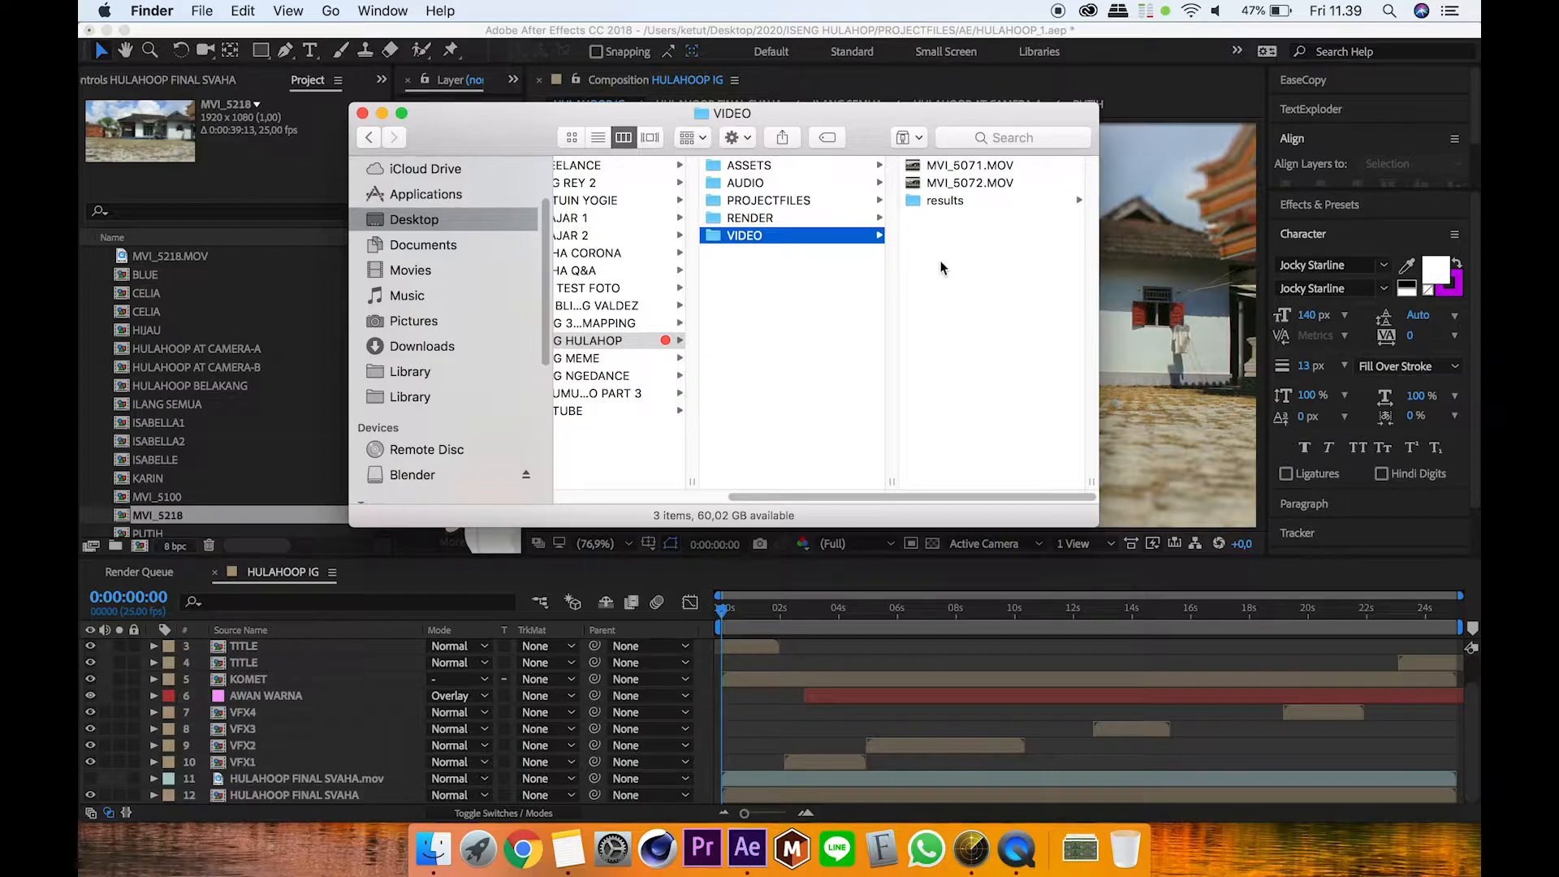
{"action": "left_click", "coordinate": [785, 315]}
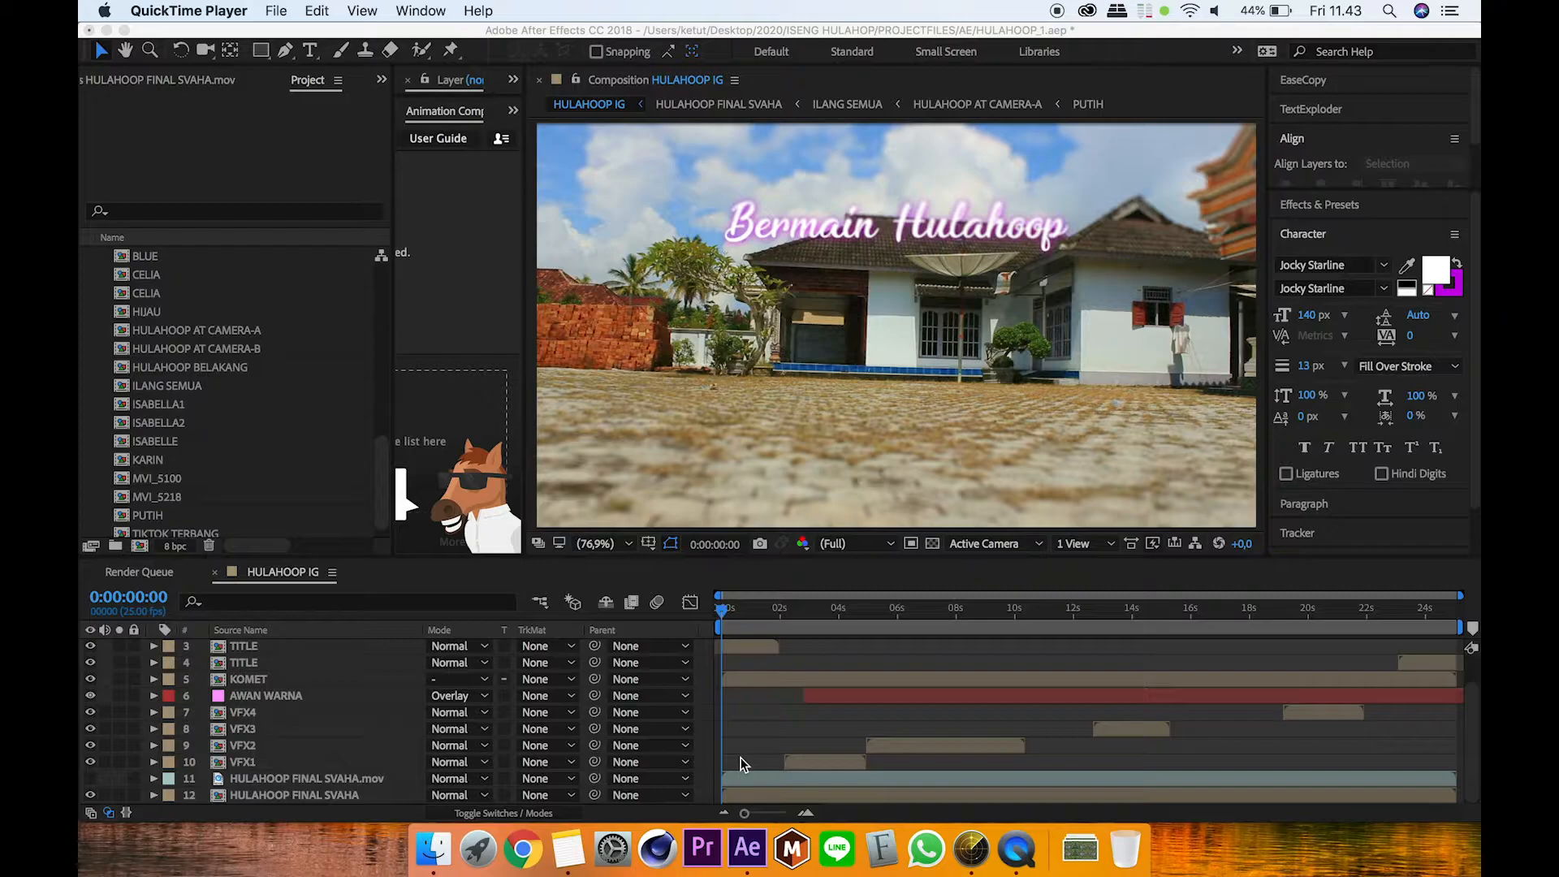
Step: Open the HULAHOOP FINAL SVAHA composition and turn off solo on all its layers
{"action": "left_click", "coordinate": [367, 796]}
{"action": "double_click", "coordinate": [367, 796]}
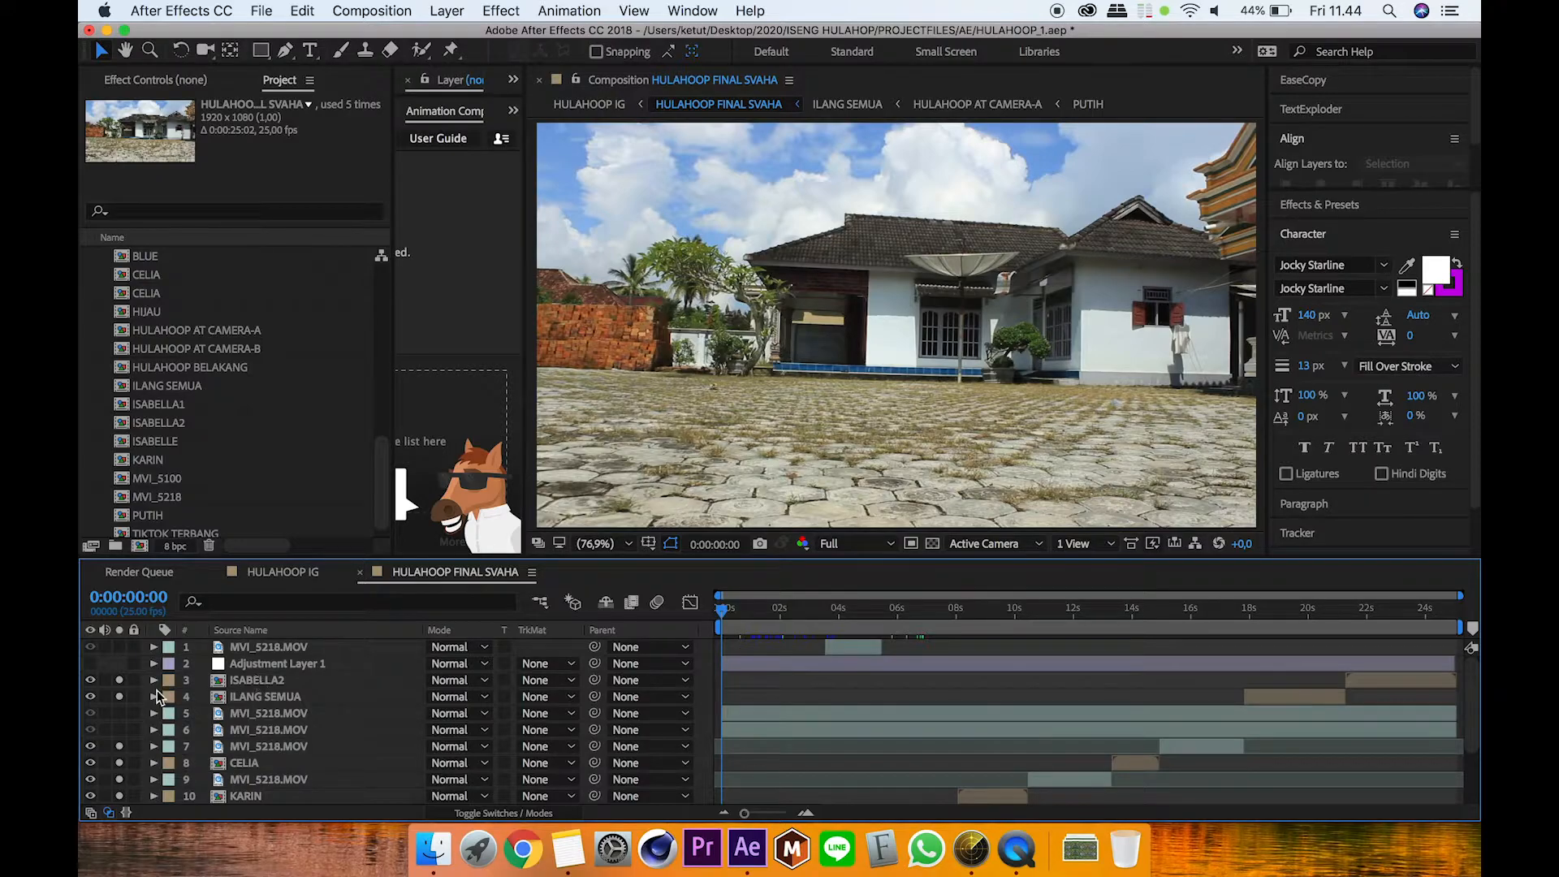
{"action": "key", "text": "super+a"}
{"action": "left_click", "coordinate": [120, 681]}
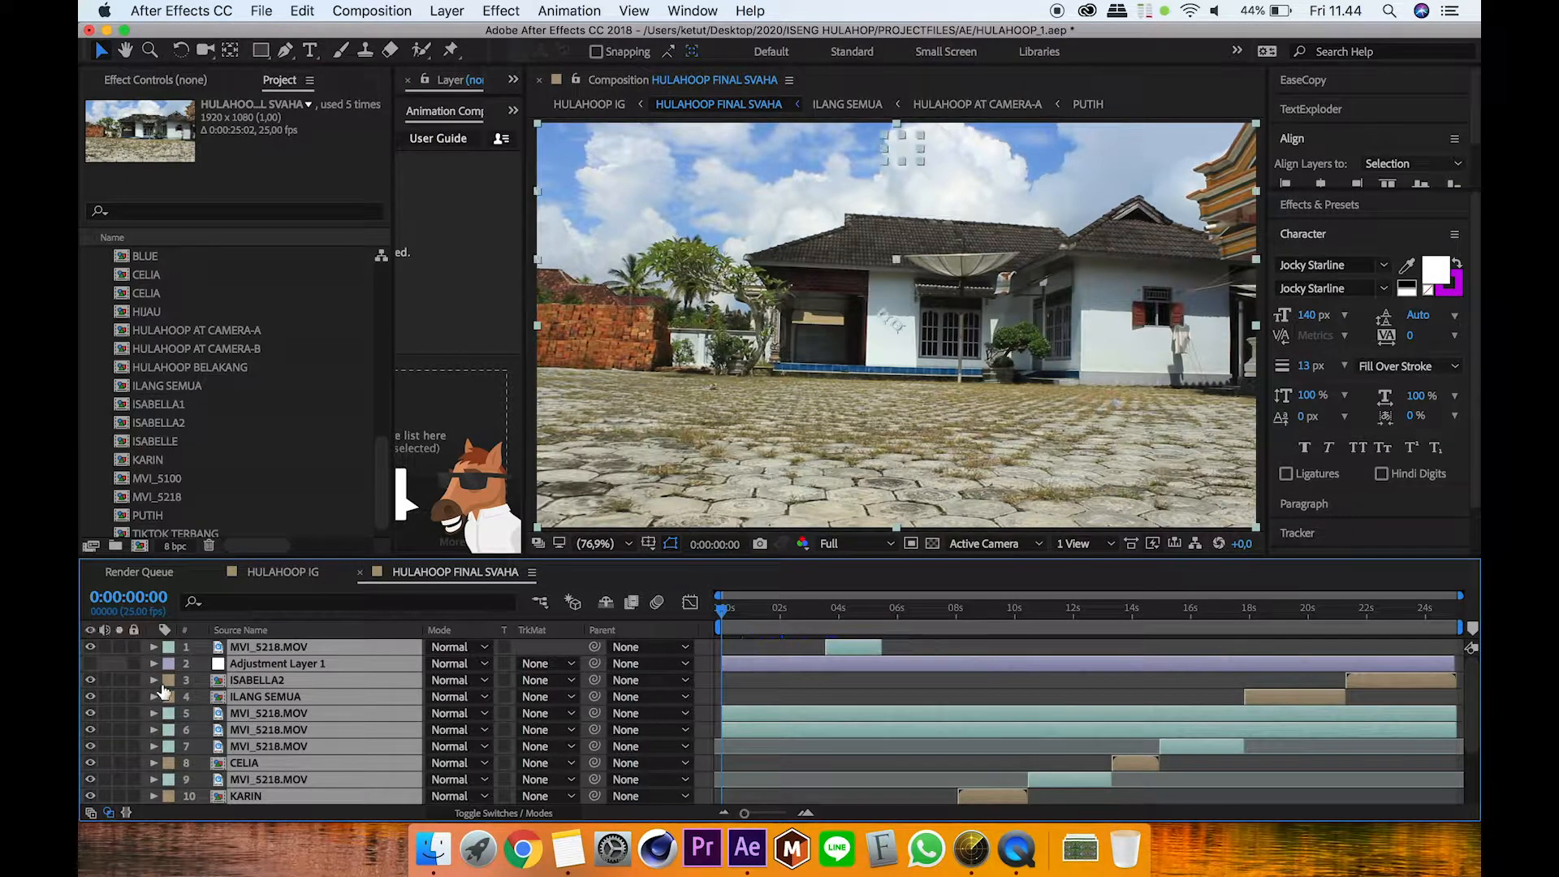
{"action": "left_click", "coordinate": [792, 684]}
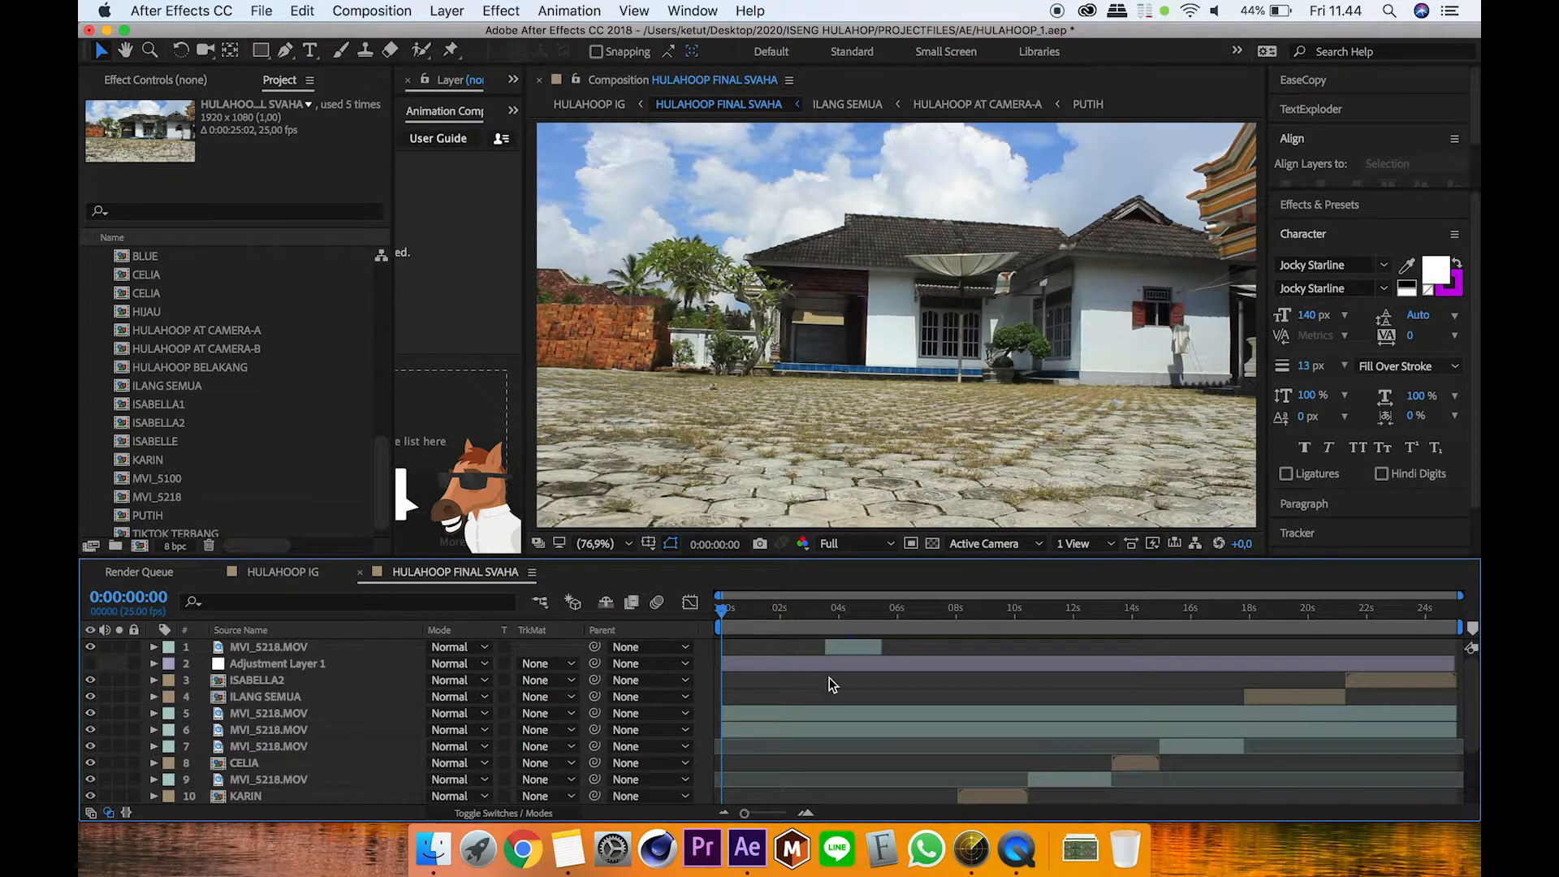
Step: Set the preview resolution of the HULAHOOP FINAL SVAHA composition to Quarter, with the playhead at 0:00:01:16
{"action": "scroll", "coordinate": [821, 672], "scroll_direction": "down", "scroll_amount": 5}
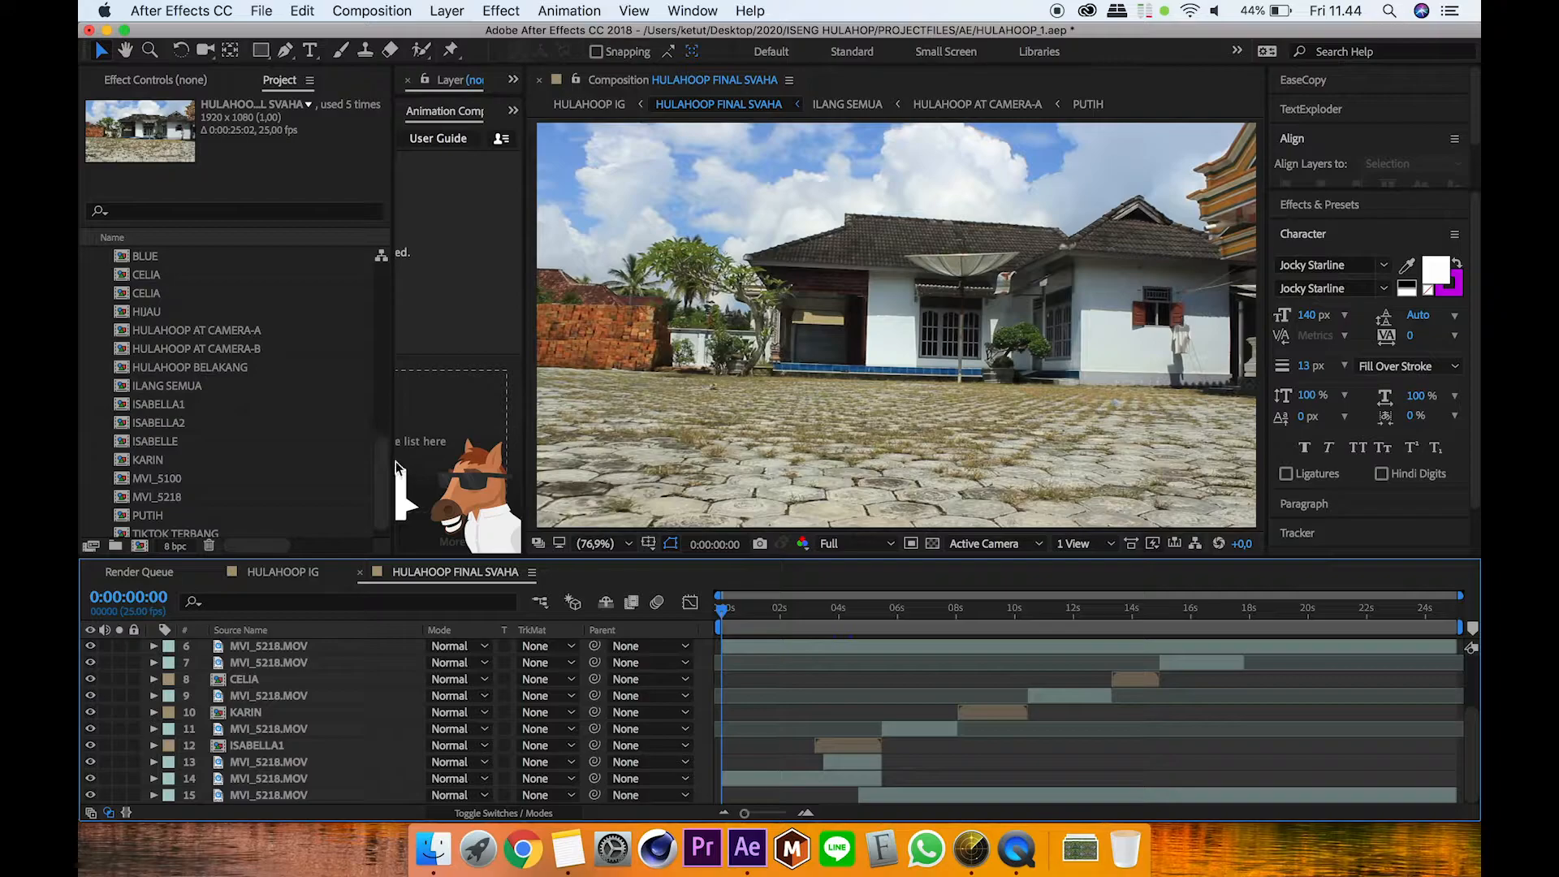
{"action": "scroll", "coordinate": [377, 465], "scroll_direction": "up", "scroll_amount": 3}
{"action": "scroll", "coordinate": [378, 475], "scroll_direction": "down", "scroll_amount": 4}
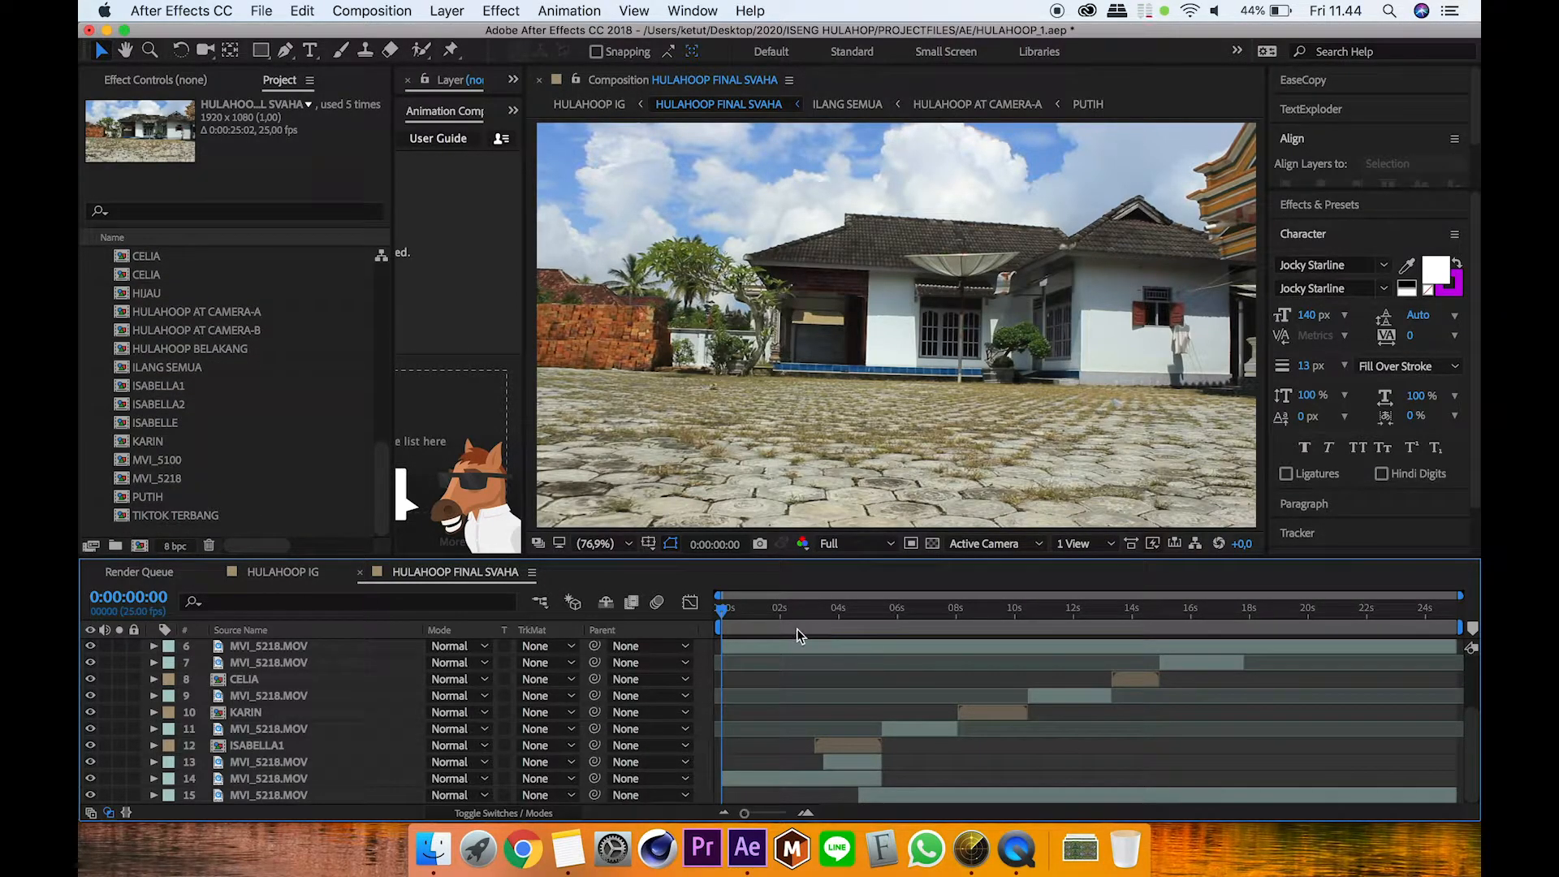
{"action": "left_click_drag", "start_coordinate": [726, 612], "coordinate": [770, 613]}
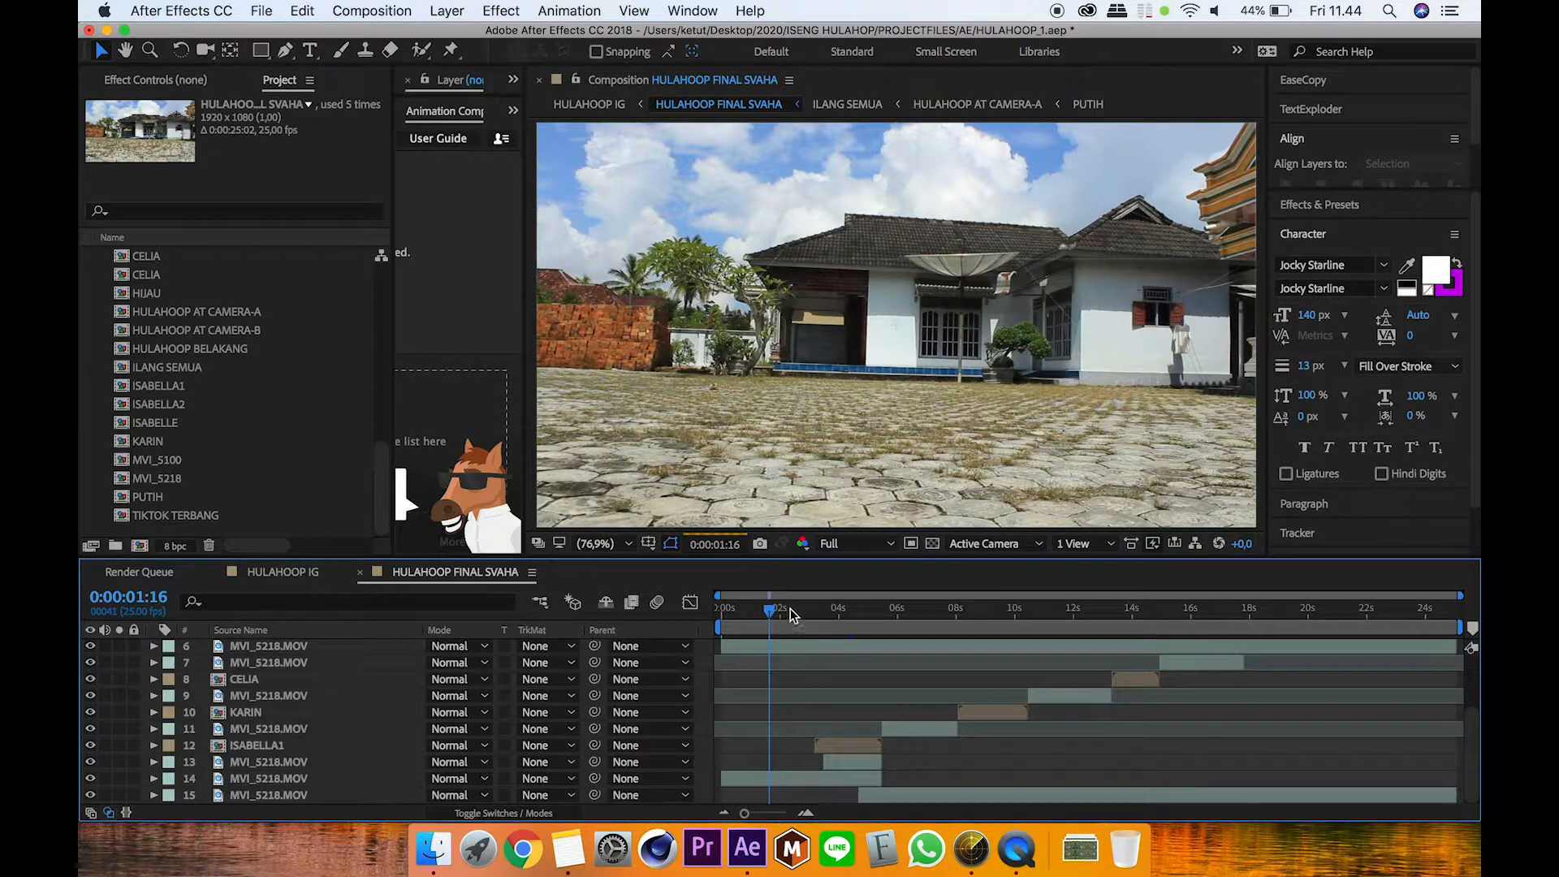
{"action": "left_click", "coordinate": [855, 543]}
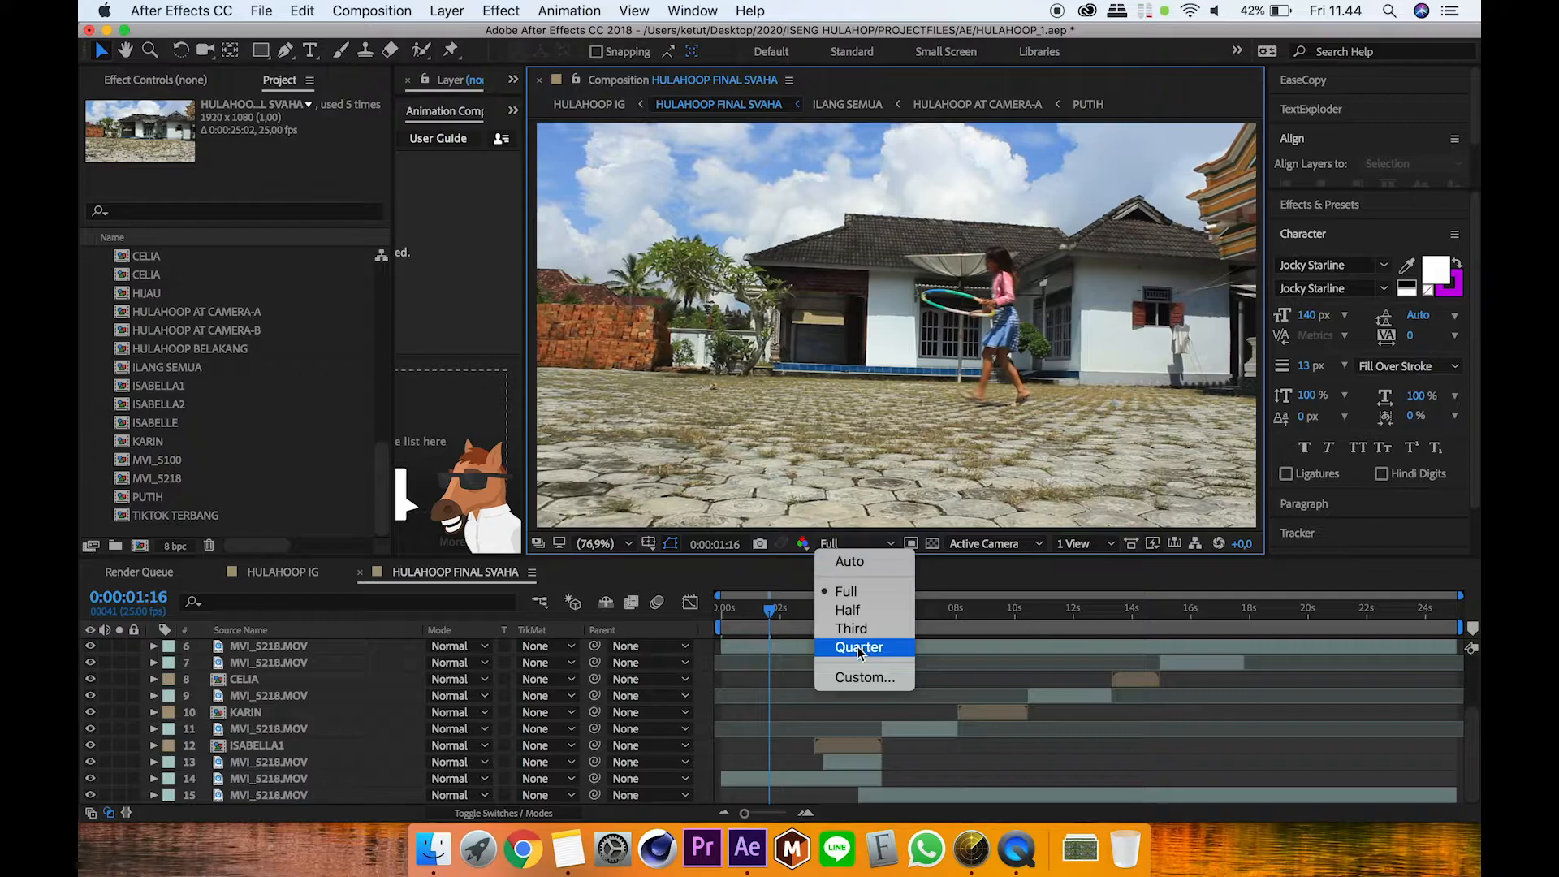
{"action": "left_click", "coordinate": [854, 645]}
Step: Scrub between about 0:00:03:05 and 0:00:05:13 to examine the transition between girls covered by the layer 12 precomp
{"action": "left_click_drag", "start_coordinate": [774, 611], "coordinate": [816, 616]}
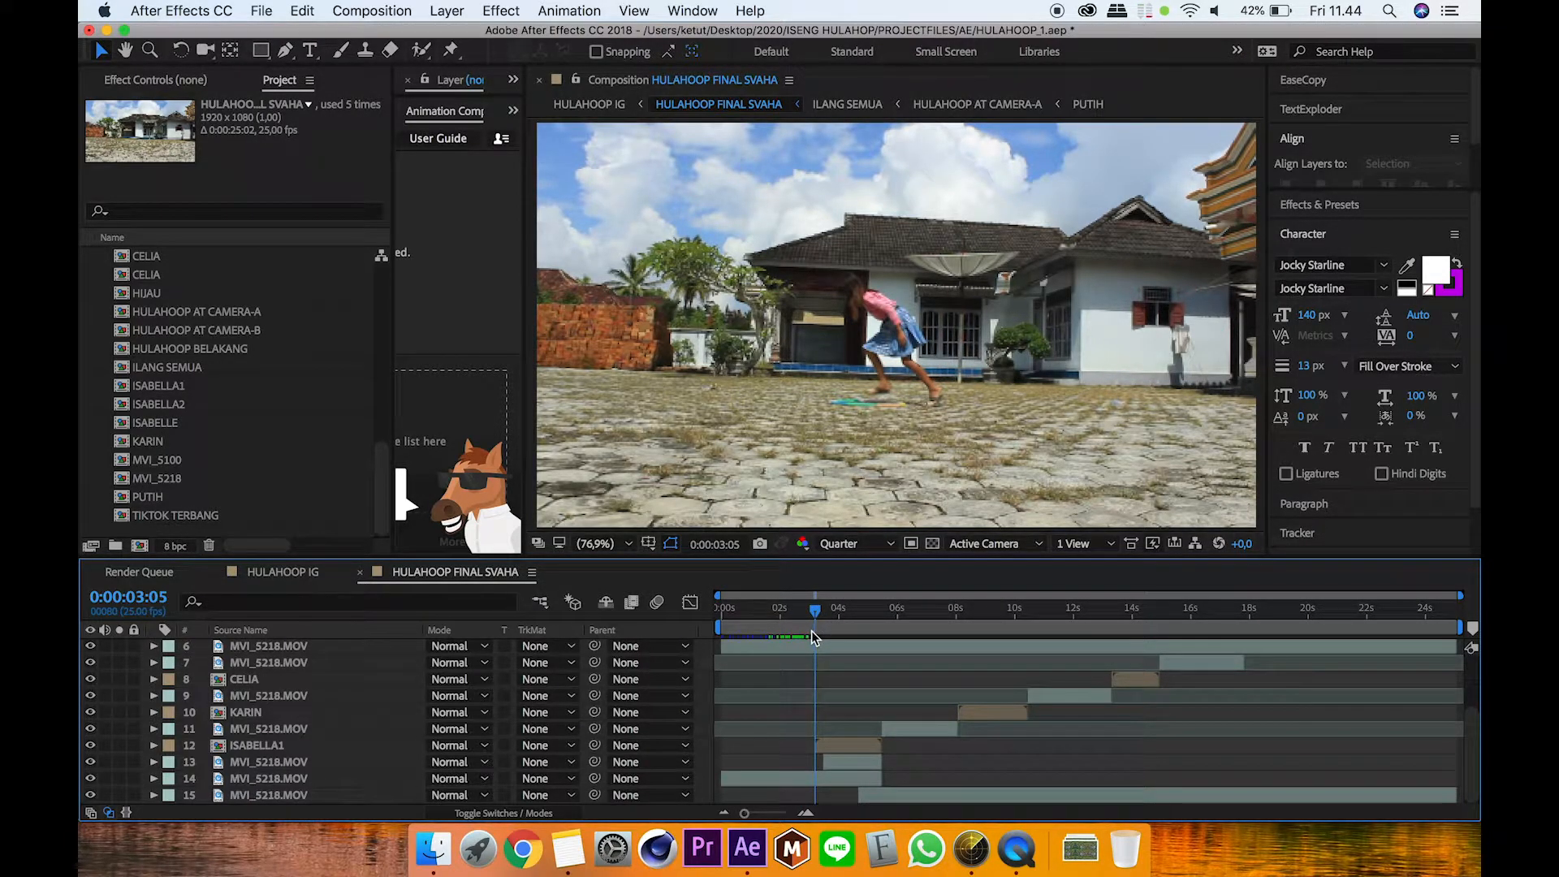
{"action": "left_click_drag", "start_coordinate": [815, 615], "coordinate": [883, 631]}
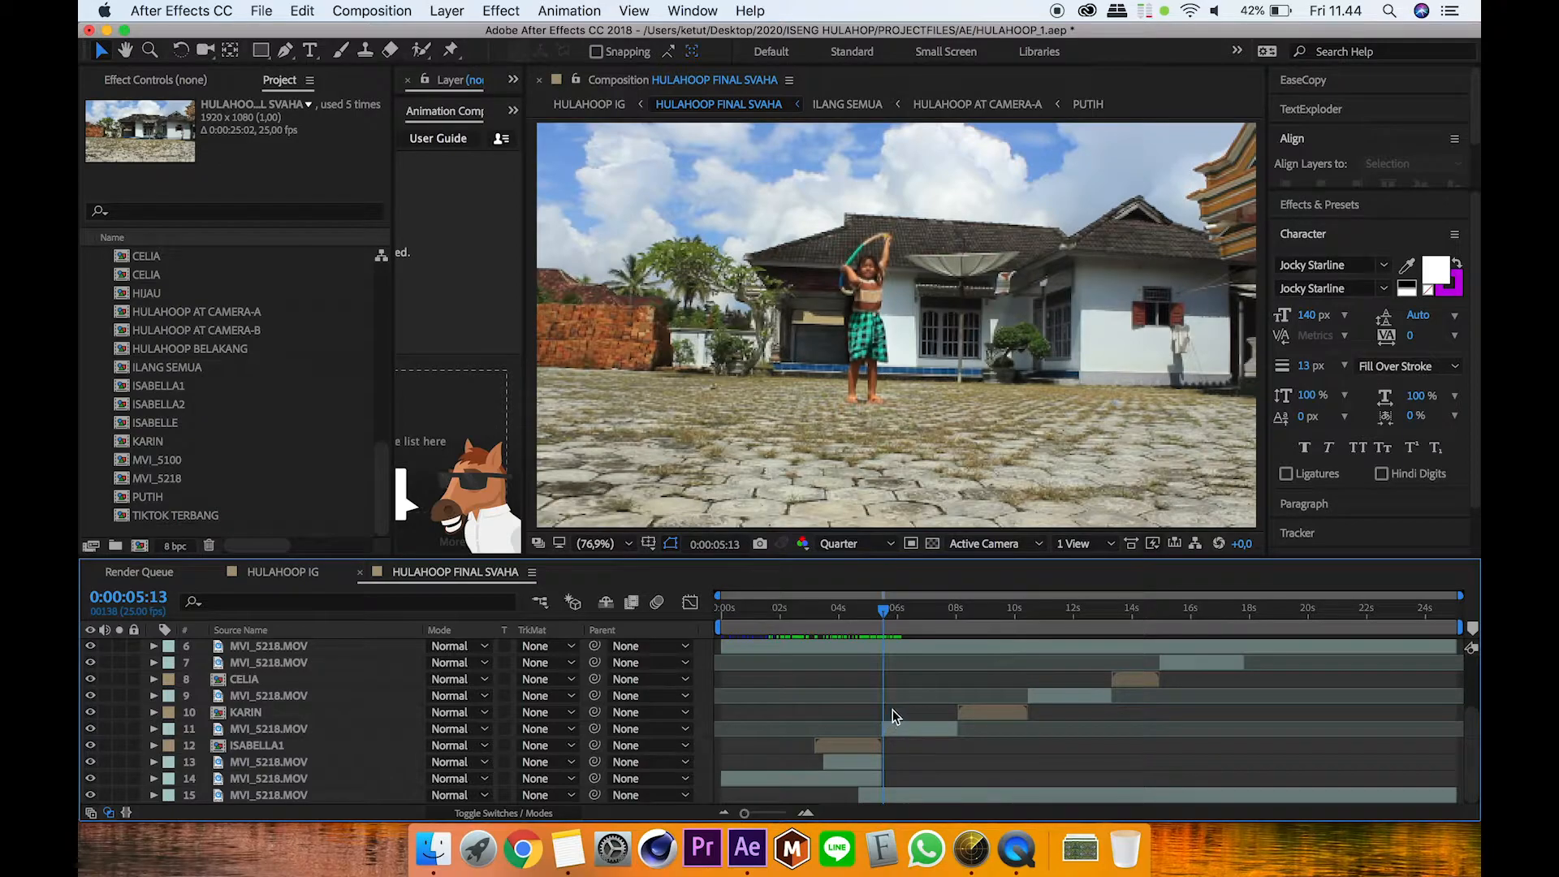
{"action": "left_click_drag", "start_coordinate": [884, 627], "coordinate": [874, 627]}
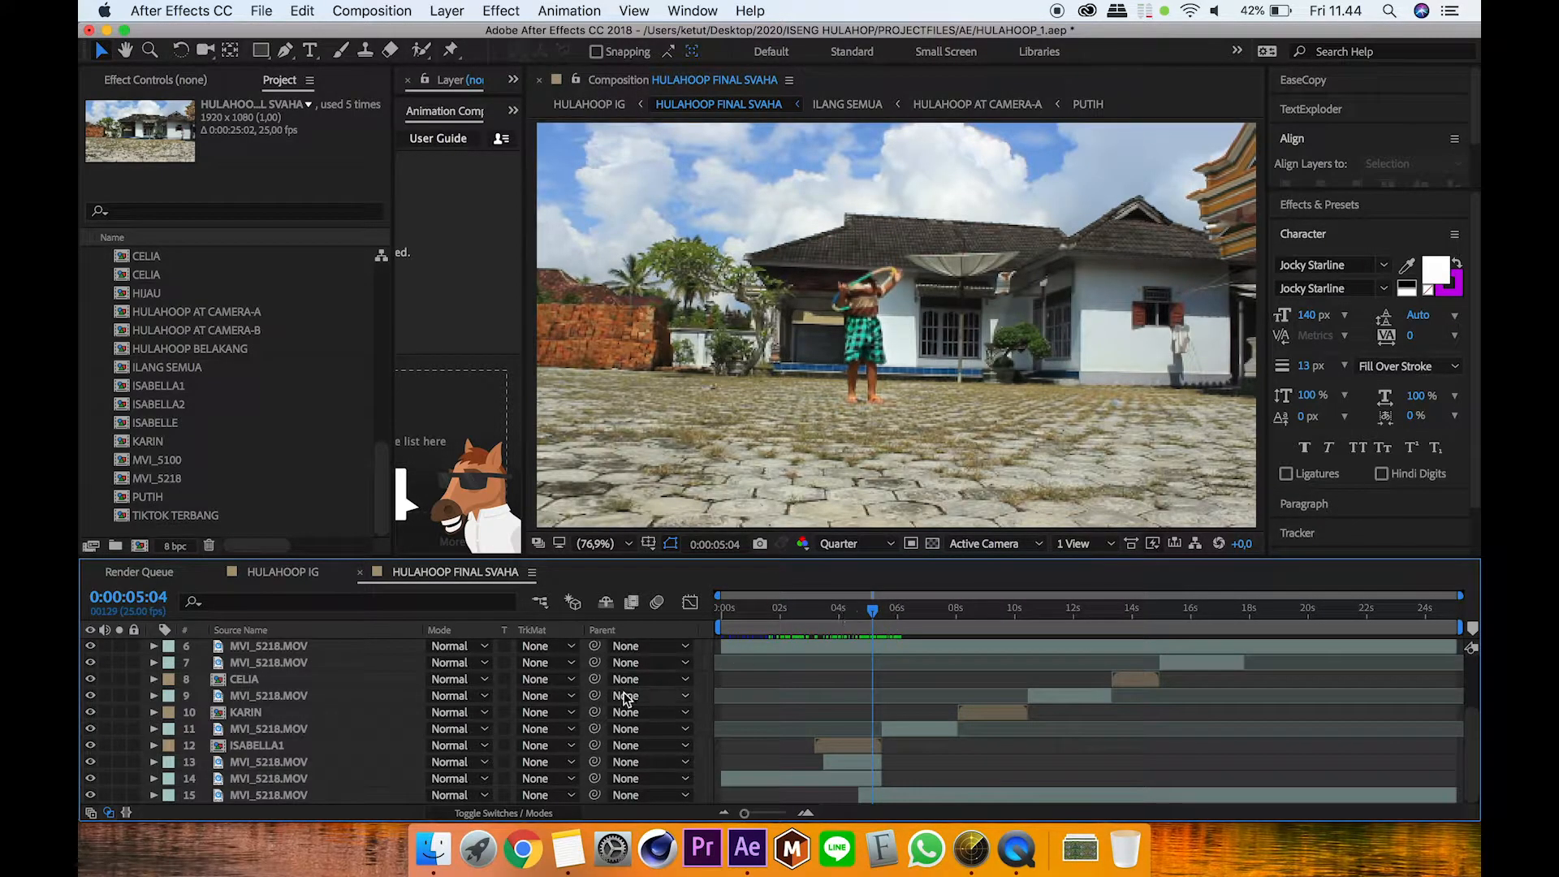
{"action": "left_click", "coordinate": [279, 745]}
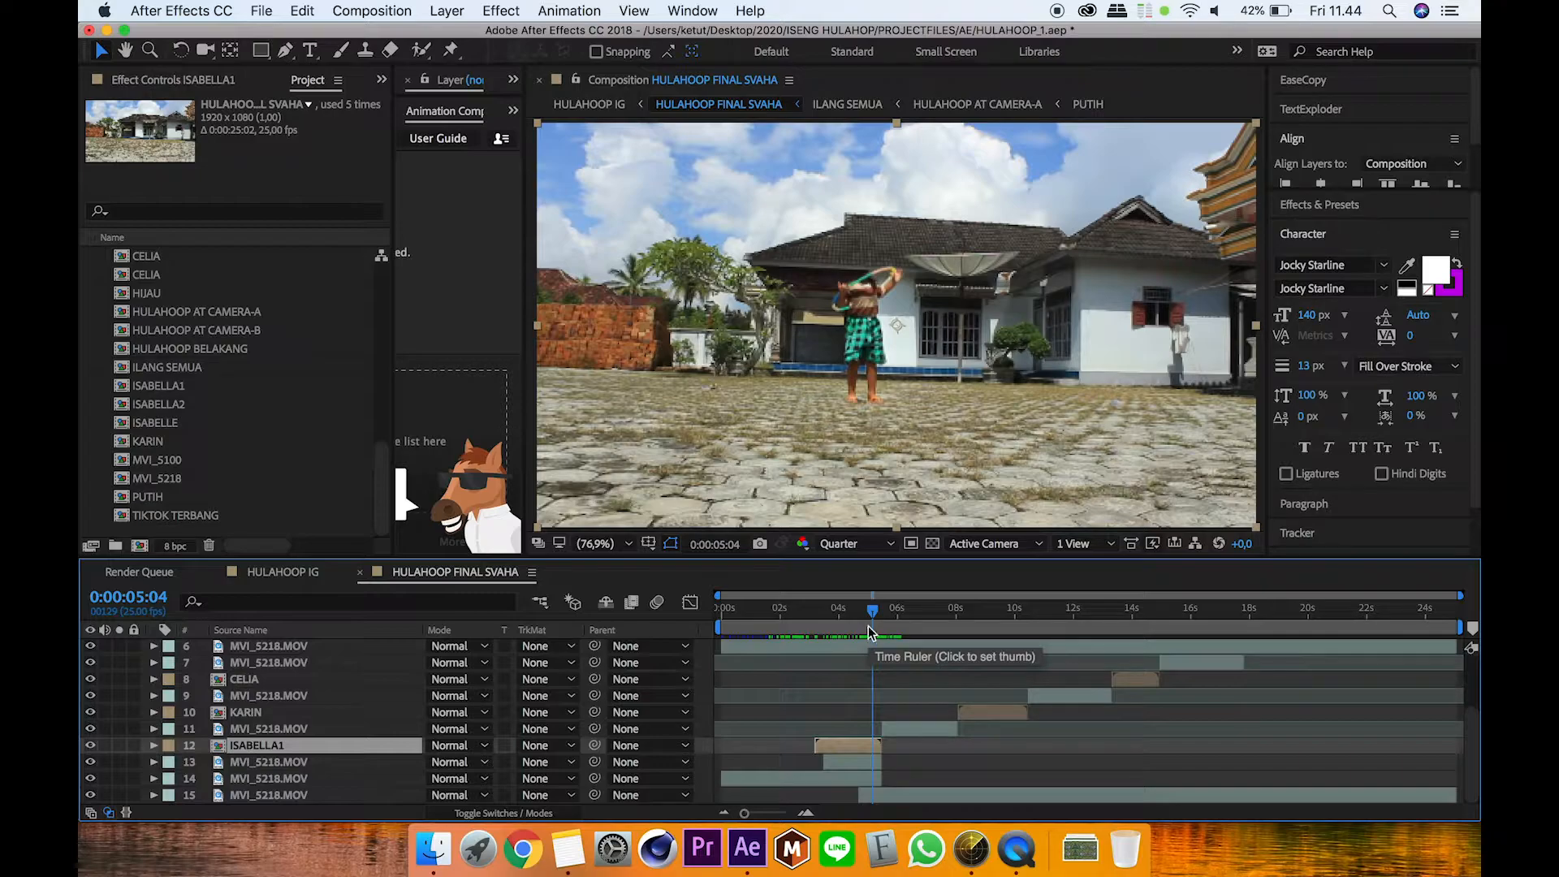
{"action": "left_click_drag", "start_coordinate": [891, 602], "coordinate": [840, 609]}
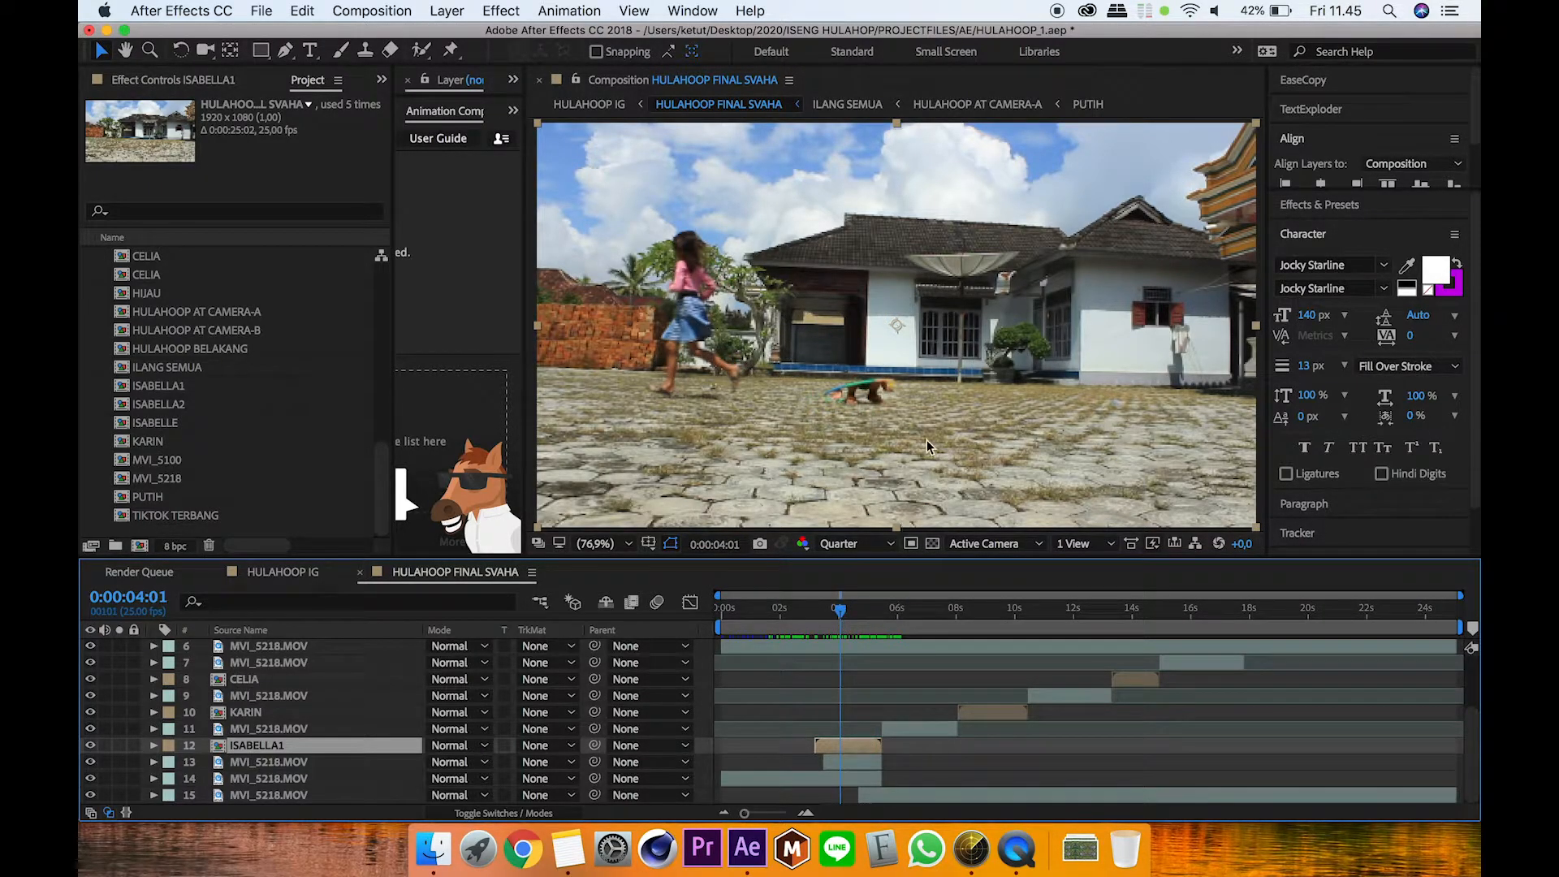
{"action": "left_click_drag", "start_coordinate": [848, 621], "coordinate": [859, 617]}
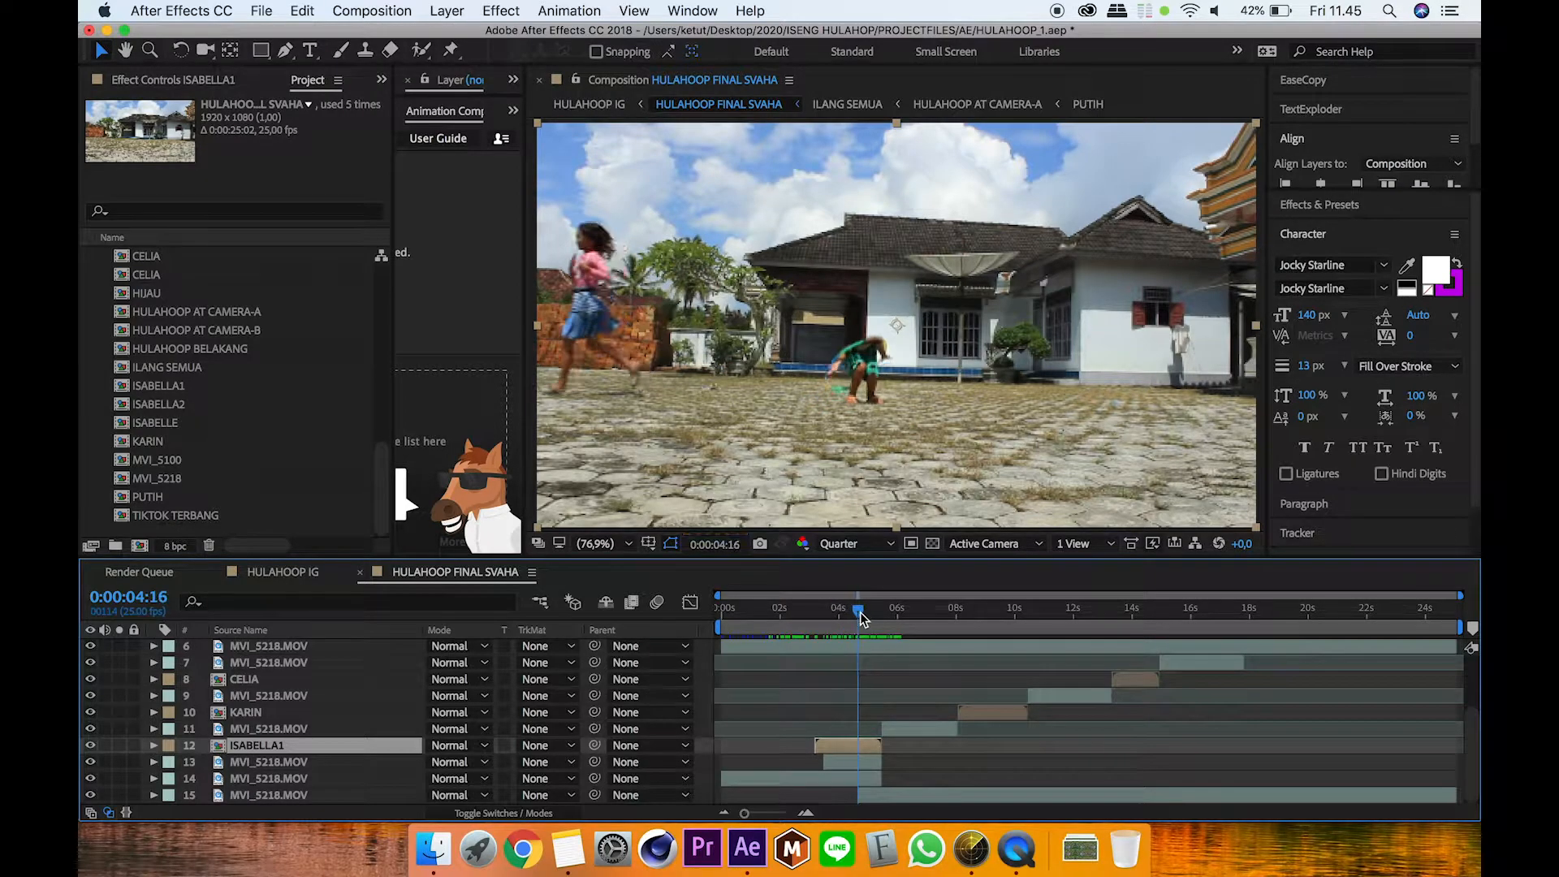
{"action": "key", "text": "space"}
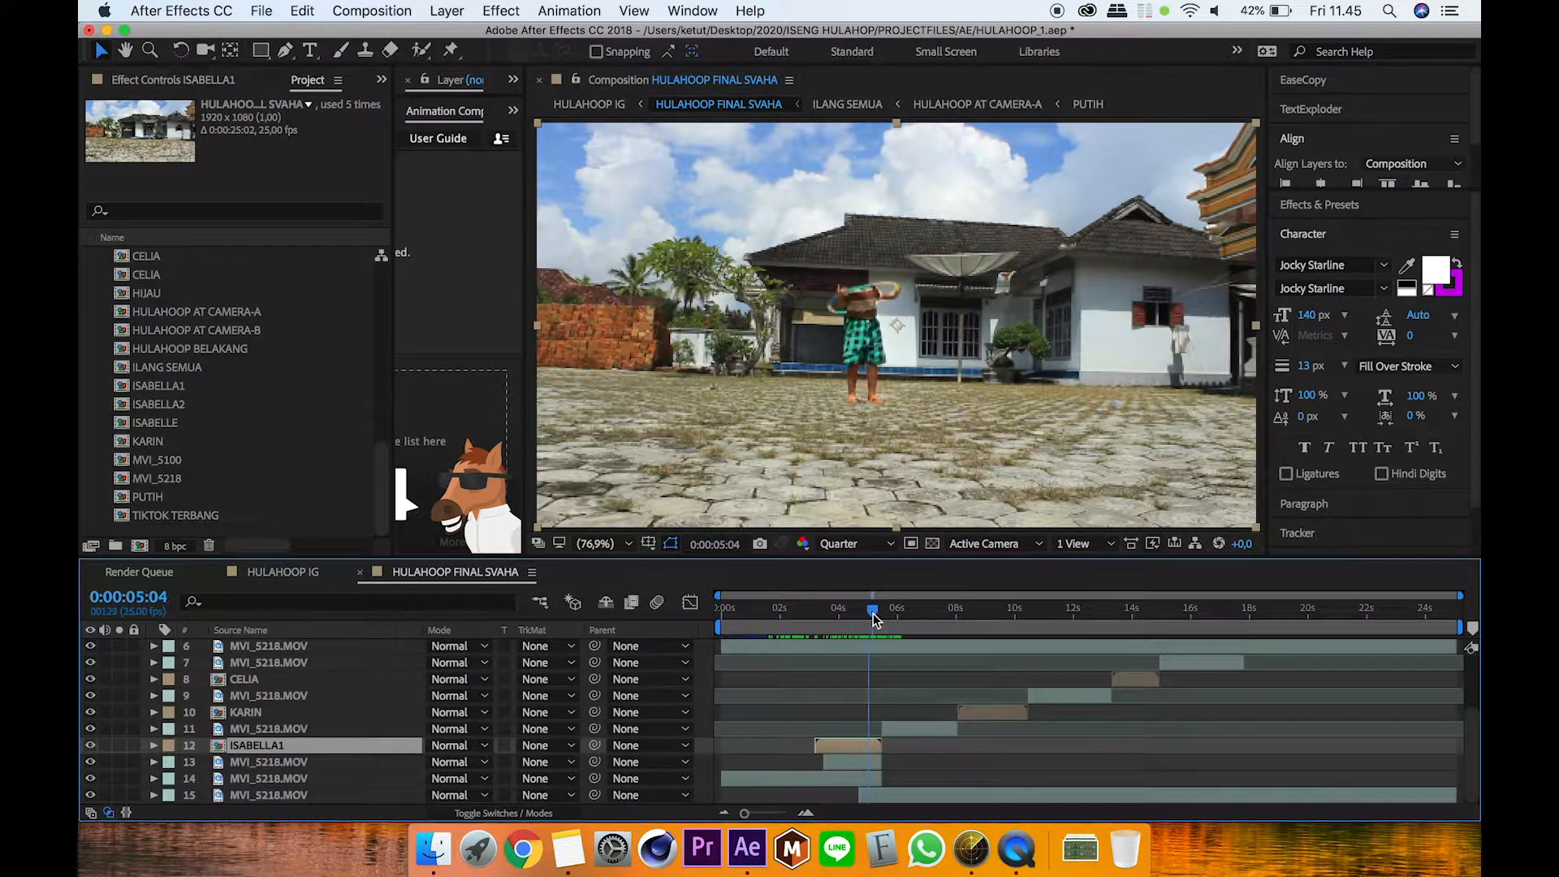
Step: Solo layer 11 to examine its masked cutout of the girl and hoop, and turn its solo off again
{"action": "left_click", "coordinate": [357, 728]}
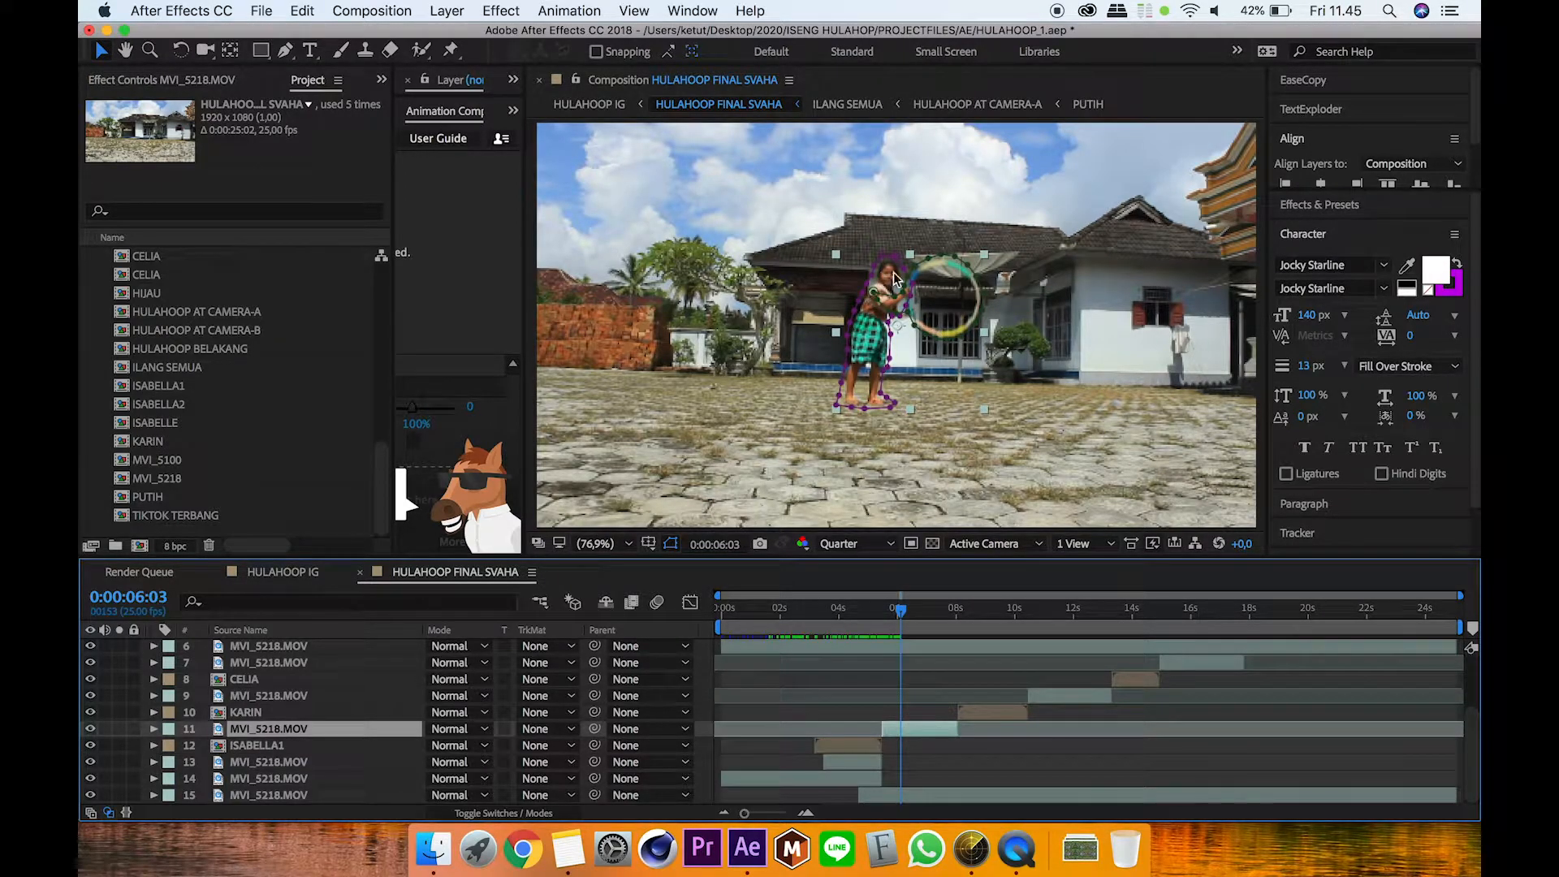
{"action": "left_click", "coordinate": [120, 728]}
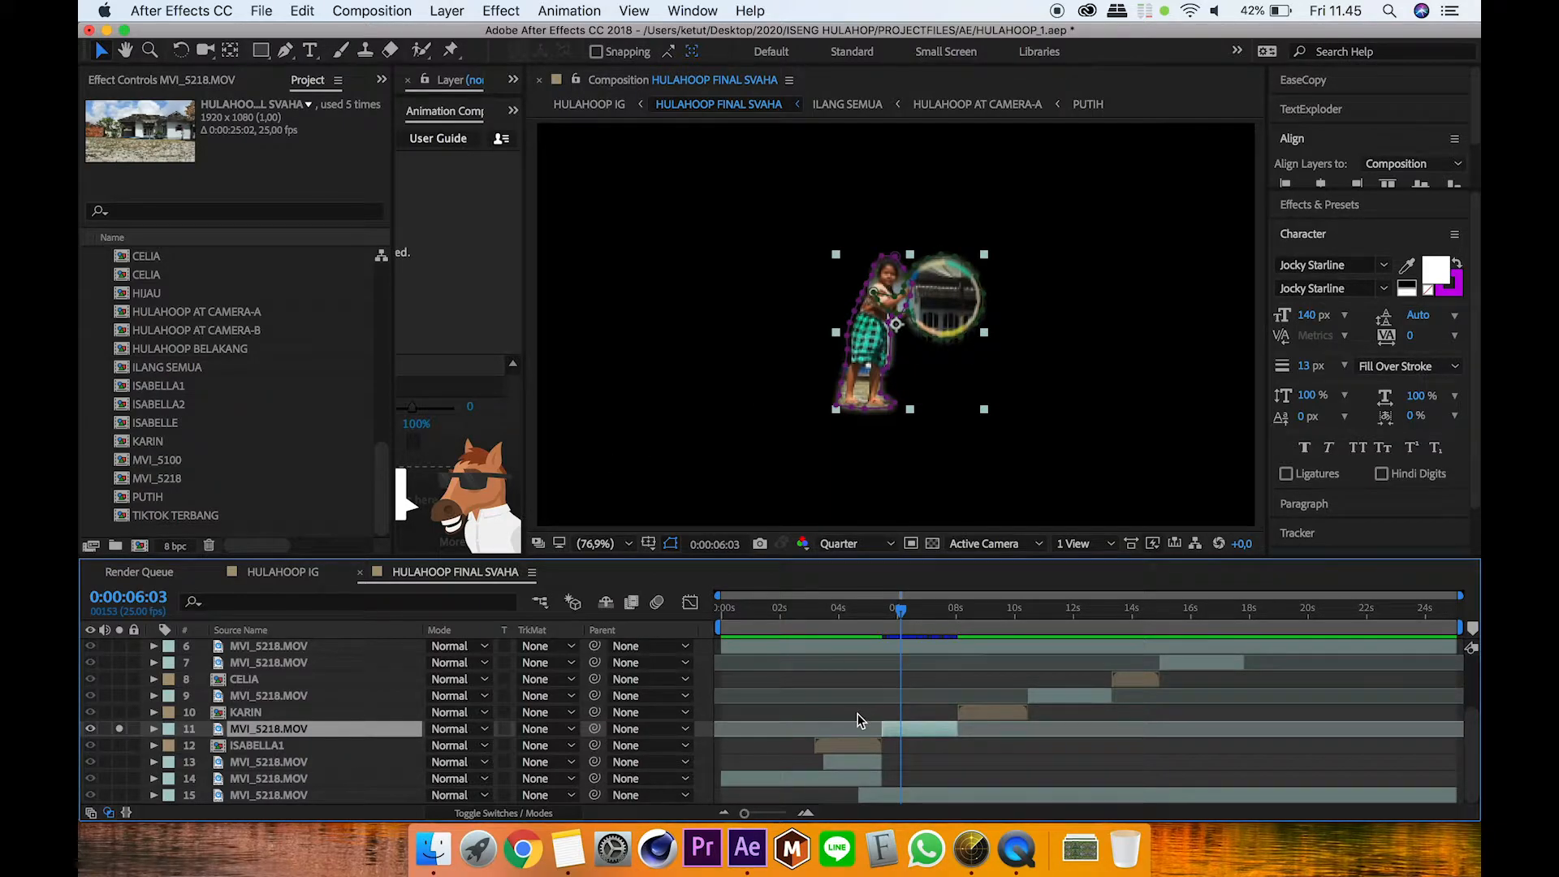
{"action": "left_click", "coordinate": [704, 729]}
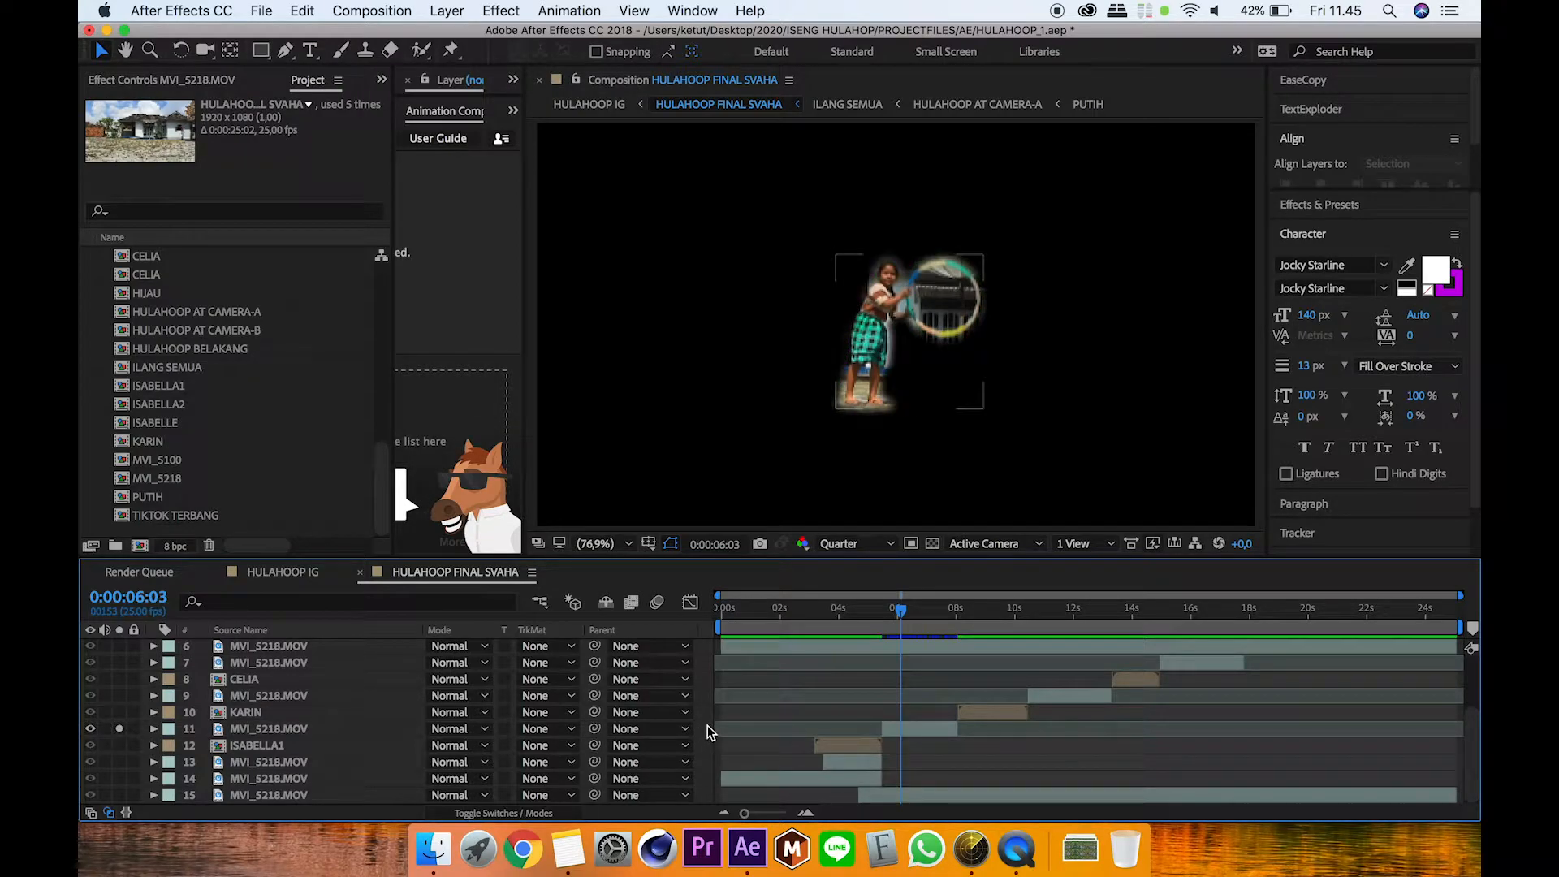
{"action": "left_click", "coordinate": [120, 729]}
Step: Solo layer 15 and scrub through the timeline to examine the empty background footage
{"action": "left_click", "coordinate": [120, 795]}
{"action": "left_click_drag", "start_coordinate": [898, 612], "coordinate": [1280, 650]}
{"action": "left_click_drag", "start_coordinate": [1172, 648], "coordinate": [991, 656]}
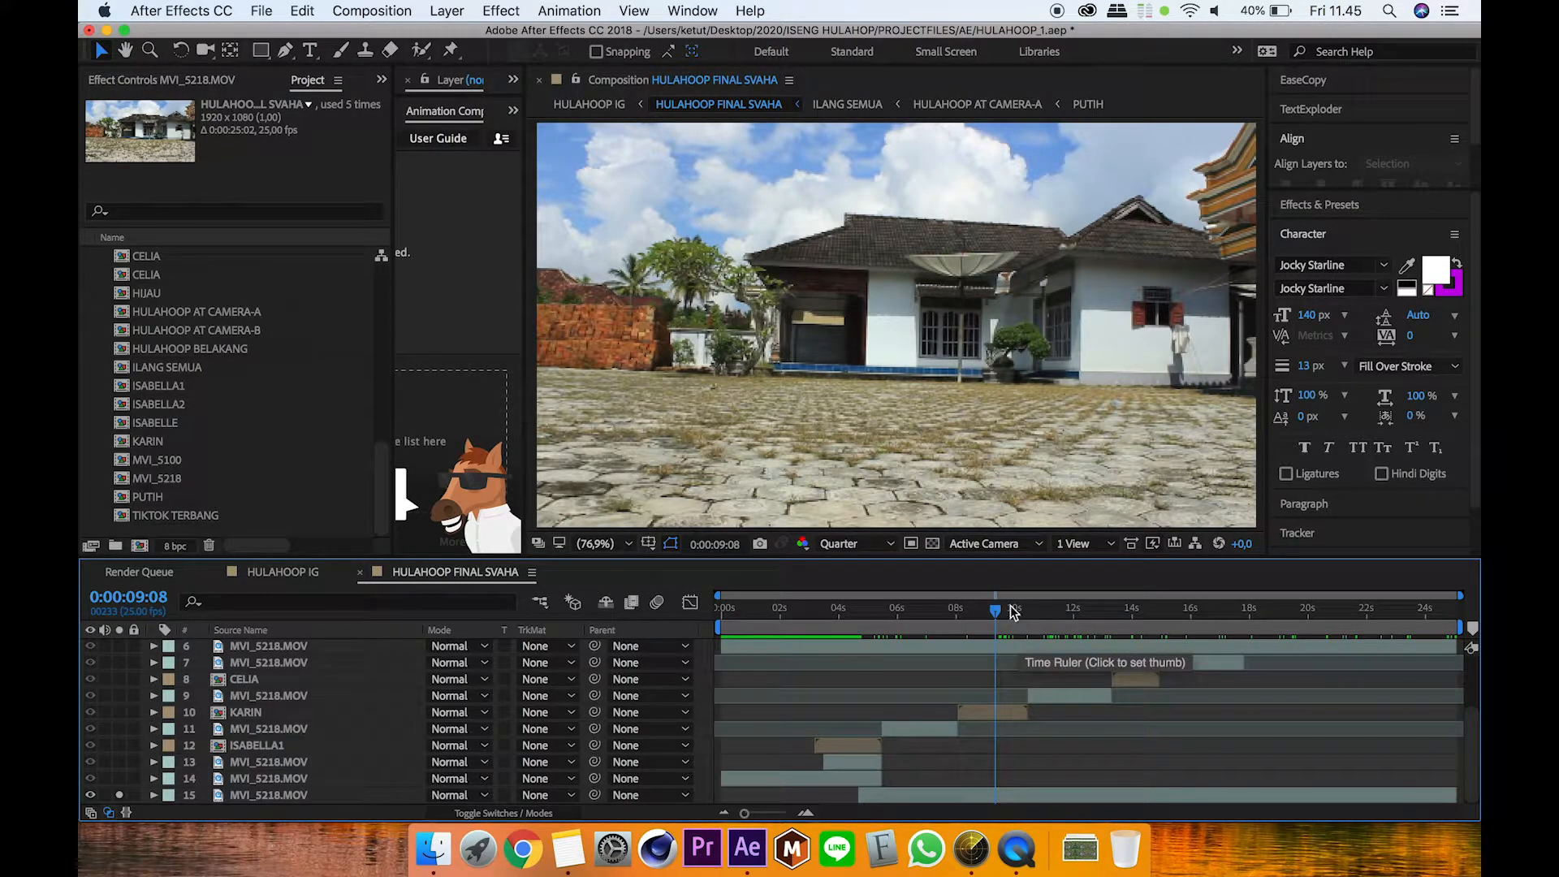
Step: Create a new composition from the MVI_5218.MOV footage in the VIDEO folder
{"action": "left_click_drag", "start_coordinate": [389, 472], "coordinate": [387, 407]}
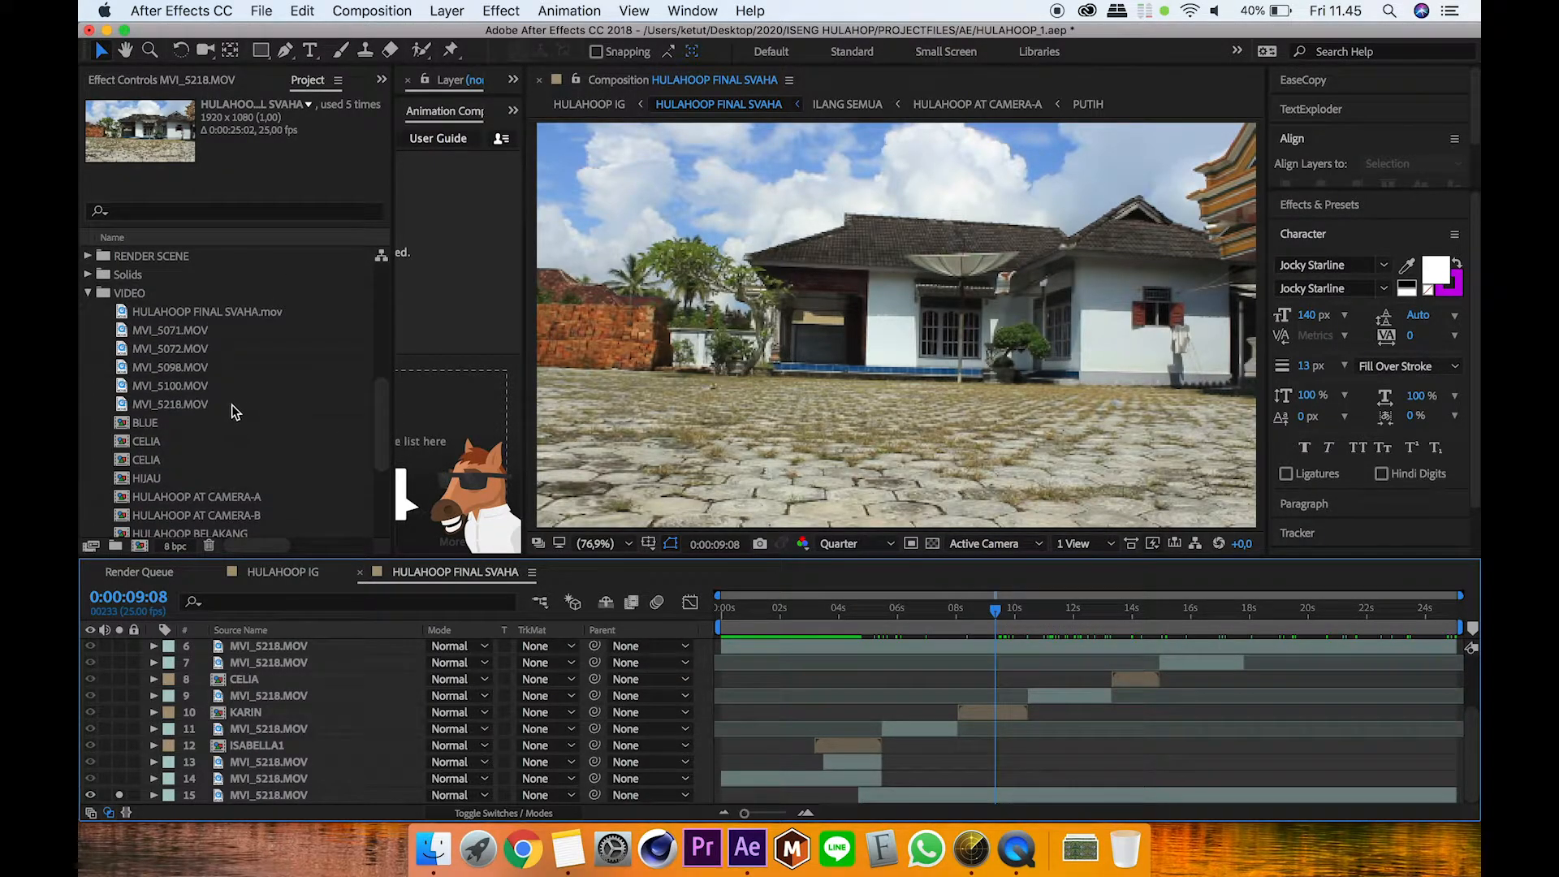
{"action": "left_click", "coordinate": [187, 404]}
{"action": "right_click", "coordinate": [192, 403]}
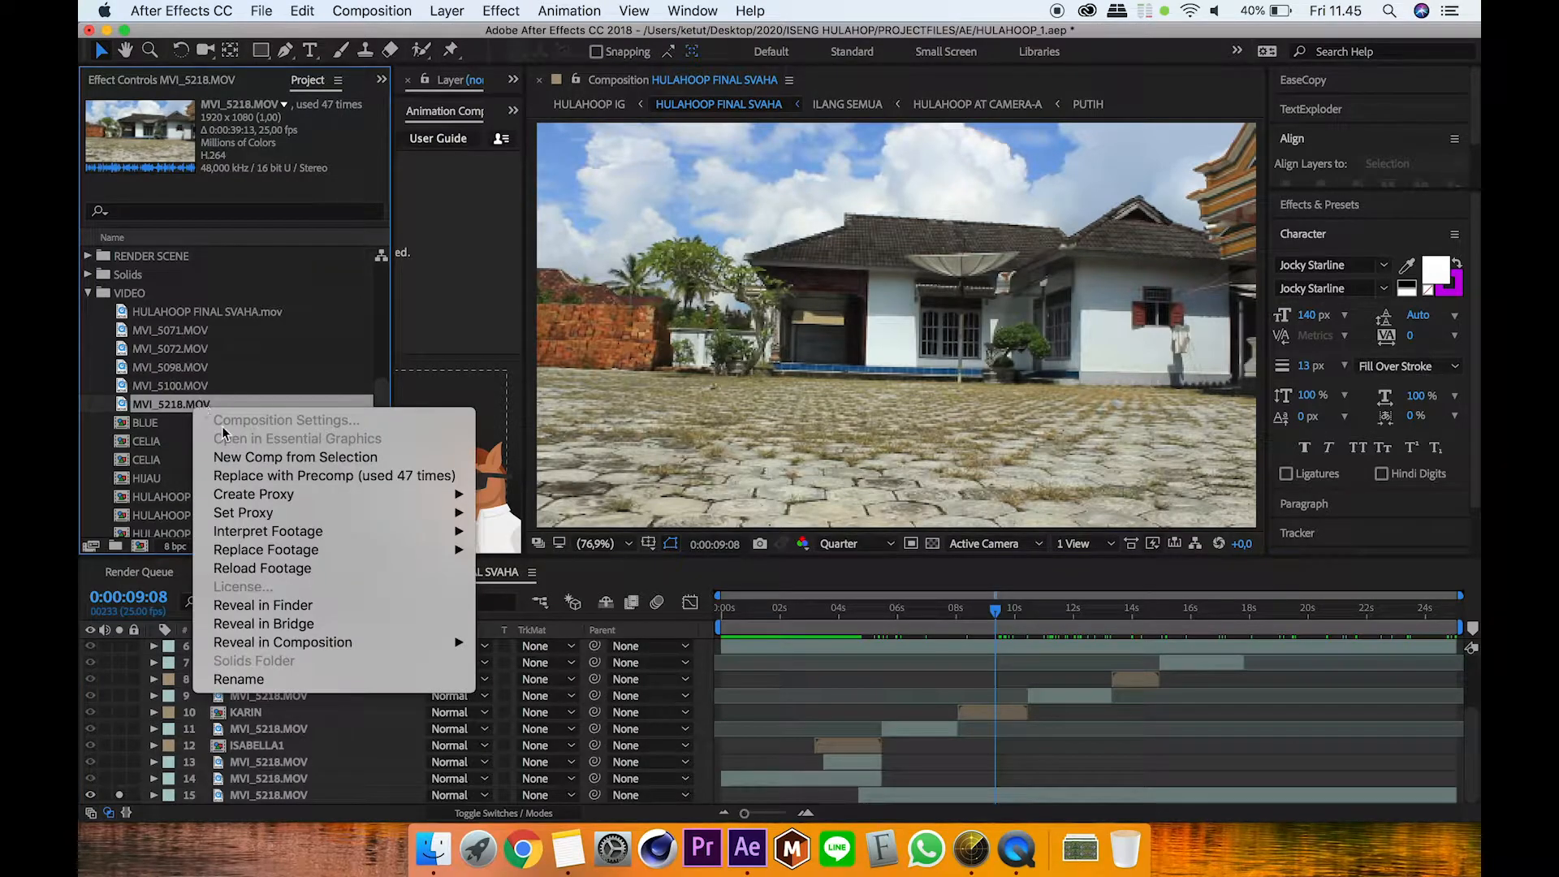
{"action": "left_click", "coordinate": [249, 460]}
Step: Split the MVI_5218.MOV layer at 0:00:06:10 and slide the second part earlier so it overlaps the first part
{"action": "left_click_drag", "start_coordinate": [724, 610], "coordinate": [828, 627]}
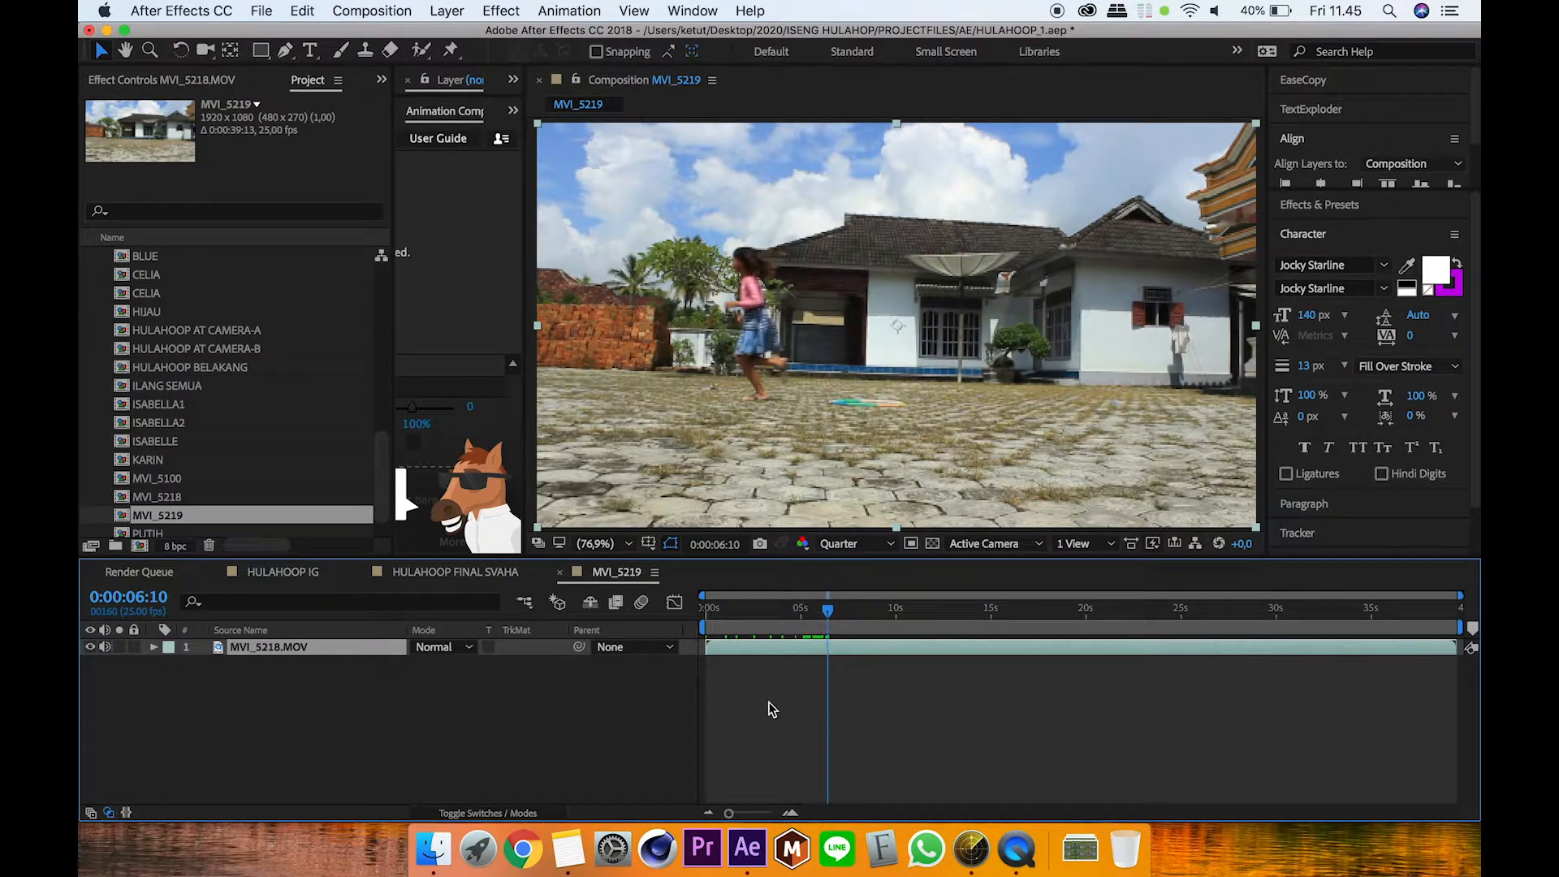
{"action": "key", "text": "super+shift+d"}
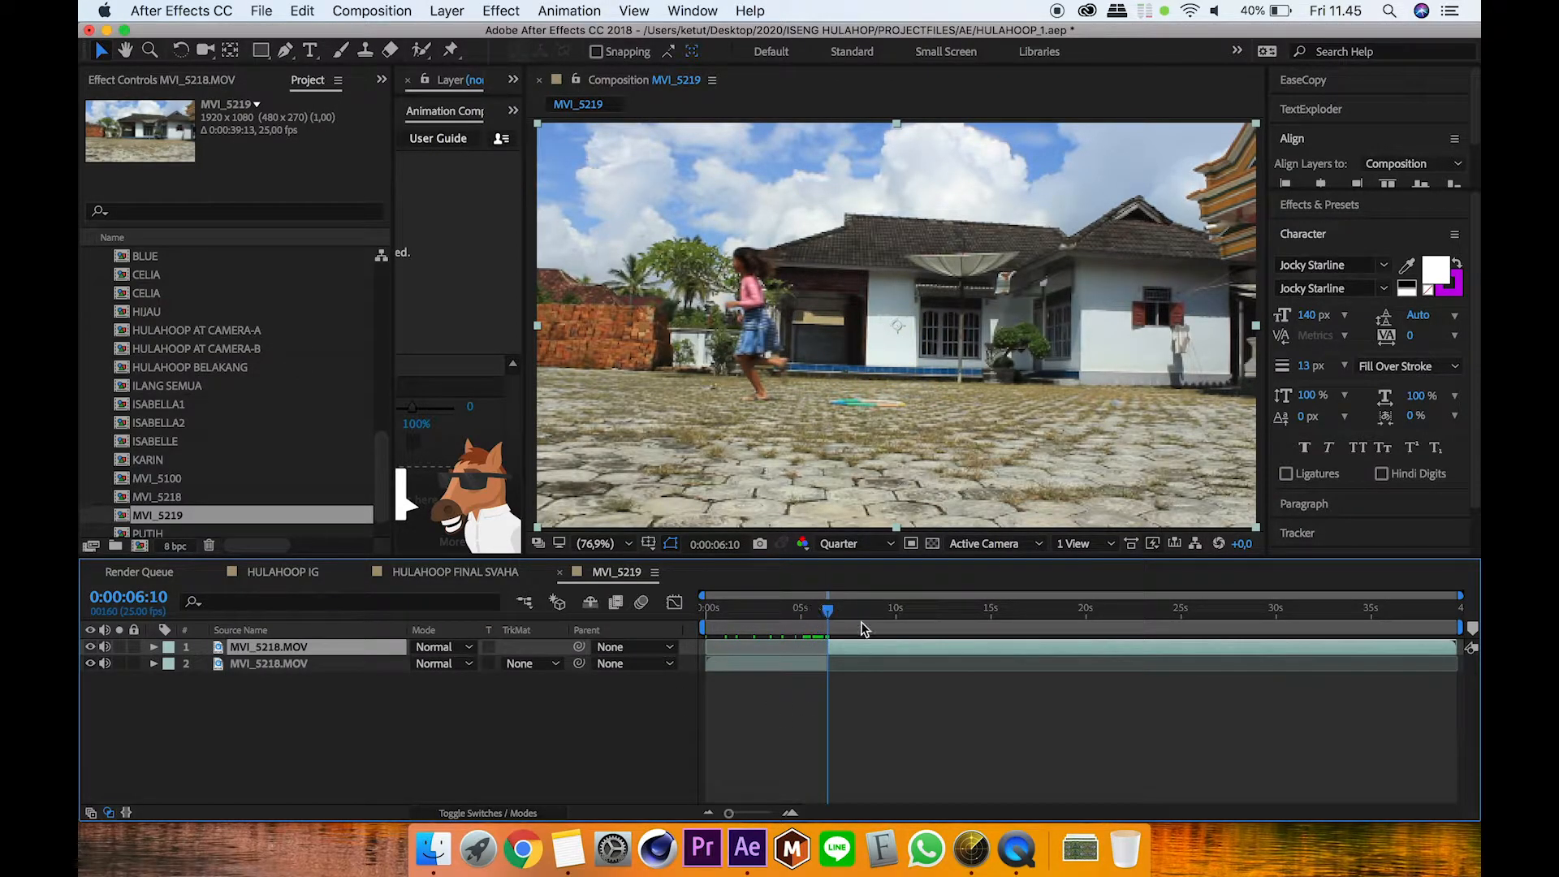
{"action": "left_click_drag", "start_coordinate": [898, 644], "coordinate": [534, 652]}
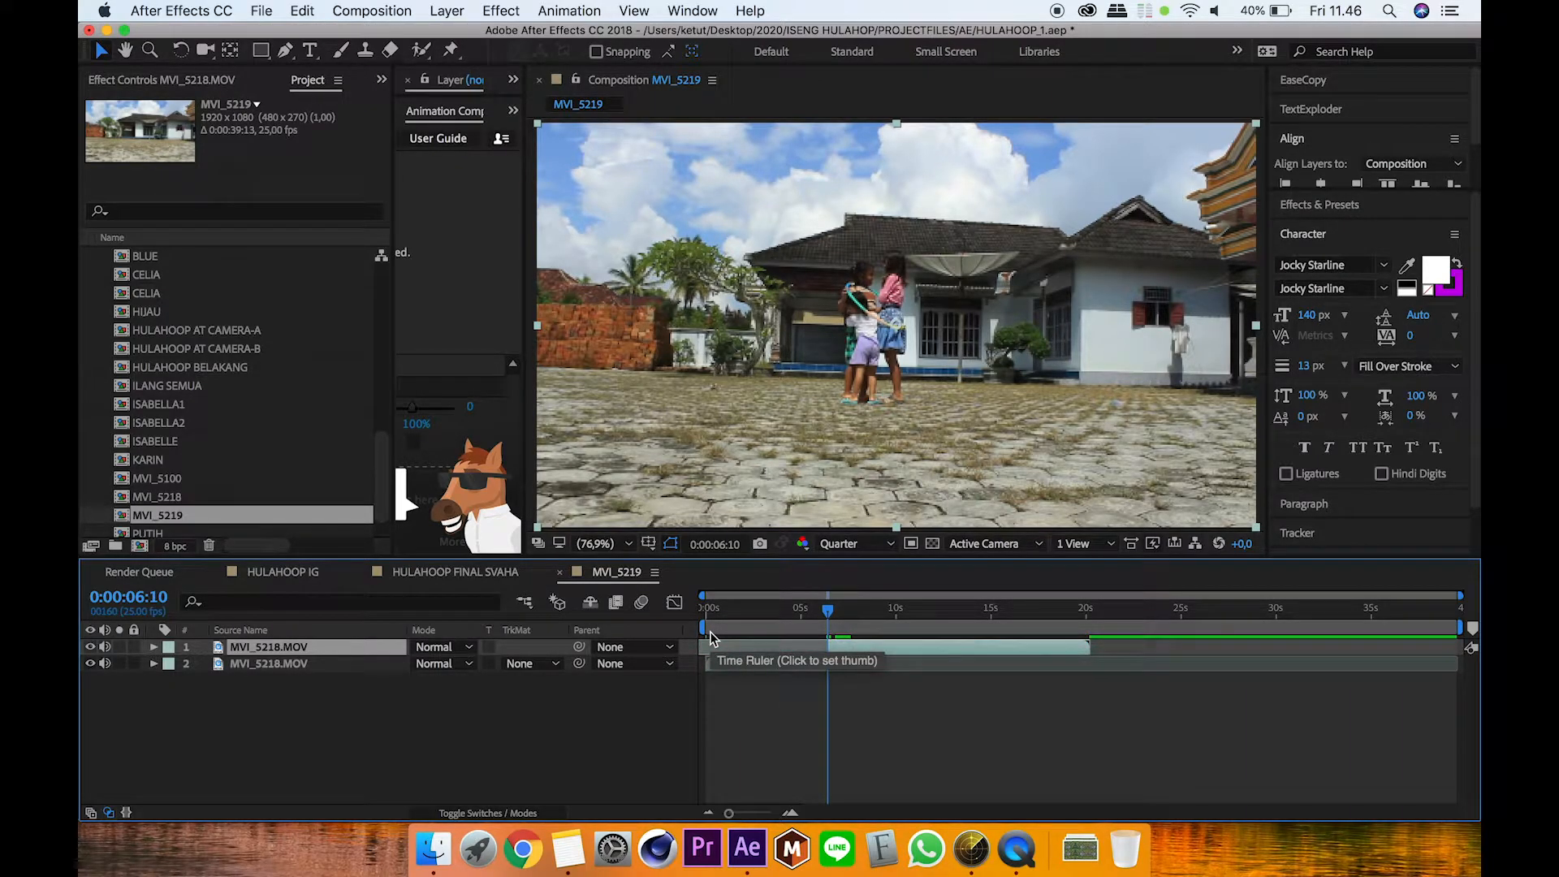
{"action": "left_click_drag", "start_coordinate": [862, 641], "coordinate": [745, 655]}
Step: Place the playhead at 0:00:04:22 and set the preview resolution to Full
{"action": "left_click_drag", "start_coordinate": [826, 614], "coordinate": [807, 650]}
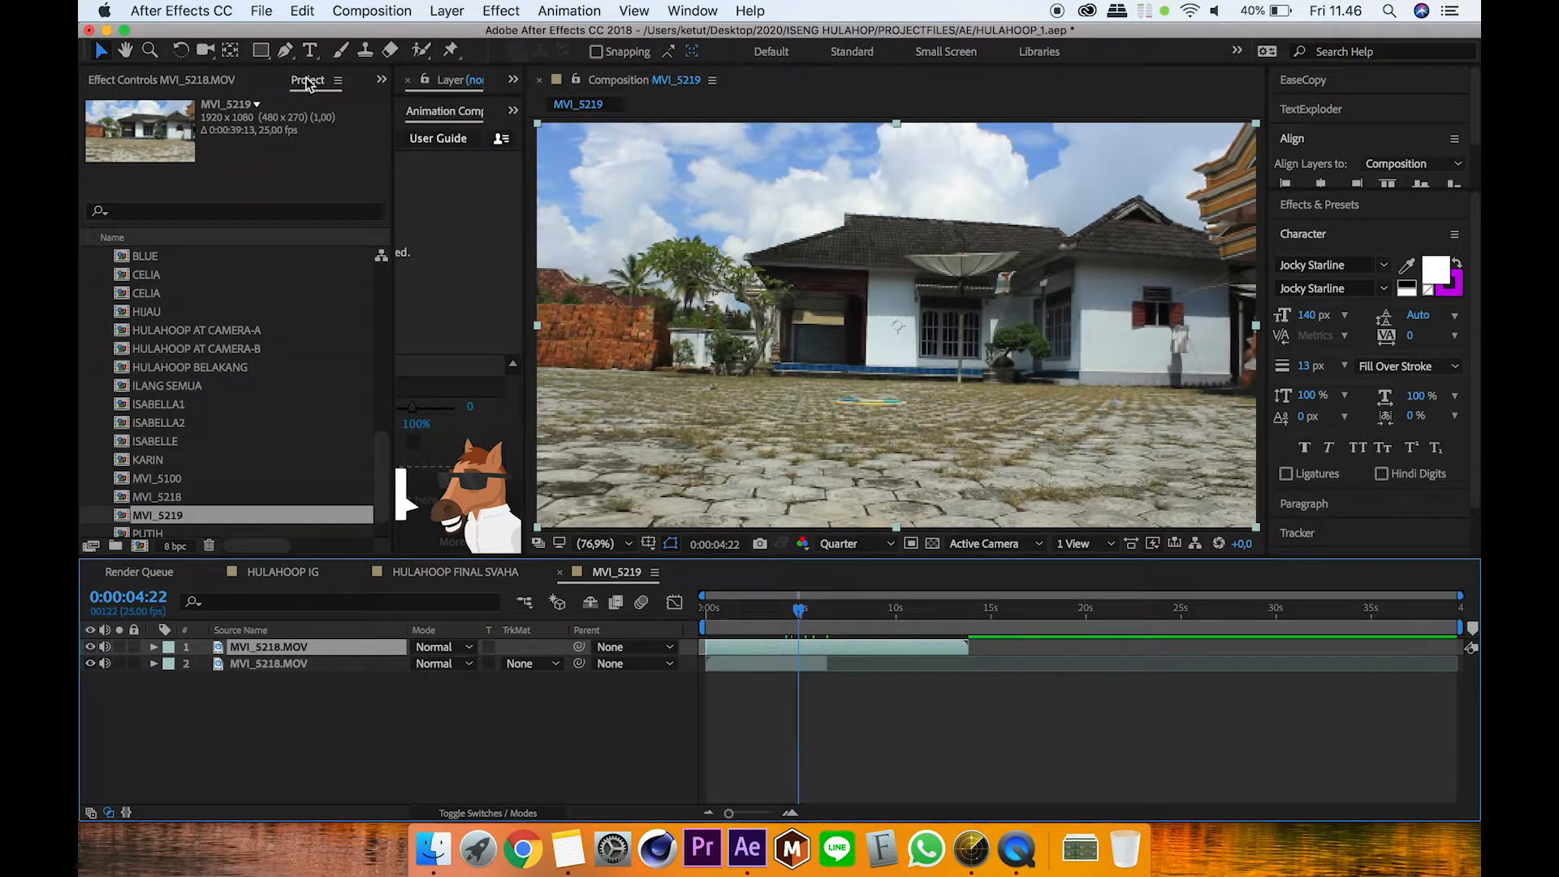
{"action": "left_click", "coordinate": [845, 543]}
{"action": "left_click", "coordinate": [846, 589]}
Step: Add a full-frame rectangular mask to the upper MVI_5218.MOV layer and pull its left edge in to near the middle of the frame
{"action": "double_click", "coordinate": [261, 50]}
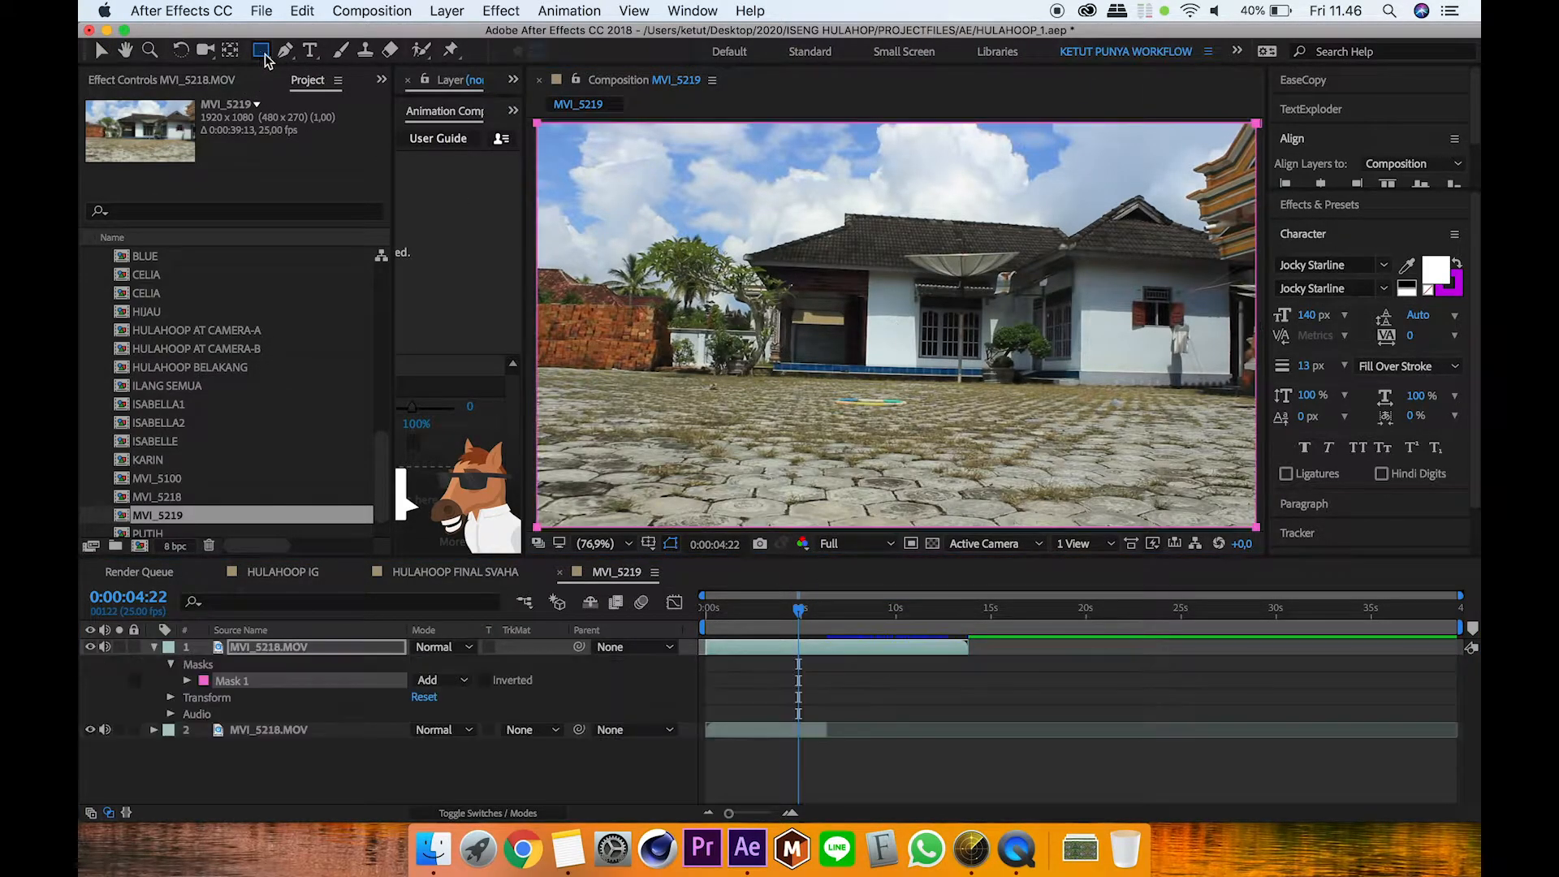
{"action": "double_click", "coordinate": [539, 316]}
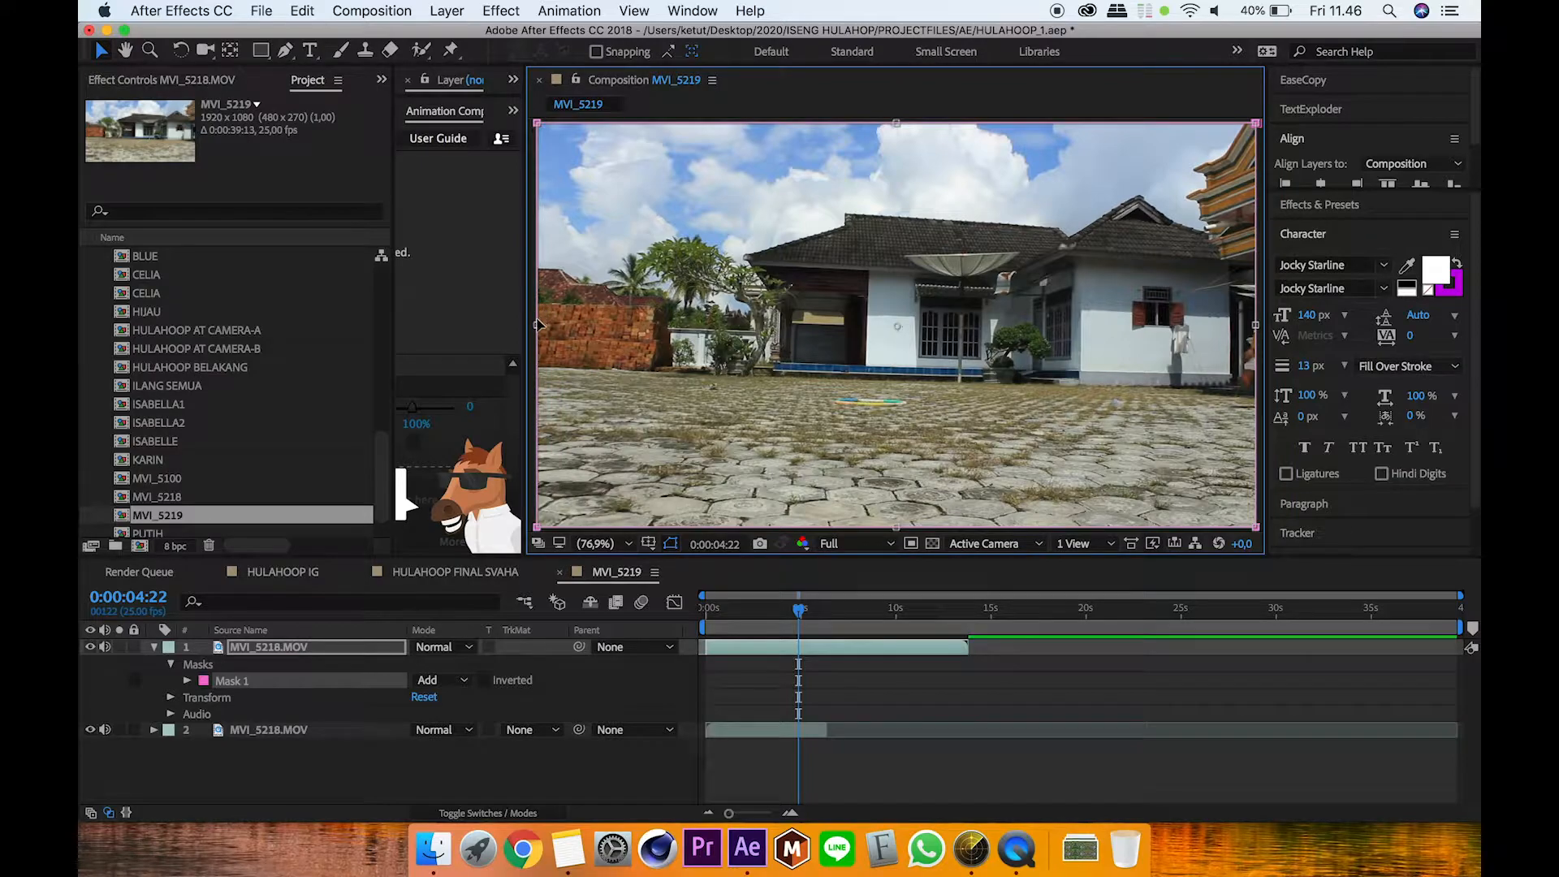
{"action": "left_click_drag", "start_coordinate": [537, 325], "coordinate": [875, 366]}
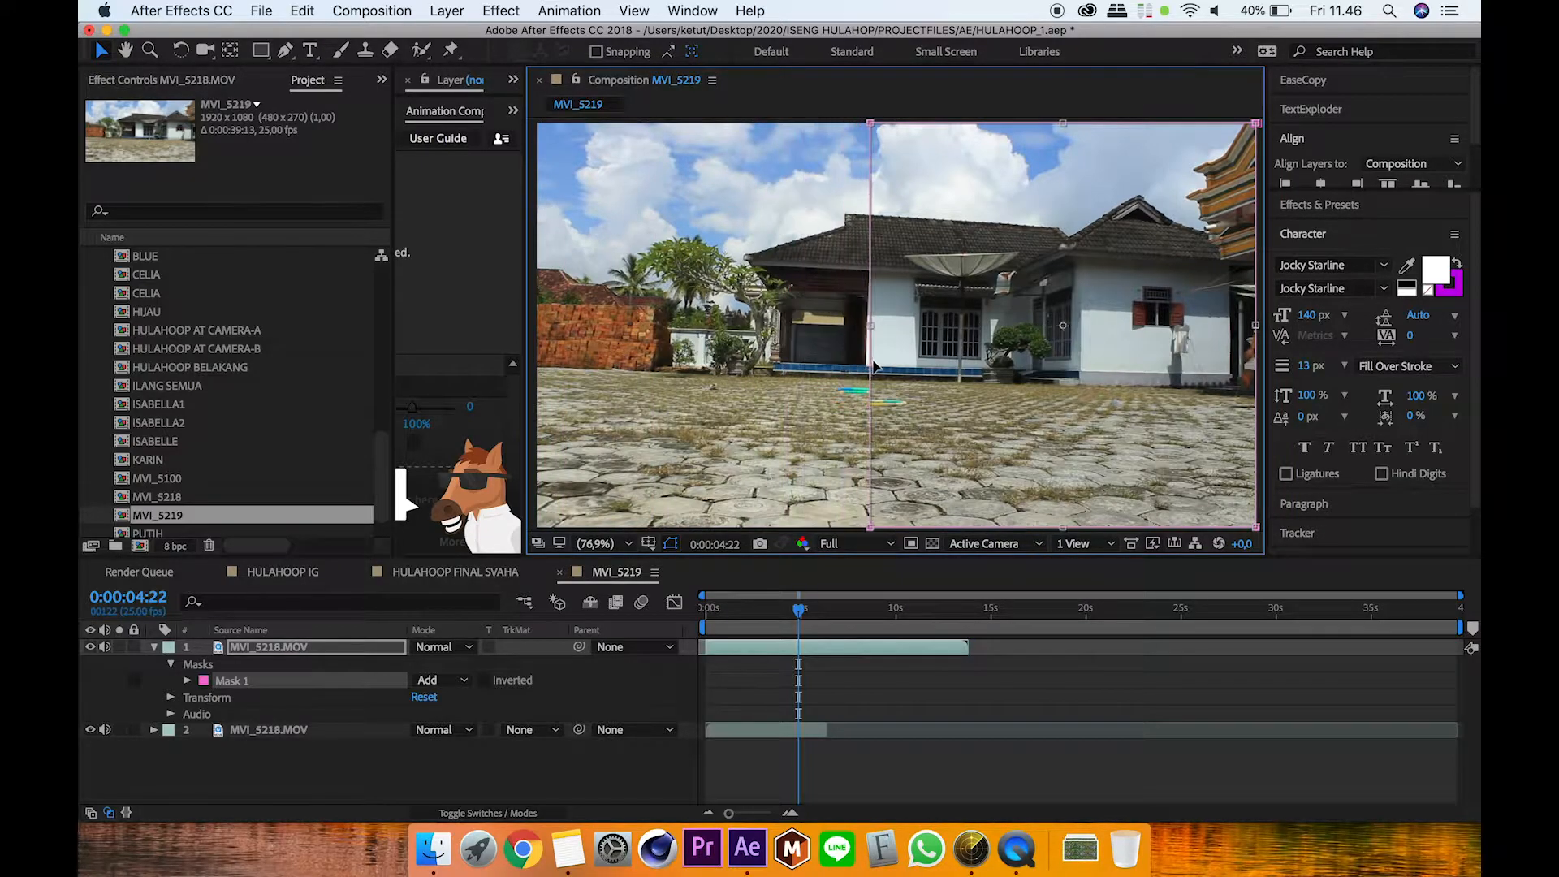
{"action": "left_click", "coordinate": [861, 745]}
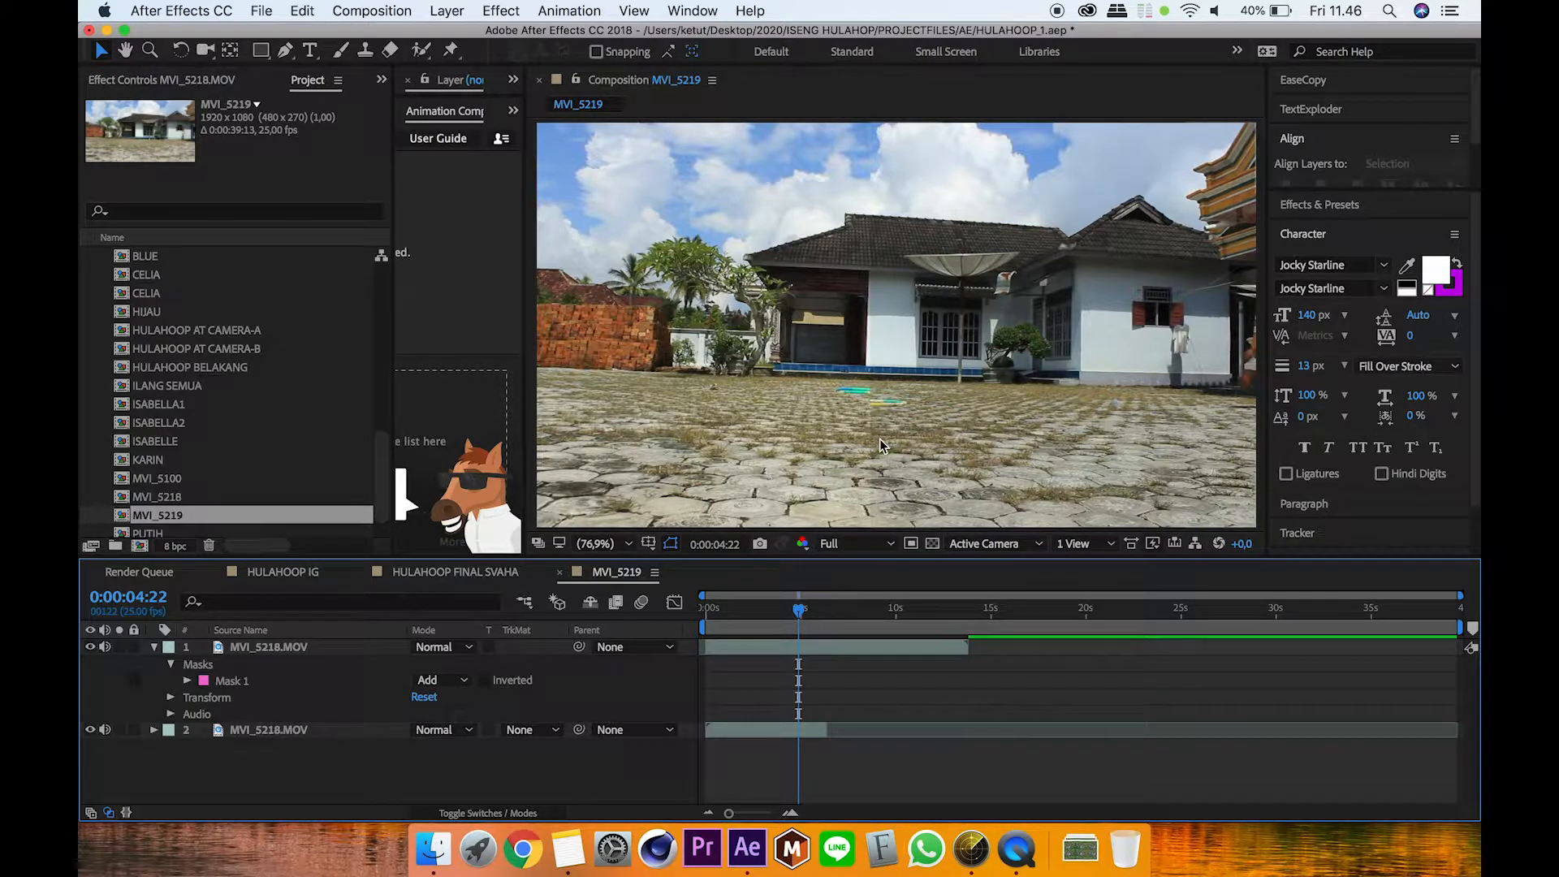
Step: At 0:00:04:14, move the mask's left edge further right to the middle of the white wall section beside the window
{"action": "scroll", "coordinate": [880, 439], "scroll_direction": "up", "scroll_amount": 5}
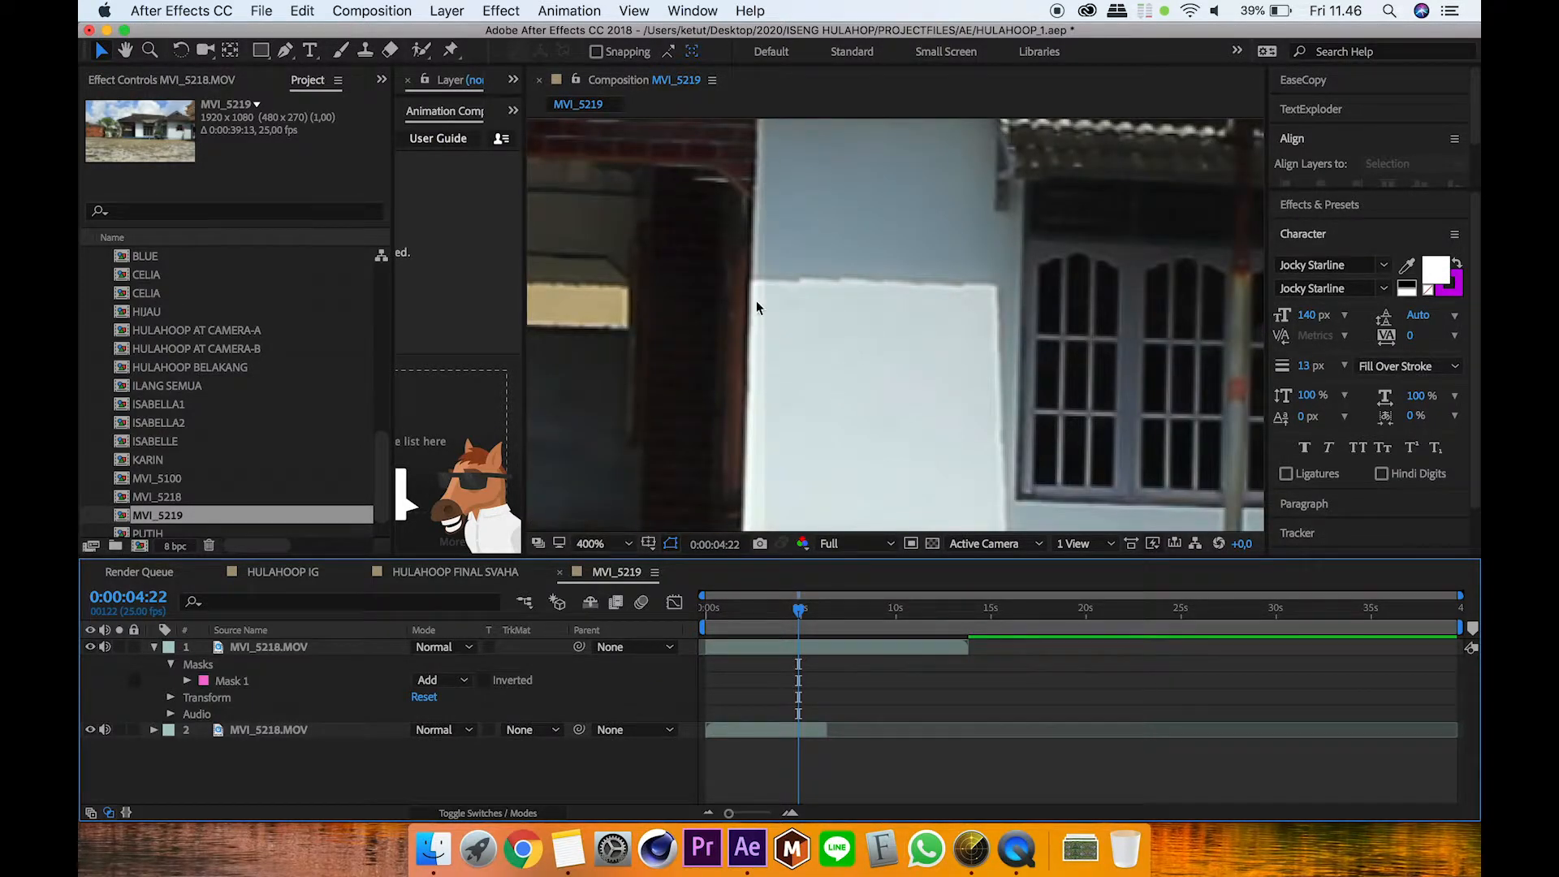
{"action": "left_click", "coordinate": [793, 607]}
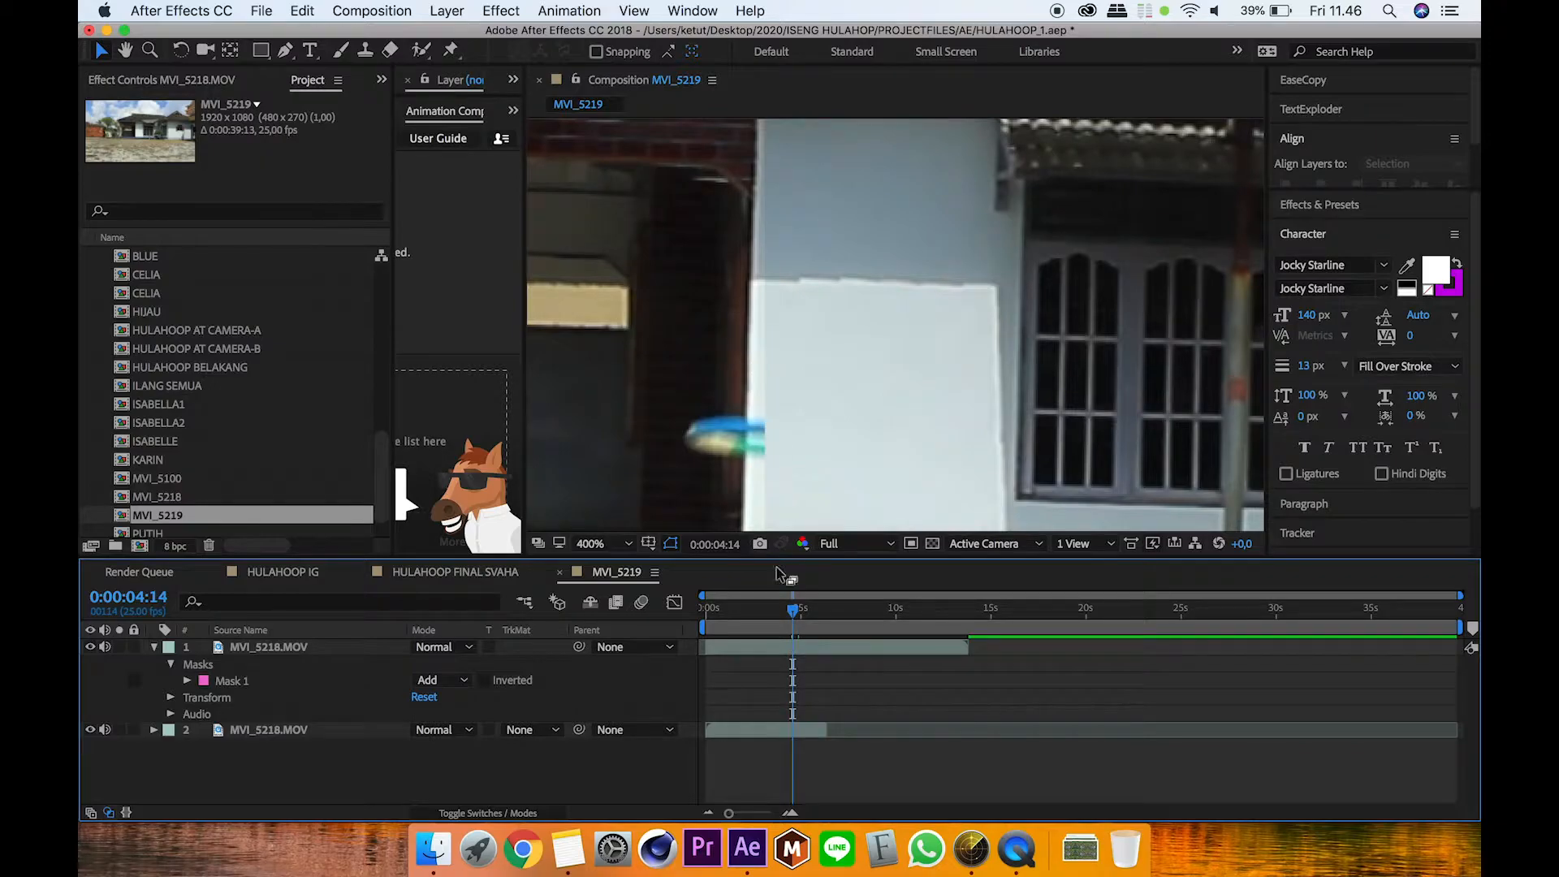
{"action": "left_click", "coordinate": [304, 648]}
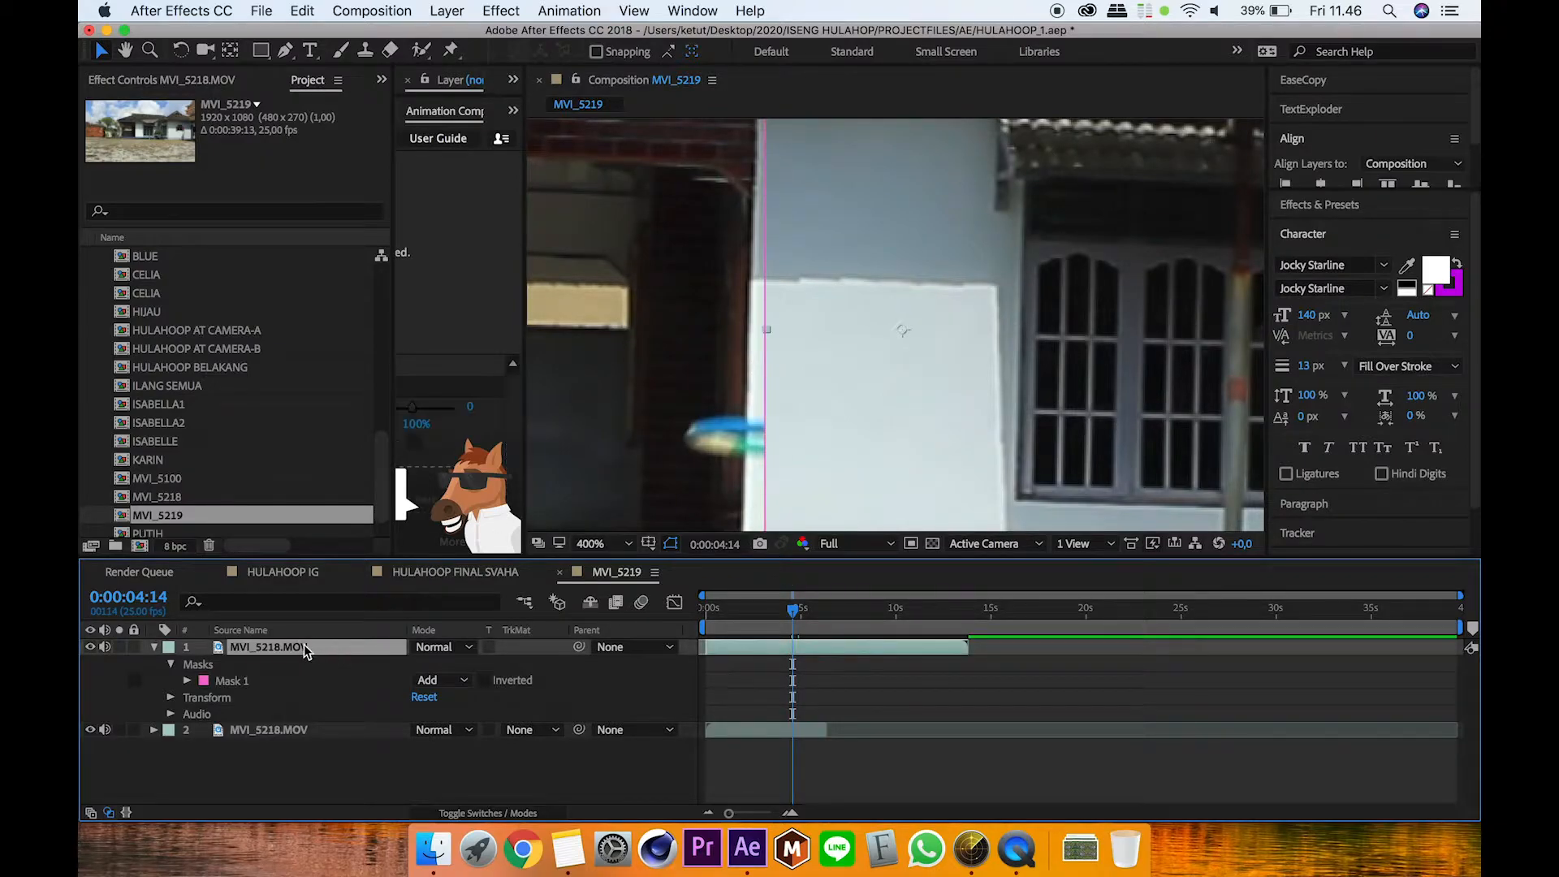
{"action": "left_click", "coordinate": [764, 351]}
{"action": "left_click_drag", "start_coordinate": [765, 331], "coordinate": [866, 339]}
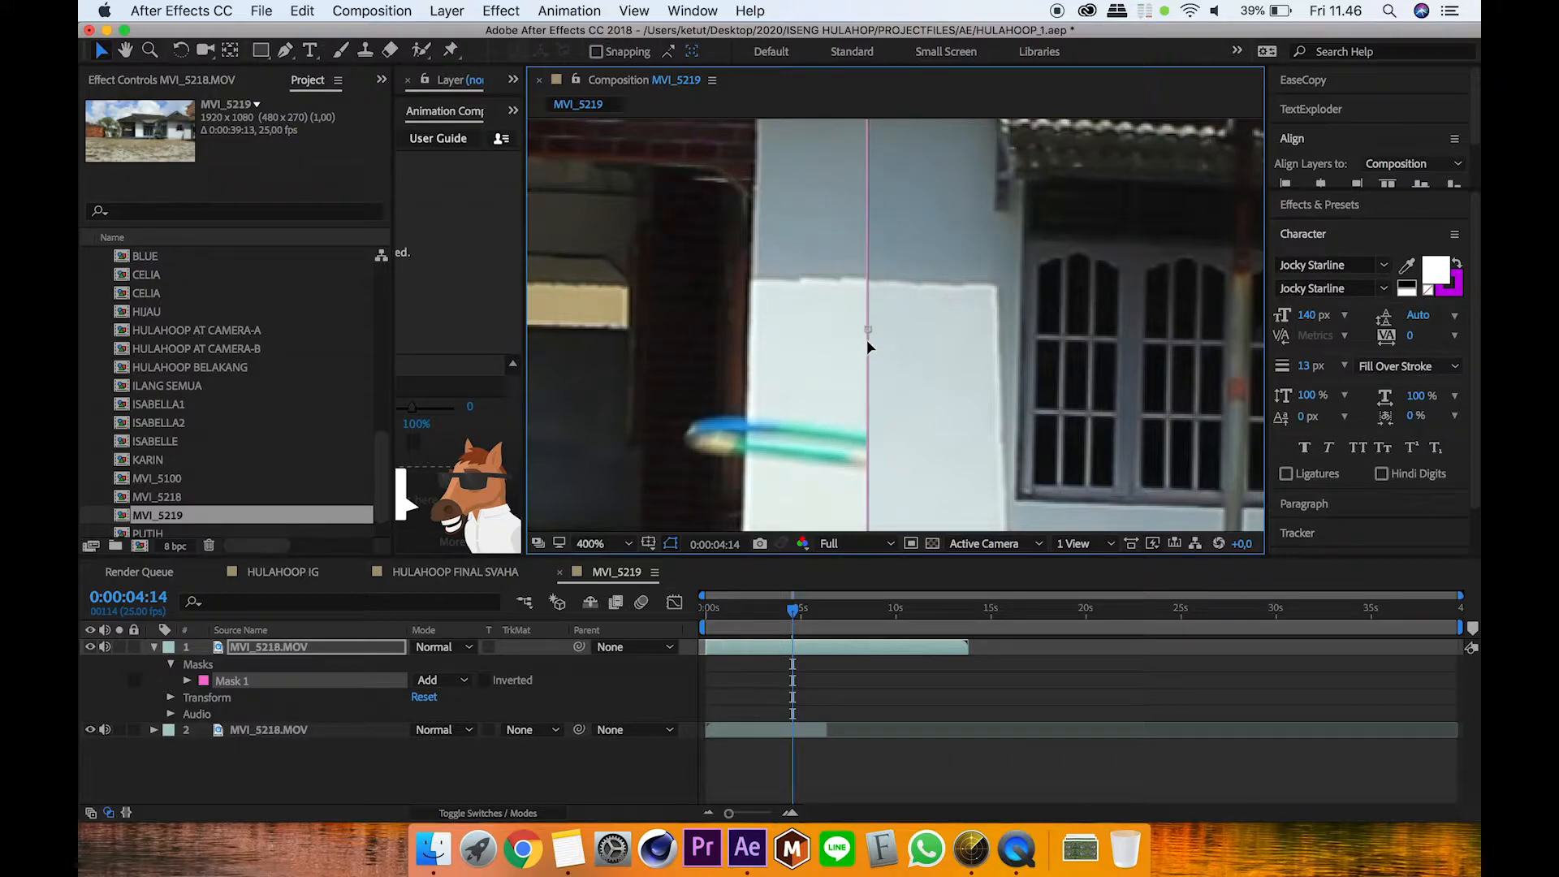
{"action": "left_click", "coordinate": [928, 760]}
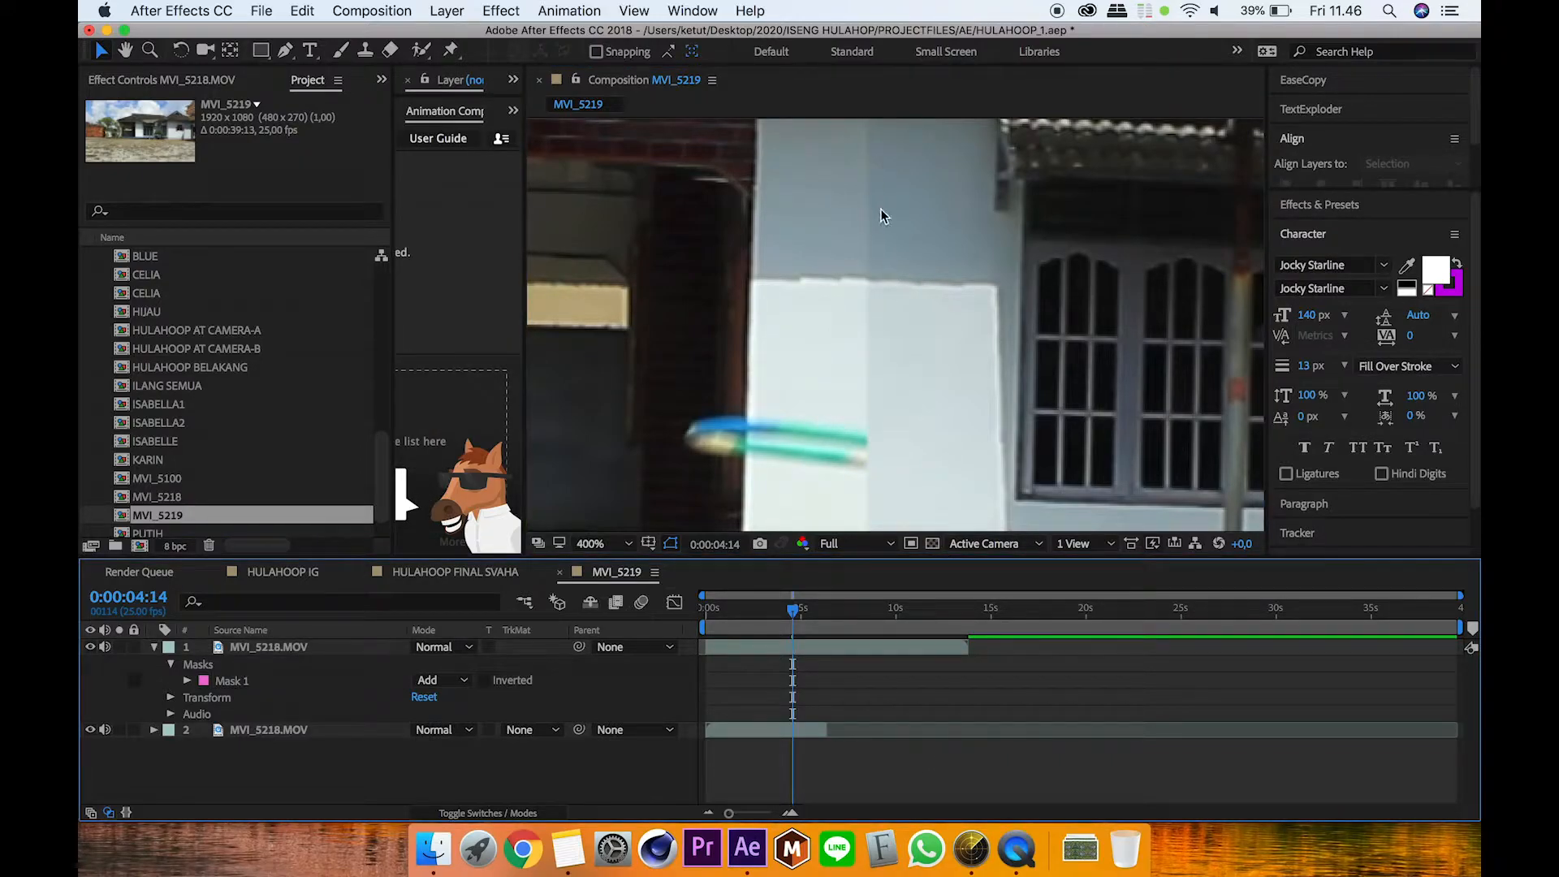
{"action": "scroll", "coordinate": [856, 212], "scroll_direction": "down", "scroll_amount": 4}
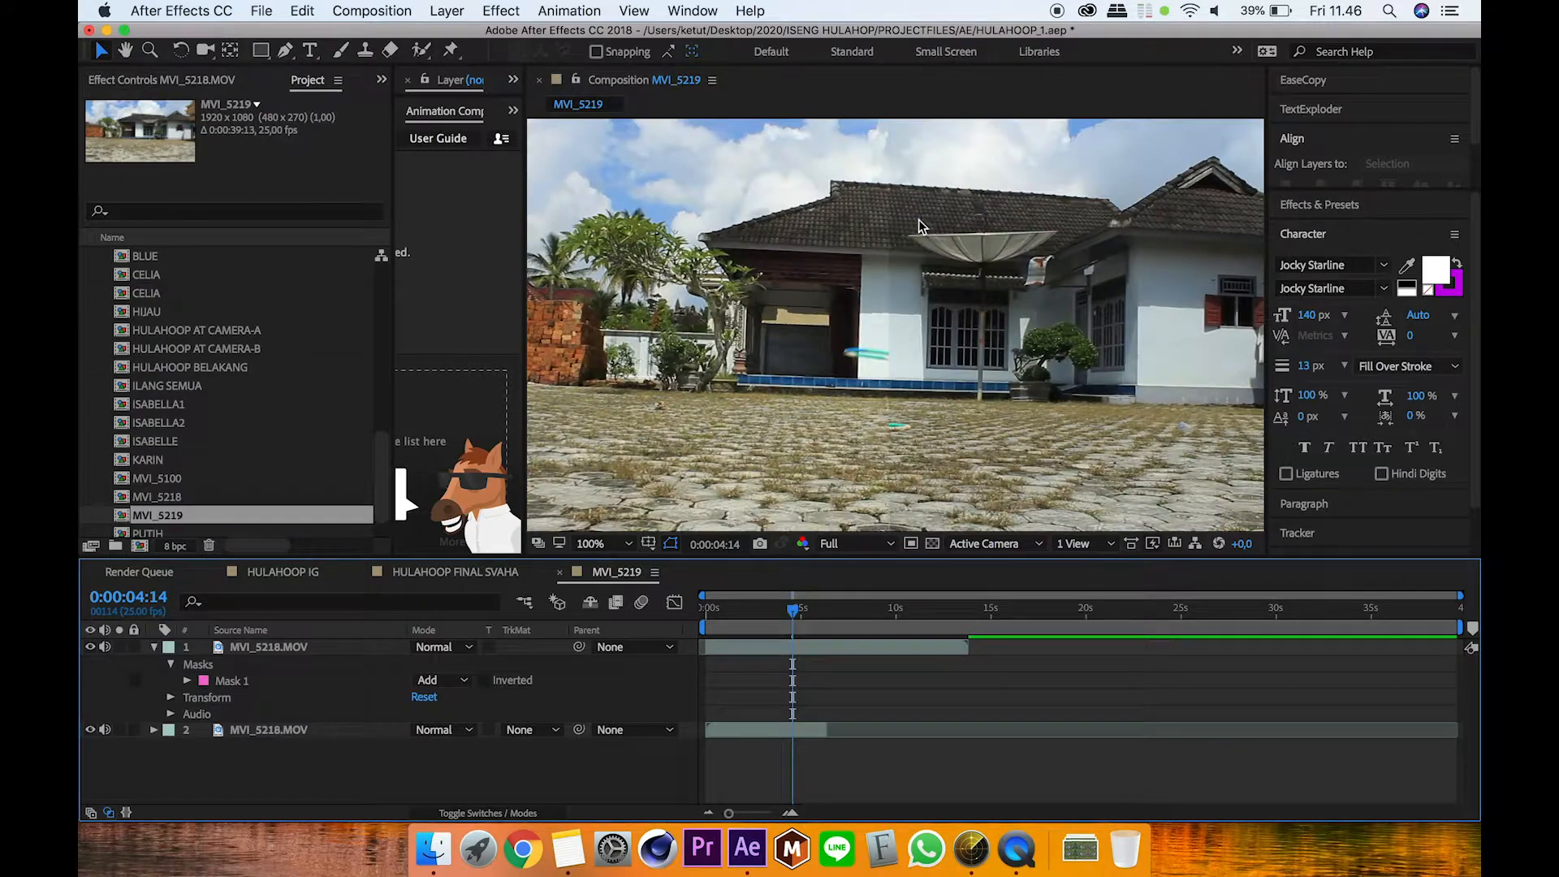
Step: In the HULAHOOP FINAL SVAHA composition, solo the KARIN layer together with the bottom MVI_5218.MOV background layer
{"action": "scroll", "coordinate": [911, 221], "scroll_direction": "up", "scroll_amount": 1}
{"action": "scroll", "coordinate": [911, 220], "scroll_direction": "down", "scroll_amount": 1}
{"action": "left_click", "coordinate": [473, 574]}
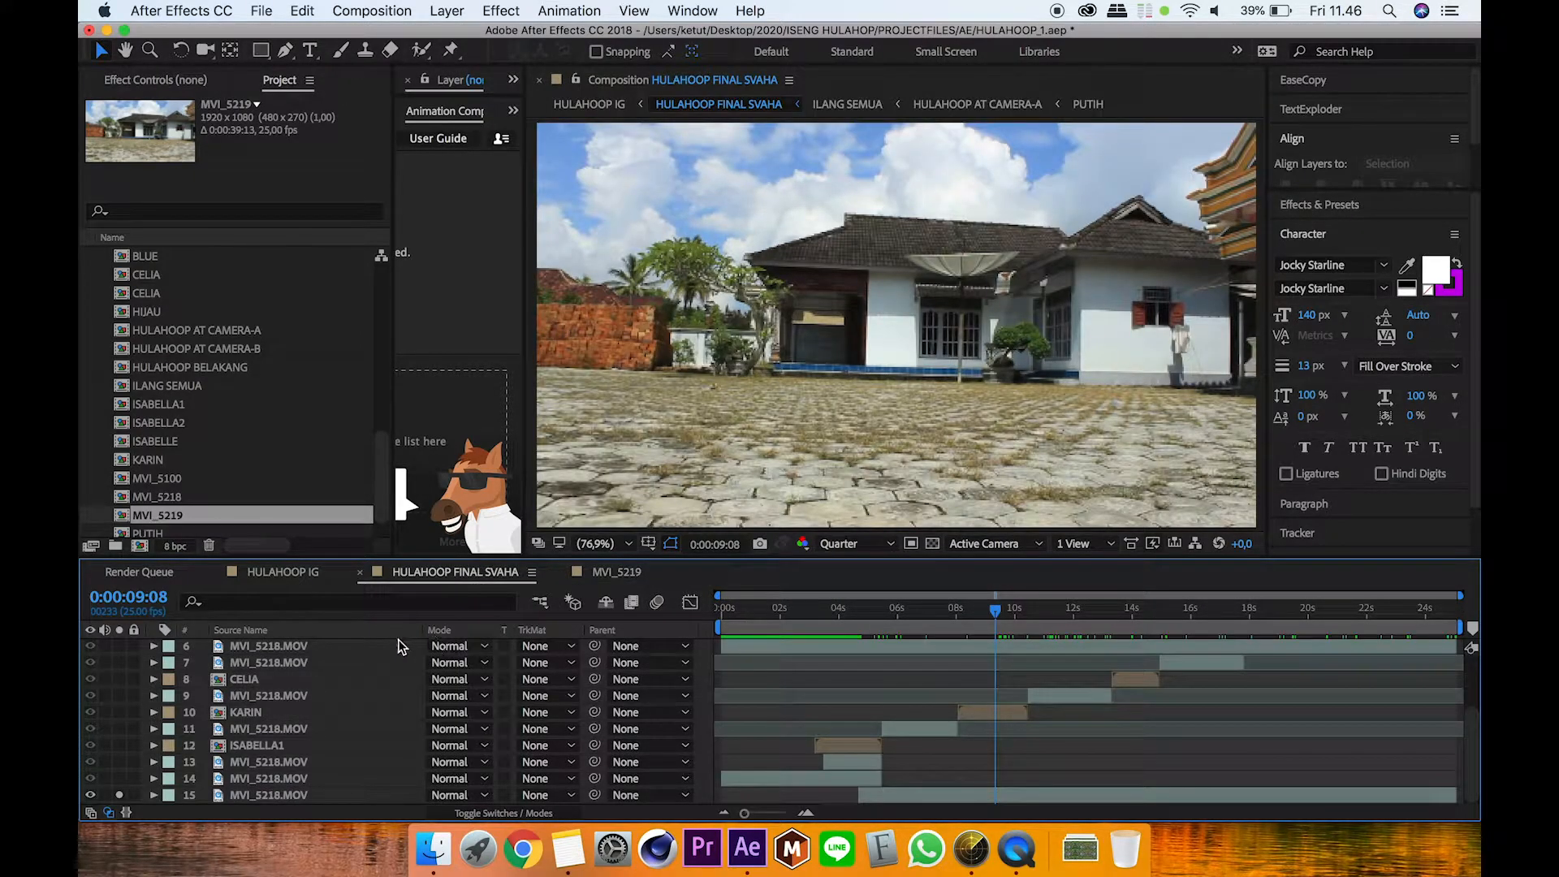
{"action": "left_click", "coordinate": [119, 795]}
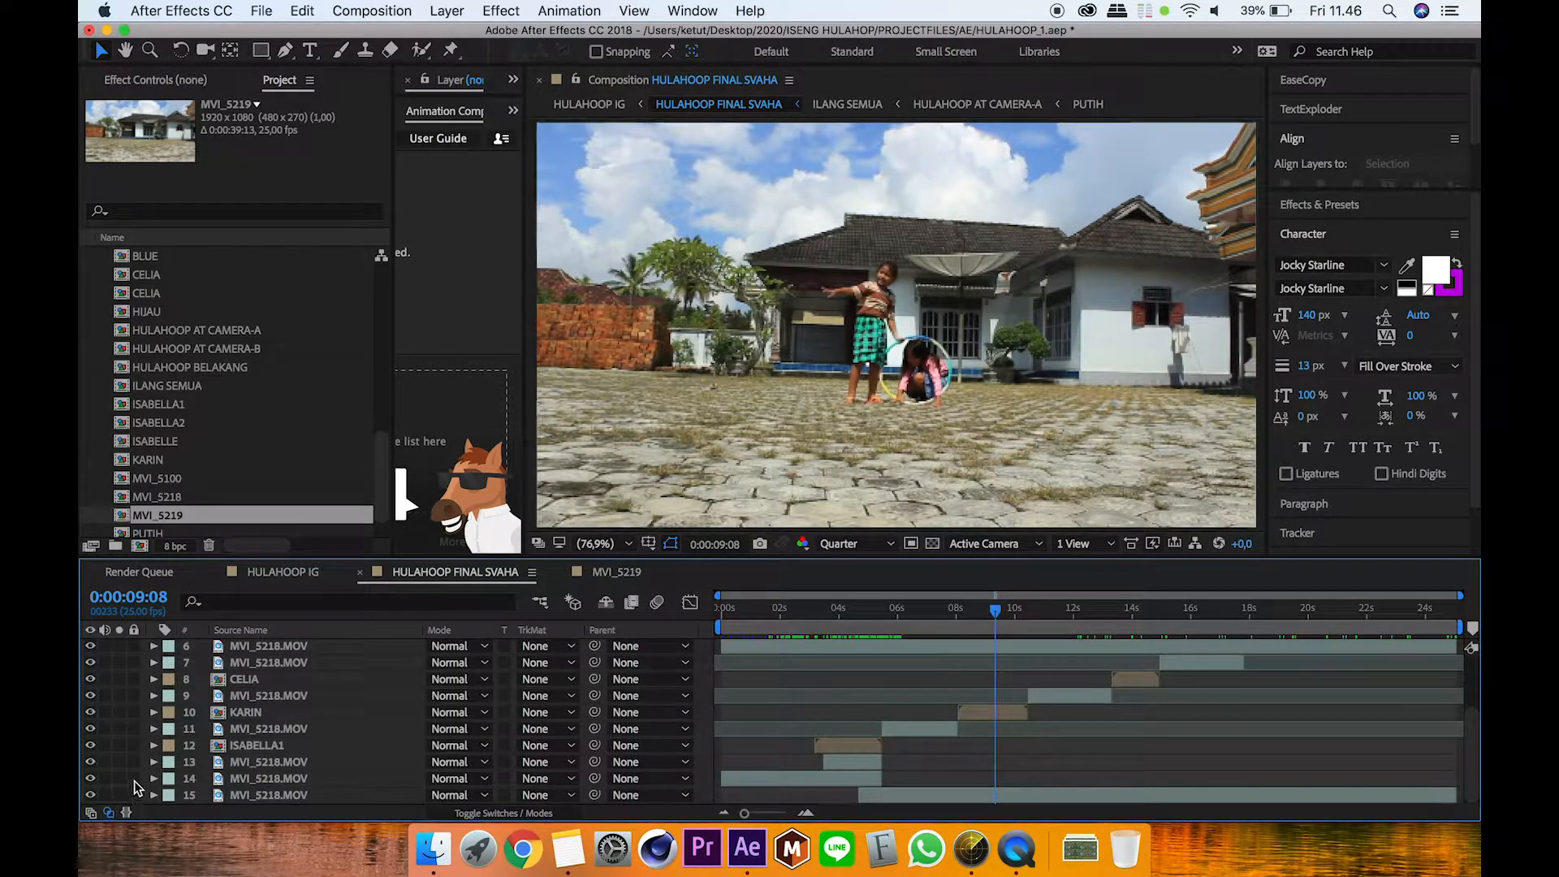
{"action": "left_click", "coordinate": [119, 795]}
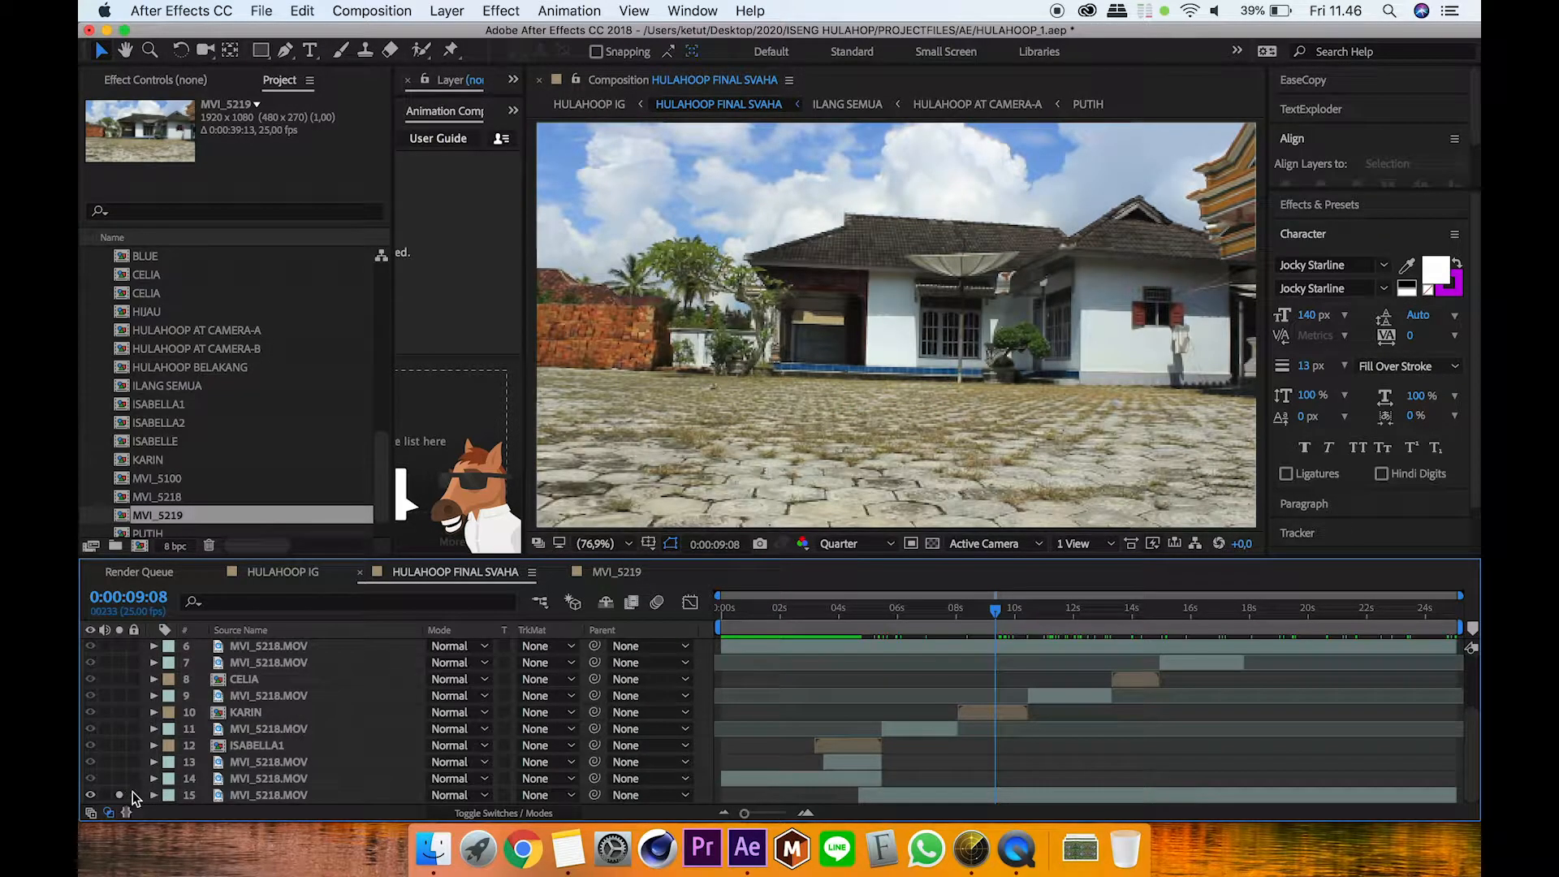
{"action": "left_click", "coordinate": [269, 731]}
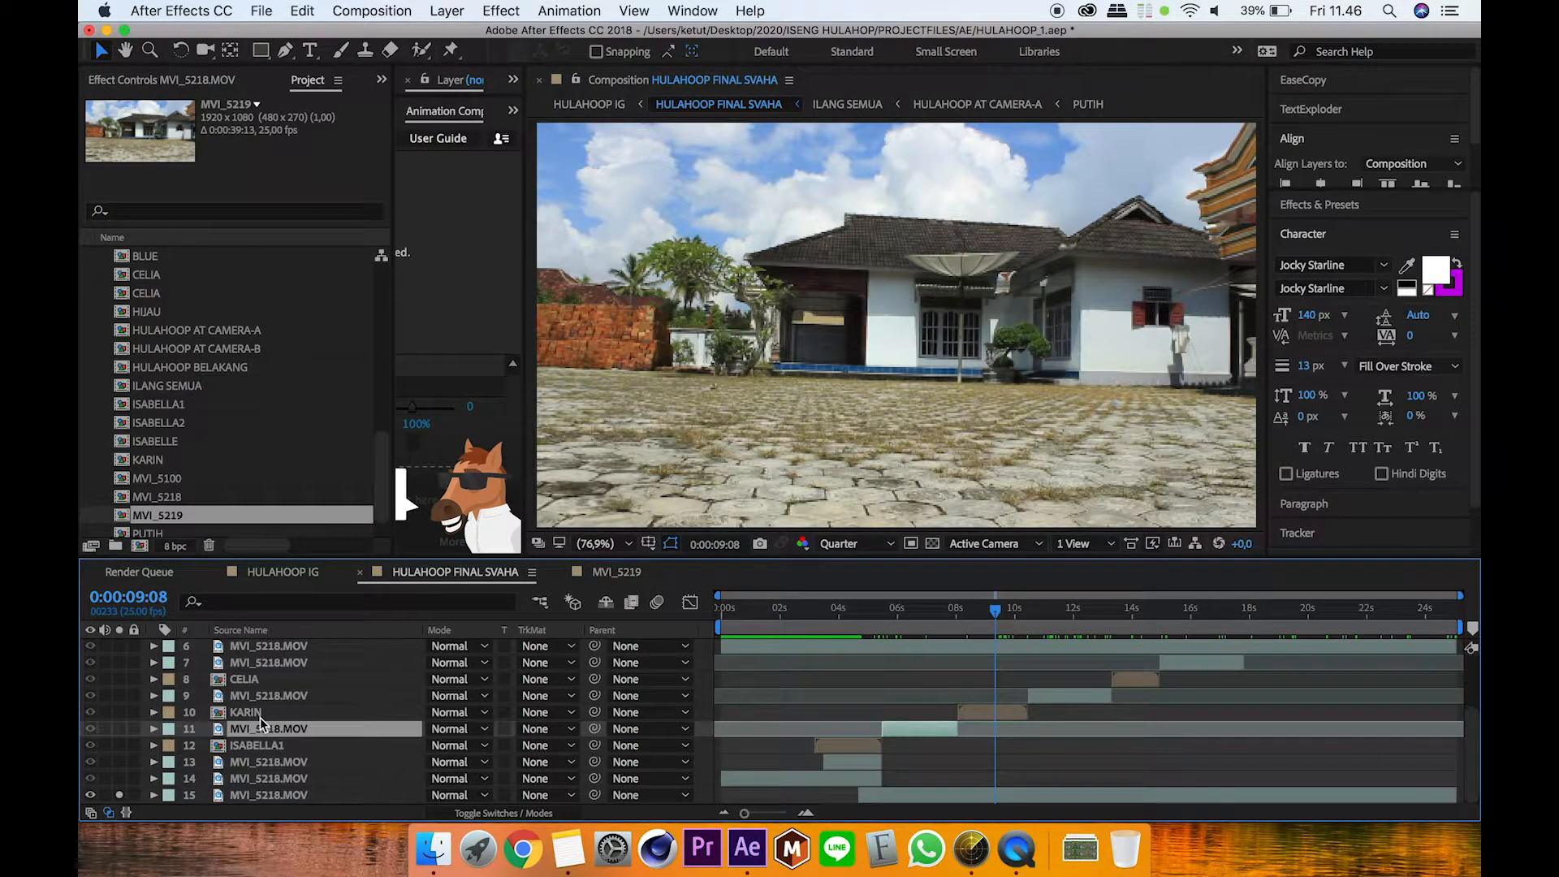
{"action": "left_click", "coordinate": [260, 716]}
{"action": "left_click", "coordinate": [121, 712]}
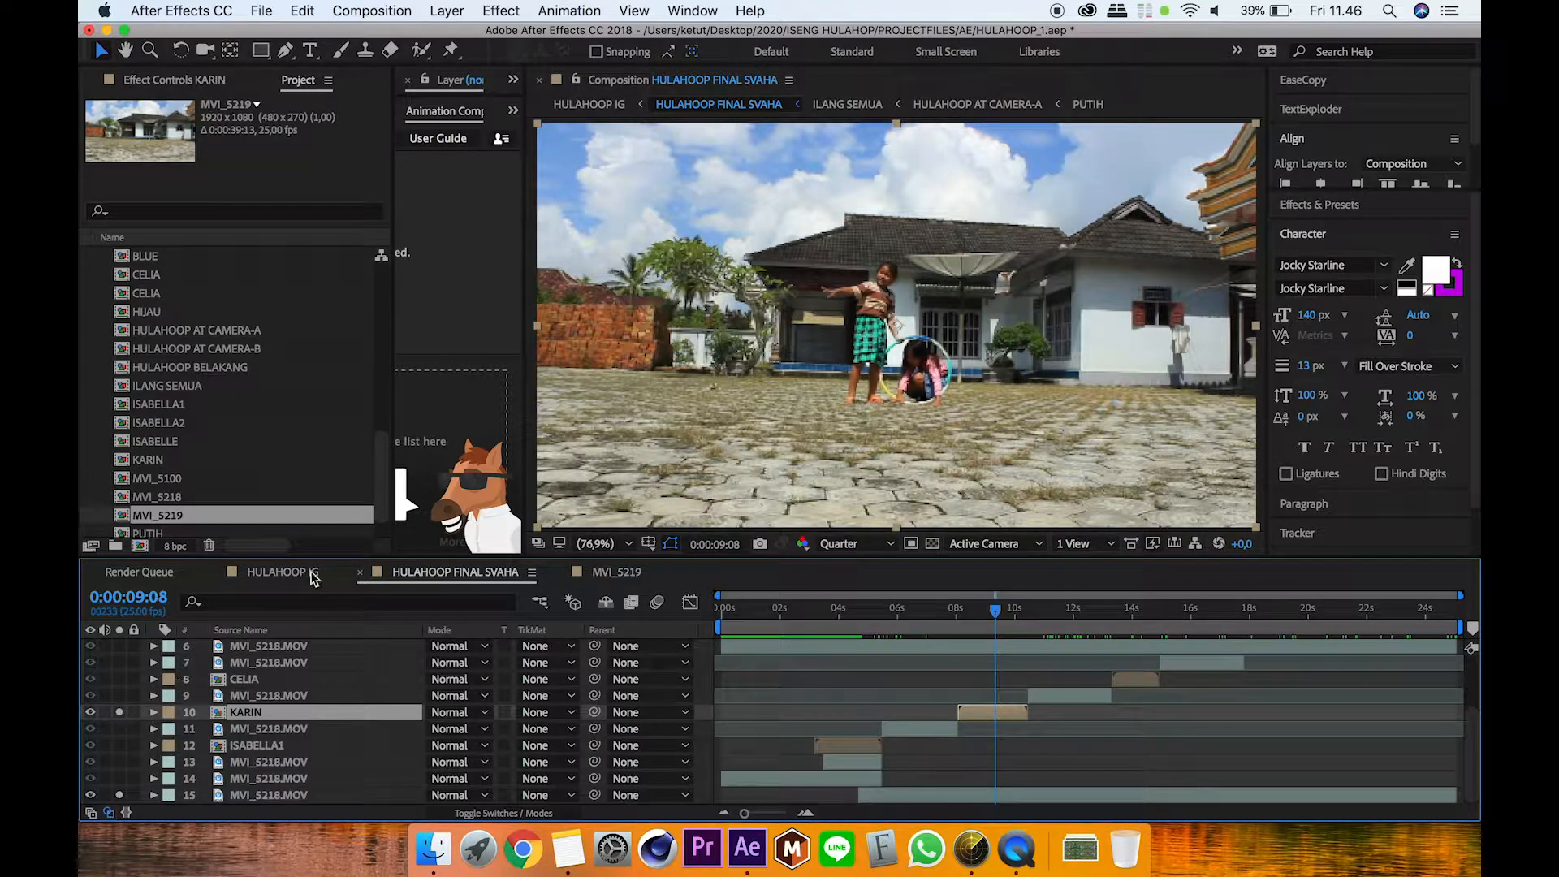
Step: Set the preview resolution of the HULAHOOP FINAL SVAHA composition to Full
{"action": "left_click", "coordinate": [854, 543]}
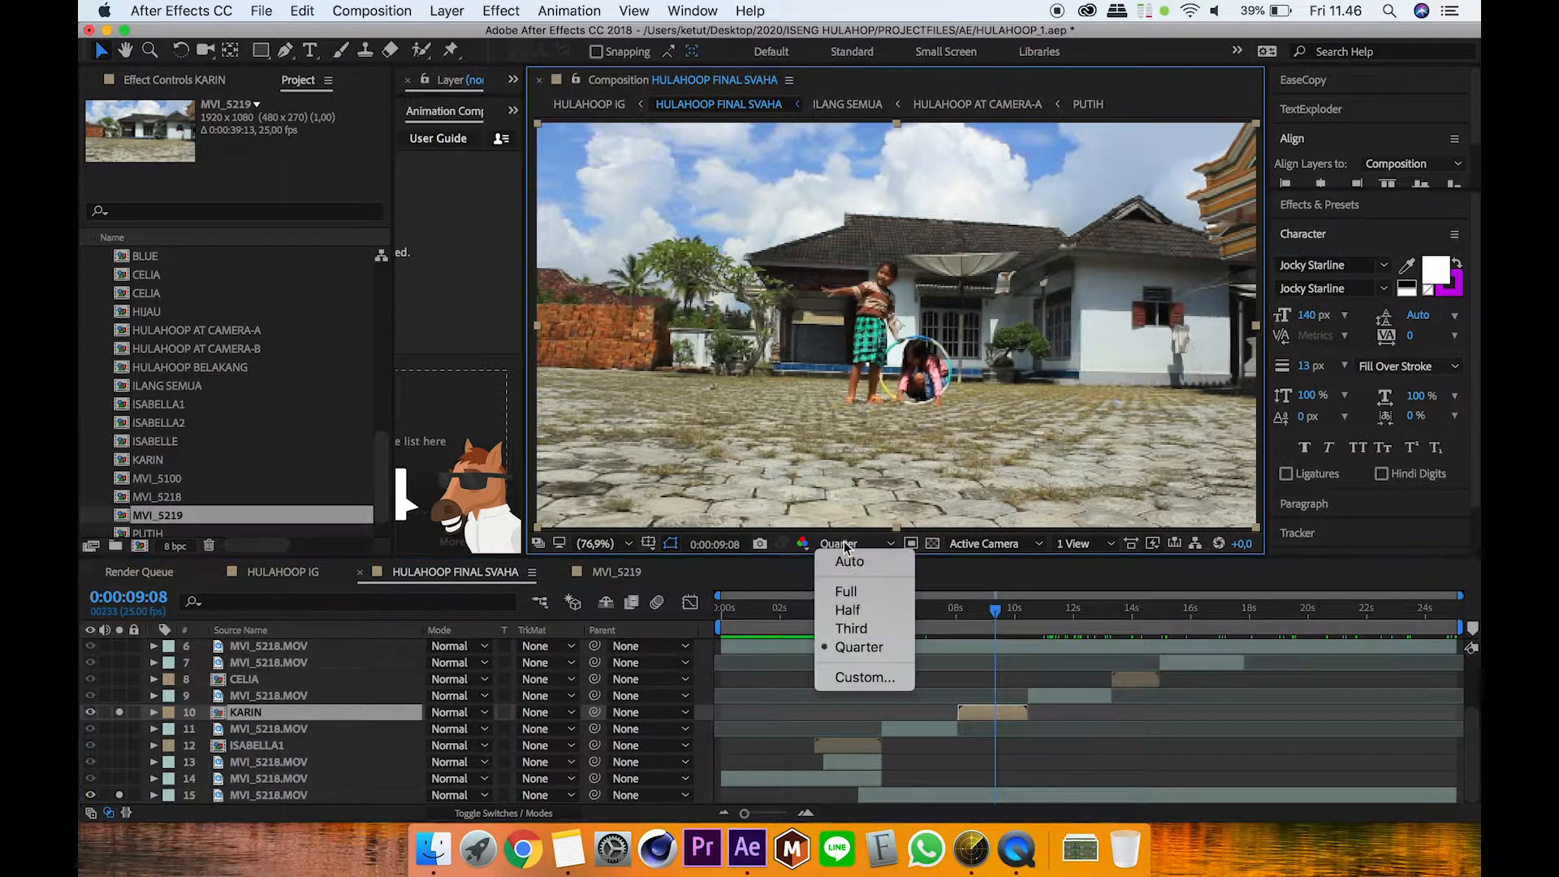
{"action": "left_click", "coordinate": [846, 592]}
{"action": "key", "text": "space"}
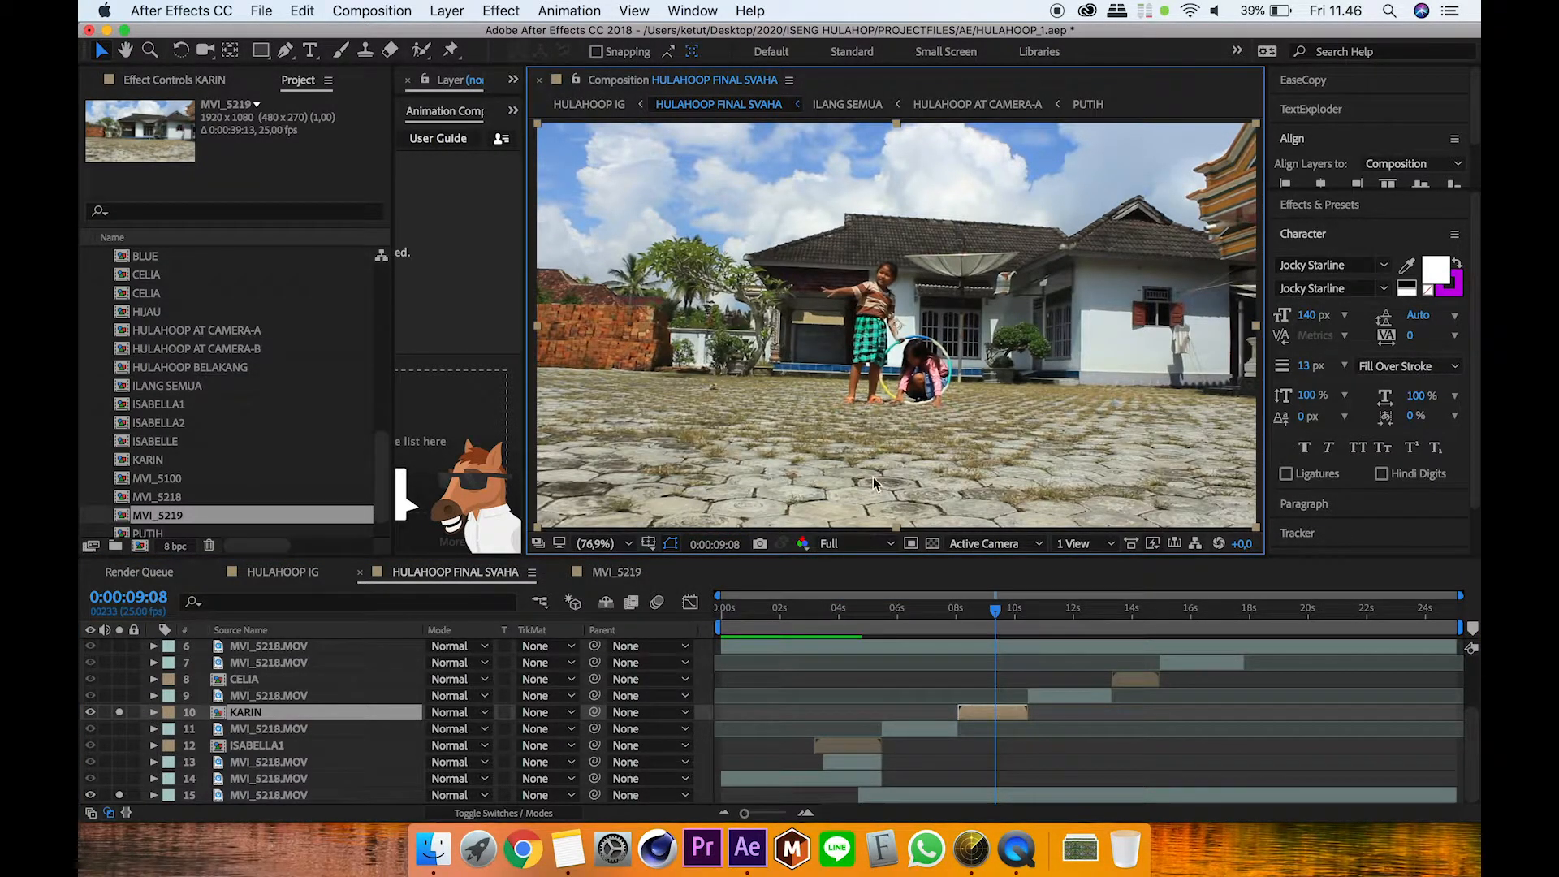
Step: Examine the edges of the KARIN cut-out at 400% with and without the background layer 15 soloed
{"action": "scroll", "coordinate": [907, 360], "scroll_direction": "up", "scroll_amount": 5}
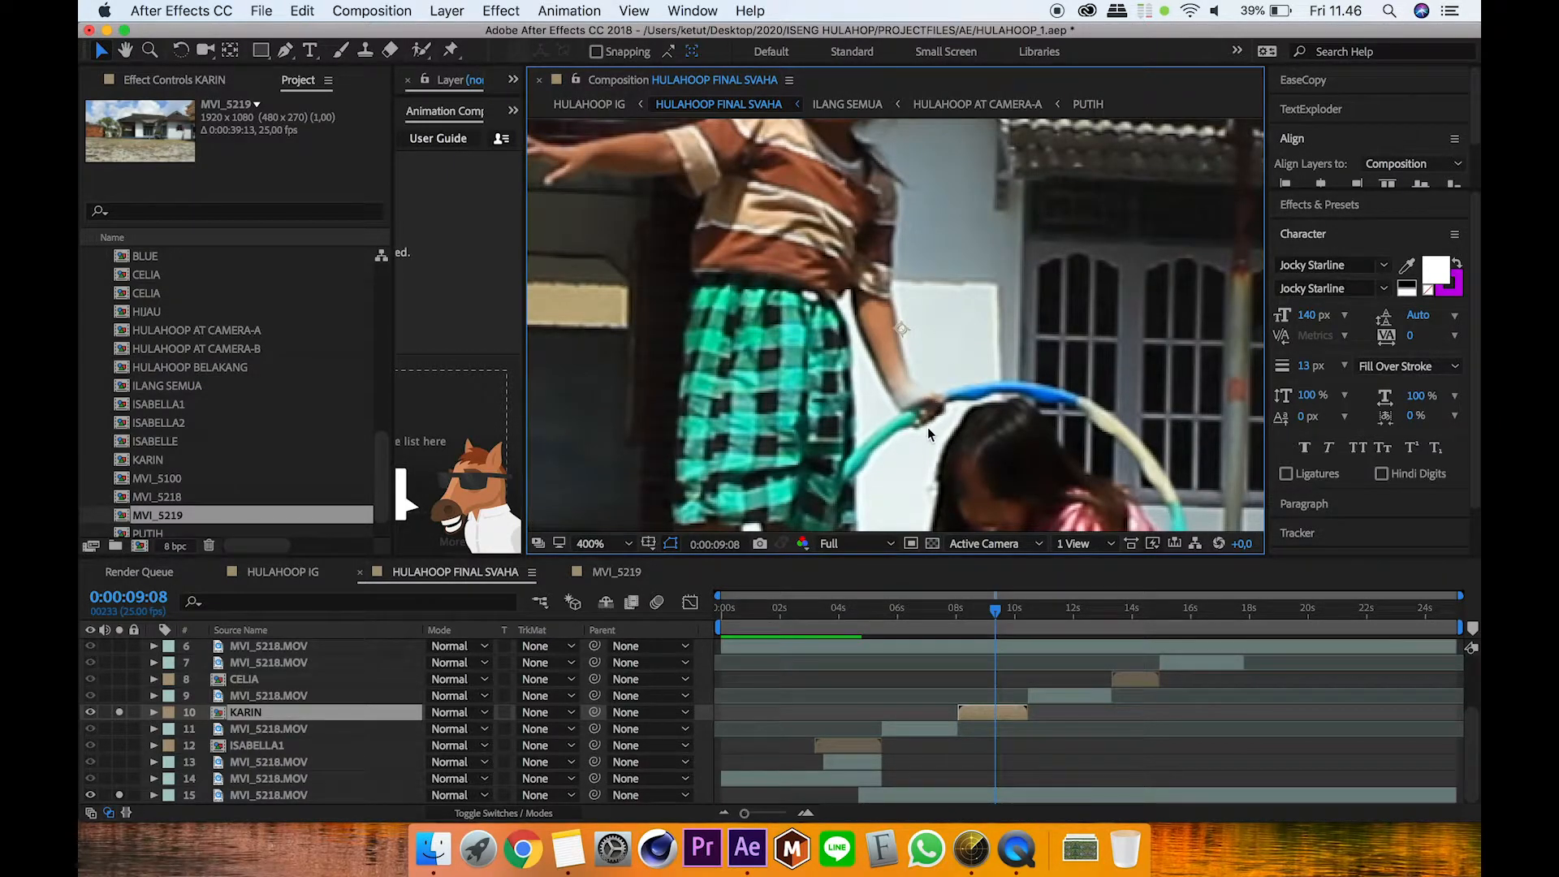
{"action": "key", "text": "space"}
{"action": "left_click_drag", "start_coordinate": [908, 379], "coordinate": [877, 511]}
{"action": "key", "text": "space"}
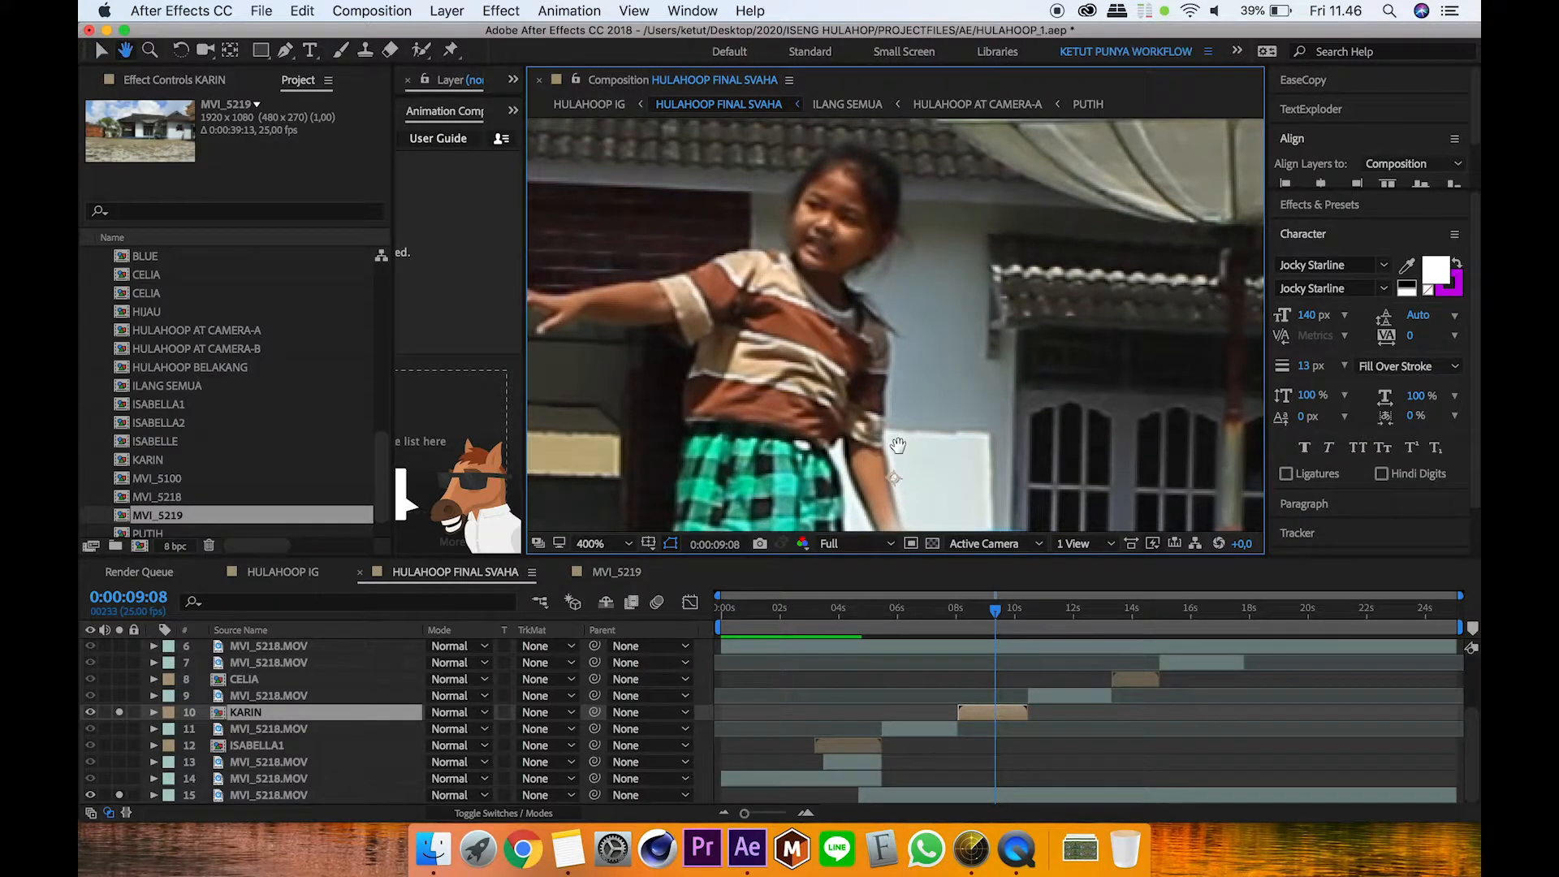
{"action": "left_click_drag", "start_coordinate": [897, 439], "coordinate": [878, 335]}
{"action": "left_click_drag", "start_coordinate": [830, 248], "coordinate": [917, 49]}
{"action": "left_click_drag", "start_coordinate": [823, 512], "coordinate": [766, 379]}
{"action": "left_click_drag", "start_coordinate": [823, 204], "coordinate": [844, 466]}
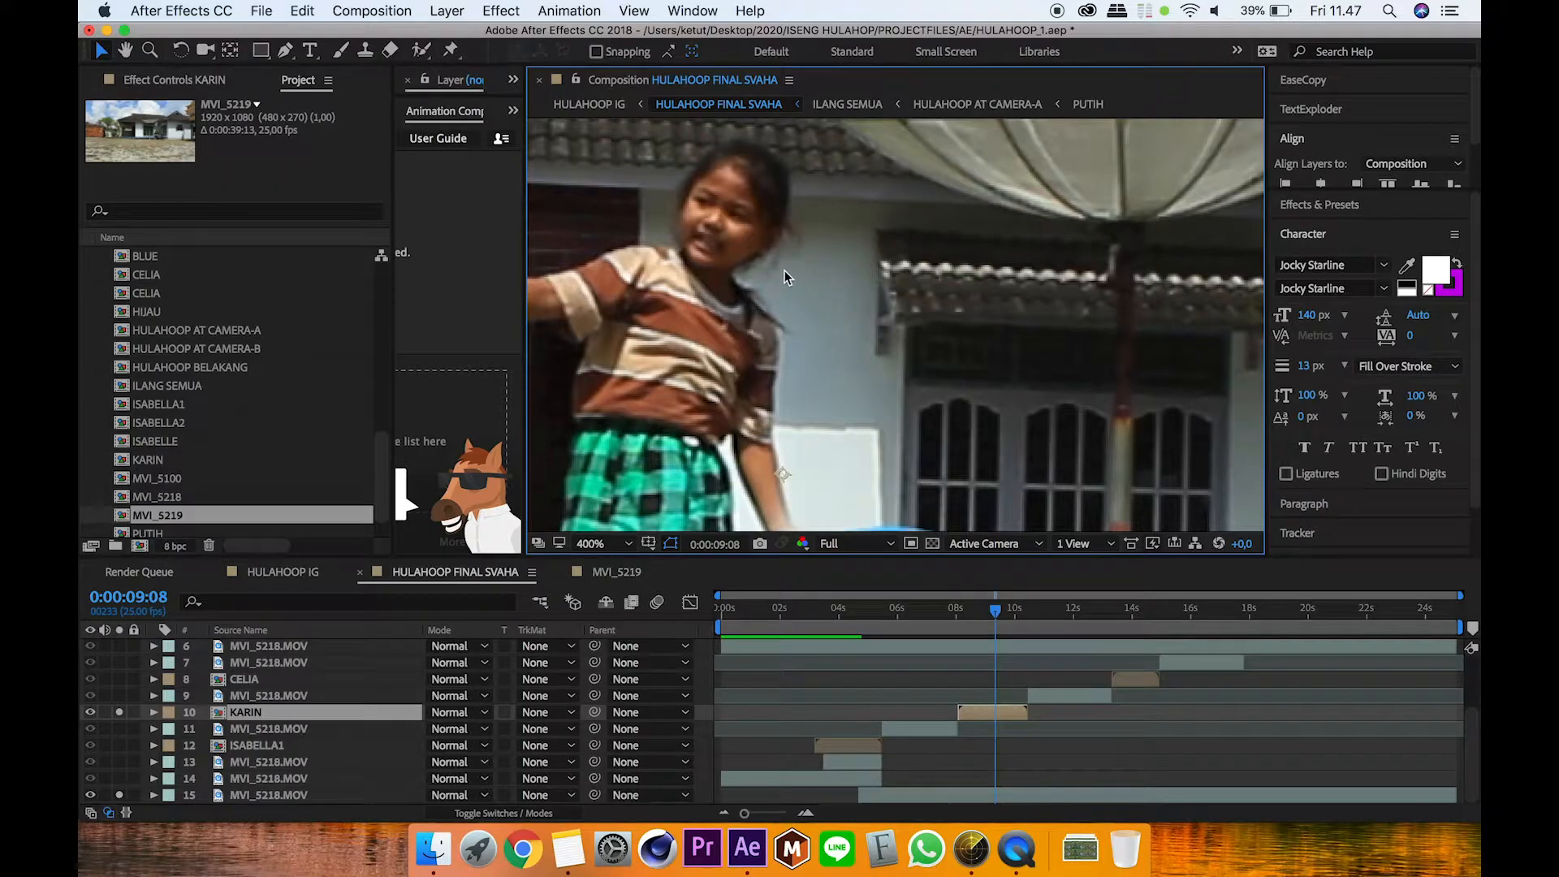
{"action": "left_click", "coordinate": [120, 795]}
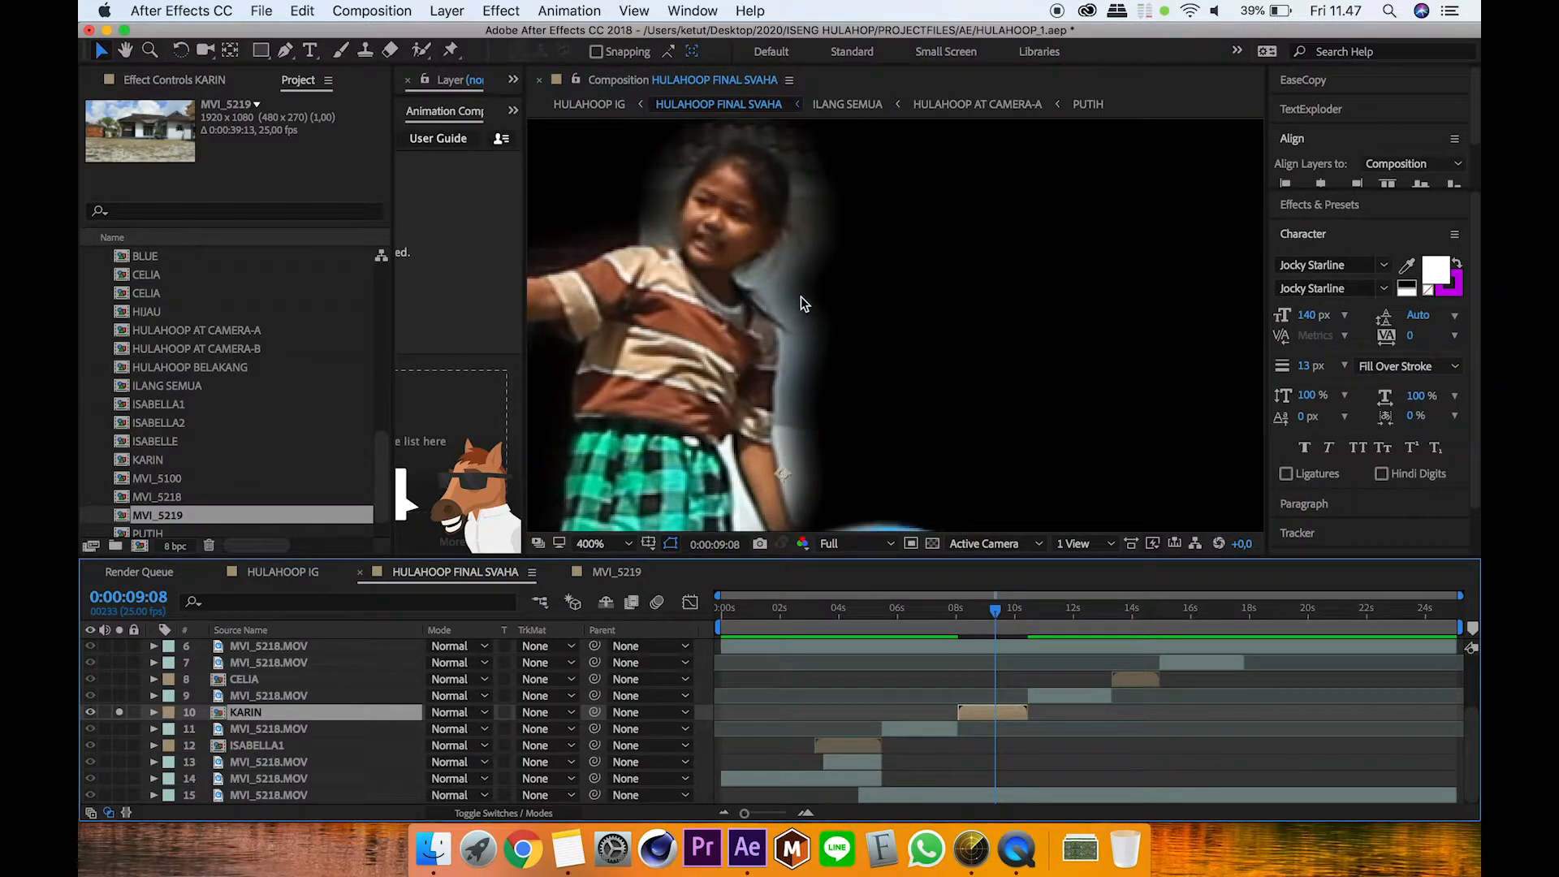
{"action": "left_click", "coordinate": [119, 795]}
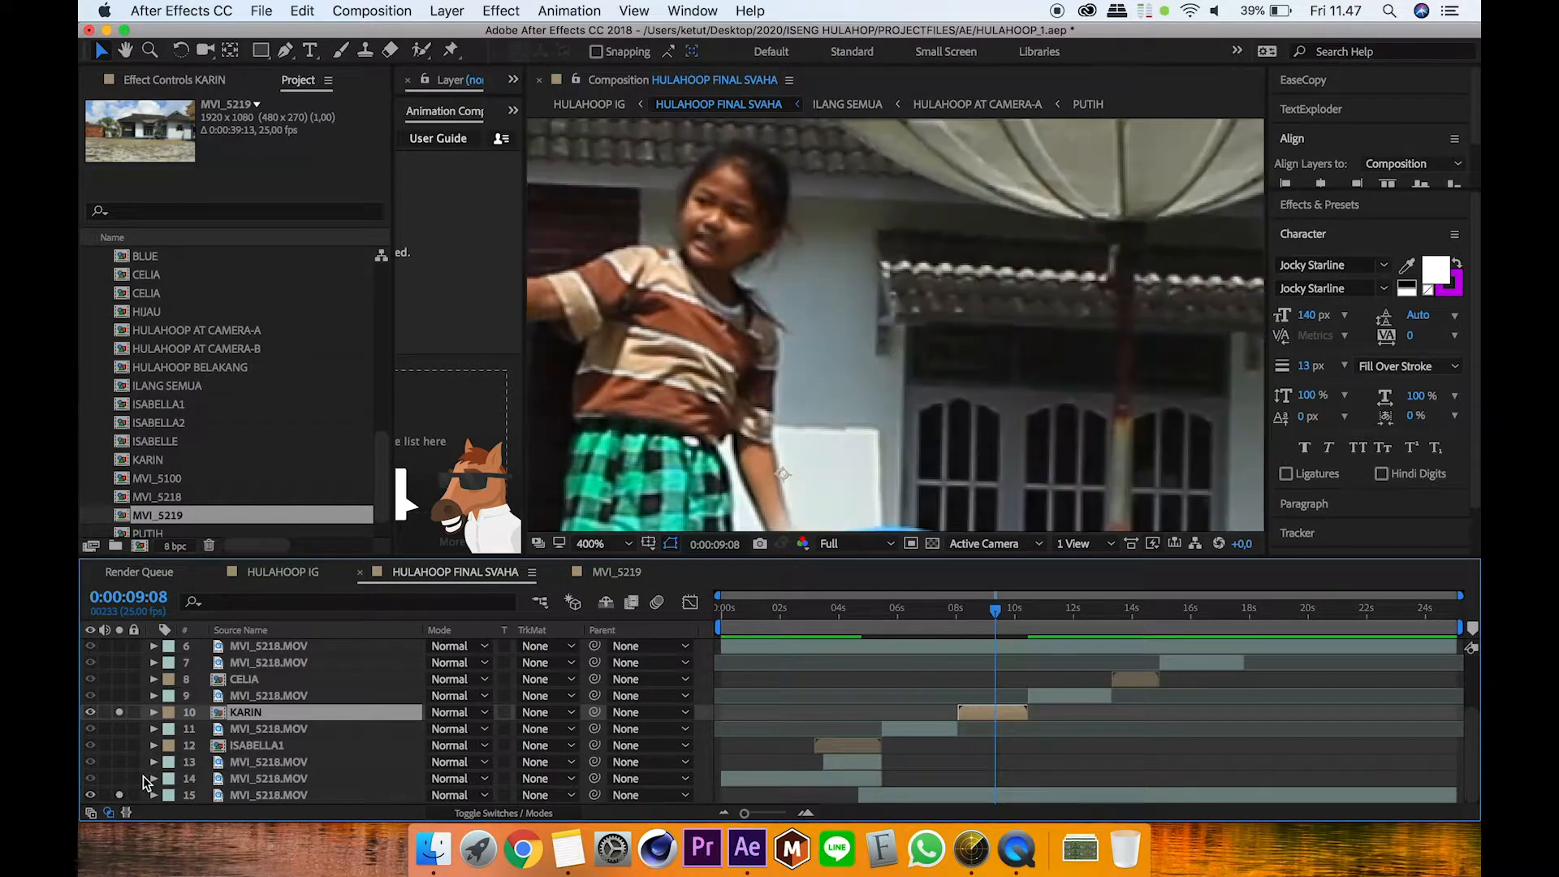
Step: In the KARIN composition, reveal the mask feathers of both layers and set the upper layer's Mask 2 feather to 0 pixels
{"action": "double_click", "coordinate": [246, 711]}
{"action": "left_click", "coordinate": [152, 731]}
{"action": "left_click", "coordinate": [154, 647]}
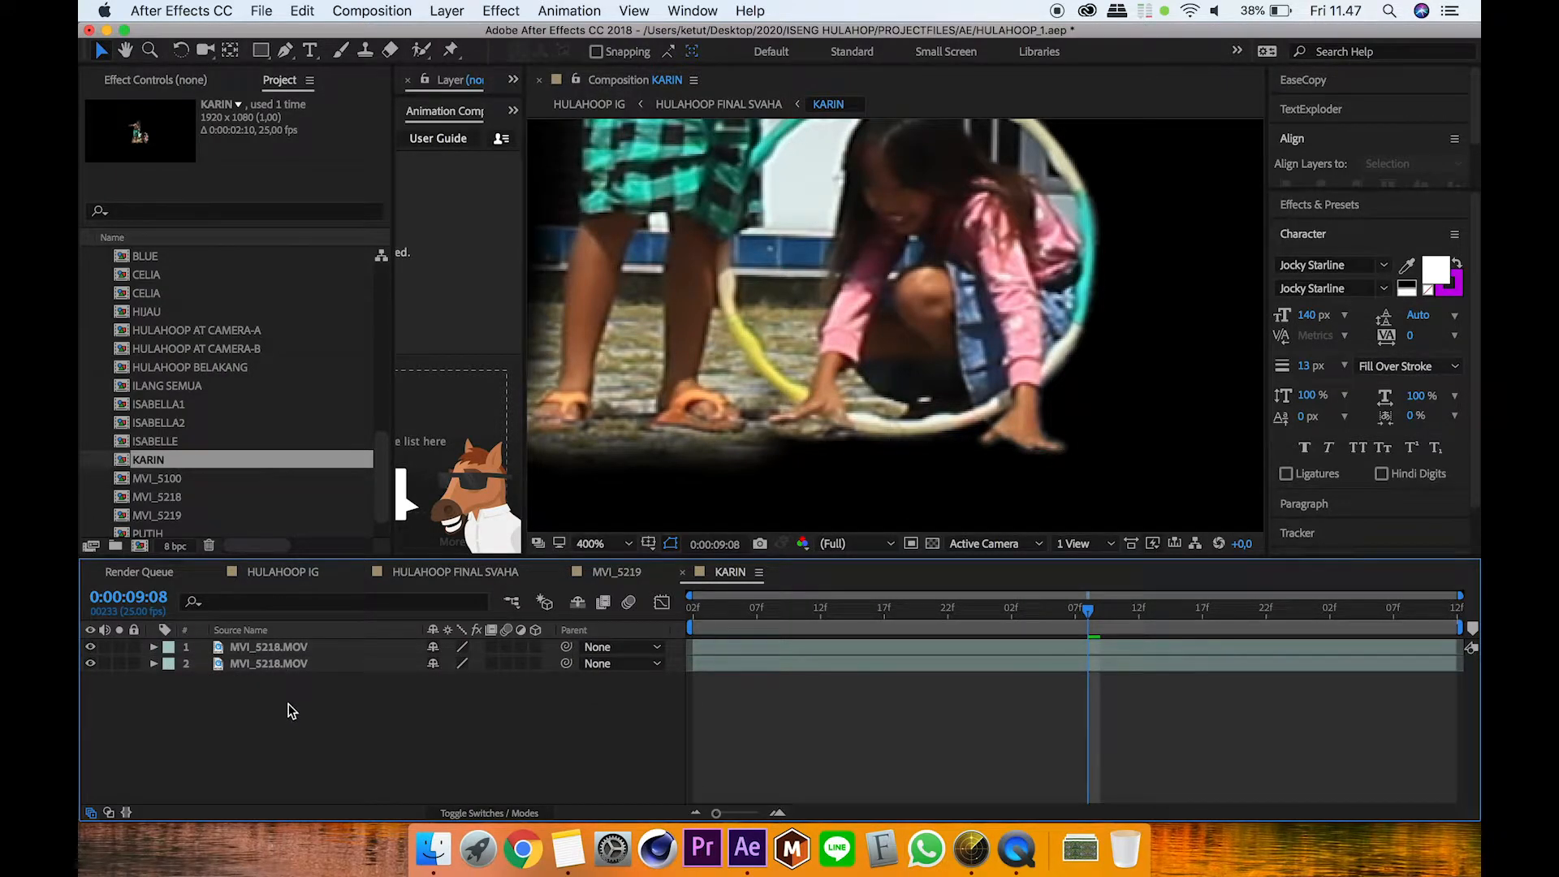
{"action": "left_click_drag", "start_coordinate": [289, 709], "coordinate": [273, 642]}
{"action": "key", "text": "f"}
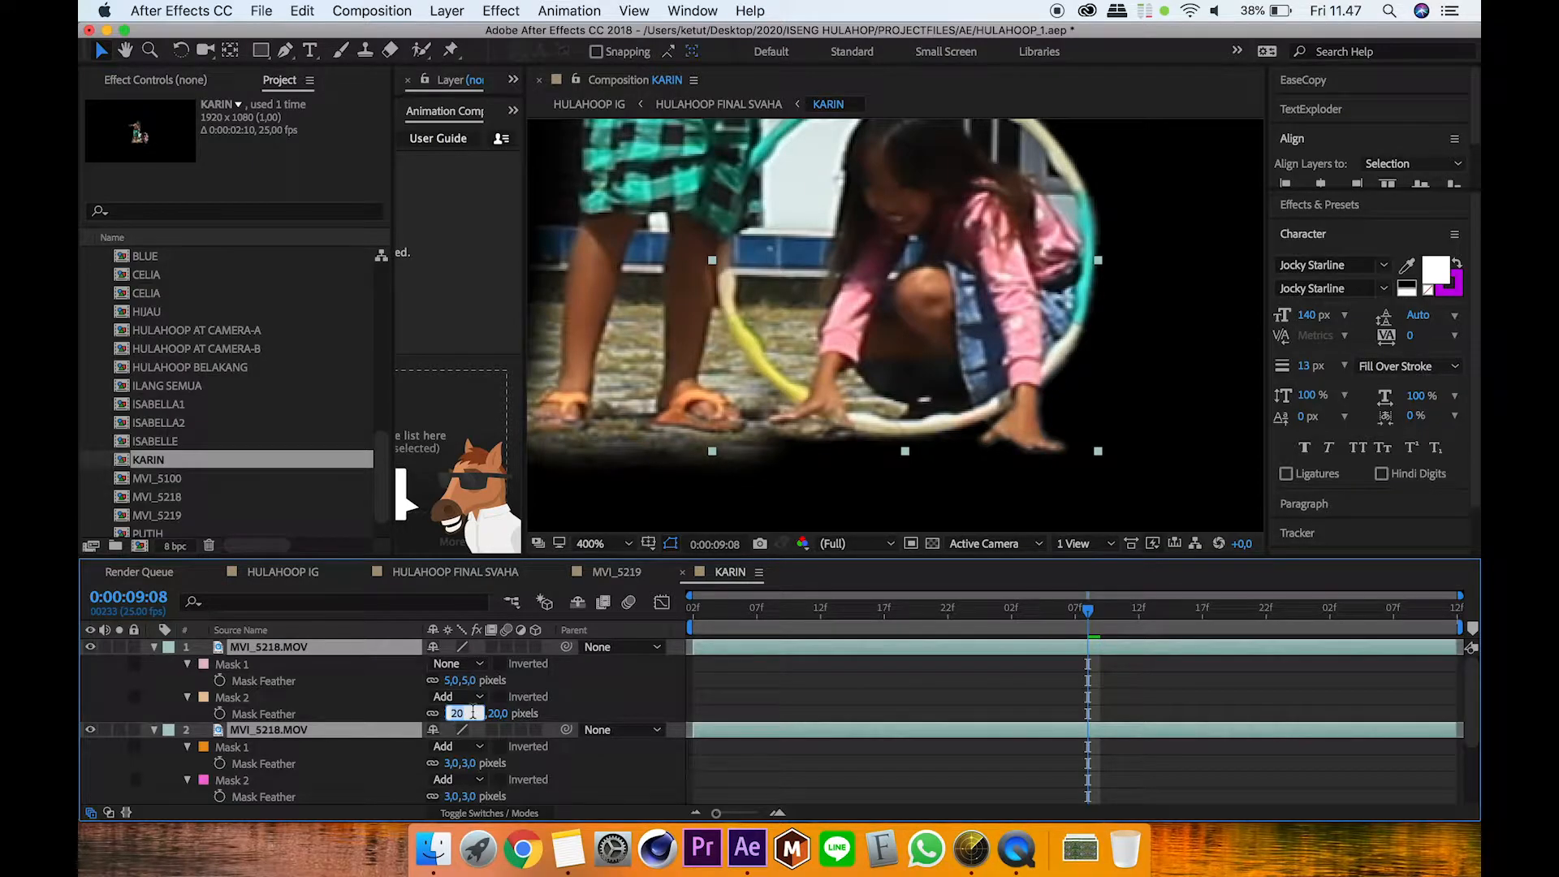
{"action": "type", "text": "0"}
{"action": "left_click", "coordinate": [594, 697]}
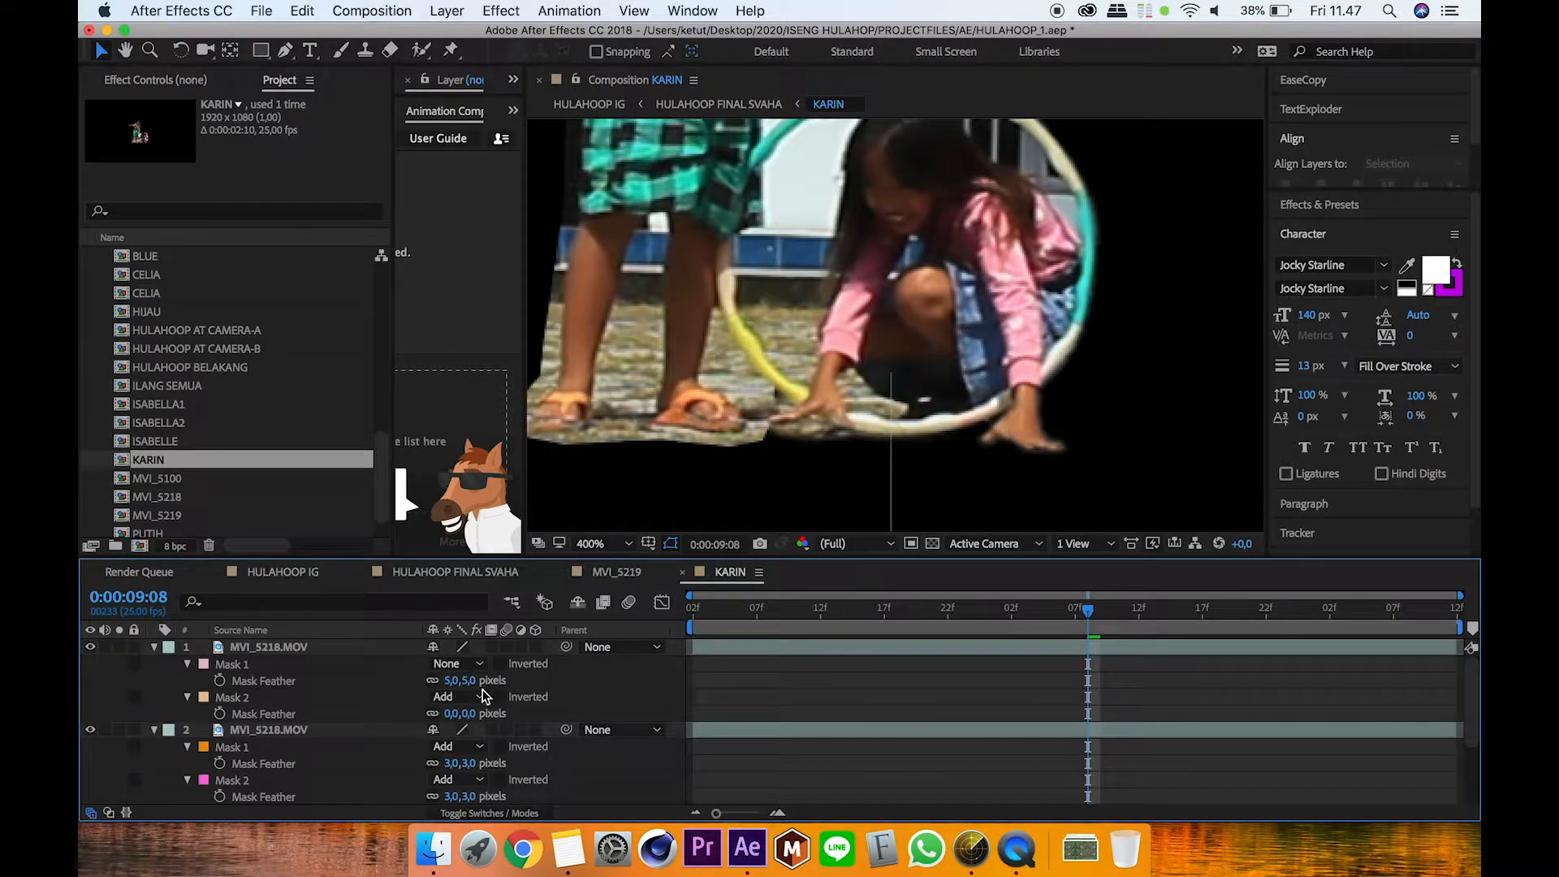
Step: Set the feather of the upper layer's Mask 1 and the lower layer's Mask 1 and Mask 2 to 0 pixels
{"action": "left_click", "coordinate": [451, 681]}
{"action": "type", "text": "0"}
{"action": "left_click", "coordinate": [452, 763]}
{"action": "type", "text": "0"}
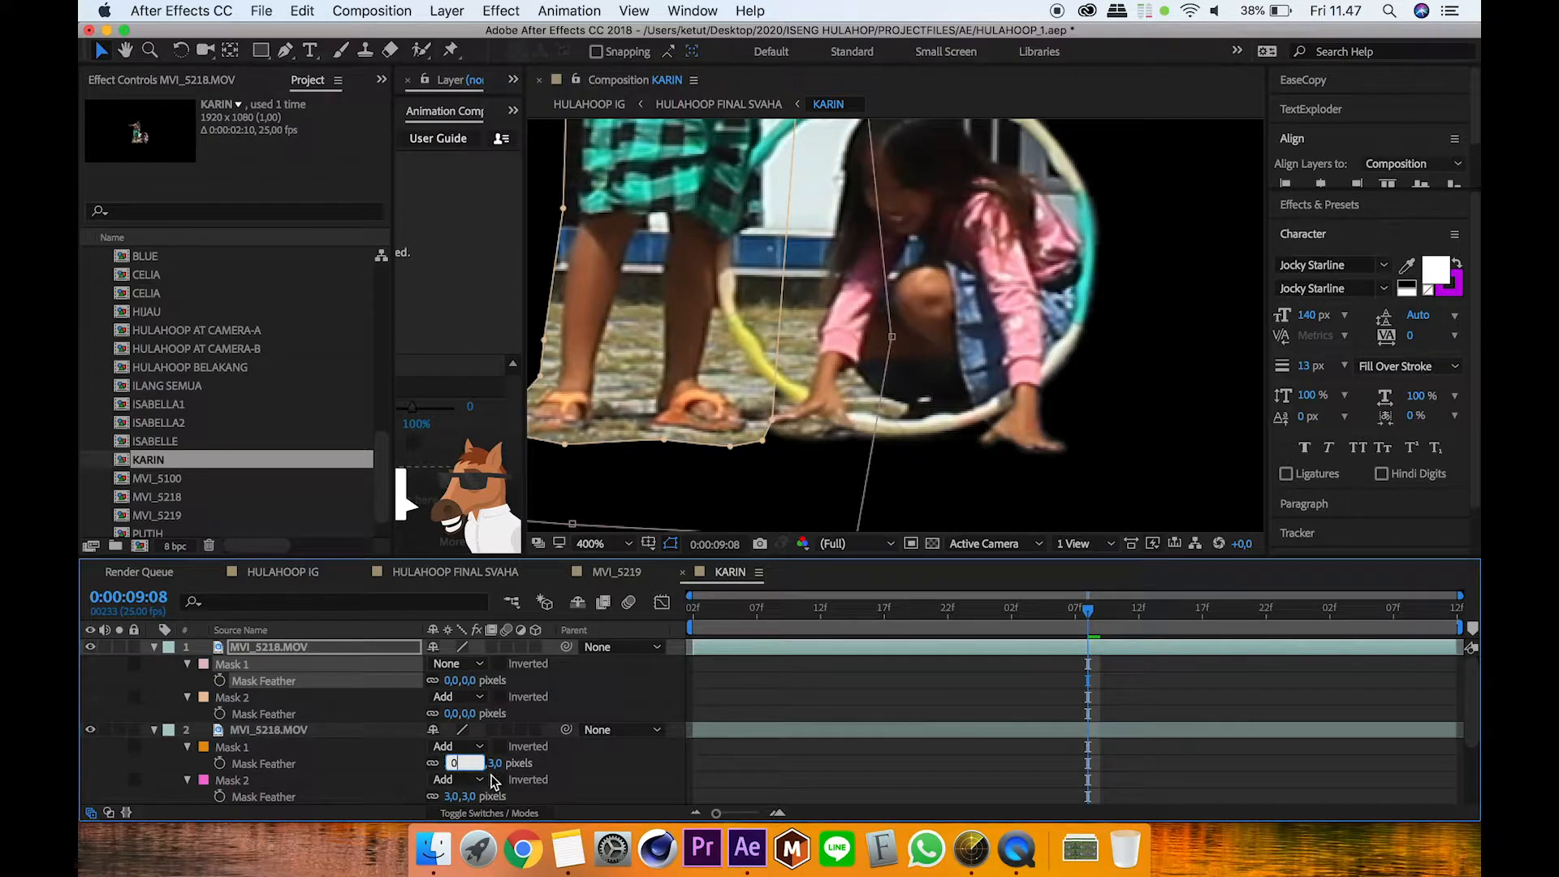
{"action": "left_click", "coordinate": [451, 795]}
{"action": "type", "text": "0"}
{"action": "left_click", "coordinate": [627, 777]}
{"action": "scroll", "coordinate": [625, 773], "scroll_direction": "down", "scroll_amount": 3}
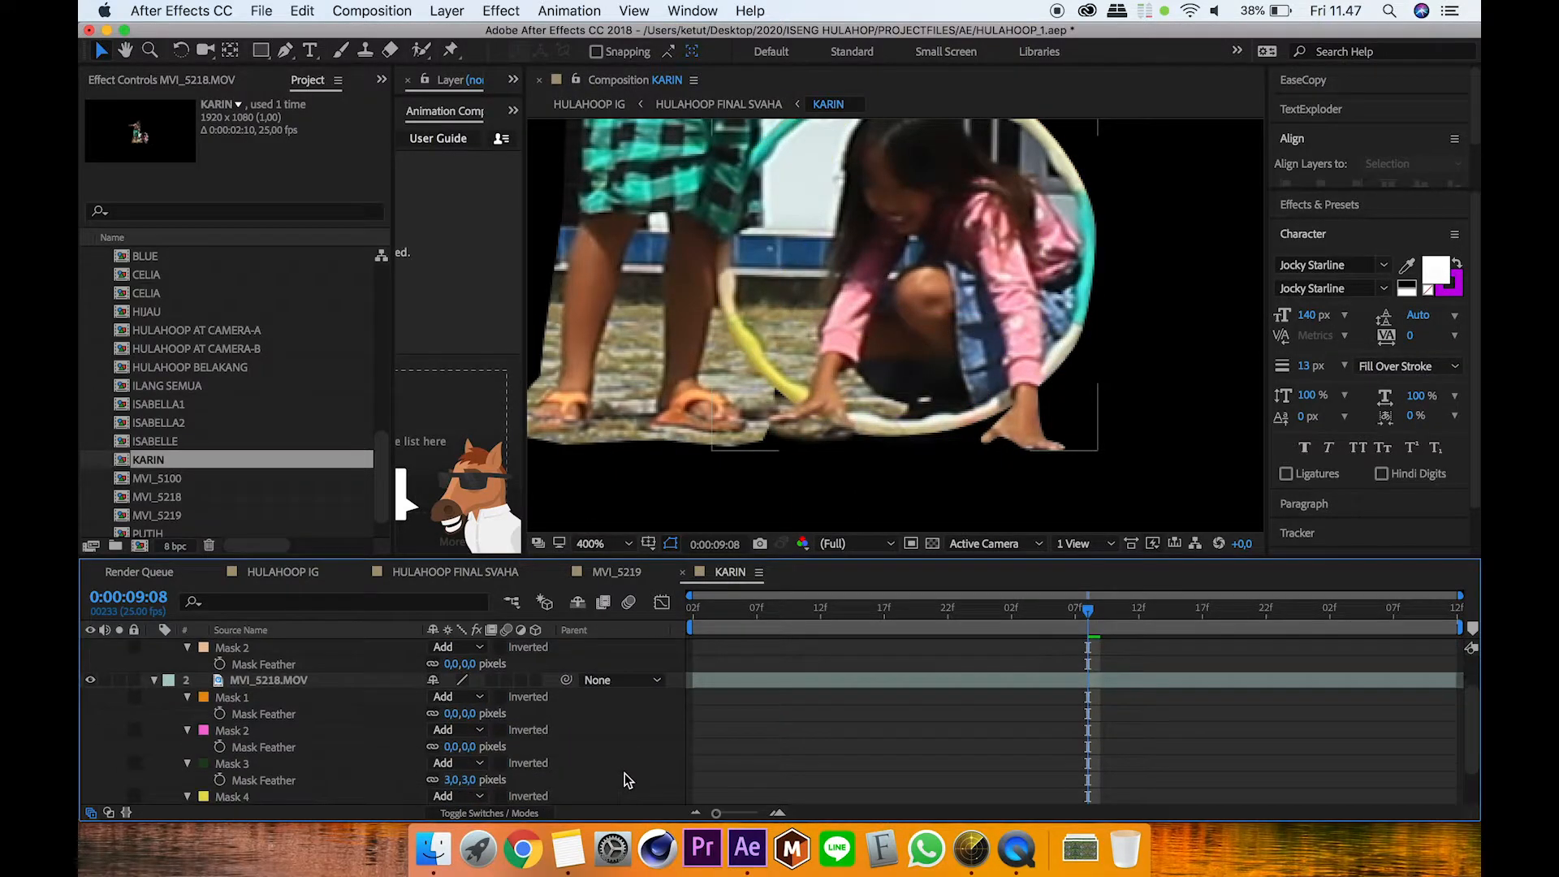
Step: Set the feather of the lower layer's Mask 3, Mask 4 and Mask 5 together to 0 pixels
{"action": "left_click", "coordinate": [281, 730]}
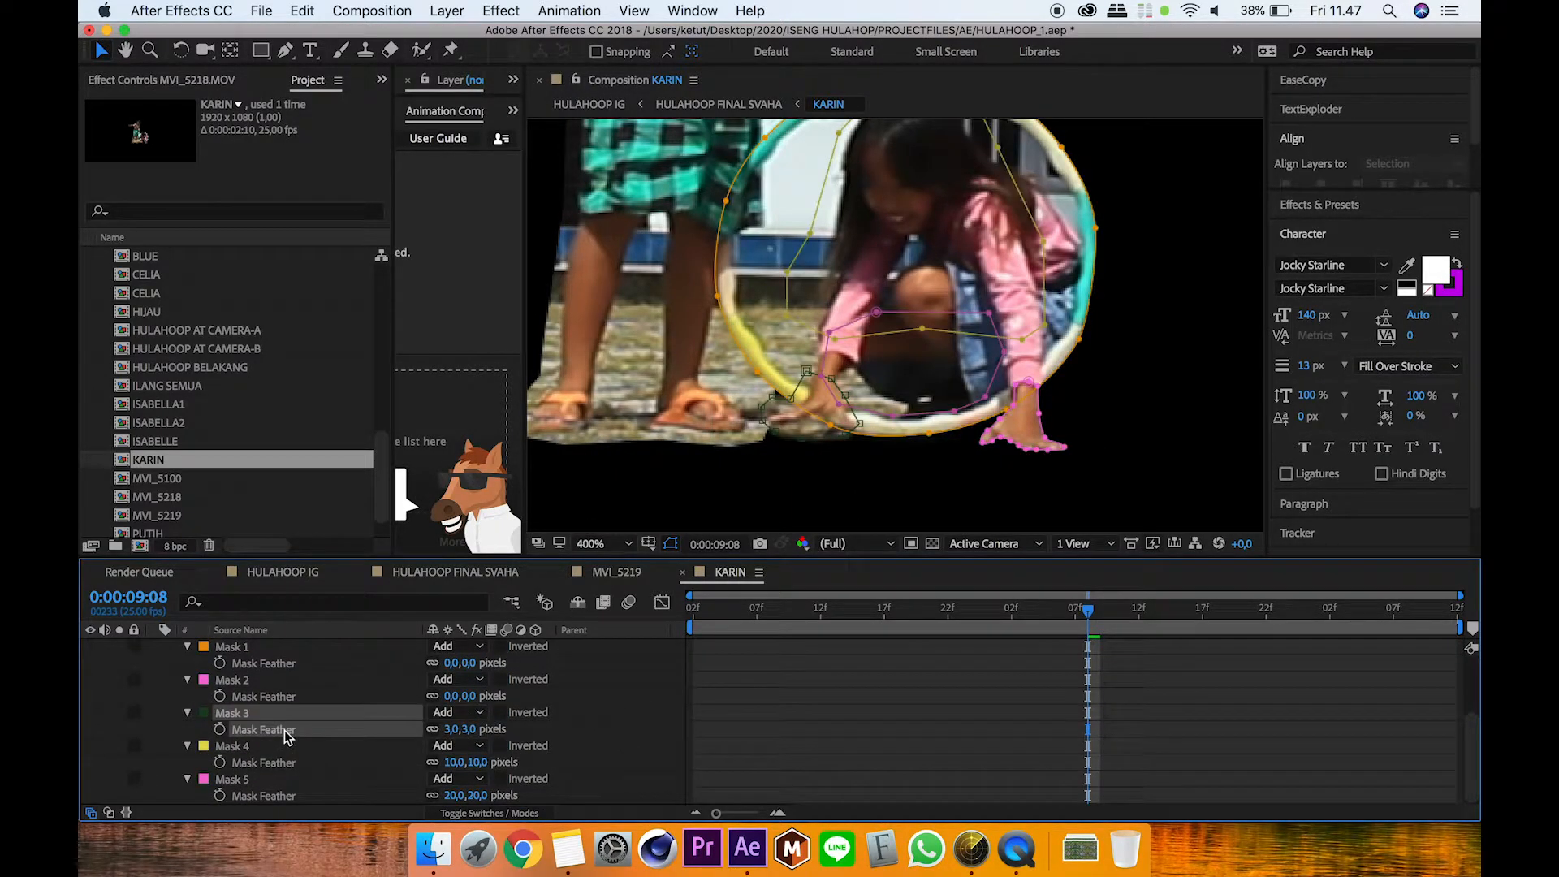
{"action": "left_click", "coordinate": [281, 763], "text": "shift"}
{"action": "left_click", "coordinate": [280, 795], "text": "shift"}
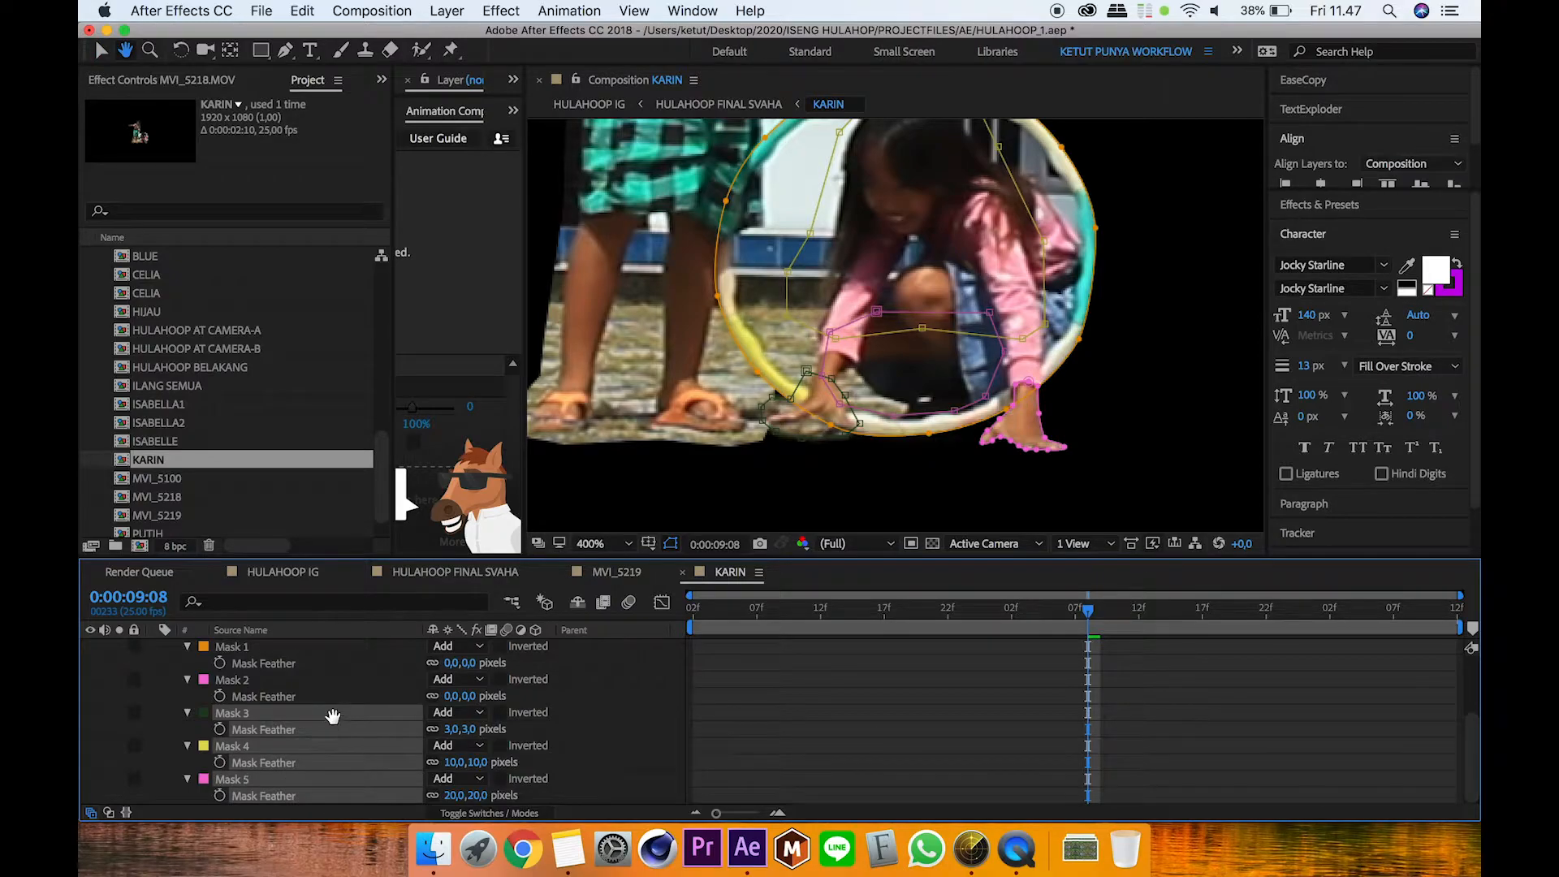
{"action": "left_click", "coordinate": [467, 795]}
{"action": "type", "text": "0"}
{"action": "key", "text": "Return"}
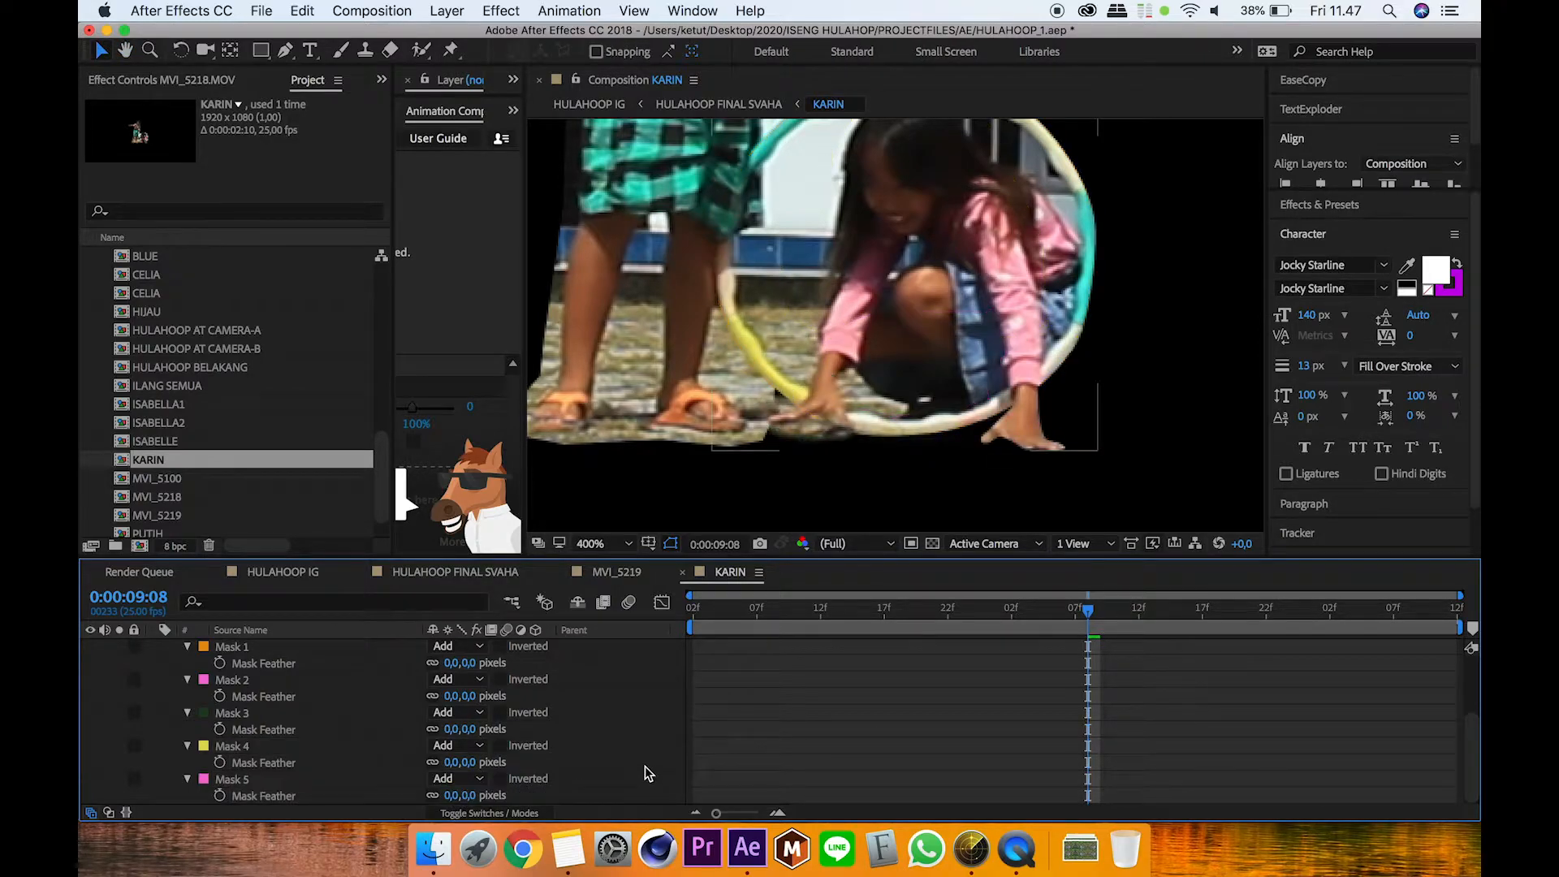
Step: Back in HULAHOOP FINAL SVAHA, examine the unfeathered cut-out edge beside the girl's neck and shoulder at 1600%
{"action": "left_click", "coordinate": [736, 105]}
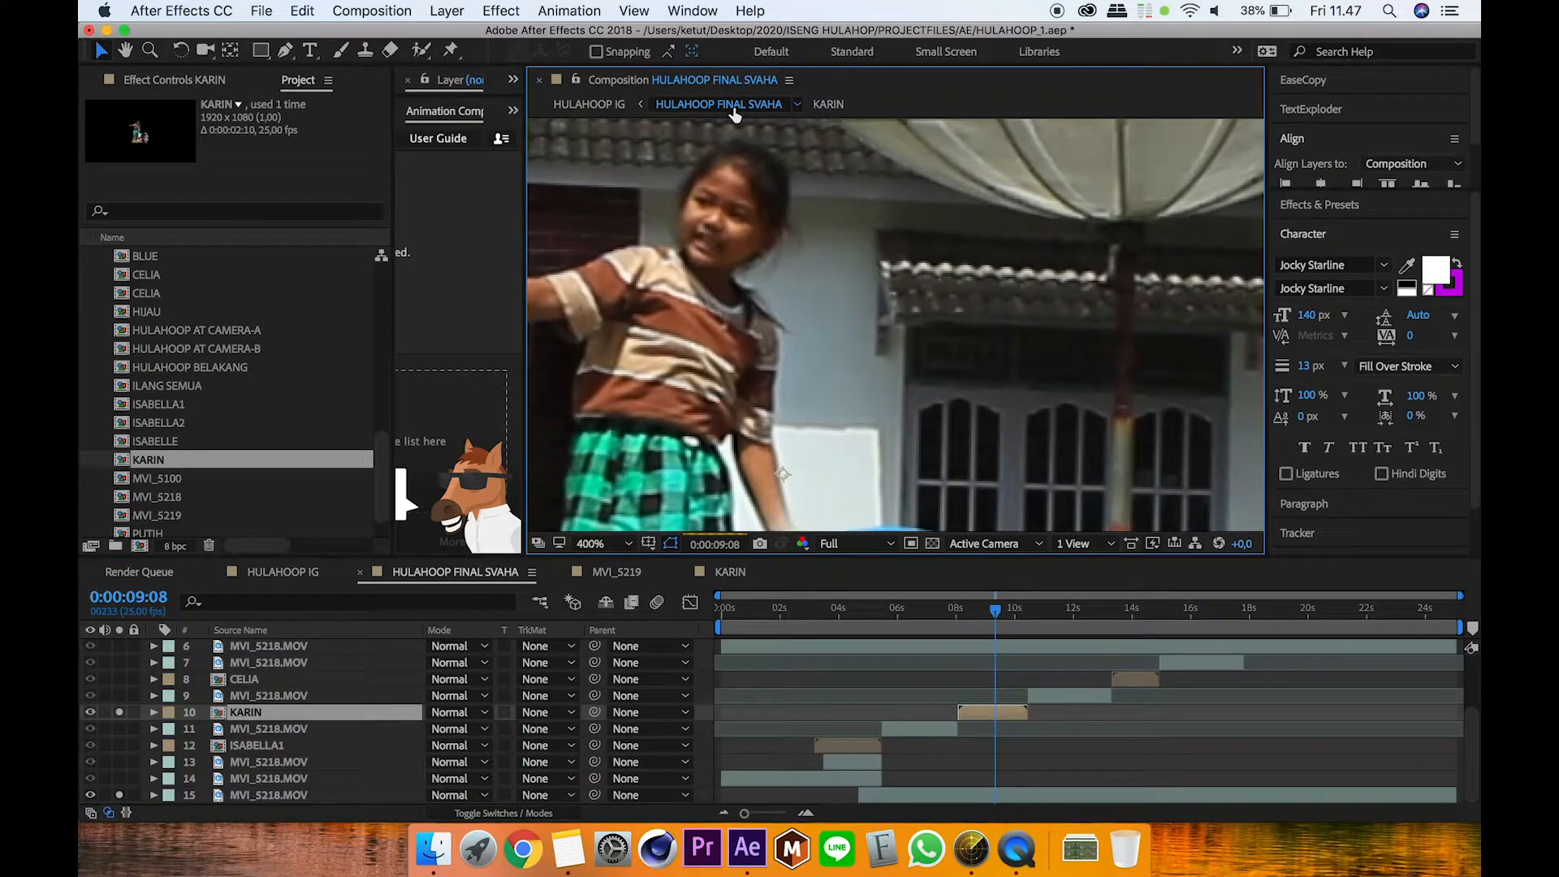
{"action": "key", "text": "period"}
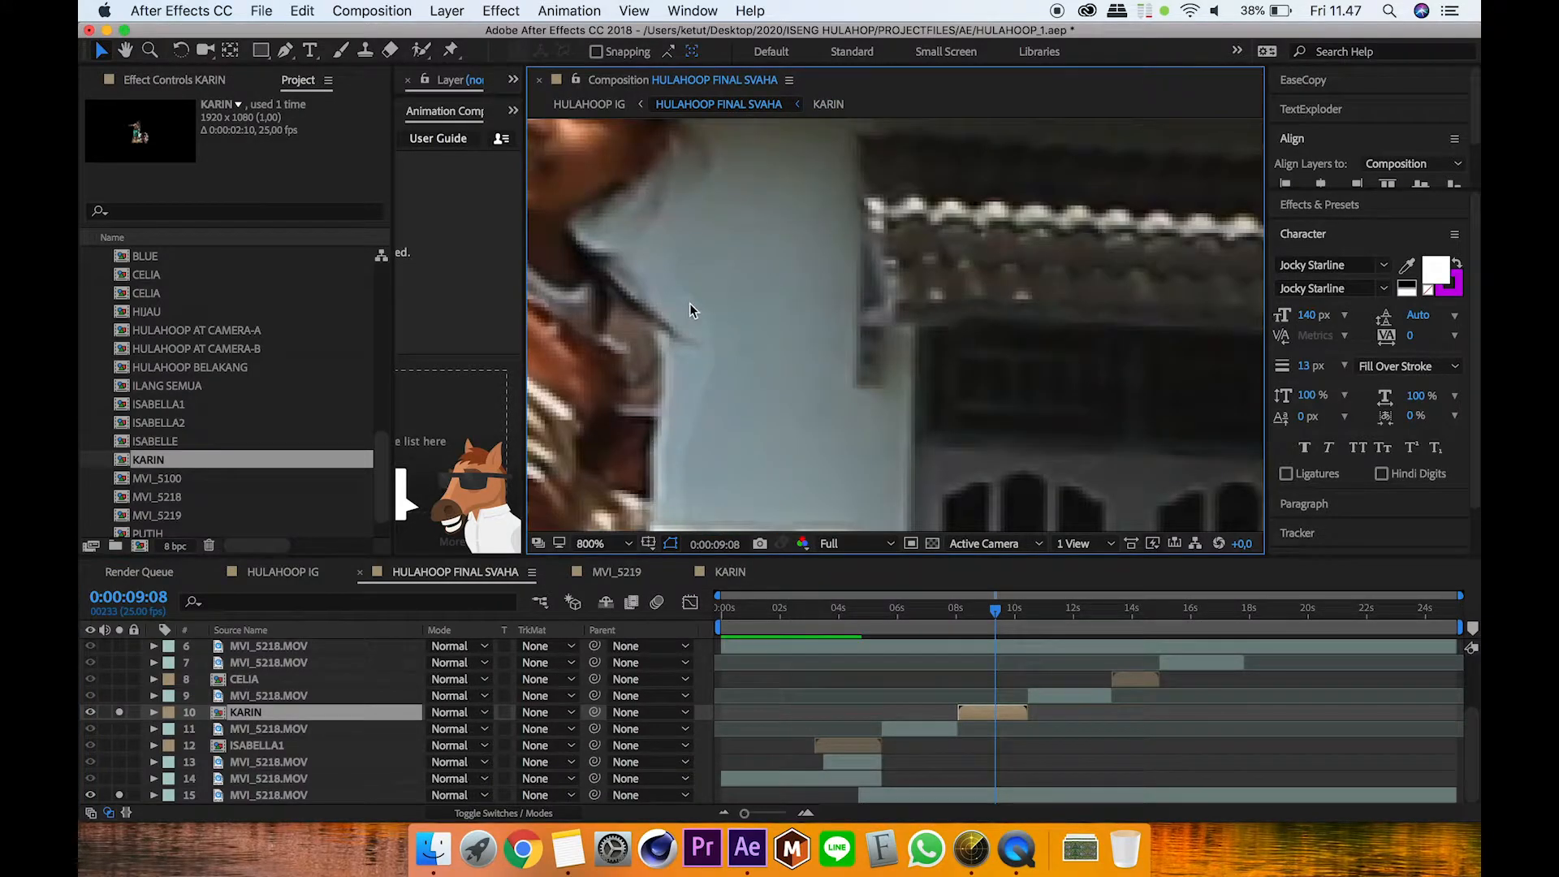
{"action": "key", "text": "period"}
{"action": "key", "text": "h"}
{"action": "left_click_drag", "start_coordinate": [679, 320], "coordinate": [947, 300]}
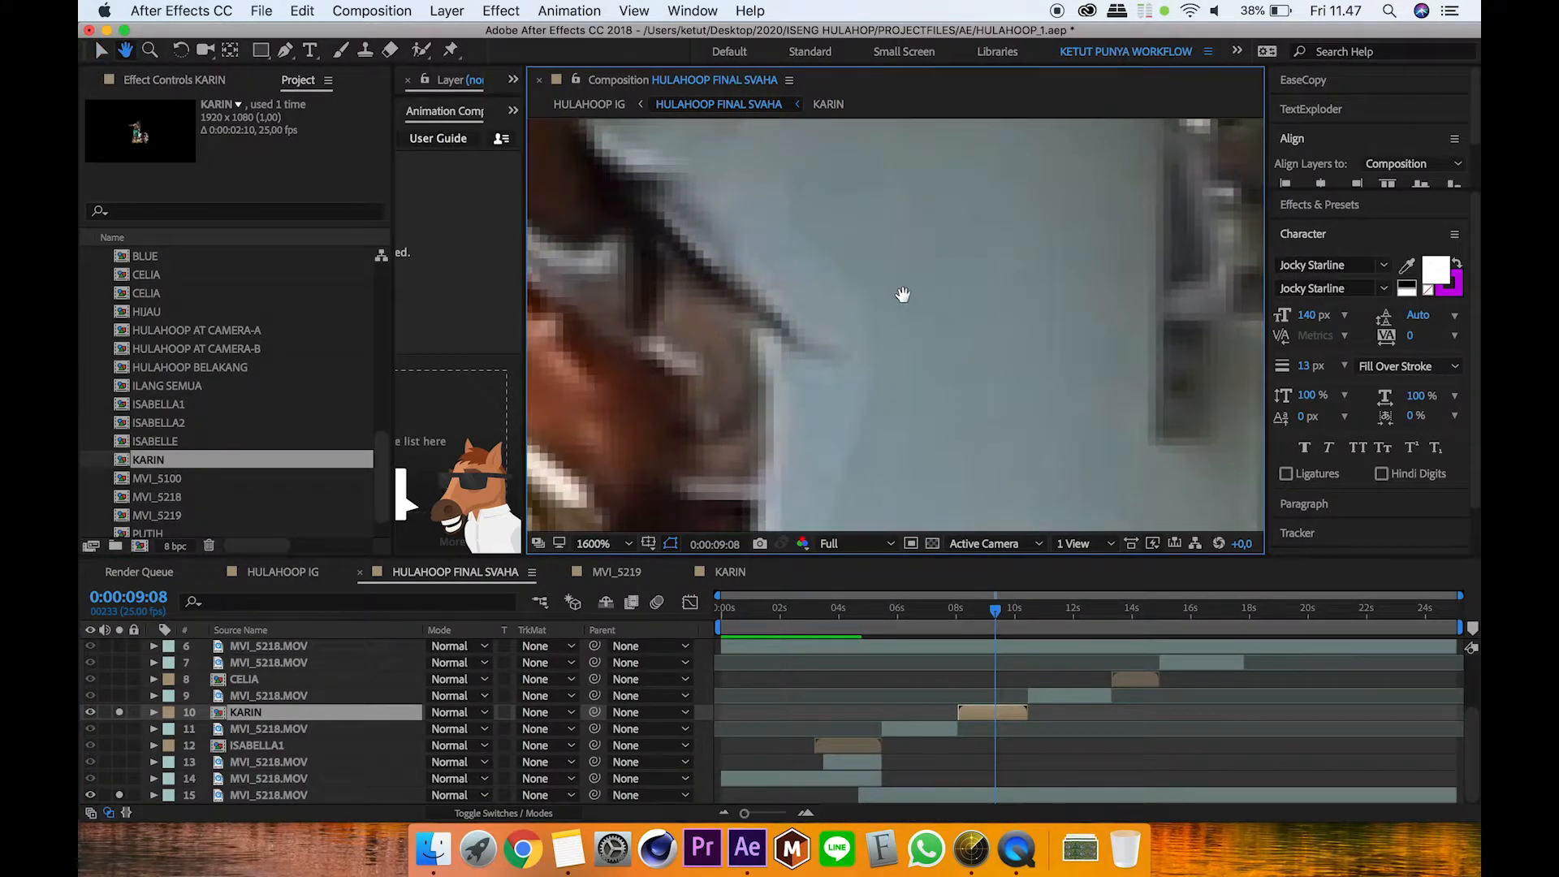
{"action": "left_click_drag", "start_coordinate": [731, 195], "coordinate": [891, 306]}
{"action": "key", "text": "v"}
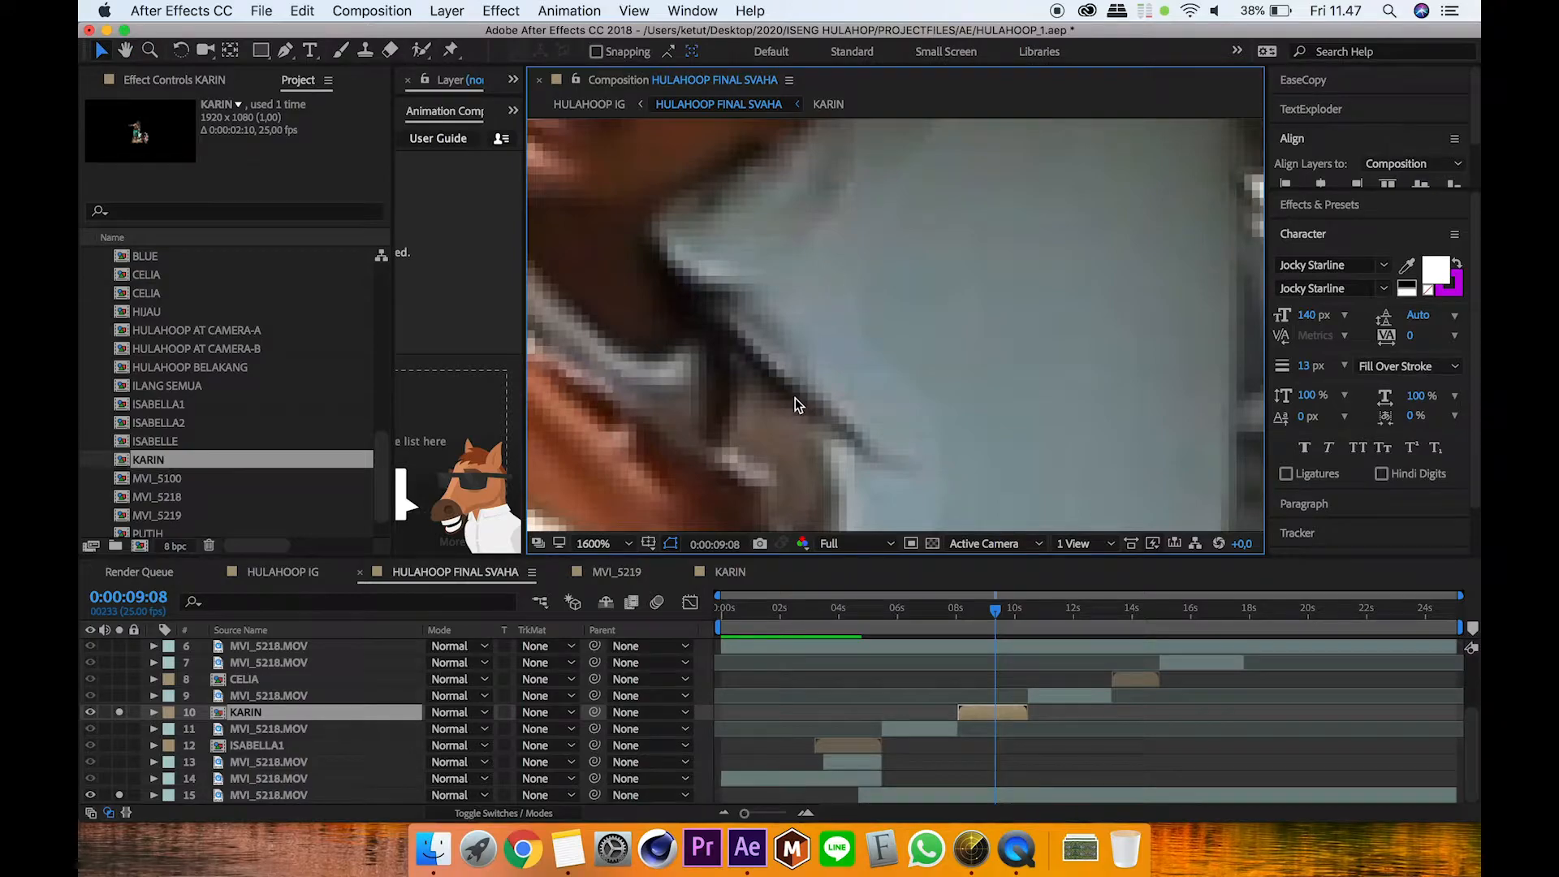
Step: Undo the mask feather changes and reopen the KARIN composition to check the feather values of both layers
{"action": "left_click", "coordinate": [414, 649]}
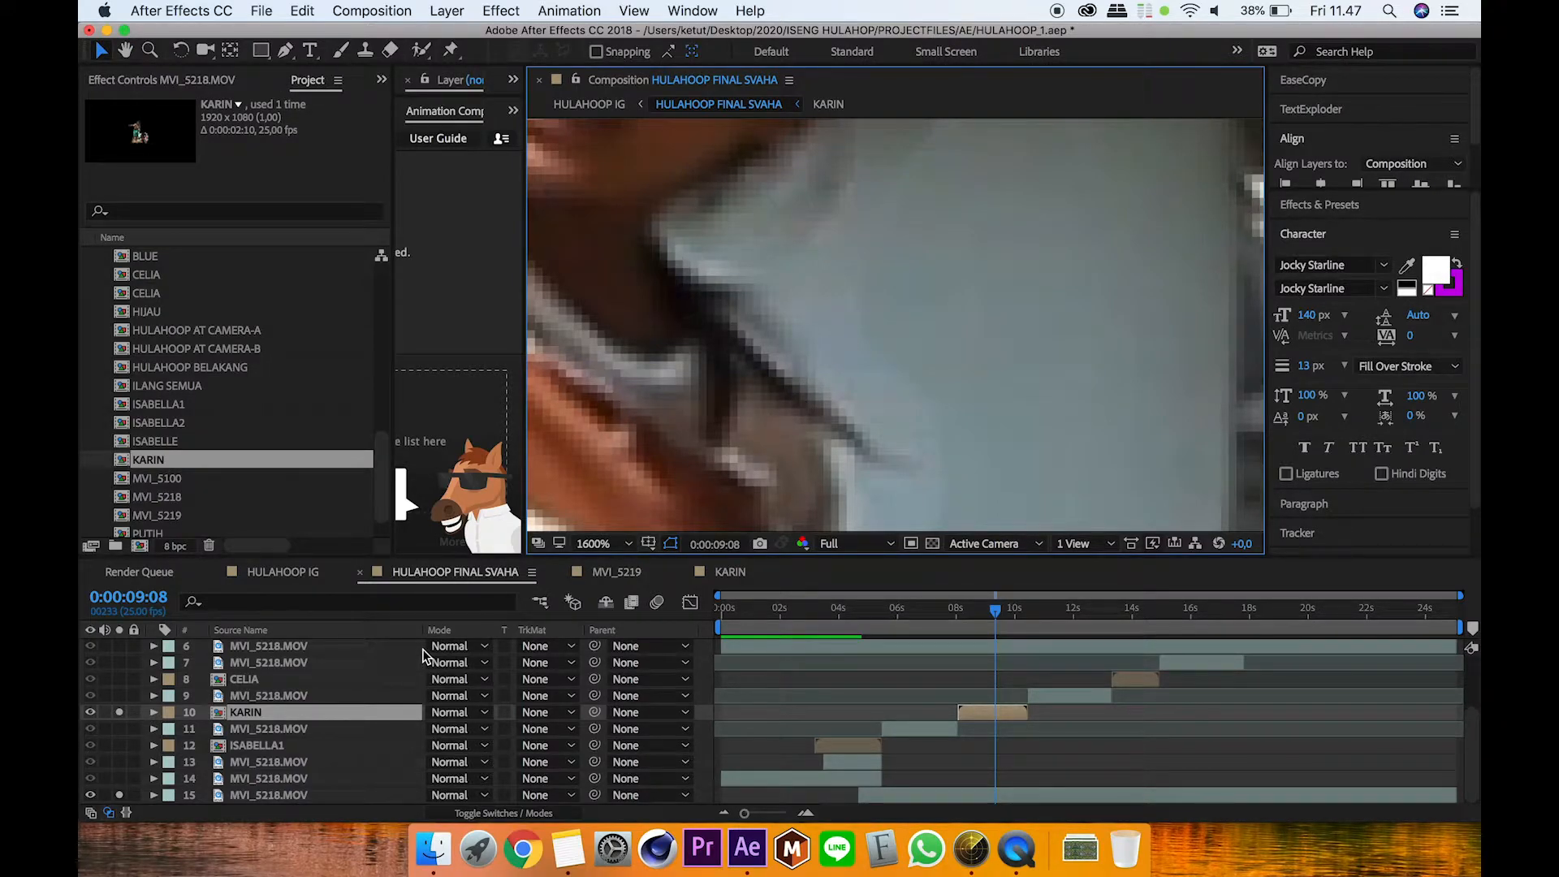
{"action": "double_click", "coordinate": [326, 714]}
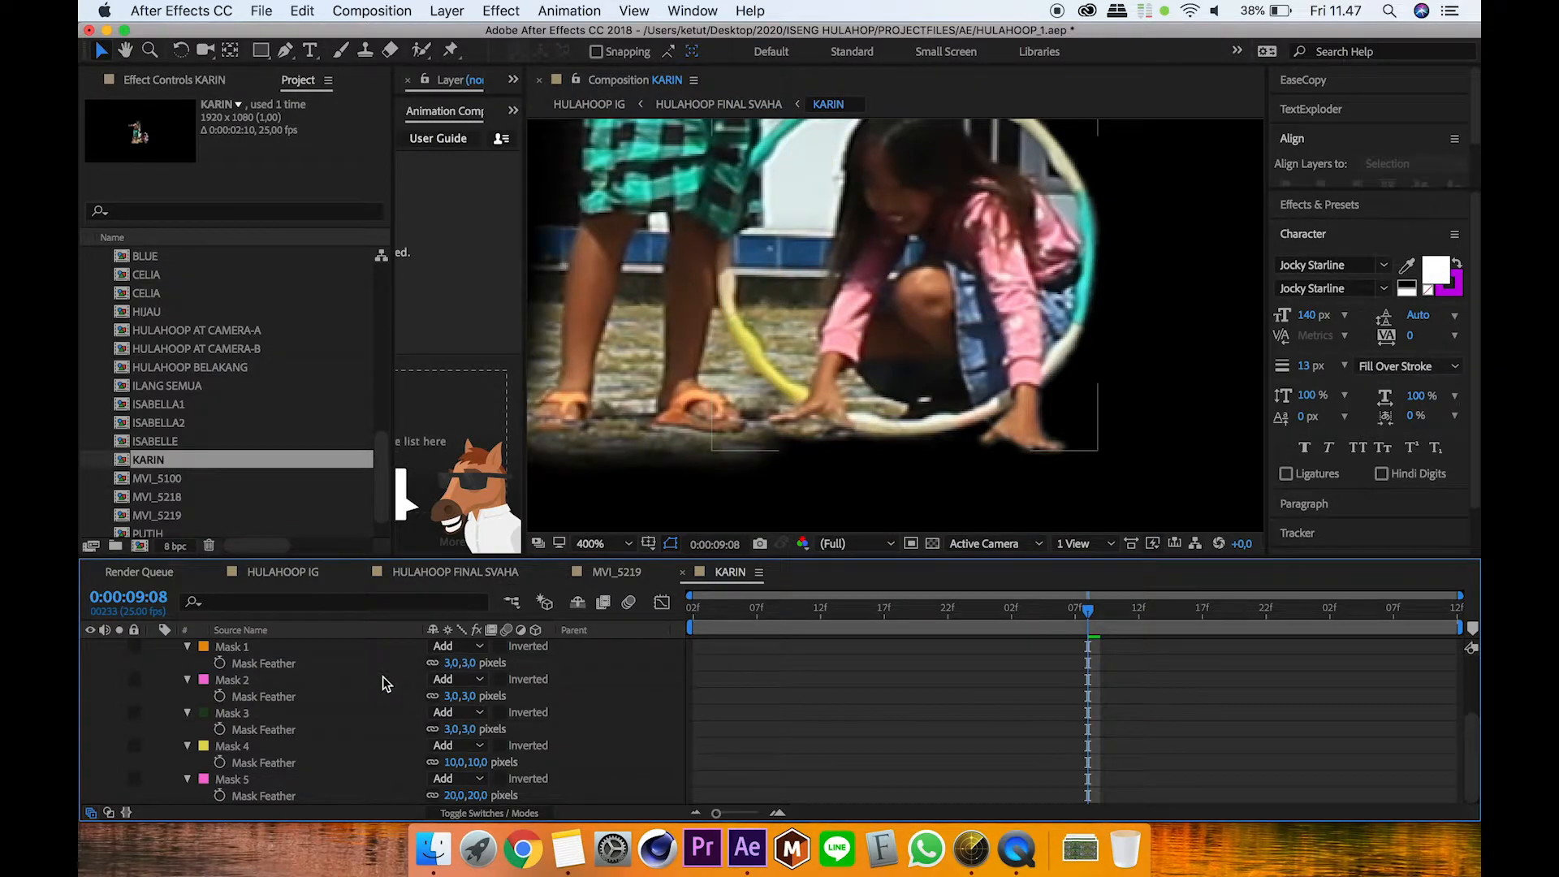
{"action": "scroll", "coordinate": [554, 695], "scroll_direction": "up", "scroll_amount": 4}
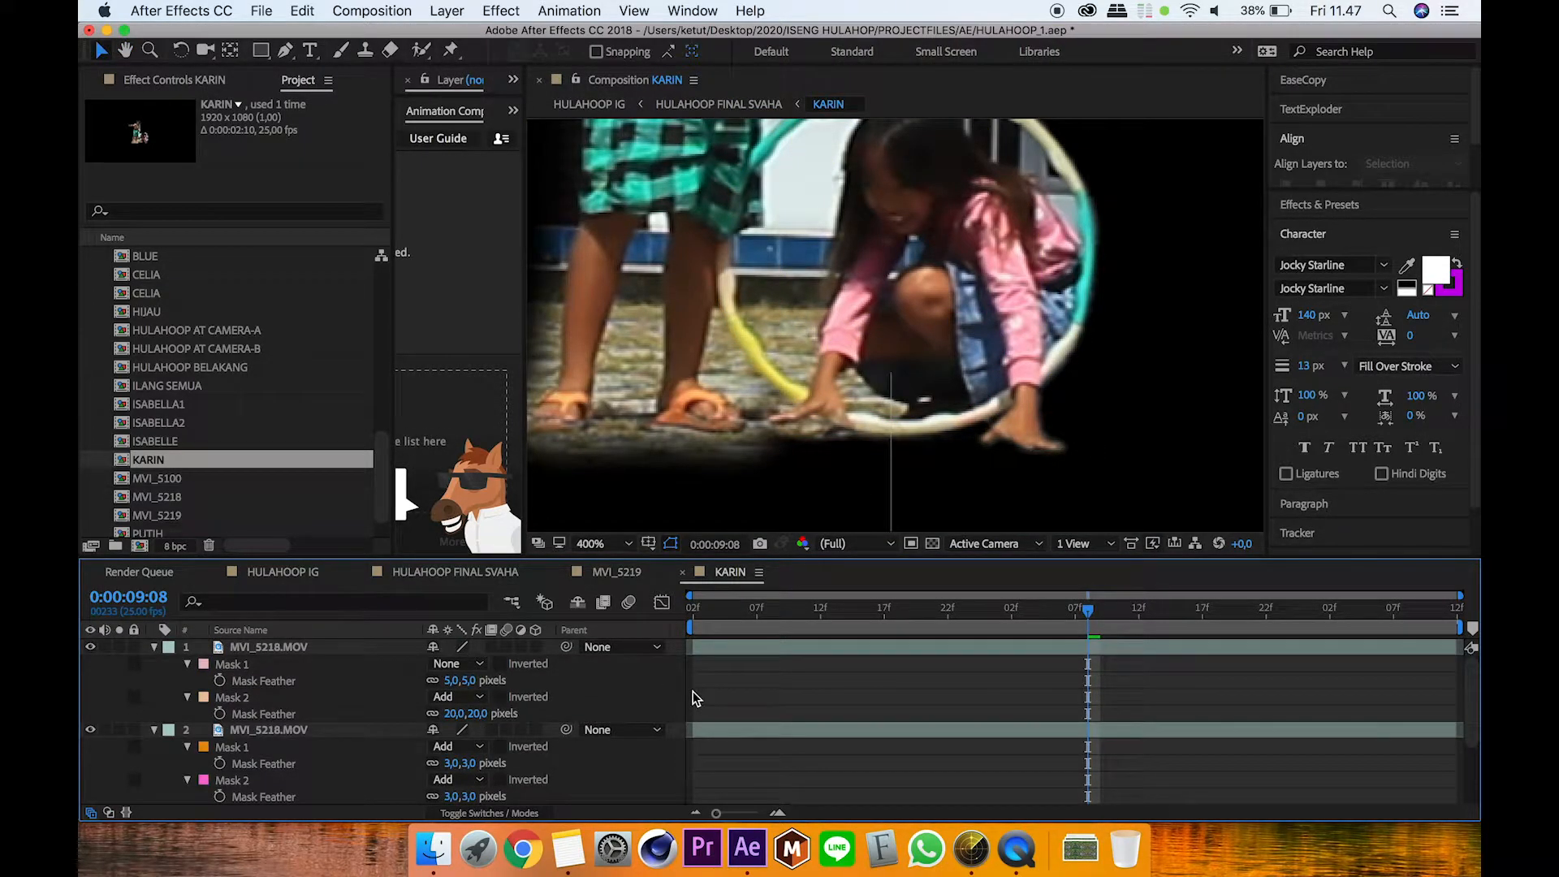
Step: In HULAHOOP FINAL SVAHA at 0:00:06:15, solo all layers except the MVI_5218.MOV layers 5 and 6
{"action": "left_click", "coordinate": [747, 104]}
{"action": "left_click_drag", "start_coordinate": [987, 620], "coordinate": [915, 622]}
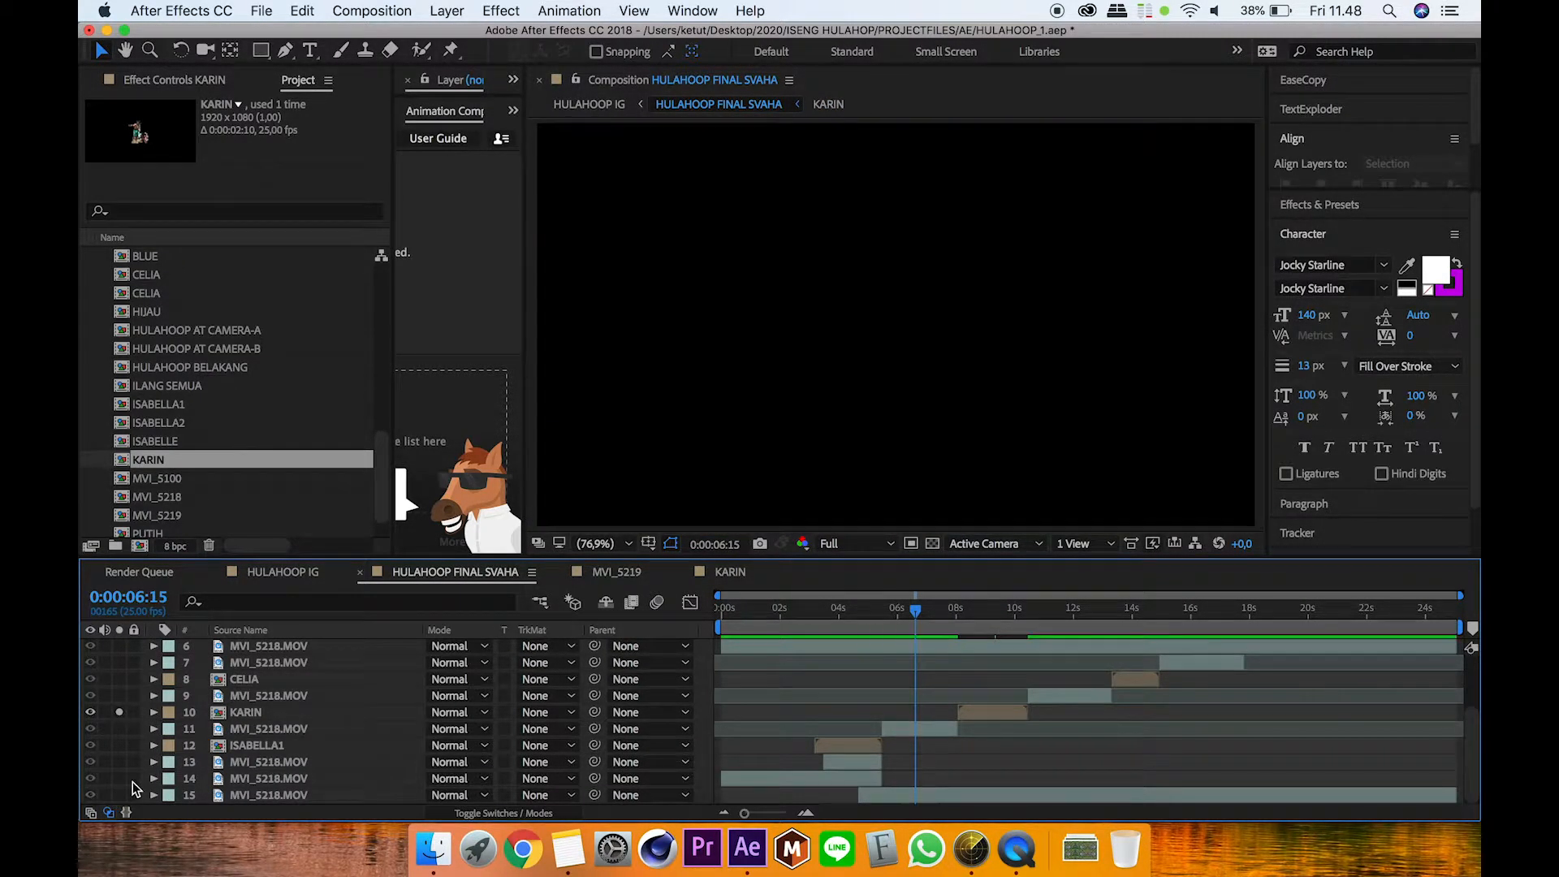
{"action": "key", "text": "super+a"}
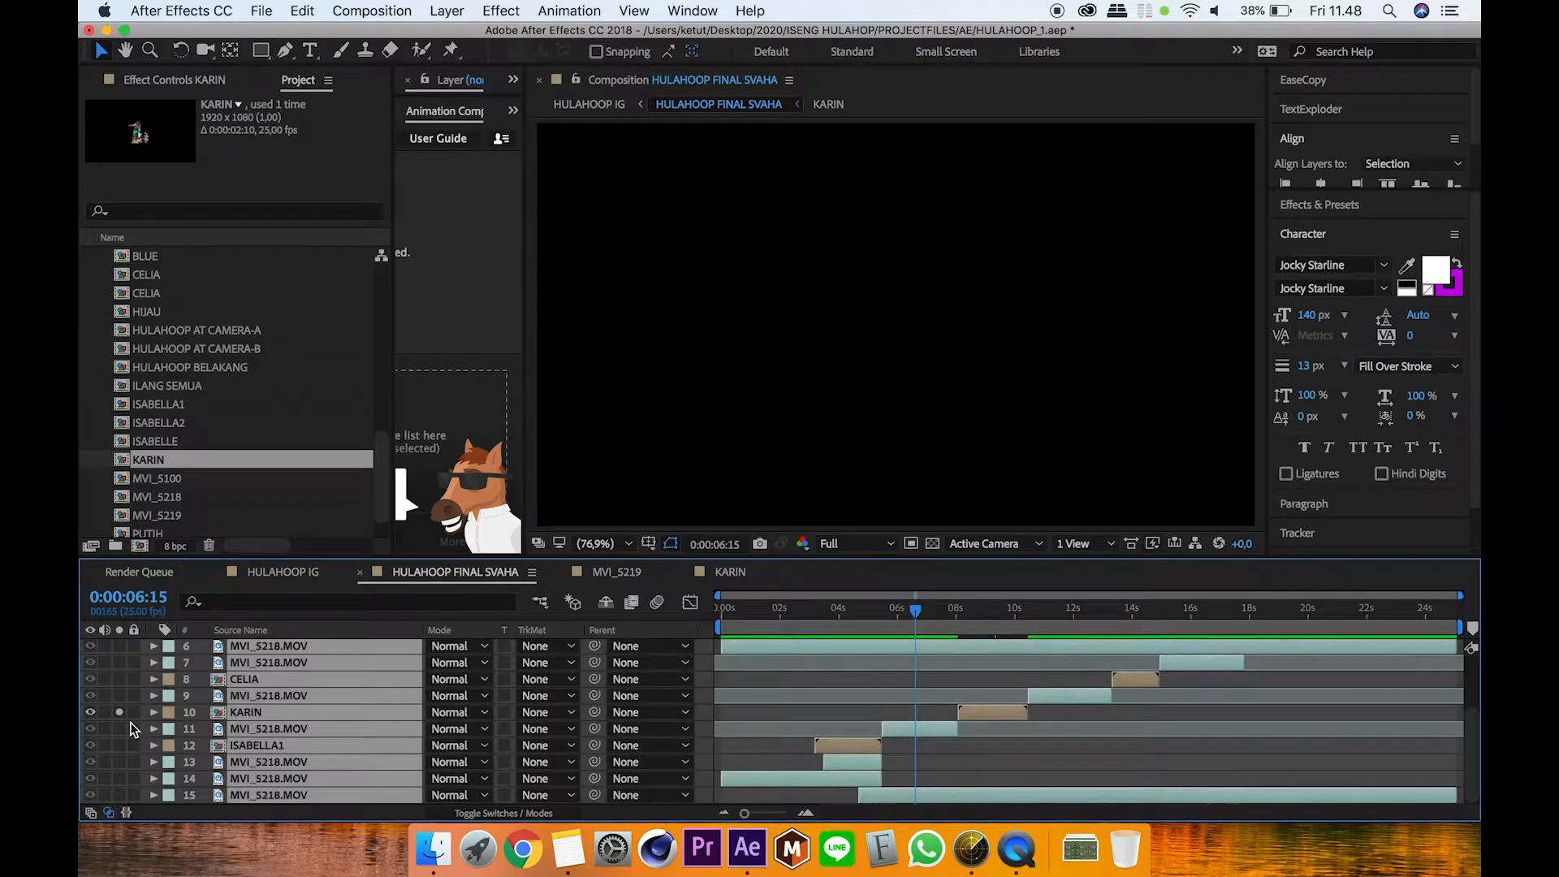
{"action": "scroll", "coordinate": [244, 717], "scroll_direction": "up", "scroll_amount": 3}
{"action": "left_click", "coordinate": [269, 700], "text": "super"}
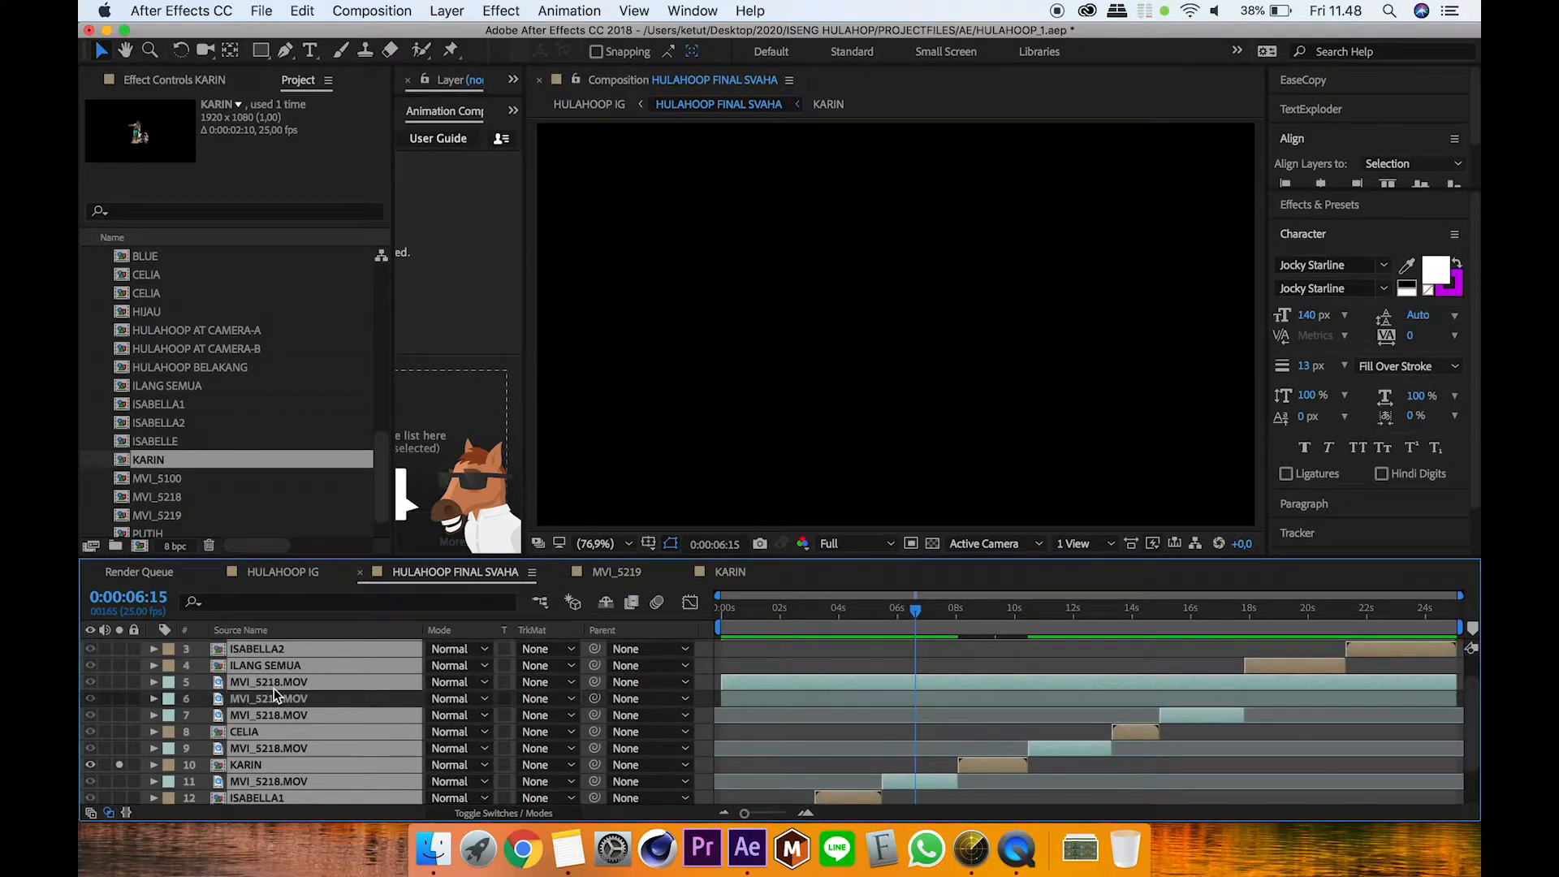
{"action": "left_click", "coordinate": [240, 685], "text": "super"}
{"action": "left_click", "coordinate": [120, 715]}
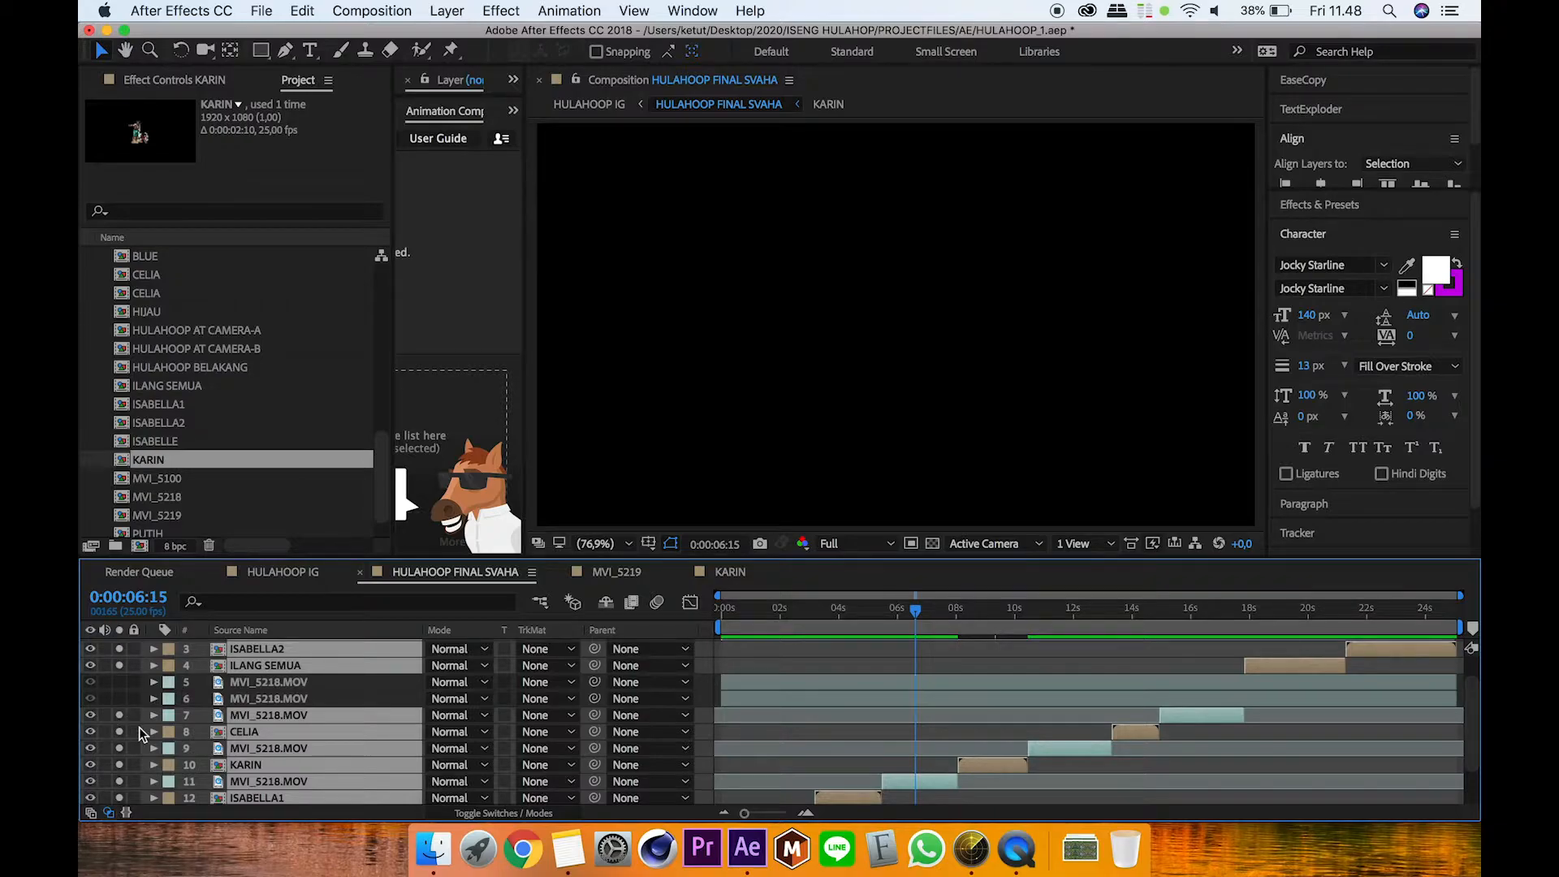
{"action": "scroll", "coordinate": [748, 733], "scroll_direction": "down", "scroll_amount": 3}
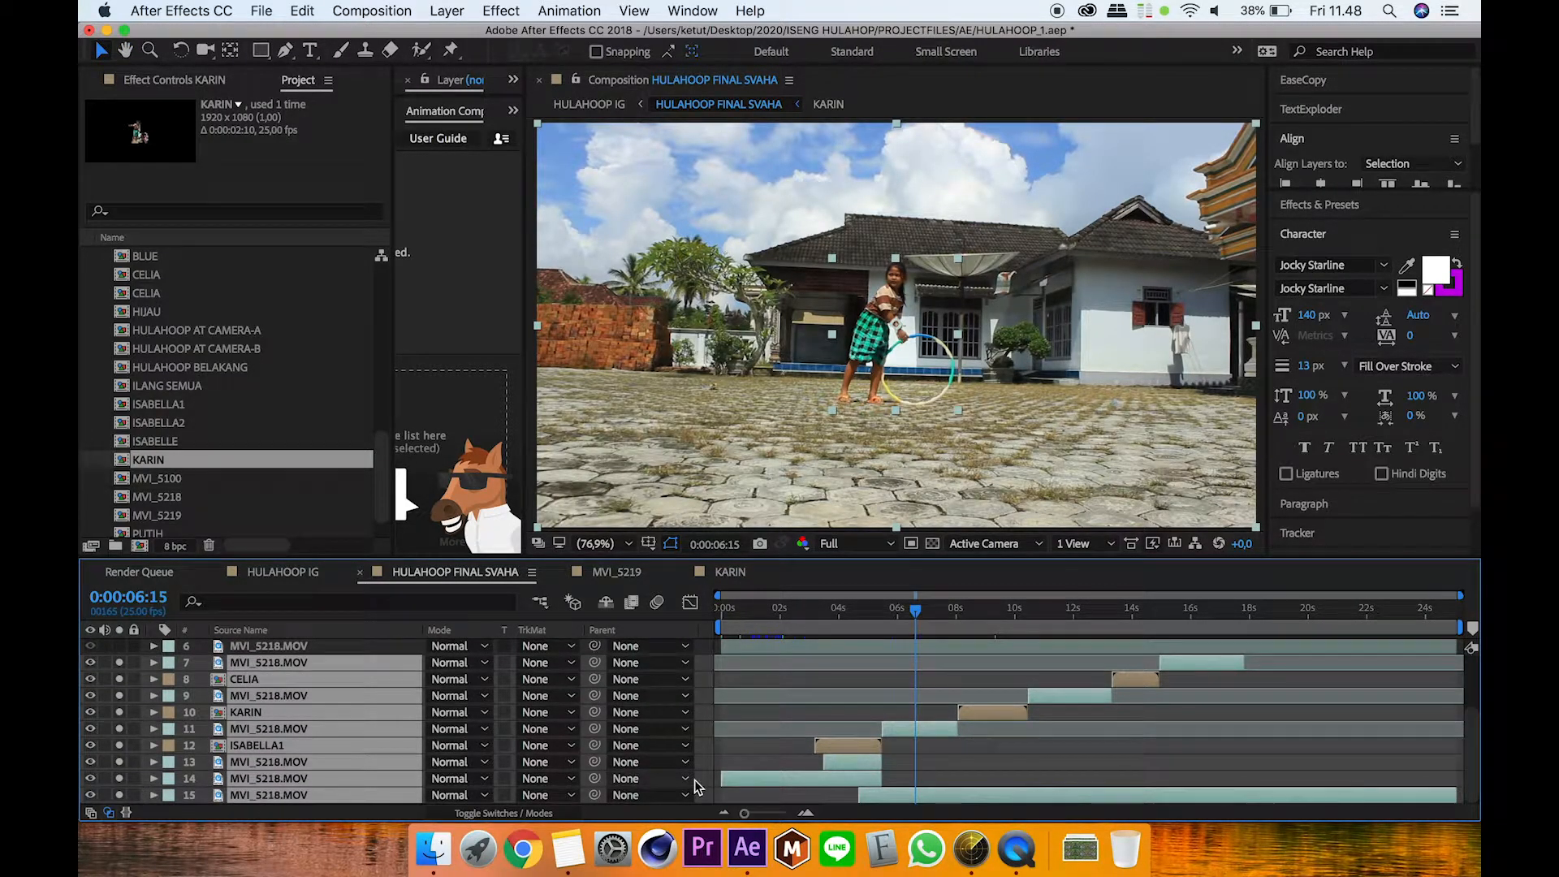
{"action": "left_click", "coordinate": [734, 756]}
Step: Turn off solo for the MVI_5218.MOV layer 15, and at 0:00:04:24 also for the MVI_5218.MOV layer 14
{"action": "left_click", "coordinate": [119, 795]}
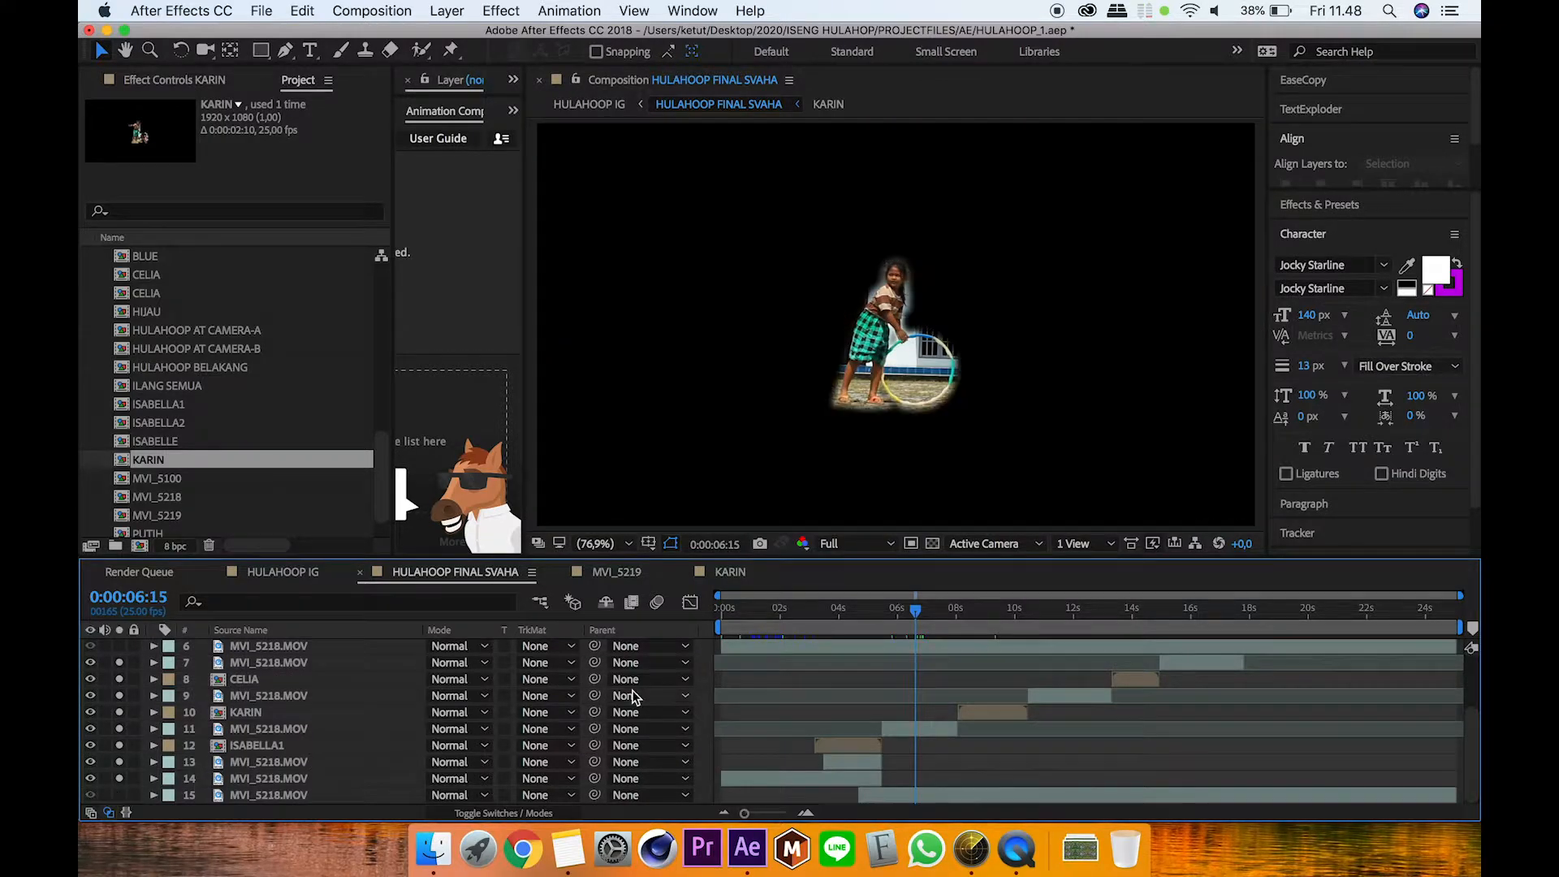
{"action": "left_click_drag", "start_coordinate": [912, 612], "coordinate": [863, 619]}
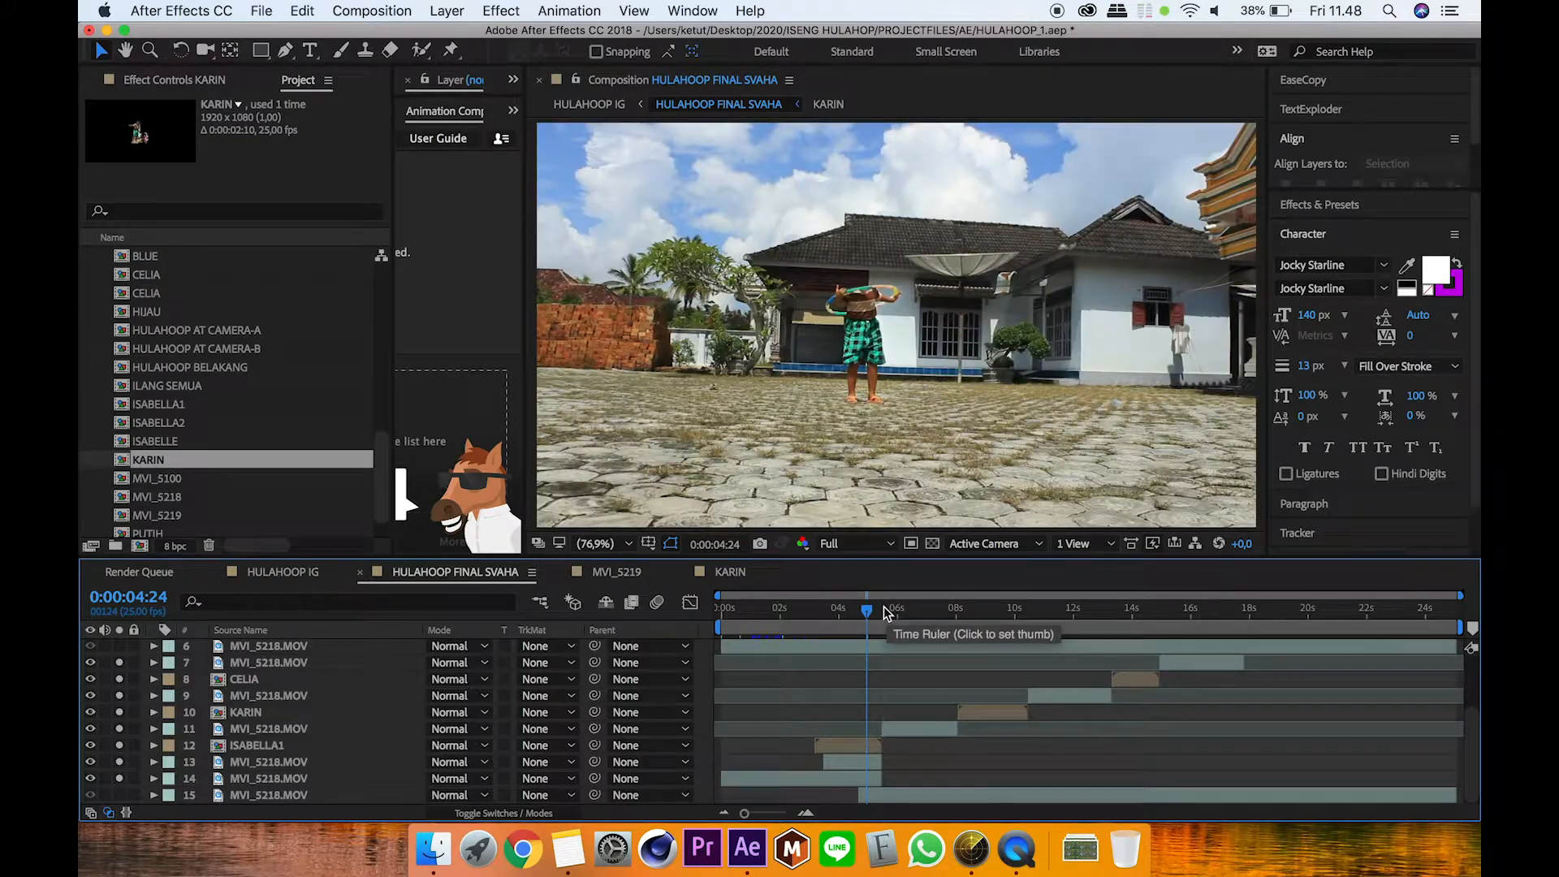
{"action": "left_click", "coordinate": [120, 779]}
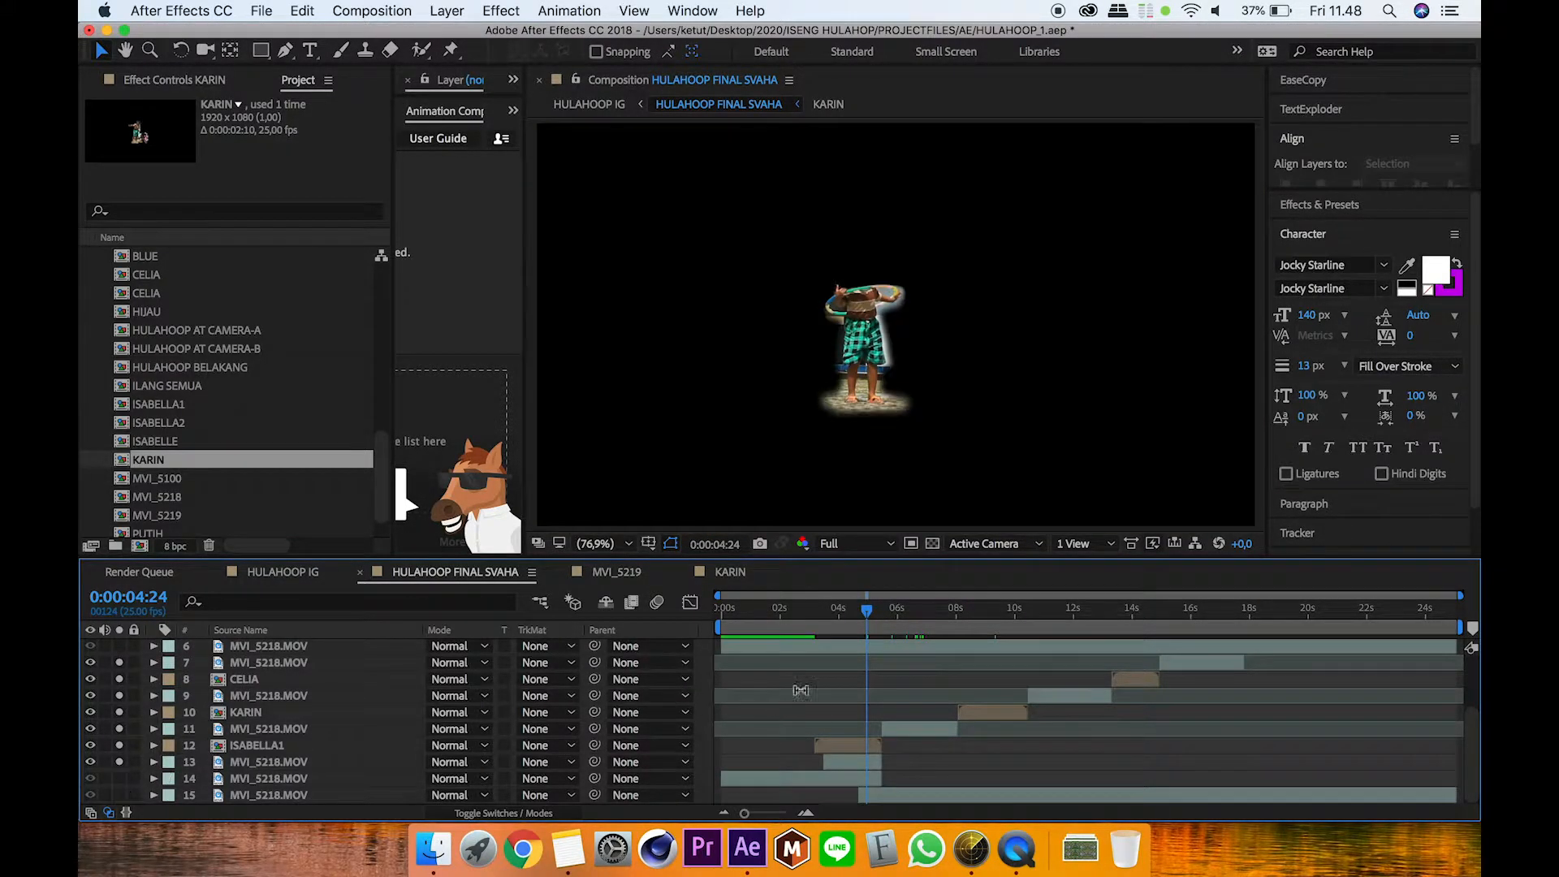
Step: Preview the soloed cut-outs up to 0:00:24:15, and with every solo turned off review the ISABELLA1 section at 0:00:04:05
{"action": "left_click_drag", "start_coordinate": [869, 617], "coordinate": [1444, 626]}
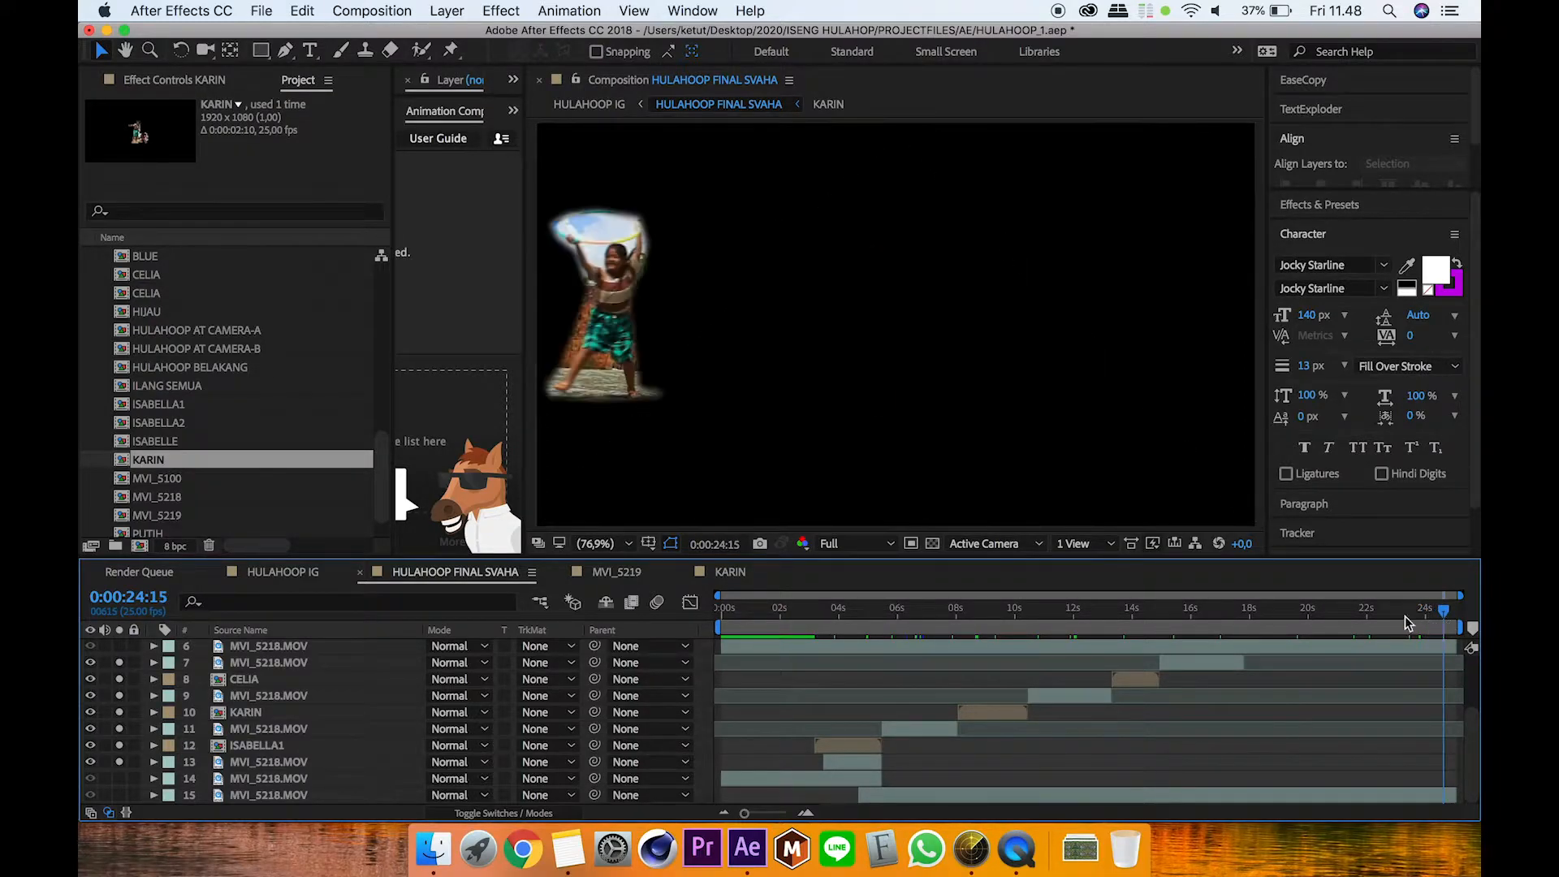
{"action": "left_click_drag", "start_coordinate": [934, 627], "coordinate": [912, 618]}
{"action": "left_click", "coordinate": [276, 750]}
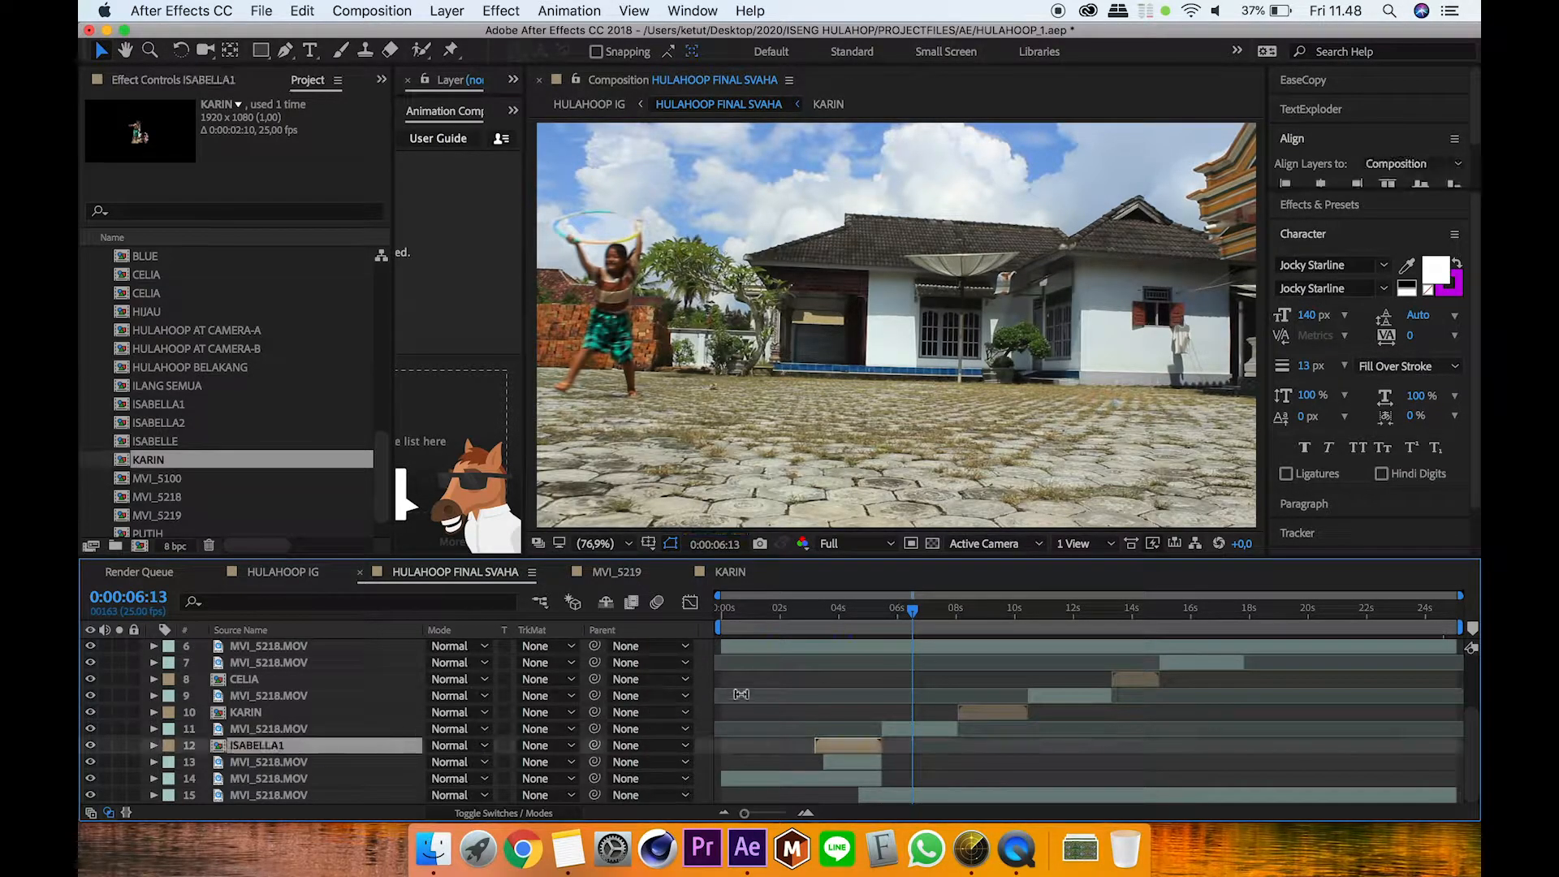
{"action": "left_click_drag", "start_coordinate": [913, 610], "coordinate": [844, 611]}
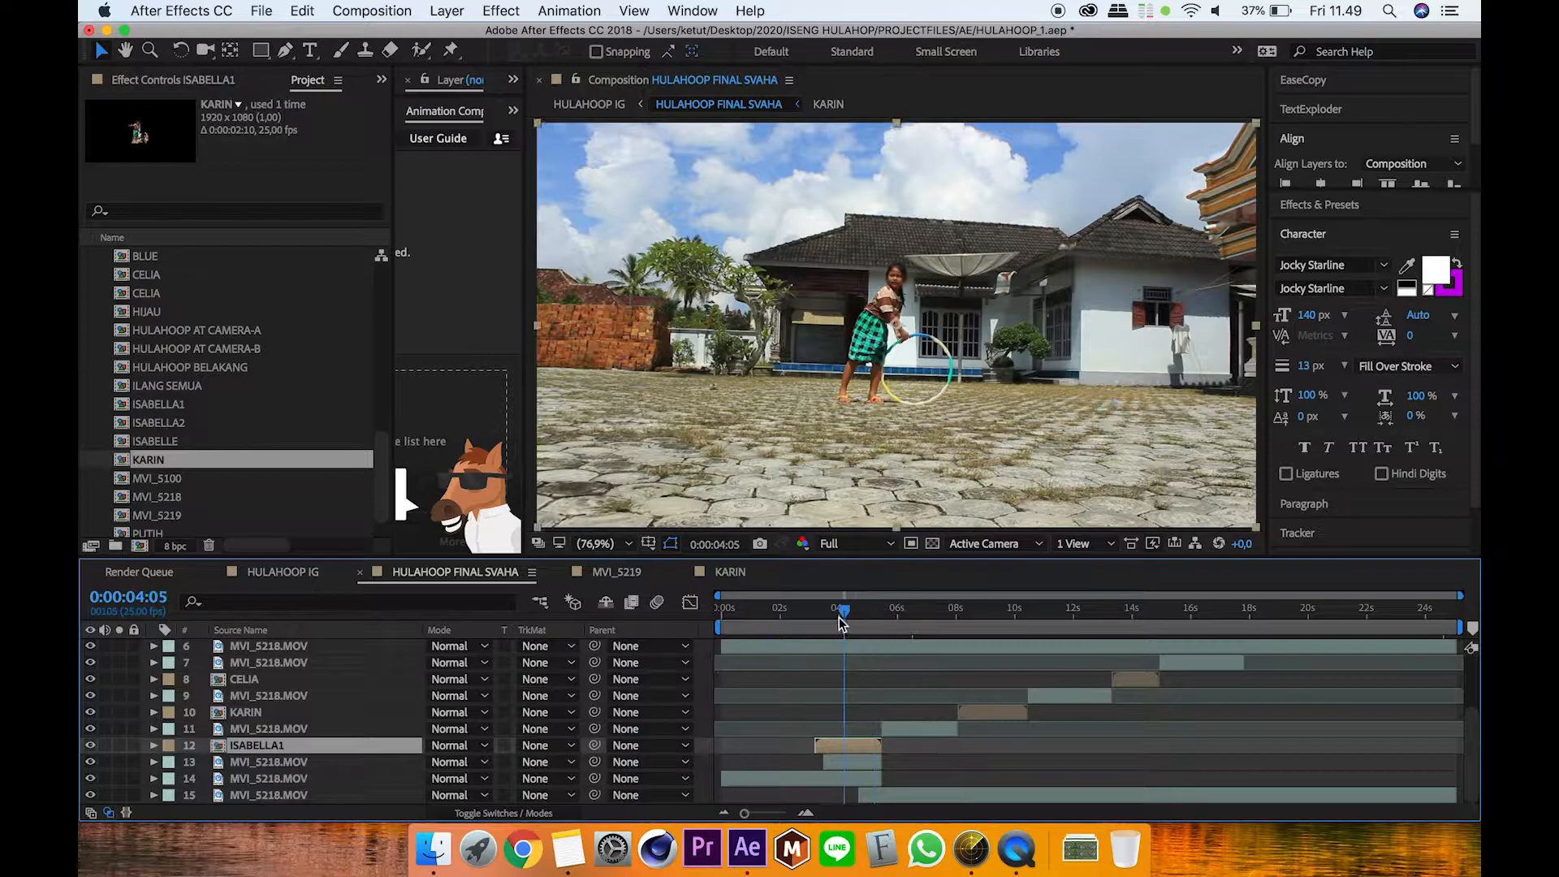
Step: Open the ISABELLA1 composition, collapse both MVI_5218.MOV layers and view the cut-out at 0:00:04:20
{"action": "double_click", "coordinate": [304, 749]}
{"action": "left_click", "coordinate": [153, 729]}
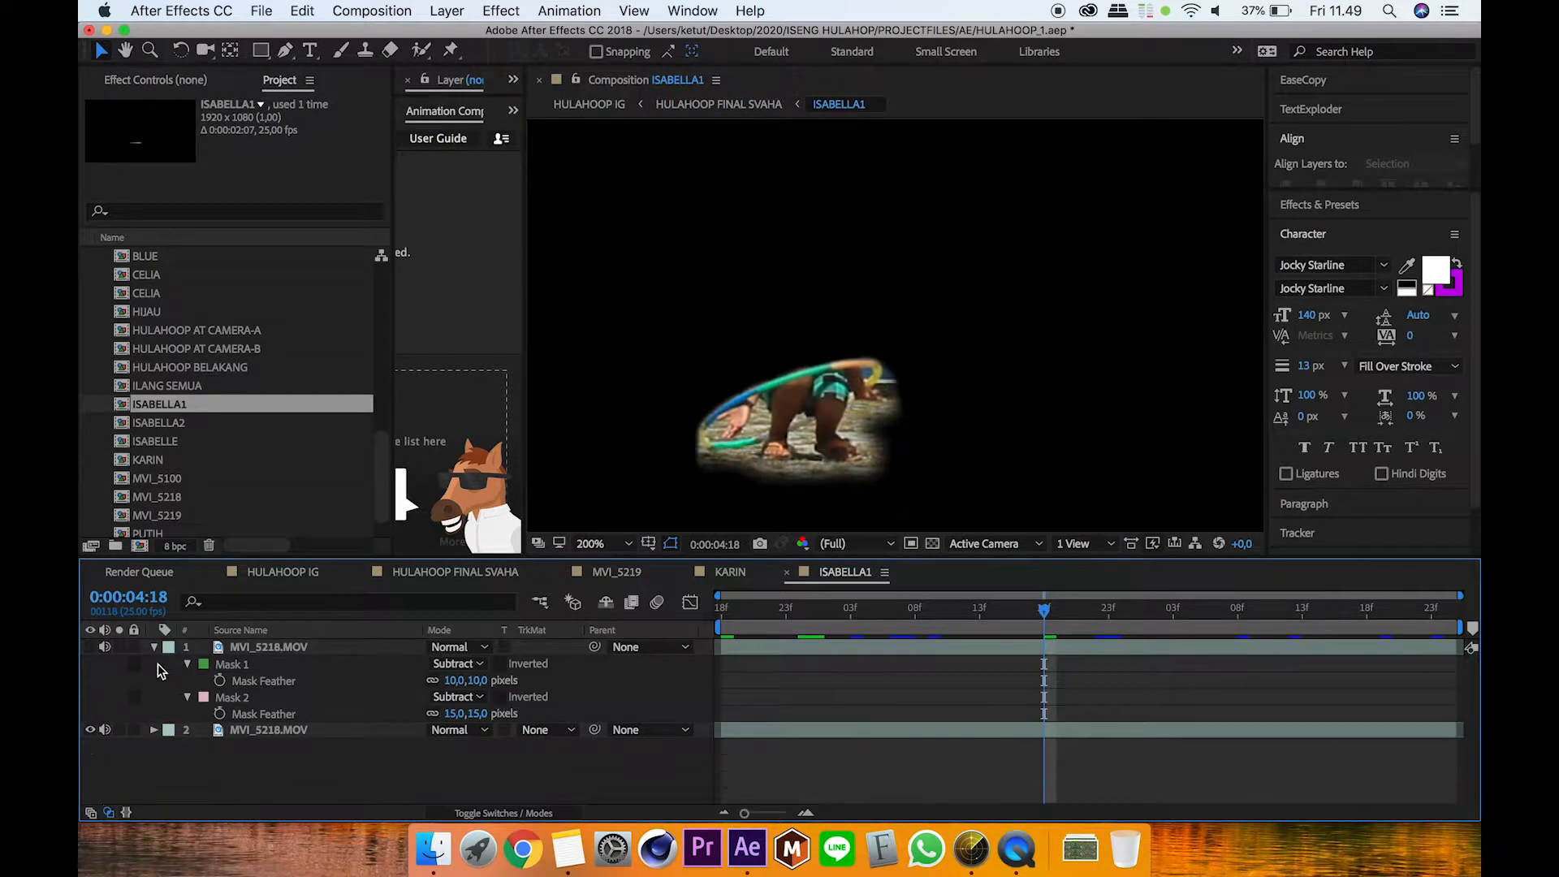
{"action": "left_click", "coordinate": [155, 649]}
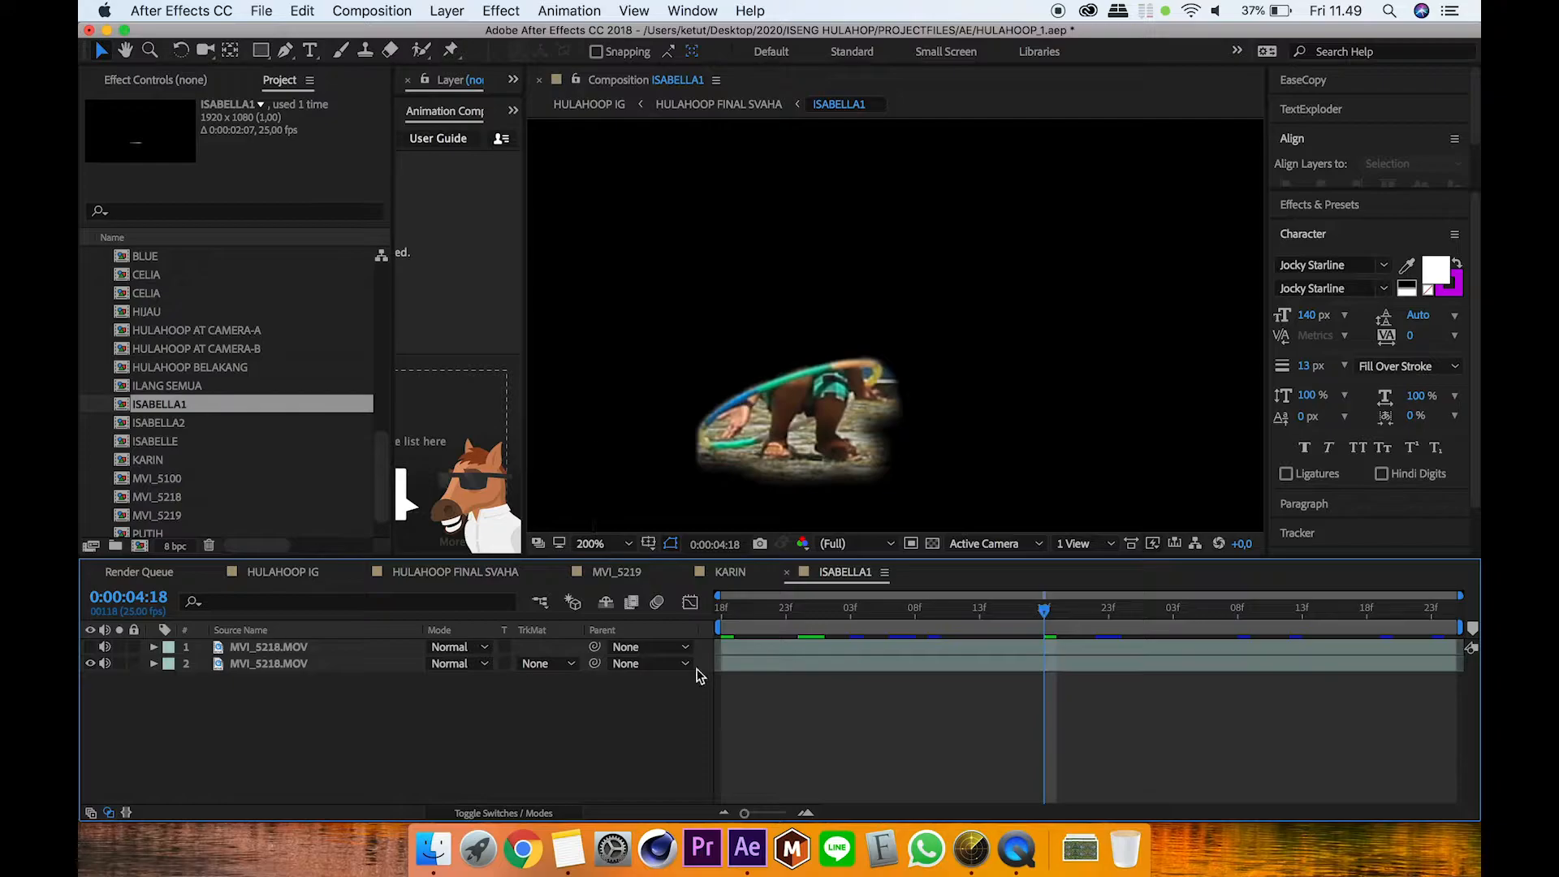
{"action": "left_click_drag", "start_coordinate": [837, 616], "coordinate": [1070, 674]}
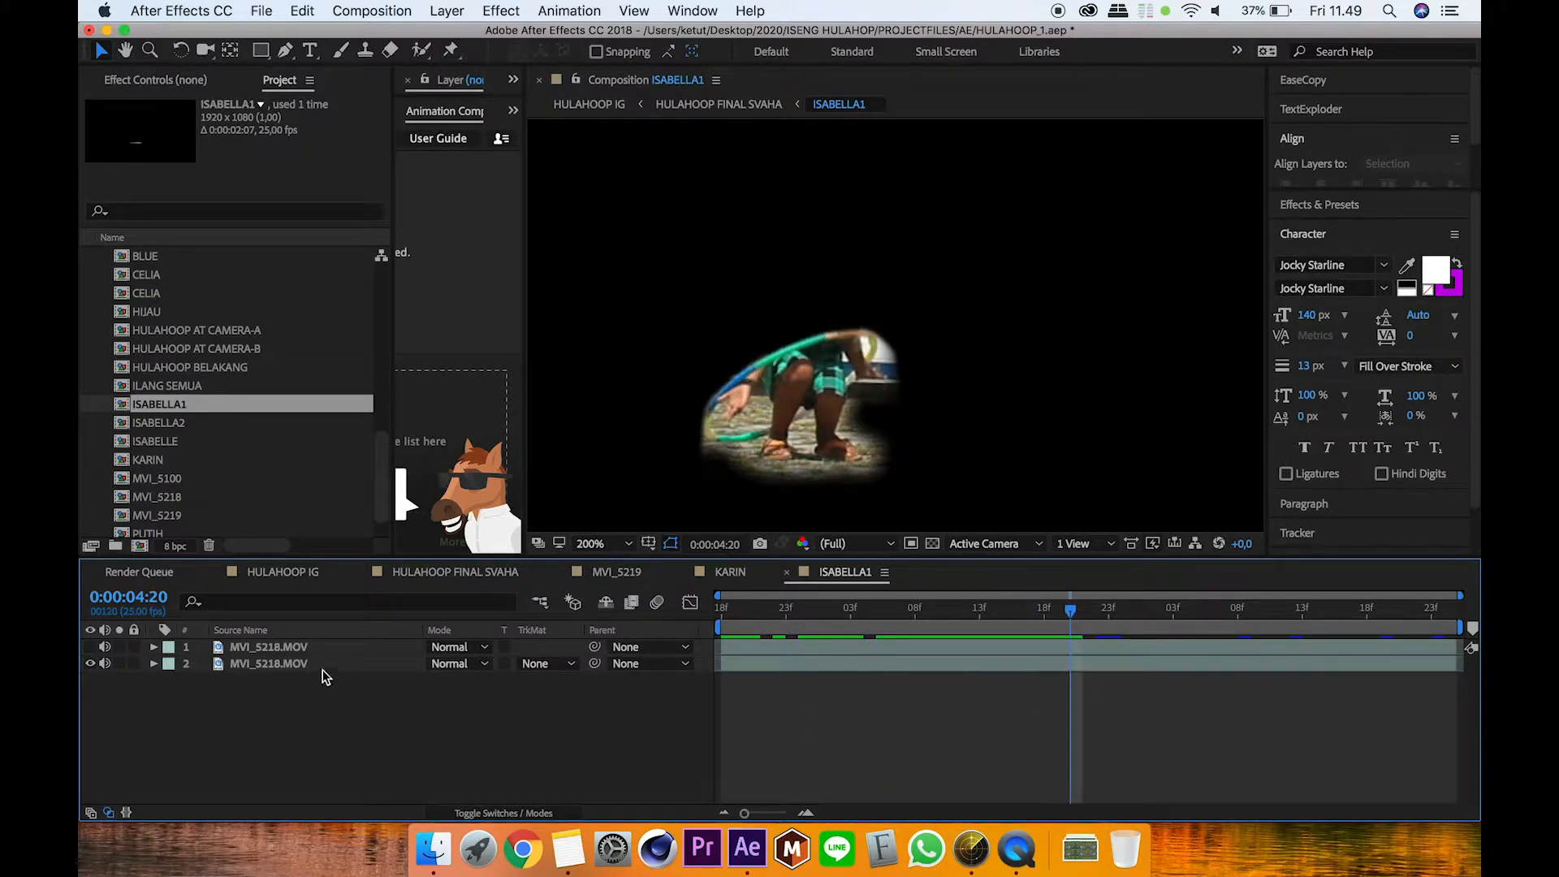
Step: Fit the composition in the viewer and display the masks of MVI_5218.MOV layer 2 at 0:00:05:12
{"action": "left_click", "coordinate": [326, 662]}
{"action": "left_click", "coordinate": [632, 545]}
{"action": "left_click", "coordinate": [635, 530]}
{"action": "left_click_drag", "start_coordinate": [1102, 622], "coordinate": [1289, 630]}
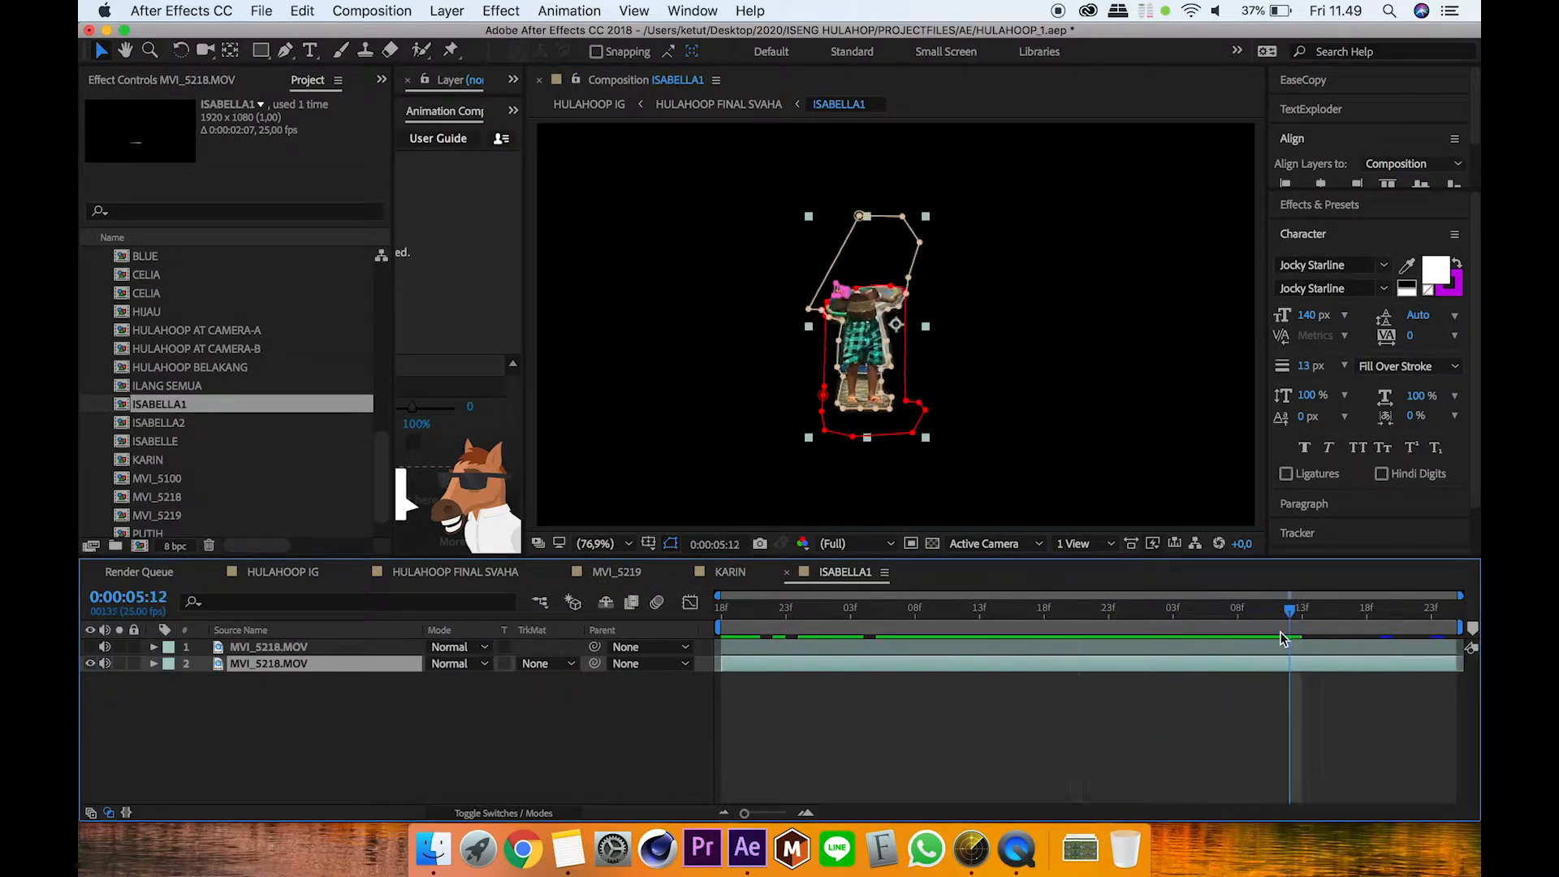
Step: Examine layer 2's masks around the girl and her hoop at 200%, checking the frames at 0:00:05:09 and 0:00:05:24
{"action": "left_click", "coordinate": [1099, 716]}
{"action": "left_click", "coordinate": [944, 664]}
{"action": "scroll", "coordinate": [853, 294], "scroll_direction": "up", "scroll_amount": 3}
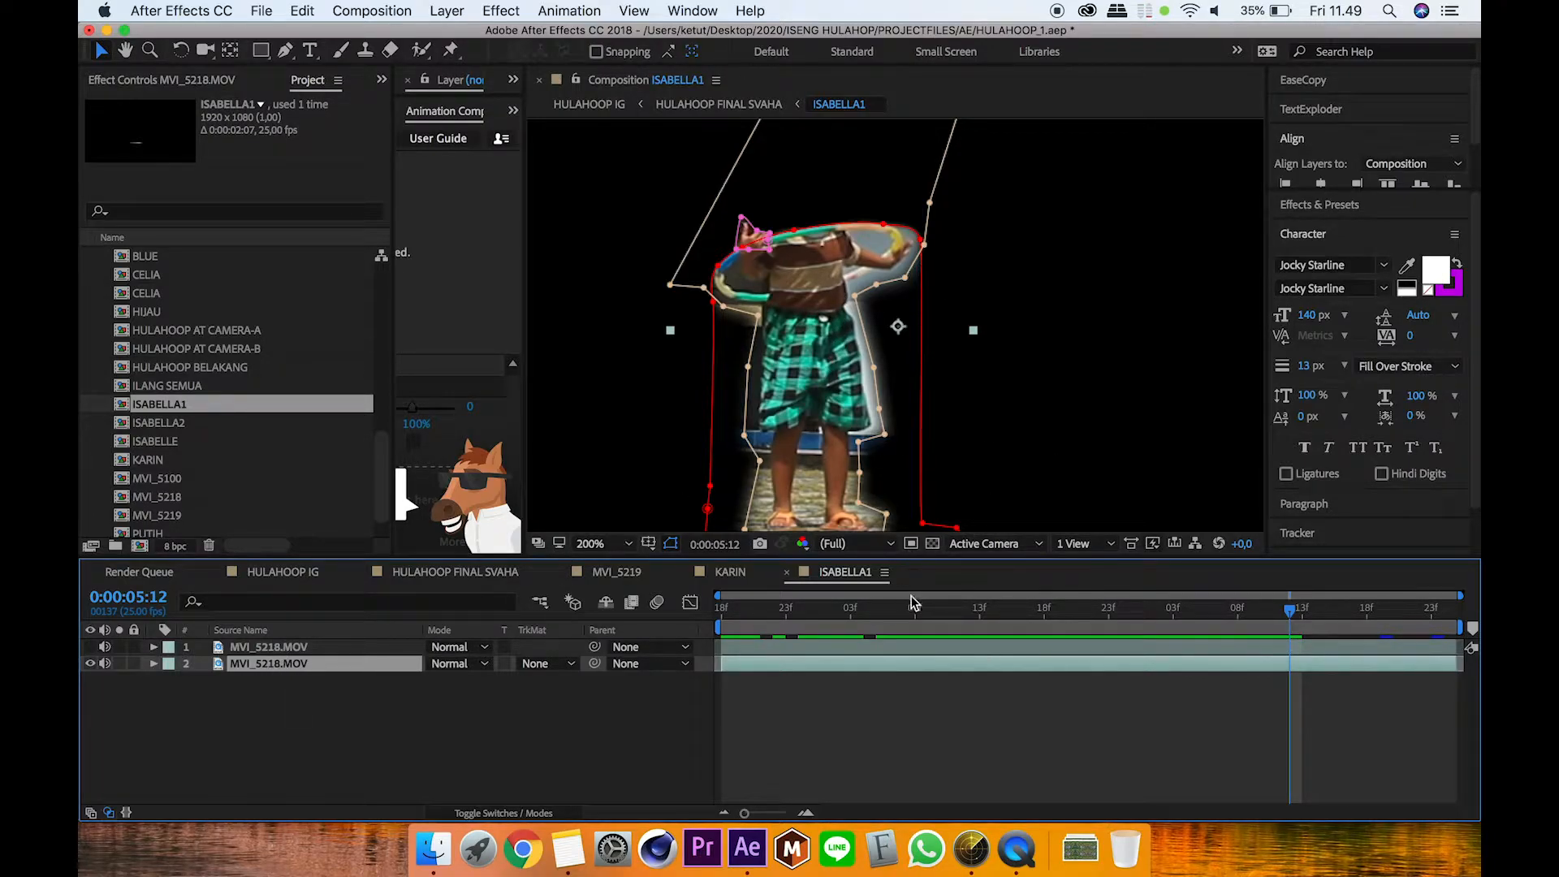
{"action": "left_click_drag", "start_coordinate": [909, 431], "coordinate": [900, 386]}
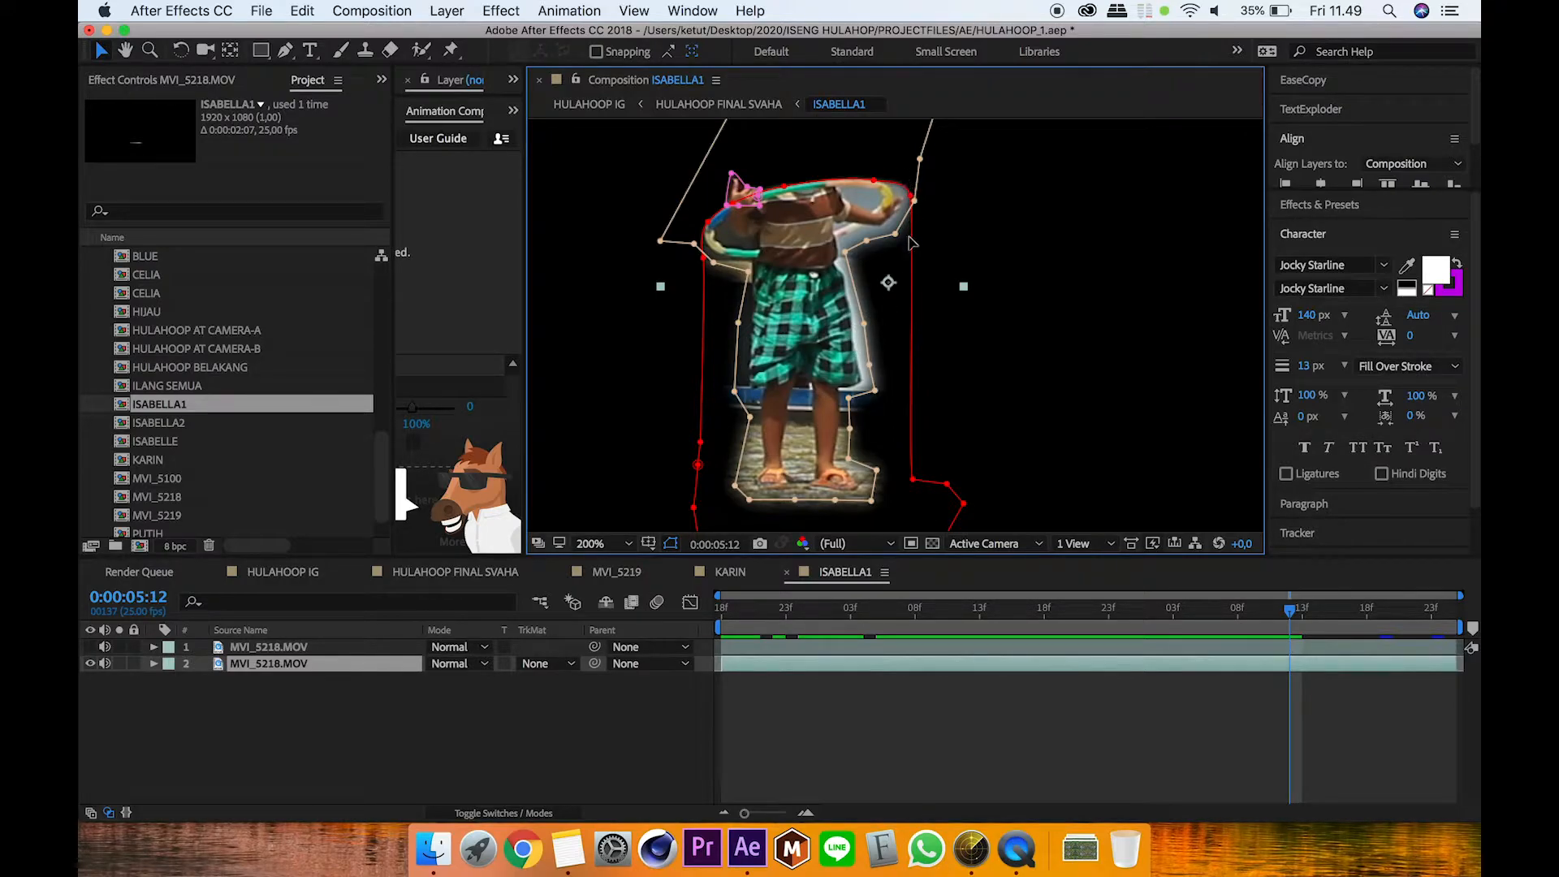
{"action": "left_click_drag", "start_coordinate": [1291, 624], "coordinate": [1255, 668]}
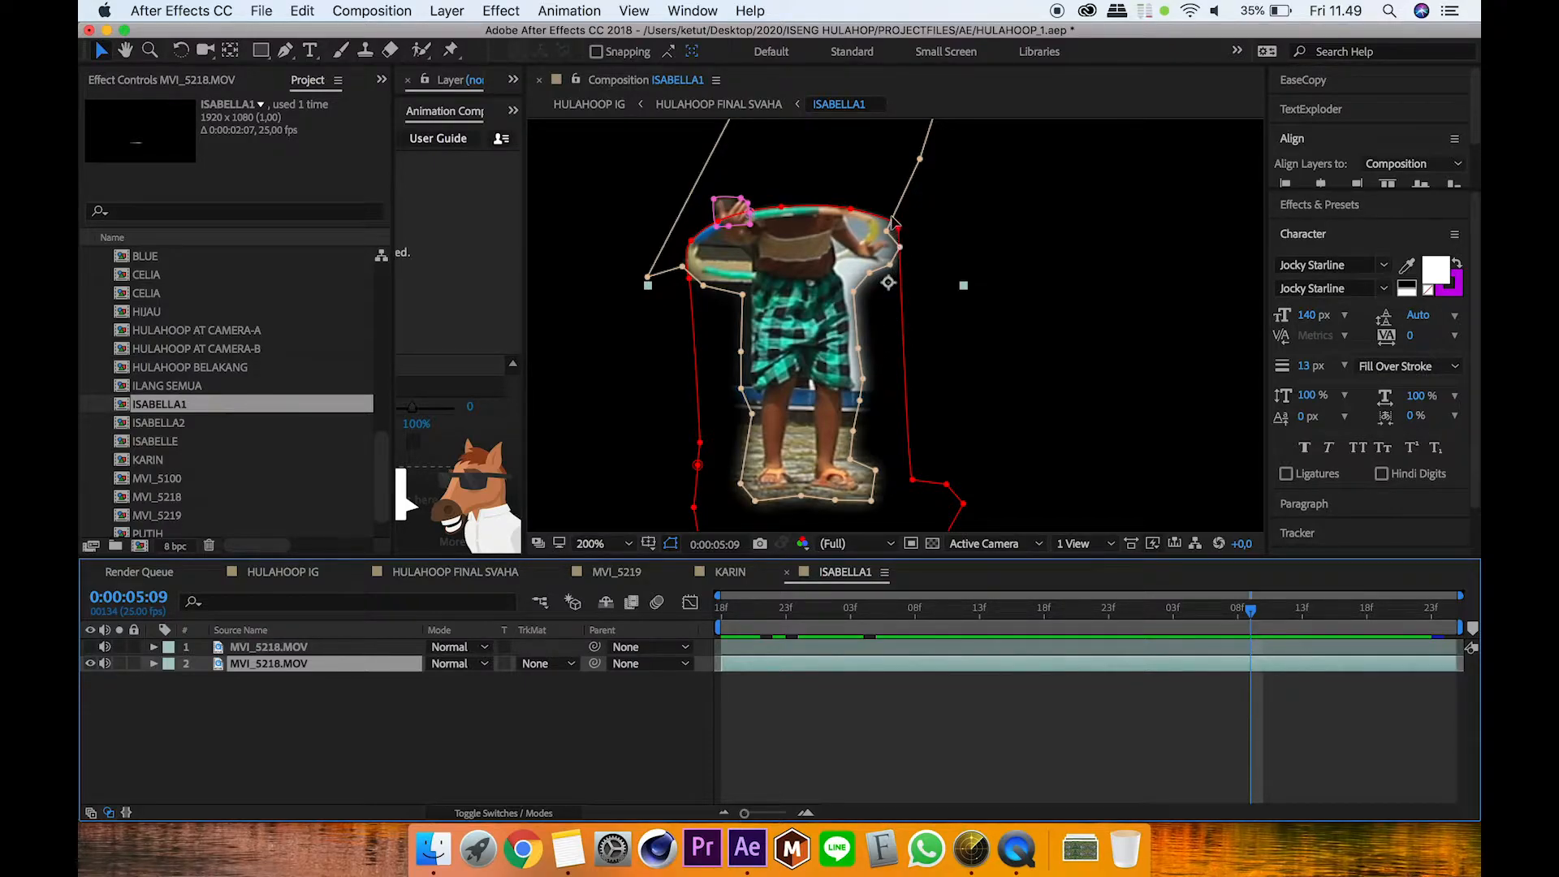
{"action": "left_click_drag", "start_coordinate": [1251, 610], "coordinate": [1468, 652]}
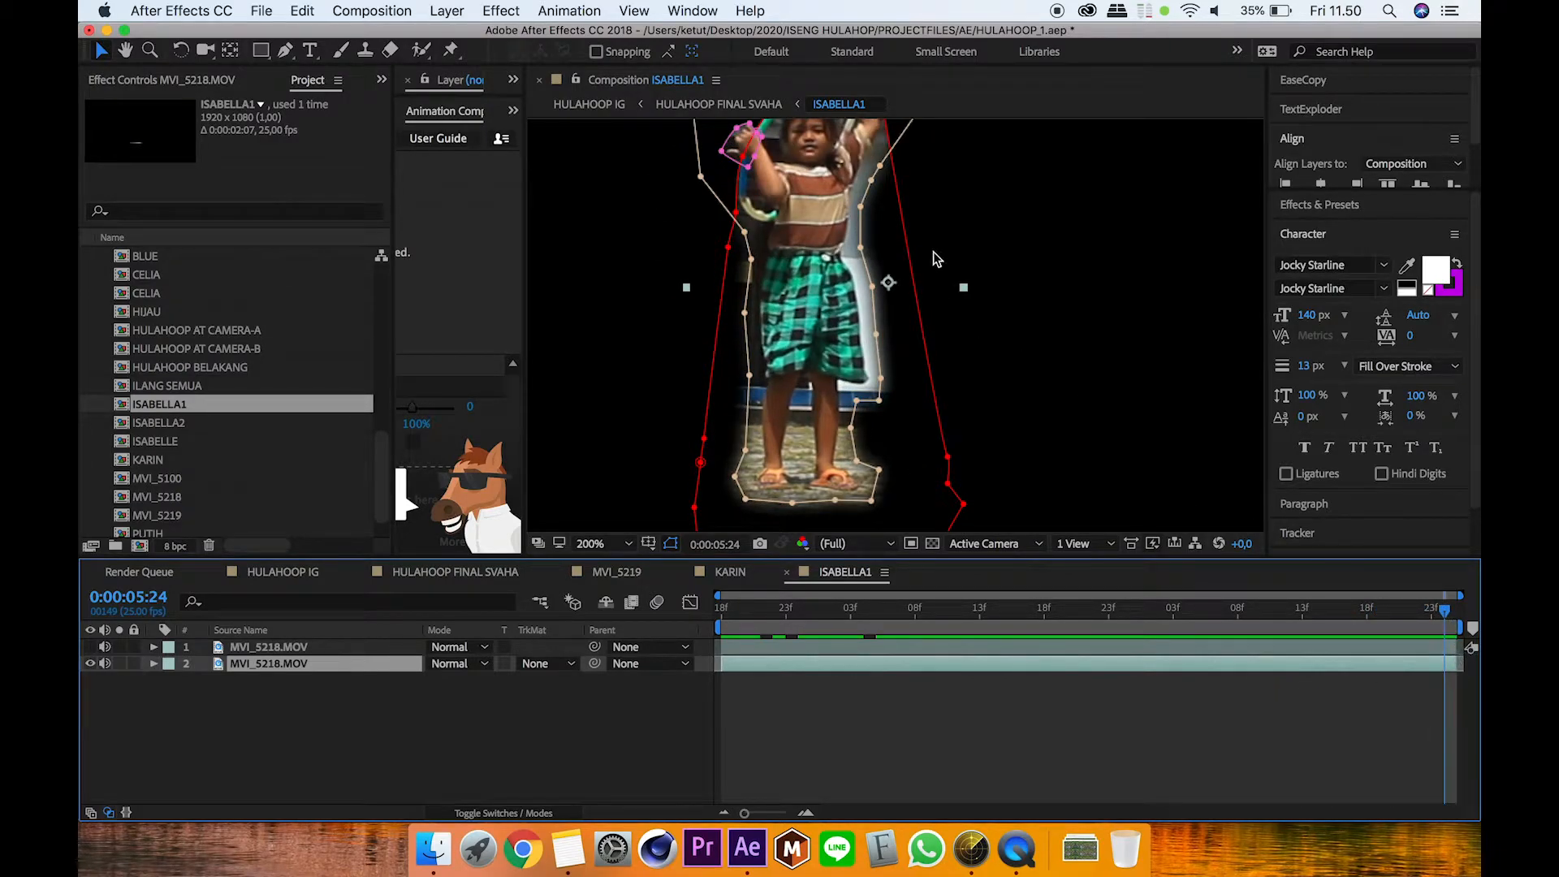
{"action": "scroll", "coordinate": [930, 254], "scroll_direction": "up", "scroll_amount": 3}
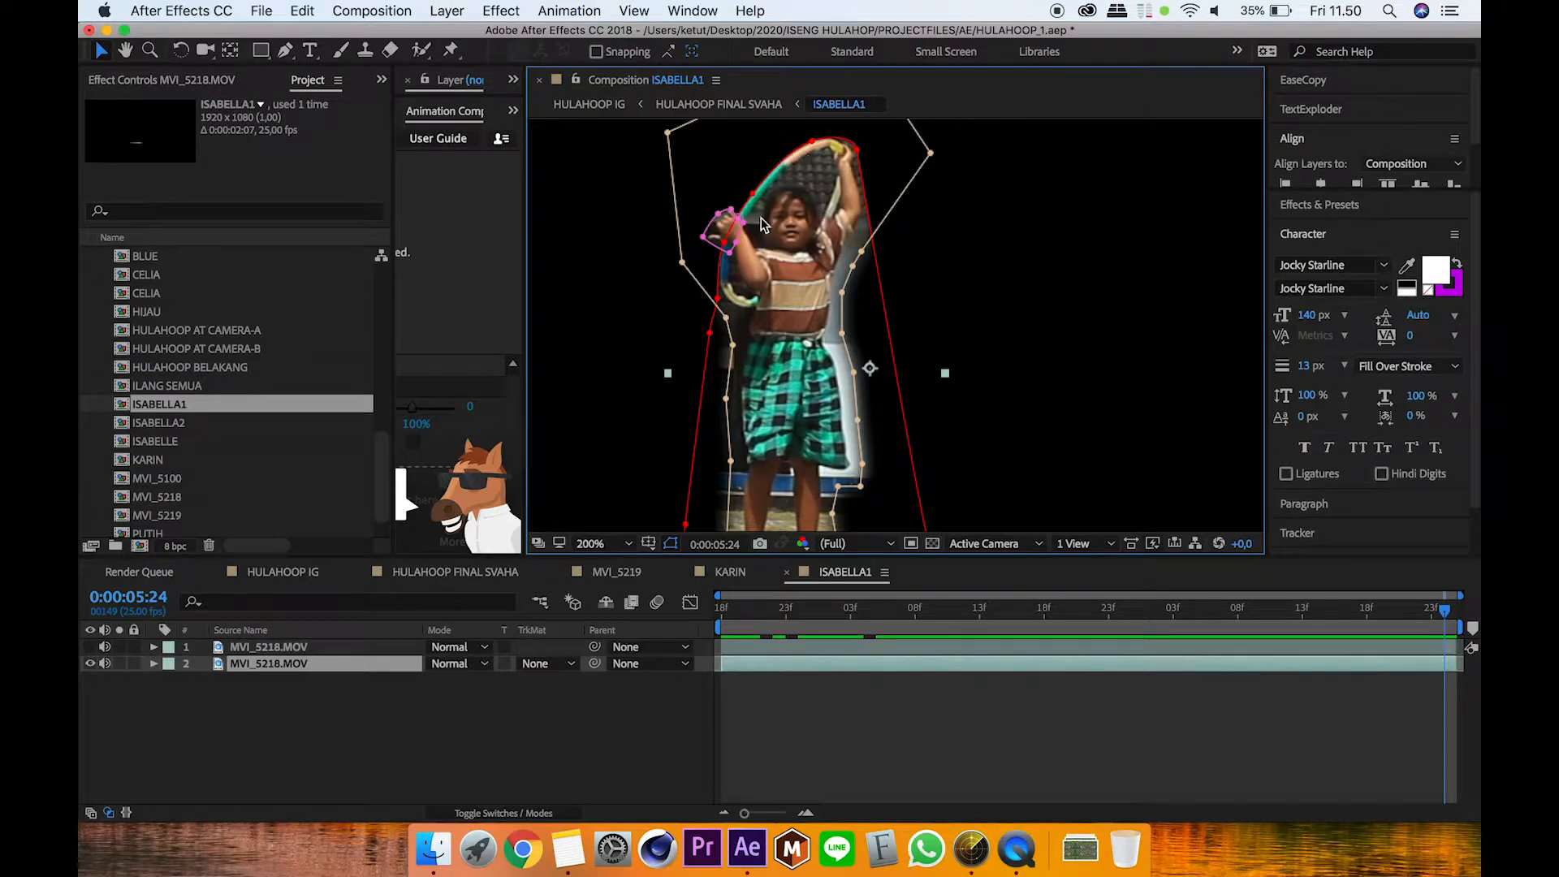
Step: Back in HULAHOOP FINAL SVAHA, solo the MVI_5218.MOV layer 11 and review its cut-out from 0:00:05:23 to 0:00:07:08
{"action": "left_click", "coordinate": [749, 109]}
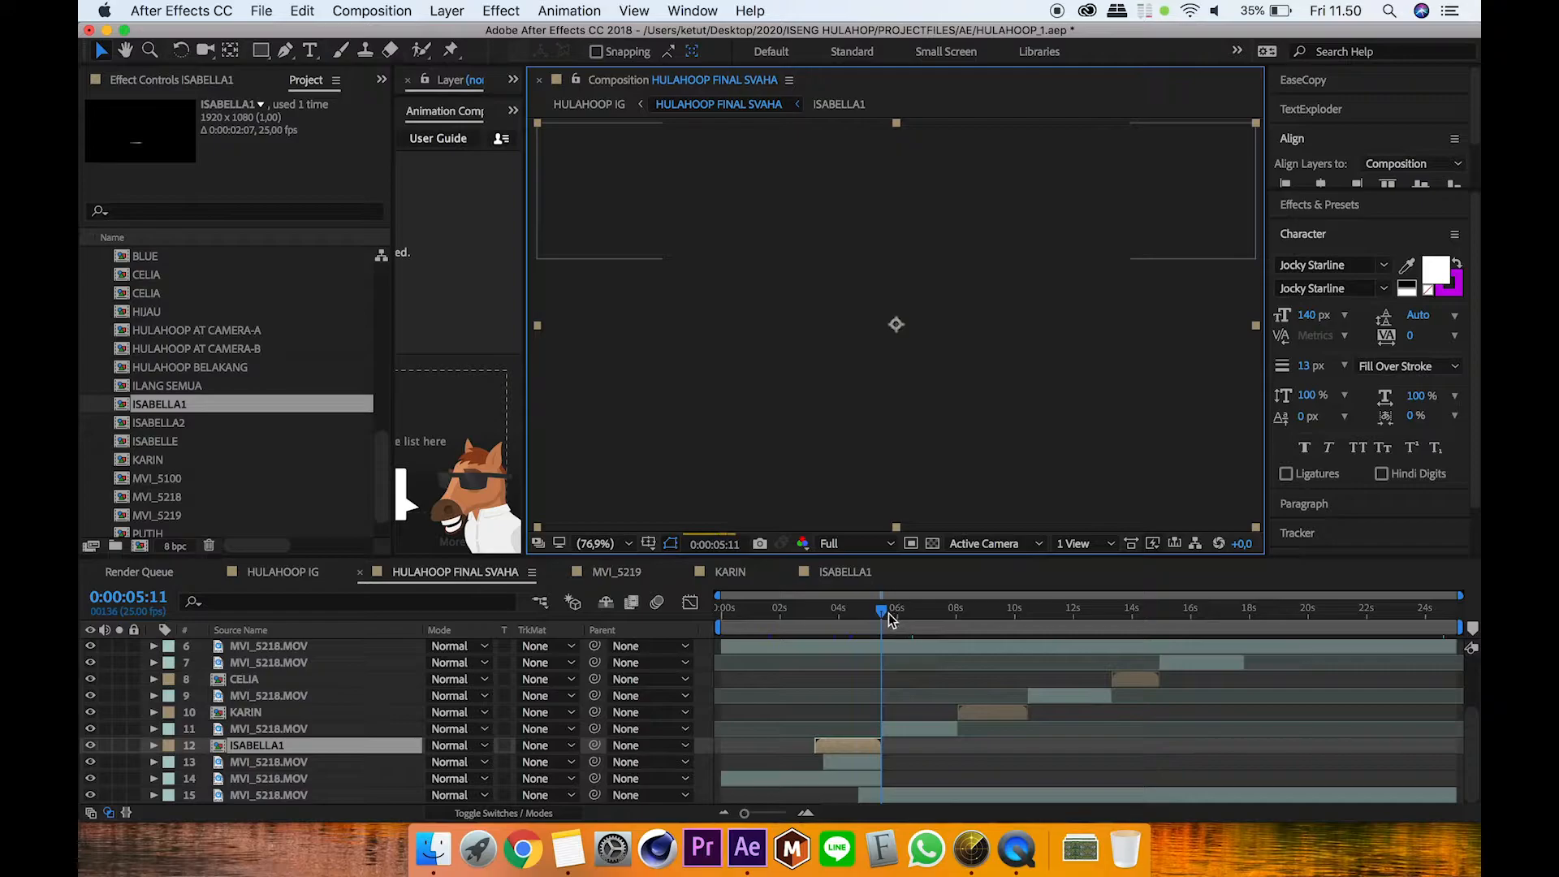
{"action": "left_click", "coordinate": [894, 617]}
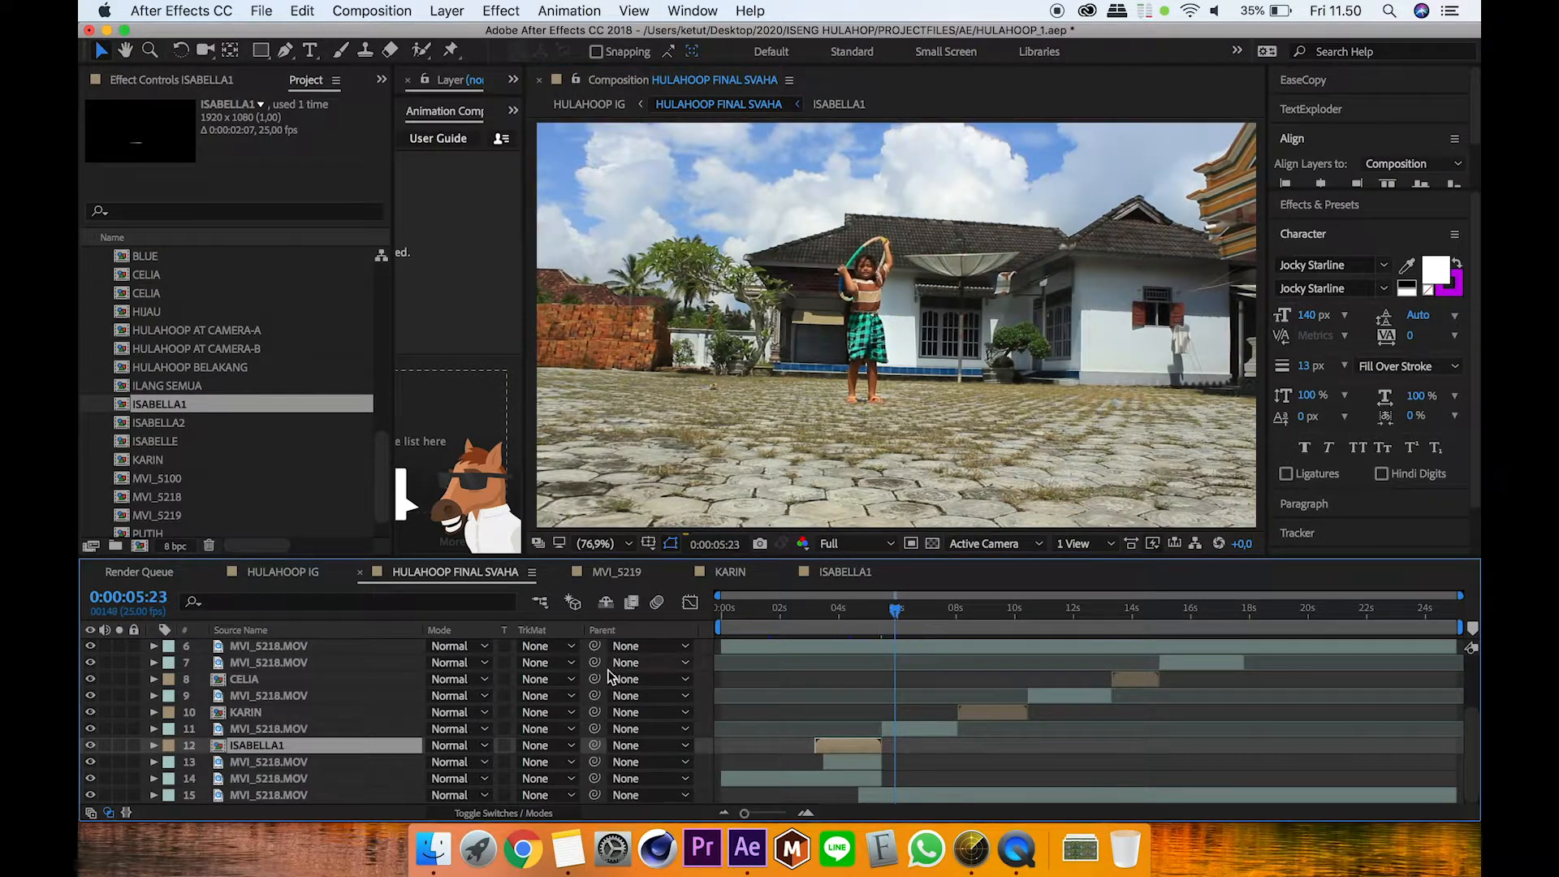
{"action": "left_click", "coordinate": [120, 728]}
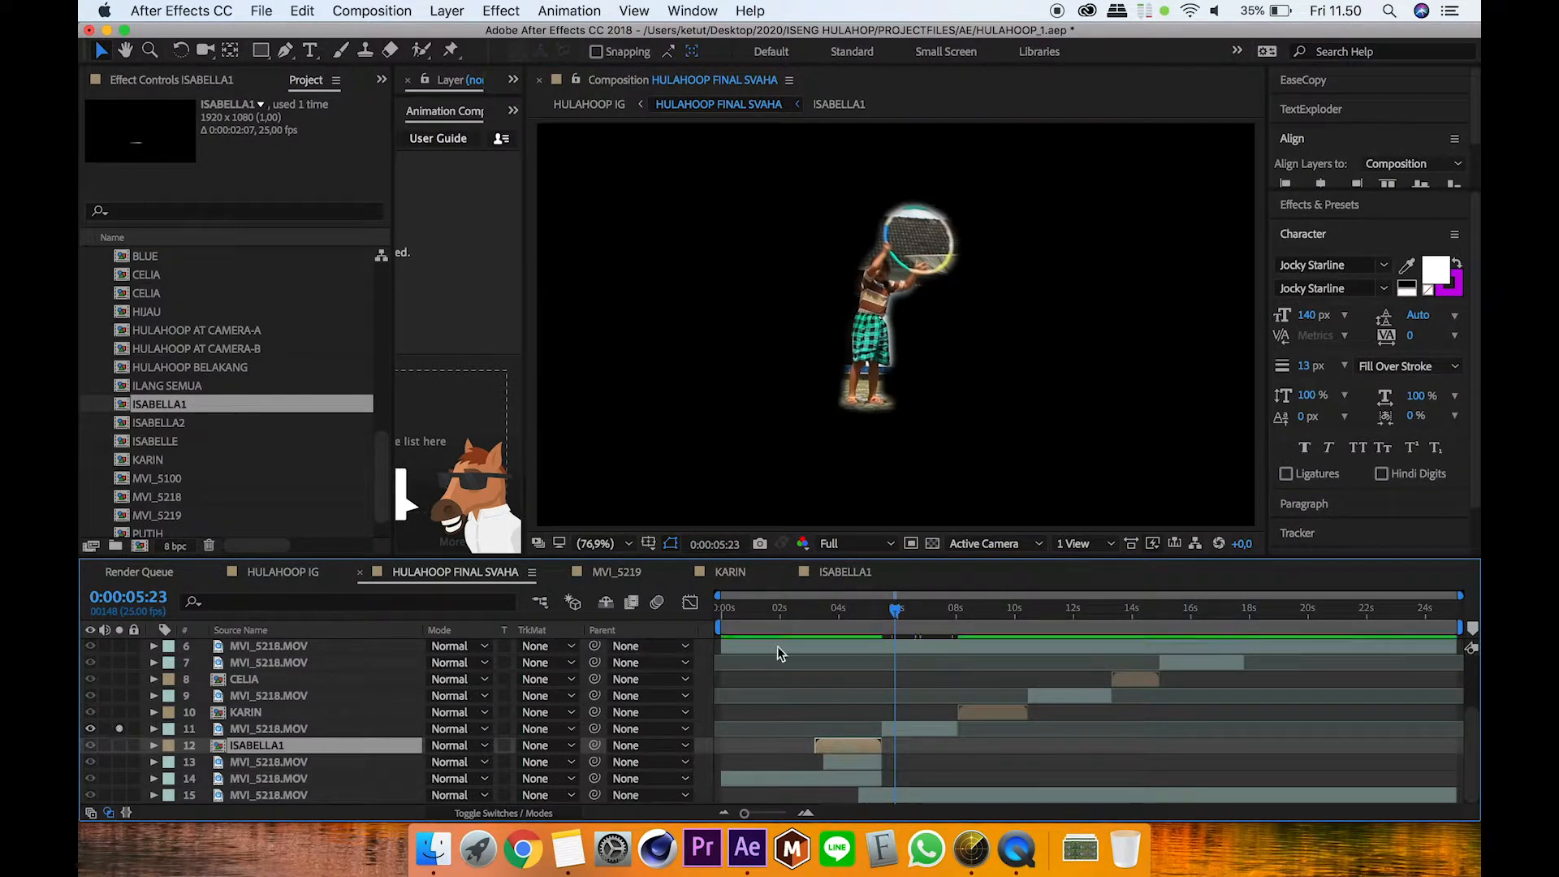
{"action": "left_click", "coordinate": [898, 729]}
{"action": "left_click_drag", "start_coordinate": [900, 626], "coordinate": [936, 623]}
Step: Solo the KARIN layer 10 instead of layer 11 and view its cut-out at 0:00:09:00
{"action": "left_click", "coordinate": [120, 729]}
{"action": "left_click", "coordinate": [119, 712]}
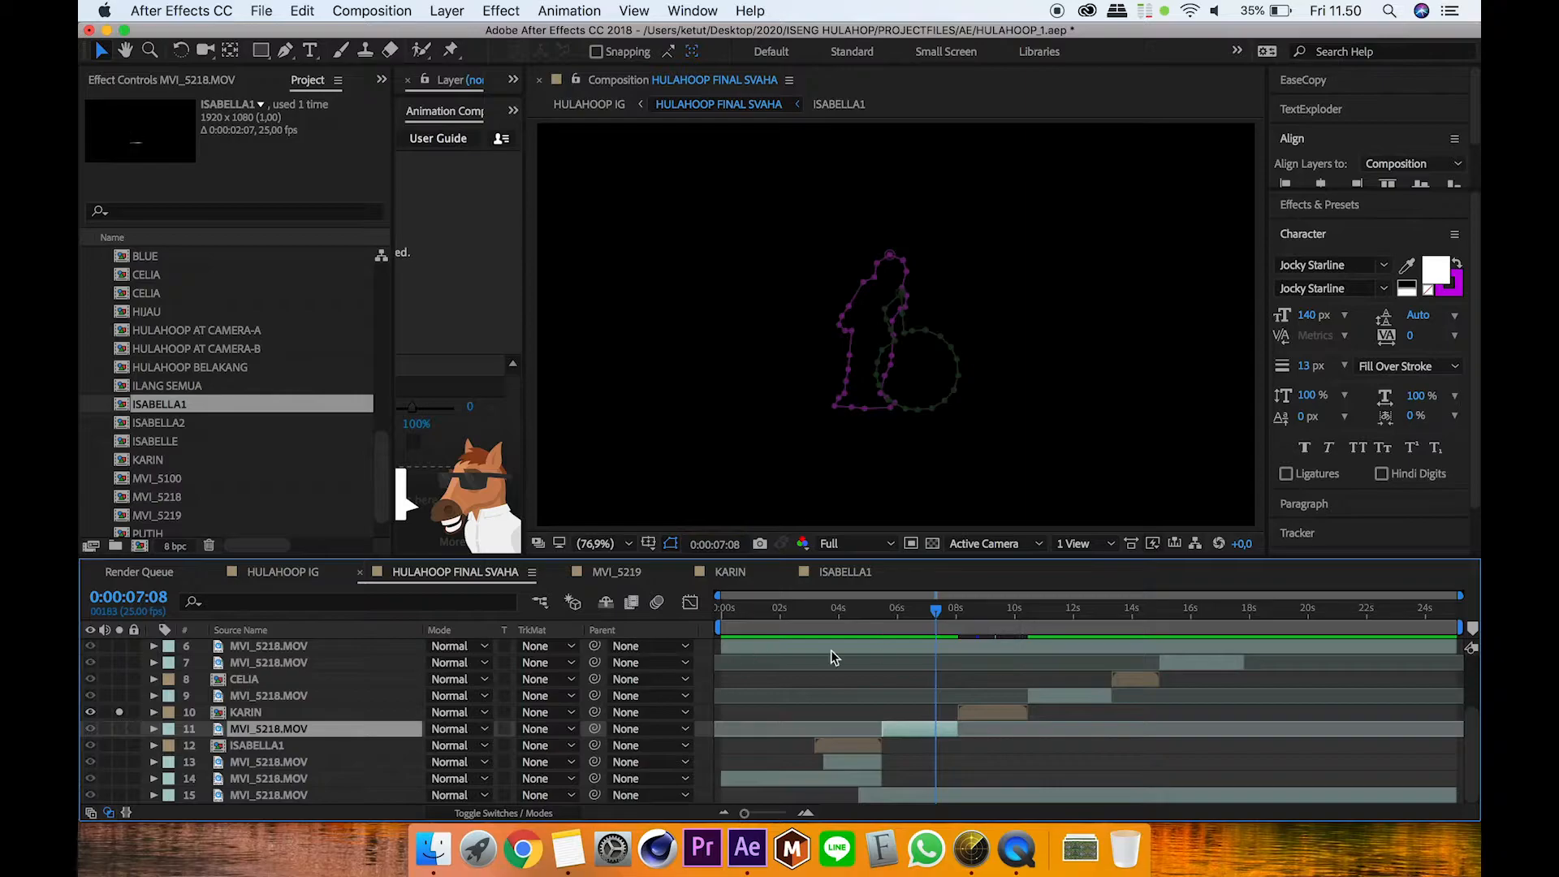
{"action": "left_click_drag", "start_coordinate": [938, 623], "coordinate": [986, 625]}
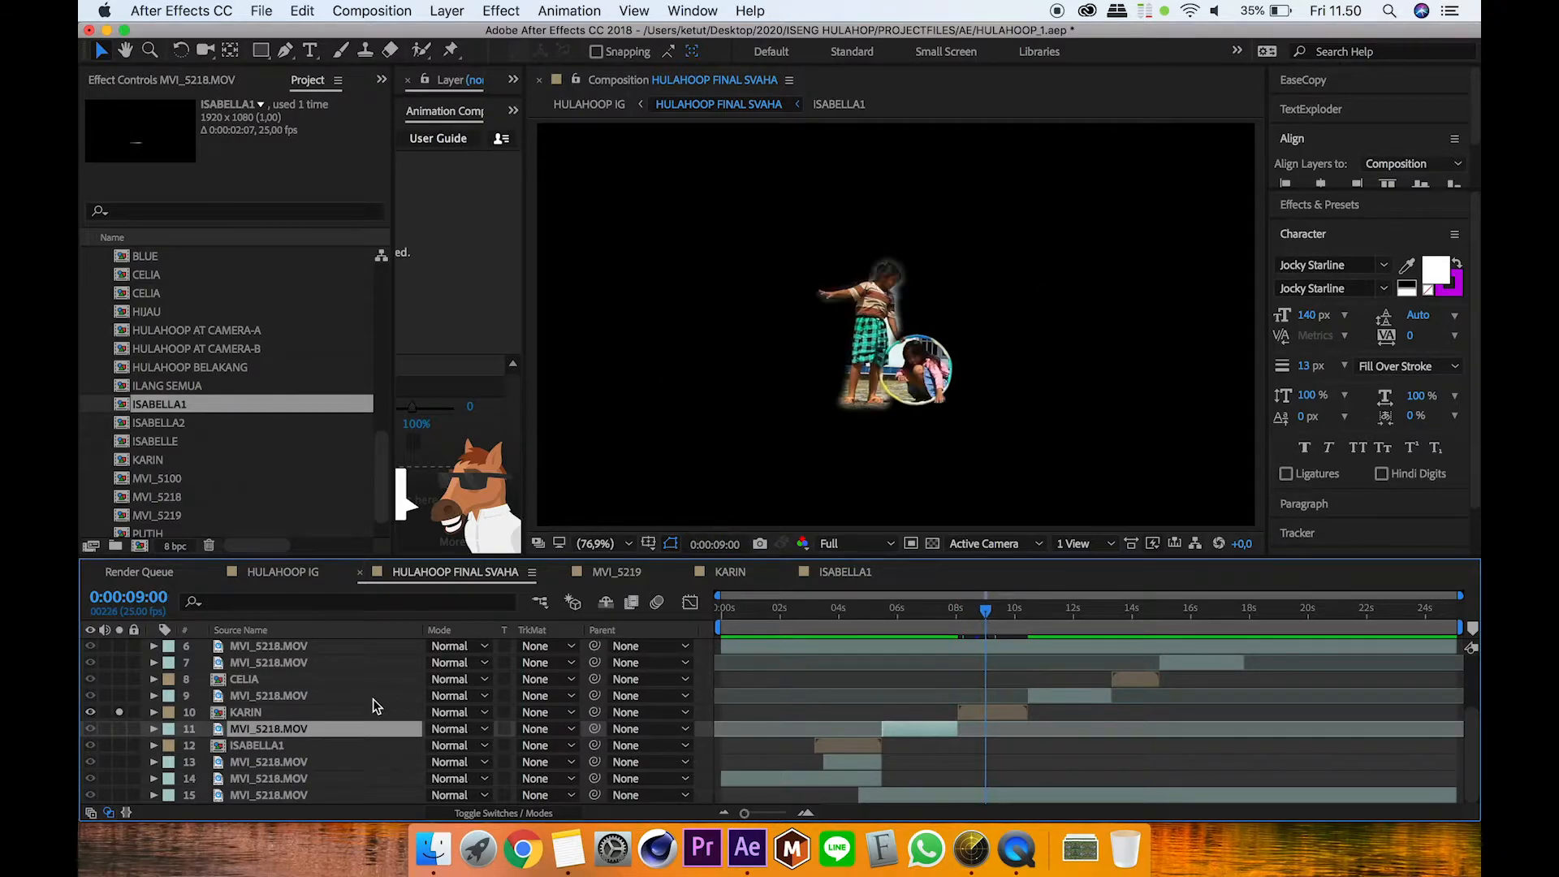
Step: Open the KARIN composition and fit the whole frame in the viewer
{"action": "left_click", "coordinate": [331, 712]}
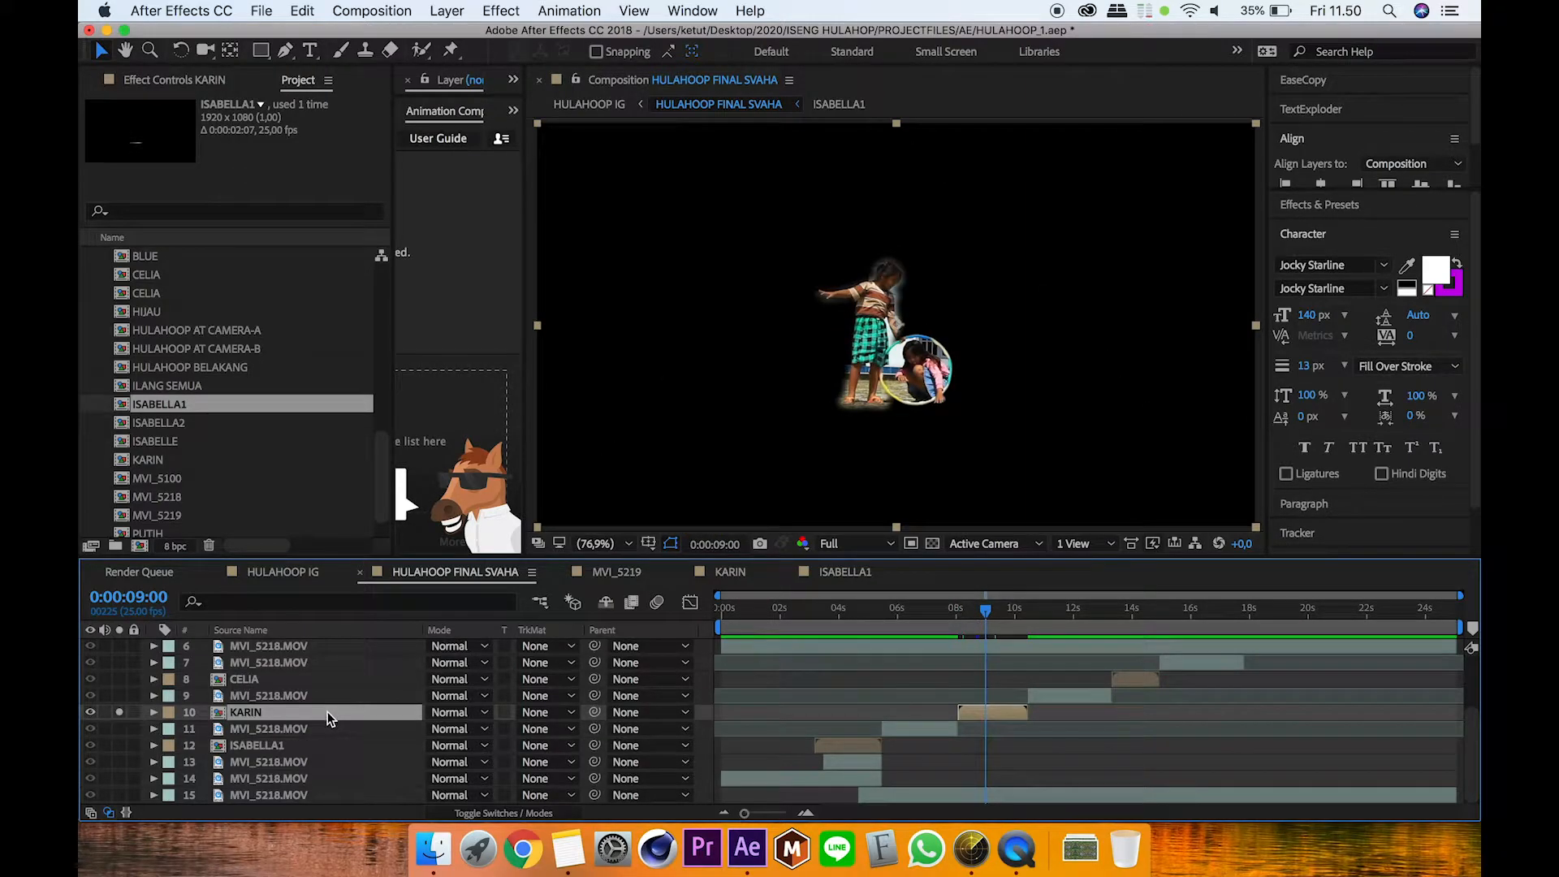
{"action": "double_click", "coordinate": [329, 713]}
{"action": "left_click", "coordinate": [701, 632]}
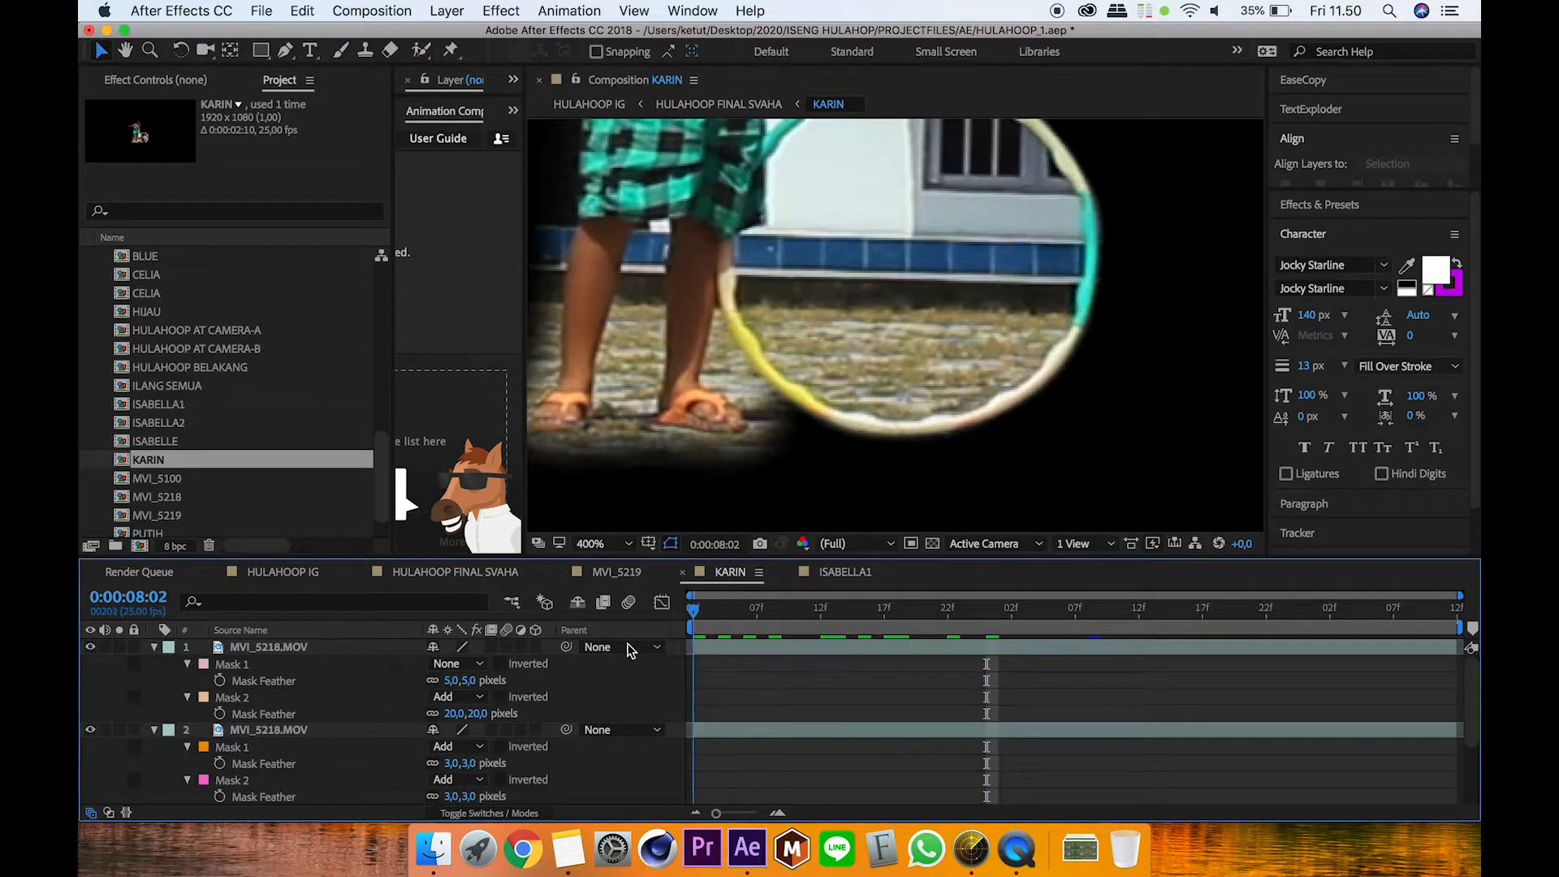
{"action": "left_click", "coordinate": [611, 543]}
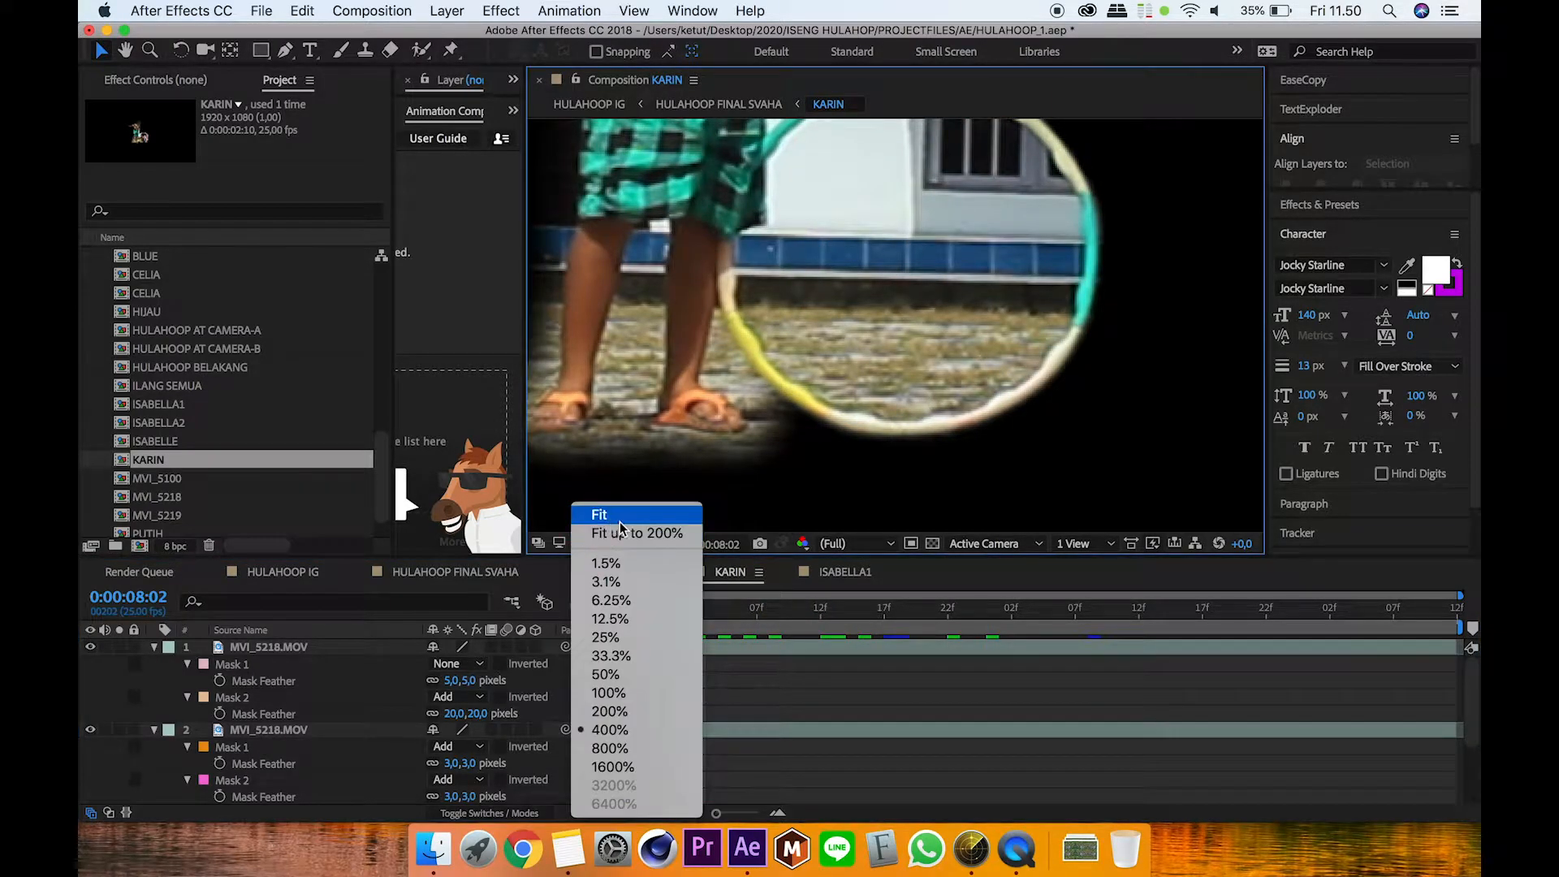
{"action": "left_click", "coordinate": [619, 517]}
Step: Select Mask 1 and Mask 2 on both MVI_5218.MOV layers to inspect the masked areas, and clear the selection
{"action": "left_click", "coordinate": [261, 664]}
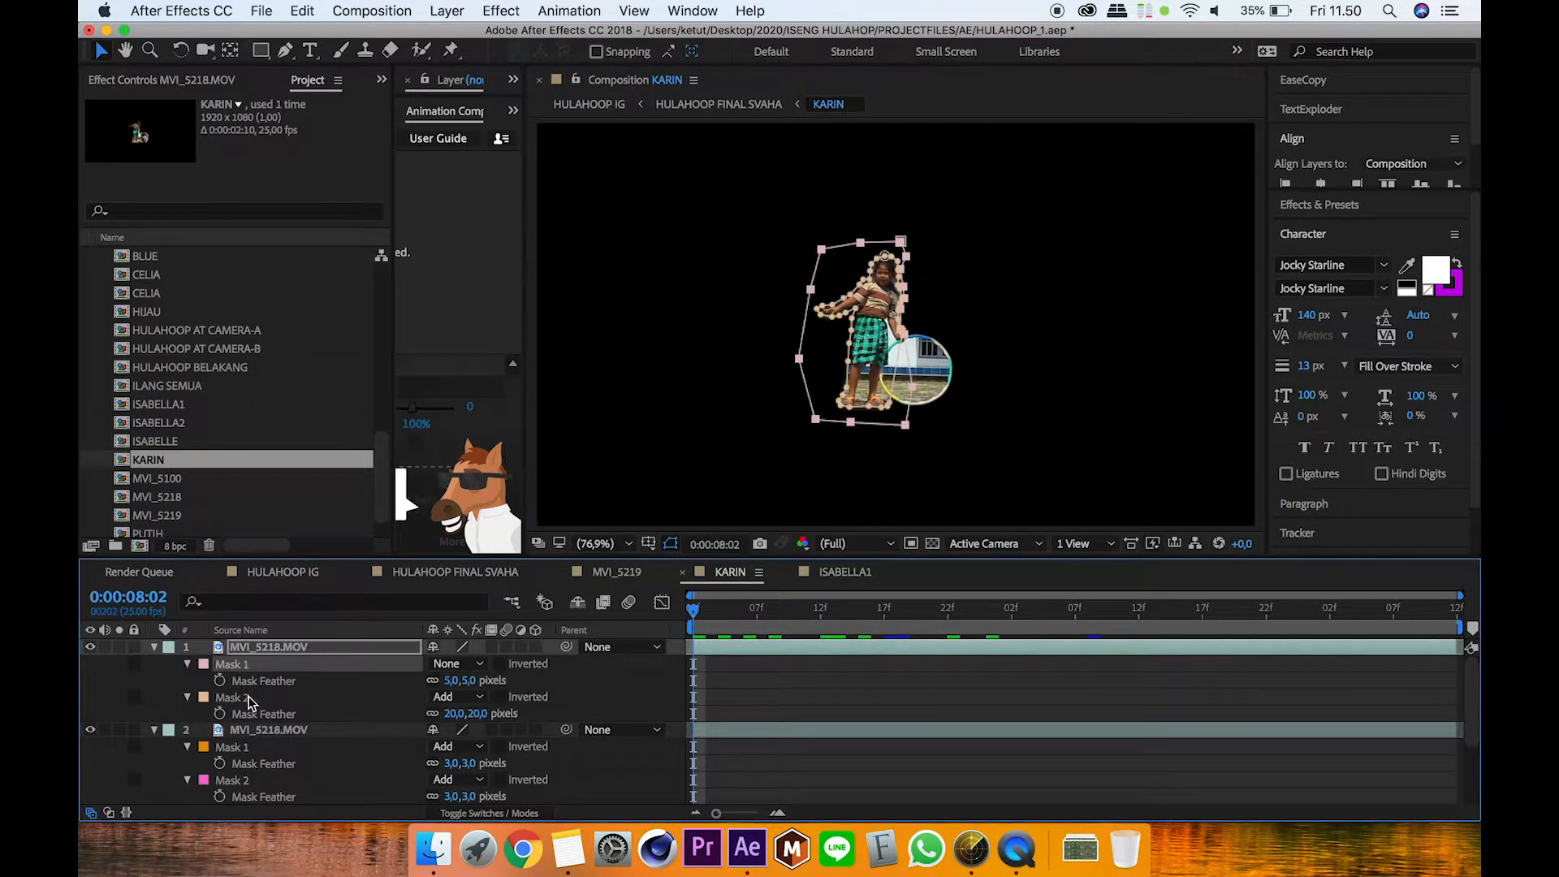
{"action": "left_click", "coordinate": [252, 697], "text": "shift"}
{"action": "left_click", "coordinate": [255, 751], "text": "shift"}
{"action": "left_click", "coordinate": [259, 776], "text": "shift"}
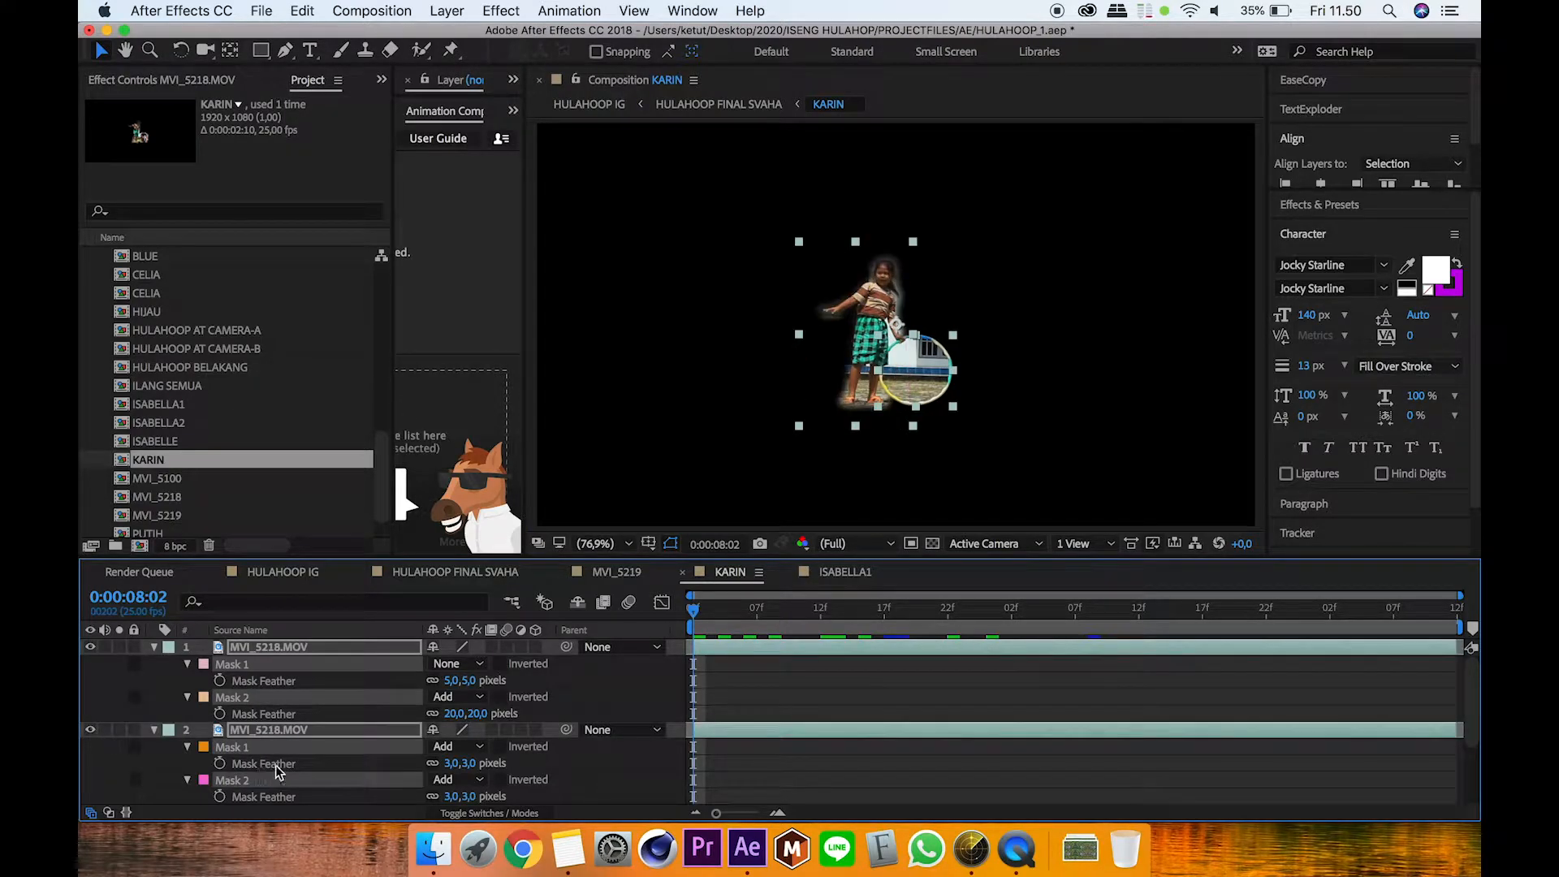
{"action": "left_click", "coordinate": [736, 763]}
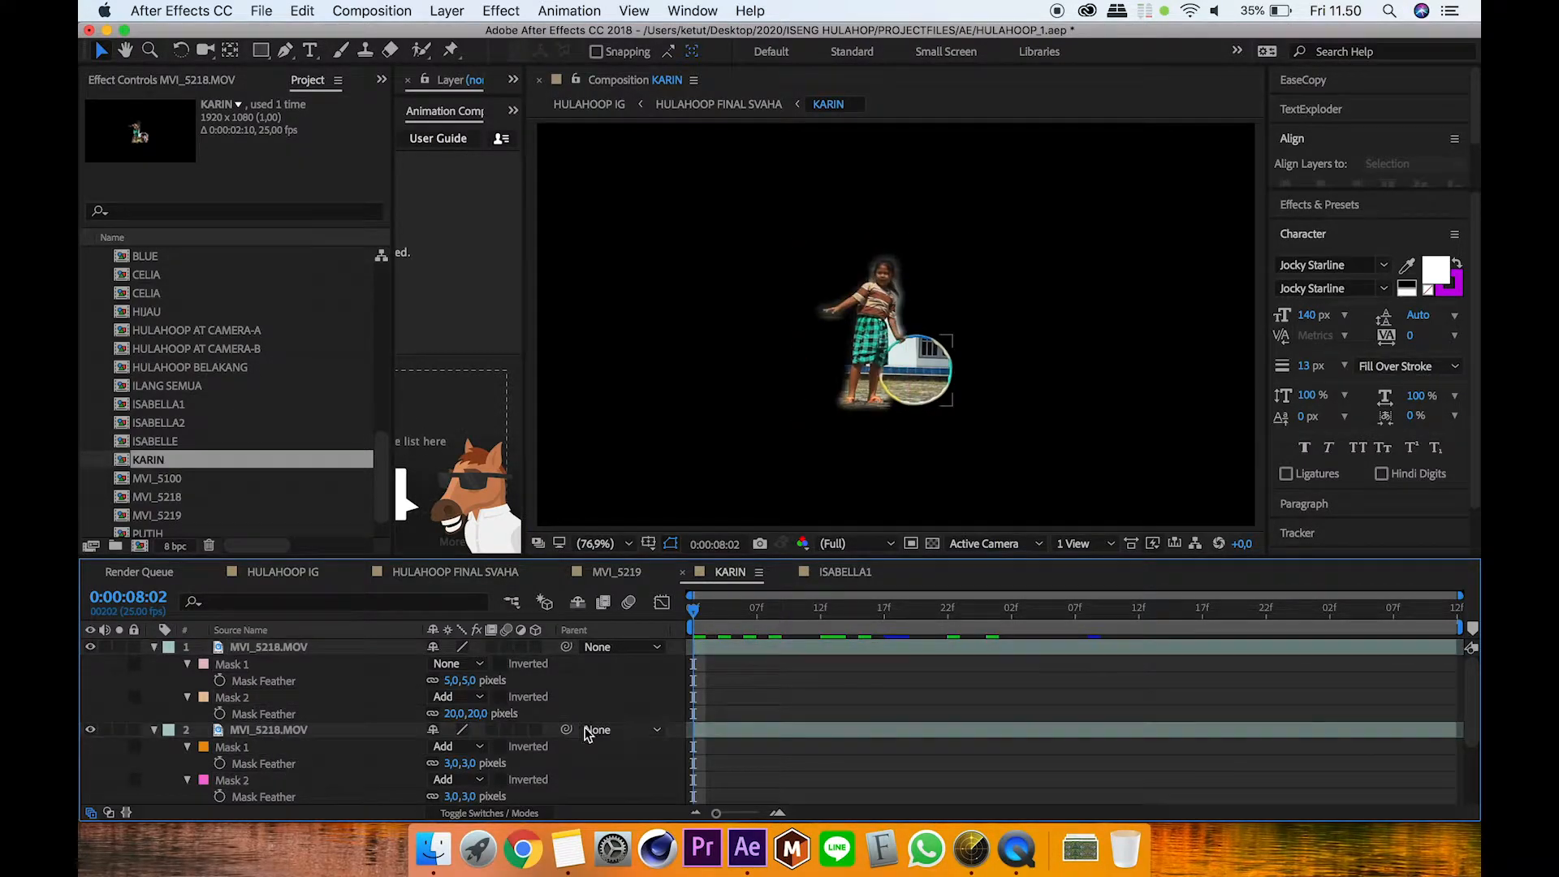
Step: Display both hoop masks of MVI_5218.MOV layer 2 and play the composition up to 0:00:09:17
{"action": "left_click", "coordinate": [231, 751]}
{"action": "left_click", "coordinate": [250, 779], "text": "shift"}
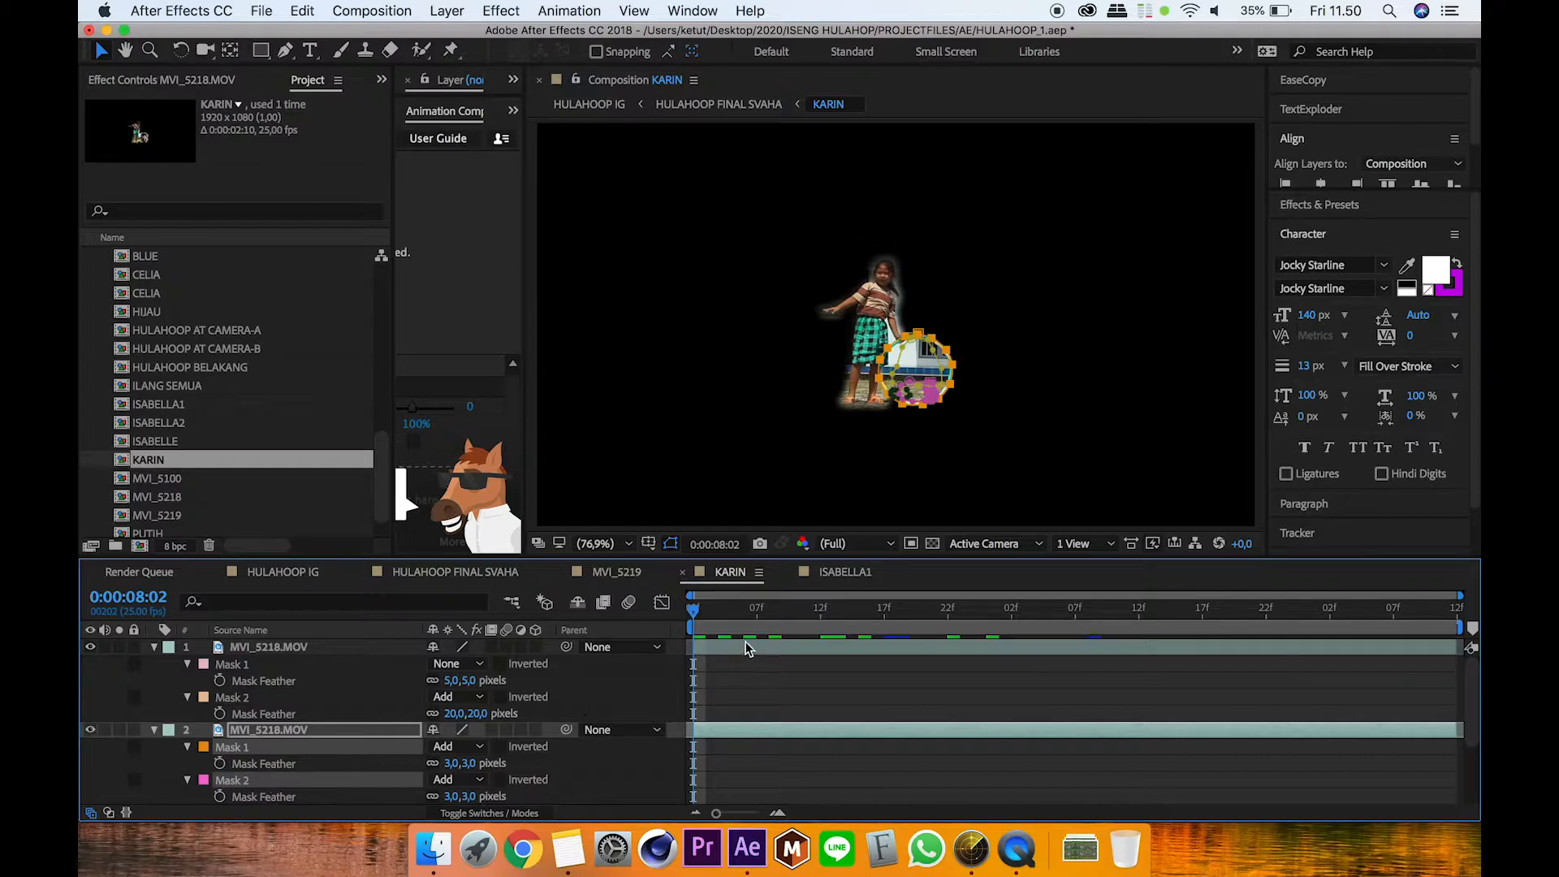
{"action": "key", "text": "space"}
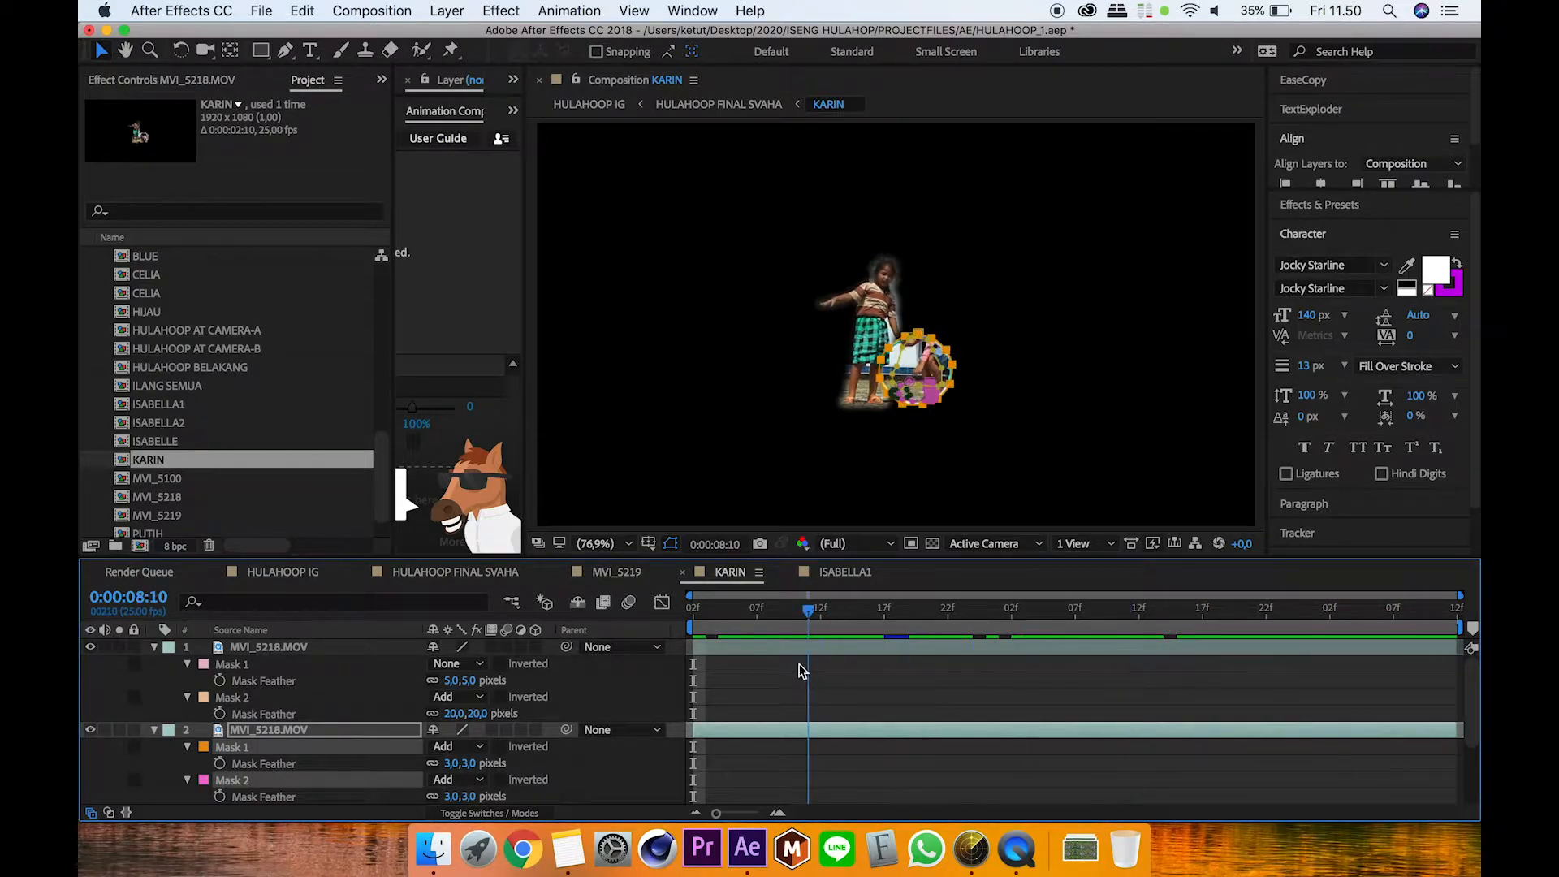
{"action": "key", "text": "space"}
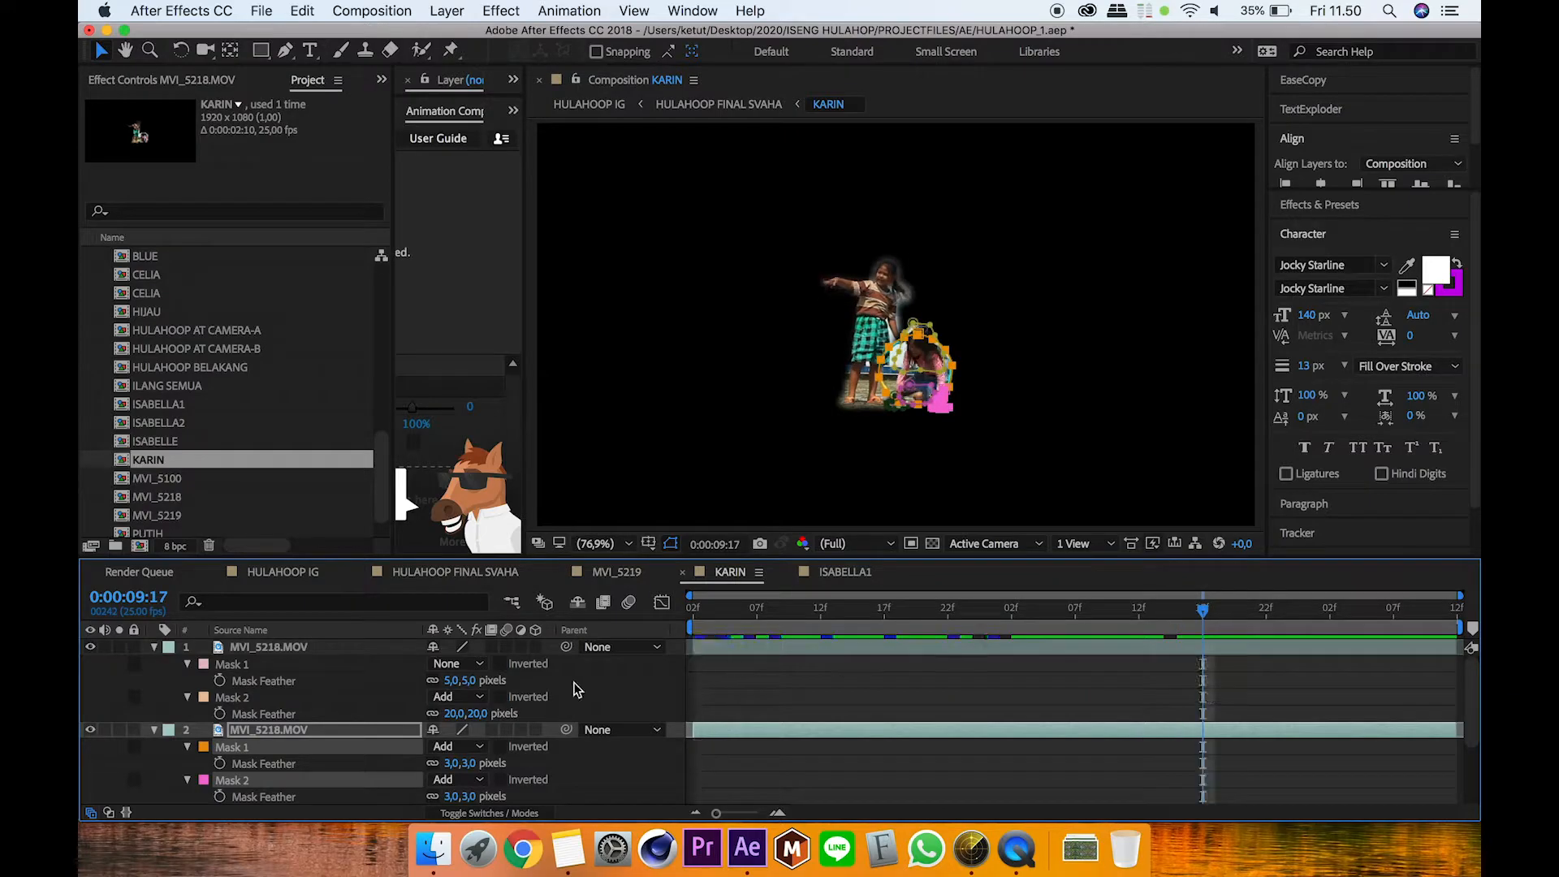
Step: Display the masks of MVI_5218.MOV layer 1, review the cut-out up to 0:00:10:06, and clear the selection
{"action": "left_click", "coordinate": [268, 697]}
{"action": "left_click", "coordinate": [266, 675], "text": "shift"}
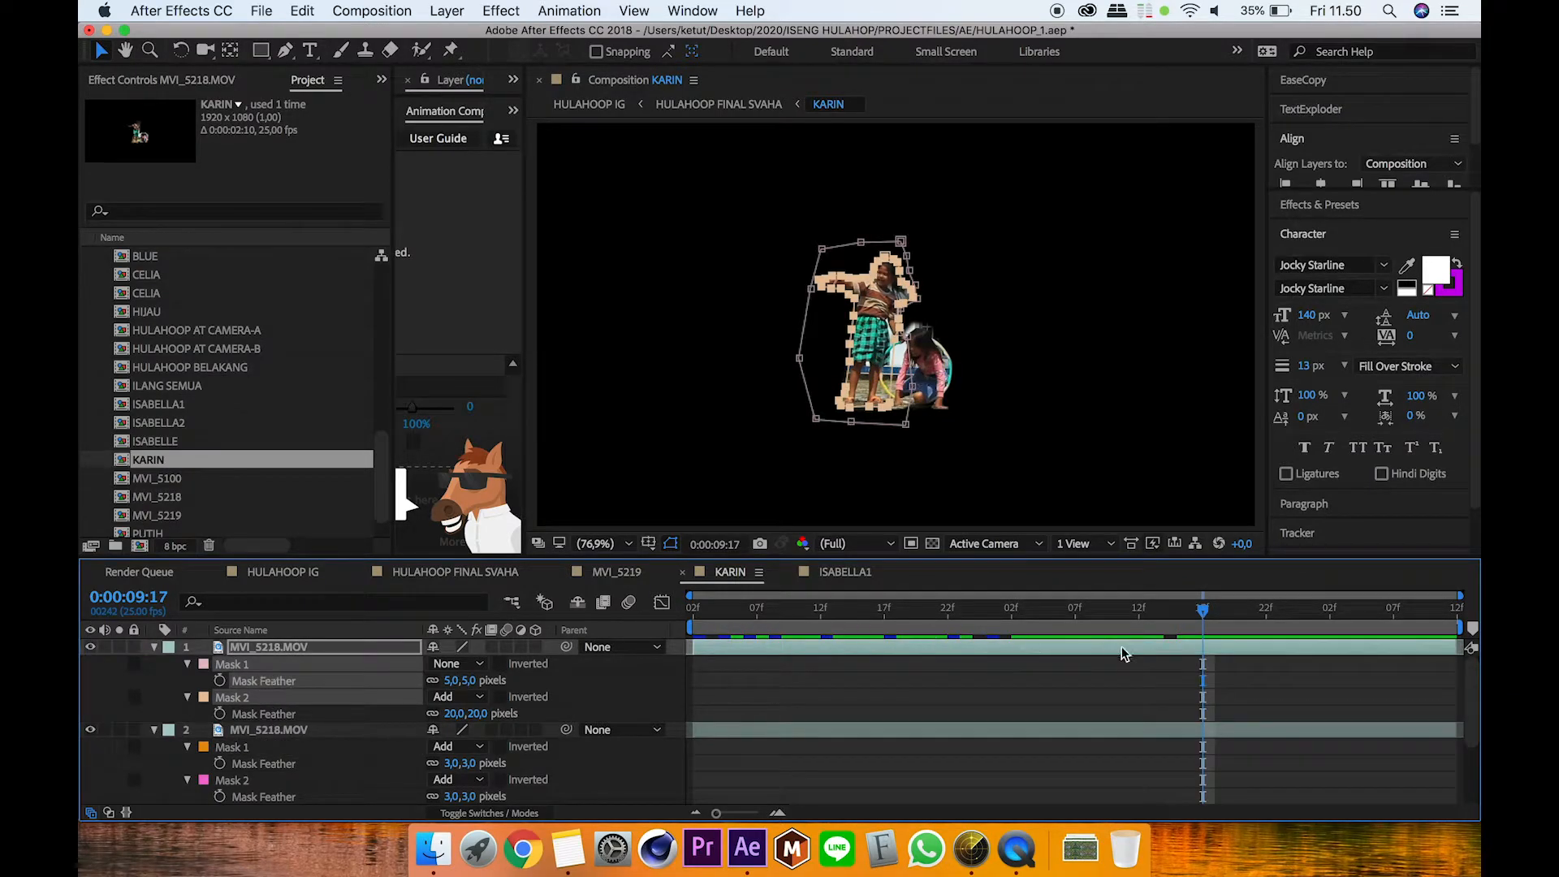
{"action": "left_click_drag", "start_coordinate": [1190, 623], "coordinate": [1381, 666]}
{"action": "left_click", "coordinate": [1226, 684]}
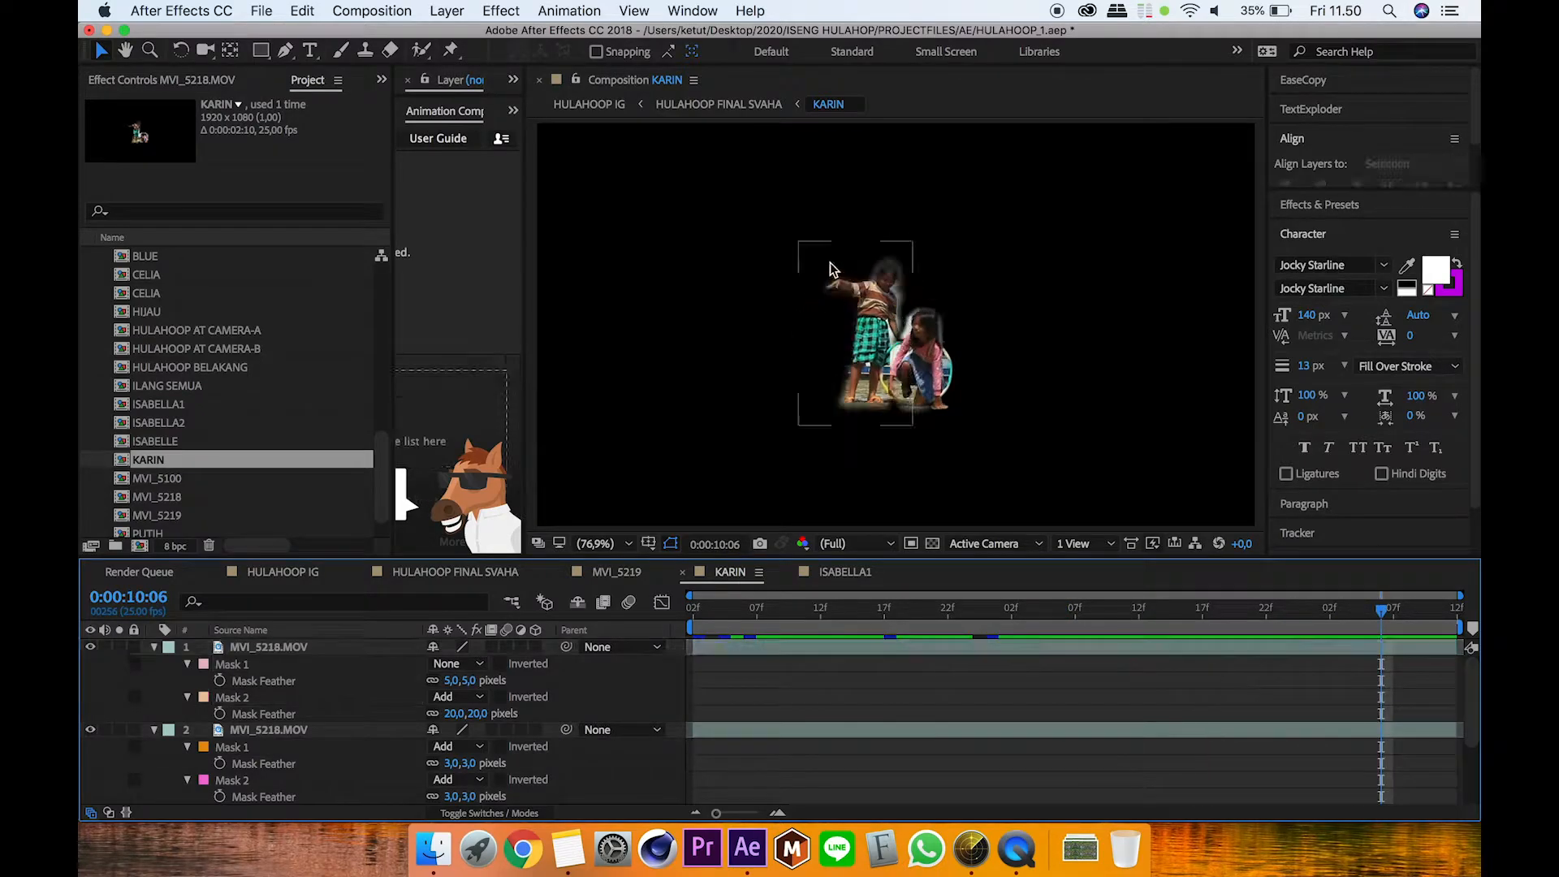
Step: Back in HULAHOOP FINAL SVAHA at 0:00:11:13, solo the MVI_5218.MOV layer 9 instead of KARIN
{"action": "left_click", "coordinate": [730, 114]}
{"action": "left_click_drag", "start_coordinate": [1033, 625], "coordinate": [1059, 625]}
{"action": "left_click", "coordinate": [268, 696]}
{"action": "left_click", "coordinate": [120, 713]}
{"action": "left_click", "coordinate": [119, 696]}
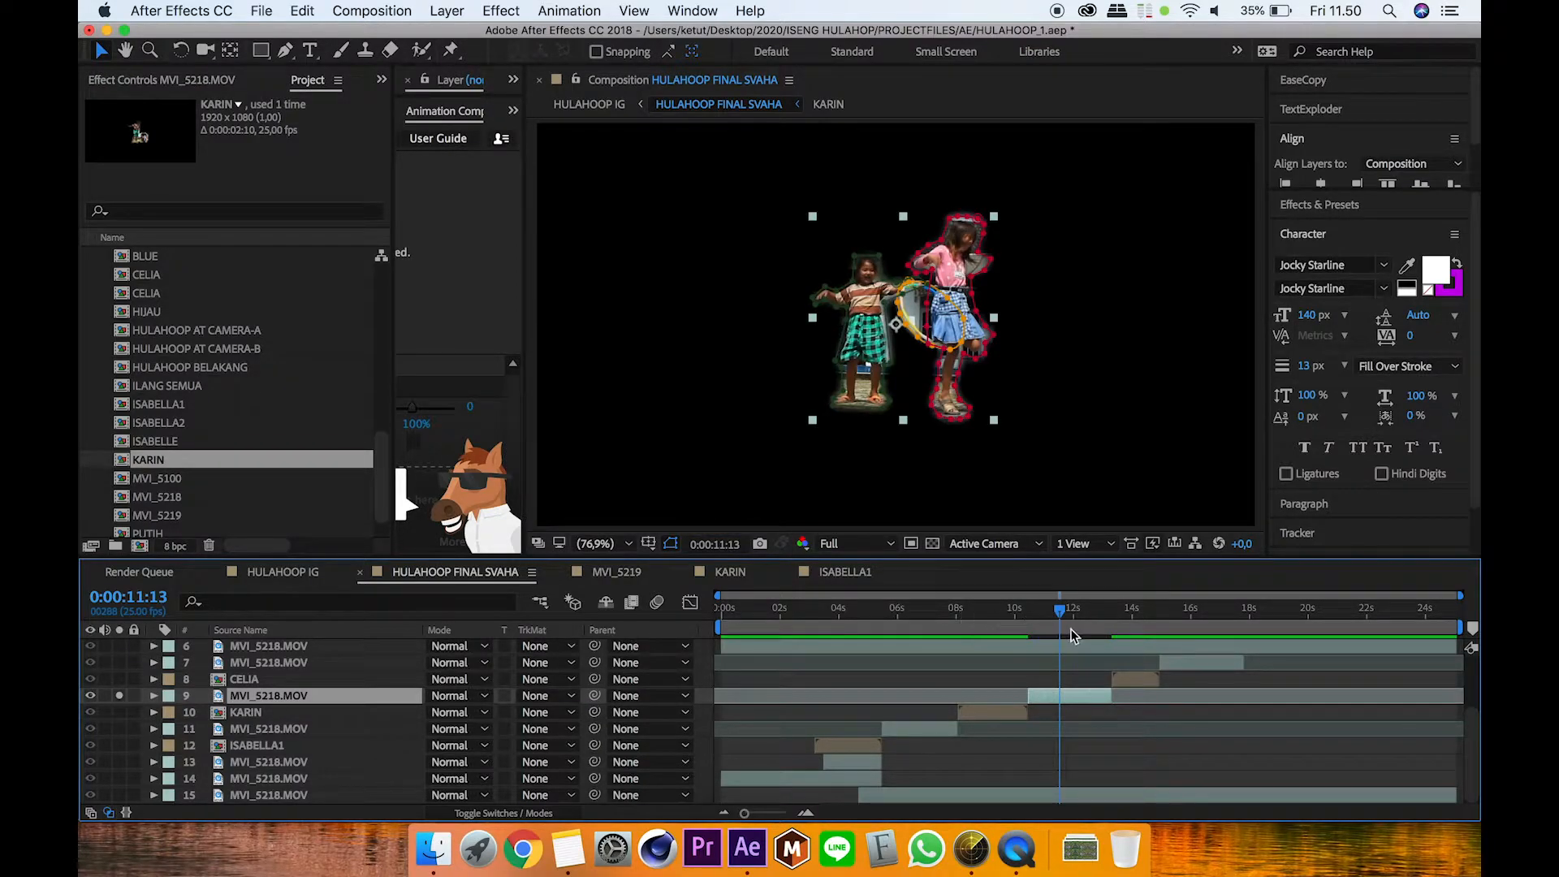
Step: With only the CELIA layer 8 soloed at 0:00:13:22, open its composition and view the whole frame at 0:00:13:08
{"action": "left_click_drag", "start_coordinate": [1061, 622], "coordinate": [1131, 624]}
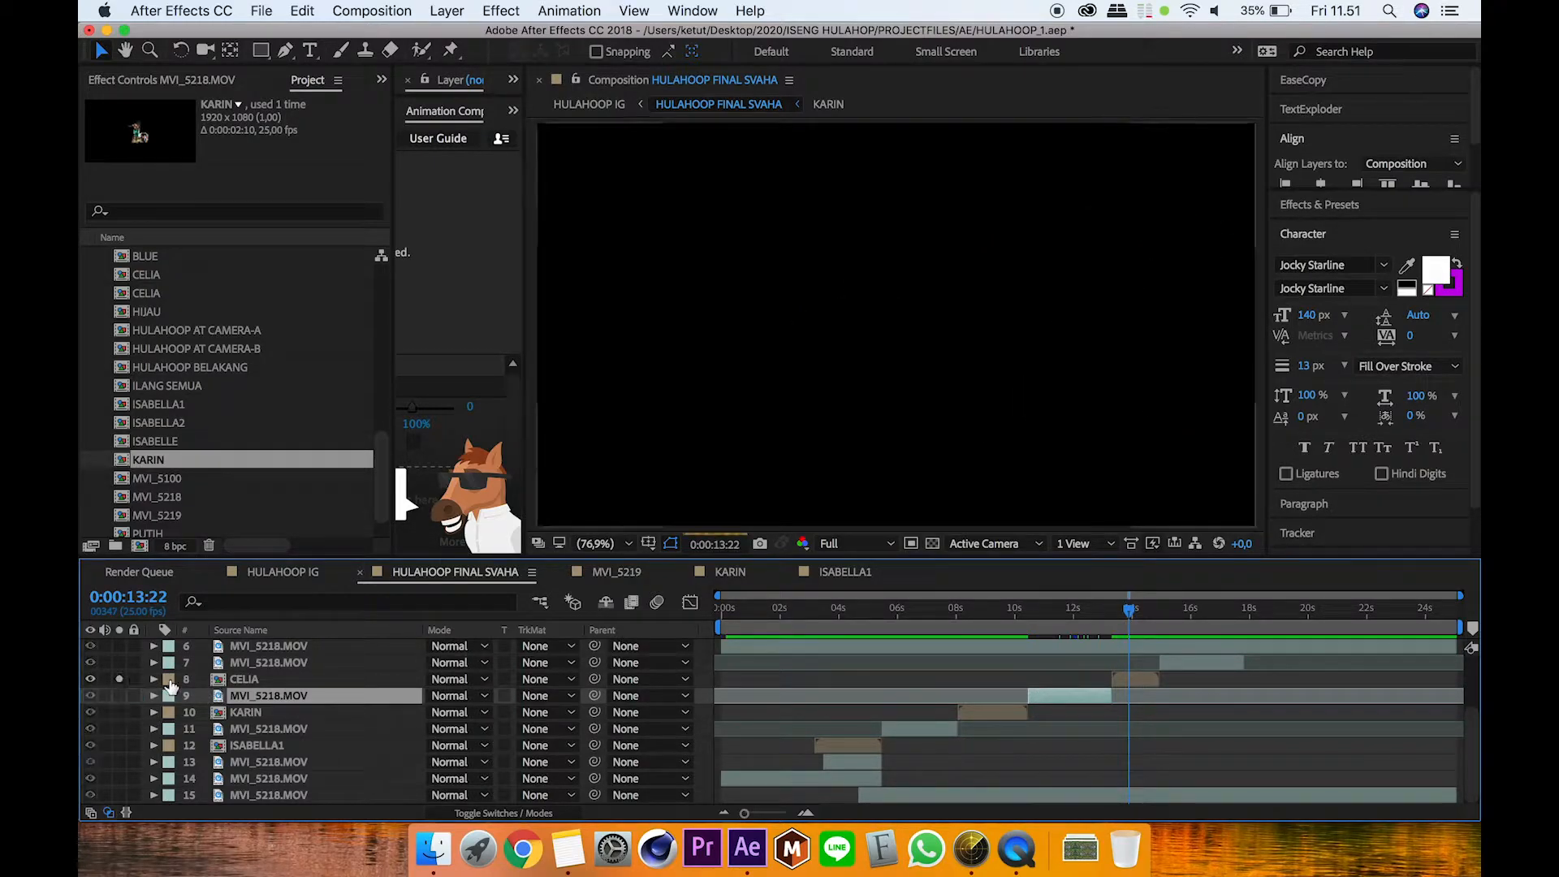
{"action": "left_click", "coordinate": [120, 696]}
{"action": "double_click", "coordinate": [248, 679]}
{"action": "left_click", "coordinate": [601, 544]}
{"action": "left_click", "coordinate": [599, 512]}
{"action": "left_click_drag", "start_coordinate": [967, 619], "coordinate": [671, 662]}
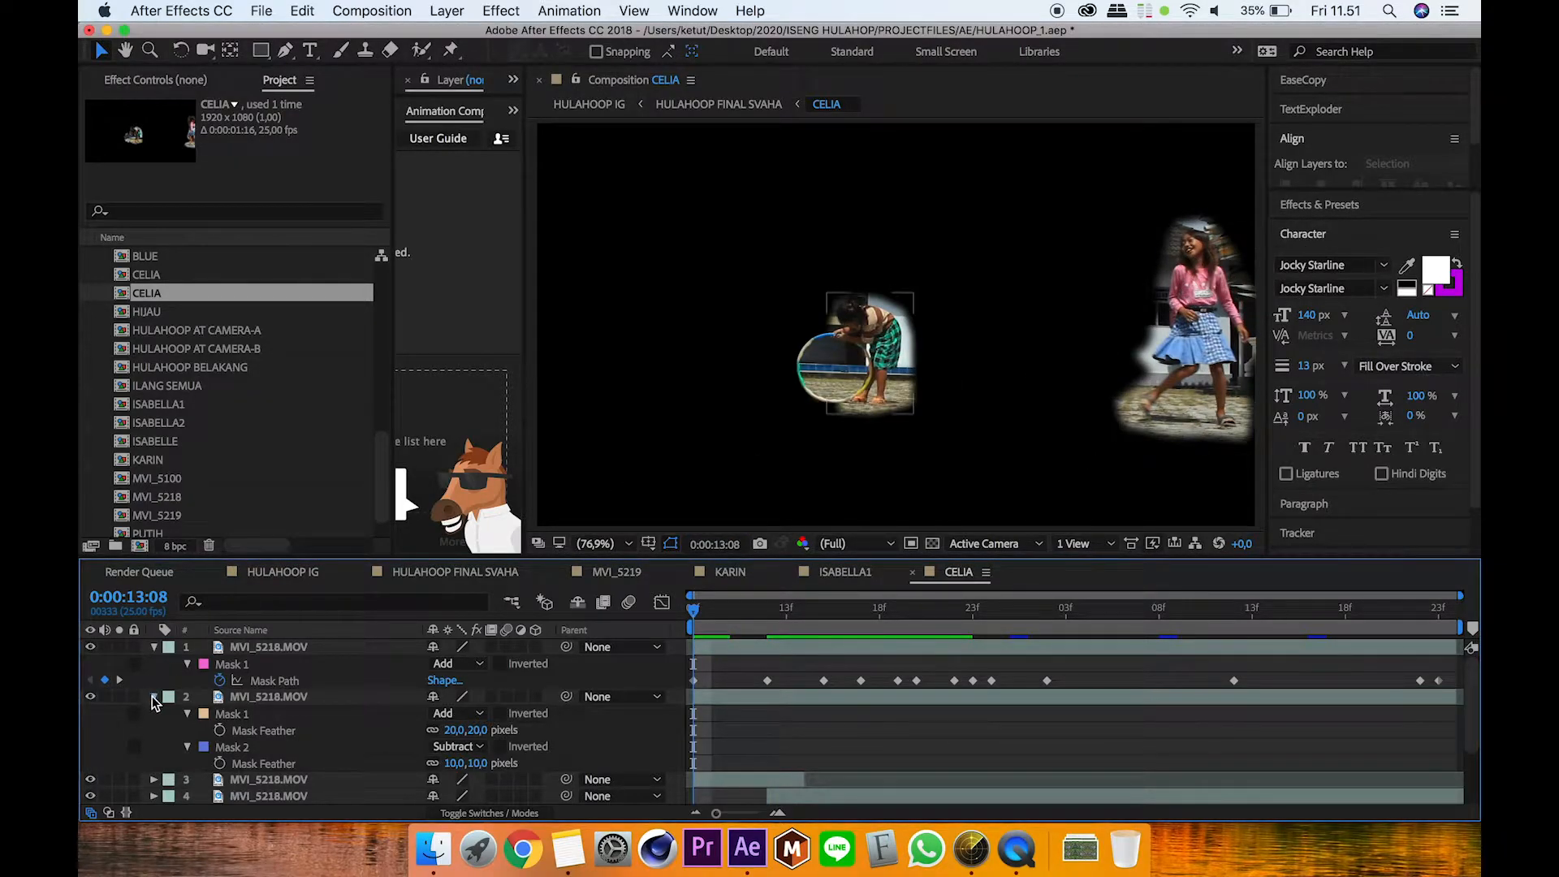
Step: Collapse the expanded mask properties of the MVI_5218.MOV layers in the CELIA composition
{"action": "left_click", "coordinate": [154, 697]}
{"action": "left_click", "coordinate": [155, 647]}
{"action": "left_click", "coordinate": [155, 713]}
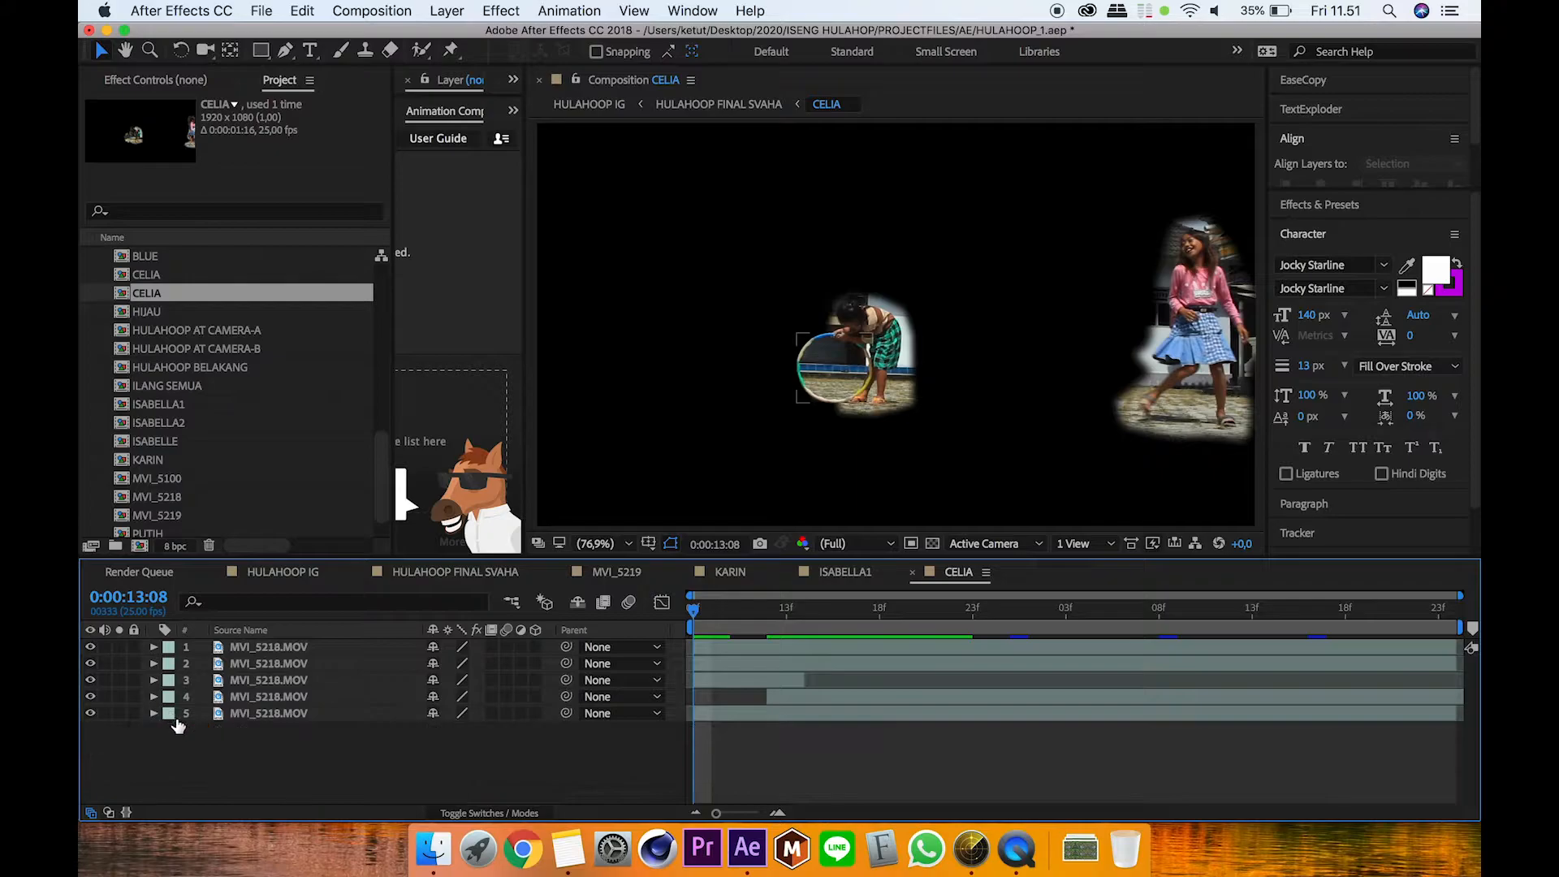
Step: Solo the MVI_5218.MOV layer 5 in CELIA and review its hoop cut-out, returning to 0:00:13:08
{"action": "left_click", "coordinate": [244, 713]}
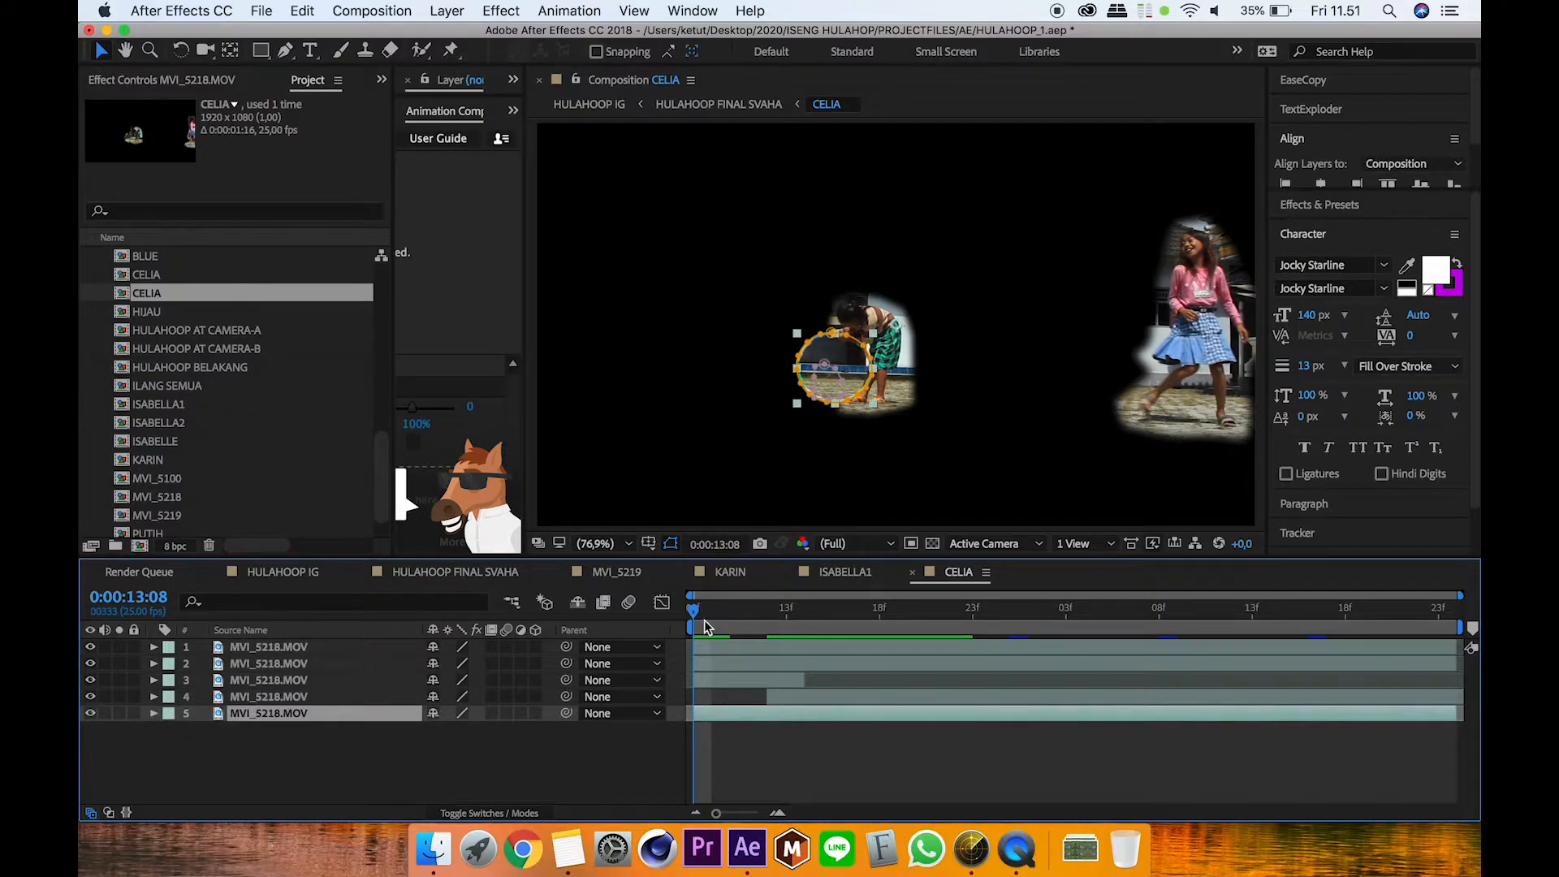
{"action": "left_click", "coordinate": [119, 713]}
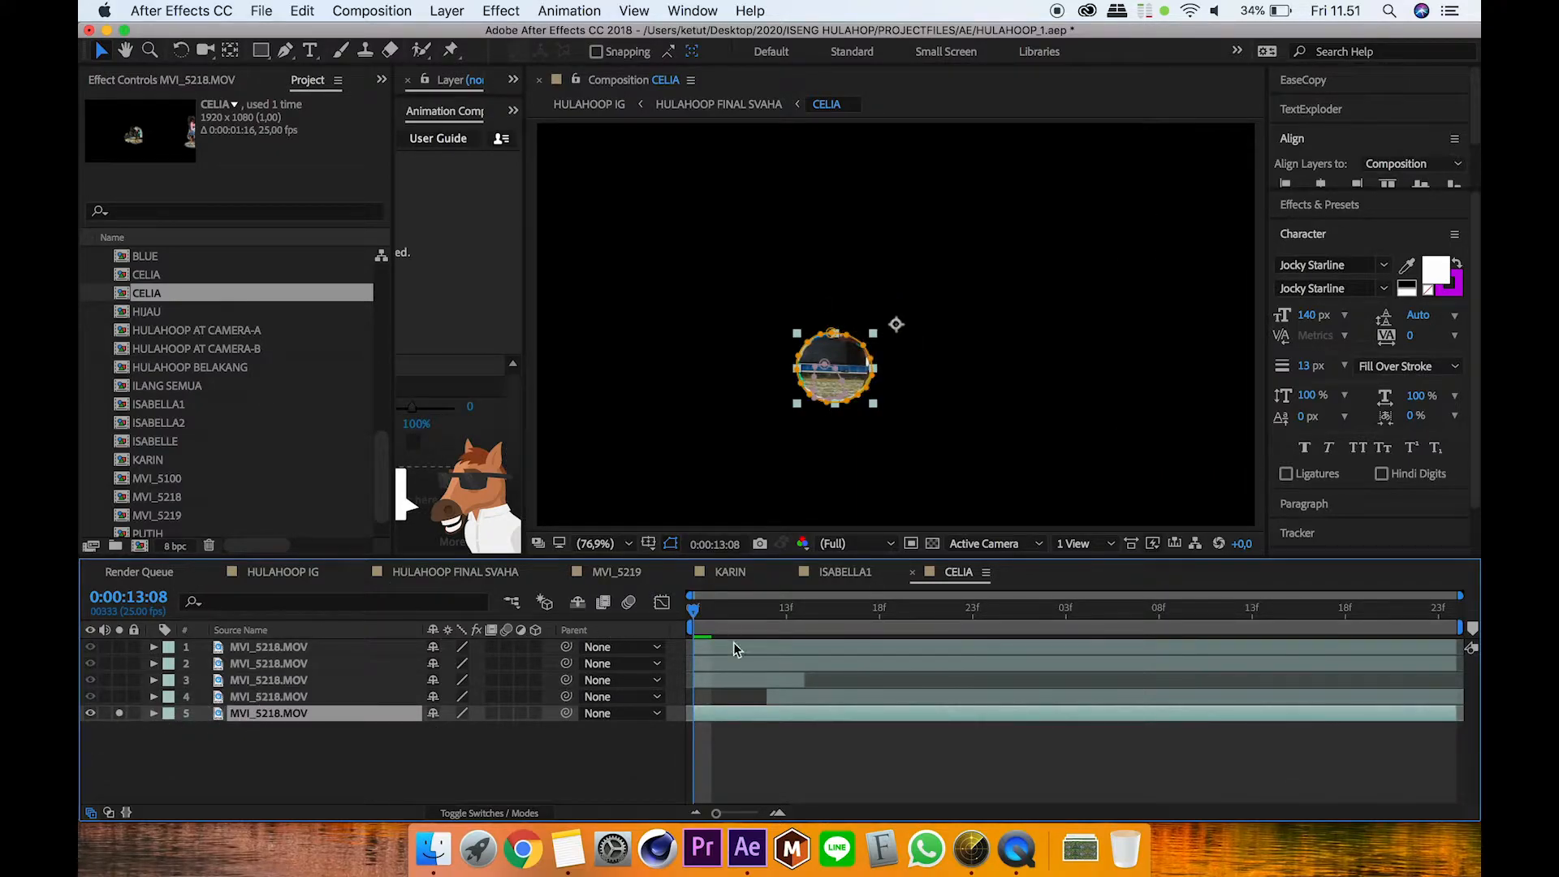
{"action": "left_click", "coordinate": [777, 733]}
{"action": "left_click_drag", "start_coordinate": [719, 617], "coordinate": [644, 636]}
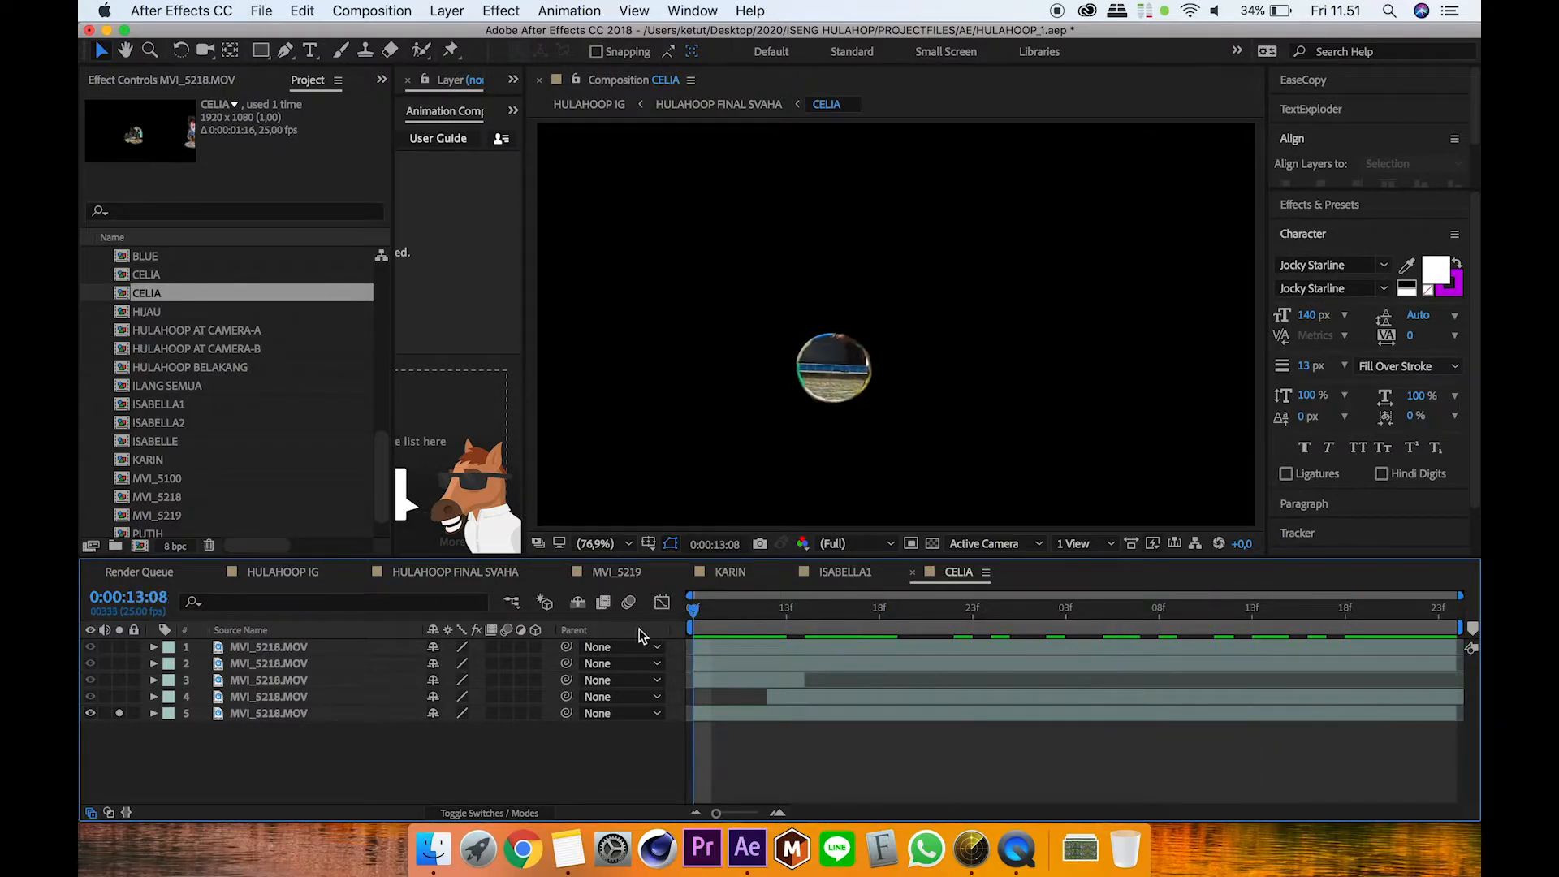
Step: Solo the MVI_5218.MOV layer 4 alongside layer 5 and examine the hoop patch at 0:00:13:23, enlarged to 400%
{"action": "left_click", "coordinate": [120, 697]}
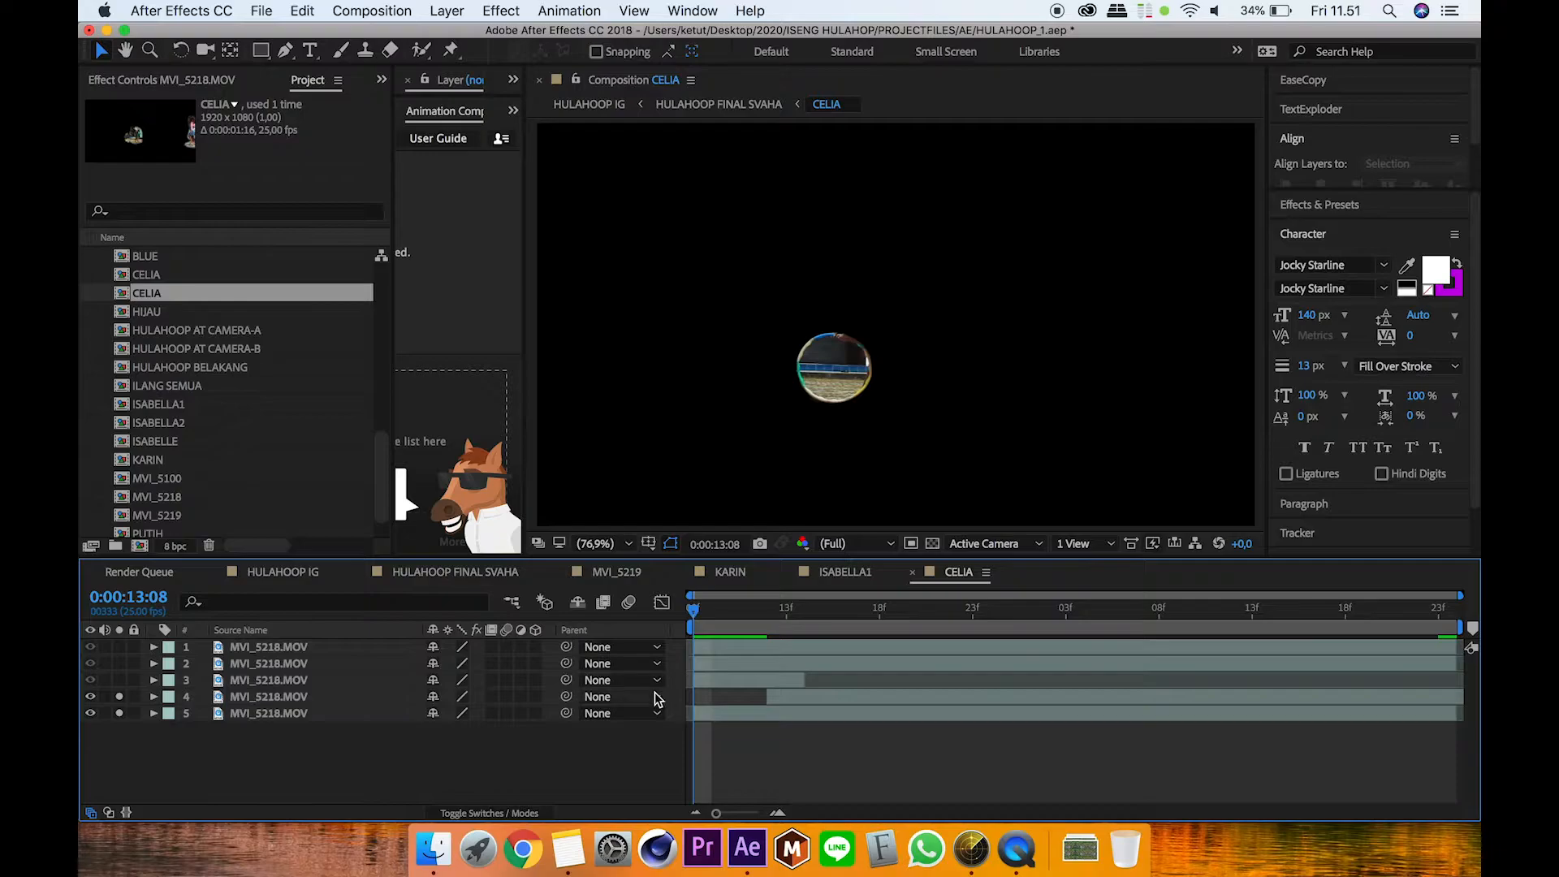
{"action": "left_click_drag", "start_coordinate": [721, 609], "coordinate": [973, 642]}
{"action": "left_click", "coordinate": [311, 697]}
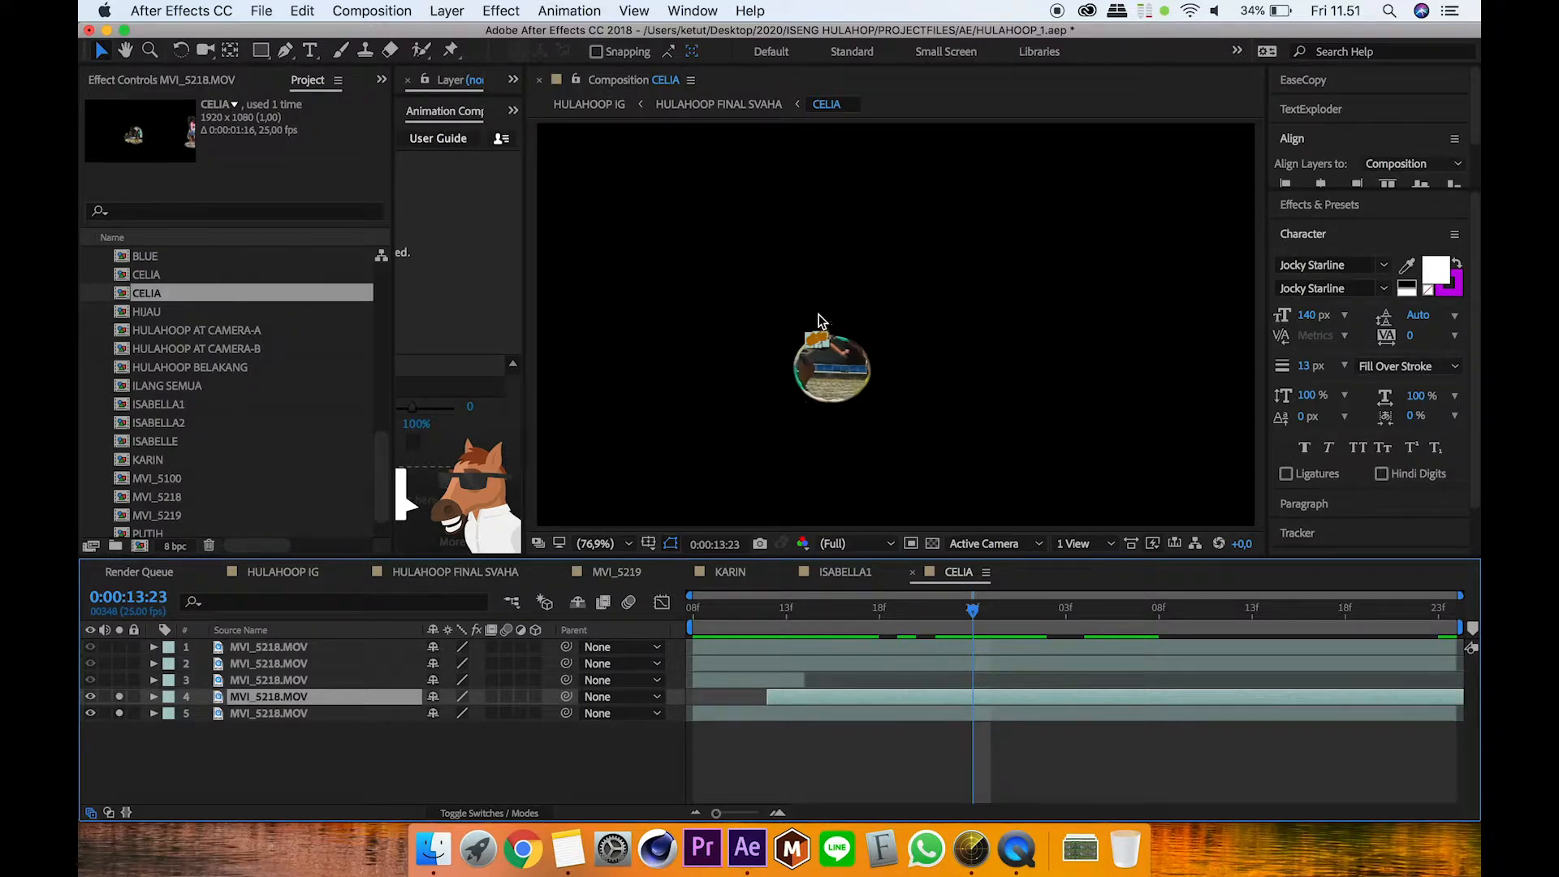
{"action": "scroll", "coordinate": [818, 314], "scroll_direction": "up", "scroll_amount": 3}
{"action": "key", "text": "space"}
{"action": "left_click_drag", "start_coordinate": [650, 386], "coordinate": [997, 324]}
{"action": "left_click", "coordinate": [679, 758]}
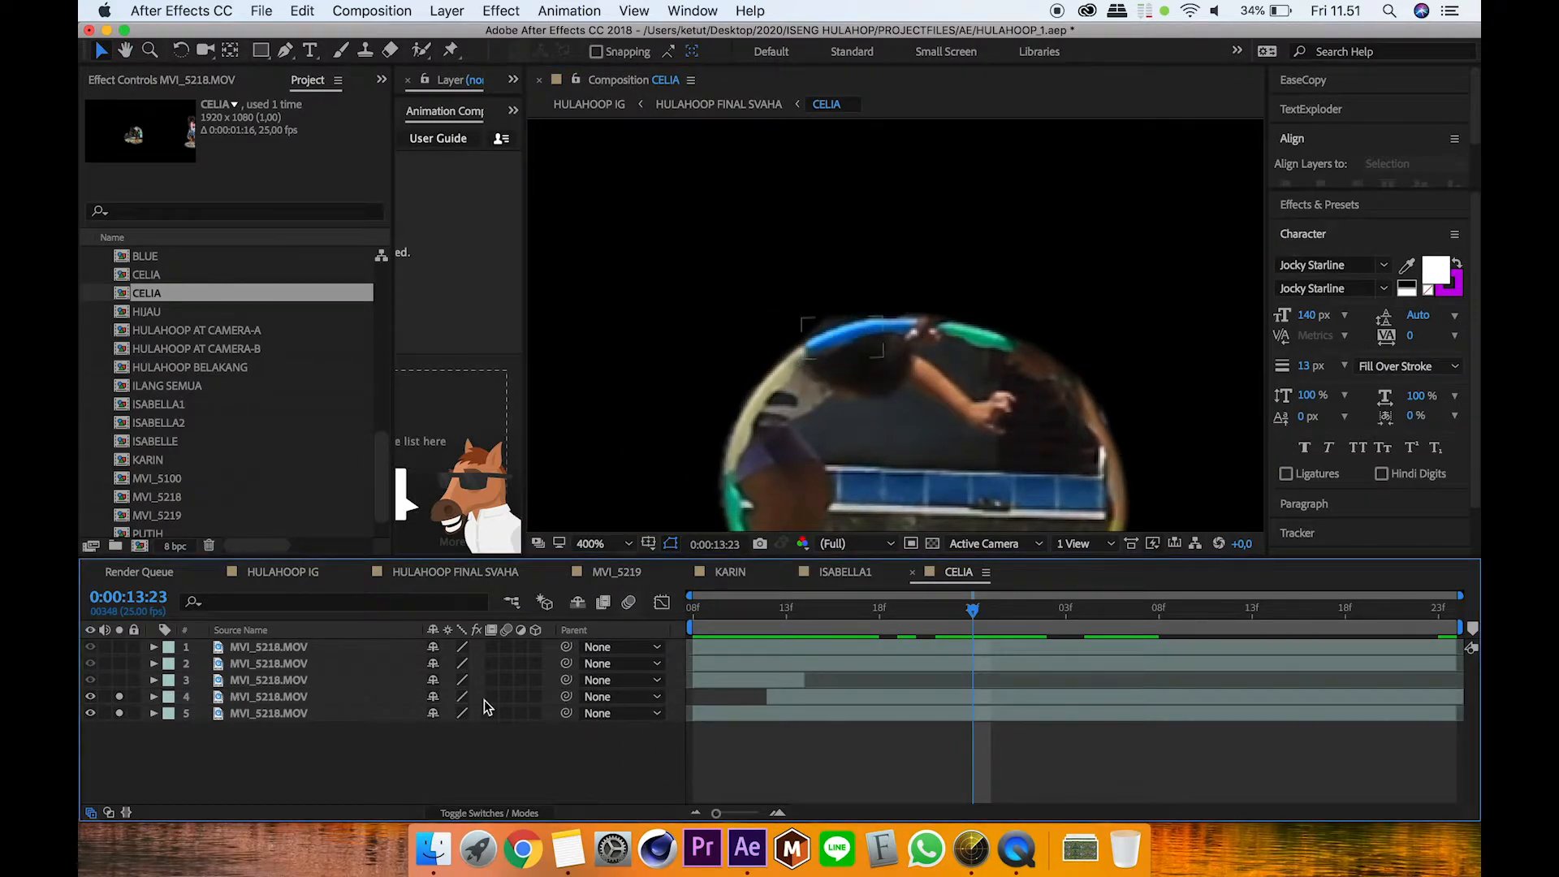
Step: Unsolo the MVI_5218.MOV layer 4 and inspect the hoop at 0:00:13:14 and 0:00:13:19, comparing it with and without that layer
{"action": "left_click", "coordinate": [119, 697]}
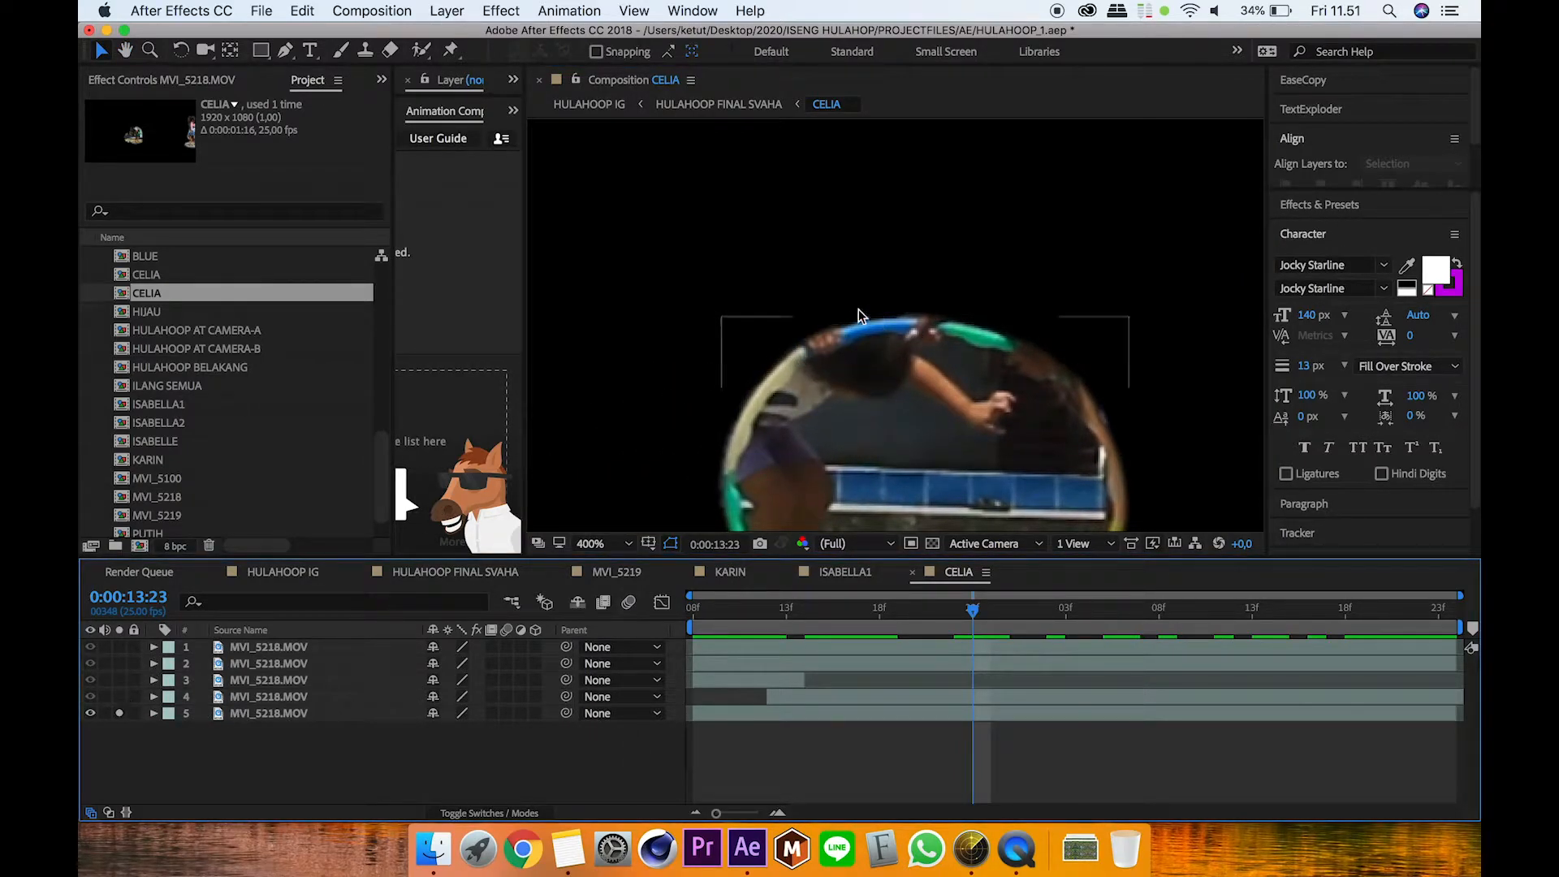
{"action": "left_click_drag", "start_coordinate": [968, 624], "coordinate": [806, 637]}
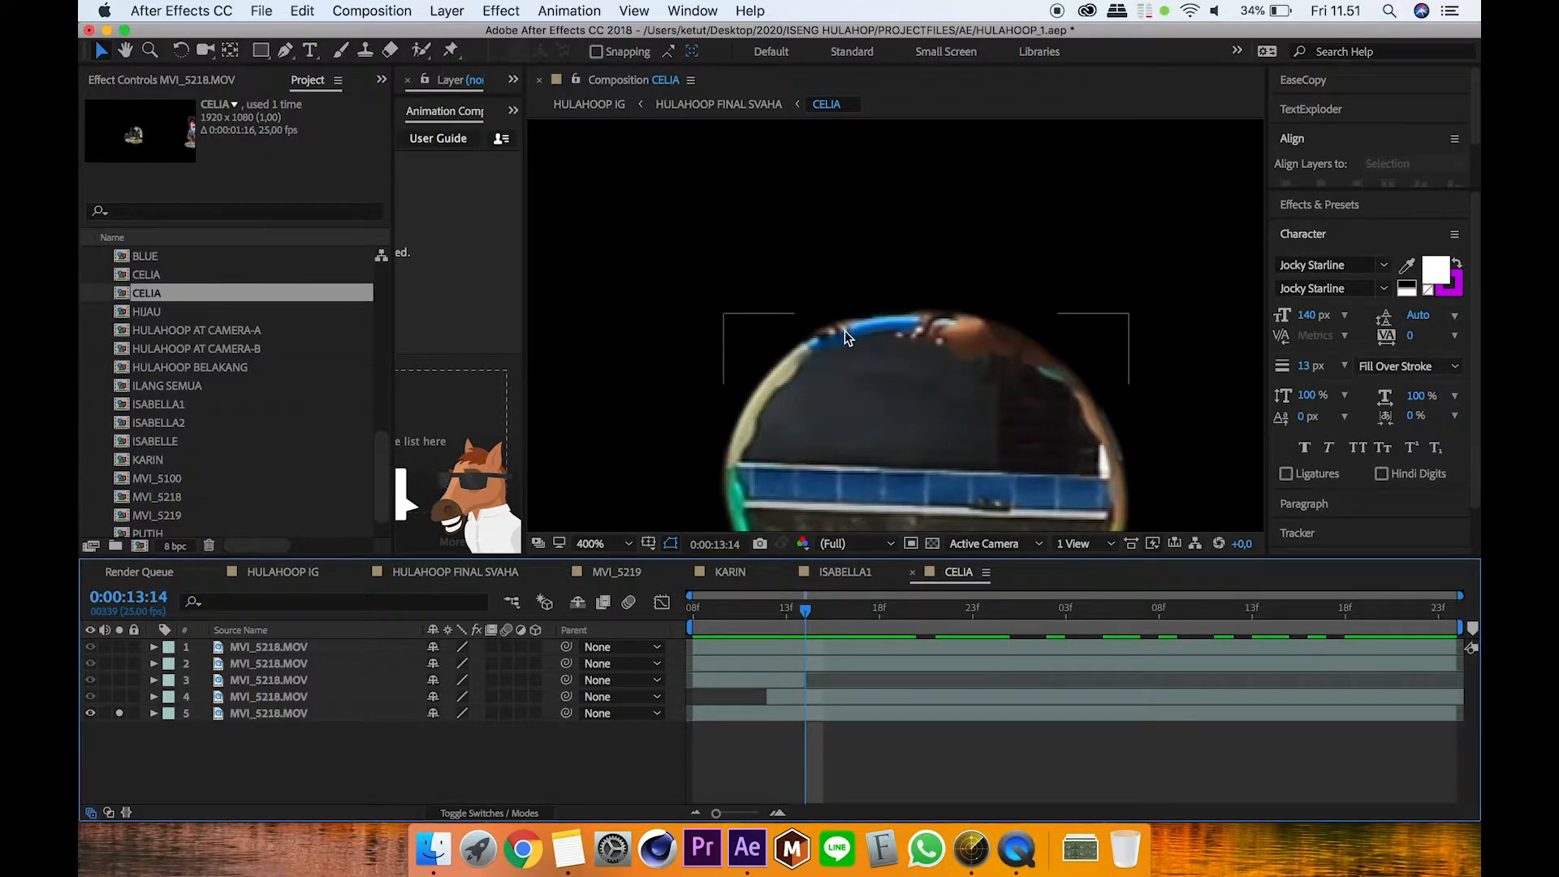
{"action": "left_click", "coordinate": [896, 616]}
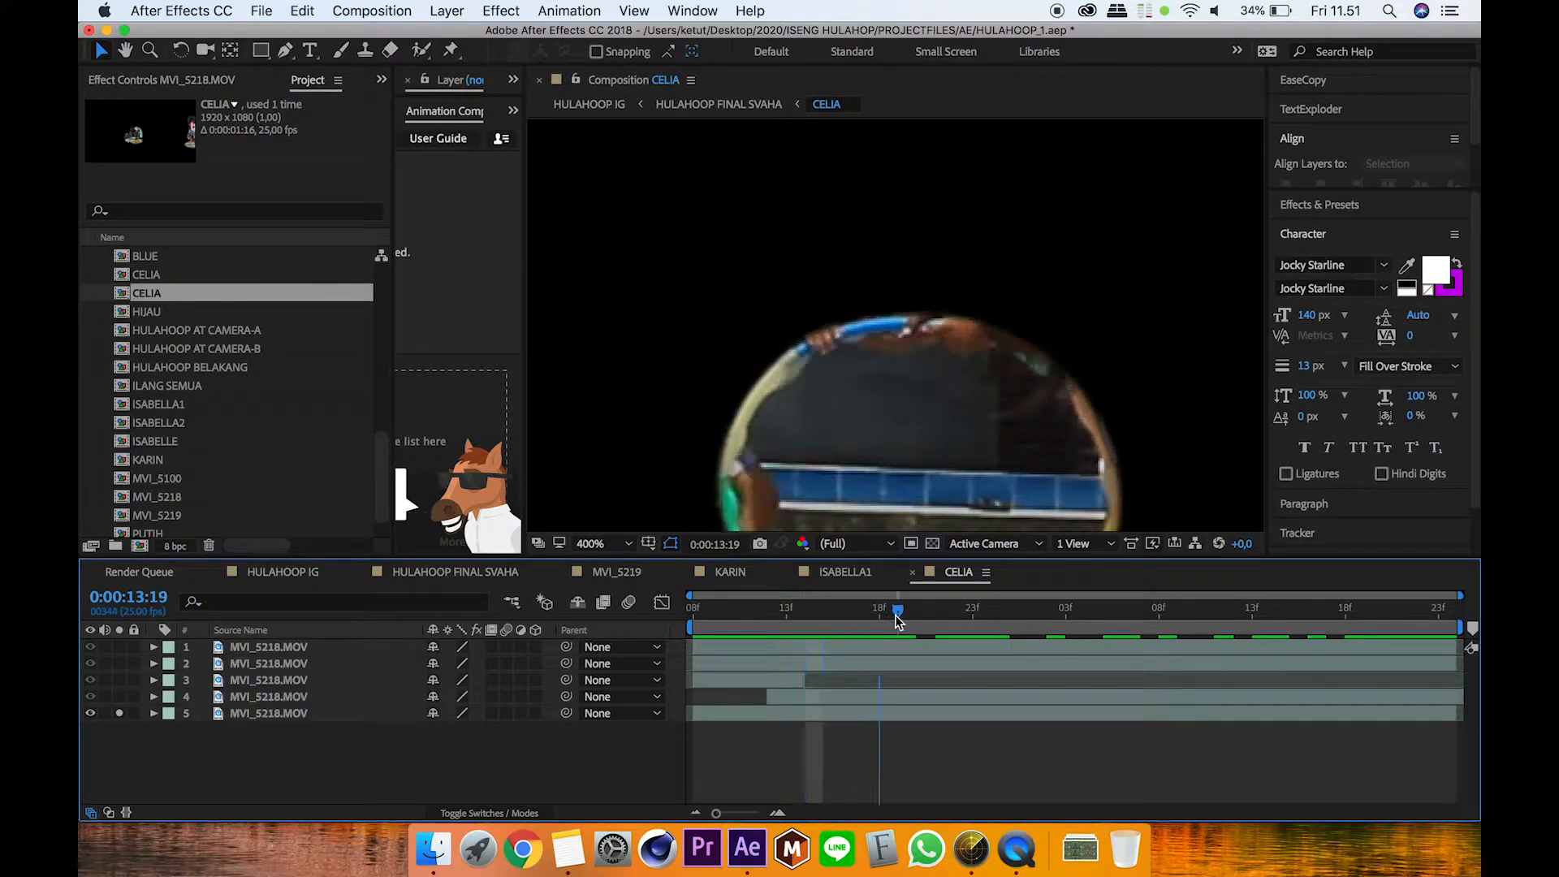
{"action": "left_click", "coordinate": [118, 697]}
{"action": "left_click", "coordinate": [119, 696]}
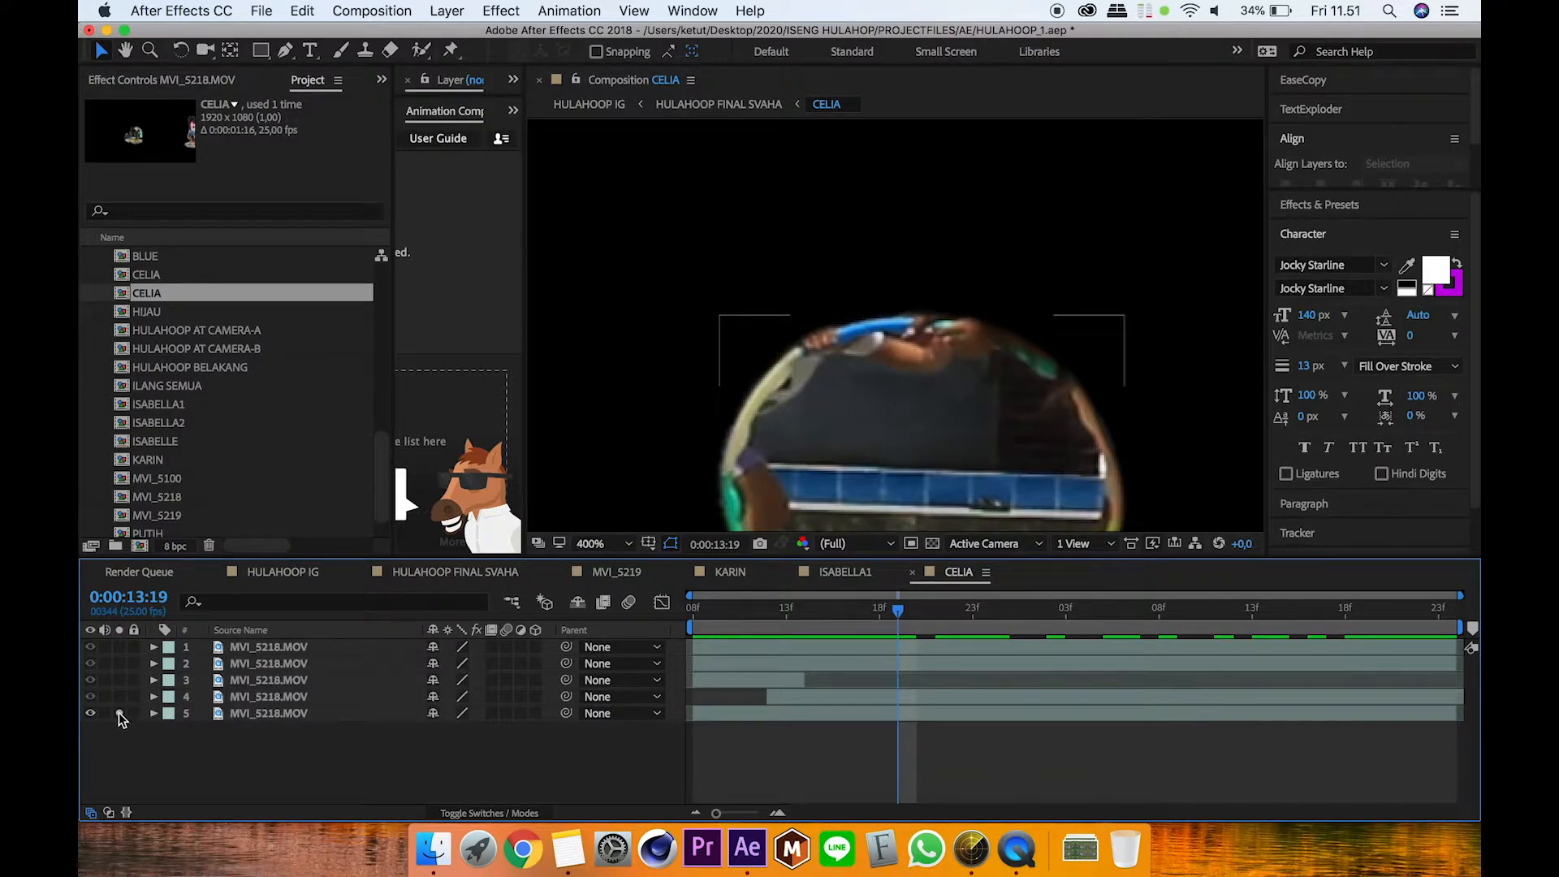
Step: Unsolo layer 5 and hide layer 4 in CELIA, and return to the HULAHOOP FINAL SVAHA composition
{"action": "left_click", "coordinate": [120, 713]}
{"action": "left_click", "coordinate": [90, 696]}
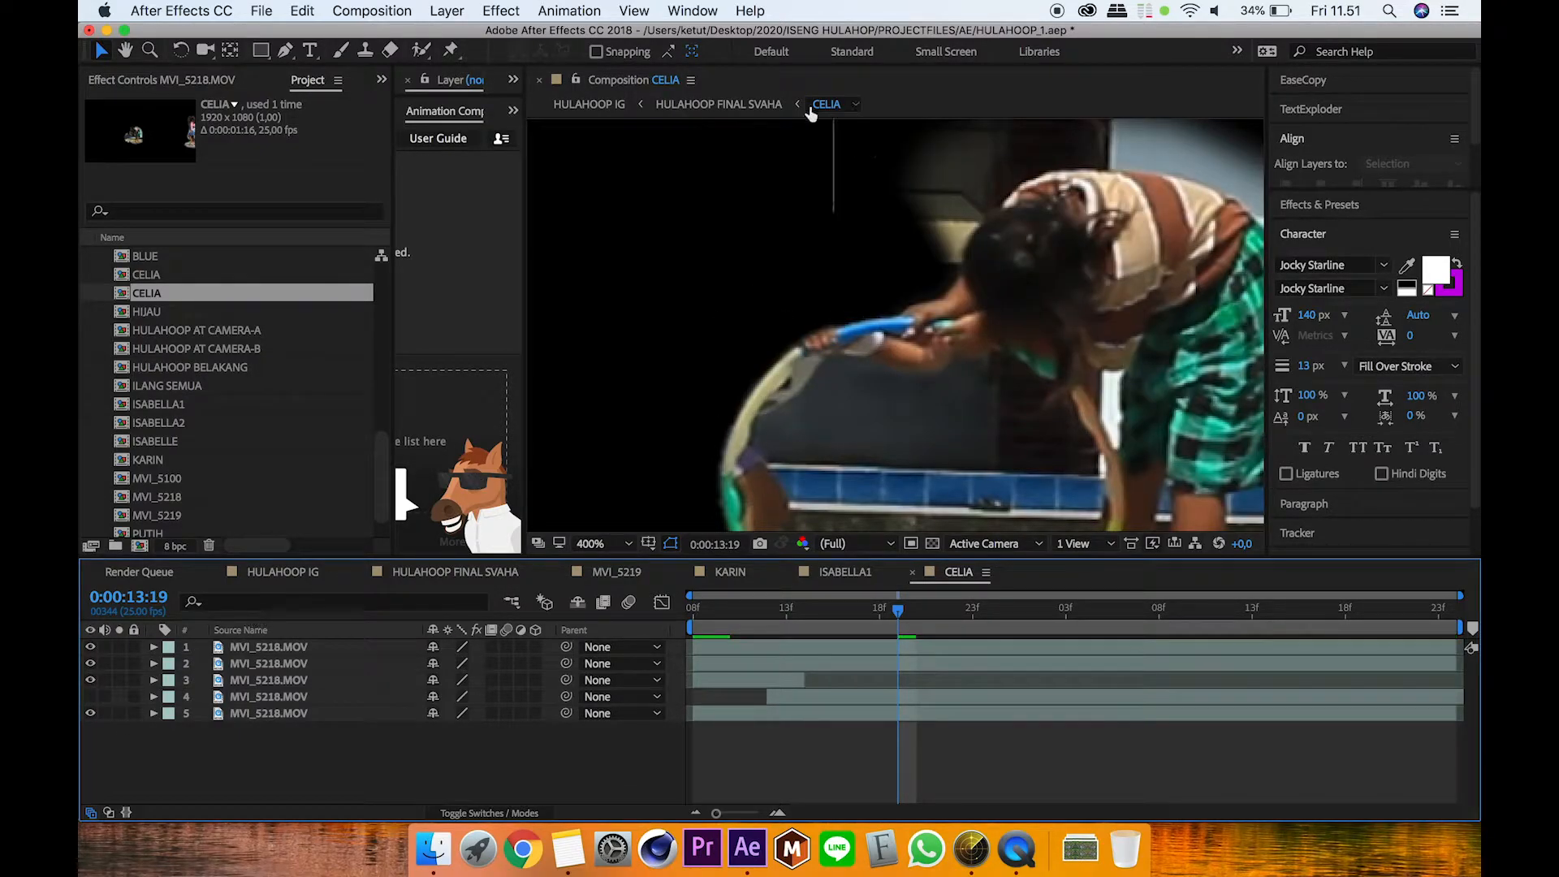
{"action": "left_click", "coordinate": [749, 105]}
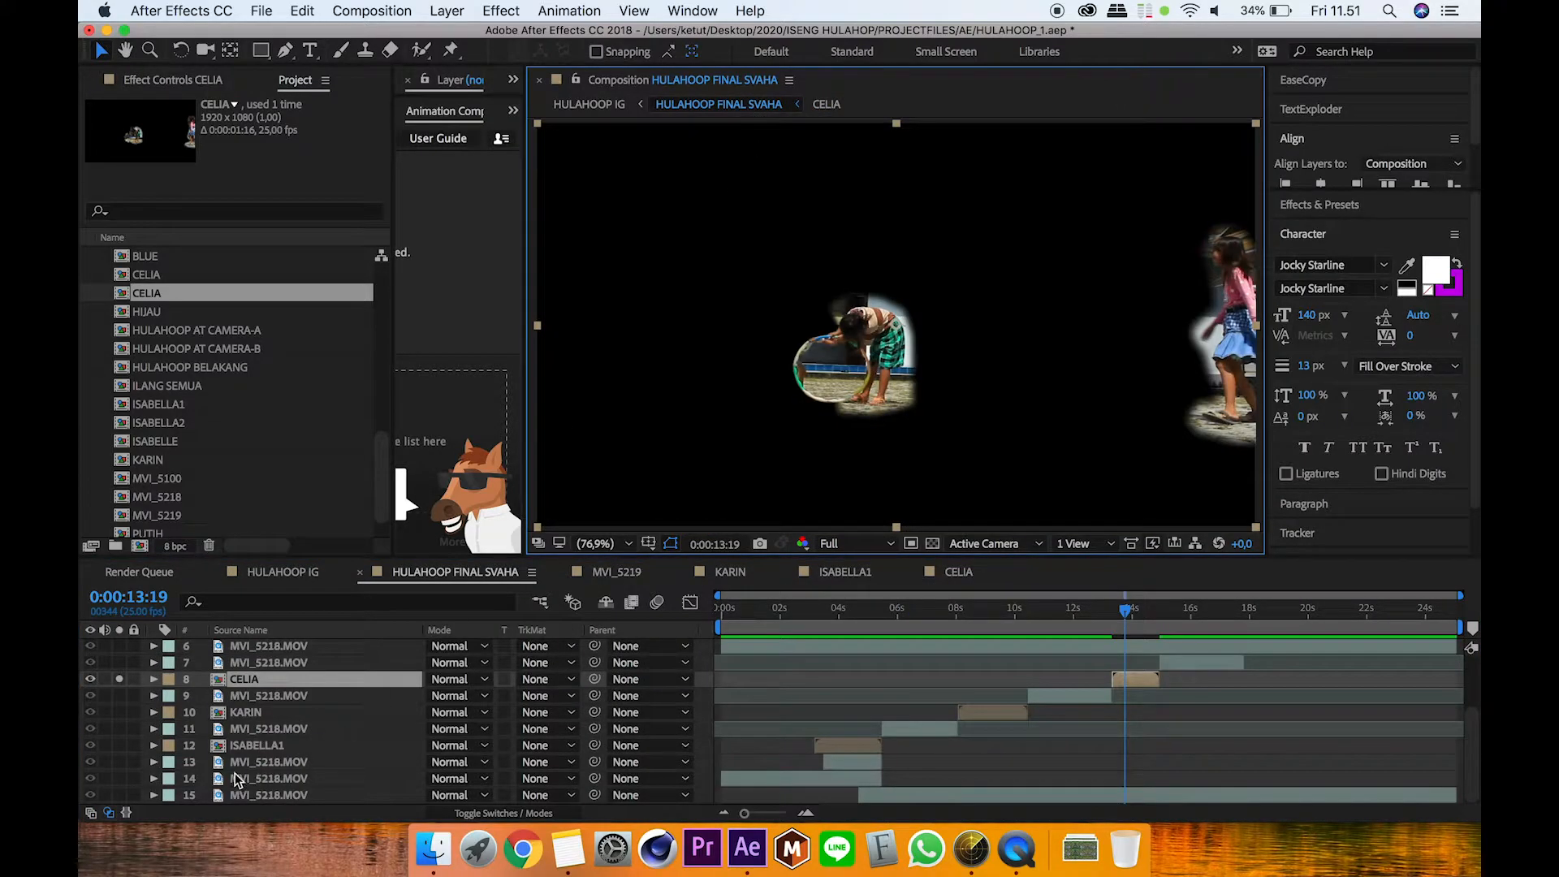
Step: Solo the MVI_5218.MOV layer 15 alongside CELIA and examine the hoop at 400% at 0:00:13:14 and 0:00:13:18
{"action": "left_click", "coordinate": [163, 711]}
{"action": "left_click", "coordinate": [105, 795]}
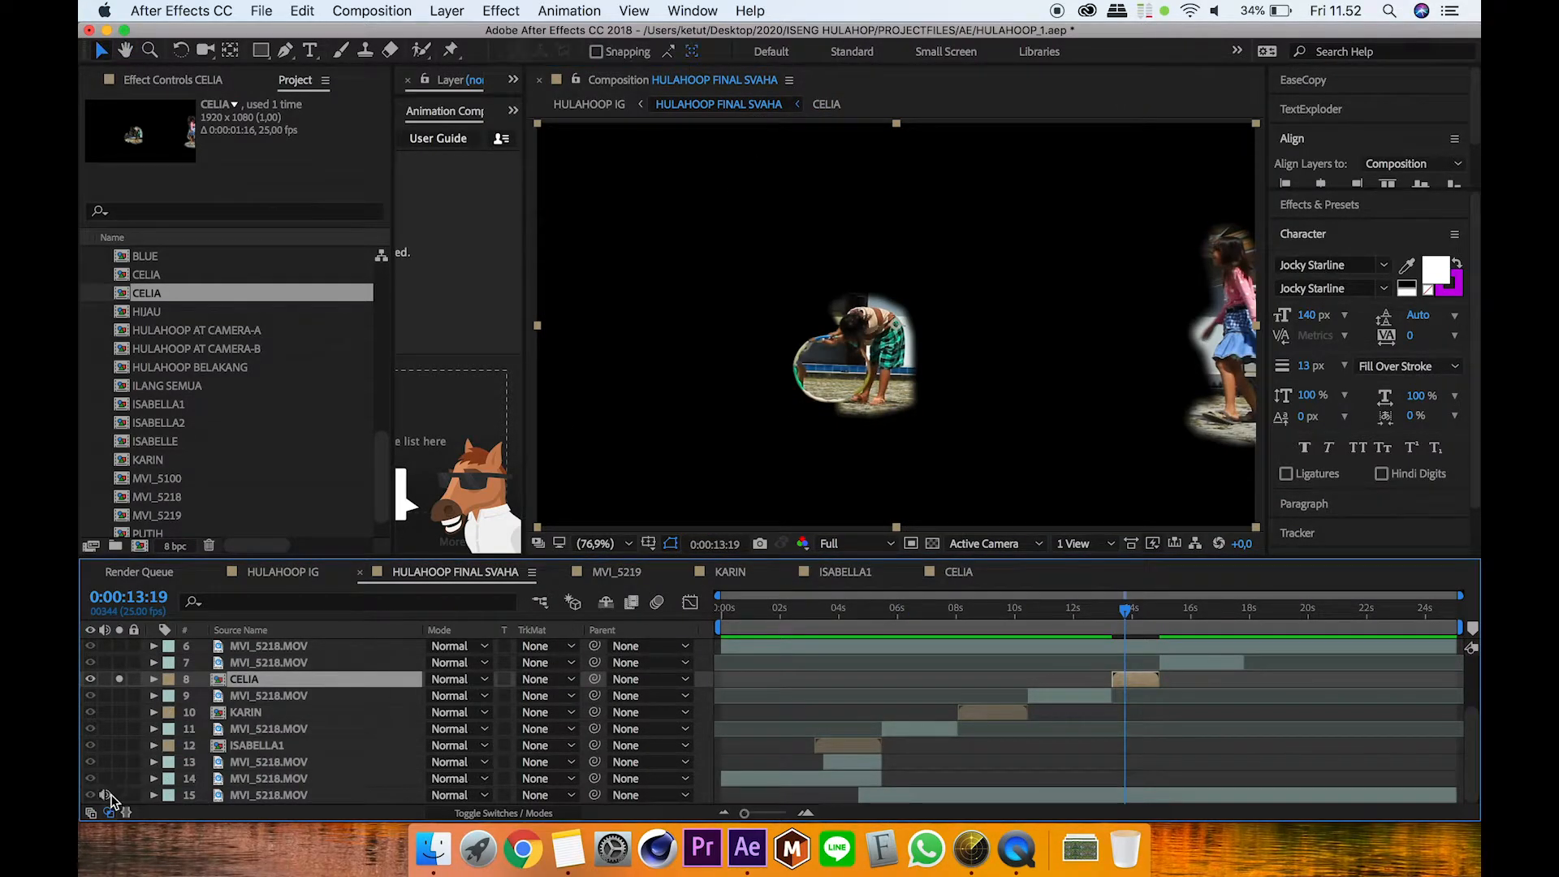
{"action": "left_click", "coordinate": [119, 795]}
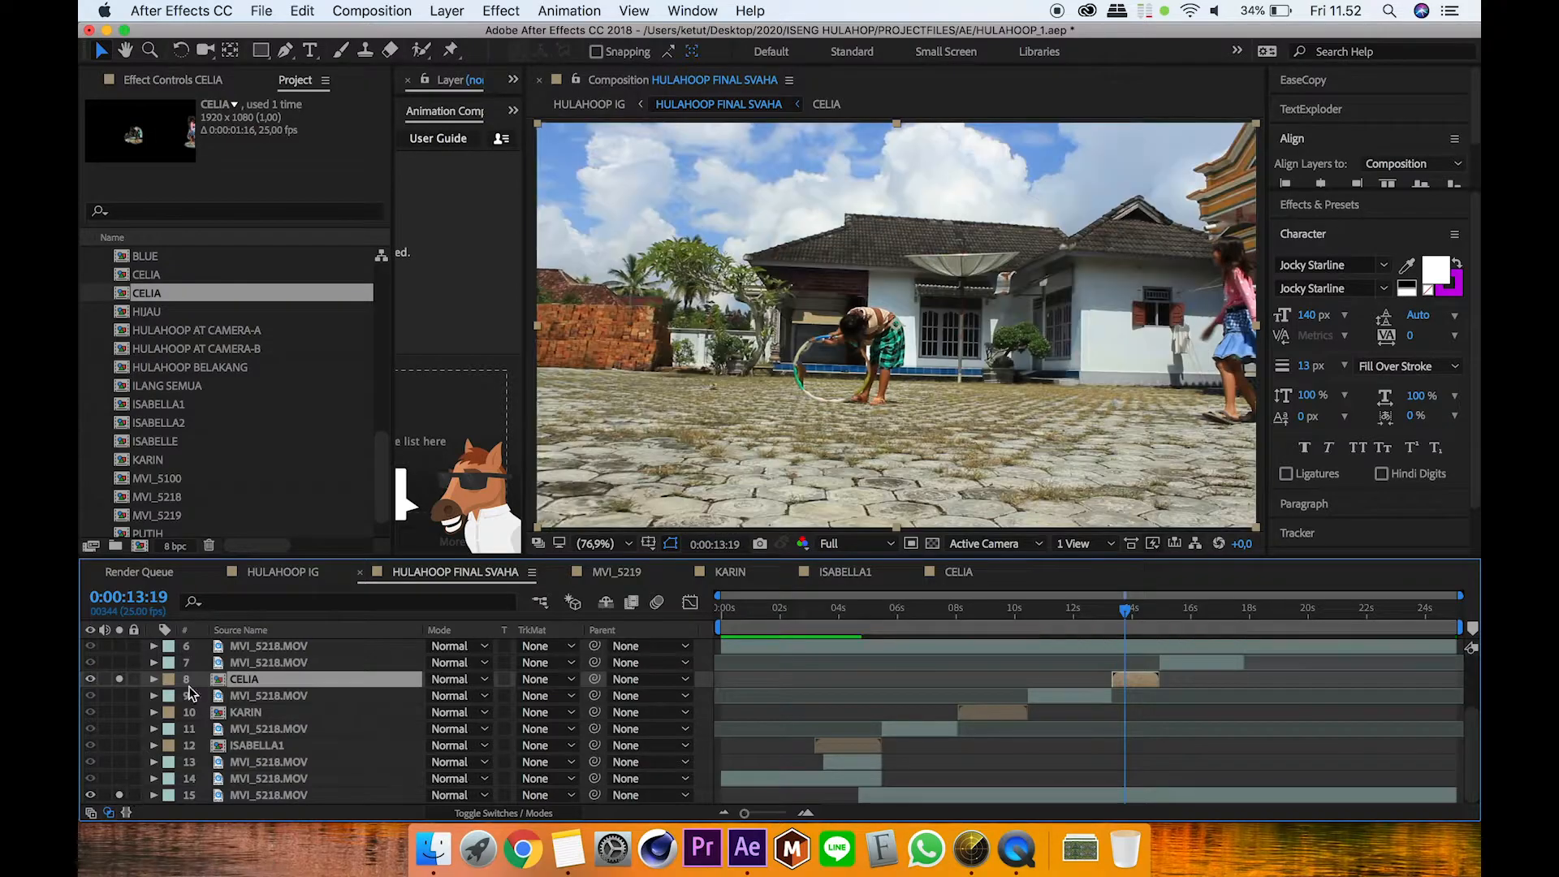
{"action": "scroll", "coordinate": [718, 401], "scroll_direction": "up", "scroll_amount": 3}
{"action": "key", "text": "h"}
{"action": "left_click_drag", "start_coordinate": [543, 388], "coordinate": [888, 324]}
{"action": "key", "text": "v"}
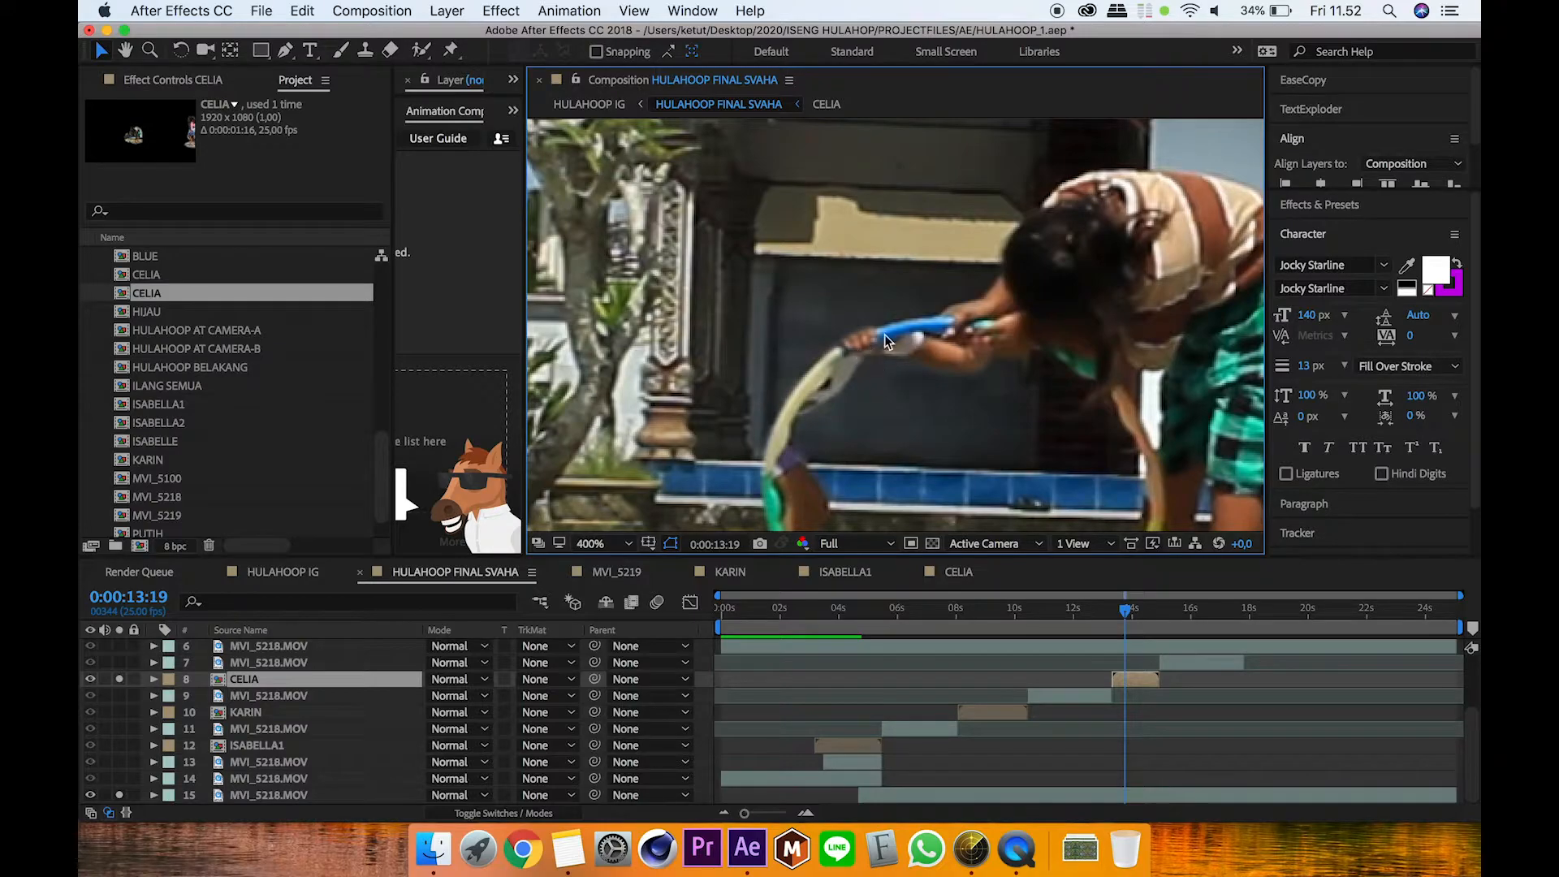
{"action": "left_click", "coordinate": [1122, 609]}
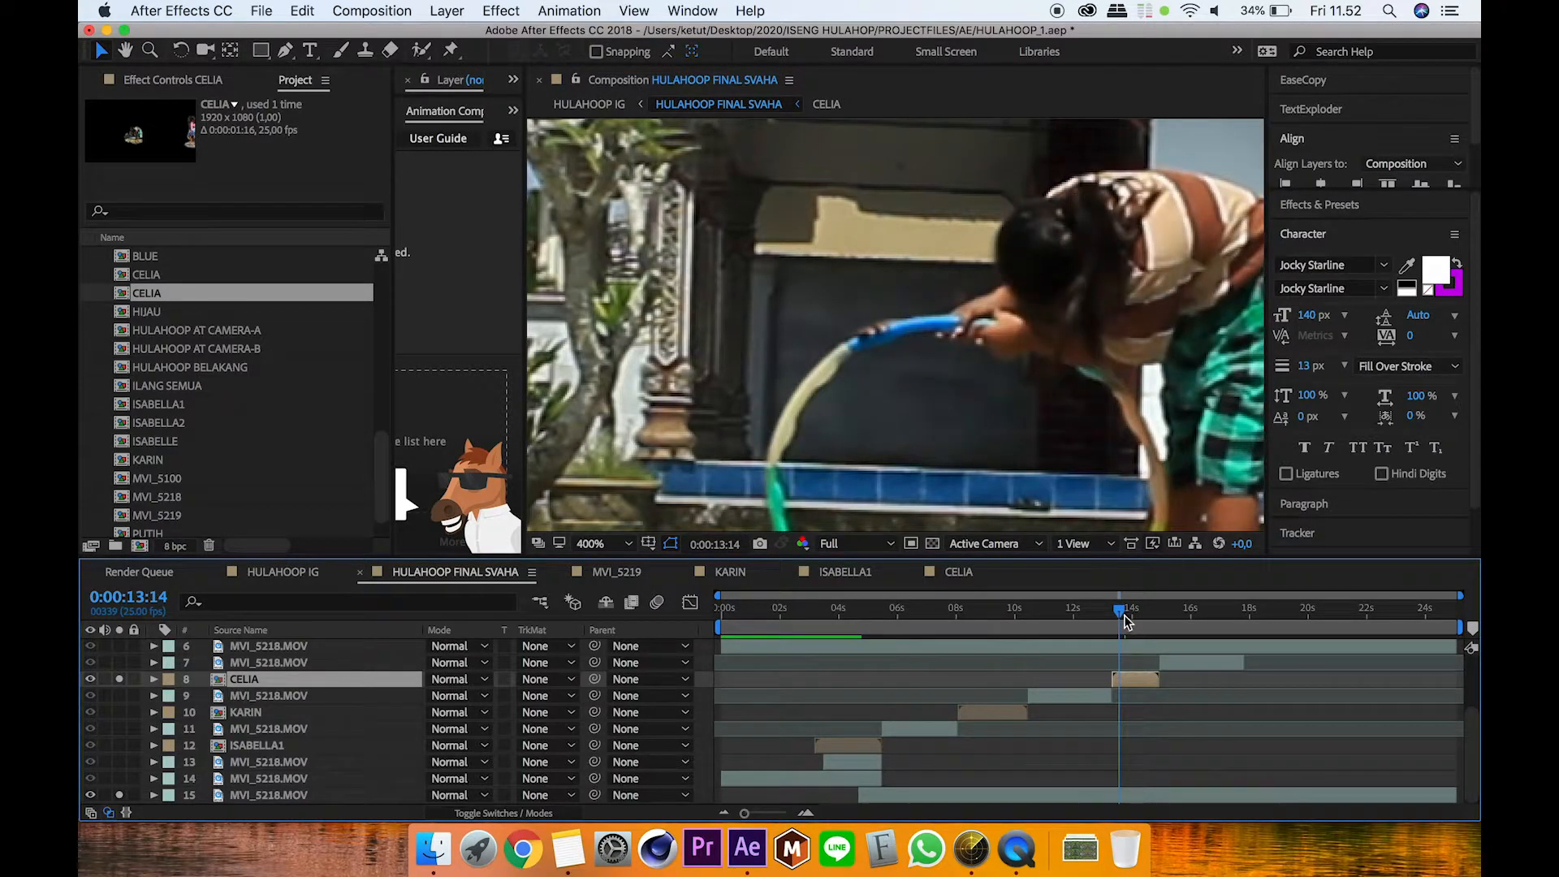
{"action": "left_click", "coordinate": [1125, 611]}
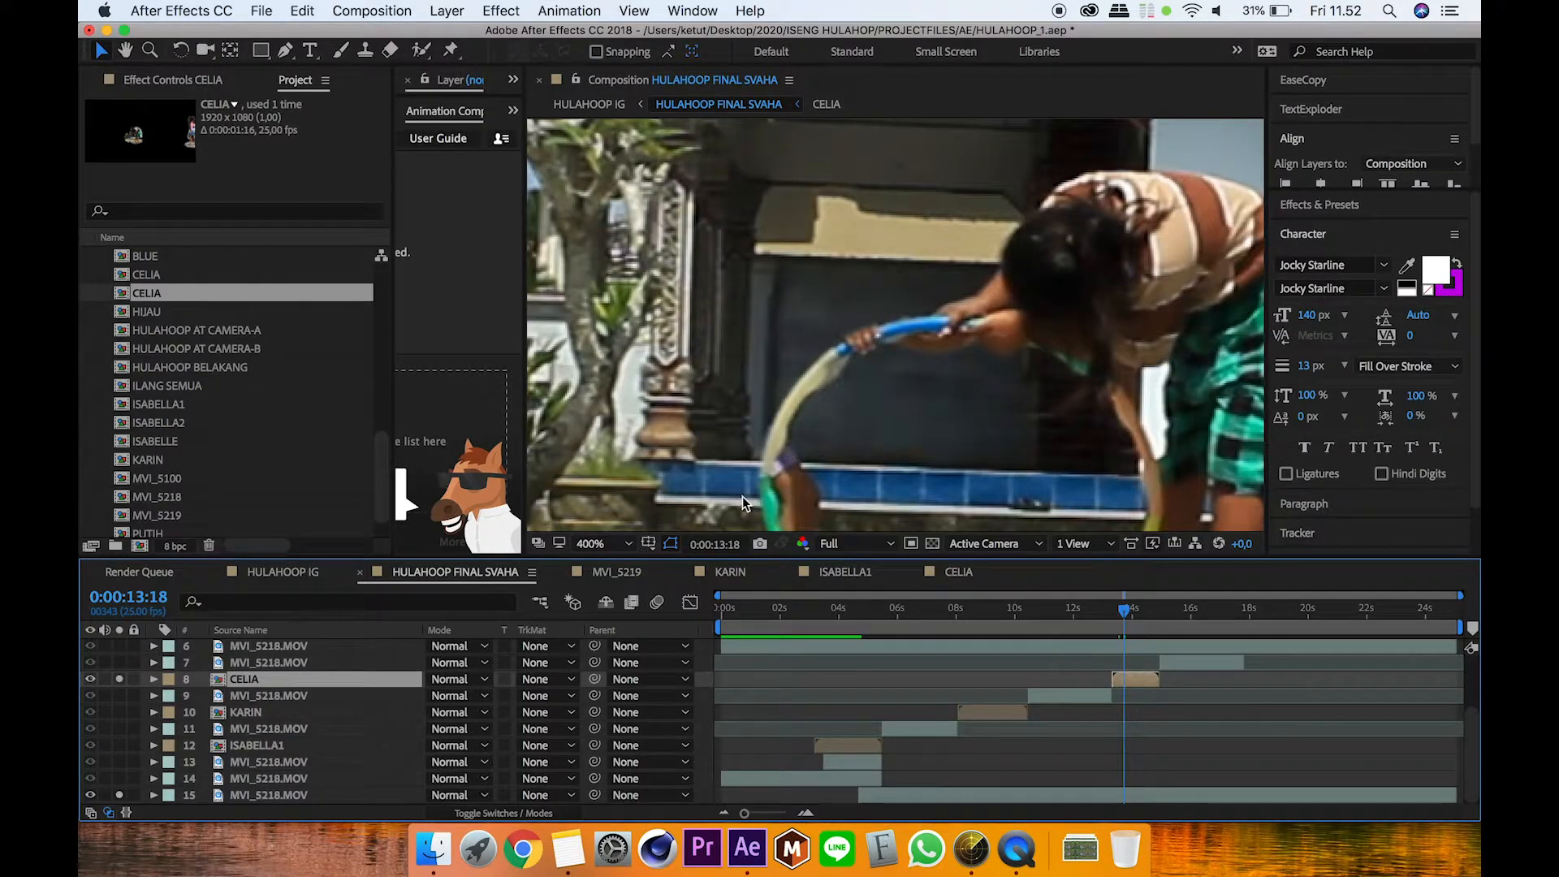
Step: Reopen the CELIA composition, make the MVI_5218.MOV layer 4 visible again and solo it
{"action": "double_click", "coordinate": [281, 679]}
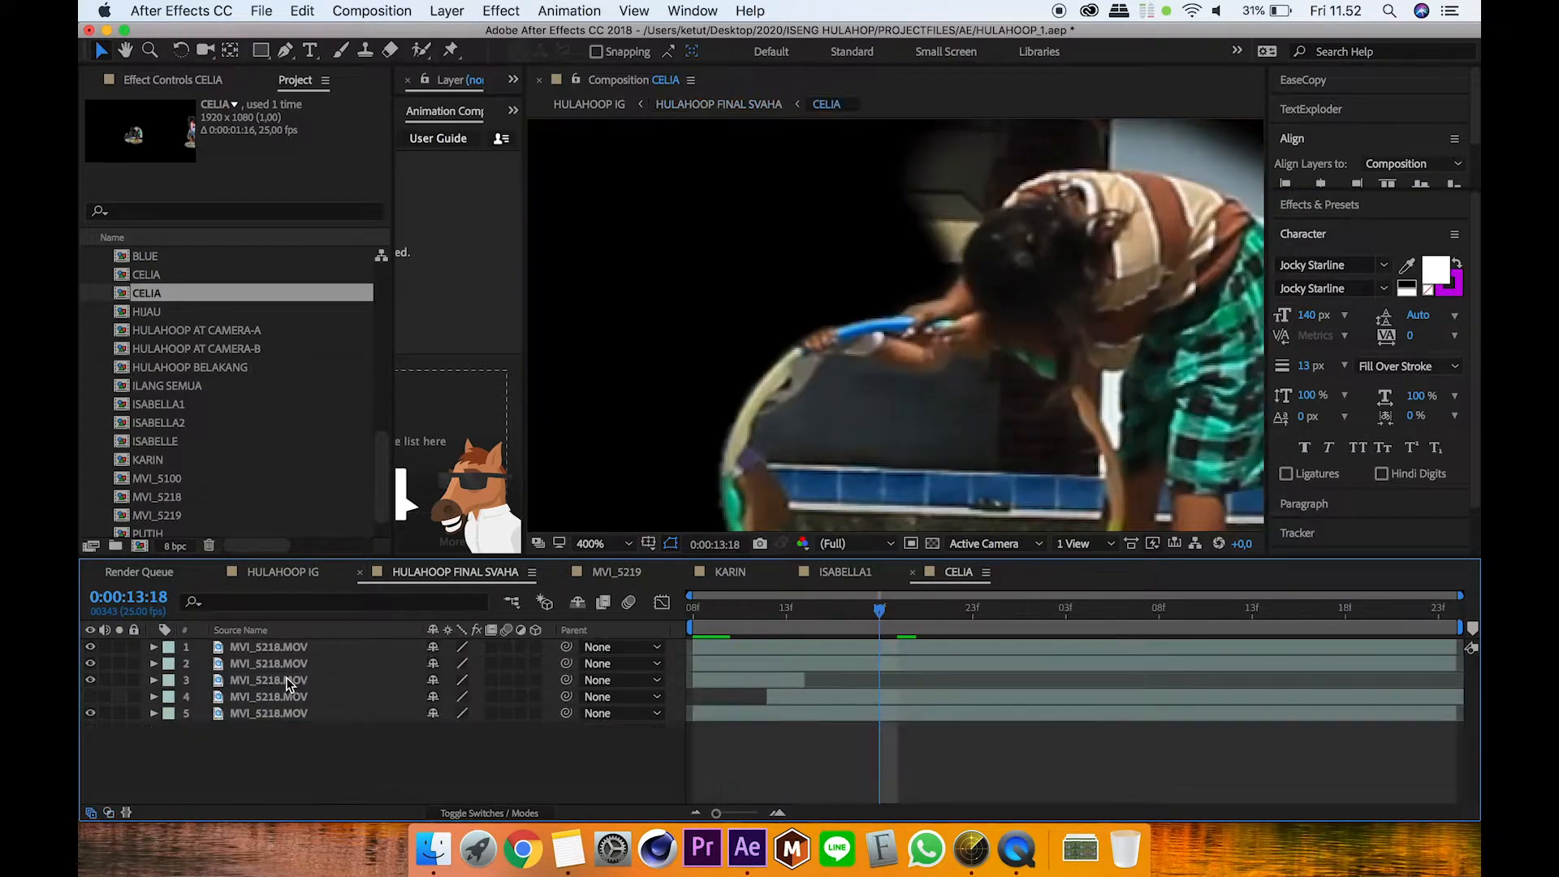
{"action": "left_click", "coordinate": [90, 697]}
{"action": "left_click", "coordinate": [119, 697]}
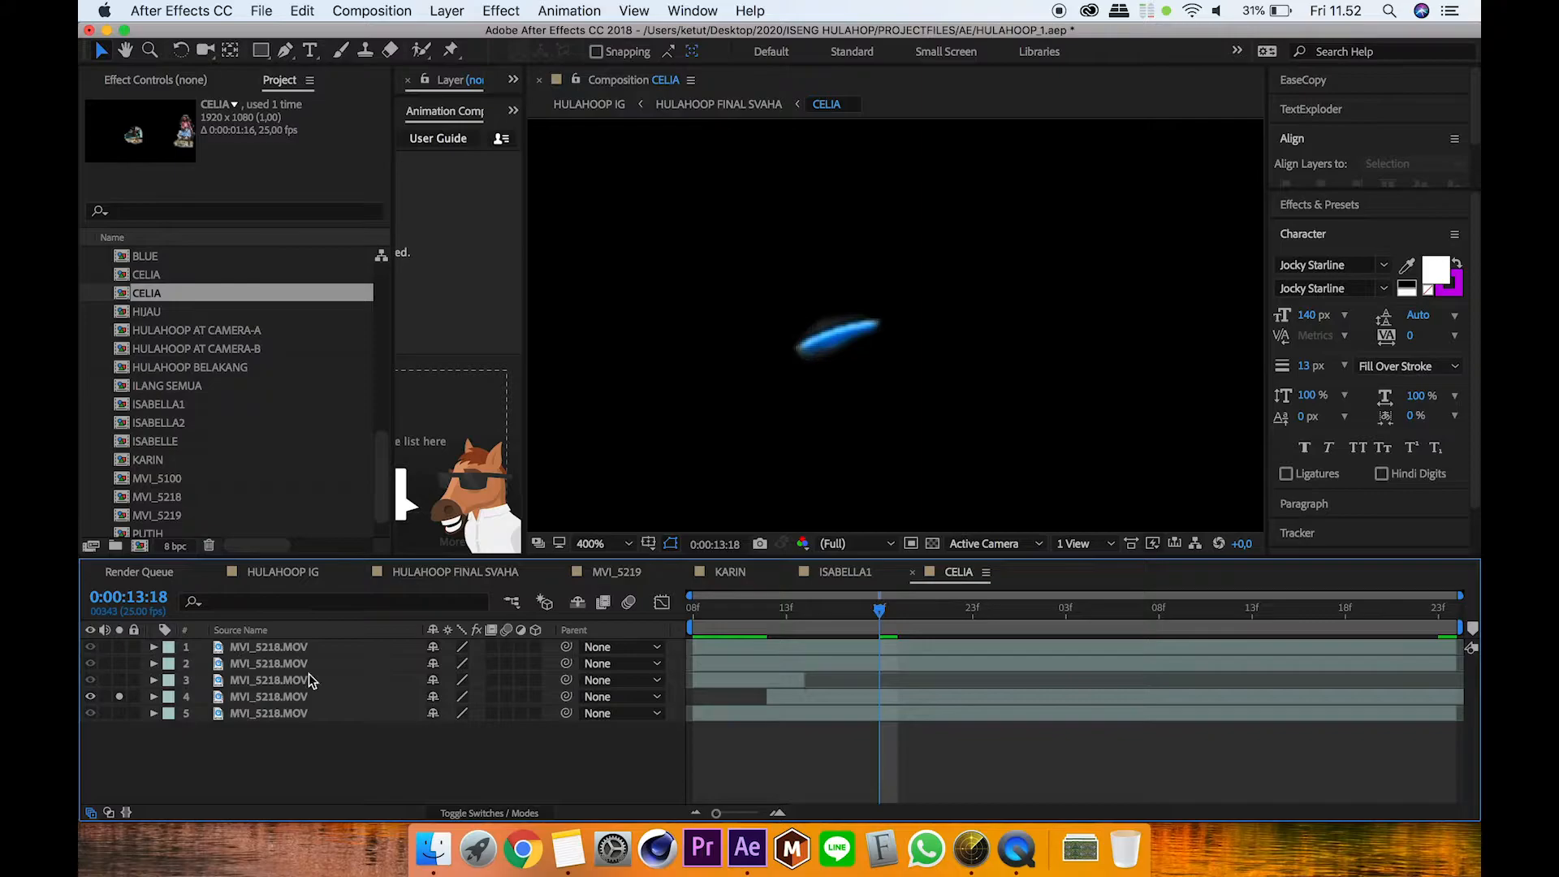
Step: Reveal the mask path of the MVI_5218.MOV layer 4 and set Mask 1's mode to None
{"action": "left_click", "coordinate": [845, 700]}
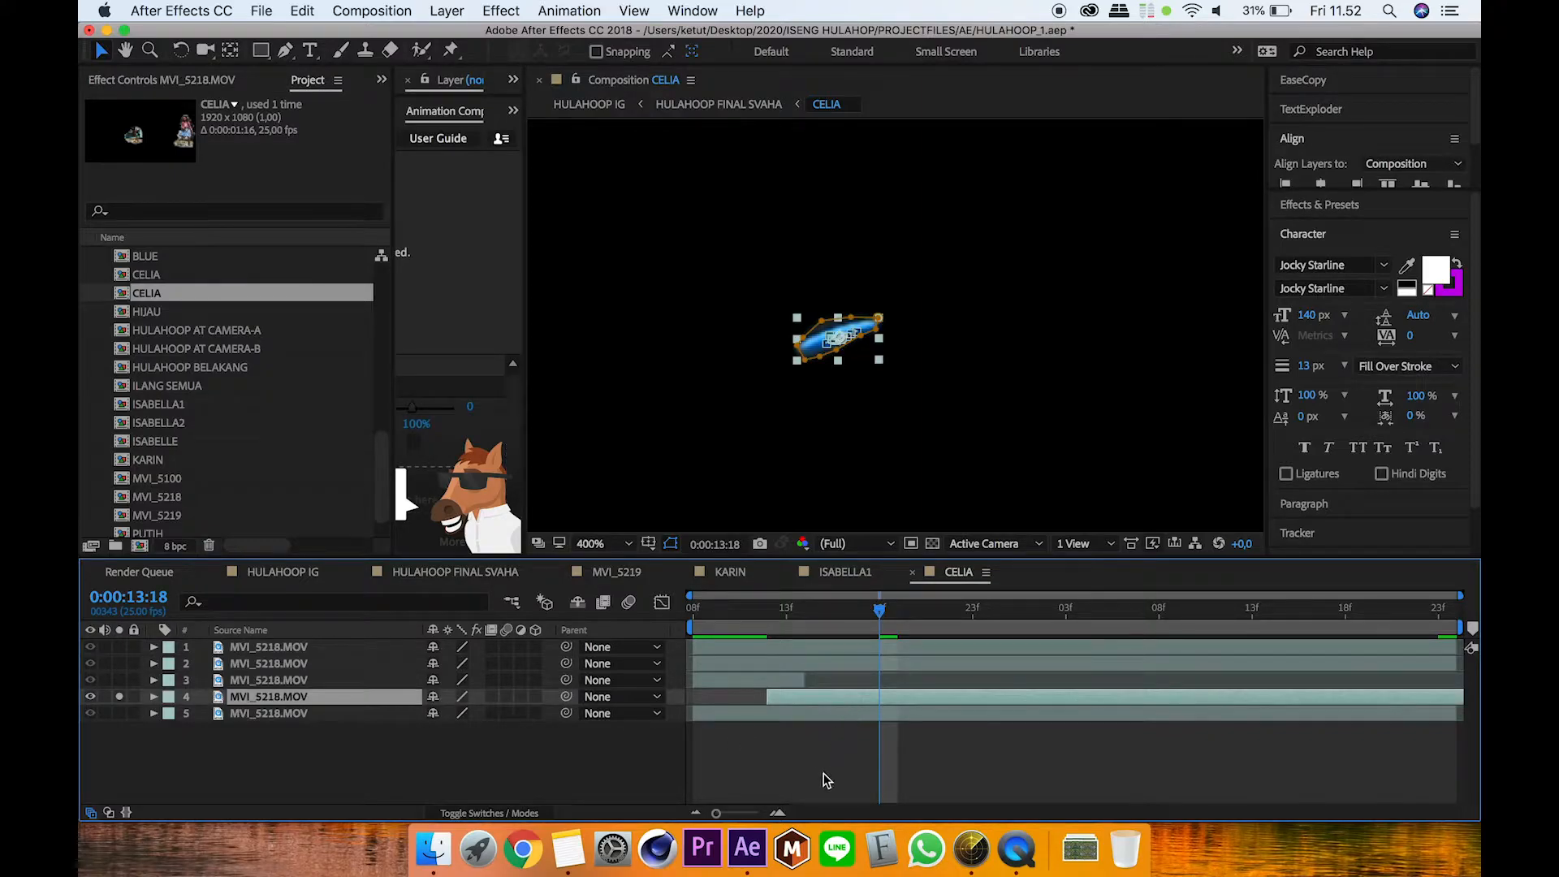
{"action": "left_click", "coordinate": [825, 771]}
{"action": "left_click", "coordinate": [839, 697]}
{"action": "key", "text": "m"}
{"action": "left_click", "coordinate": [455, 713]}
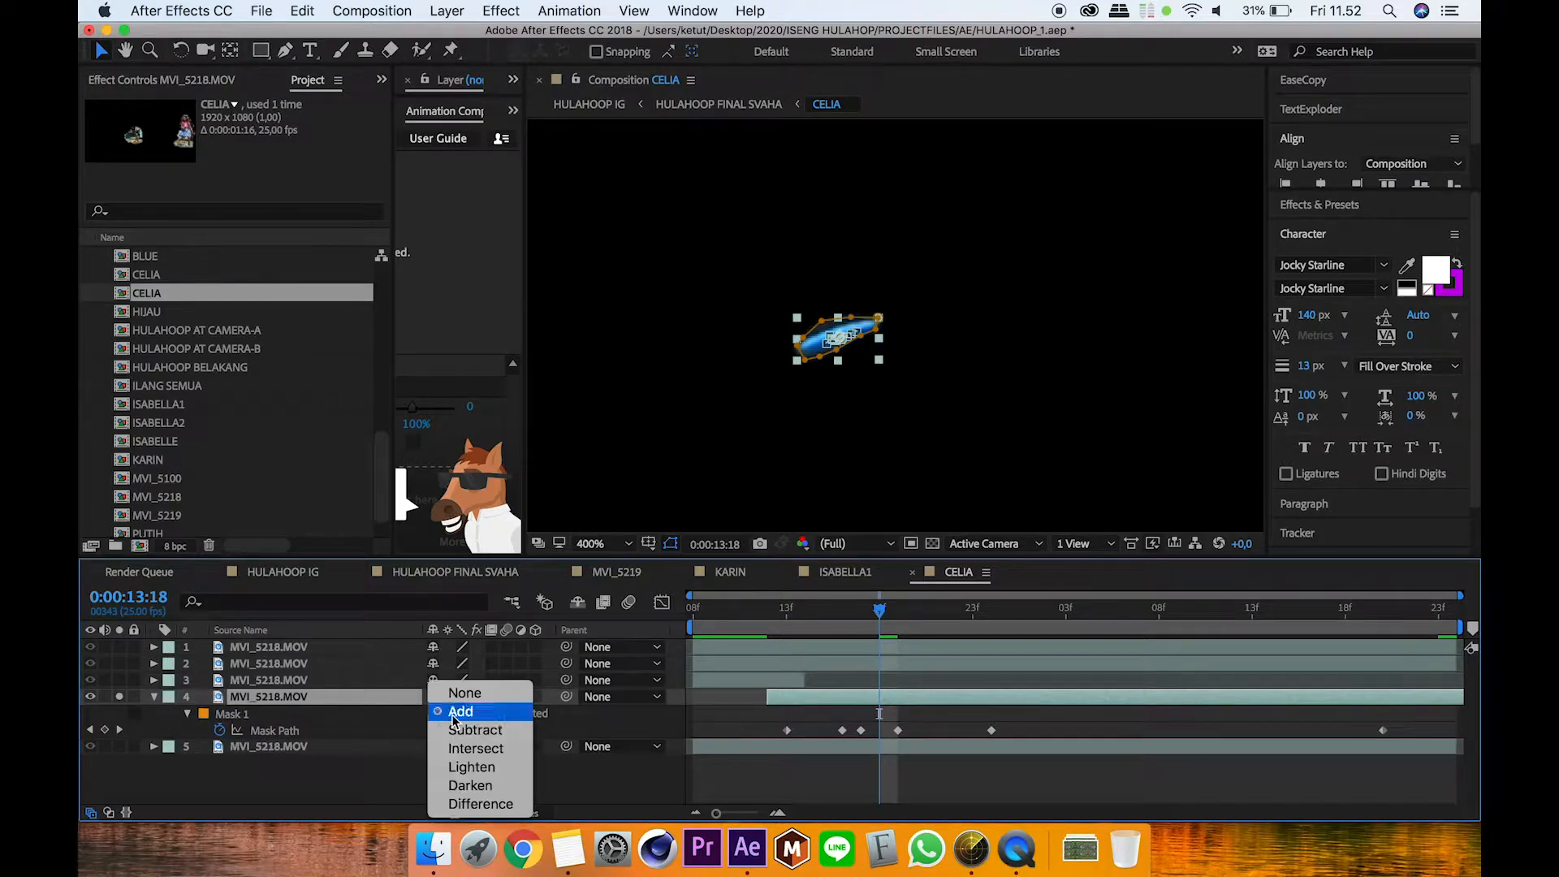
{"action": "left_click", "coordinate": [452, 690]}
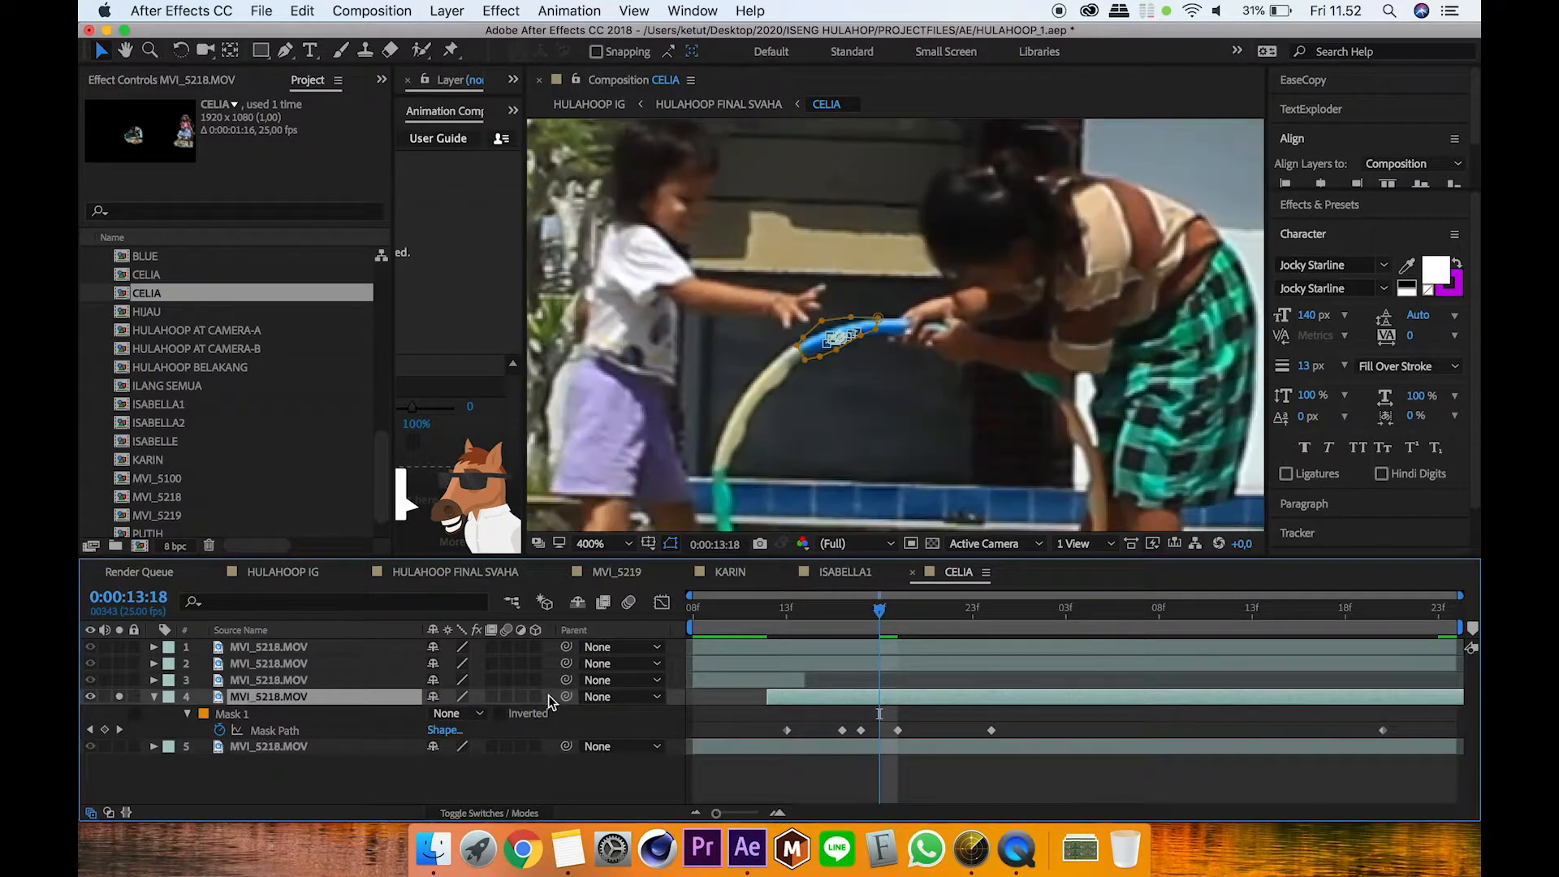
{"action": "left_click", "coordinate": [889, 783]}
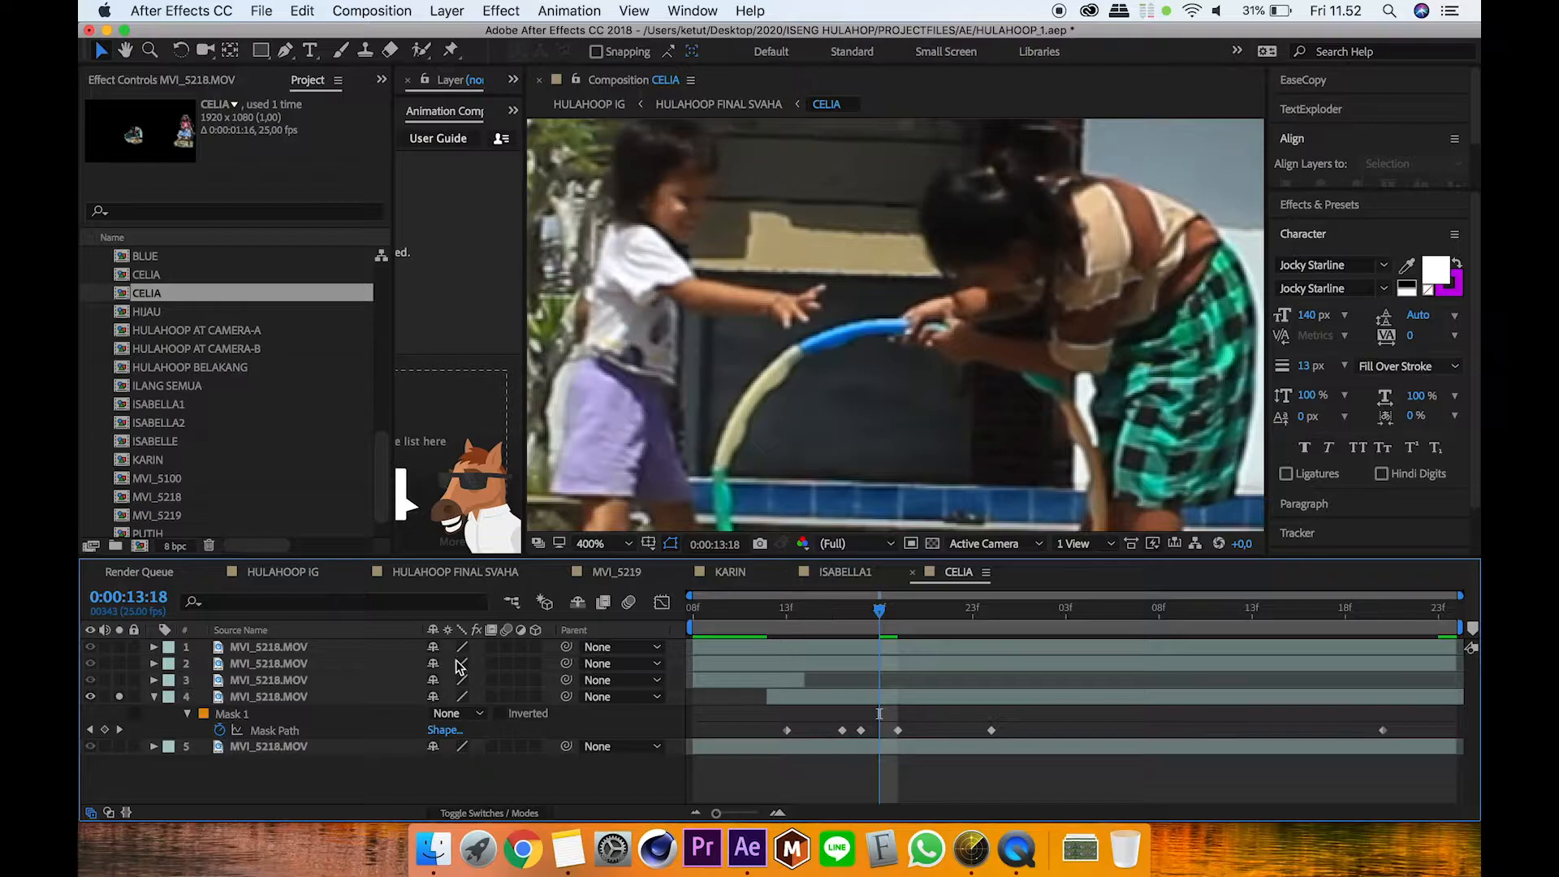
Step: Reveal all keyframed properties of the MVI_5218.MOV layer 4 and collapse them again
{"action": "left_click", "coordinate": [280, 697]}
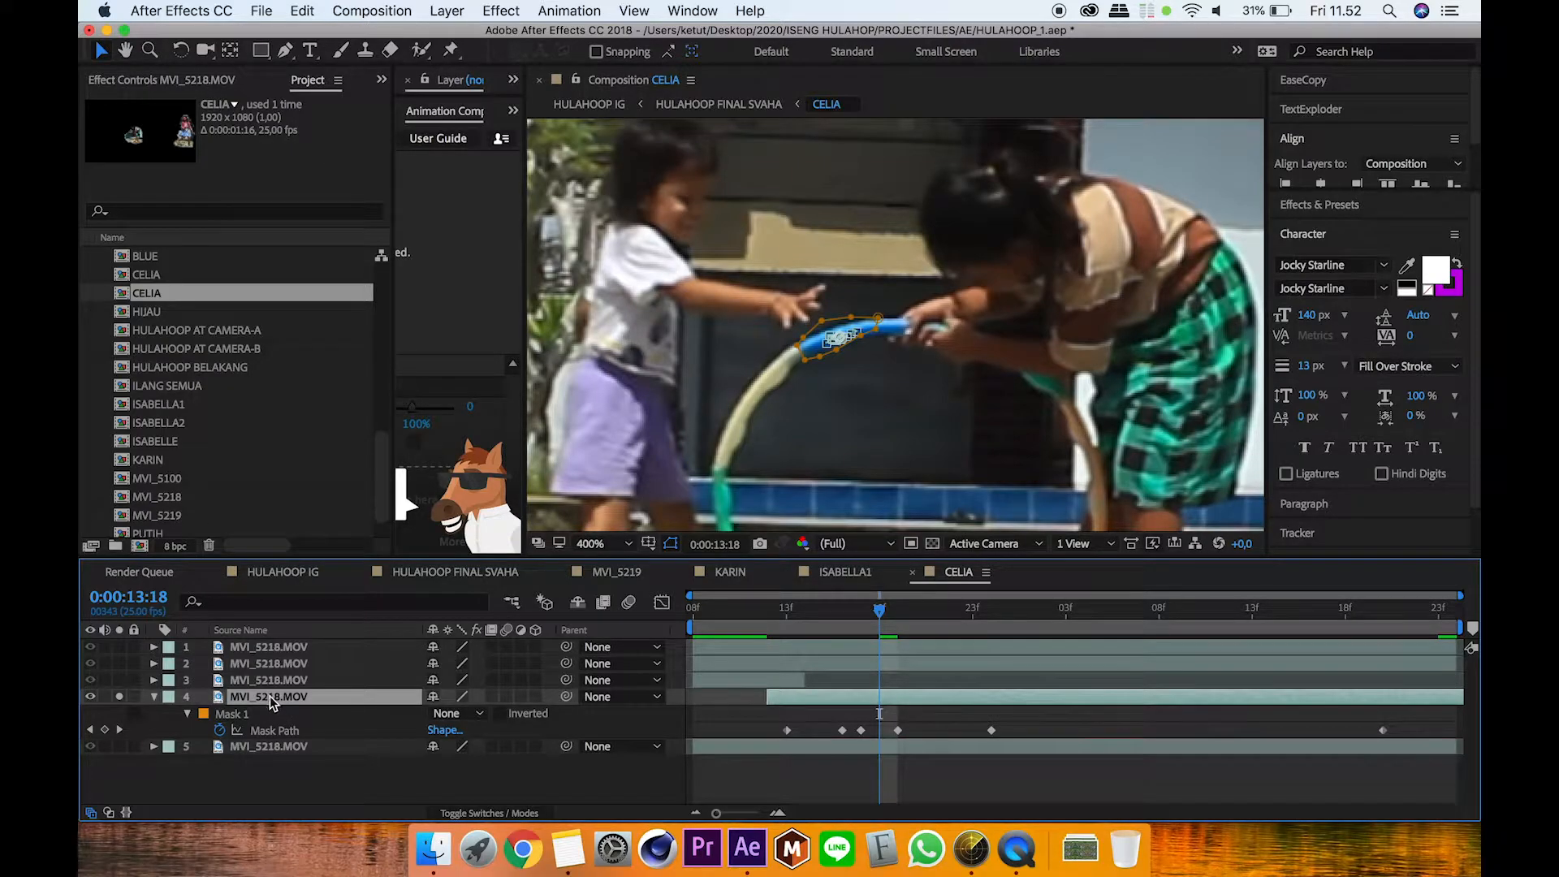
{"action": "key", "text": "u"}
{"action": "right_click", "coordinate": [279, 699]}
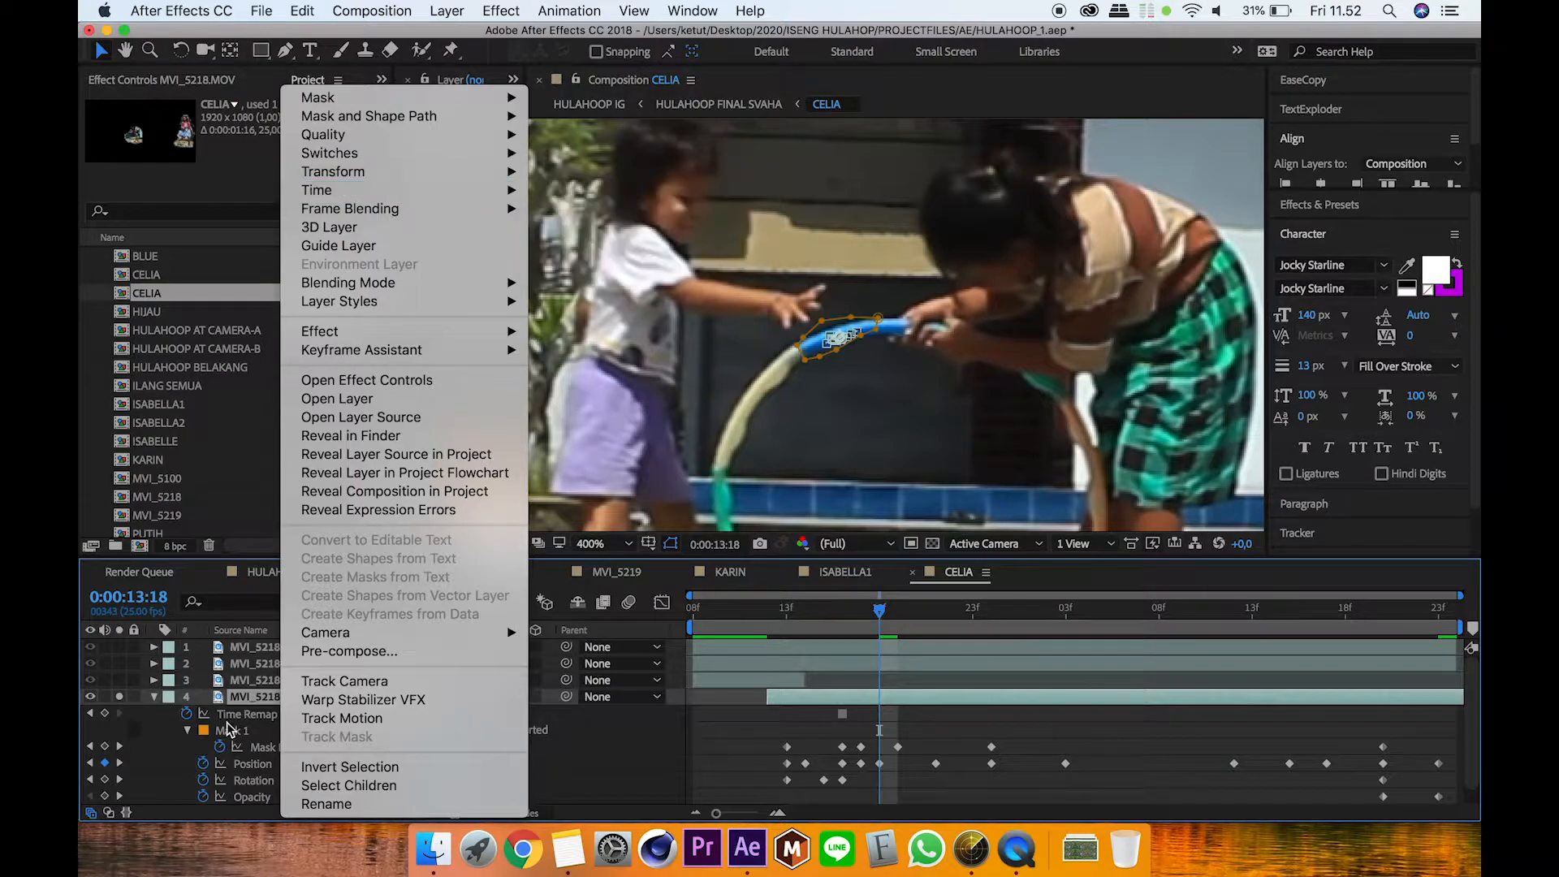
{"action": "left_click", "coordinate": [155, 697]}
{"action": "left_click", "coordinate": [156, 697]}
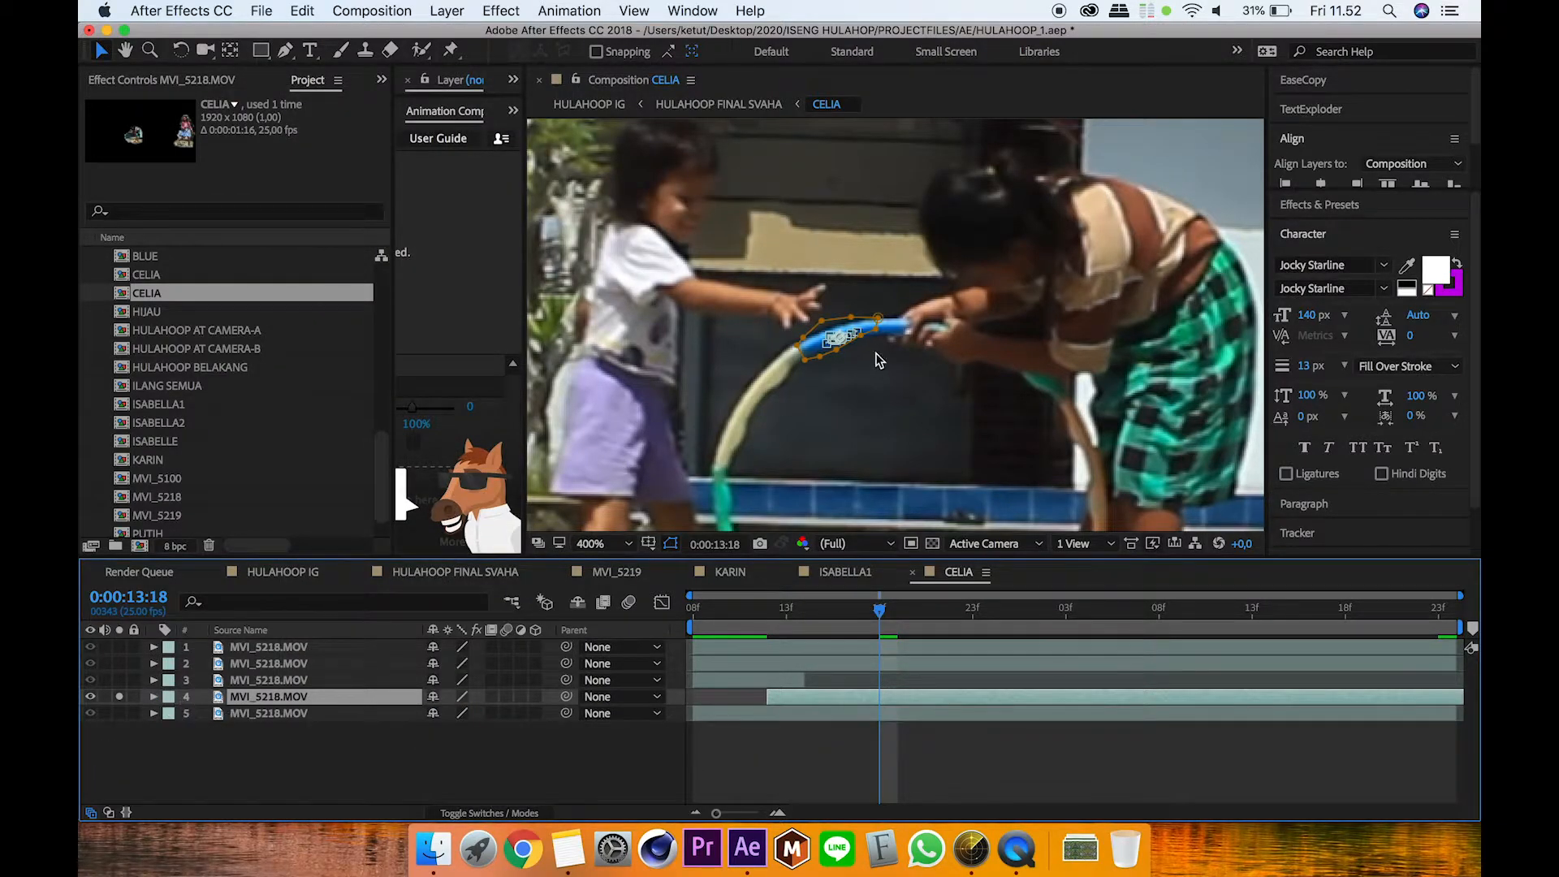
Step: Set the mode of Mask 1 on the MVI_5218.MOV layer 4 back to Add and deselect the layer
{"action": "key", "text": "m"}
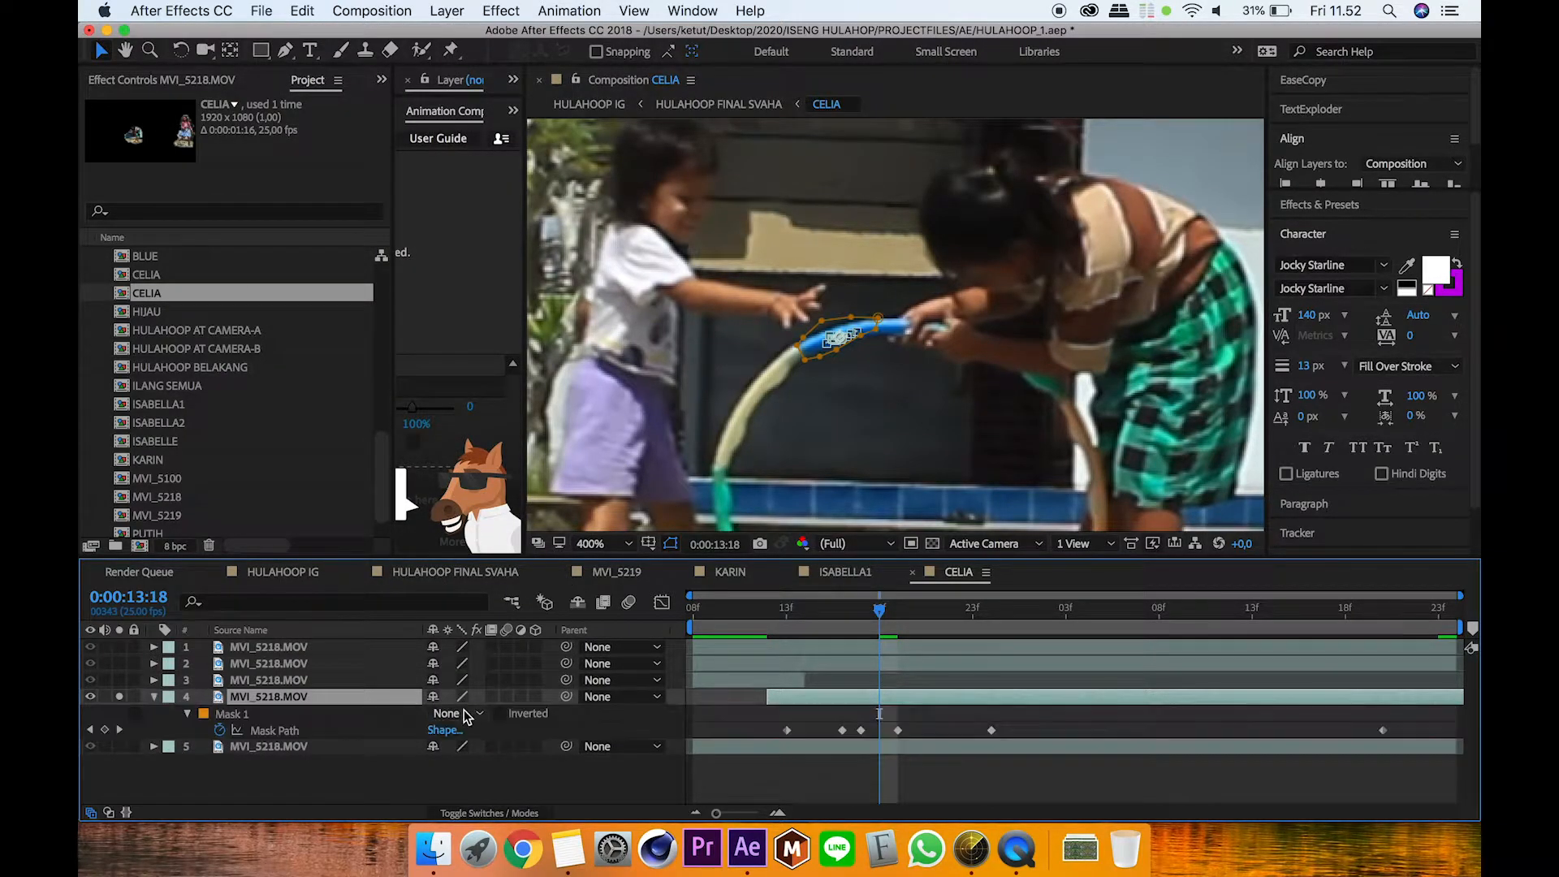
{"action": "left_click", "coordinate": [478, 713]}
{"action": "left_click", "coordinate": [479, 711]}
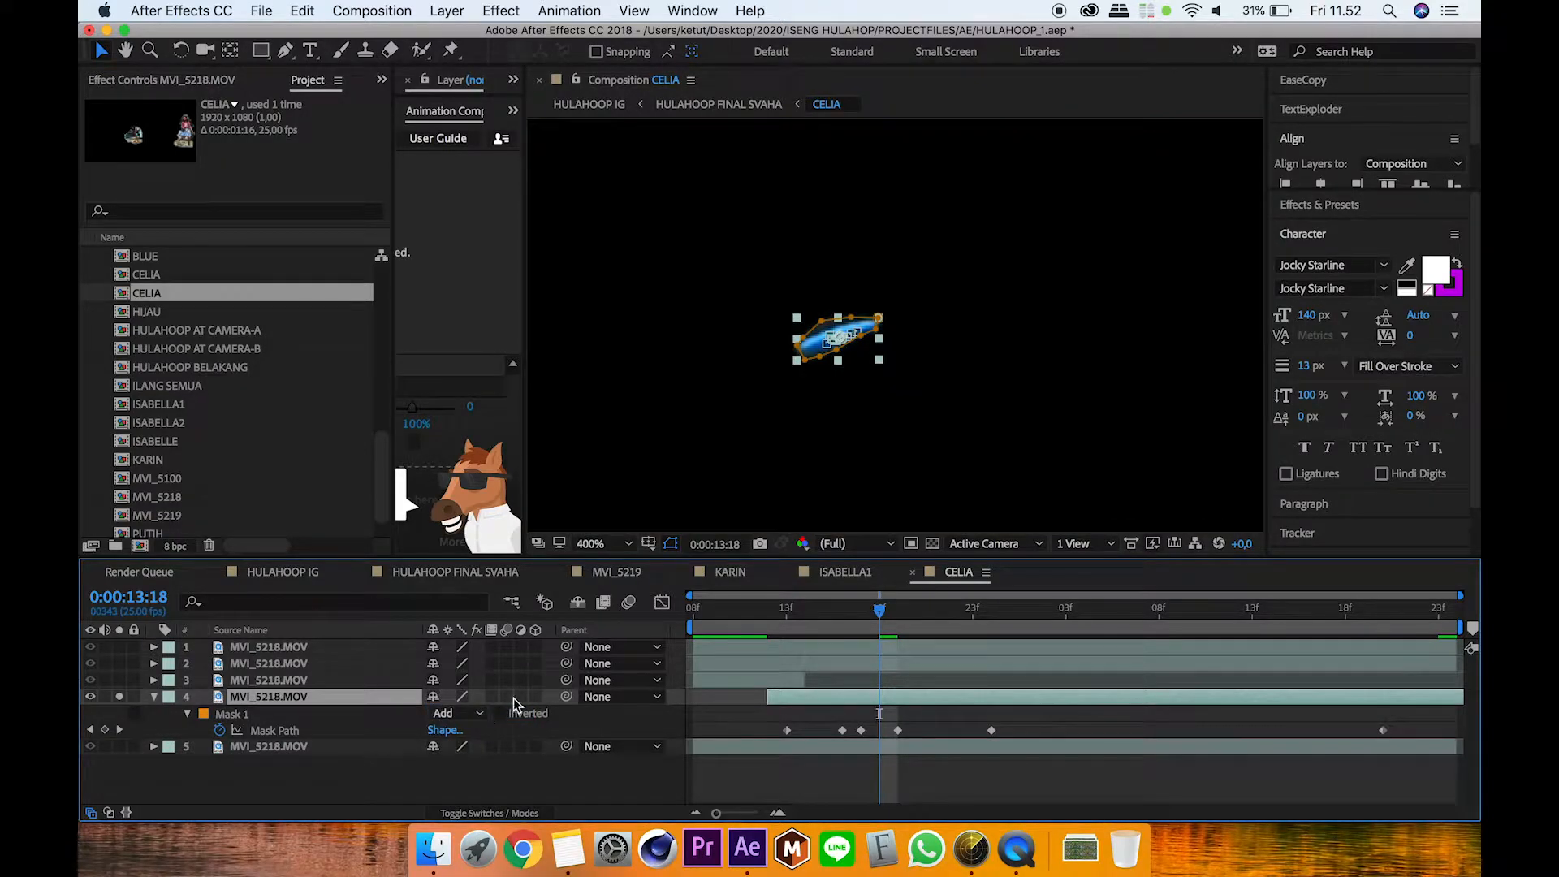
{"action": "left_click", "coordinate": [367, 766]}
{"action": "left_click", "coordinate": [334, 699]}
{"action": "left_click", "coordinate": [841, 800]}
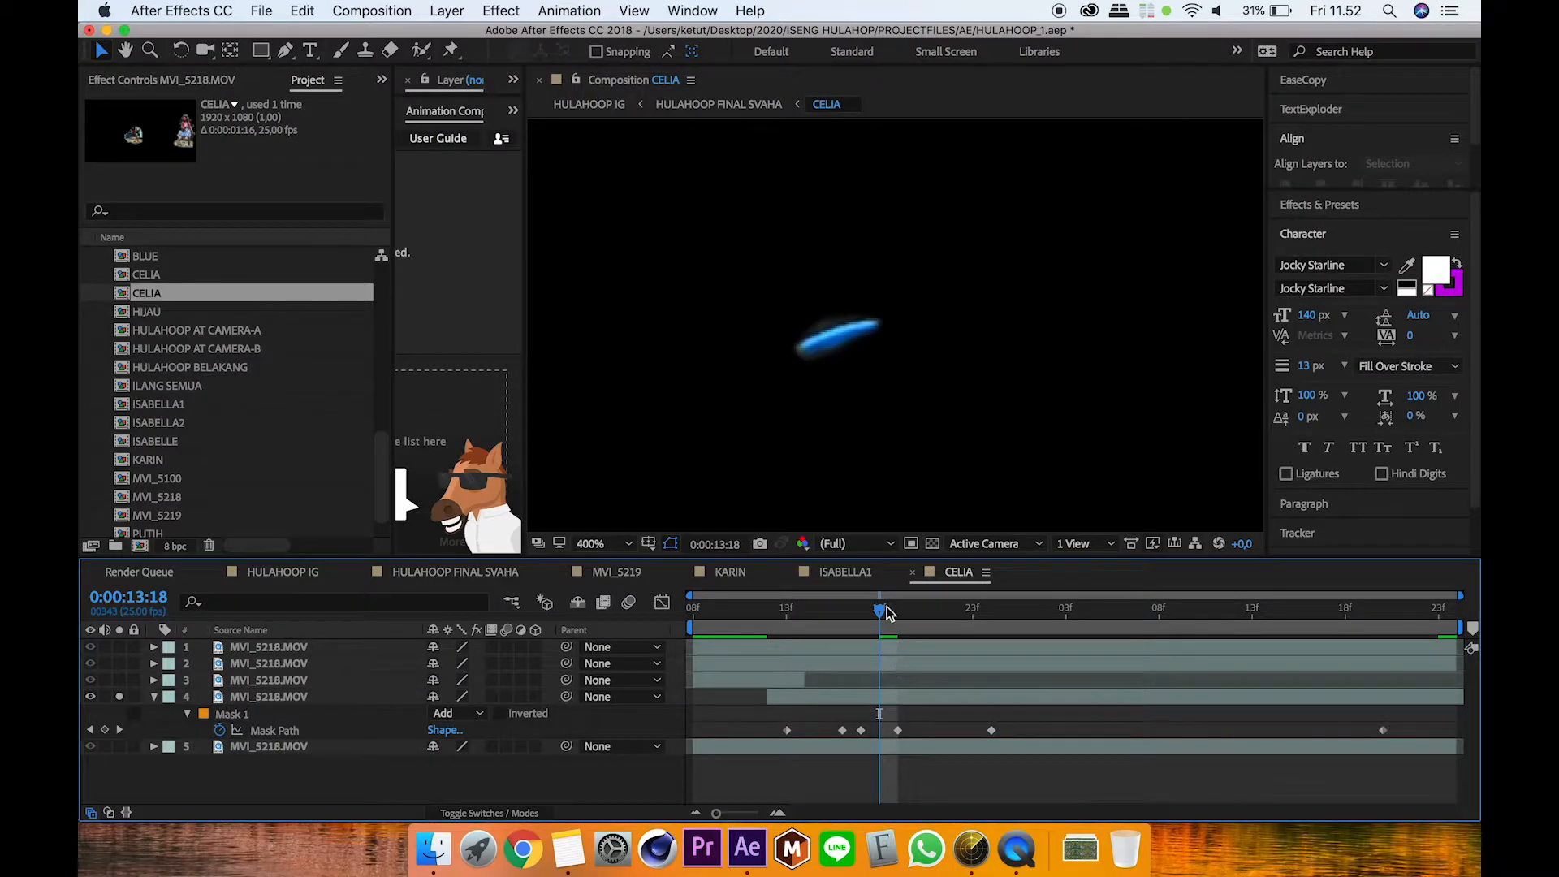
Step: Review the blue hoop patch back to 0:00:13:13, show layer 4's Position keyframes and move the time to 0:00:13:09
{"action": "left_click_drag", "start_coordinate": [891, 620], "coordinate": [787, 714]}
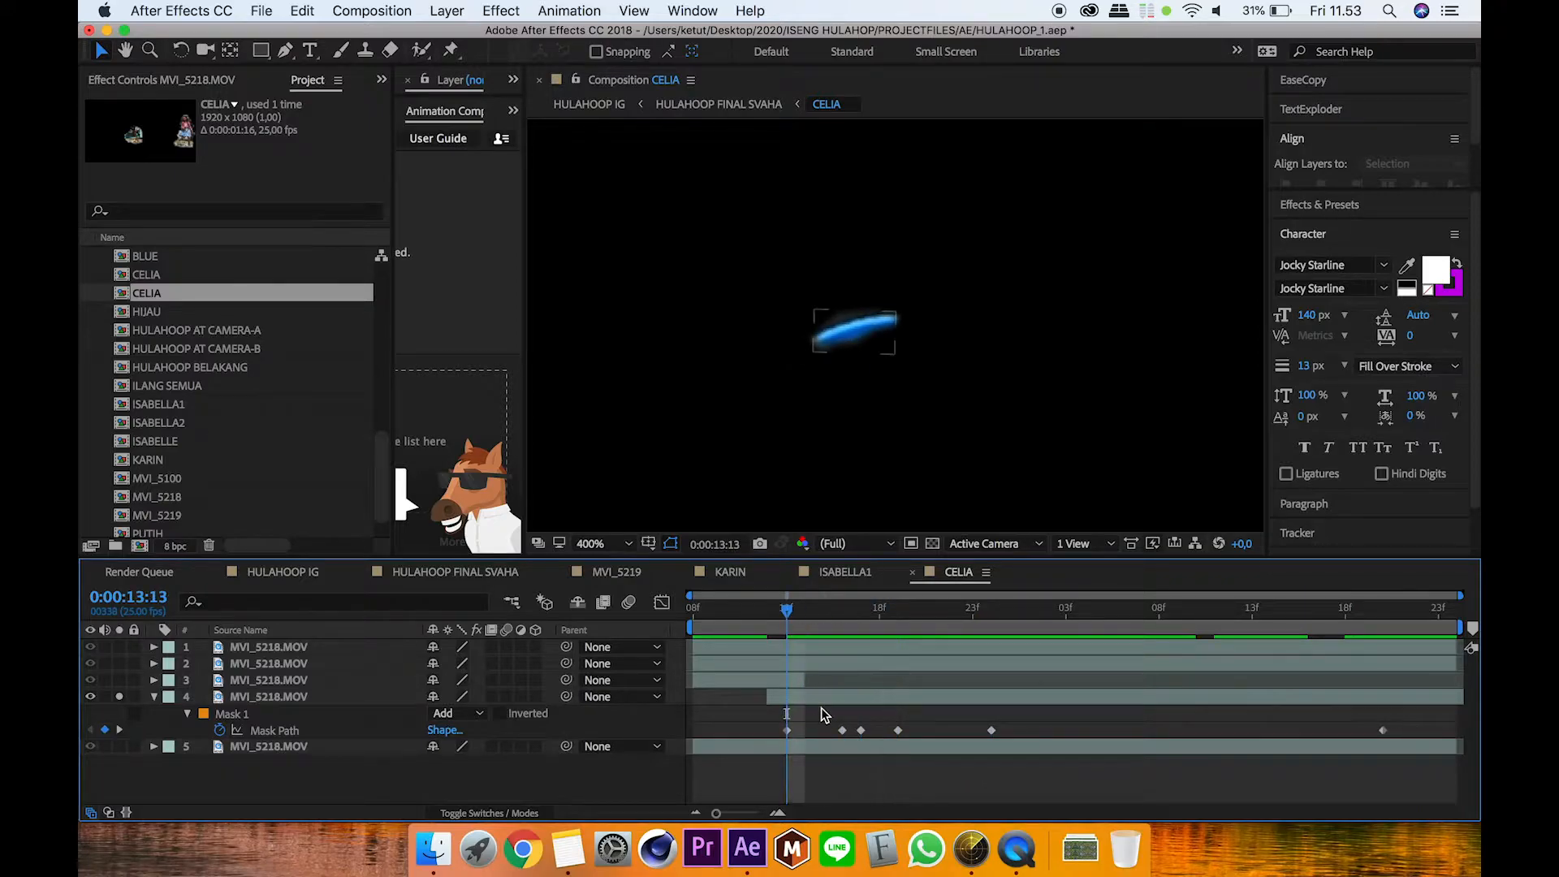
{"action": "left_click", "coordinate": [829, 703]}
{"action": "key", "text": "p"}
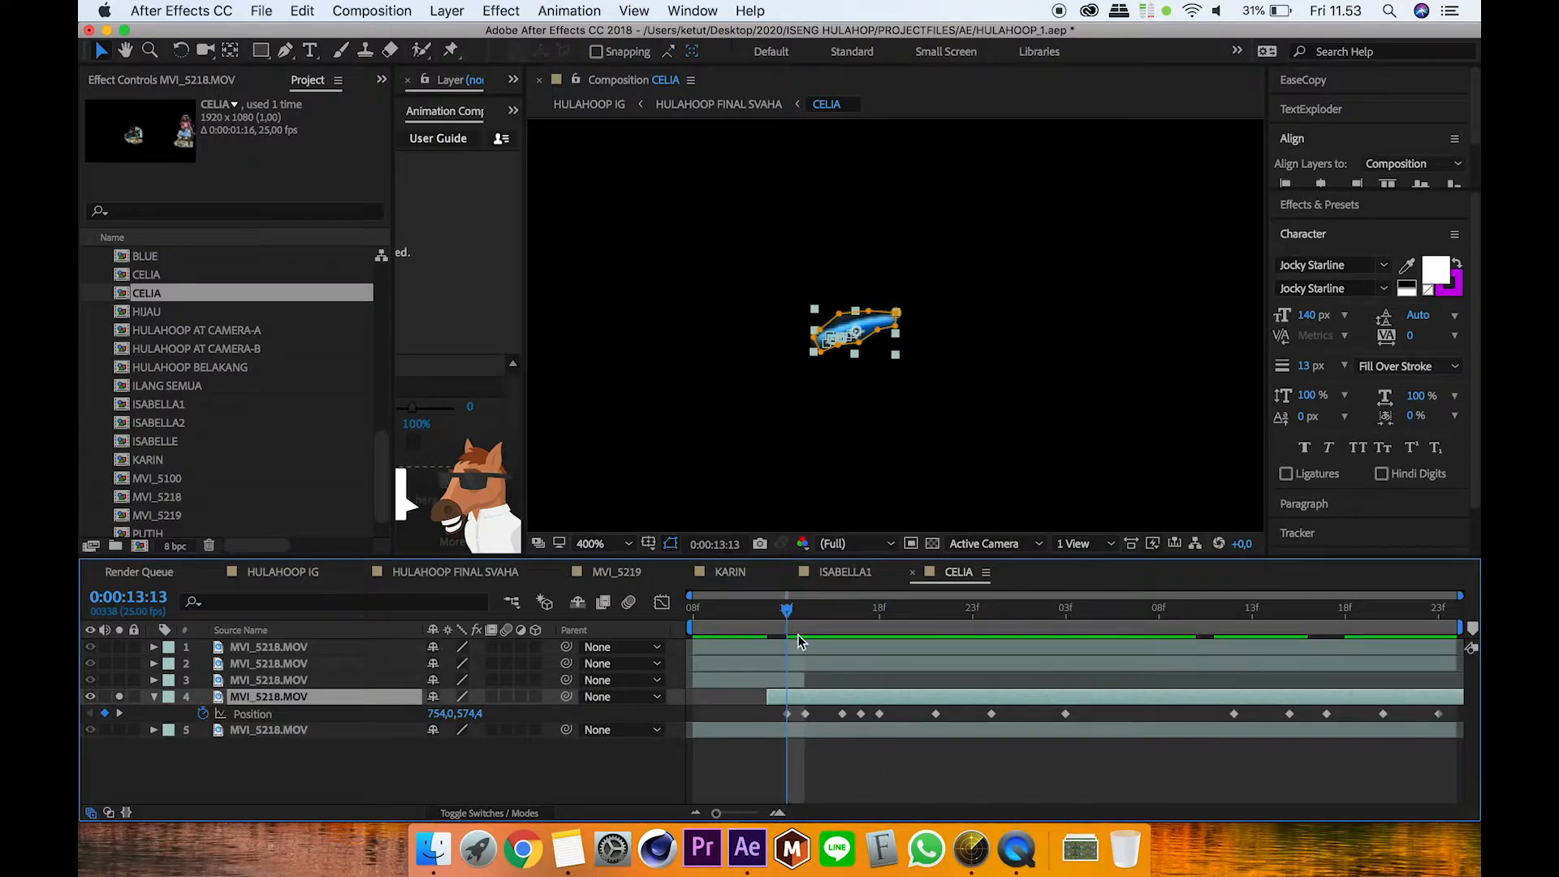
{"action": "left_click_drag", "start_coordinate": [792, 622], "coordinate": [712, 731]}
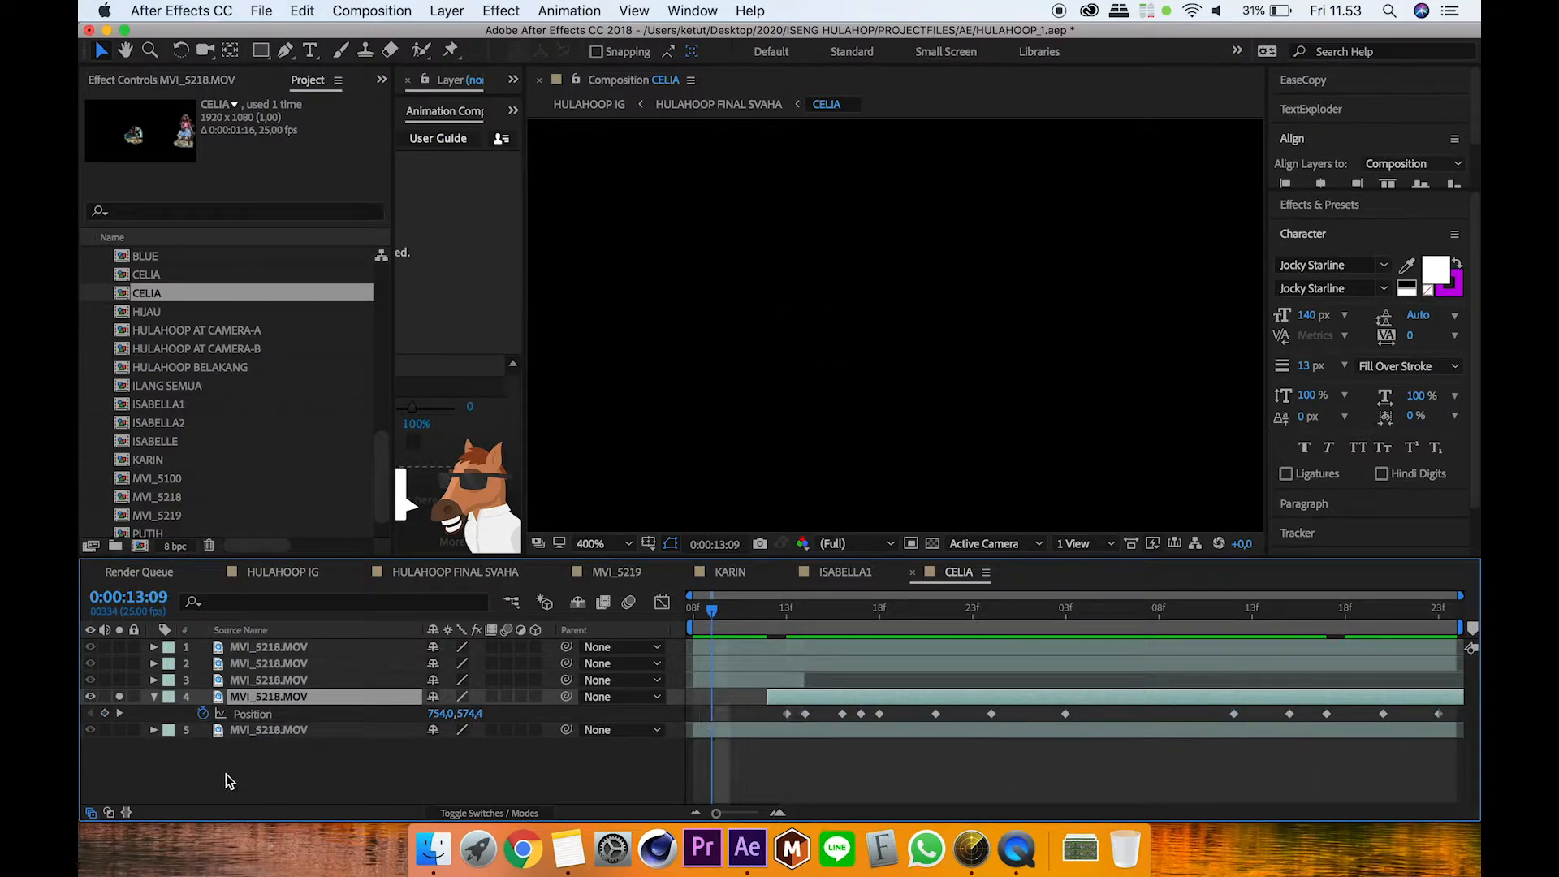
Step: Unsolo the MVI_5218.MOV layer 4, preview CELIA from 0:00:13:09 to 0:00:14:02 and collapse the layer's properties
{"action": "left_click", "coordinate": [119, 696]}
{"action": "left_click", "coordinate": [219, 774]}
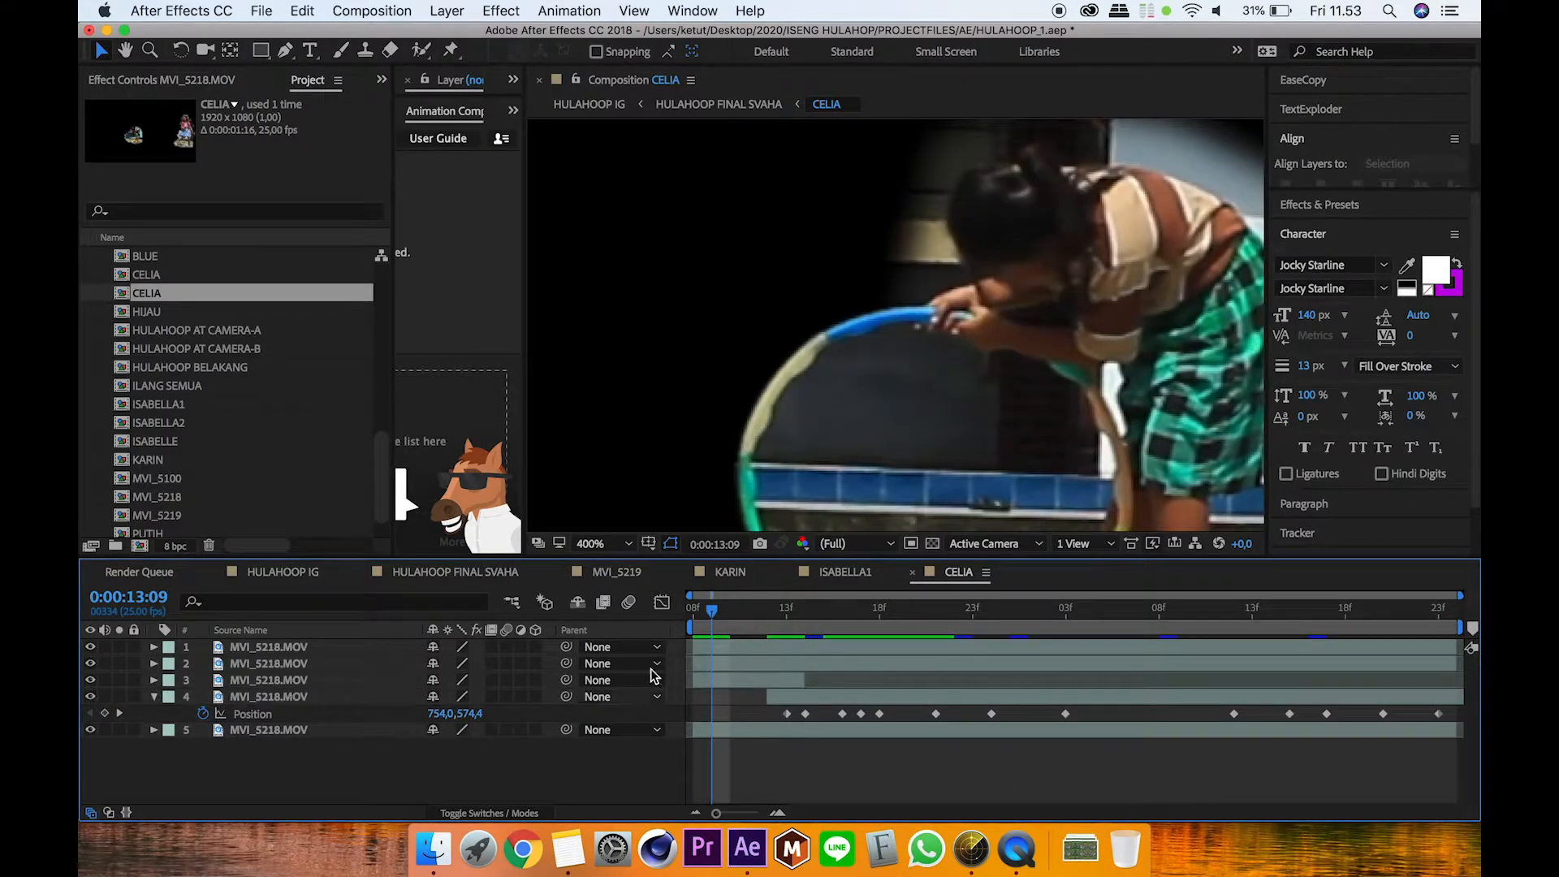
{"action": "key", "text": "space"}
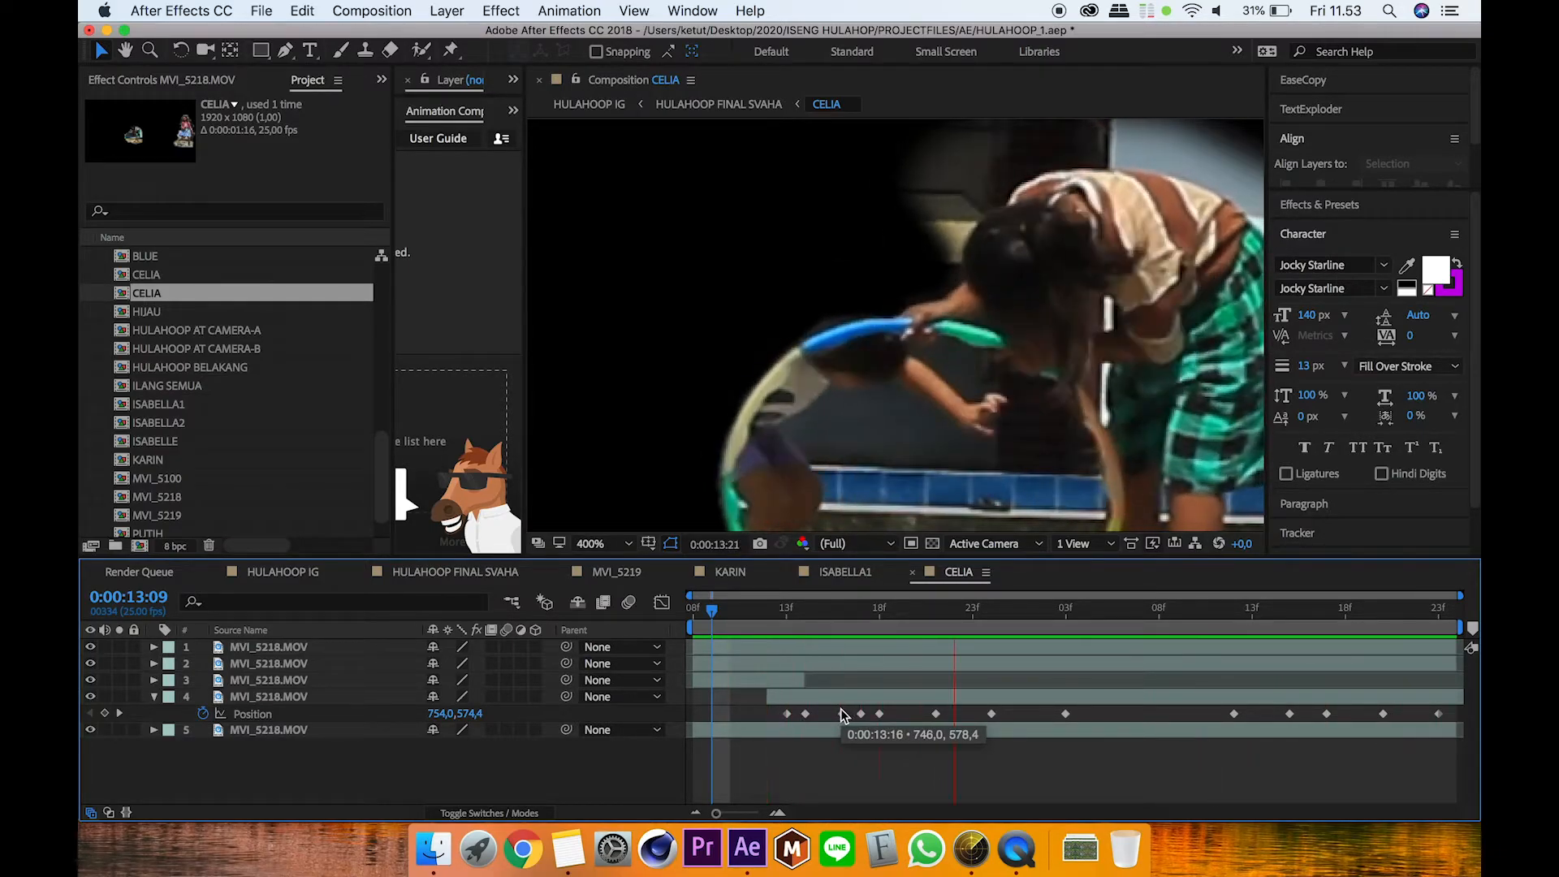
{"action": "key", "text": "space"}
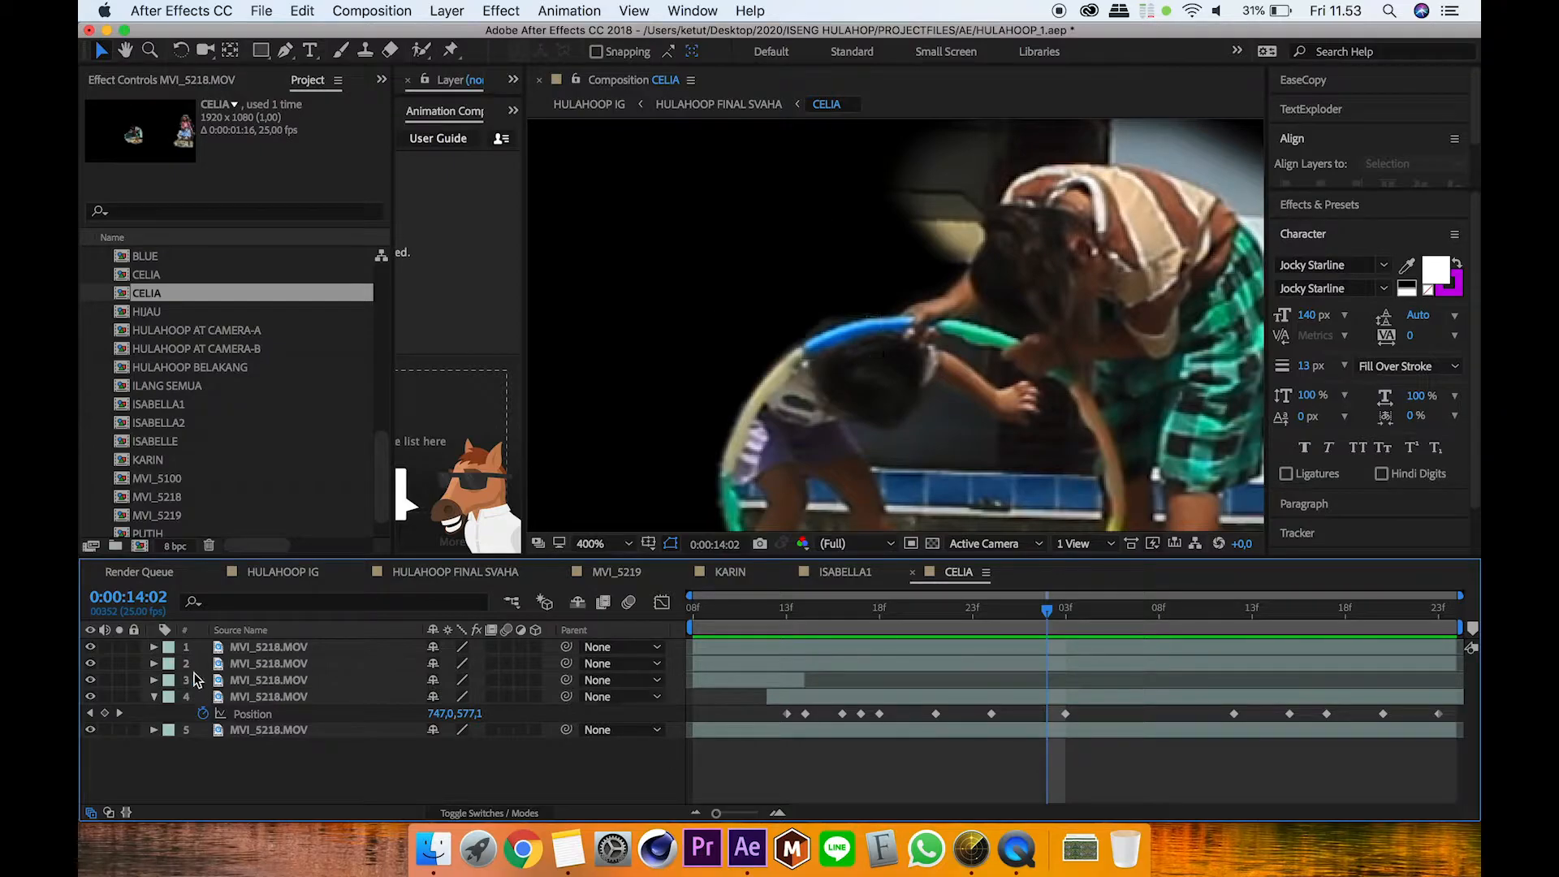
{"action": "left_click", "coordinate": [155, 696]}
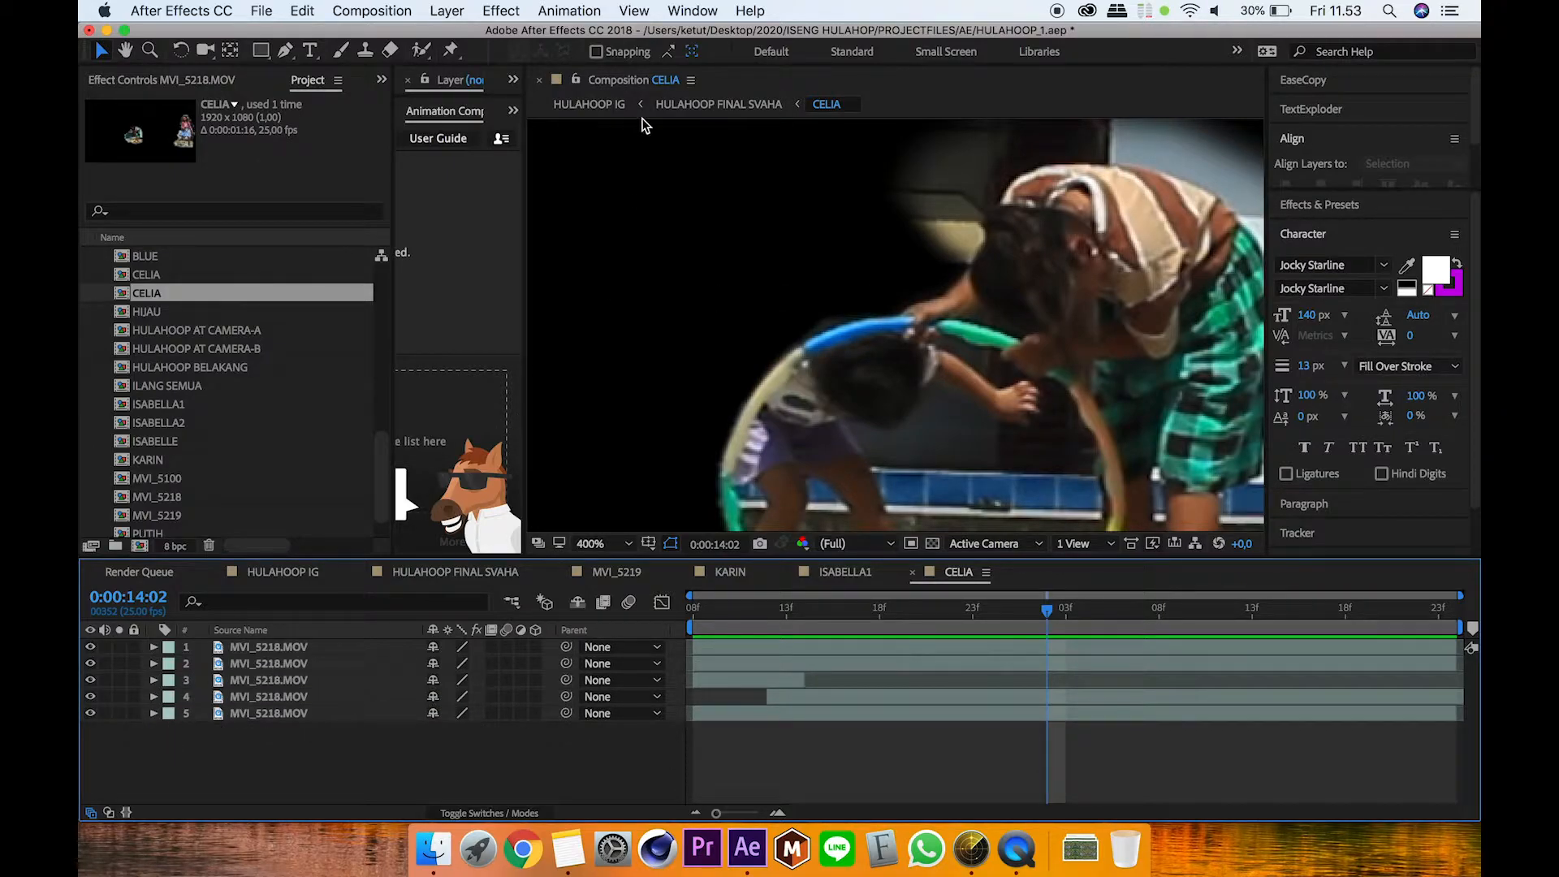
Step: Fit the whole CELIA frame in the viewer and preview the composition up to 0:00:14:11
{"action": "left_click", "coordinate": [591, 543]}
{"action": "left_click", "coordinate": [602, 525]}
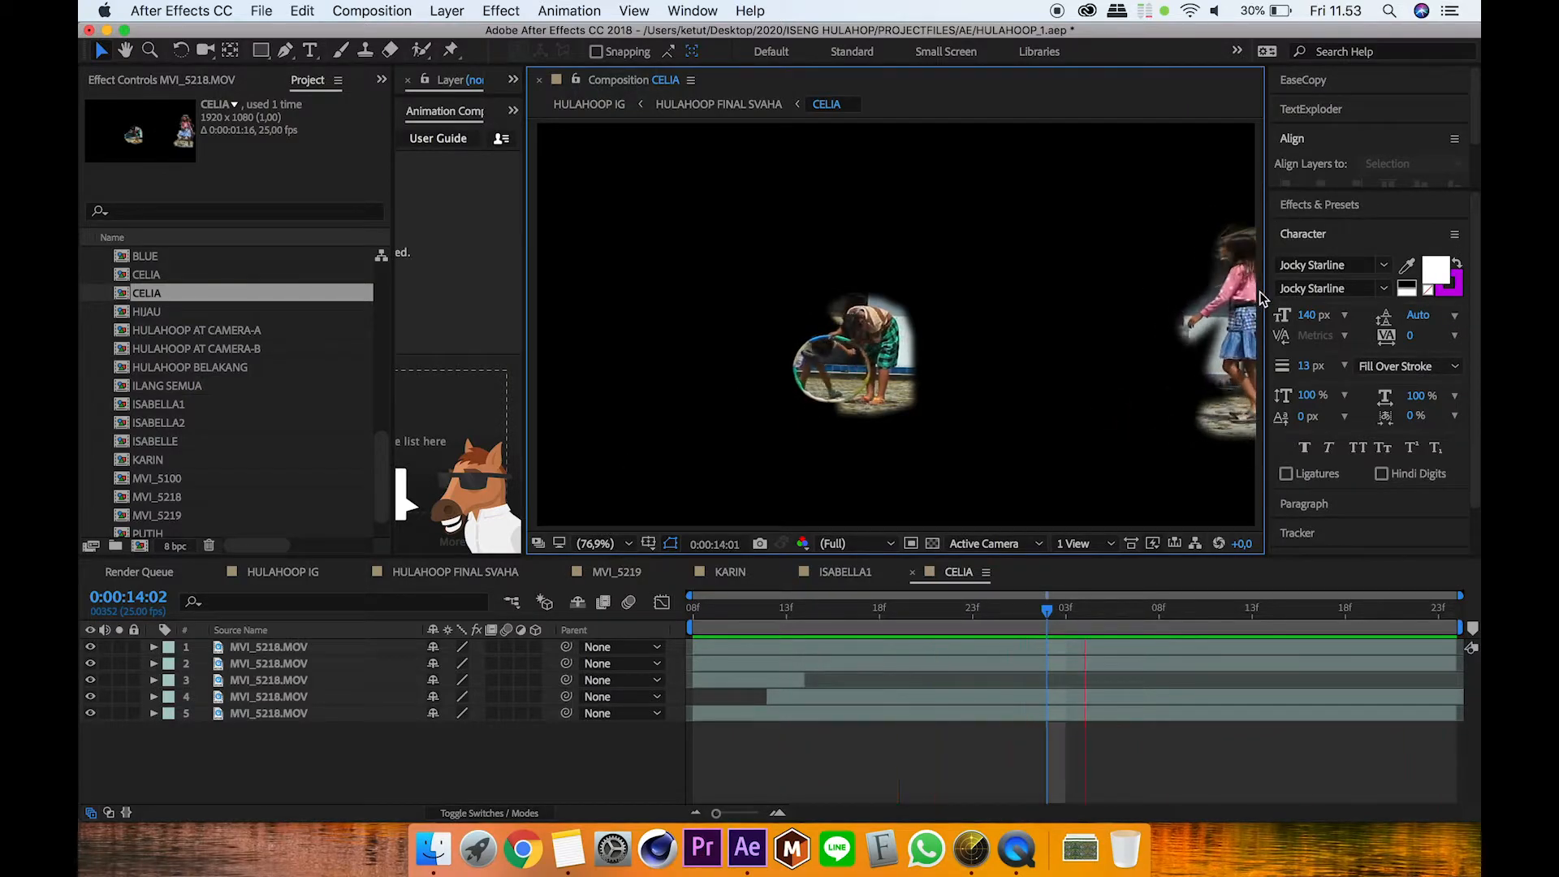
{"action": "key", "text": "space"}
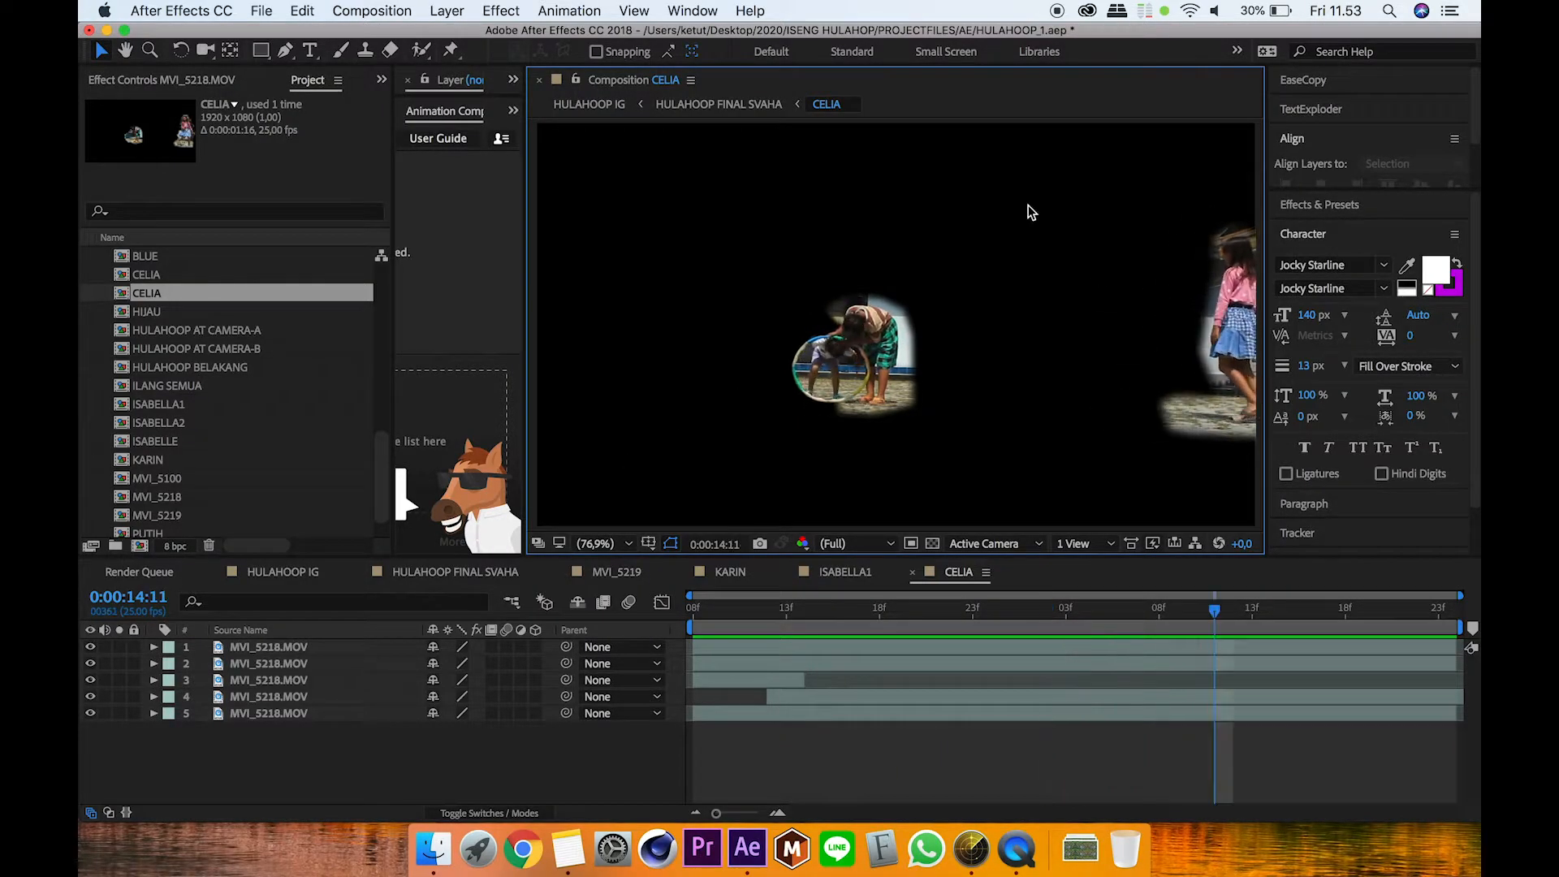
Step: Return to the HULAHOOP FINAL SVAHA composition and move the time to 0:00:16:06
{"action": "left_click", "coordinate": [733, 109]}
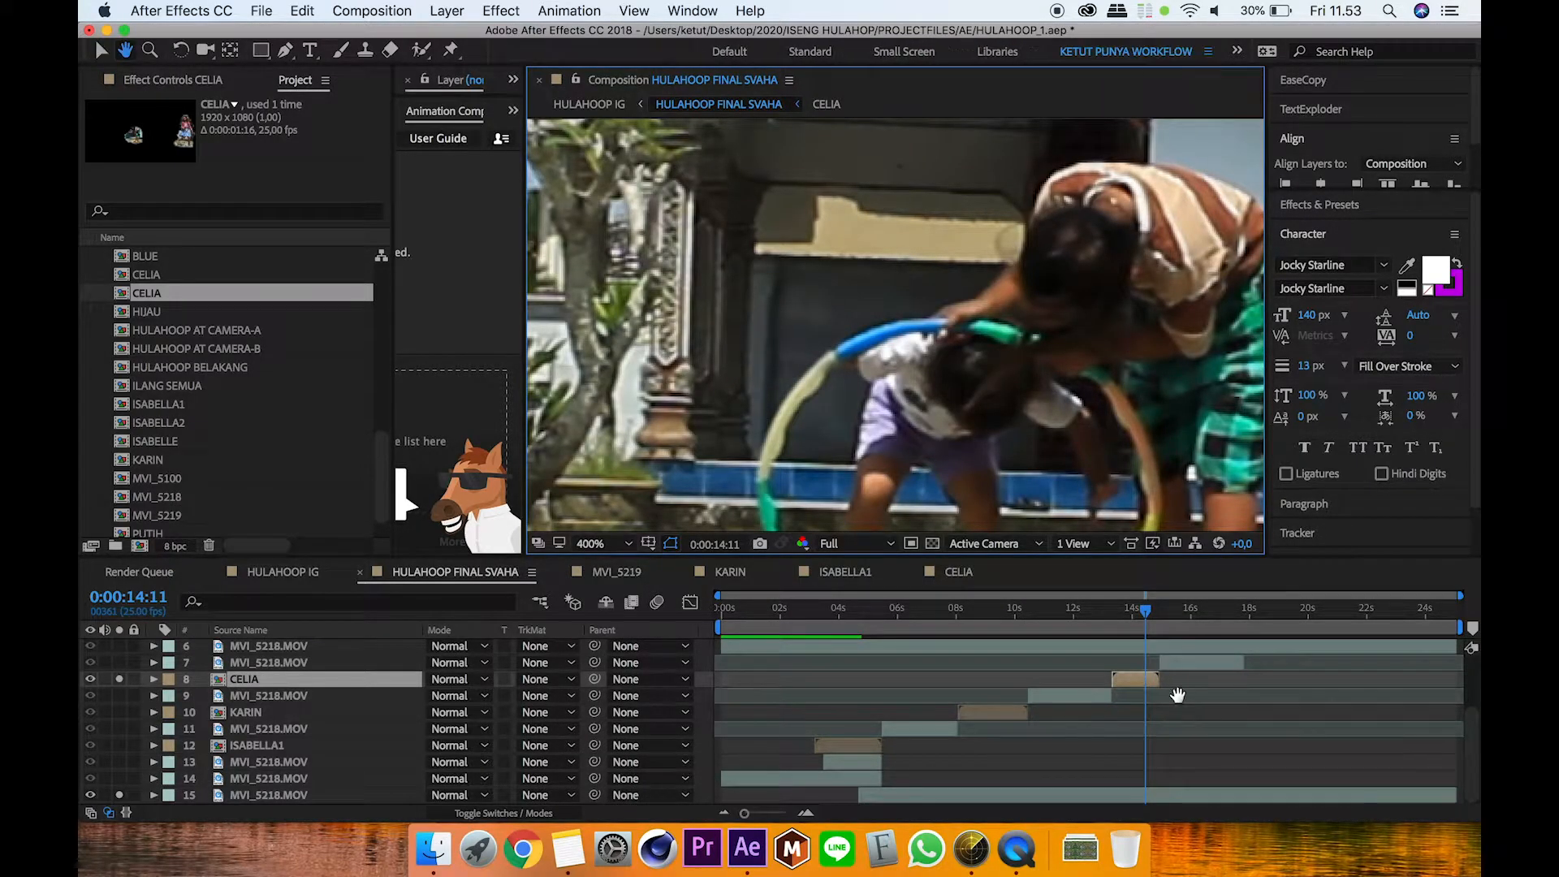
{"action": "left_click_drag", "start_coordinate": [1177, 696], "coordinate": [1055, 758]}
{"action": "left_click_drag", "start_coordinate": [1147, 626], "coordinate": [1199, 625]}
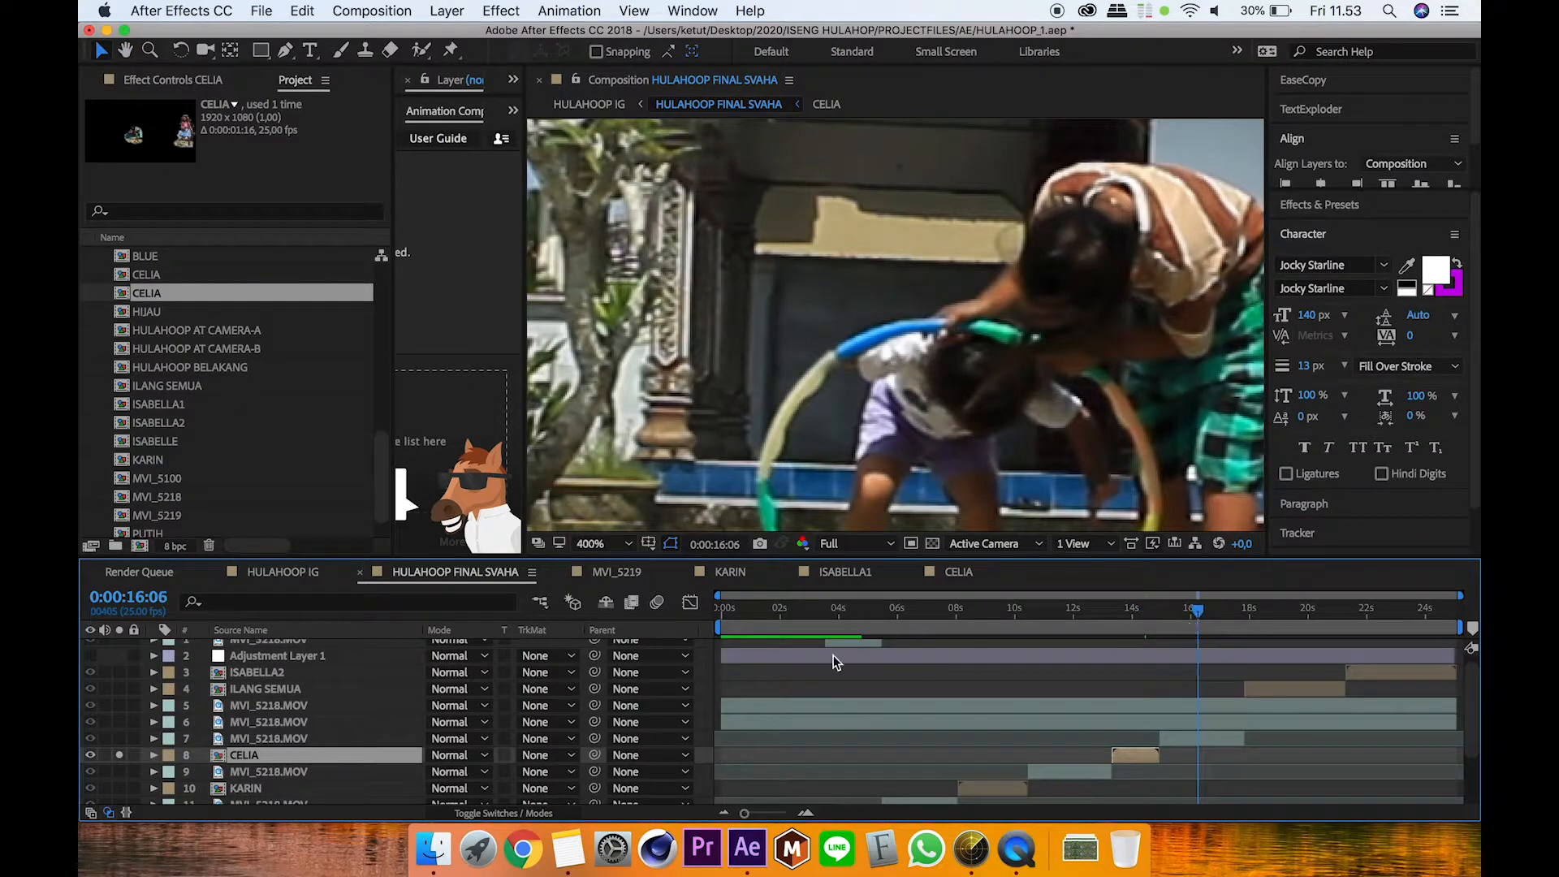
Step: Solo the MVI_5218.MOV layer 7 in place of CELIA and fit the whole frame in the viewer
{"action": "left_click", "coordinate": [314, 732]}
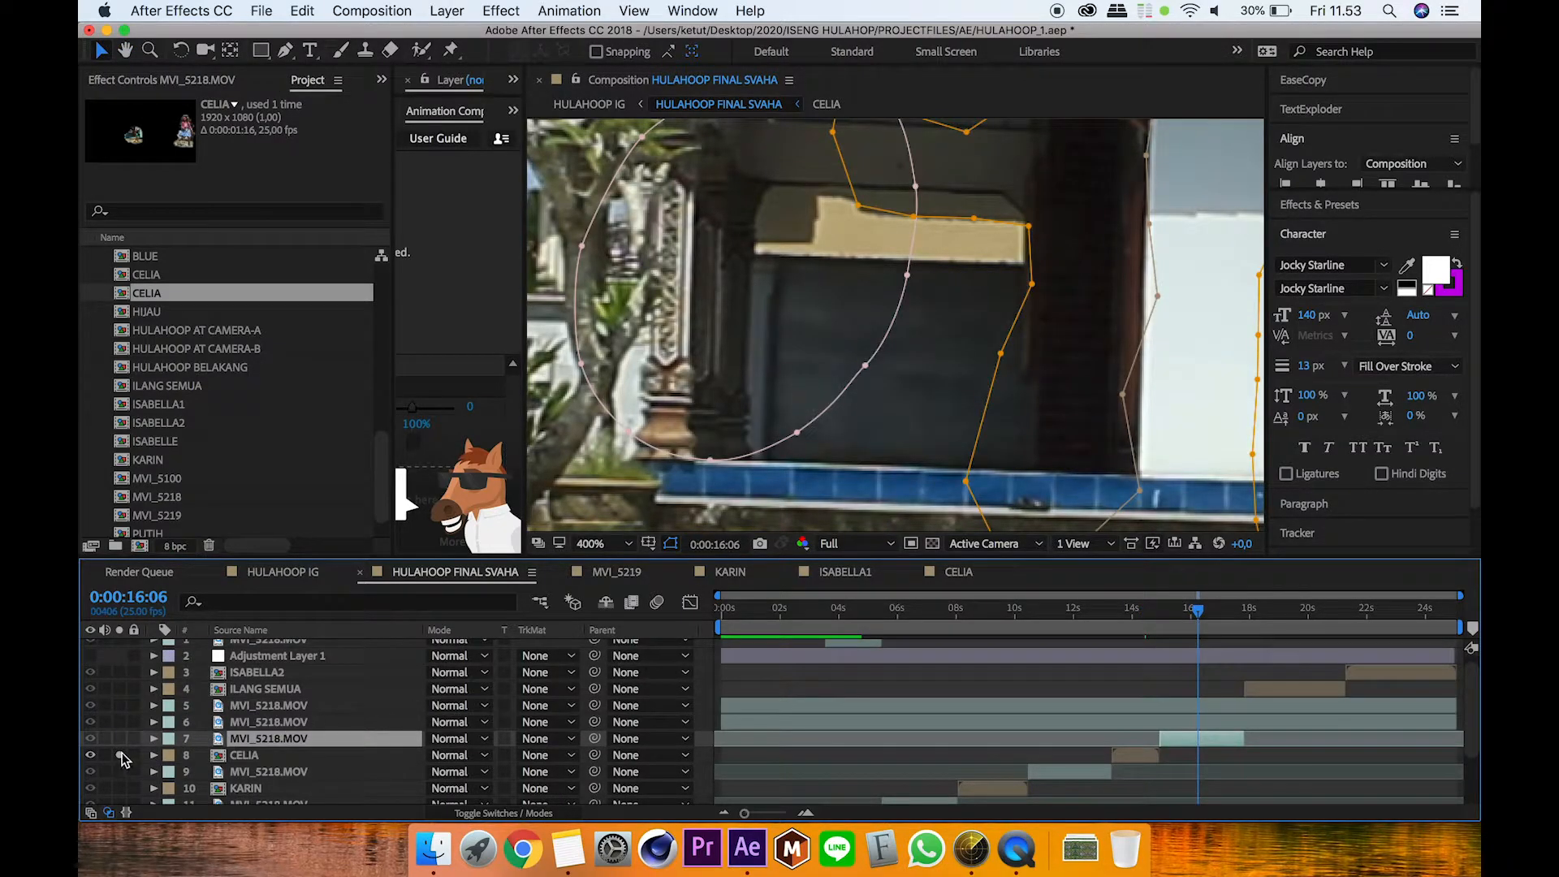
{"action": "left_click", "coordinate": [119, 738]}
{"action": "left_click", "coordinate": [622, 544]}
{"action": "left_click", "coordinate": [610, 508]}
{"action": "key", "text": "h"}
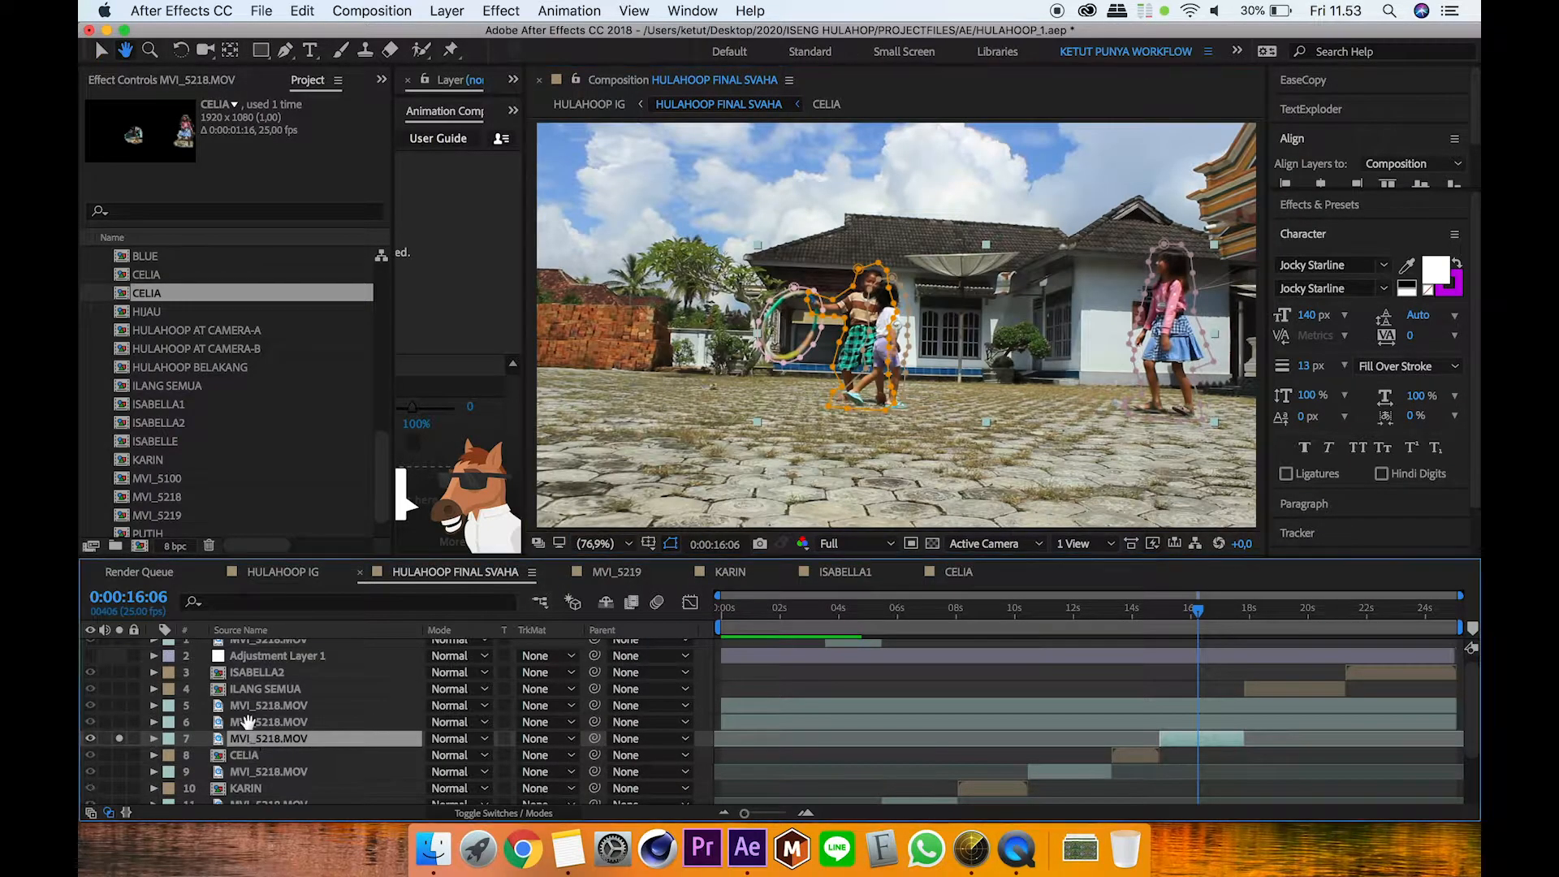
{"action": "scroll", "coordinate": [247, 721], "scroll_direction": "down", "scroll_amount": 3}
{"action": "key", "text": "v"}
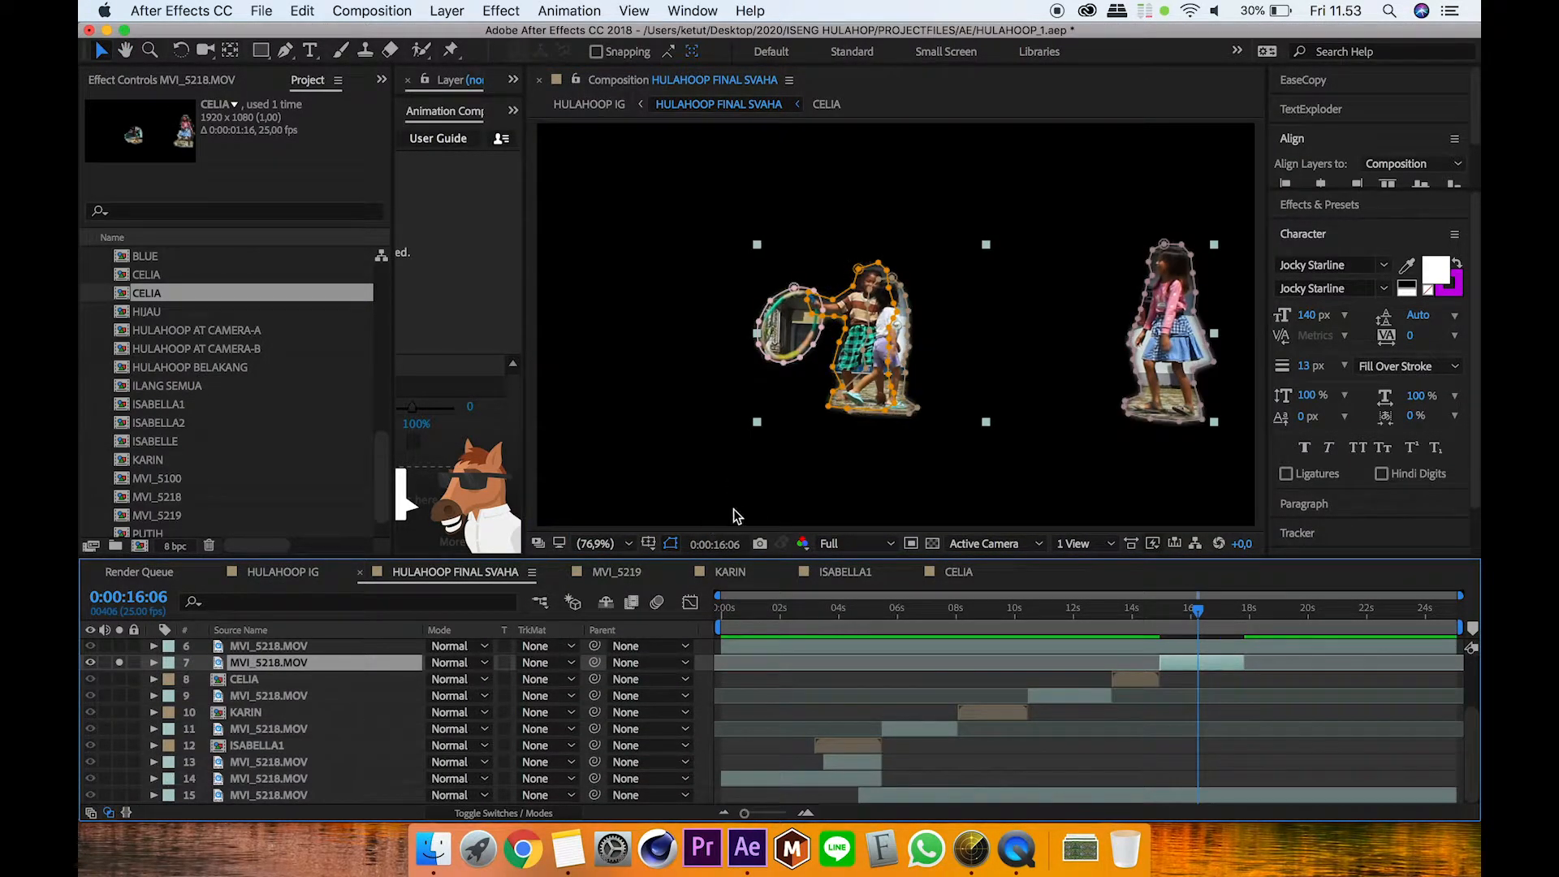
Step: Deselect layer 7 and scrub HULAHOOP FINAL SVAHA forward to 0:00:18:06
{"action": "scroll", "coordinate": [1226, 727], "scroll_direction": "up", "scroll_amount": 2}
{"action": "left_click", "coordinate": [1227, 726]}
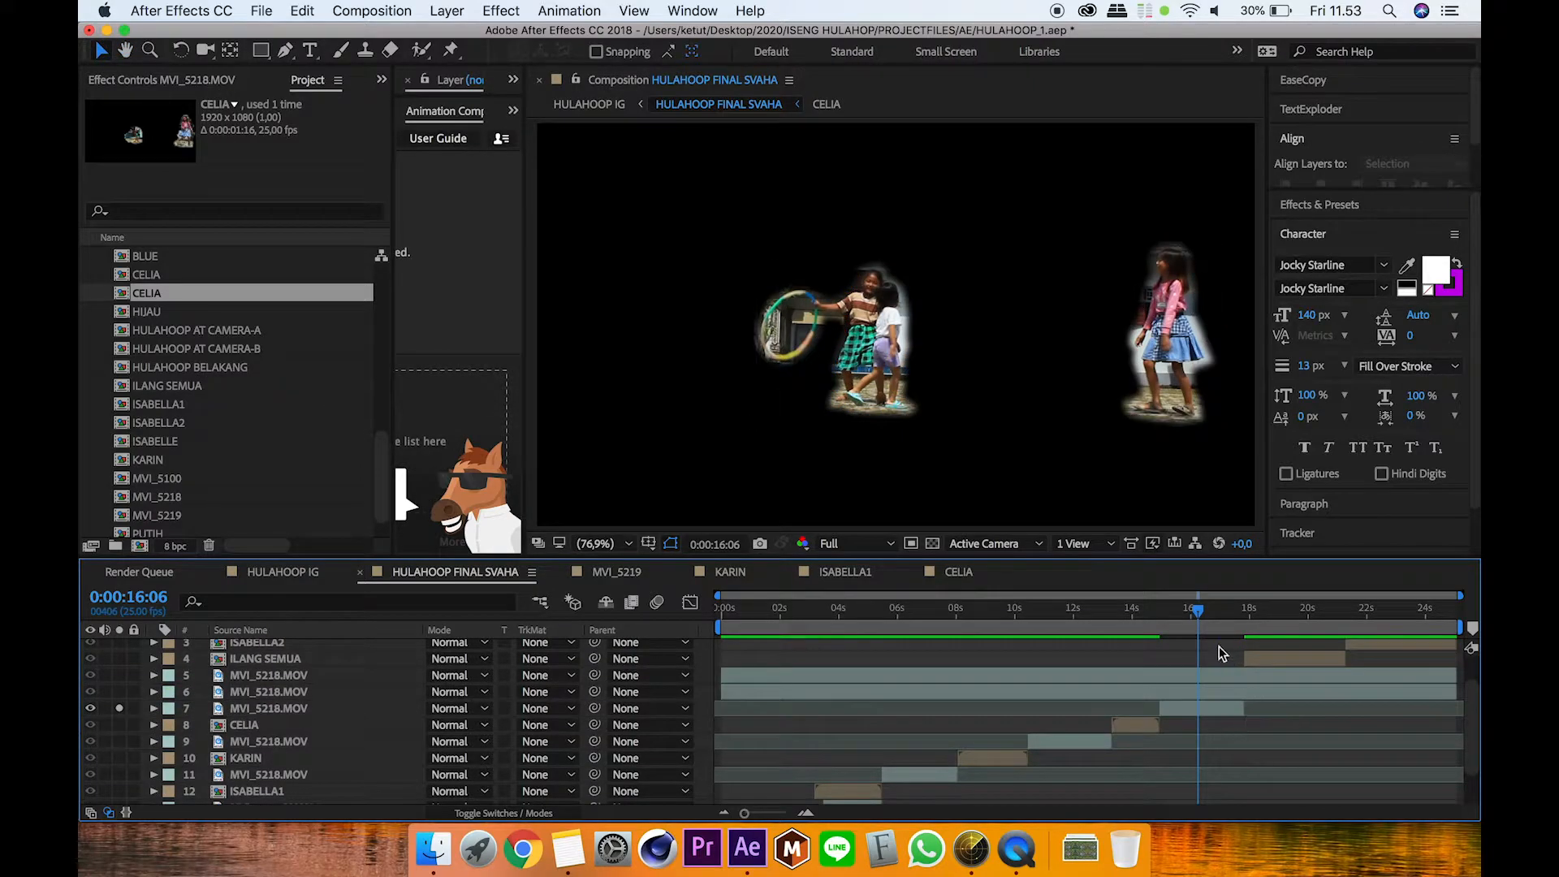
{"action": "left_click_drag", "start_coordinate": [1202, 632], "coordinate": [1257, 632]}
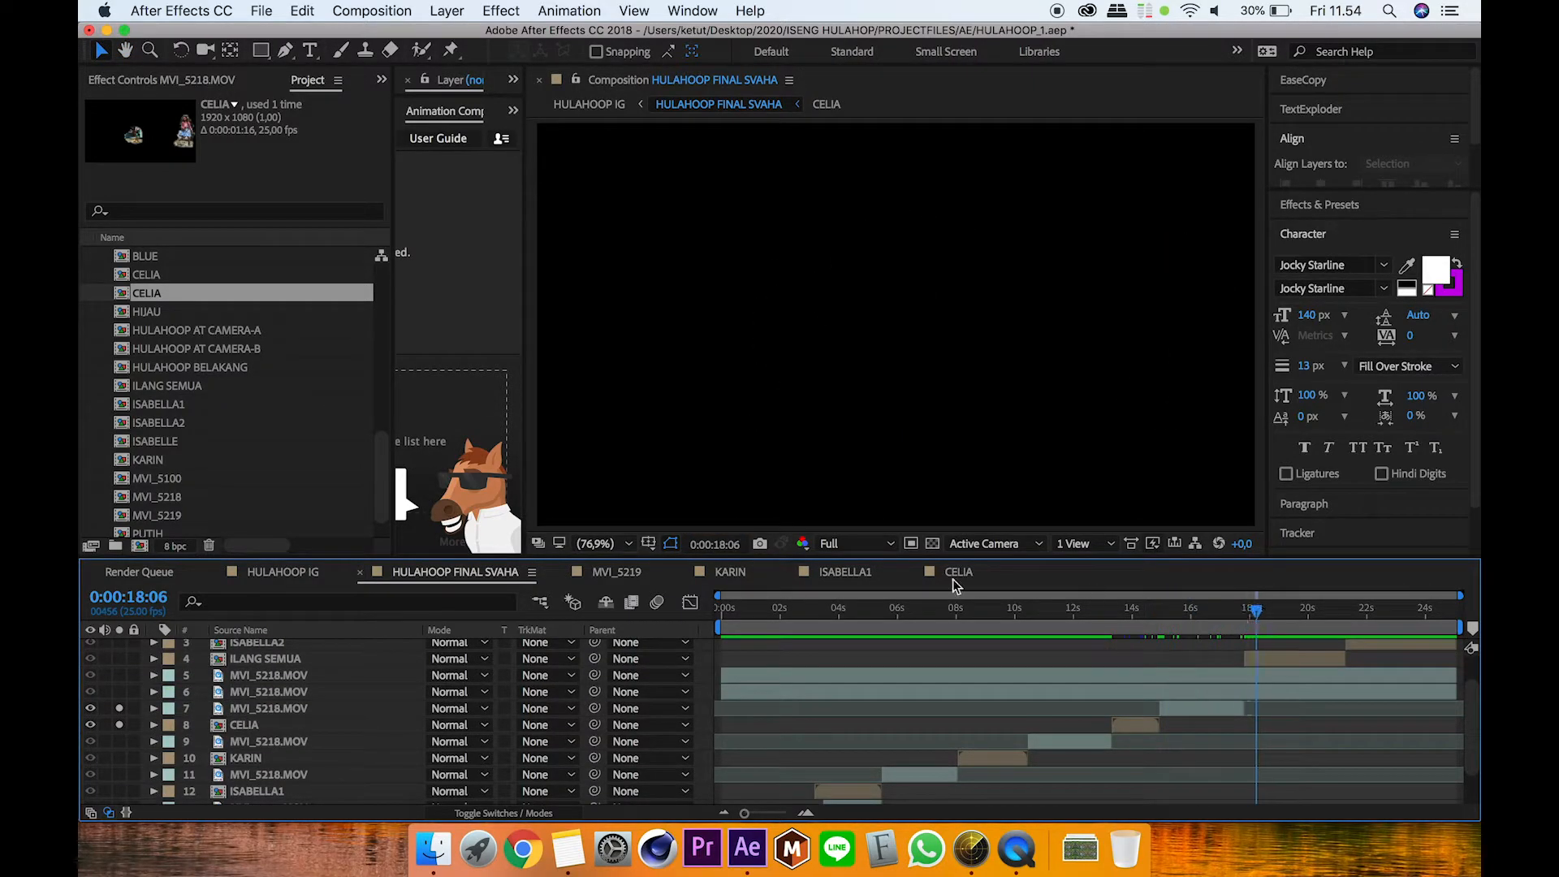
Step: Unsolo layer 7 and CELIA, and solo the masked sky MVI_5218.MOV layer 6
{"action": "left_click", "coordinate": [120, 725]}
{"action": "left_click", "coordinate": [260, 691]}
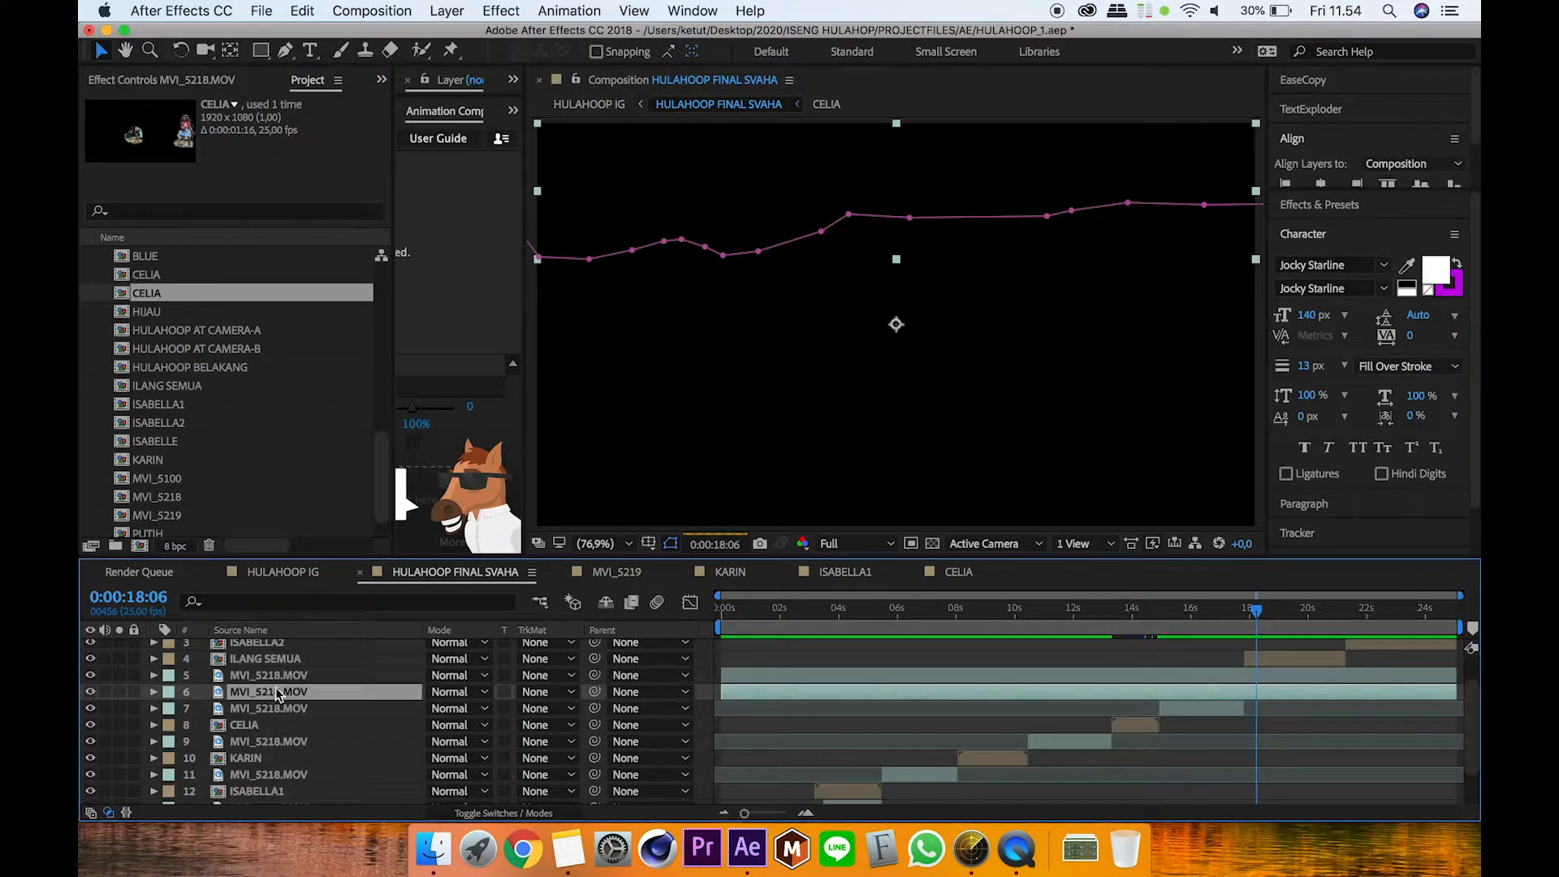
{"action": "left_click", "coordinate": [119, 692]}
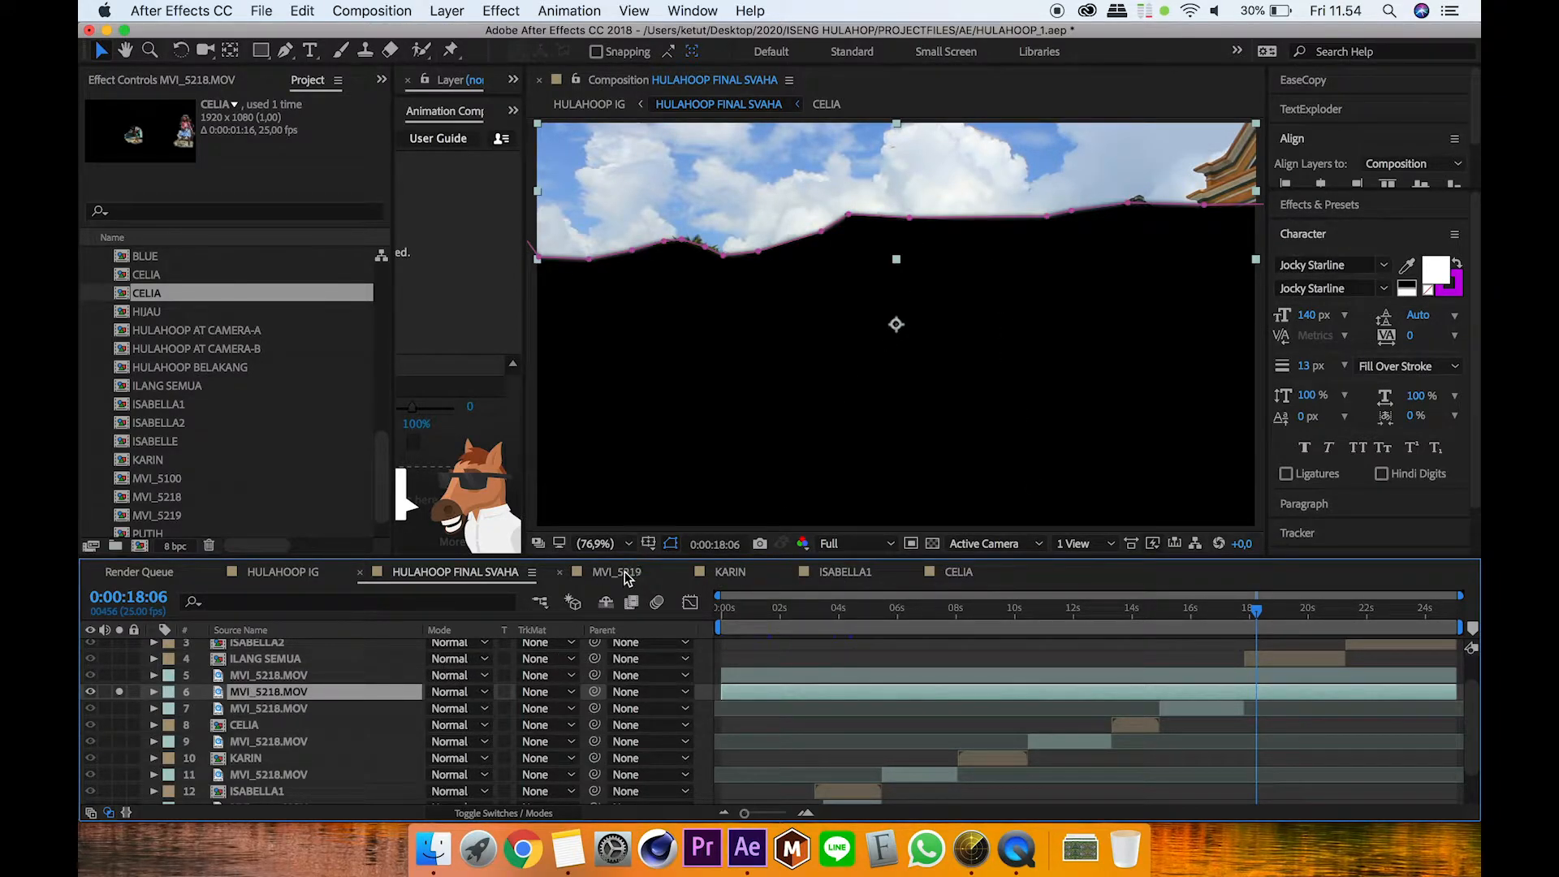
Step: Close the KARIN, ISABELLA1 and CELIA timelines and open the MVI_5219 composition
{"action": "left_click", "coordinate": [684, 573]}
{"action": "left_click", "coordinate": [684, 572]}
{"action": "left_click", "coordinate": [684, 573]}
{"action": "left_click", "coordinate": [617, 573]}
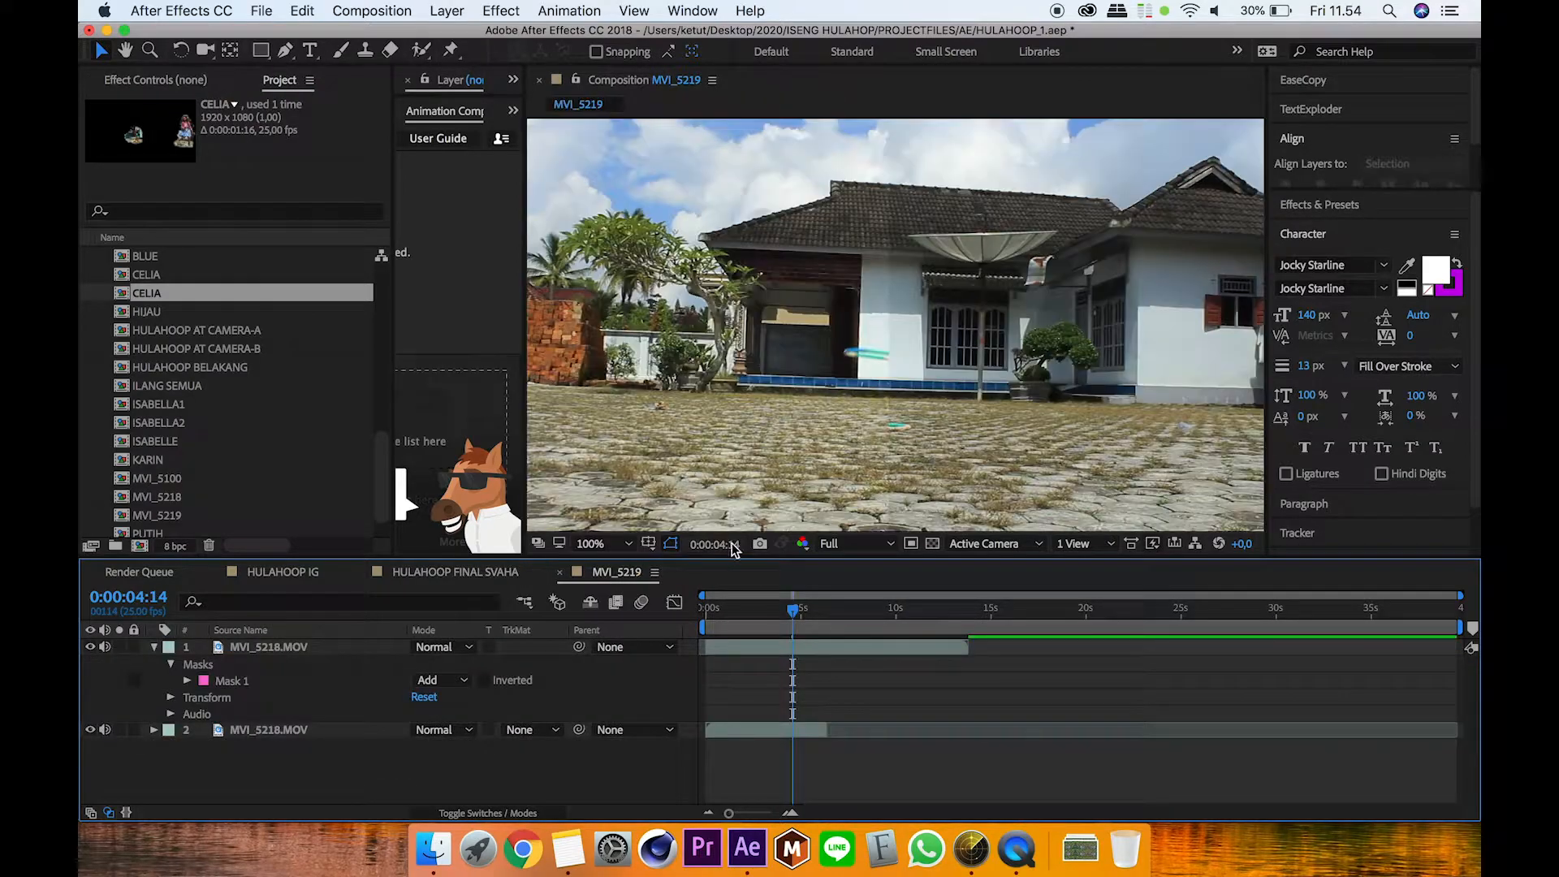
Step: At the start of MVI_5219, delete Mask 1 from the upper MVI_5218.MOV layer, fit the frame in the viewer and delete that layer
{"action": "left_click_drag", "start_coordinate": [786, 619], "coordinate": [748, 627]}
{"action": "key", "text": "Home"}
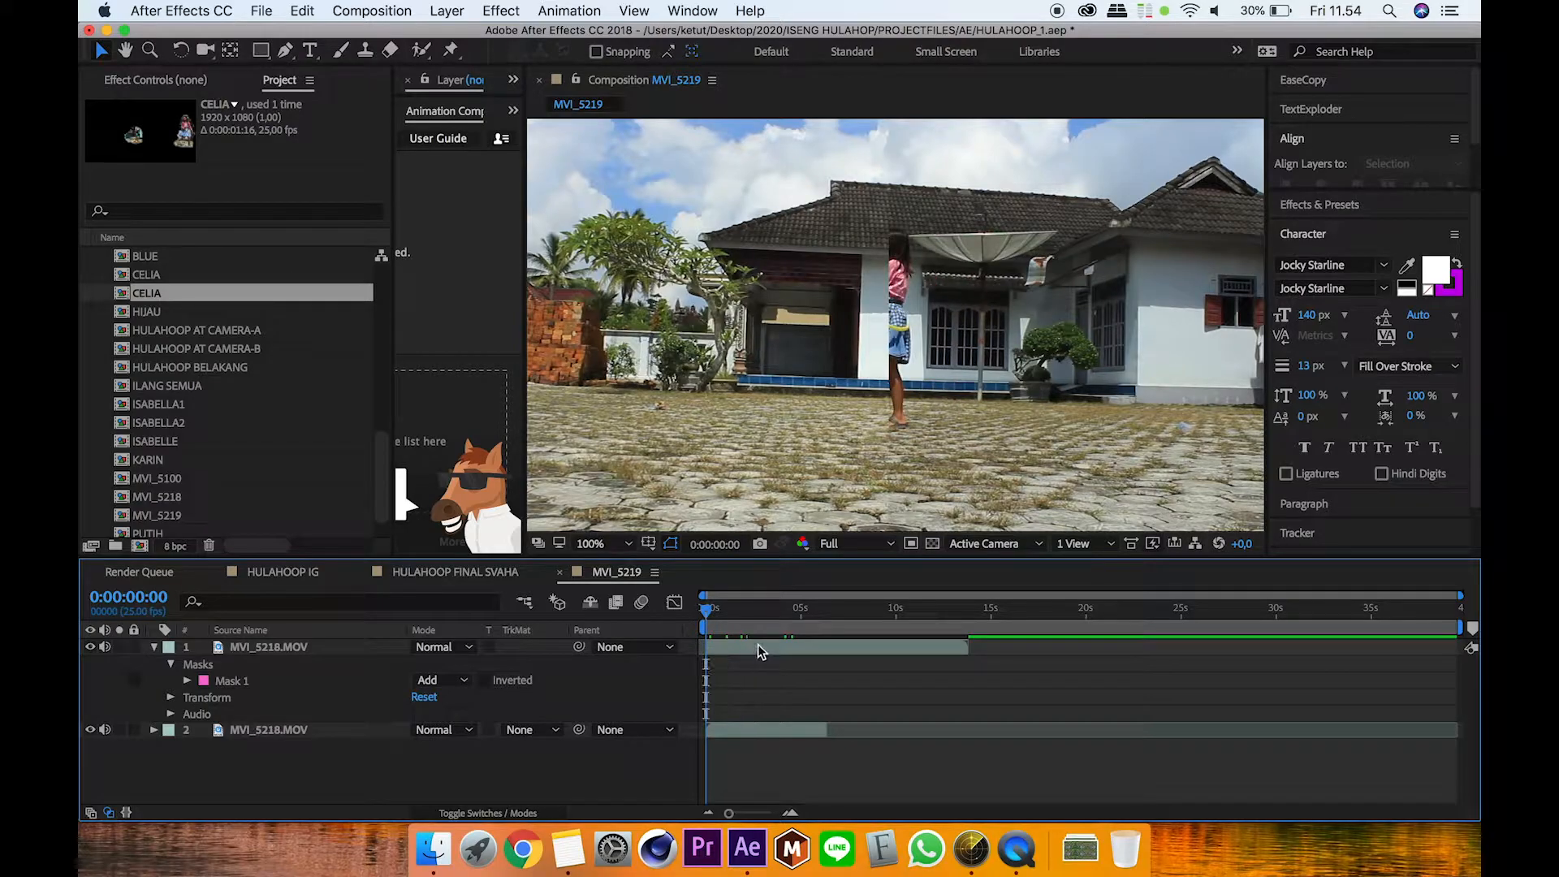
{"action": "left_click", "coordinate": [760, 643]}
{"action": "left_click", "coordinate": [279, 674]}
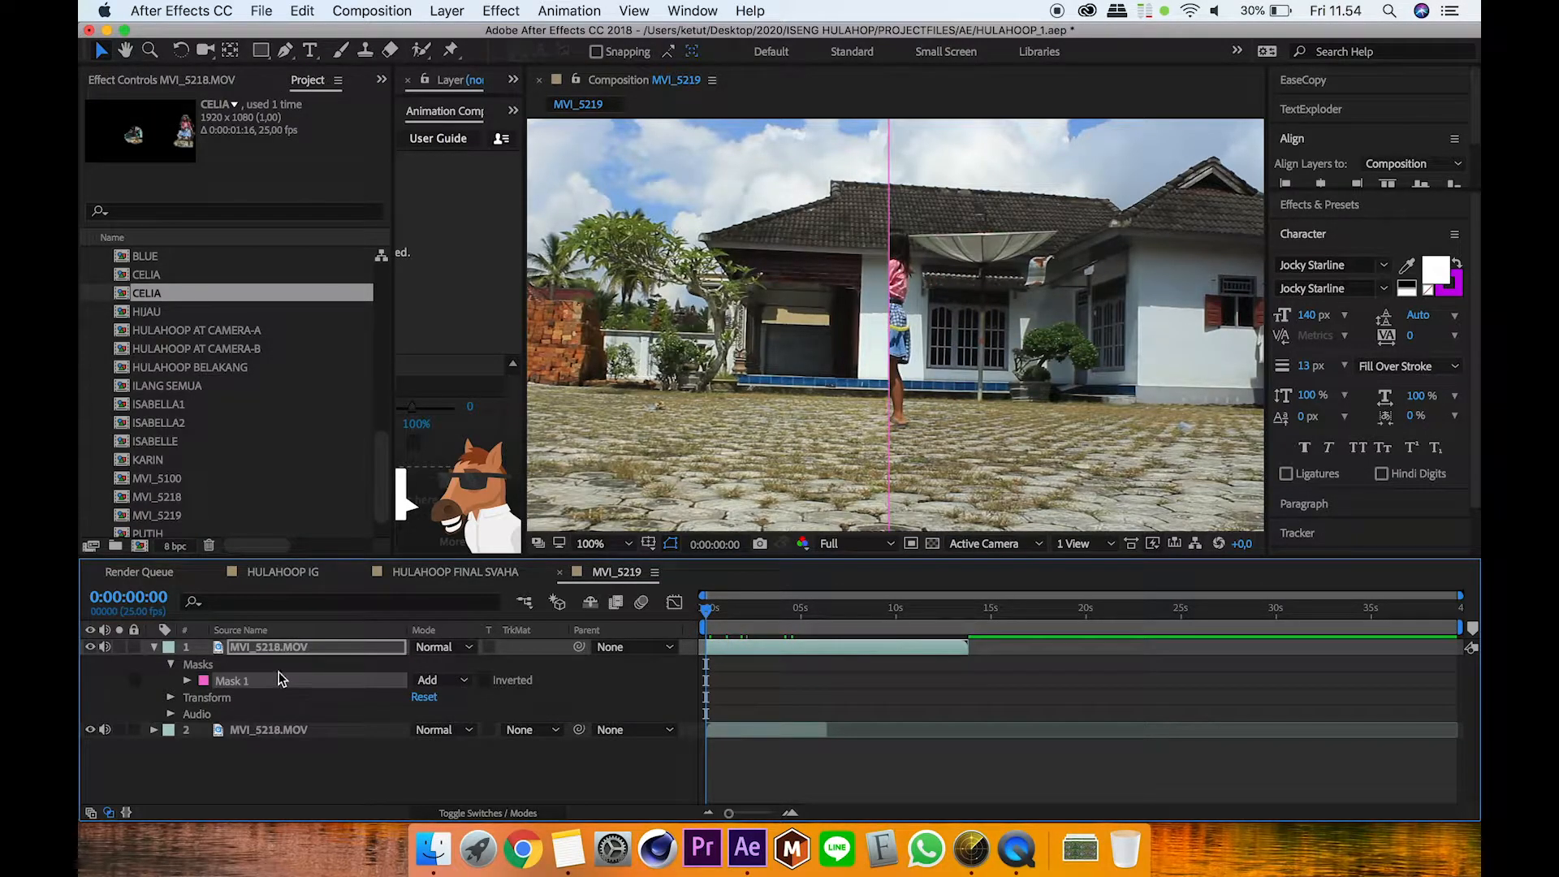
{"action": "key", "text": "Delete"}
{"action": "left_click", "coordinate": [619, 543]}
{"action": "left_click", "coordinate": [622, 520]}
{"action": "left_click_drag", "start_coordinate": [757, 648], "coordinate": [881, 665]}
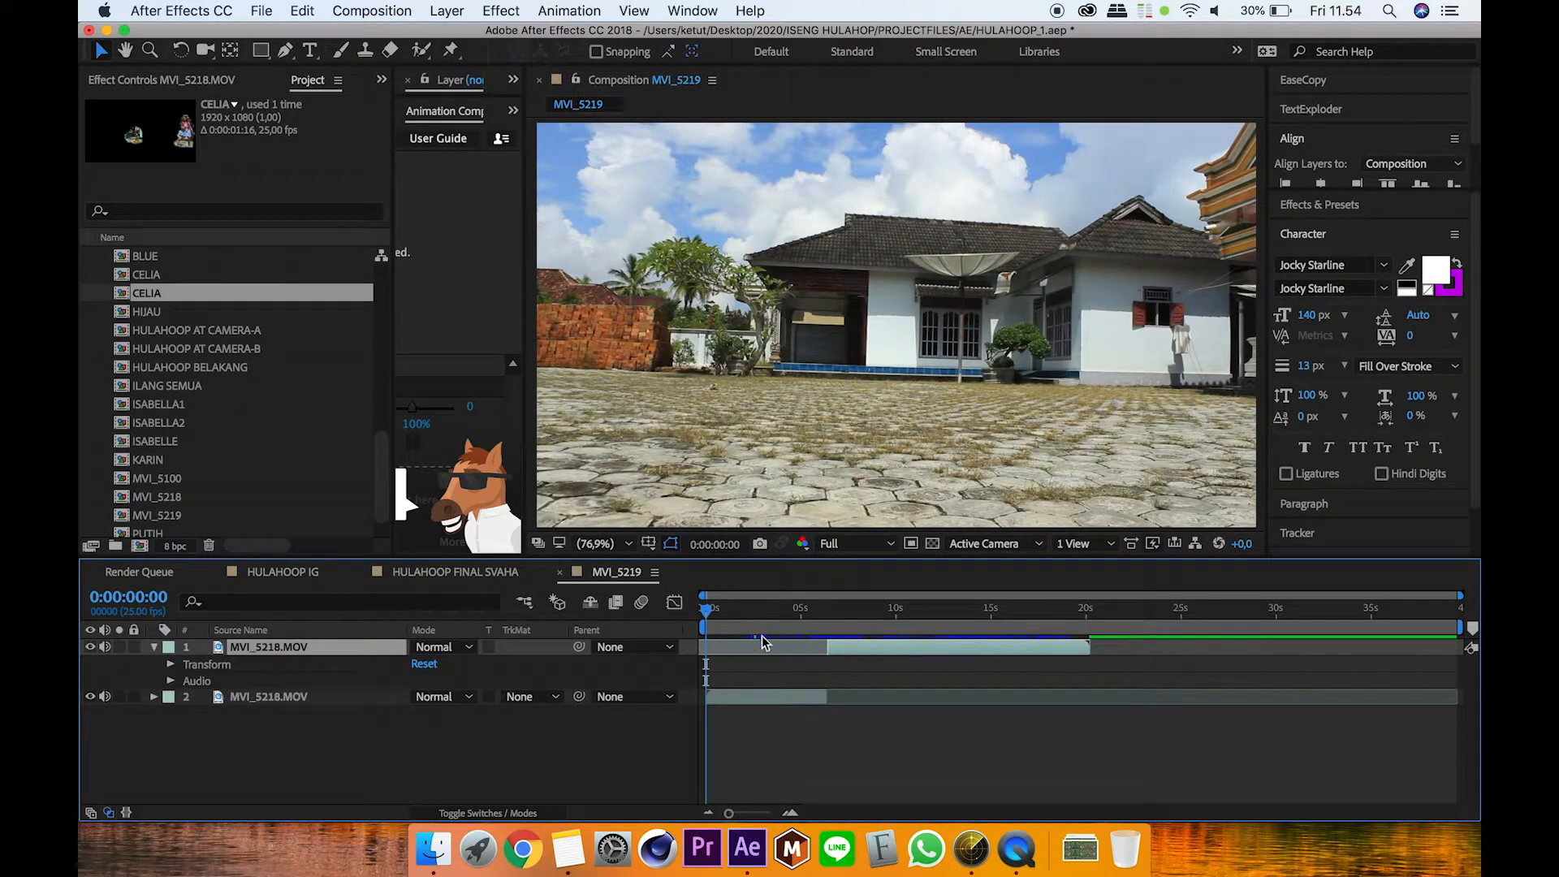
{"action": "key", "text": "Delete"}
Step: Extend the remaining MVI_5218.MOV layer to the end of MVI_5219 and scrub the footage to 0:00:26:24
{"action": "left_click", "coordinate": [836, 654]}
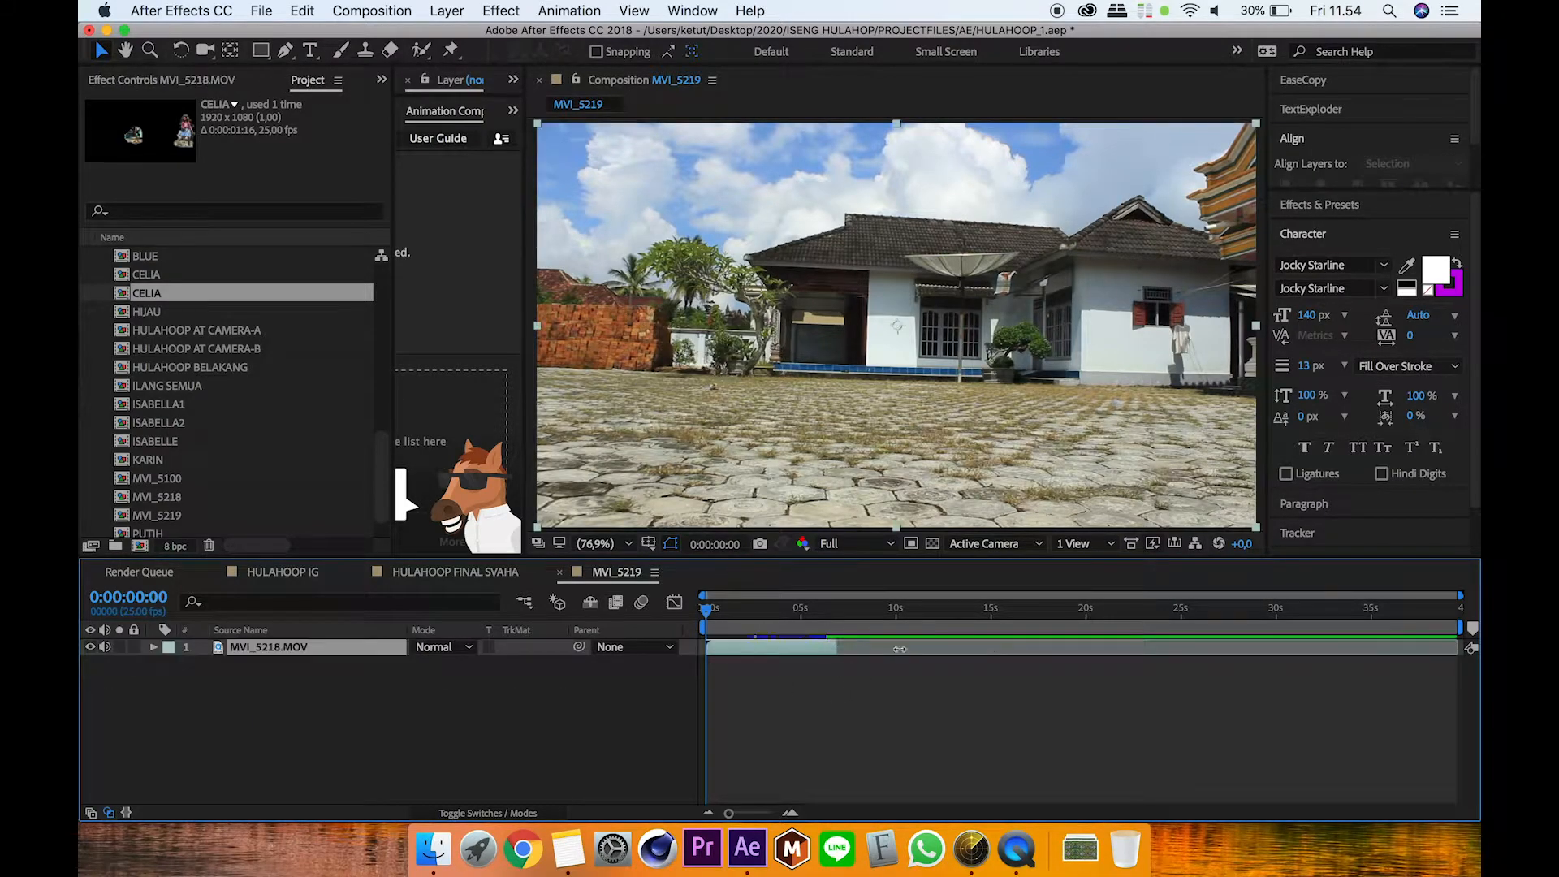
{"action": "left_click_drag", "start_coordinate": [775, 628], "coordinate": [734, 636]}
{"action": "left_click_drag", "start_coordinate": [859, 616], "coordinate": [995, 618]}
{"action": "left_click_drag", "start_coordinate": [903, 630], "coordinate": [1225, 667]}
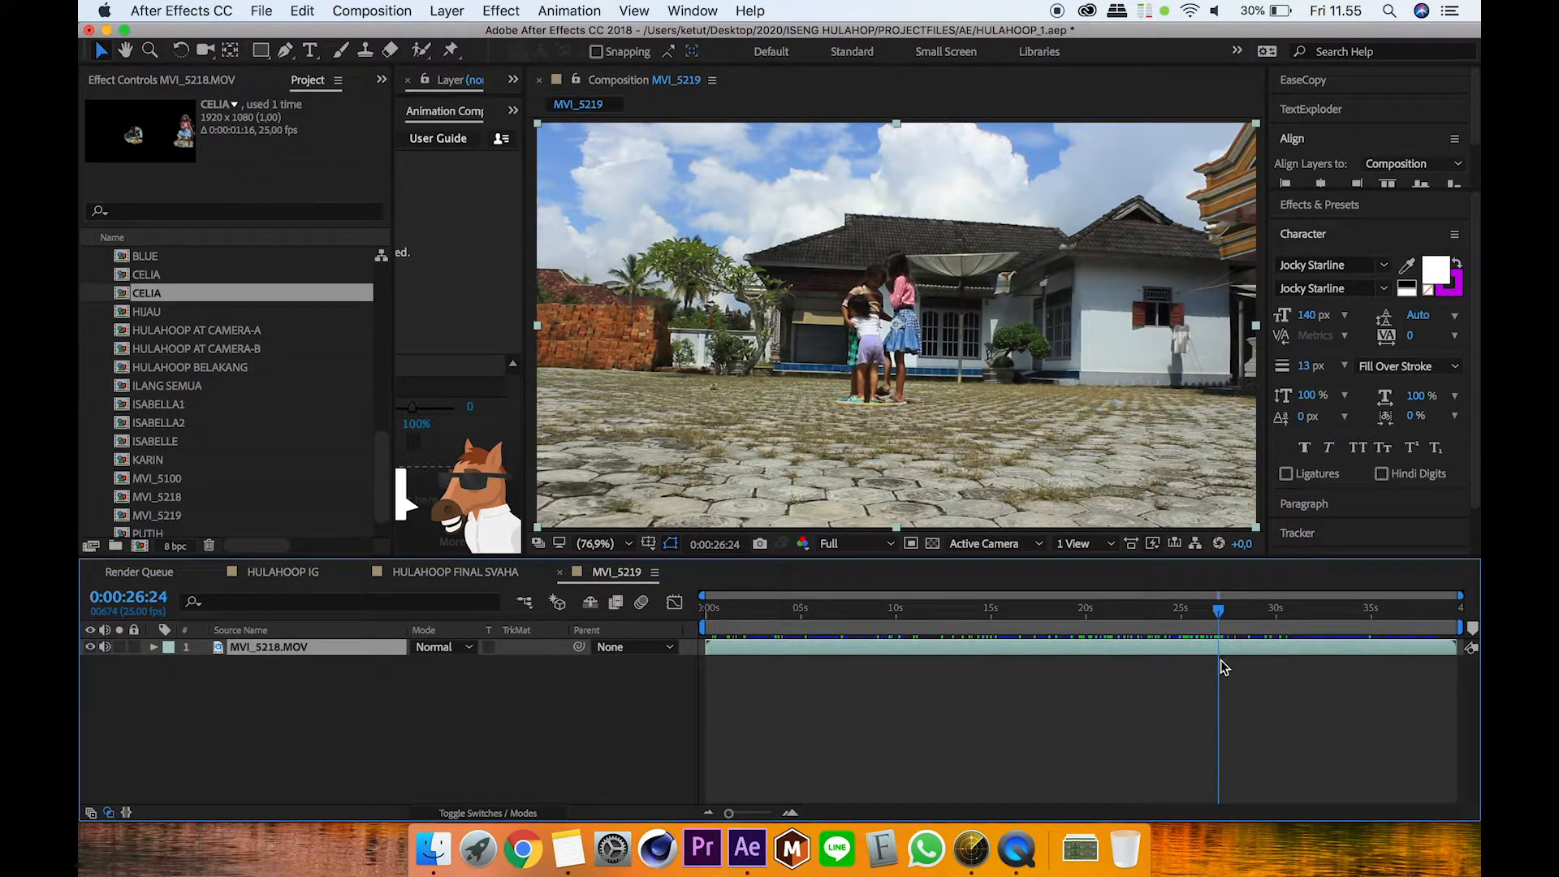
Step: Split the MVI_5218.MOV layer at 0:00:26:24, trim the start of the second piece and slide it back to the cut
{"action": "key", "text": "super+shift+d"}
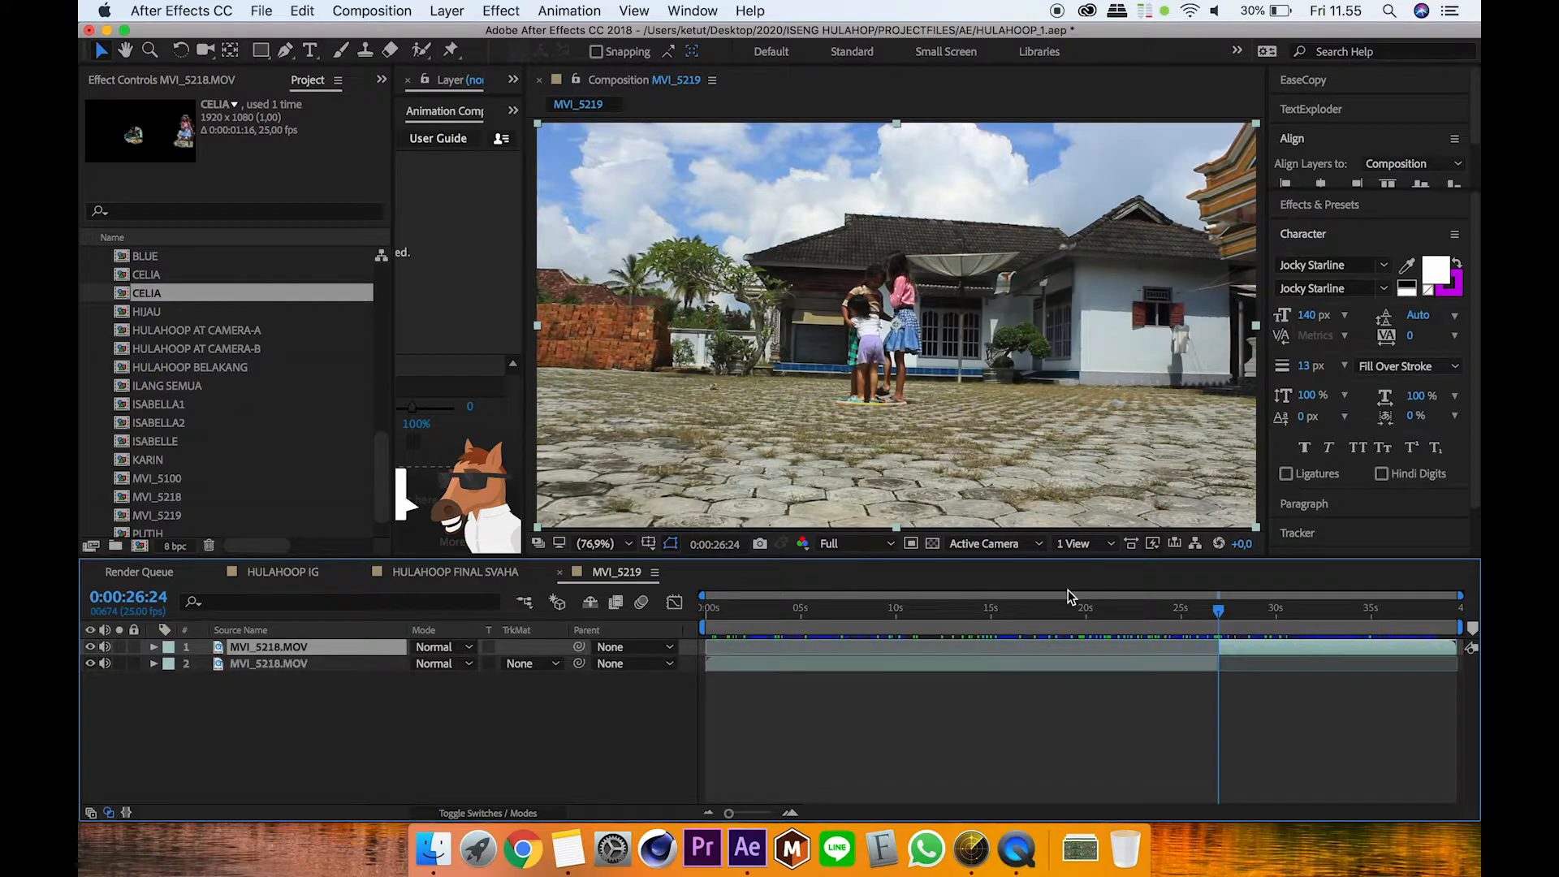
{"action": "left_click_drag", "start_coordinate": [1234, 626], "coordinate": [1354, 639]}
{"action": "mouse_move", "coordinate": [1221, 648]}
{"action": "left_mouse_down"}
{"action": "mouse_move", "coordinate": [1358, 652]}
{"action": "mouse_move", "coordinate": [1246, 652]}
{"action": "mouse_move", "coordinate": [1202, 610]}
{"action": "mouse_move", "coordinate": [1225, 614]}
{"action": "mouse_move", "coordinate": [1204, 625]}
{"action": "left_mouse_up"}
Step: Preview the cut between the two MVI_5218.MOV pieces and move the time to 0:00:26:05
{"action": "key", "text": "space"}
{"action": "key", "text": "space"}
{"action": "left_click_drag", "start_coordinate": [1227, 622], "coordinate": [1204, 623]}
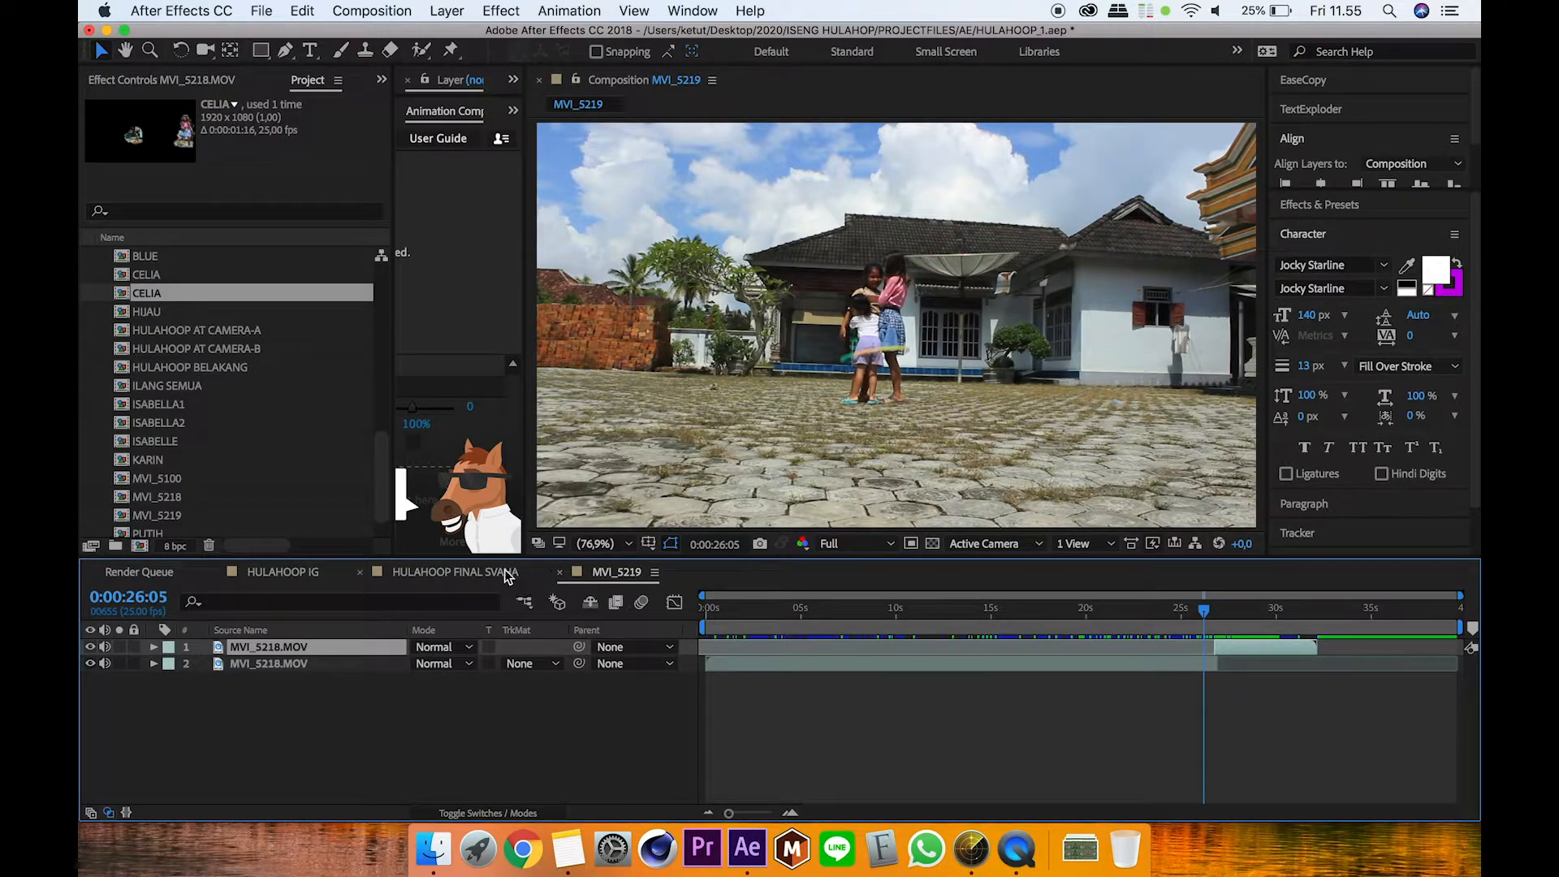
Step: In HULAHOOP FINAL SVAHA at 0:00:20:06, select the MVI_5218.MOV layer 5, toggle its solo and examine its small sky mask up close
{"action": "left_click", "coordinate": [471, 571]}
{"action": "left_click_drag", "start_coordinate": [1260, 623], "coordinate": [1315, 660]}
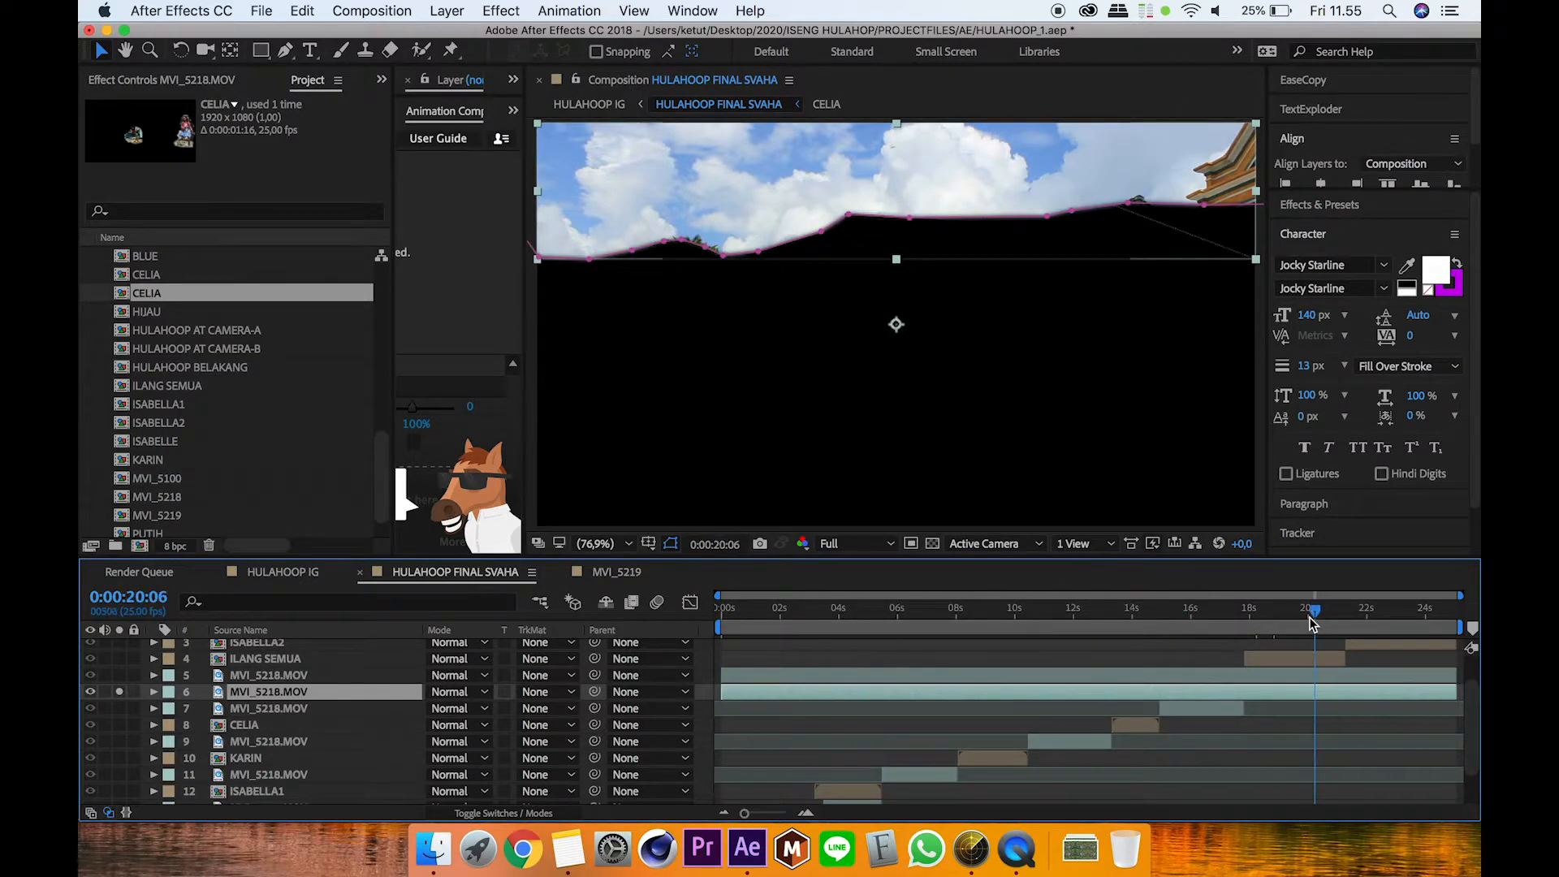
{"action": "left_click", "coordinate": [248, 677]}
{"action": "left_click", "coordinate": [120, 676]}
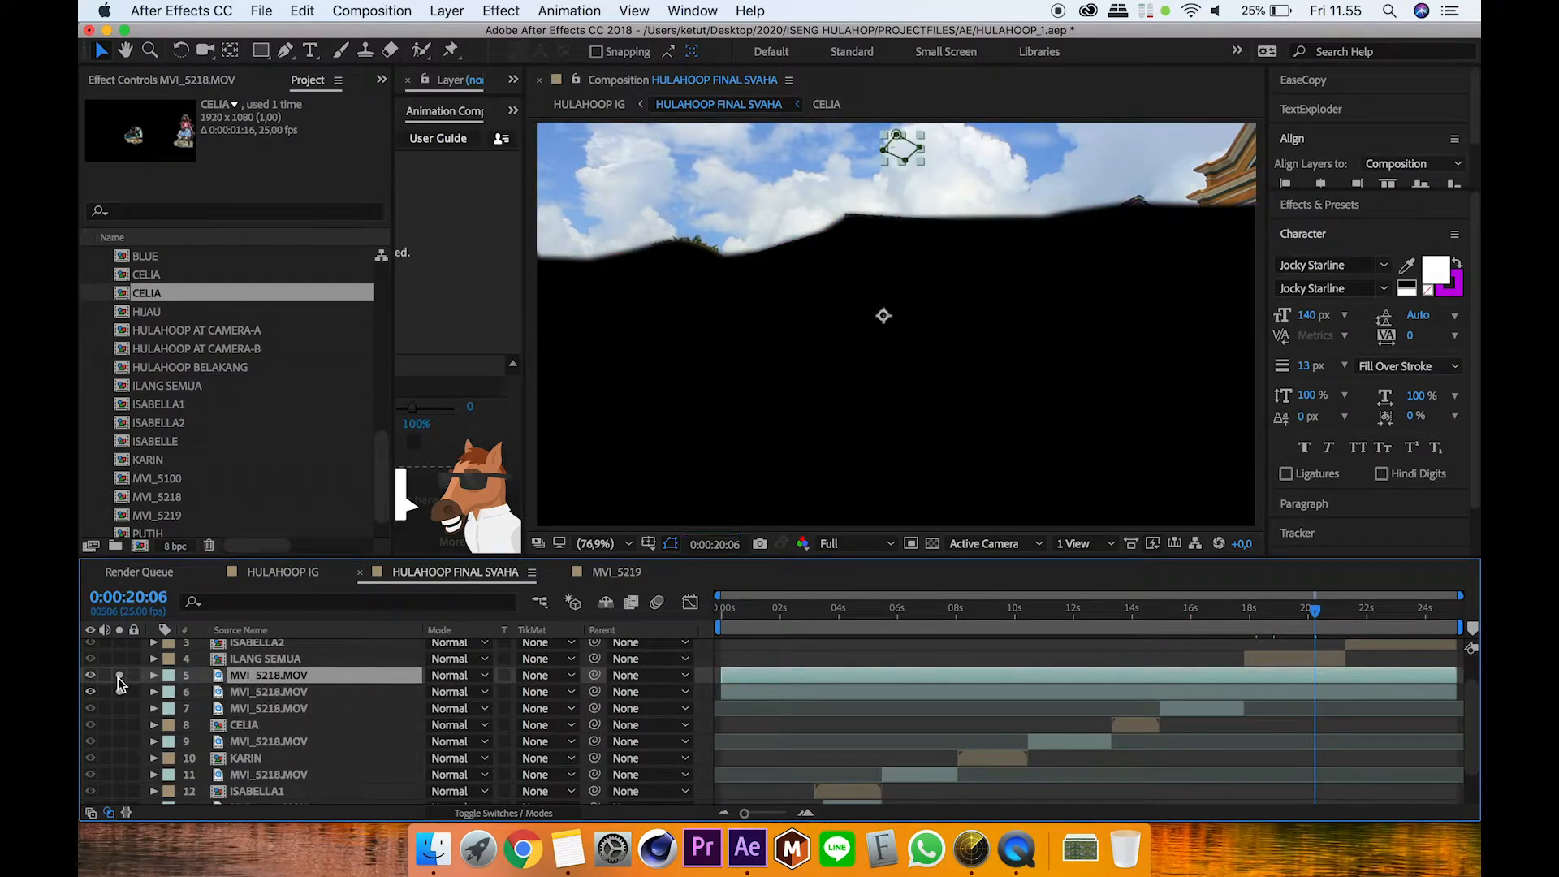
{"action": "left_click", "coordinate": [120, 675]}
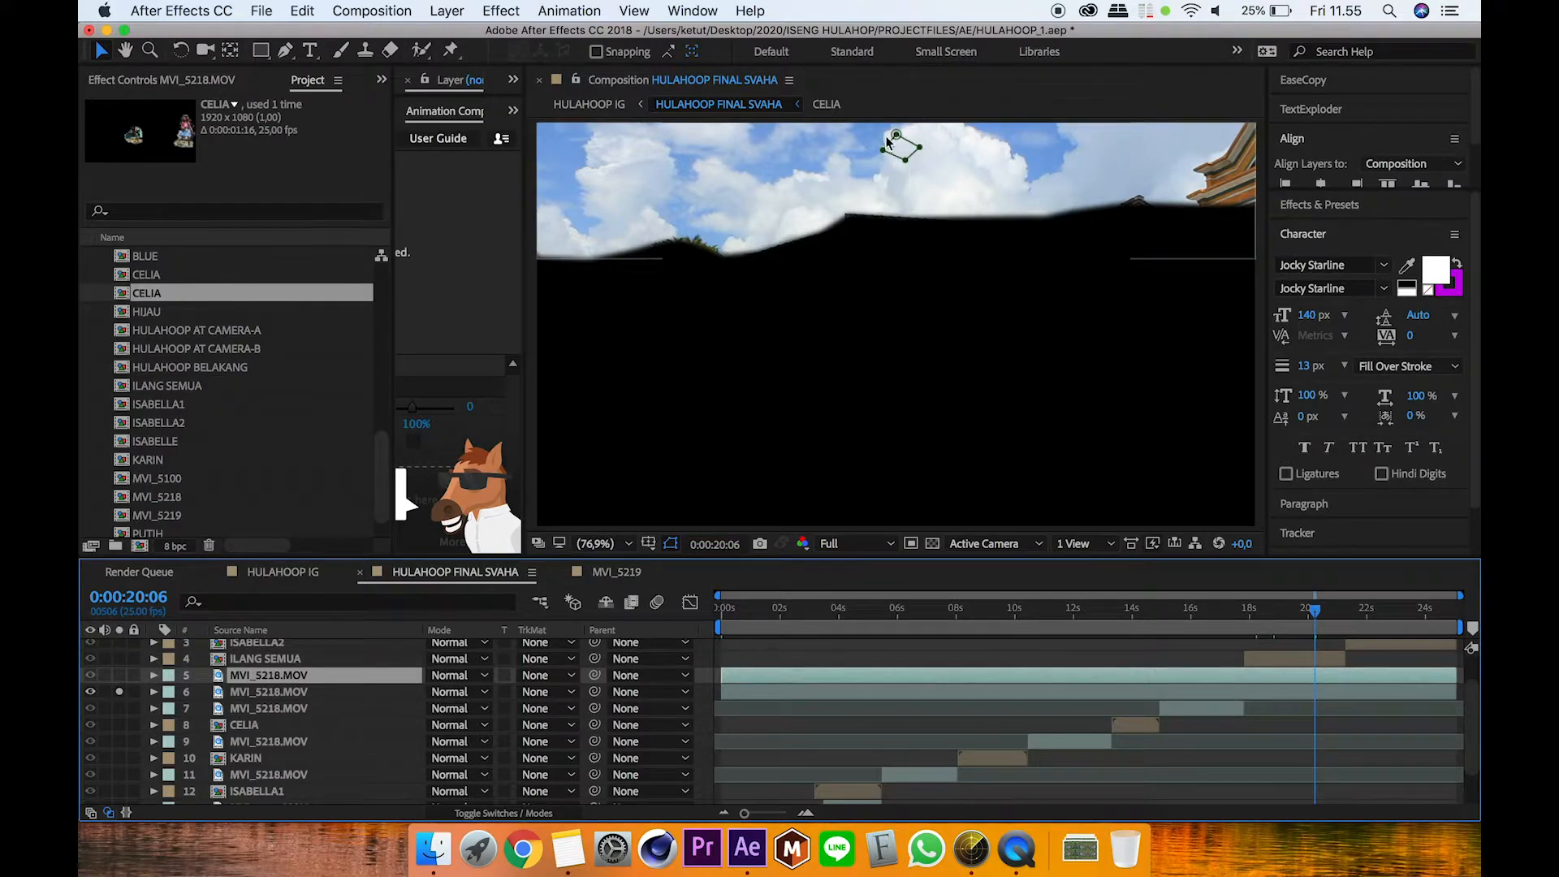
{"action": "scroll", "coordinate": [893, 149], "scroll_direction": "up", "scroll_amount": 3}
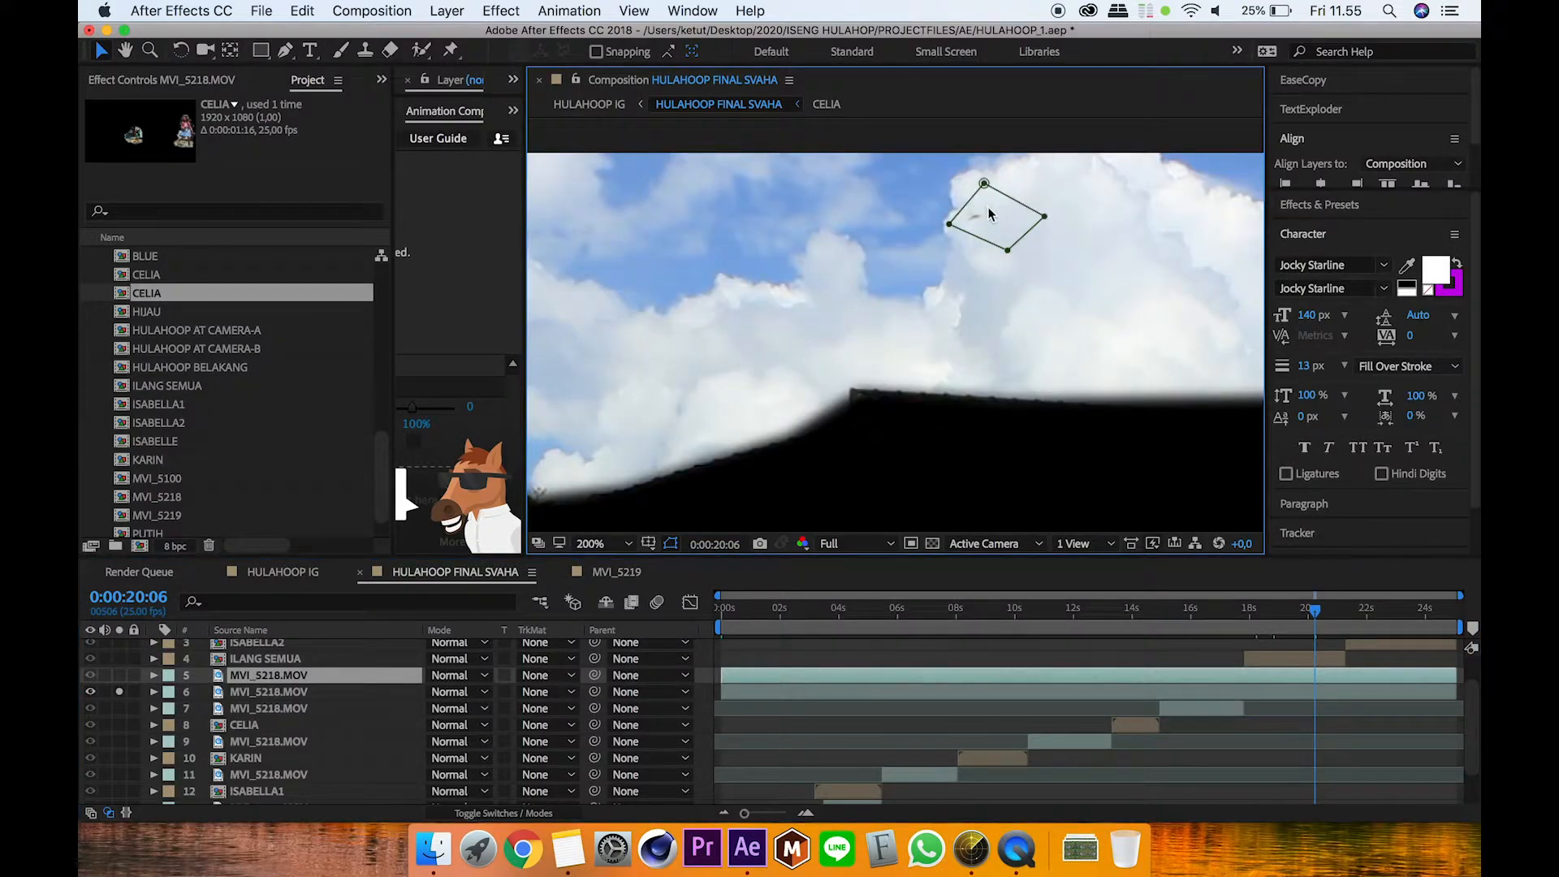
Step: Check the Time options of the MVI_5218.MOV layer 6 and show its keyframed Time Remap and Mask Path properties
{"action": "left_click", "coordinate": [294, 693]}
{"action": "right_click", "coordinate": [294, 693]}
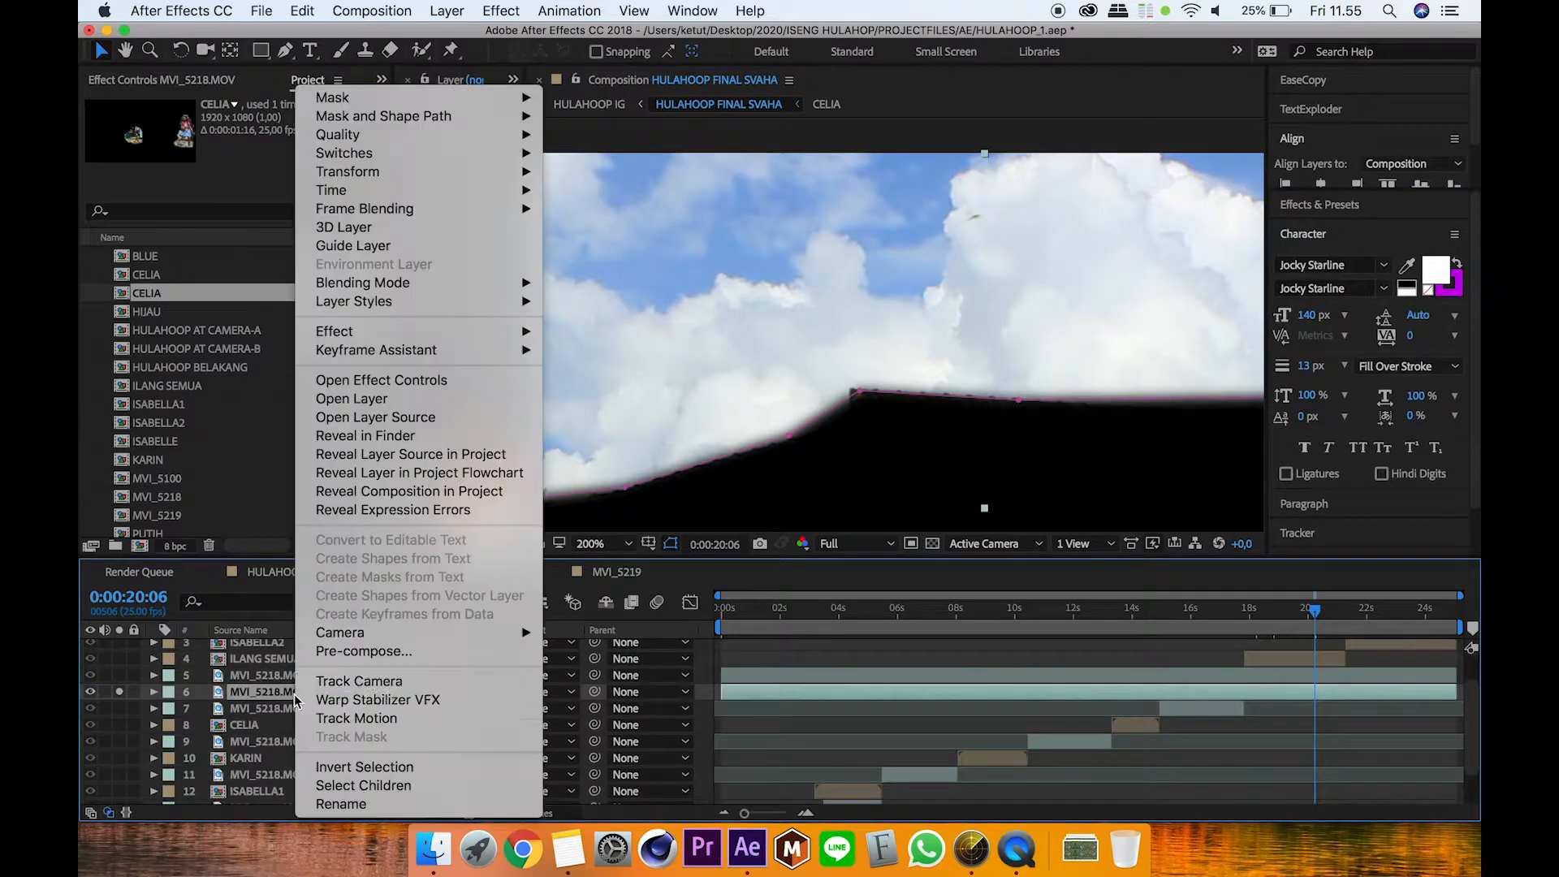
{"action": "mouse_move", "coordinate": [416, 196]}
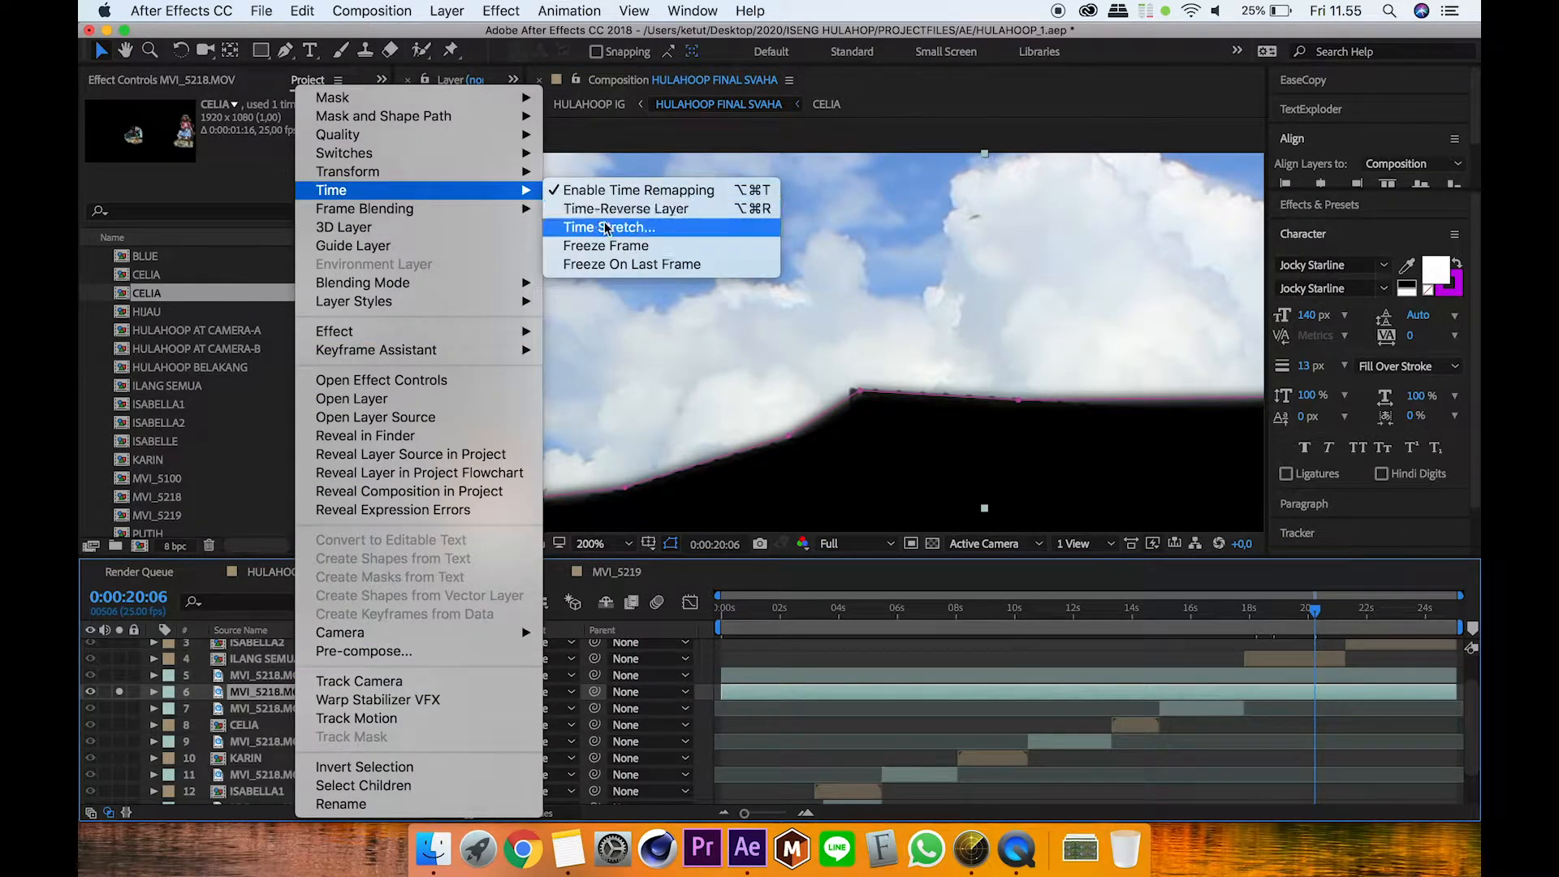
{"action": "left_click", "coordinate": [210, 697]}
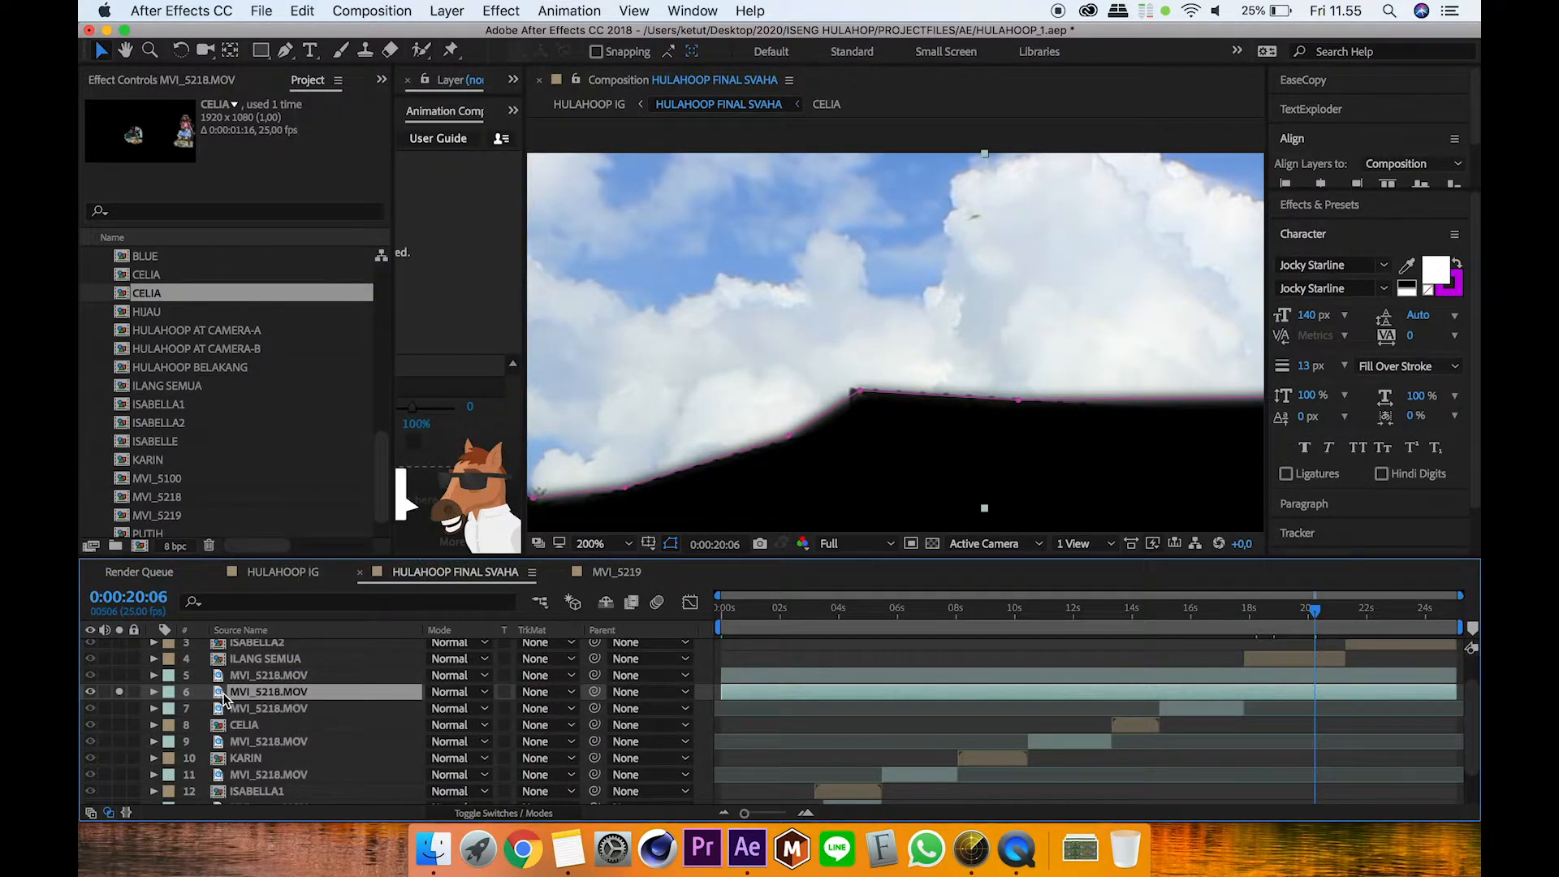
{"action": "key", "text": "u"}
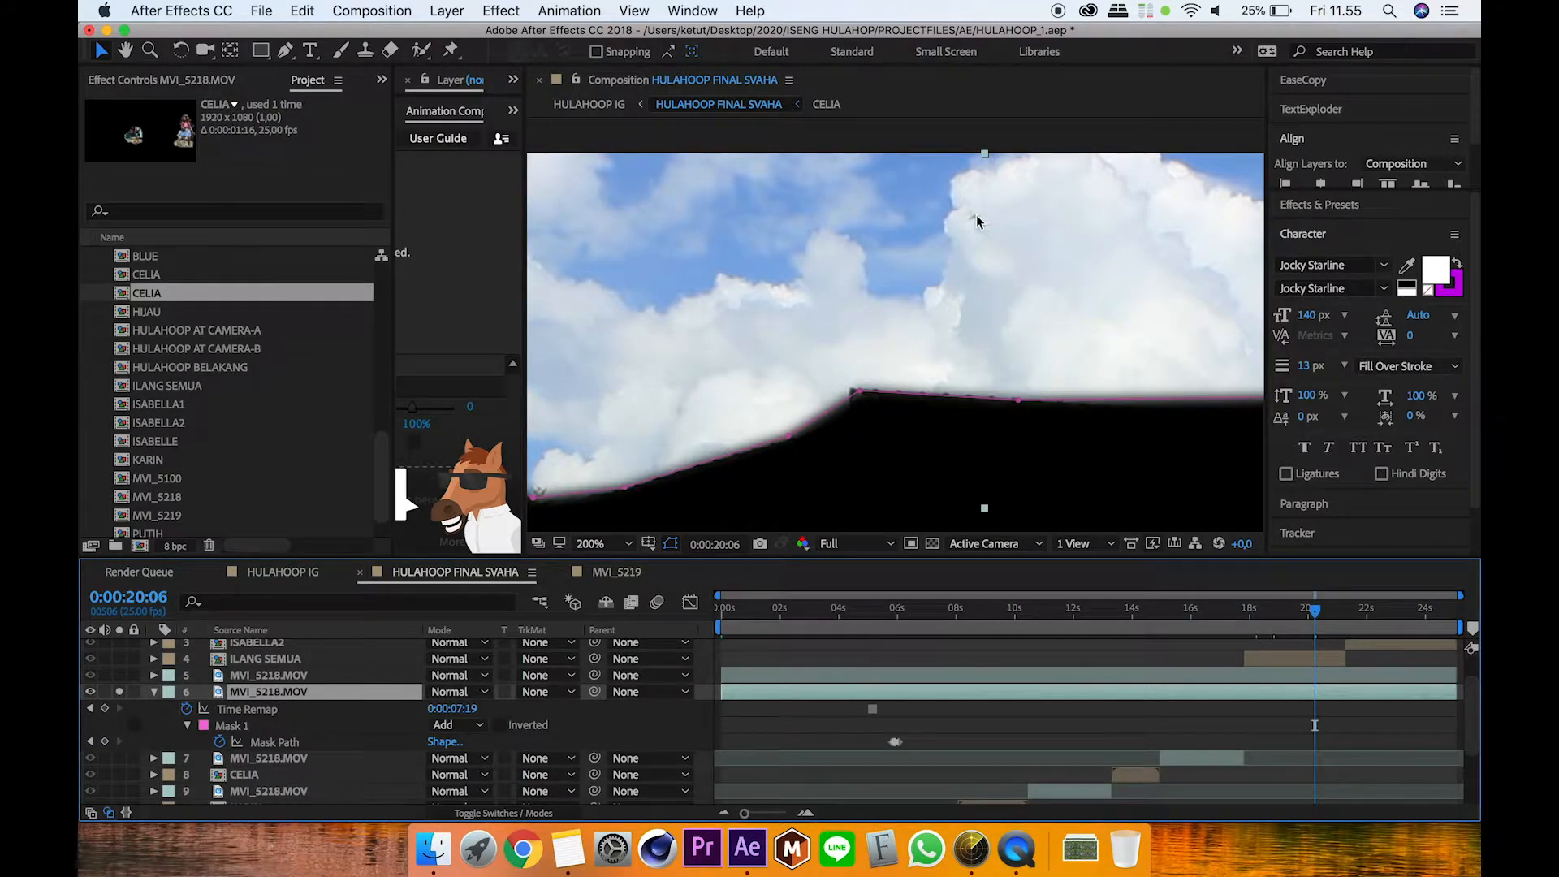
Step: Try a Time Remap value of 0:00:09:15 on layer 6, undo it and collapse the layer's properties
{"action": "left_click_drag", "start_coordinate": [452, 709], "coordinate": [479, 691]}
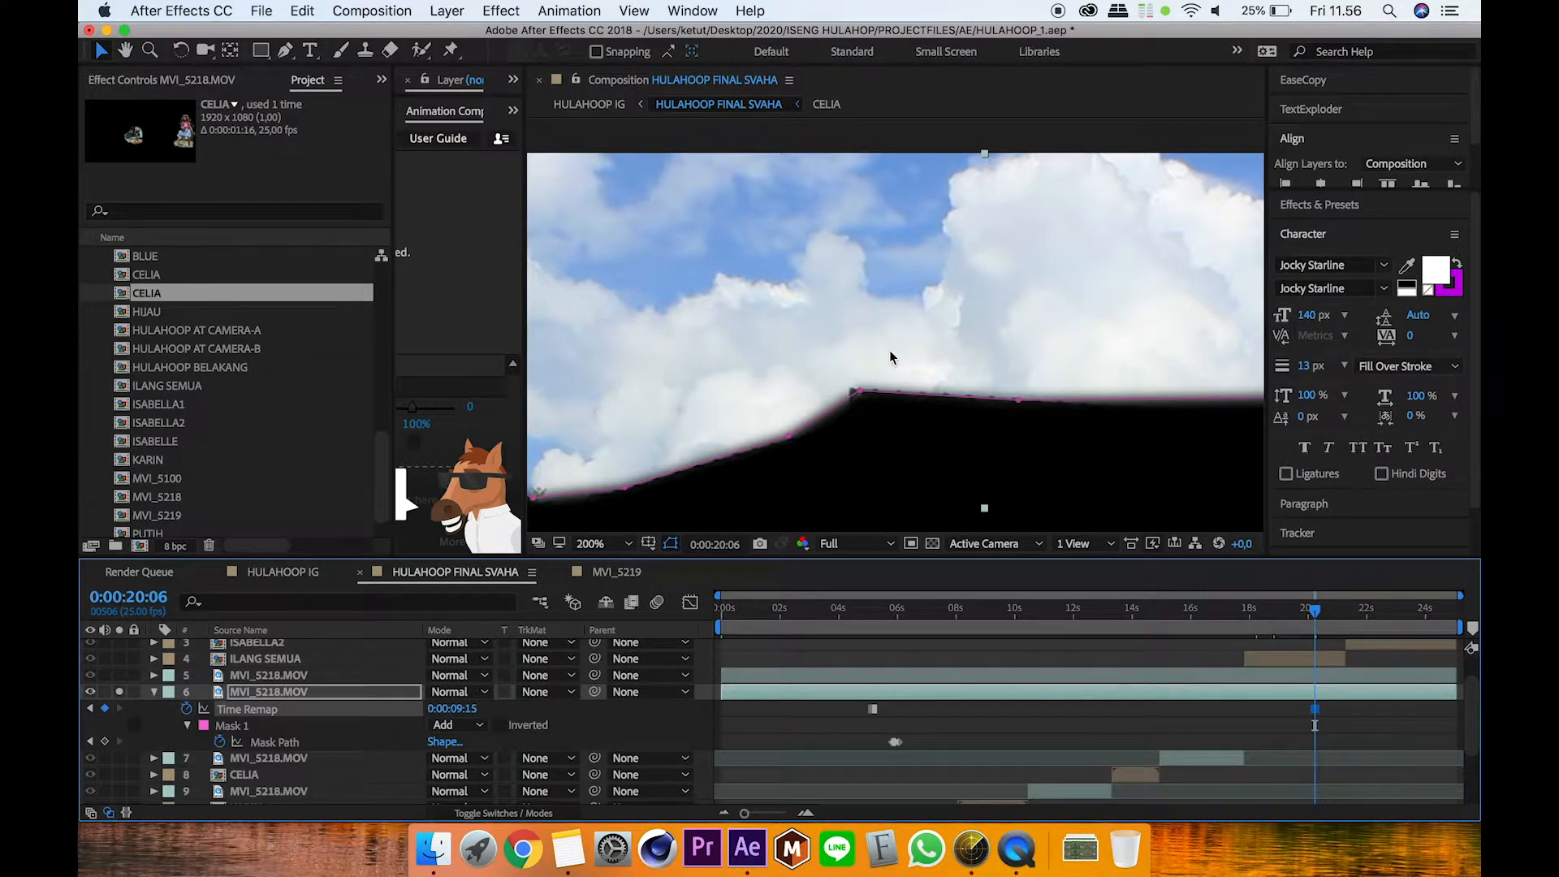
{"action": "key", "text": "super+z"}
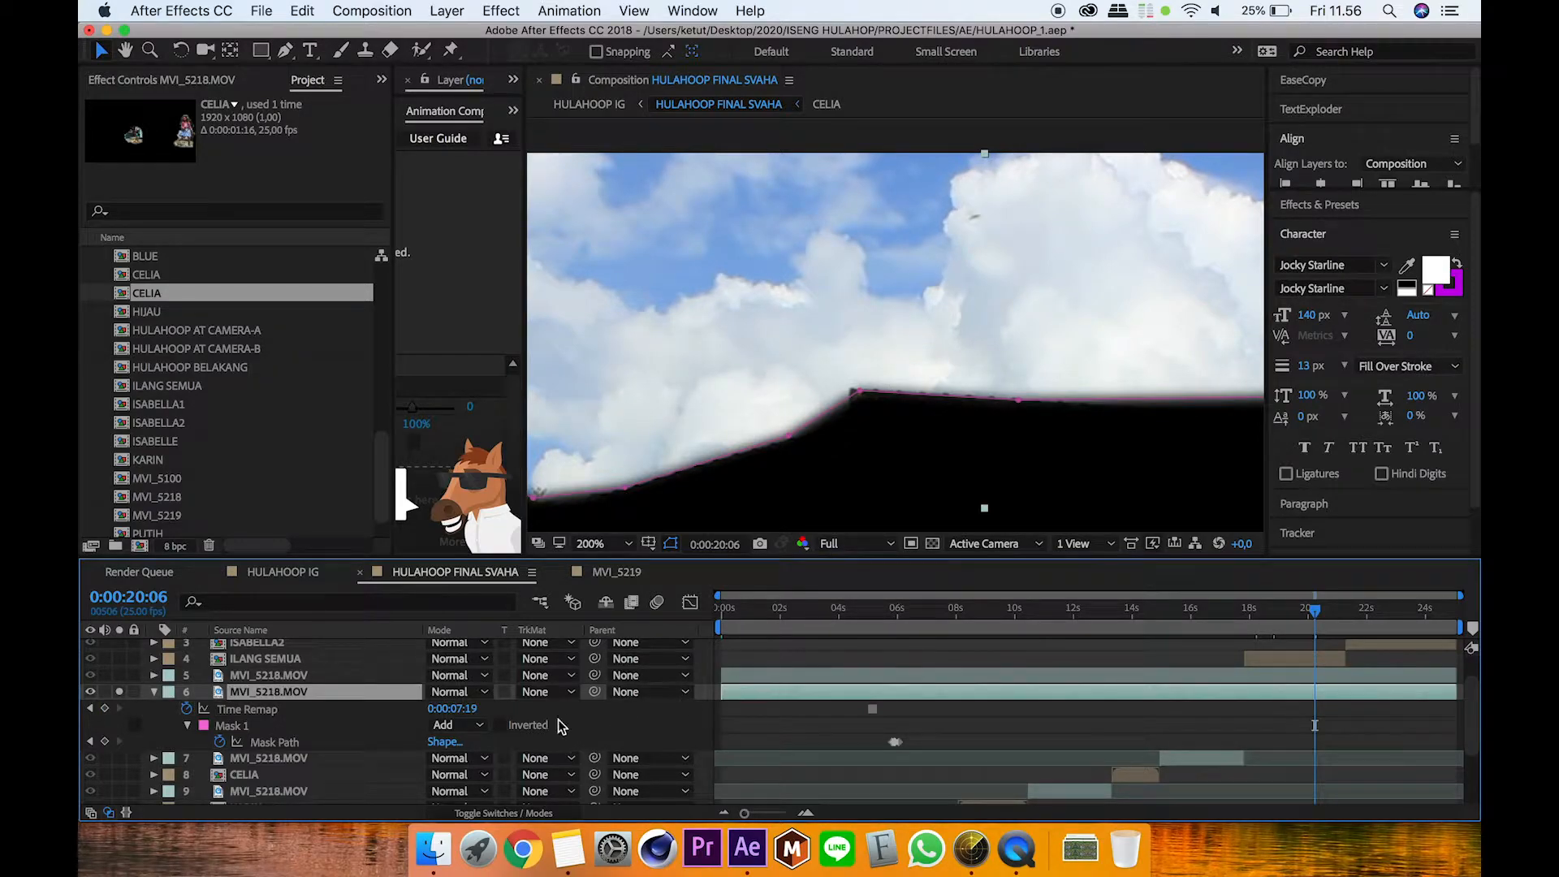
{"action": "left_click", "coordinate": [153, 692]}
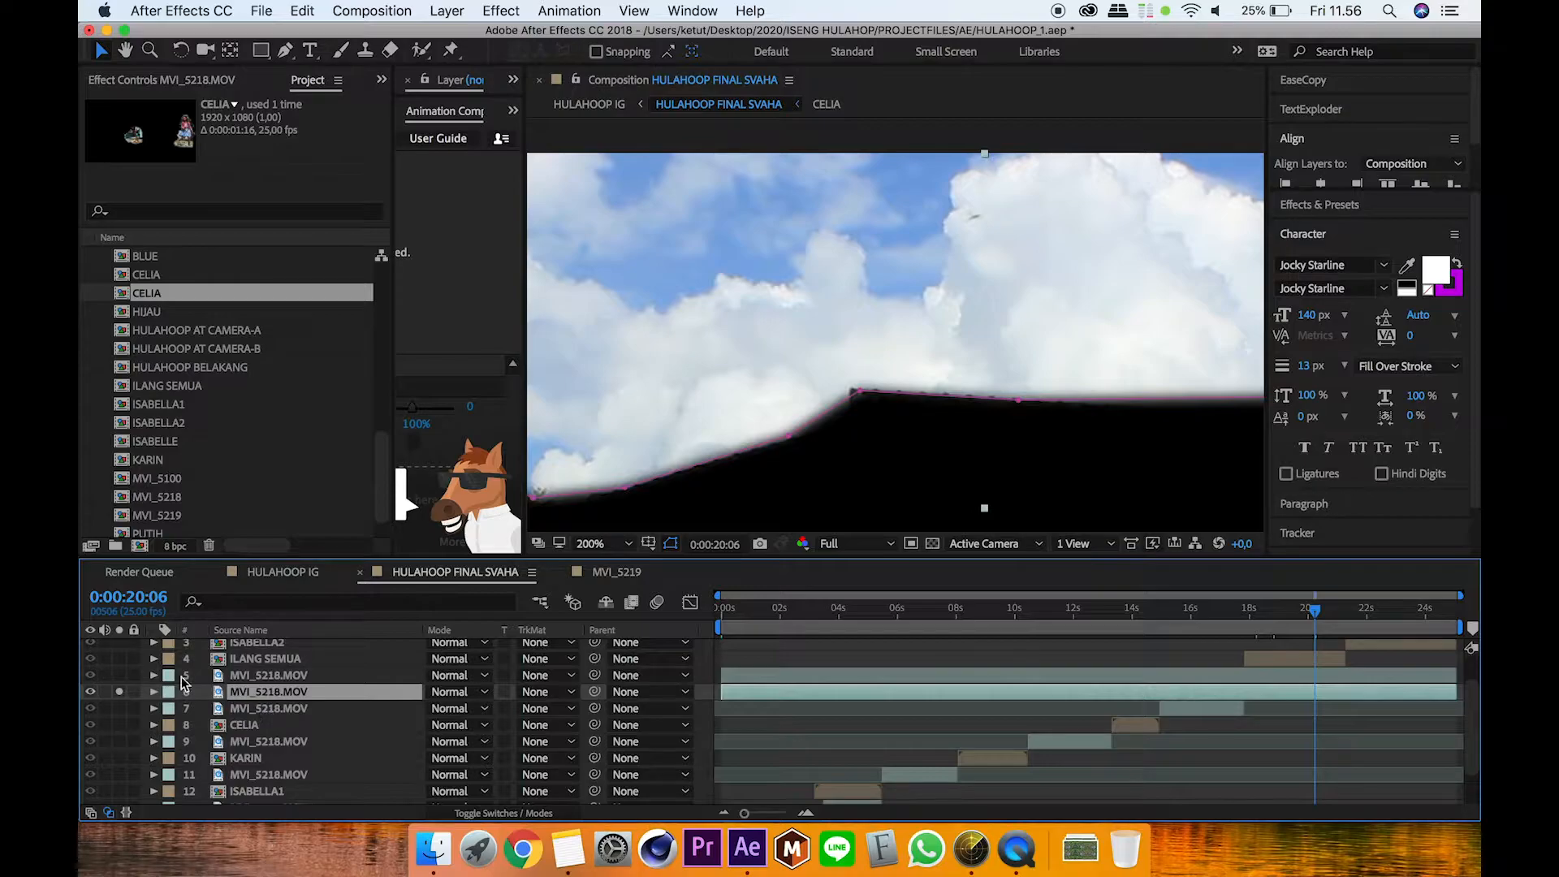
Step: Solo the MVI_5218.MOV layer 5 instead of layer 6 and show its mask properties
{"action": "left_click", "coordinate": [122, 676]}
{"action": "left_click", "coordinate": [121, 692]}
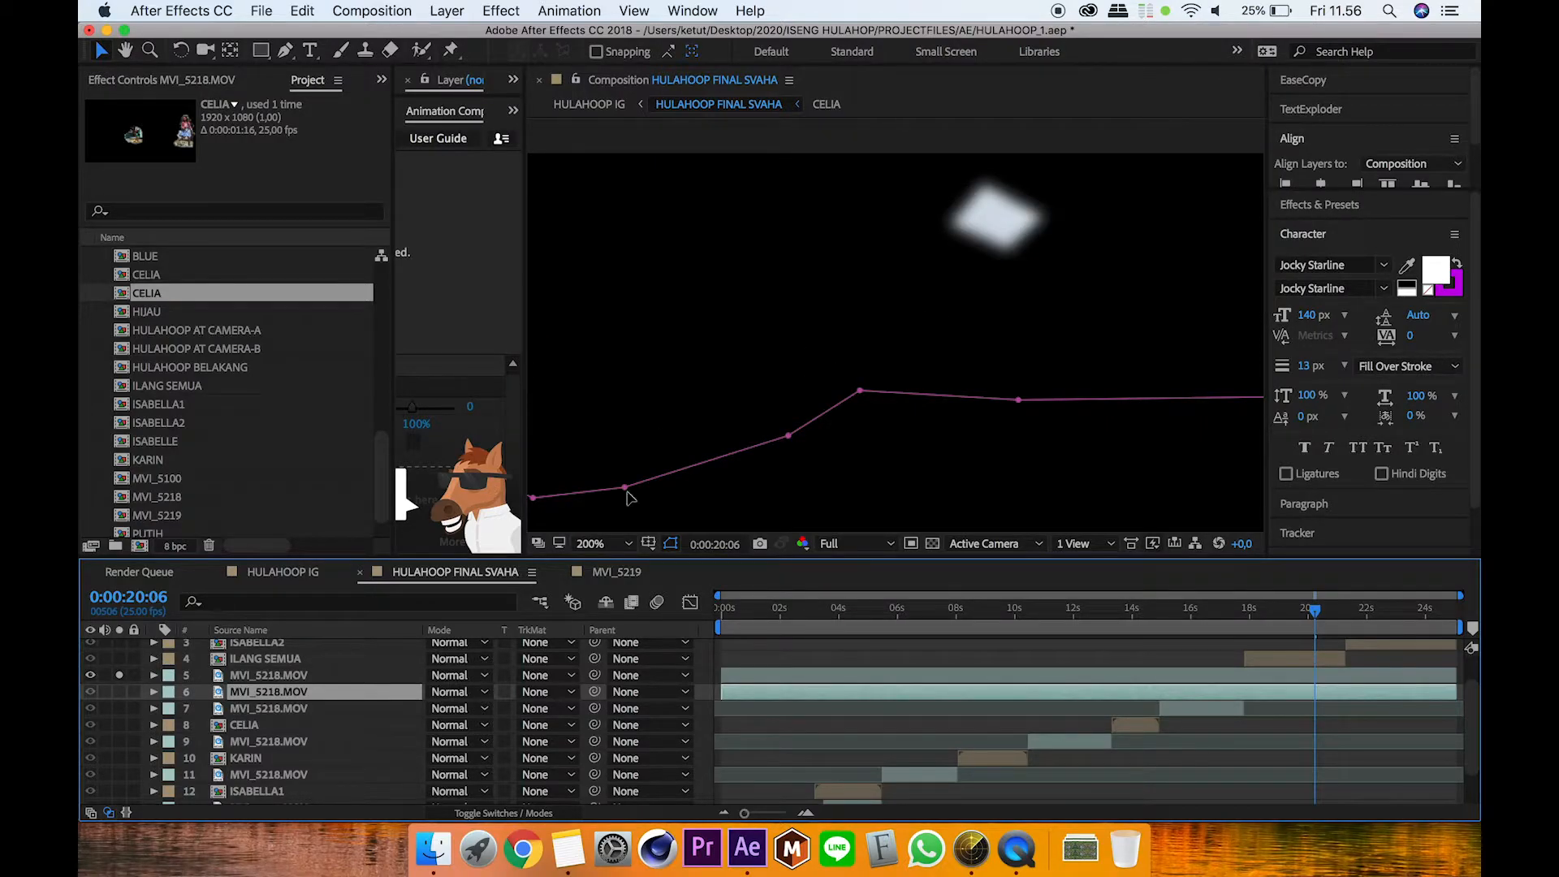
{"action": "left_click", "coordinate": [272, 675]}
{"action": "key", "text": "m"}
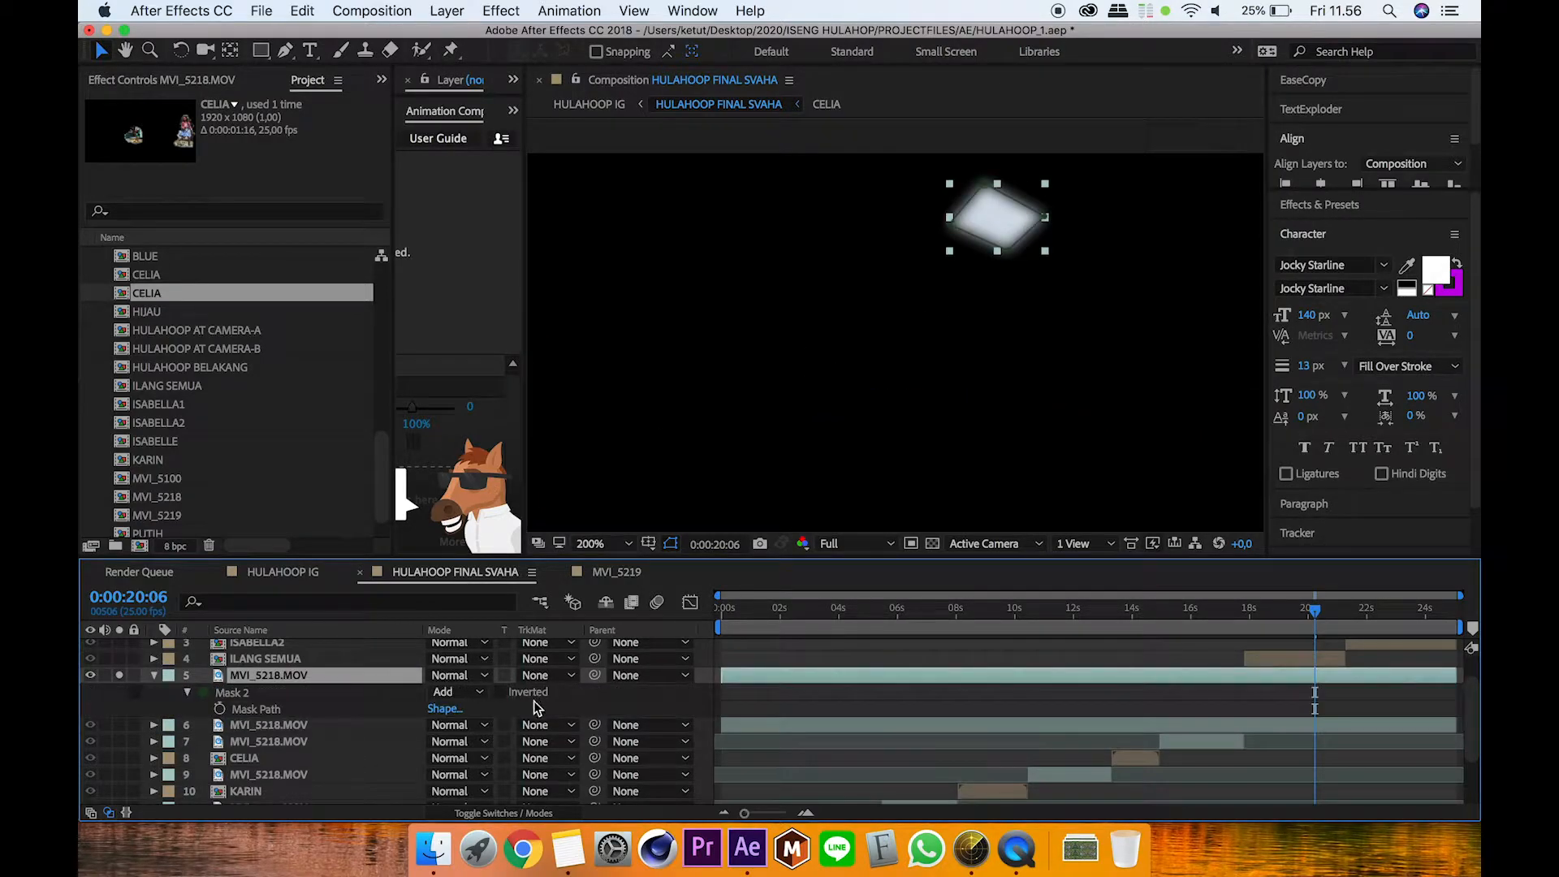
Step: Try the None mode on layer 5's Mask 2 to see the full footage, and undo back to Add
{"action": "left_click", "coordinate": [467, 693]}
{"action": "left_click", "coordinate": [481, 695]}
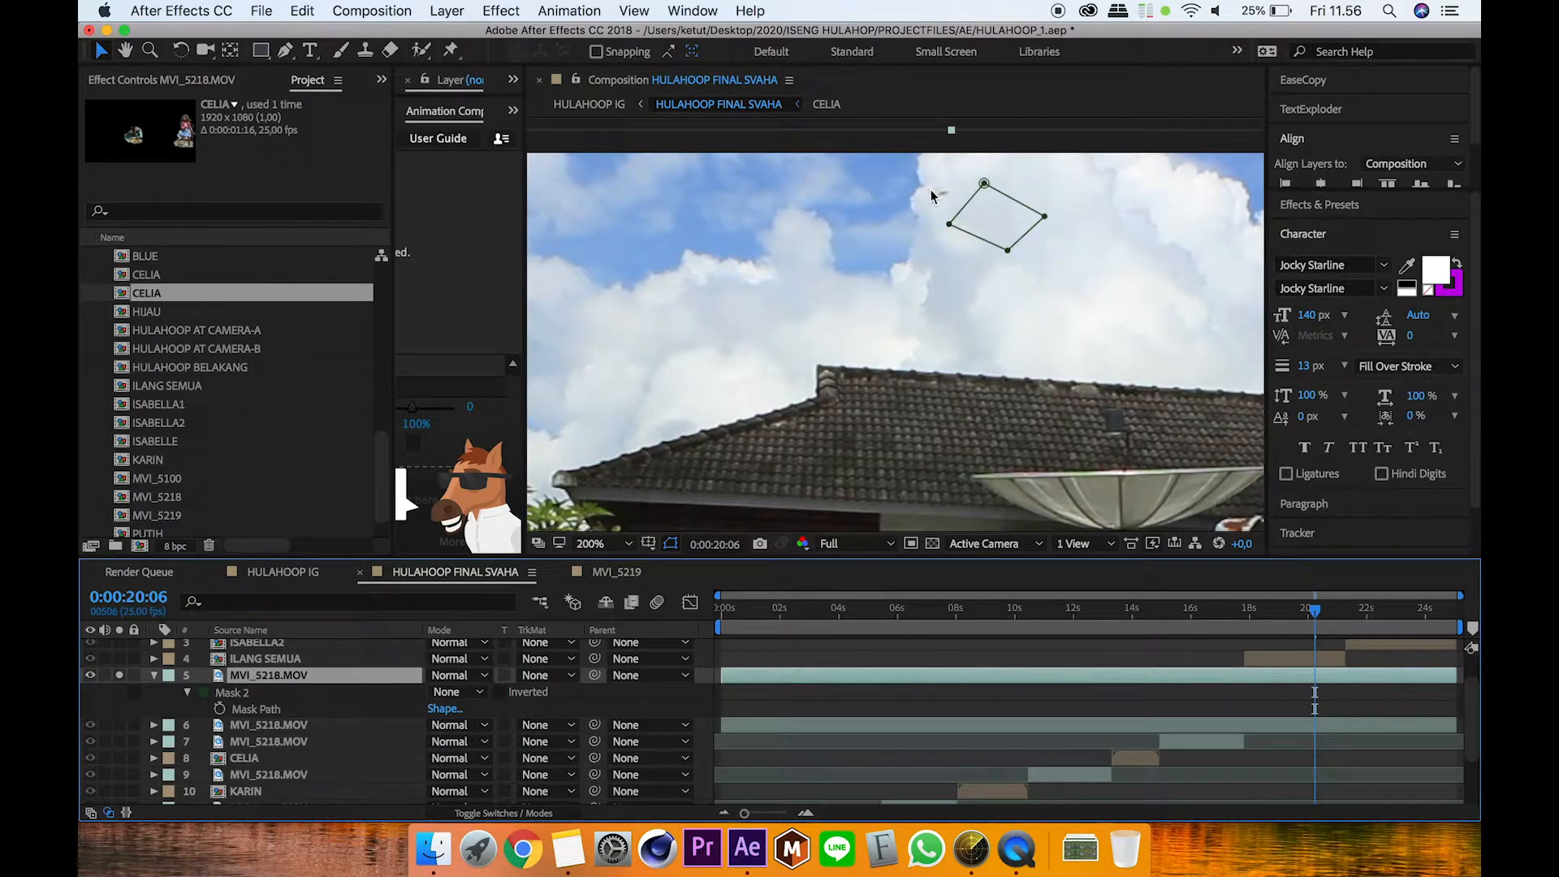
{"action": "key", "text": "super+z"}
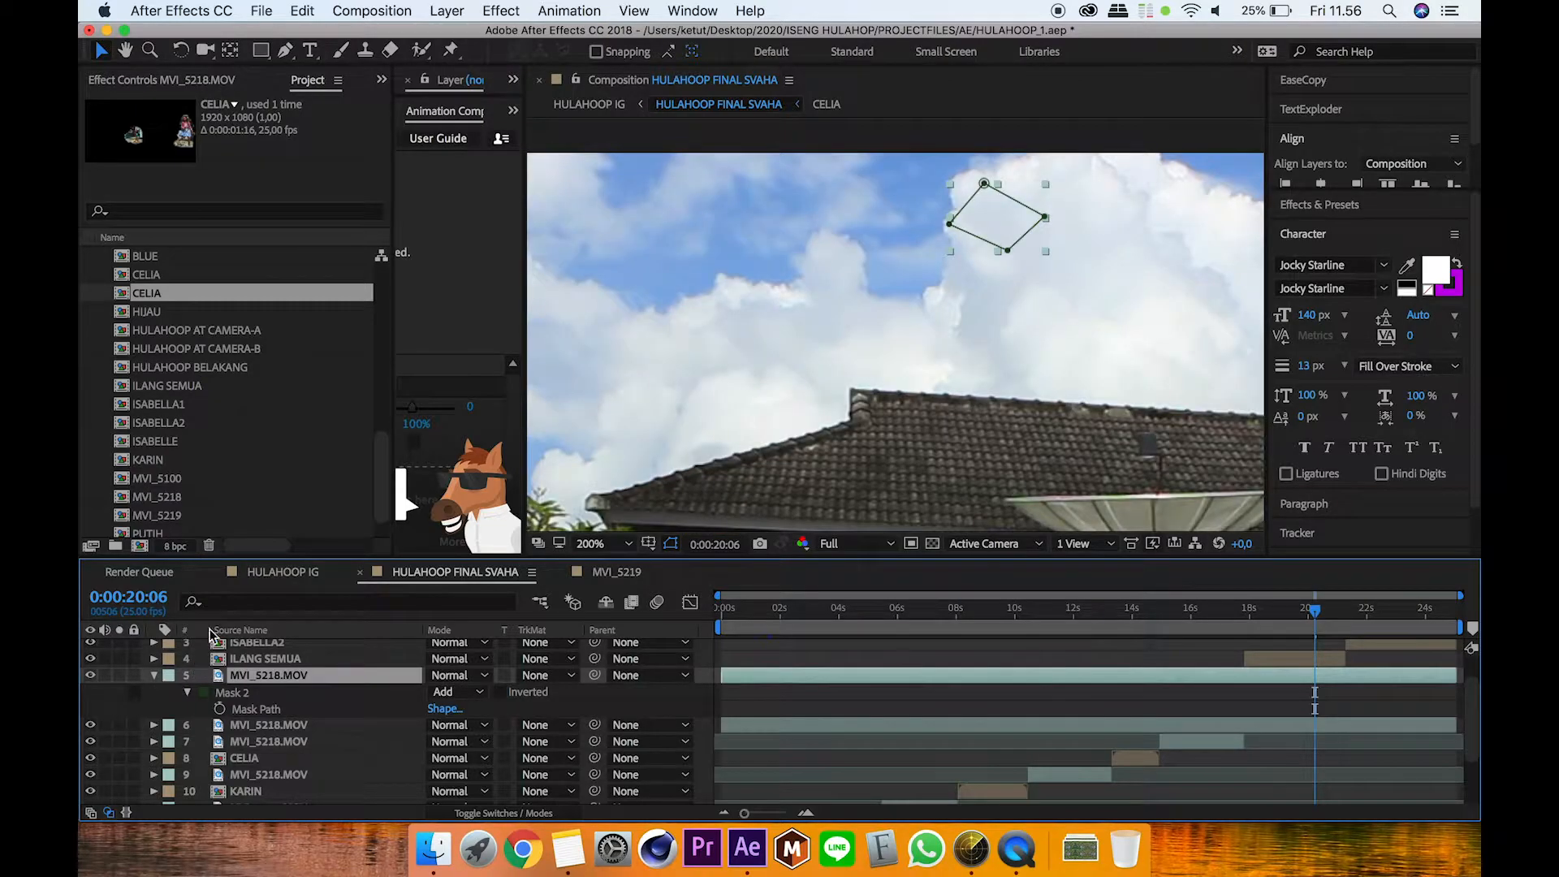
Step: Deselect and collapse layer 5, and fit the whole composition frame in the viewer
{"action": "left_click", "coordinate": [919, 704]}
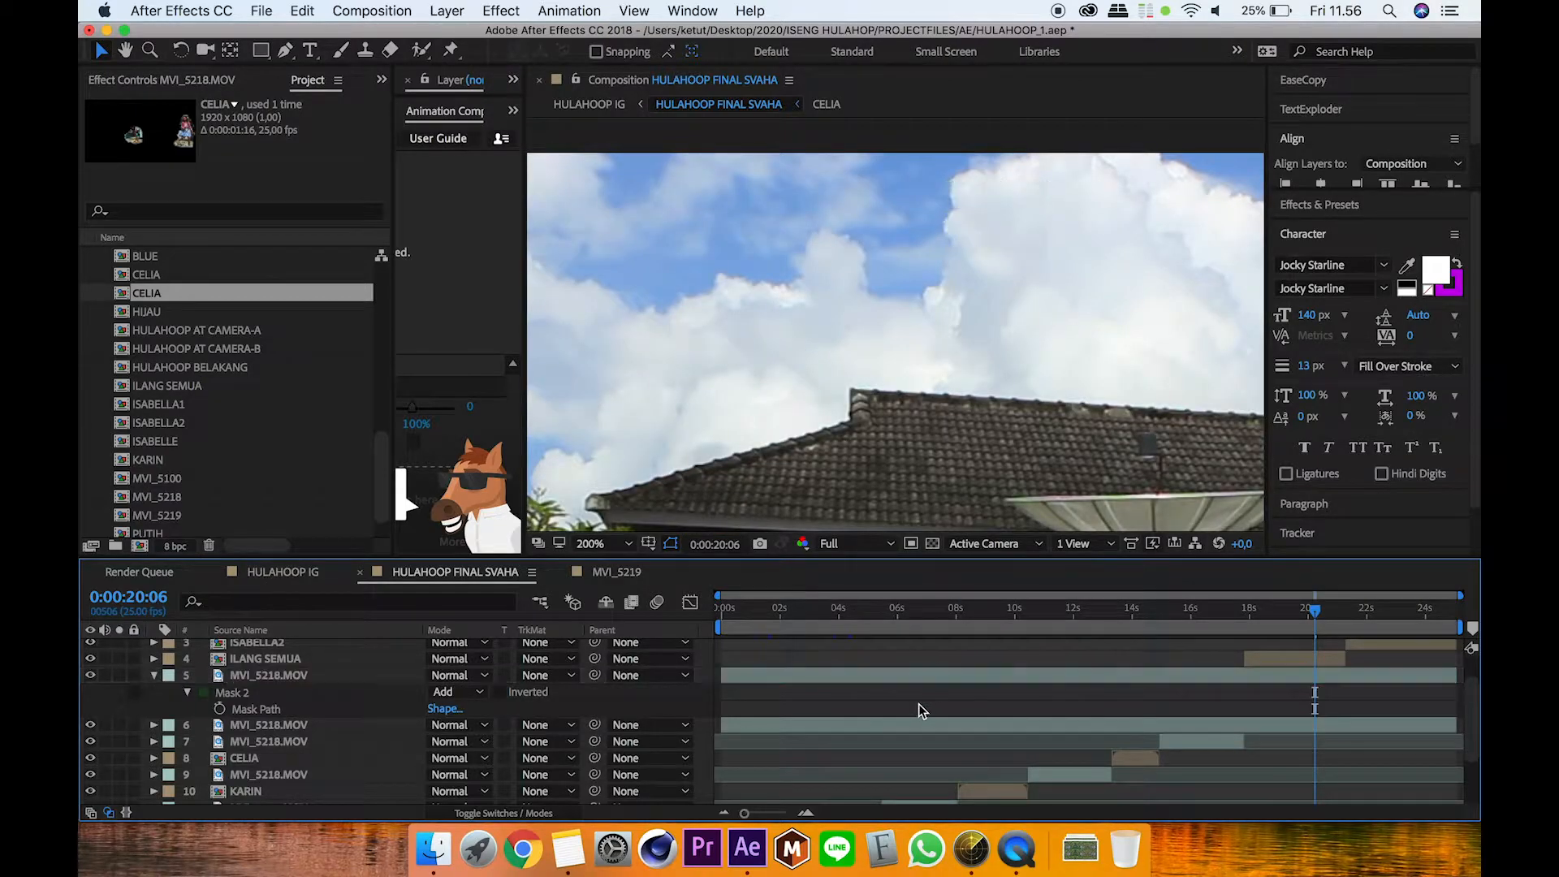
{"action": "left_click", "coordinate": [155, 677]}
{"action": "key", "text": "shift+slash"}
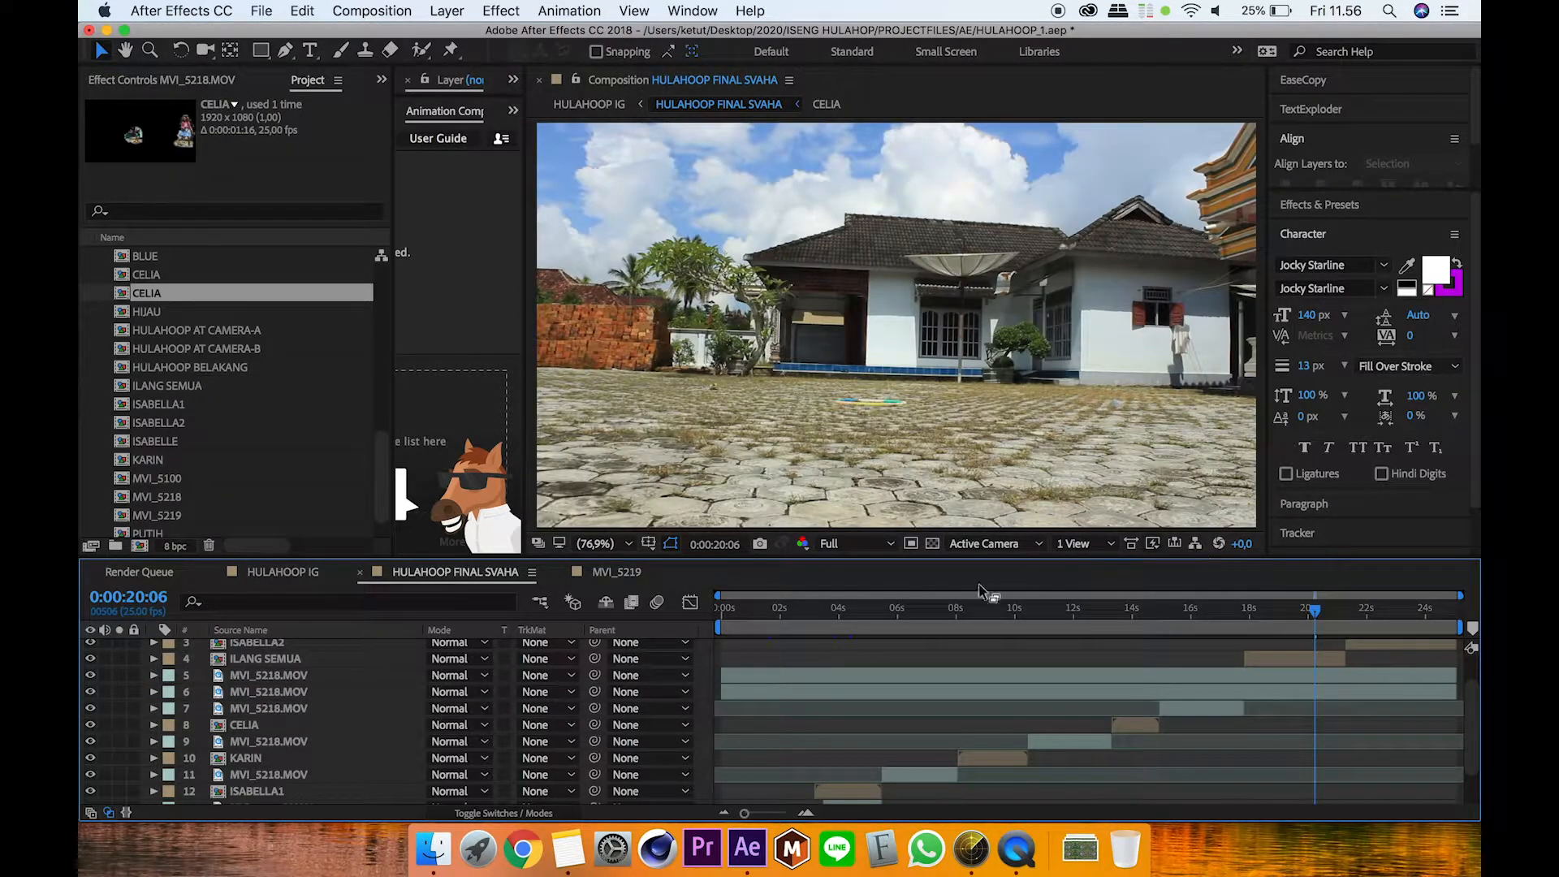
Step: Select and solo the ILANG SEMUA layer at 0:00:20:06
{"action": "left_click", "coordinate": [273, 660]}
{"action": "left_click", "coordinate": [120, 660]}
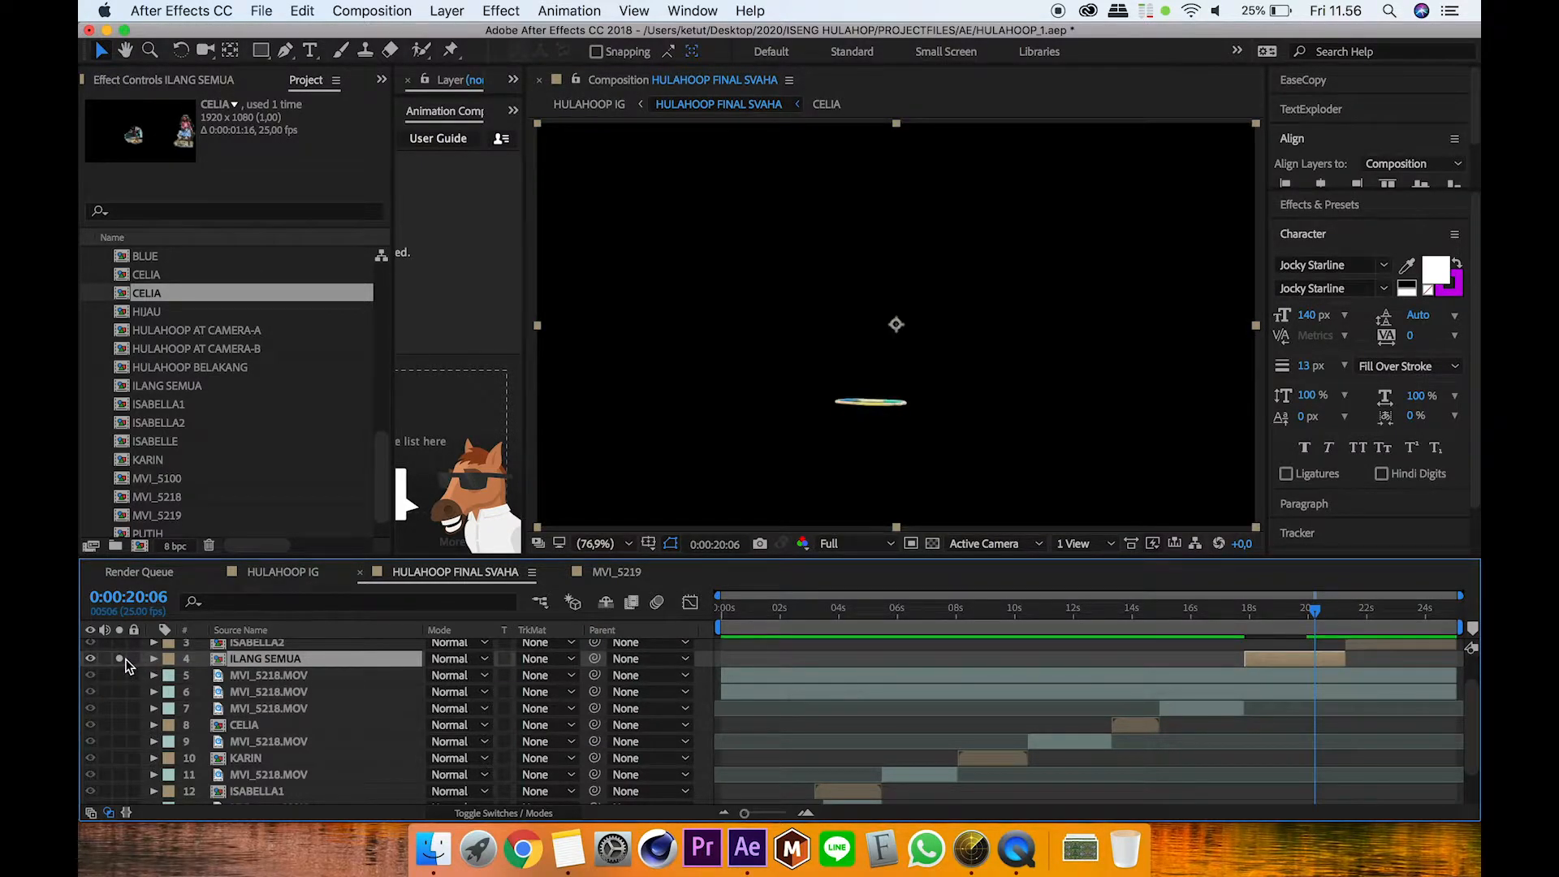
Step: Open the ILANG SEMUA precomp, scrub to 0:00:18:10 and inspect its first and fifth MVI_5218.MOV layers
{"action": "left_click_drag", "start_coordinate": [1242, 619], "coordinate": [1337, 634]}
{"action": "double_click", "coordinate": [304, 659]}
{"action": "left_click", "coordinate": [263, 647]}
{"action": "left_click_drag", "start_coordinate": [786, 627], "coordinate": [896, 611]}
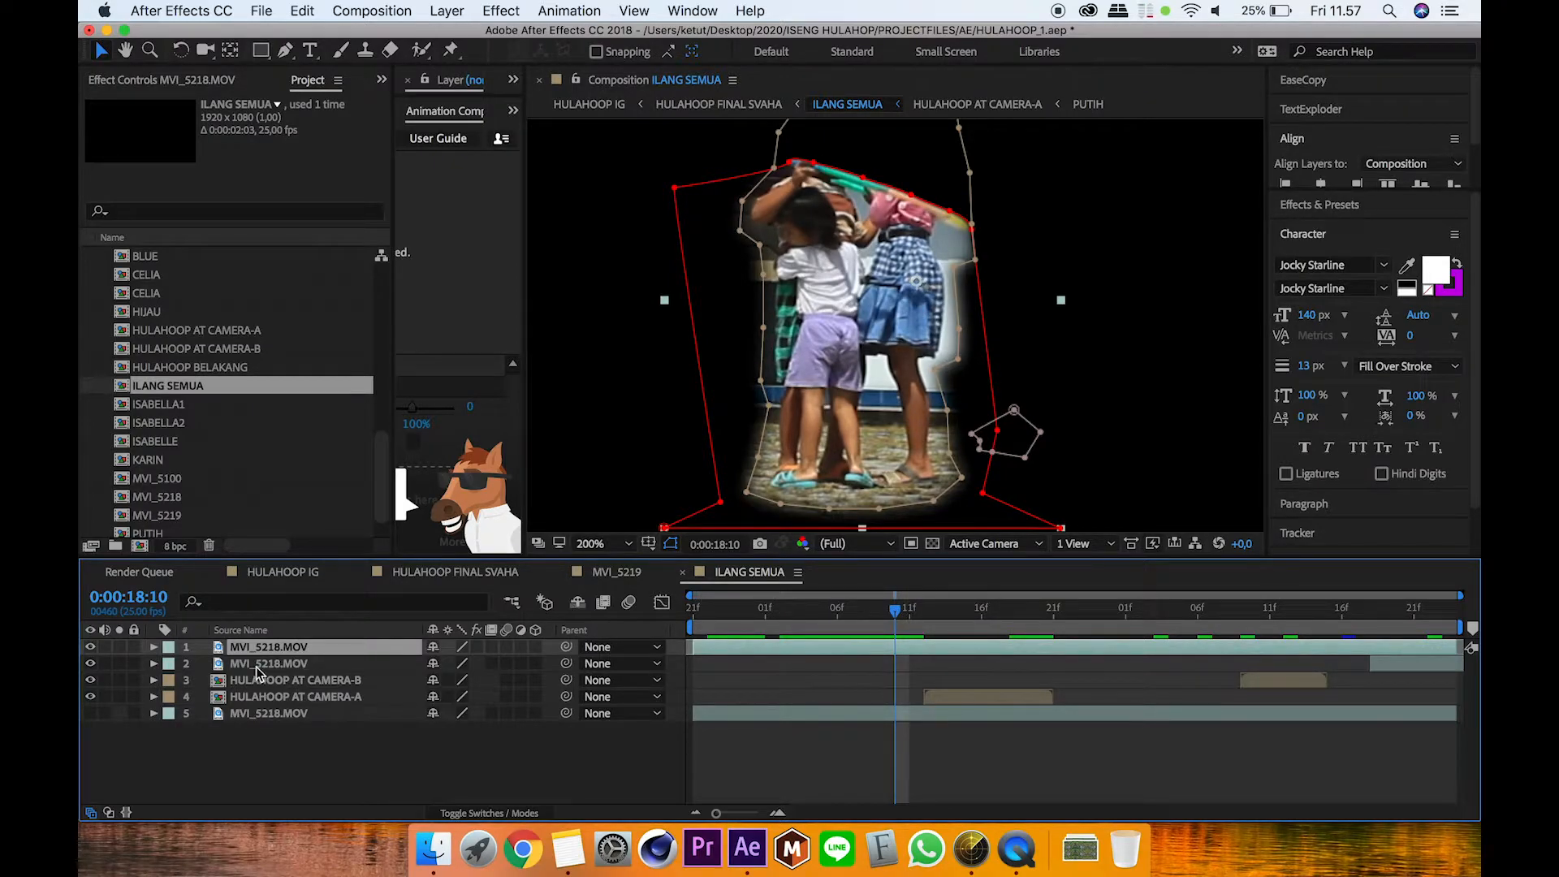
{"action": "left_click", "coordinate": [247, 714]}
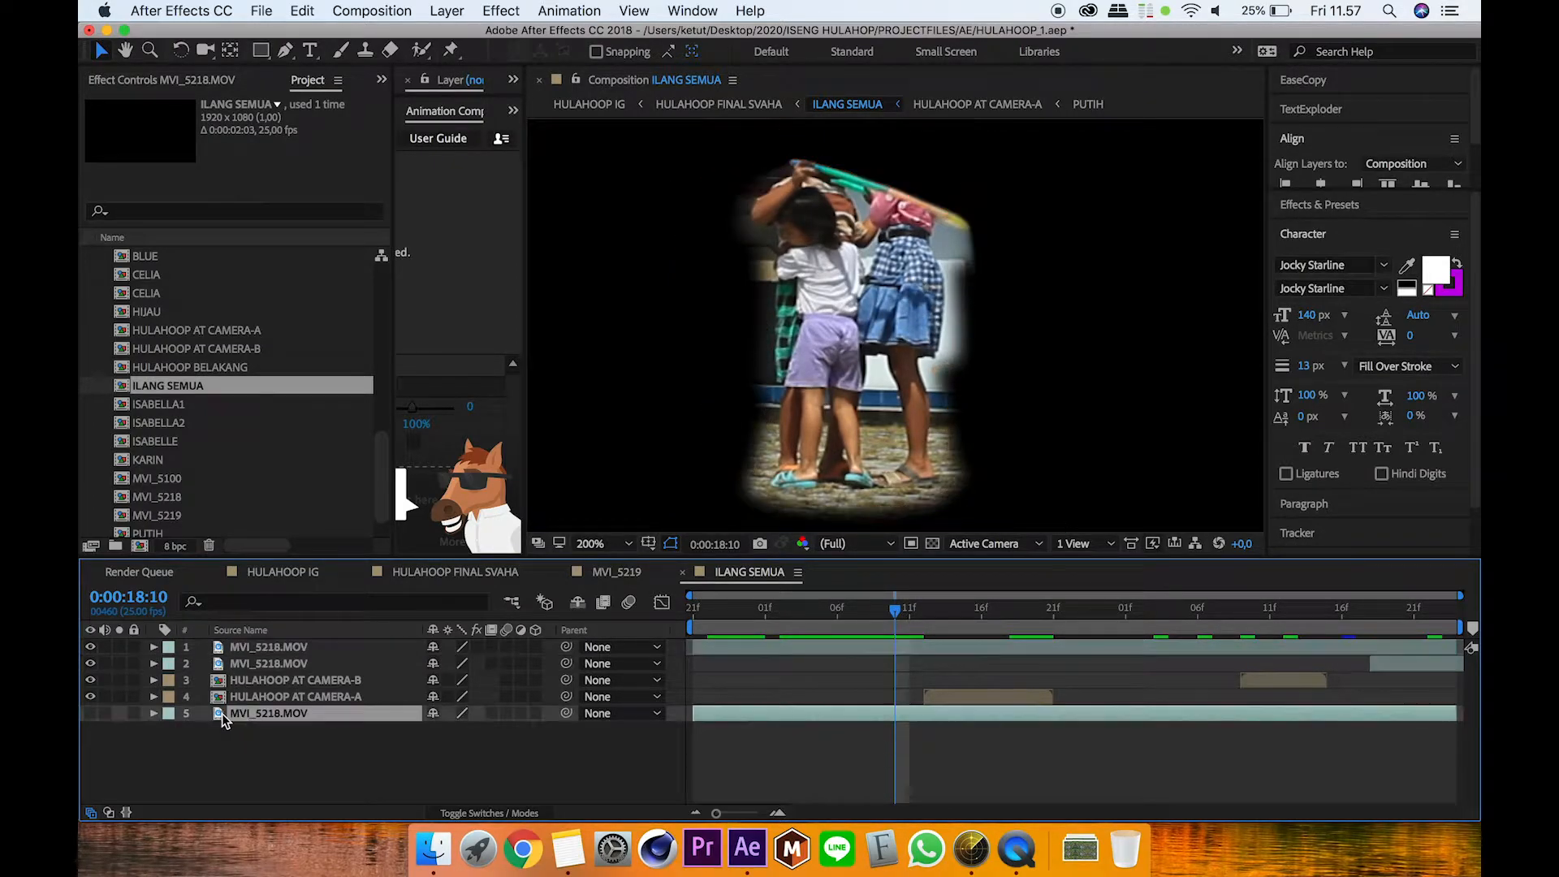
Step: Switch to the MVI_5219 composition at 0:00:25:20 and examine the hula hoop around the girls at 400% magnification
{"action": "left_click", "coordinate": [618, 573]}
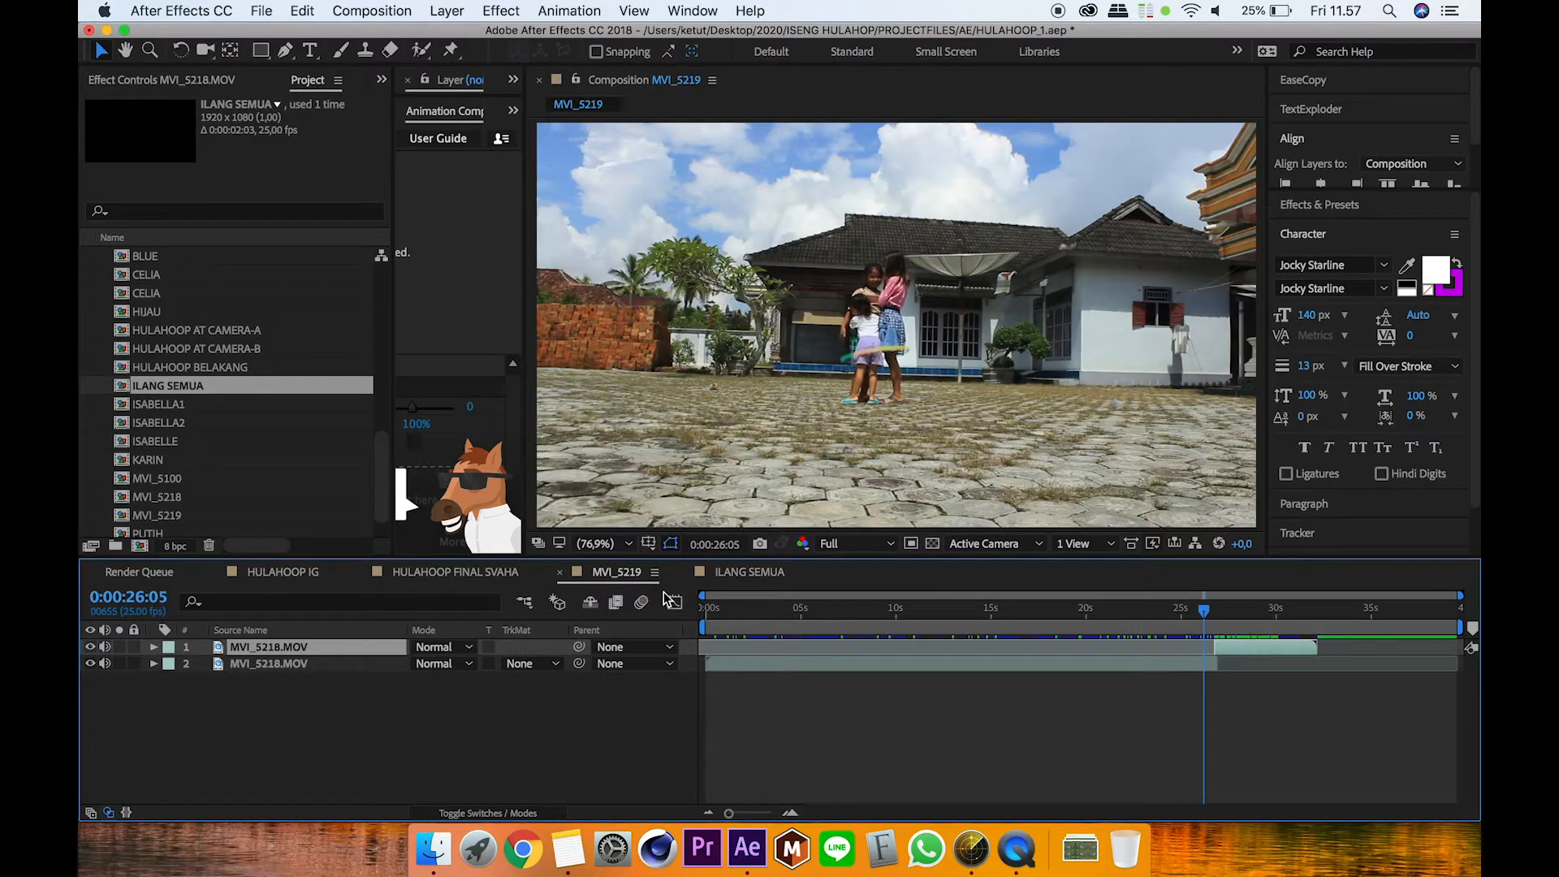
{"action": "mouse_move", "coordinate": [1212, 626]}
{"action": "left_mouse_down"}
{"action": "mouse_move", "coordinate": [1174, 622]}
{"action": "mouse_move", "coordinate": [1197, 626]}
{"action": "left_mouse_up"}
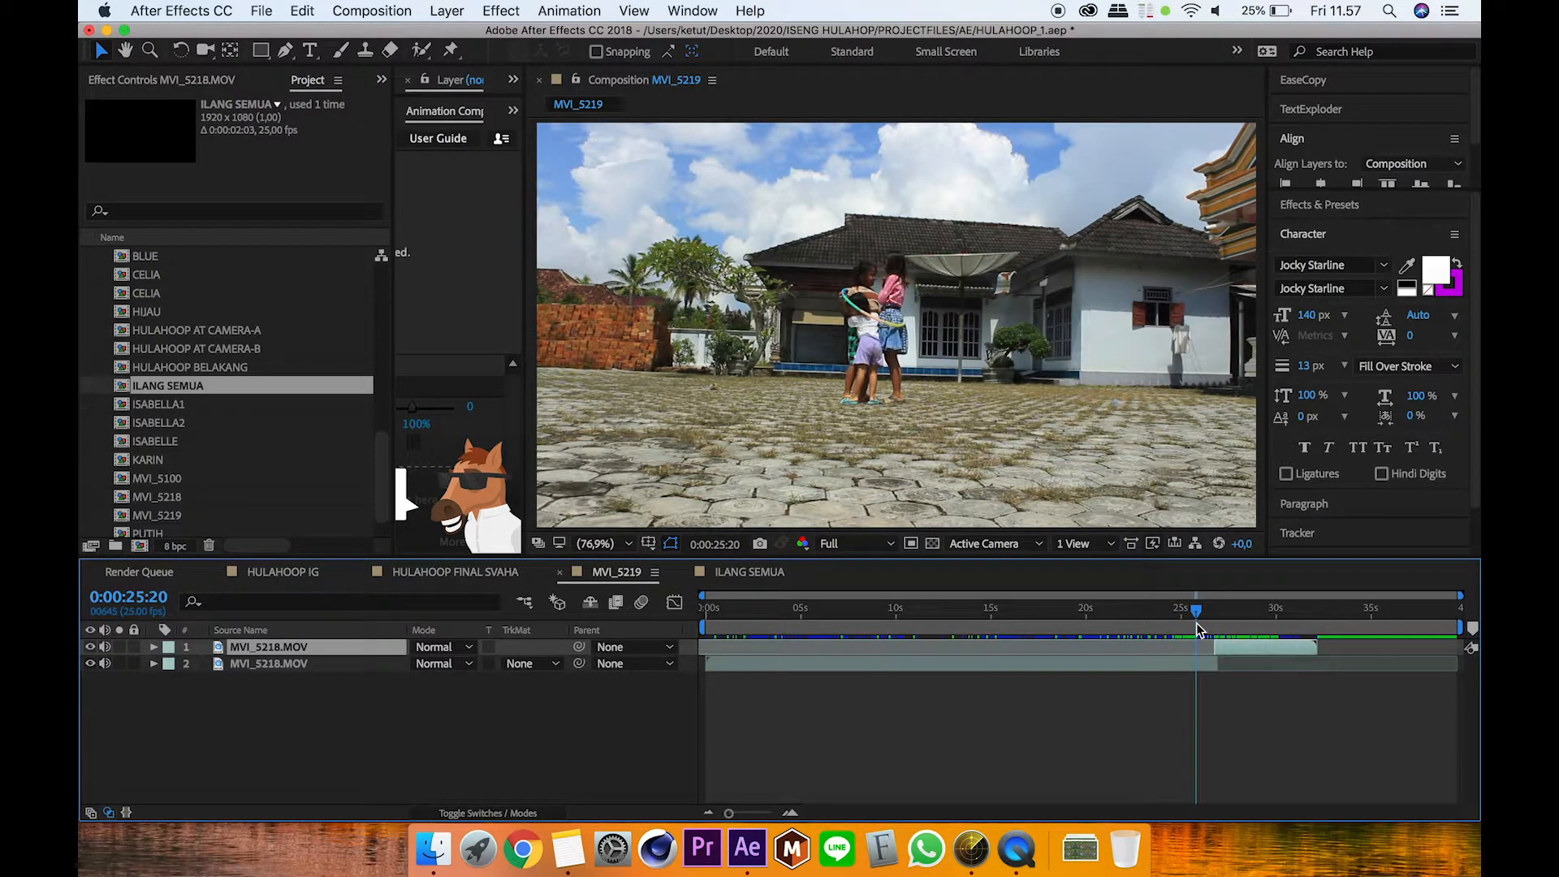
{"action": "scroll", "coordinate": [933, 324], "scroll_direction": "up", "scroll_amount": 5}
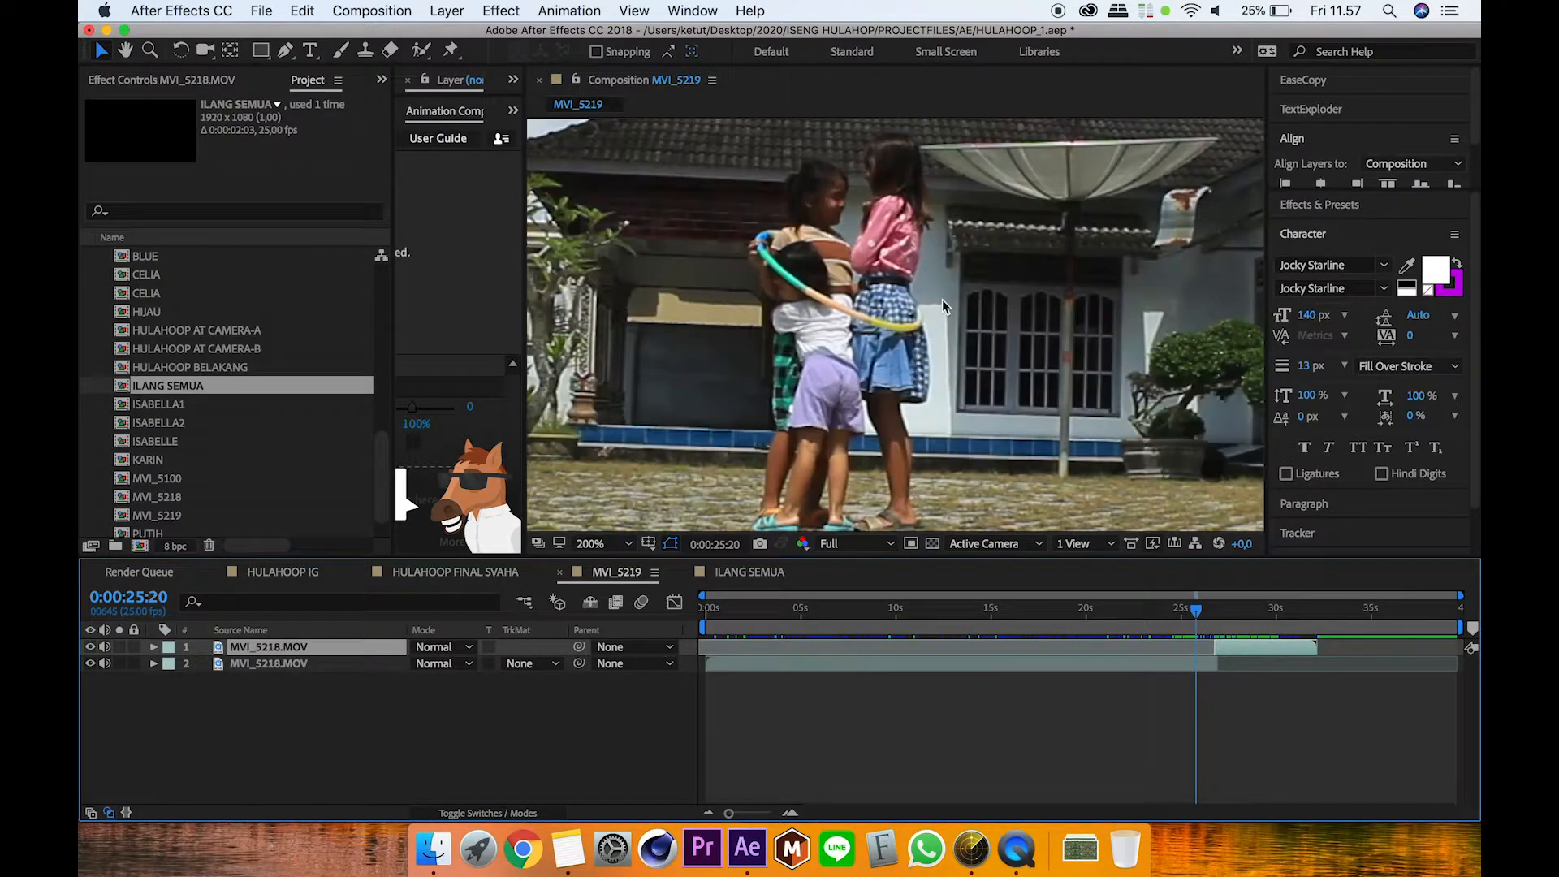
{"action": "left_click_drag", "start_coordinate": [885, 290], "coordinate": [875, 356]}
{"action": "key", "text": "v"}
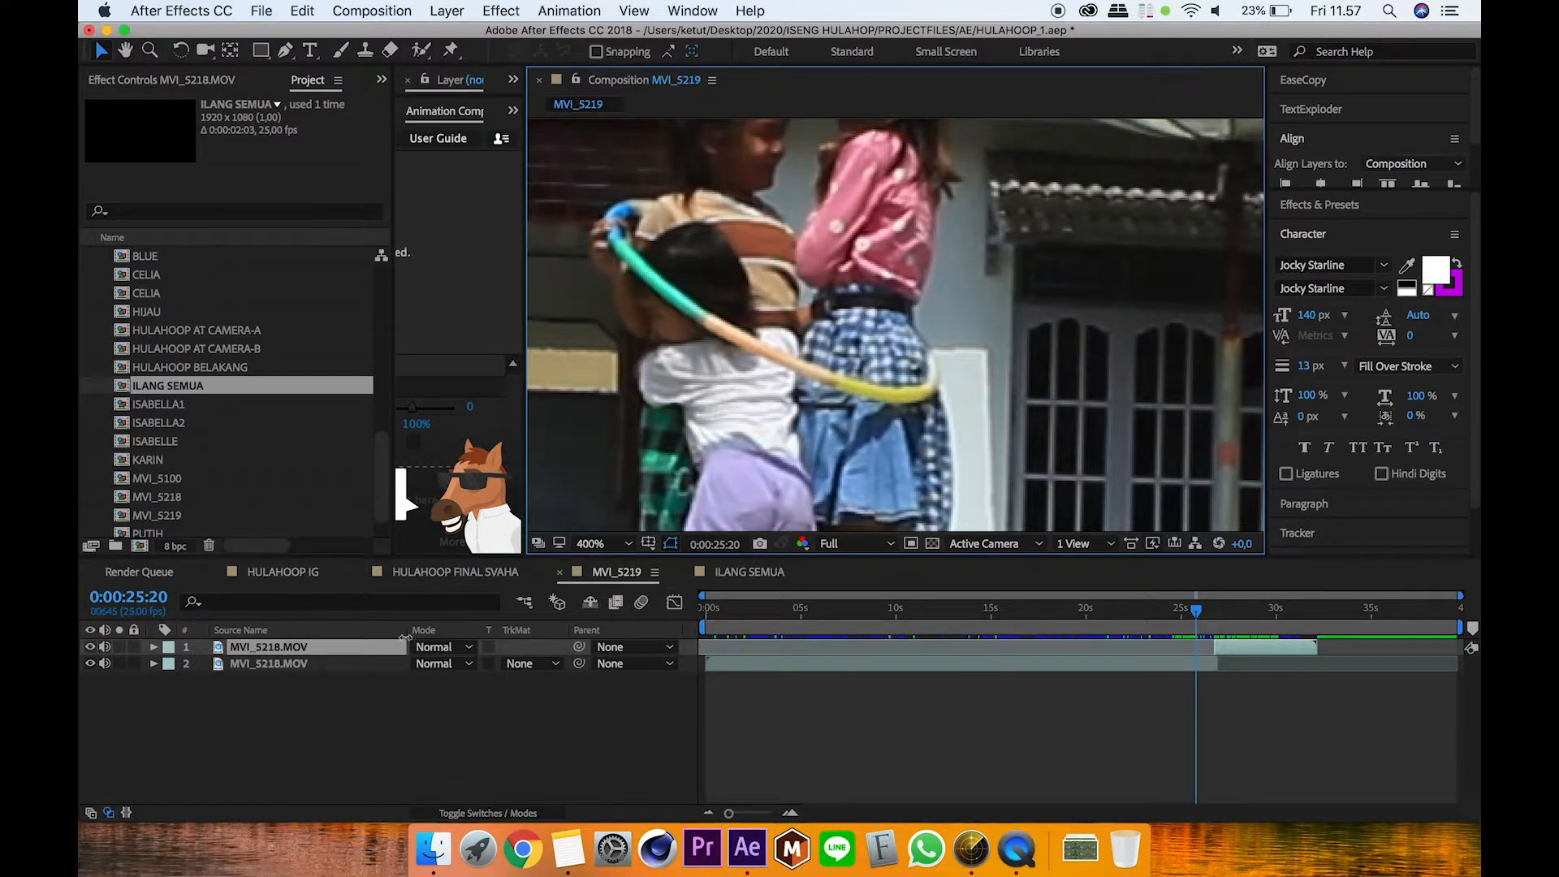
Step: Draw a closed pen mask on MVI_5218.MOV layer 2 in MVI_5219, enclosing the hoop and the girls' bodies below it
{"action": "left_click", "coordinate": [339, 662]}
{"action": "key", "text": "g"}
{"action": "left_click", "coordinate": [606, 207]}
{"action": "left_click", "coordinate": [627, 193]}
{"action": "left_click", "coordinate": [661, 190]}
{"action": "left_click", "coordinate": [699, 198]}
{"action": "left_click", "coordinate": [828, 259]}
{"action": "left_click", "coordinate": [884, 305]}
{"action": "left_click", "coordinate": [928, 337]}
{"action": "left_click", "coordinate": [943, 380]}
{"action": "left_click_drag", "start_coordinate": [955, 424], "coordinate": [964, 223]}
{"action": "left_click_drag", "start_coordinate": [933, 320], "coordinate": [950, 198]}
{"action": "left_click", "coordinate": [988, 449]}
{"action": "left_click", "coordinate": [984, 490]}
{"action": "left_click_drag", "start_coordinate": [984, 490], "coordinate": [985, 368]}
{"action": "left_click", "coordinate": [829, 384]}
{"action": "left_click_drag", "start_coordinate": [662, 398], "coordinate": [742, 659]}
{"action": "left_click", "coordinate": [641, 311]}
{"action": "left_click", "coordinate": [663, 174]}
{"action": "left_click", "coordinate": [711, 147]}
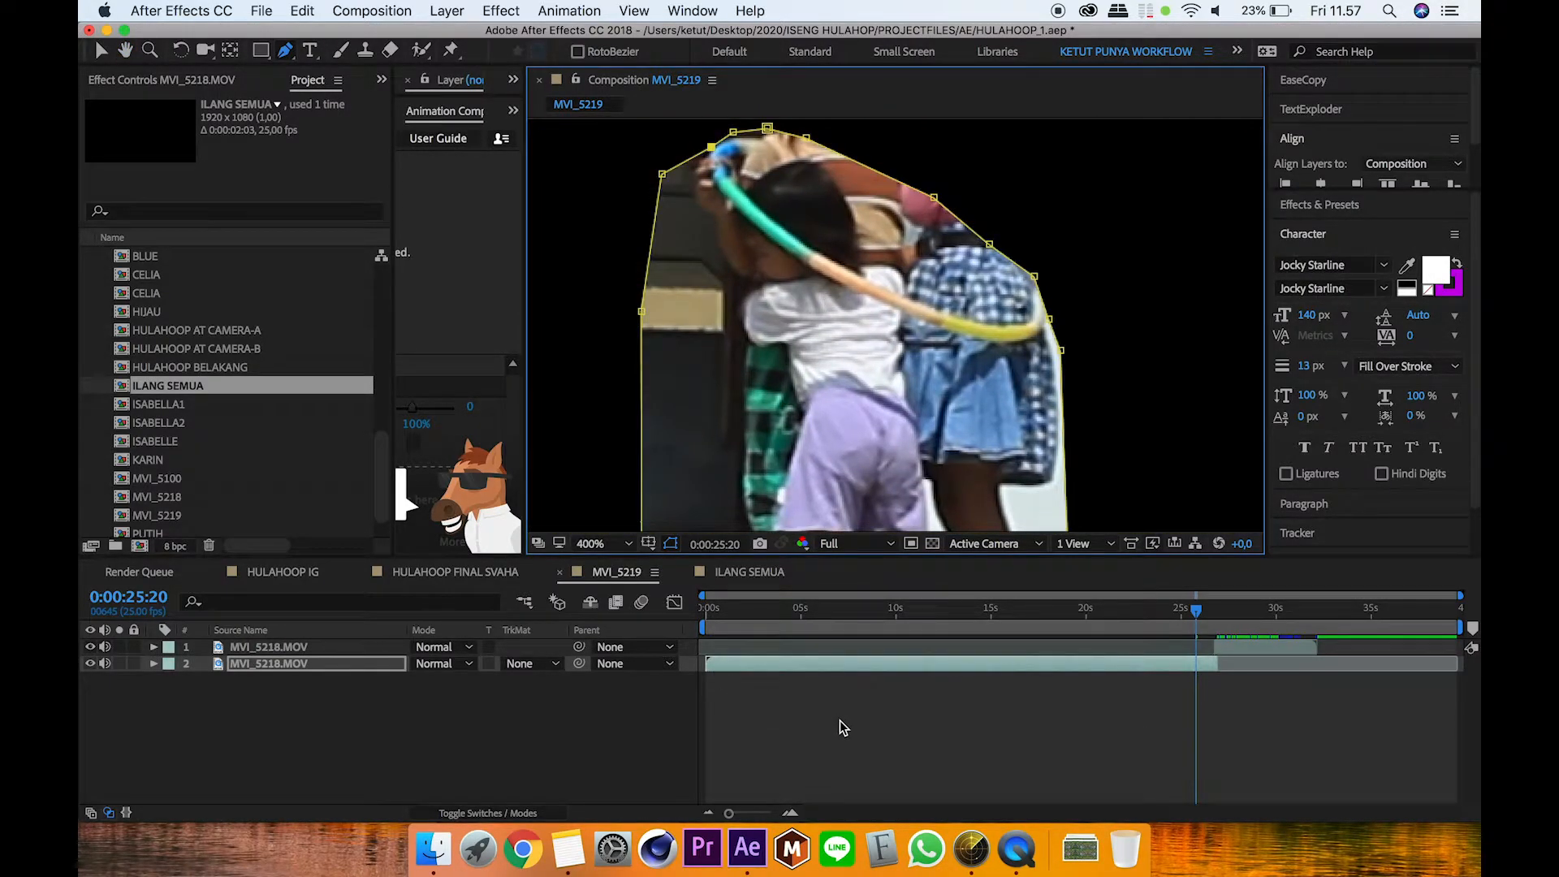
Step: Adjust the mask points along the upper edge of layer 2's mask, close above the hoop's blue end
{"action": "left_click", "coordinate": [287, 50]}
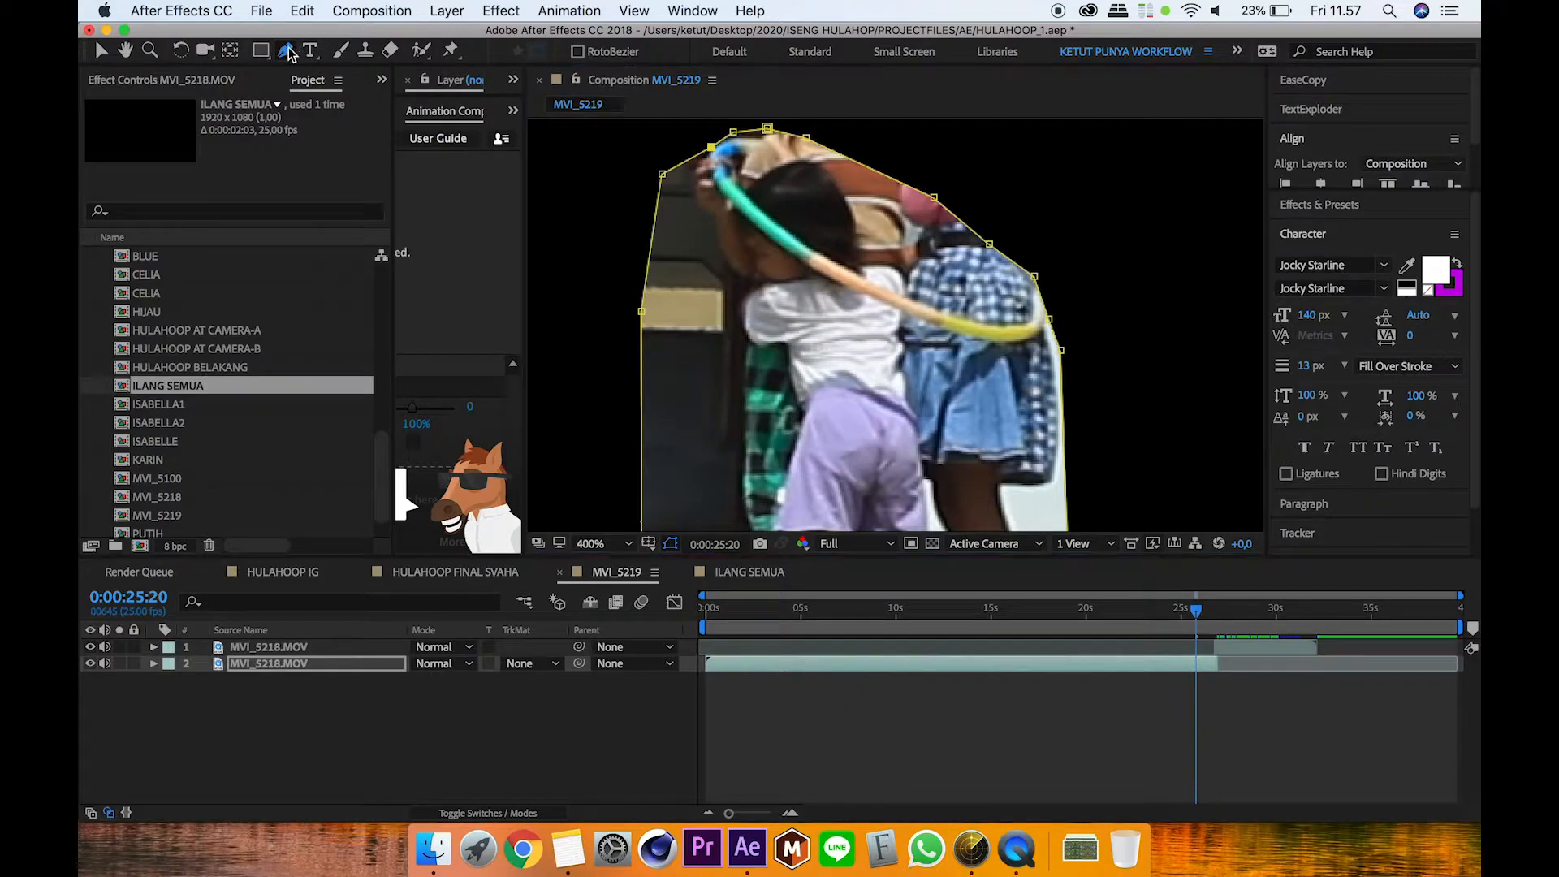
{"action": "left_click_drag", "start_coordinate": [767, 128], "coordinate": [763, 135]}
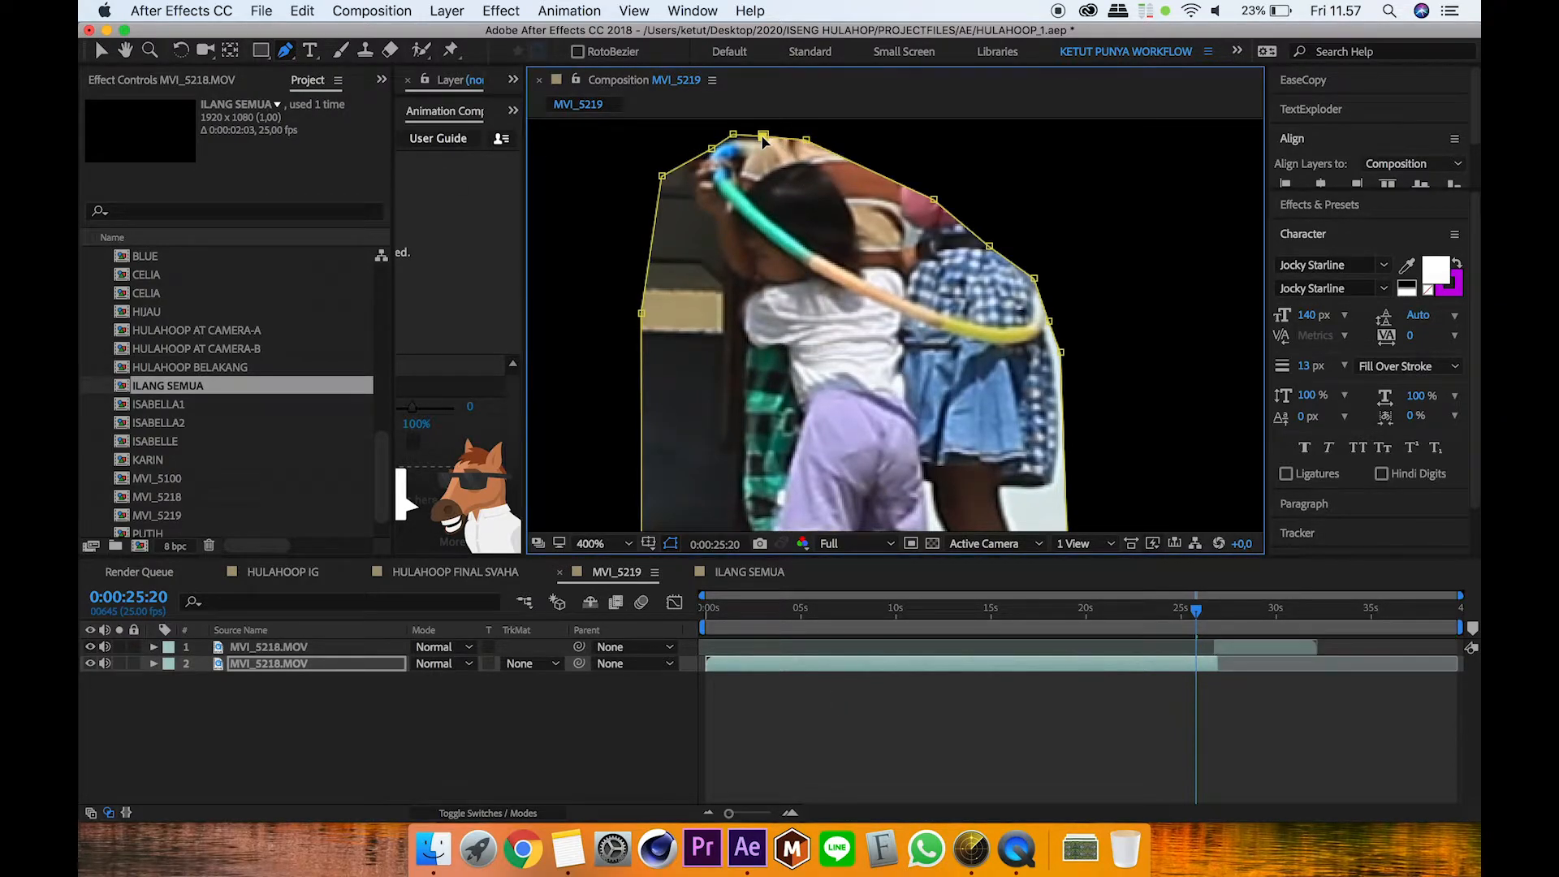
{"action": "key", "text": "v"}
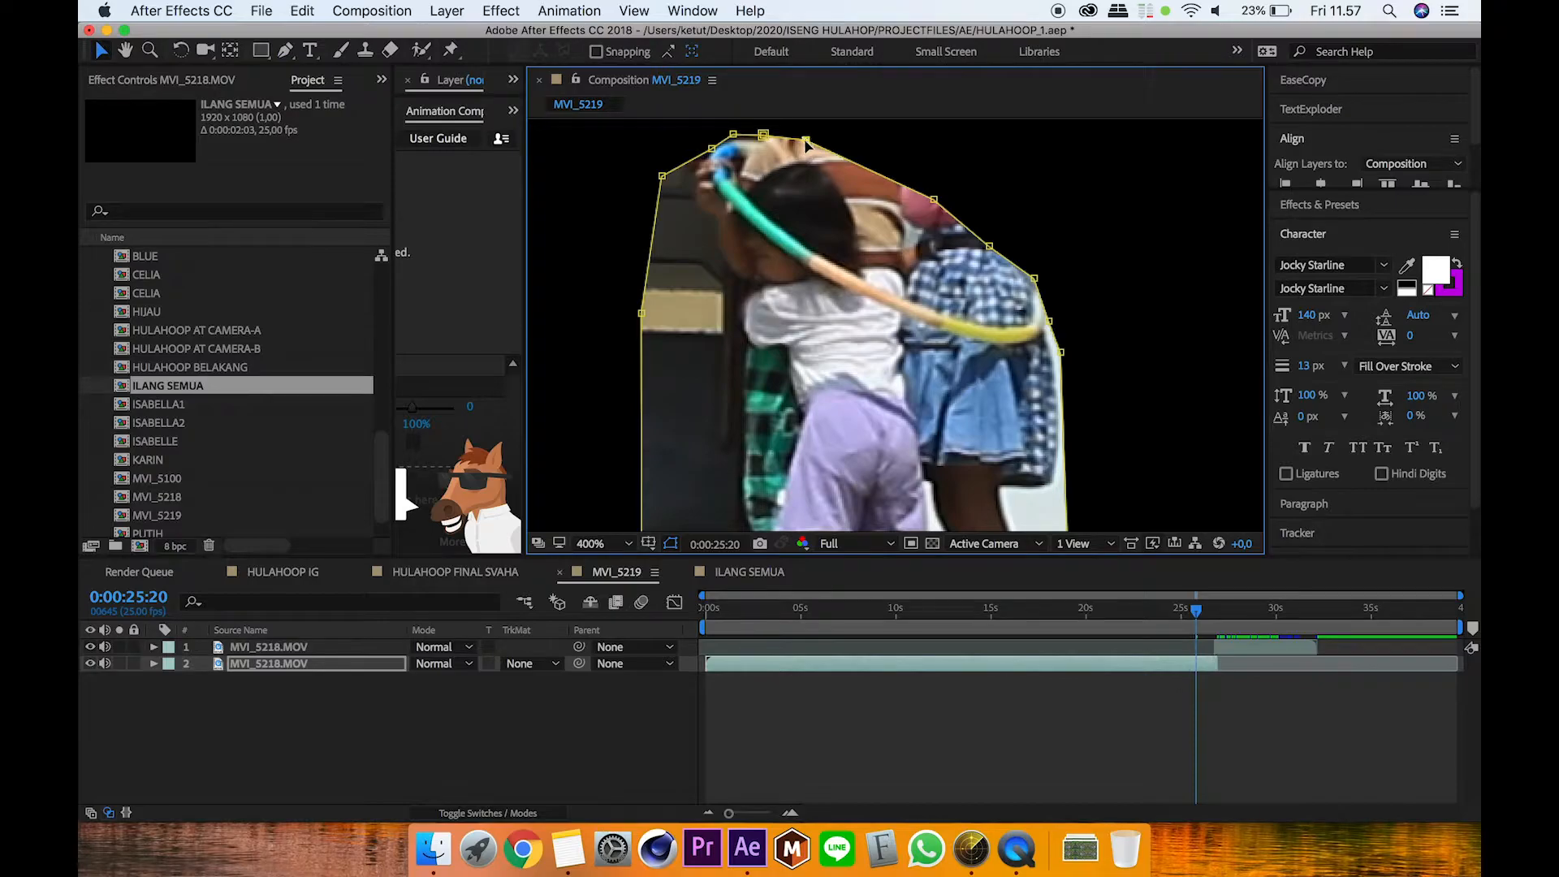
{"action": "left_click_drag", "start_coordinate": [733, 134], "coordinate": [761, 138]}
Step: Return to ILANG SEMUA and inspect the mask outlines of MVI_5218.MOV layer 1 at 0:00:18:02 and 0:00:18:04
{"action": "left_click", "coordinate": [737, 574]}
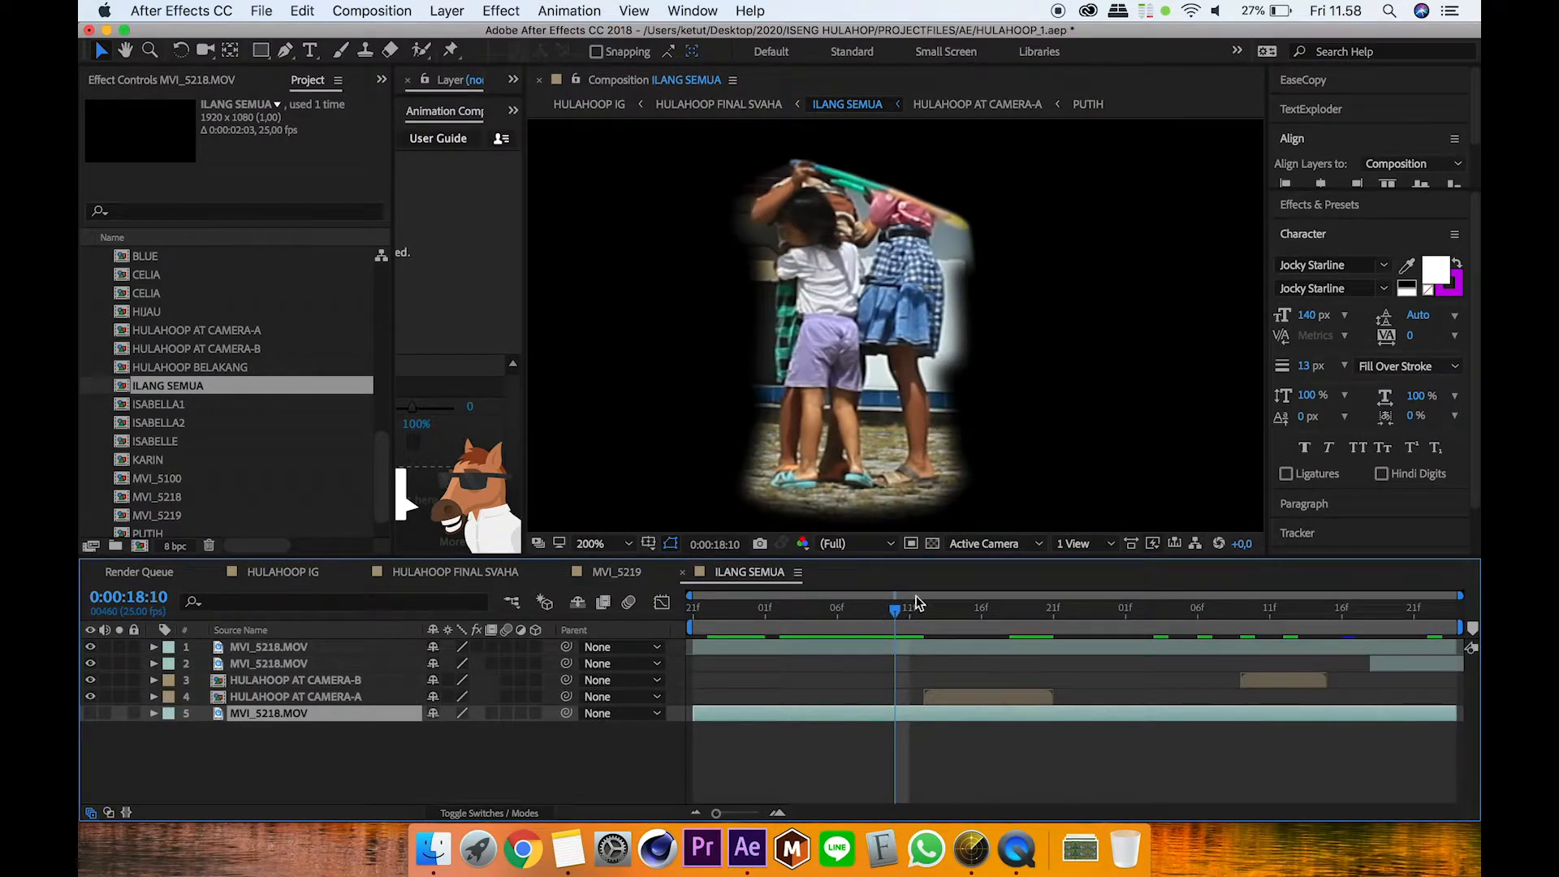
{"action": "left_click_drag", "start_coordinate": [904, 612], "coordinate": [759, 615]}
{"action": "left_click", "coordinate": [276, 664]}
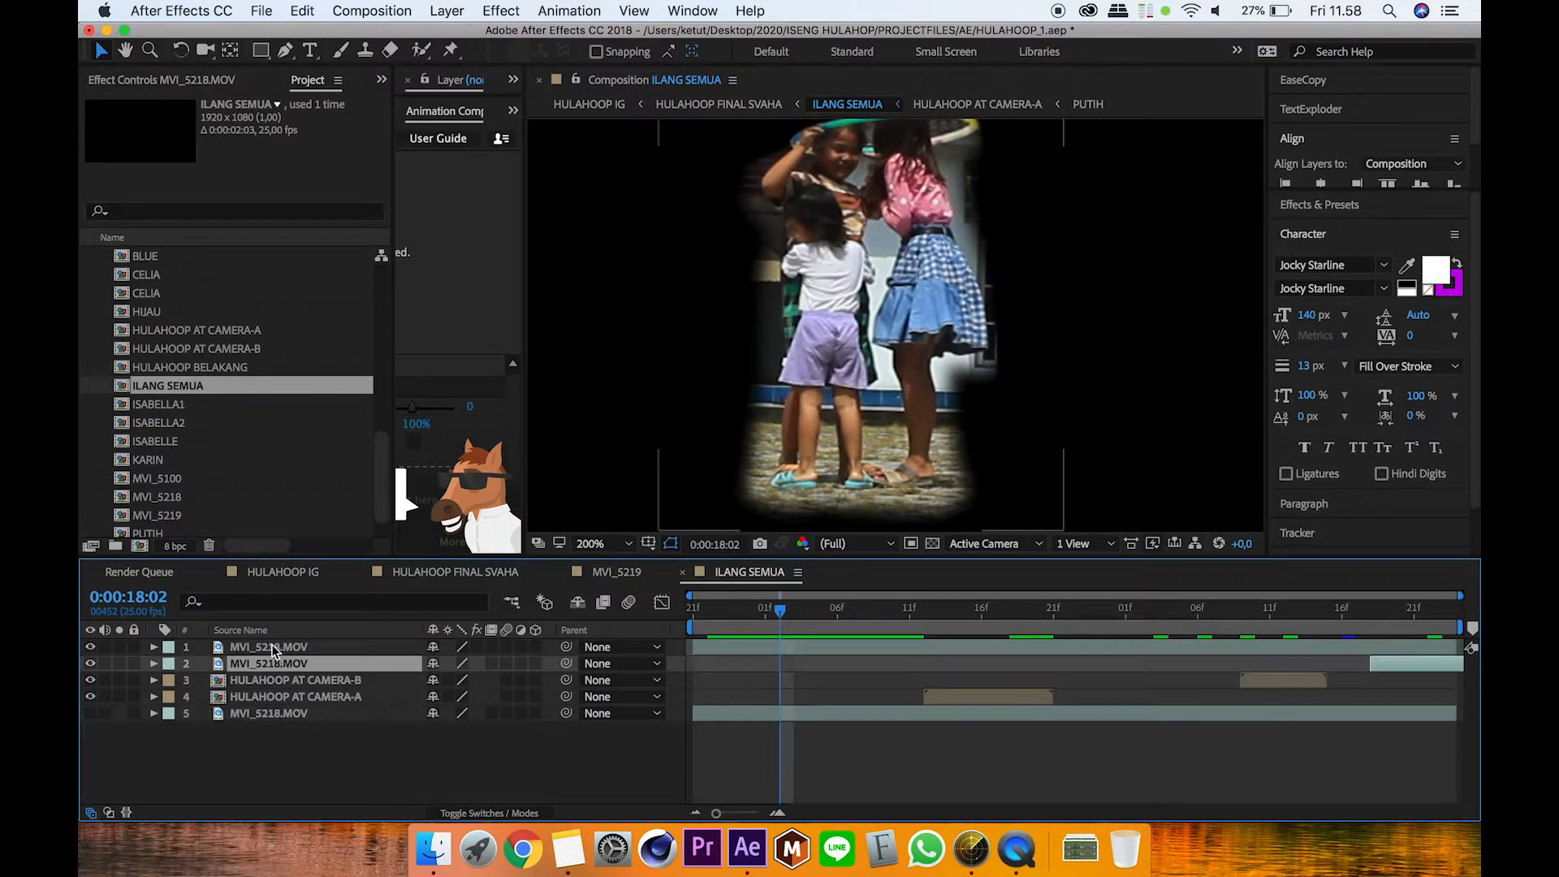
{"action": "left_click", "coordinate": [280, 647]}
{"action": "left_click_drag", "start_coordinate": [902, 266], "coordinate": [848, 322]}
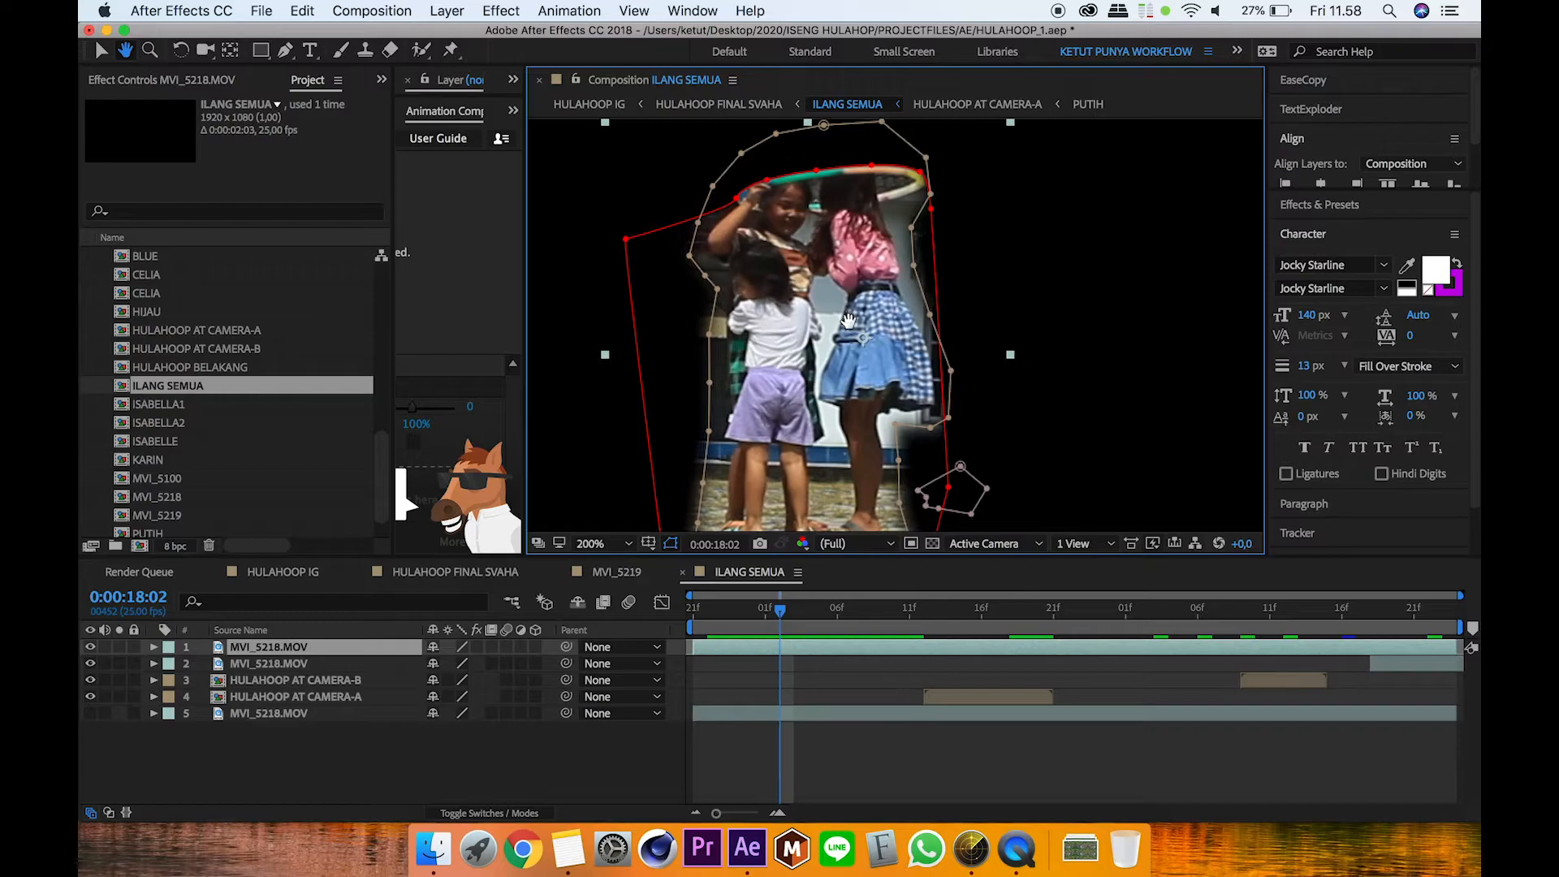
{"action": "left_click", "coordinate": [807, 609]}
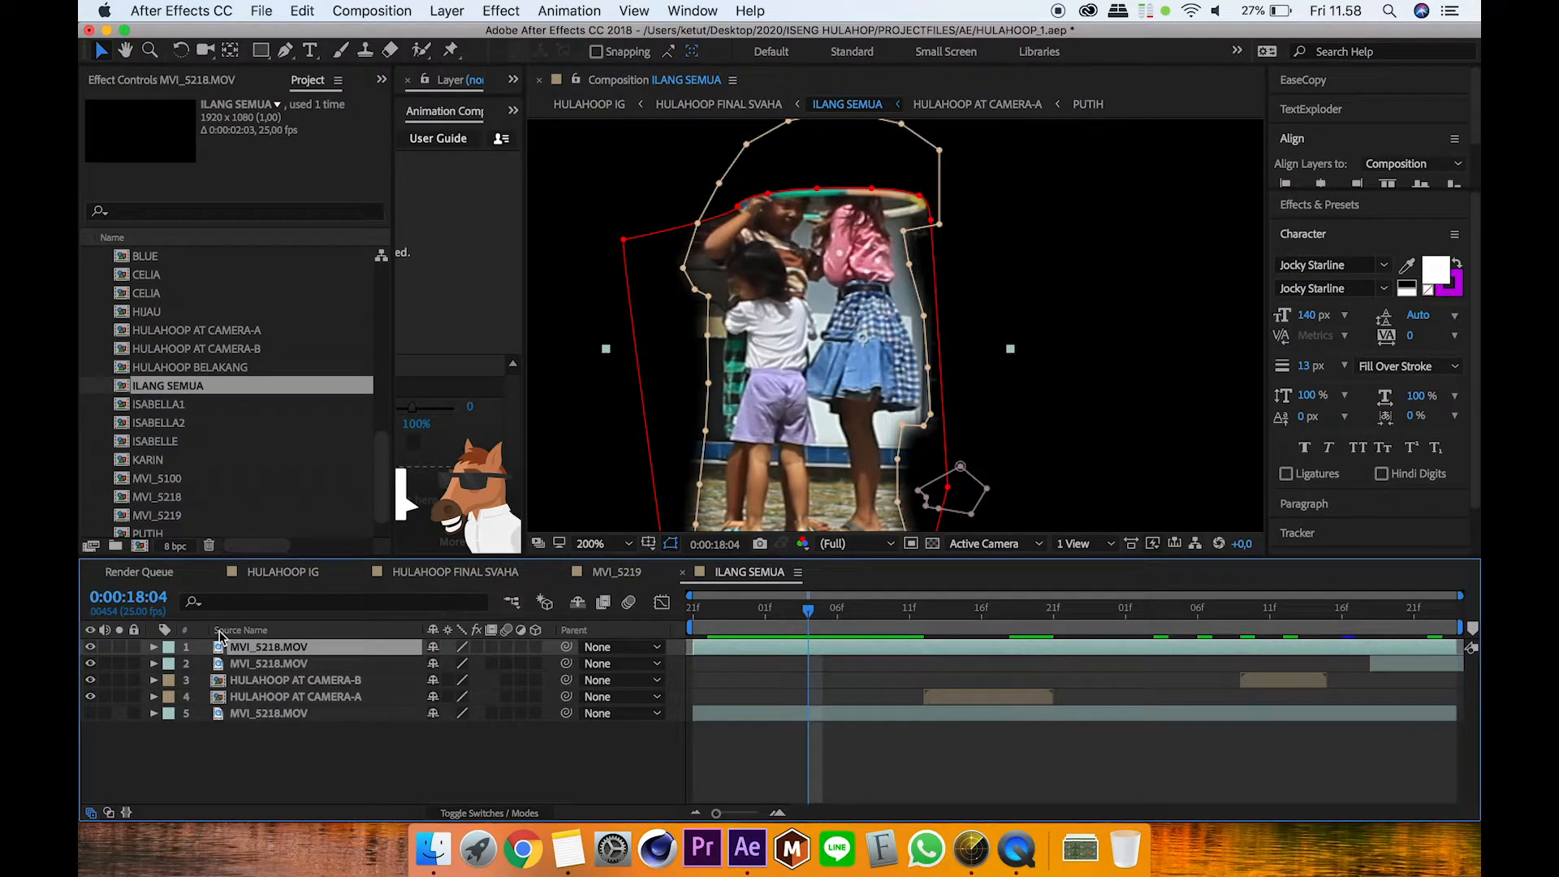
Step: Solo layer 1 in ILANG SEMUA and scrub to 0:00:19:12 to examine how its mask follows the falling hoop
{"action": "left_click", "coordinate": [119, 647]}
{"action": "left_click_drag", "start_coordinate": [804, 626], "coordinate": [965, 659]}
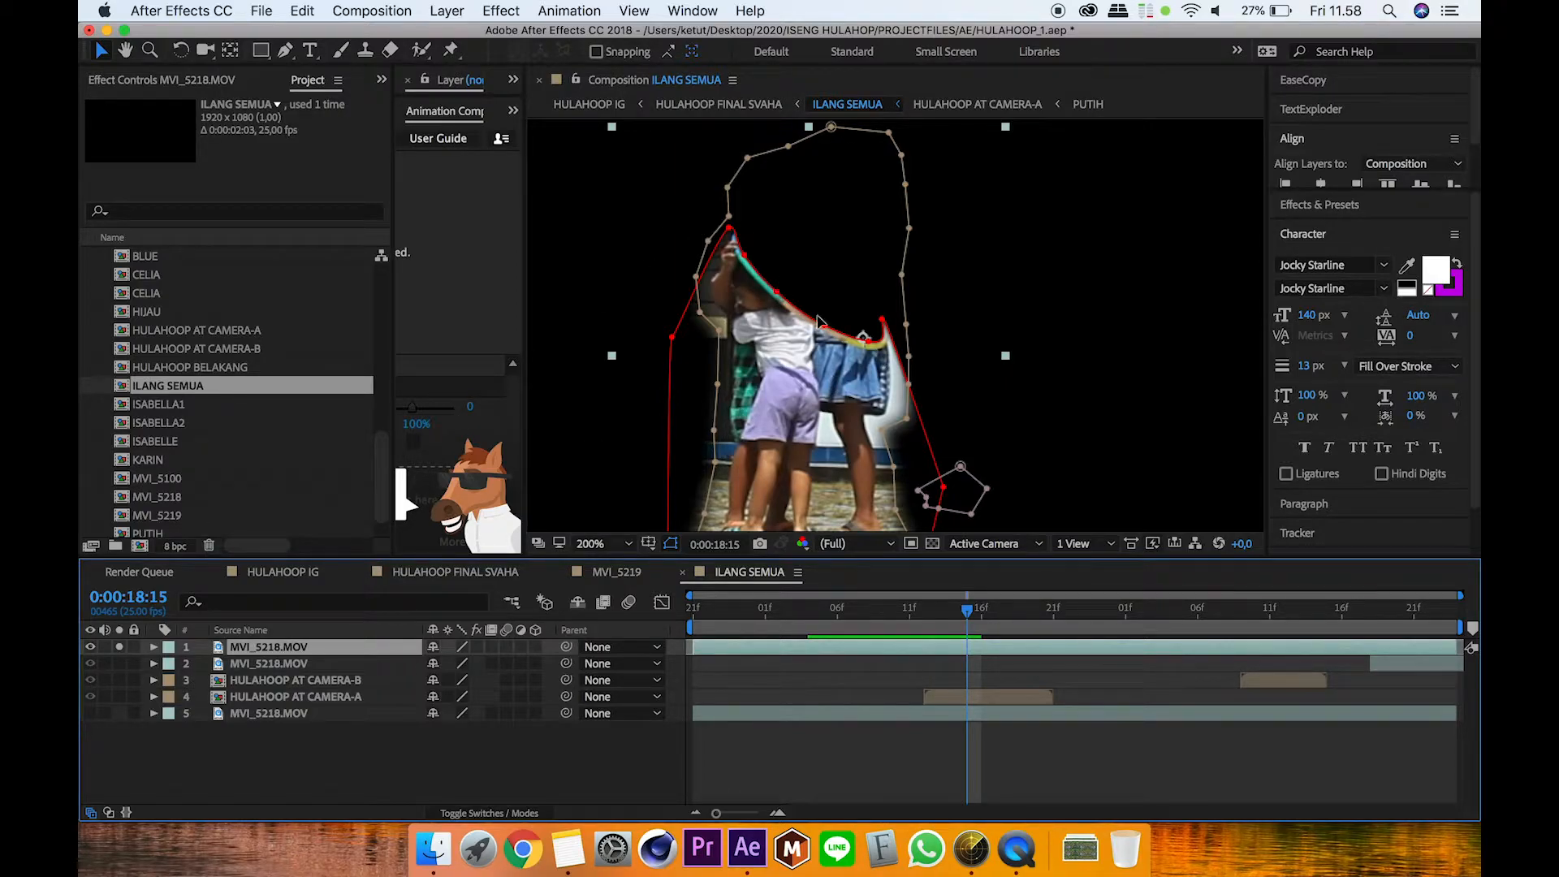
{"action": "left_click_drag", "start_coordinate": [974, 627], "coordinate": [1267, 659]}
{"action": "scroll", "coordinate": [795, 401], "scroll_direction": "down", "scroll_amount": 3}
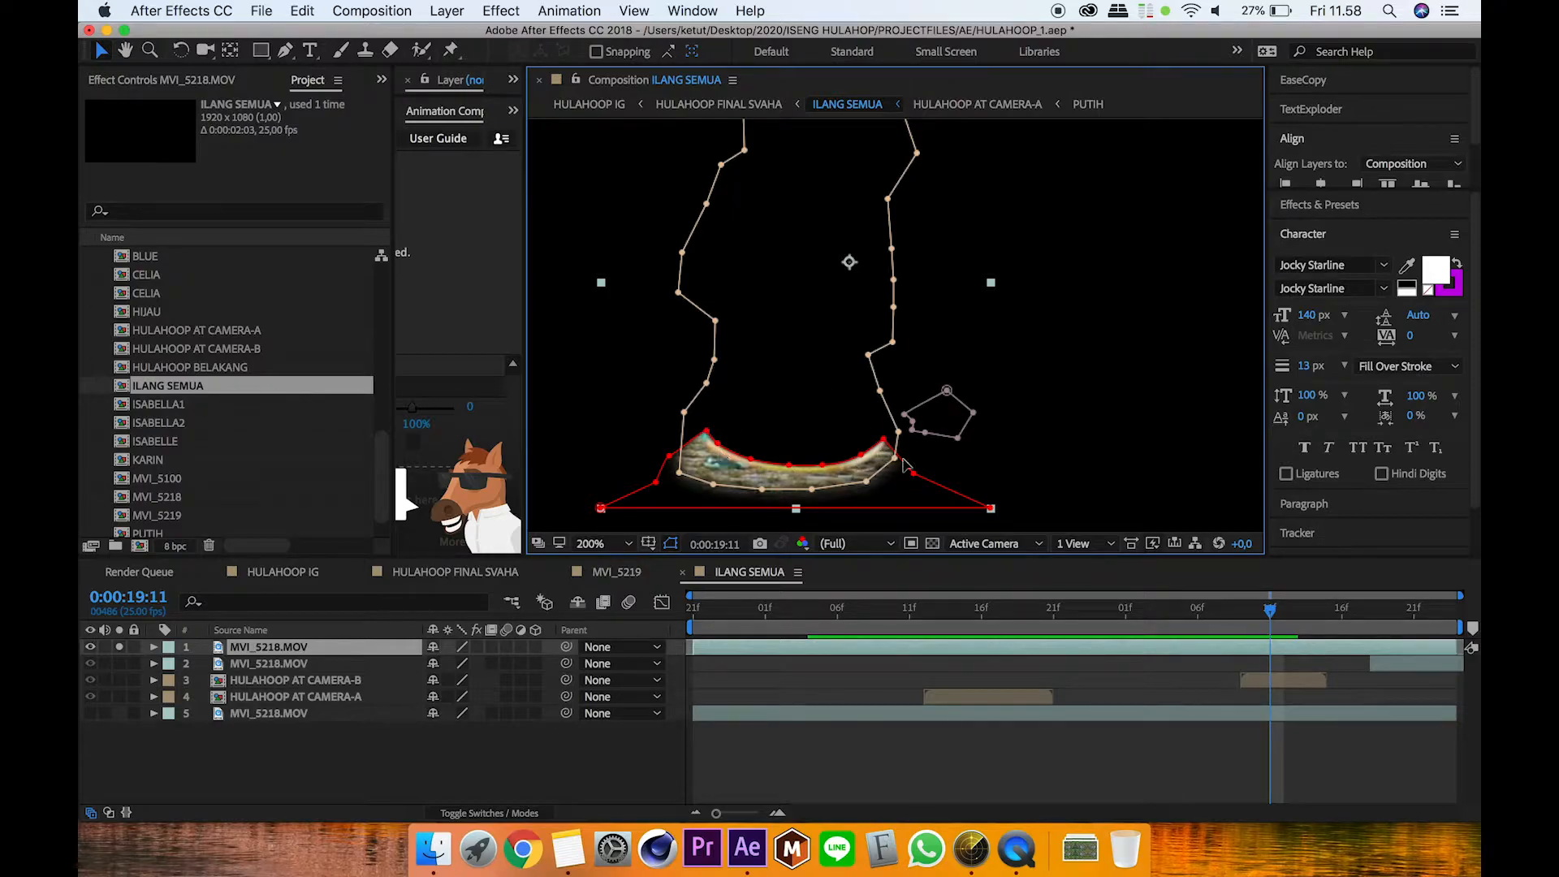
{"action": "left_click_drag", "start_coordinate": [1302, 622], "coordinate": [1283, 621]}
Step: Delete Mask 1 from MVI_5218.MOV layer 2 in the MVI_5219 composition
{"action": "left_click", "coordinate": [636, 573]}
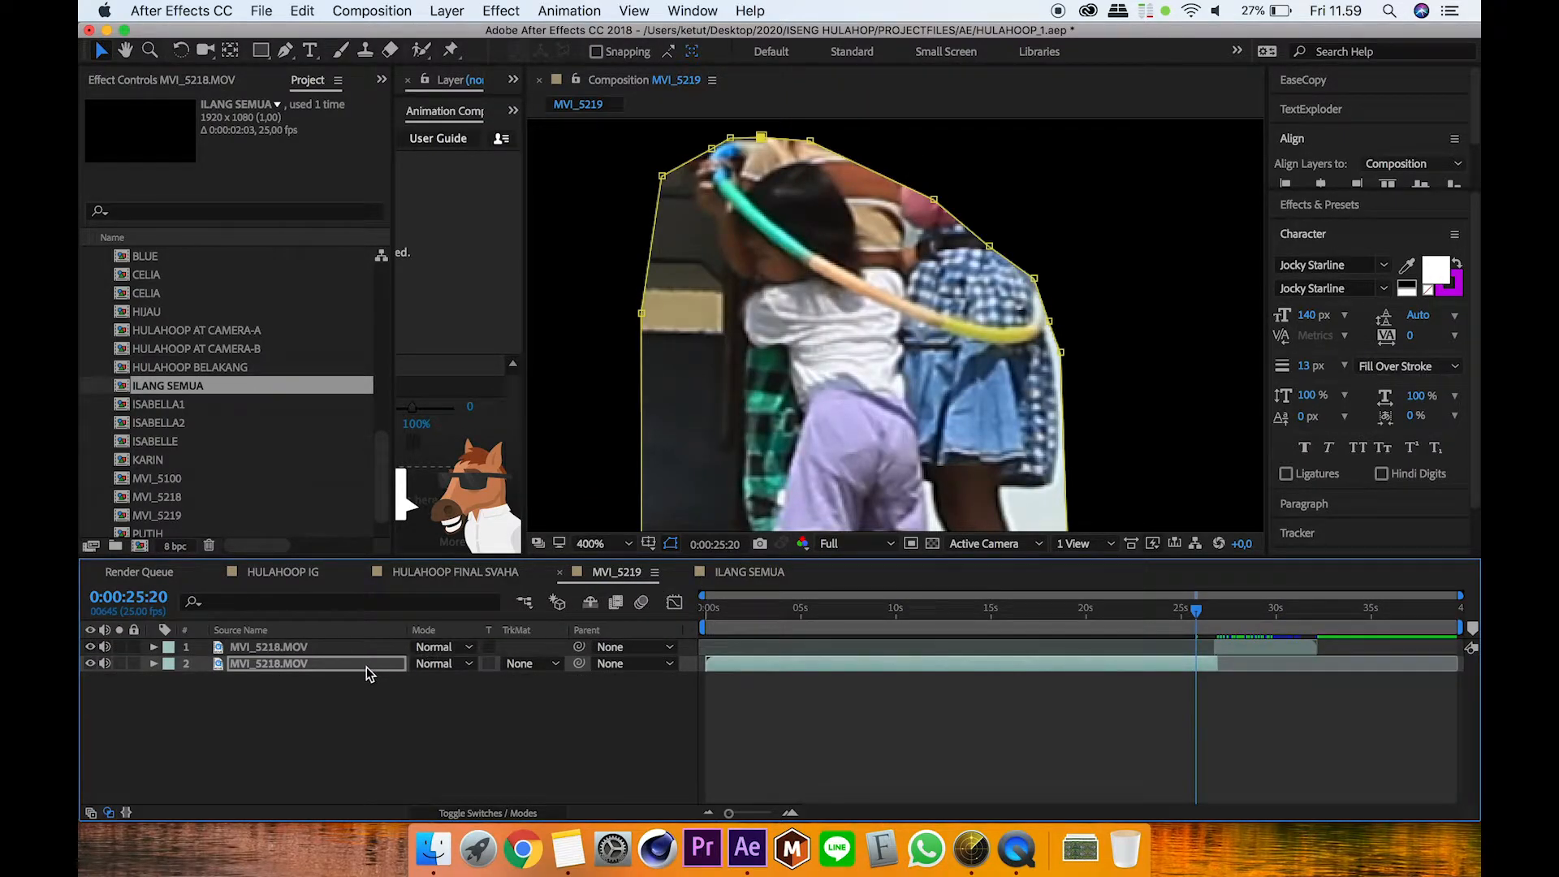
{"action": "key", "text": "m"}
{"action": "left_click", "coordinate": [324, 695]}
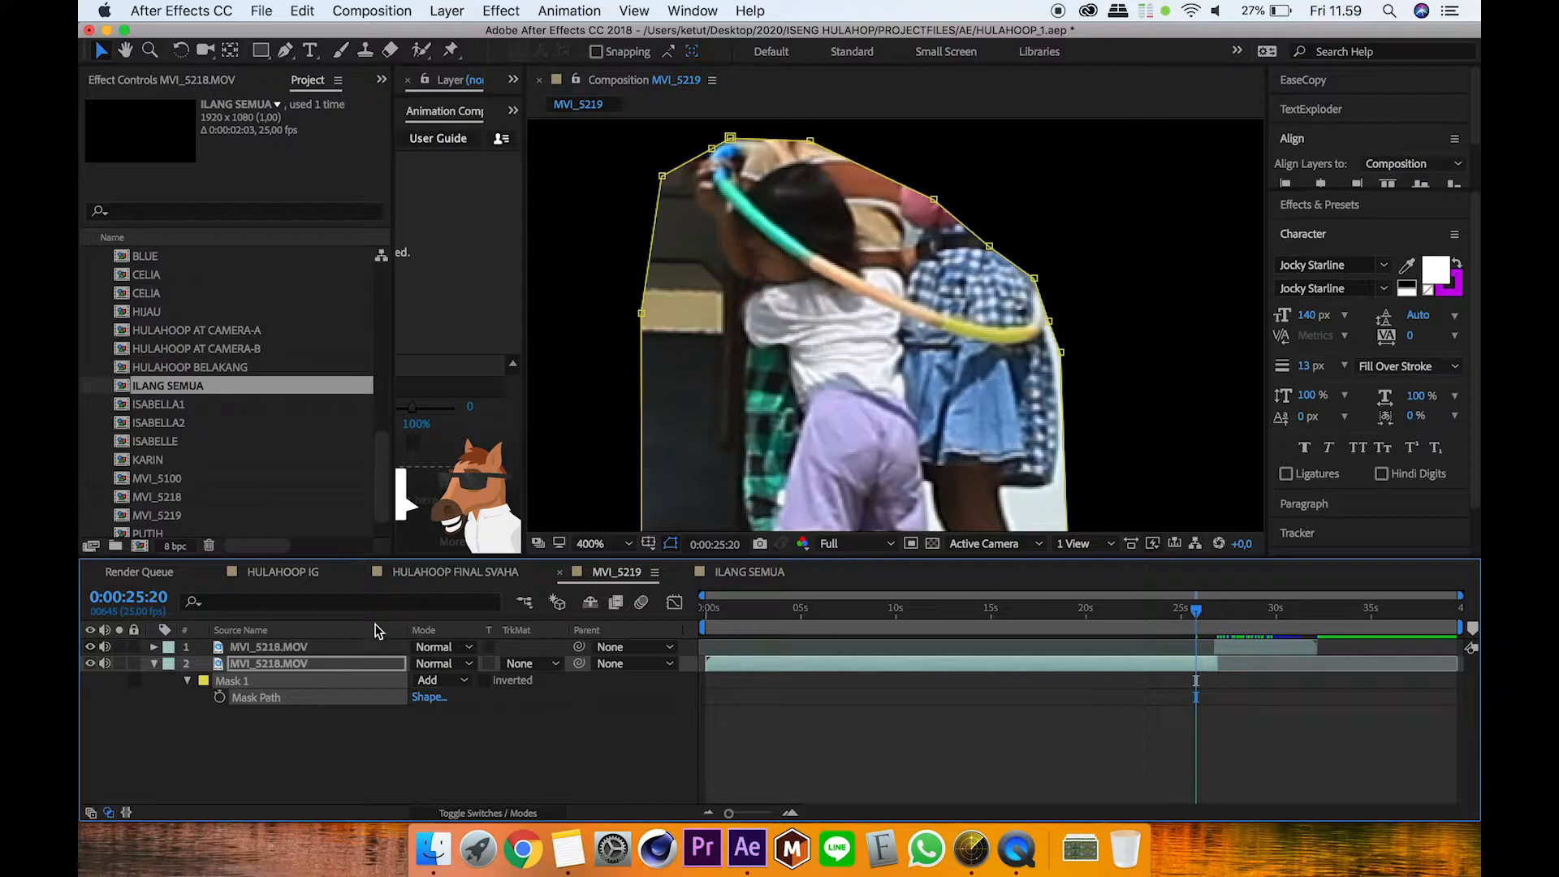
{"action": "left_click", "coordinate": [605, 545]}
{"action": "left_click", "coordinate": [265, 699]}
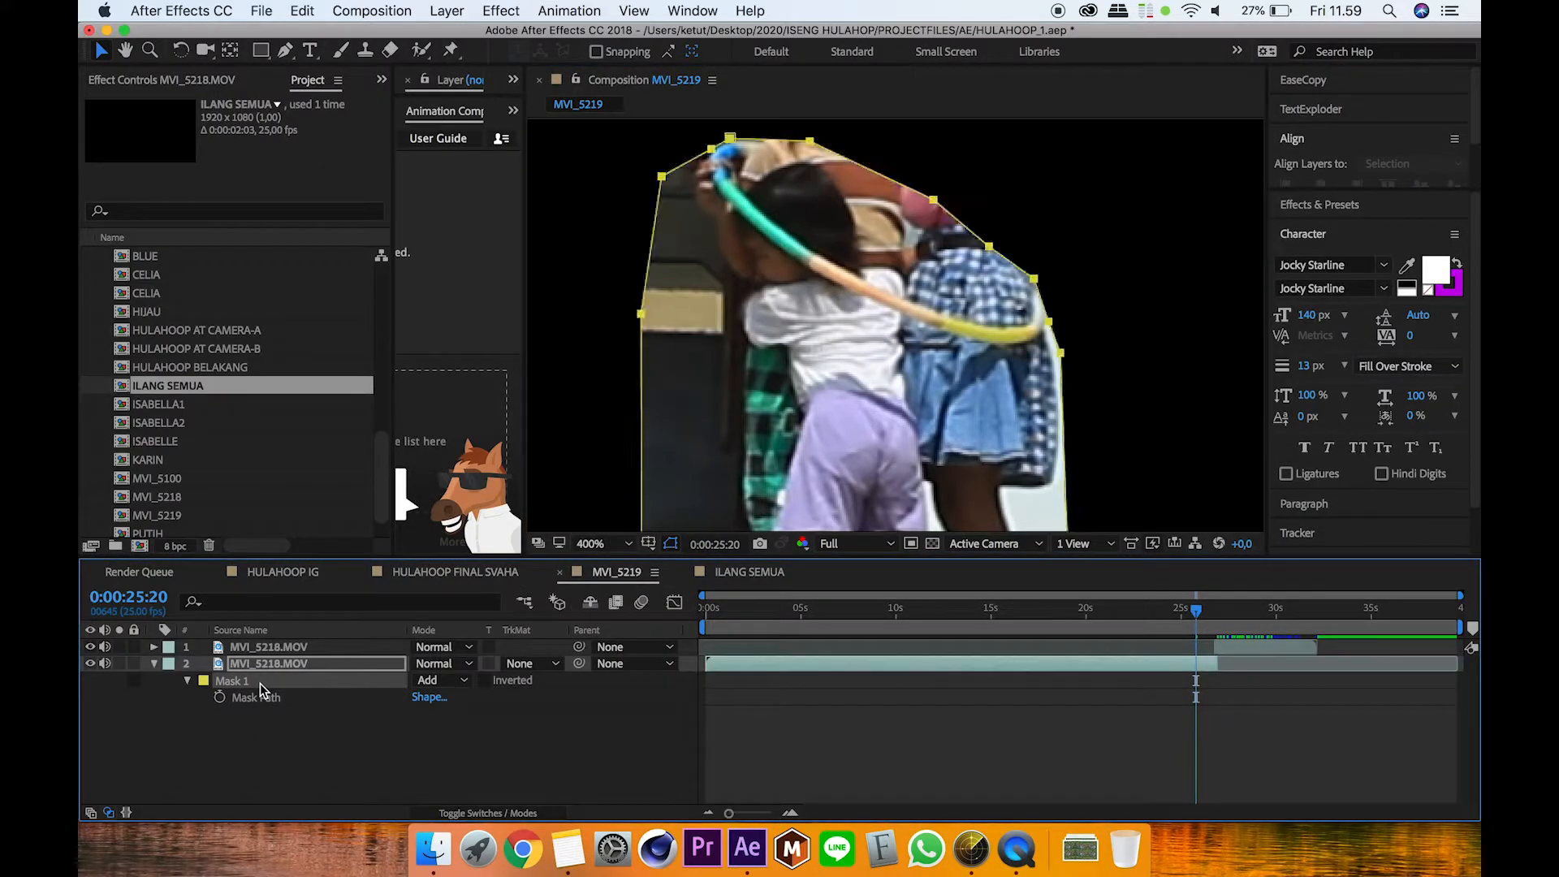
{"action": "key", "text": "Delete"}
Step: Fit the MVI_5219 frame in the viewer, go to 0:00:25:17 and look closely at the girls at 200%
{"action": "left_click", "coordinate": [605, 544]}
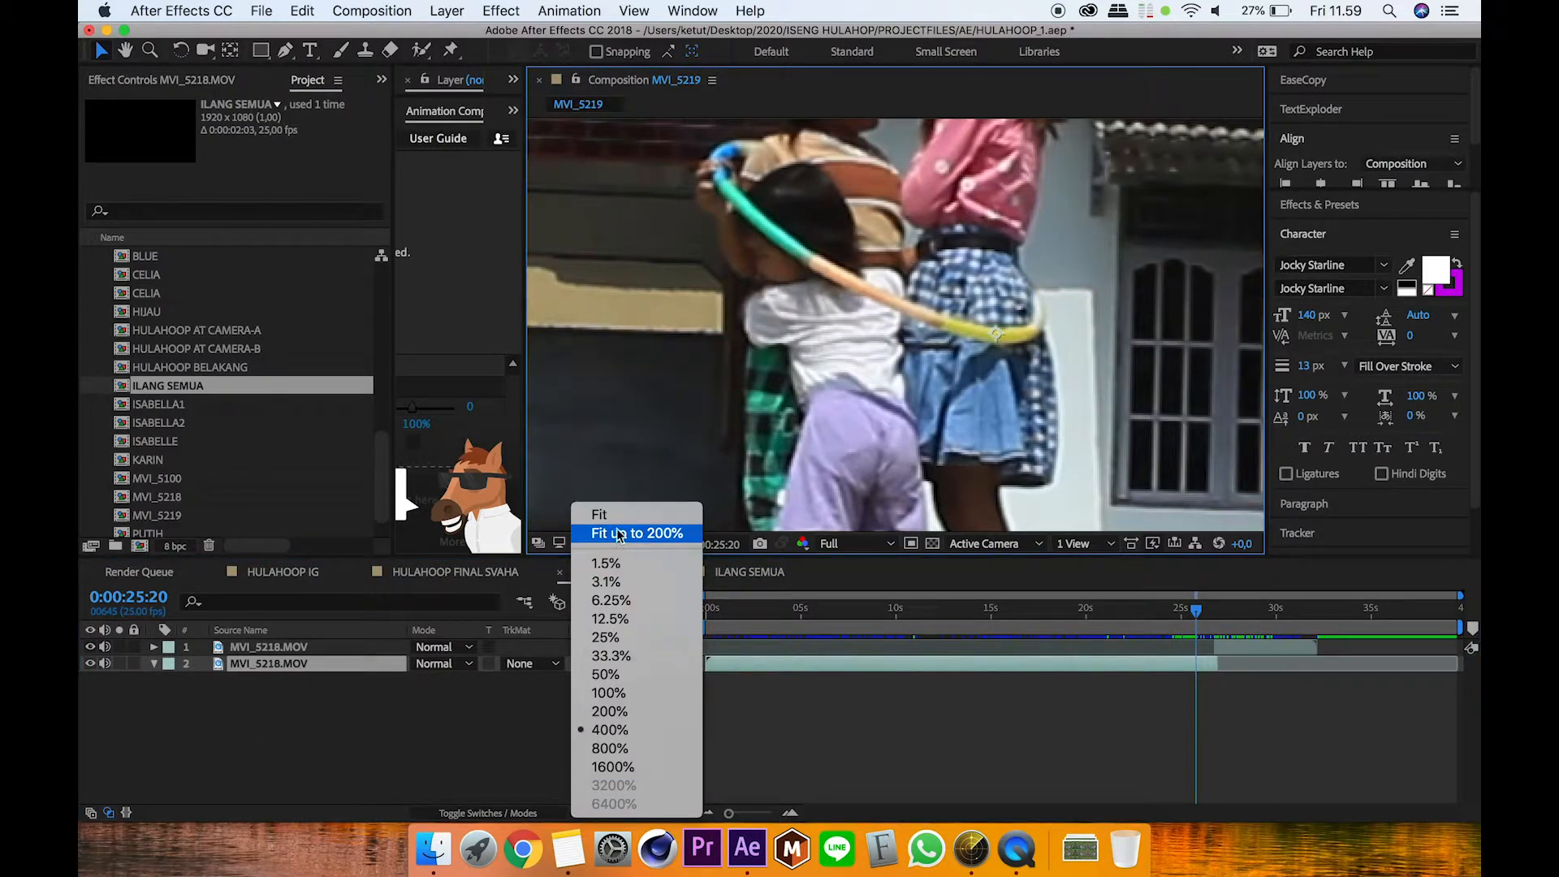
{"action": "left_click", "coordinate": [674, 510]}
{"action": "mouse_move", "coordinate": [1194, 613]}
{"action": "left_mouse_down"}
{"action": "mouse_move", "coordinate": [1175, 617]}
{"action": "mouse_move", "coordinate": [1207, 623]}
{"action": "mouse_move", "coordinate": [1173, 619]}
{"action": "mouse_move", "coordinate": [1194, 621]}
{"action": "left_mouse_up"}
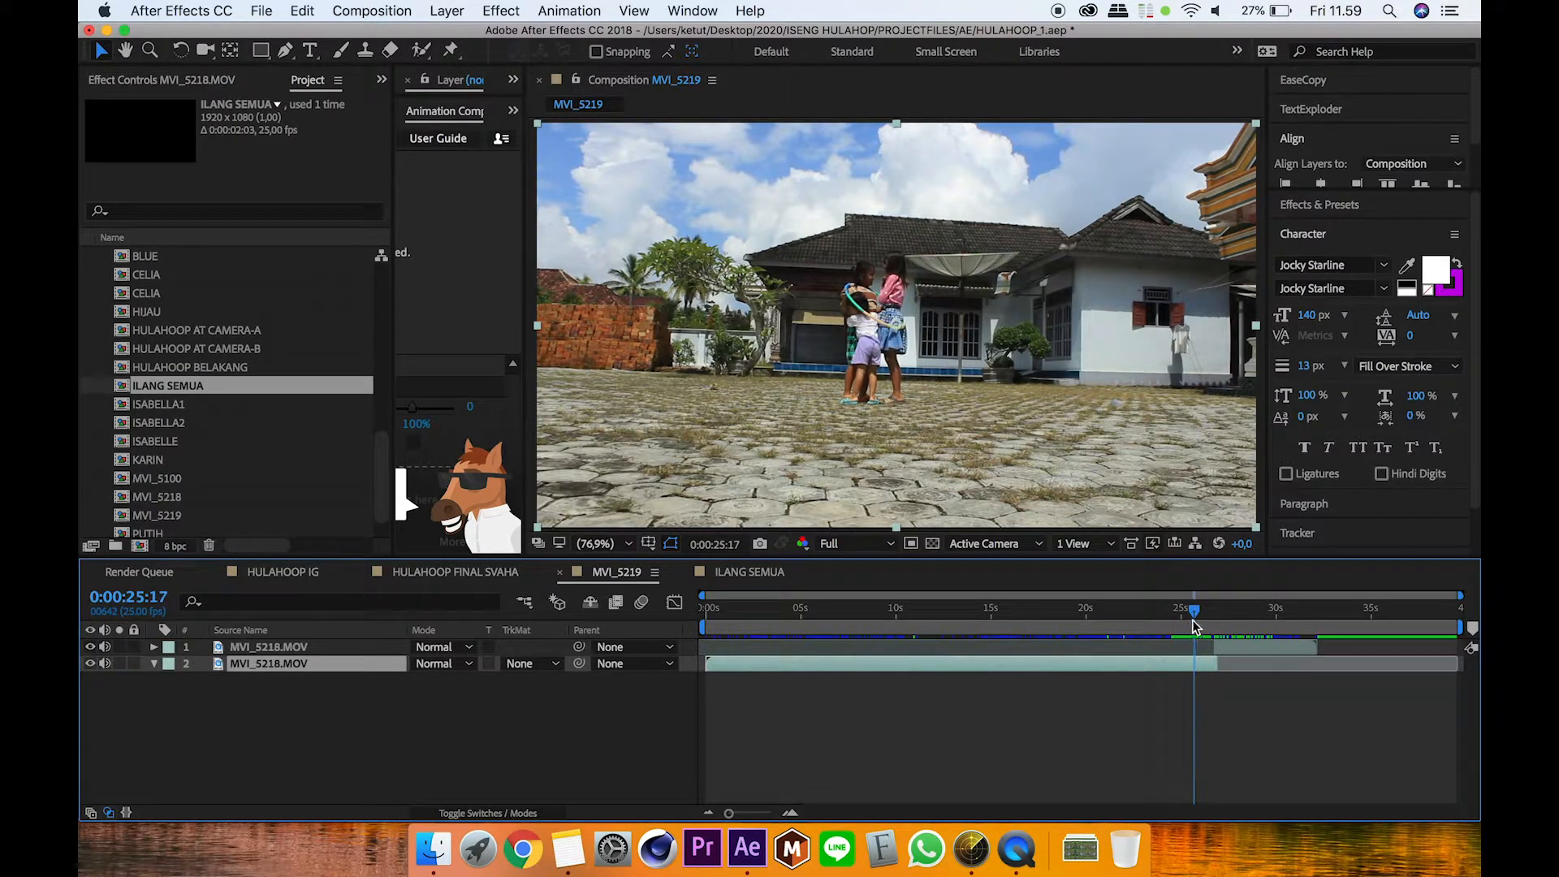
{"action": "scroll", "coordinate": [873, 306], "scroll_direction": "up", "scroll_amount": 3}
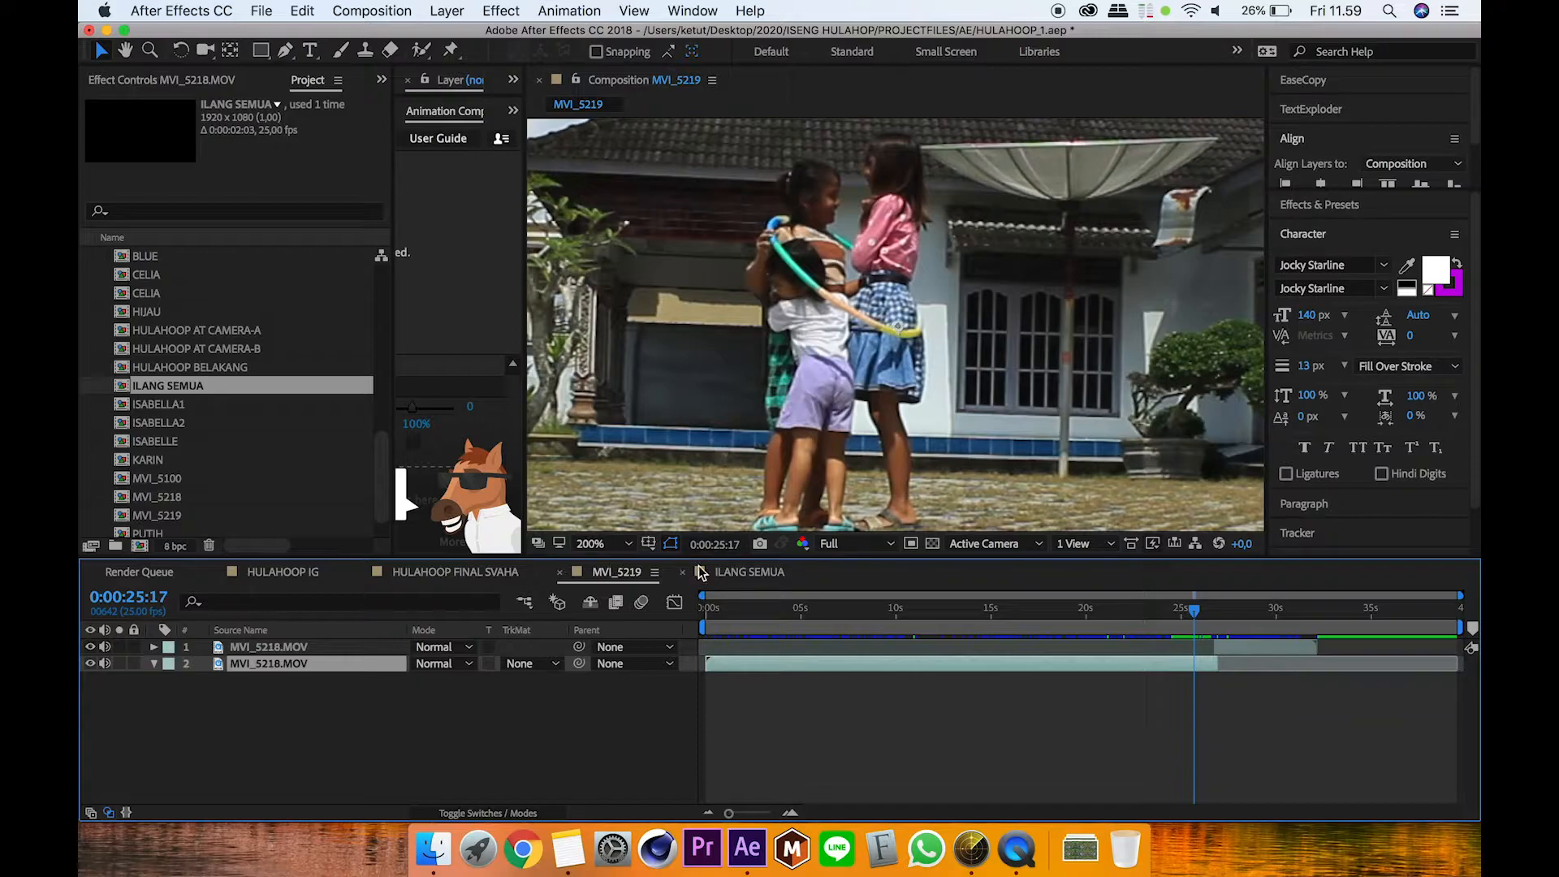
Step: In ILANG SEMUA at 0:00:18:14, turn off layer 1's solo and make the background MVI_5218.MOV layer 5 visible
{"action": "left_click", "coordinate": [747, 574]}
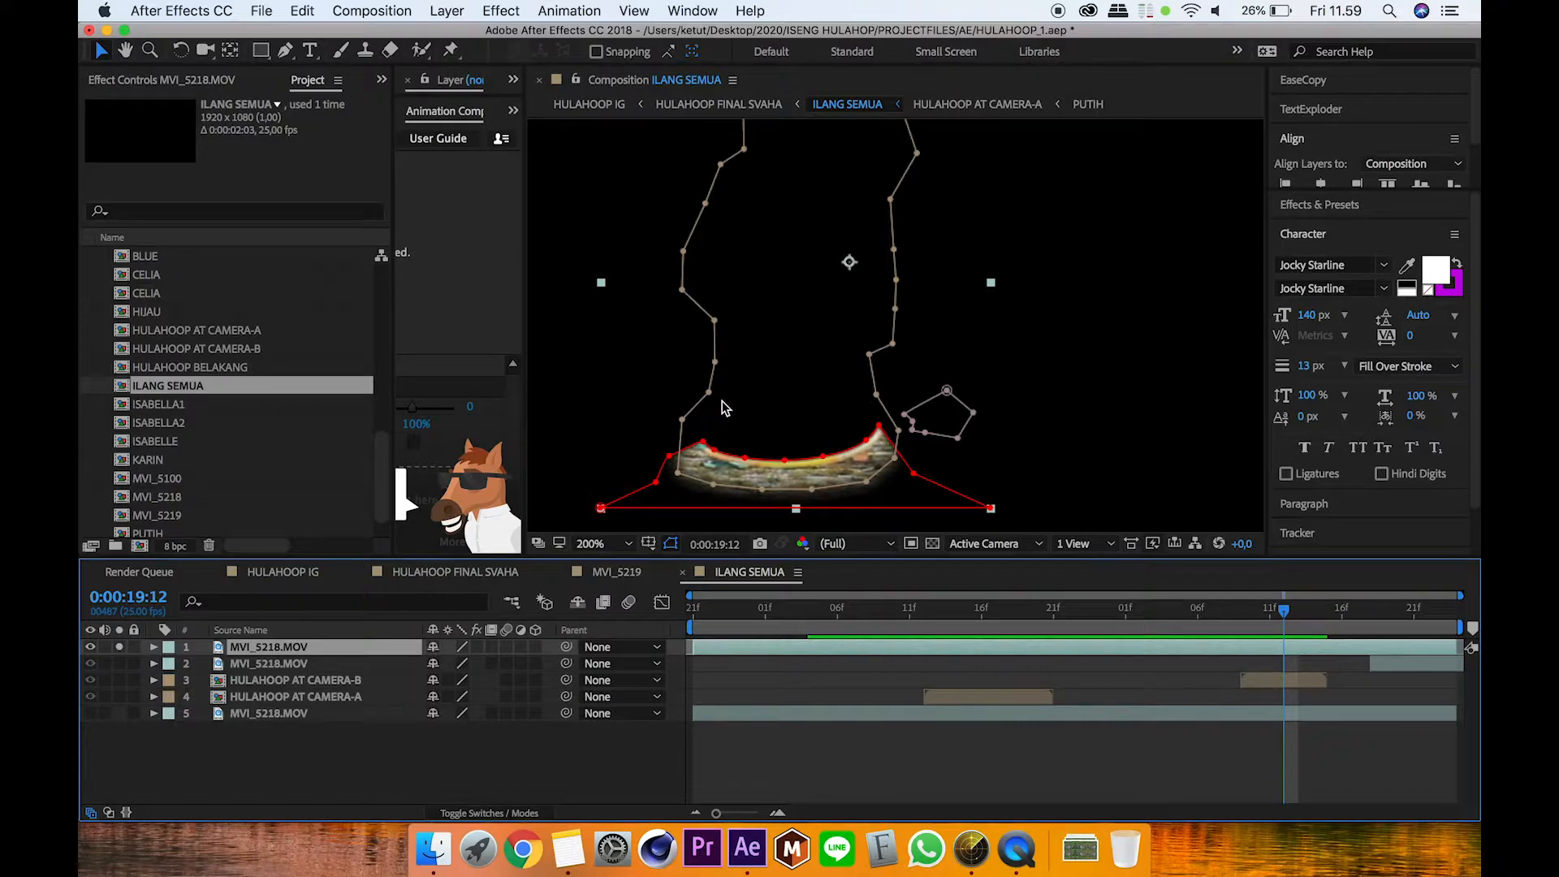
{"action": "left_click_drag", "start_coordinate": [947, 625], "coordinate": [823, 622]}
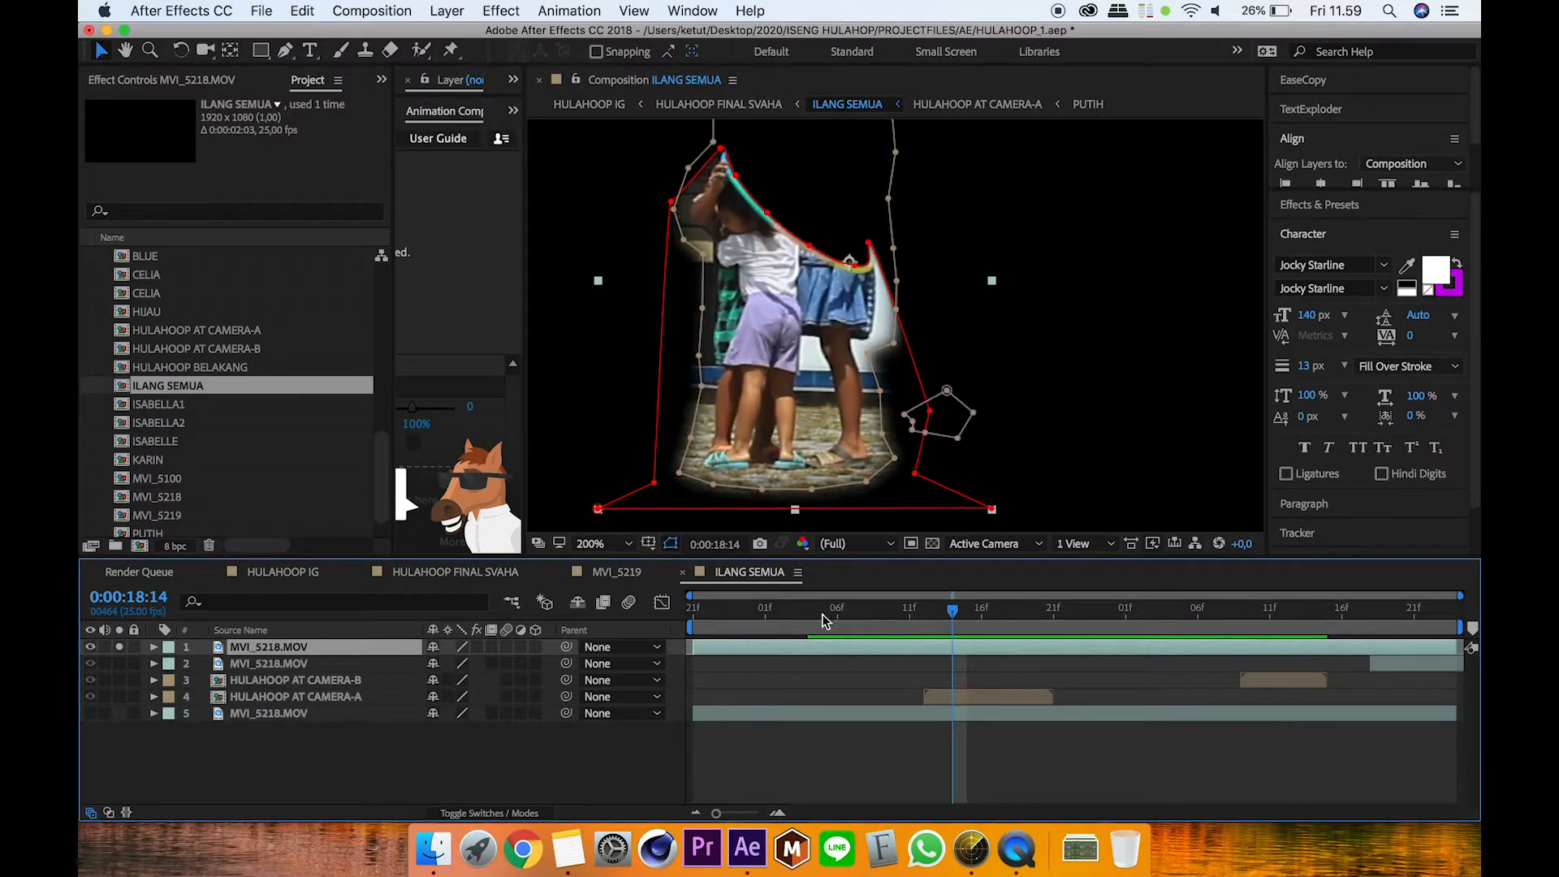
{"action": "left_click", "coordinate": [118, 647]}
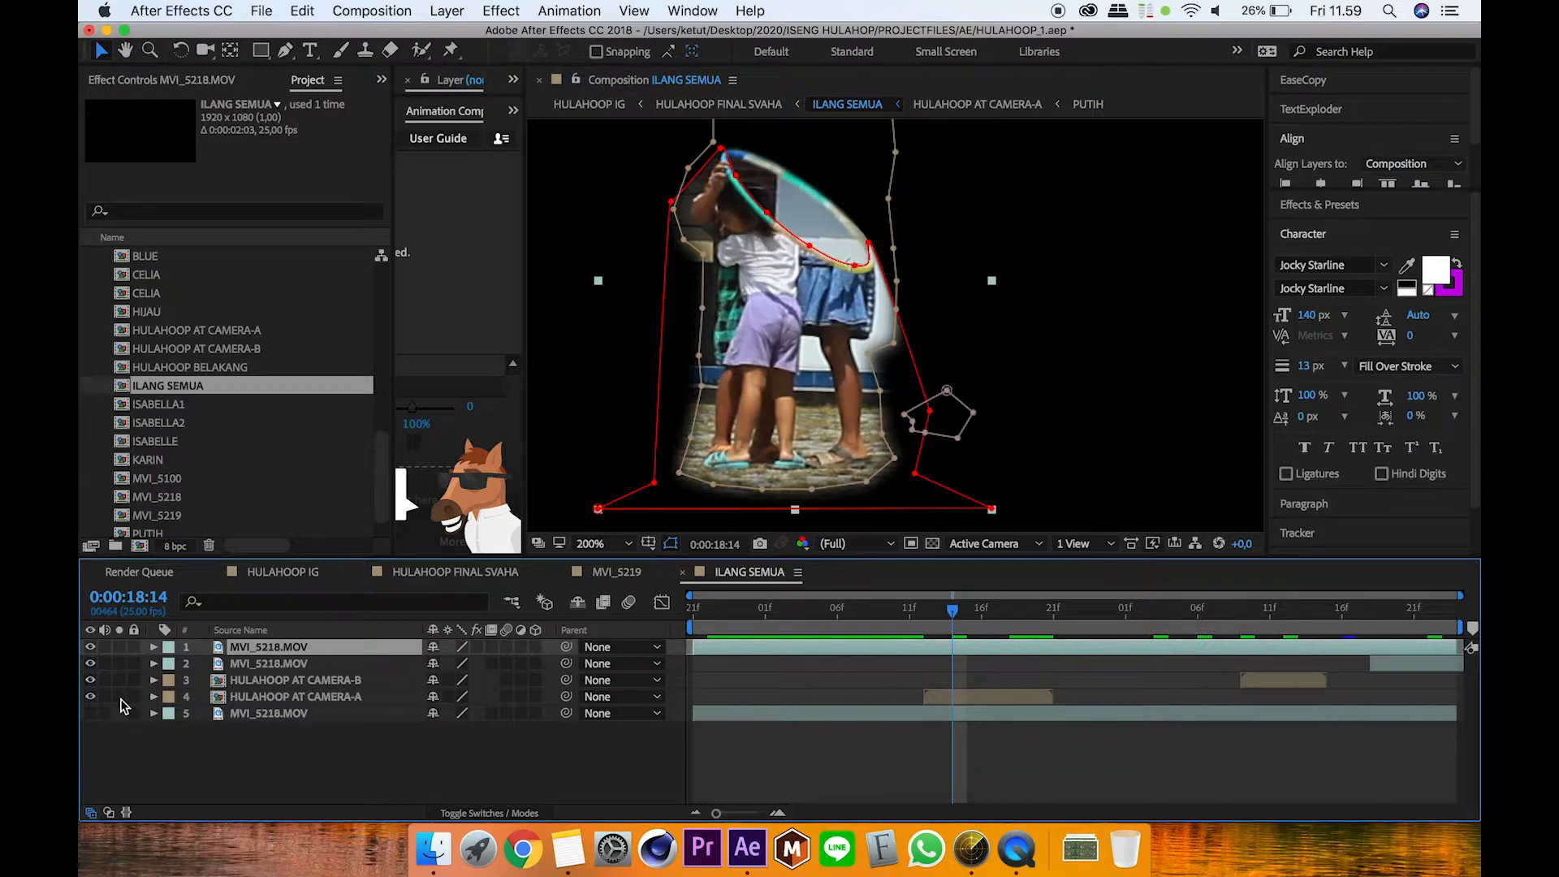
{"action": "left_click", "coordinate": [91, 713]}
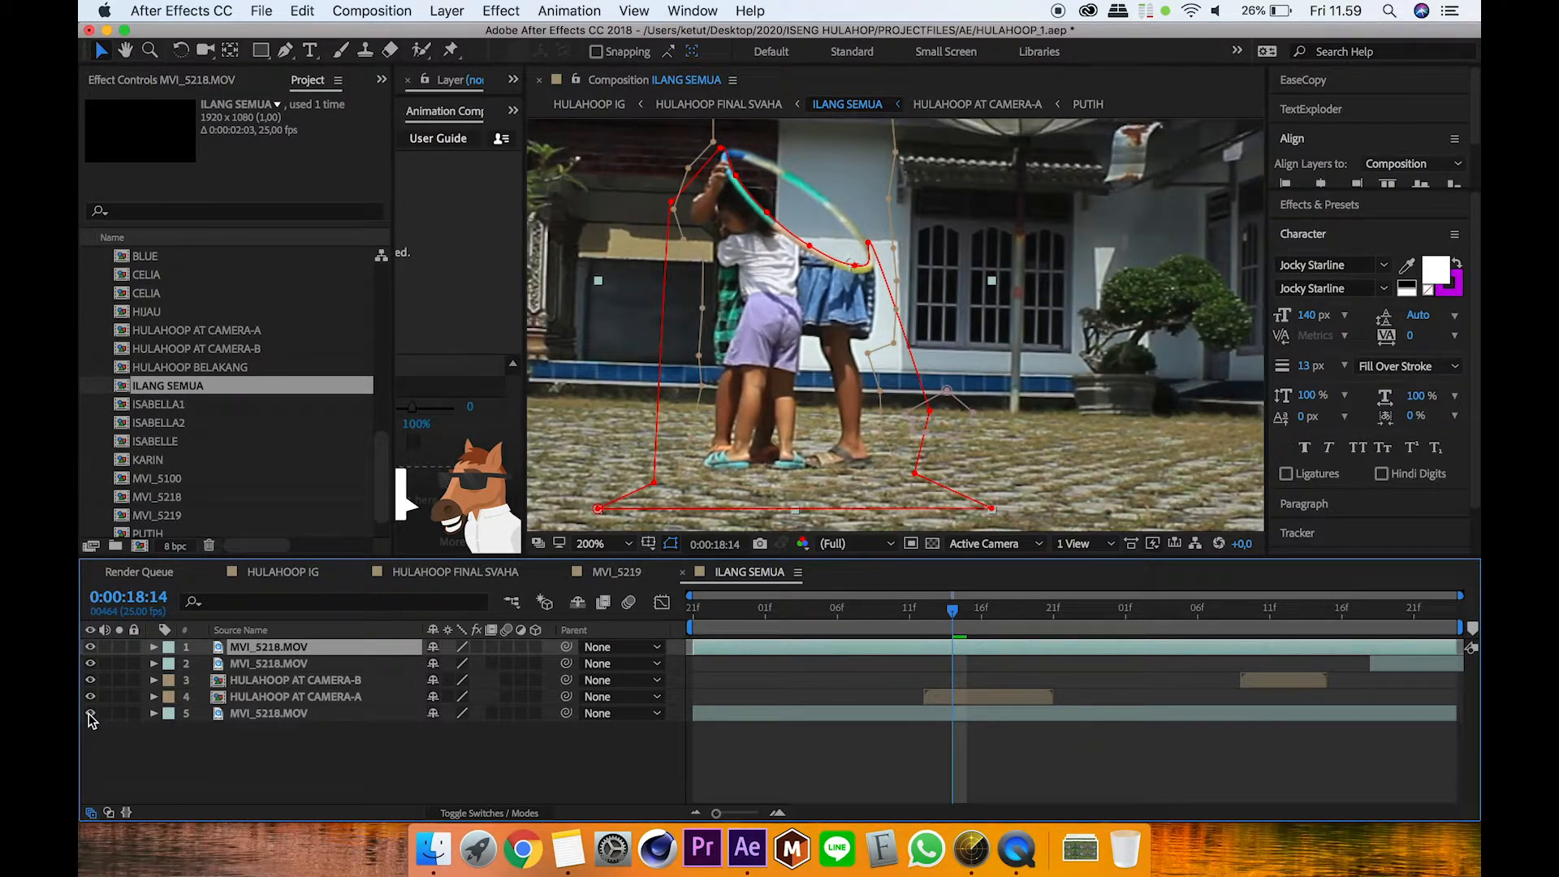
{"action": "left_click", "coordinate": [91, 713]}
{"action": "left_click", "coordinate": [91, 714]}
{"action": "left_click", "coordinate": [863, 773]}
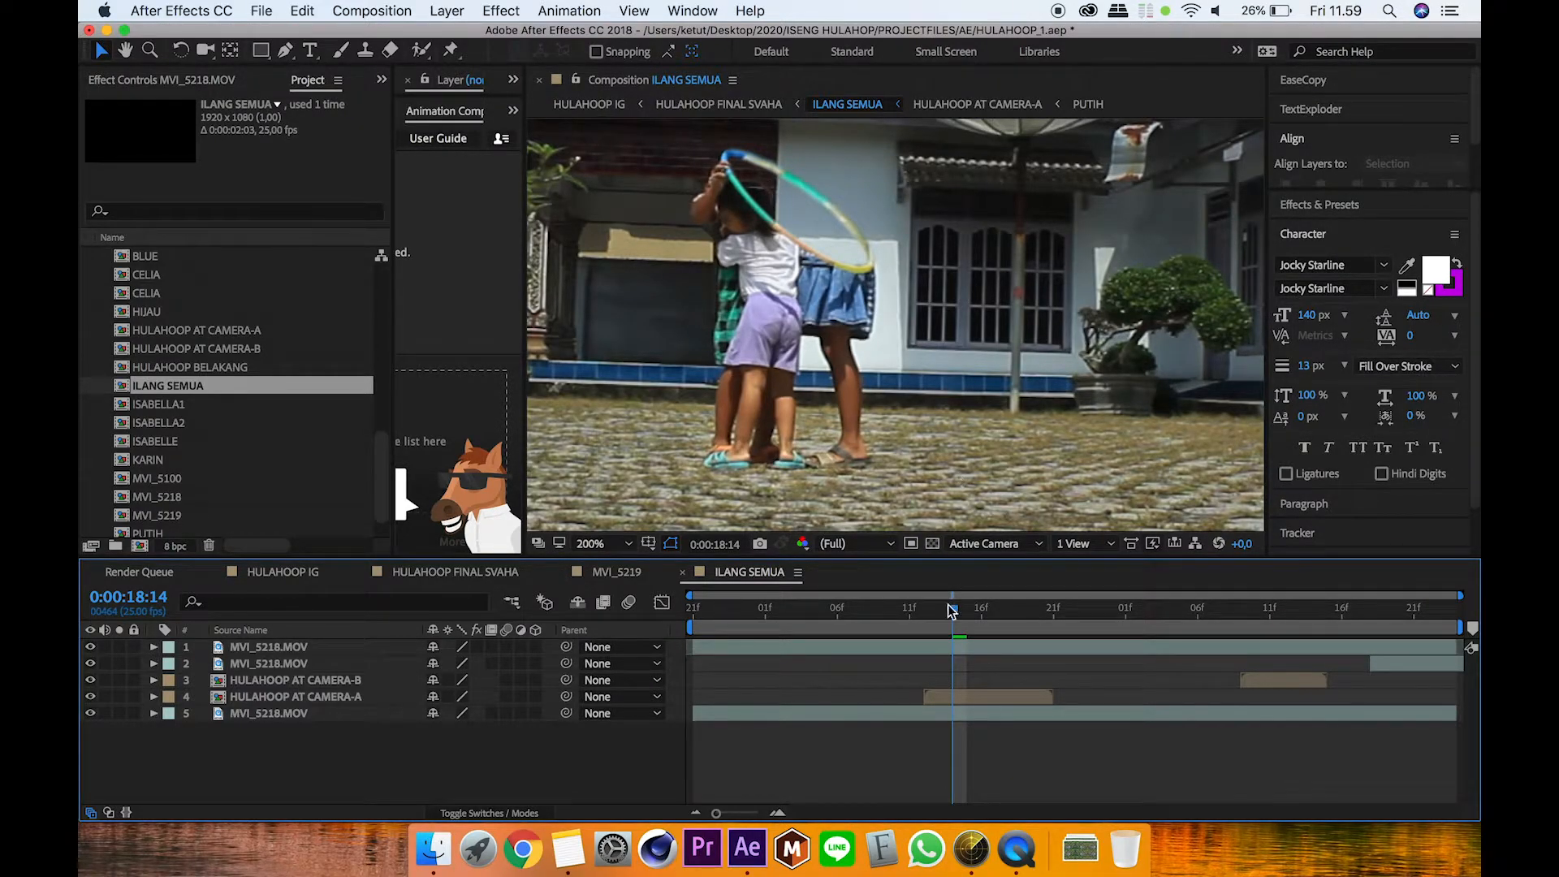
Step: Scrub ILANG SEMUA to 0:00:19:12 to review the girls vanishing through the hoop, and go back to 0:00:18:14
{"action": "mouse_move", "coordinate": [957, 624]}
{"action": "left_mouse_down"}
{"action": "mouse_move", "coordinate": [1294, 700]}
{"action": "mouse_move", "coordinate": [1268, 705]}
{"action": "left_mouse_up"}
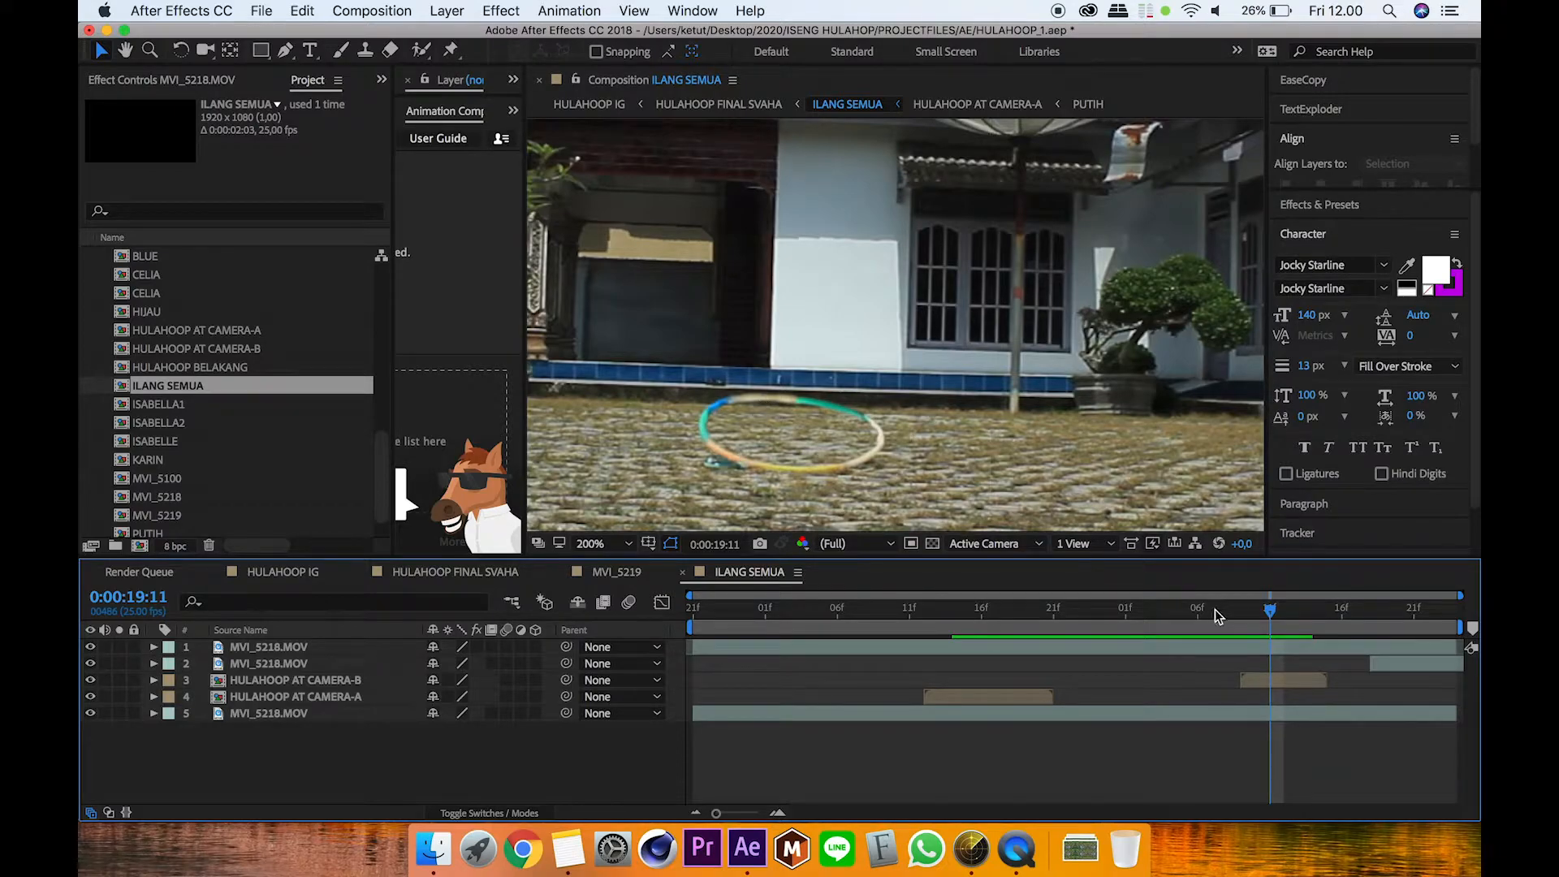
{"action": "mouse_move", "coordinate": [1277, 625]}
{"action": "left_mouse_down"}
{"action": "mouse_move", "coordinate": [1298, 625]}
{"action": "mouse_move", "coordinate": [1284, 626]}
{"action": "left_mouse_up"}
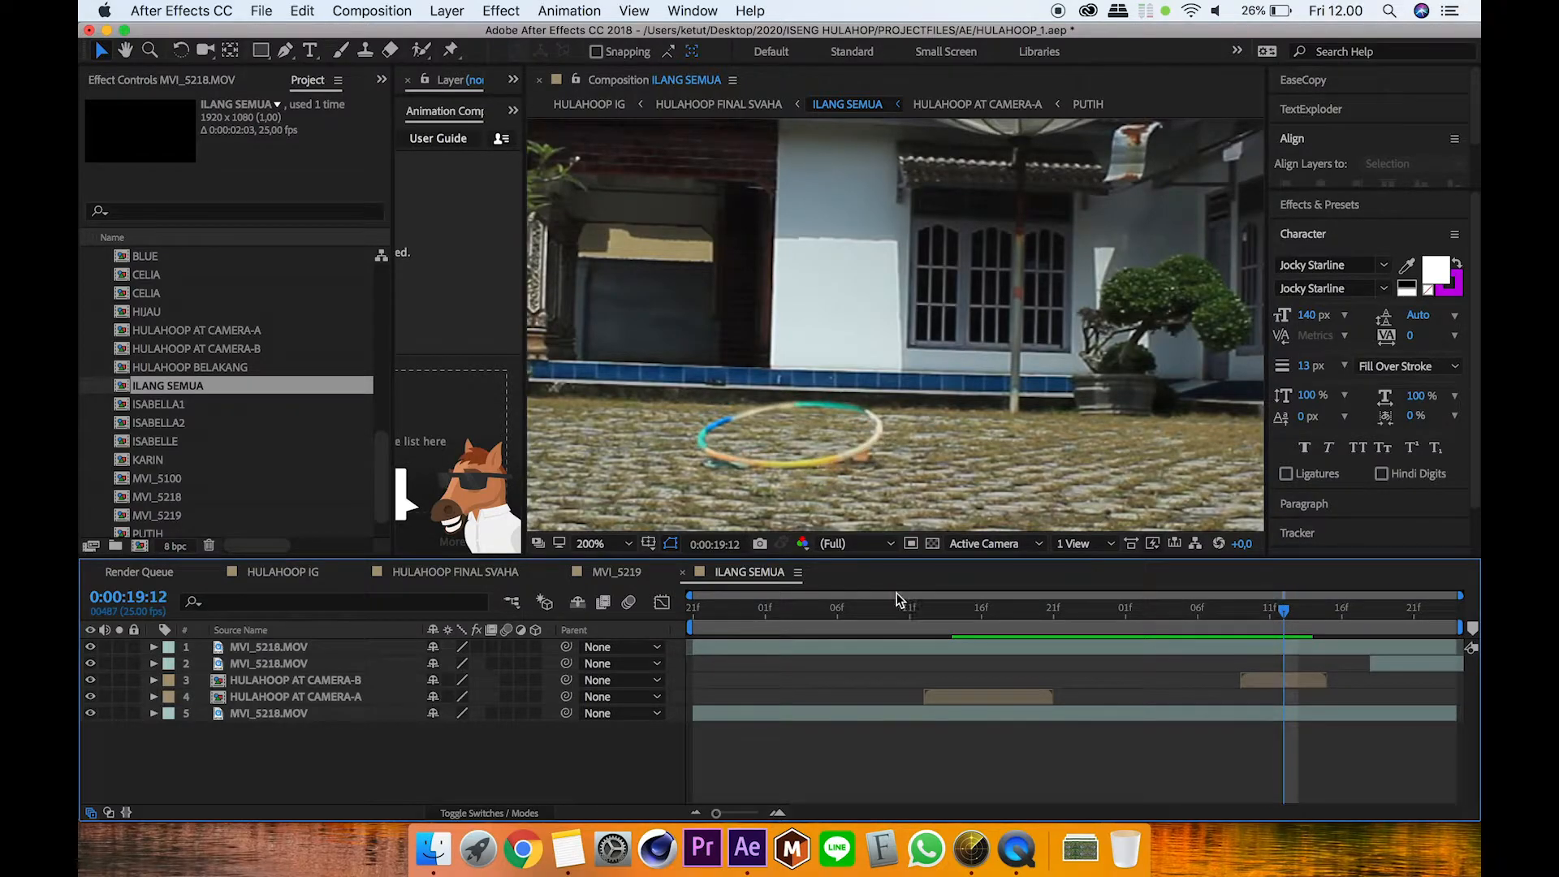
{"action": "left_click", "coordinate": [952, 633]}
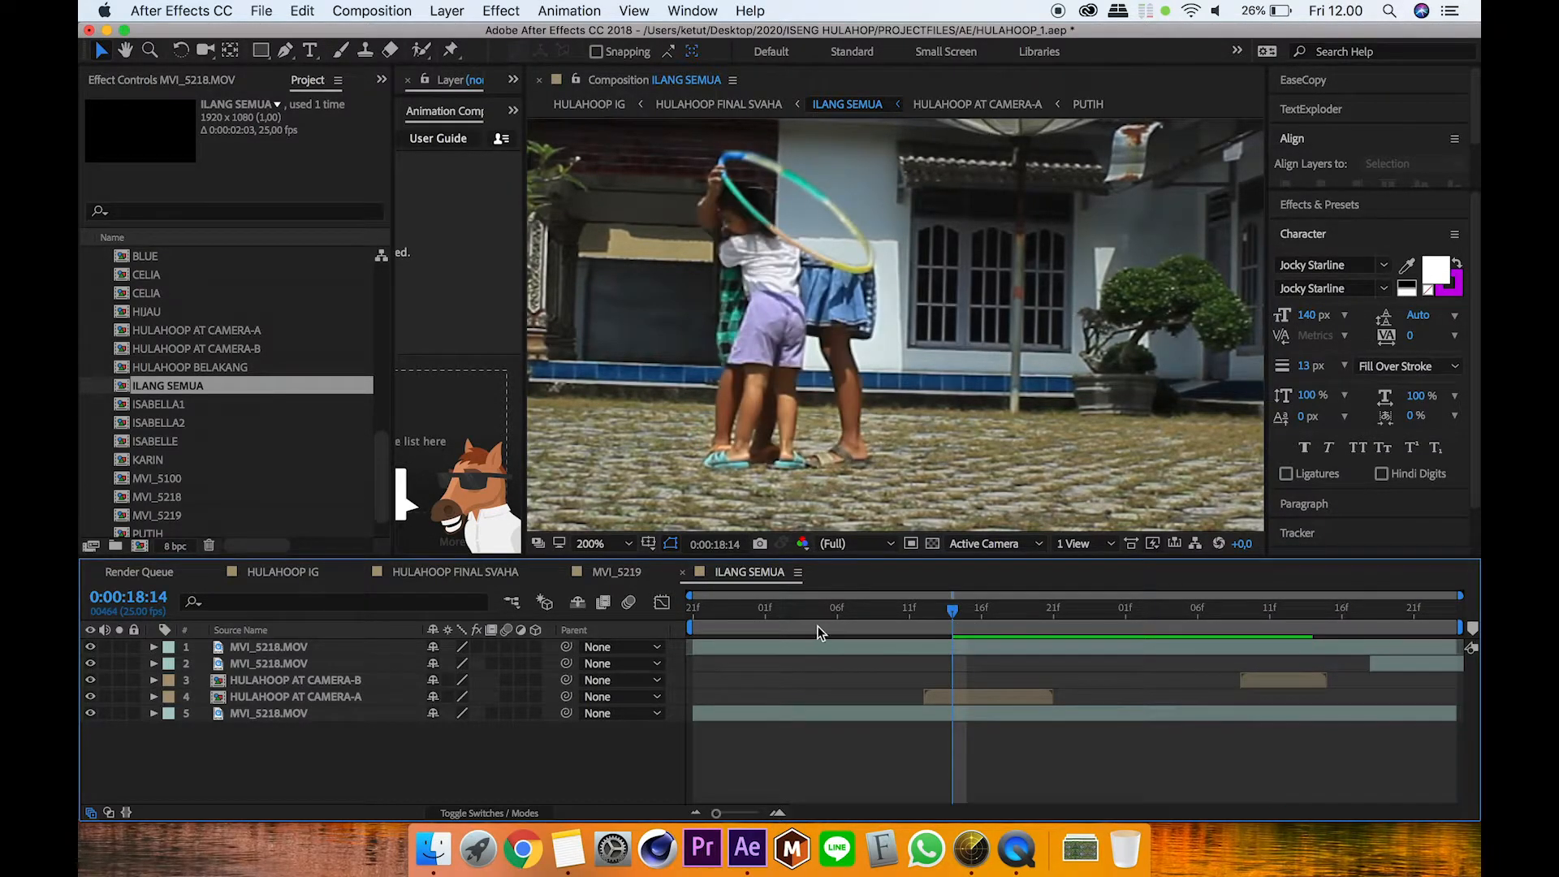
Step: Open the HULAHOOP AT CAMERA-A precomp from layer 4 and fit its whole frame in the viewer
{"action": "double_click", "coordinate": [329, 697]}
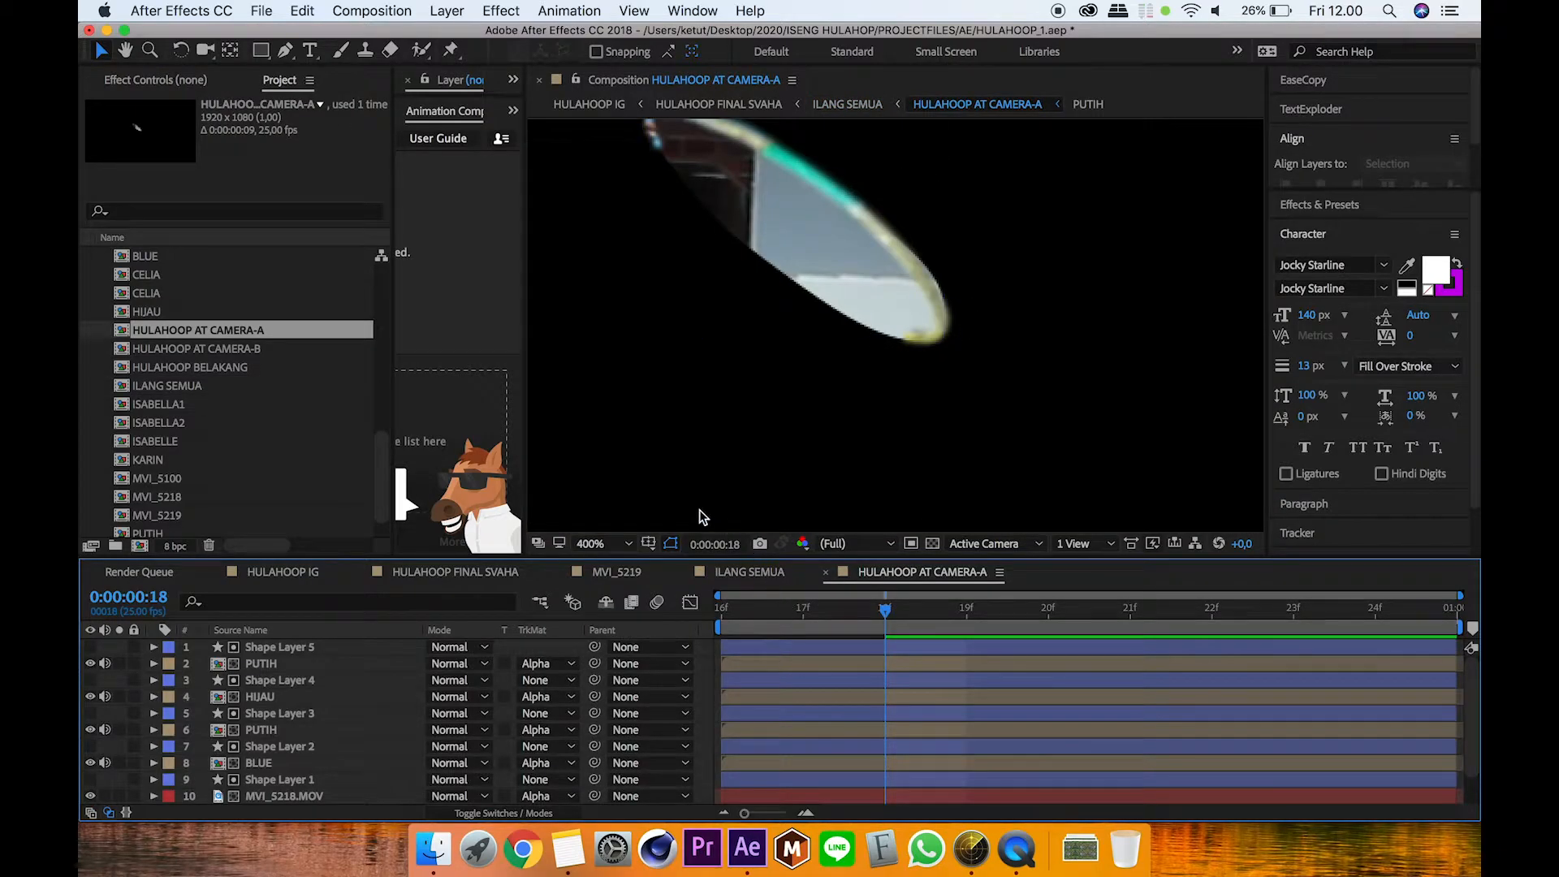
{"action": "left_click", "coordinate": [601, 544]}
{"action": "left_click", "coordinate": [599, 514]}
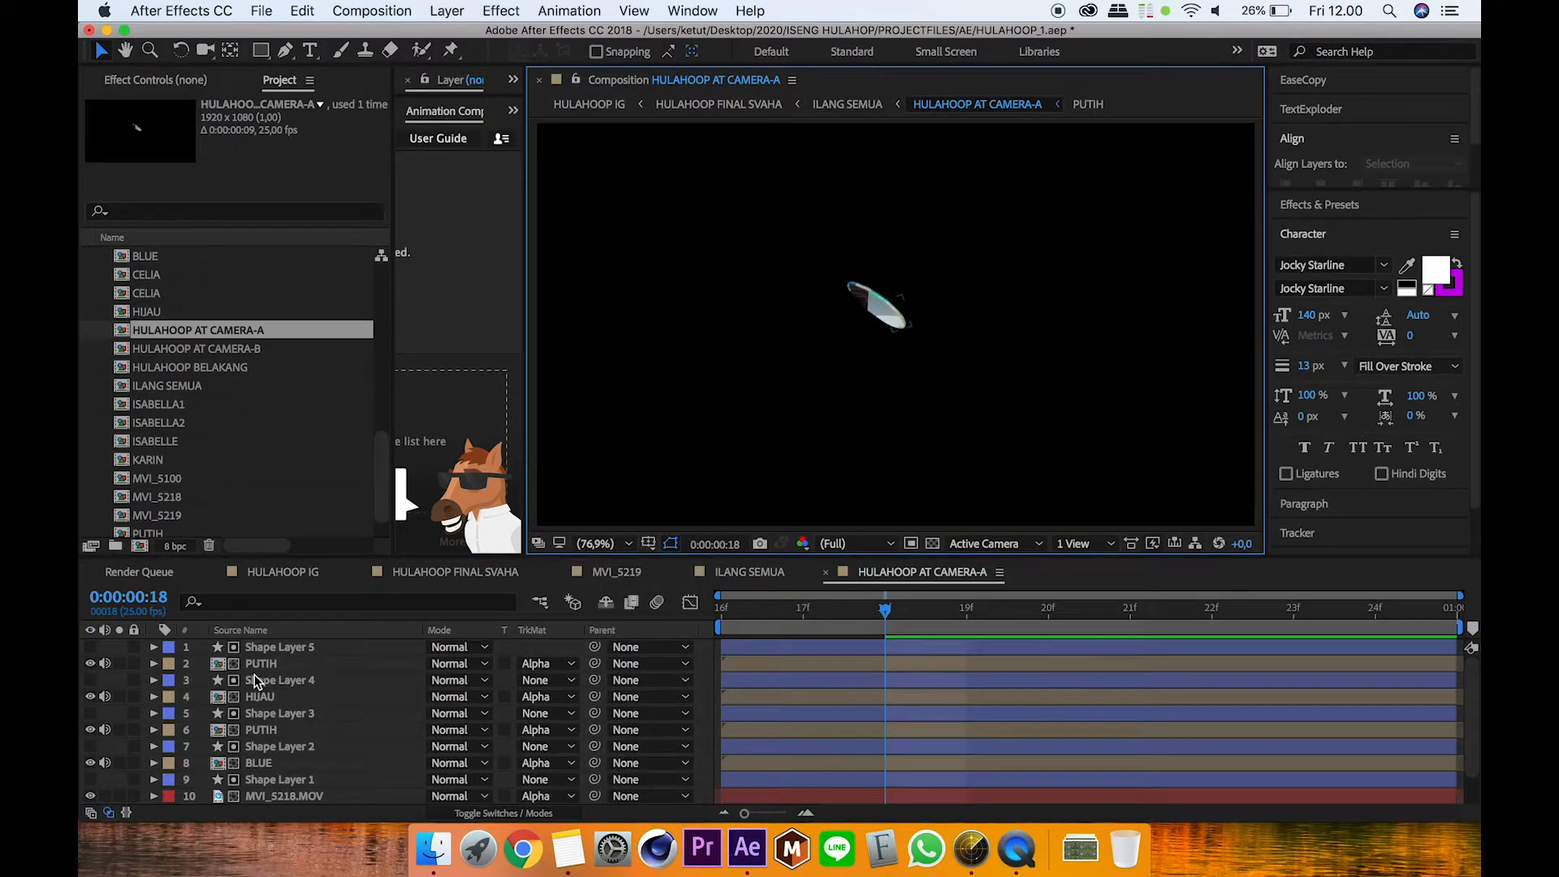
Step: Solo MVI_5218.MOV layer 12 in HULAHOOP AT CAMERA-A and view it at 0:00:00:17
{"action": "key", "text": "h"}
{"action": "left_click_drag", "start_coordinate": [275, 733], "coordinate": [260, 708]}
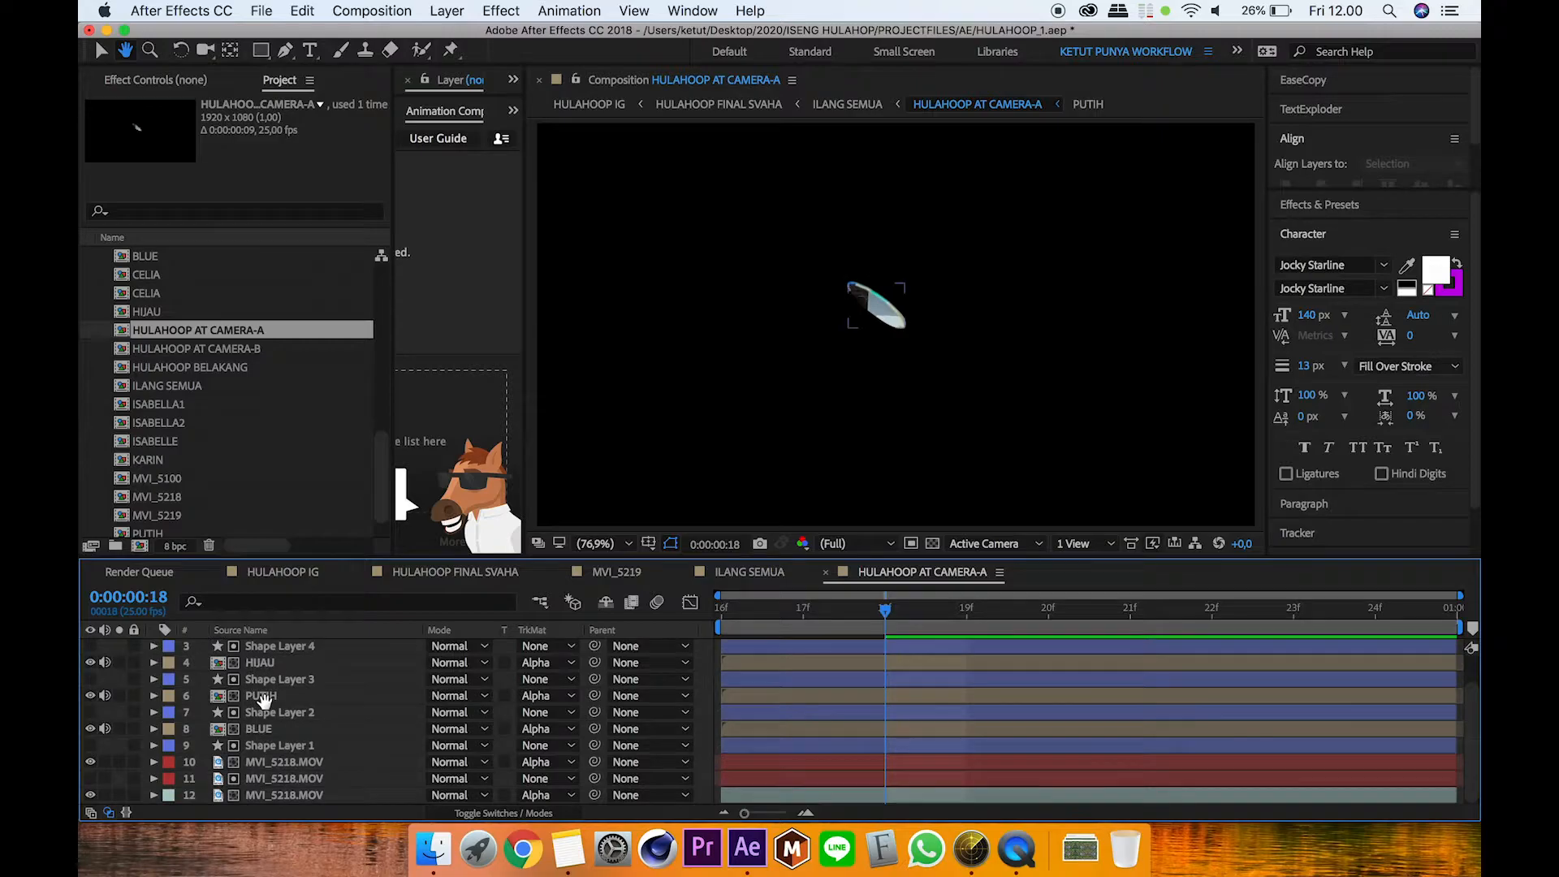
{"action": "key", "text": "v"}
{"action": "left_click", "coordinate": [119, 795]}
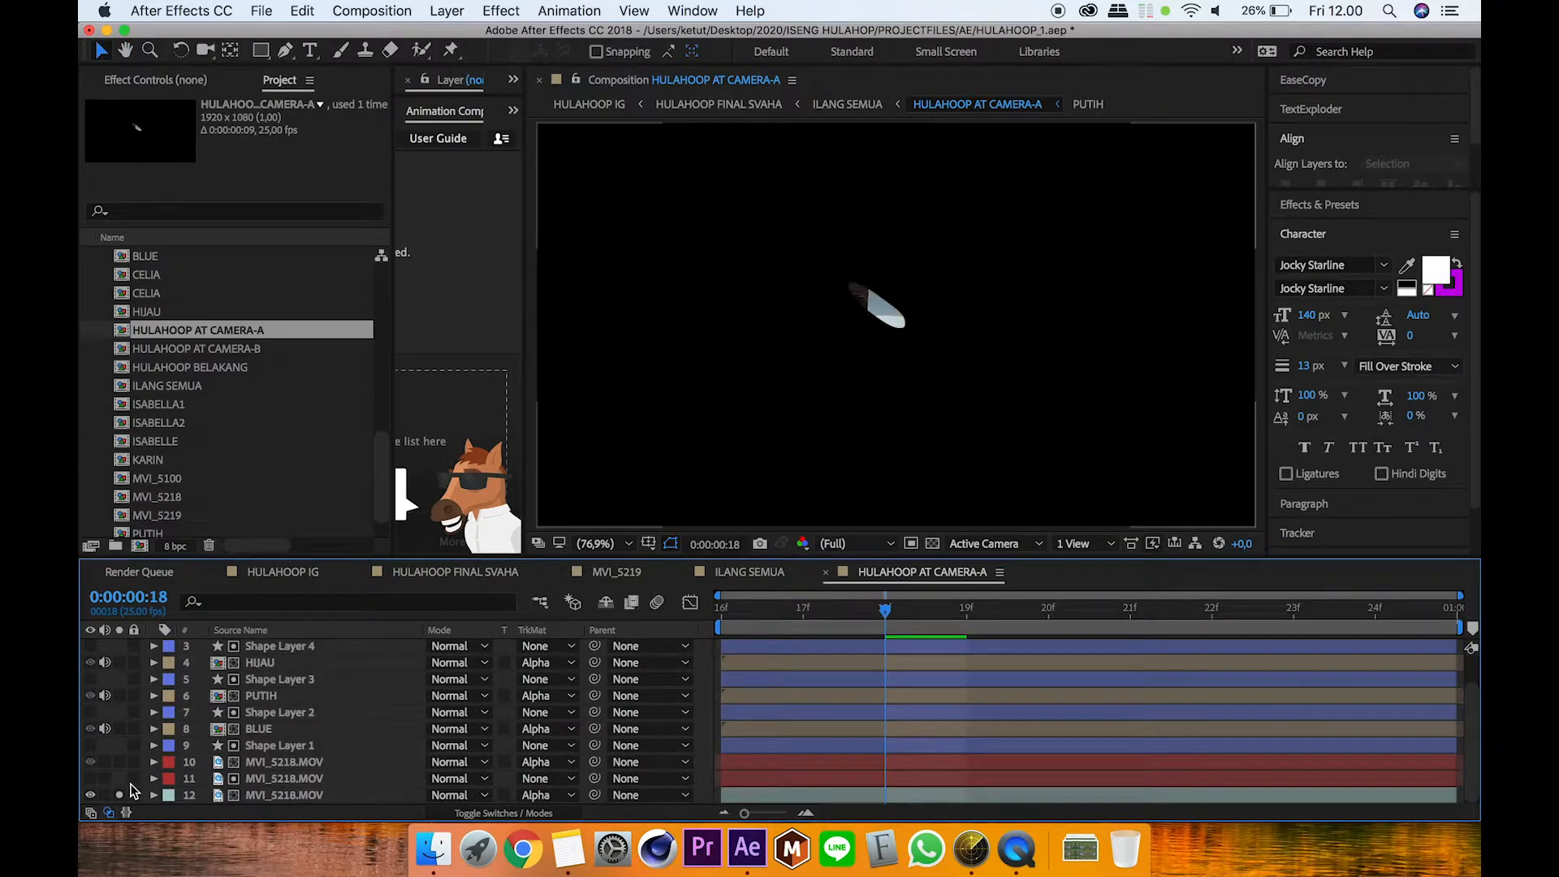
{"action": "left_click", "coordinate": [812, 613]}
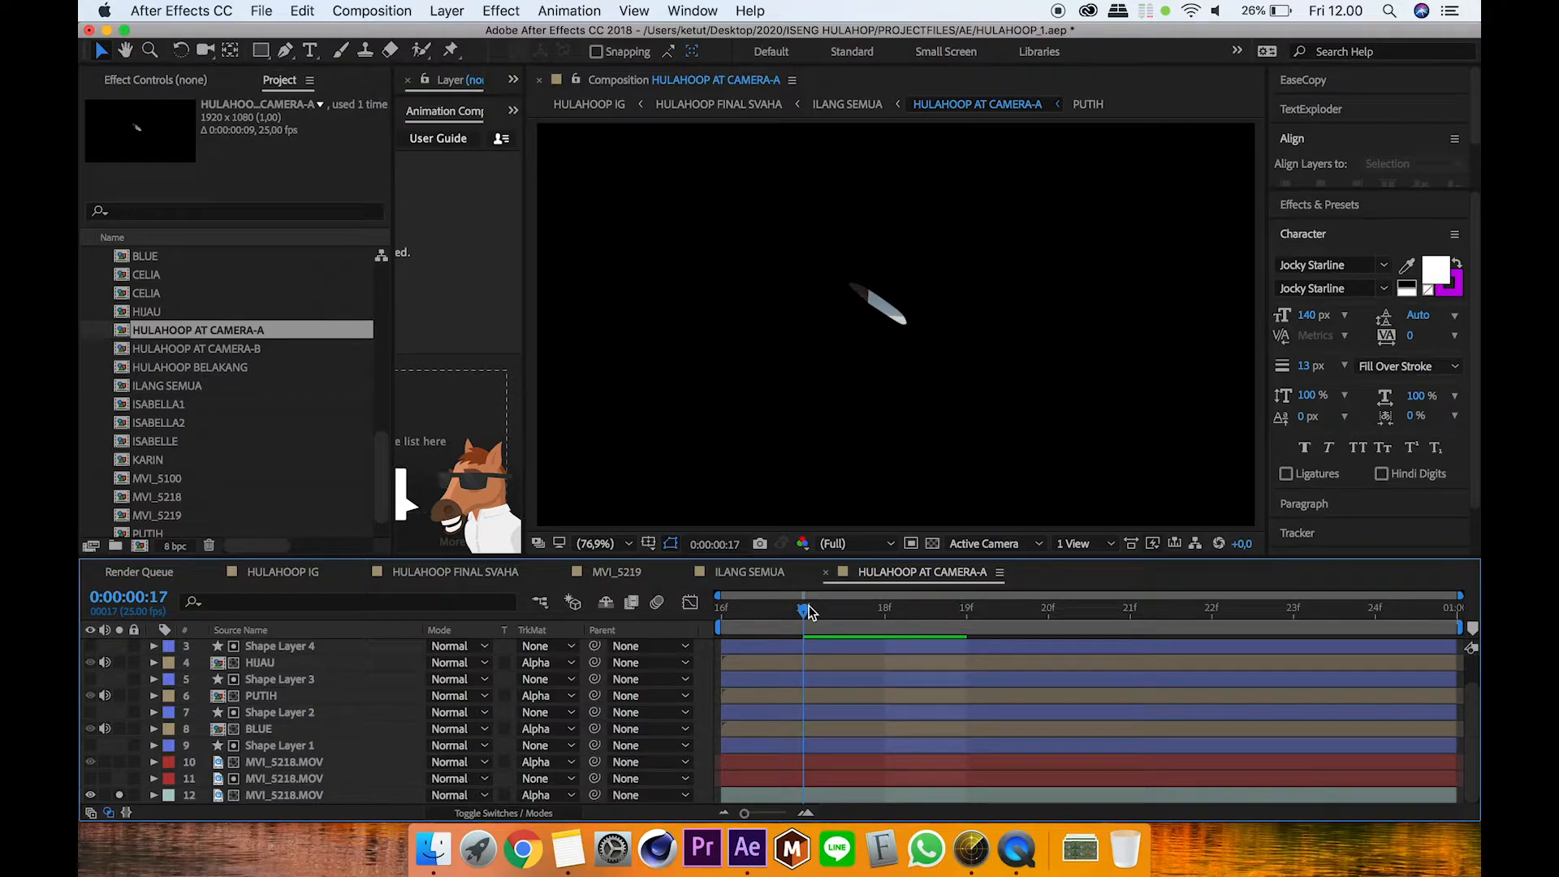
Step: Set the track matte of MVI_5218.MOV layer 12 to No Track Matte in HULAHOOP AT CAMERA-A
{"action": "left_click", "coordinate": [869, 620]}
{"action": "left_click", "coordinate": [268, 795]}
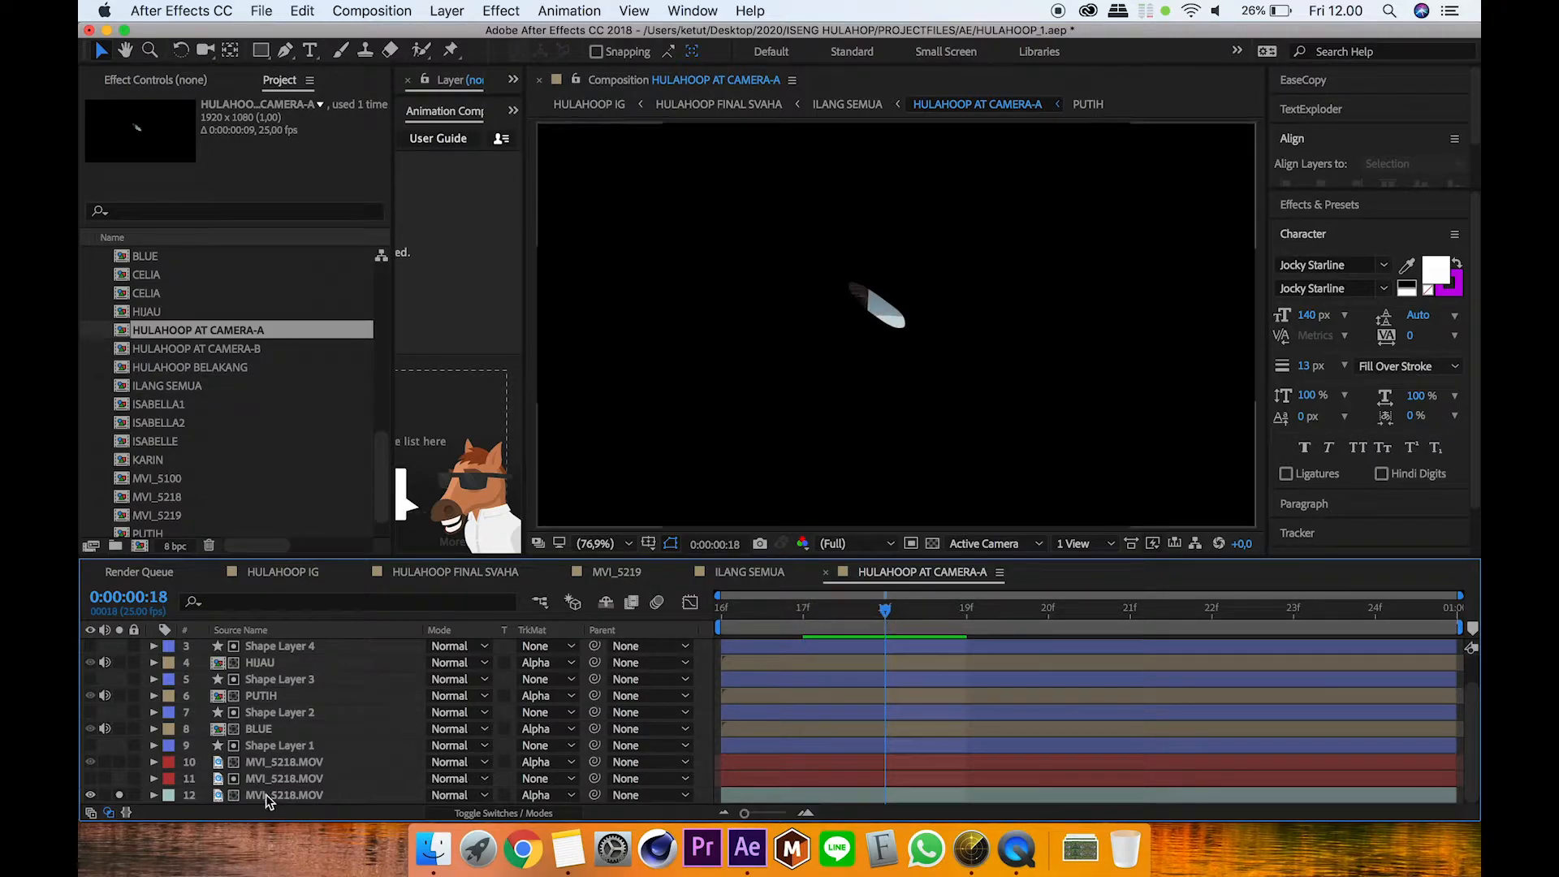
{"action": "left_click", "coordinate": [542, 795]}
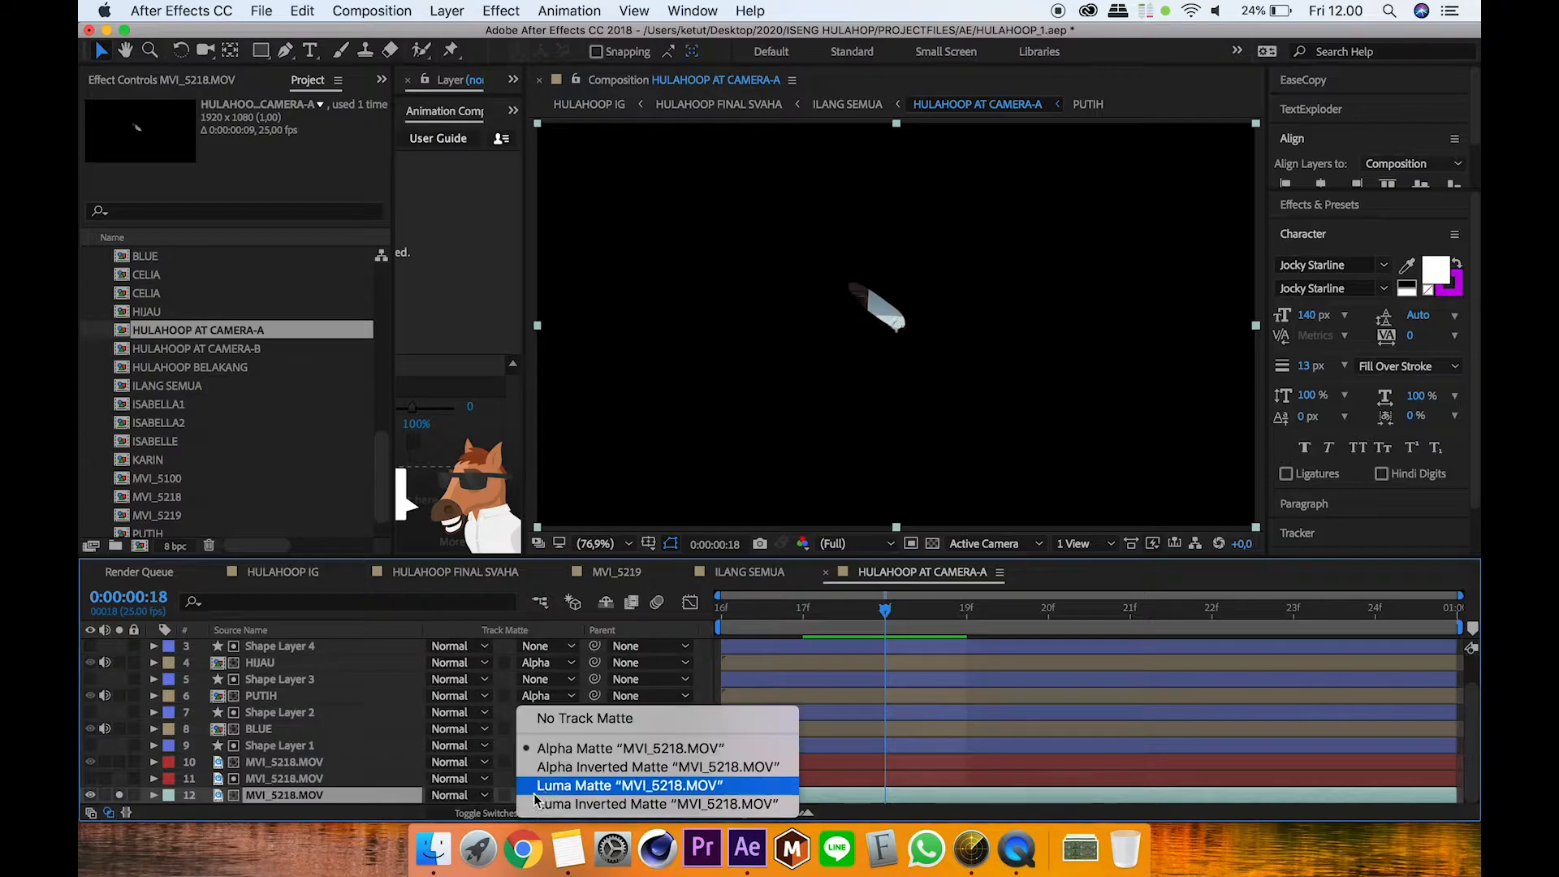
{"action": "left_click", "coordinate": [552, 721]}
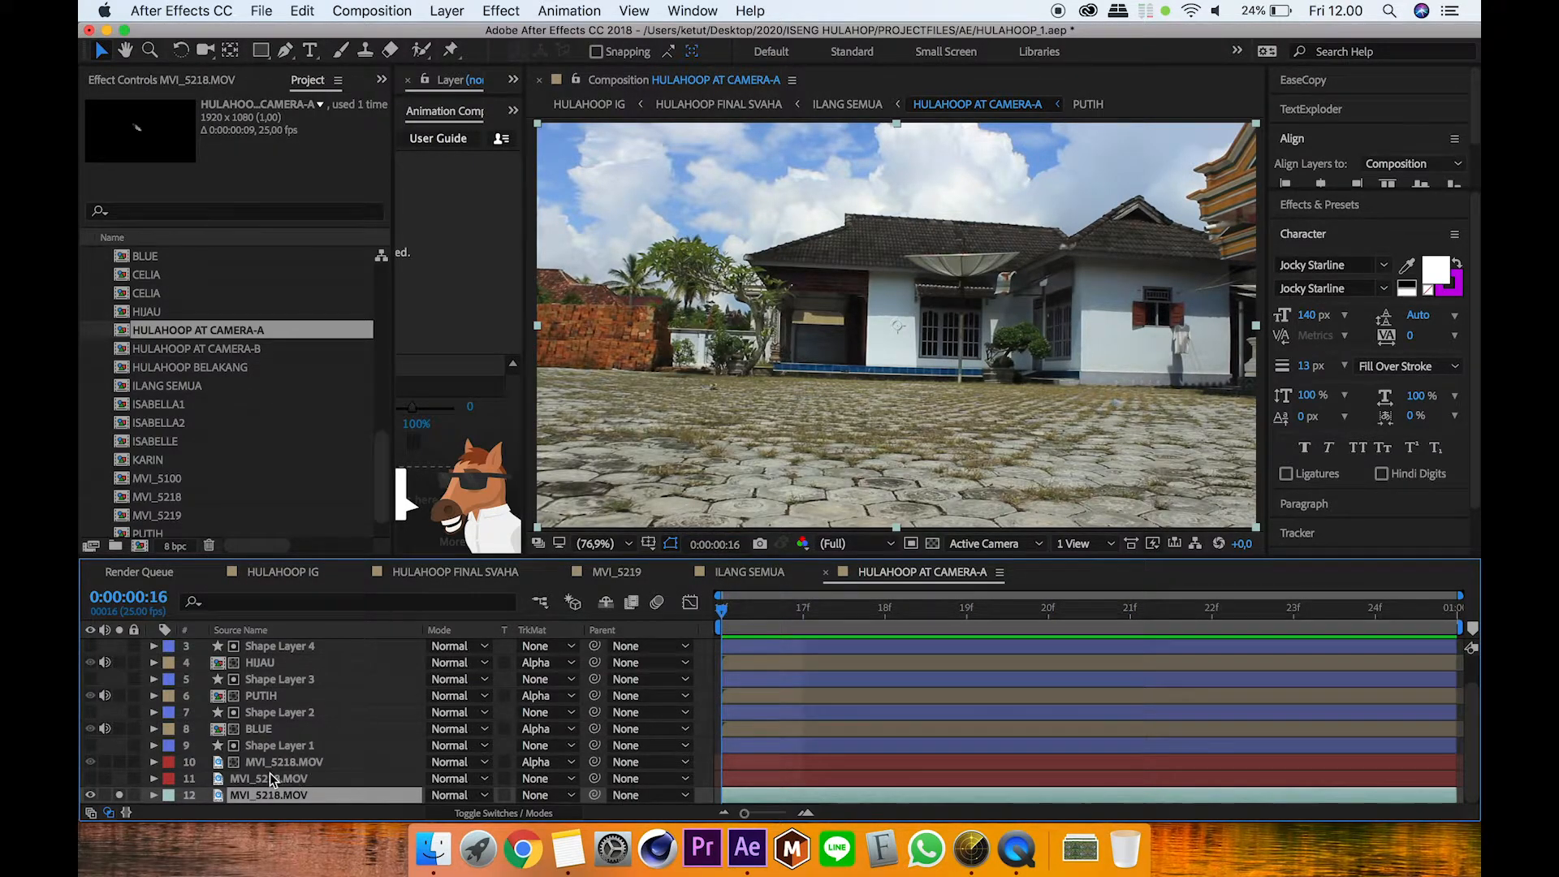
Step: Solo MVI_5218.MOV layer 11 instead of layer 12 and view its masked hoop shape up close at 0:00:00:16
{"action": "left_click", "coordinate": [120, 778]}
{"action": "left_click", "coordinate": [119, 795]}
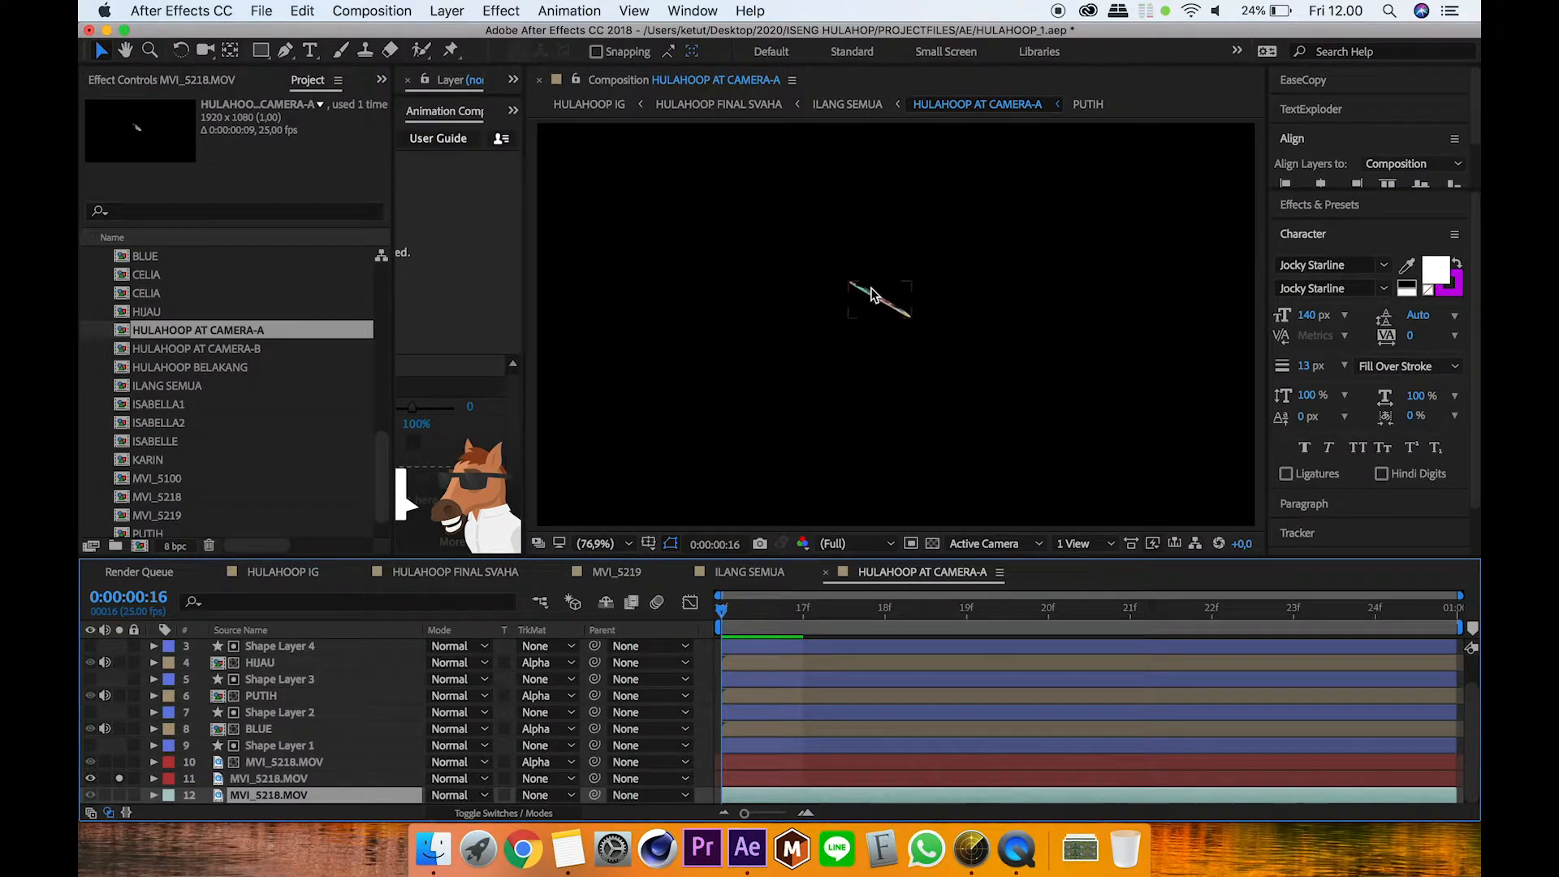
{"action": "scroll", "coordinate": [881, 292], "scroll_direction": "up", "scroll_amount": 5}
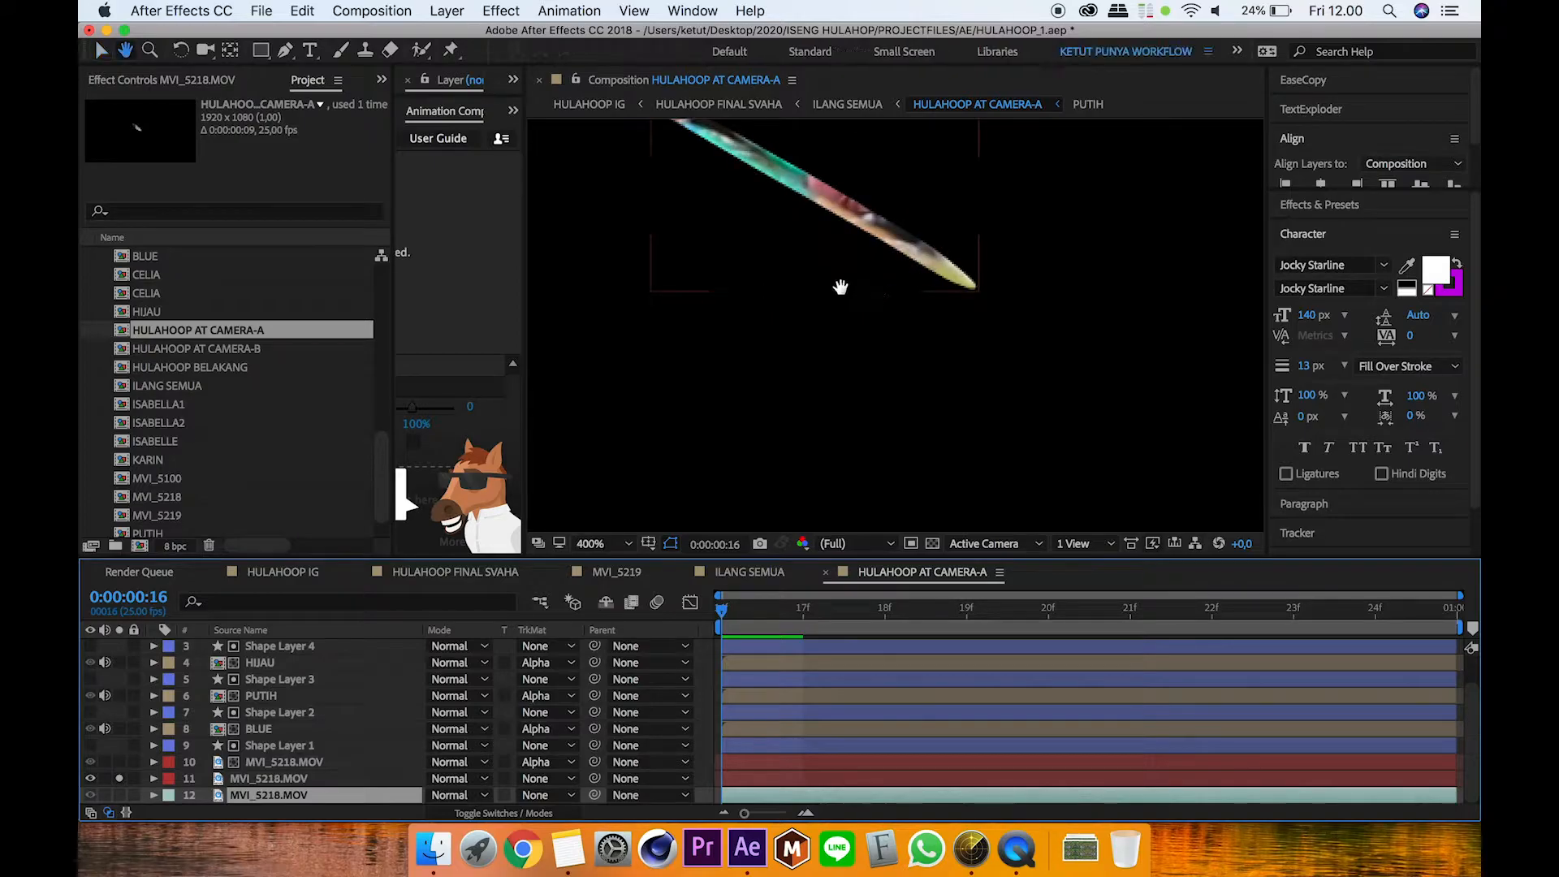
{"action": "key", "text": "h"}
{"action": "left_click_drag", "start_coordinate": [839, 285], "coordinate": [860, 364]}
{"action": "key", "text": "v"}
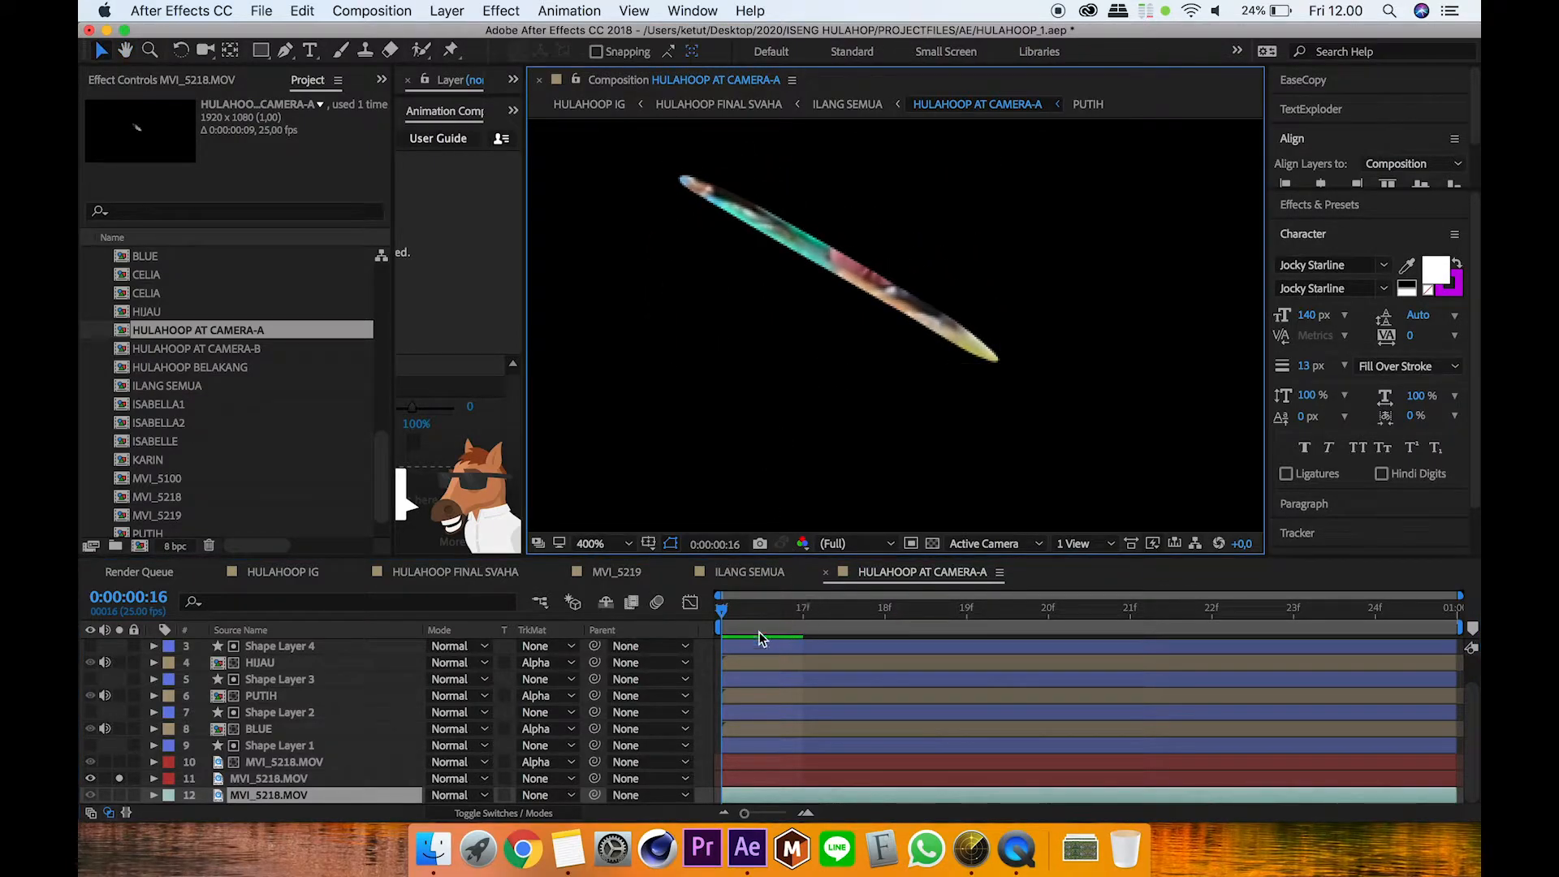
{"action": "left_click", "coordinate": [731, 612]}
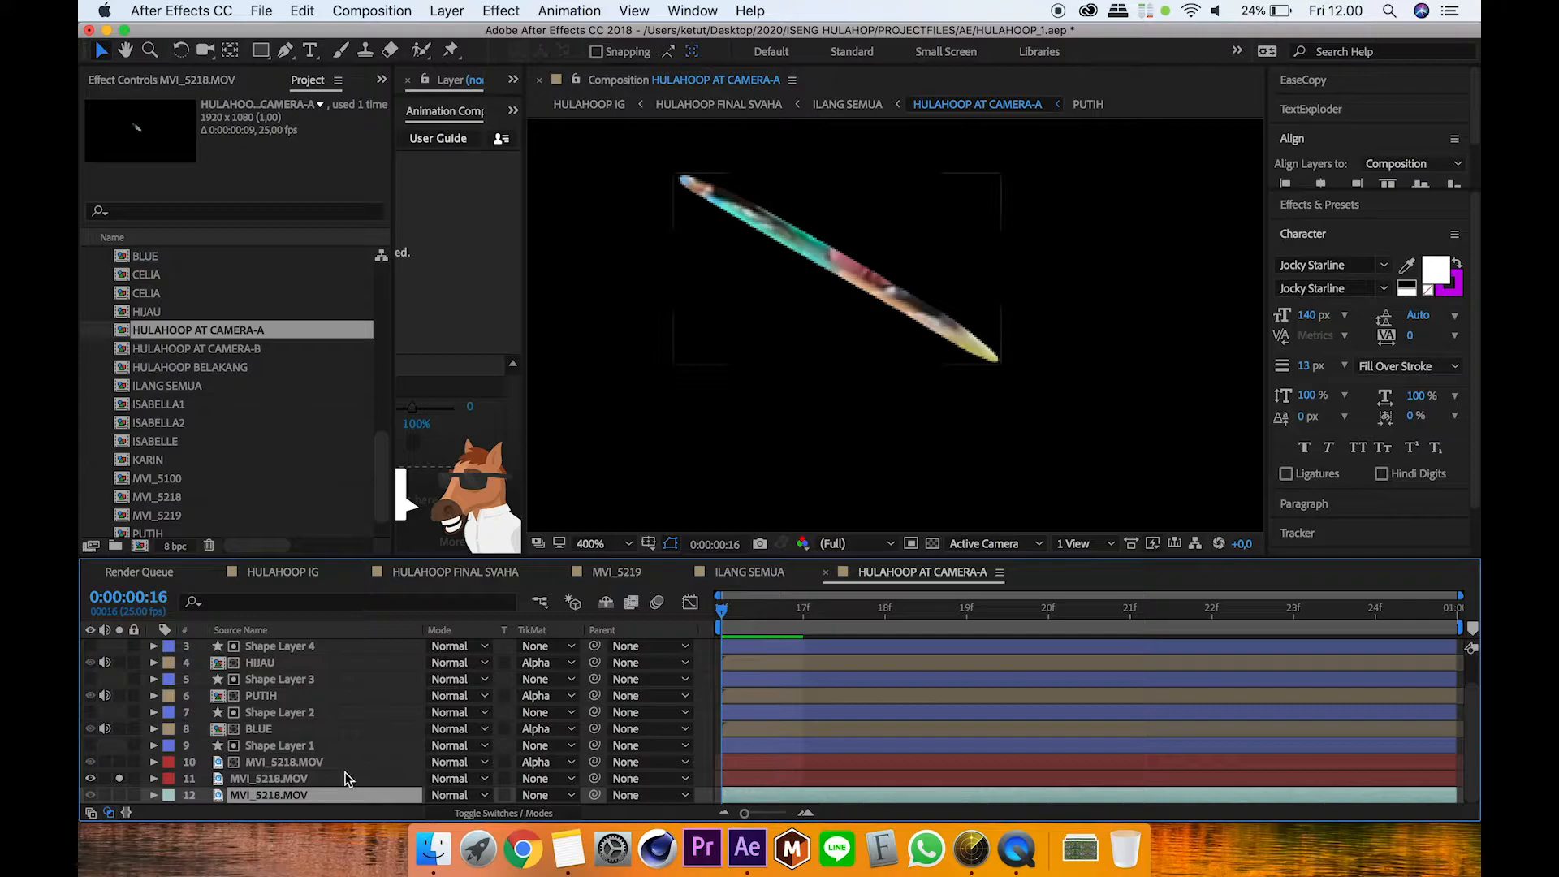
Step: Set layer 11's Mask 1 mode to None and scrub to 0:00:00:20 to review its path around the hoop
{"action": "left_click", "coordinate": [265, 779]}
{"action": "key", "text": "m"}
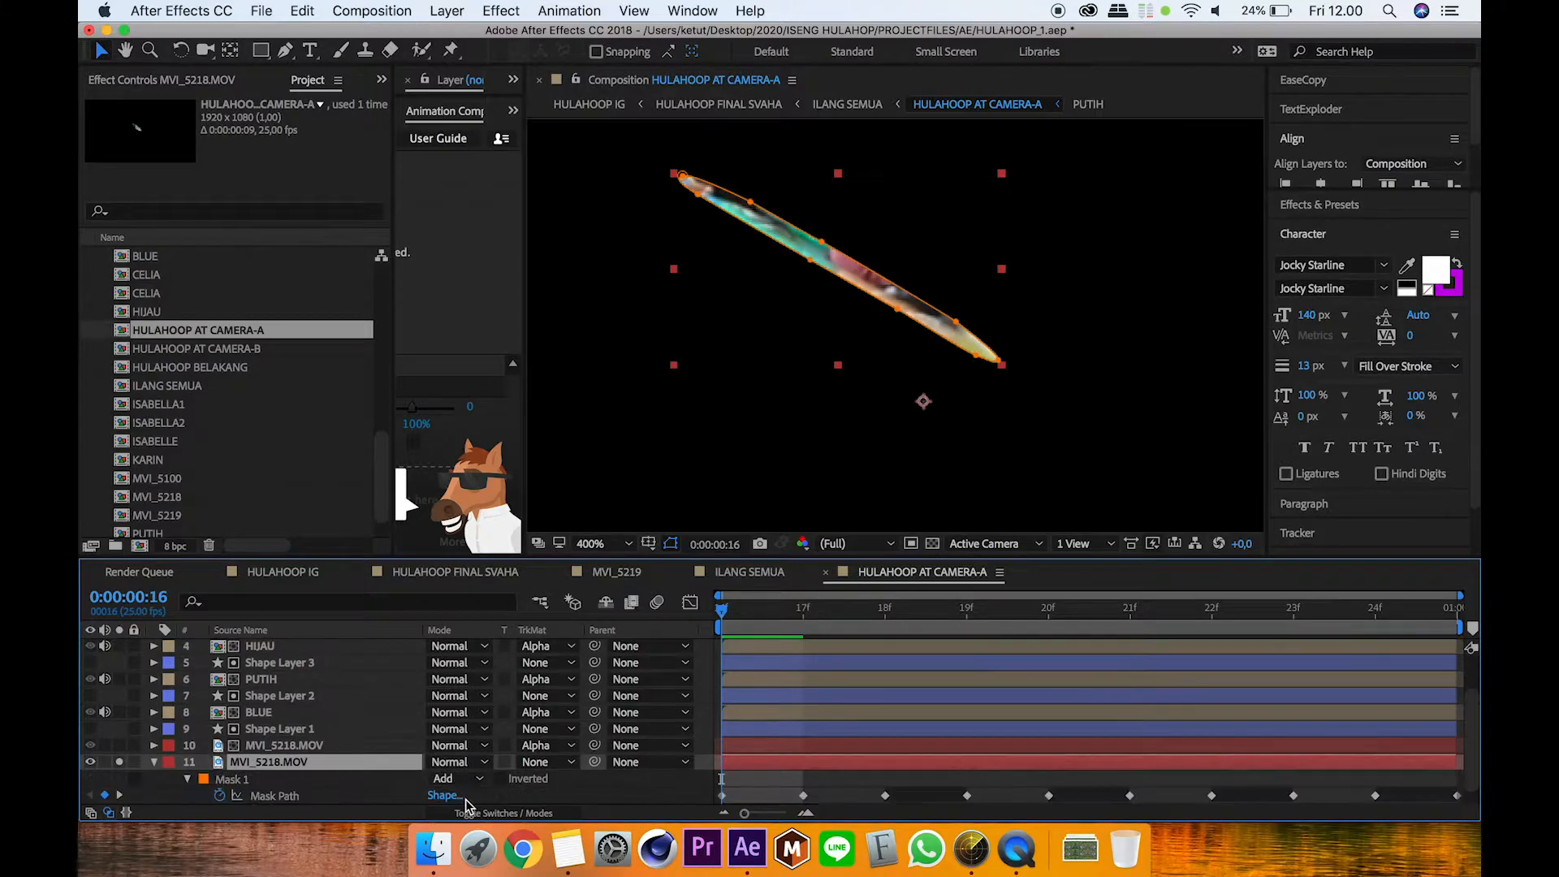
{"action": "left_click", "coordinate": [464, 779]}
{"action": "left_click", "coordinate": [481, 697]}
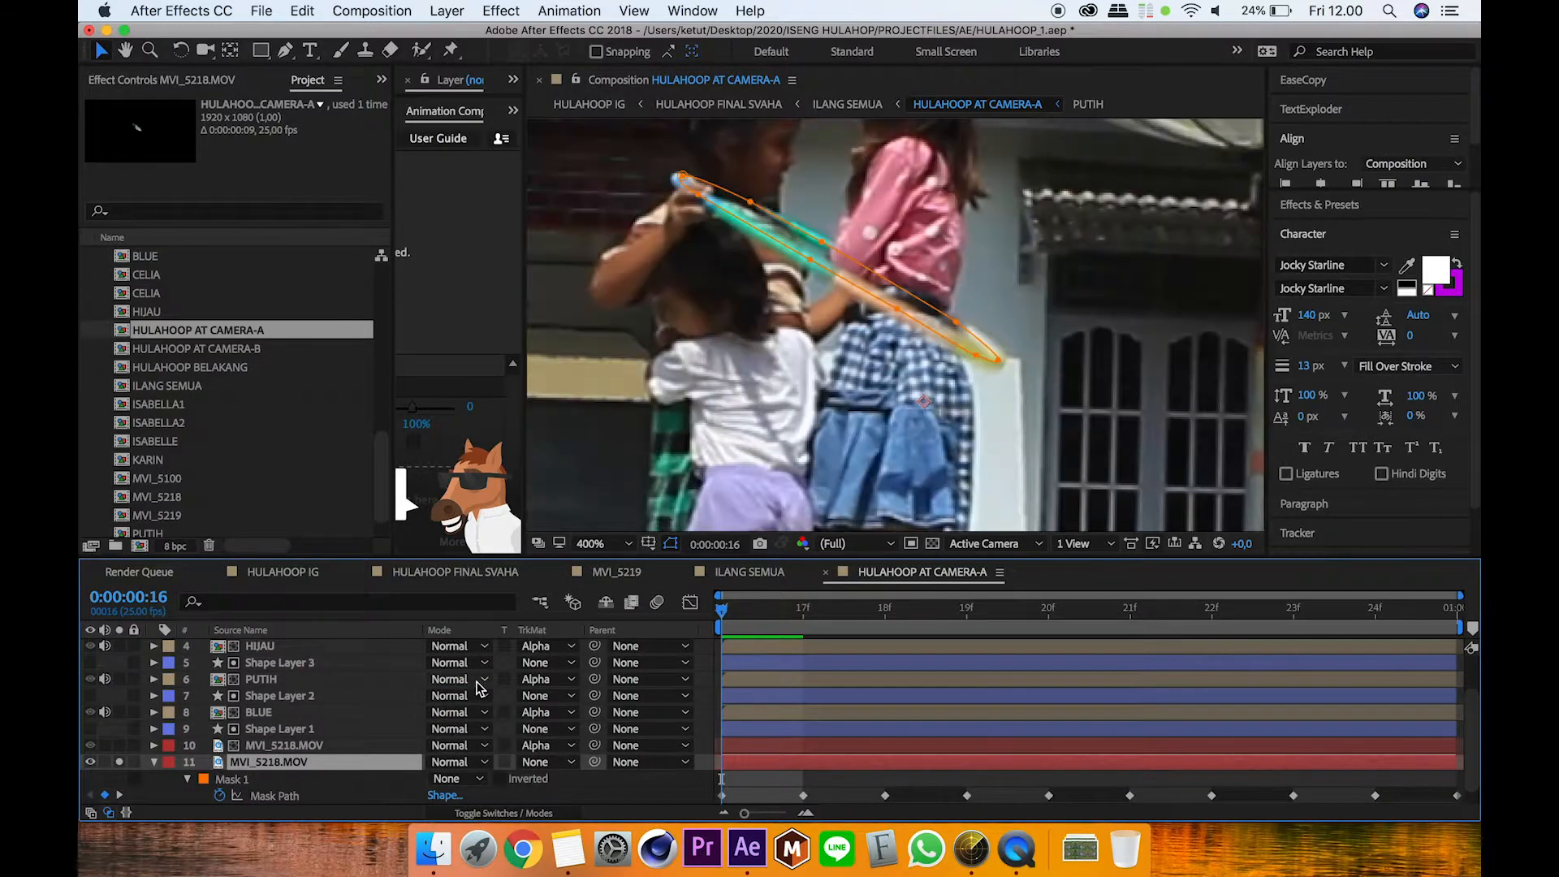
{"action": "left_click_drag", "start_coordinate": [752, 616], "coordinate": [885, 677]}
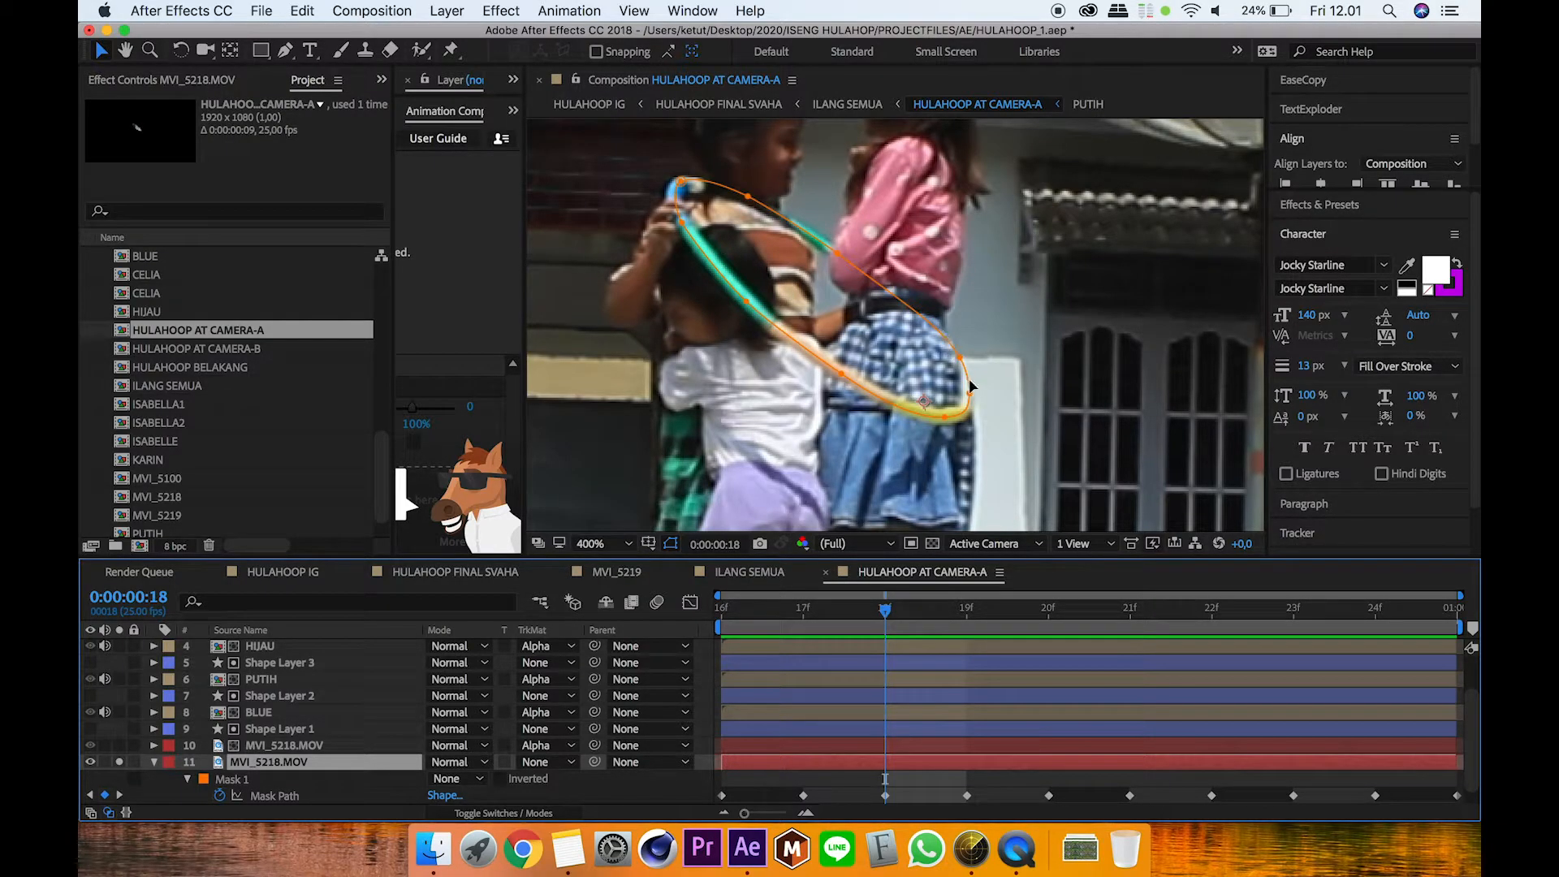
{"action": "left_click_drag", "start_coordinate": [887, 627], "coordinate": [1013, 712]}
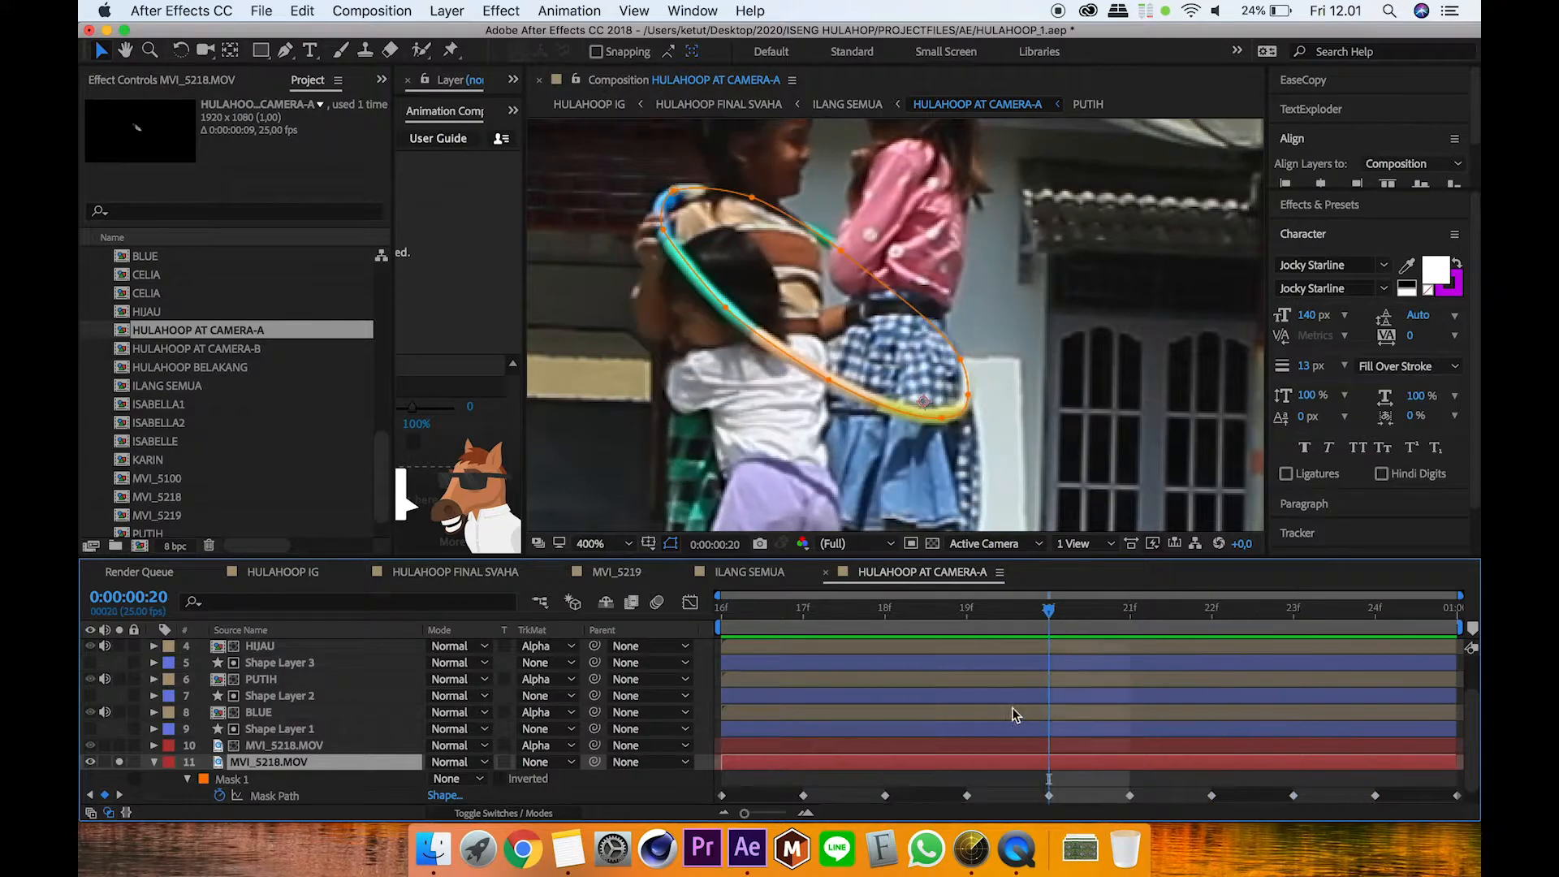
Step: Turn off layer 11's solo, view MVI_5218.MOV layer 10 soloed at 0:00:00:20, and turn its solo off again
{"action": "left_click", "coordinate": [119, 762]}
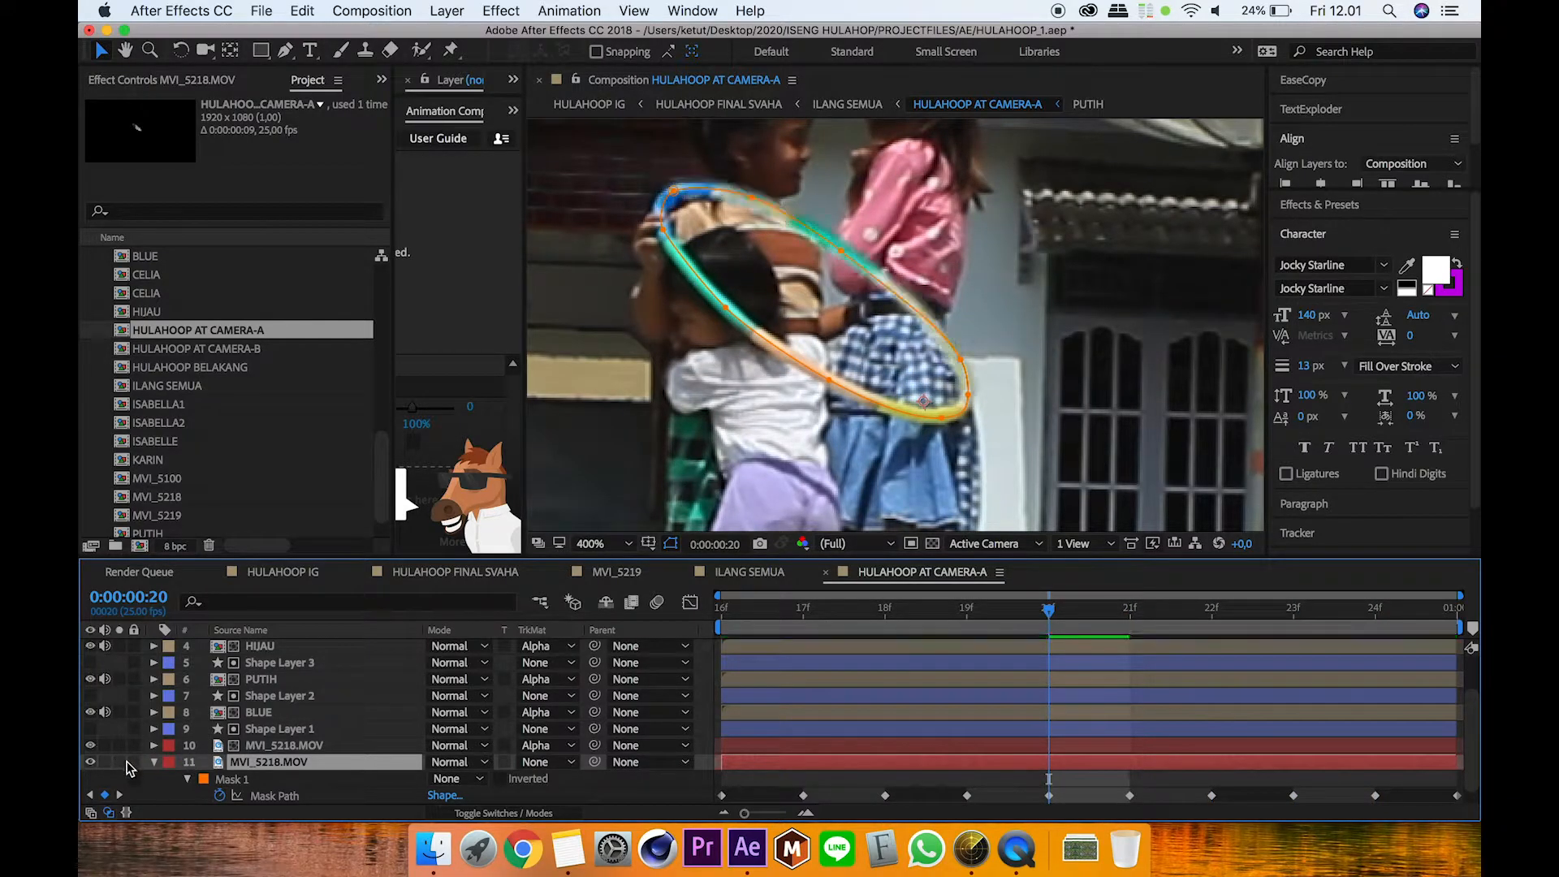
{"action": "left_click", "coordinate": [275, 748]}
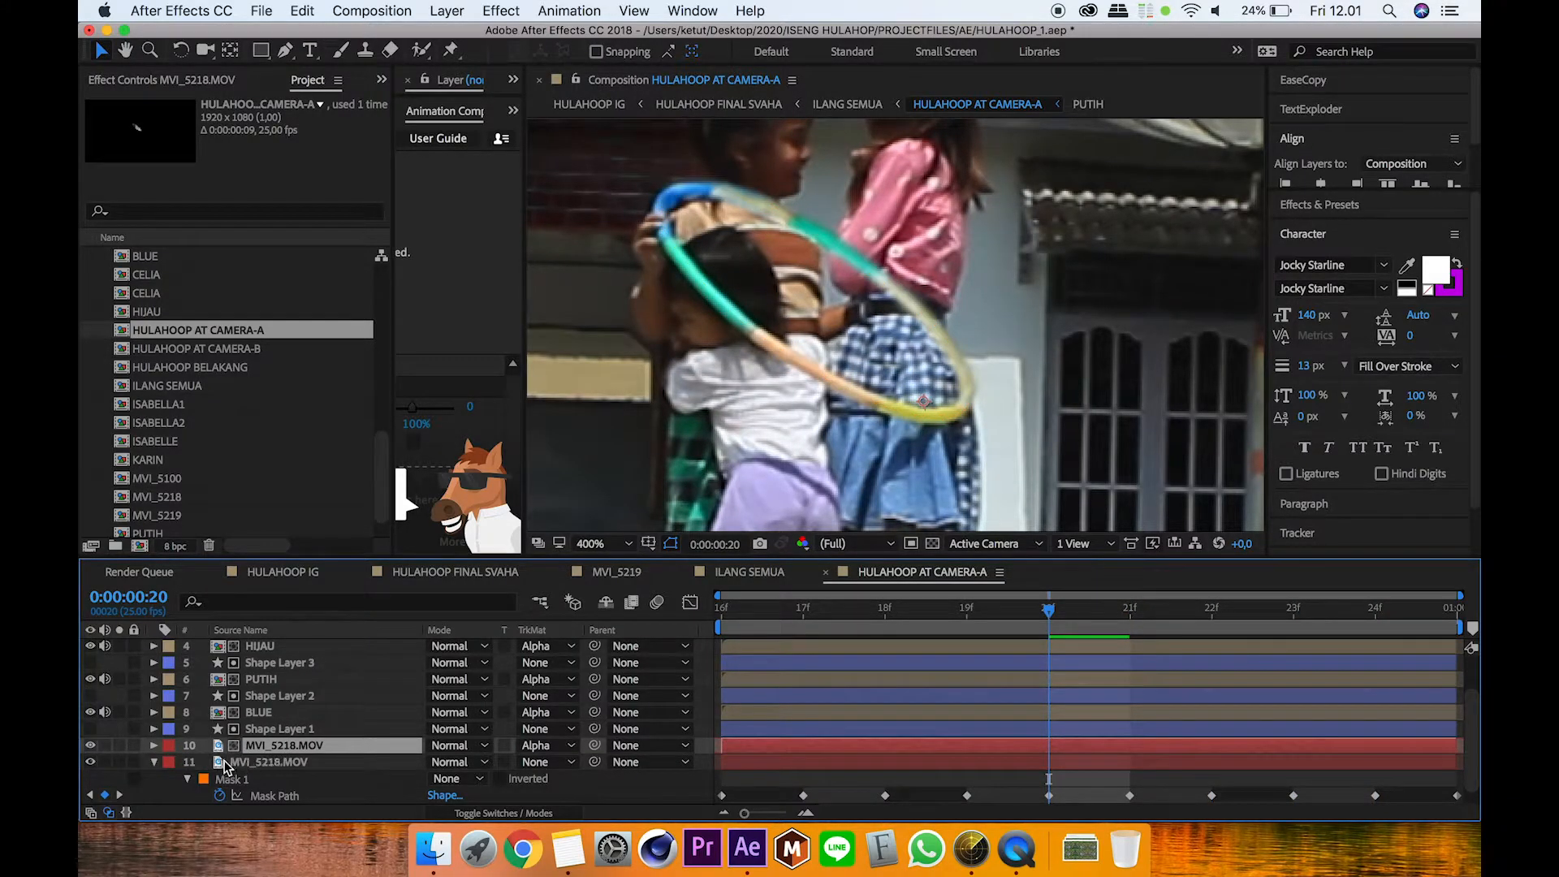
{"action": "left_click", "coordinate": [120, 746]}
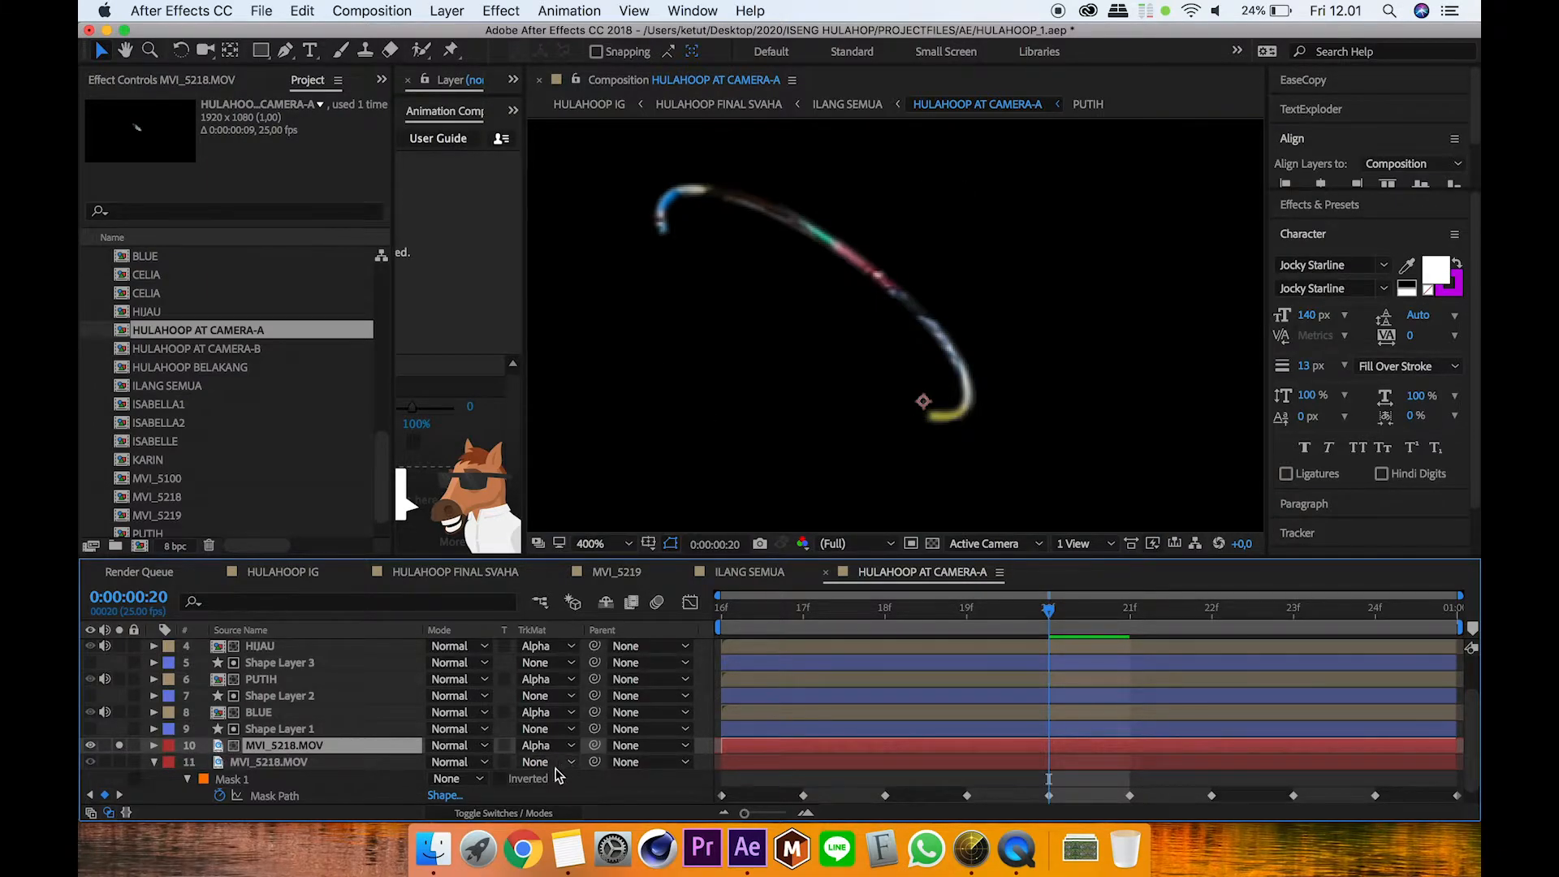
{"action": "left_click", "coordinate": [152, 762]}
{"action": "left_click", "coordinate": [119, 762]}
Step: Fit the whole frame in the viewer and leave only MVI_5218.MOV layer 11 soloed after checking layer 12
{"action": "left_click", "coordinate": [292, 778]}
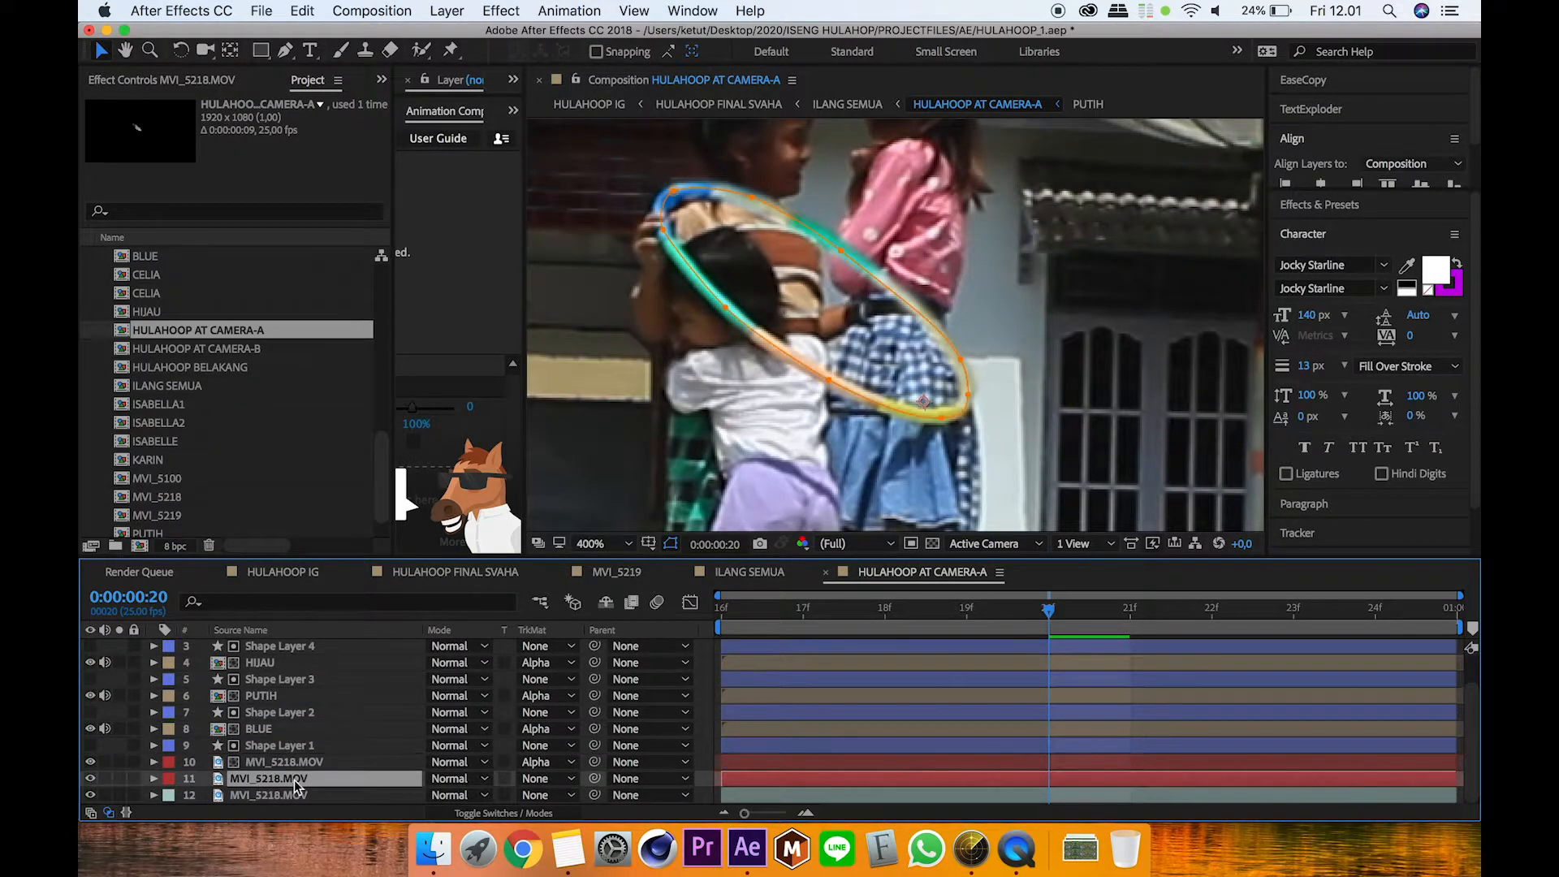
{"action": "left_click", "coordinate": [158, 797]}
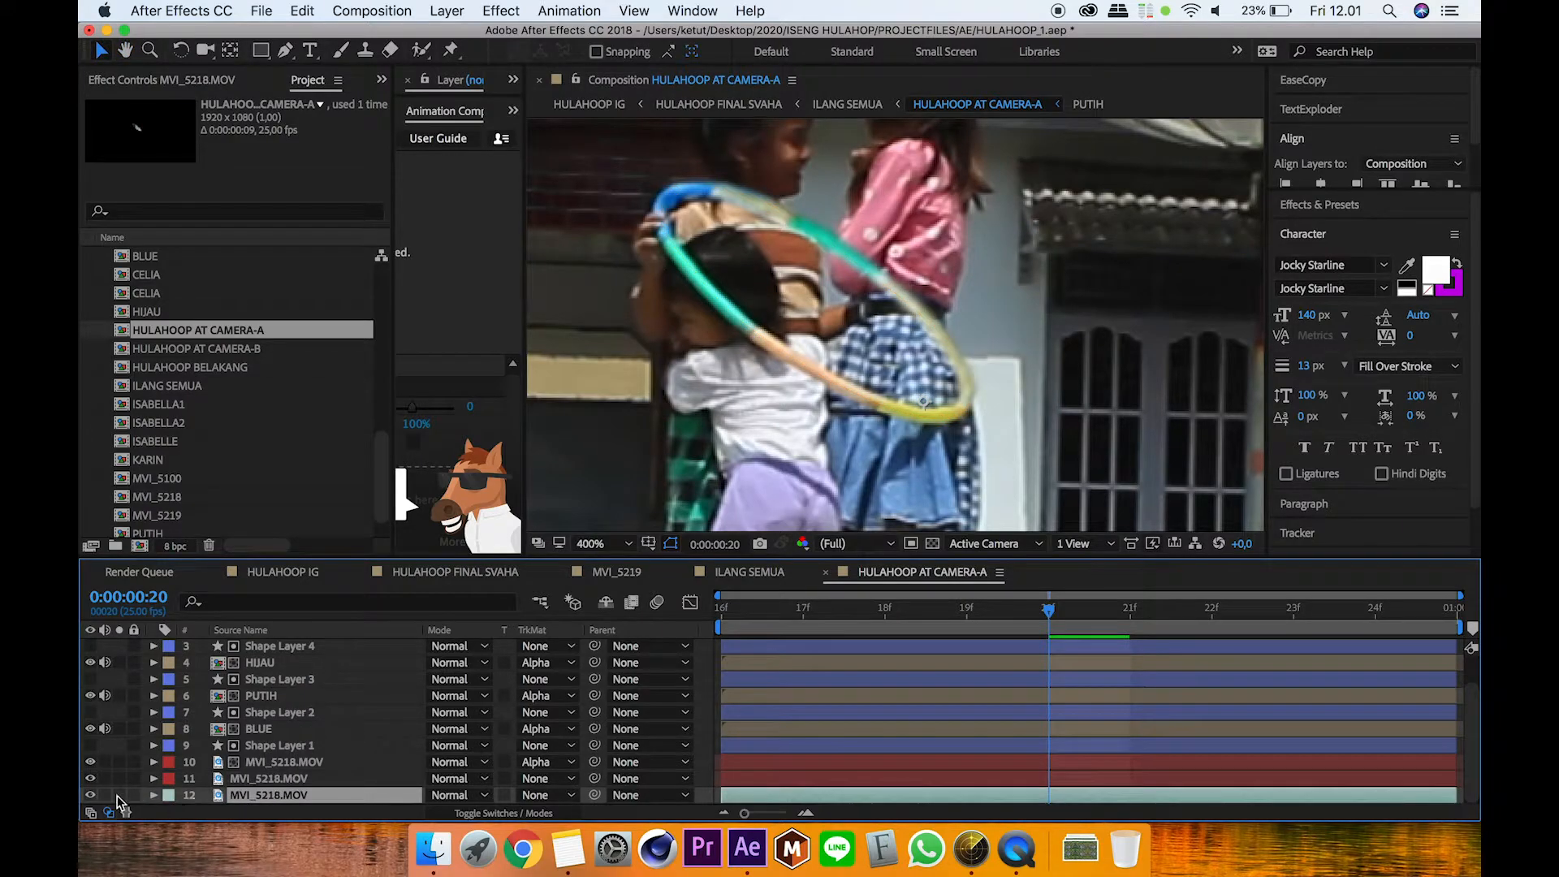
{"action": "left_click", "coordinate": [118, 796]}
{"action": "left_click", "coordinate": [628, 544]}
{"action": "left_click", "coordinate": [601, 525]}
{"action": "left_click", "coordinate": [118, 778]}
{"action": "left_click", "coordinate": [119, 795]}
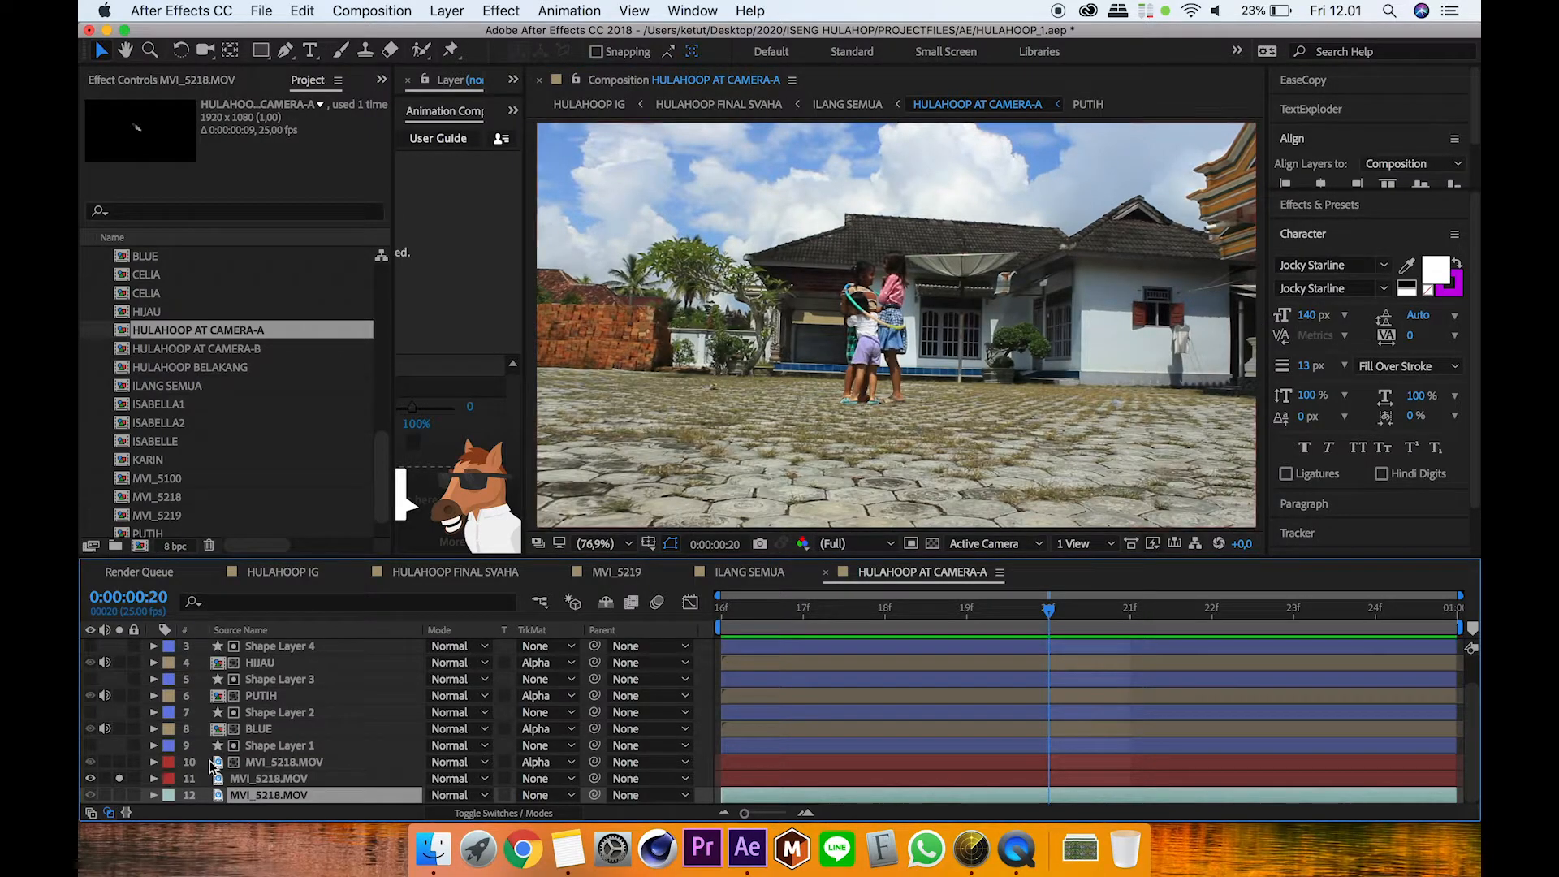
{"action": "left_click", "coordinate": [363, 777]}
{"action": "left_click", "coordinate": [571, 795]}
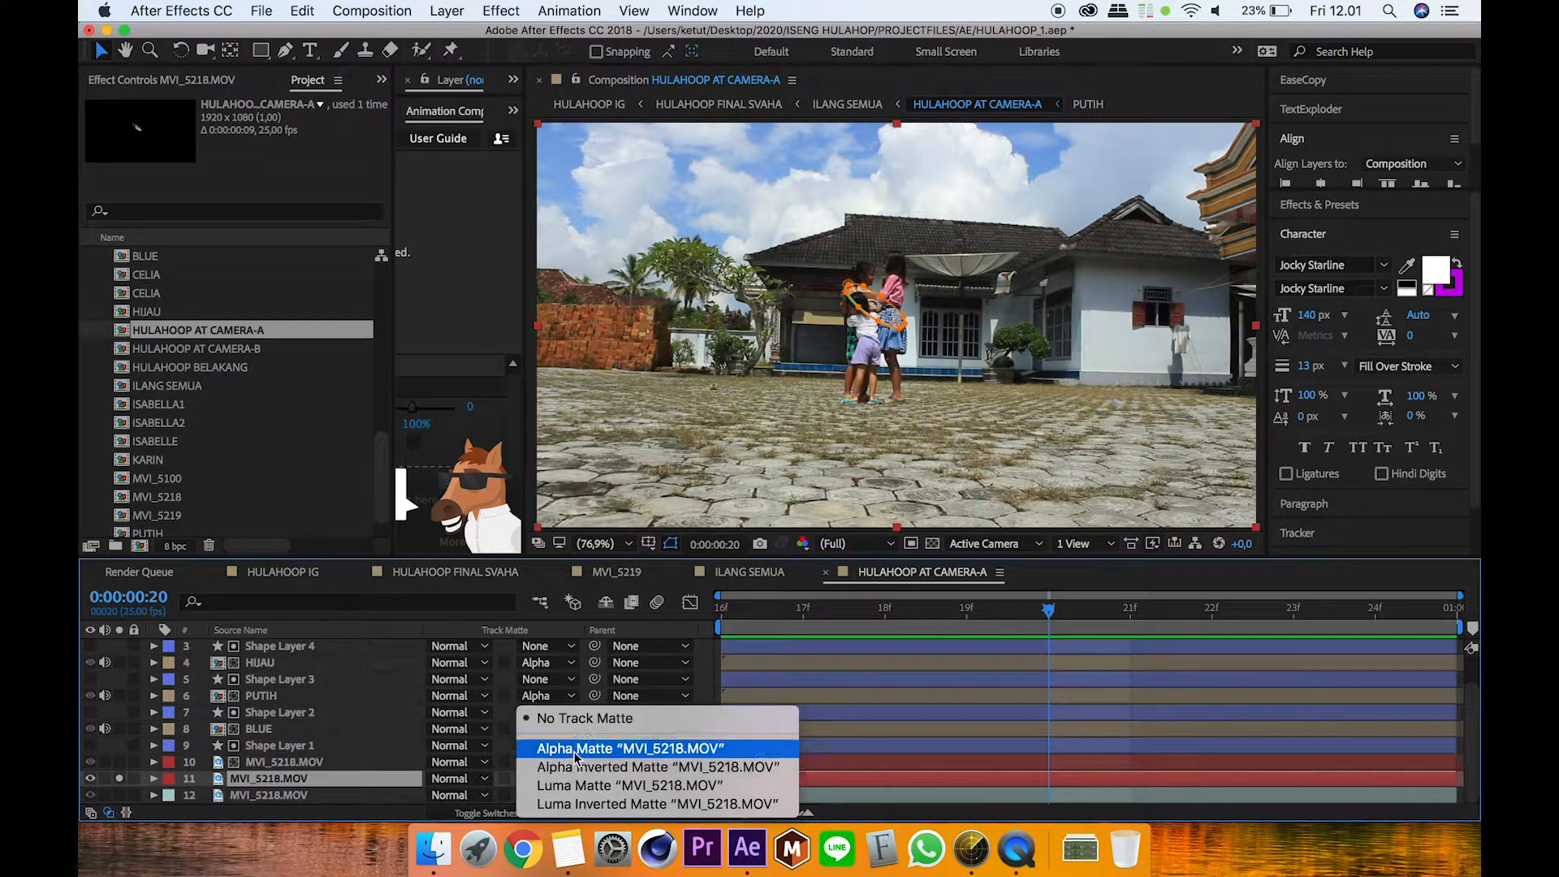
{"action": "left_click", "coordinate": [266, 793]}
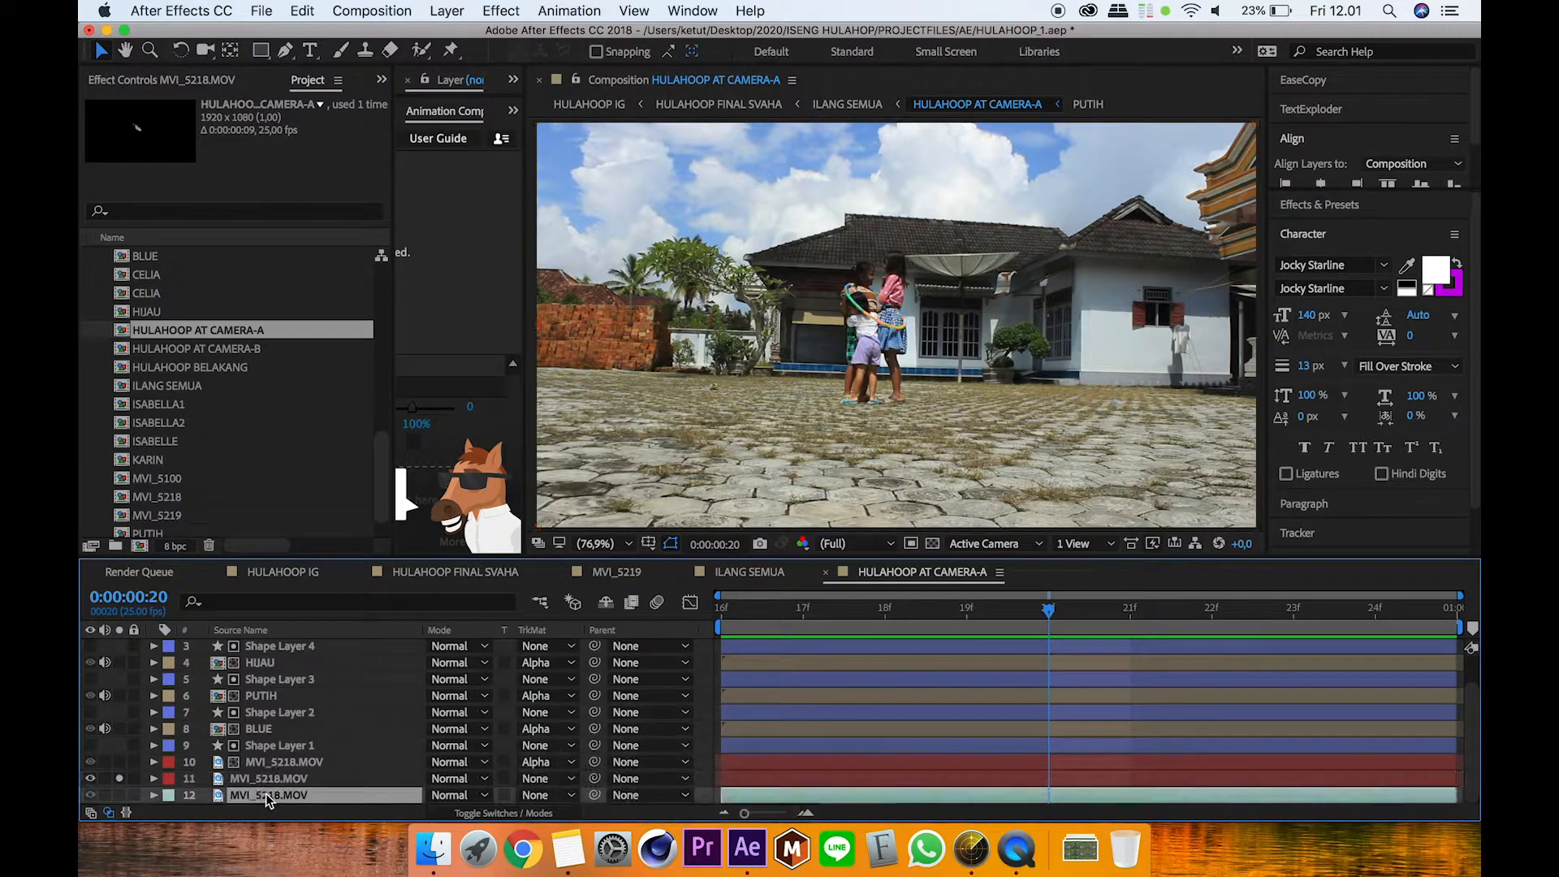
Step: Set the Mask 1 mode of MVI_5218.MOV layer 11 back to Add, collapse its properties and deselect it
{"action": "left_click", "coordinate": [279, 780]}
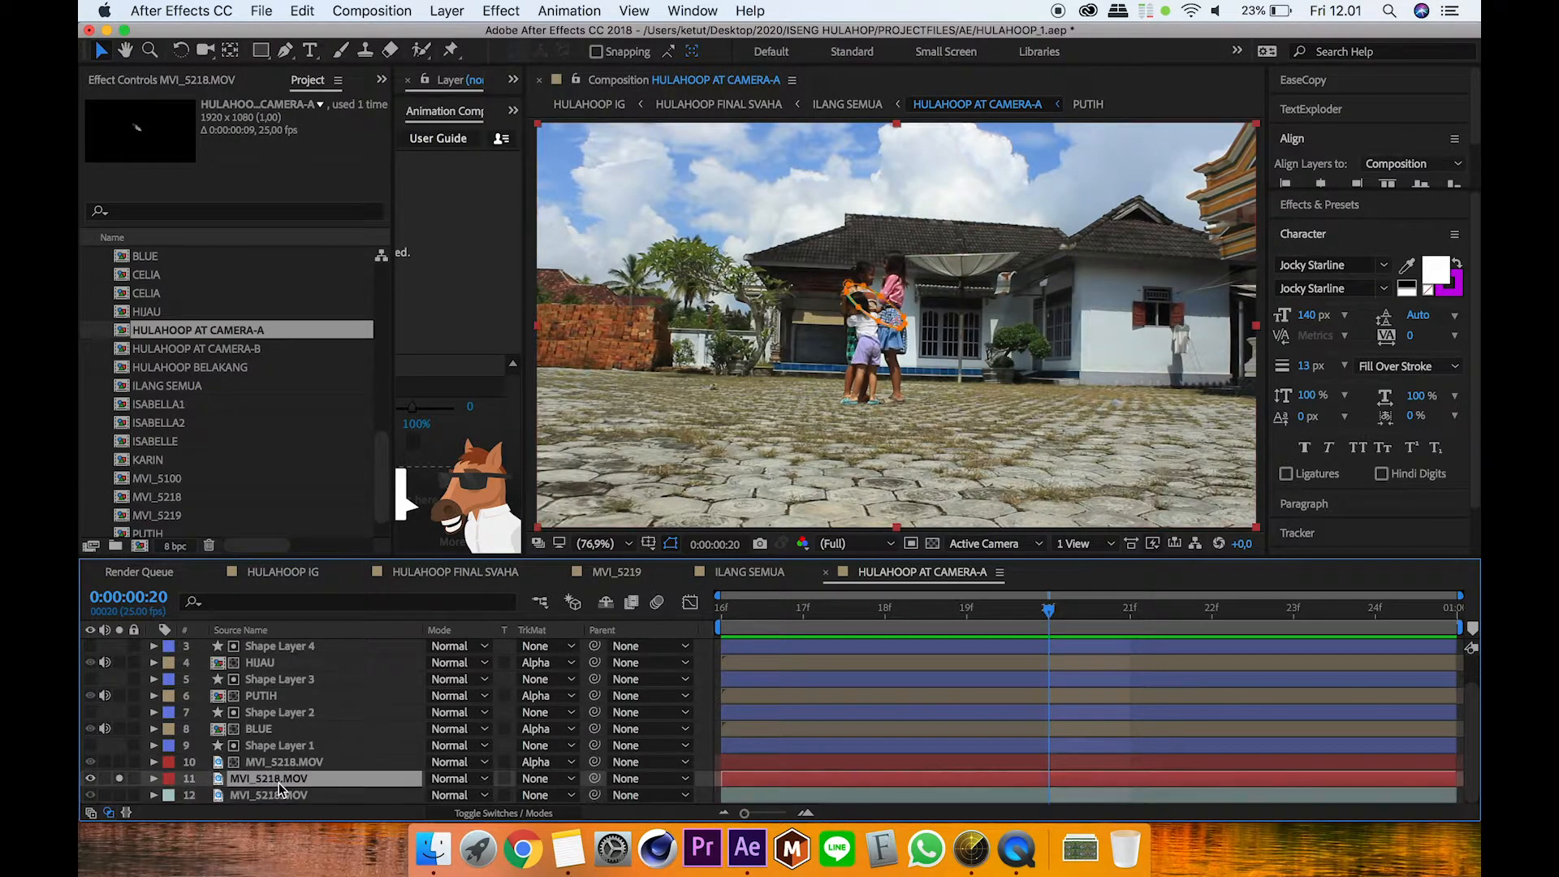
{"action": "key", "text": "m"}
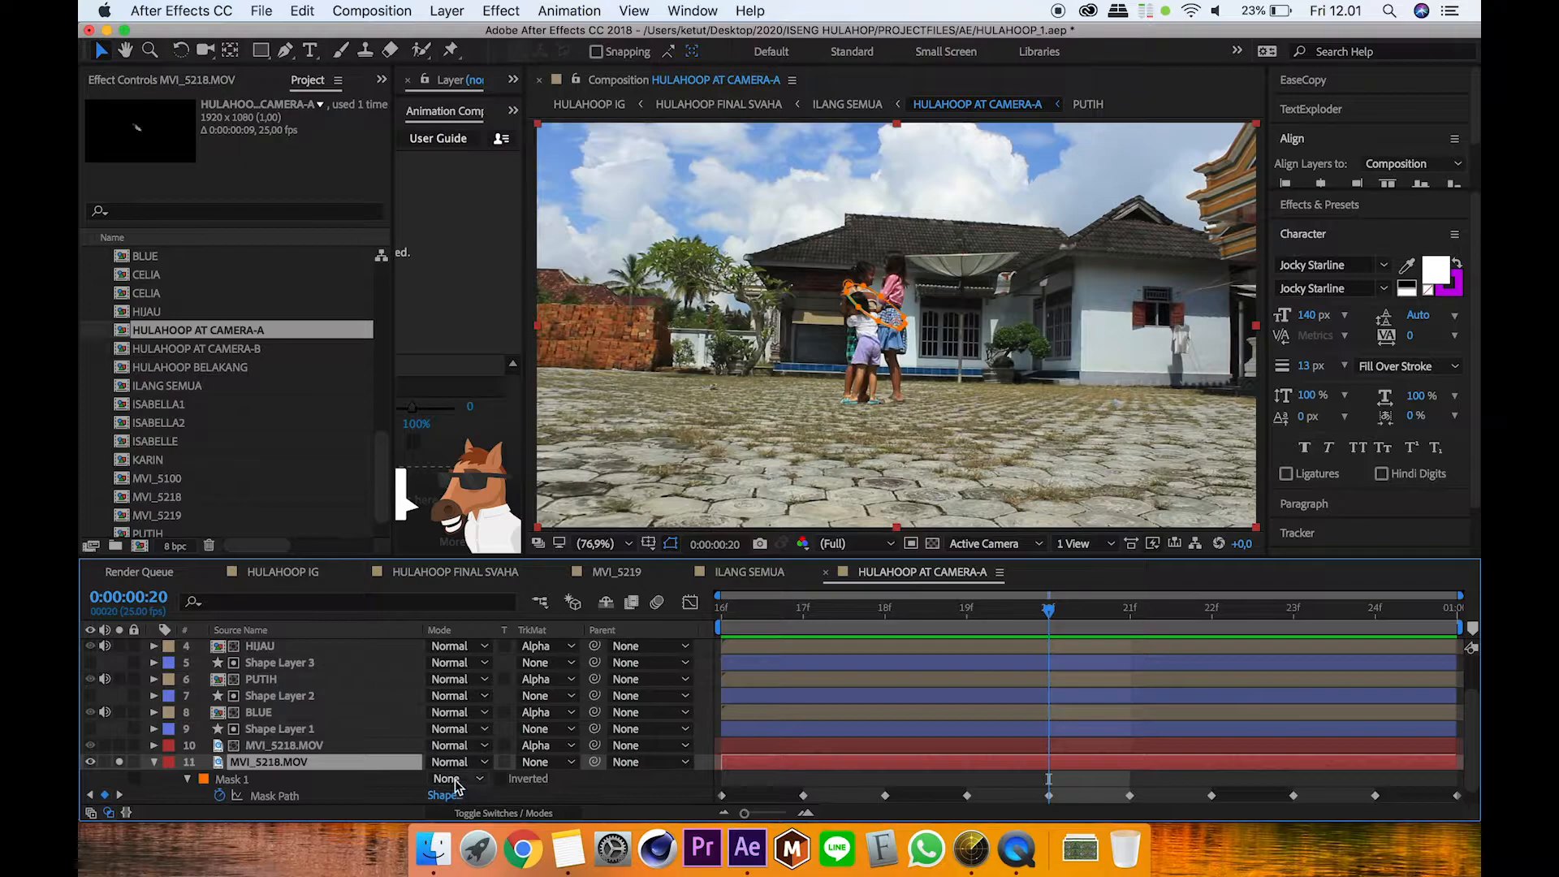
{"action": "left_click", "coordinate": [456, 779]}
{"action": "left_click", "coordinate": [460, 711]}
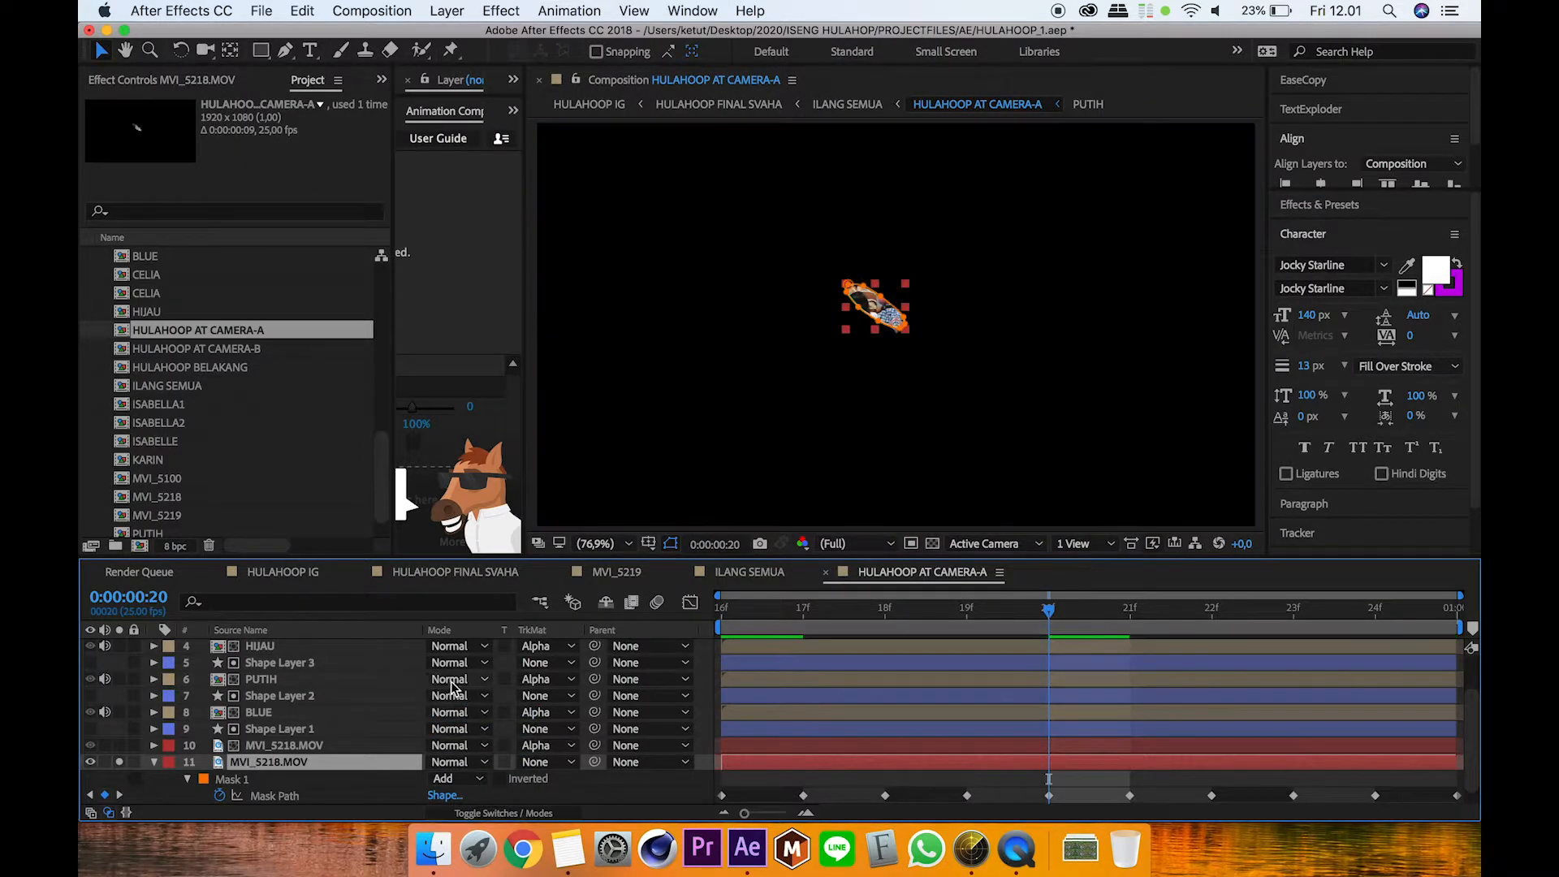
{"action": "left_click", "coordinate": [155, 762]}
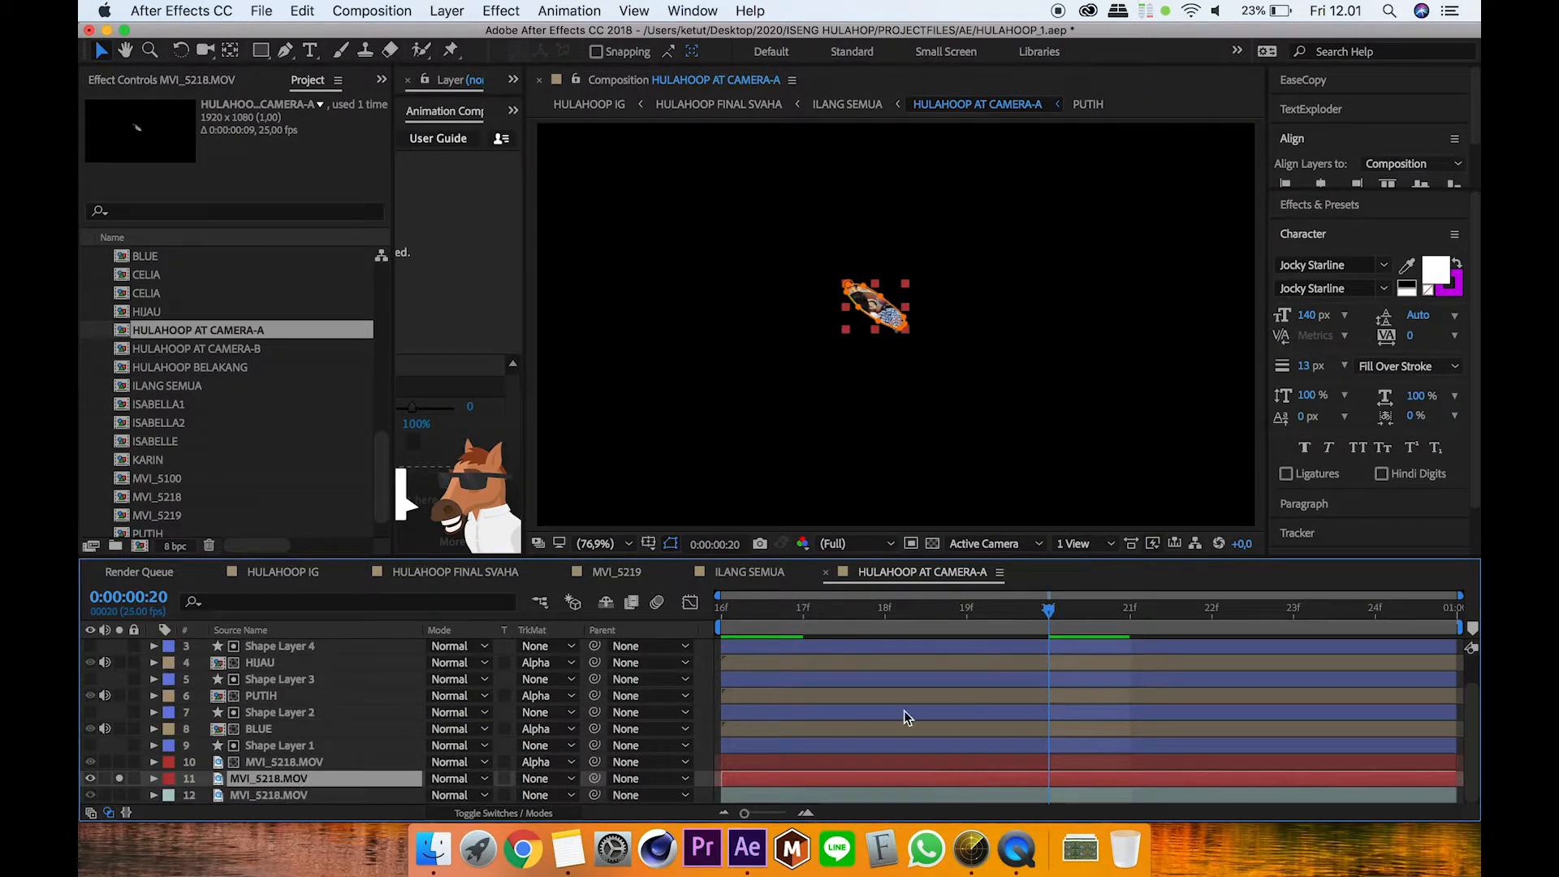
{"action": "left_click", "coordinate": [709, 771]}
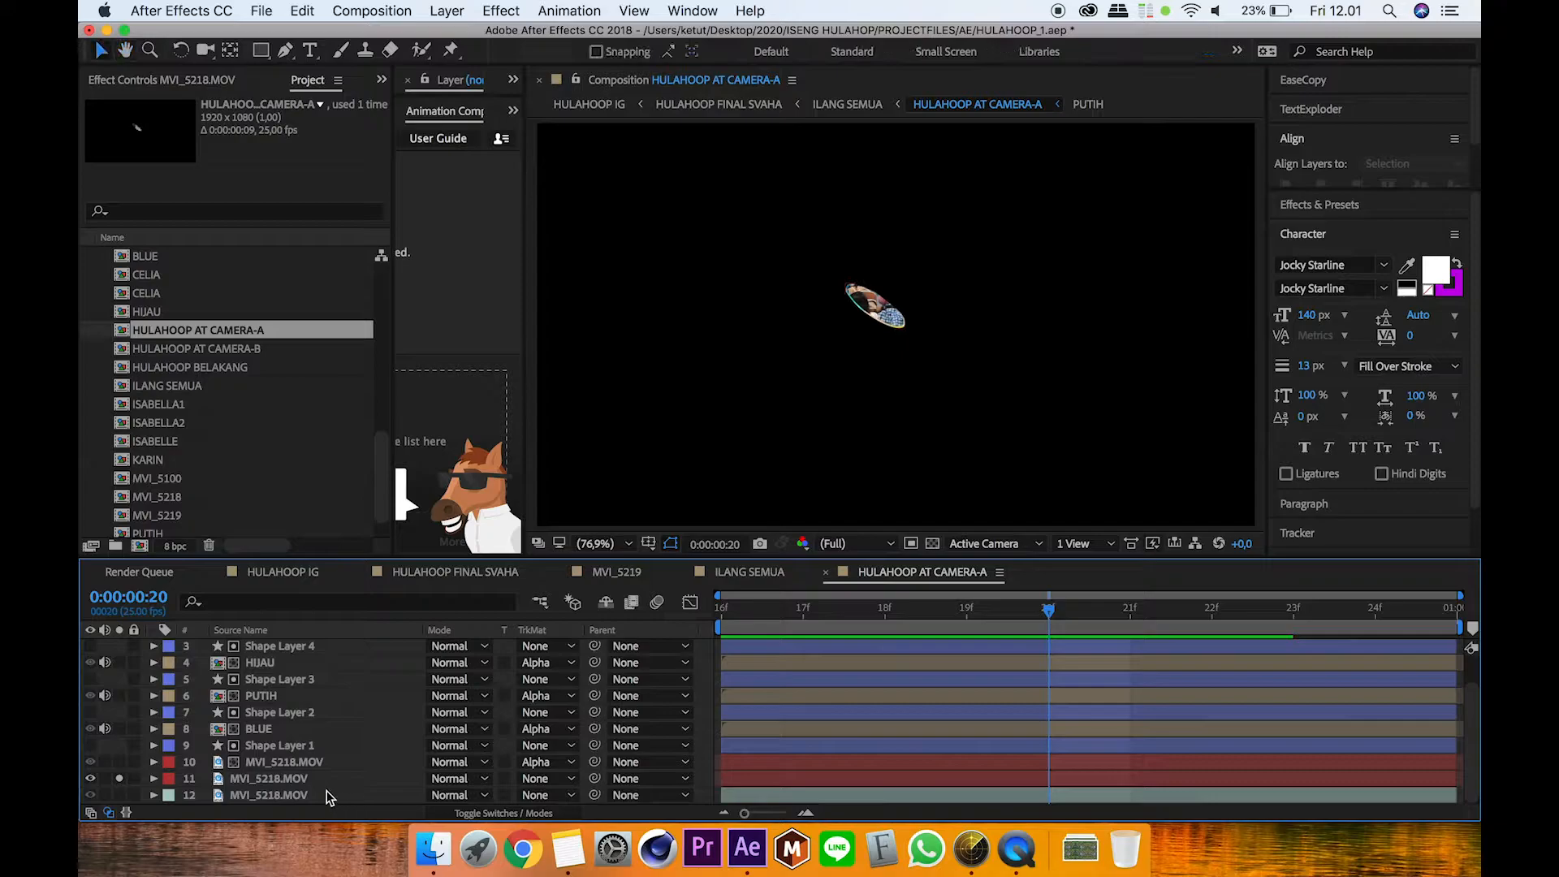
Step: Set the track matte of MVI_5218.MOV layer 12 to Alpha Matte "MVI_5218.MOV" and preview the composition
{"action": "left_click", "coordinate": [400, 798]}
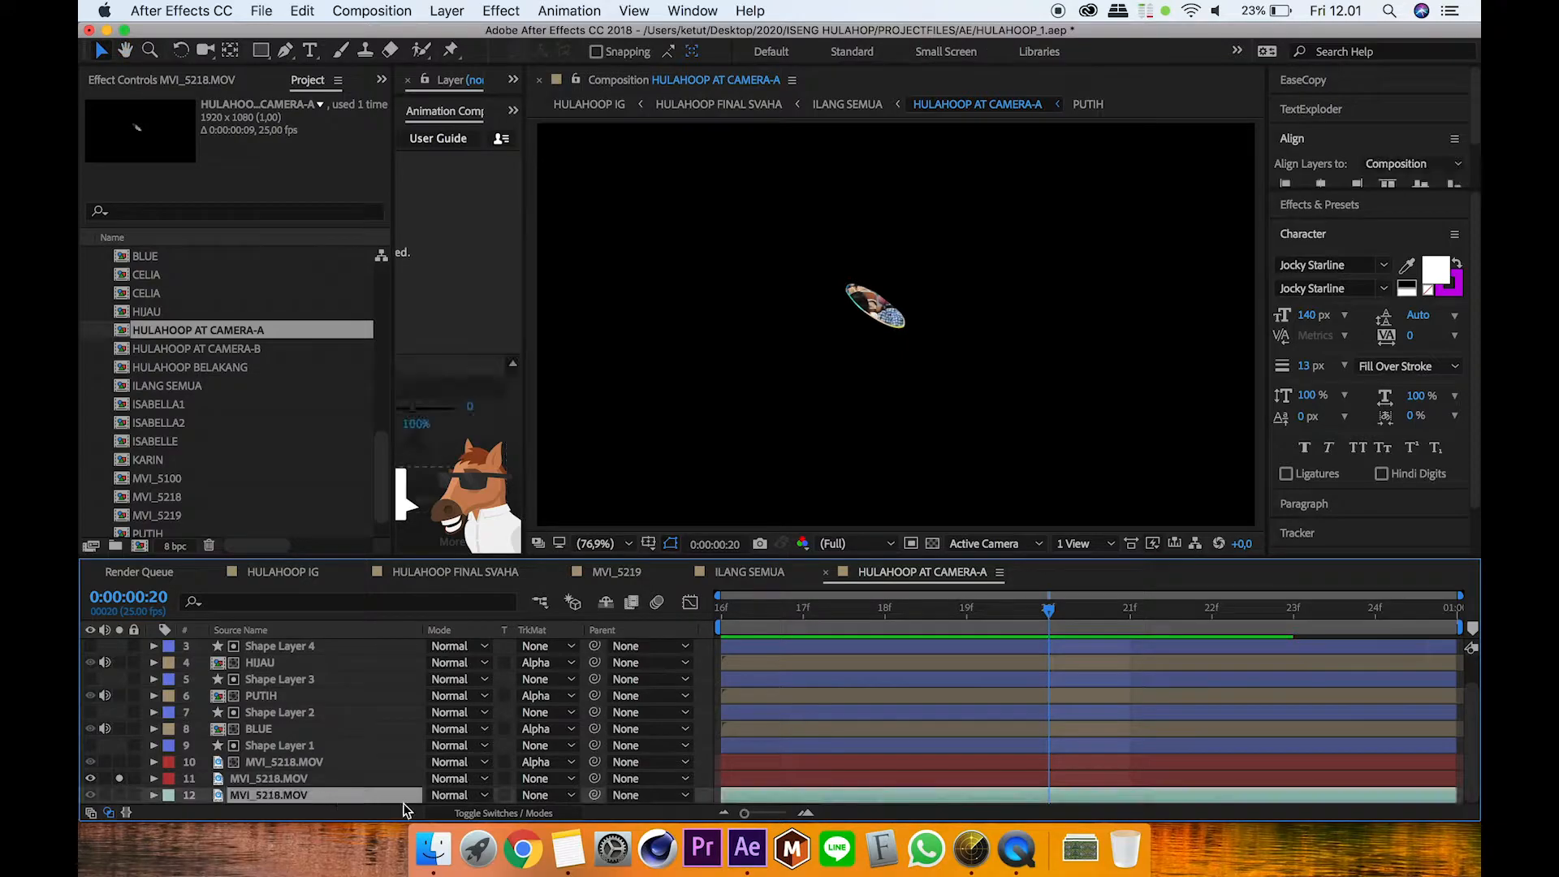
{"action": "left_click", "coordinate": [546, 796]}
{"action": "left_click", "coordinate": [597, 748]}
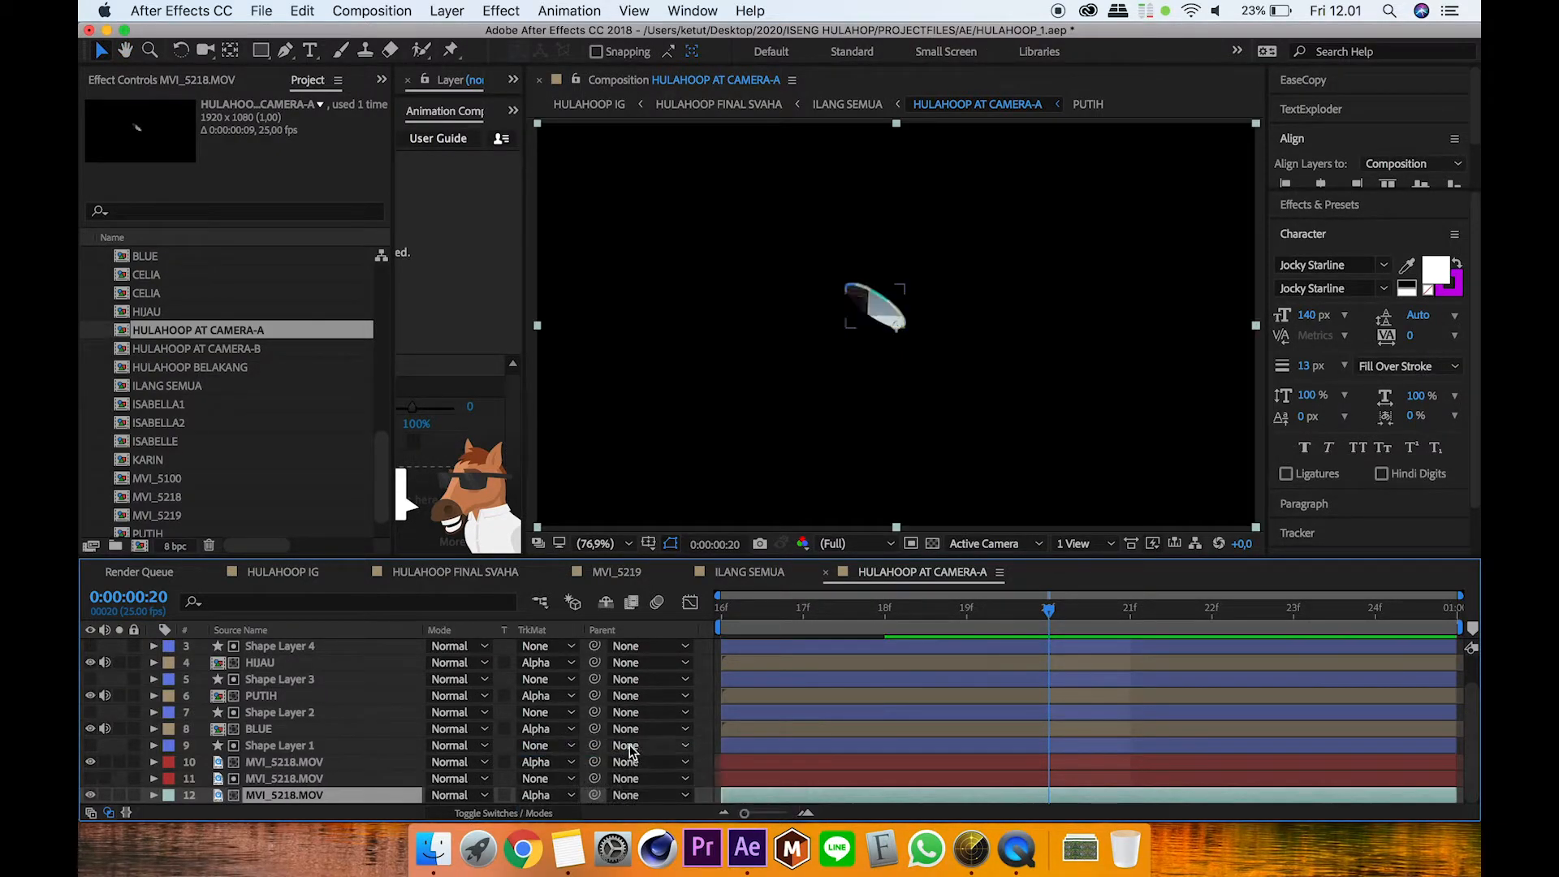
{"action": "key", "text": "space"}
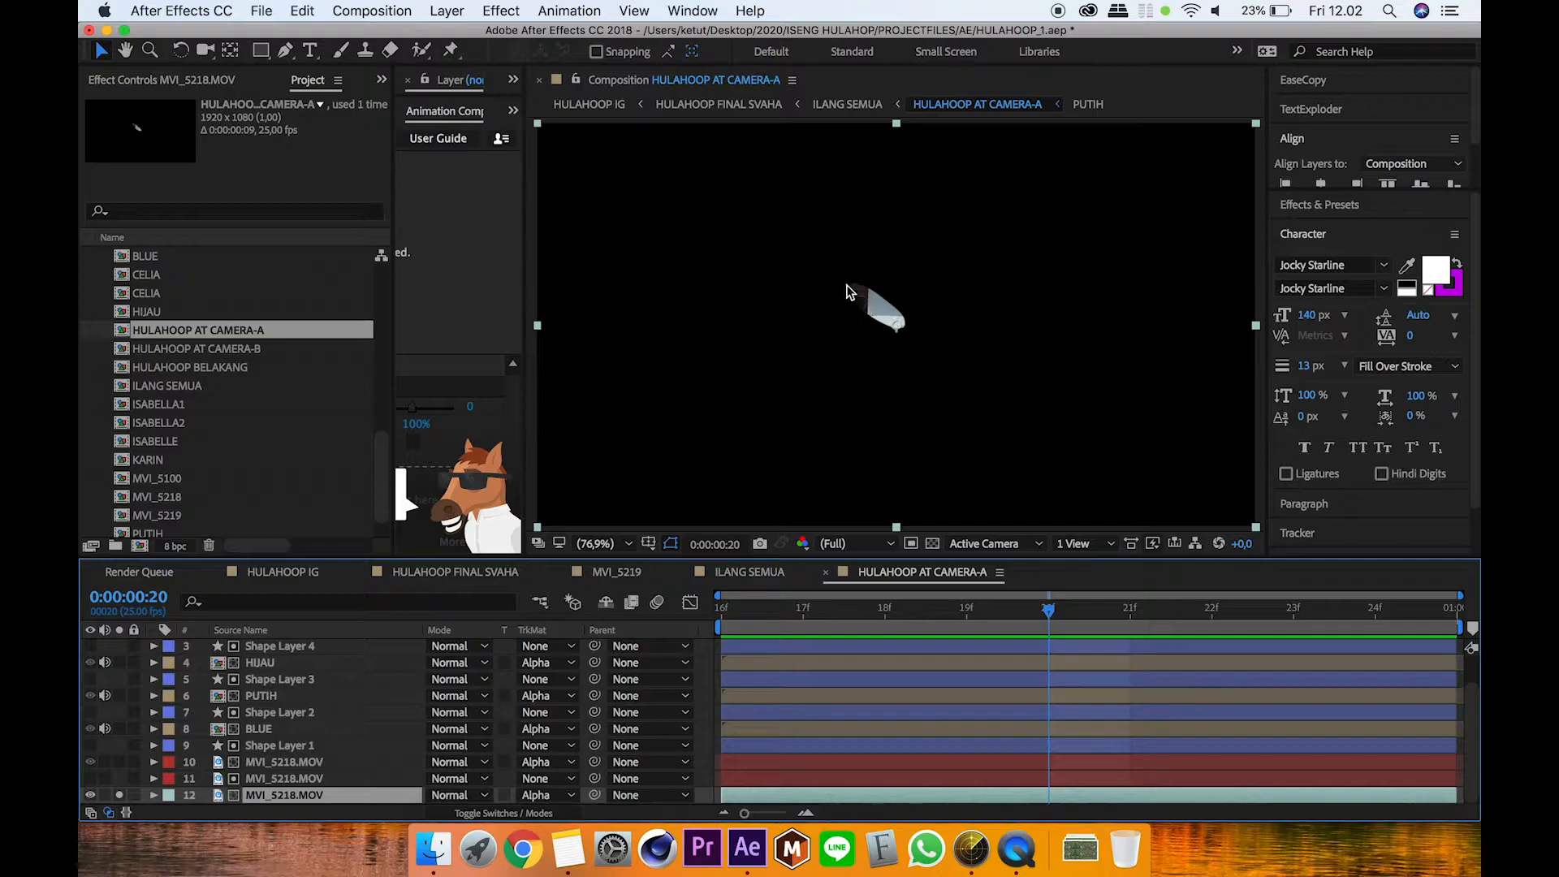
Step: Solo MVI_5218.MOV layer 10 alongside layer 12 for a close view, and scrub layer 10 alone to 0:00:00:21
{"action": "left_click", "coordinate": [294, 759]}
{"action": "left_click", "coordinate": [120, 762]}
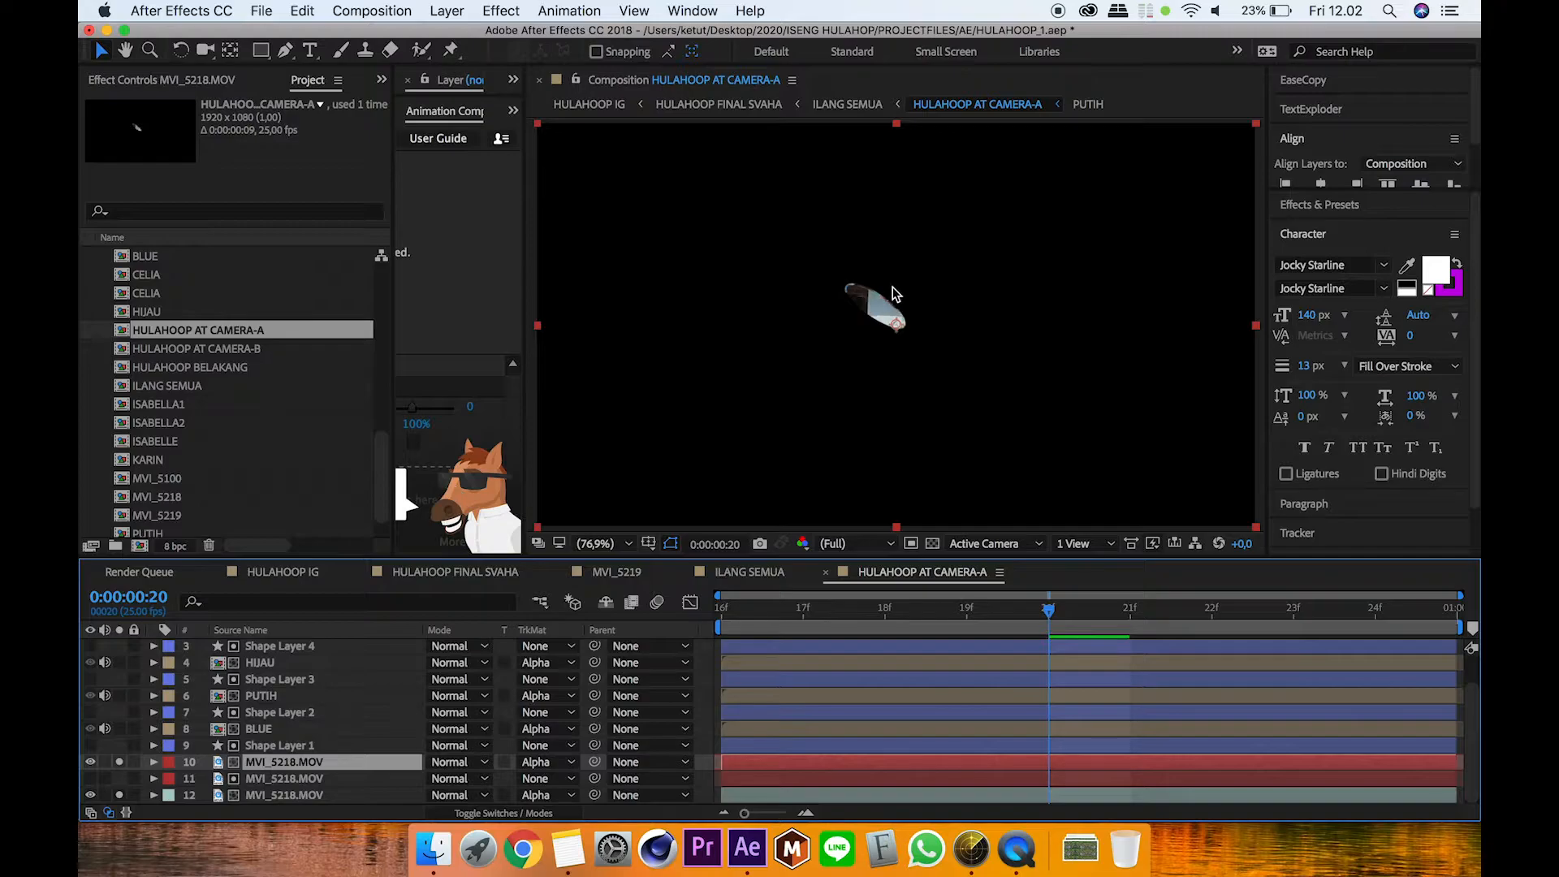
{"action": "scroll", "coordinate": [893, 317], "scroll_direction": "up", "scroll_amount": 5}
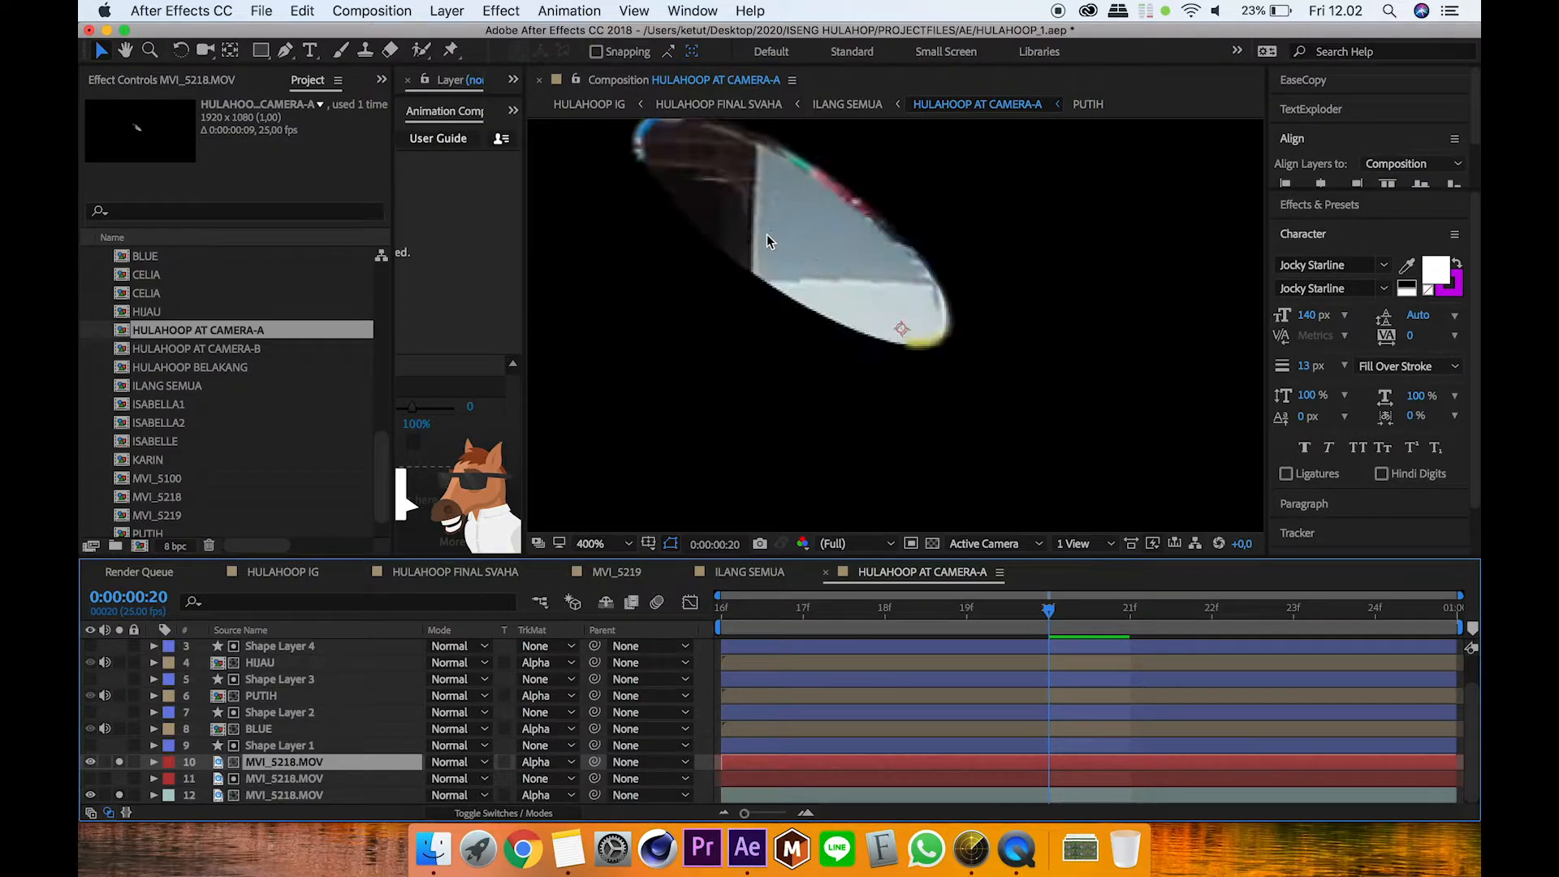
{"action": "key", "text": "space"}
{"action": "left_click_drag", "start_coordinate": [765, 246], "coordinate": [812, 300]}
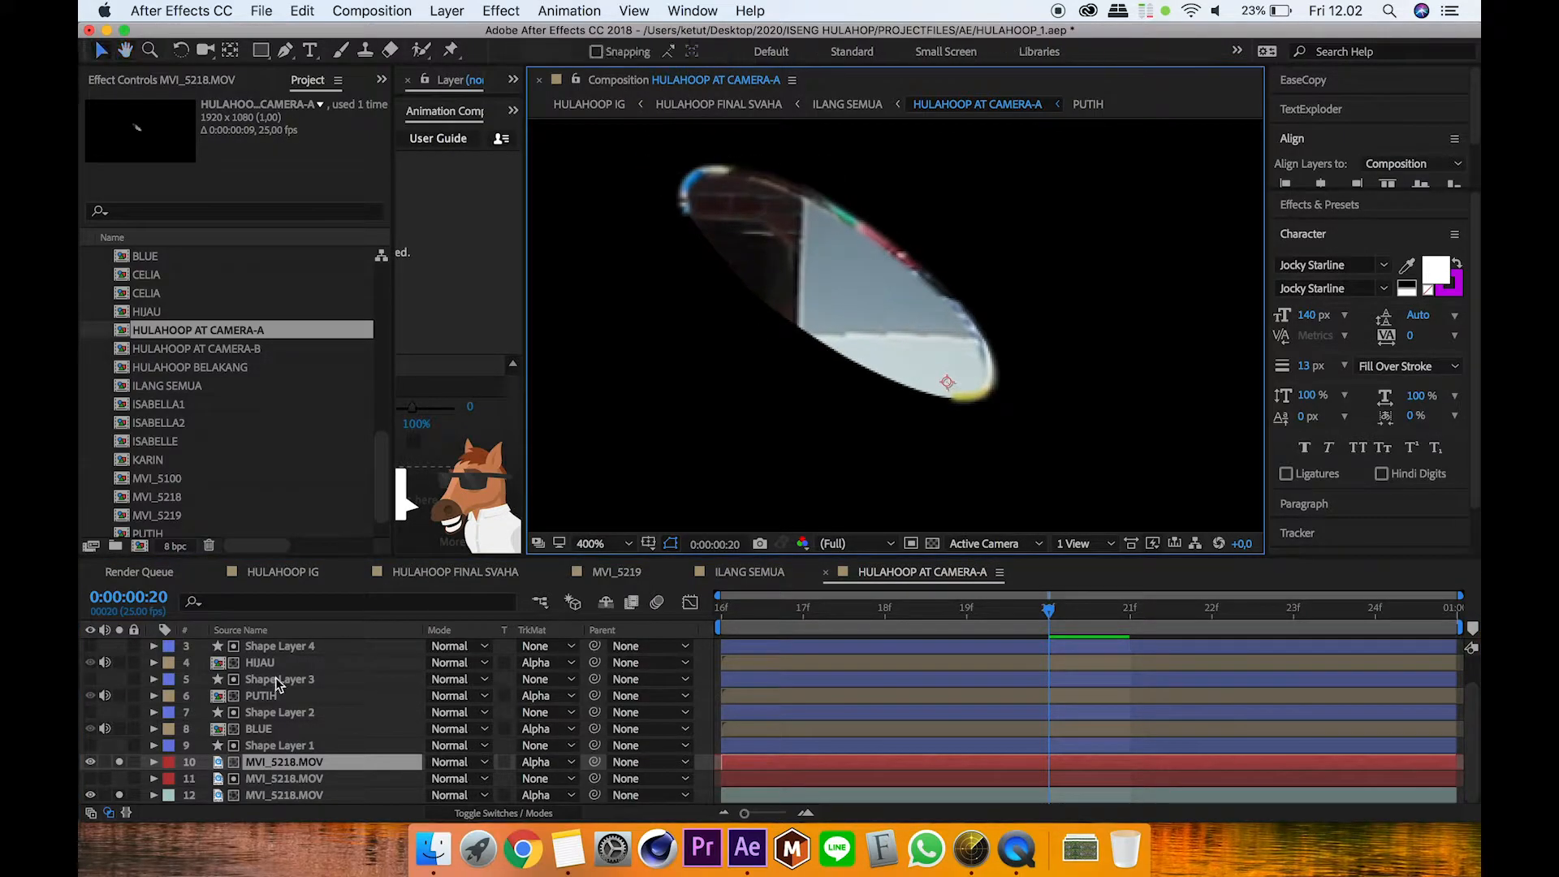
{"action": "left_click", "coordinate": [119, 794]}
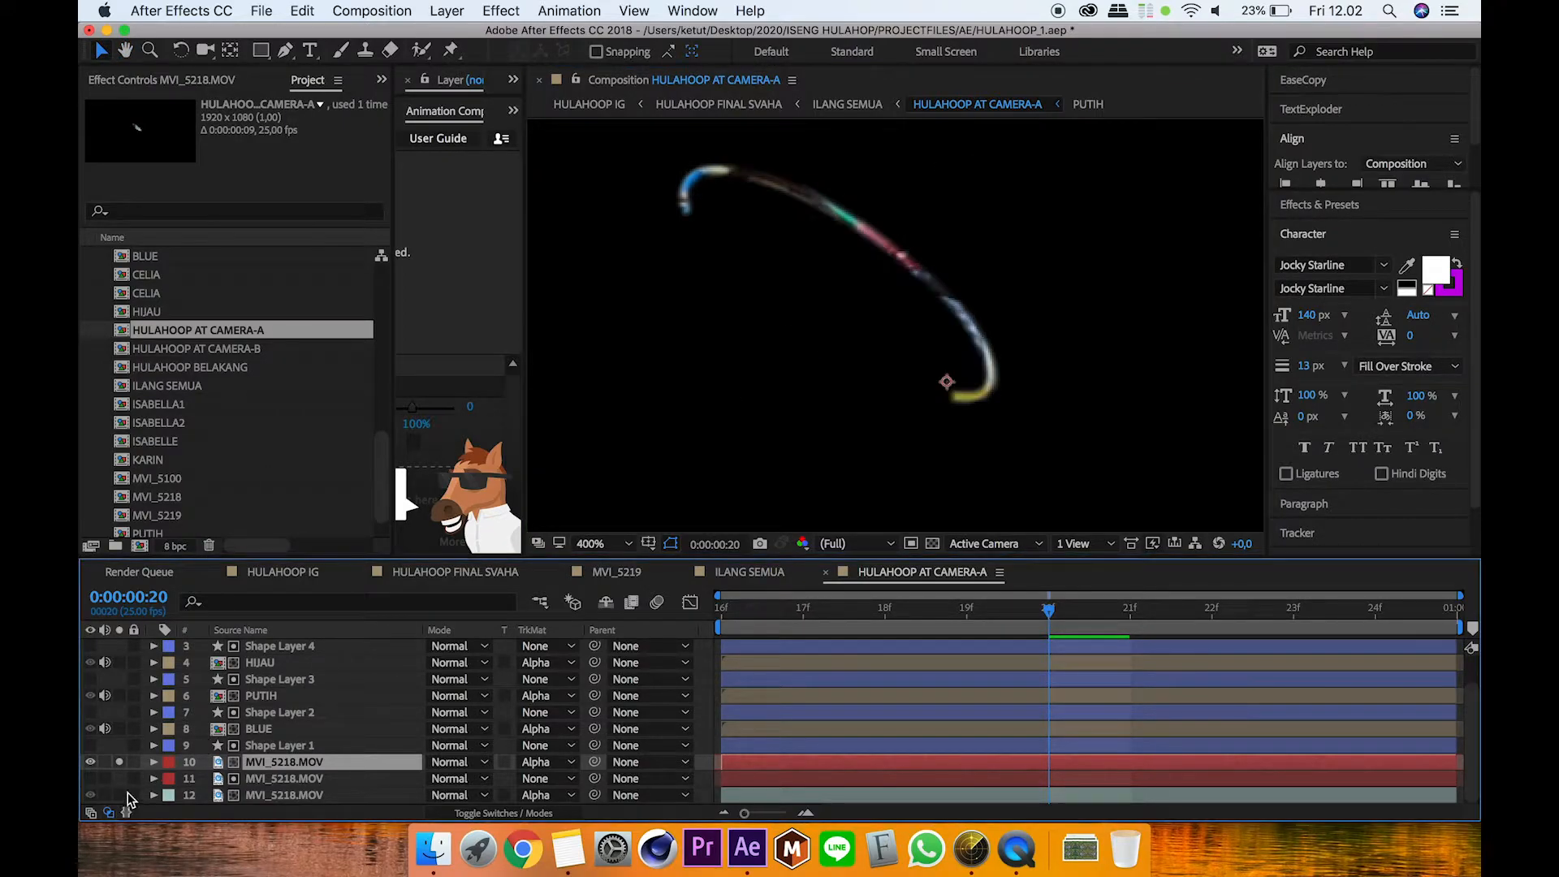
{"action": "left_click_drag", "start_coordinate": [1040, 613], "coordinate": [1040, 655]}
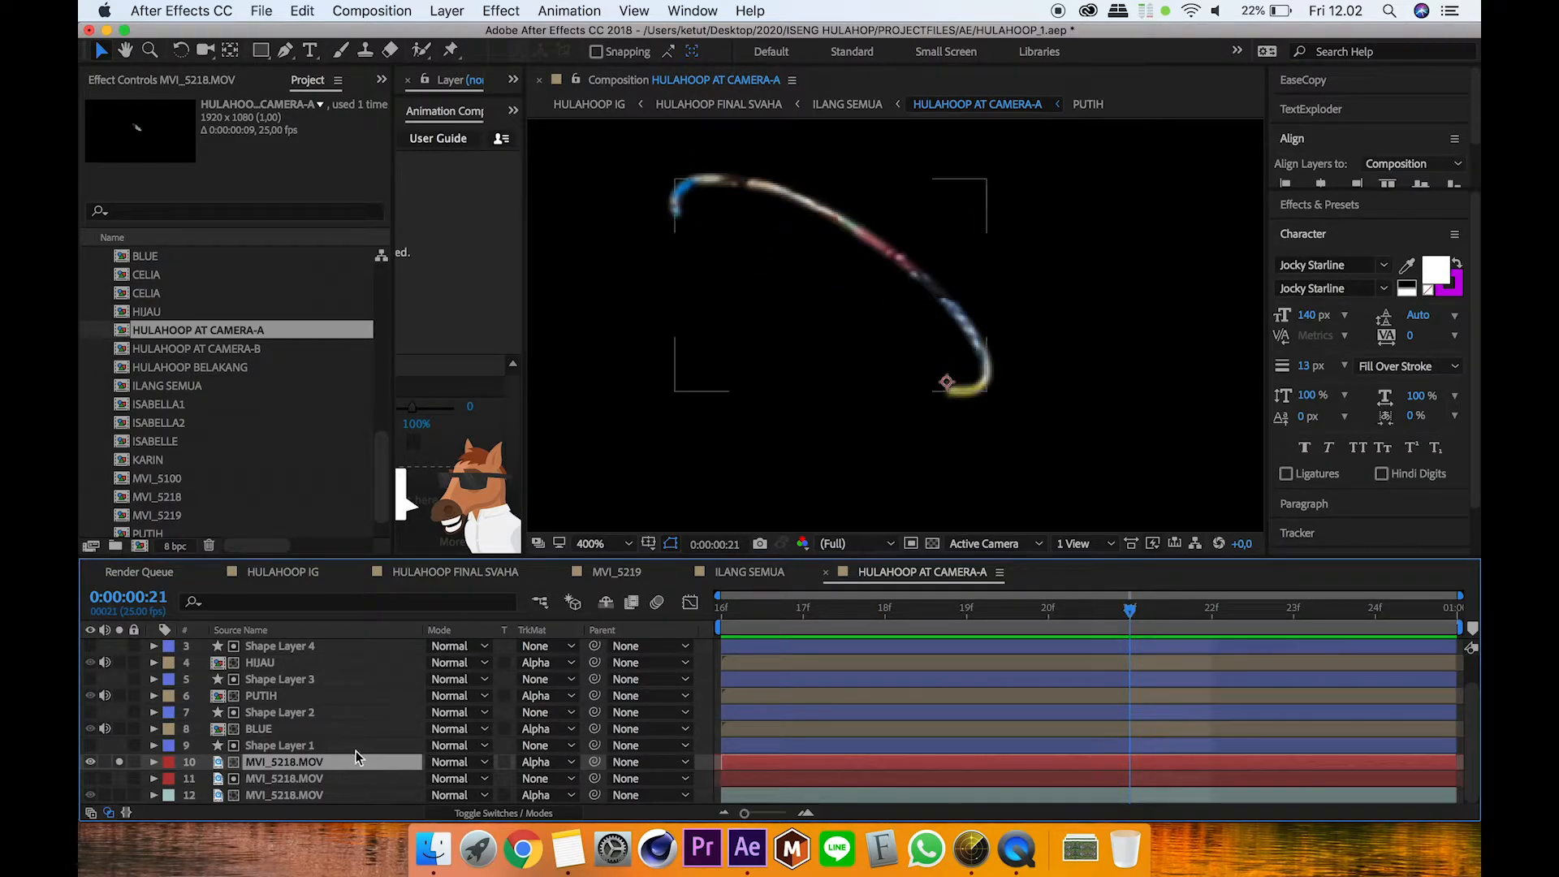
Step: Select Shape Layer 1 to see its outline on the hoop, and turn off layer 10's solo and select layer 10
{"action": "left_click", "coordinate": [310, 750]}
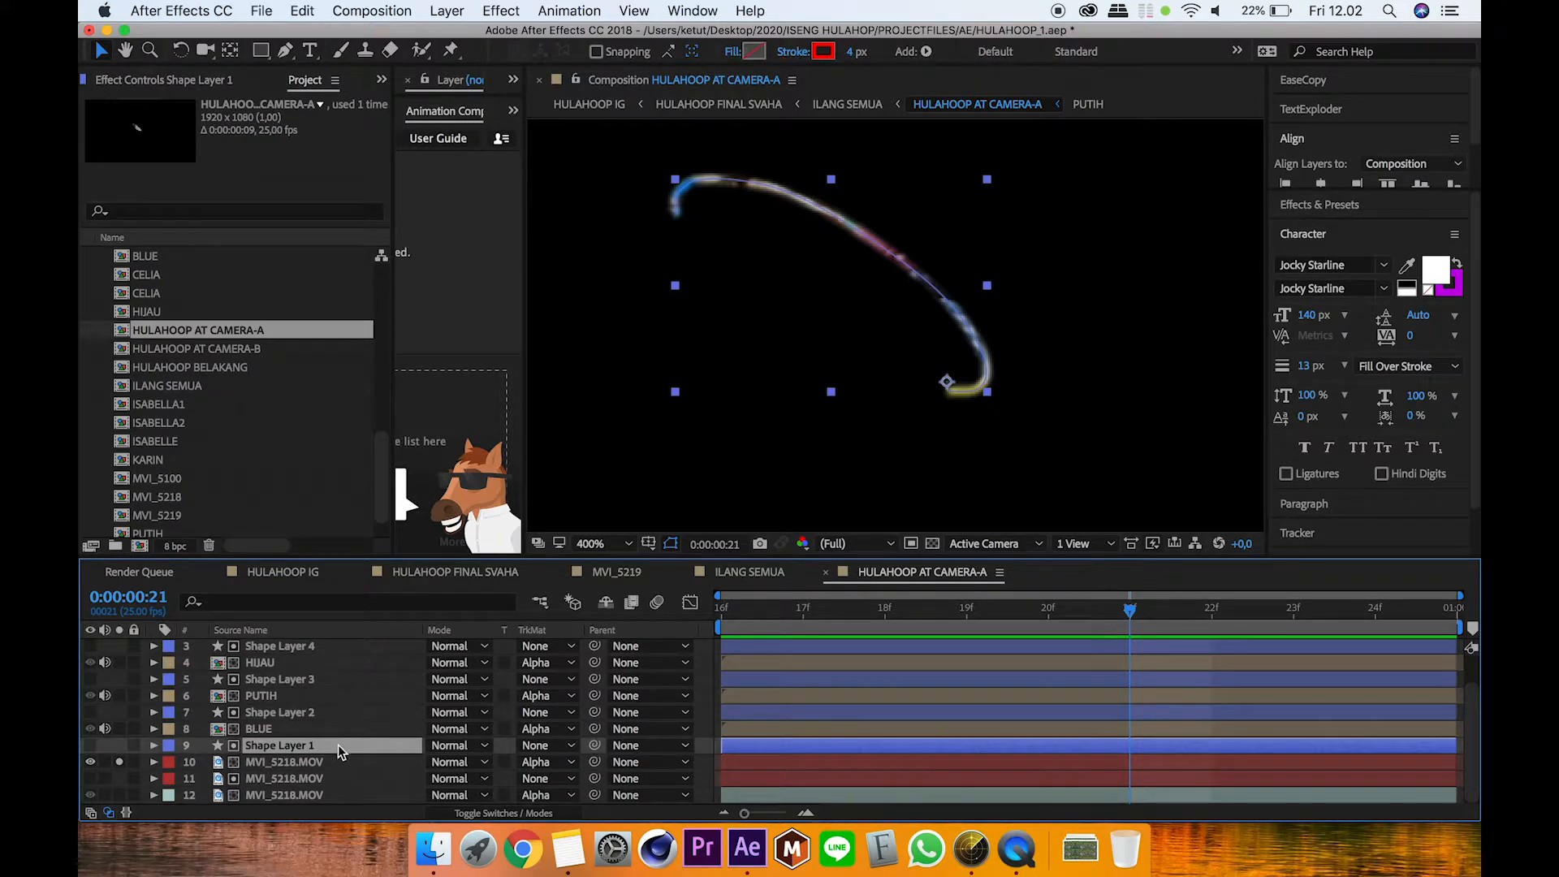
{"action": "left_click", "coordinate": [120, 763]}
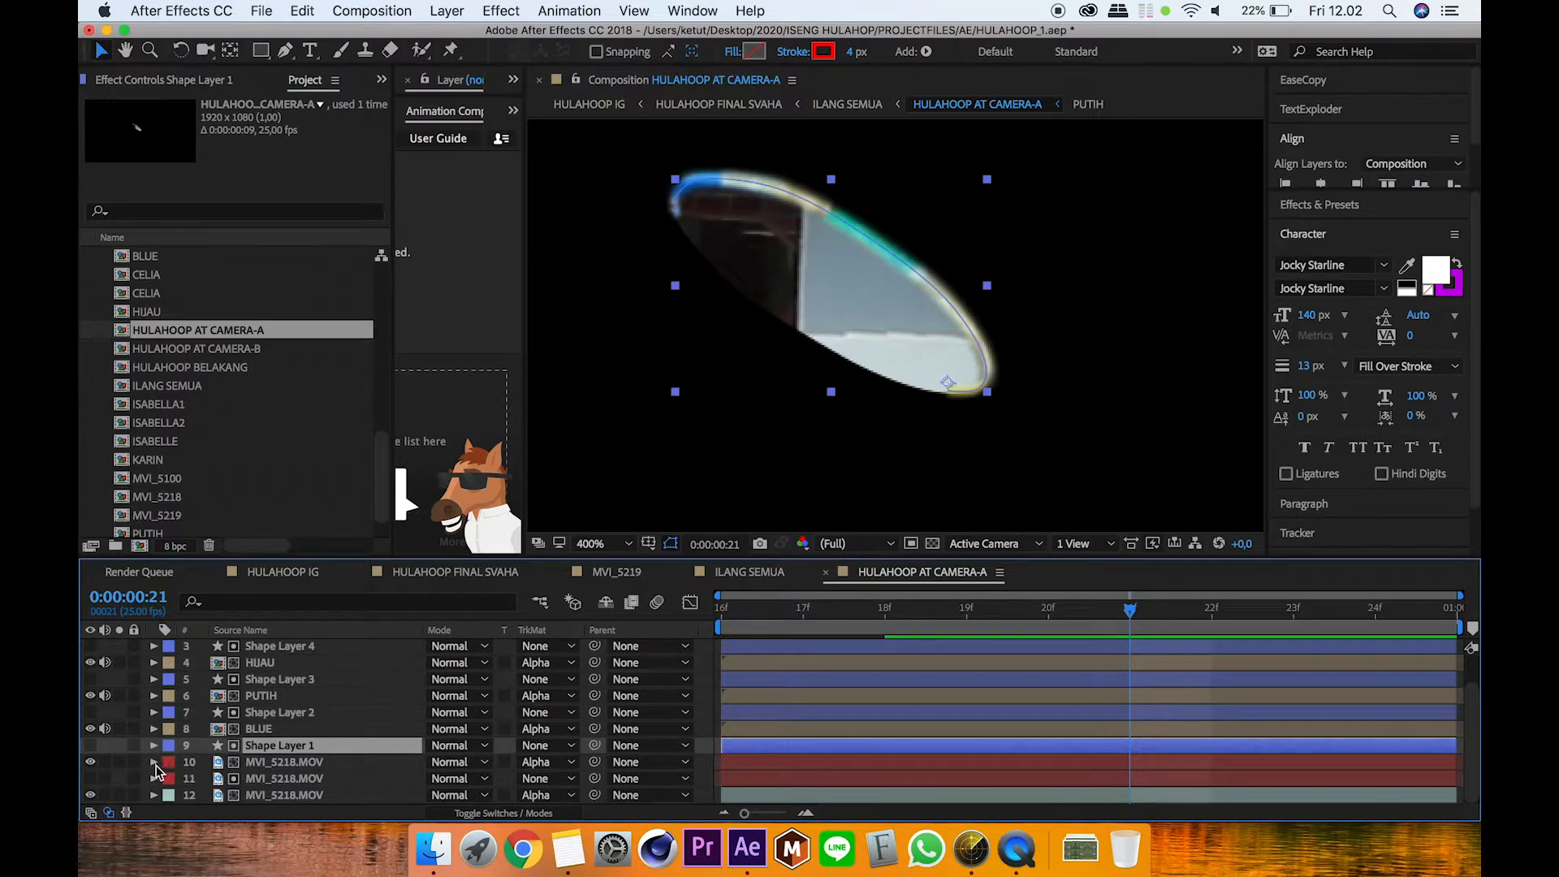
{"action": "left_click", "coordinate": [267, 765]}
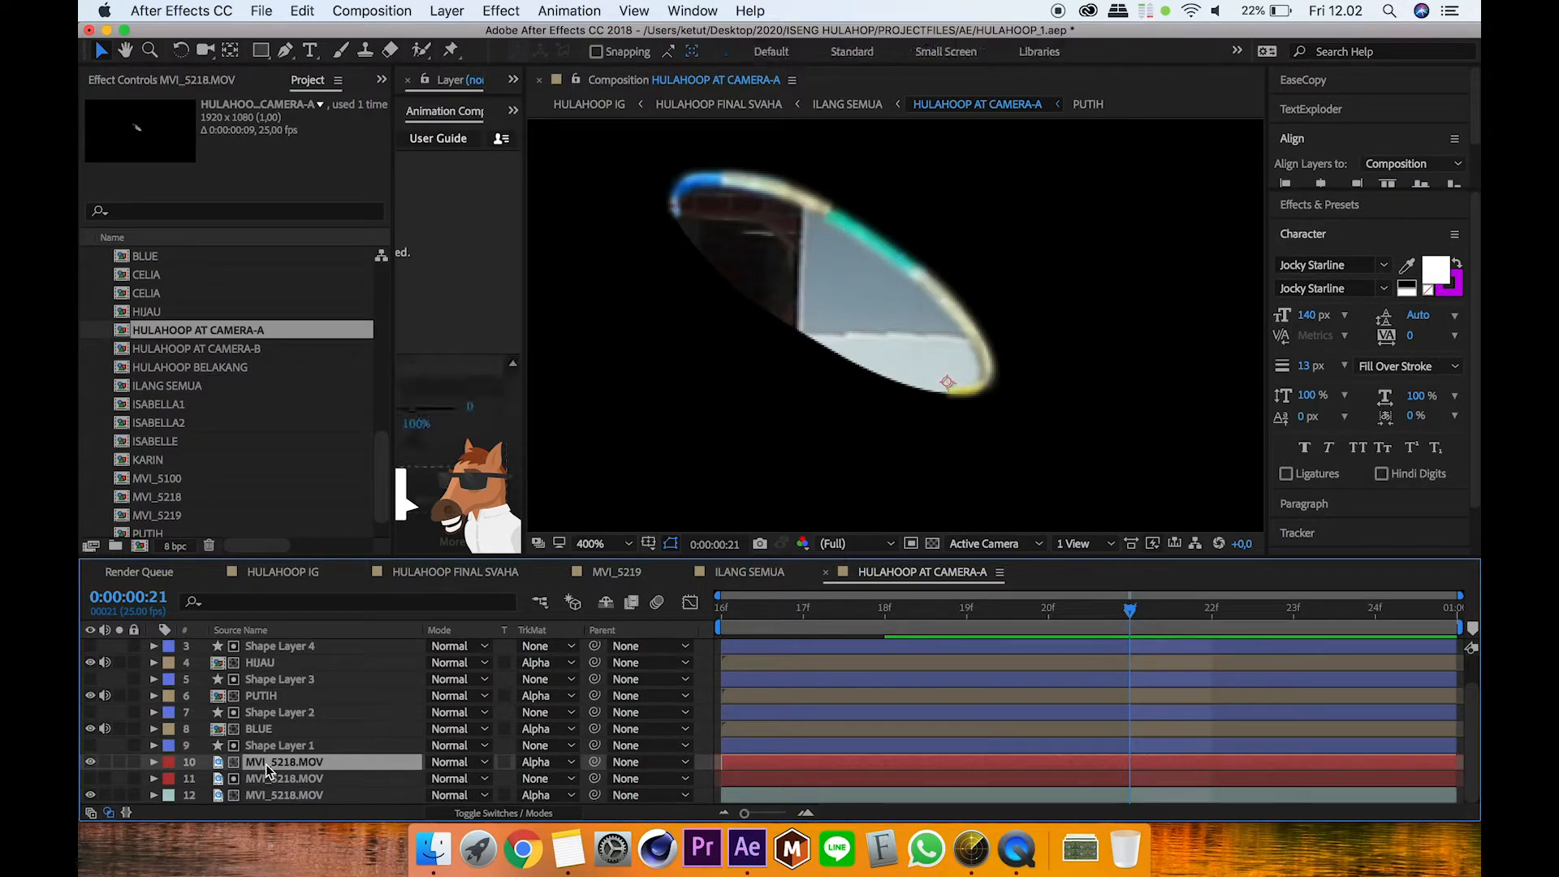
Step: Solo MVI_5218.MOV layer 10, turn on Shape Layer 1's visibility and solo it as well
{"action": "left_click", "coordinate": [565, 767]}
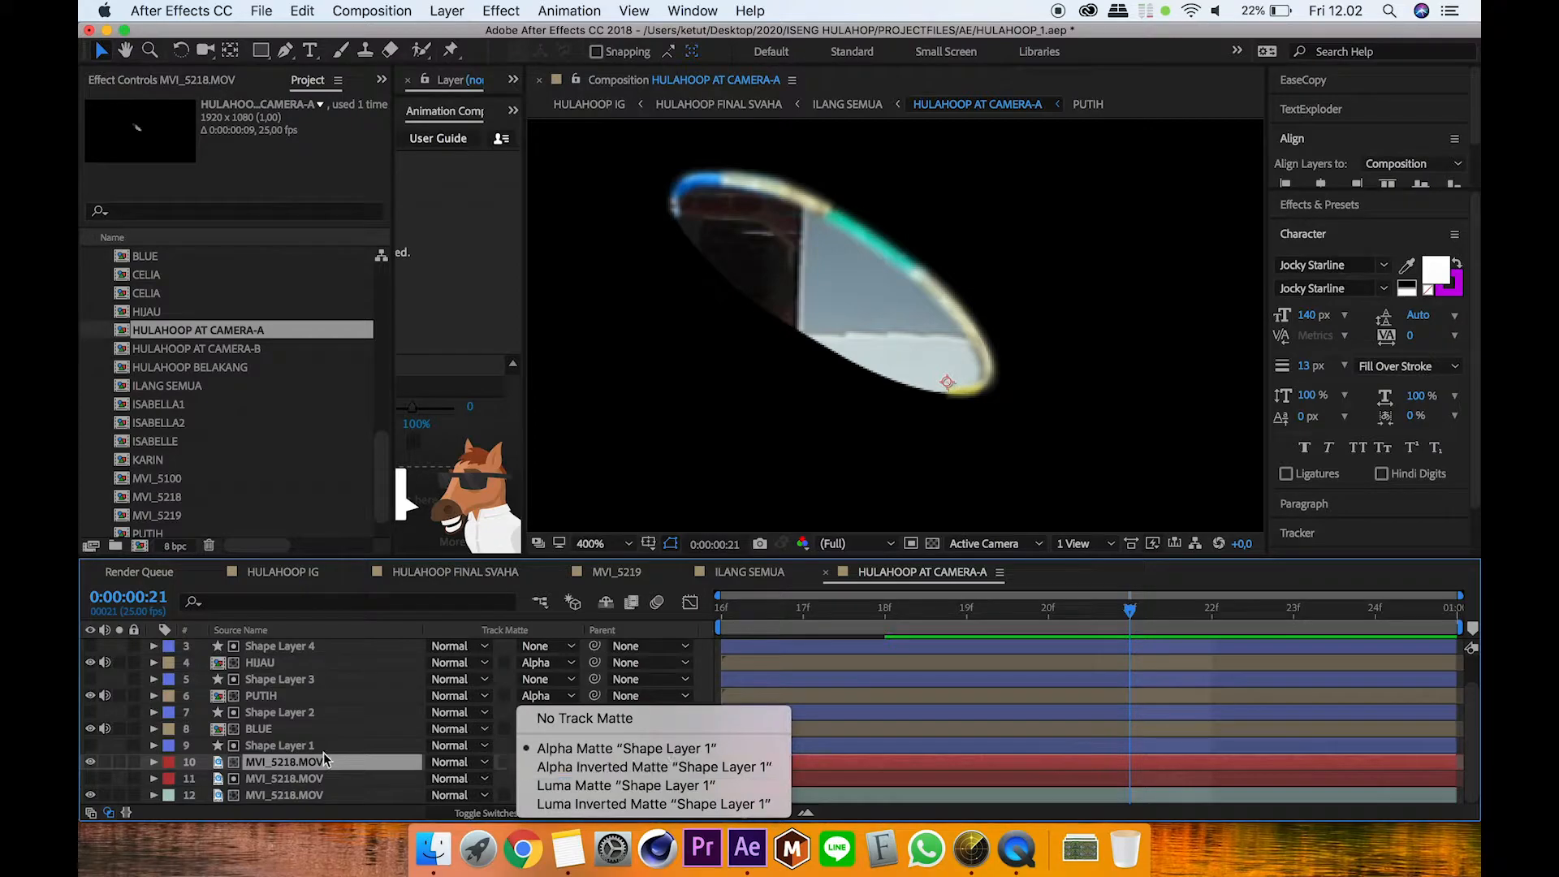
{"action": "left_click", "coordinate": [108, 810]}
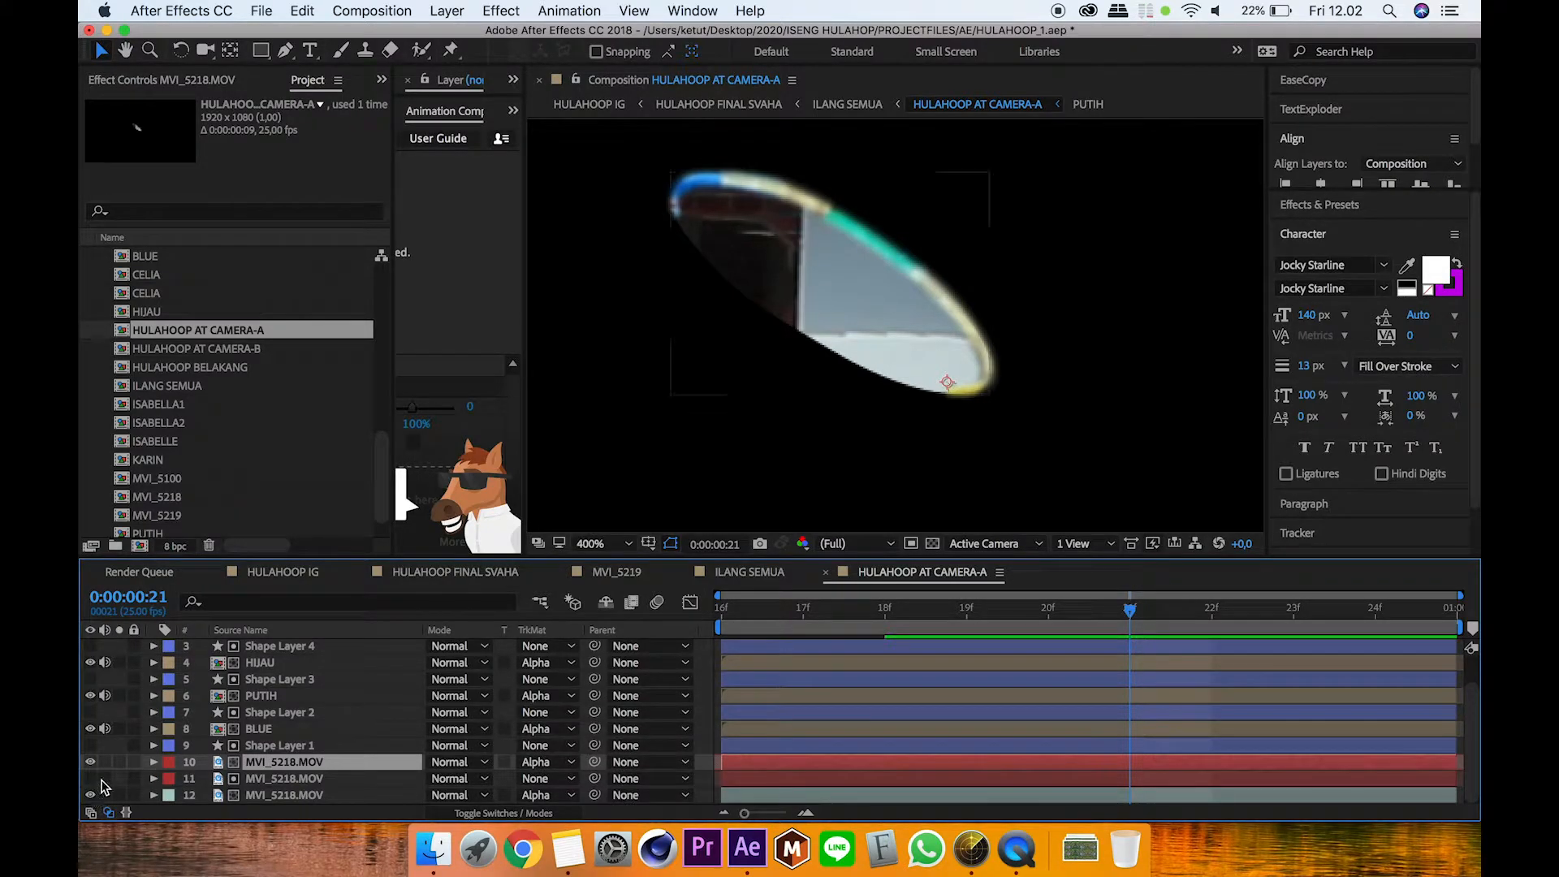
{"action": "left_click", "coordinate": [120, 762]}
{"action": "left_click", "coordinate": [90, 746]}
{"action": "left_click", "coordinate": [119, 745]}
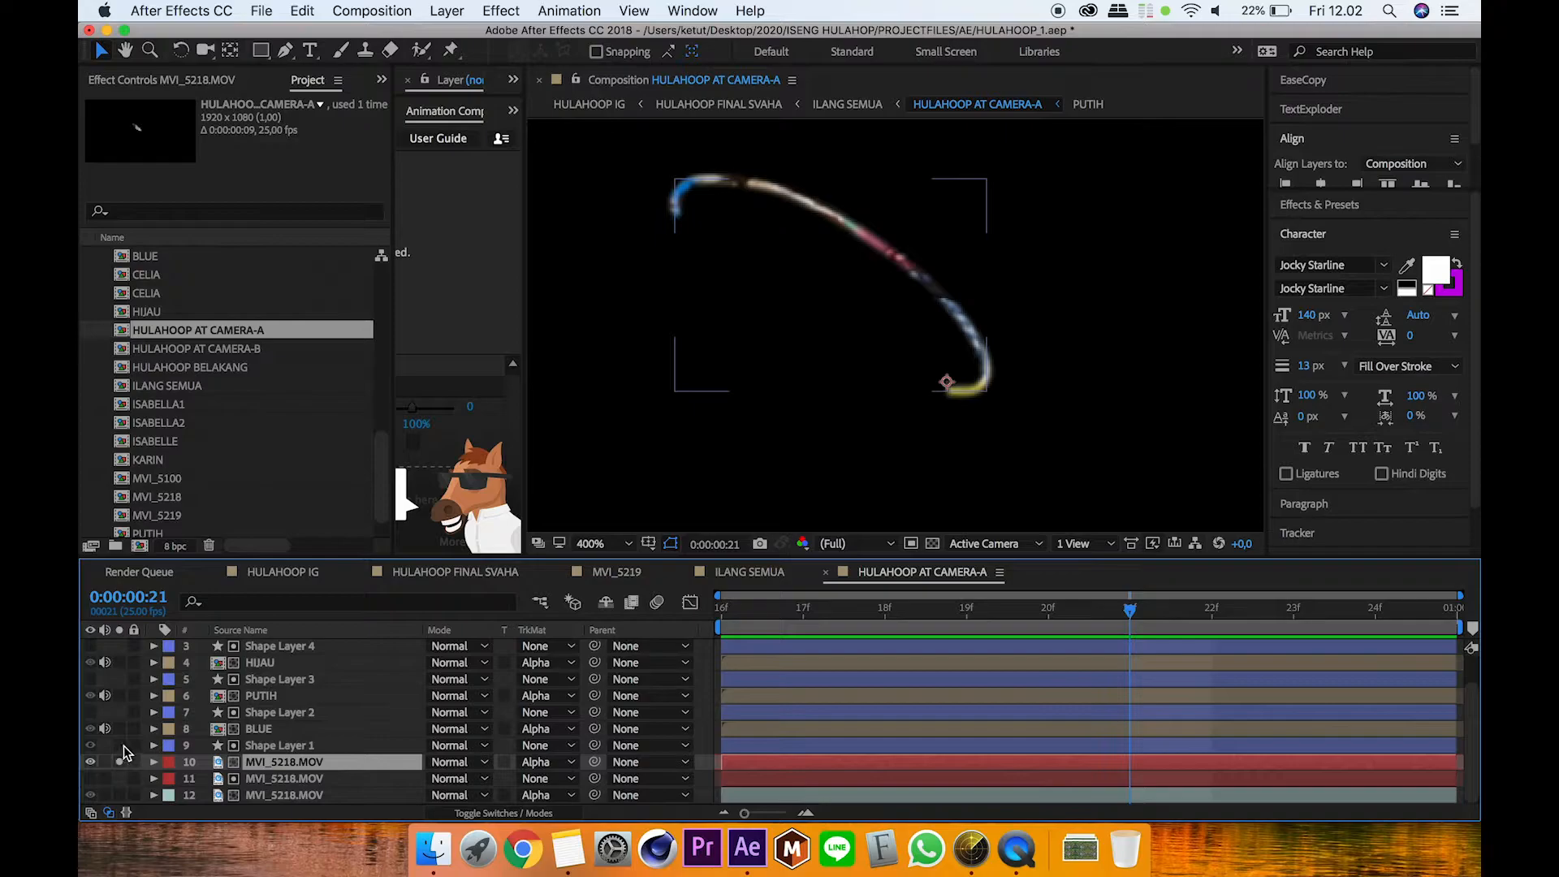
Step: Set MVI_5218.MOV layer 10 to No Track Matte and scrub back to 0:00:00:16
{"action": "left_click", "coordinate": [567, 763]}
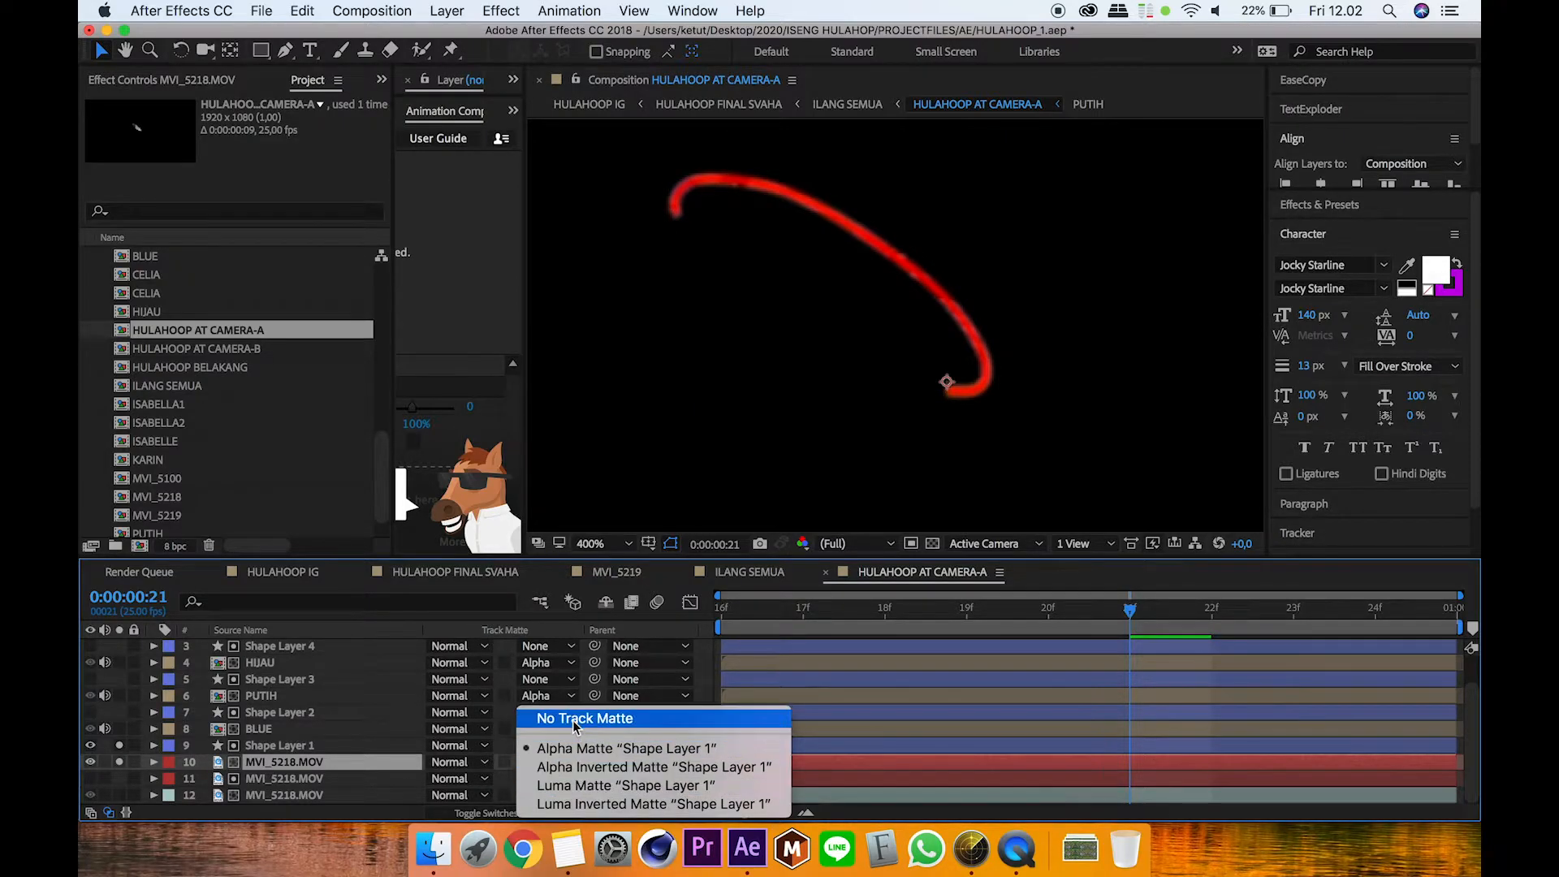
{"action": "left_click", "coordinate": [573, 720]}
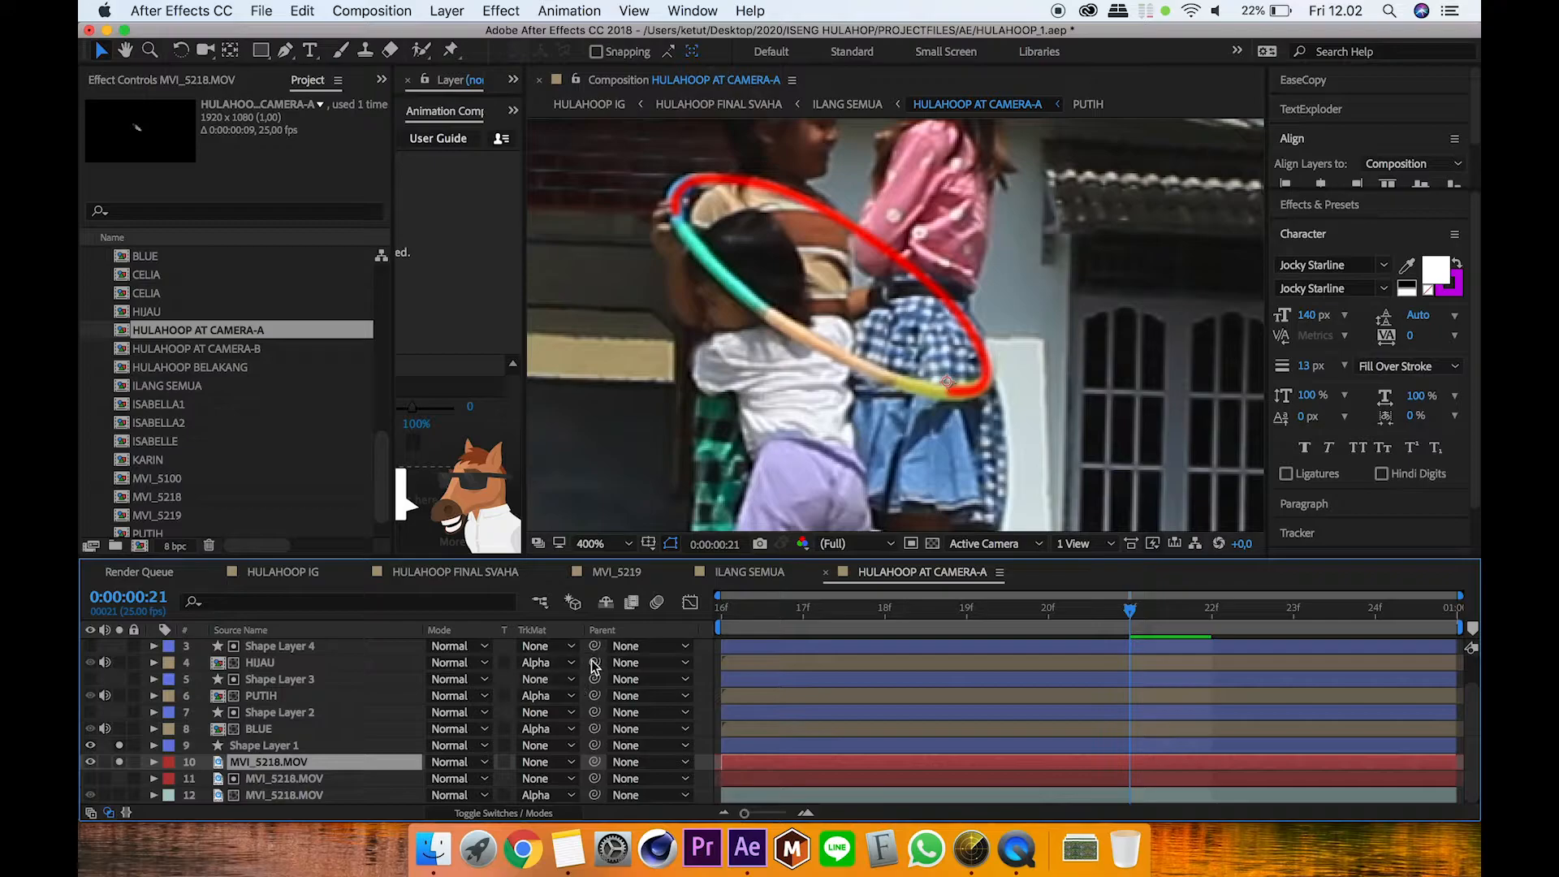
{"action": "left_click_drag", "start_coordinate": [1094, 616], "coordinate": [508, 696]}
Step: Set the track matte of MVI_5218.MOV layer 10 back to Alpha Matte "Shape Layer 1" and scrub the result to 0:00:00:18
{"action": "left_click", "coordinate": [236, 748]}
{"action": "left_click", "coordinate": [269, 762]}
{"action": "left_click", "coordinate": [536, 761]}
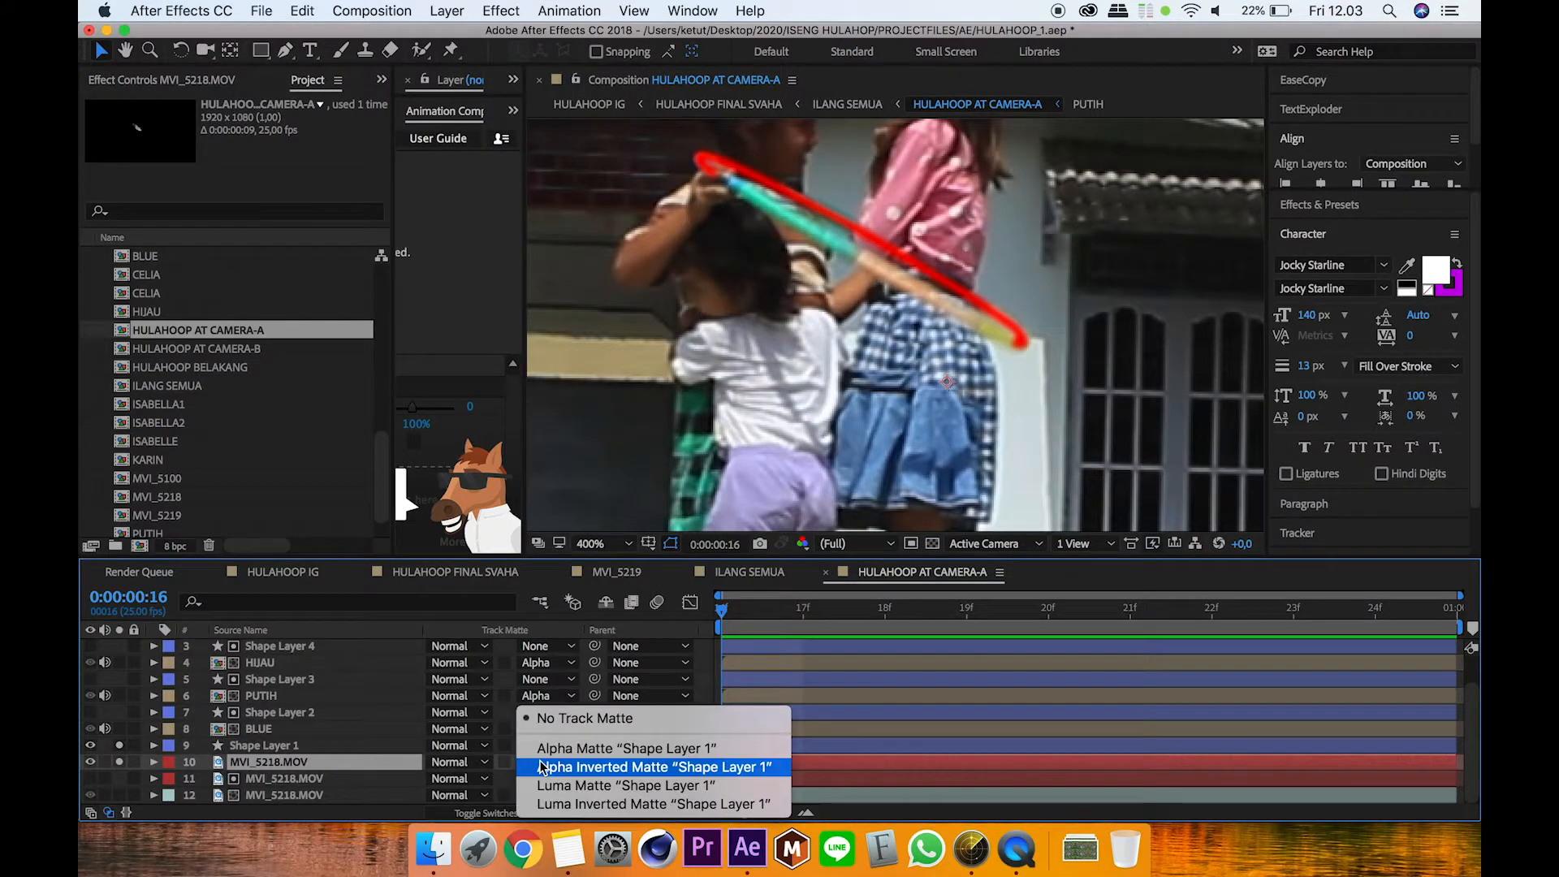
{"action": "left_click", "coordinate": [582, 749]}
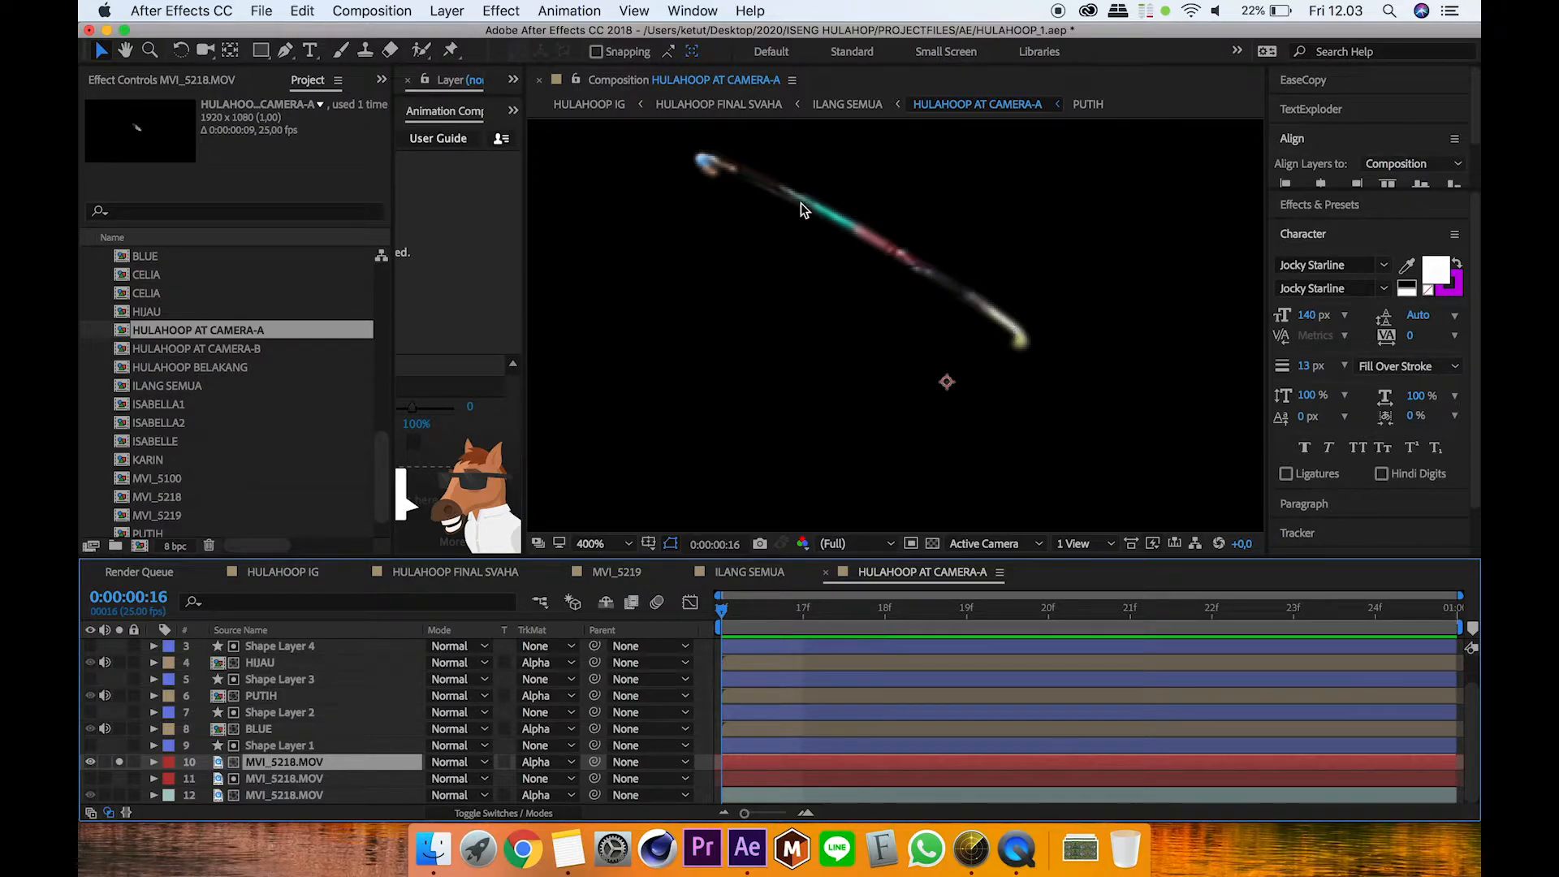
{"action": "left_click_drag", "start_coordinate": [756, 619], "coordinate": [1048, 674]}
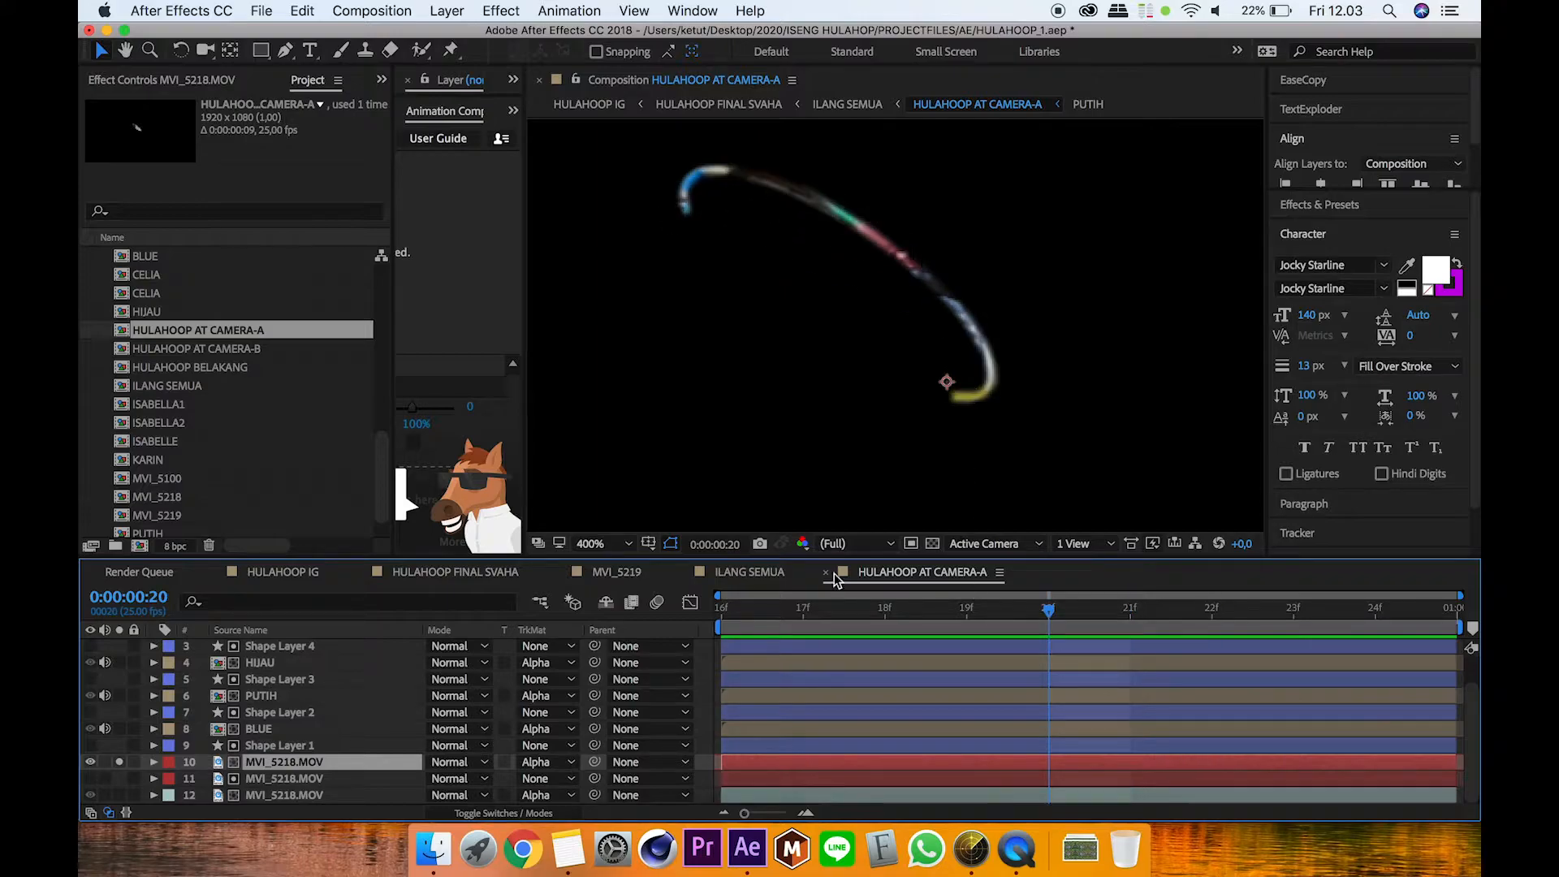
{"action": "left_click_drag", "start_coordinate": [841, 616], "coordinate": [889, 636]}
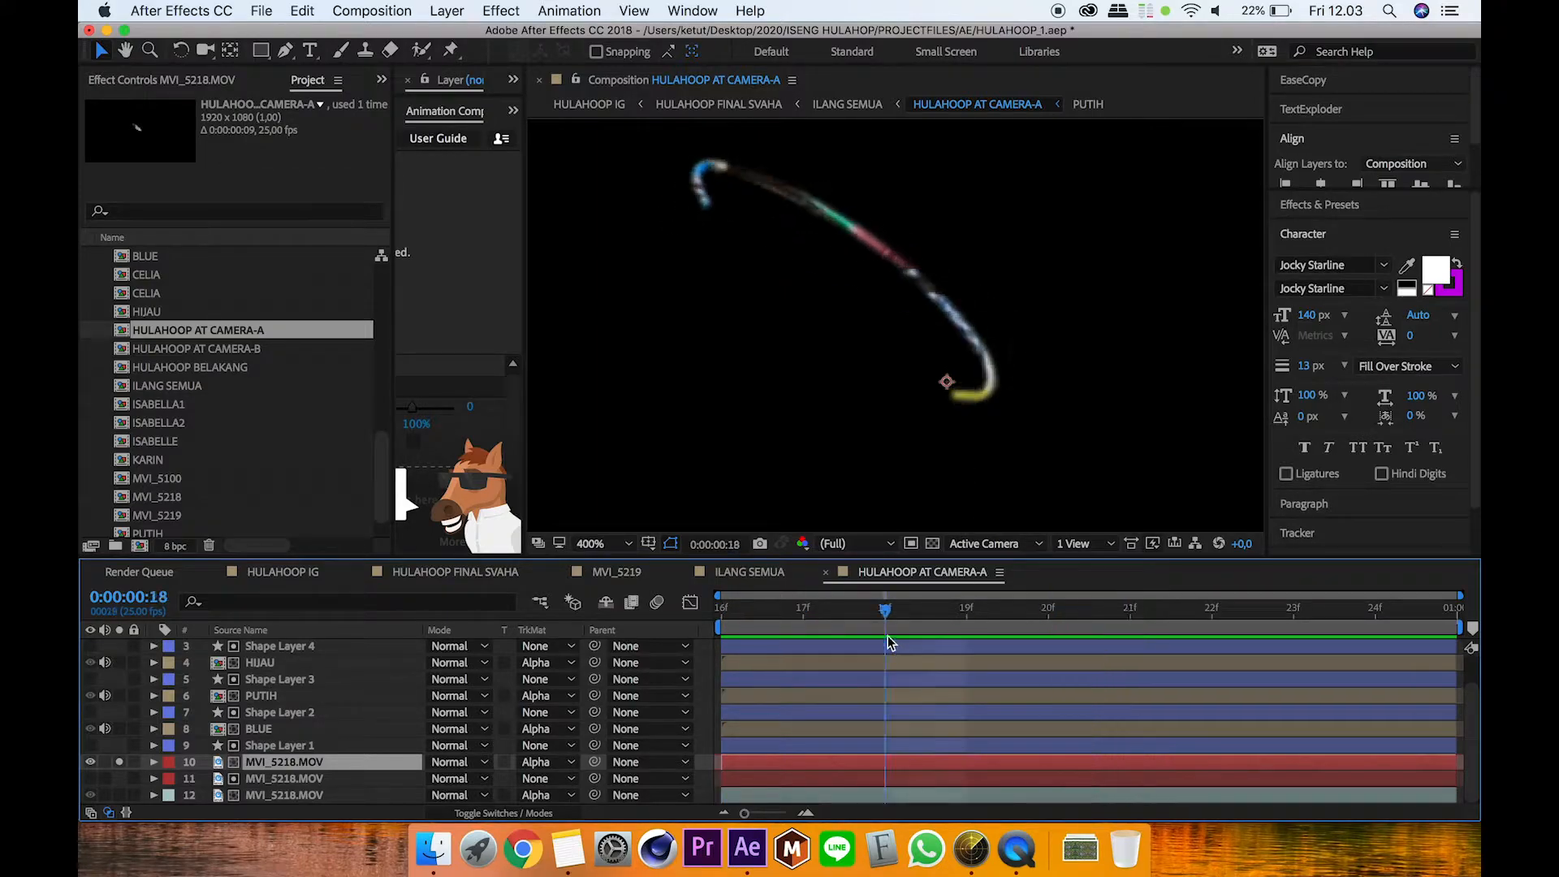
Step: Select the BLUE layer in HULAHOOP AT CAMERA-A, and examine the blue hoop segment up close in MVI_5219 at 0:00:13:15
{"action": "left_click", "coordinate": [258, 730]}
{"action": "left_click", "coordinate": [121, 761]}
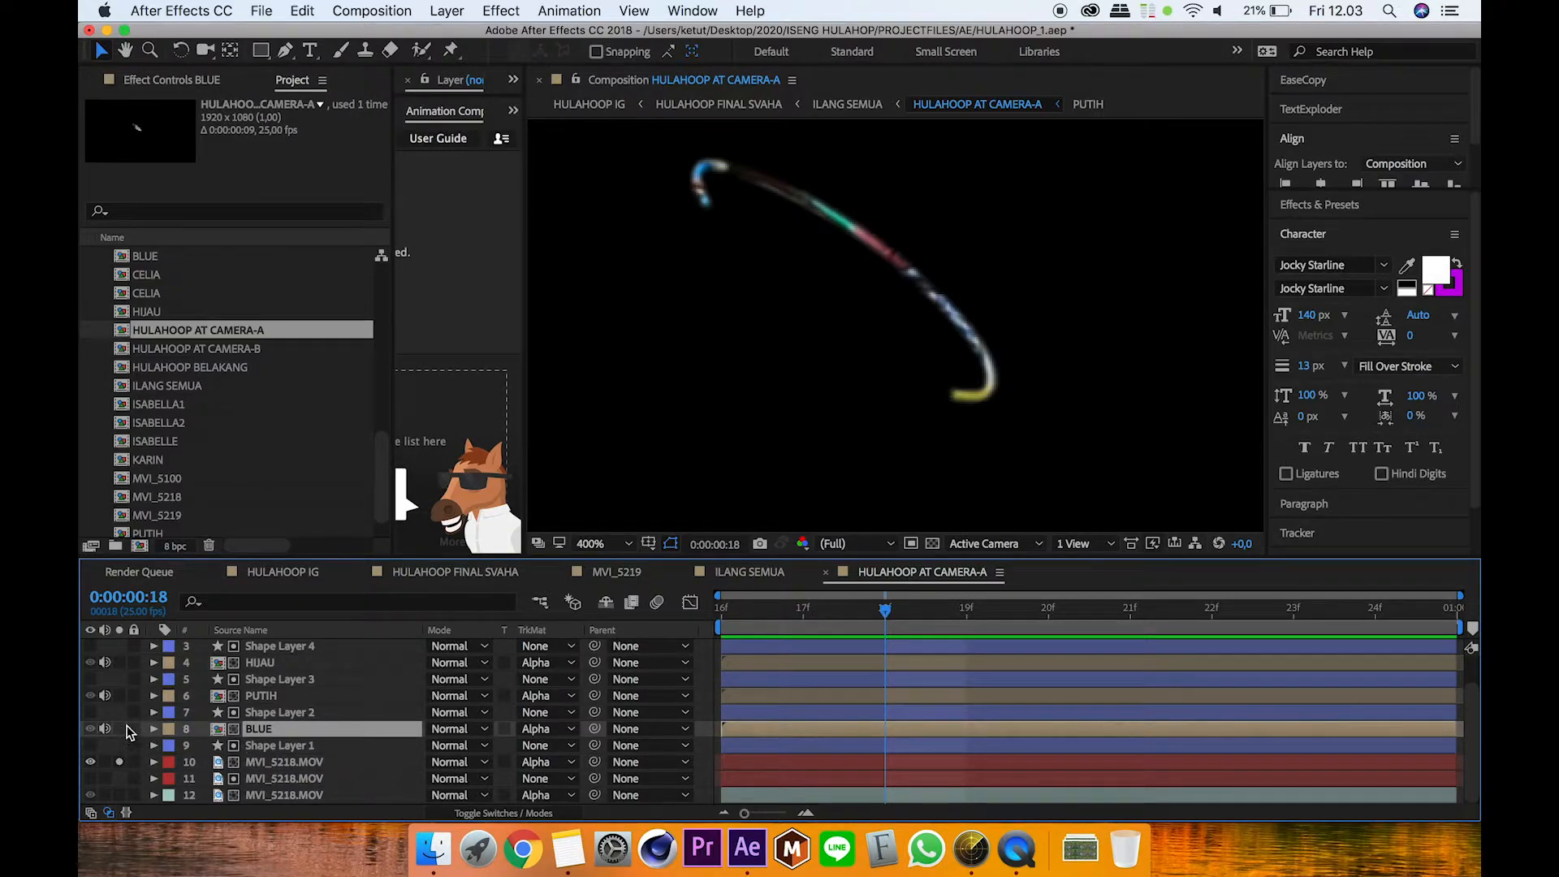
{"action": "left_click", "coordinate": [632, 574]}
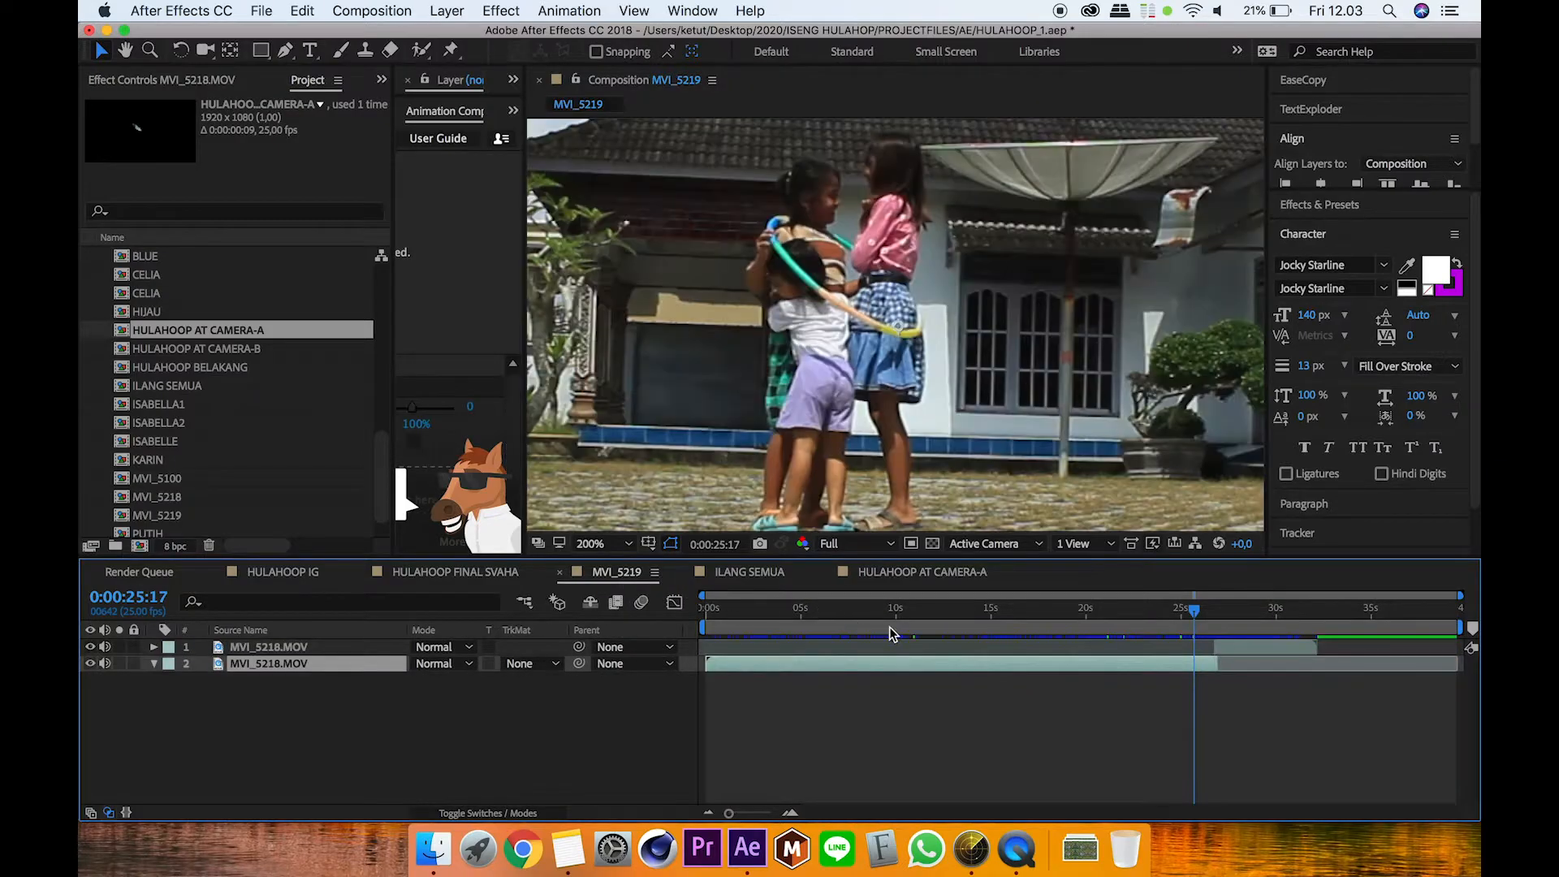
{"action": "left_click_drag", "start_coordinate": [1215, 635], "coordinate": [947, 645]}
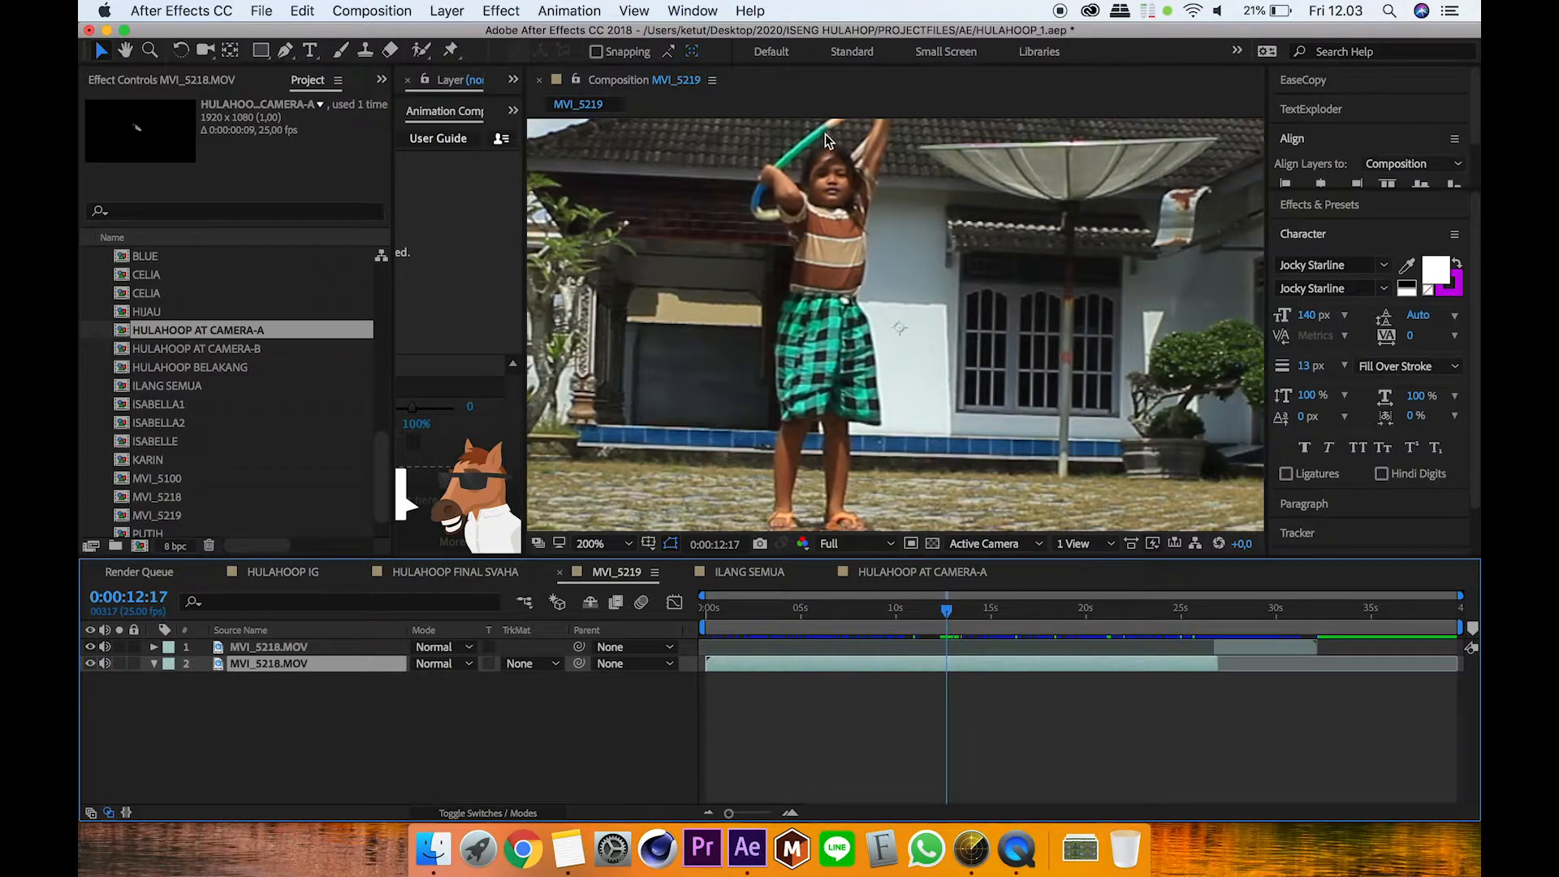
{"action": "left_click", "coordinate": [894, 573]}
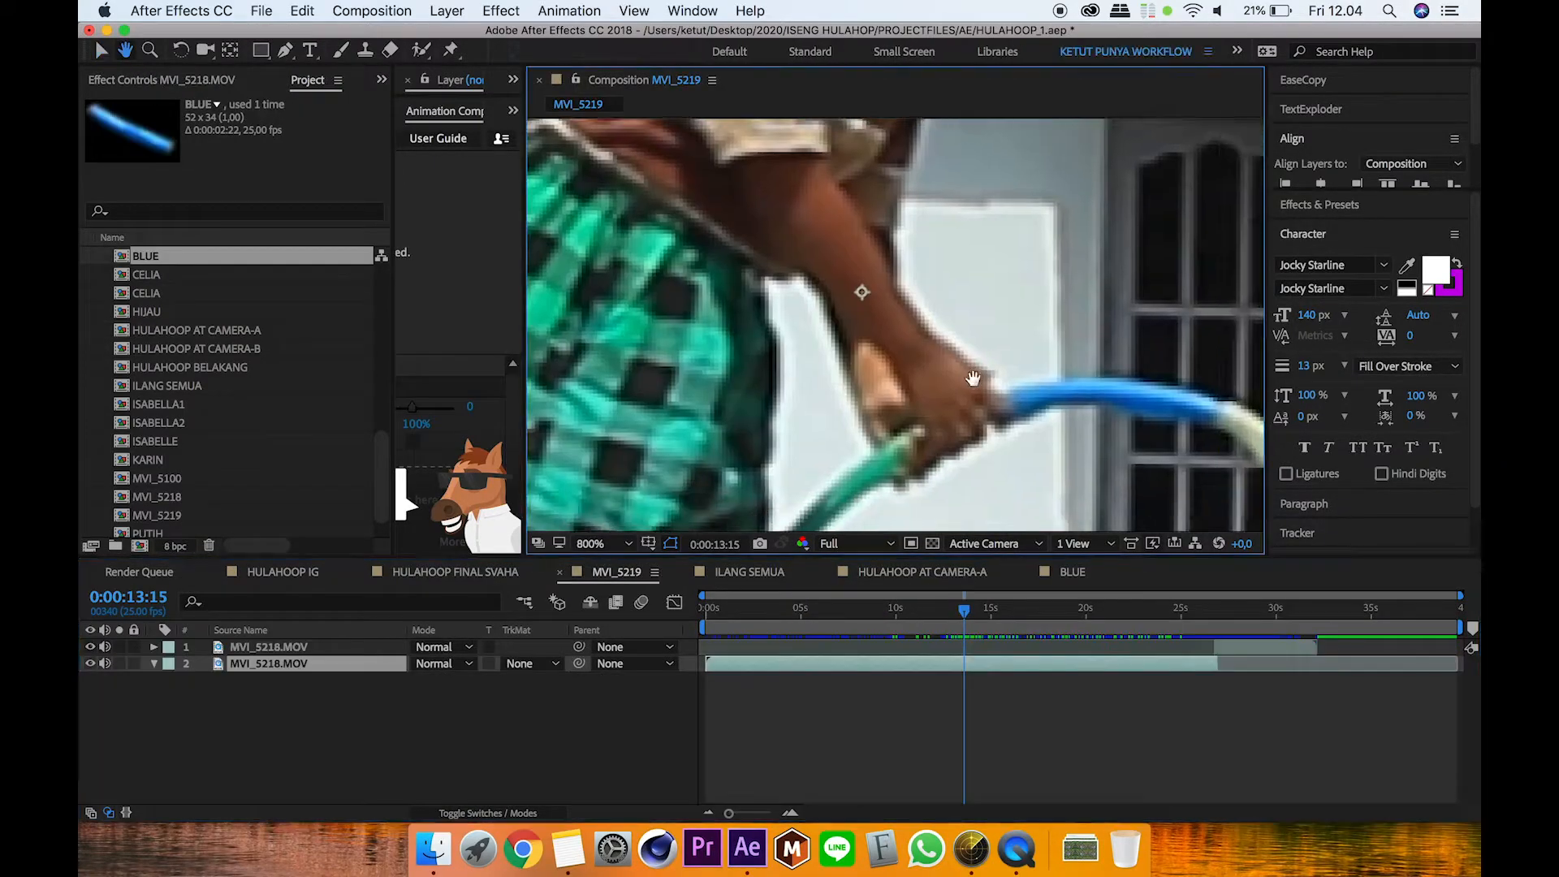
{"action": "left_click_drag", "start_coordinate": [921, 385], "coordinate": [894, 375]}
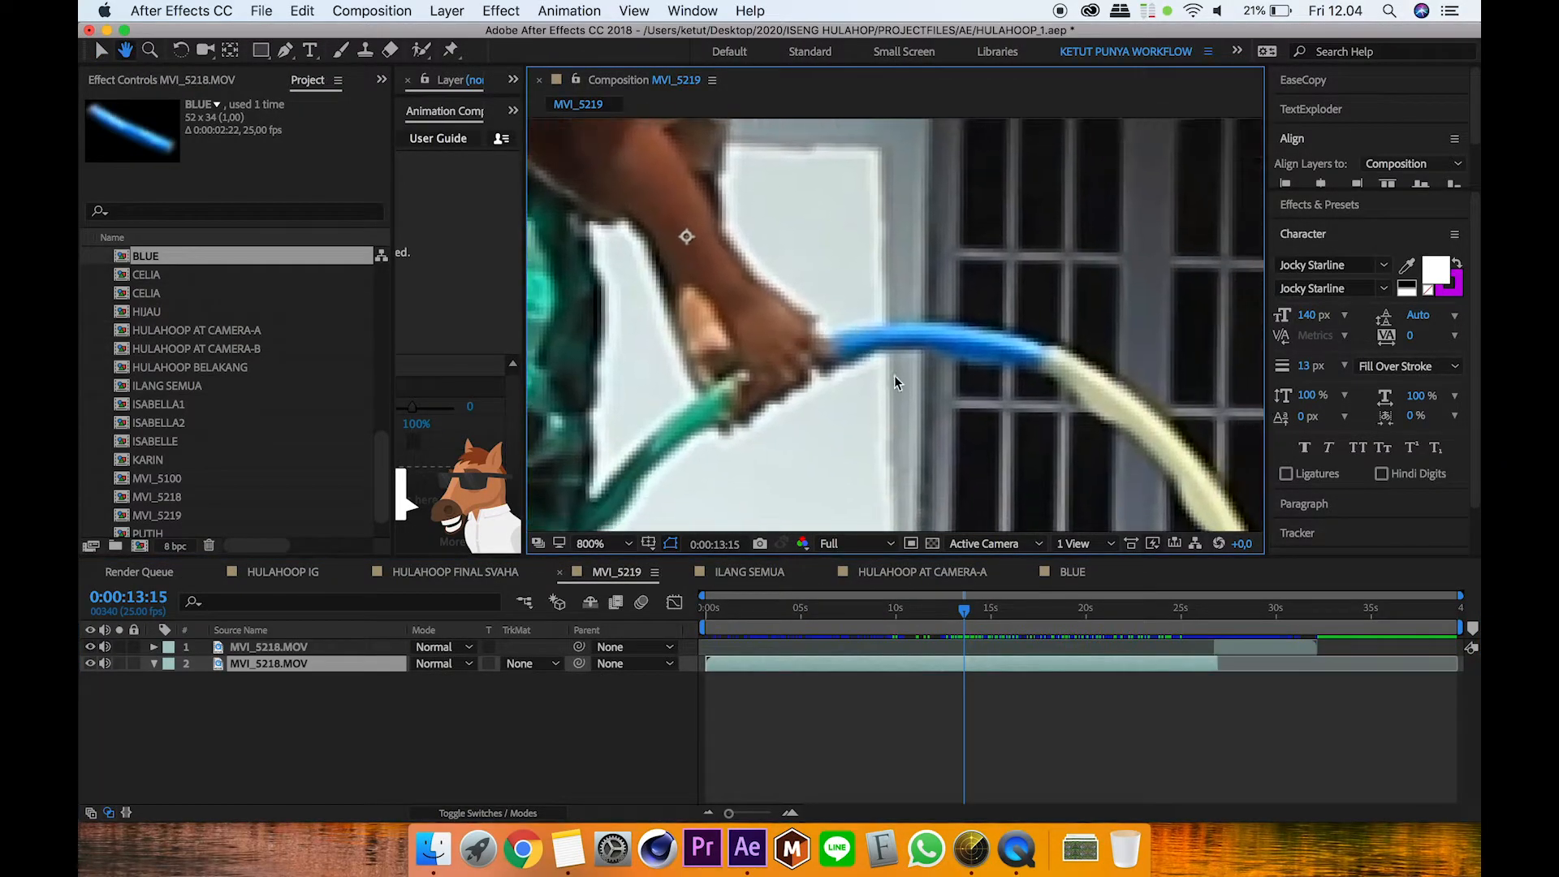
{"action": "key", "text": "v"}
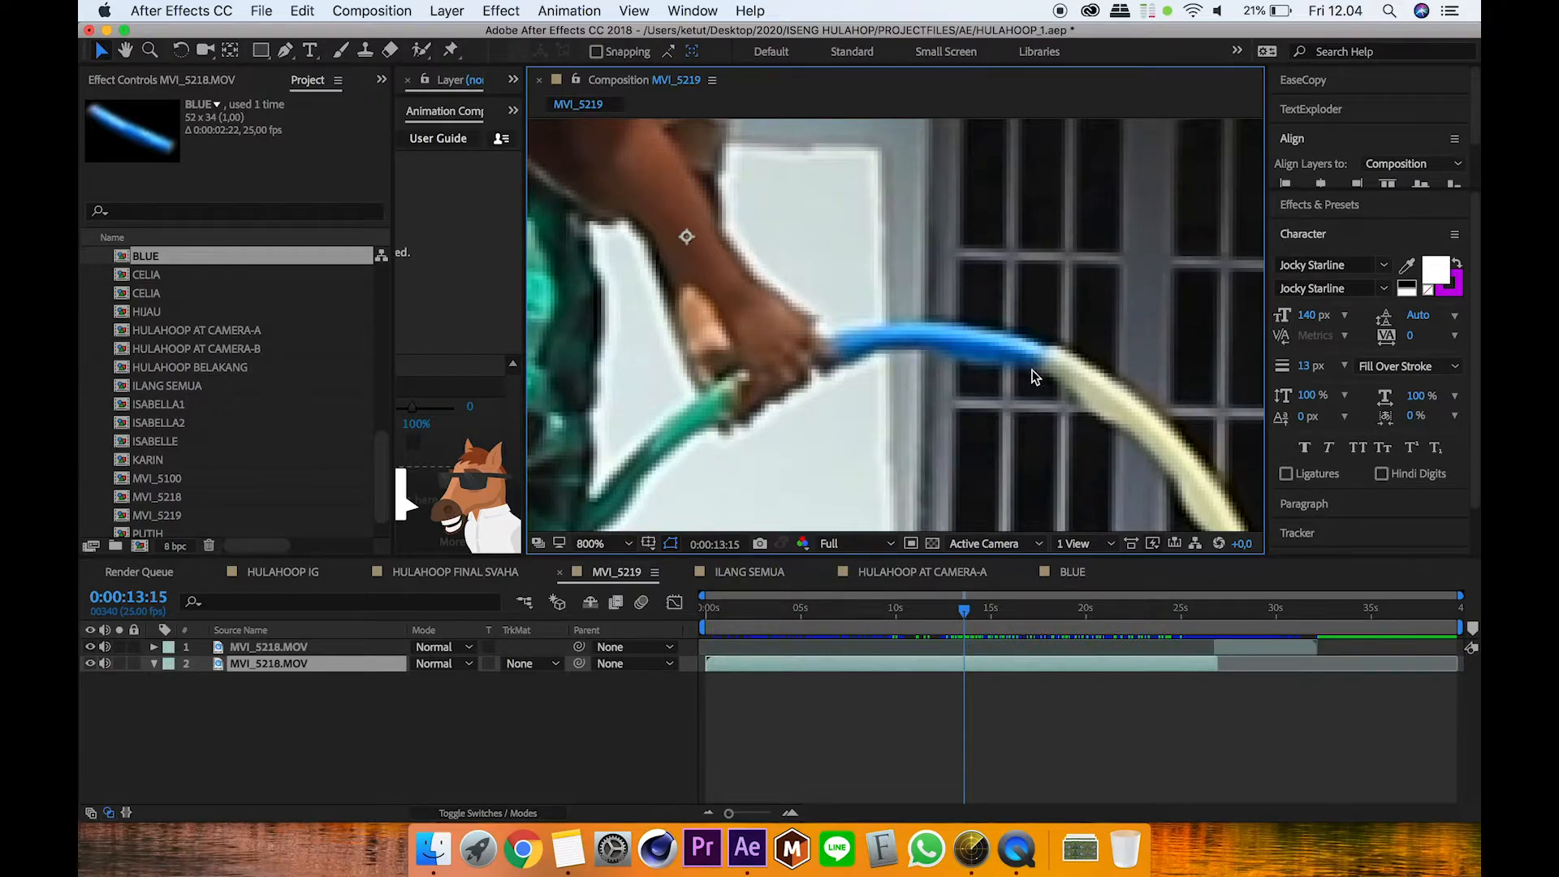
Step: Open the BLUE precomp from HULAHOOP AT CAMERA-A and check its size in the composition settings
{"action": "left_click", "coordinate": [936, 578]}
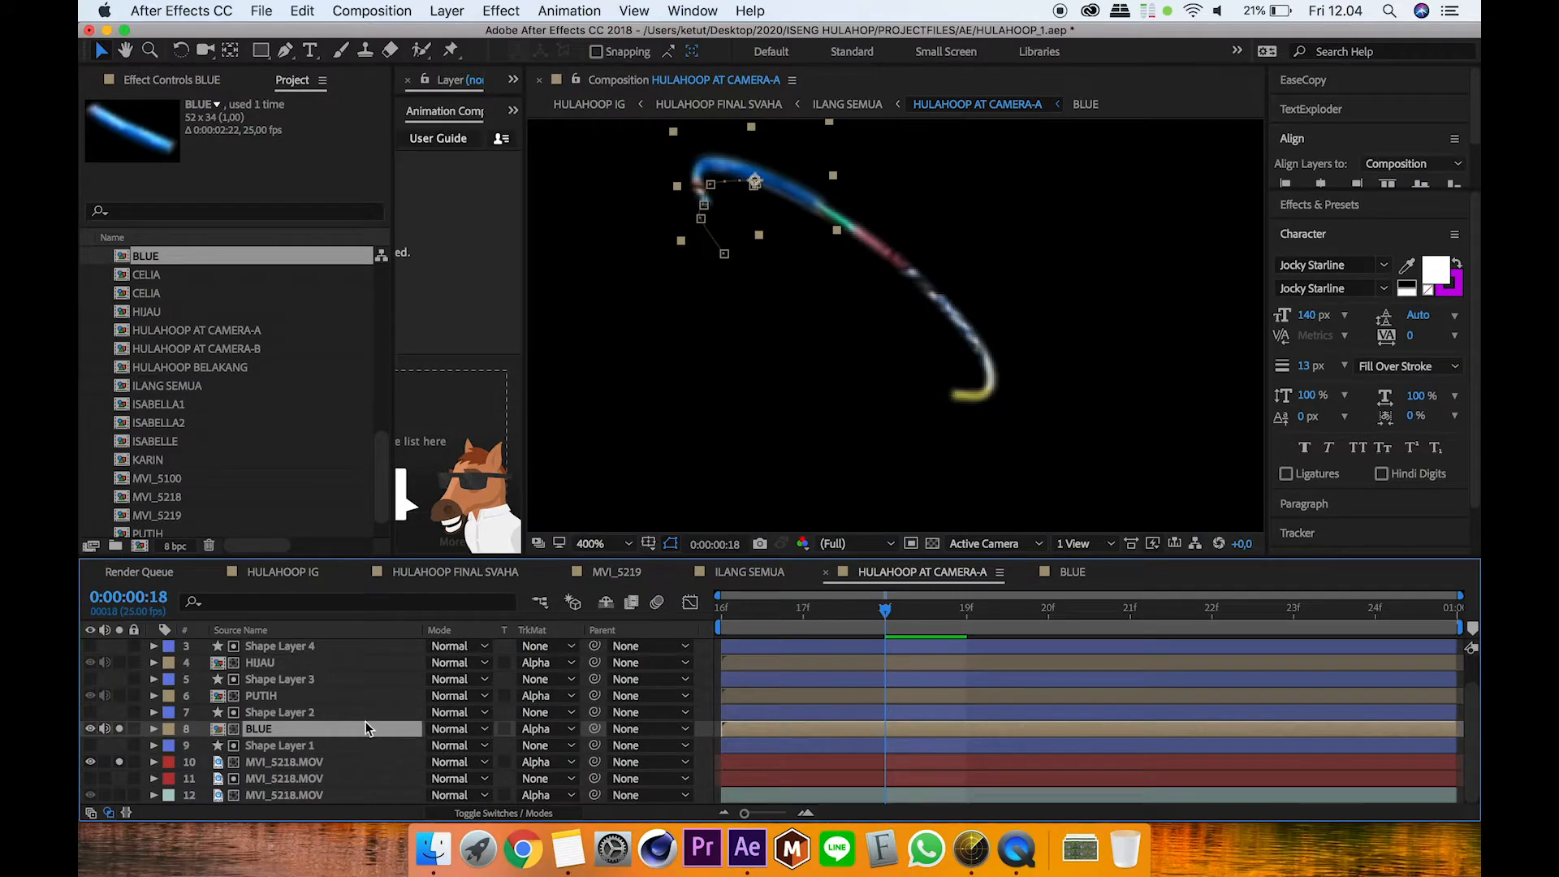
{"action": "double_click", "coordinate": [349, 730]}
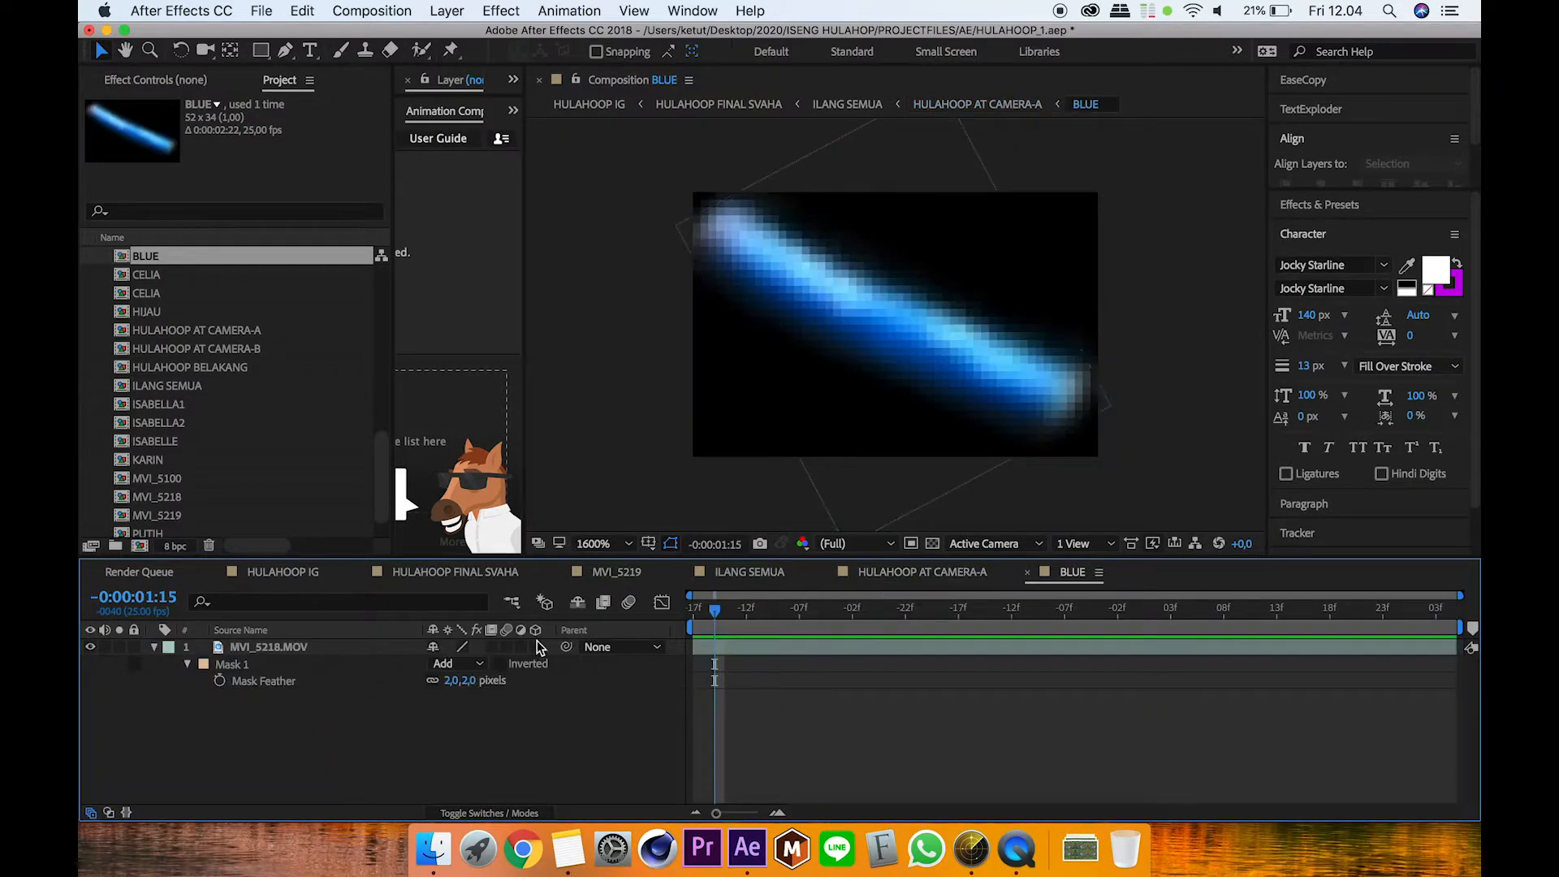
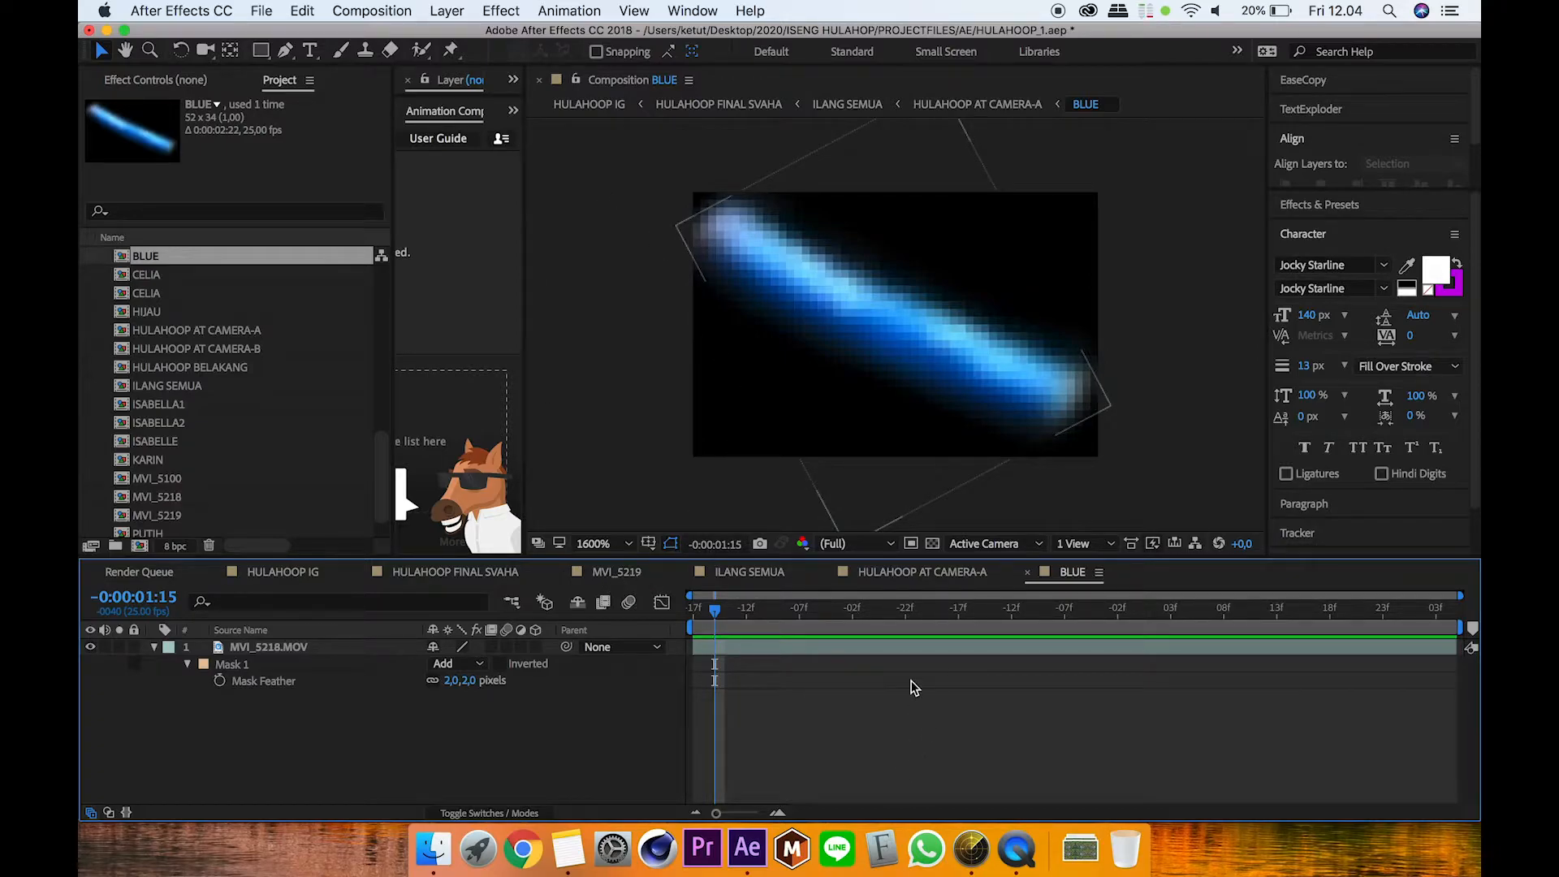
{"action": "left_click", "coordinate": [372, 11]}
{"action": "left_click", "coordinate": [389, 63]}
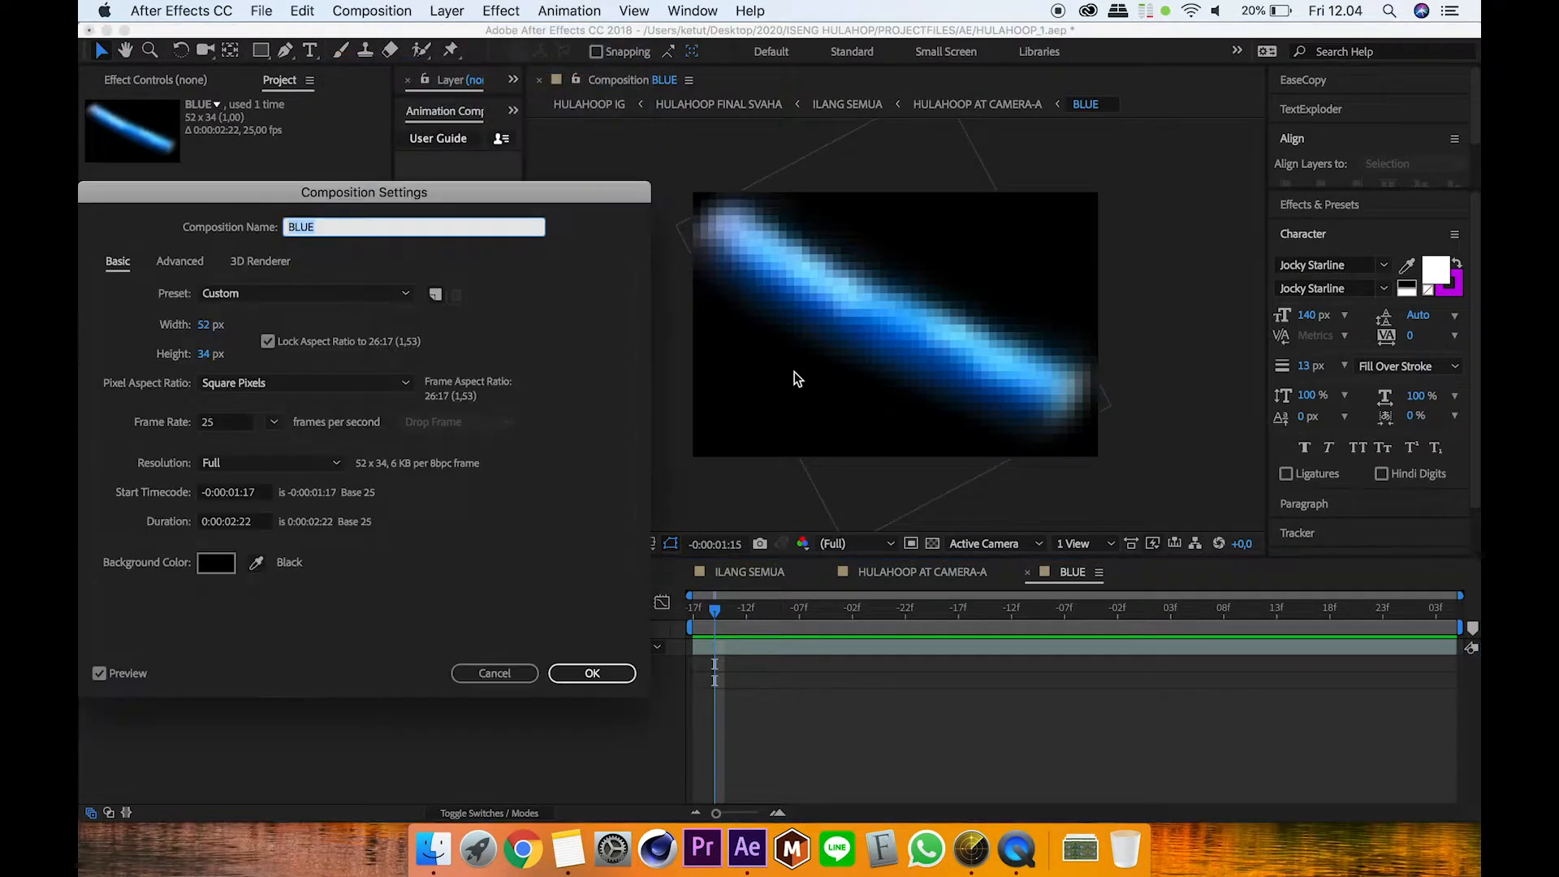
{"action": "left_click", "coordinate": [504, 675]}
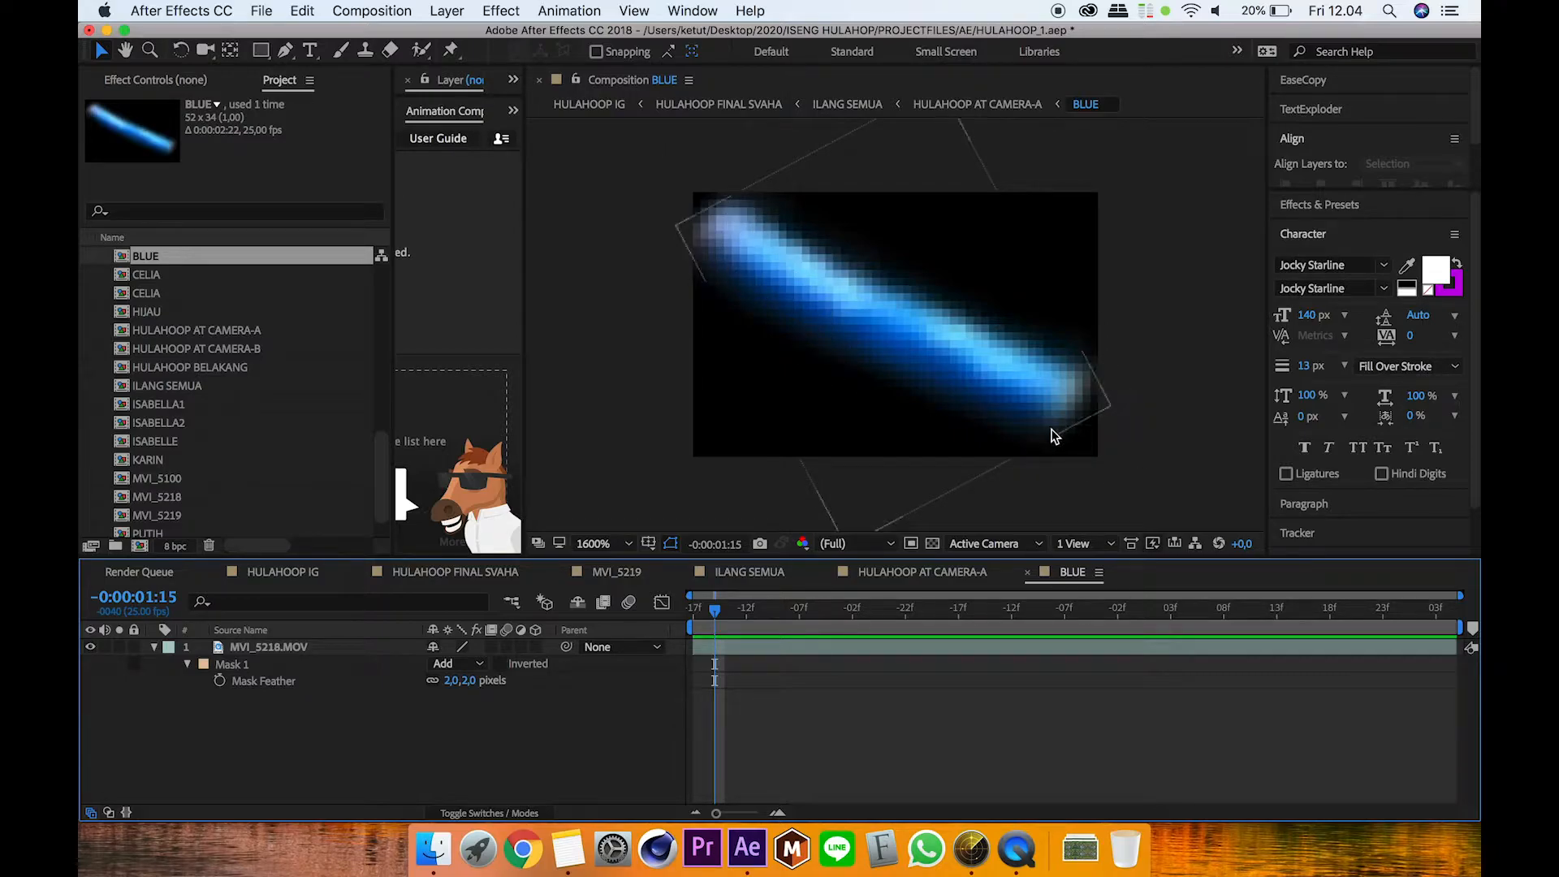
Step: Mask the blue hoop segment on MVI_5218.MOV layer 2 of MVI_5219 with a closed Pen tool outline
{"action": "left_click", "coordinate": [616, 574]}
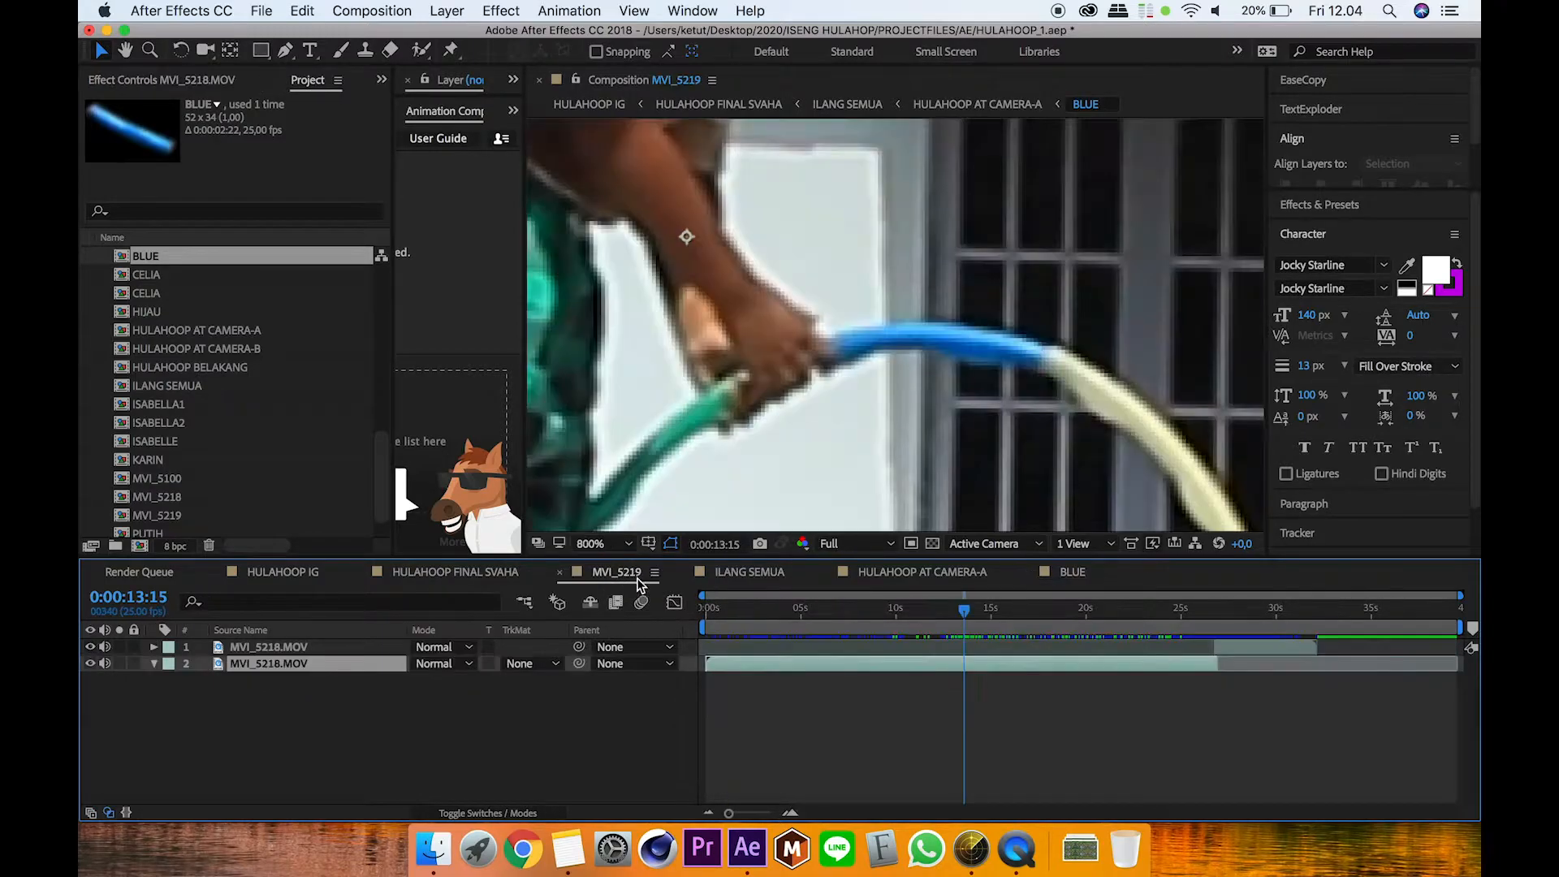
{"action": "left_click", "coordinate": [285, 49]}
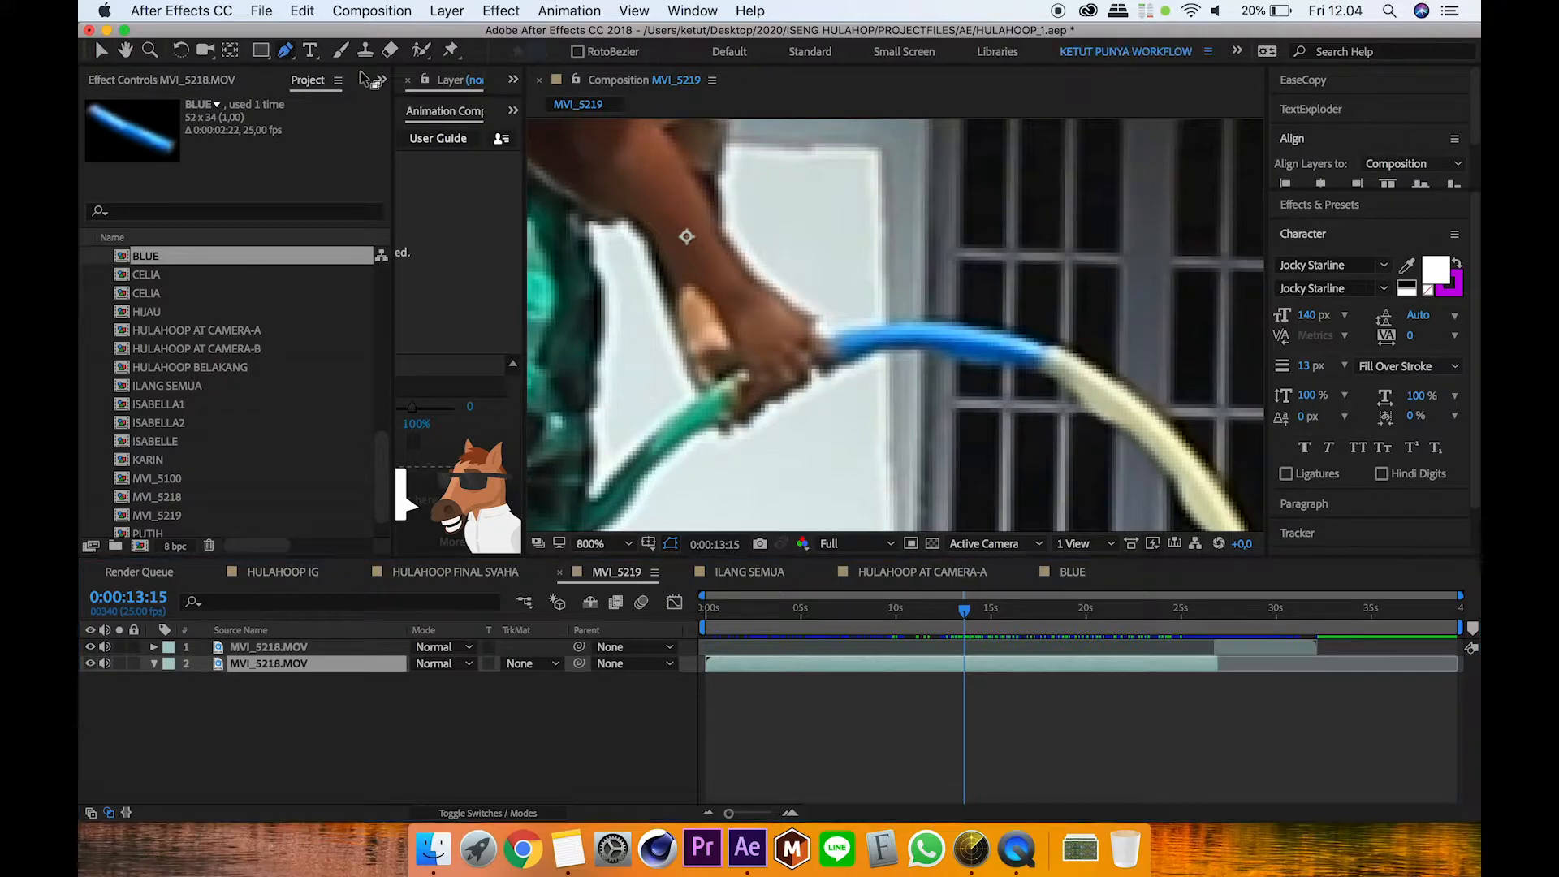
{"action": "left_click", "coordinate": [859, 360]}
{"action": "left_click", "coordinate": [909, 348]}
{"action": "left_click", "coordinate": [960, 356]}
{"action": "left_click", "coordinate": [1030, 369]}
{"action": "left_click", "coordinate": [1036, 344]}
{"action": "left_click", "coordinate": [973, 325]}
{"action": "left_click", "coordinate": [909, 322]}
{"action": "left_click", "coordinate": [843, 332]}
{"action": "left_click", "coordinate": [860, 359]}
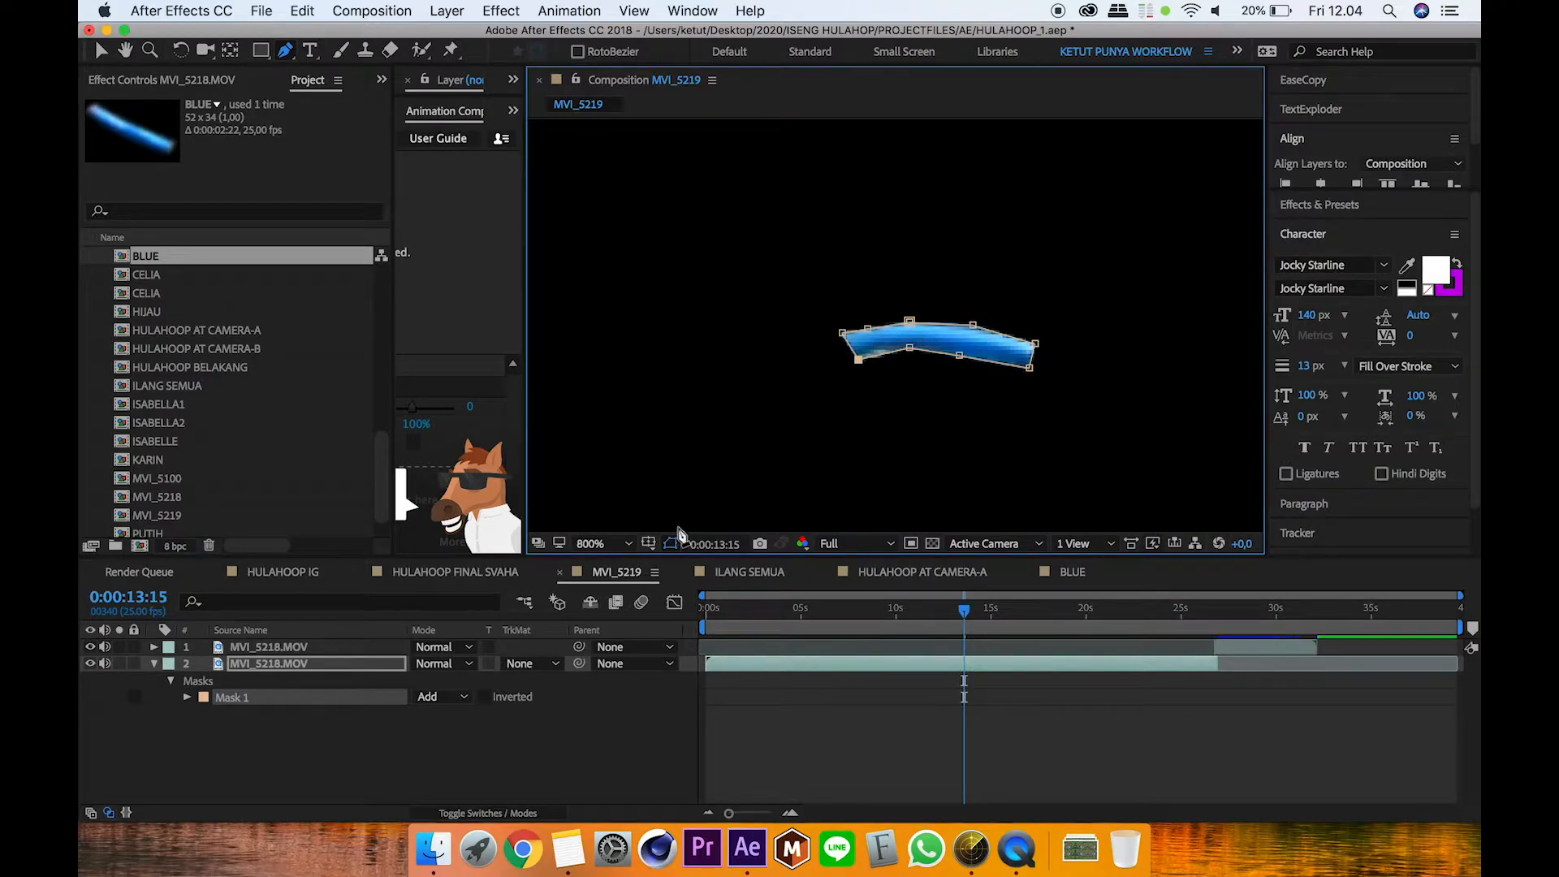
{"action": "left_click", "coordinate": [860, 703]}
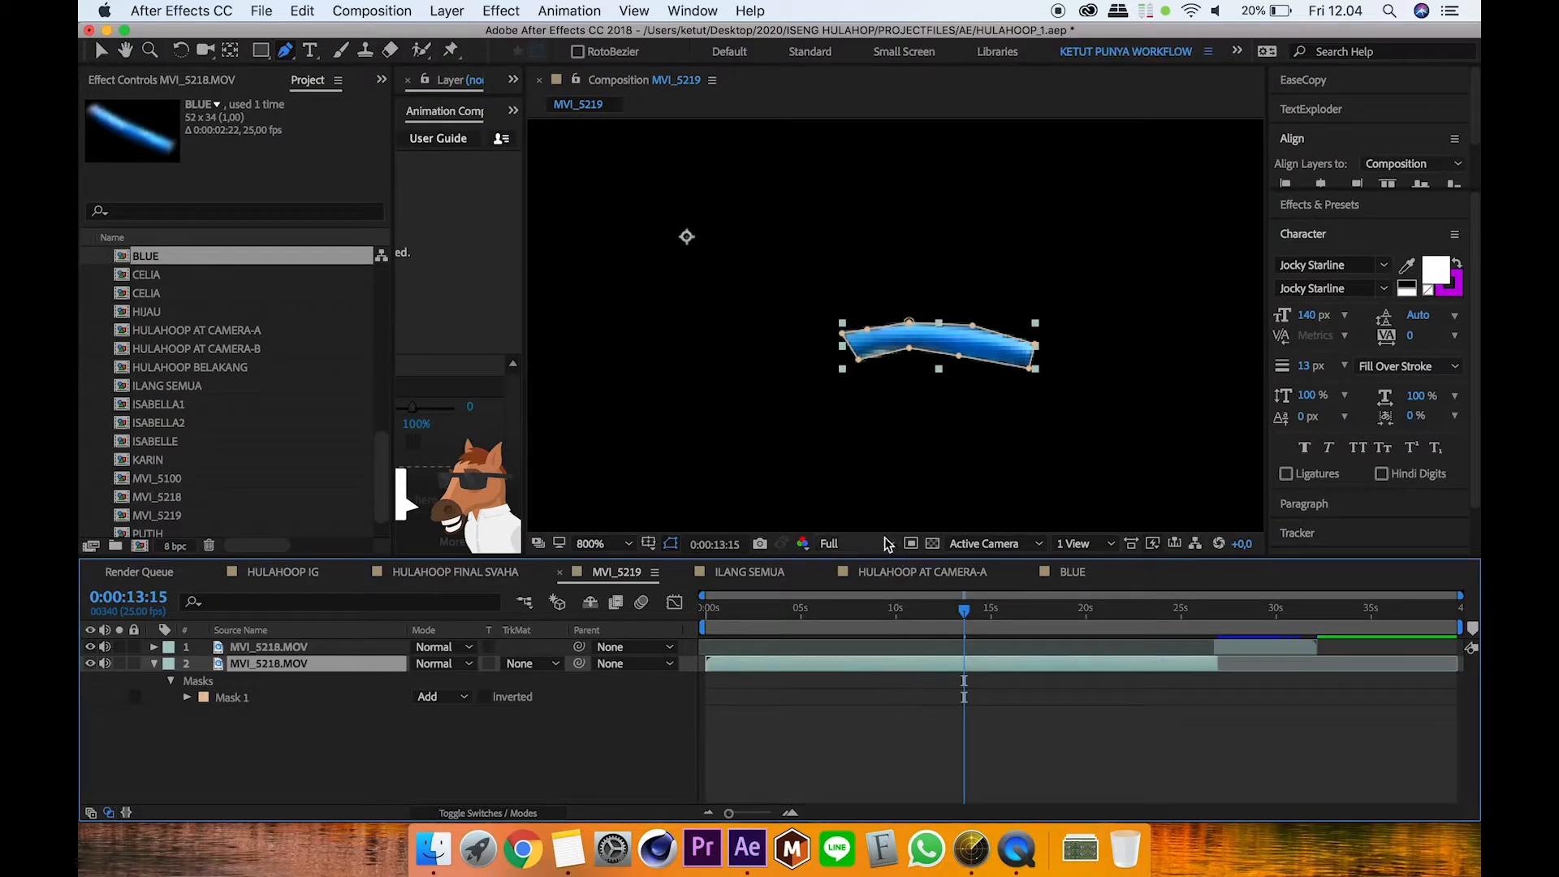
Step: Compare the masked blue segment with the whole MVI_5219 frame and check the composition's size in its settings
{"action": "left_click", "coordinate": [627, 544]}
{"action": "left_click", "coordinate": [628, 515]}
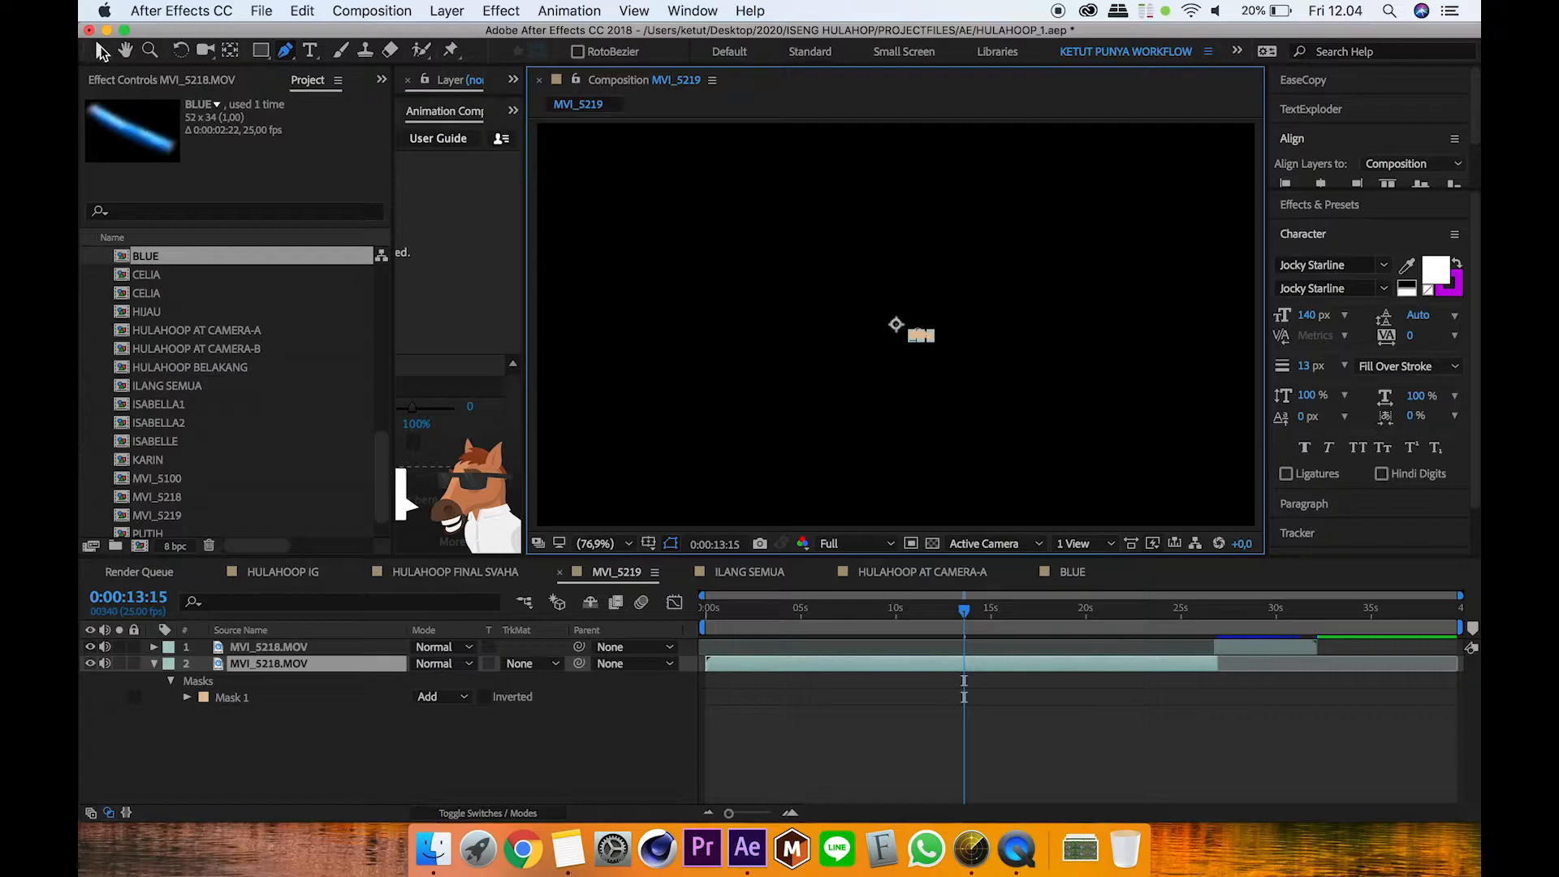
{"action": "left_click", "coordinate": [101, 50]}
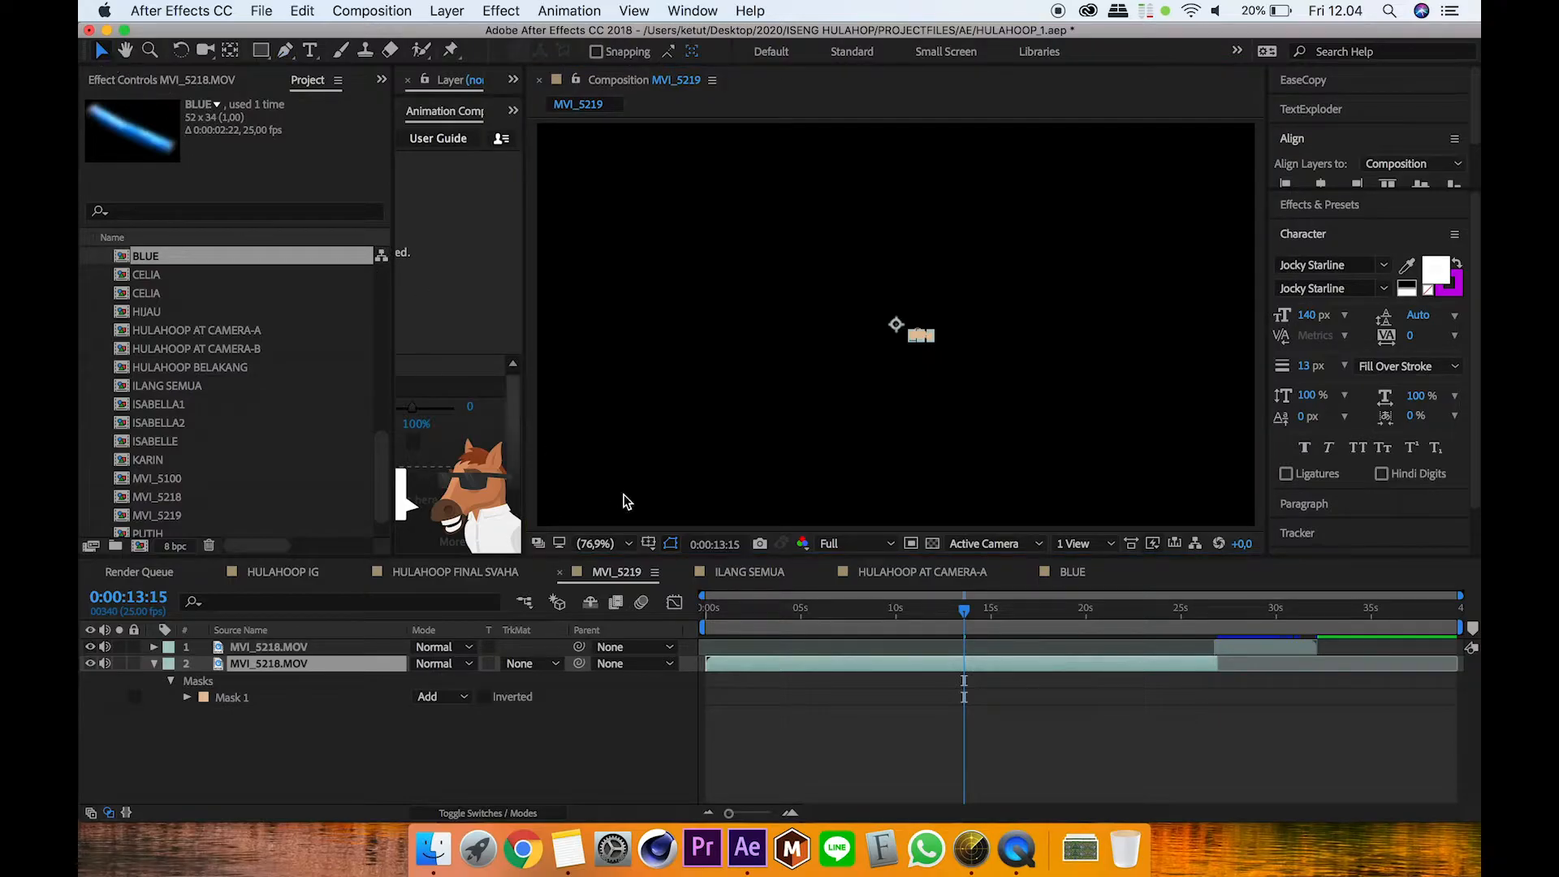
{"action": "left_click", "coordinate": [911, 544]}
{"action": "scroll", "coordinate": [995, 399], "scroll_direction": "up", "scroll_amount": 3}
{"action": "key", "text": "space"}
{"action": "left_click_drag", "start_coordinate": [1016, 406], "coordinate": [931, 358]}
{"action": "key", "text": "period"}
{"action": "key", "text": "space"}
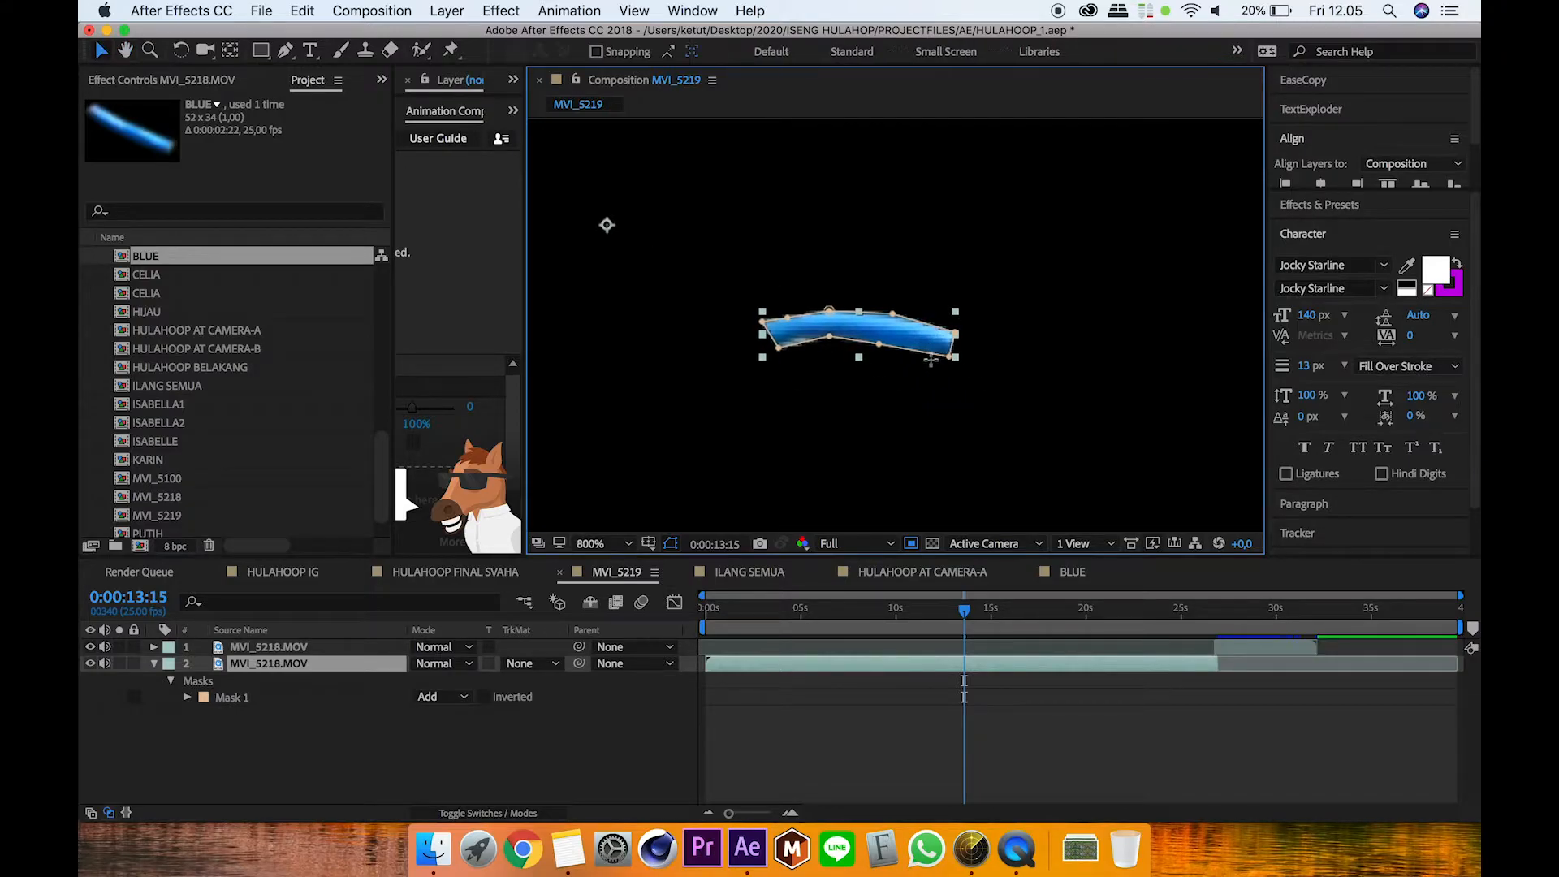
{"action": "left_click", "coordinate": [372, 10]}
{"action": "left_click", "coordinate": [411, 66]}
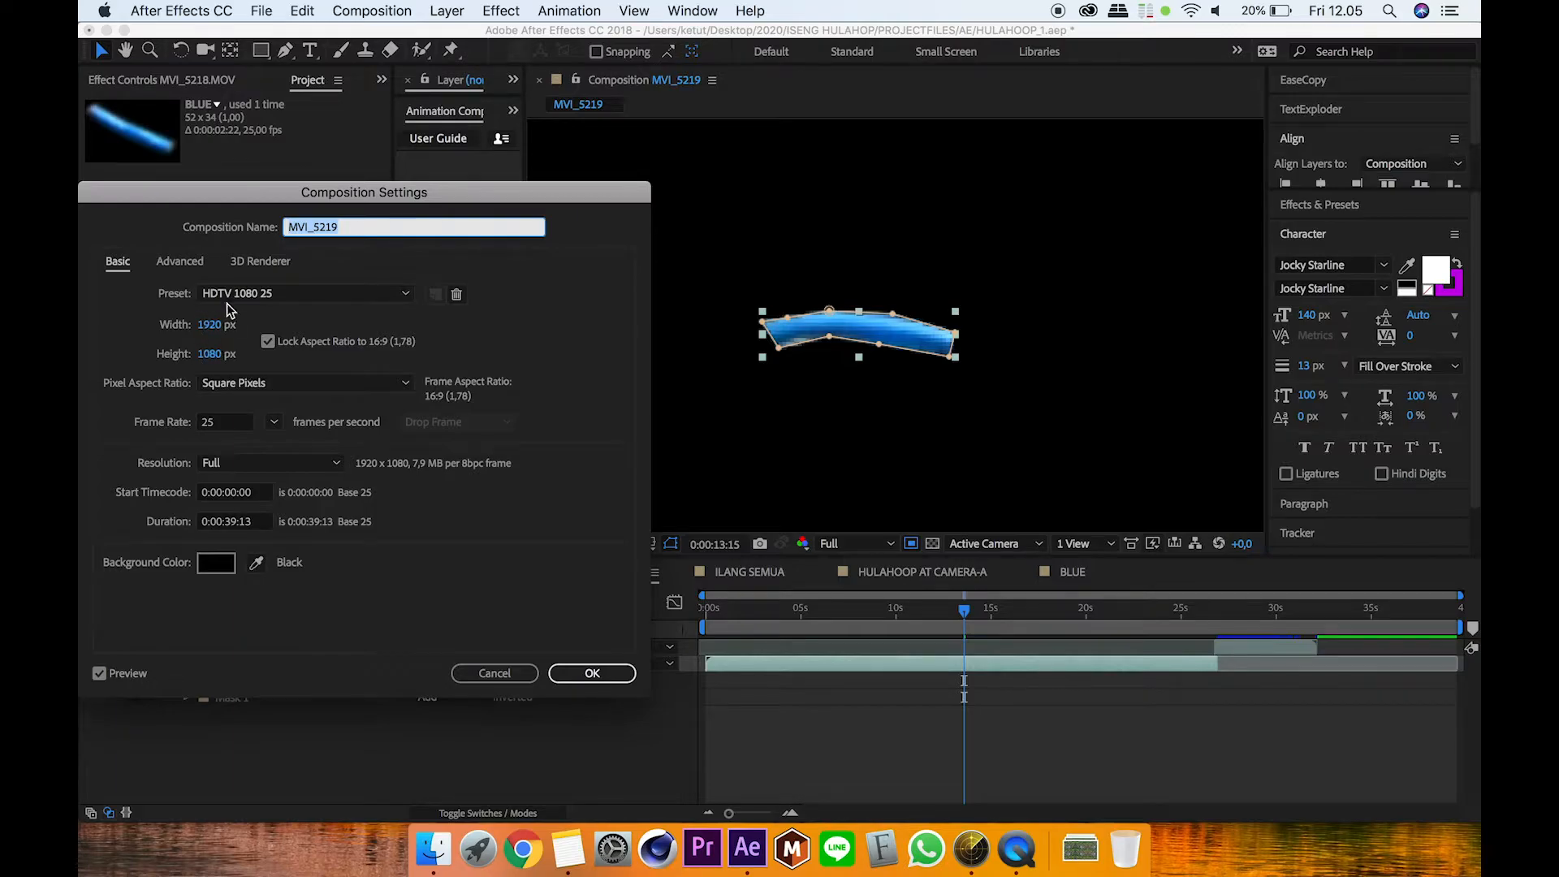
{"action": "left_click", "coordinate": [495, 673]}
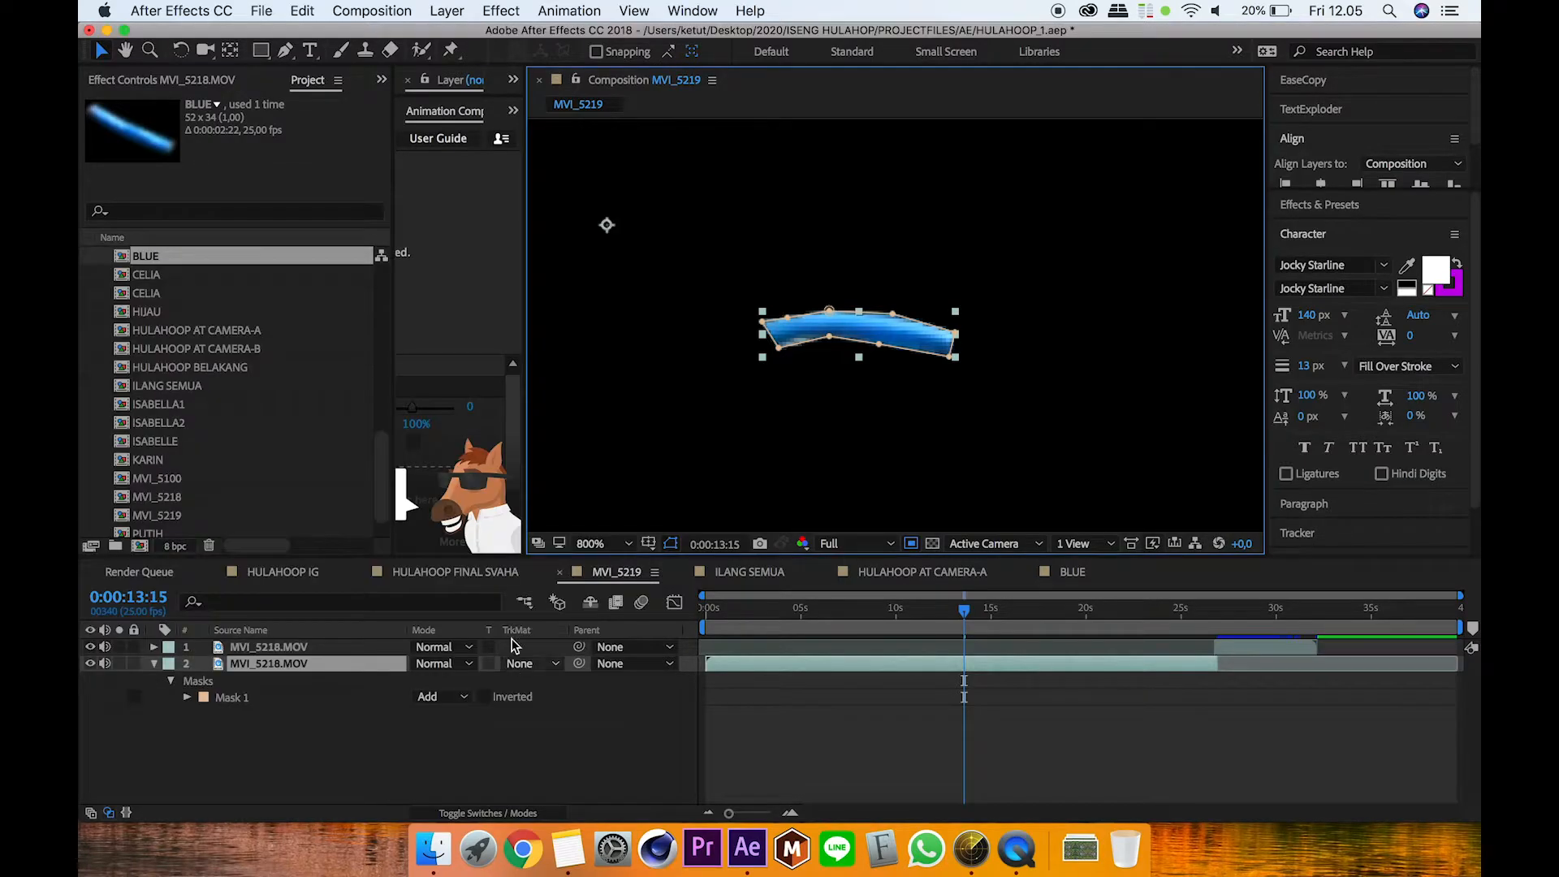
Step: Crop MVI_5219 to a region of interest of about 58 × 23 px around the masked blue segment, and open its composition settings
{"action": "left_click", "coordinate": [912, 544]}
{"action": "left_click_drag", "start_coordinate": [745, 290], "coordinate": [972, 376]}
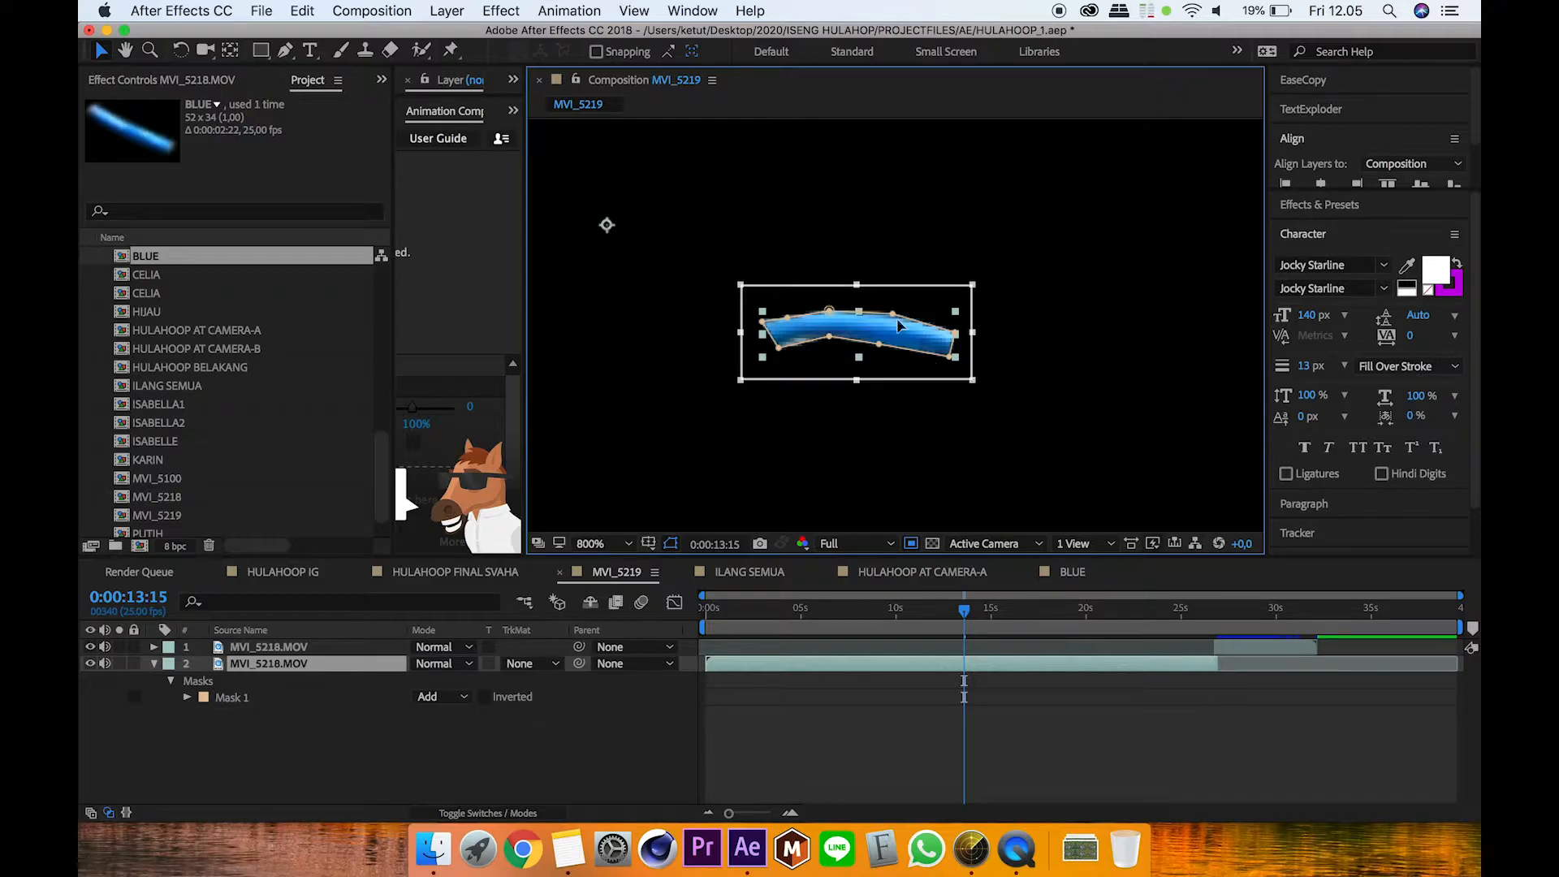
{"action": "left_click", "coordinate": [371, 11]}
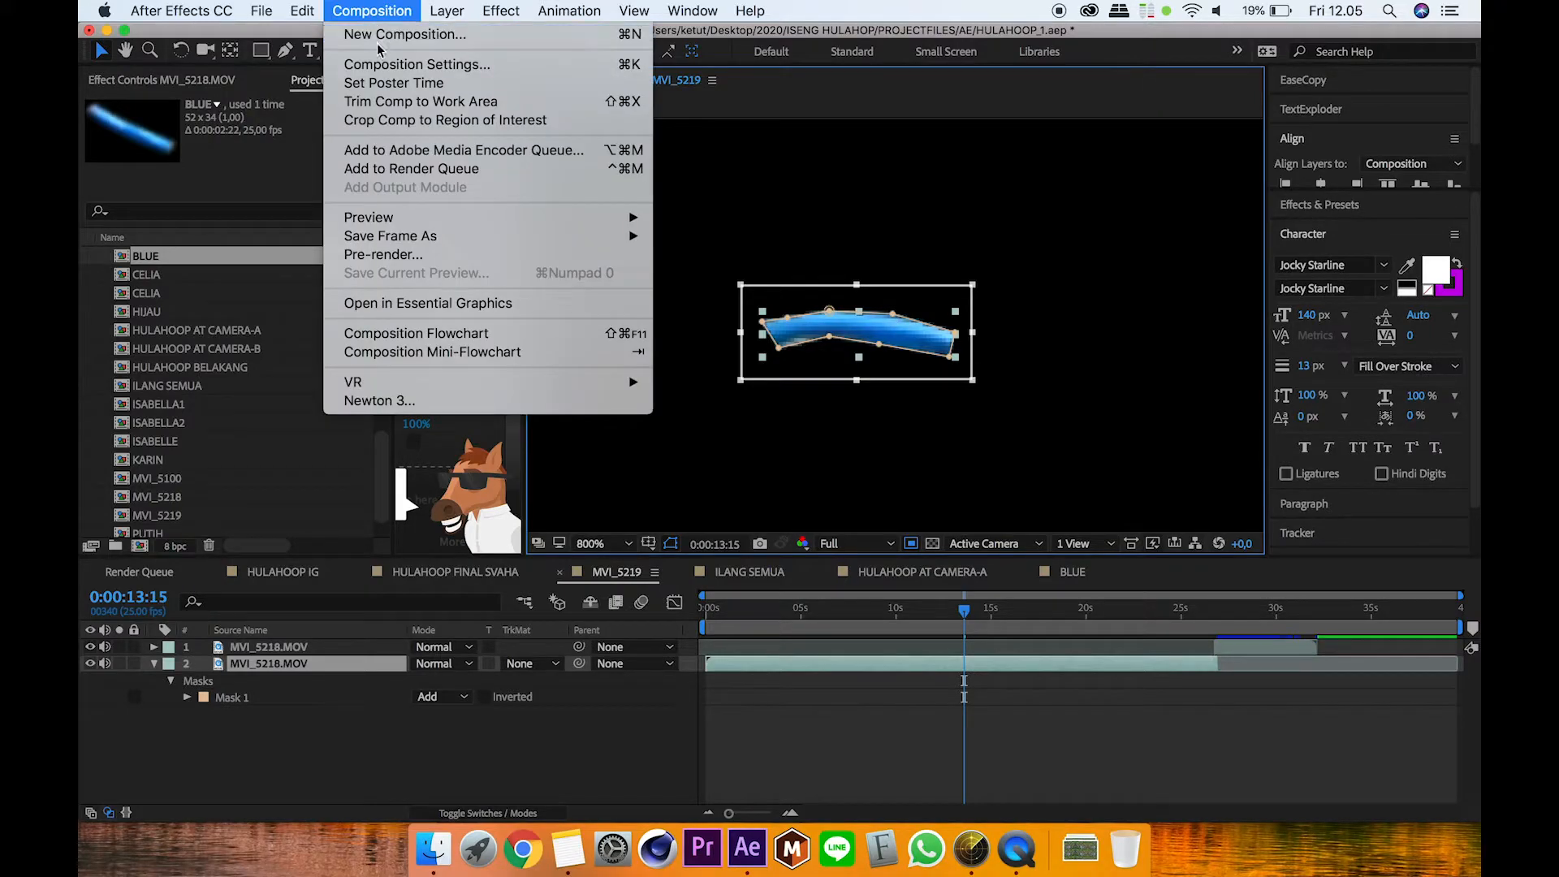
{"action": "left_click", "coordinate": [449, 120]}
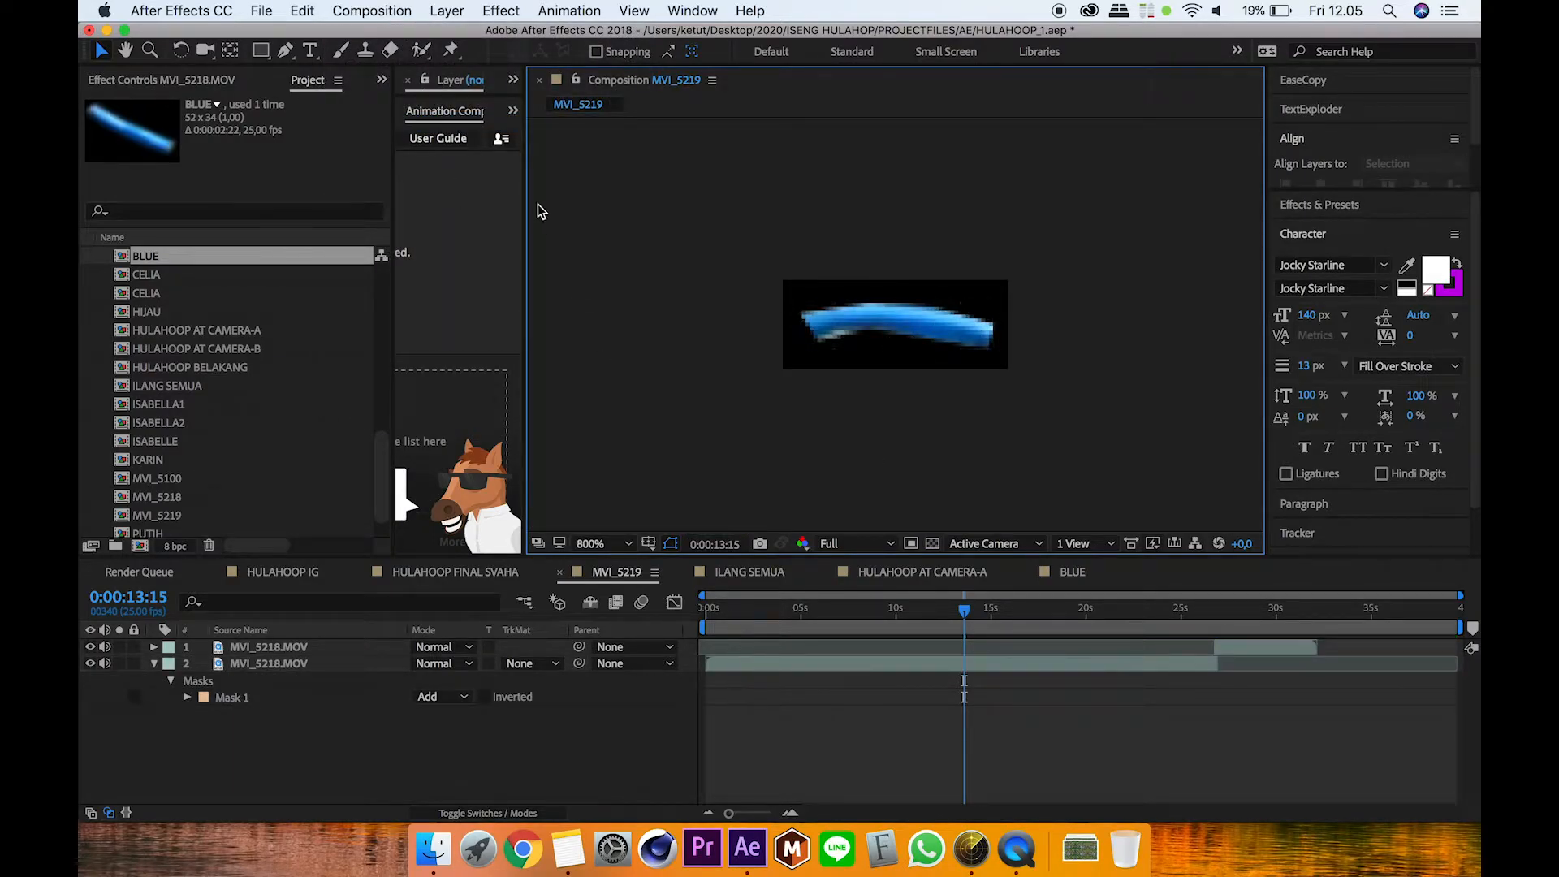
{"action": "left_click", "coordinate": [385, 8]}
{"action": "left_click", "coordinate": [410, 61]}
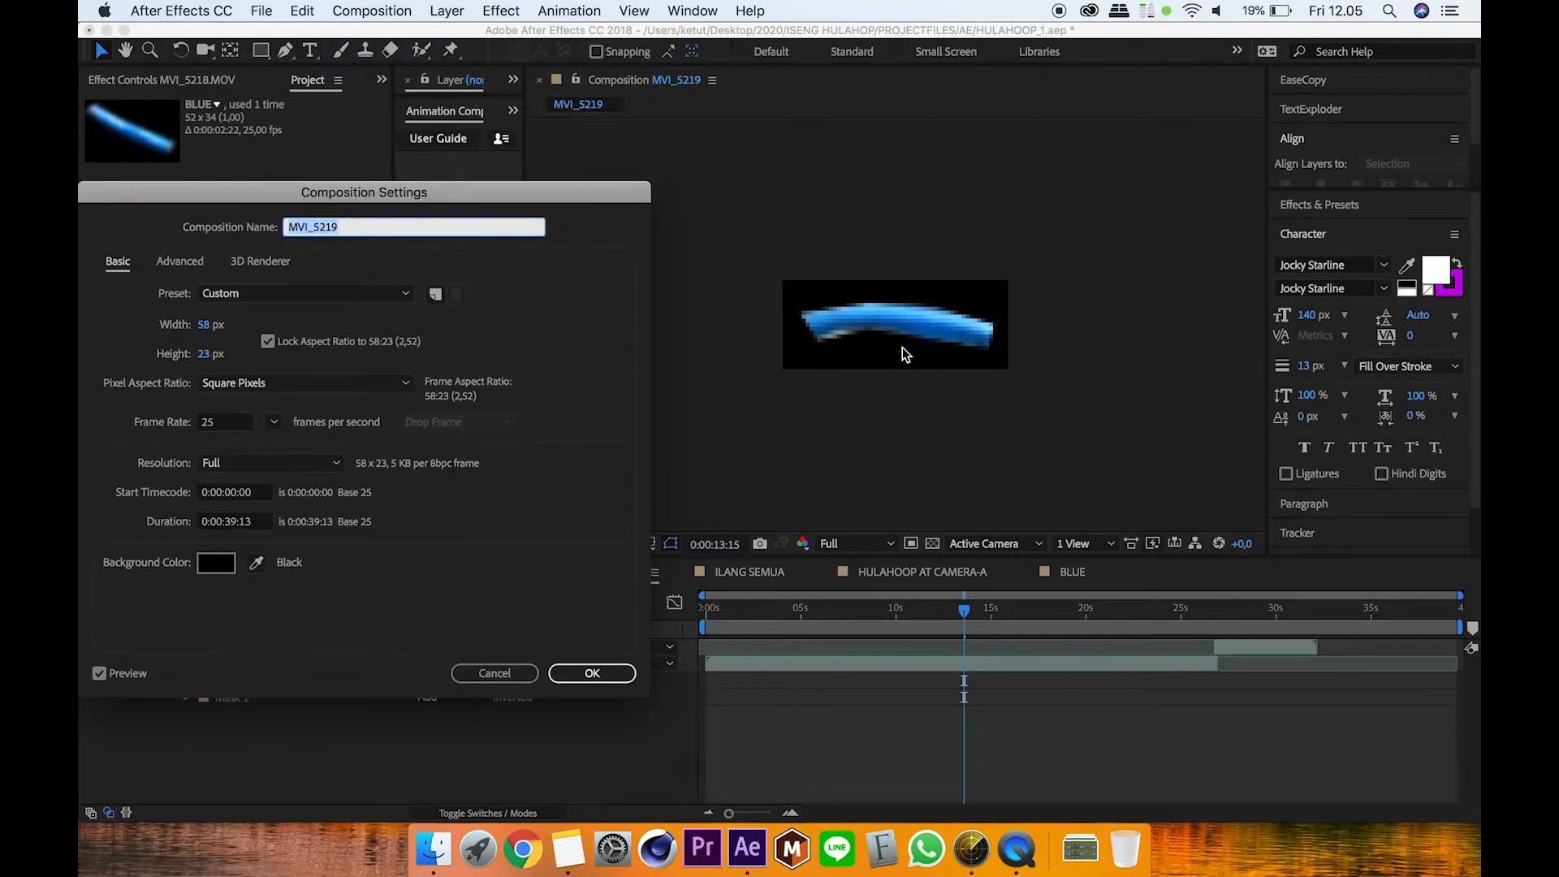
Step: Cancel the composition settings, open the BLUE precomp from HULAHOOP AT CAMERA-A and examine the mask on its MVI_5218.MOV layer
{"action": "left_click", "coordinate": [508, 672]}
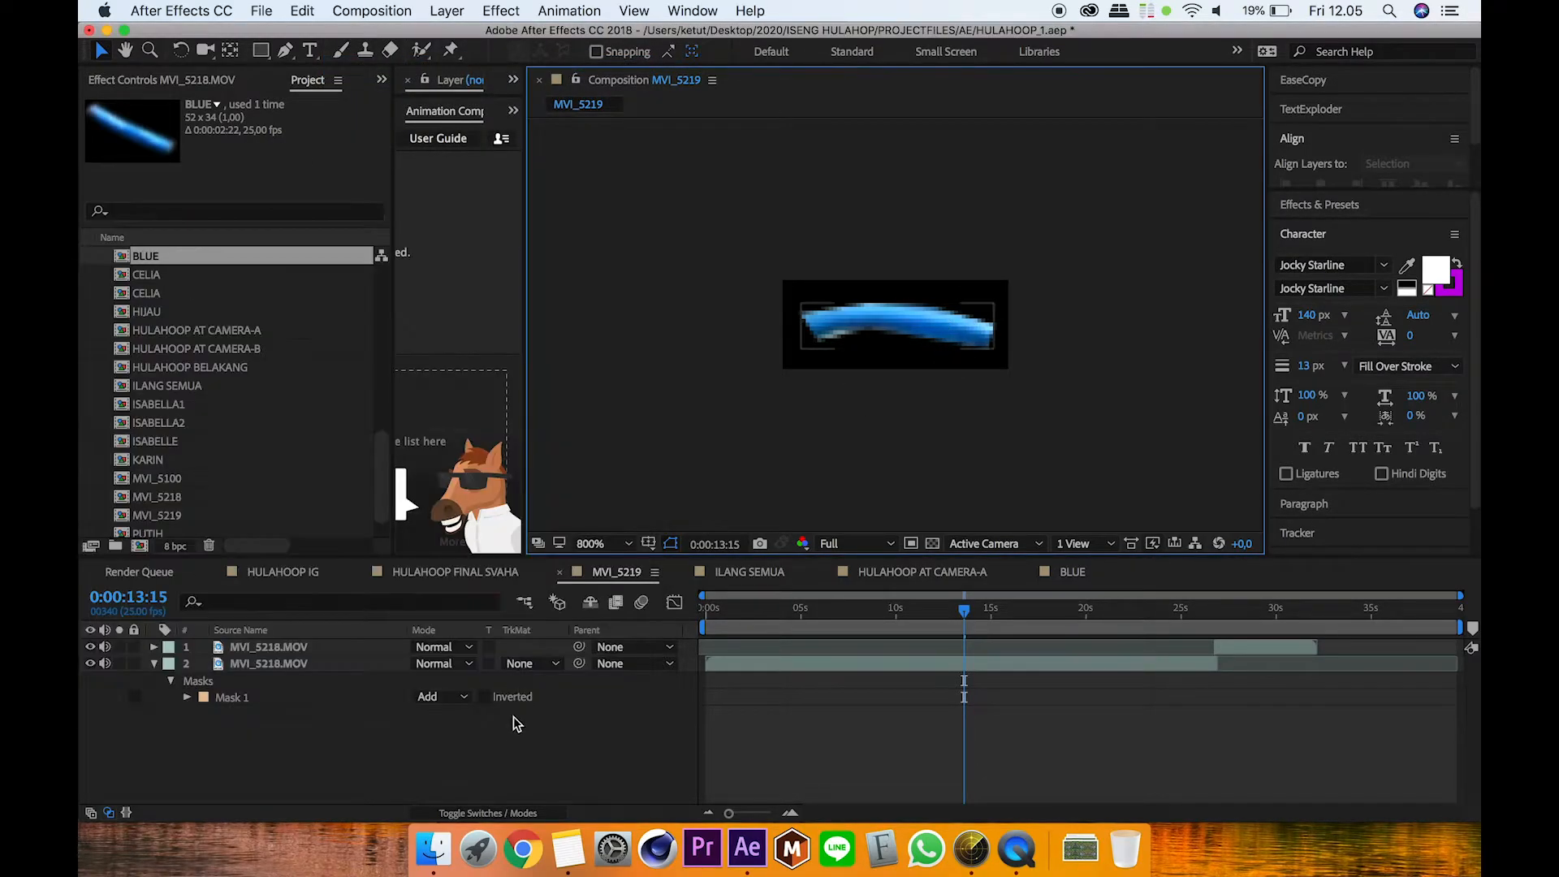
{"action": "left_click", "coordinate": [876, 571]}
{"action": "double_click", "coordinate": [305, 728]}
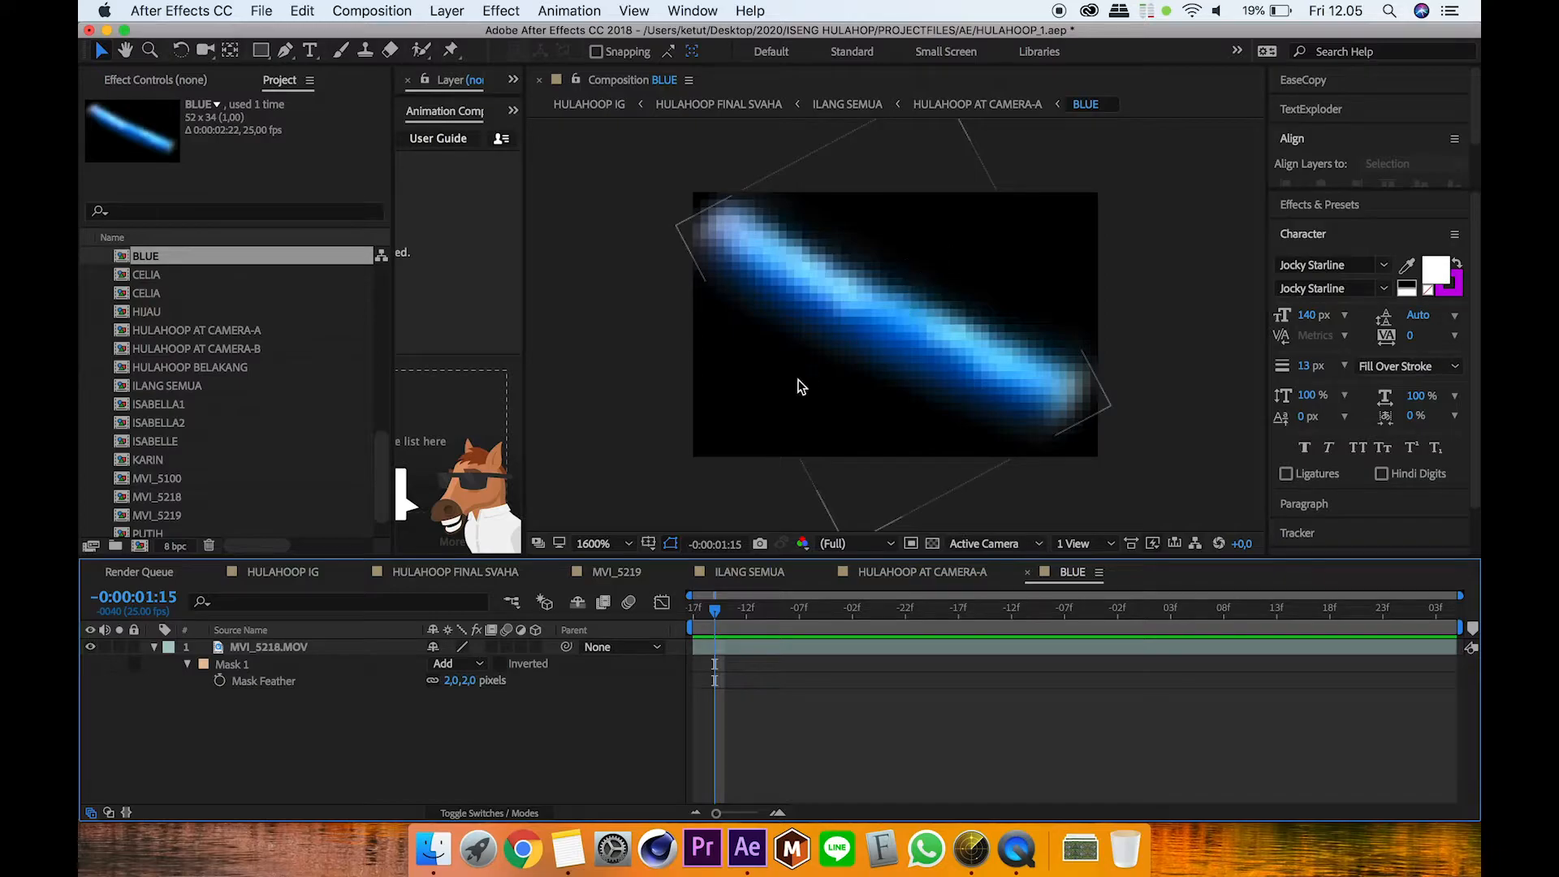
{"action": "left_click", "coordinate": [309, 647]}
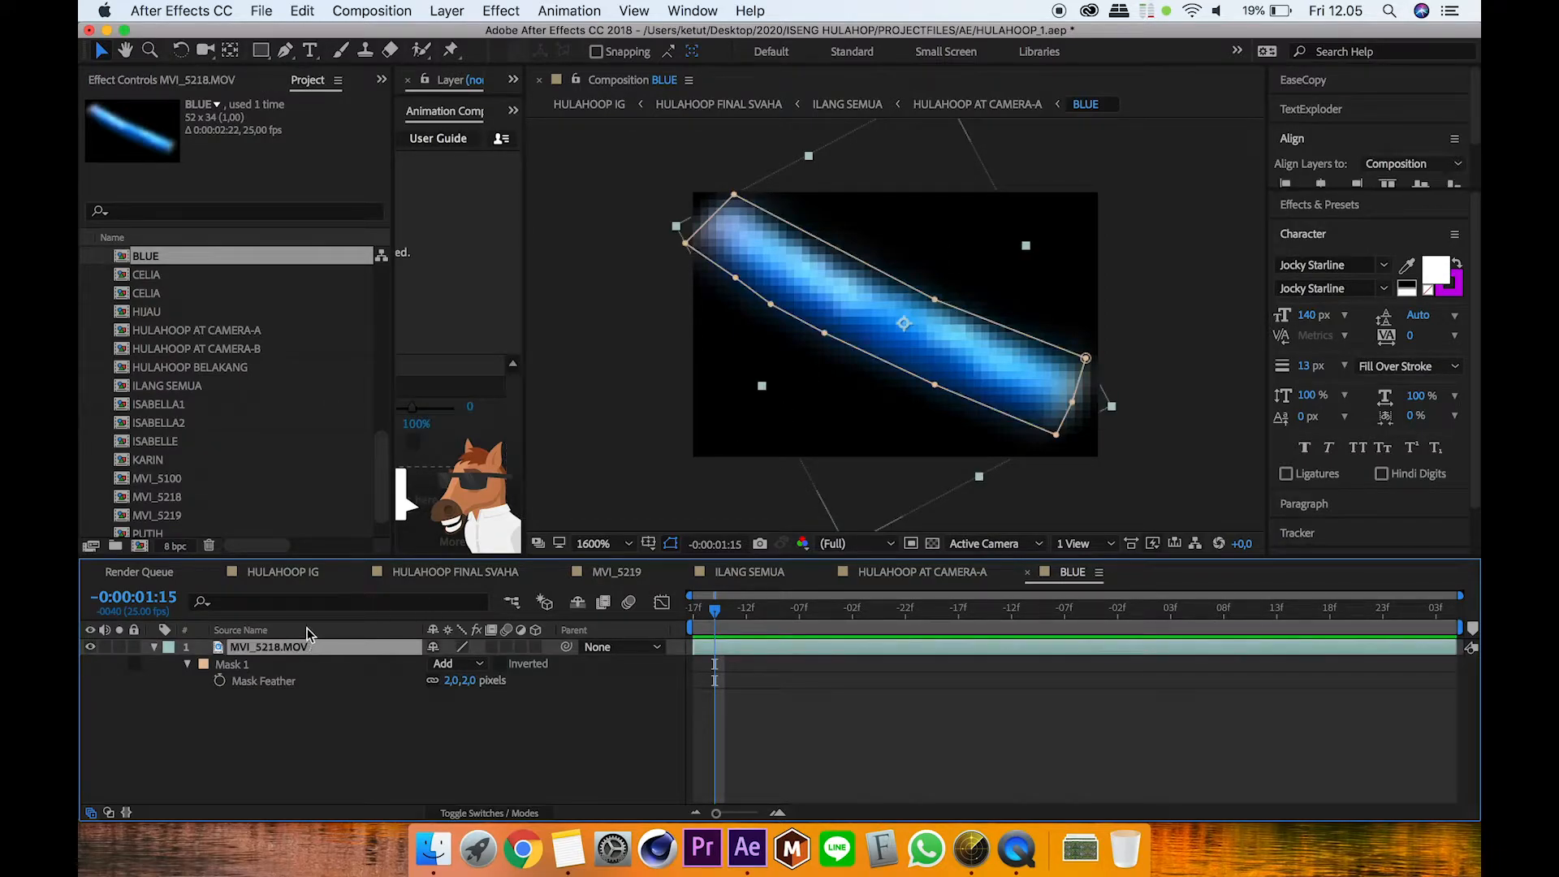
{"action": "key", "text": "super+alt+t"}
{"action": "key", "text": "k"}
Step: Return to HULAHOOP AT CAMERA-A and show the BLUE layer's Mesh Warp grid at frame 18
{"action": "left_click", "coordinate": [983, 103]}
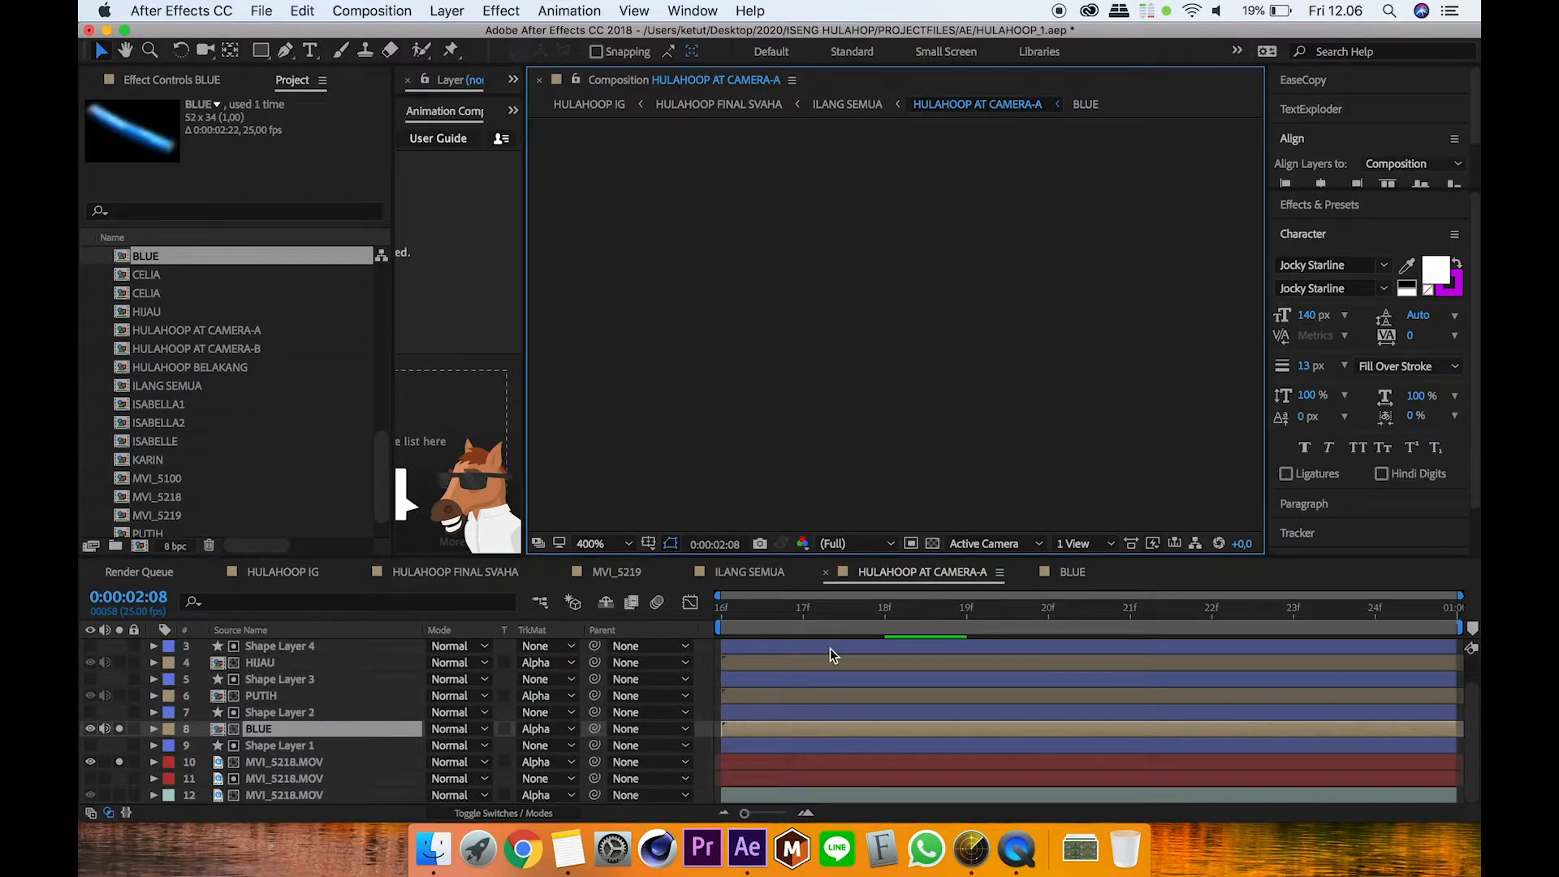
{"action": "mouse_move", "coordinate": [840, 619]}
{"action": "left_mouse_down"}
{"action": "mouse_move", "coordinate": [948, 635]}
{"action": "mouse_move", "coordinate": [864, 627]}
{"action": "left_mouse_up"}
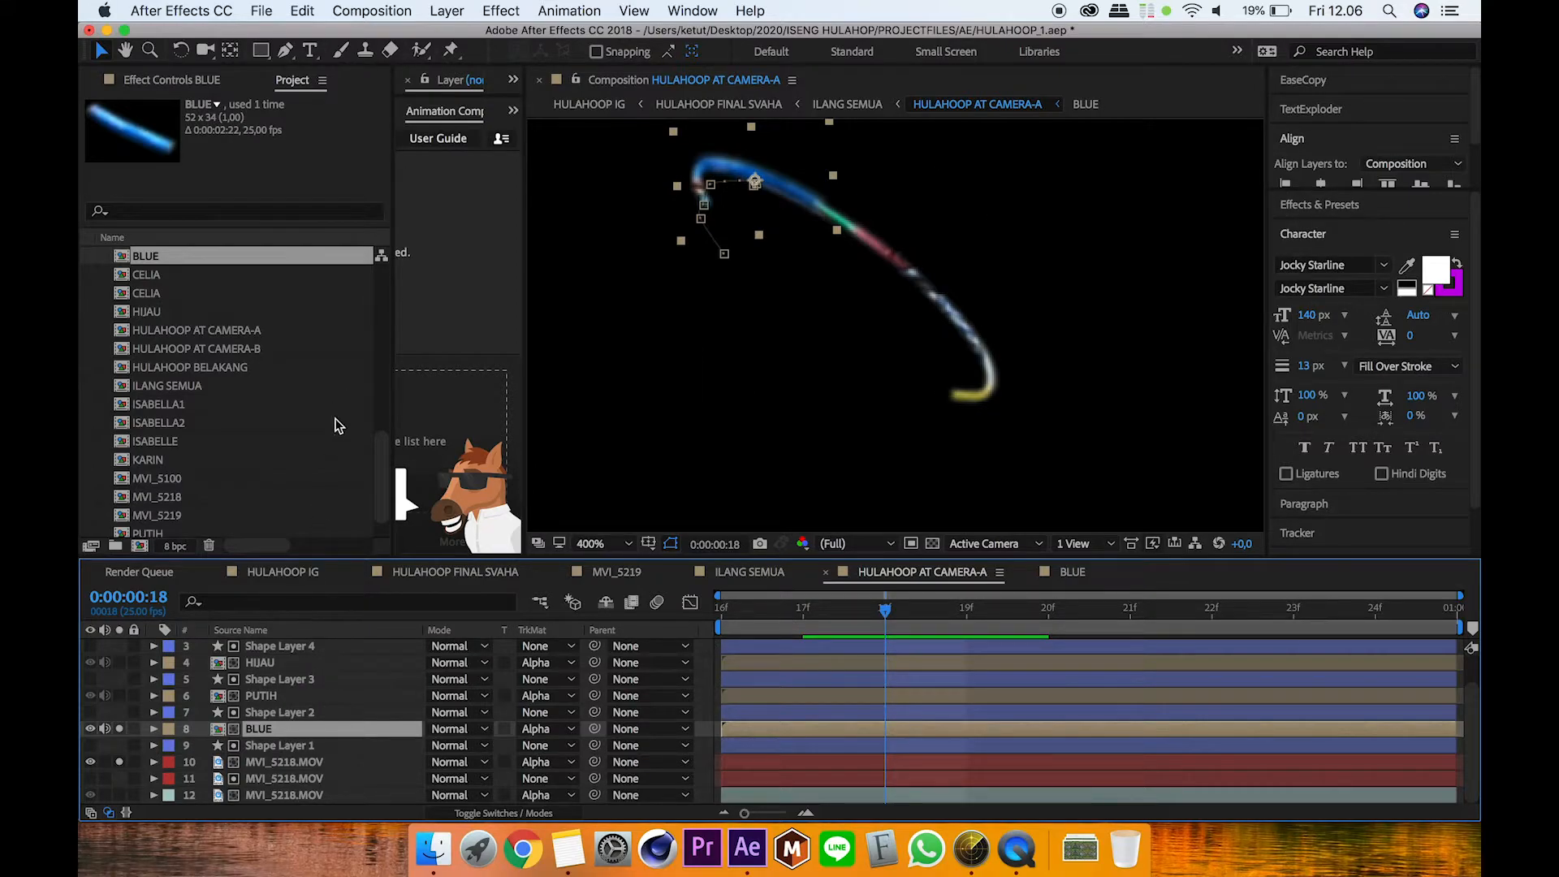
{"action": "left_click", "coordinate": [189, 83]}
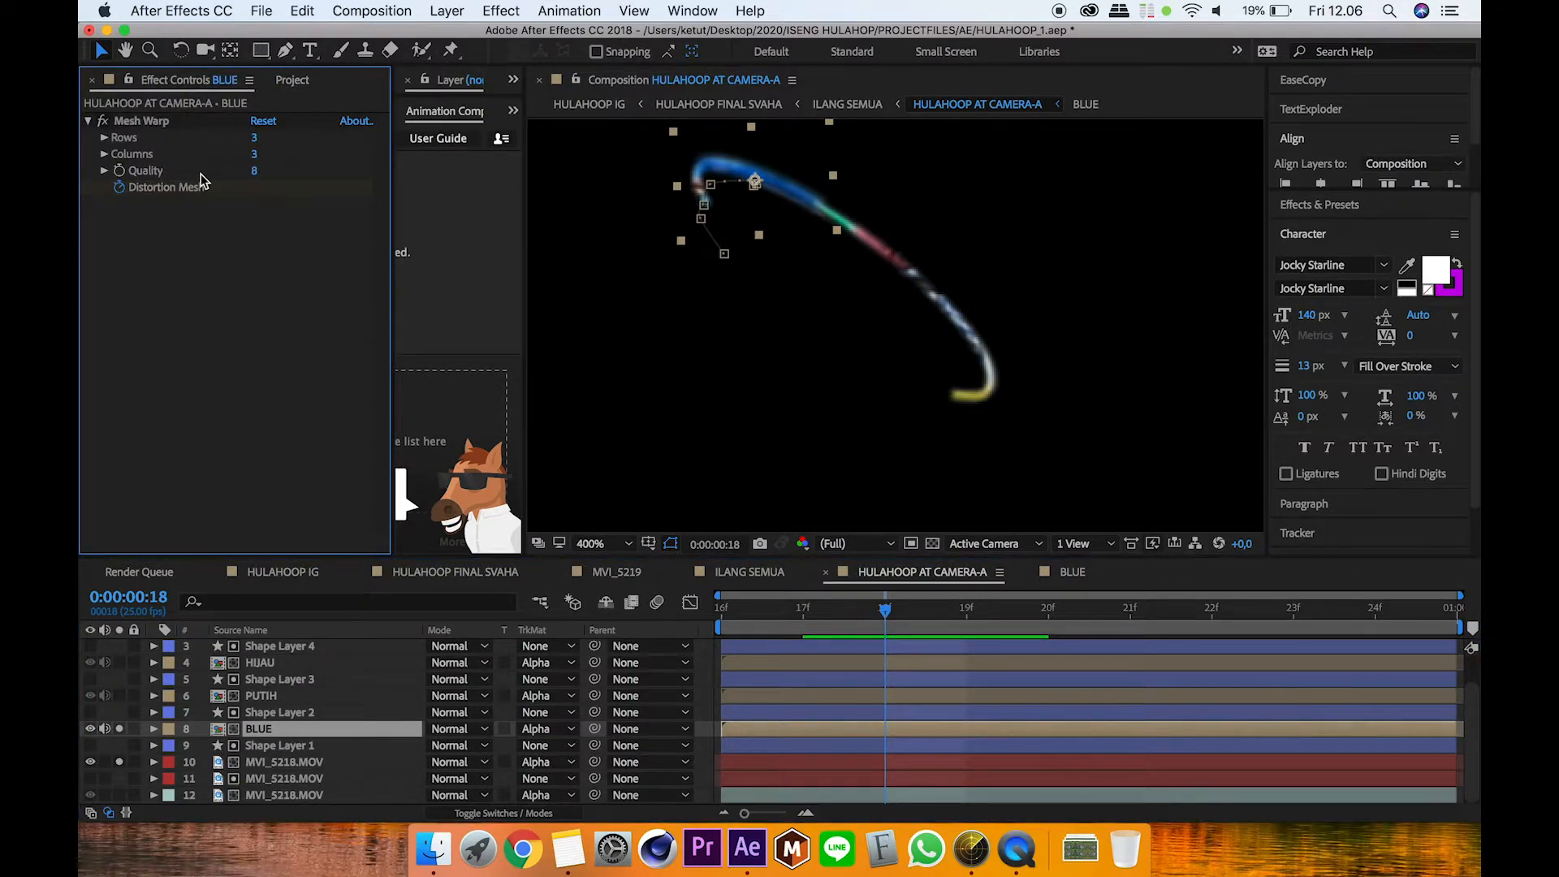
{"action": "left_click", "coordinate": [165, 123]}
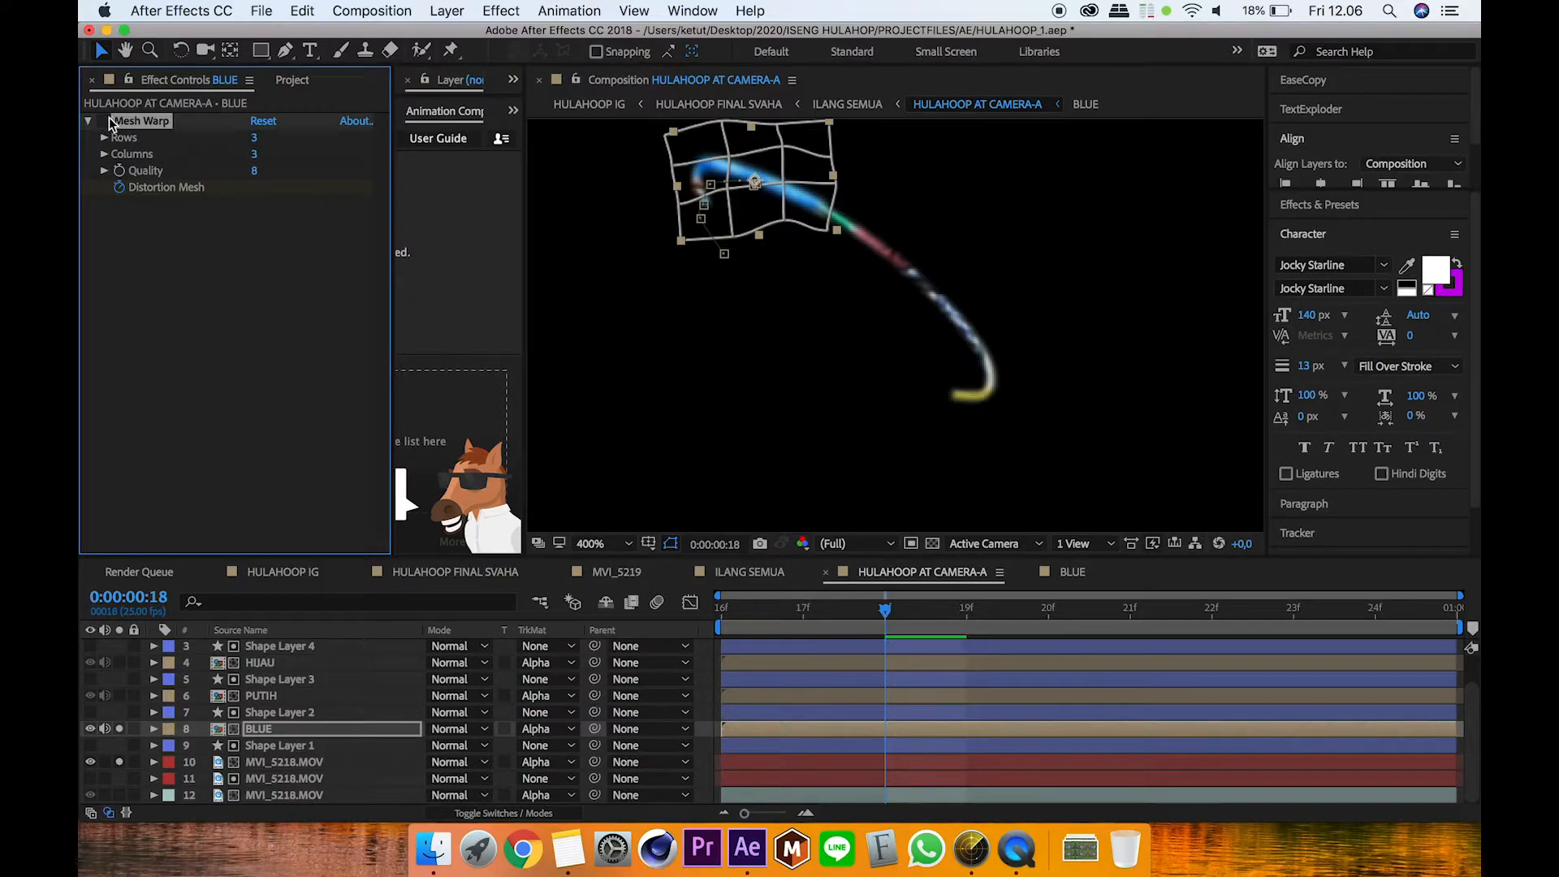
Step: View the BLUE layer alone, compare it with Mesh Warp off and on, and turn off its solo
{"action": "left_click", "coordinate": [119, 762]}
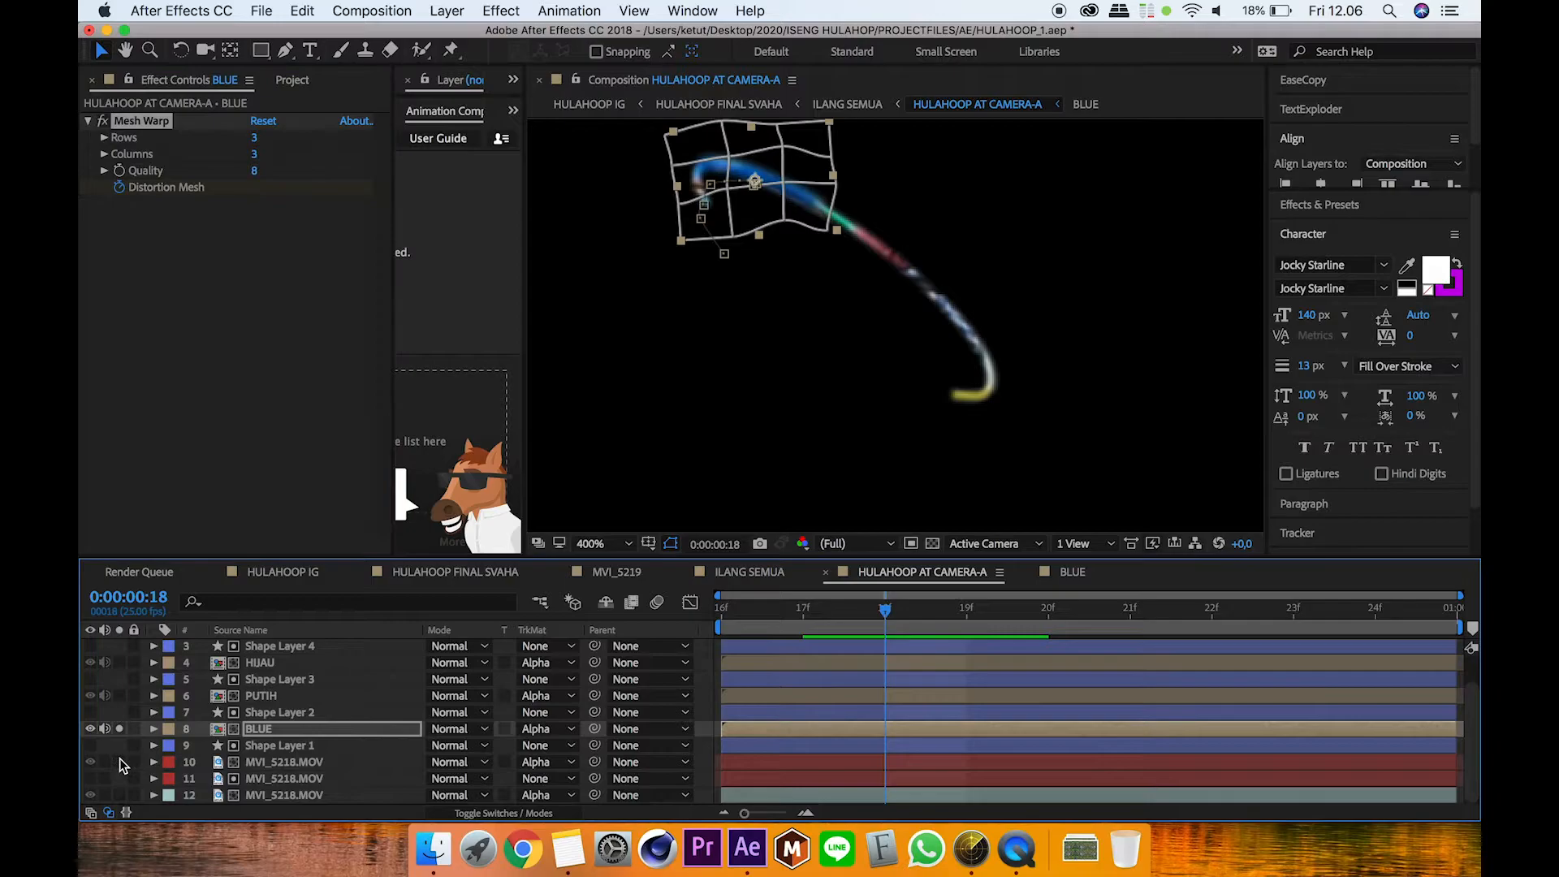
{"action": "key", "text": "F2"}
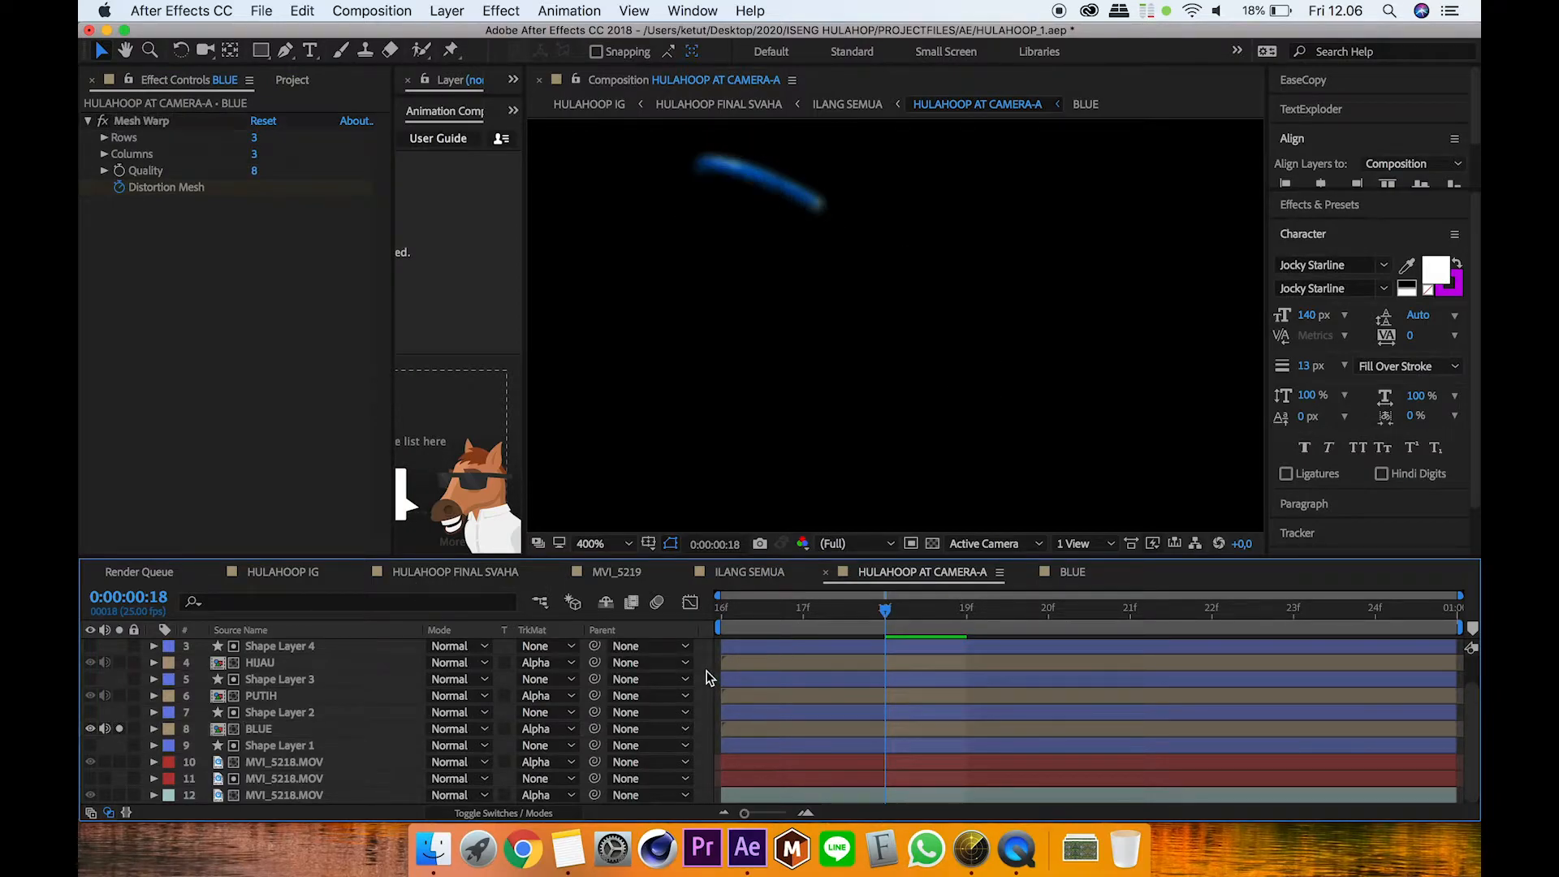
{"action": "left_click", "coordinate": [104, 117]}
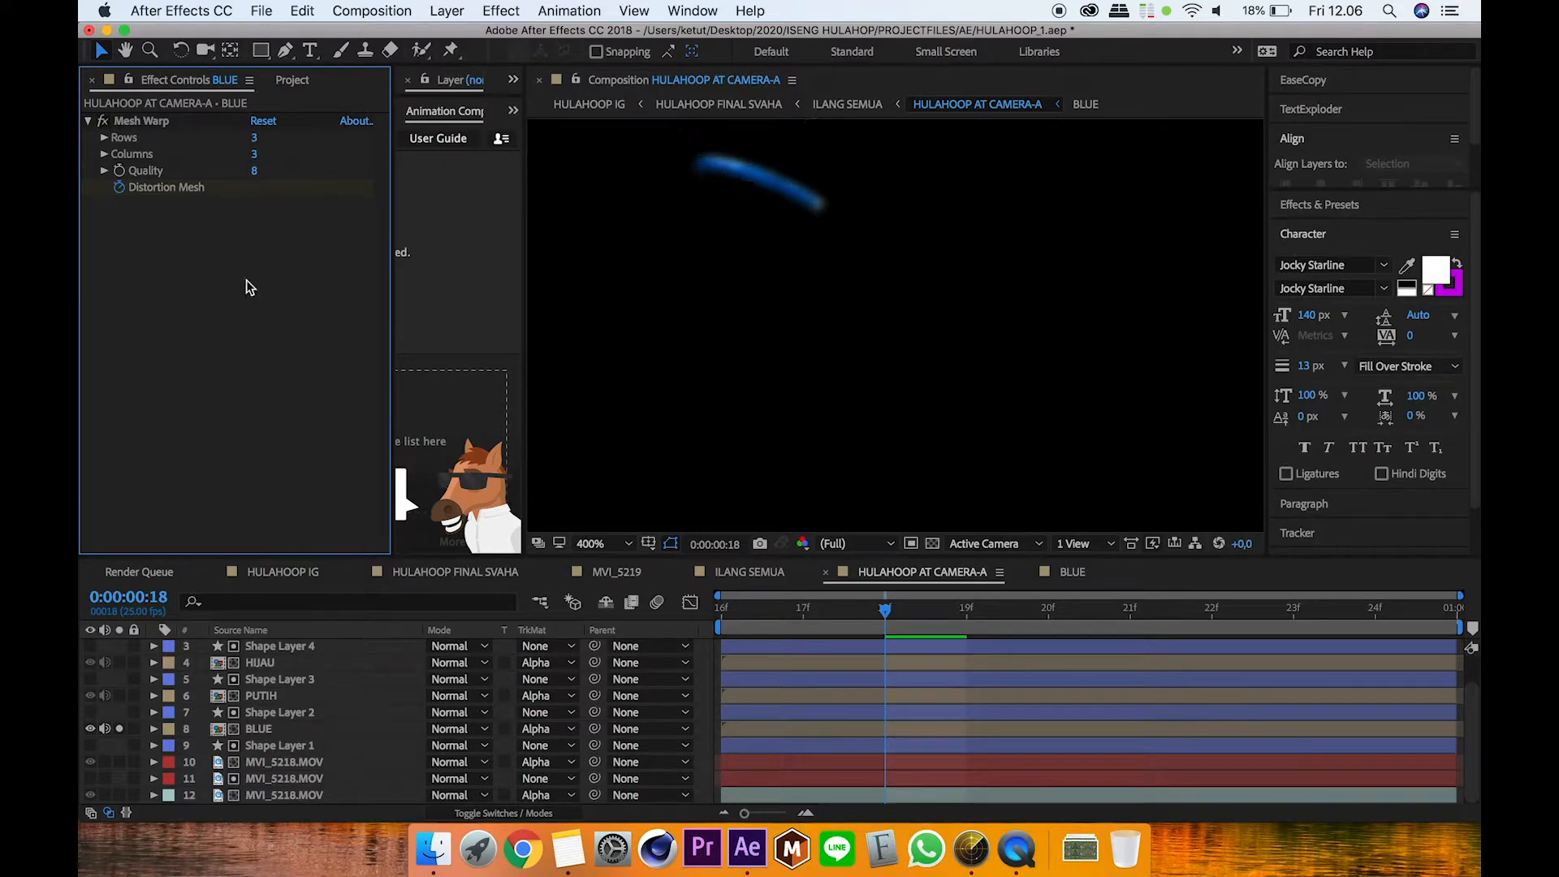
{"action": "left_click", "coordinate": [251, 729]}
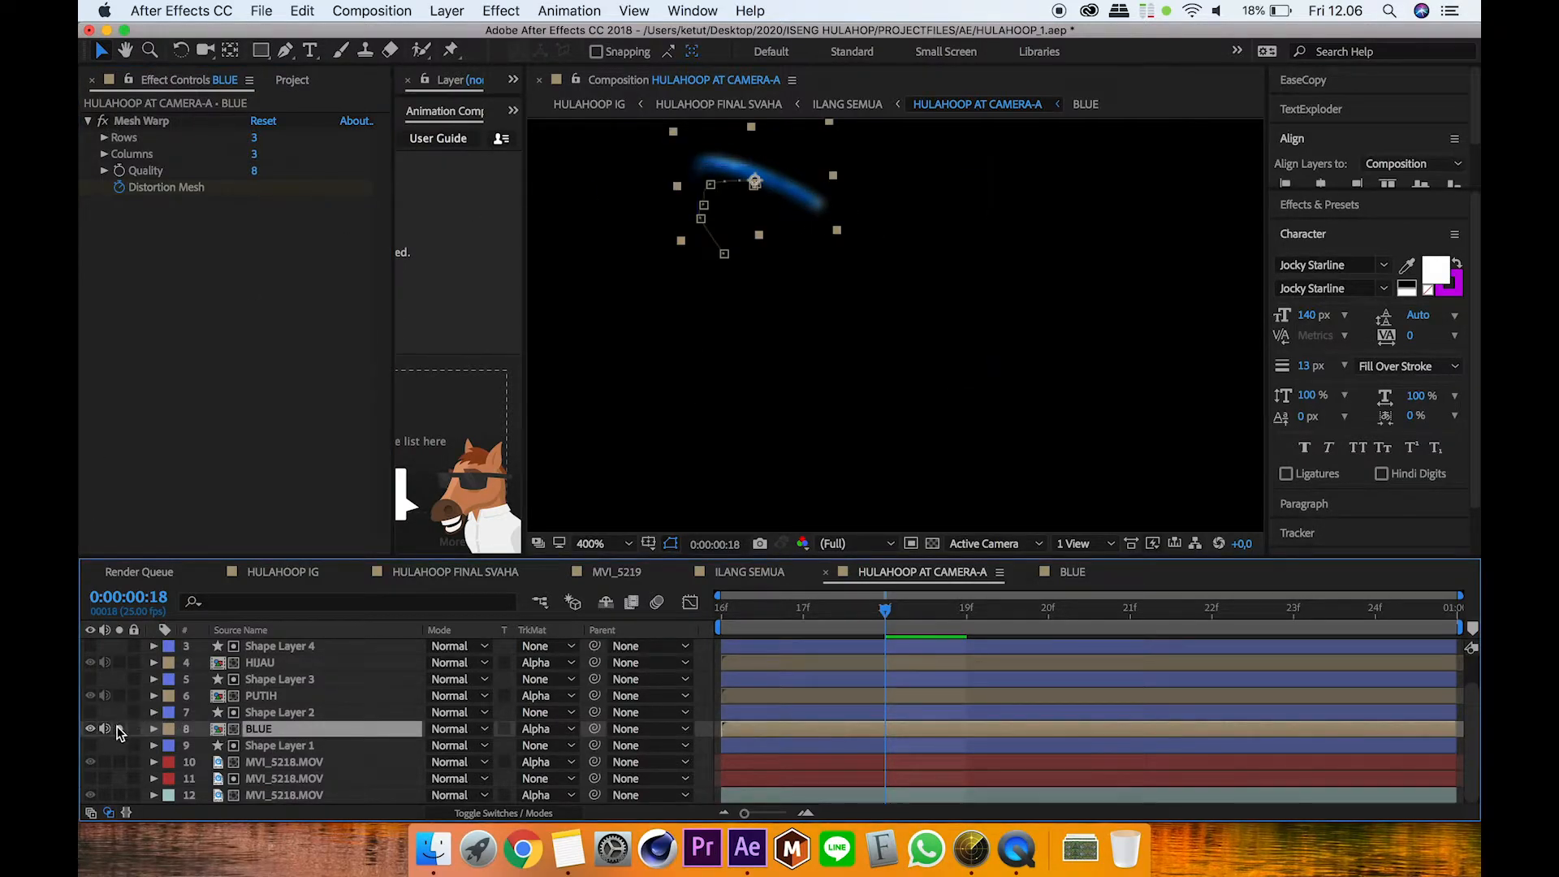
{"action": "left_click", "coordinate": [120, 729]}
Step: Solo MVI_5218.MOV layers 12 and 10, the BLUE layer and PUTIH layer 6 one after another
{"action": "left_click", "coordinate": [260, 696]}
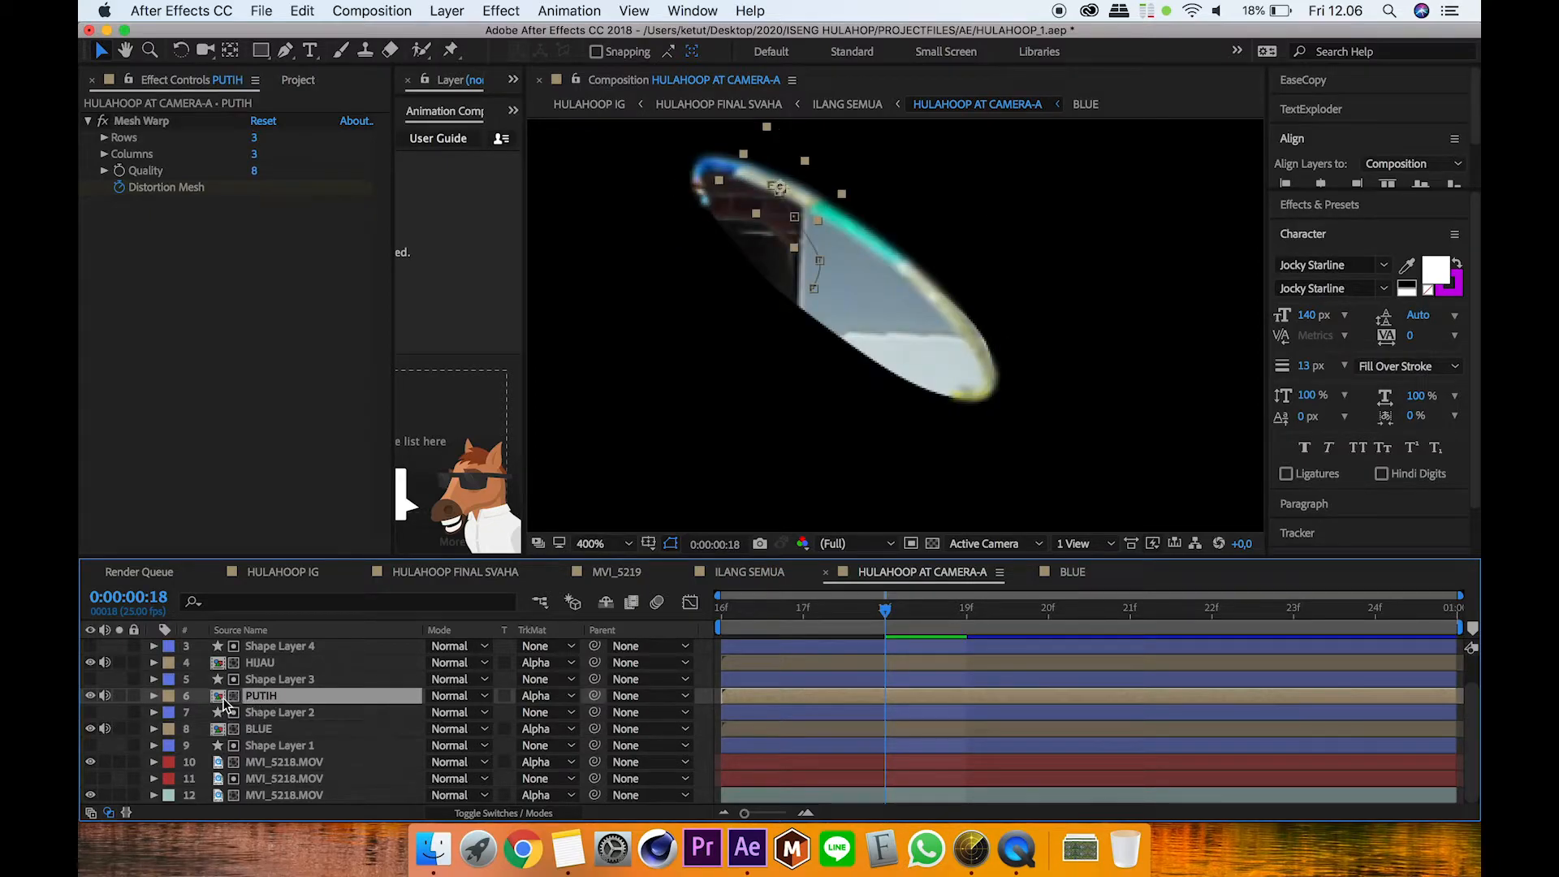
{"action": "left_click", "coordinate": [119, 795]}
{"action": "left_click", "coordinate": [120, 762]}
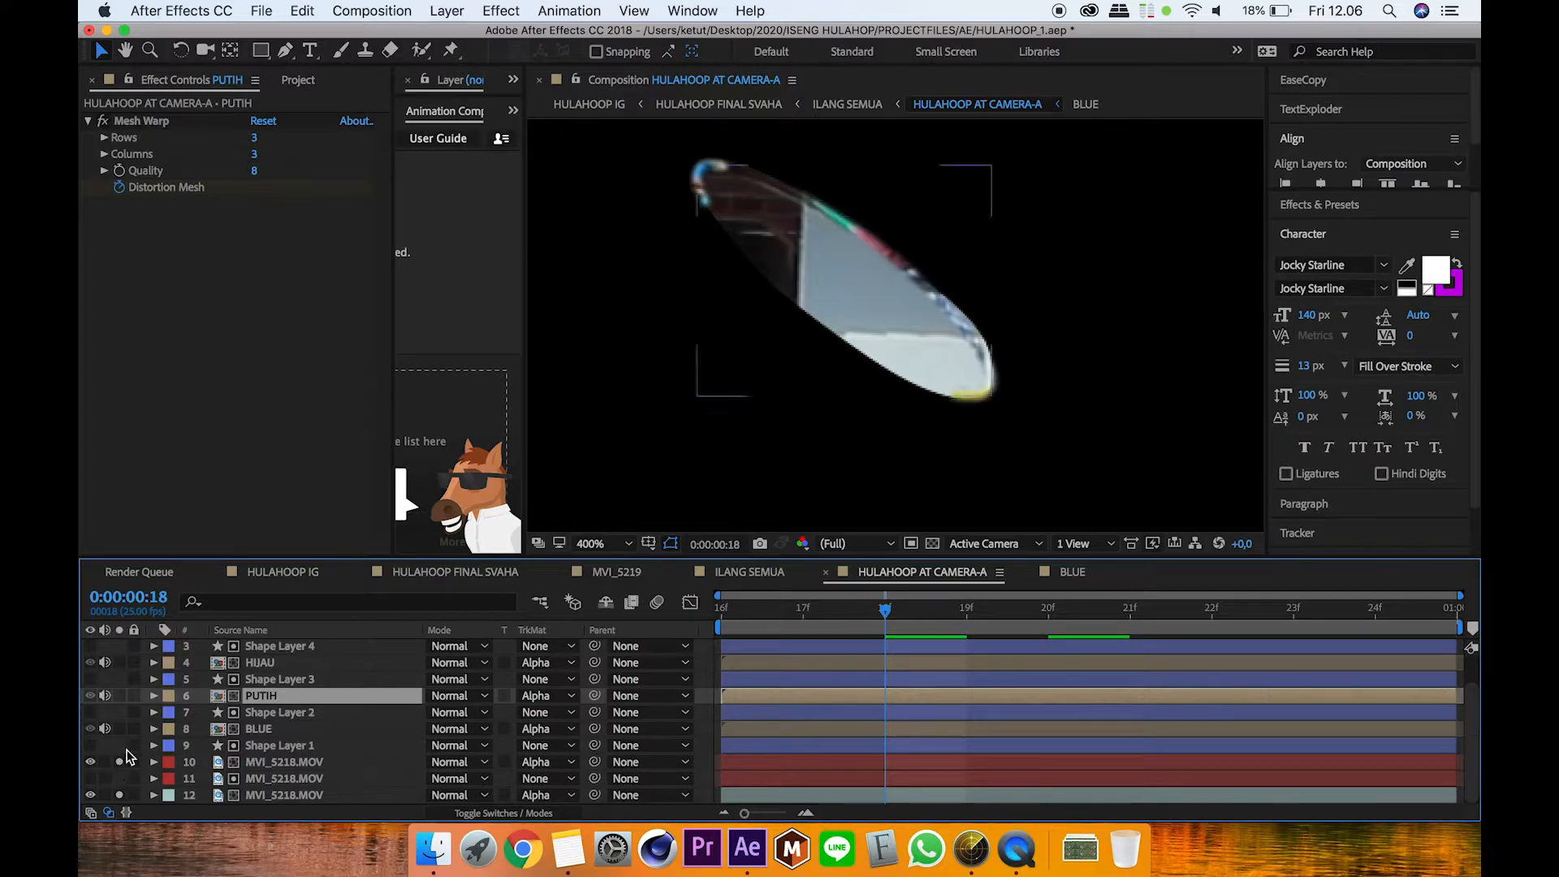
{"action": "left_click", "coordinate": [120, 728]}
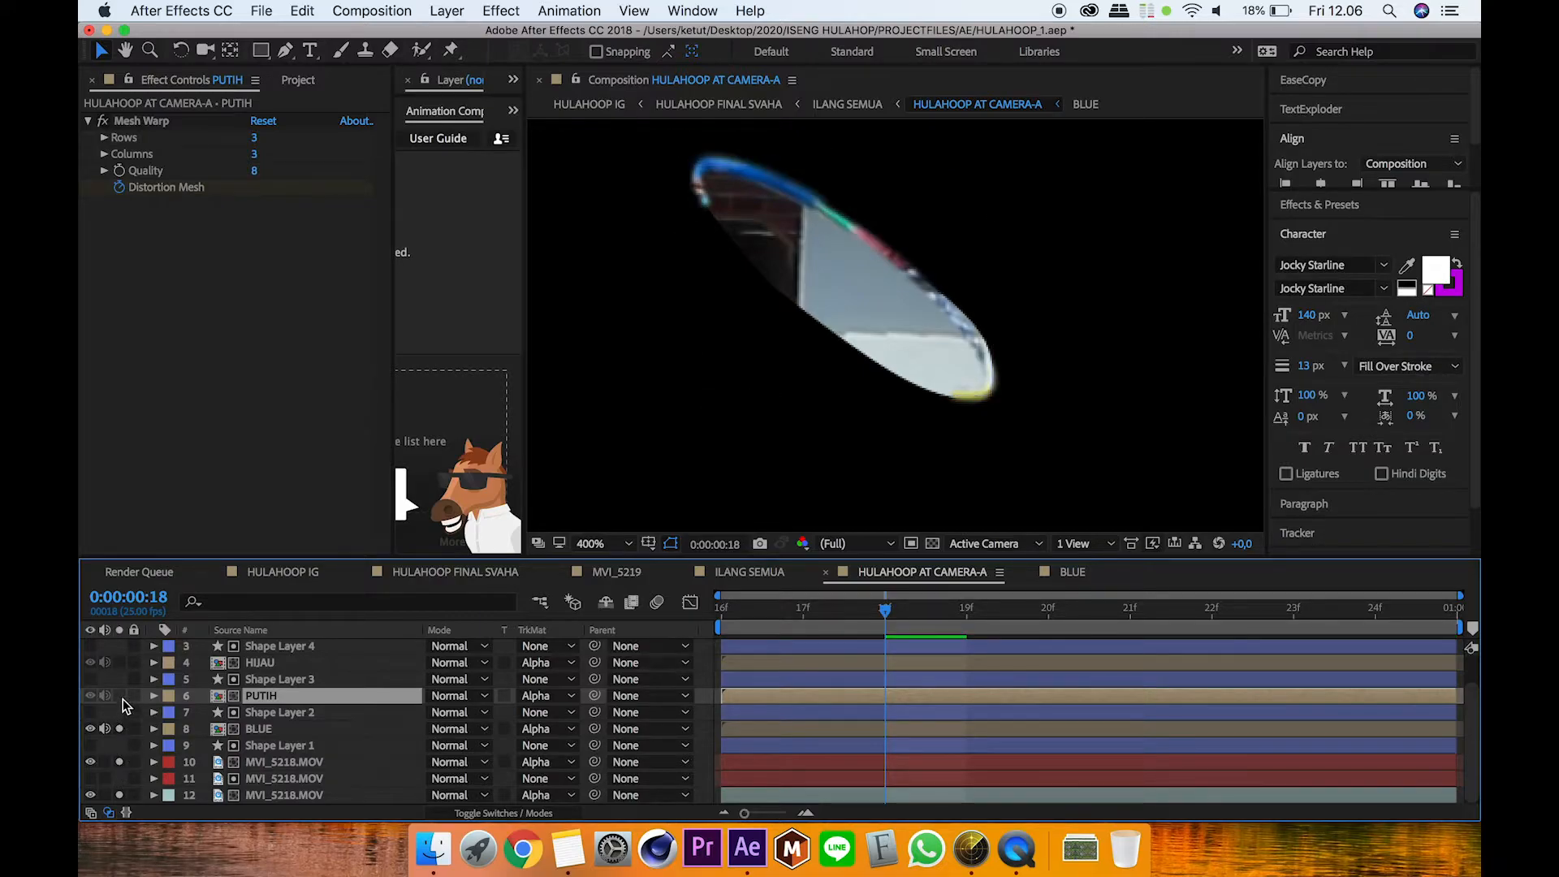
{"action": "left_click", "coordinate": [120, 695]}
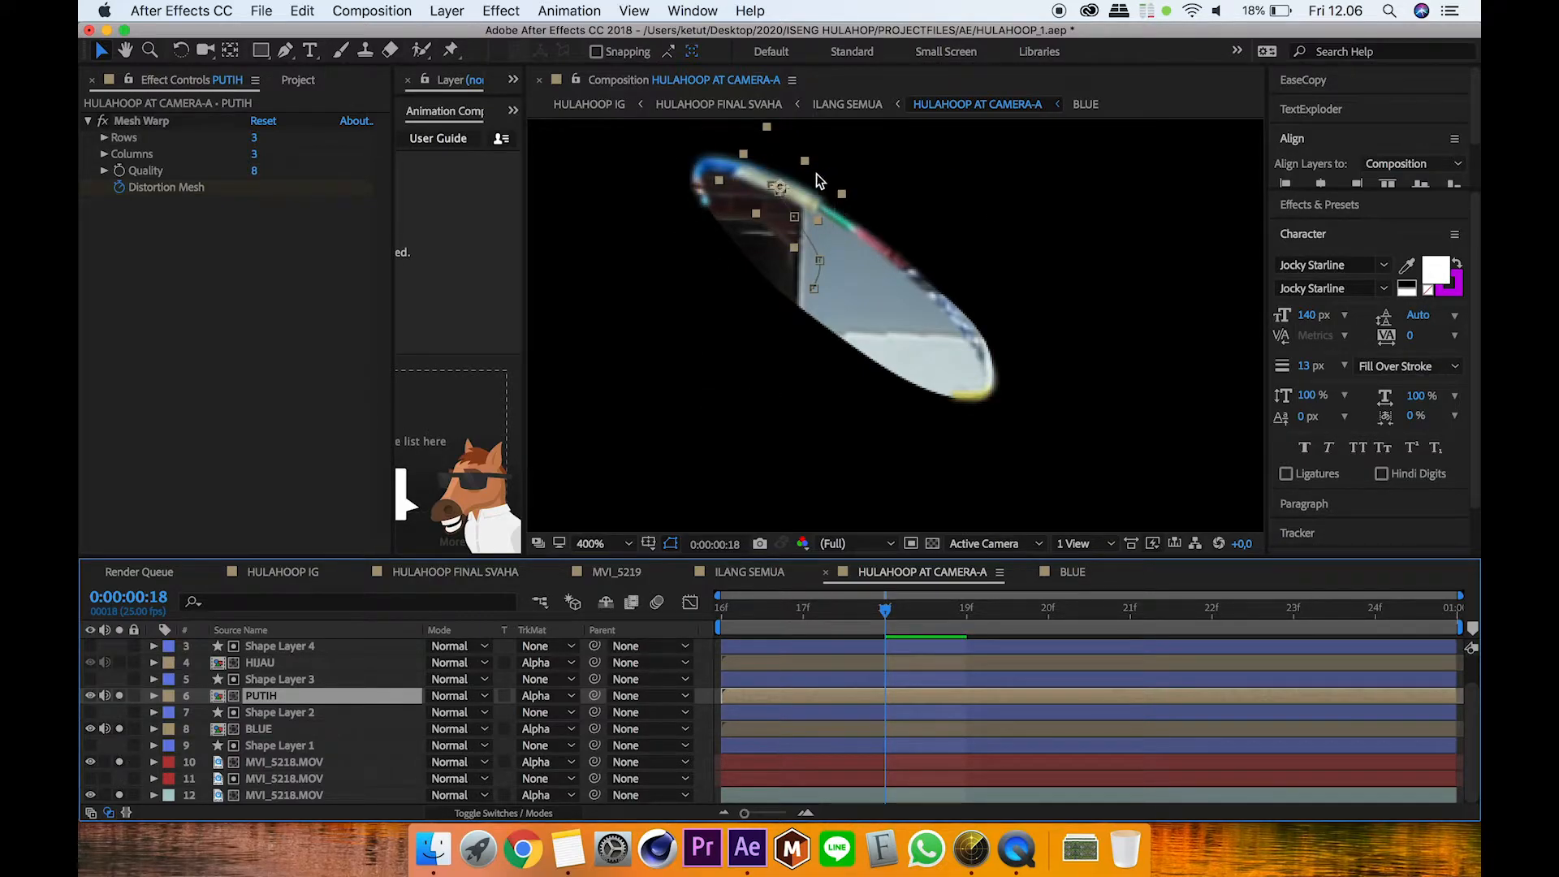
Step: Reveal the keyframes of PUTIH layer 6 and examine its Mesh Warp between frames 18 and 22, with the effect off and on
{"action": "left_click", "coordinate": [158, 120]}
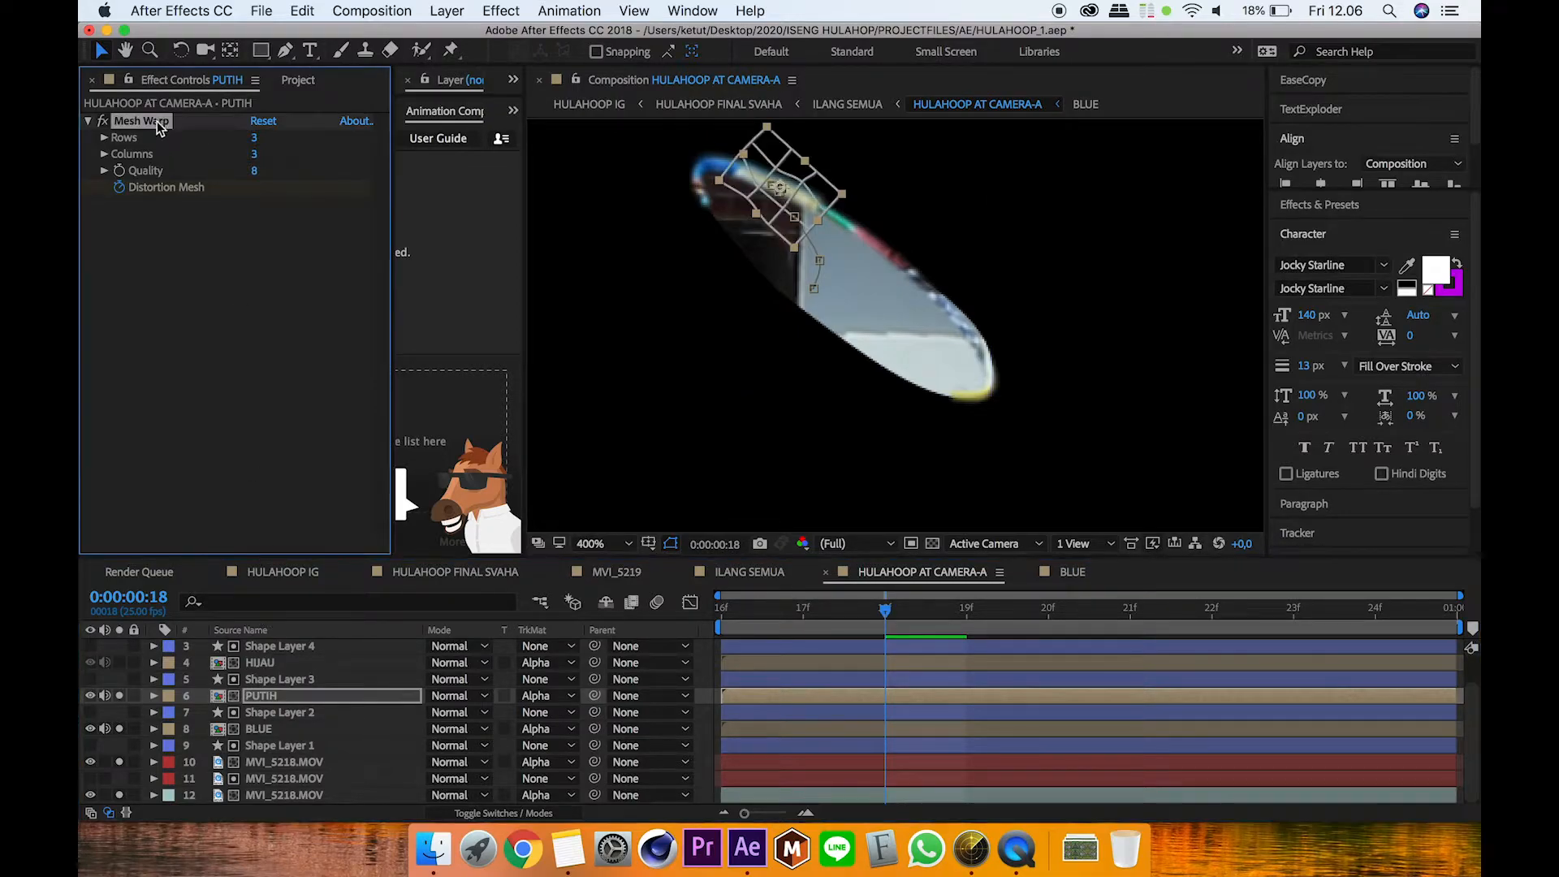
{"action": "key", "text": "u"}
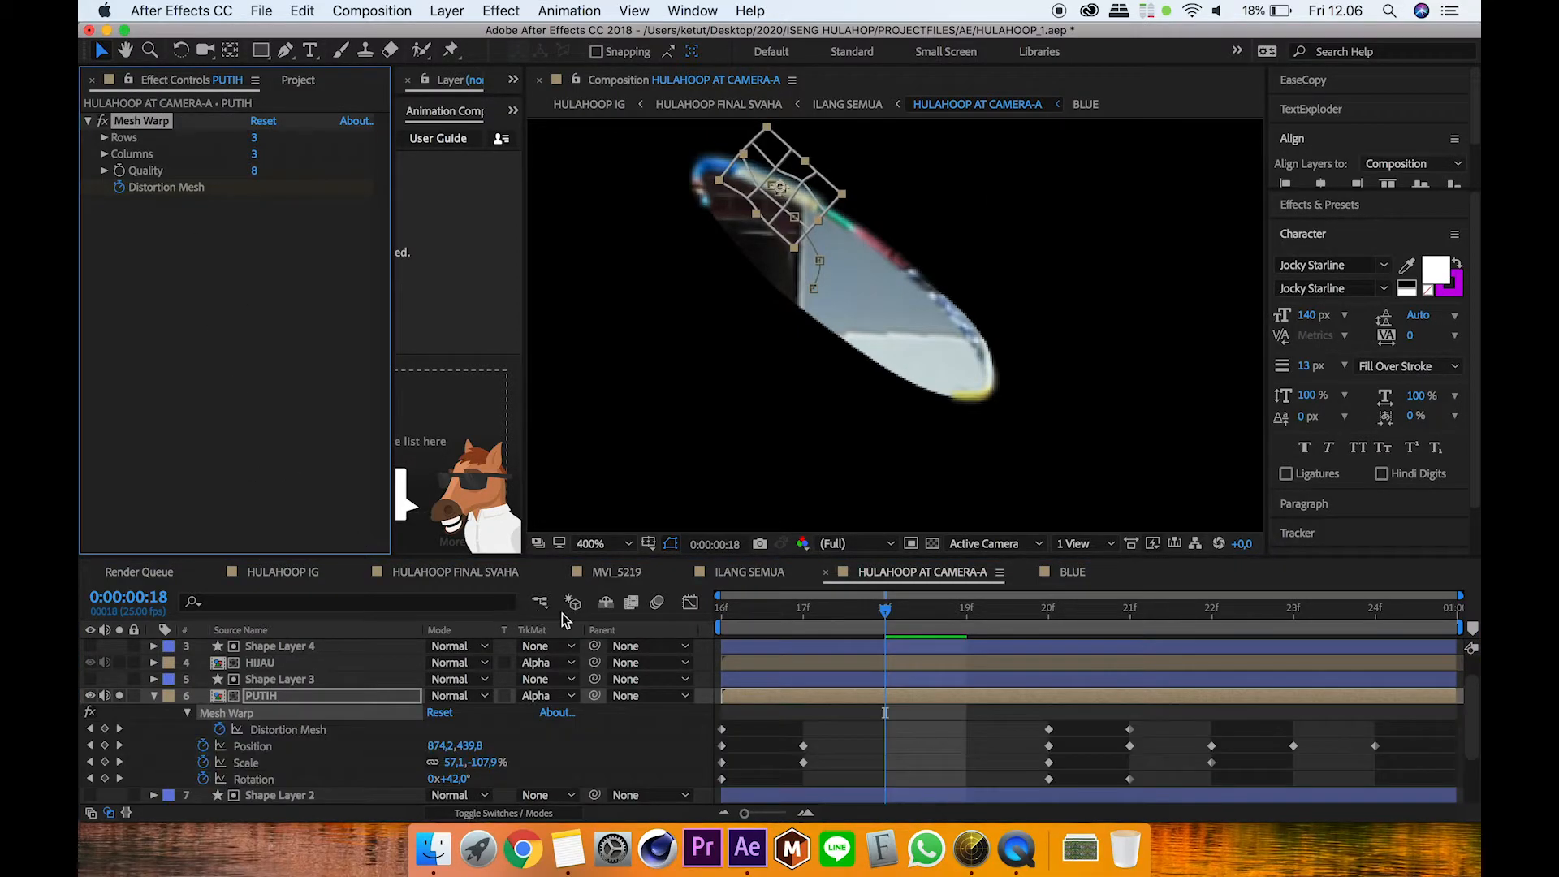
{"action": "left_click_drag", "start_coordinate": [894, 630], "coordinate": [1173, 697]}
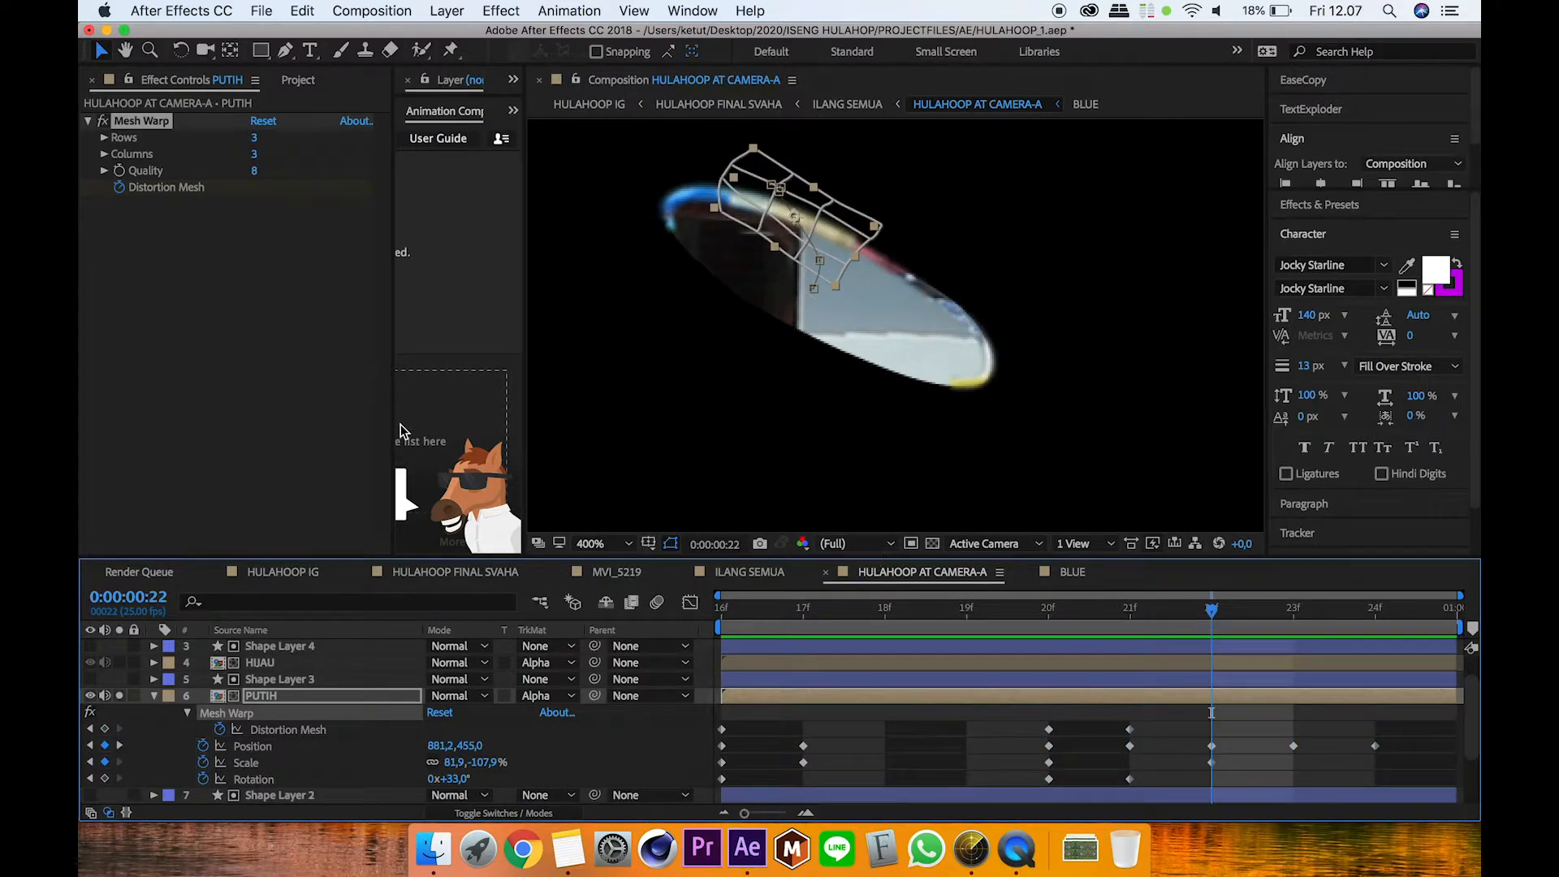
{"action": "left_click", "coordinate": [112, 122]}
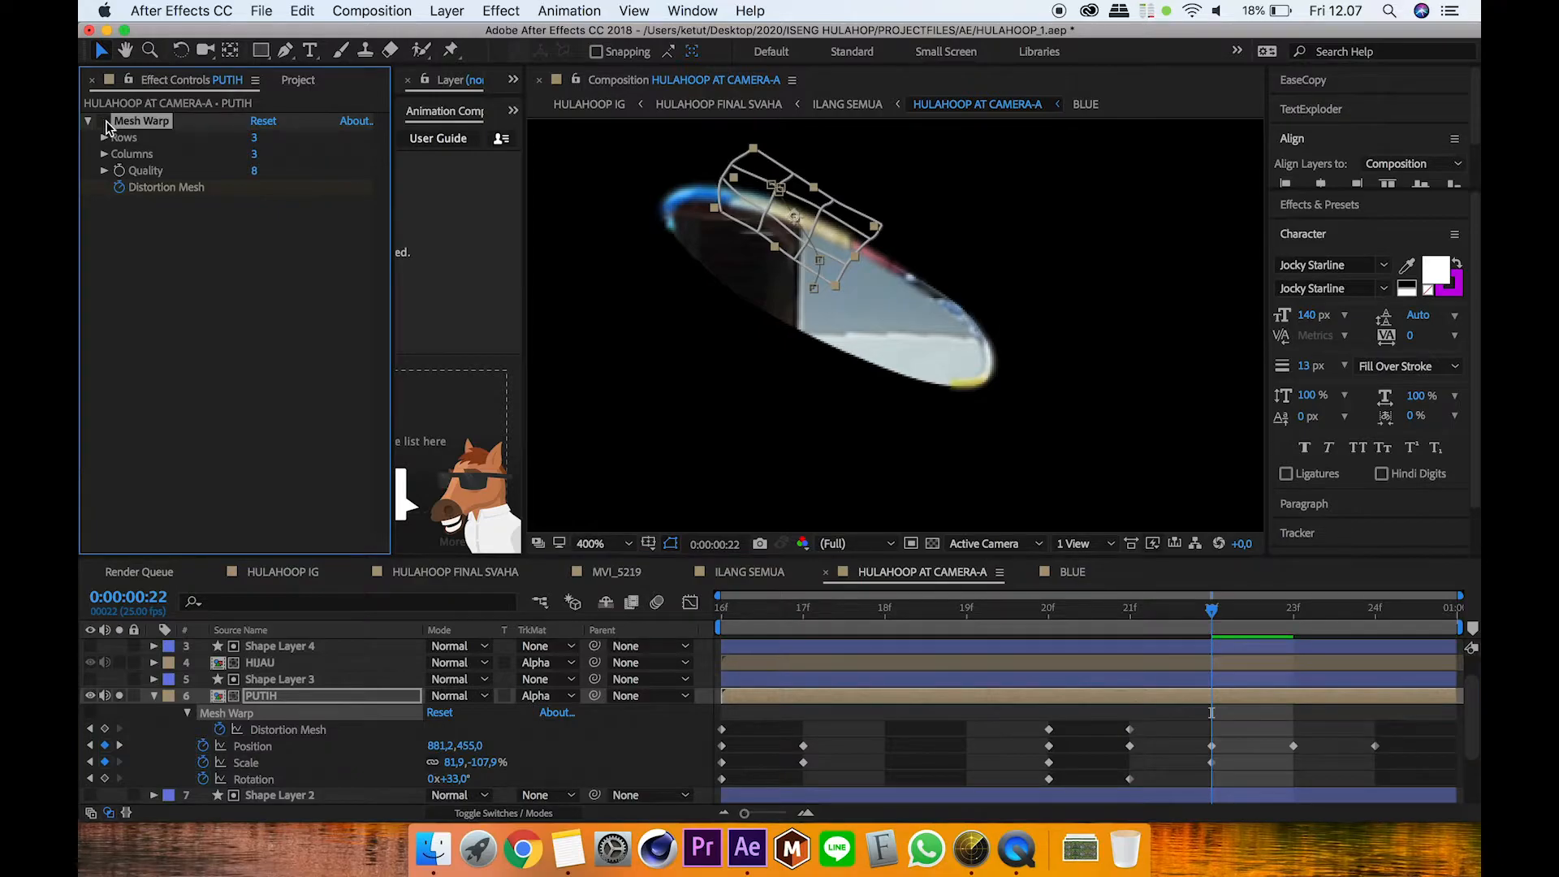
{"action": "left_click_drag", "start_coordinate": [1228, 611], "coordinate": [1048, 621]}
{"action": "left_click", "coordinate": [105, 126]}
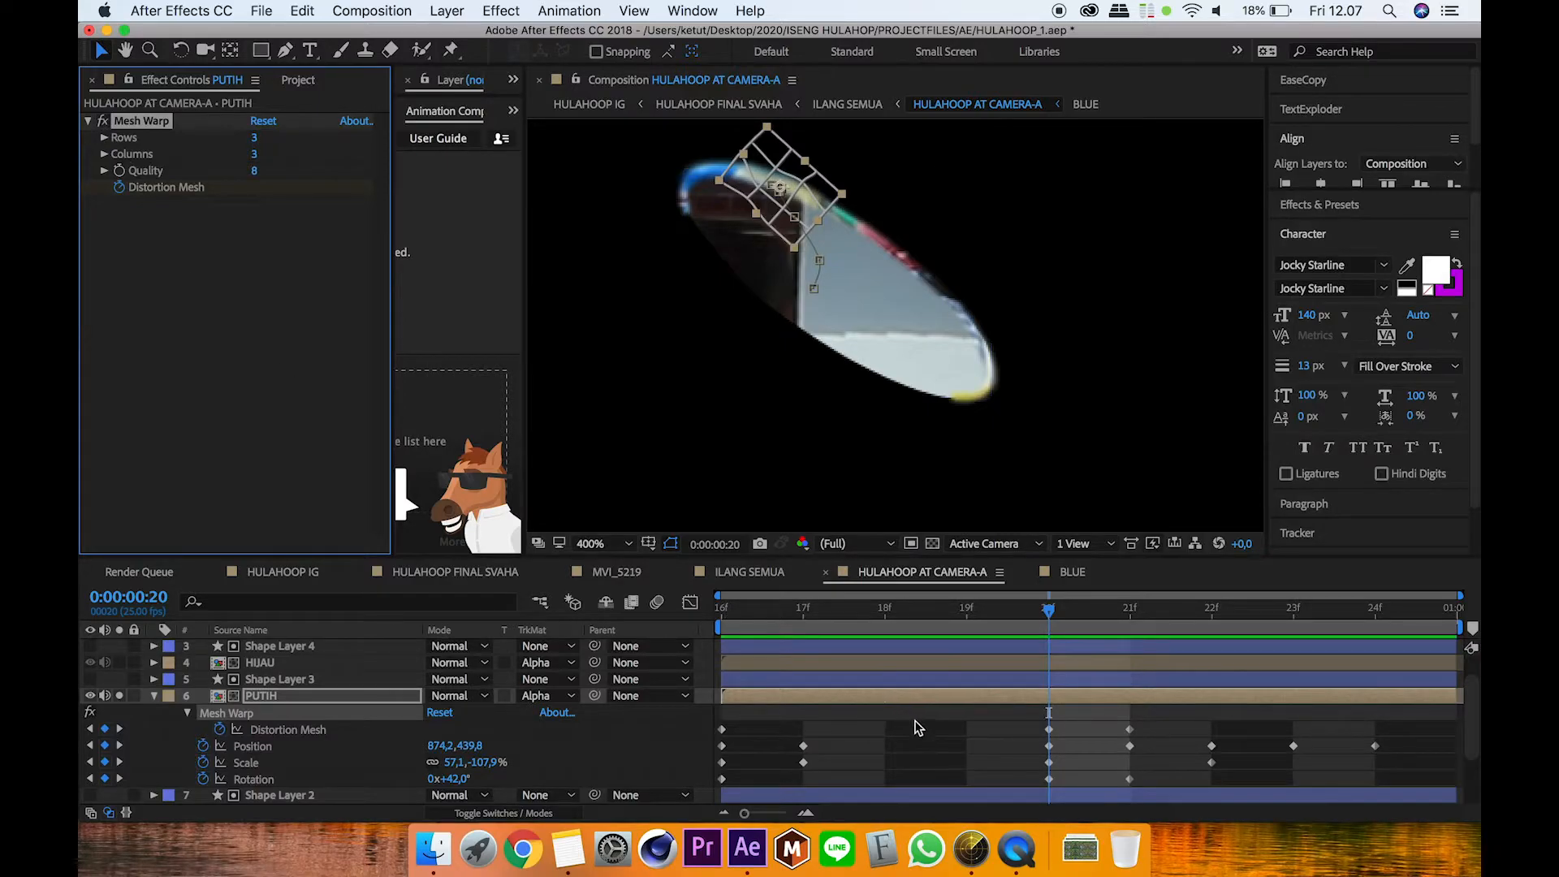
{"action": "left_click_drag", "start_coordinate": [981, 619], "coordinate": [856, 620]}
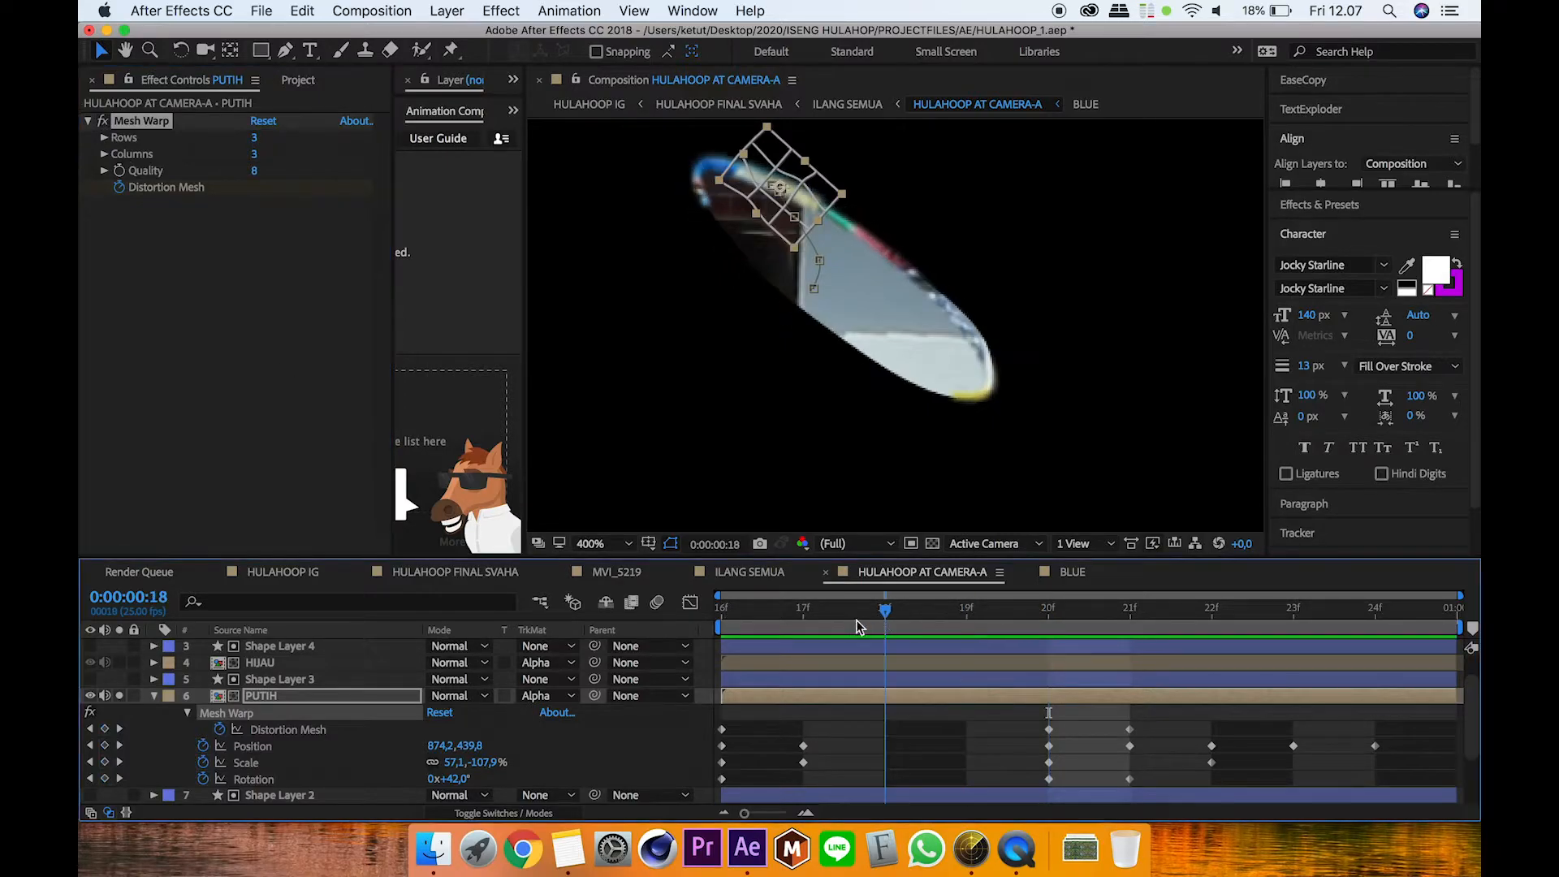
Step: Collapse the PUTIH layer, solo the HIJAU layer and compare it with Mesh Warp off and on
{"action": "left_click", "coordinate": [153, 696]}
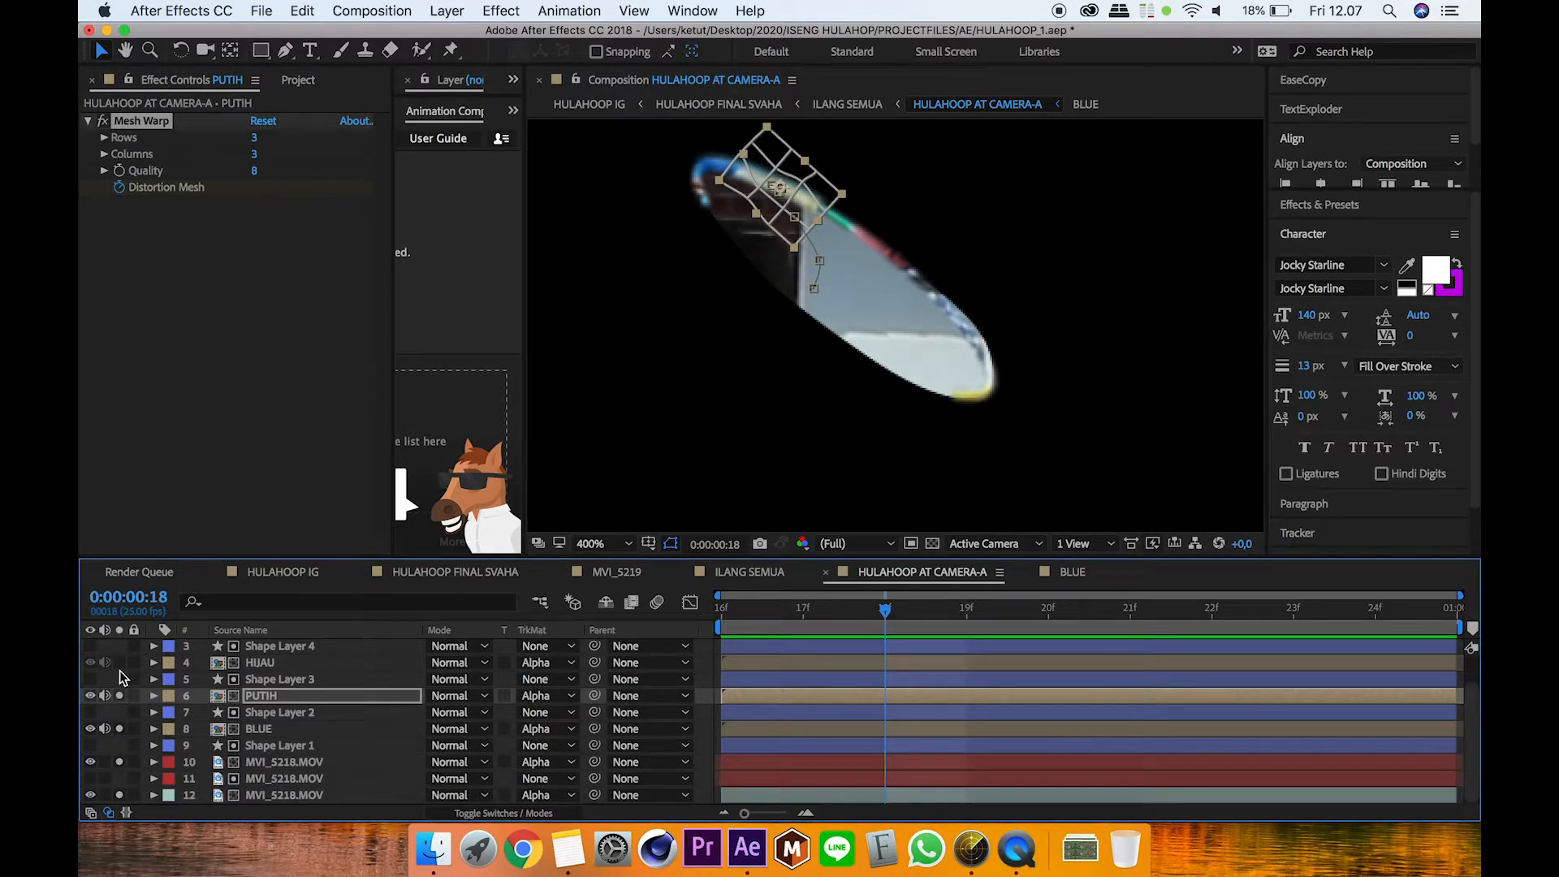
{"action": "left_click", "coordinate": [252, 664]}
{"action": "left_click", "coordinate": [120, 662]}
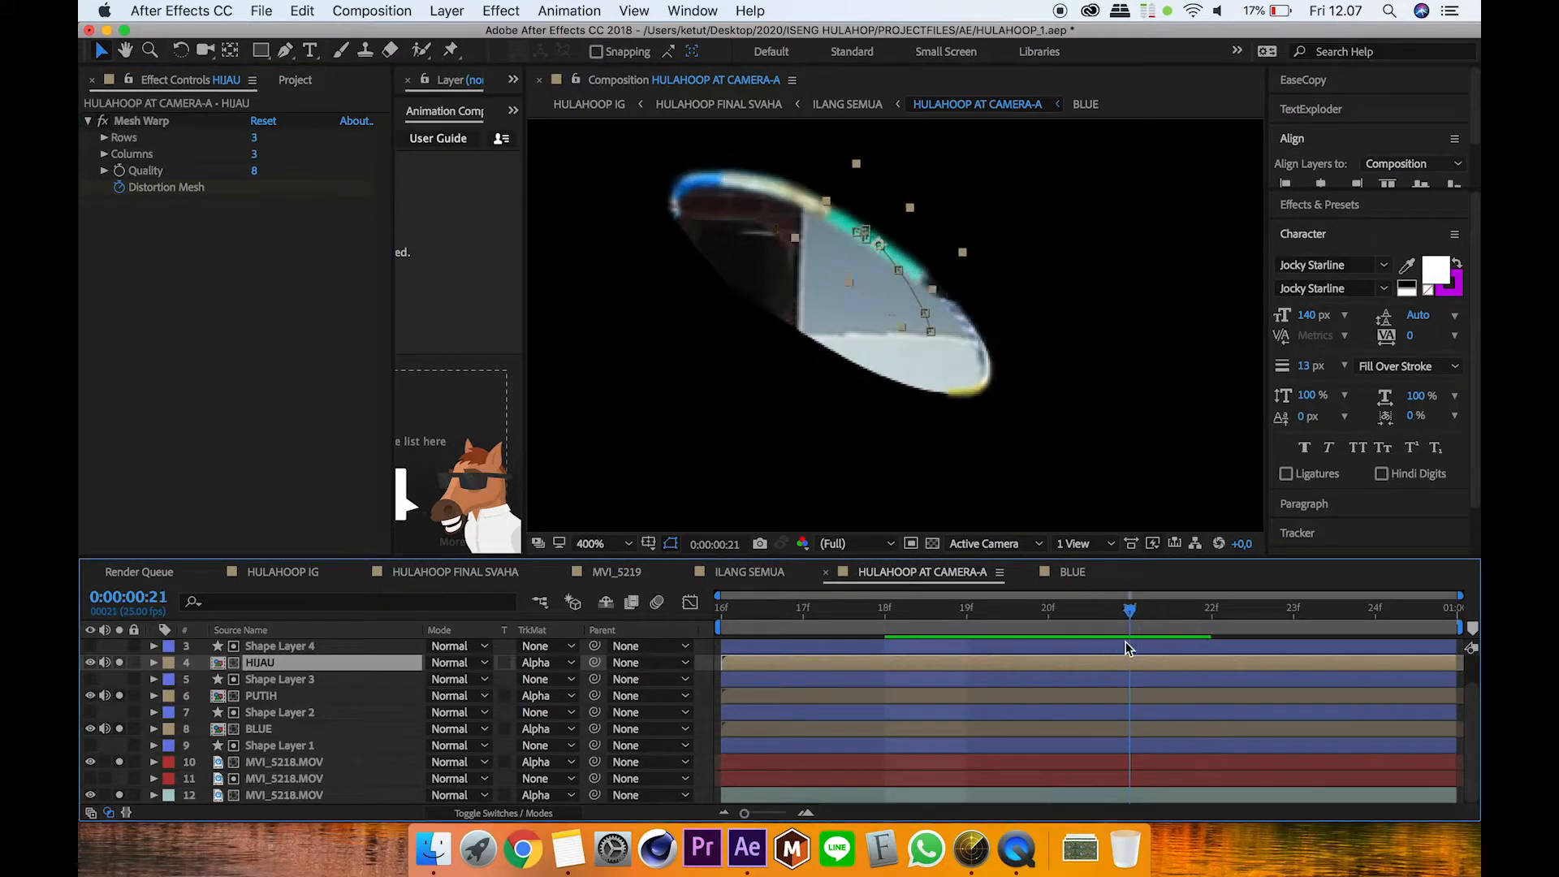
{"action": "left_click", "coordinate": [103, 121]}
{"action": "left_click", "coordinate": [100, 124]}
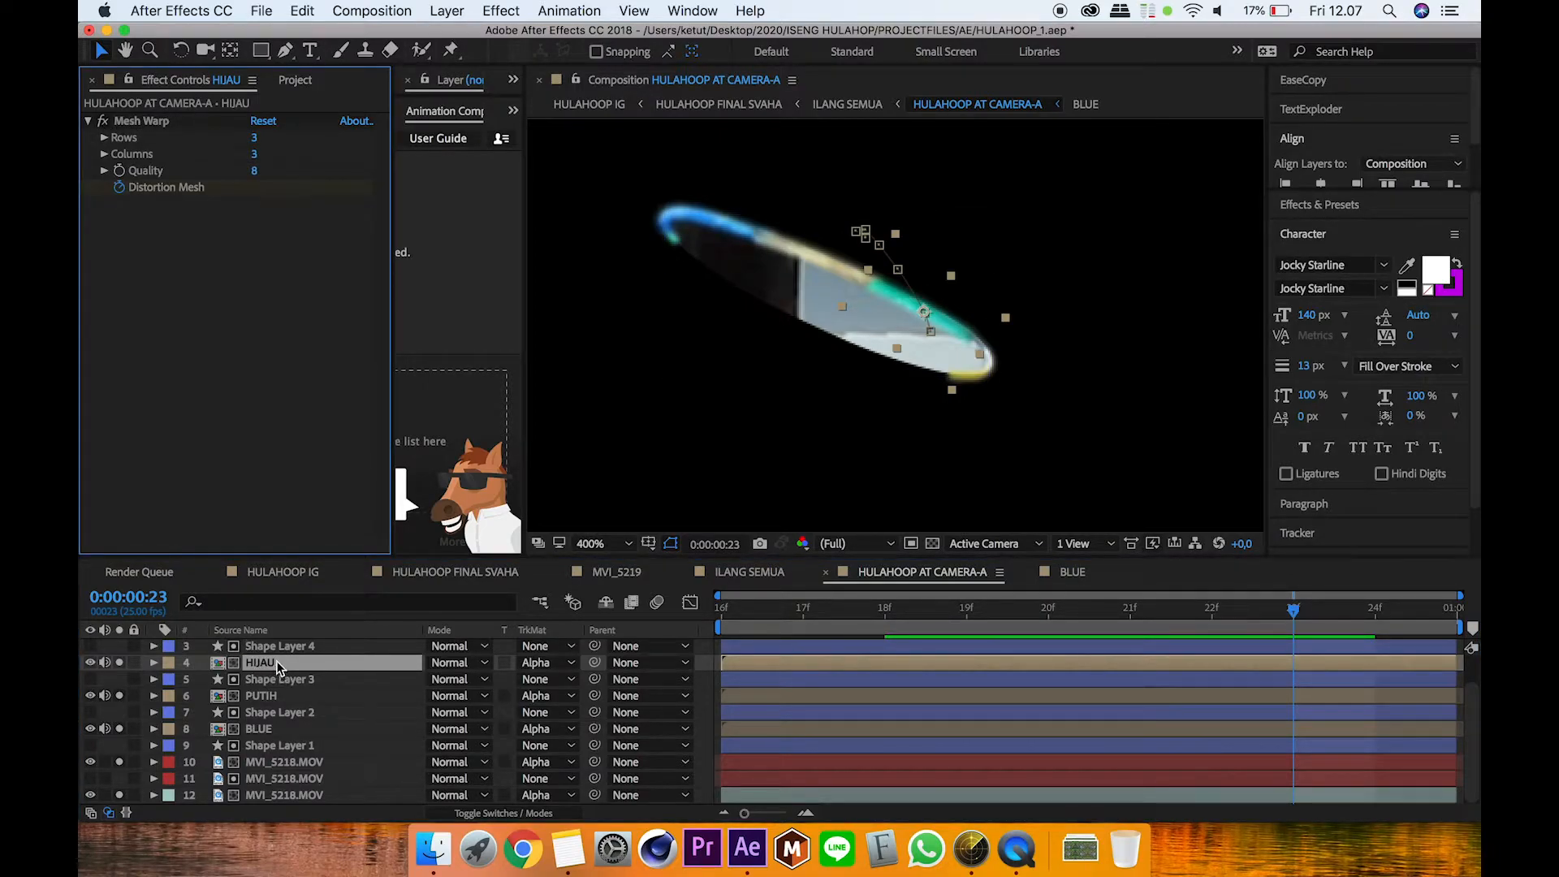
Step: Reveal the HIJAU layer's keyframes and examine its Mesh Warp grid from frame 20 to frame 24
{"action": "key", "text": "u"}
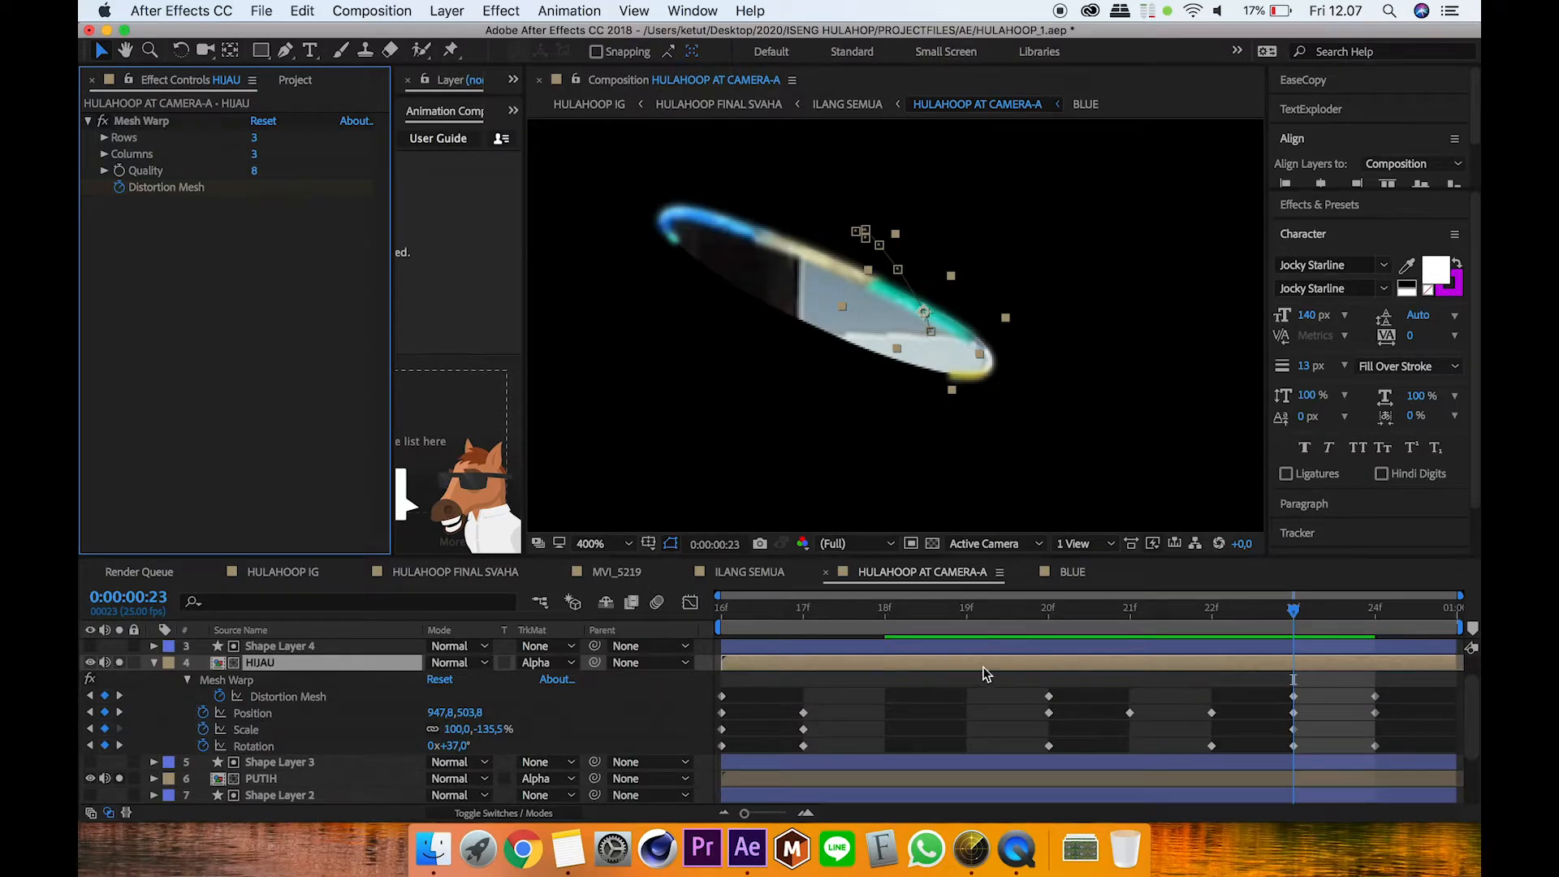
{"action": "left_click", "coordinate": [1047, 623]}
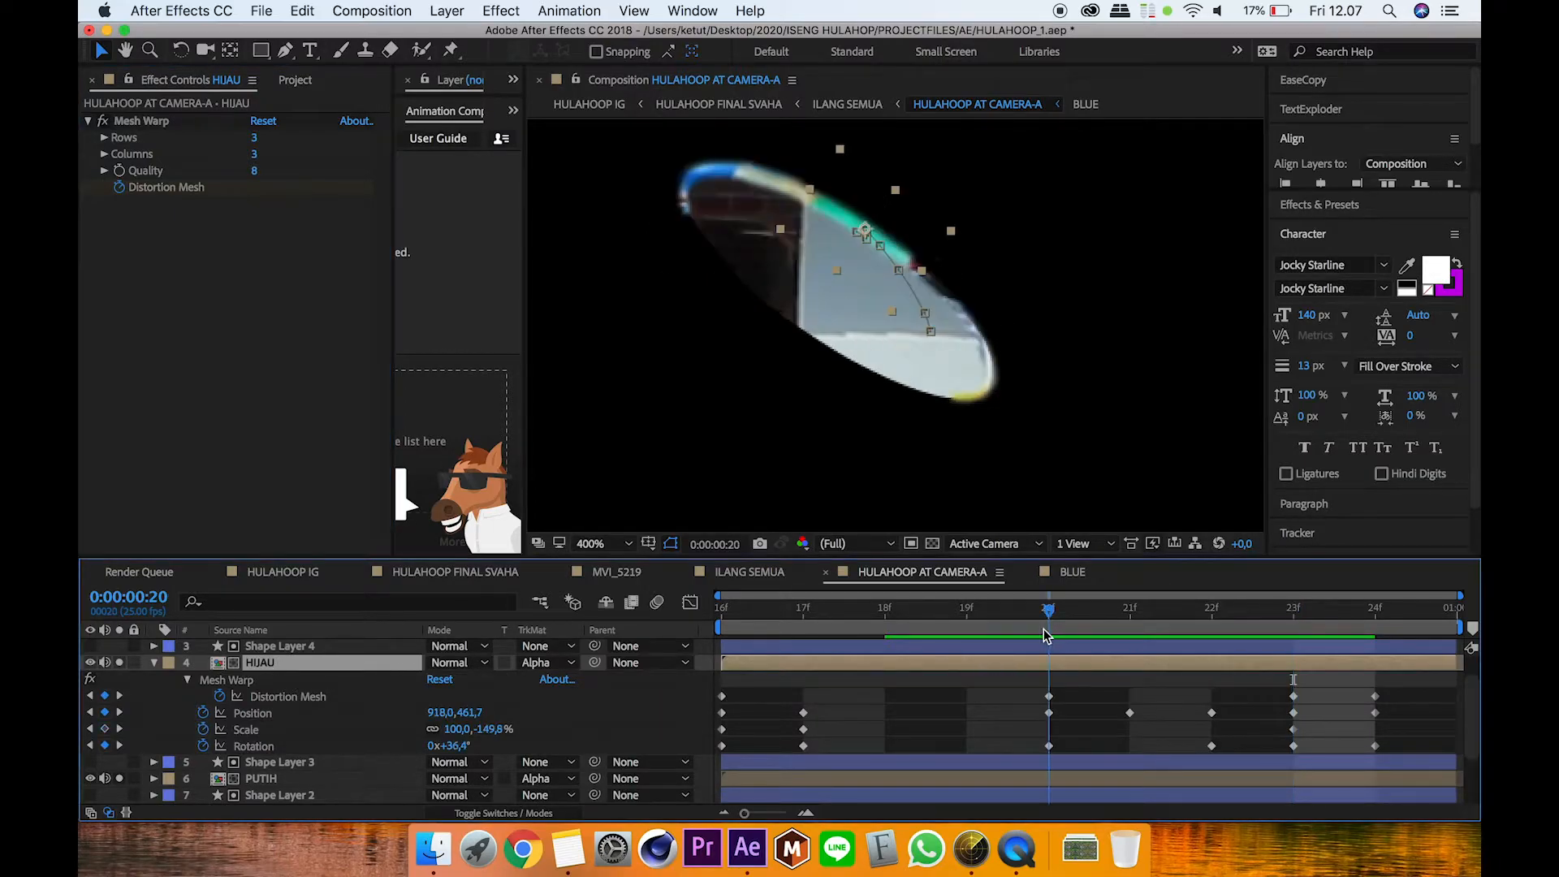
{"action": "left_click", "coordinate": [300, 679]}
{"action": "left_click_drag", "start_coordinate": [1005, 625], "coordinate": [1404, 675]}
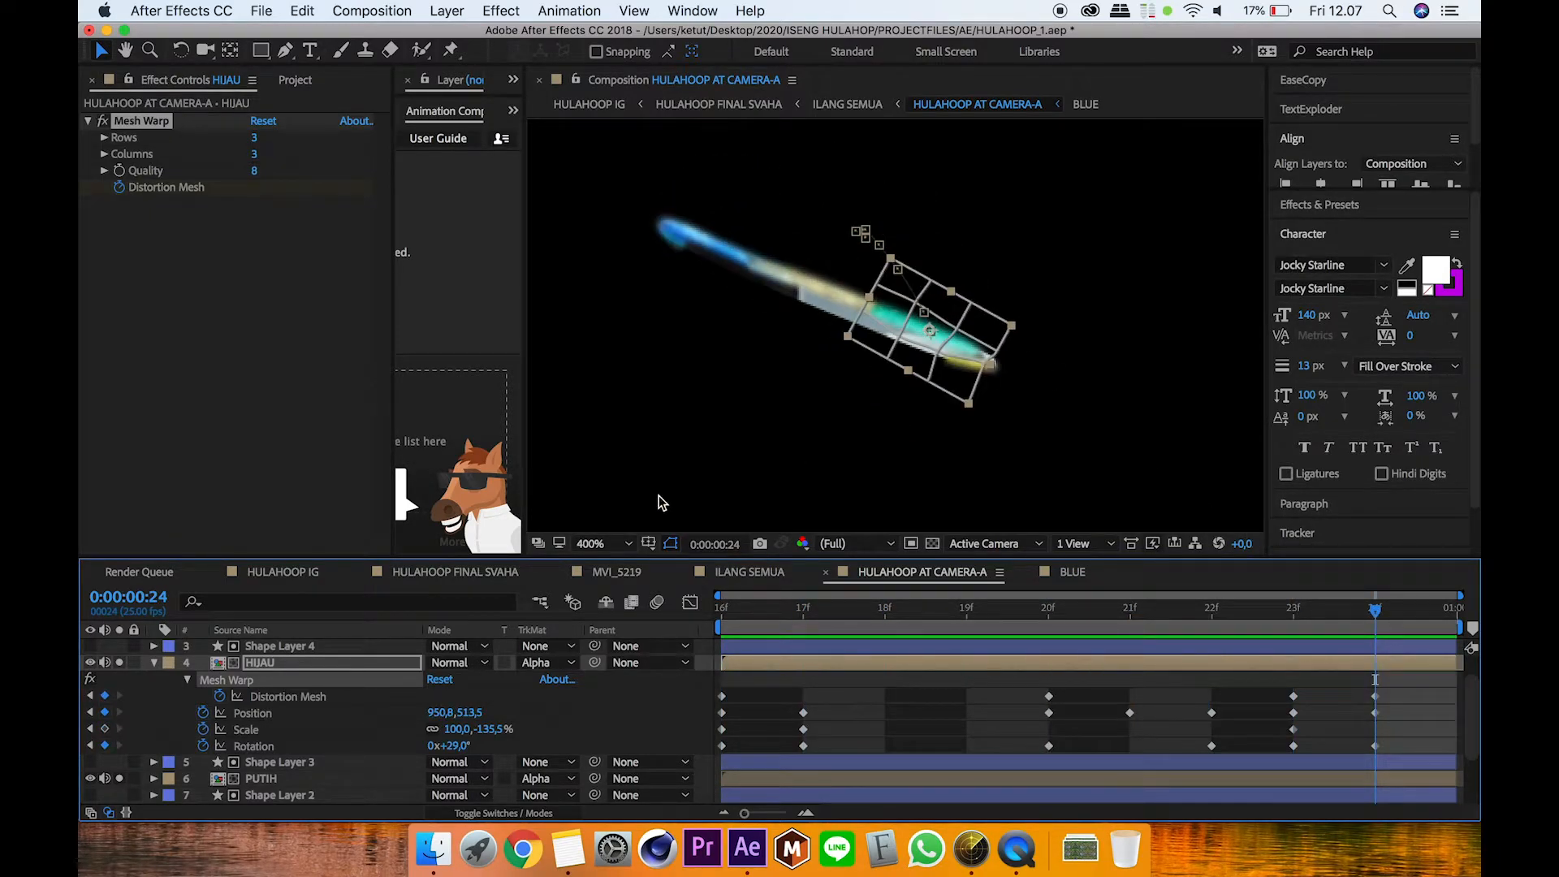
Step: Collapse the HIJAU layer, solo PUTIH layer 2 and examine its Mesh Warp grid from frame 20 to frame 24
{"action": "left_click", "coordinate": [153, 662]}
{"action": "key", "text": "h"}
{"action": "scroll", "coordinate": [249, 715], "scroll_direction": "up", "scroll_amount": 2}
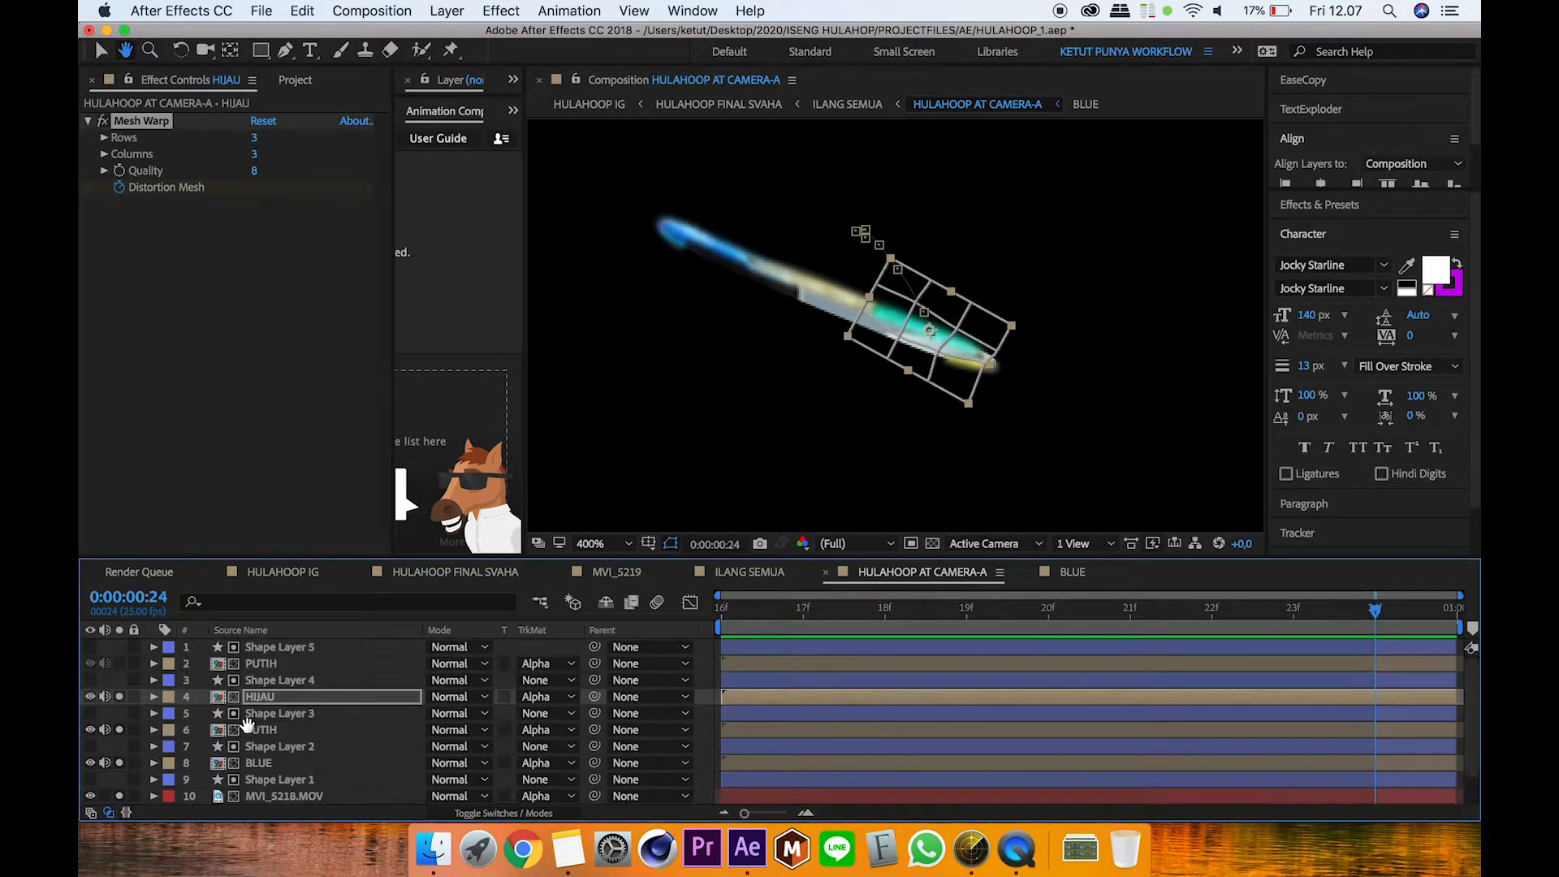
{"action": "left_click", "coordinate": [261, 664]}
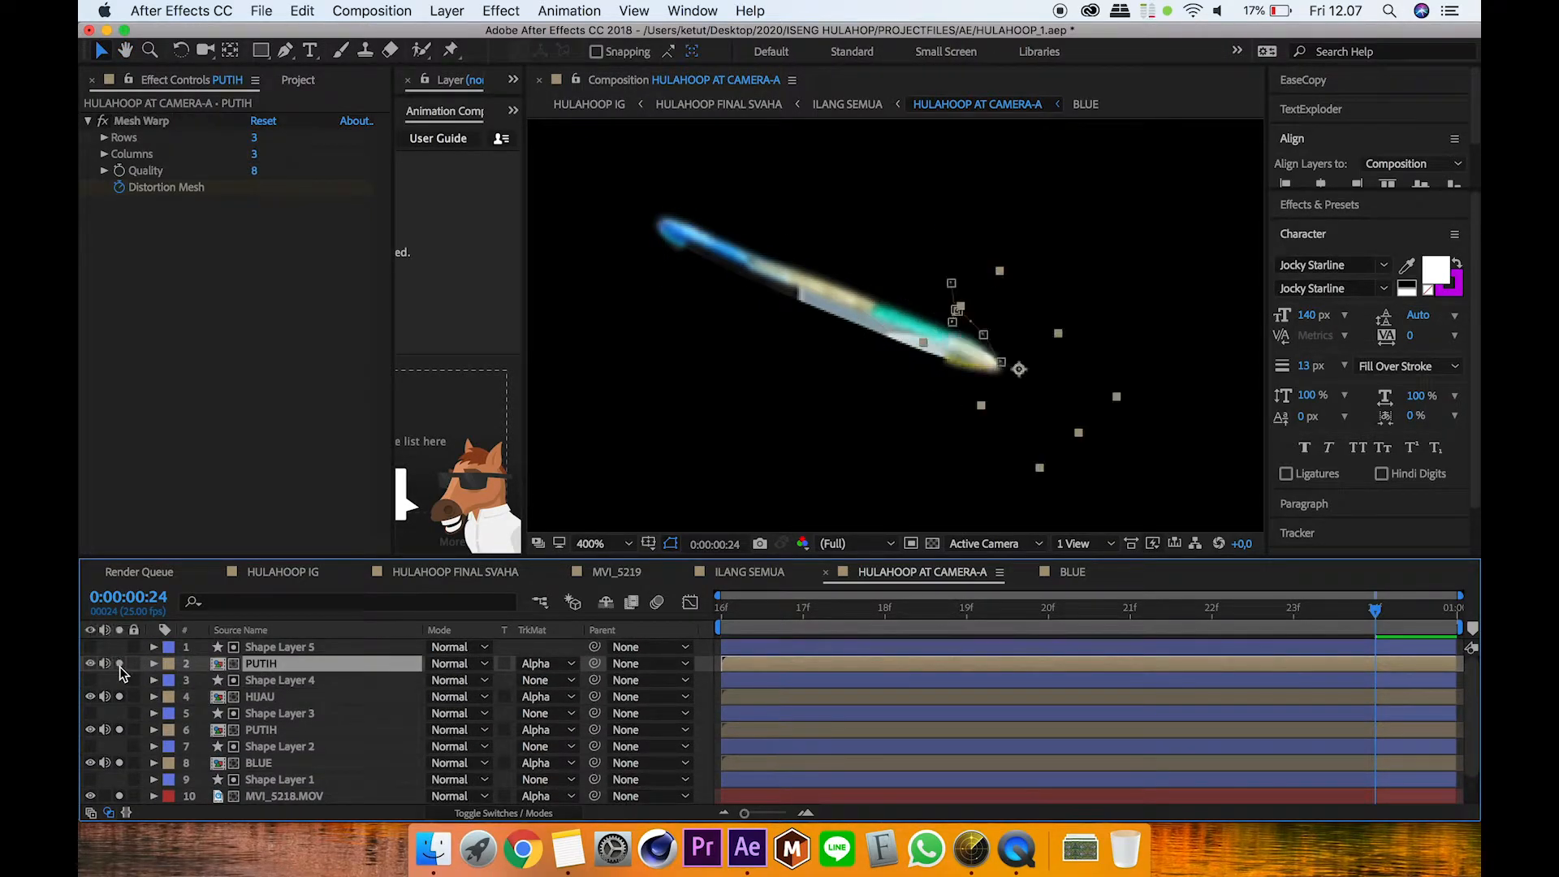
{"action": "left_click", "coordinate": [1048, 609]}
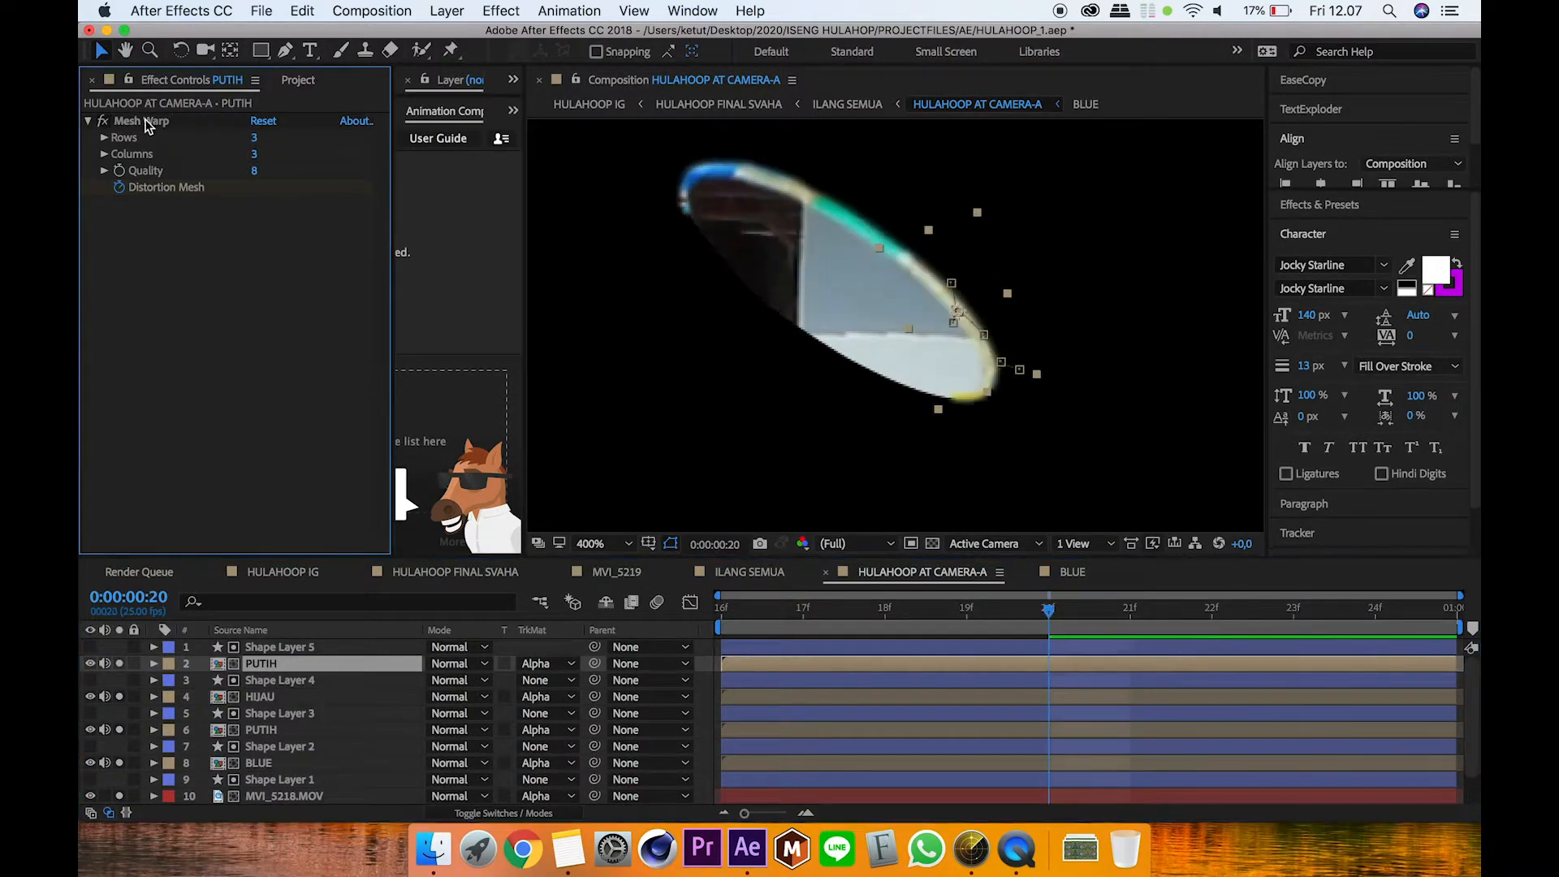
{"action": "left_click", "coordinate": [146, 121]}
{"action": "left_click_drag", "start_coordinate": [1016, 623], "coordinate": [1381, 648]}
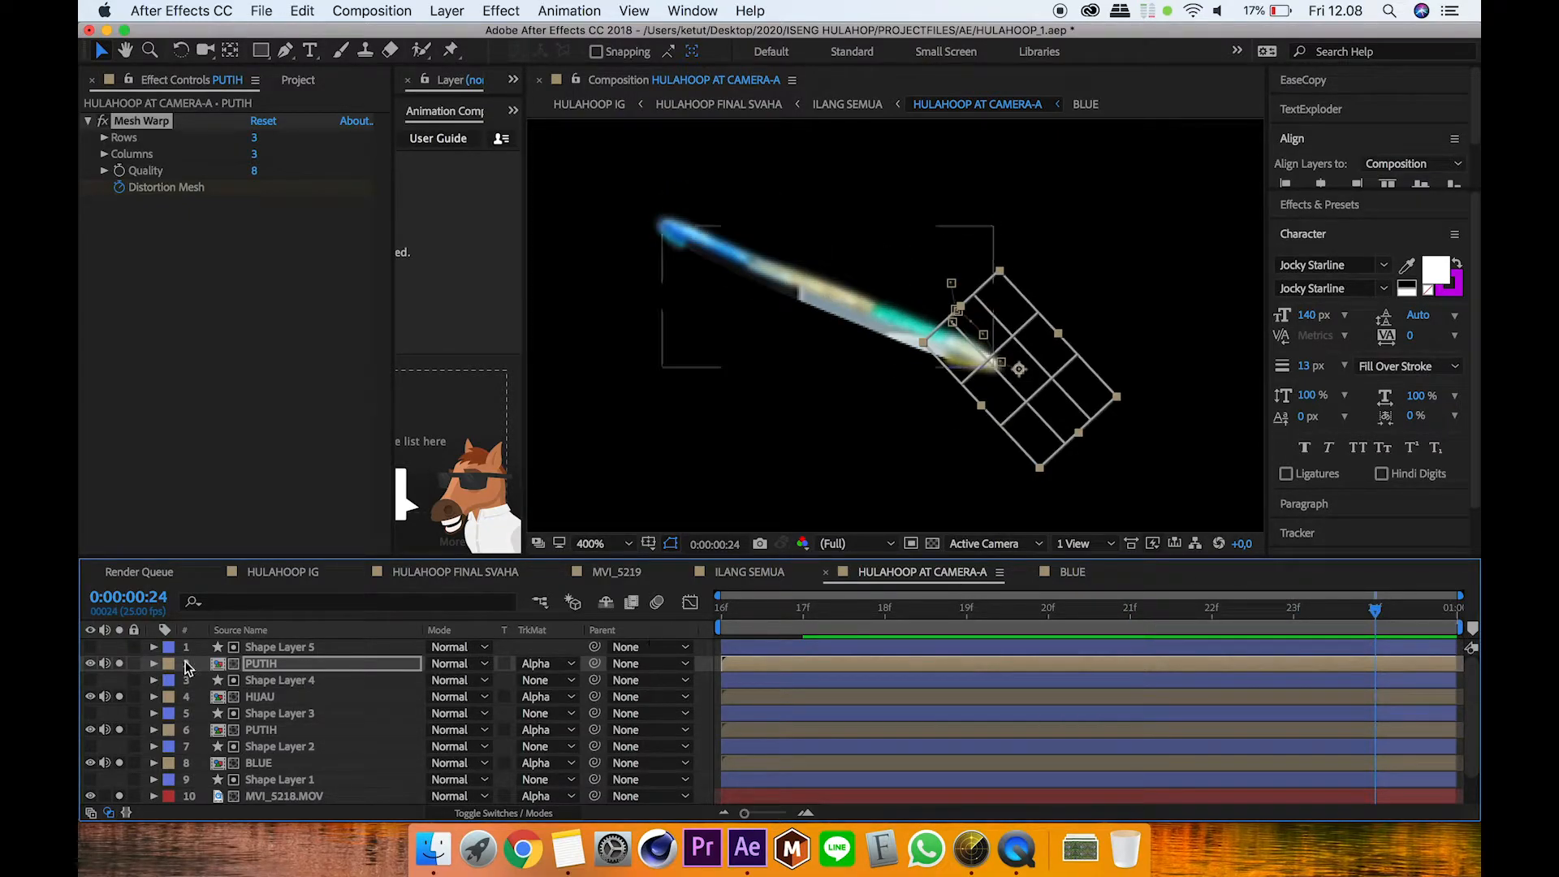
Step: Turn off solo for all layers and preview the complete hula hoop animation up to frame 24
{"action": "key", "text": "super+a"}
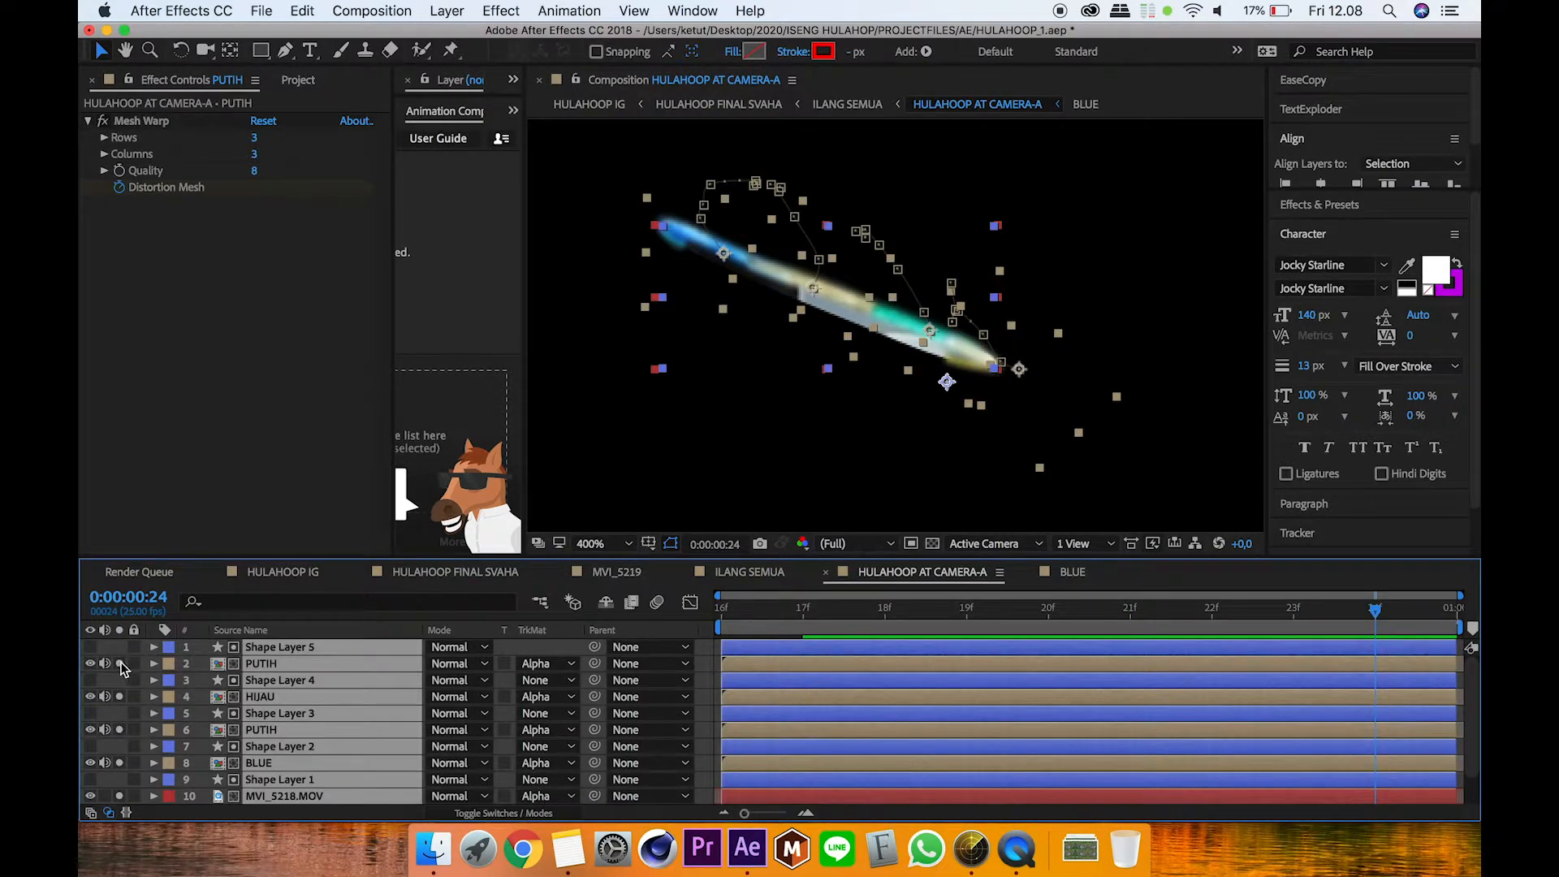
{"action": "key", "text": "shift+super+a"}
{"action": "key", "text": "space"}
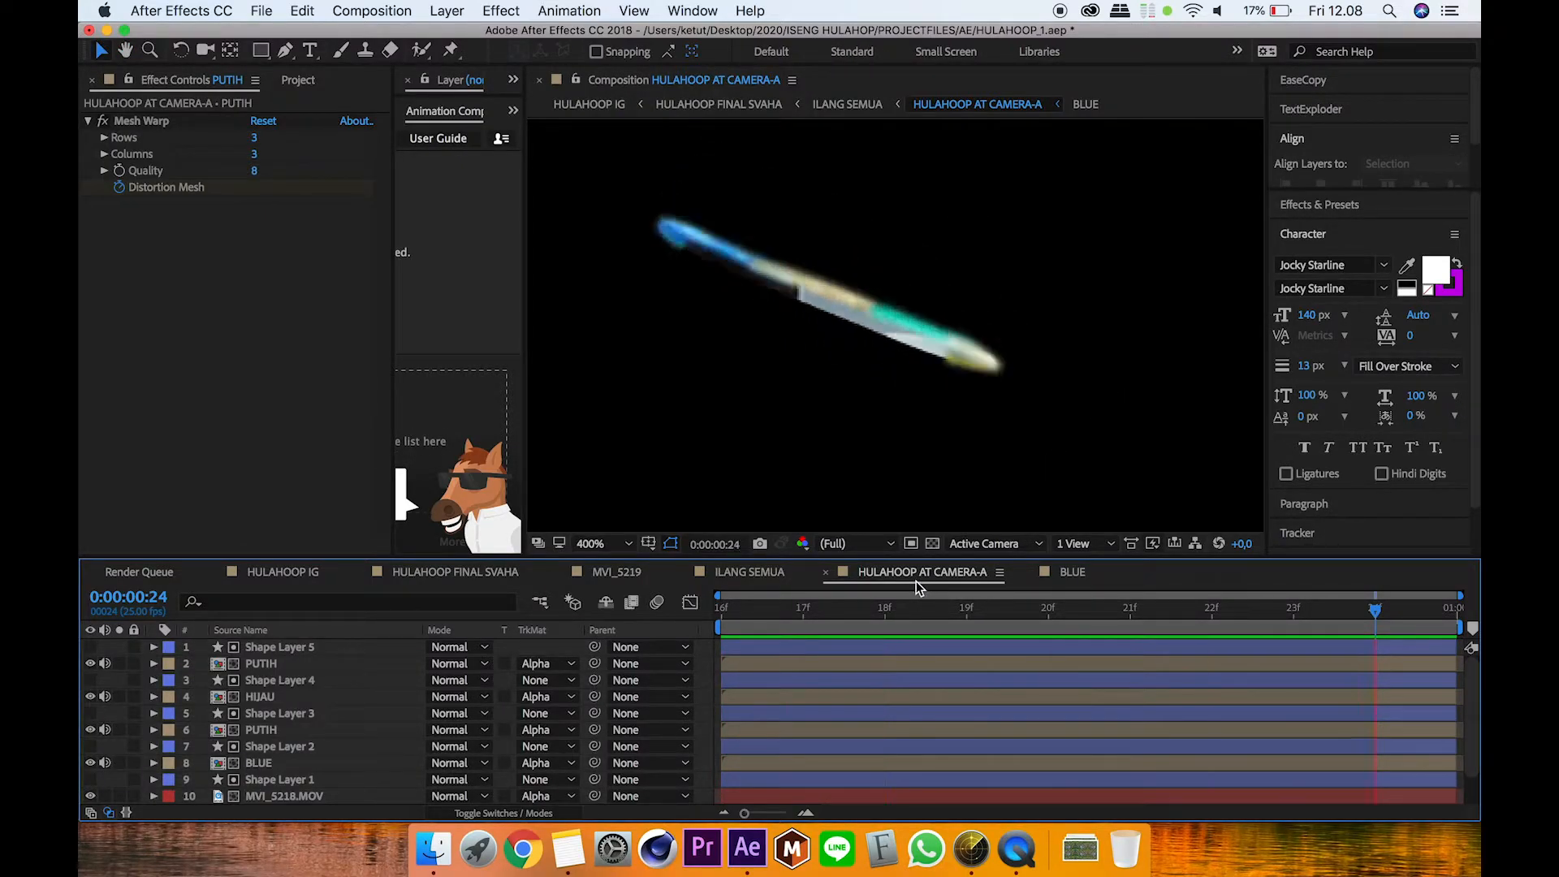
{"action": "left_click_drag", "start_coordinate": [817, 629], "coordinate": [1373, 650]}
Step: Open the ILANG SEMUA composition, go to 0:00:18:08 and fit the frame to the preview area
{"action": "left_click", "coordinate": [860, 108]}
{"action": "left_click_drag", "start_coordinate": [1046, 627], "coordinate": [864, 623]}
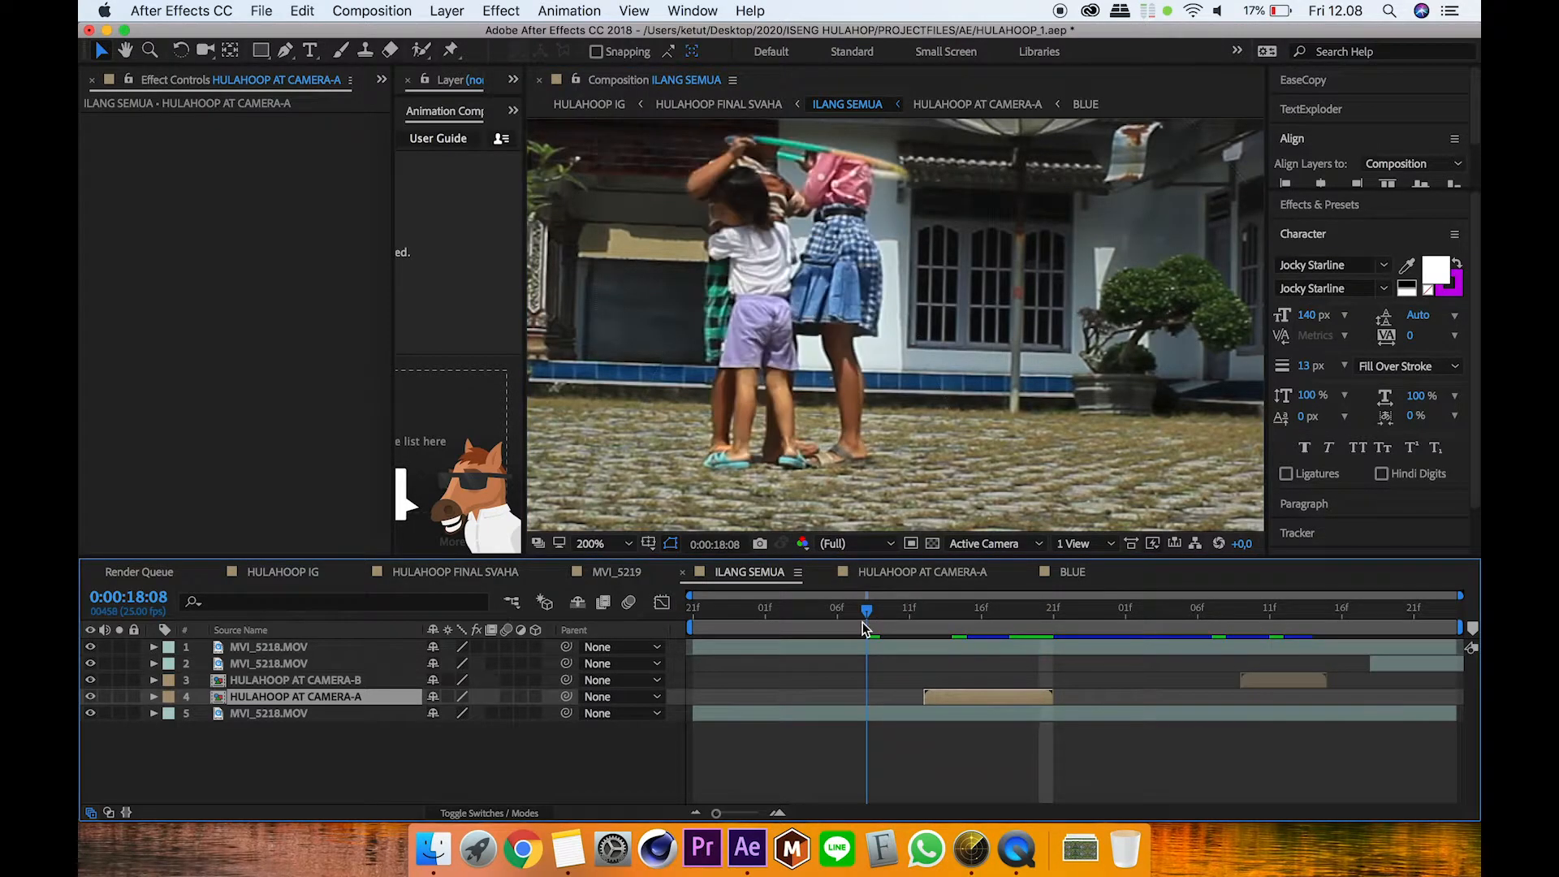
{"action": "left_click", "coordinate": [601, 543]}
{"action": "left_click", "coordinate": [666, 529]}
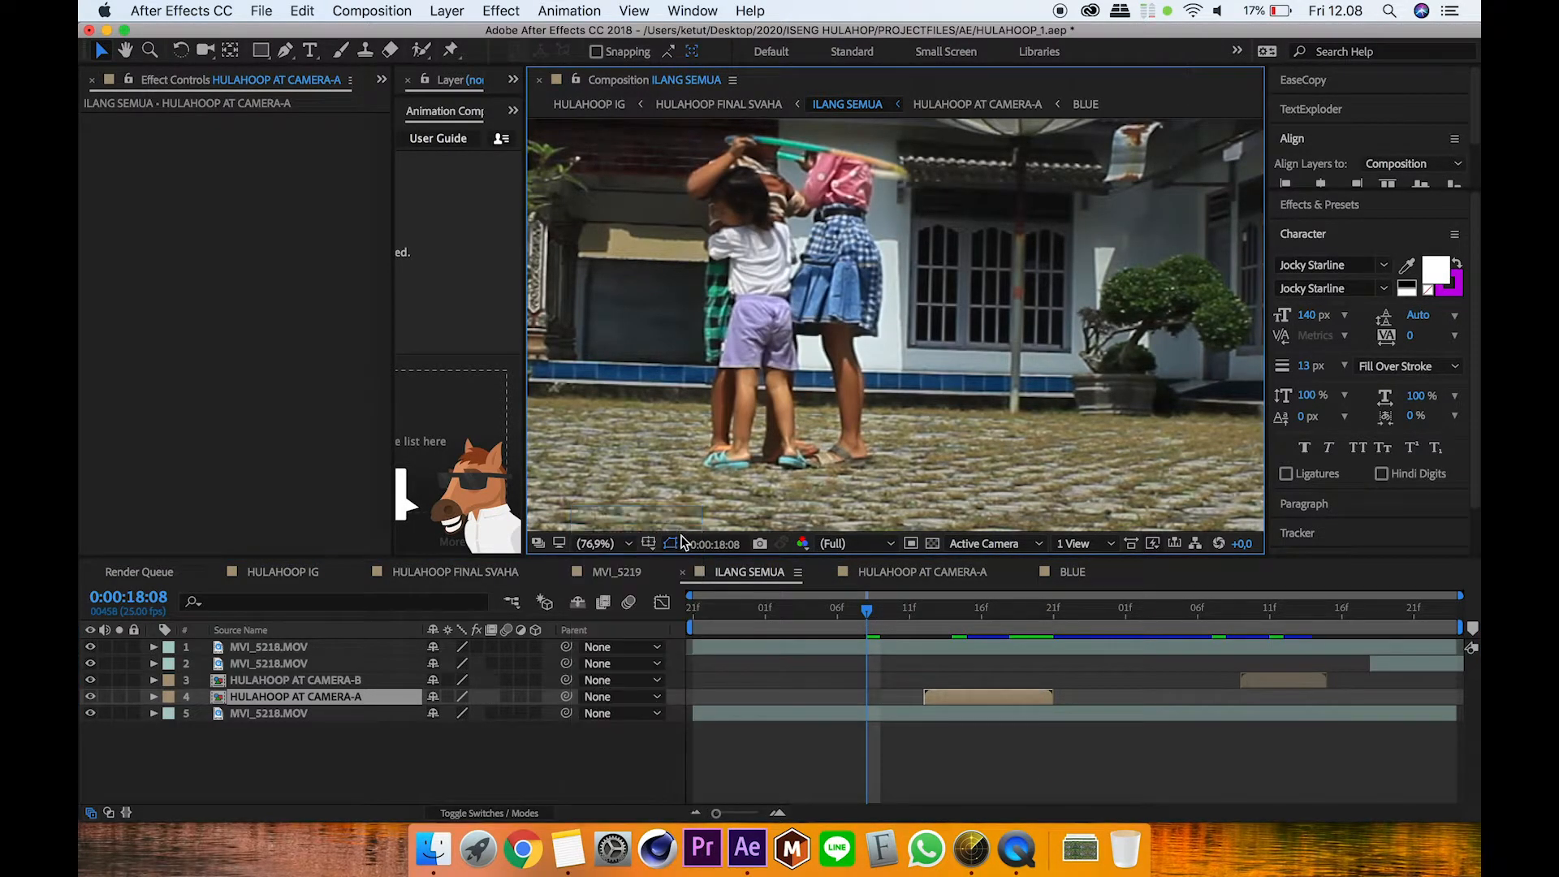
Step: Preview ILANG SEMUA from 0:00:18:08 and scrub forward to the start of the HULAHOOP AT CAMERA-B layer
{"action": "key", "text": "space"}
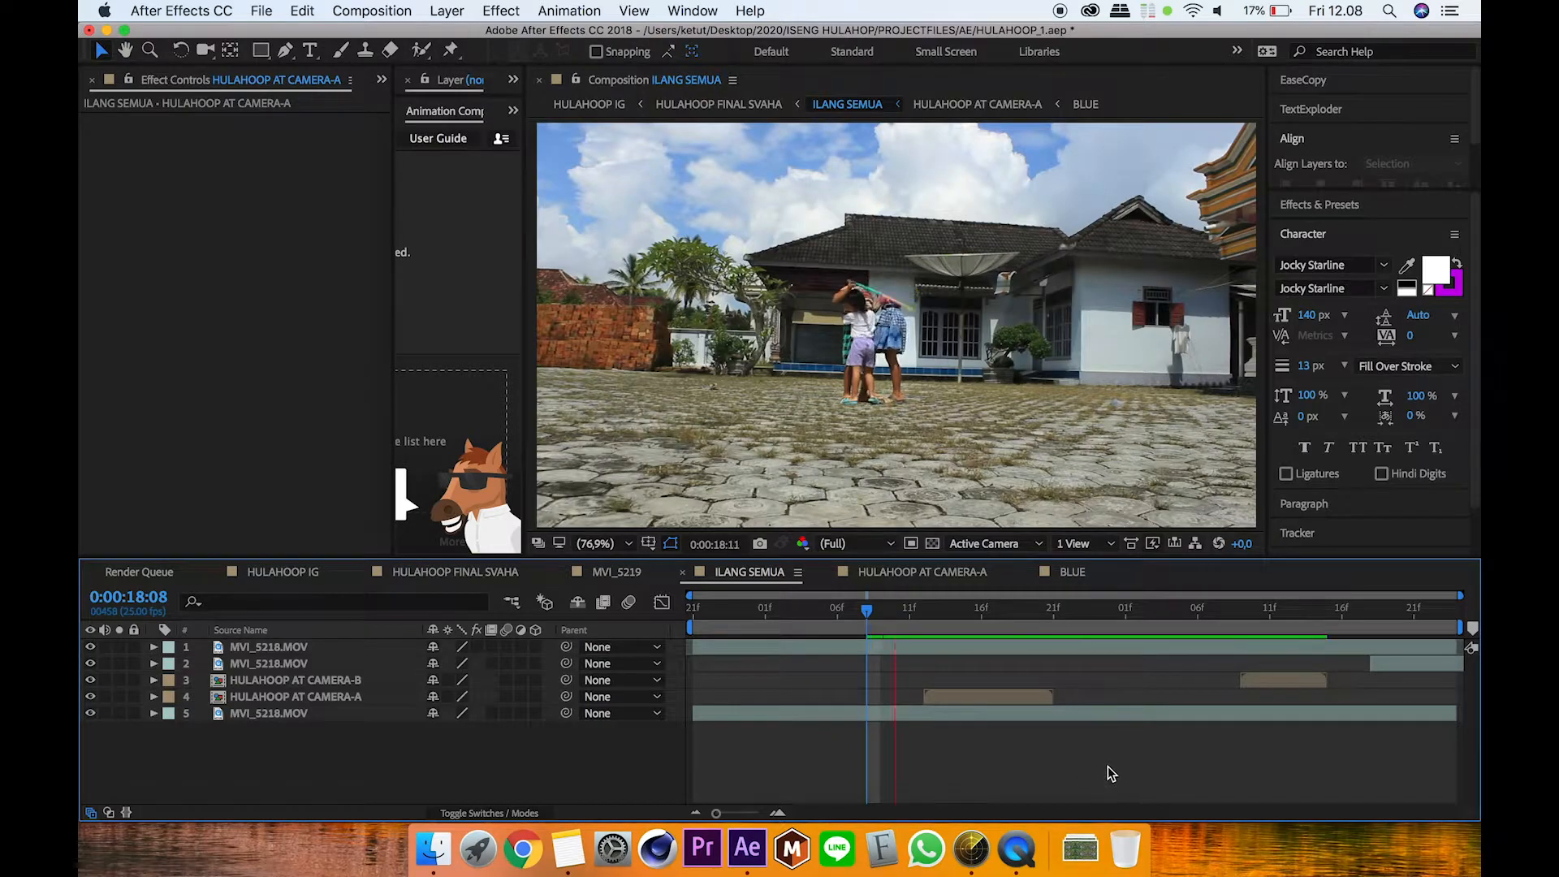
{"action": "mouse_move", "coordinate": [968, 617]}
{"action": "left_mouse_down"}
{"action": "mouse_move", "coordinate": [902, 619]}
{"action": "mouse_move", "coordinate": [982, 622]}
{"action": "left_mouse_up"}
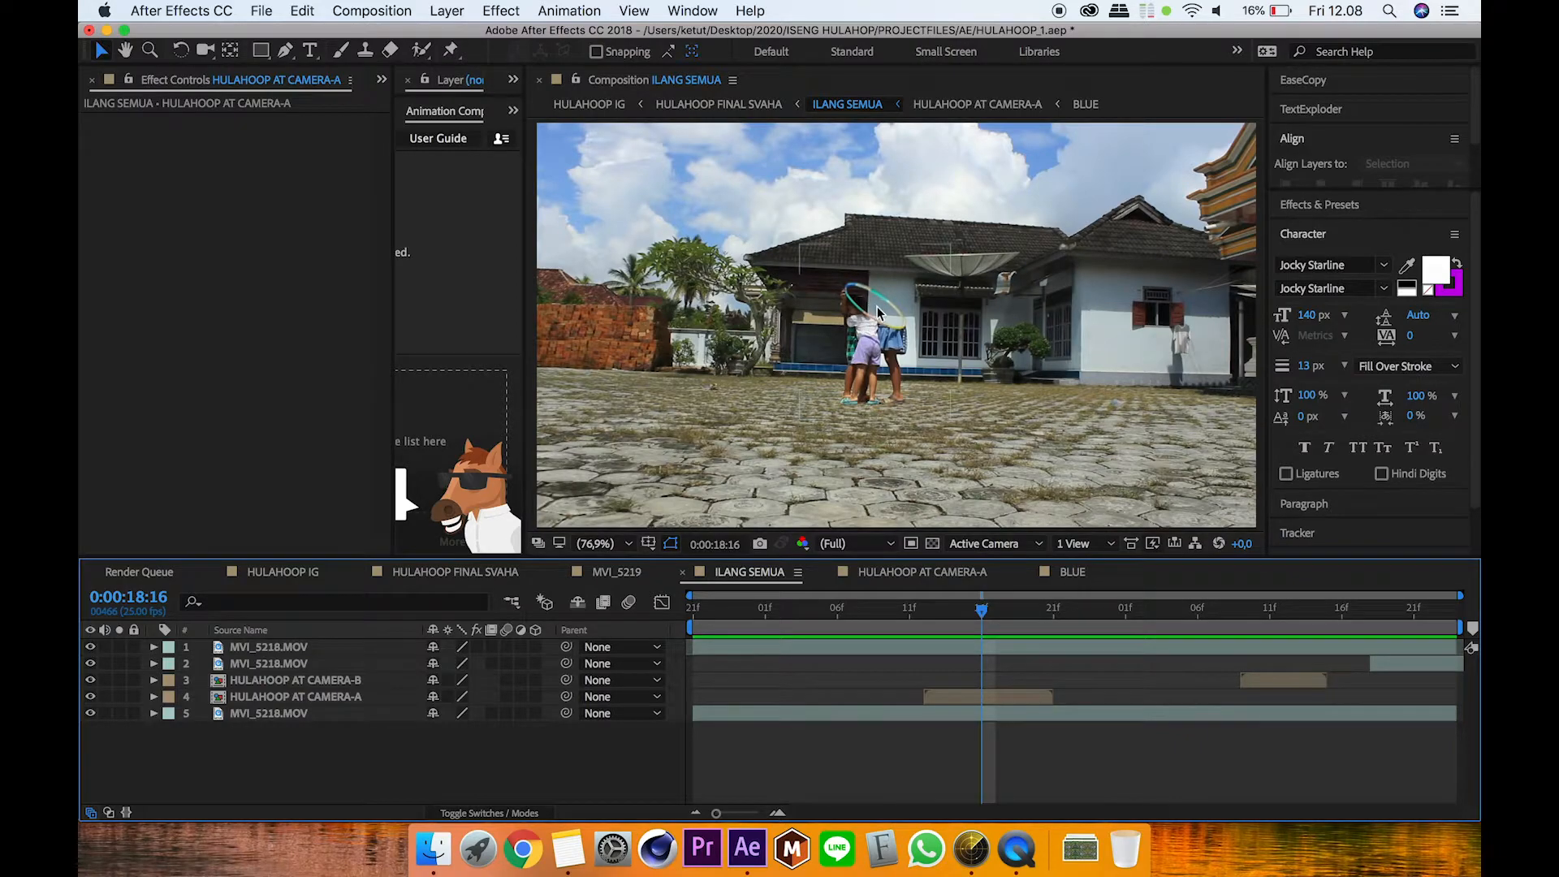
{"action": "left_click_drag", "start_coordinate": [1006, 627], "coordinate": [1269, 642]}
Step: Open the HULAHOOP AT CAMERA-B precomp, collapse layer 5, solo PUTIH alongside it and scrub back to frame 15
{"action": "double_click", "coordinate": [268, 683]}
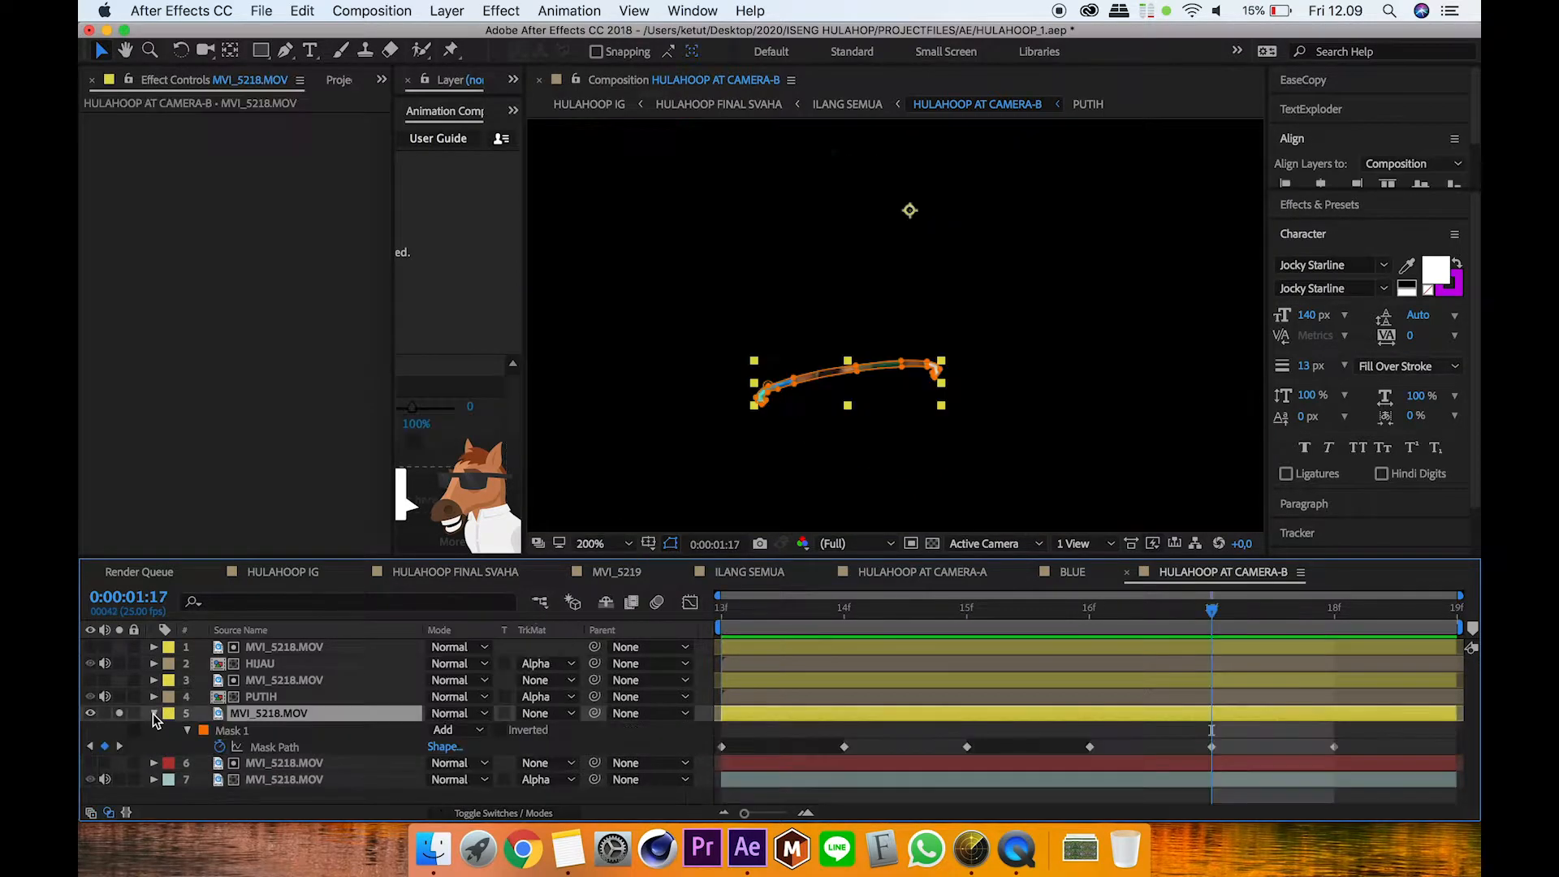
{"action": "left_click", "coordinate": [154, 715]}
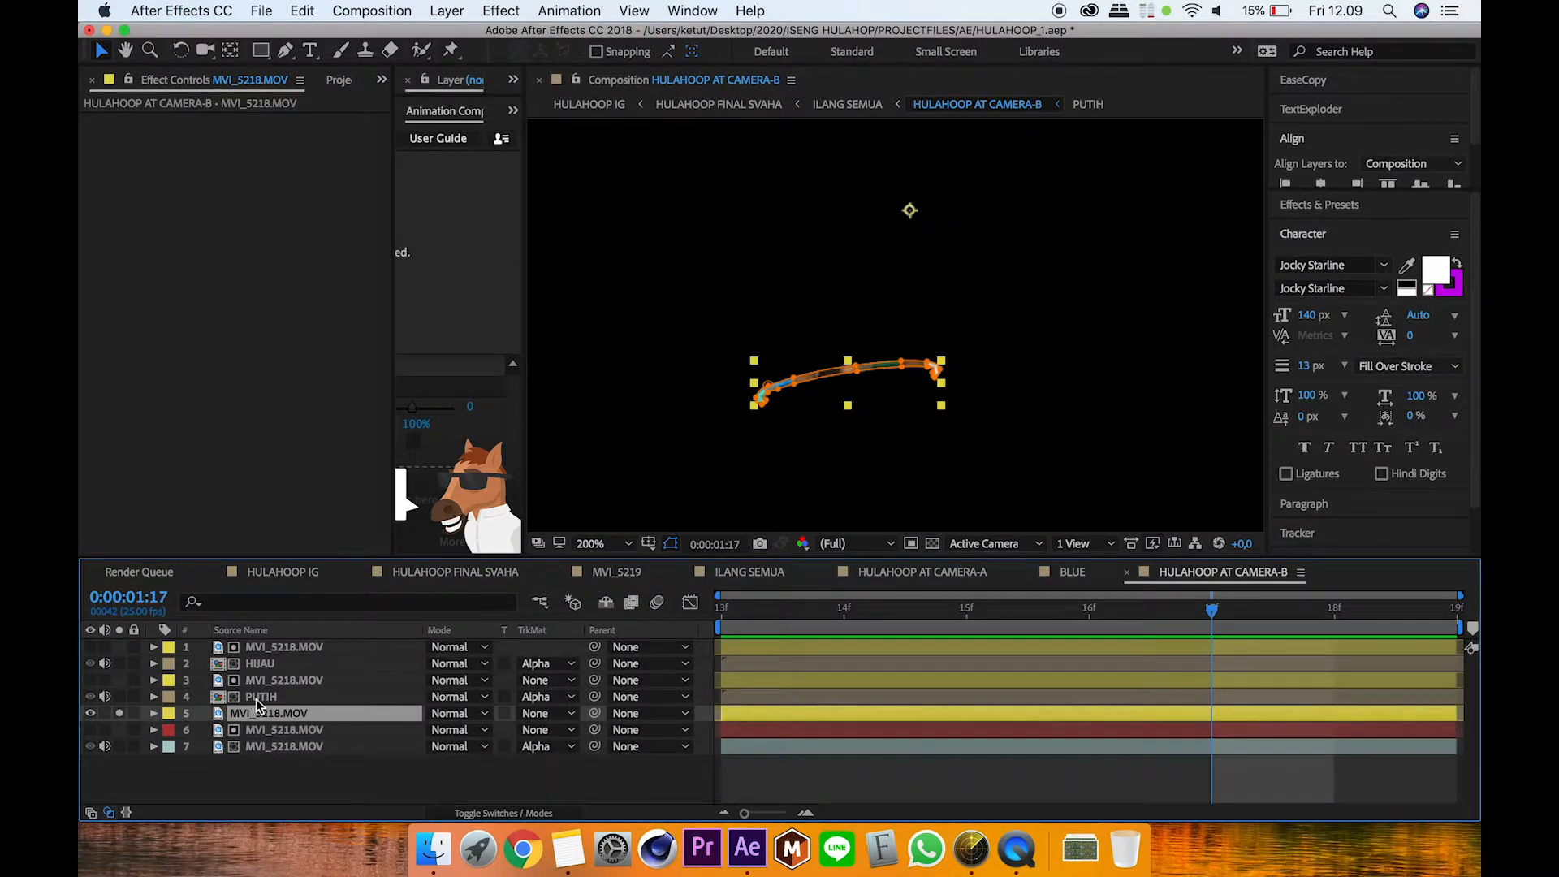
{"action": "left_click", "coordinate": [256, 699]}
{"action": "left_click", "coordinate": [119, 697]}
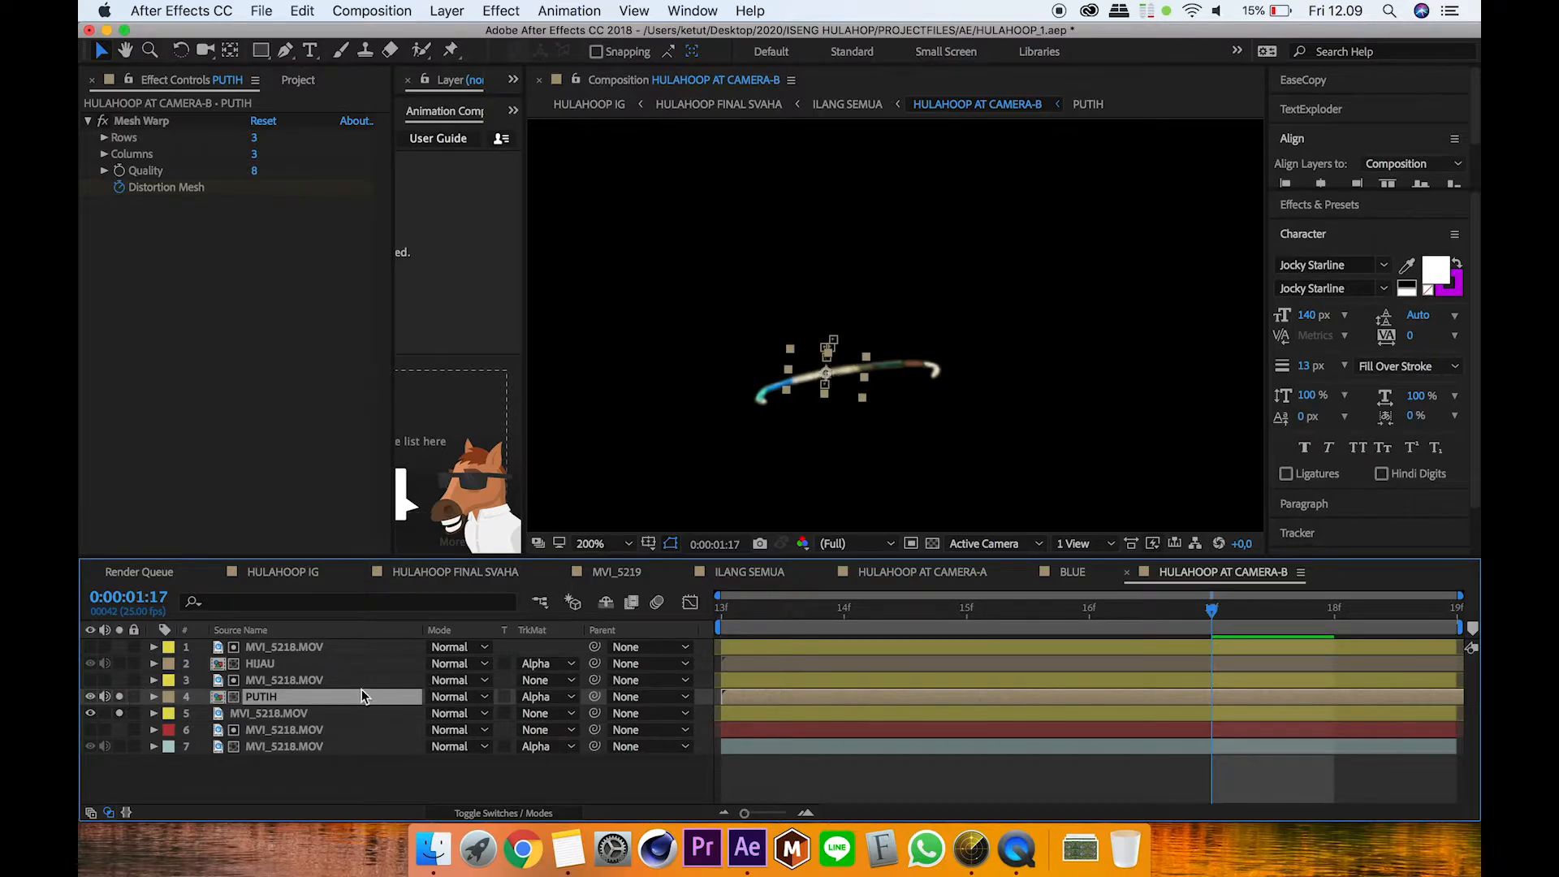
{"action": "left_click", "coordinate": [801, 764]}
{"action": "left_click_drag", "start_coordinate": [1195, 619], "coordinate": [921, 646]}
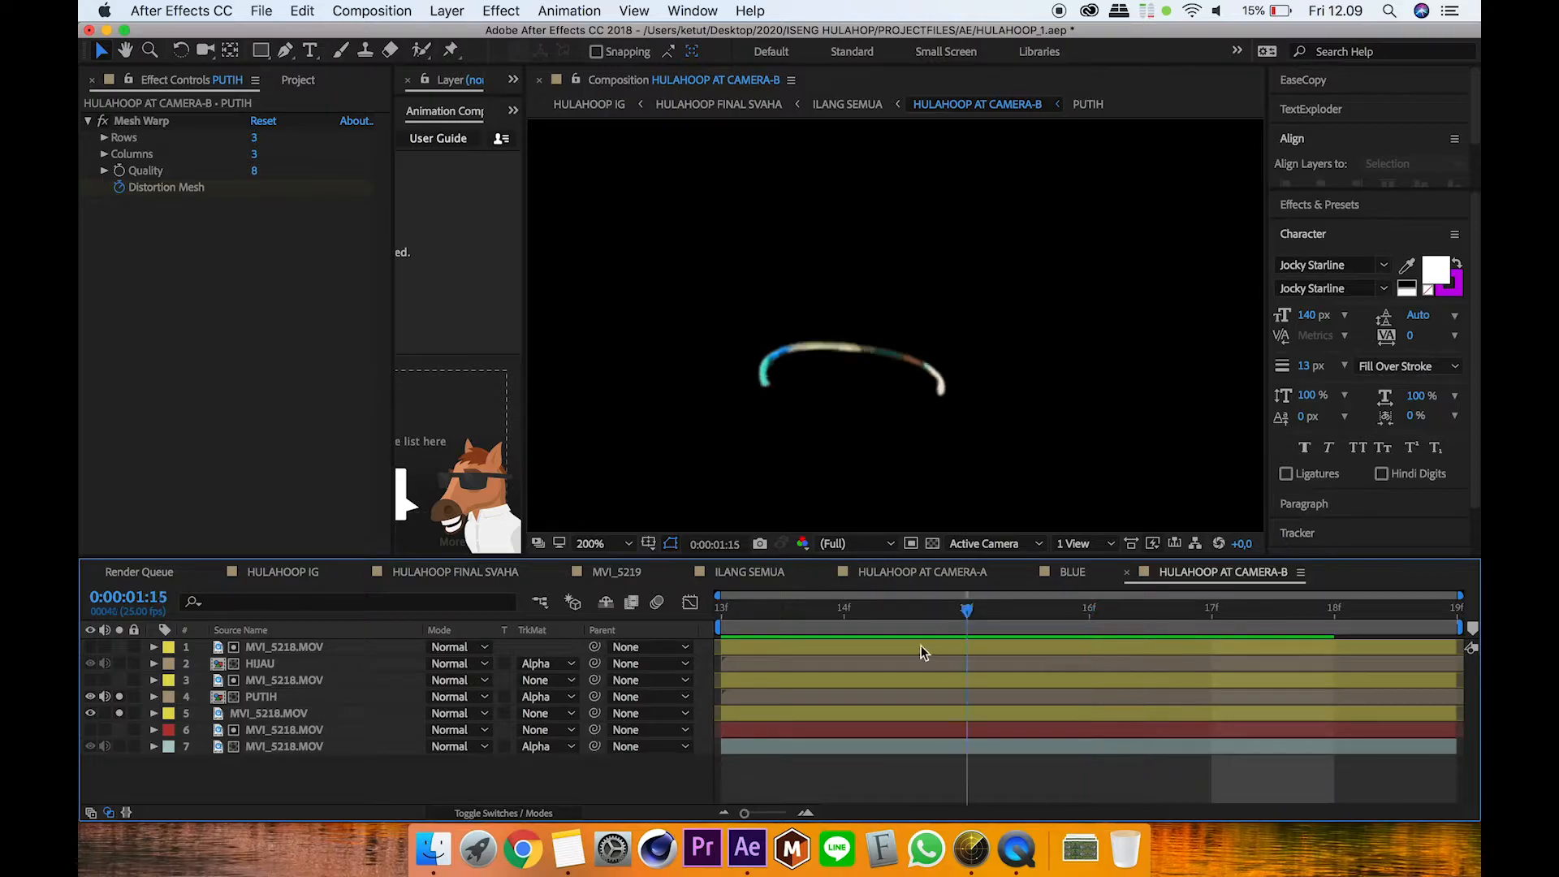
Step: Show the PUTIH layer's Mesh Warp grid, reveal its keyframes and examine the warp up to 0:00:01:18
{"action": "left_click", "coordinate": [313, 700]}
{"action": "left_click", "coordinate": [166, 122]}
{"action": "left_click_drag", "start_coordinate": [967, 680], "coordinate": [1240, 637]}
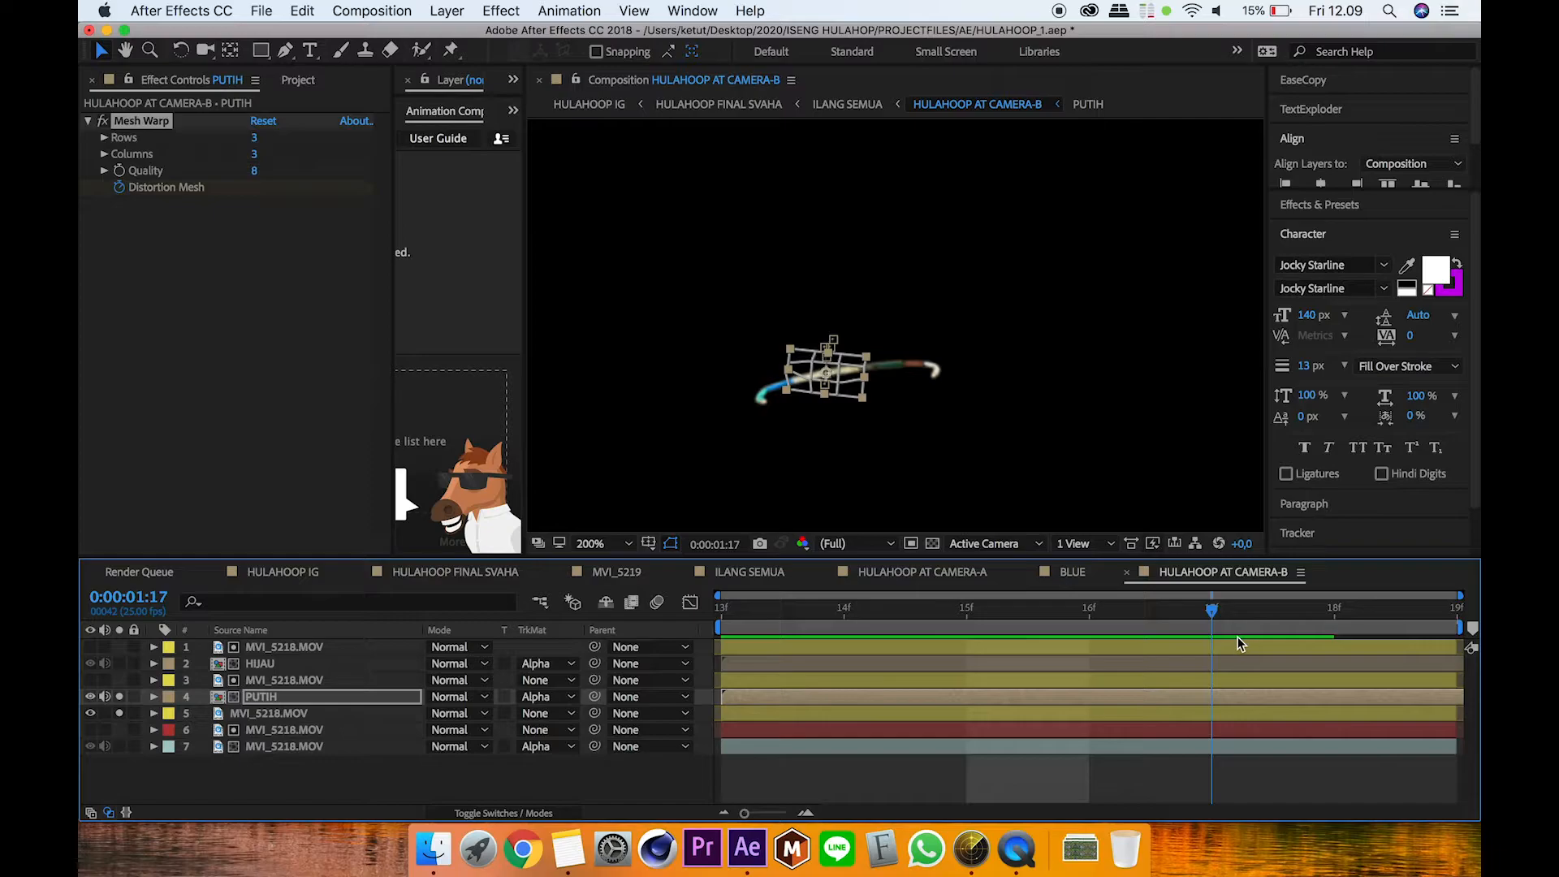
{"action": "key", "text": "u"}
{"action": "left_click_drag", "start_coordinate": [1204, 613], "coordinate": [1334, 622]}
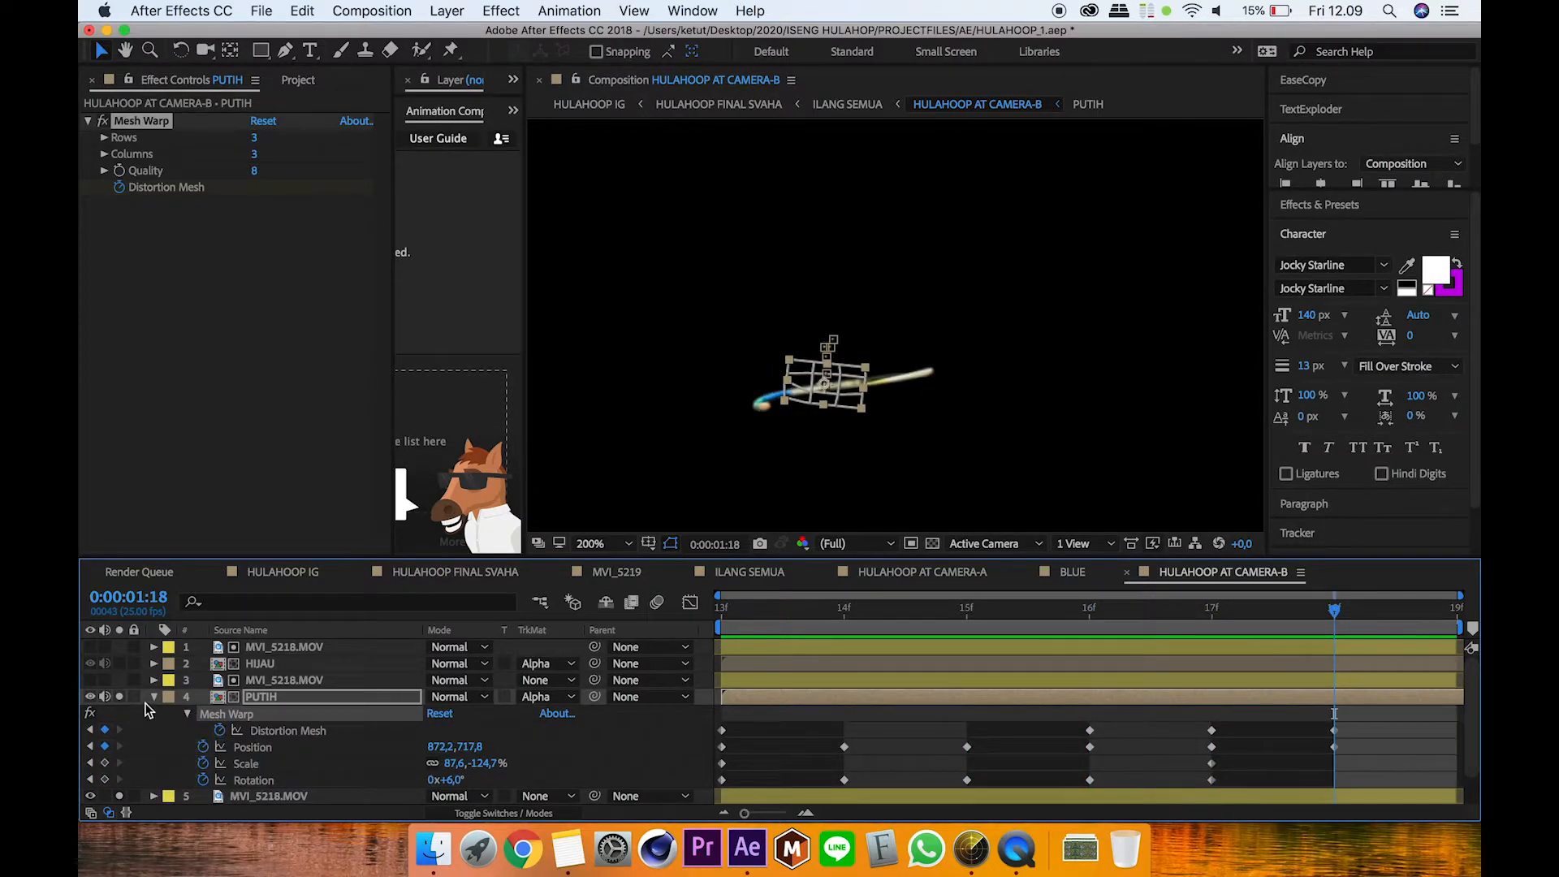
Step: Collapse the PUTIH layer, select matte layer 3 and turn off solo for PUTIH and layer 5
{"action": "left_click", "coordinate": [276, 680]}
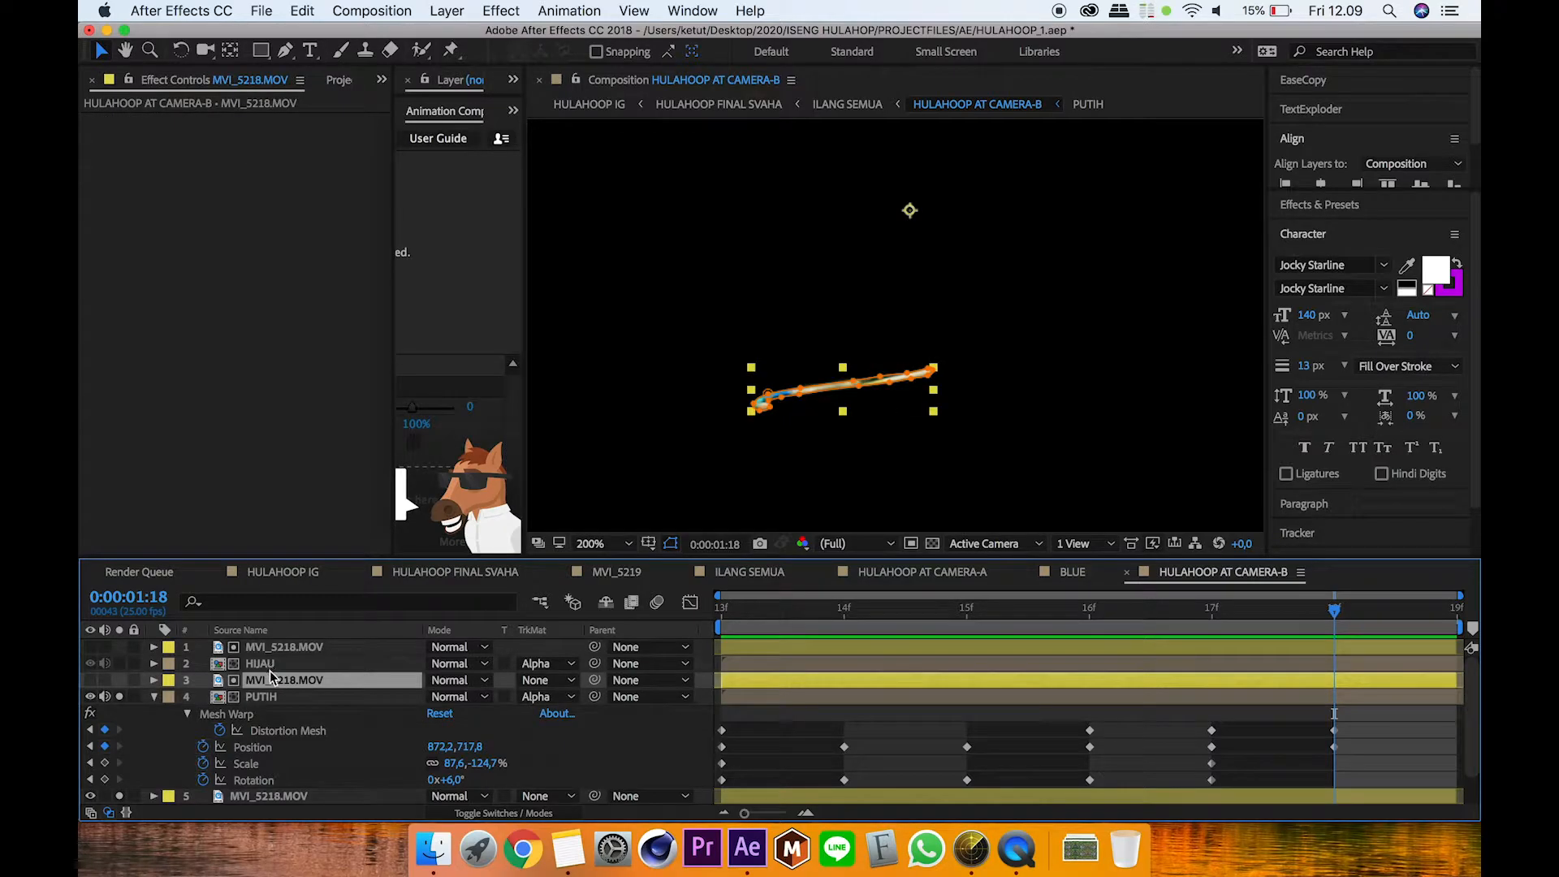
{"action": "left_click", "coordinate": [272, 697]}
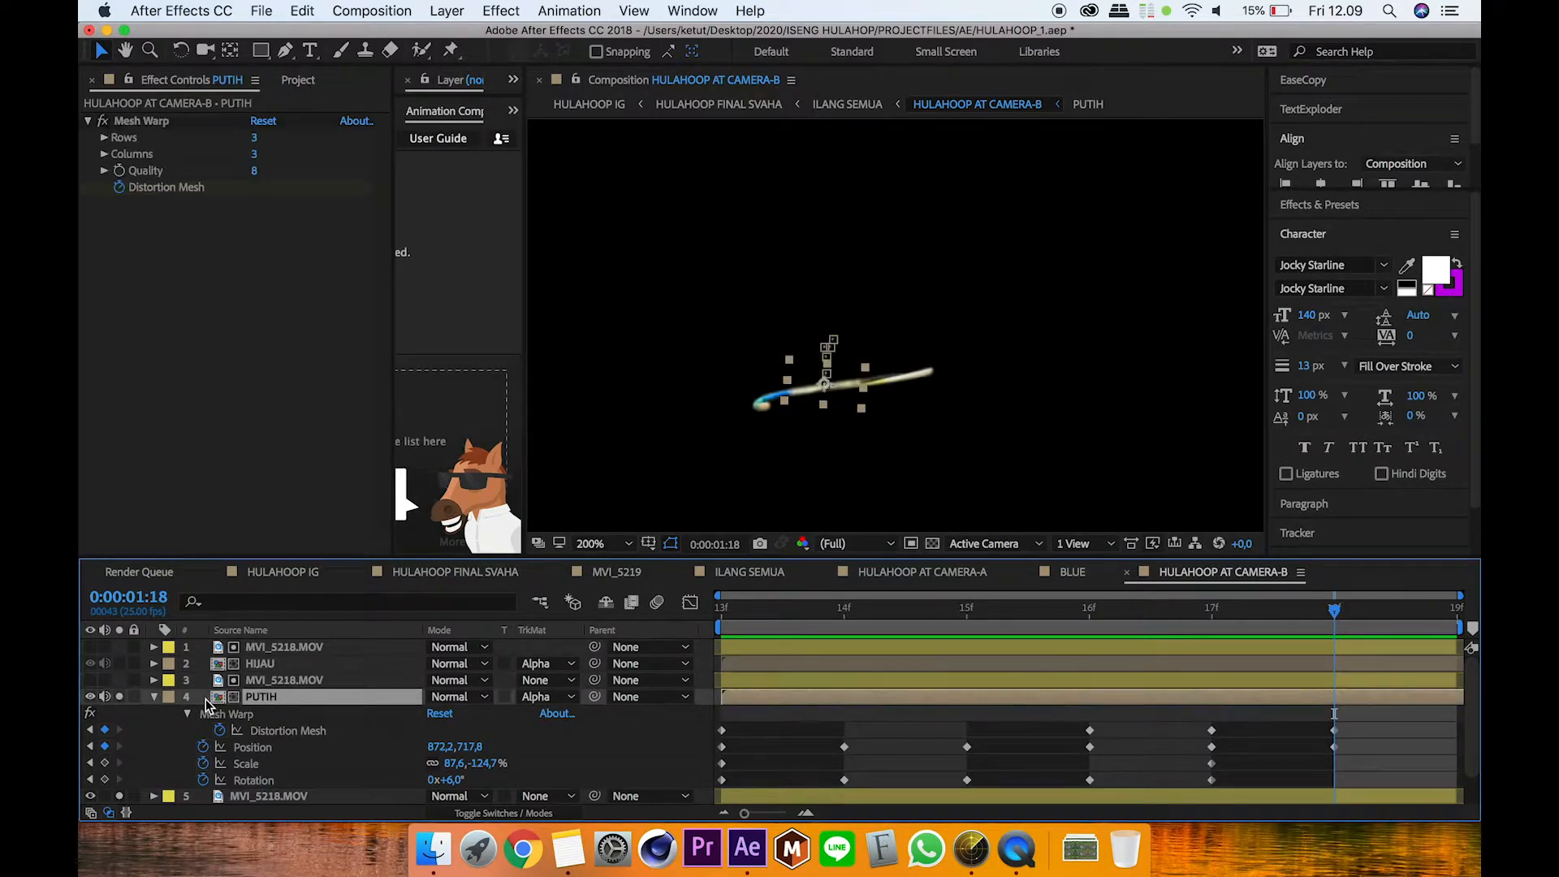
{"action": "left_click", "coordinate": [154, 696]}
{"action": "left_click", "coordinate": [285, 682]}
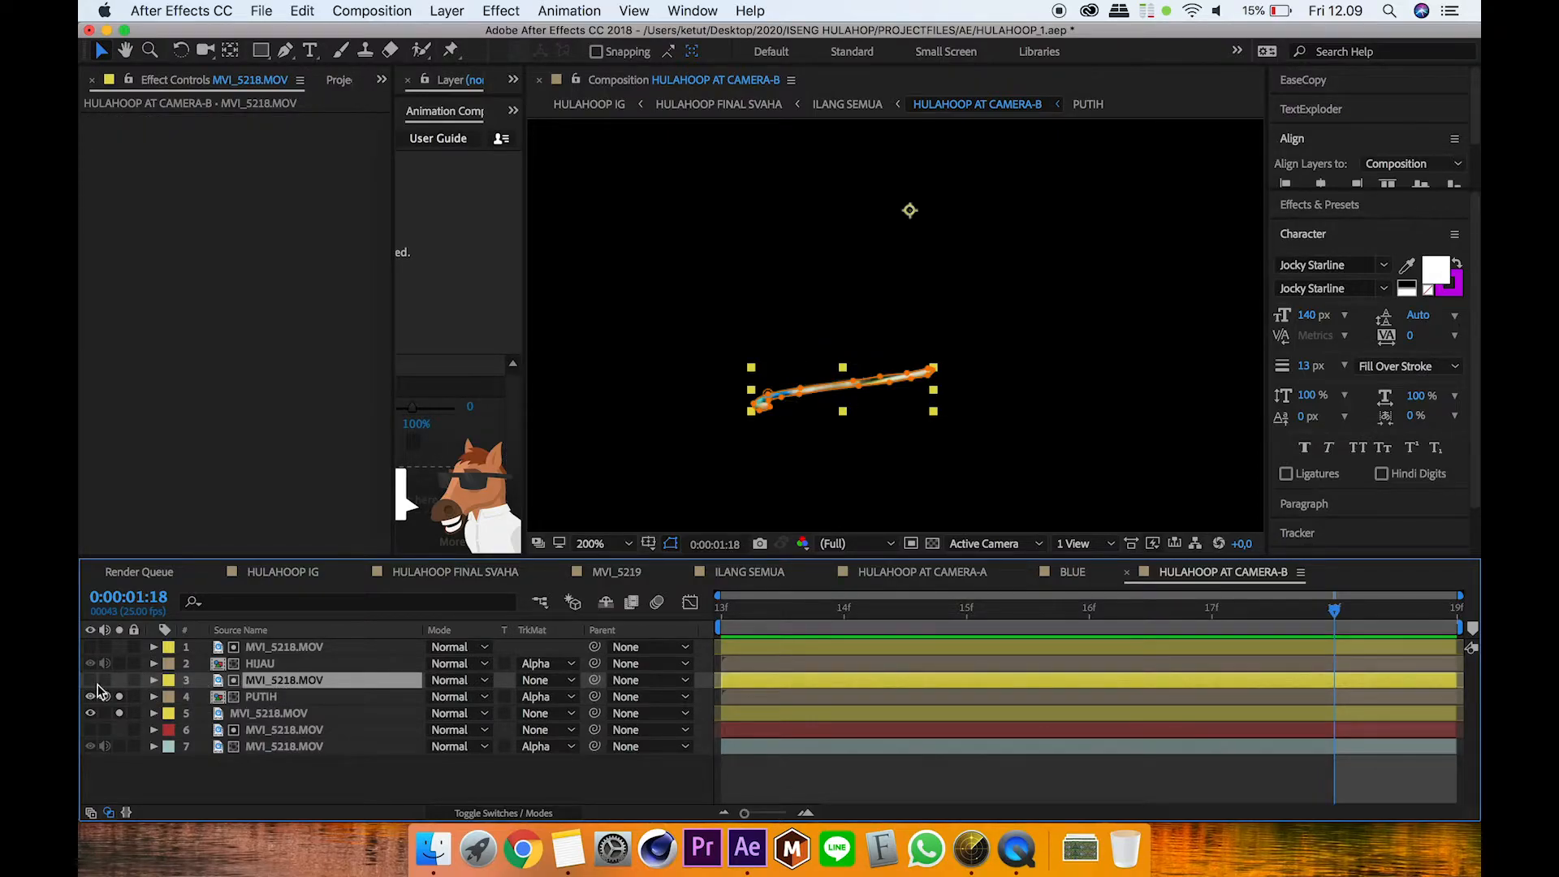
{"action": "left_click", "coordinate": [119, 698]}
{"action": "left_click", "coordinate": [119, 711]}
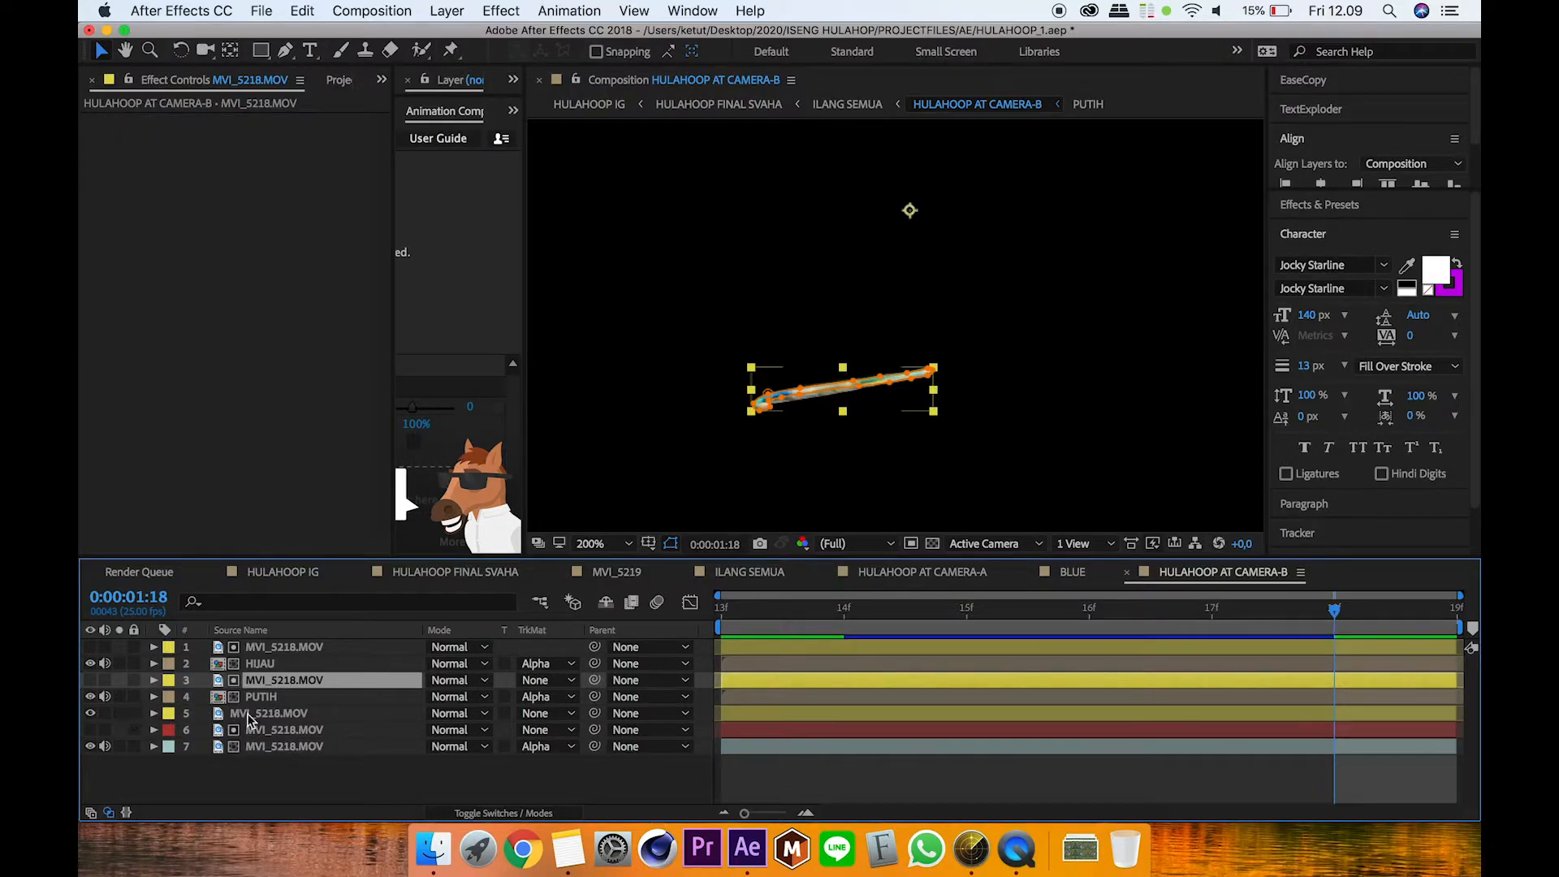
Step: Solo the masked MVI_5218.MOV layer 5 to inspect it, select PUTIH and turn off the layer 5 solo
{"action": "left_click", "coordinate": [260, 716]}
{"action": "left_click", "coordinate": [120, 715]}
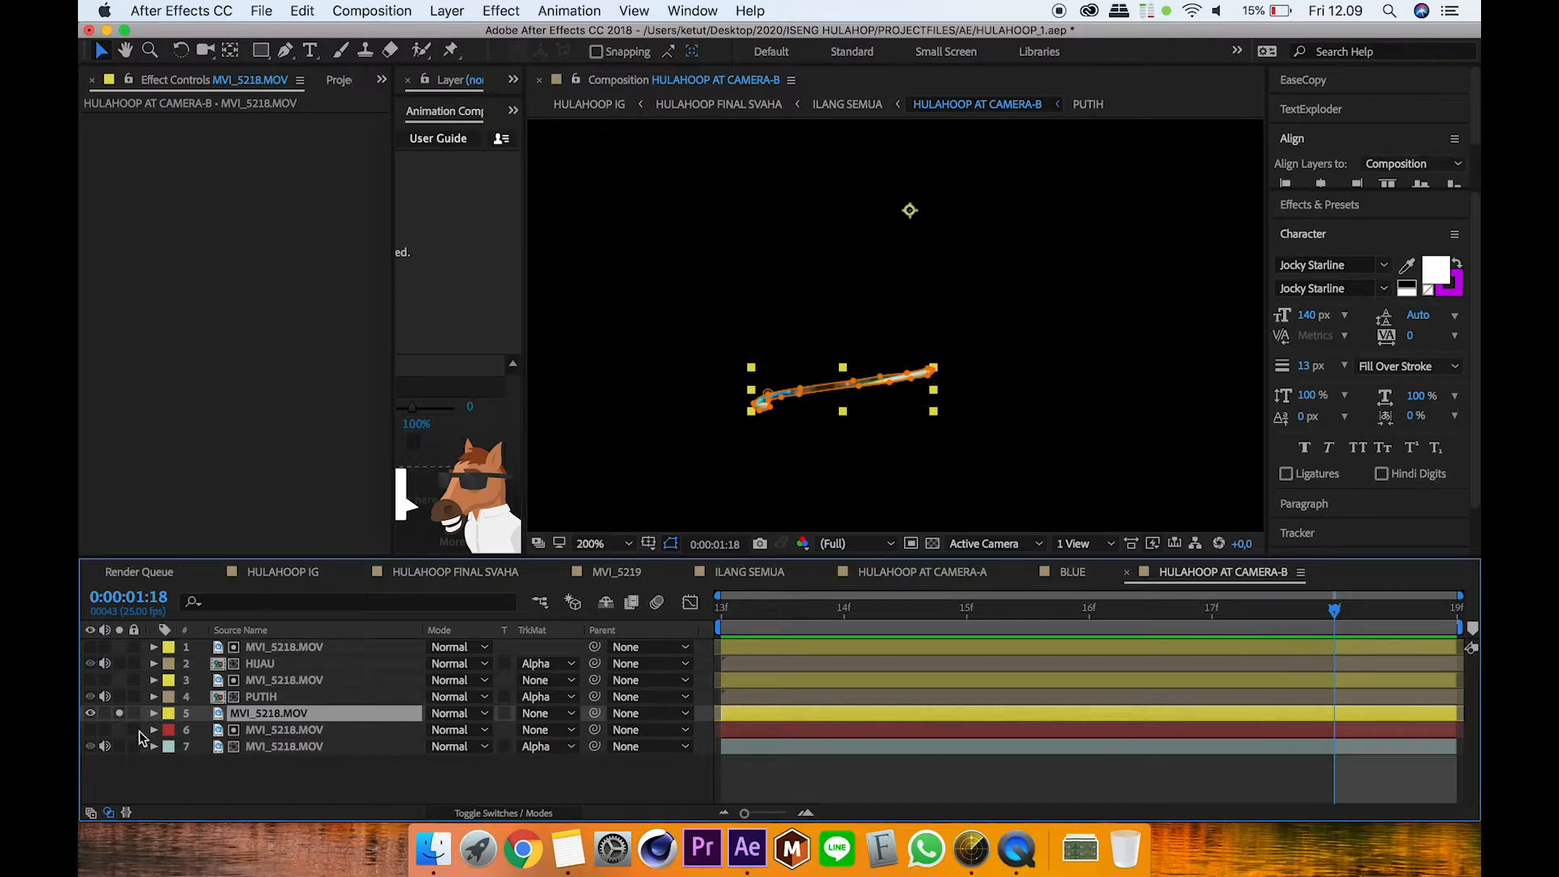
{"action": "left_click", "coordinate": [167, 787]}
{"action": "left_click", "coordinate": [271, 714]}
{"action": "left_click", "coordinate": [276, 696]}
{"action": "left_click", "coordinate": [121, 713]}
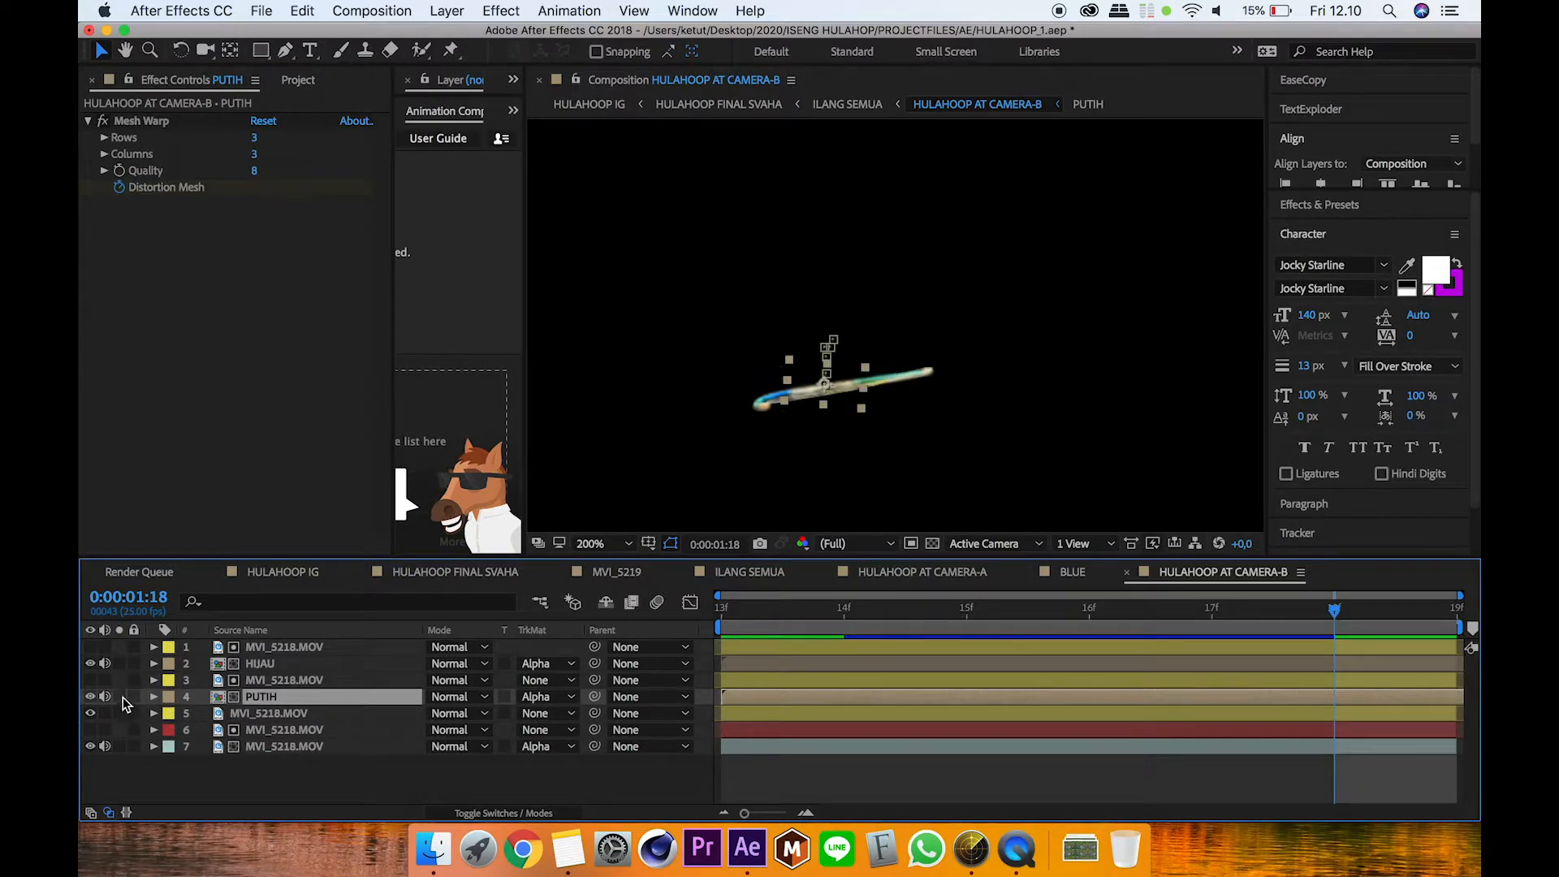
Step: Solo PUTIH and inspect the white segment at 800% from frame 16 to frame 17
{"action": "left_click", "coordinate": [120, 697]}
{"action": "scroll", "coordinate": [888, 424], "scroll_direction": "up", "scroll_amount": 3}
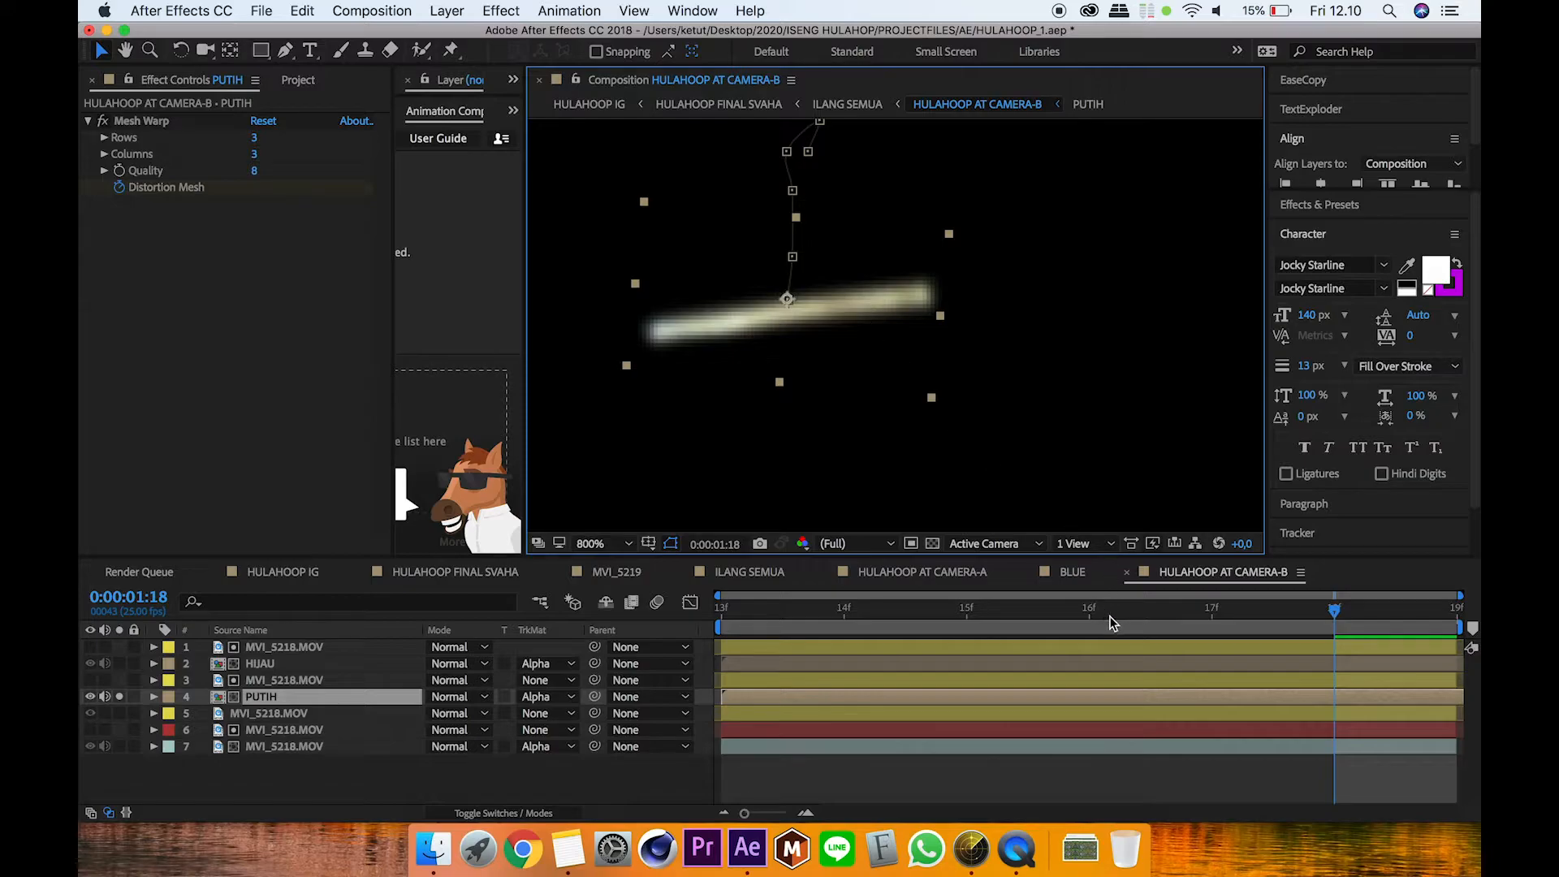
{"action": "left_click", "coordinate": [1089, 630]}
{"action": "key", "text": "Page_Down"}
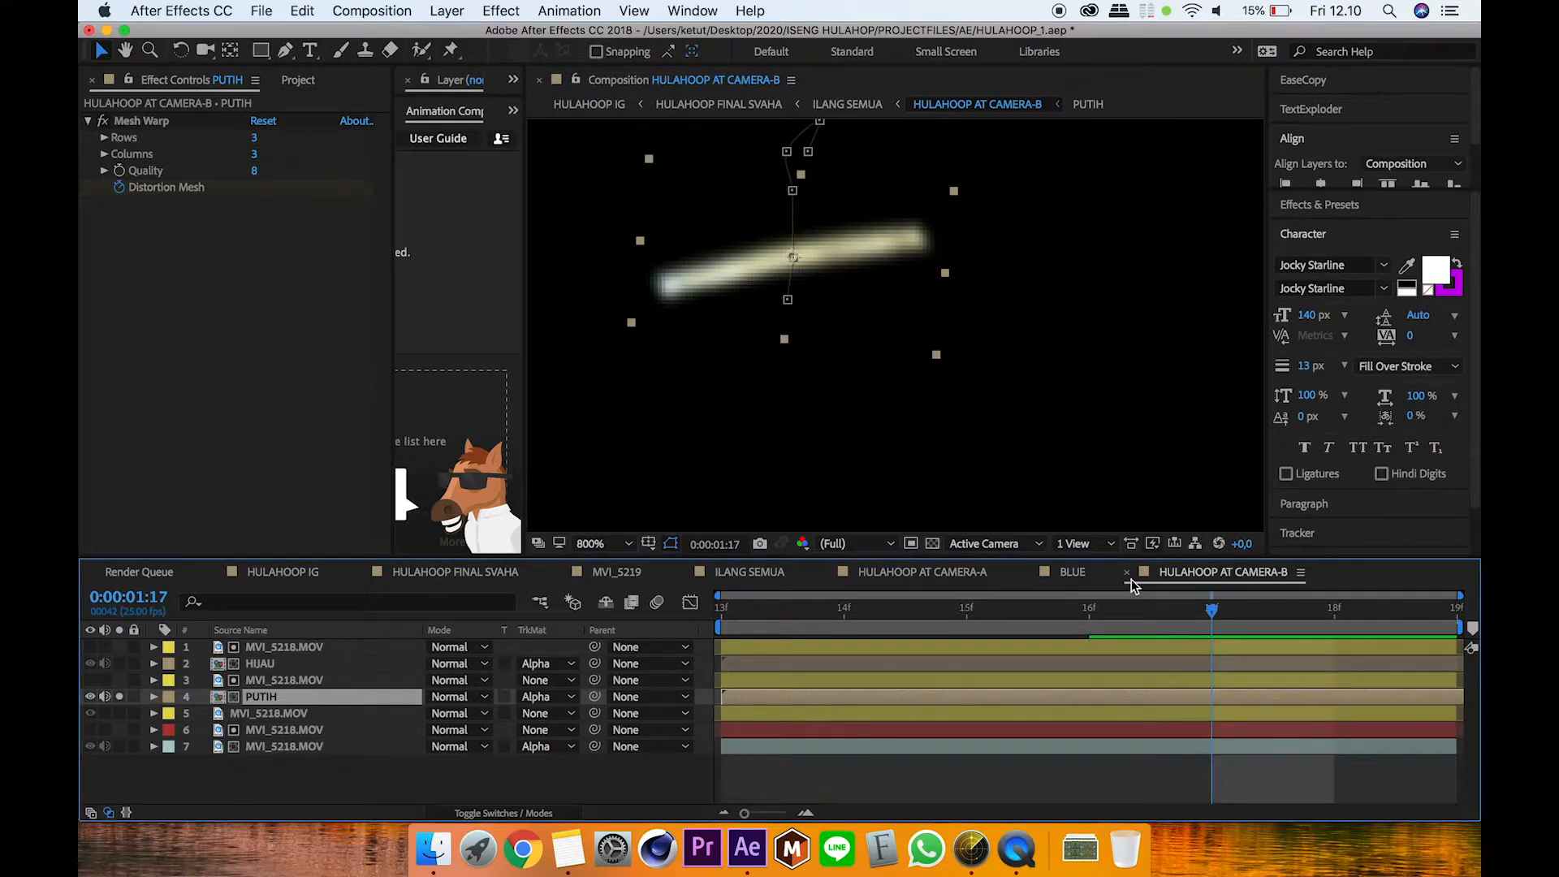
Step: Set the PUTIH layer's track matte to None
{"action": "left_click", "coordinate": [530, 698]}
{"action": "left_click", "coordinate": [279, 714]}
{"action": "left_click", "coordinate": [542, 699]}
{"action": "left_click", "coordinate": [561, 718]}
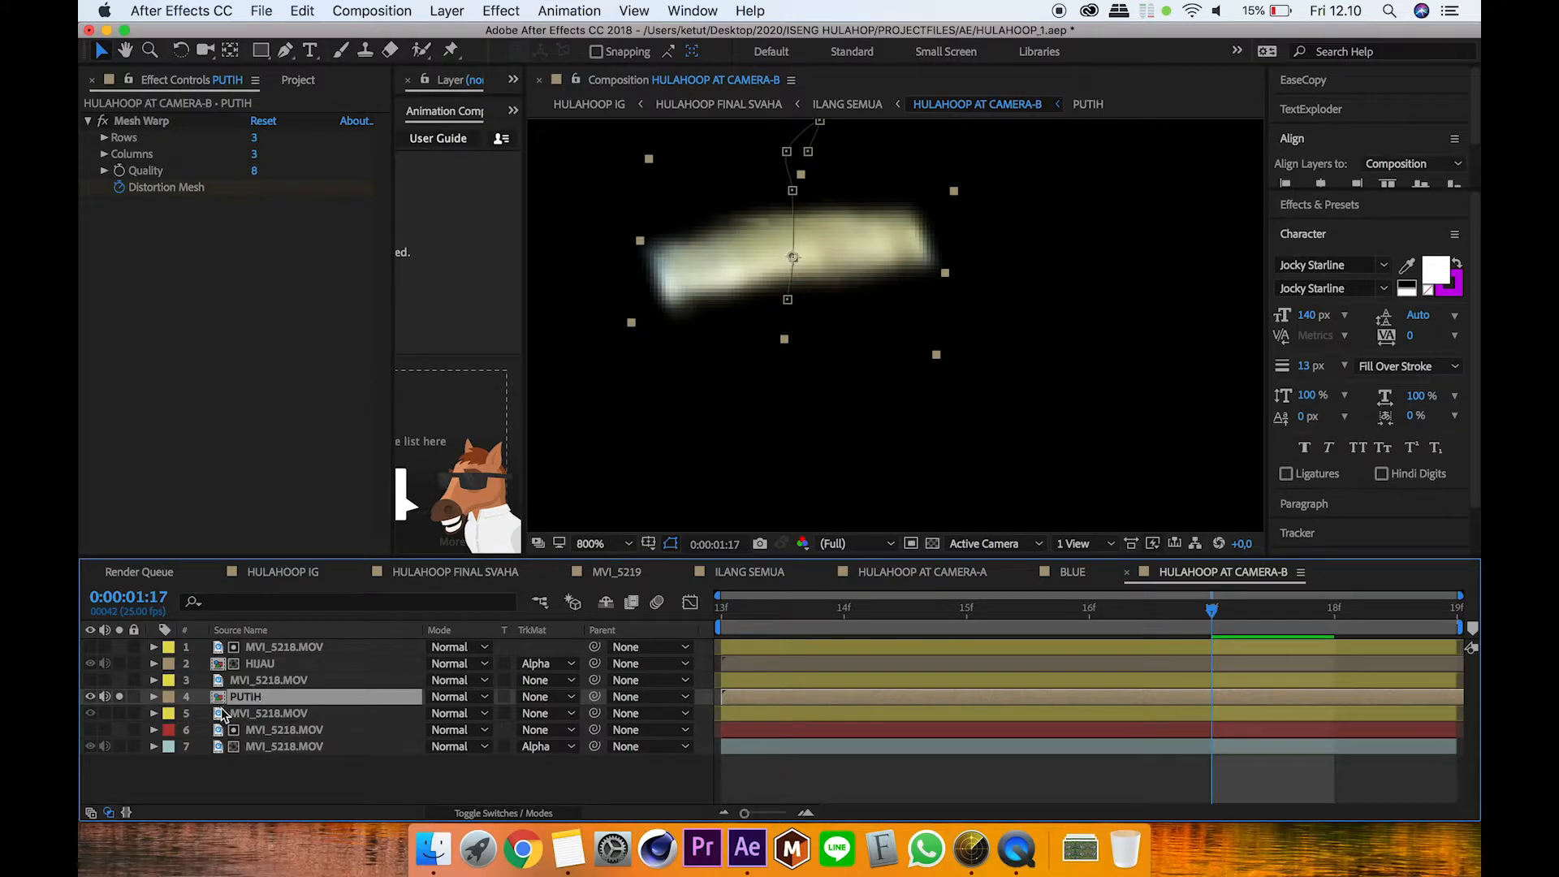
Step: Solo layer 5 and compare the hoop with and without the unmatted PUTIH segment over it
{"action": "left_click", "coordinate": [120, 714]}
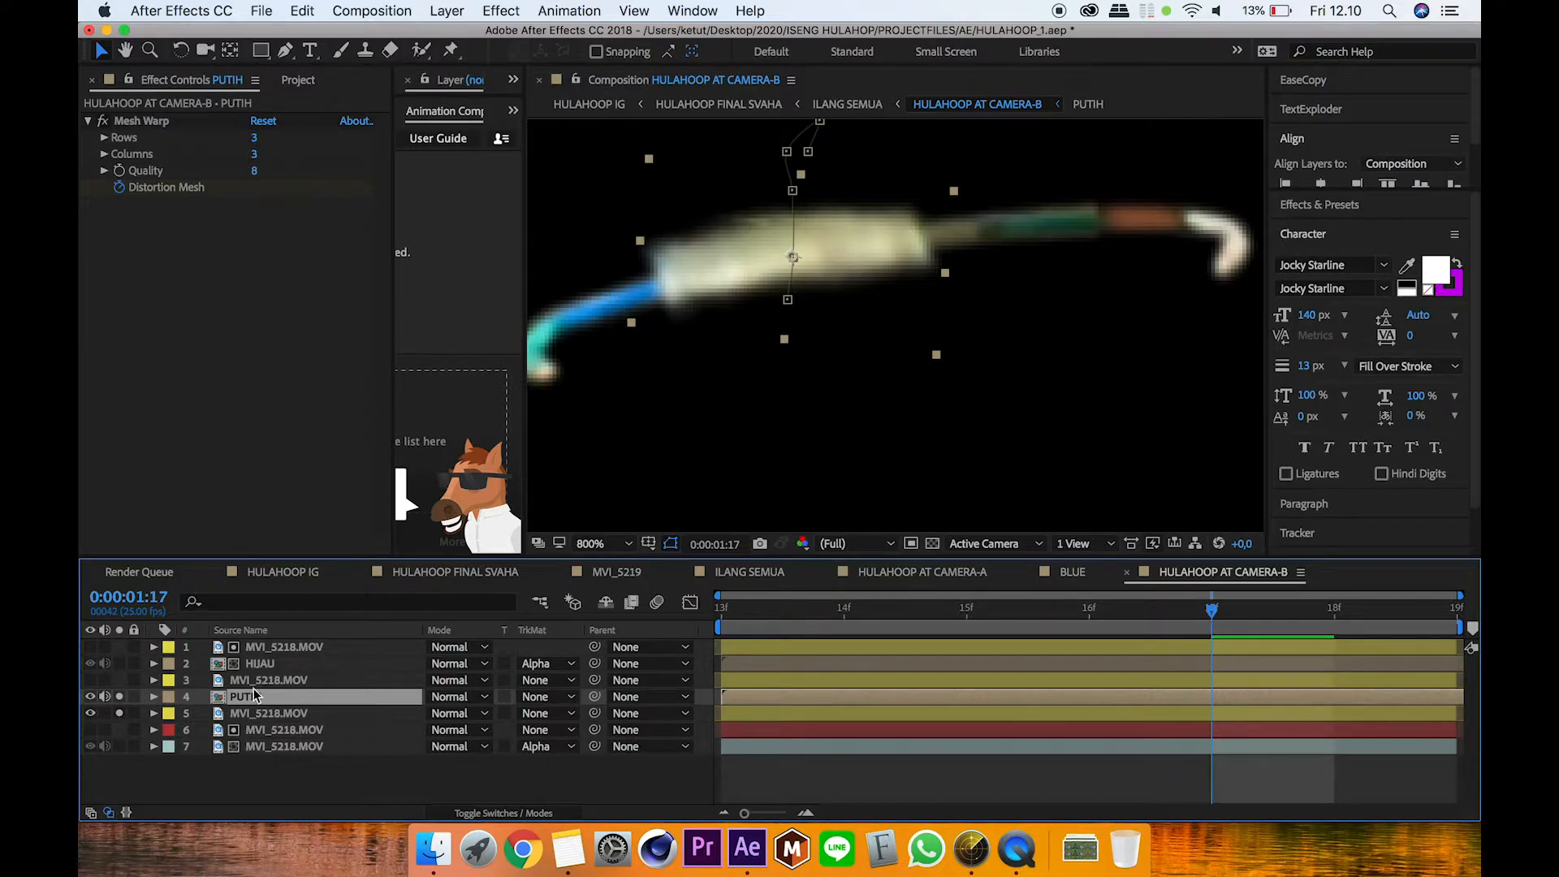
{"action": "left_click", "coordinate": [118, 697]}
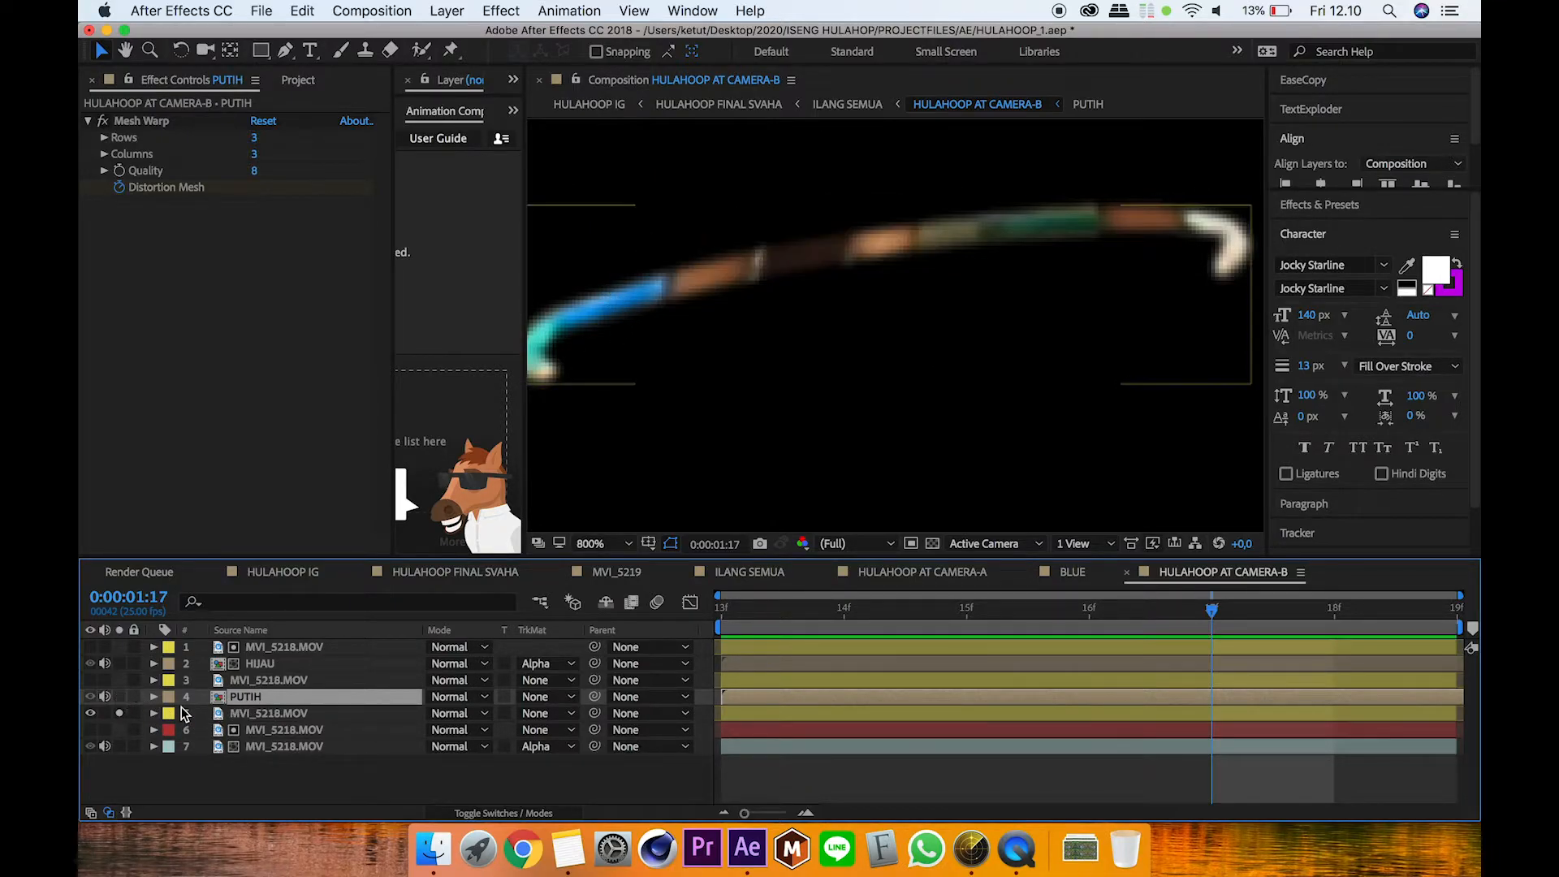
{"action": "left_click", "coordinate": [295, 713]}
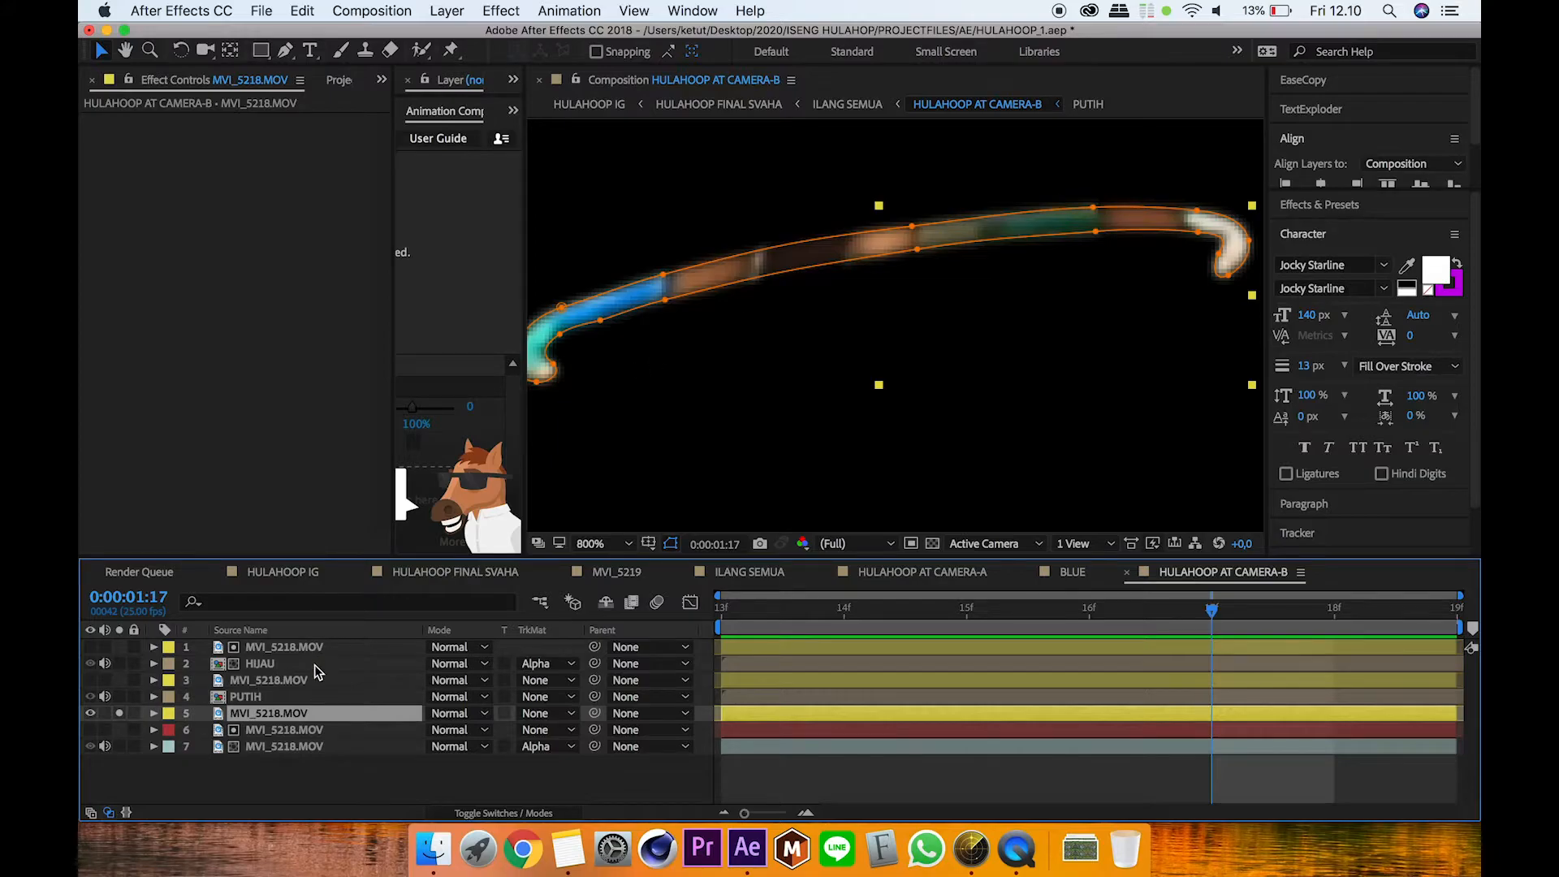
Step: Solo PUTIH again and set its track matte back to Alpha, using MVI_5218.MOV layer 3 as the matte
{"action": "left_click", "coordinate": [258, 699]}
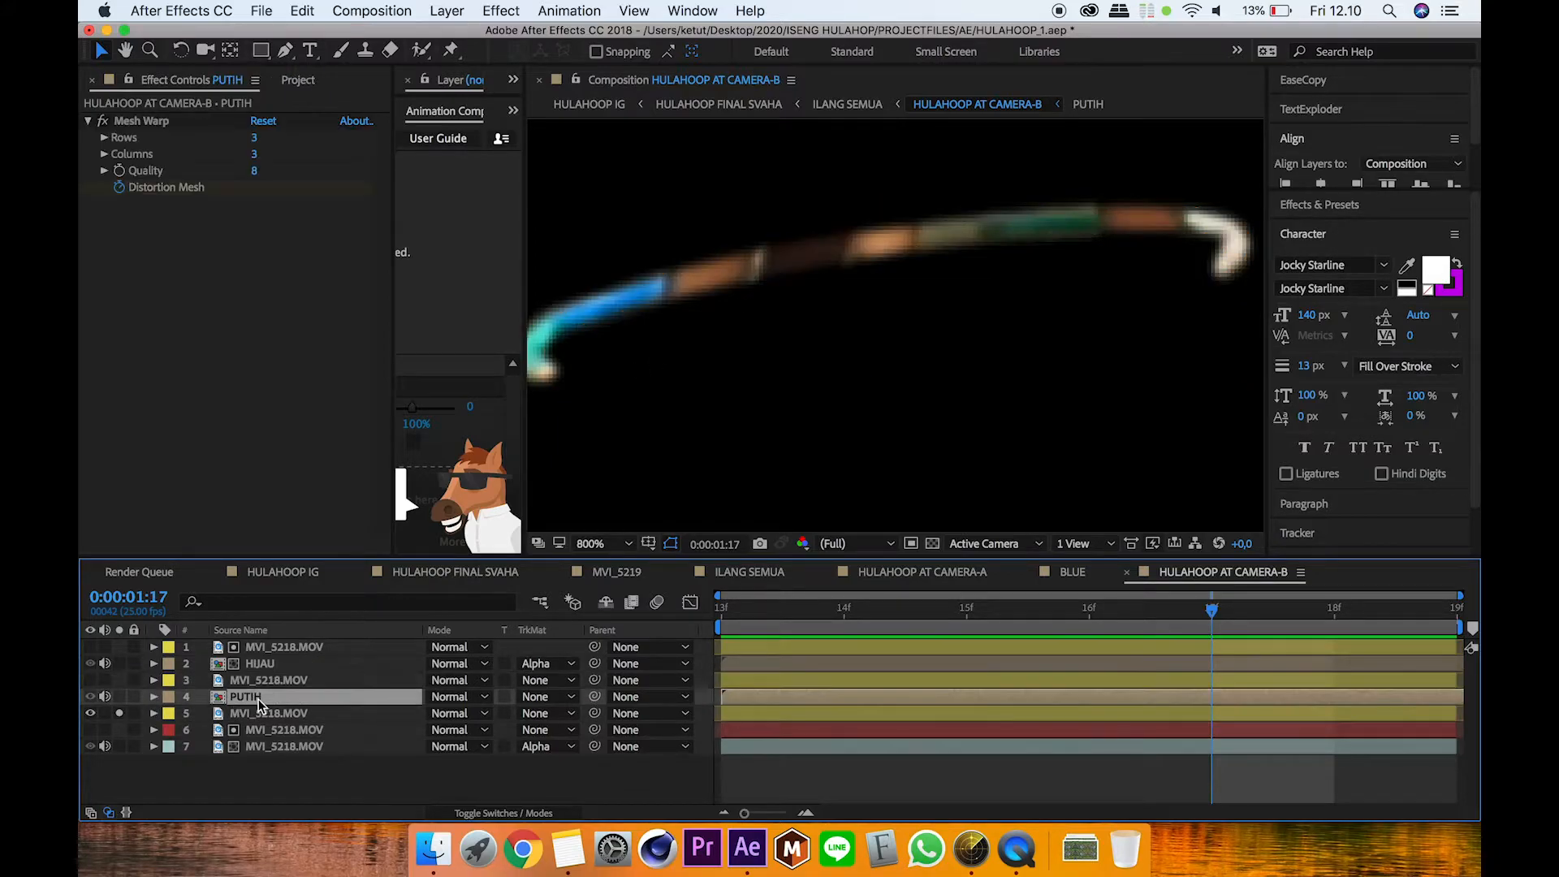
{"action": "left_click", "coordinate": [119, 697]}
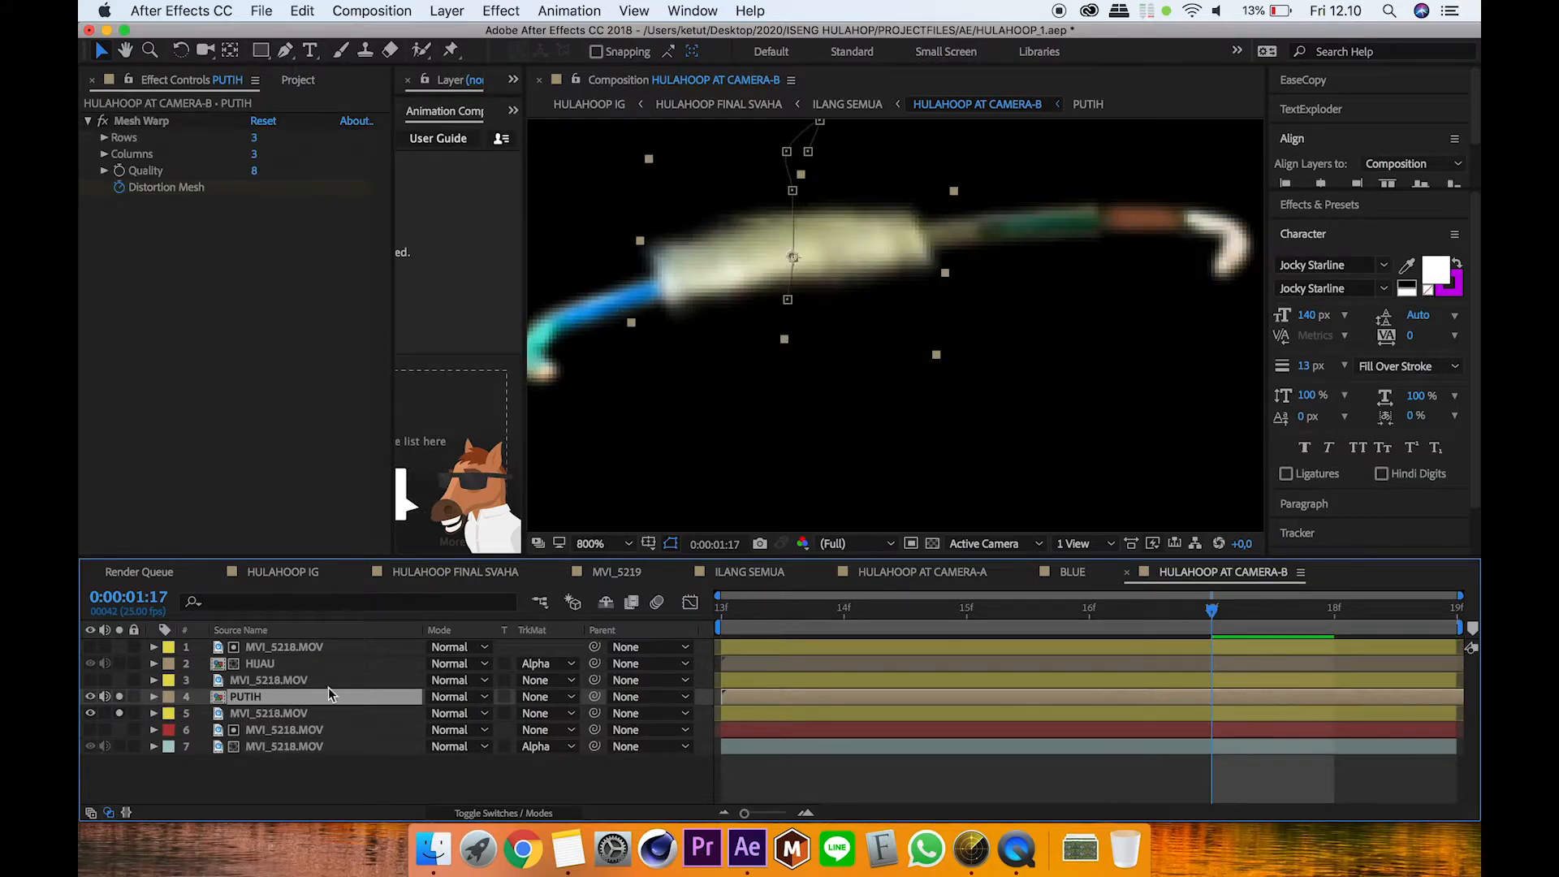
{"action": "left_click", "coordinate": [567, 697]}
{"action": "left_click", "coordinate": [582, 744]}
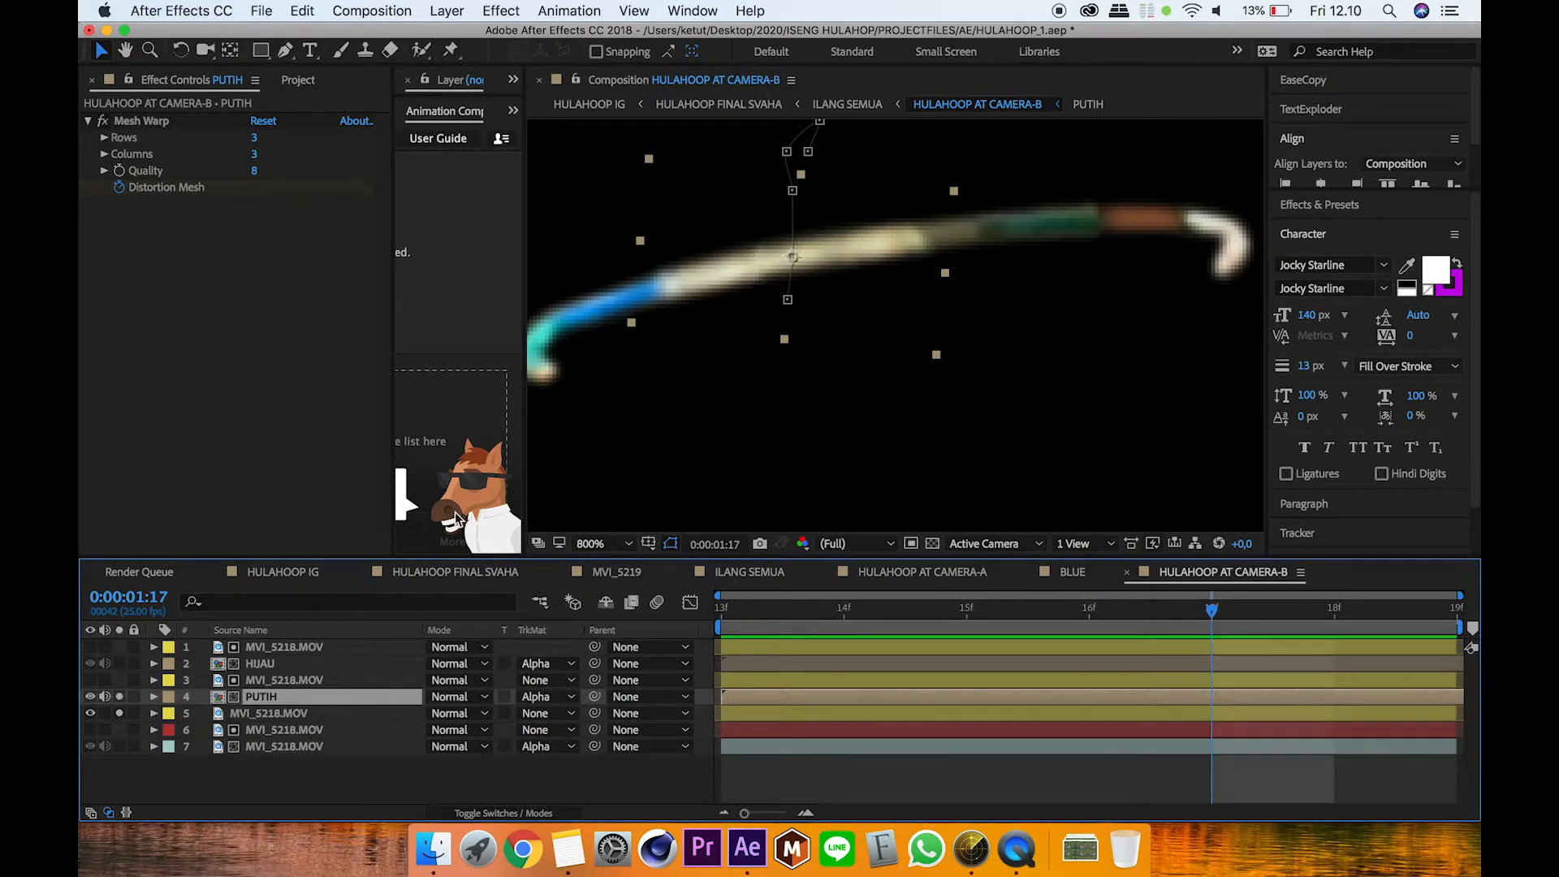
Step: Solo HIJAU together with the other segments and select its MVI_5218.MOV matte layer 1 to inspect the mask outline
{"action": "left_click", "coordinate": [266, 680]}
{"action": "left_click", "coordinate": [268, 666]}
{"action": "left_click", "coordinate": [119, 663]}
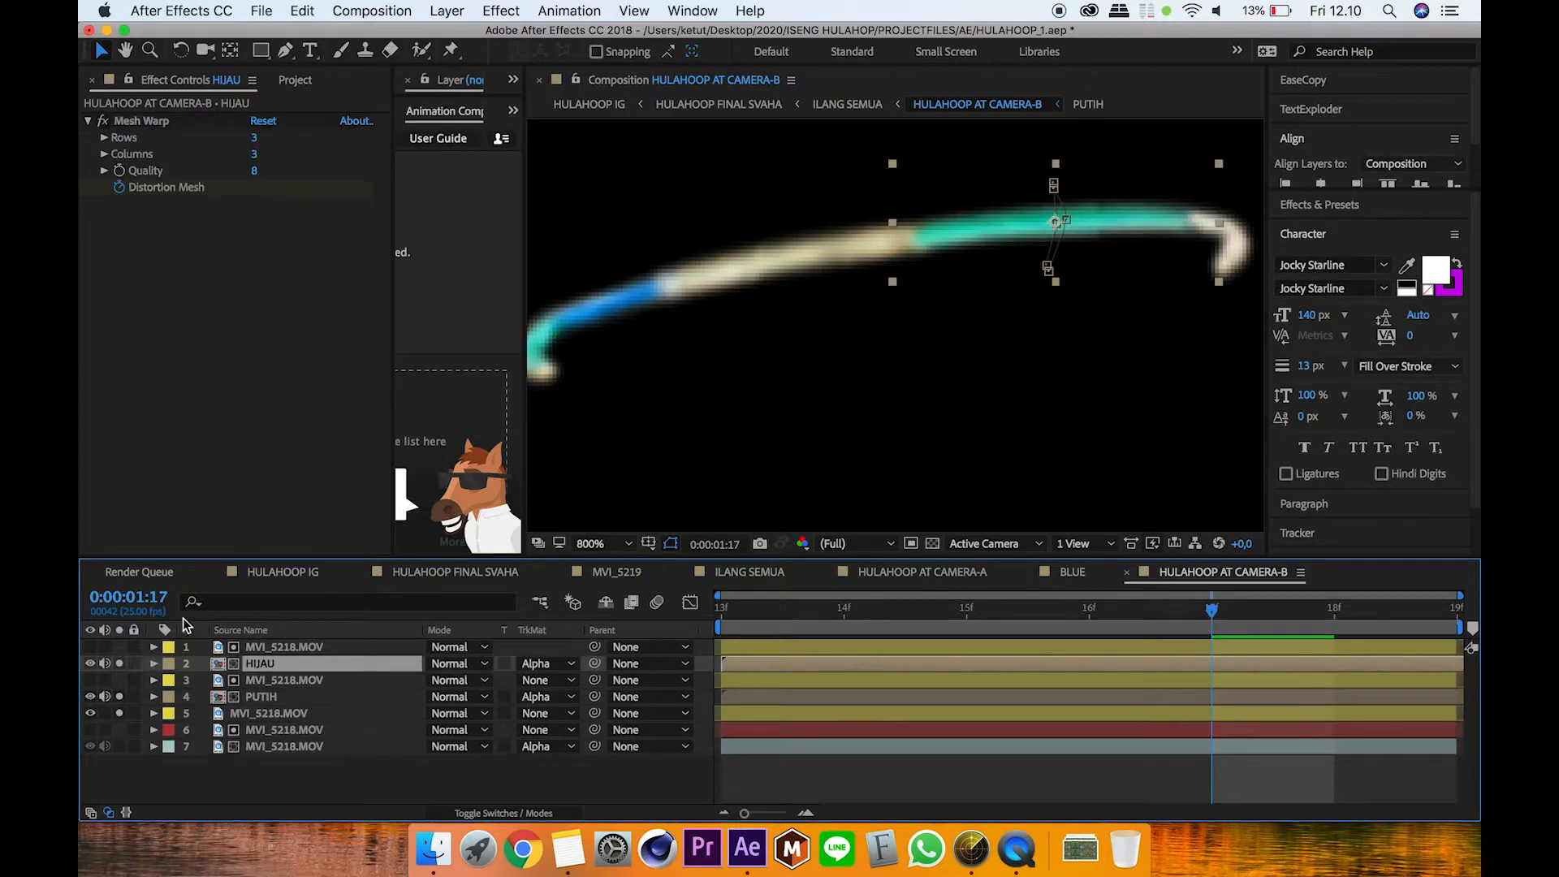
{"action": "left_click", "coordinate": [289, 649]}
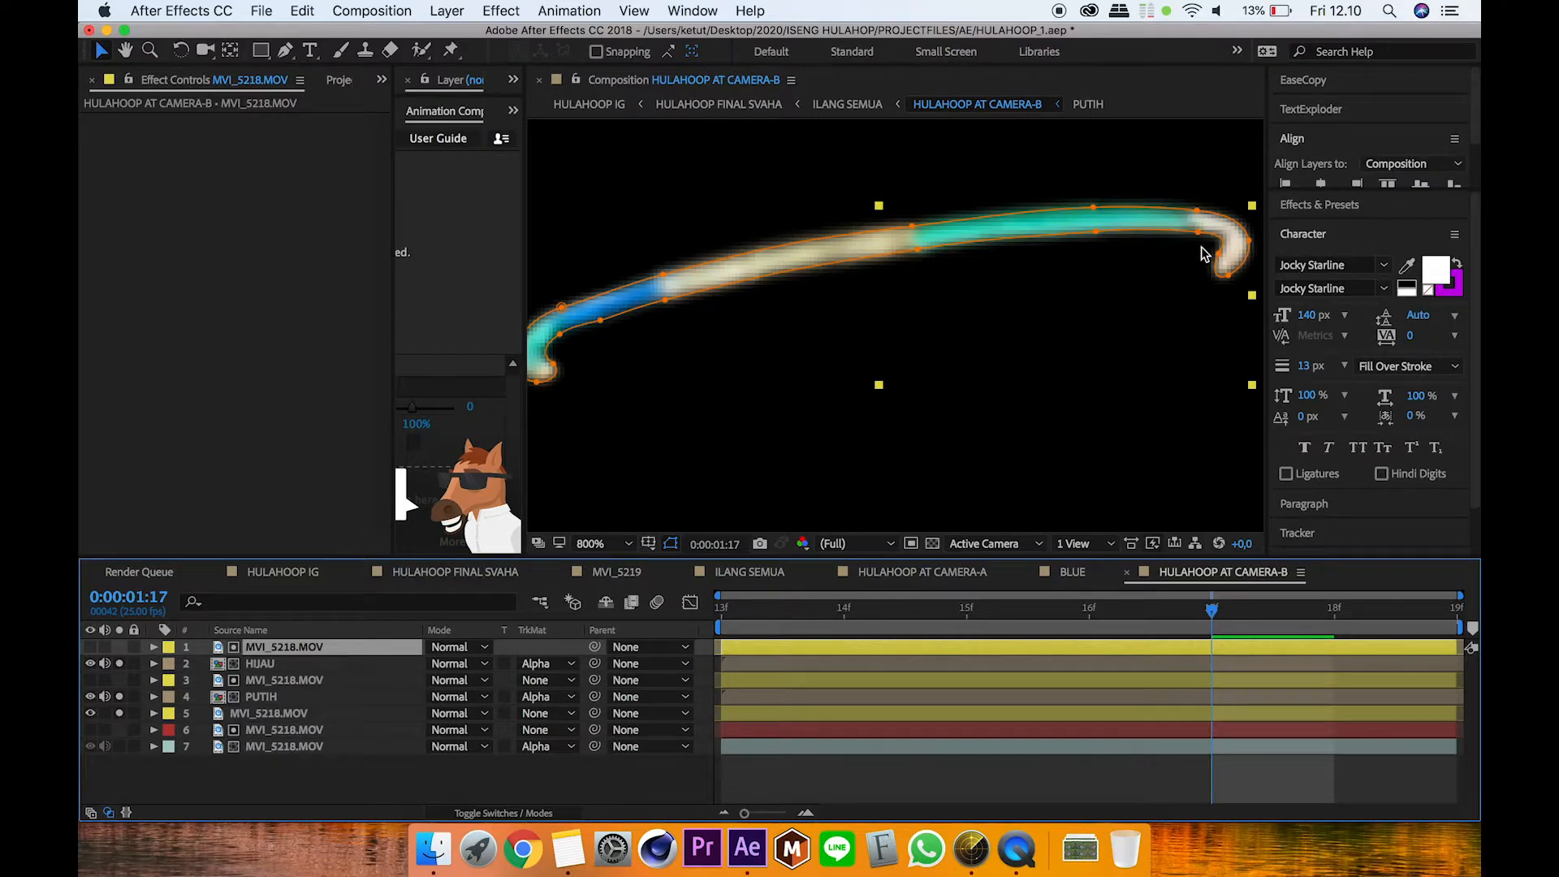
Step: Fit the composition in the viewer, turn off all layer solos and preview the camera-B hoop, ending at frame 14
{"action": "left_click", "coordinate": [601, 544]}
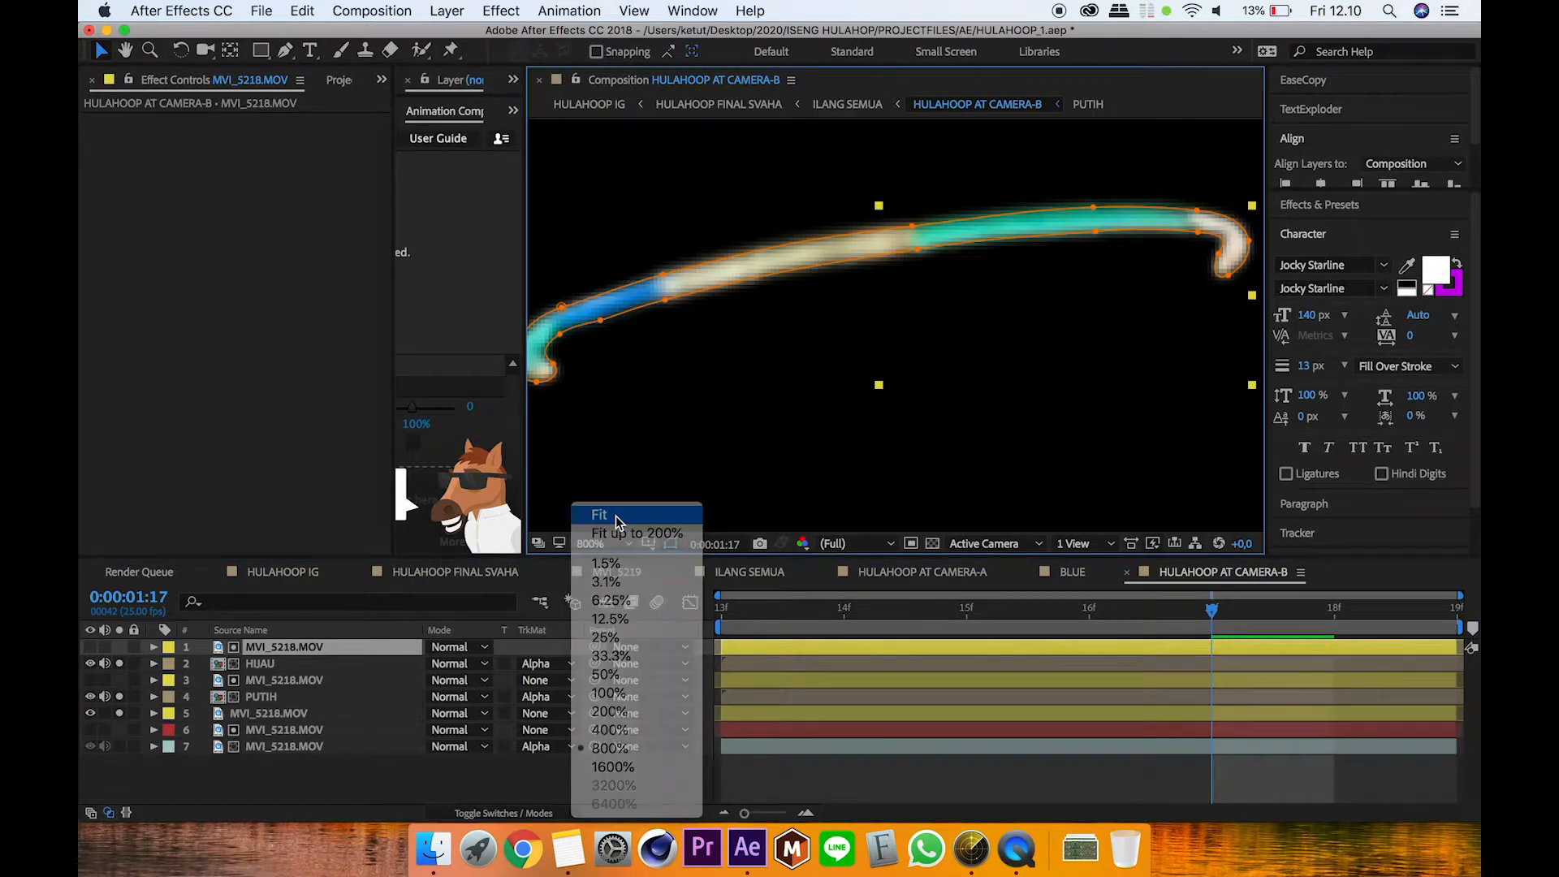
{"action": "left_click", "coordinate": [617, 525]}
{"action": "left_click_drag", "start_coordinate": [118, 663], "coordinate": [118, 713]}
{"action": "key", "text": "space"}
{"action": "key", "text": "space"}
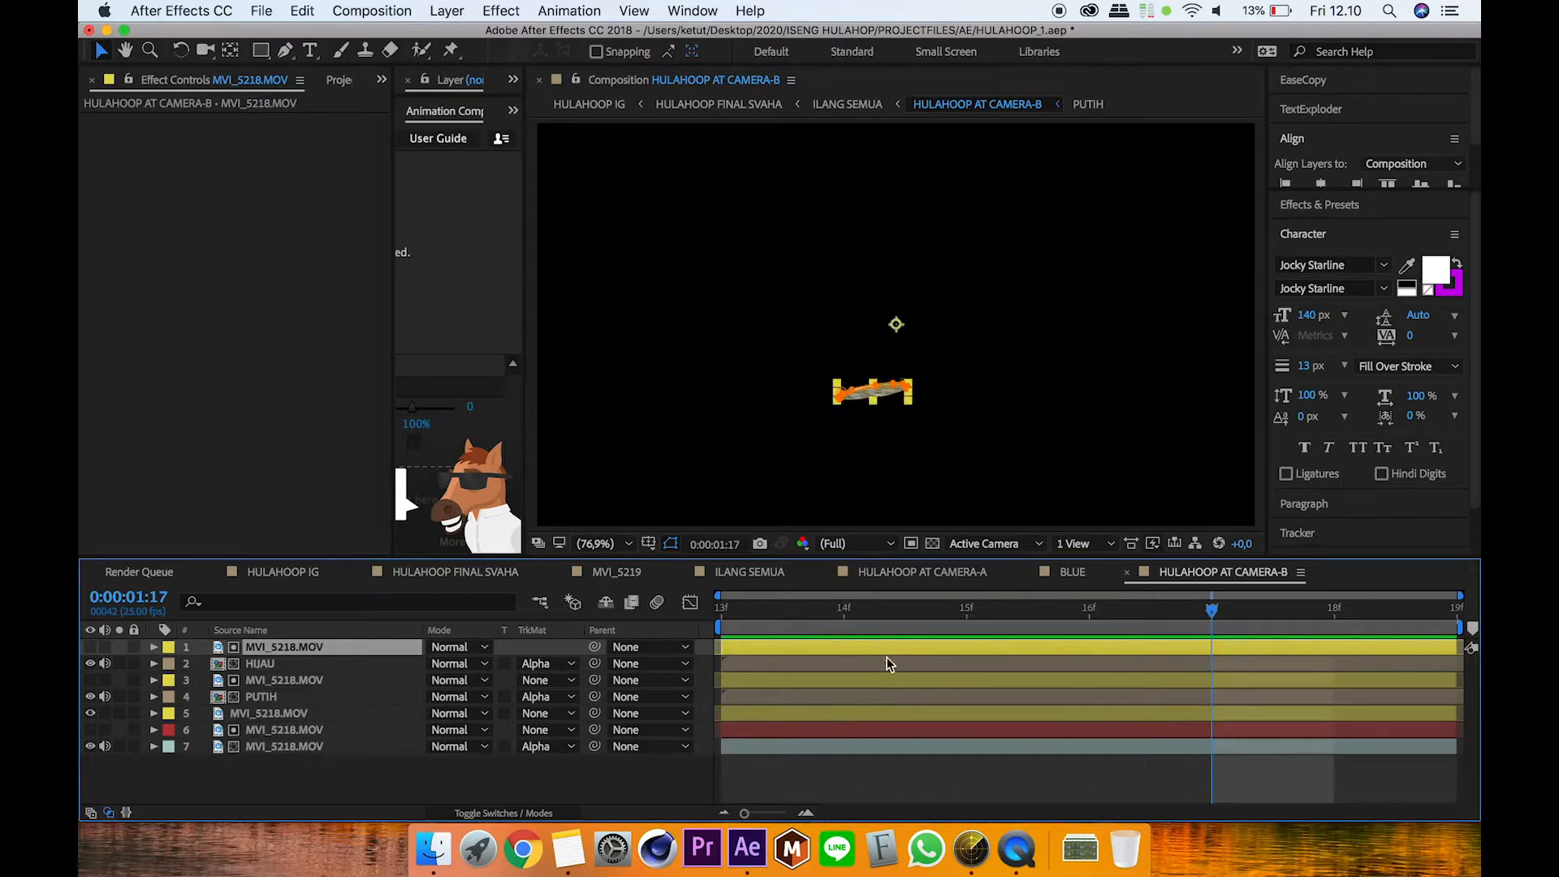
{"action": "left_click", "coordinate": [845, 799]}
{"action": "mouse_move", "coordinate": [889, 614]}
{"action": "left_mouse_down"}
{"action": "mouse_move", "coordinate": [923, 617]}
{"action": "mouse_move", "coordinate": [887, 616]}
{"action": "left_mouse_up"}
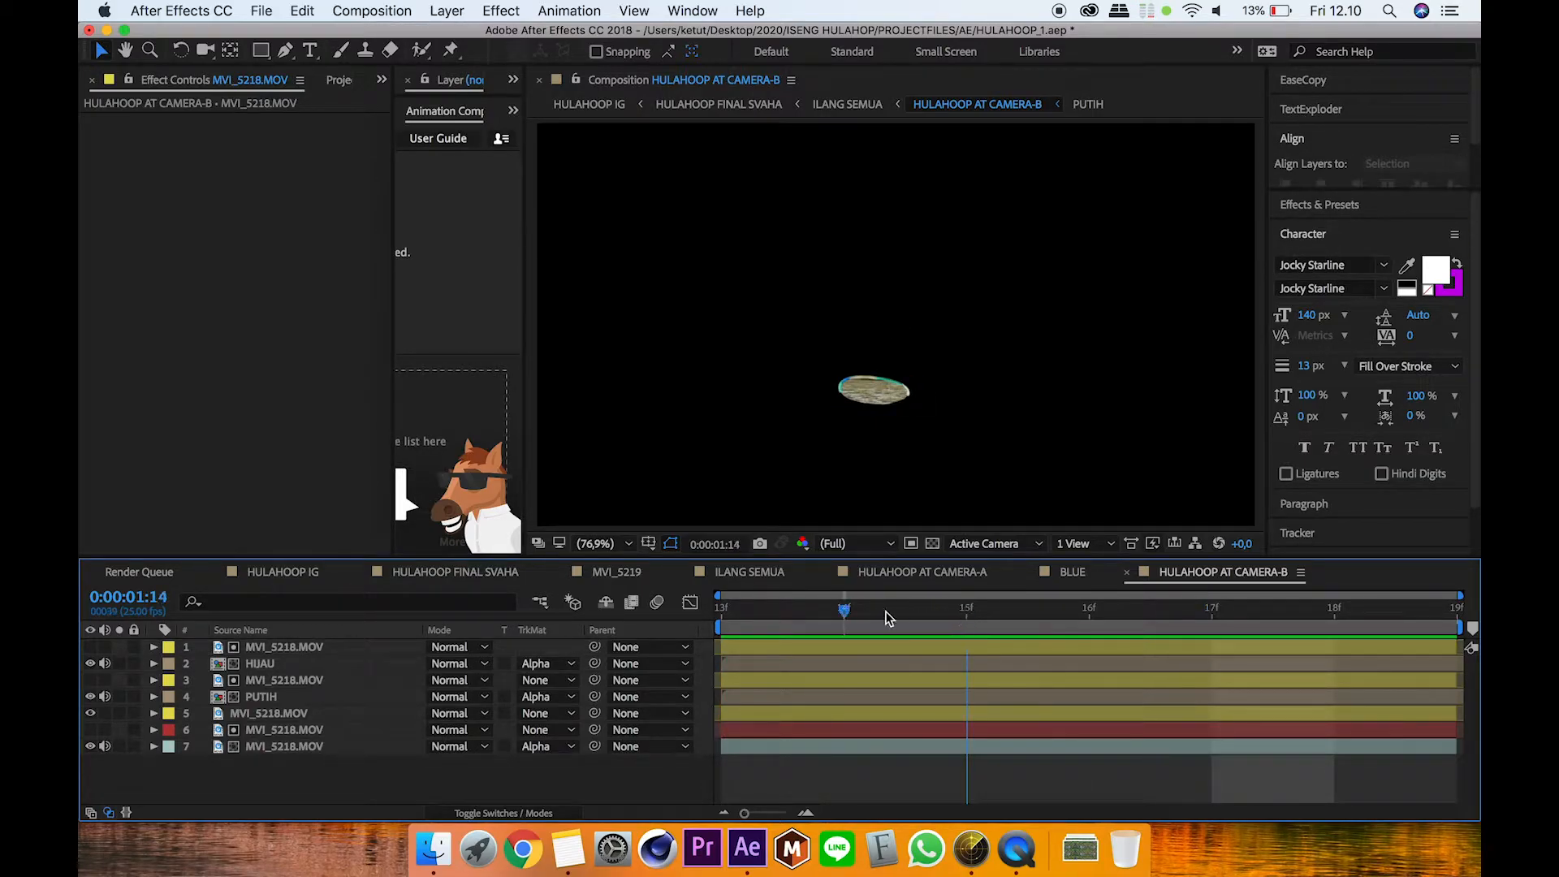
Step: Return to the ILANG SEMUA composition and scrub back through the shot to 0:00:17:21
{"action": "left_click", "coordinate": [749, 572]}
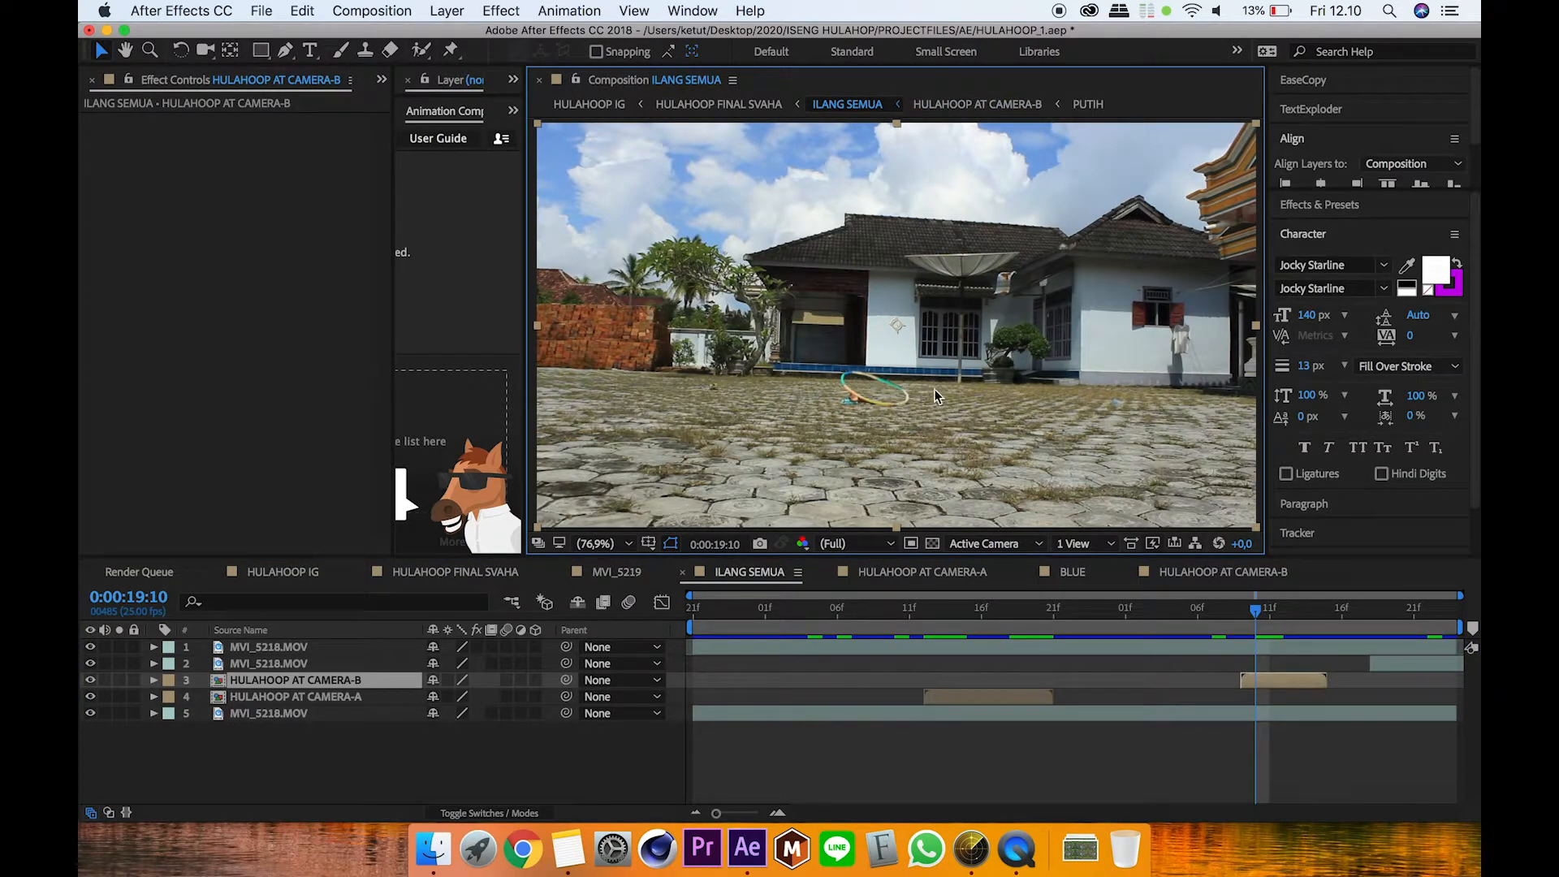
{"action": "left_click_drag", "start_coordinate": [1255, 624], "coordinate": [672, 703]}
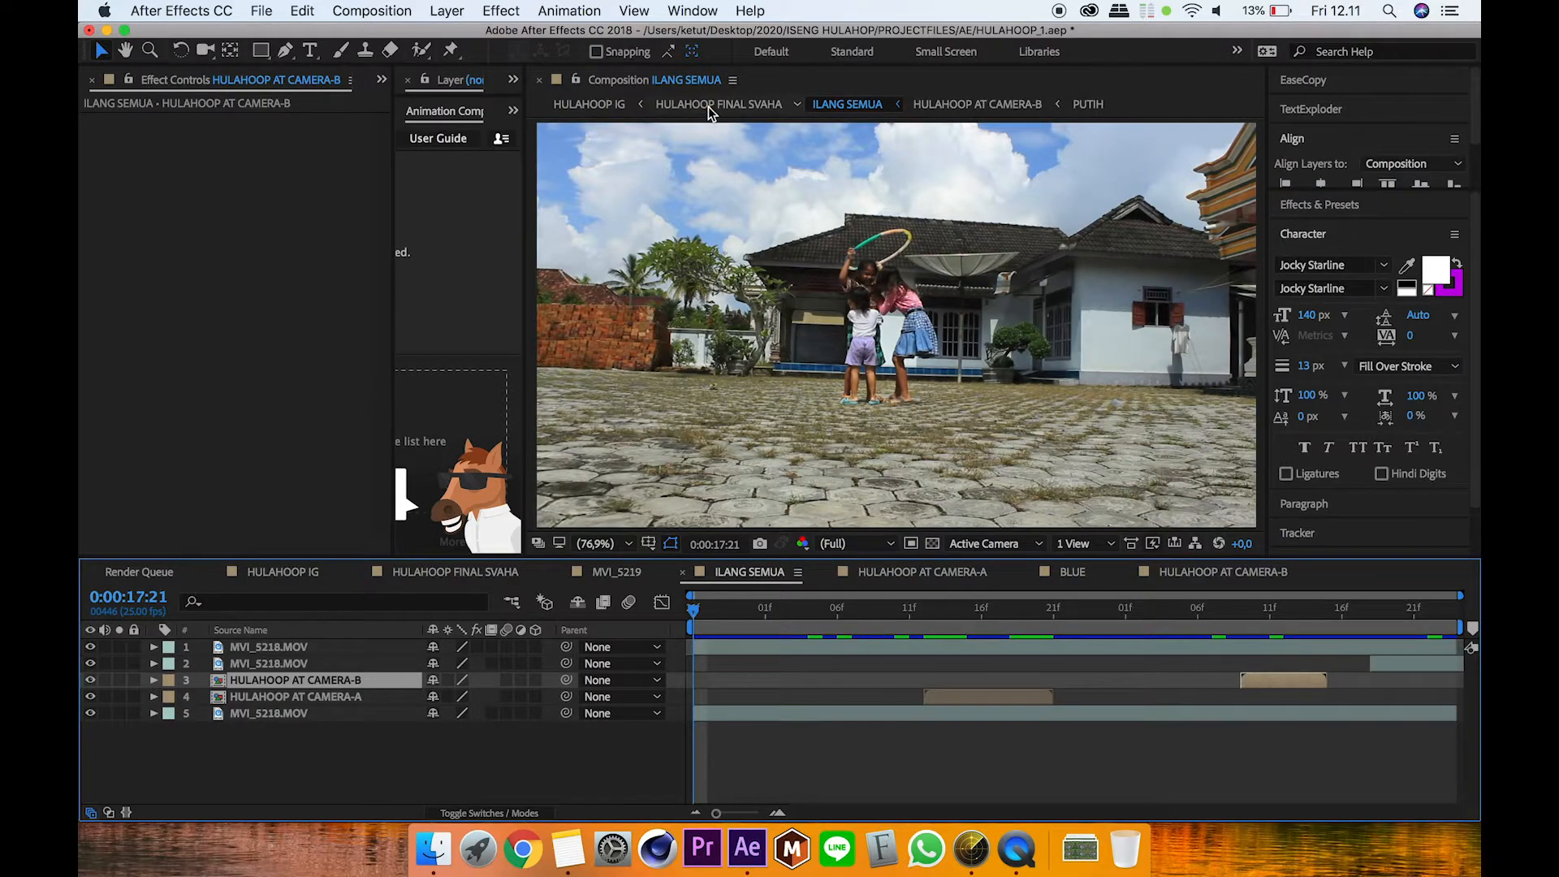
Step: Open HULAHOOP FINAL SVAHA at 0:00:22:16 and solo the layer 3 precomp instead of ILANG SEMUA
{"action": "left_click", "coordinate": [708, 105]}
{"action": "left_click_drag", "start_coordinate": [1283, 633], "coordinate": [1385, 645]}
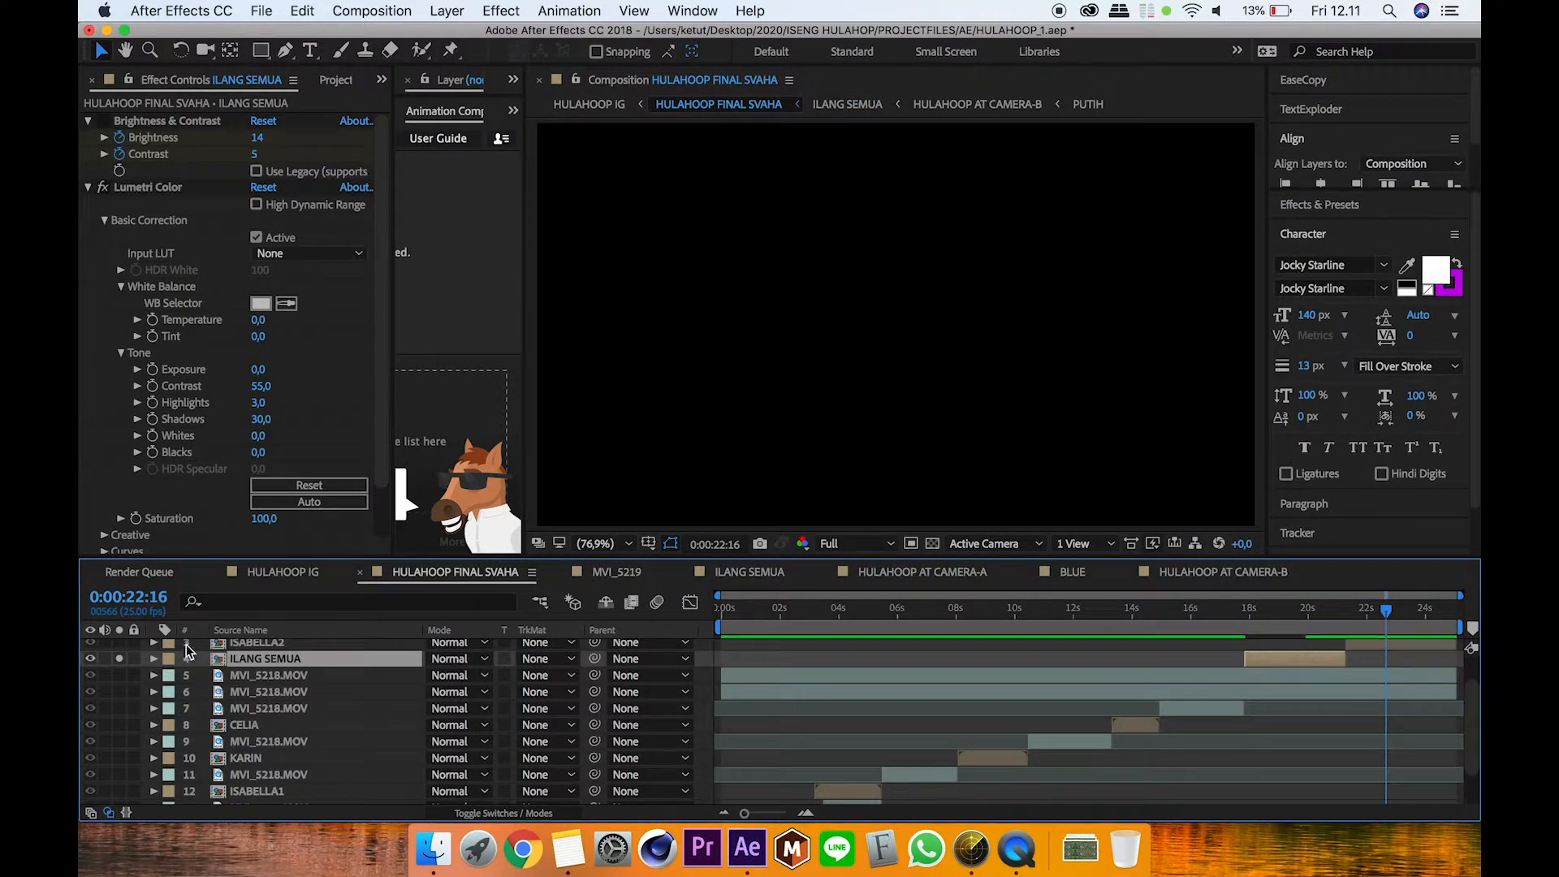
{"action": "scroll", "coordinate": [126, 693], "scroll_direction": "up", "scroll_amount": 3}
{"action": "left_click", "coordinate": [120, 696]}
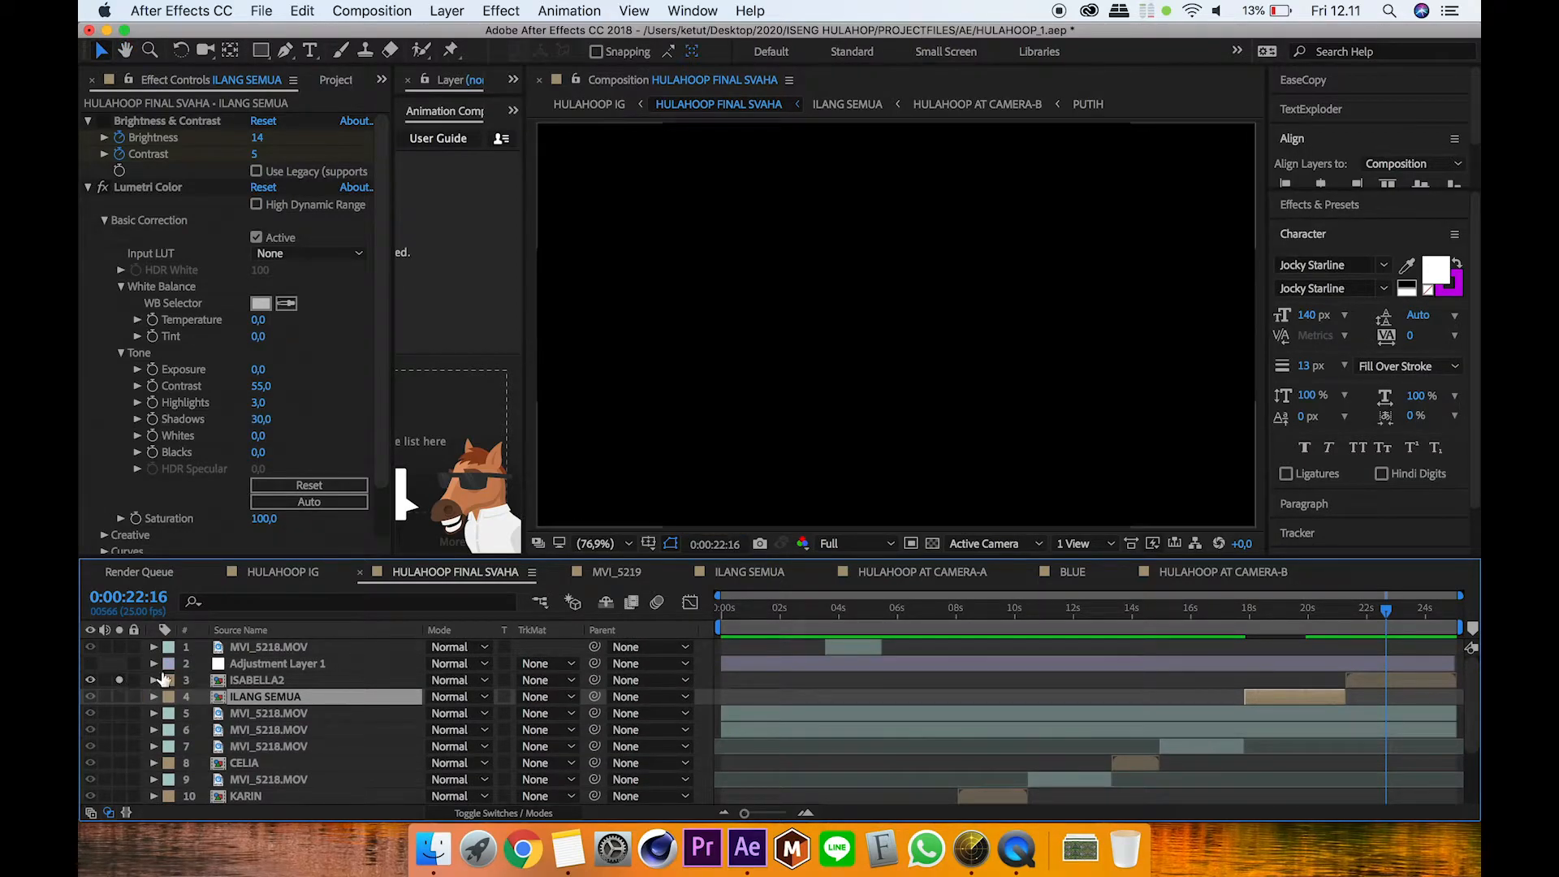
{"action": "left_click", "coordinate": [289, 680]}
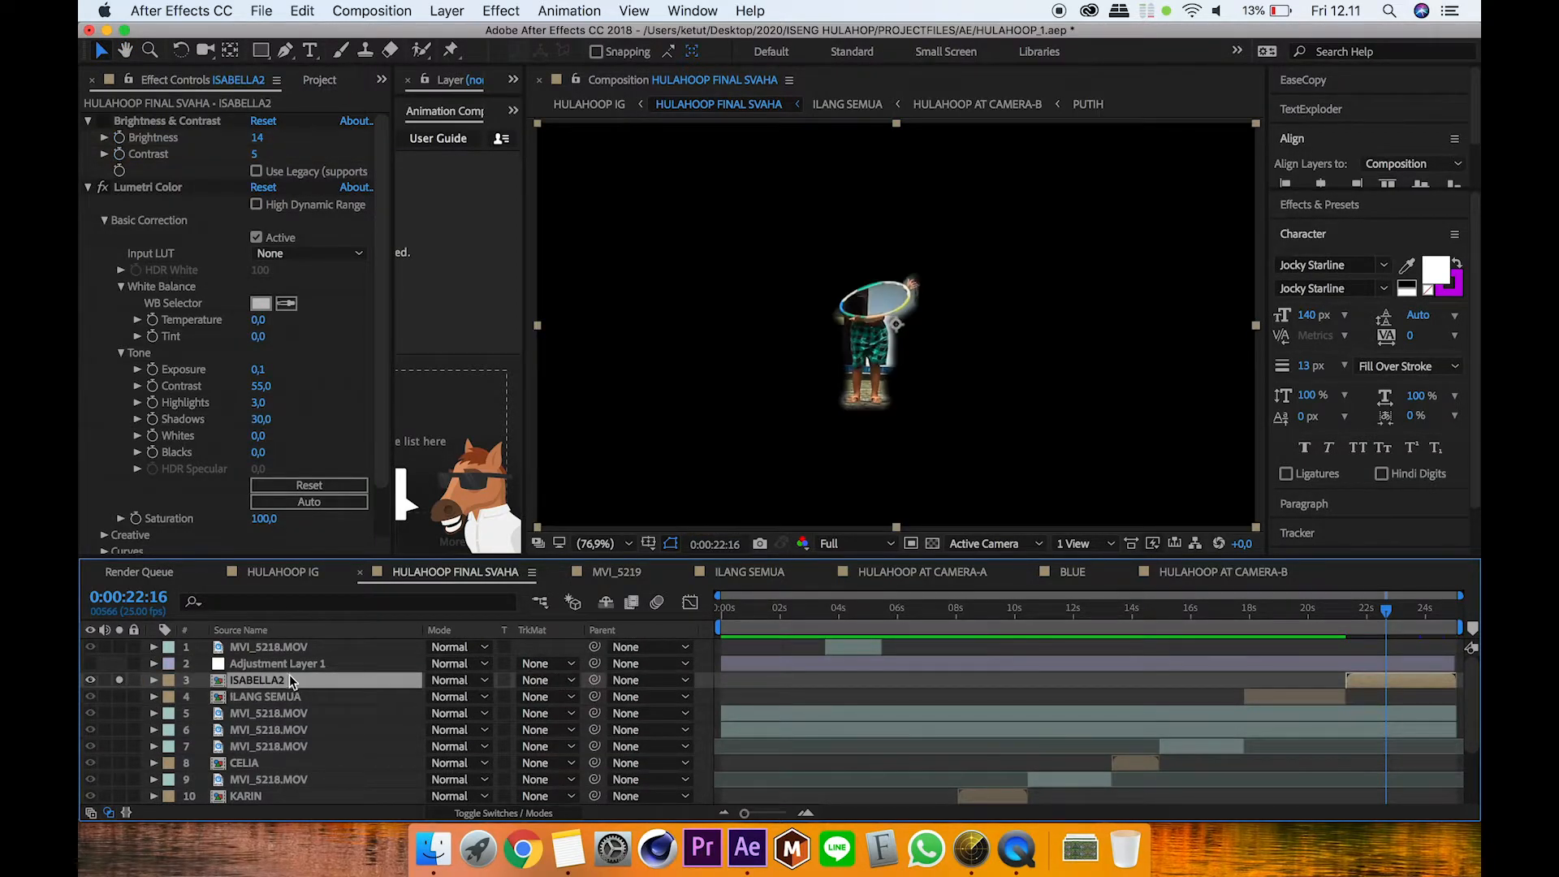
Step: Open the layer 3 precomp and collapse the expanded mask properties of its layers
{"action": "double_click", "coordinate": [277, 677]}
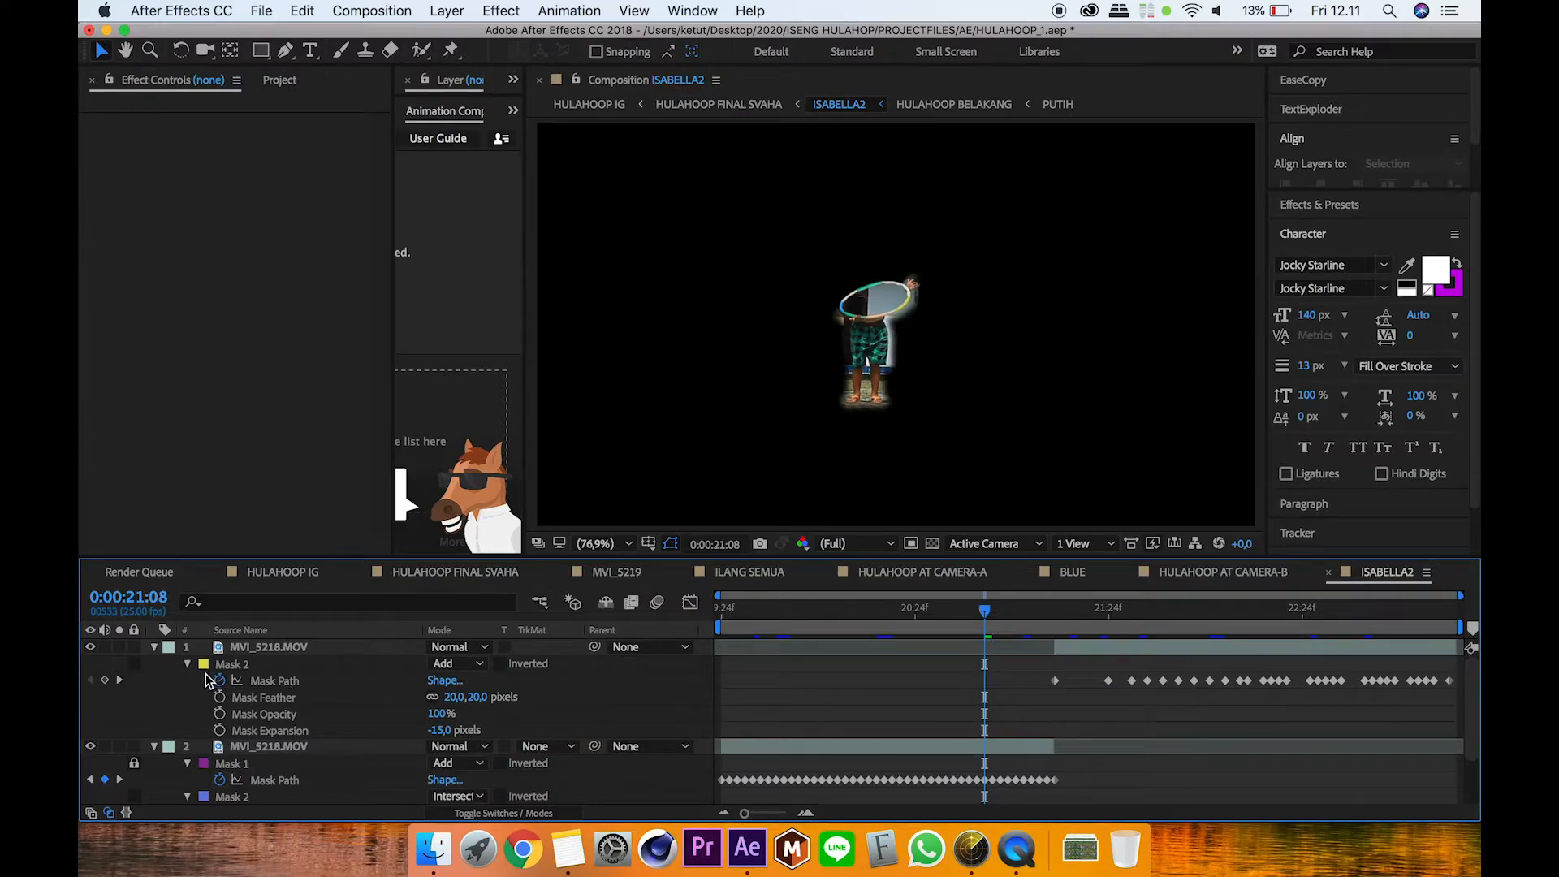
{"action": "left_click", "coordinate": [154, 647]}
{"action": "left_click", "coordinate": [154, 663]}
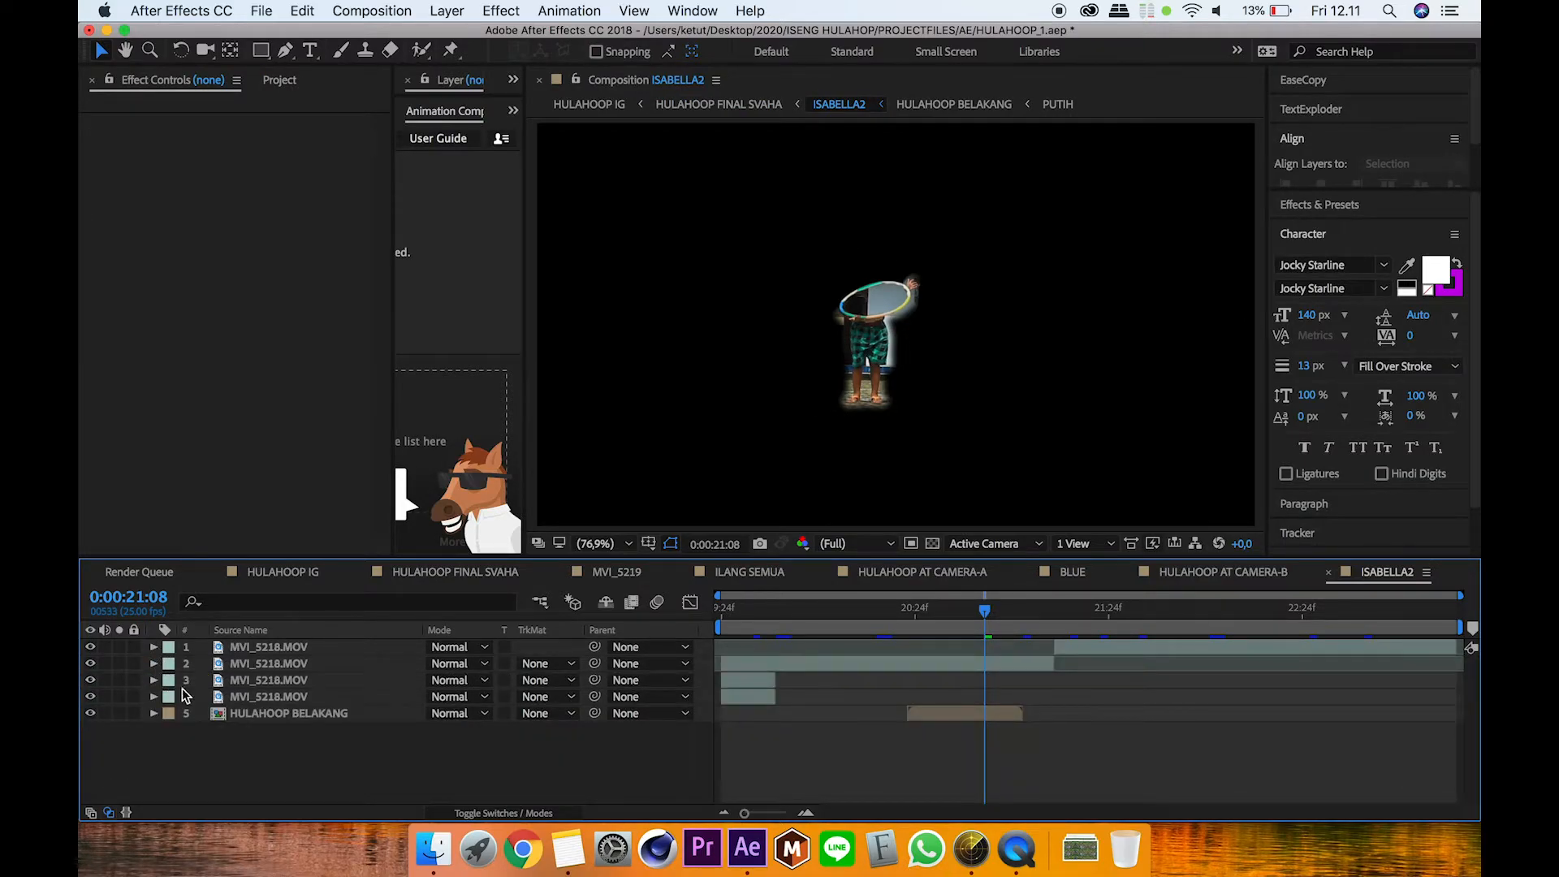
Step: Solo layers 3 and 4 at the start of ISABELLA2 and scrub through their opening frames
{"action": "key", "text": "Home"}
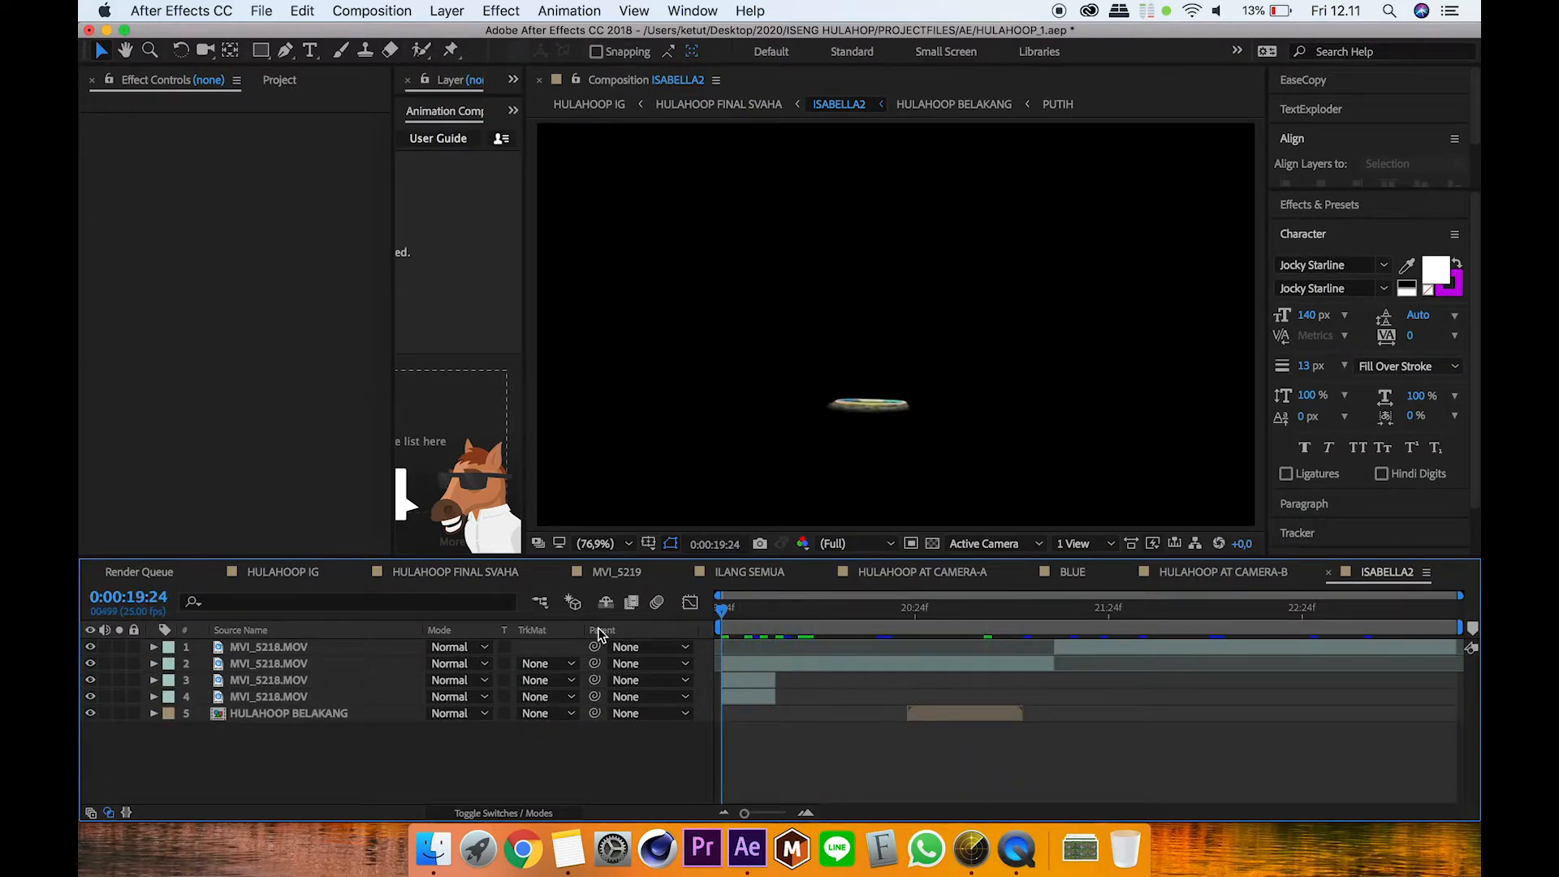
{"action": "left_click", "coordinate": [229, 696]}
{"action": "left_click", "coordinate": [121, 697]}
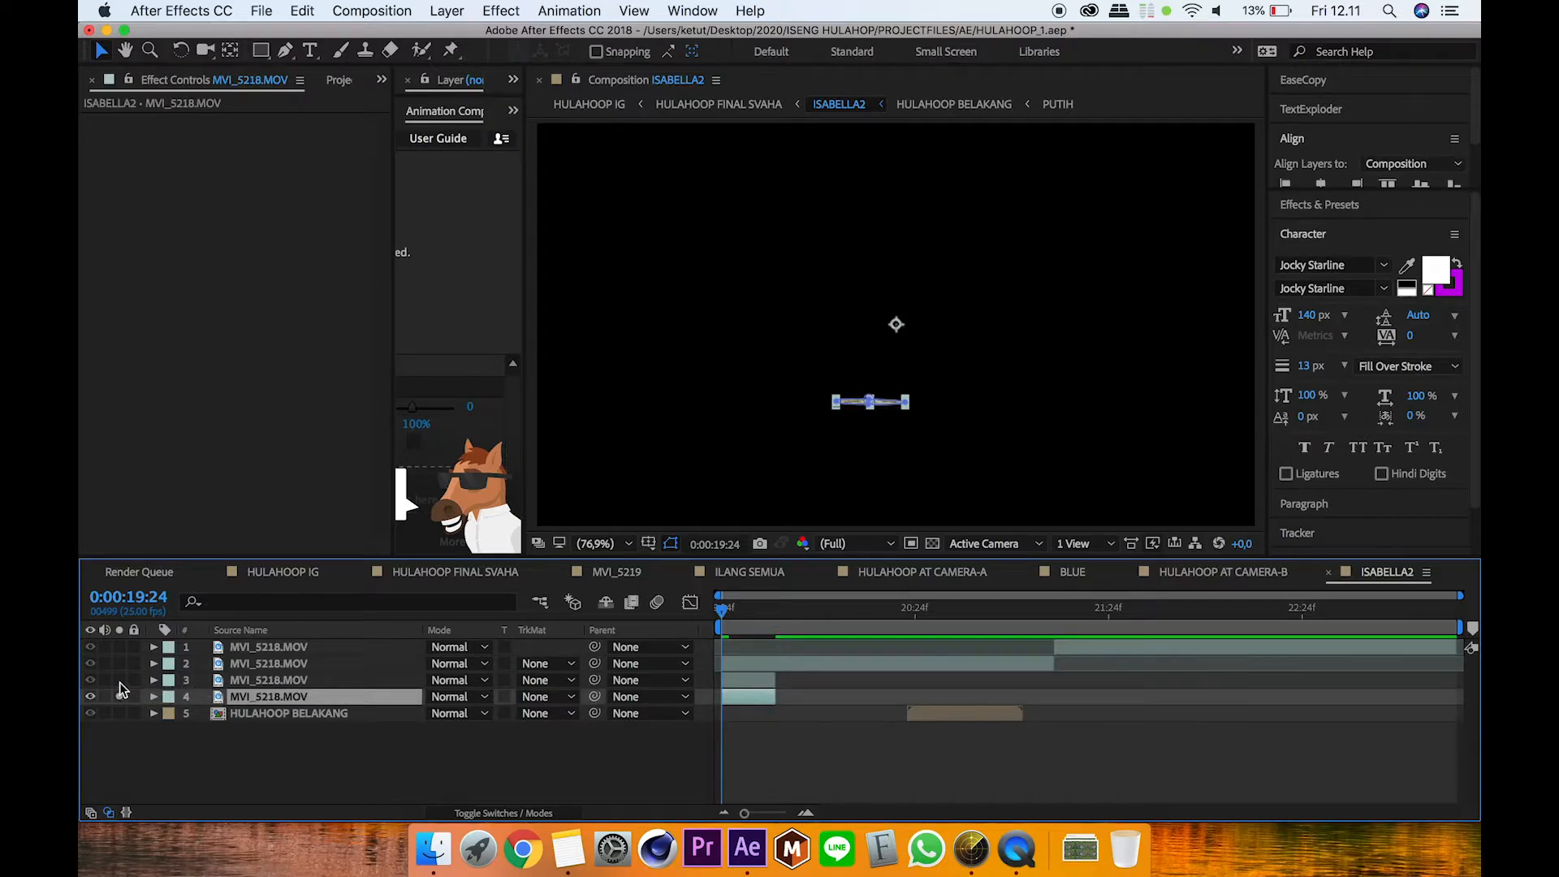
{"action": "left_click", "coordinate": [120, 681]}
{"action": "left_click", "coordinate": [173, 768]}
{"action": "mouse_move", "coordinate": [729, 622]}
{"action": "left_mouse_down"}
{"action": "mouse_move", "coordinate": [792, 621]}
{"action": "mouse_move", "coordinate": [704, 627]}
{"action": "left_mouse_up"}
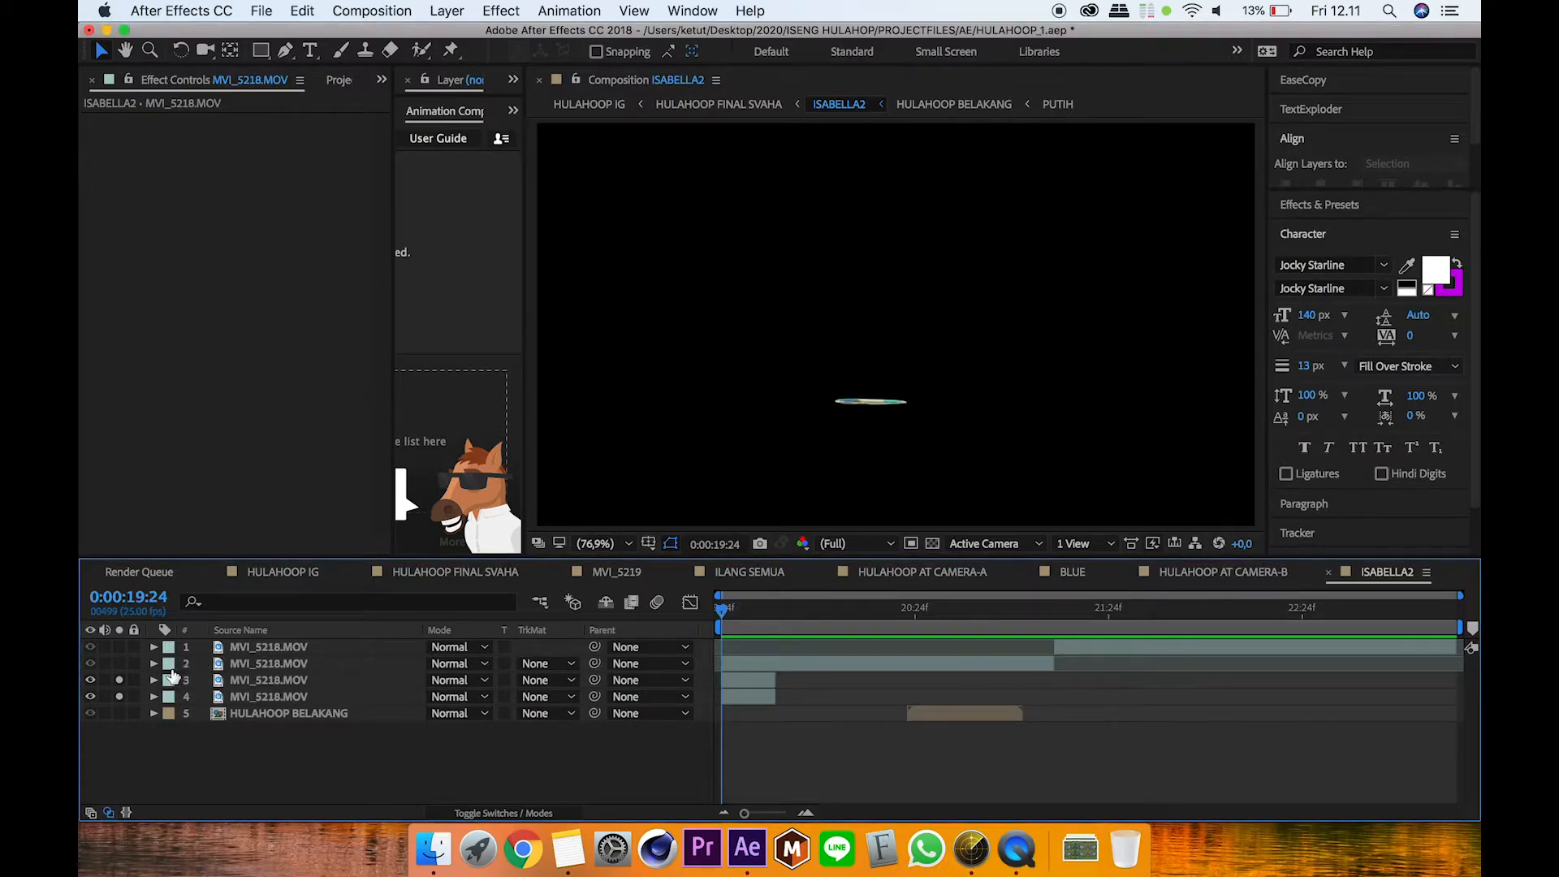
{"action": "left_click_drag", "start_coordinate": [767, 621], "coordinate": [718, 626]}
Step: Solo layer 2, zoom the viewer to 200% on its masks and review the masked footage up to 0:00:21:05
{"action": "left_click", "coordinate": [752, 659]}
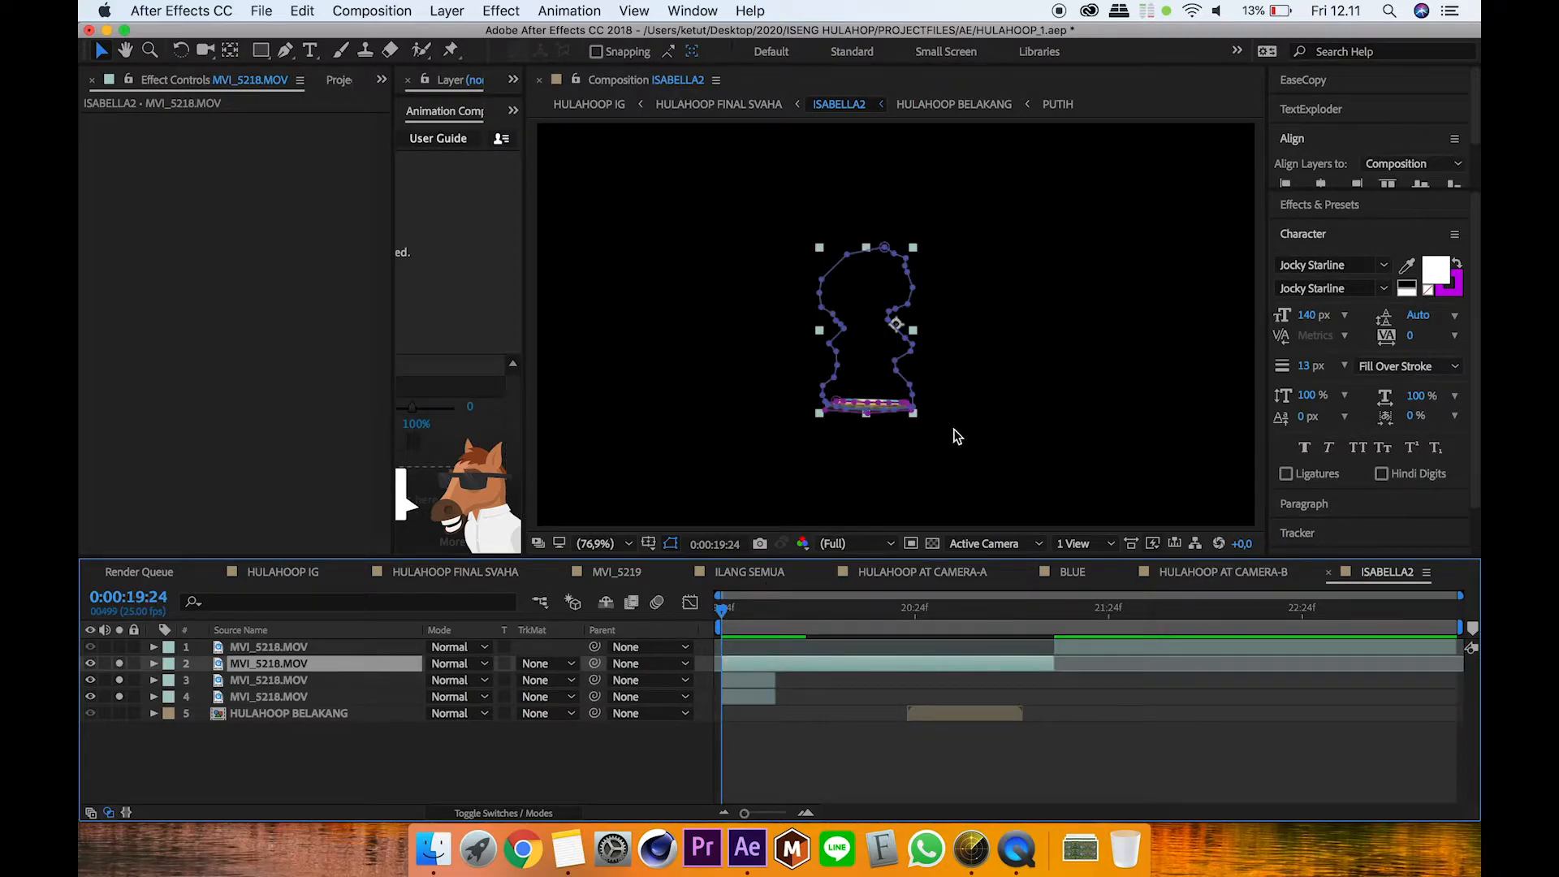
{"action": "key", "text": "period"}
{"action": "key", "text": "period"}
{"action": "key", "text": "period"}
{"action": "left_click_drag", "start_coordinate": [905, 432], "coordinate": [900, 304]}
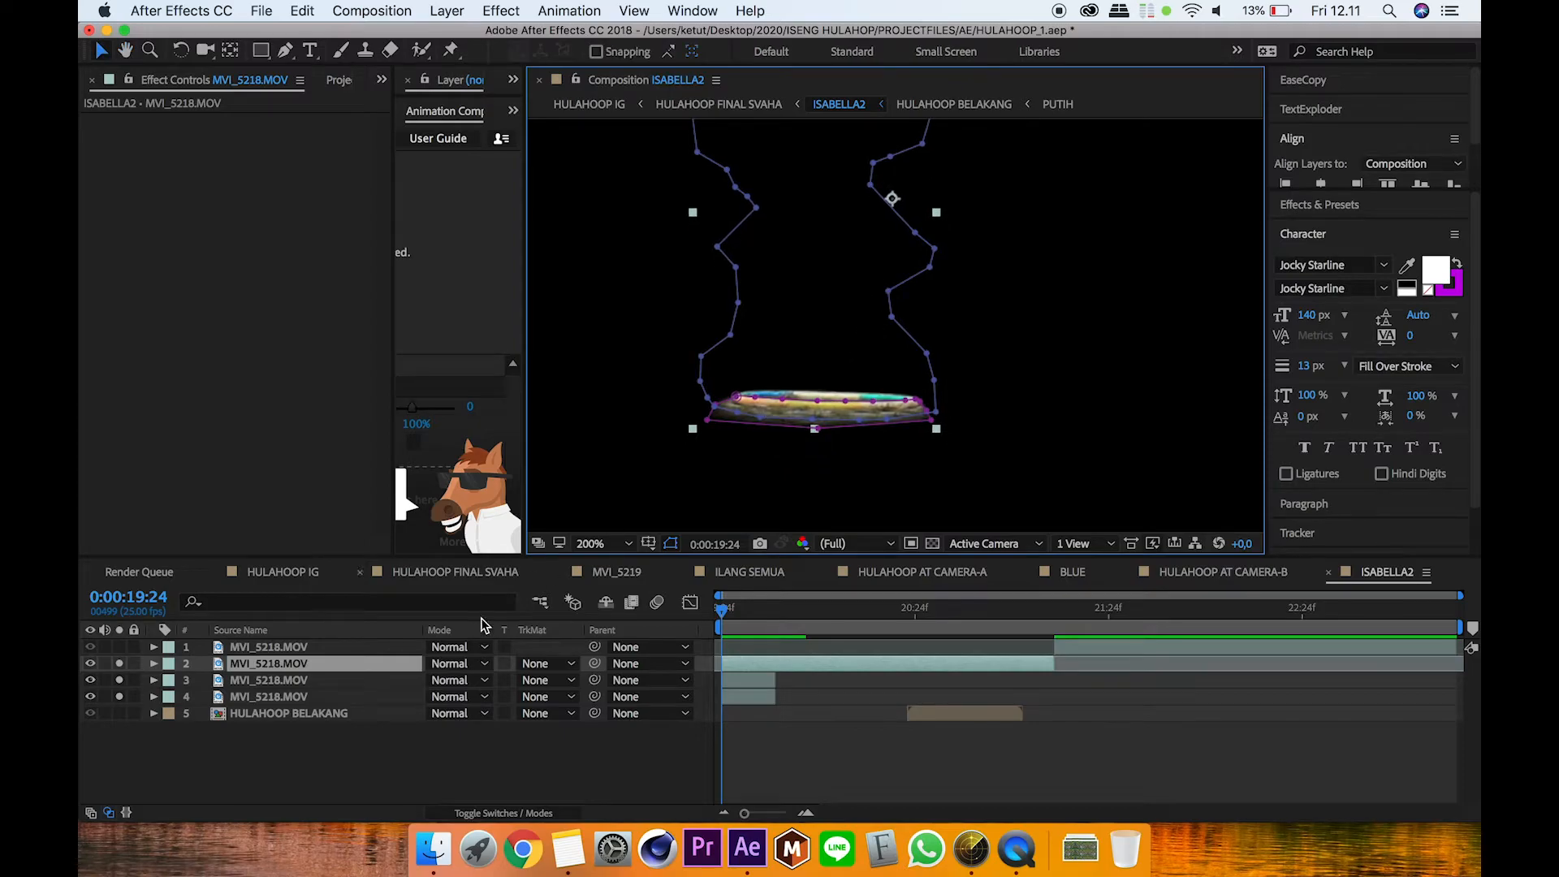
{"action": "left_click", "coordinate": [338, 767]}
{"action": "left_click", "coordinate": [285, 666]}
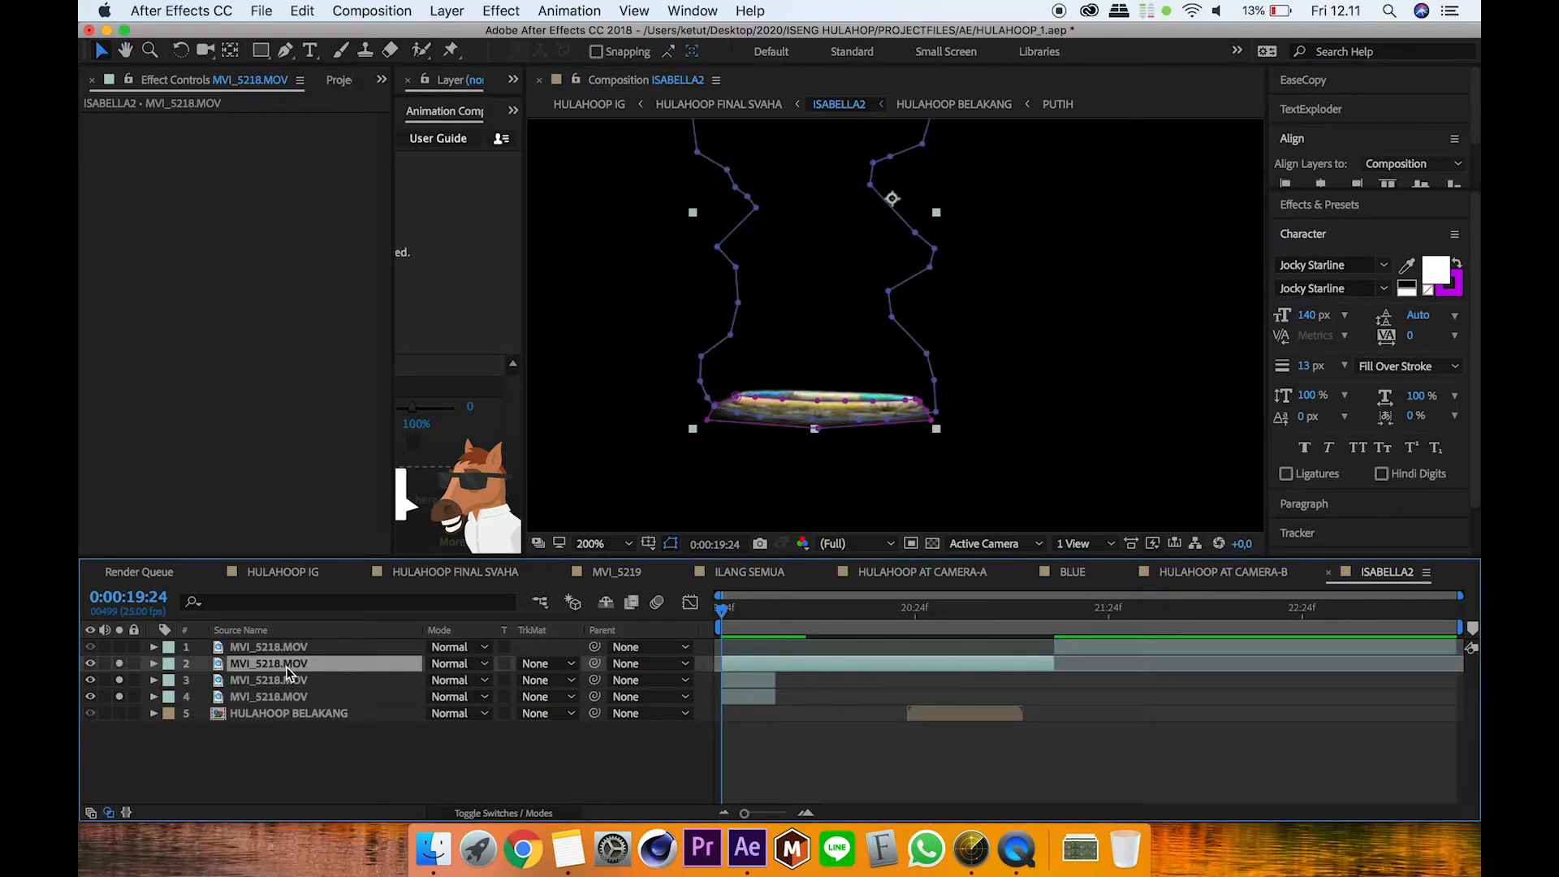
{"action": "key", "text": "space"}
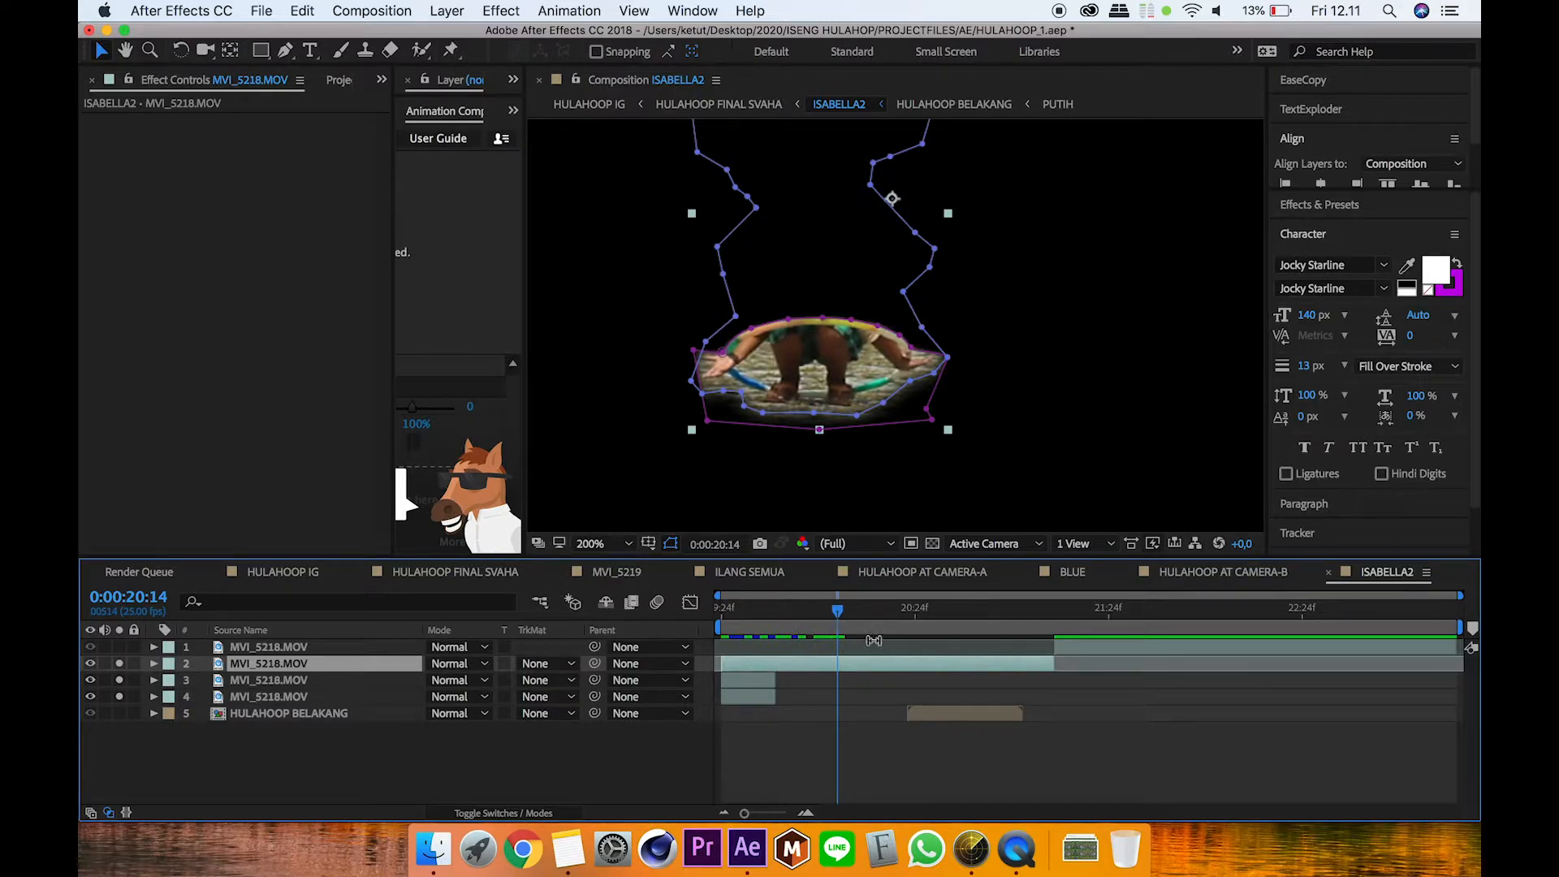
{"action": "left_click_drag", "start_coordinate": [846, 613], "coordinate": [962, 617]}
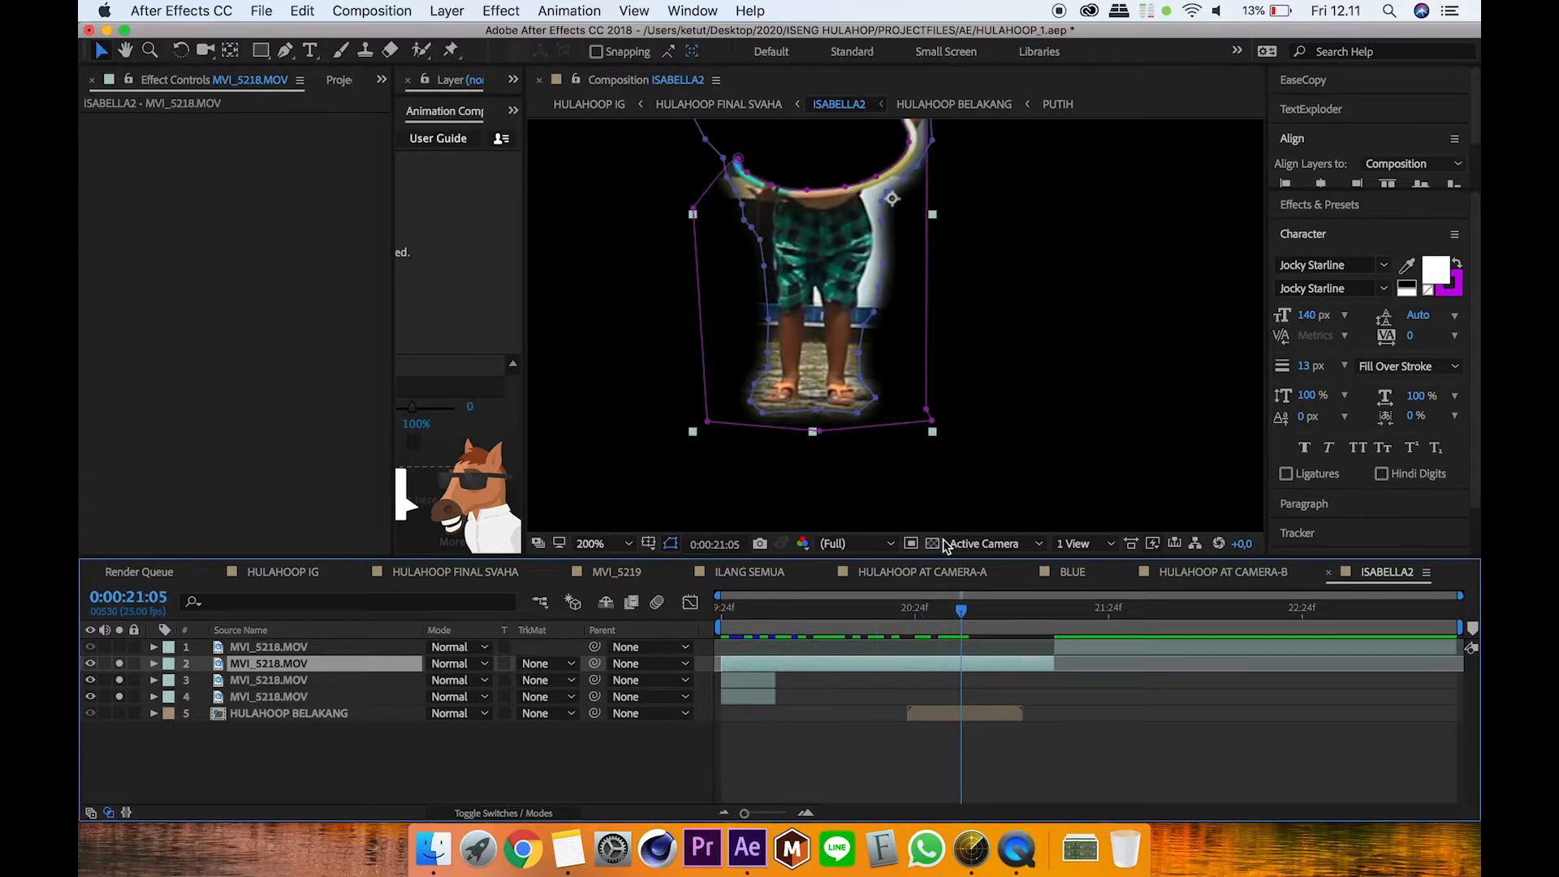
Step: Fit the composition in the viewer, turn off the solos of layers 3 and 4, and scrub back to 0:00:20:00
{"action": "left_click", "coordinate": [591, 544]}
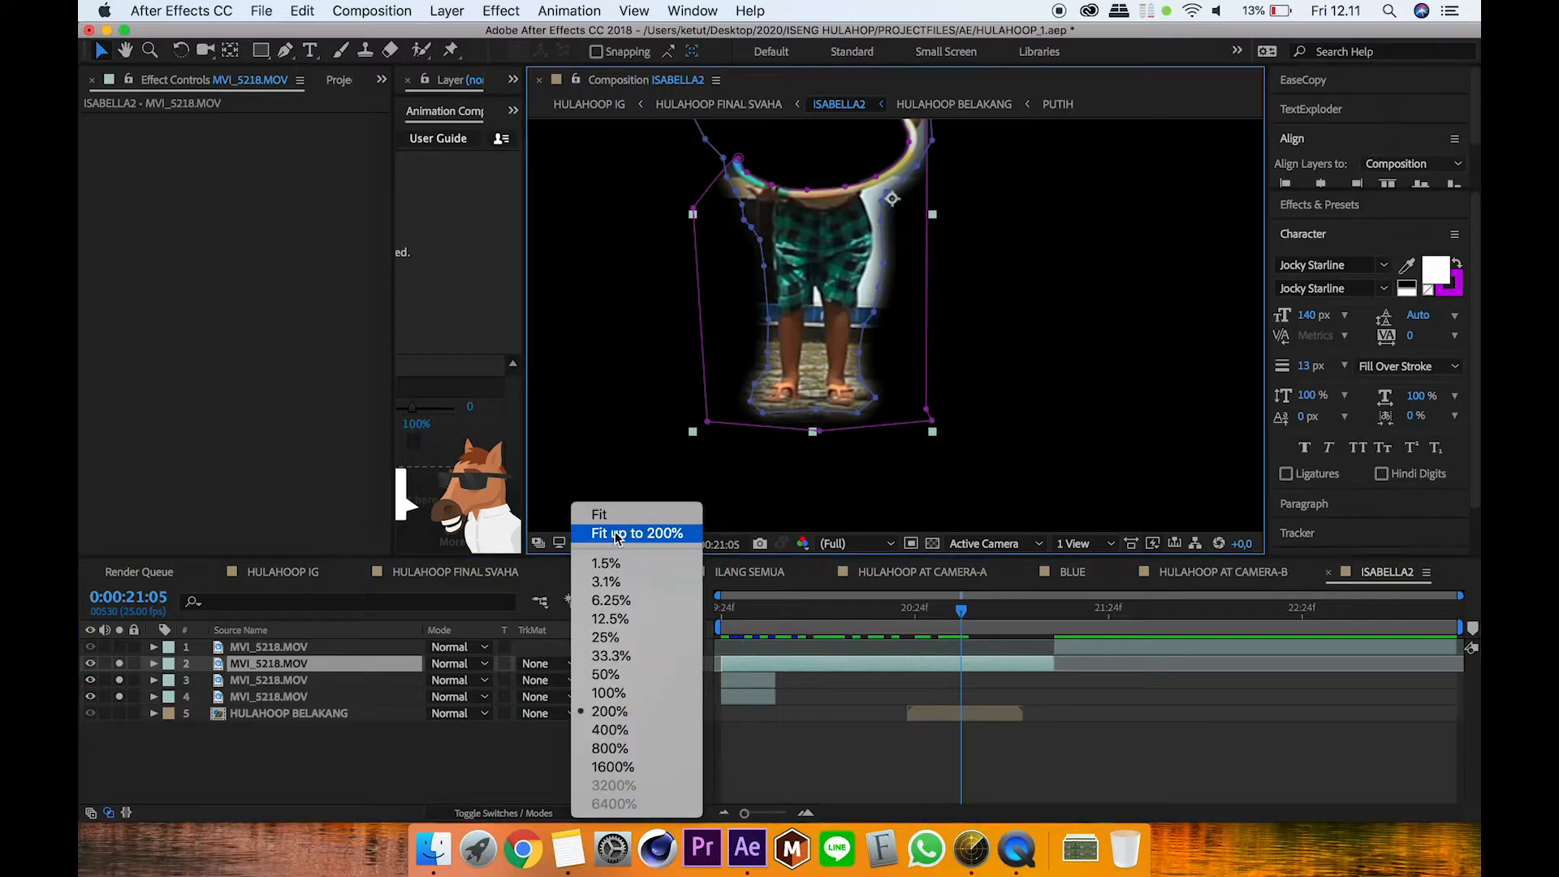
{"action": "left_click", "coordinate": [599, 511]}
{"action": "mouse_move", "coordinate": [964, 610]}
{"action": "left_mouse_down"}
{"action": "mouse_move", "coordinate": [1028, 616]}
{"action": "mouse_move", "coordinate": [962, 616]}
{"action": "left_mouse_up"}
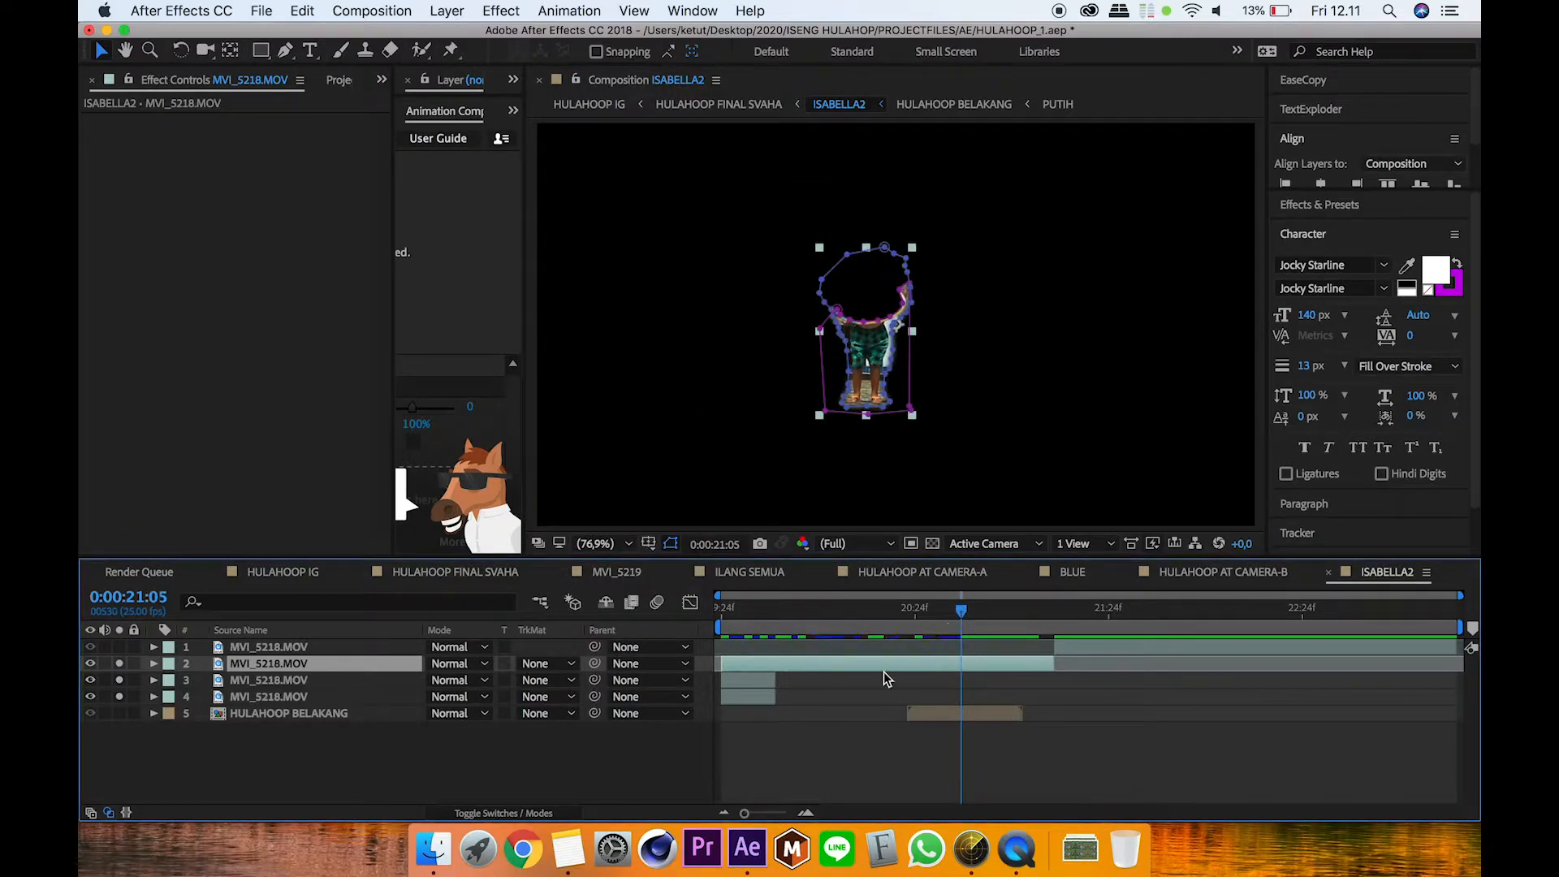
{"action": "left_click", "coordinate": [258, 680]}
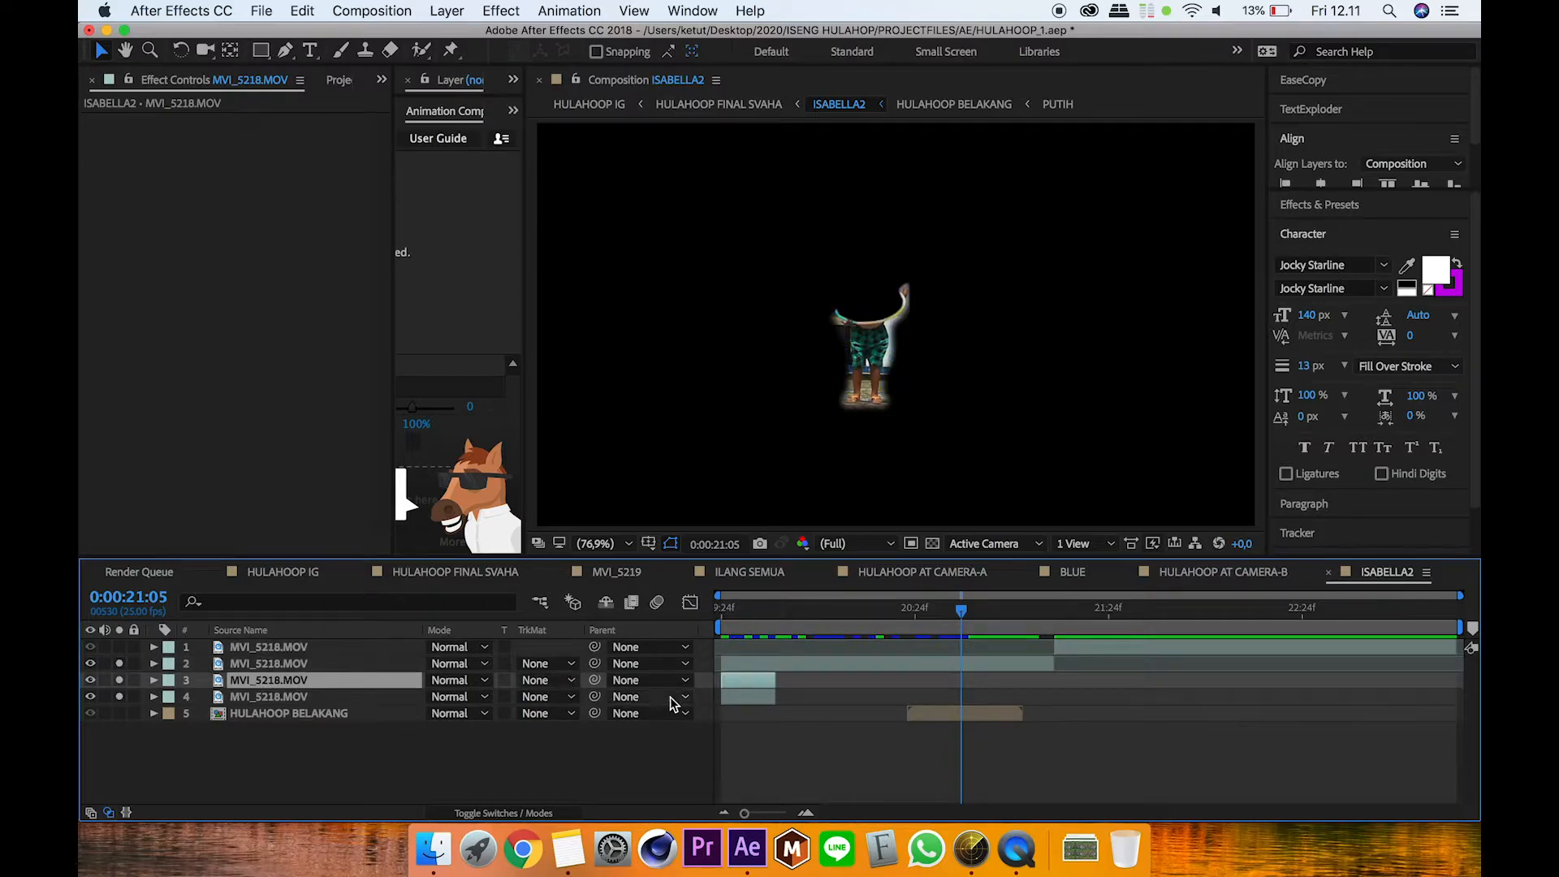
{"action": "left_click_drag", "start_coordinate": [119, 680], "coordinate": [119, 697]}
{"action": "mouse_move", "coordinate": [760, 614]}
{"action": "left_mouse_down"}
{"action": "mouse_move", "coordinate": [730, 624]}
{"action": "mouse_move", "coordinate": [777, 613]}
{"action": "mouse_move", "coordinate": [732, 626]}
{"action": "left_mouse_up"}
{"action": "left_click", "coordinate": [772, 787]}
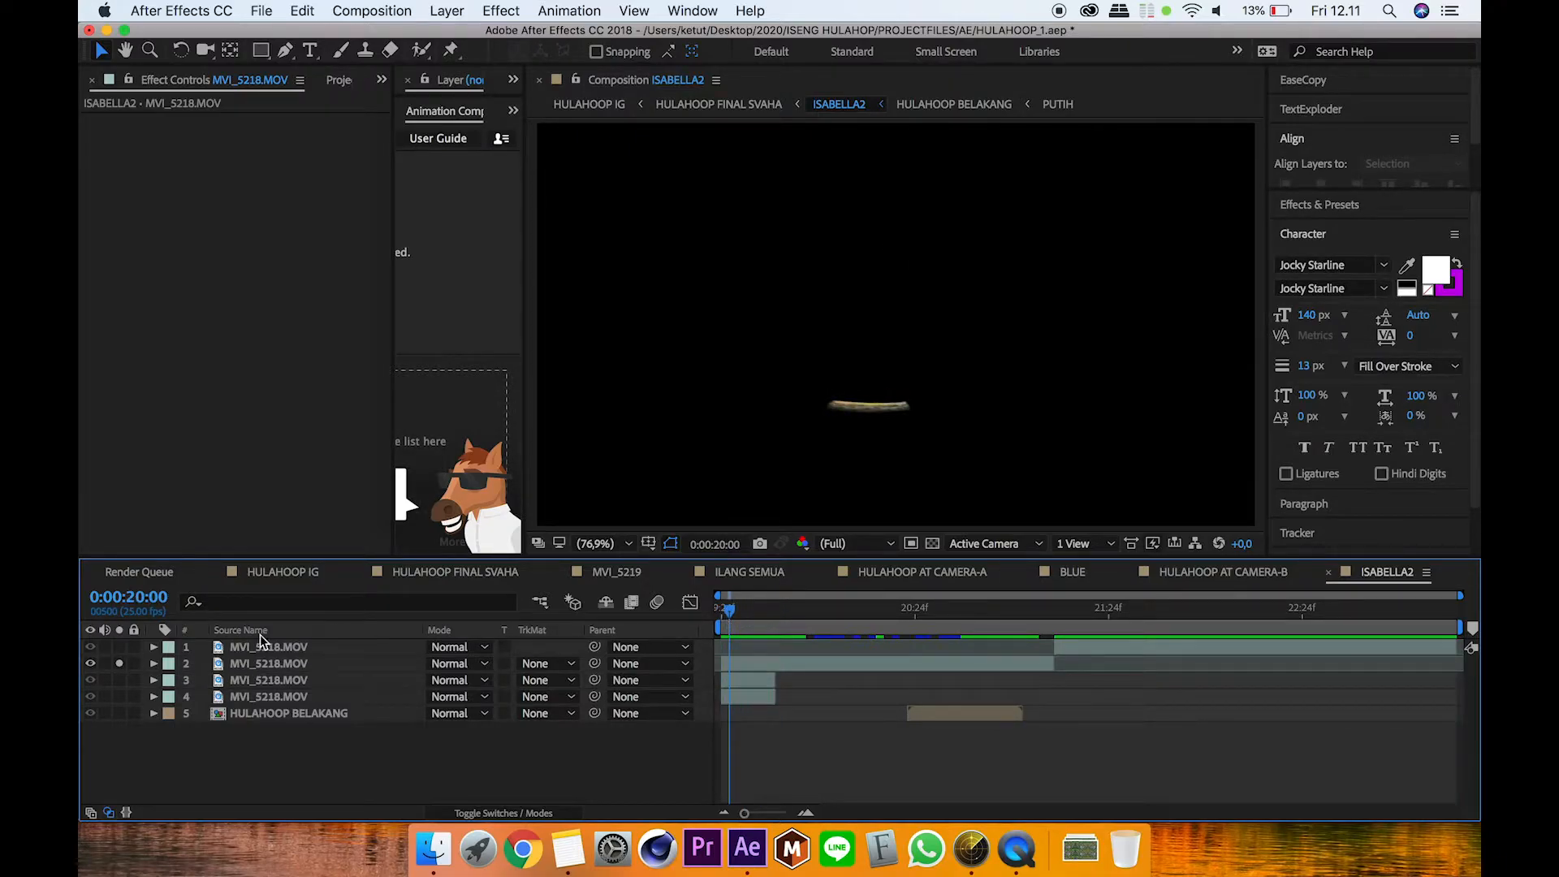
Step: Solo layer 3 alongside layer 2 and examine the hoop on the ground at 400% zoom
{"action": "left_click", "coordinate": [120, 680]}
{"action": "key", "text": "period"}
{"action": "key", "text": "period"}
{"action": "key", "text": "space"}
{"action": "left_click_drag", "start_coordinate": [837, 465], "coordinate": [840, 392]}
{"action": "key", "text": "period"}
{"action": "key", "text": "space"}
{"action": "left_click_drag", "start_coordinate": [824, 451], "coordinate": [836, 287]}
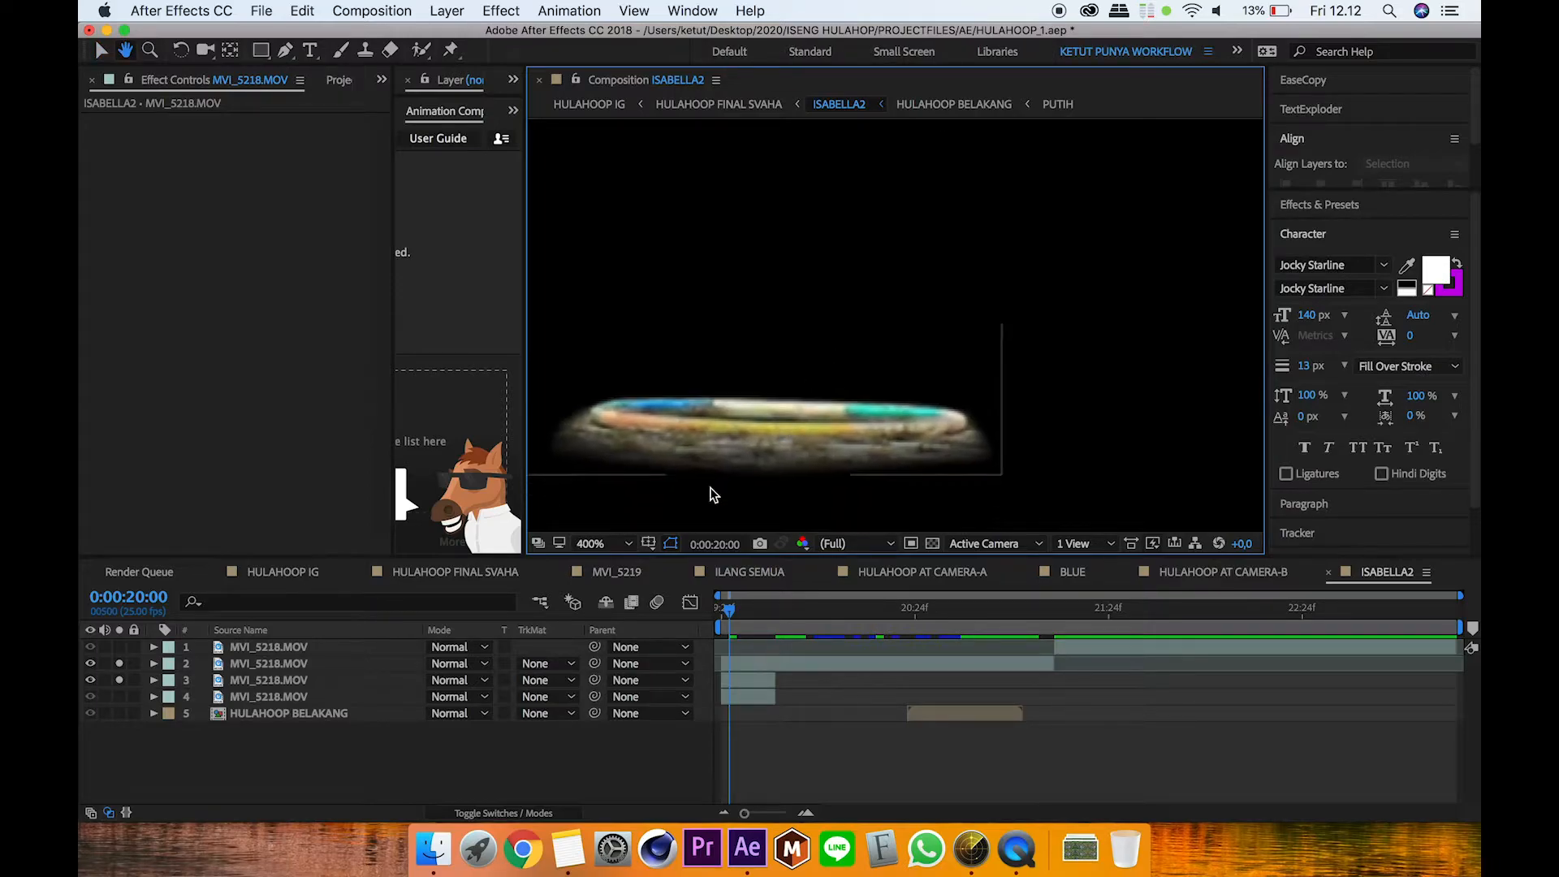
Step: Add layer 4 to the soloed layers and scrub from the composition's start to 0:00:21:02
{"action": "left_click", "coordinate": [121, 697]}
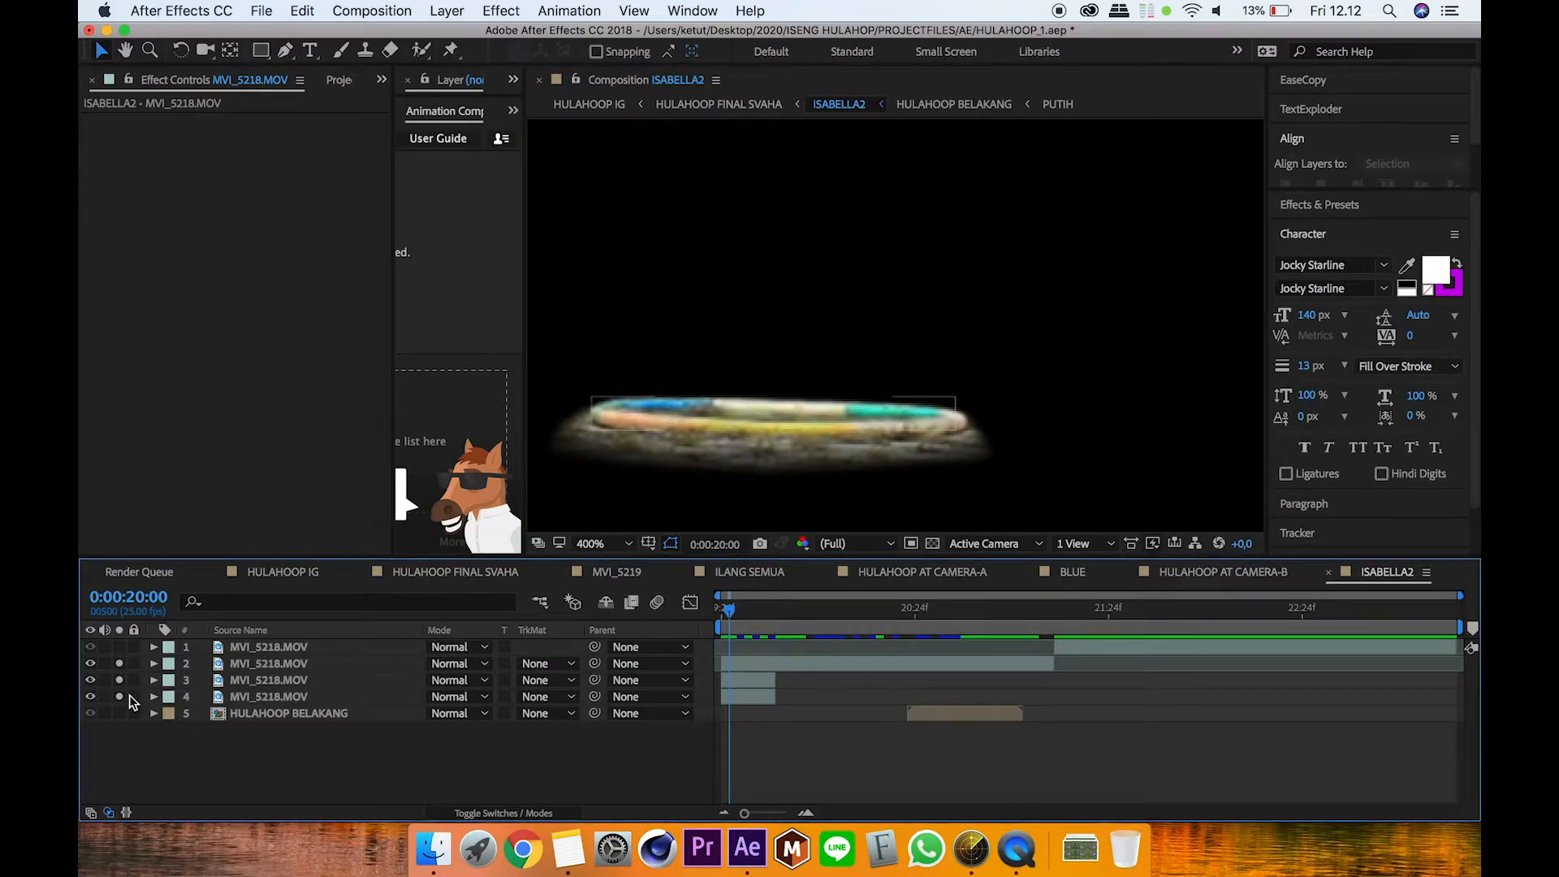
{"action": "left_click", "coordinate": [718, 611]}
{"action": "left_click_drag", "start_coordinate": [718, 611], "coordinate": [940, 642]}
Step: Fit the composition in the viewer, solo layer 1 as well and review the layer transition, ending at 0:00:21:06
{"action": "left_click", "coordinate": [605, 543]}
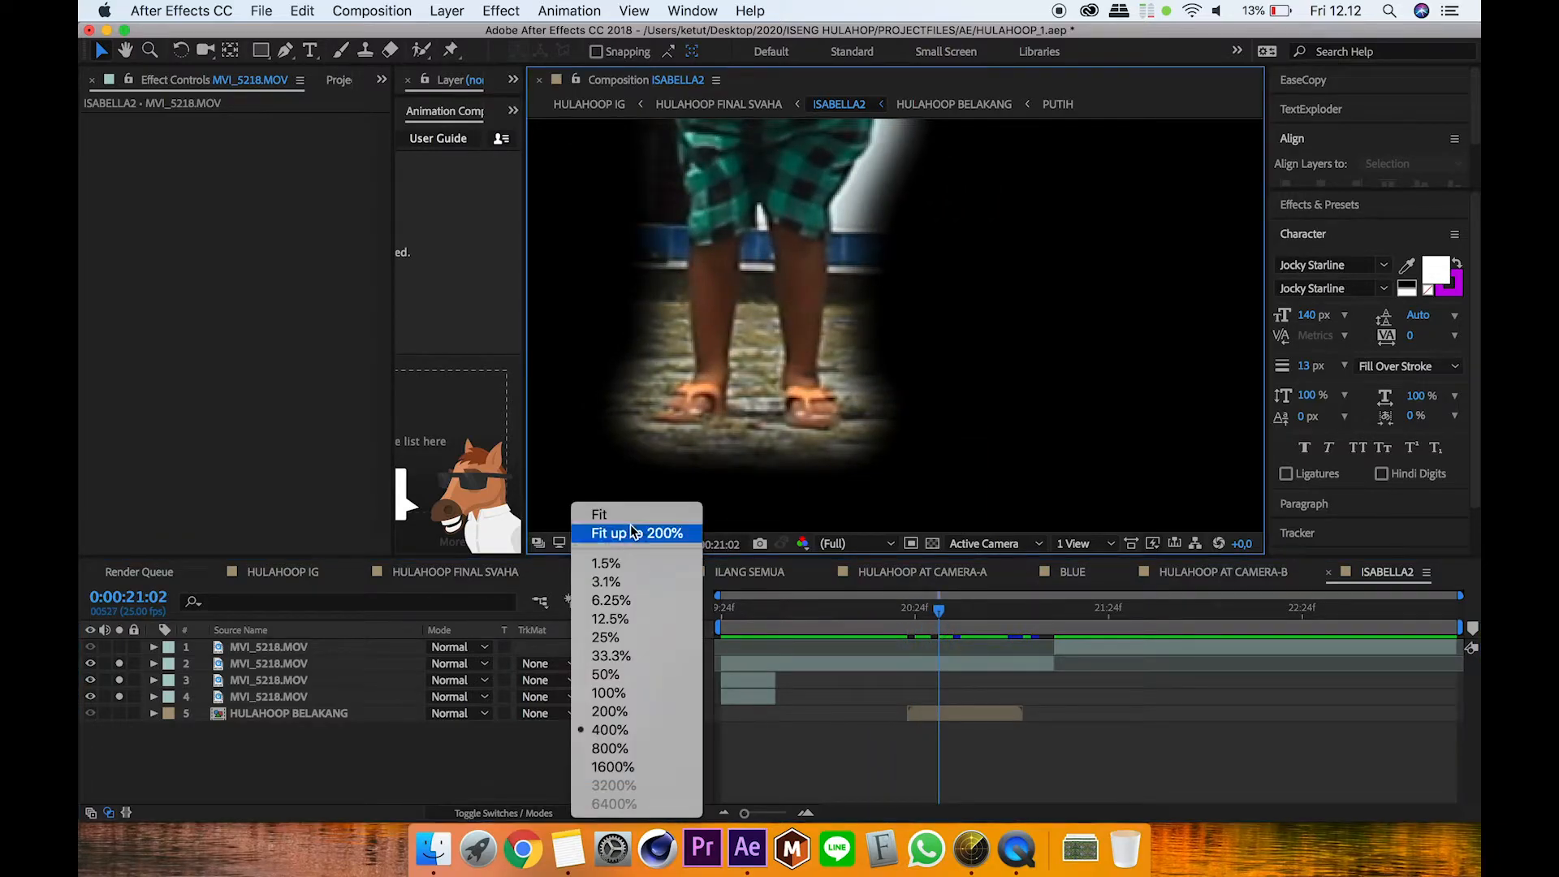
{"action": "left_click", "coordinate": [633, 532]}
{"action": "left_click_drag", "start_coordinate": [957, 609], "coordinate": [1020, 626]}
{"action": "left_click", "coordinate": [120, 648]}
{"action": "left_click_drag", "start_coordinate": [1001, 627], "coordinate": [971, 670]}
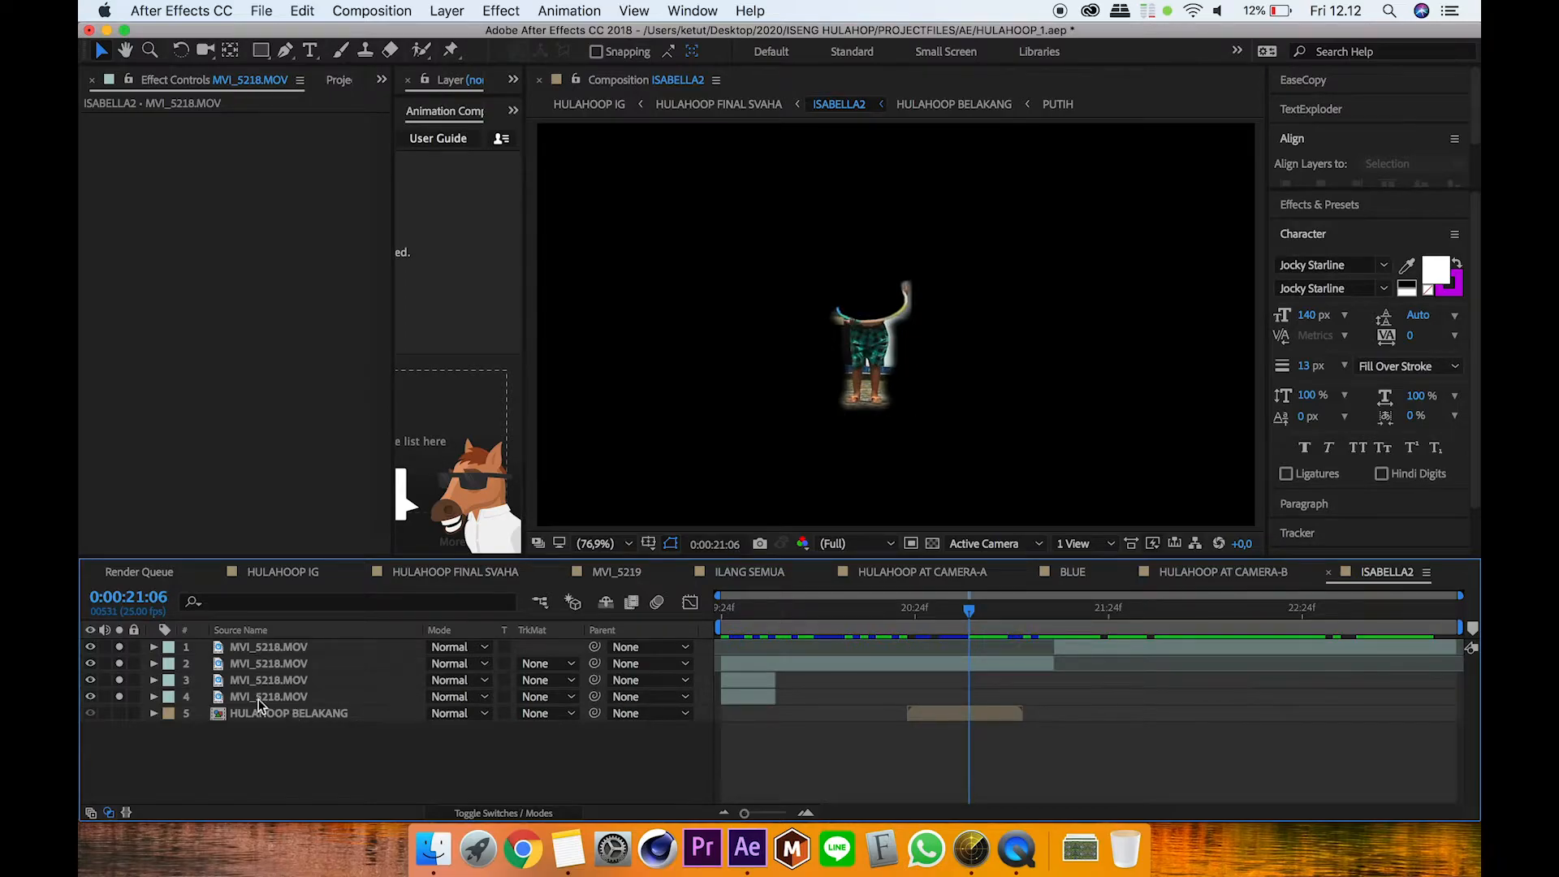
Step: Turn off all layer solos, open the HULAHOOP BELAKANG precomp and scrub back through it
{"action": "left_click_drag", "start_coordinate": [119, 647], "coordinate": [122, 705]}
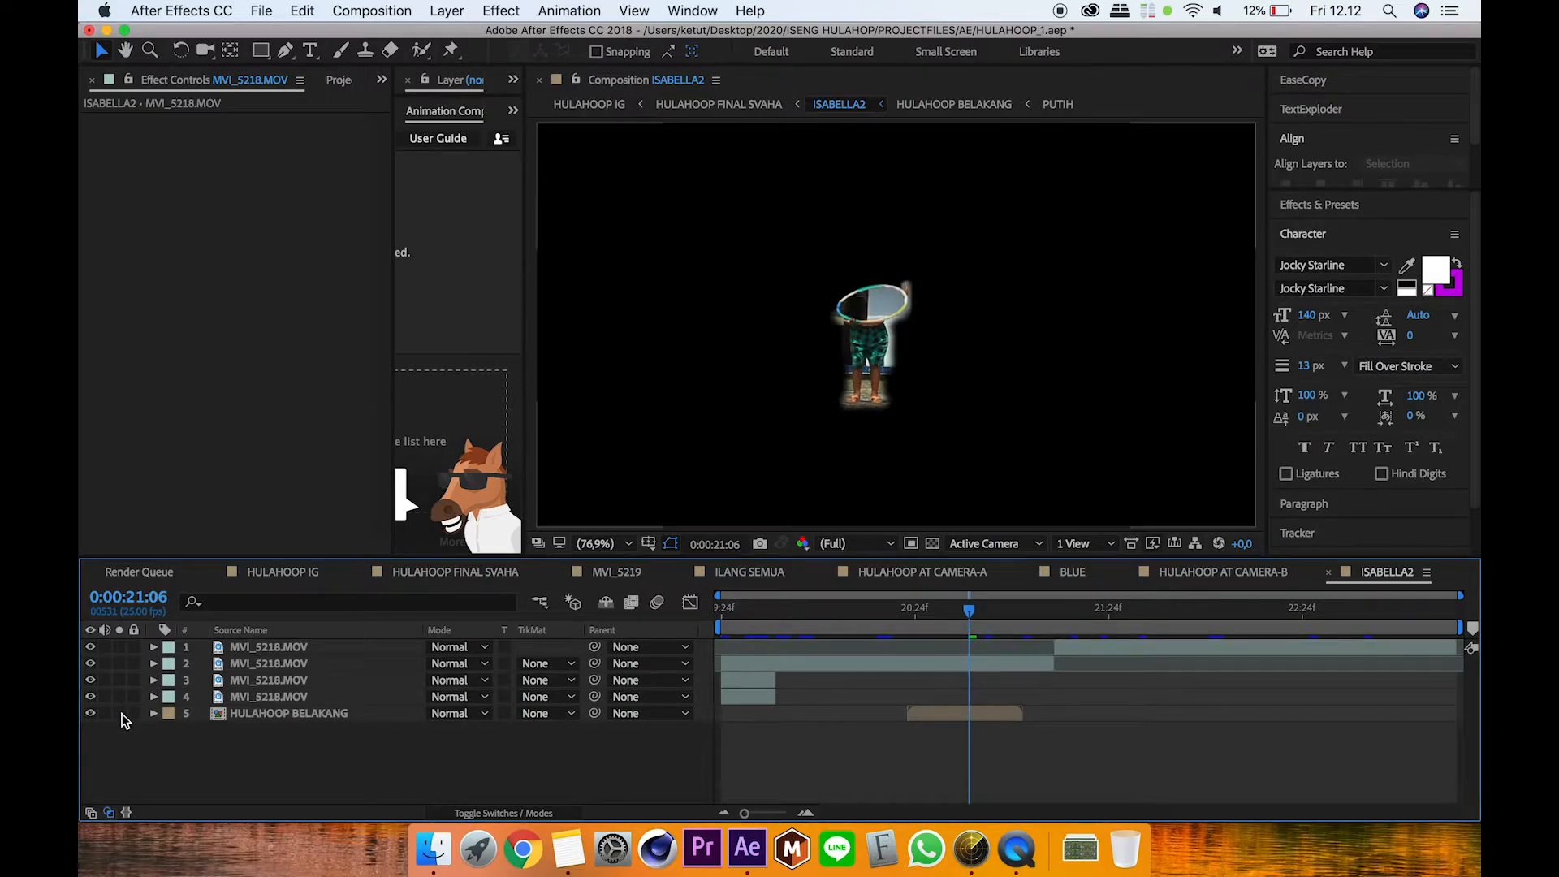
{"action": "left_click", "coordinate": [203, 713]}
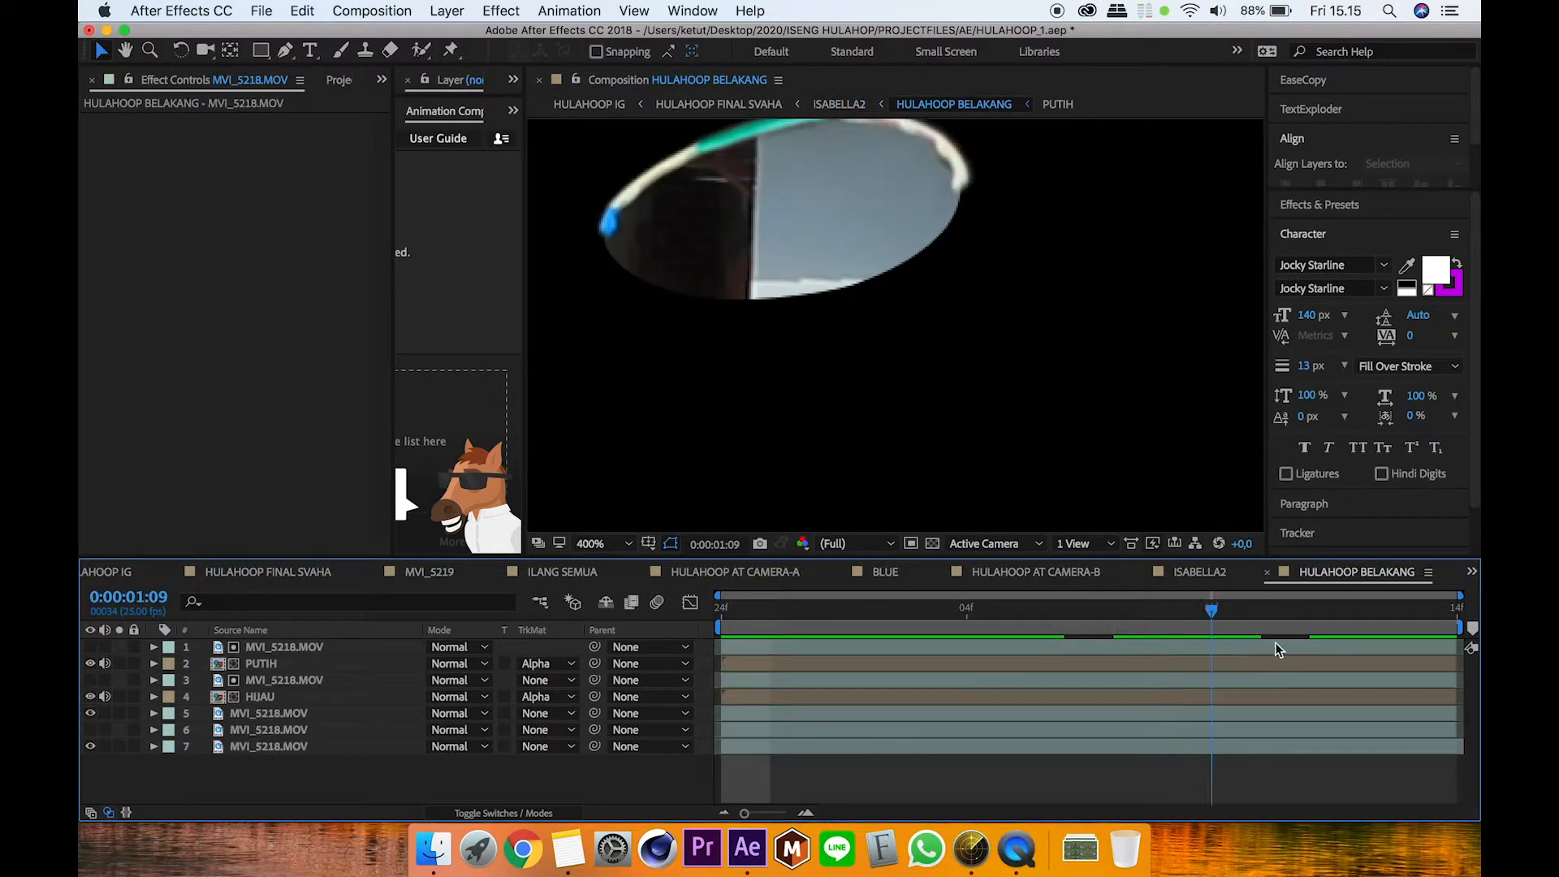
{"action": "left_click_drag", "start_coordinate": [1296, 670], "coordinate": [770, 715]}
Step: Return to the ISABELLA2 composition and scrub forward to 0:00:22:24
{"action": "left_click", "coordinate": [855, 107]}
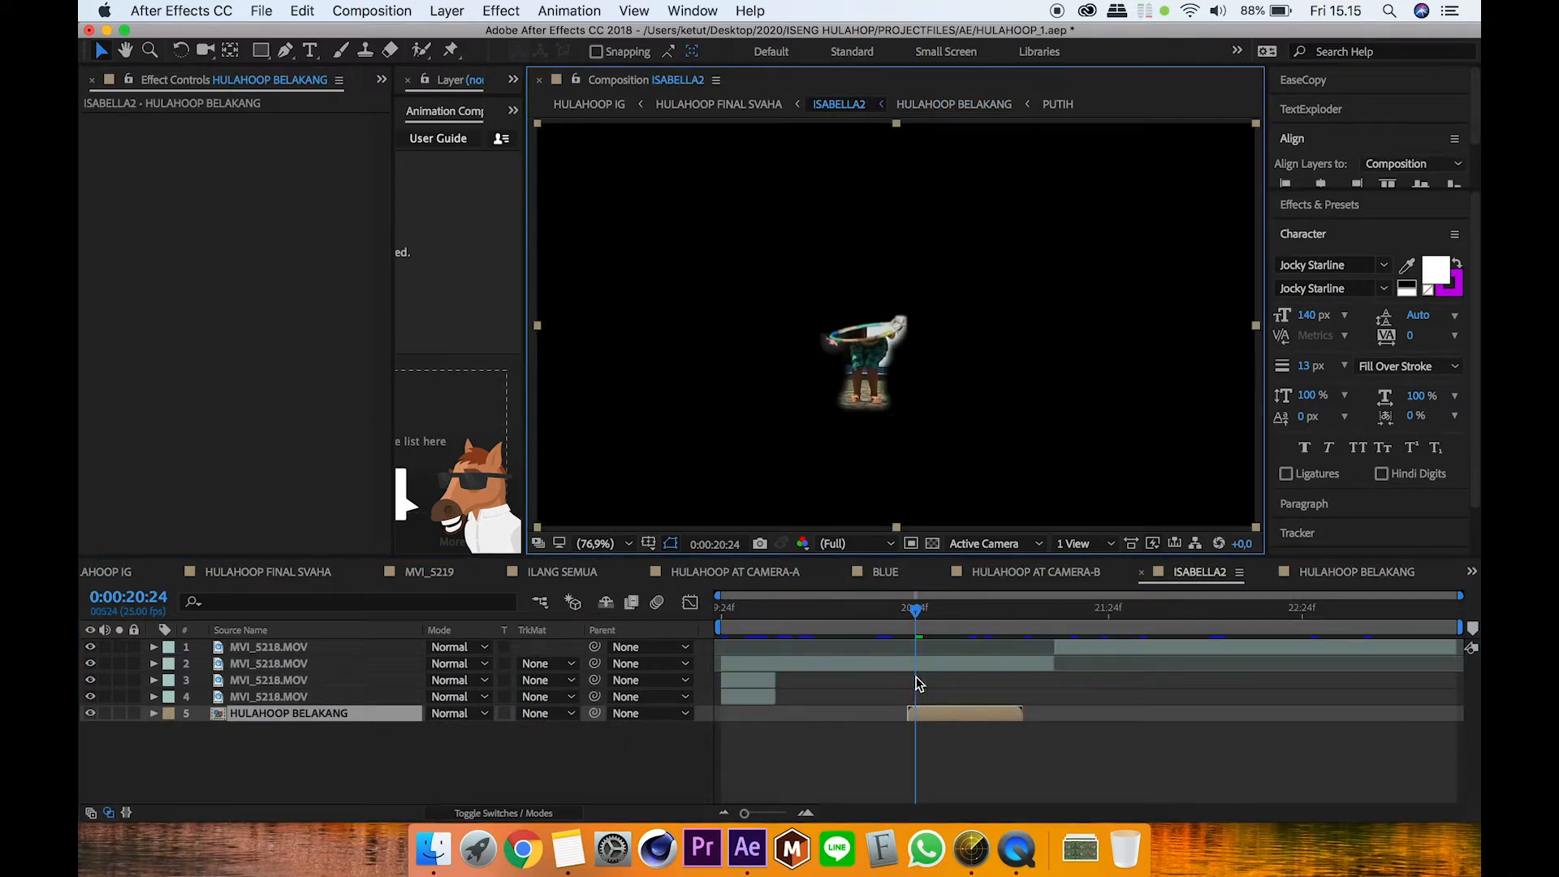
{"action": "left_click_drag", "start_coordinate": [916, 622], "coordinate": [1303, 640]}
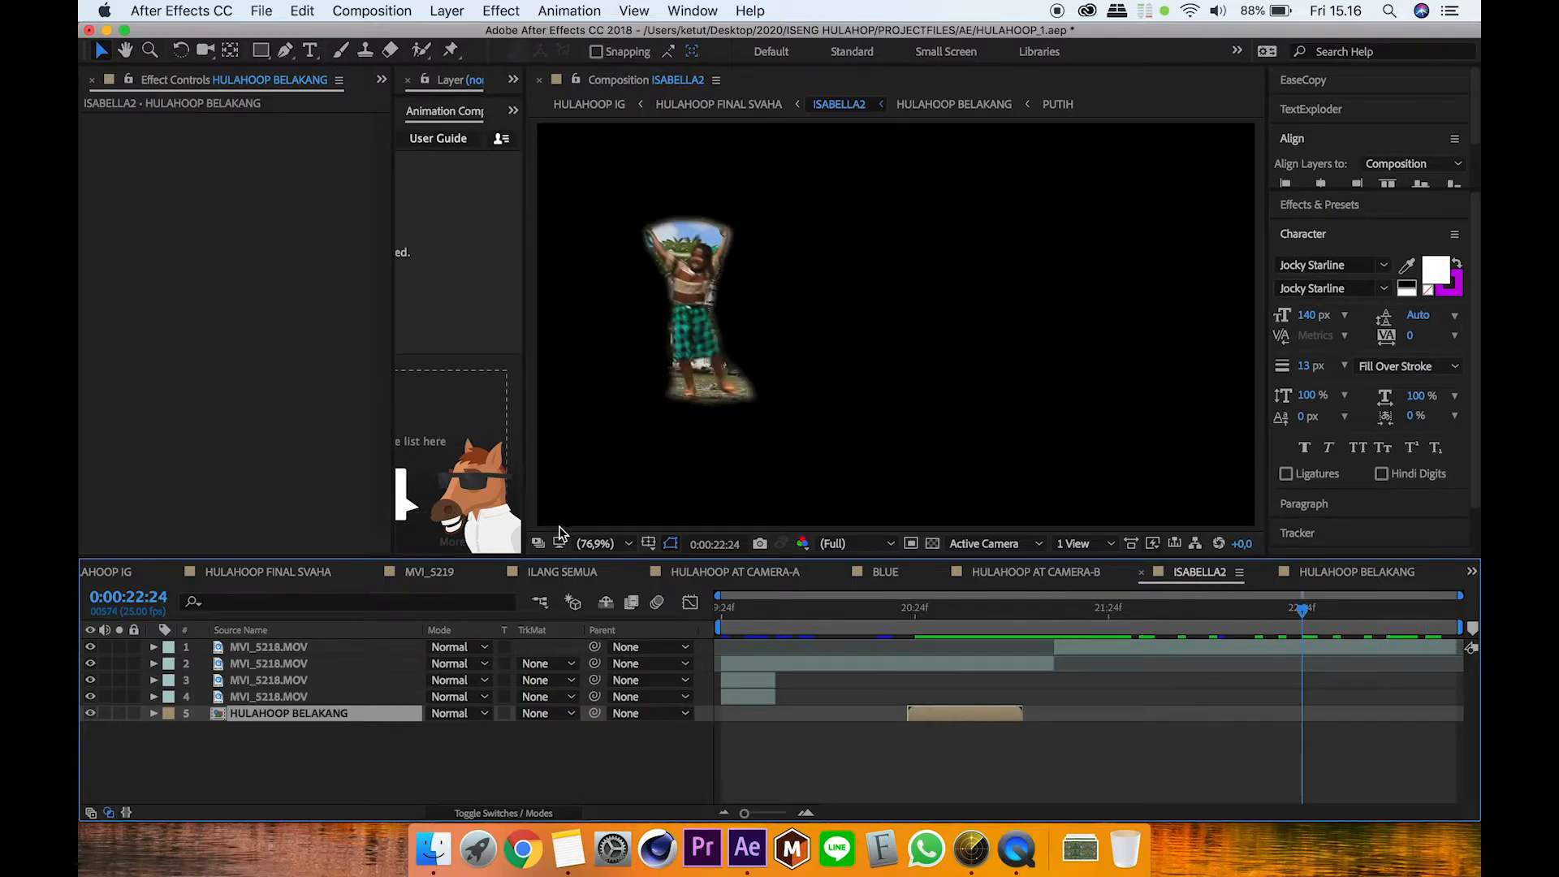
Step: Return to HULAHOOP FINAL SVAHA, scrub to 0:00:23:05 and turn off the solo of the ISABELLA2 layer
{"action": "left_click", "coordinate": [719, 104]}
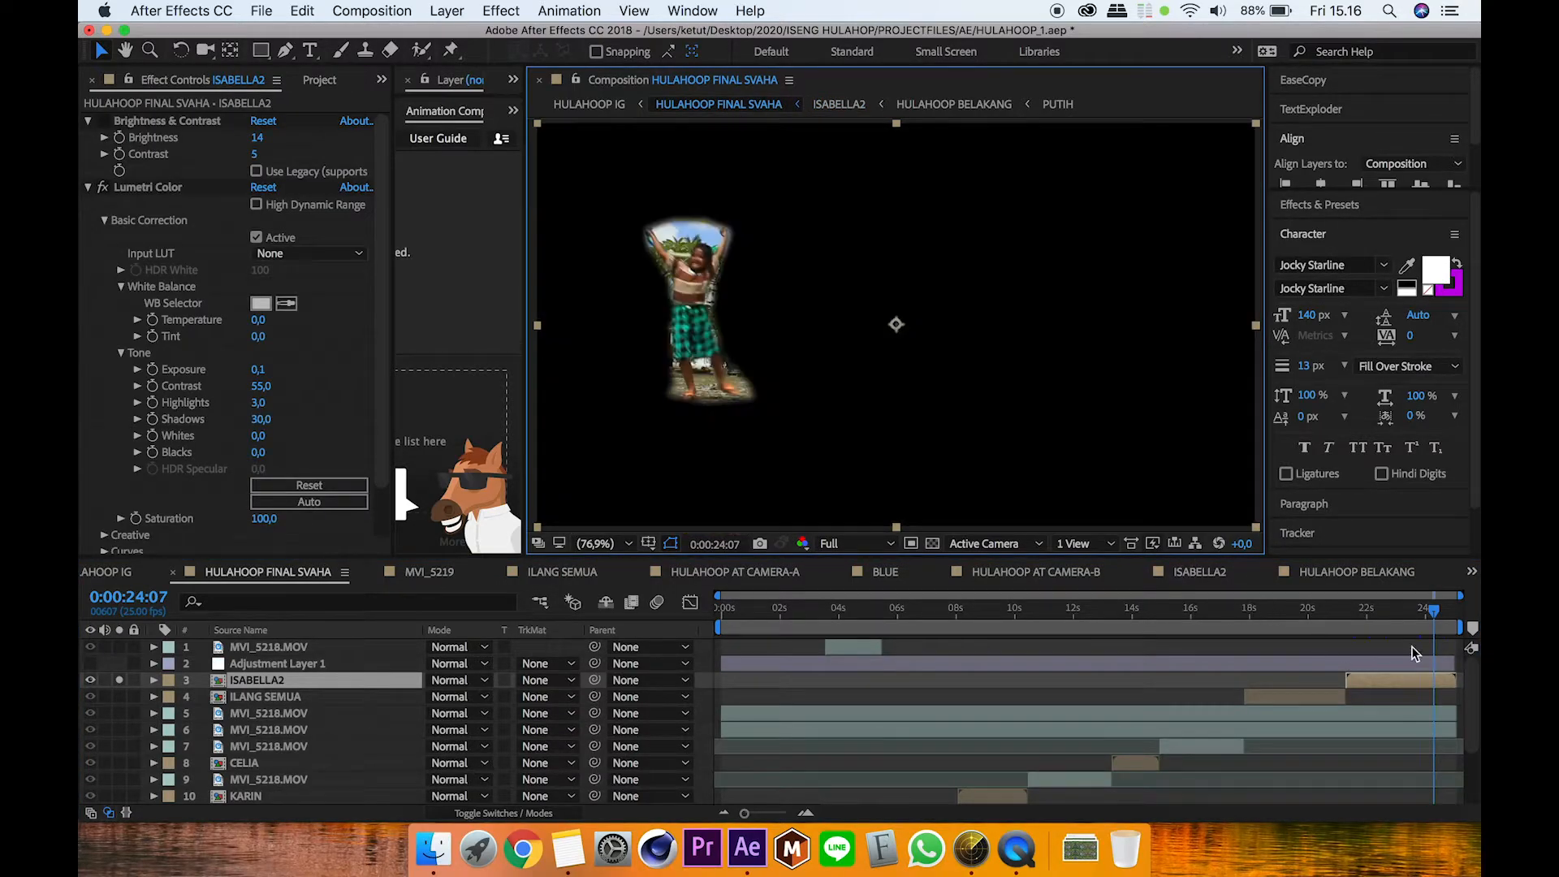
{"action": "left_click_drag", "start_coordinate": [1438, 619], "coordinate": [1403, 621]}
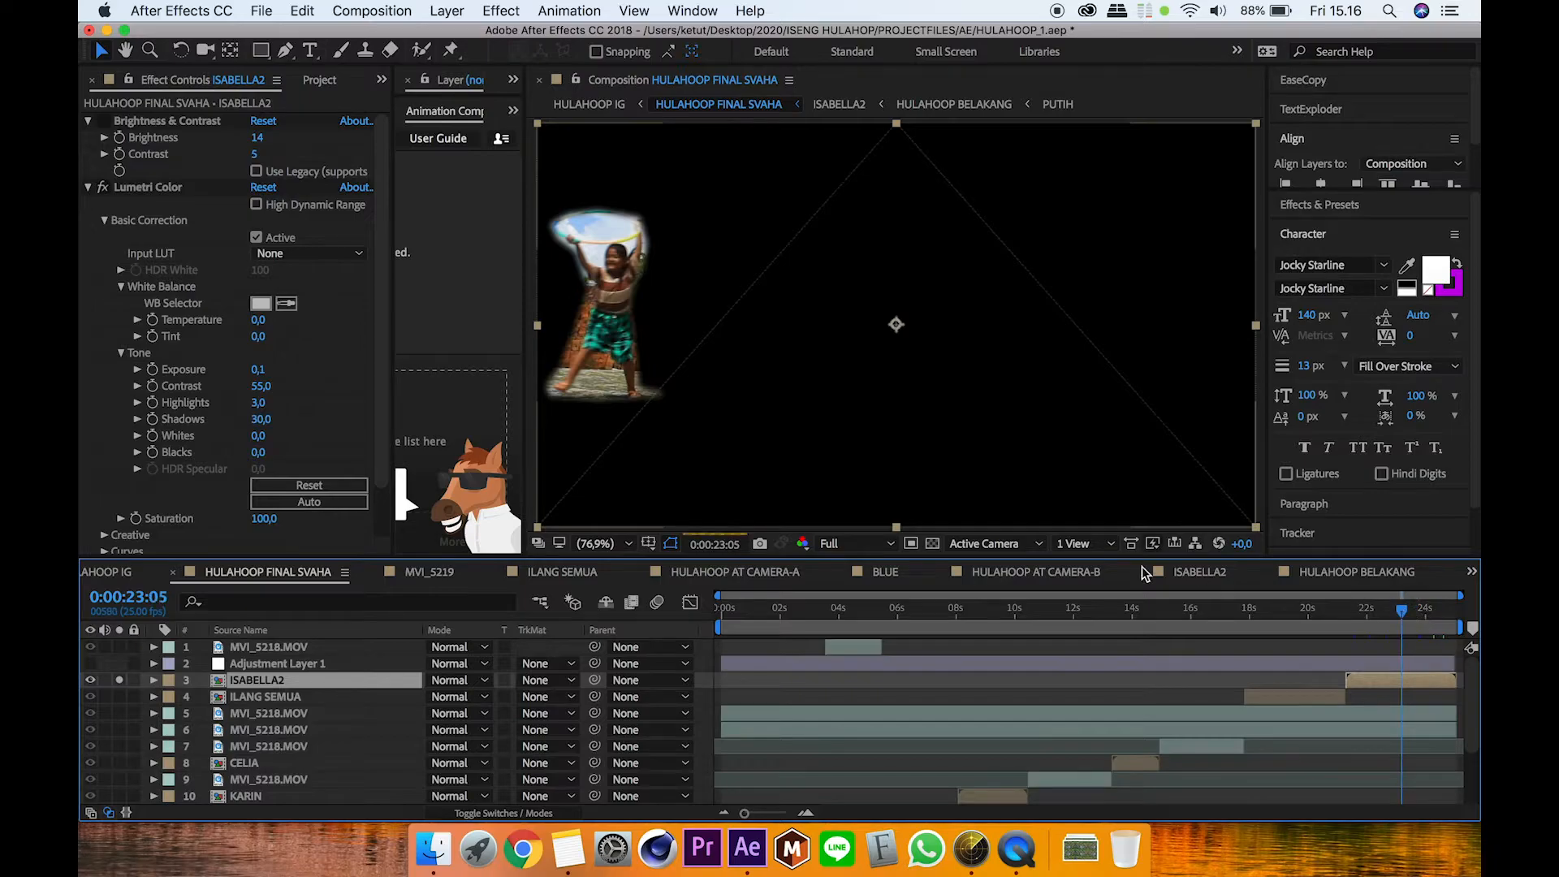
{"action": "left_click", "coordinate": [119, 680]}
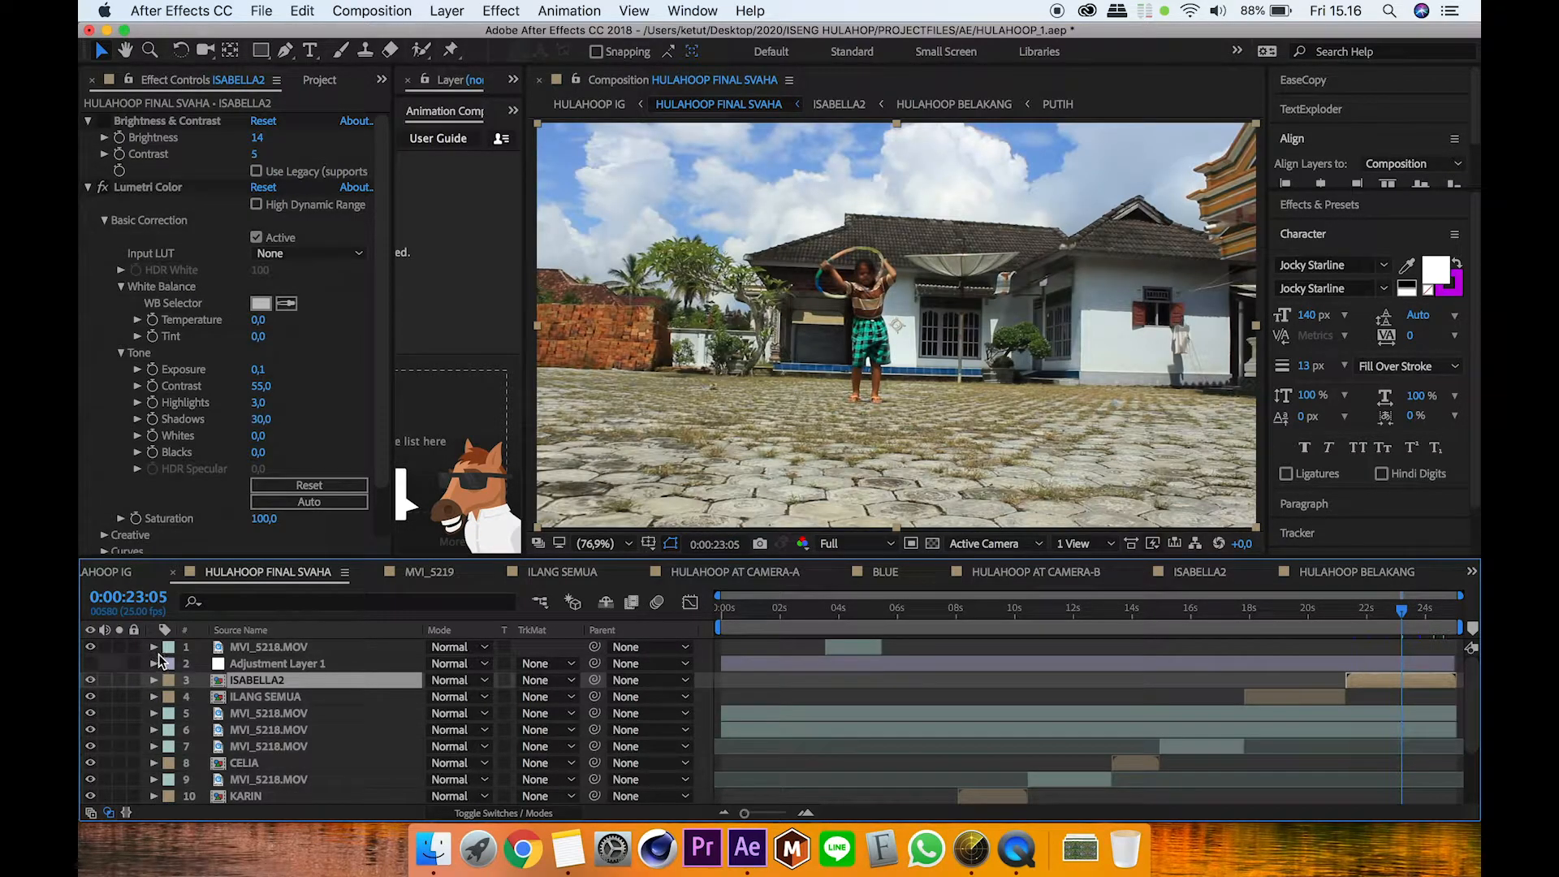
Step: Select Adjustment Layer 1 and check its Curves effect at 0:00:11:24 by showing and hiding the layer
{"action": "left_click", "coordinate": [253, 663]}
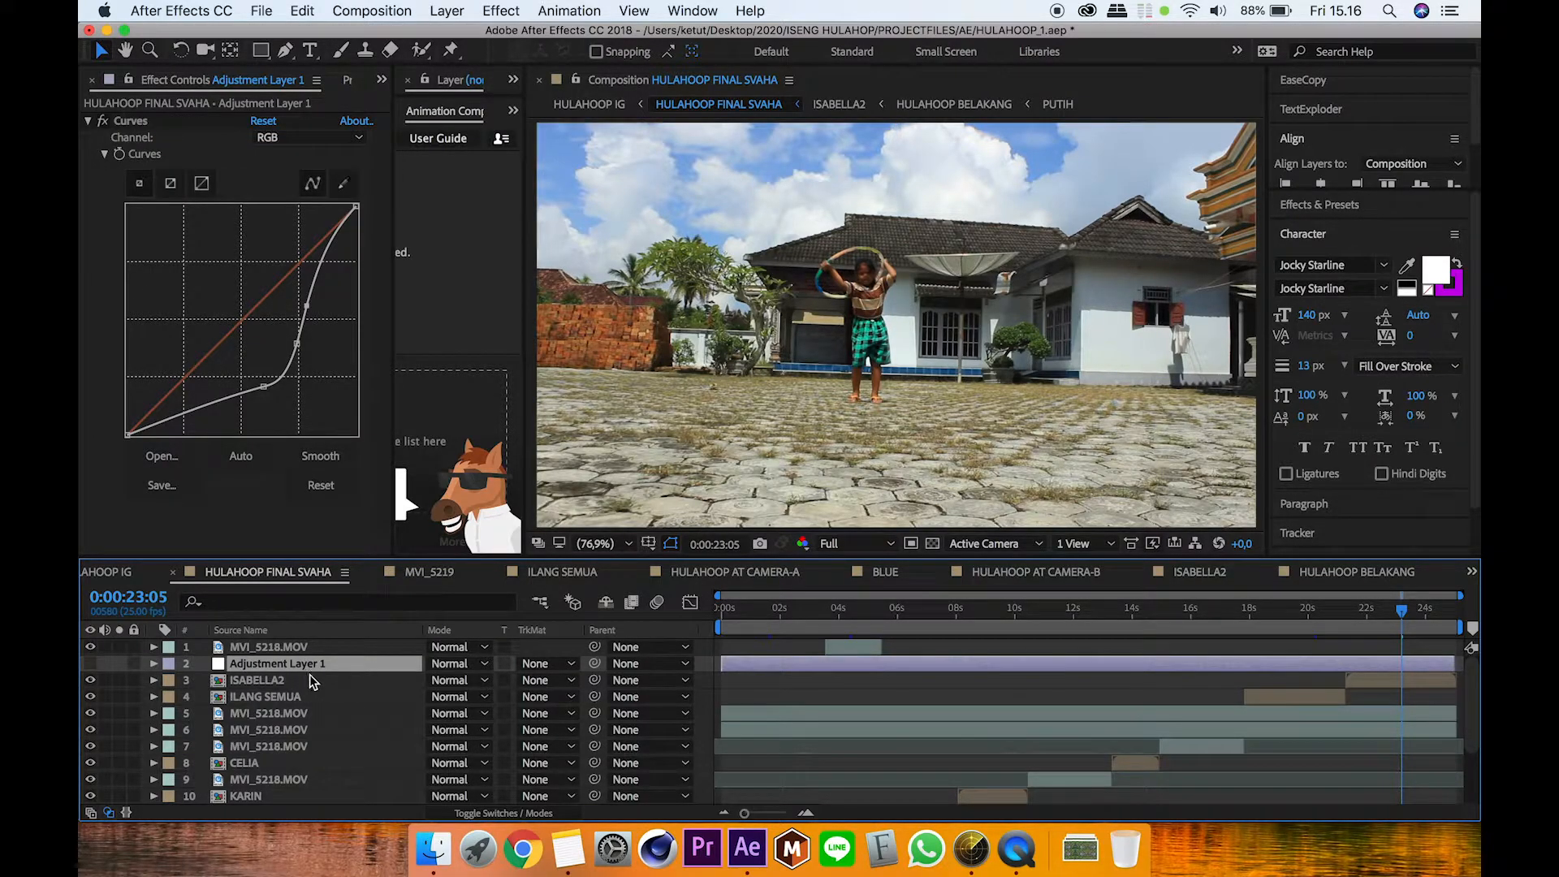
{"action": "left_click", "coordinate": [1073, 609]}
{"action": "left_click", "coordinate": [90, 663]}
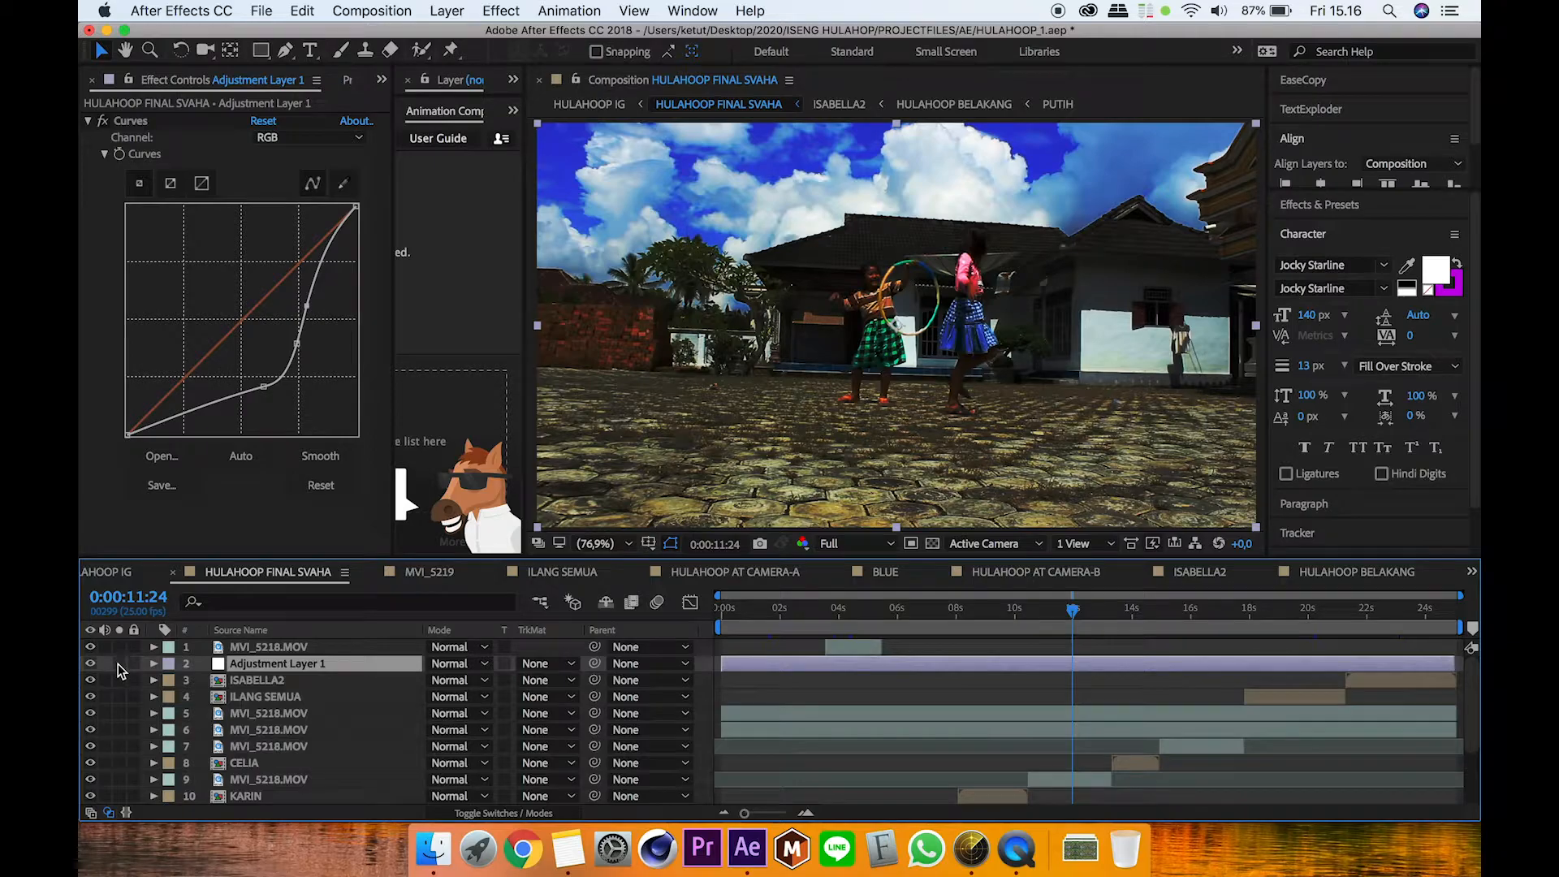
{"action": "left_click", "coordinate": [90, 663]}
Step: Solo layer 1 at 0:00:04:11 to view its masked head patch, and turn the solo off again
{"action": "left_click", "coordinate": [854, 609]}
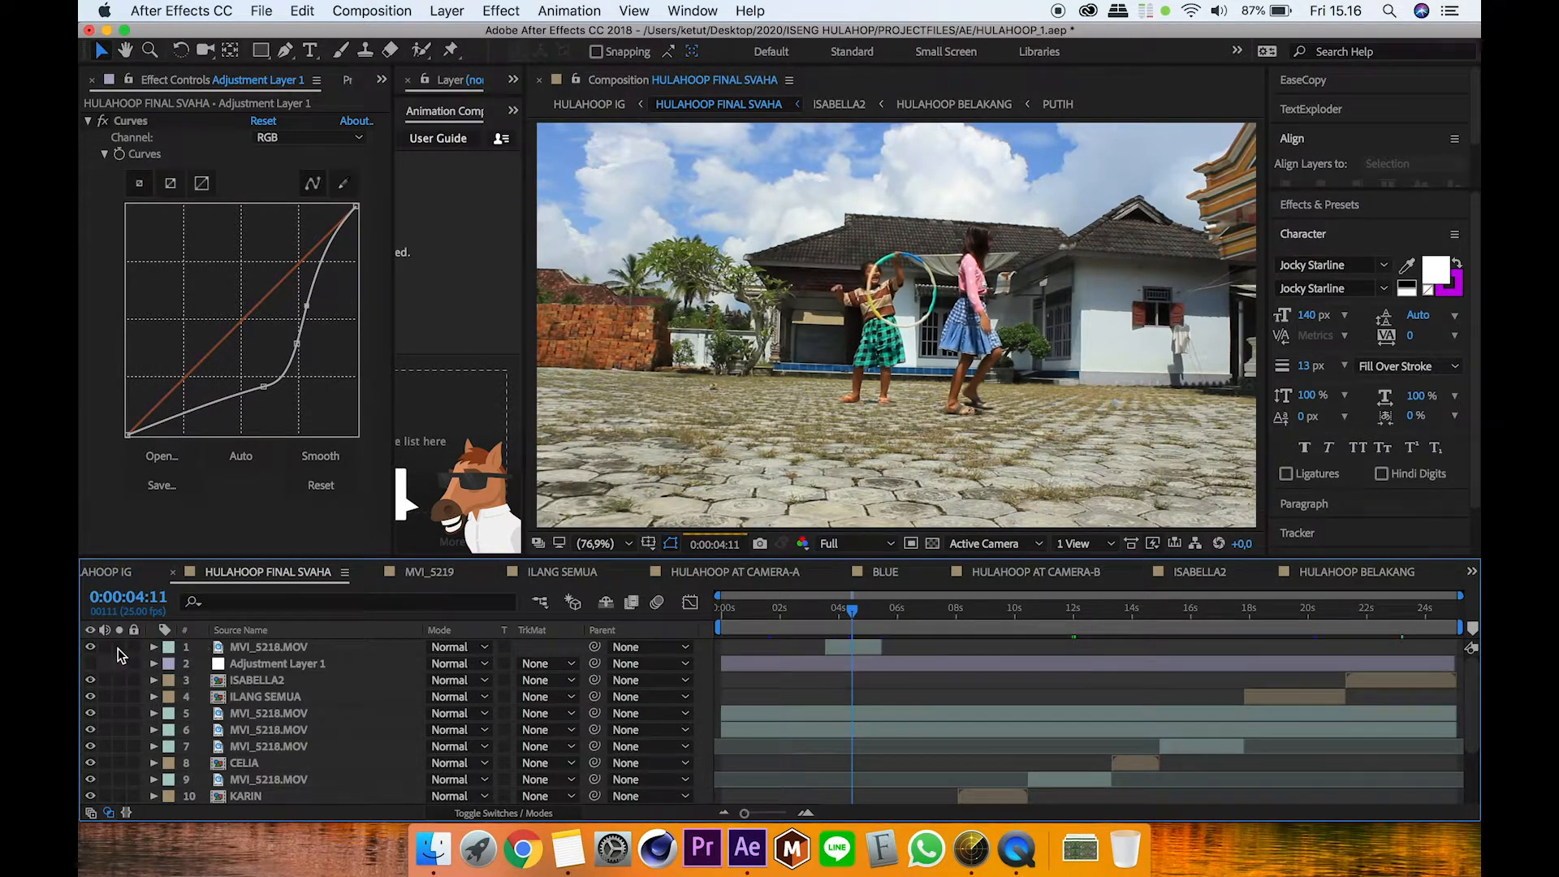
{"action": "left_click", "coordinate": [120, 647]}
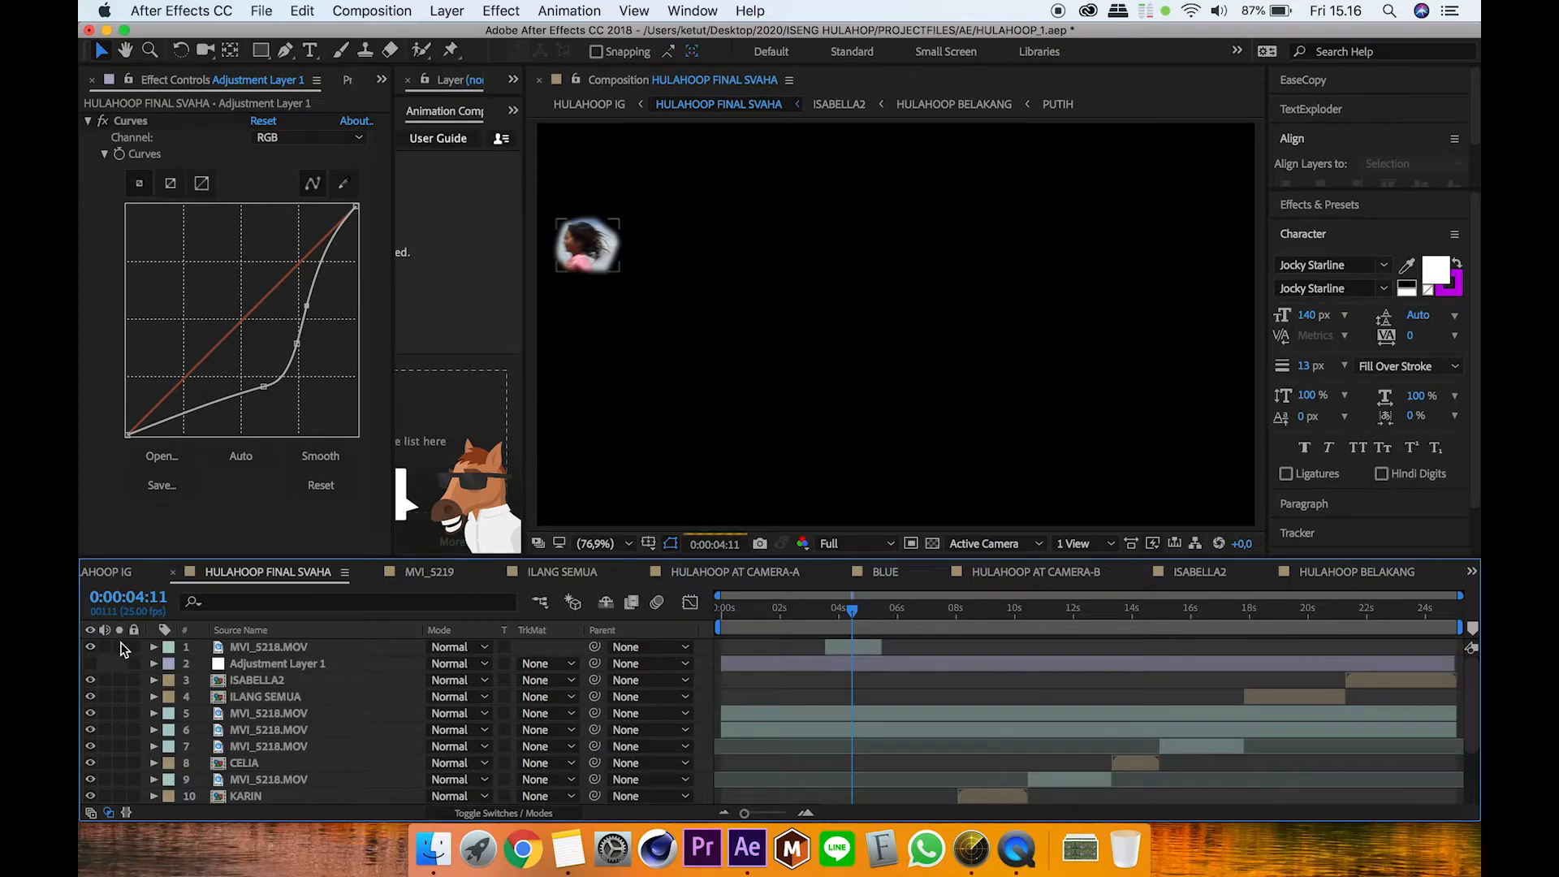
{"action": "left_click", "coordinate": [122, 648]}
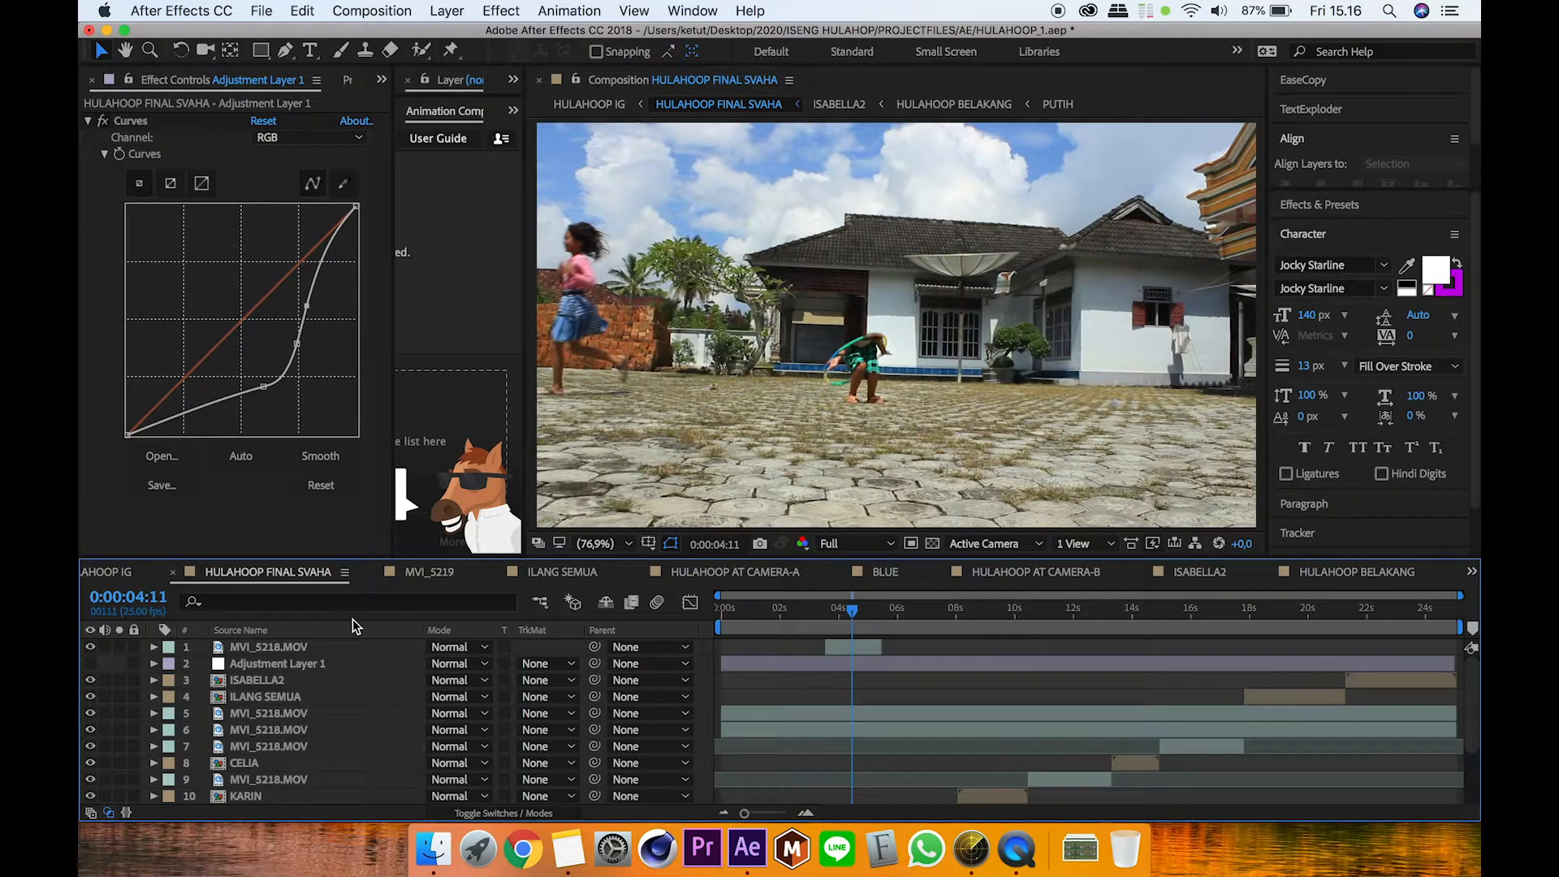
Step: Inspect layer 6's mask and Add Grain effect at 0:00:04:03, and deselect the layer
{"action": "left_click", "coordinate": [842, 609]}
{"action": "left_click", "coordinate": [290, 729]}
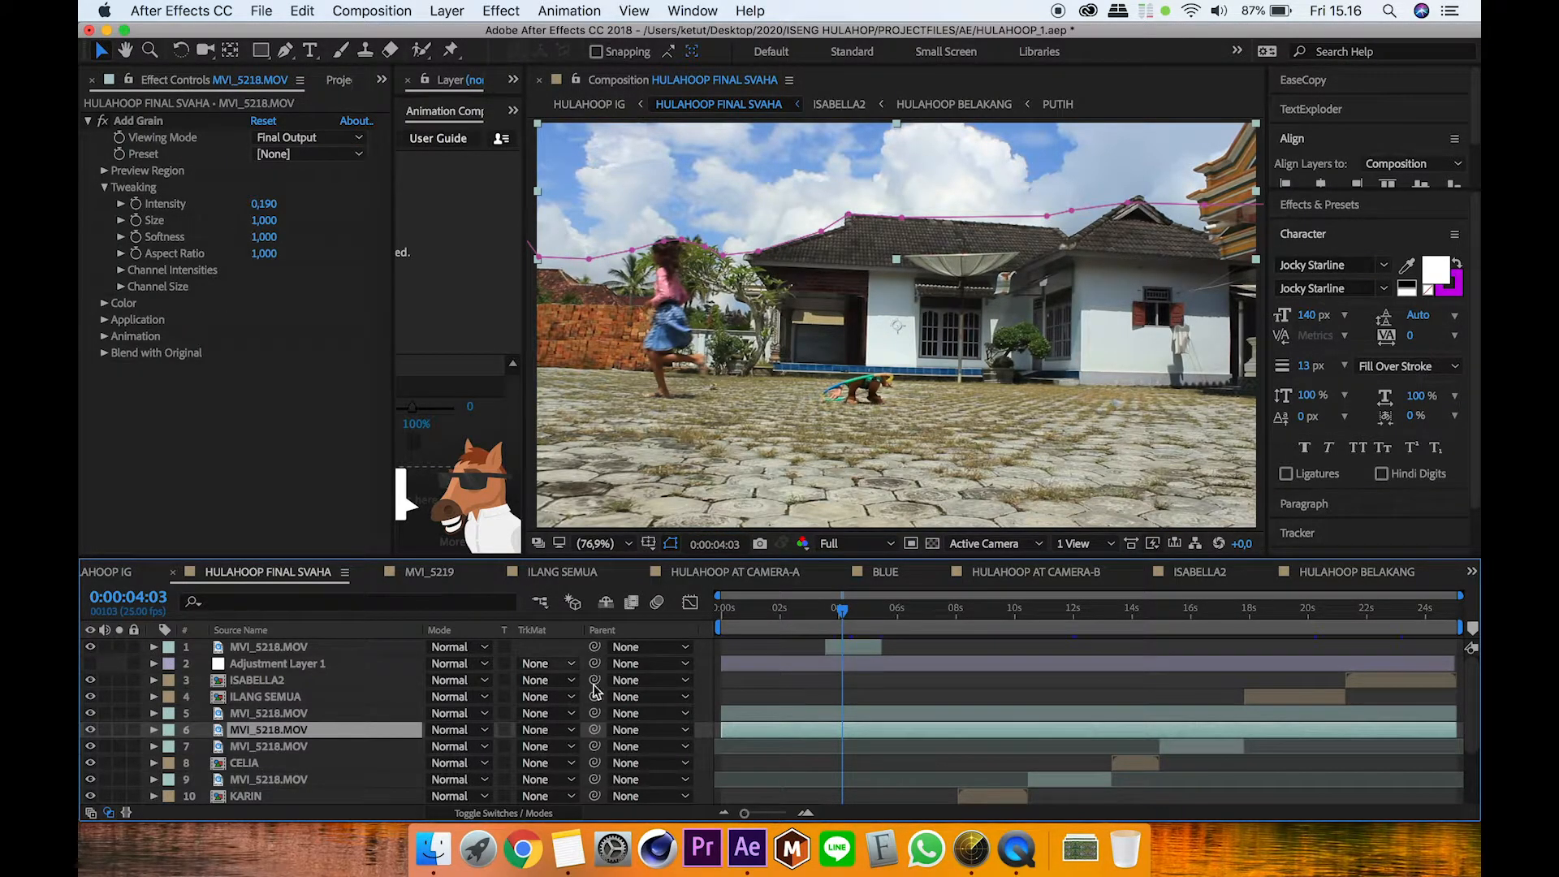
{"action": "left_click", "coordinate": [810, 691]}
Step: Hide layer 1, scrub to 0:00:04:10 to compare the running girl's head, and make the layer visible again
{"action": "left_click", "coordinate": [90, 647]}
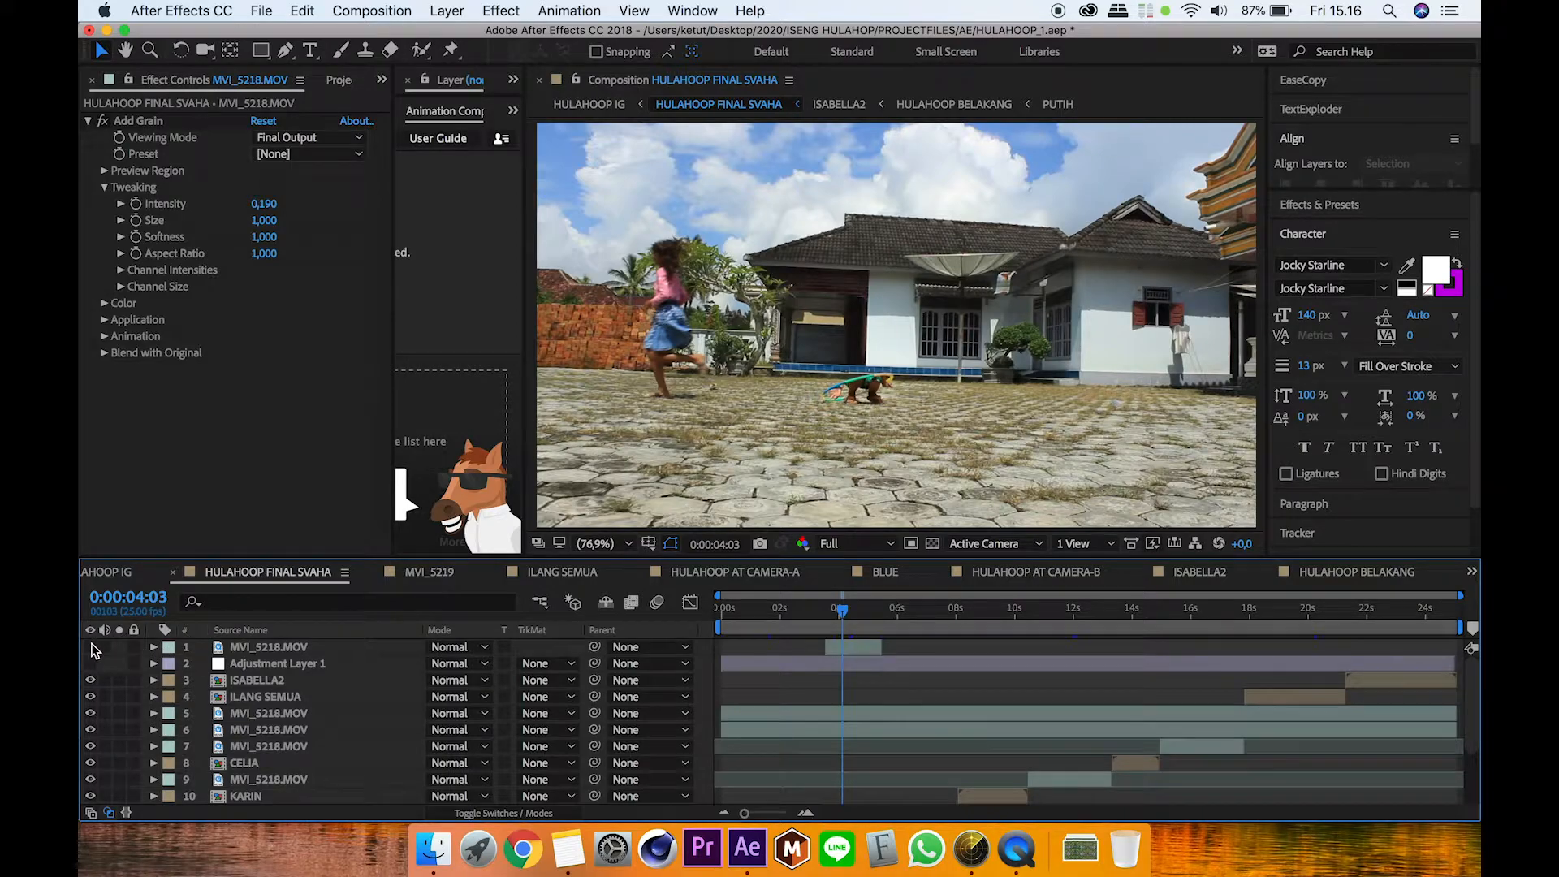
{"action": "left_click_drag", "start_coordinate": [845, 610], "coordinate": [864, 617]}
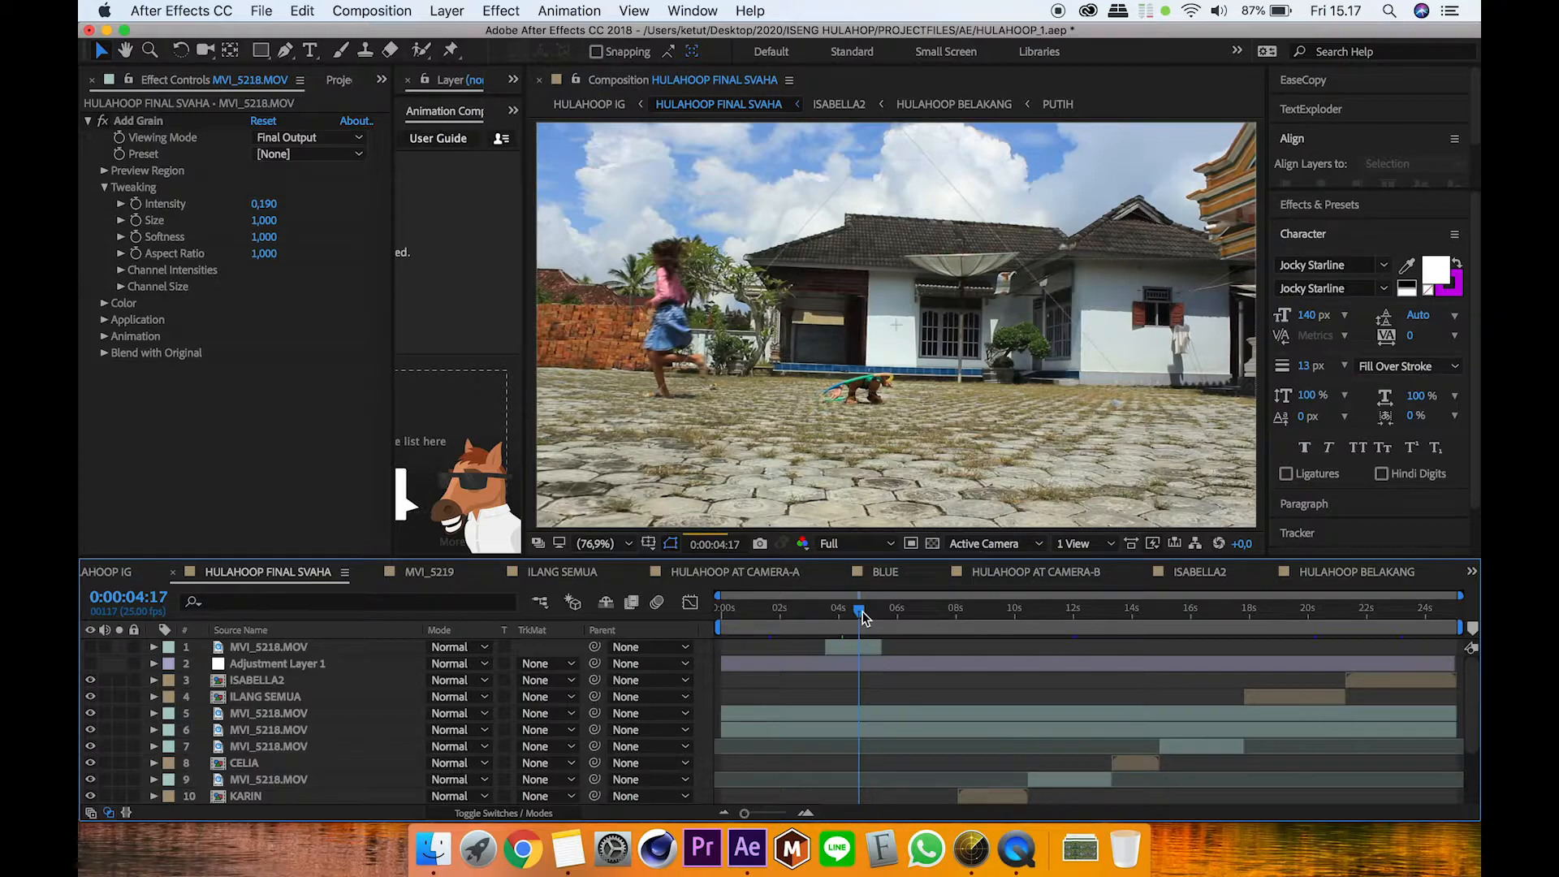
{"action": "left_click", "coordinate": [853, 611]}
{"action": "left_click", "coordinate": [854, 609]}
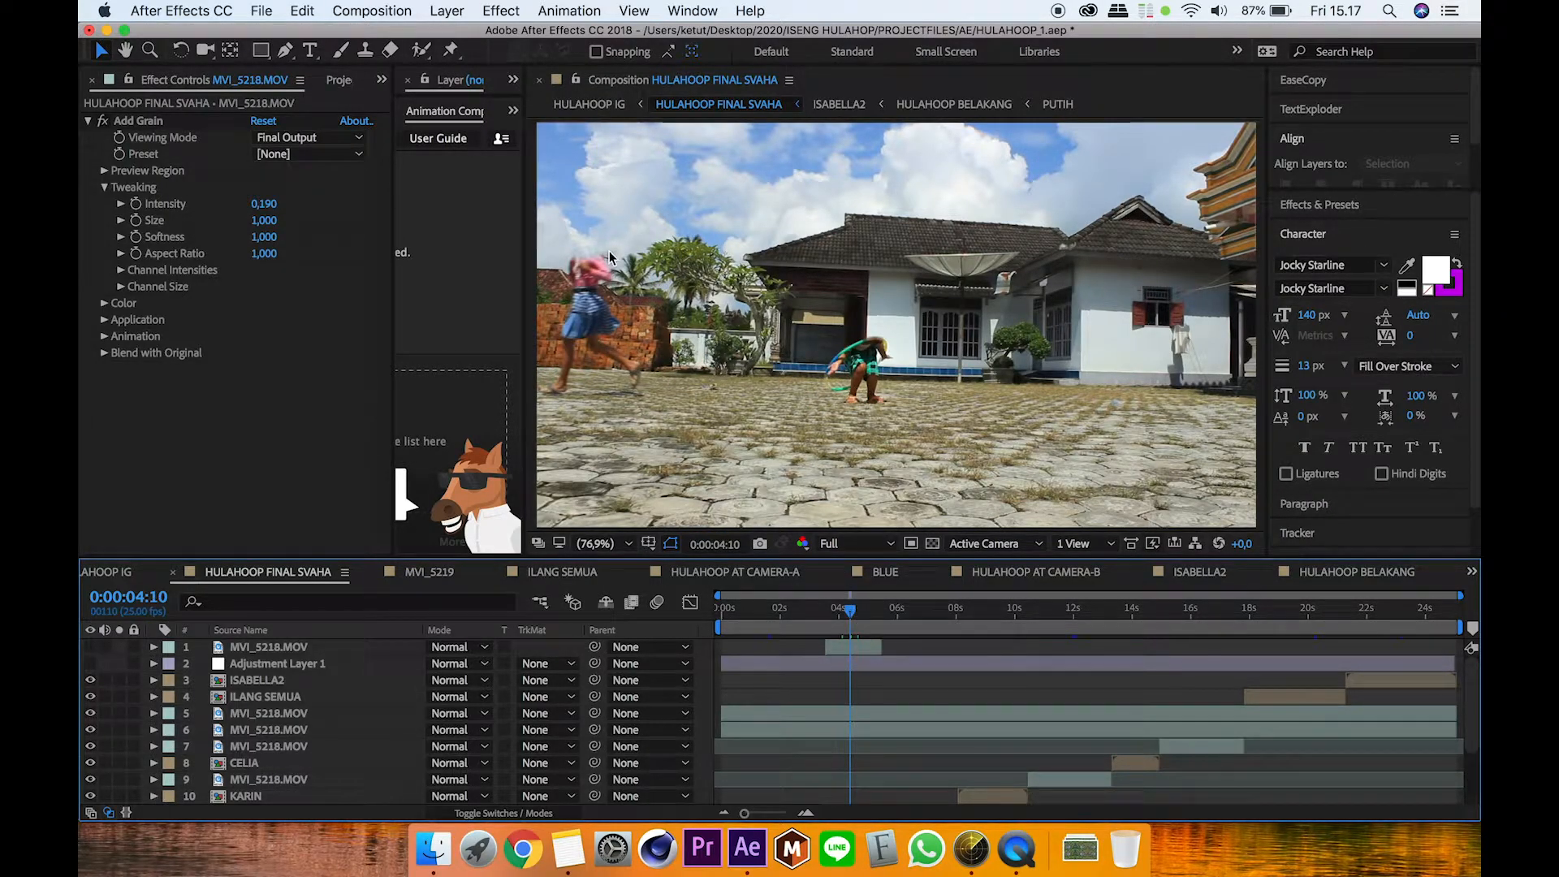
{"action": "left_click", "coordinate": [243, 648]}
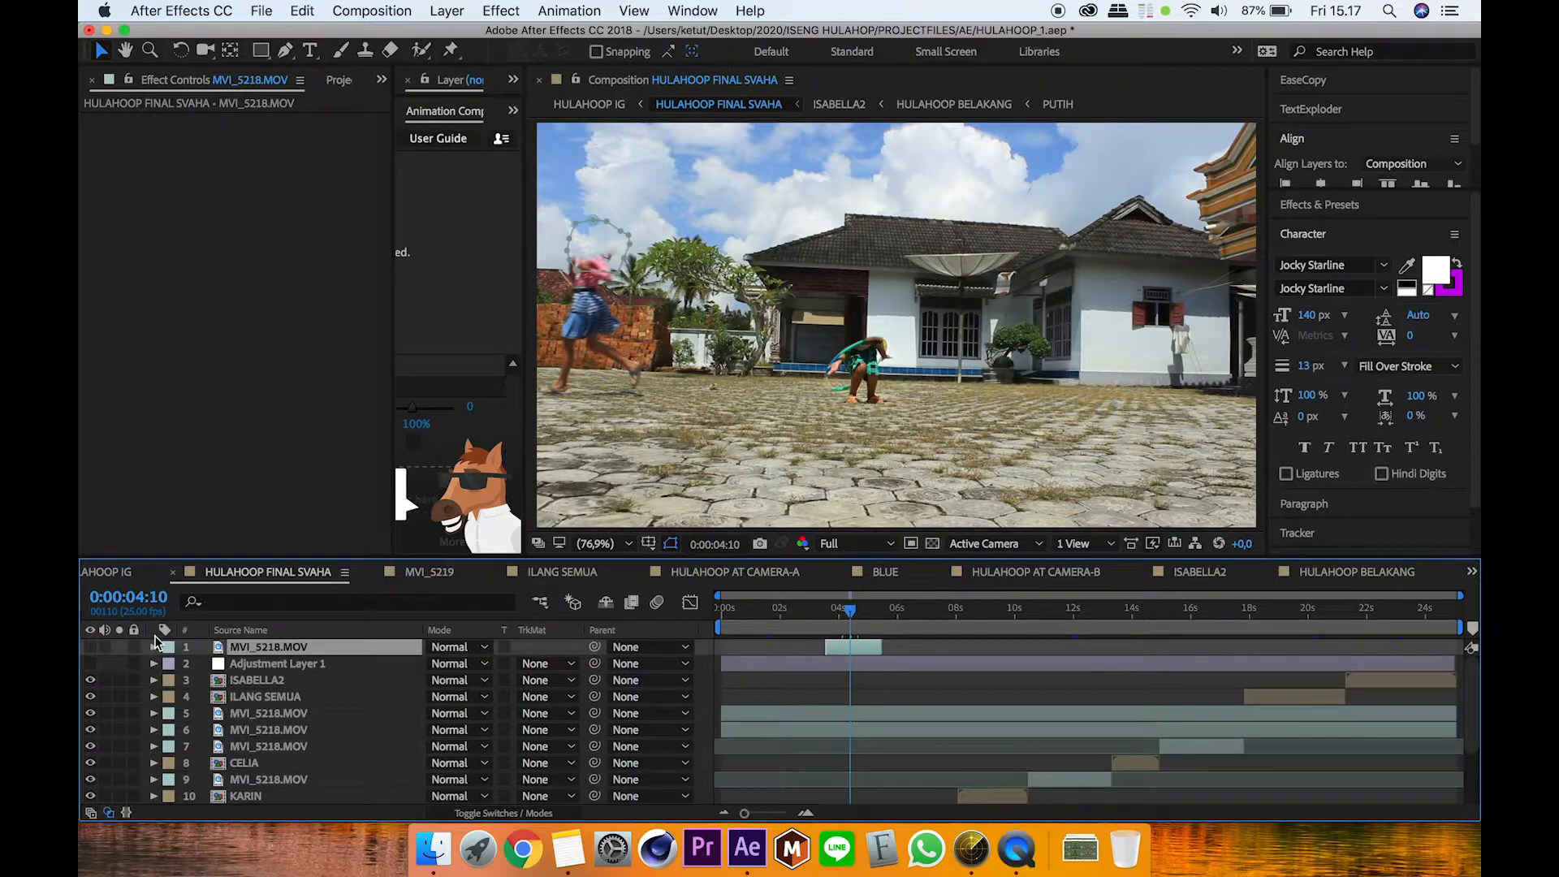
{"action": "left_click", "coordinate": [90, 647]}
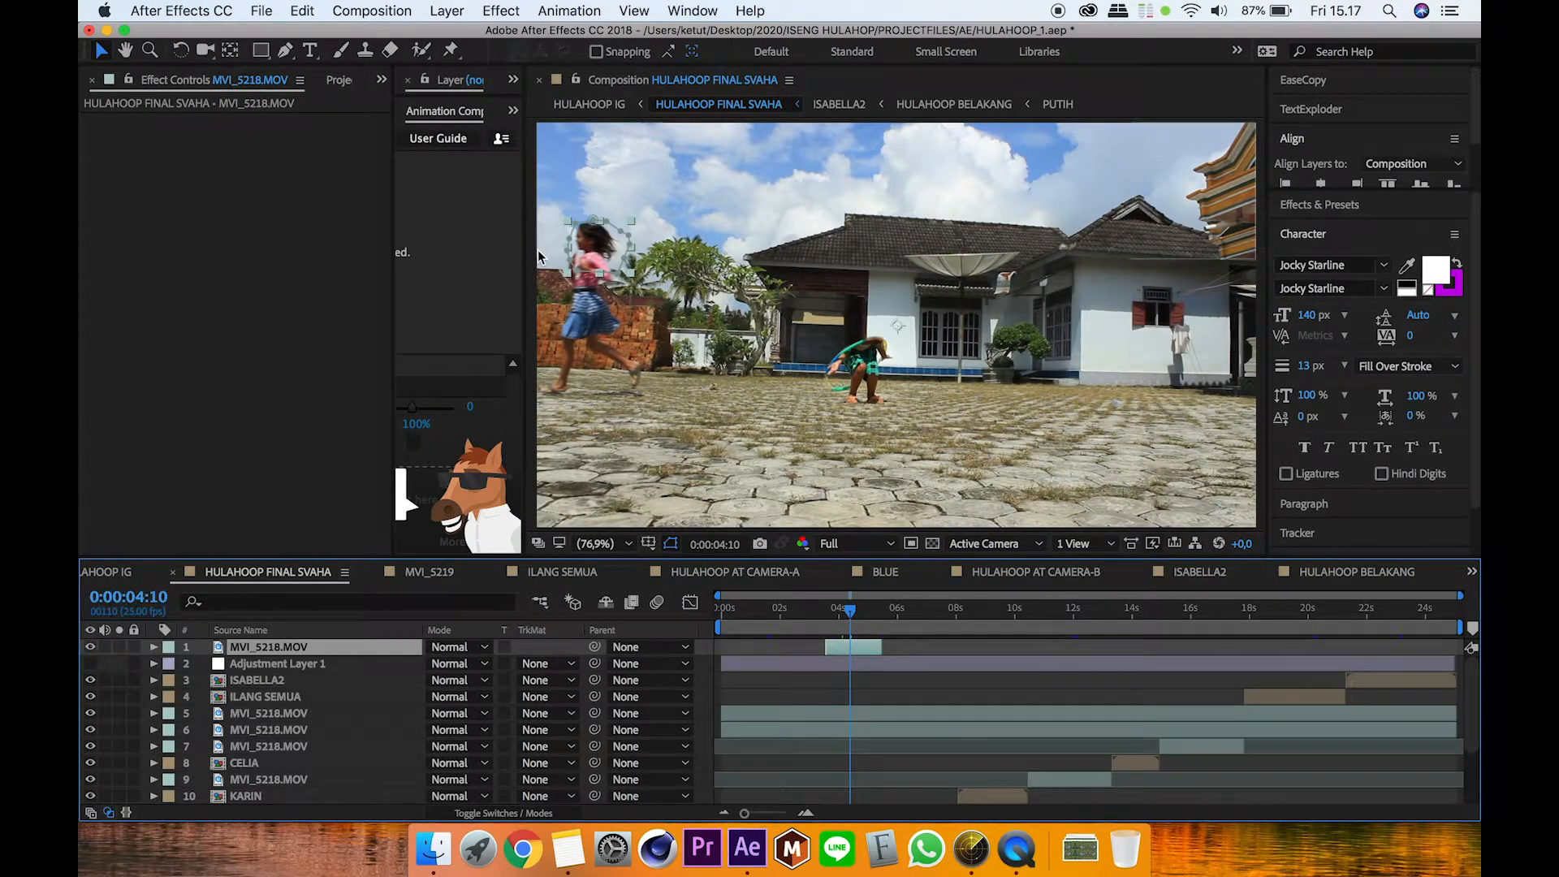
{"action": "left_click", "coordinate": [922, 645]}
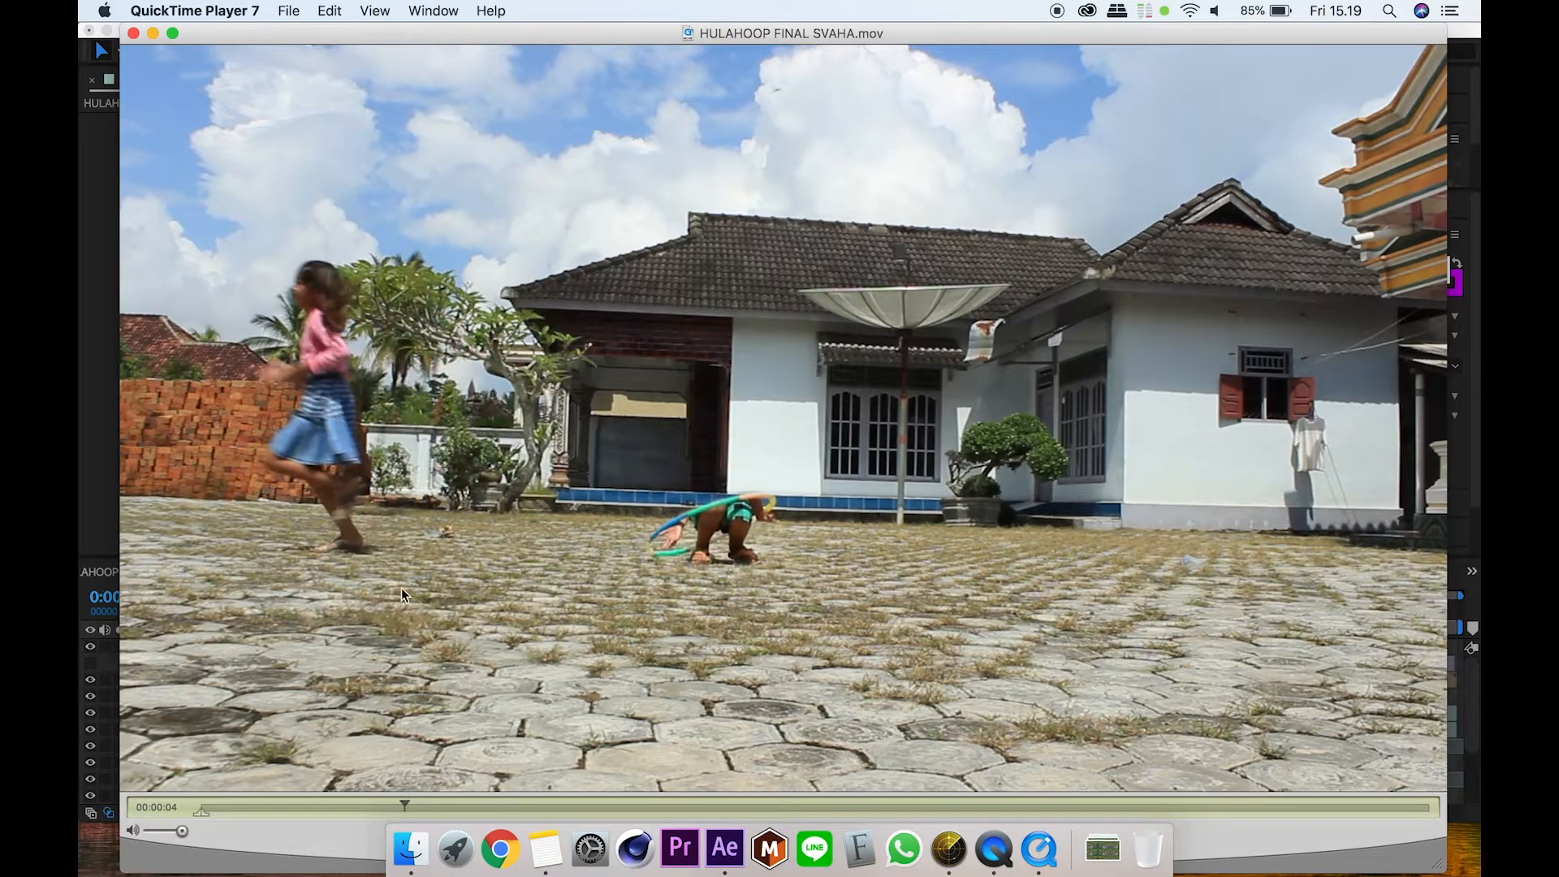
Step: Quit QuickTime Player 7 and return to the HULAHOOP IG composition in After Effects
{"action": "left_click", "coordinate": [175, 11]}
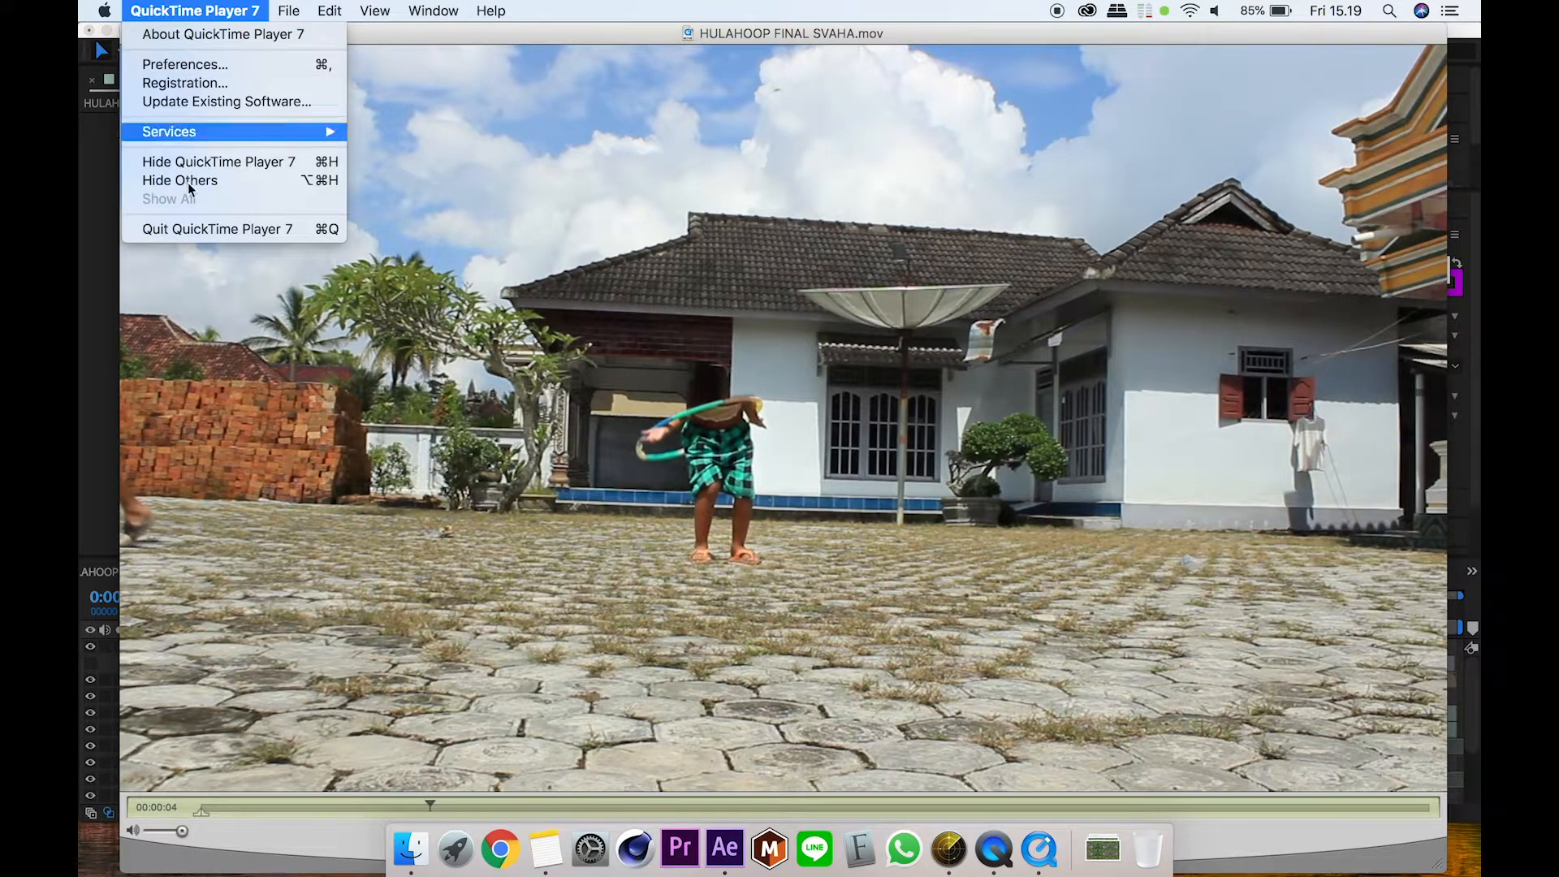
{"action": "left_click", "coordinate": [195, 227]}
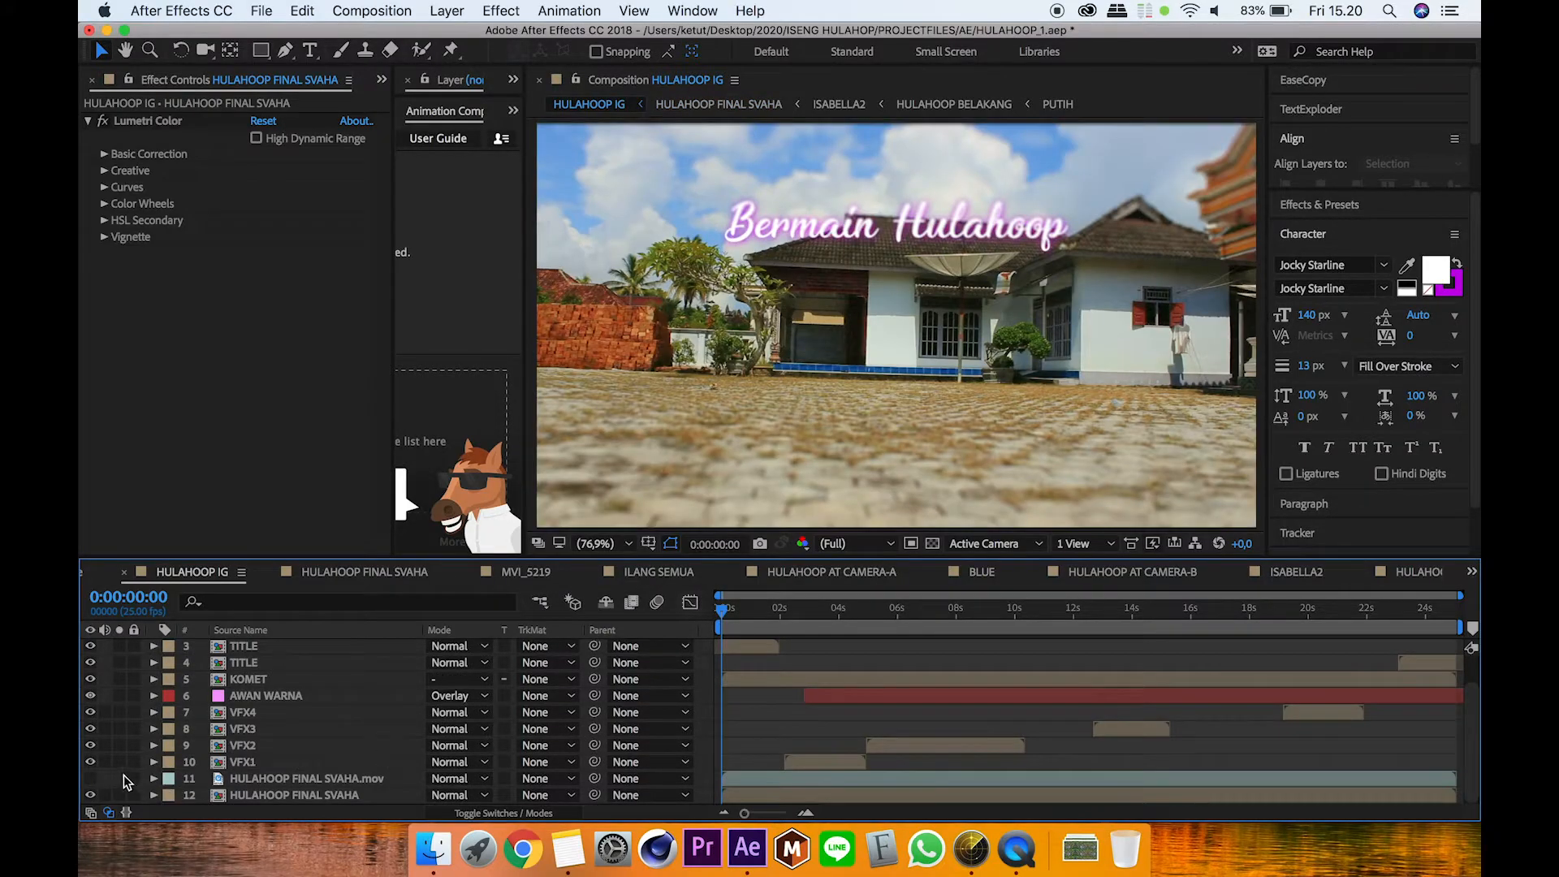
Step: Show and solo layer 11, HULAHOOP FINAL SVAHA.mov, in HULAHOOP IG, and hide the HULAHOOP FINAL SVAHA precomp on layer 12
{"action": "left_click", "coordinate": [90, 779]}
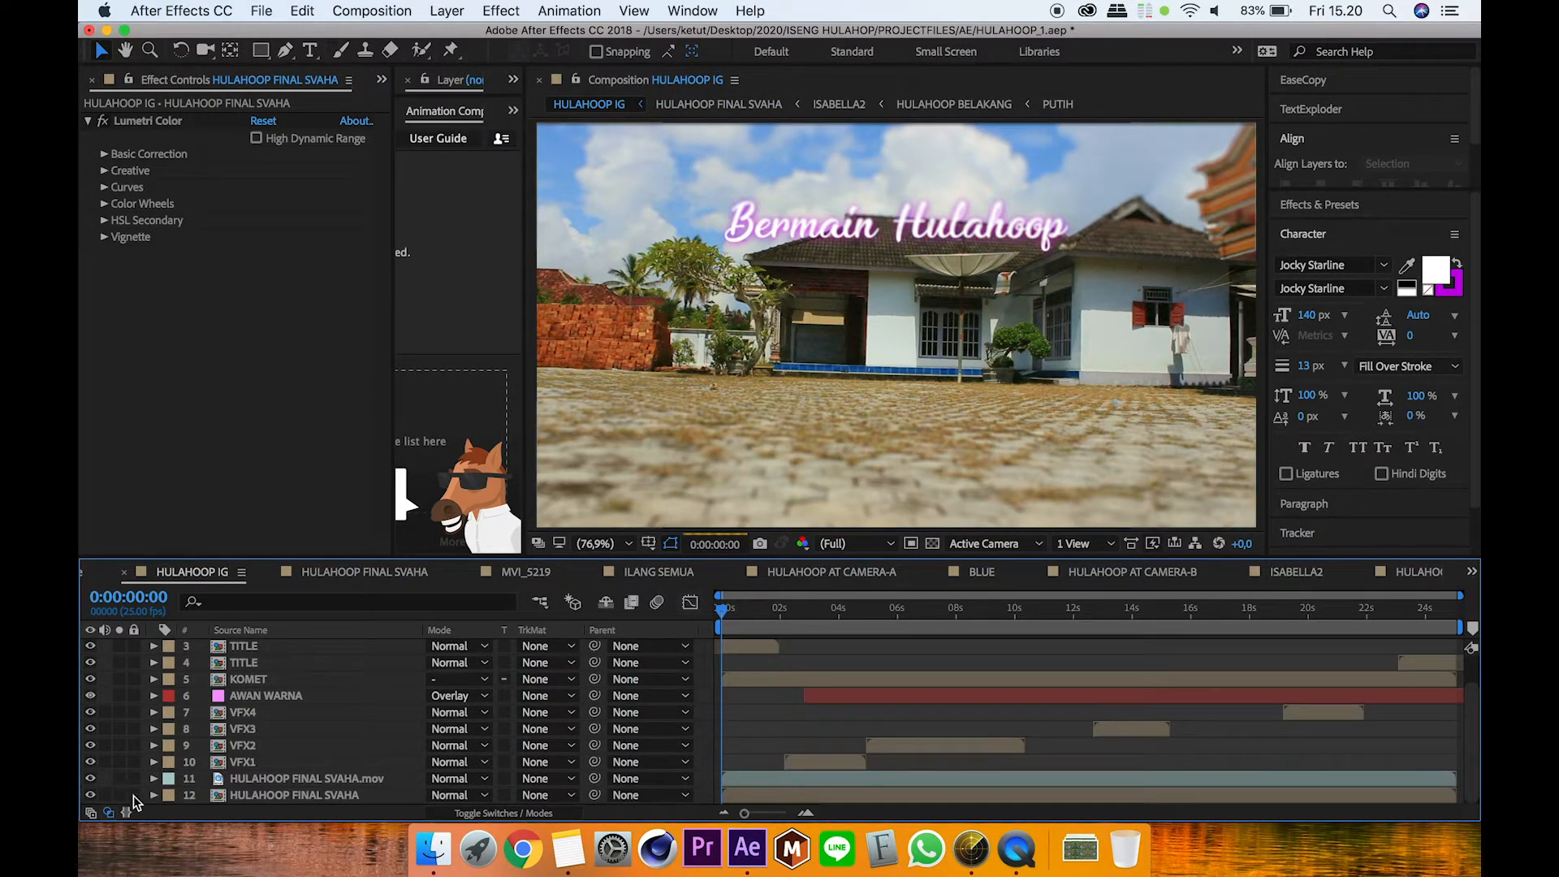
{"action": "left_click", "coordinate": [90, 795]}
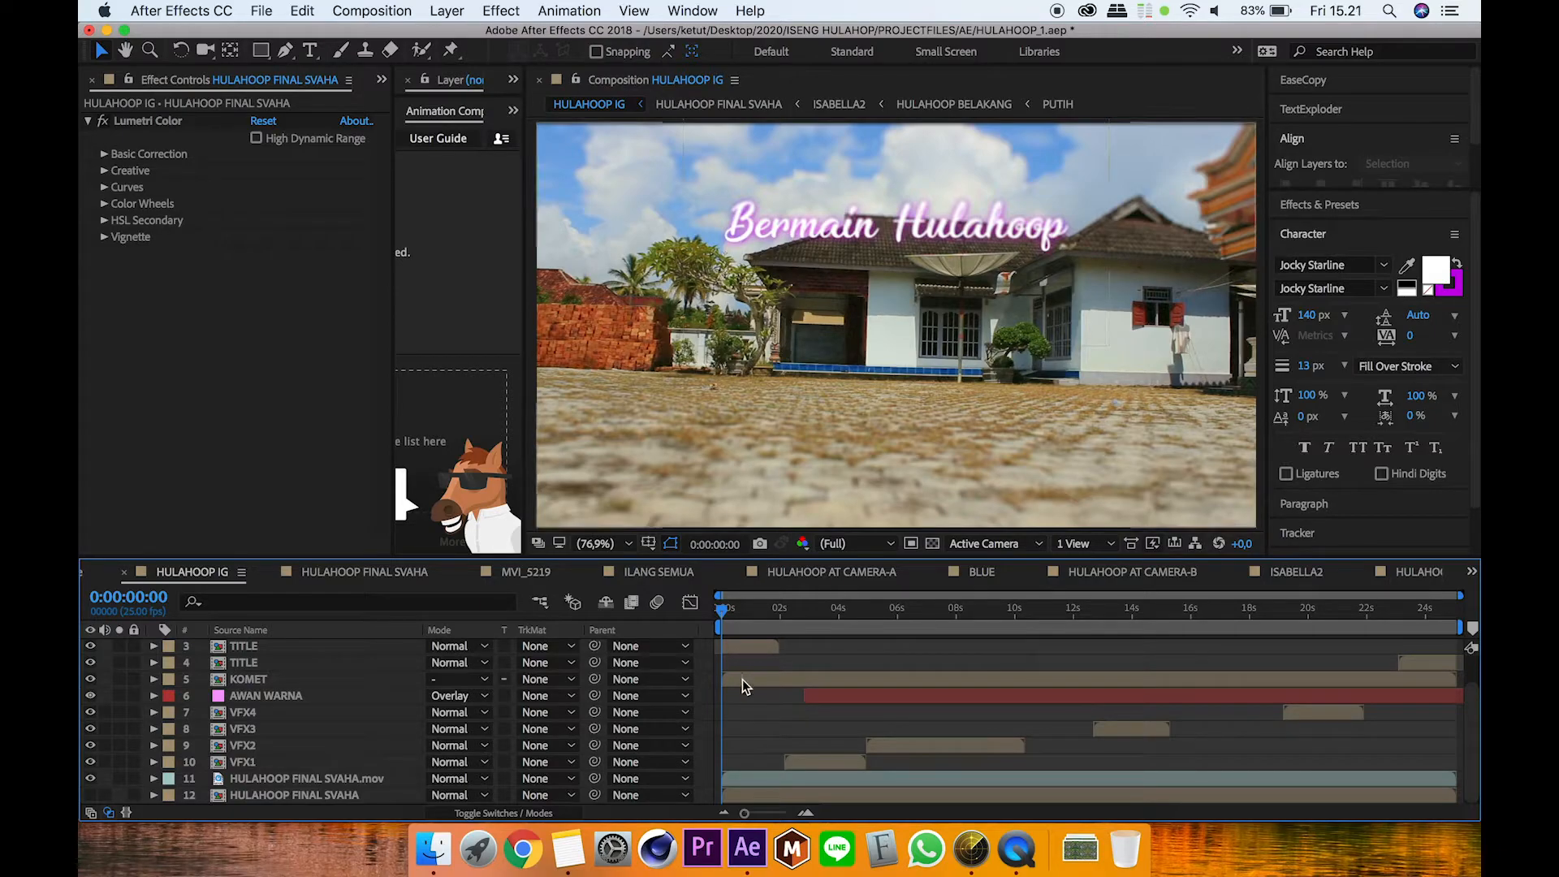
{"action": "left_click", "coordinate": [119, 778]}
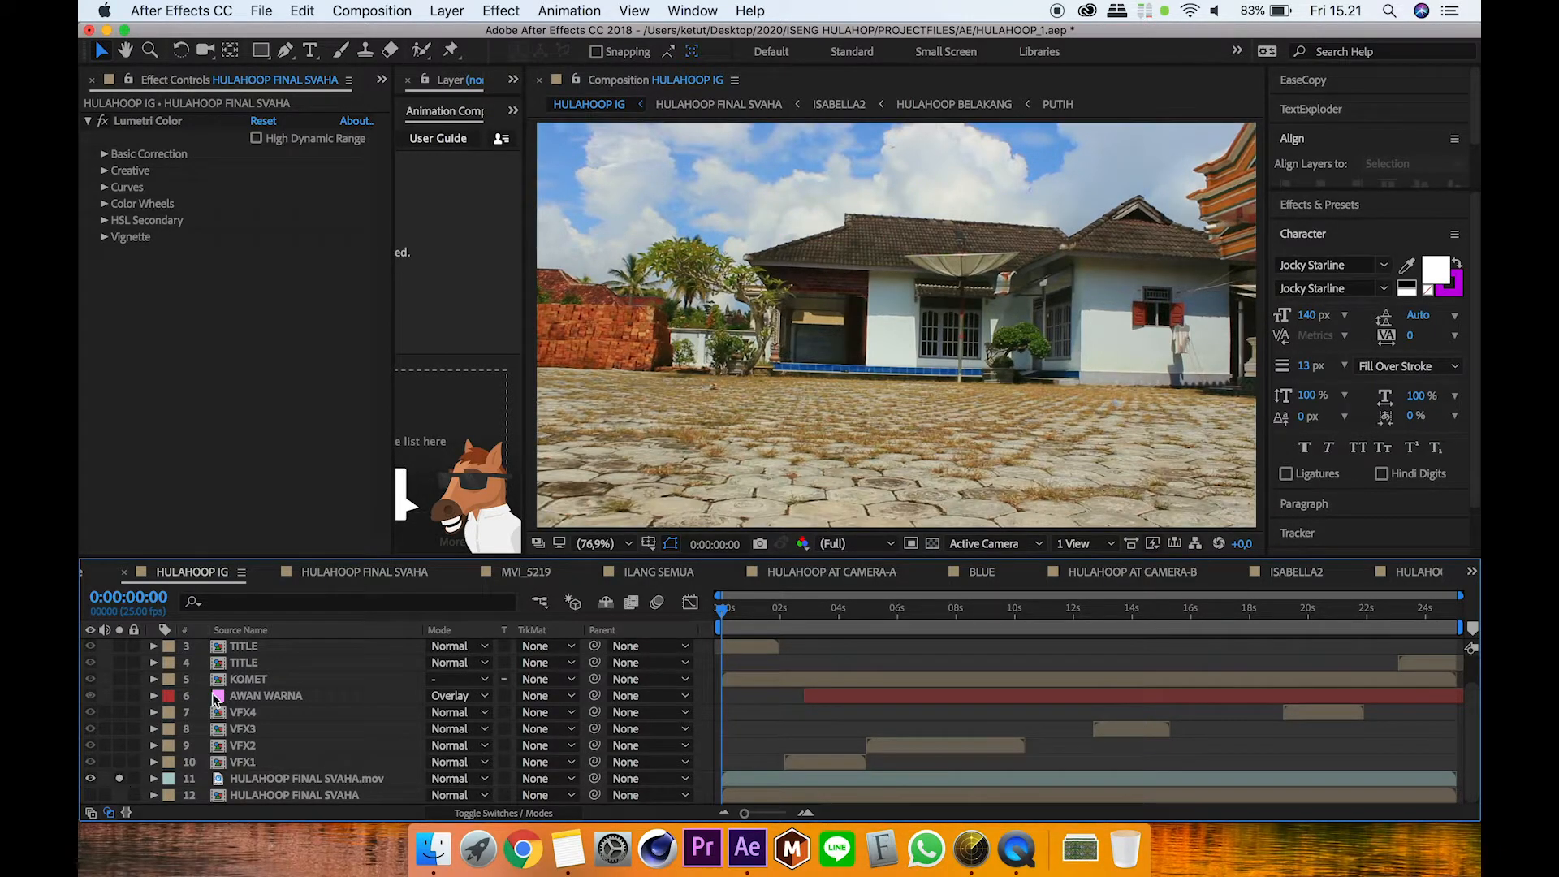
Step: Select layer 11 and compare its image by switching the Lumetri Color effect off and on
{"action": "left_click", "coordinate": [357, 778]}
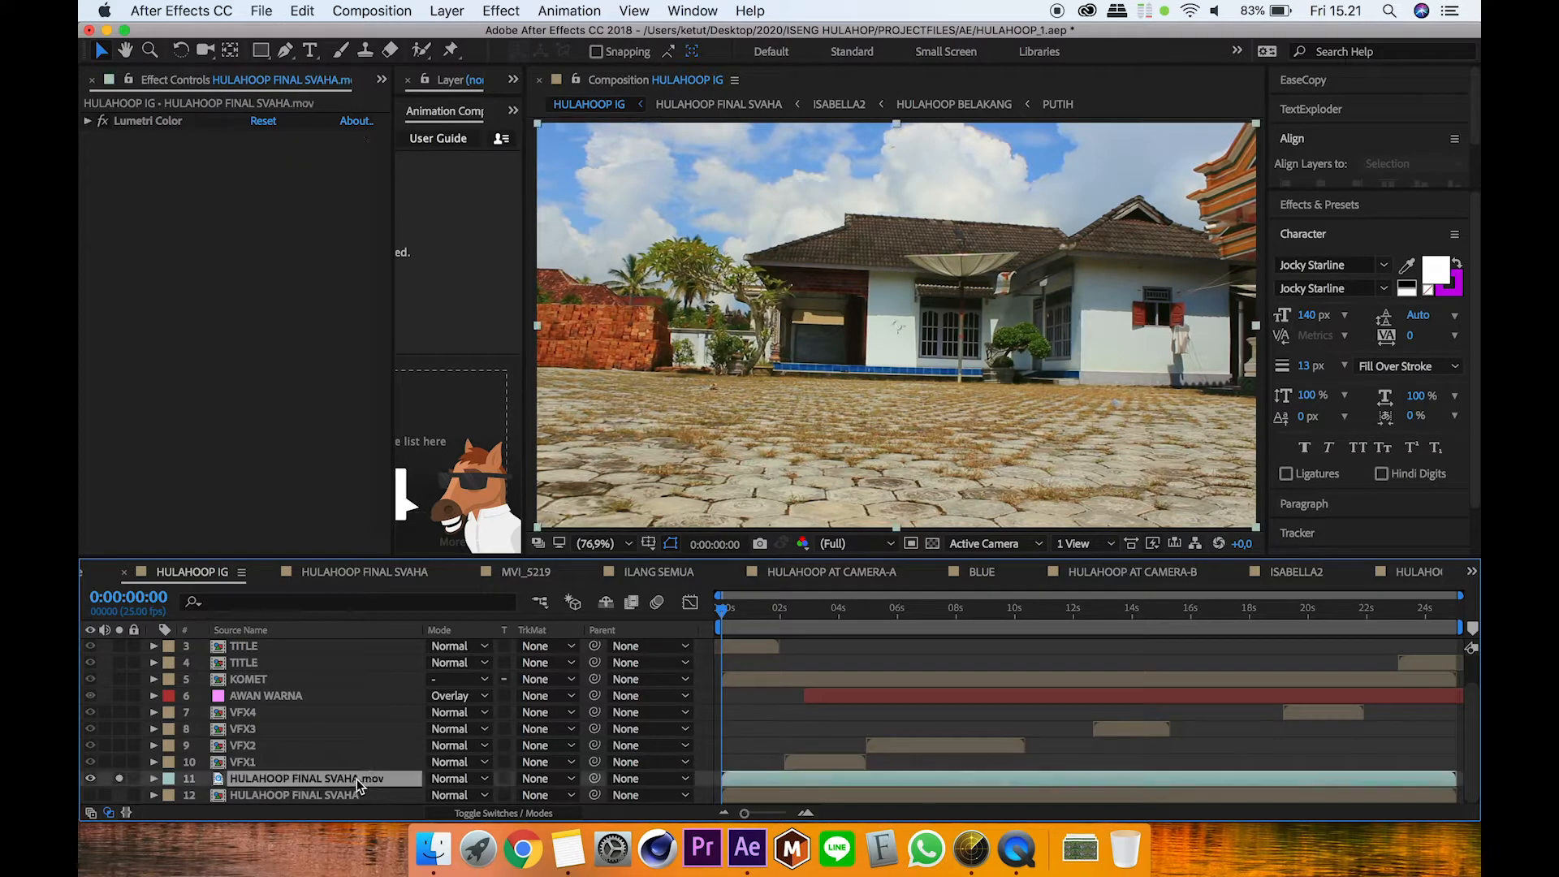
{"action": "left_click", "coordinate": [103, 121]}
{"action": "left_click", "coordinate": [105, 117]}
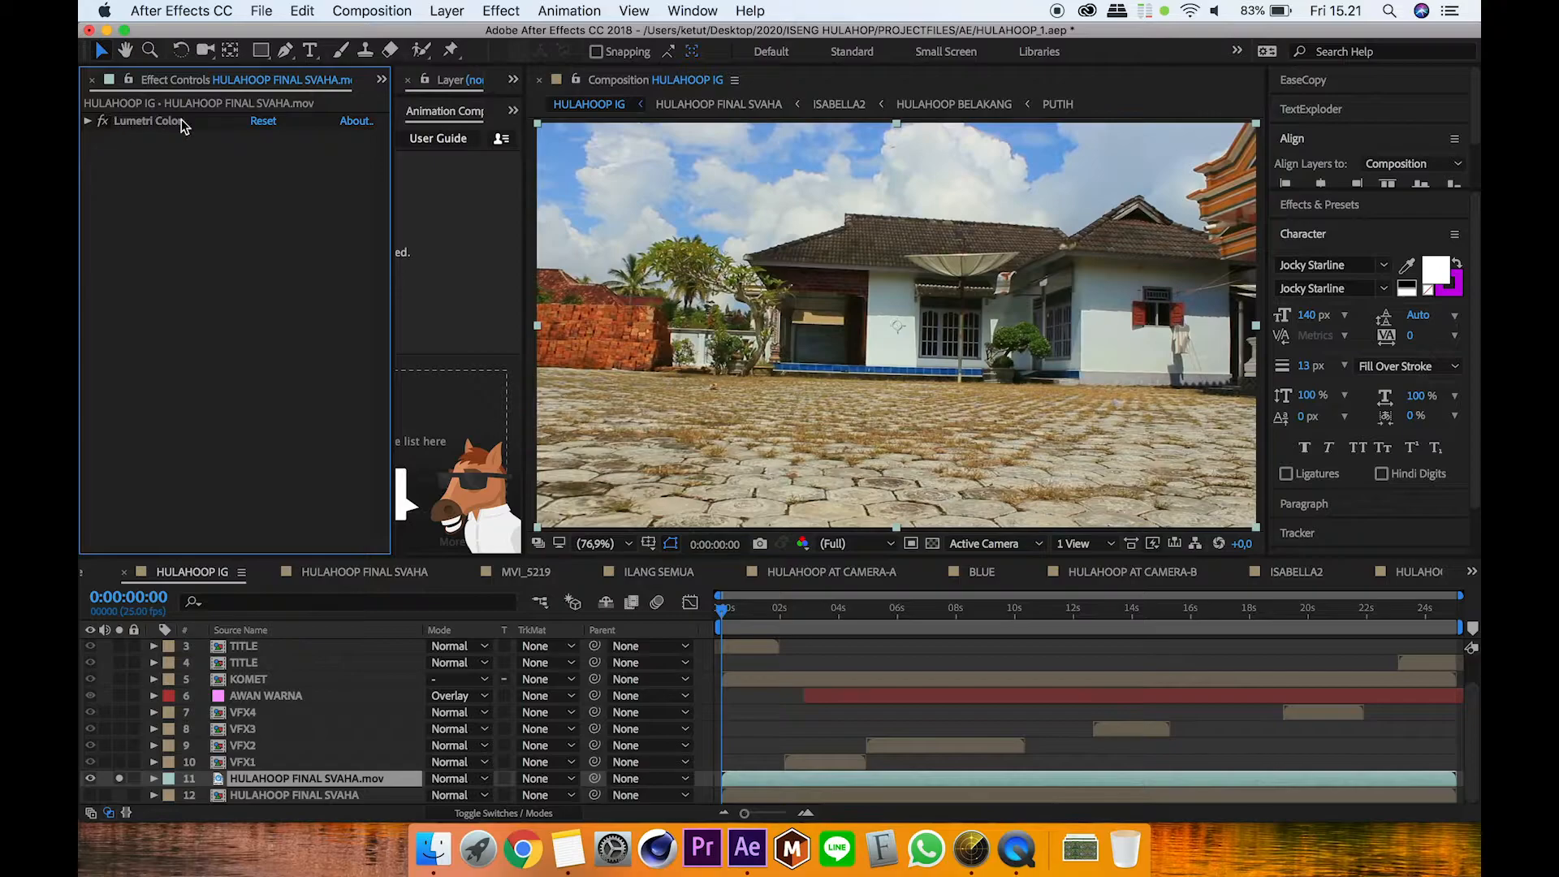
Step: Expand layer 11's Lumetri Color effect and review its Basic Correction and Creative settings
{"action": "left_click", "coordinate": [159, 123]}
{"action": "left_click", "coordinate": [88, 121]}
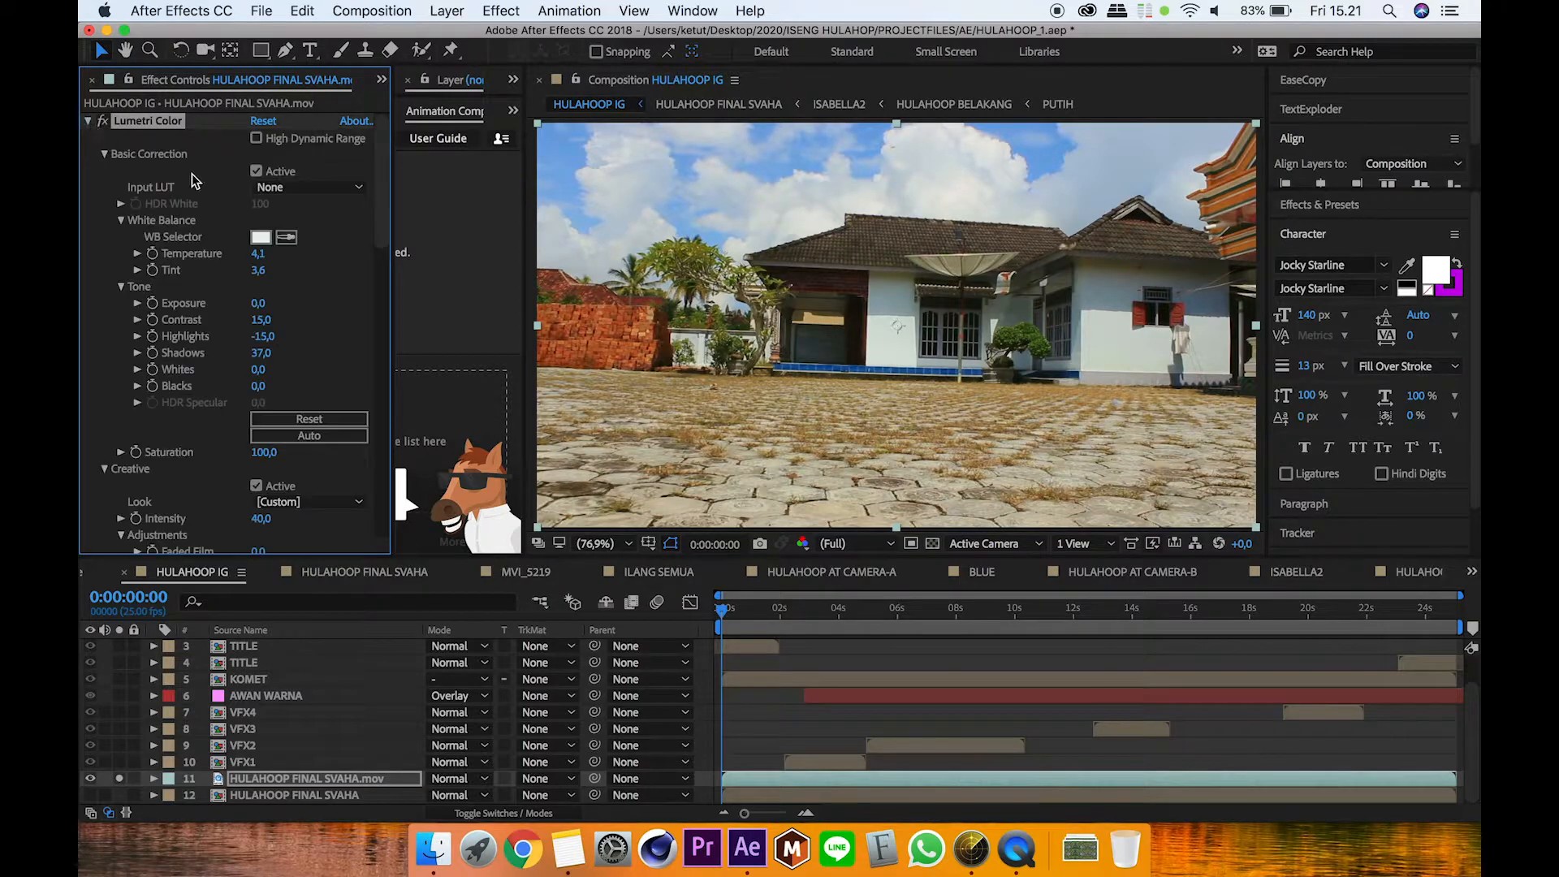
{"action": "scroll", "coordinate": [383, 180], "scroll_direction": "down", "scroll_amount": 3}
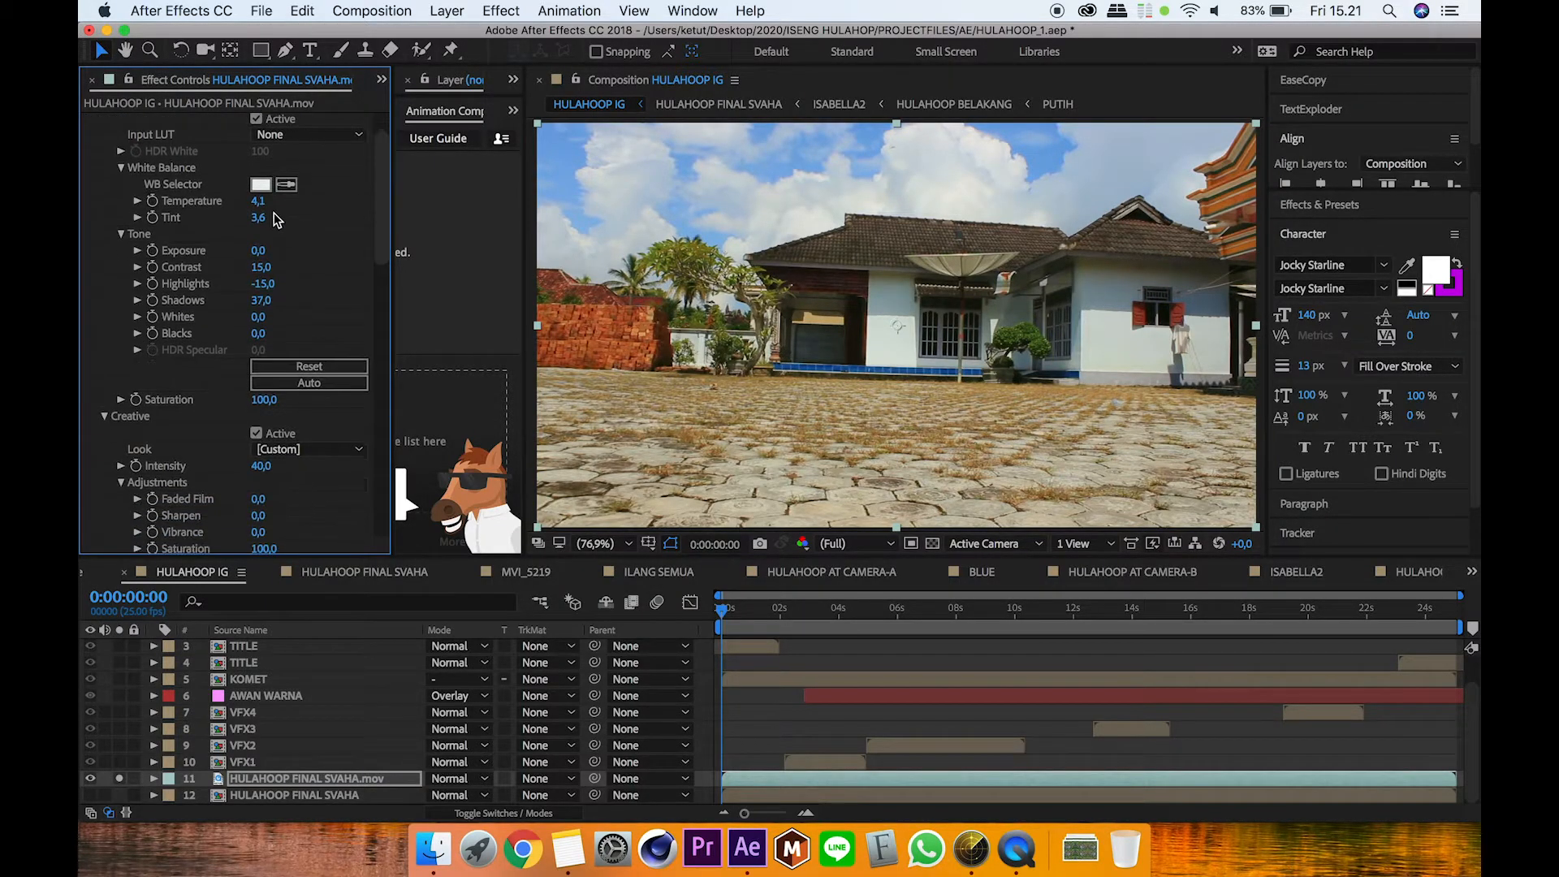
{"action": "left_click_drag", "start_coordinate": [377, 217], "coordinate": [384, 258]}
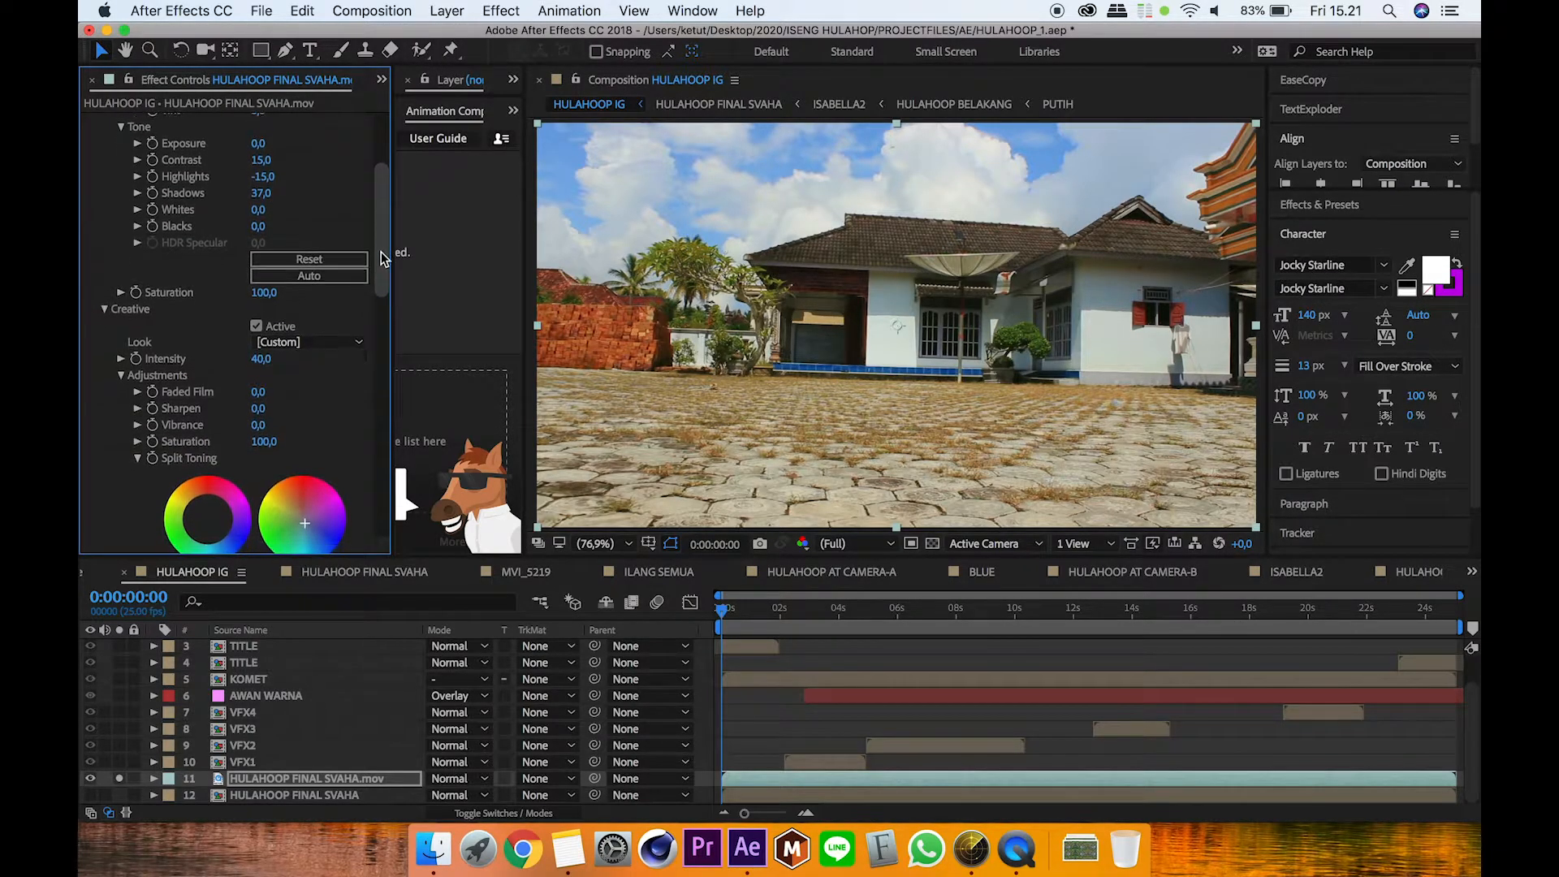
{"action": "scroll", "coordinate": [381, 259], "scroll_direction": "down", "scroll_amount": 3}
{"action": "scroll", "coordinate": [369, 262], "scroll_direction": "down", "scroll_amount": 3}
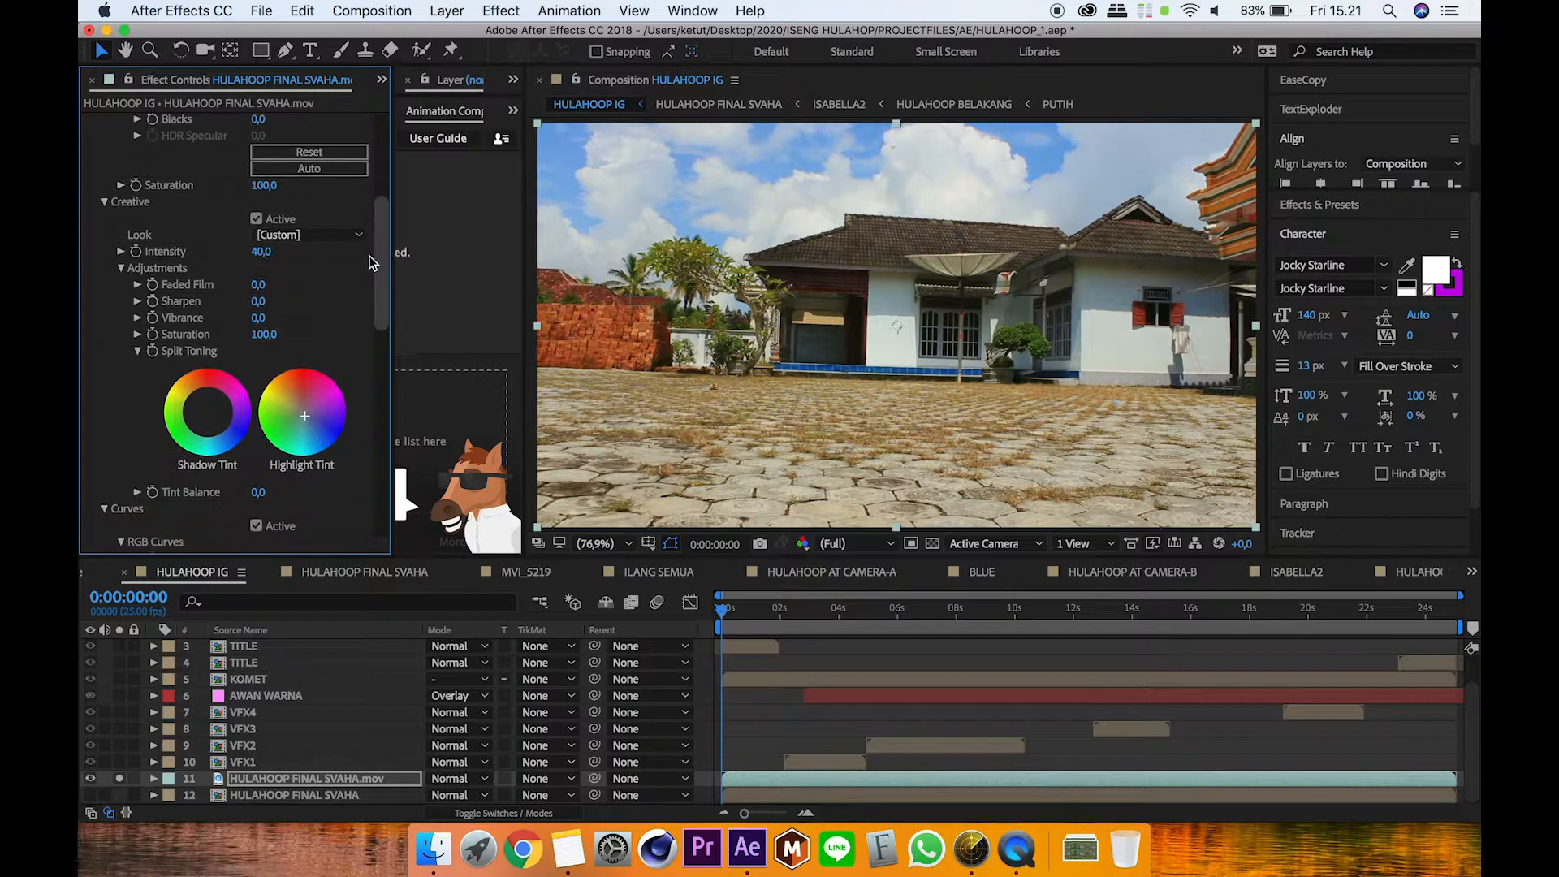
Step: Browse the Look presets available in Lumetri Color's Creative section, and close the list keeping the [Custom] look
{"action": "left_click", "coordinate": [312, 234]}
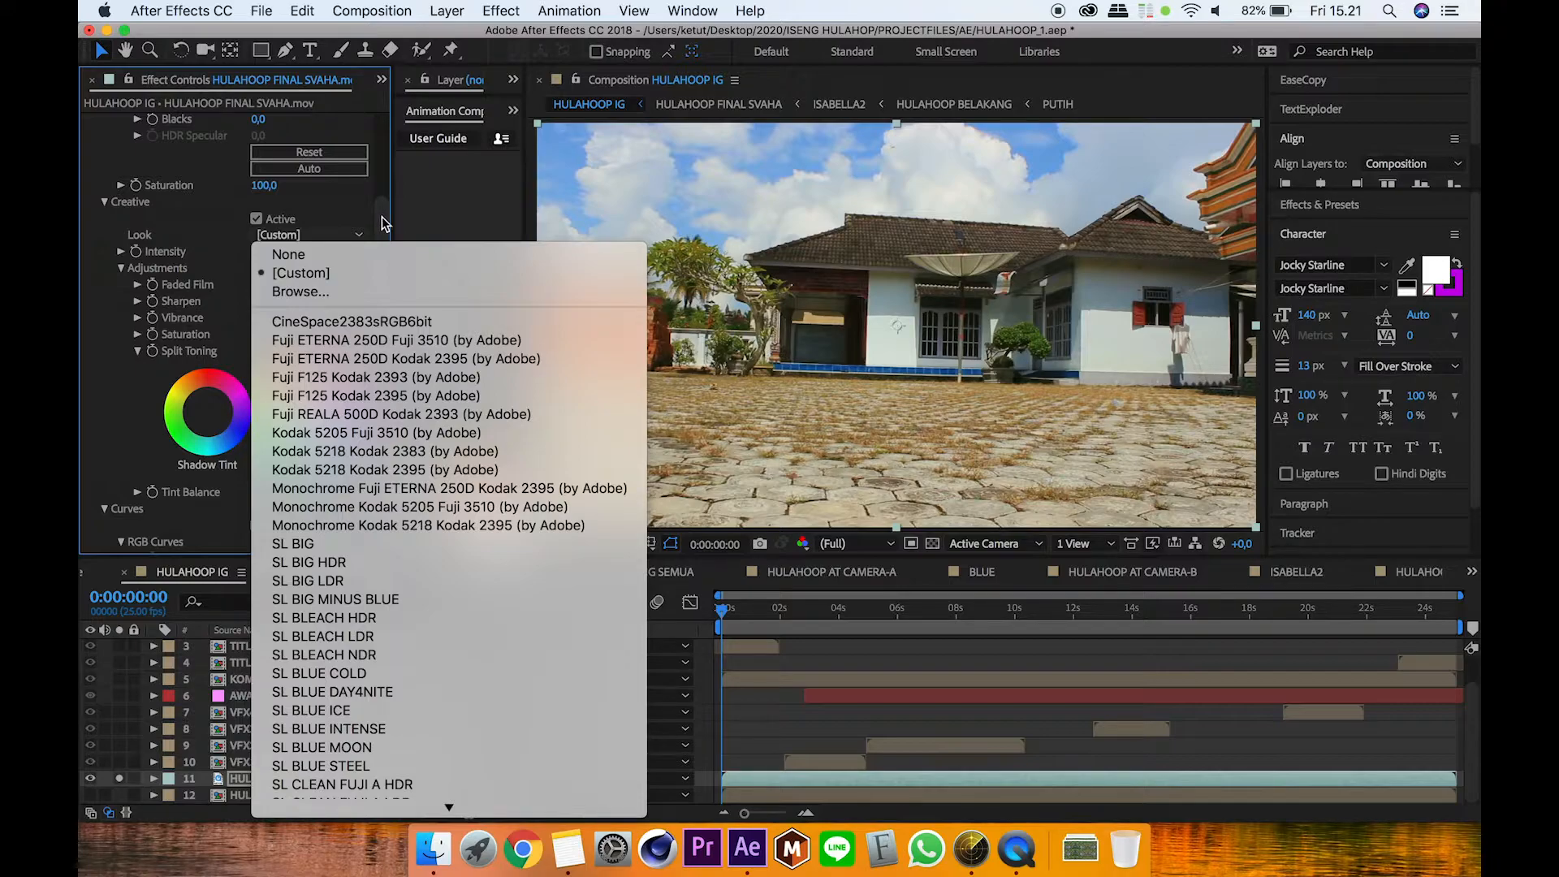
{"action": "scroll", "coordinate": [419, 760], "scroll_direction": "down", "scroll_amount": 5}
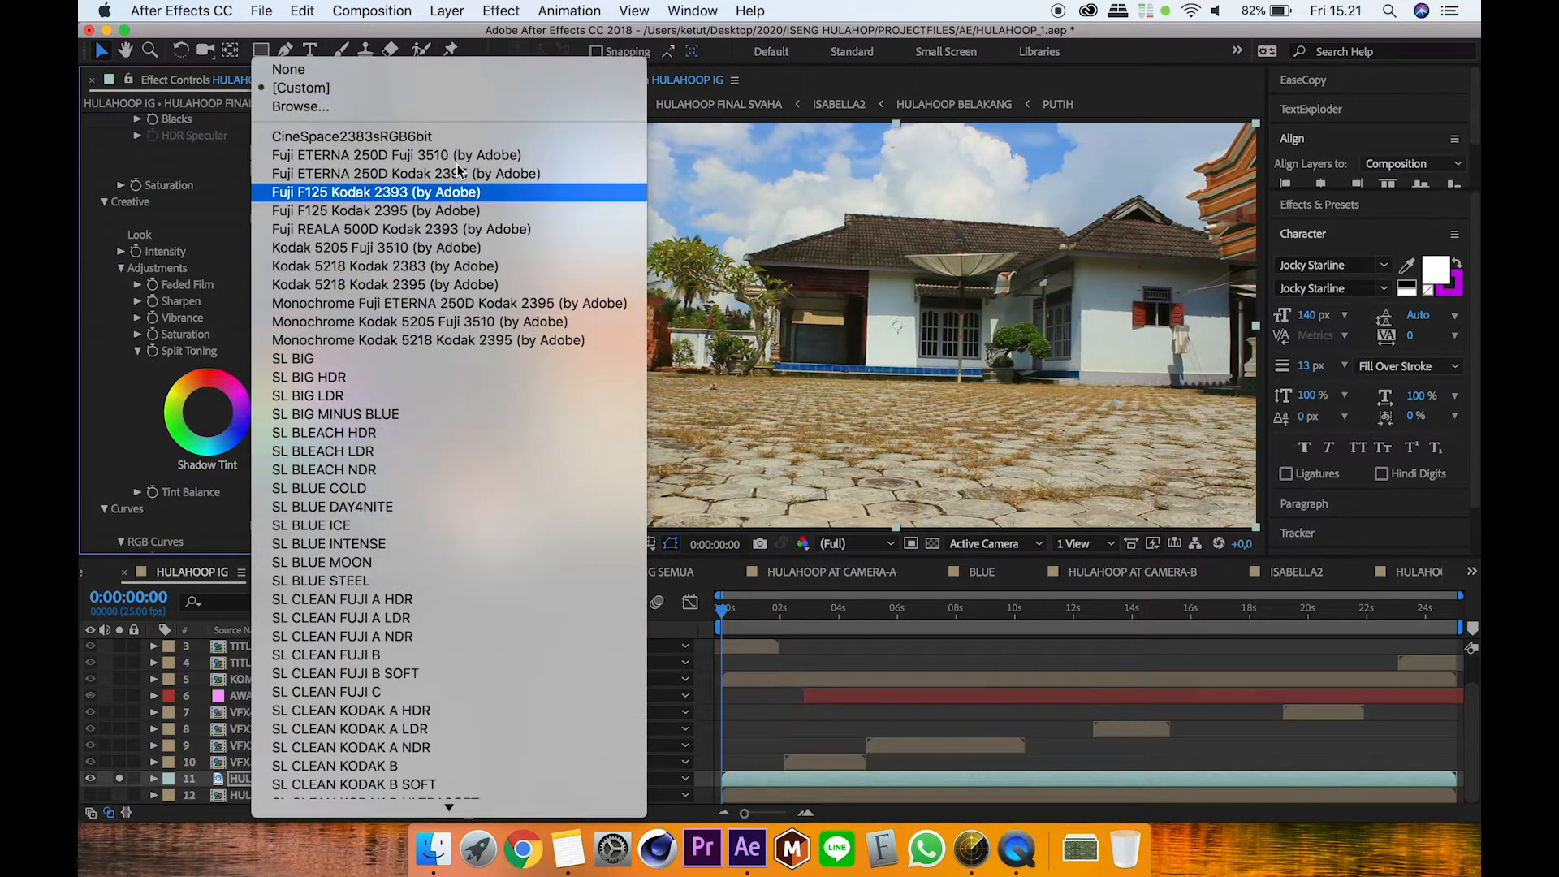
{"action": "scroll", "coordinate": [377, 445], "scroll_direction": "down", "scroll_amount": 10}
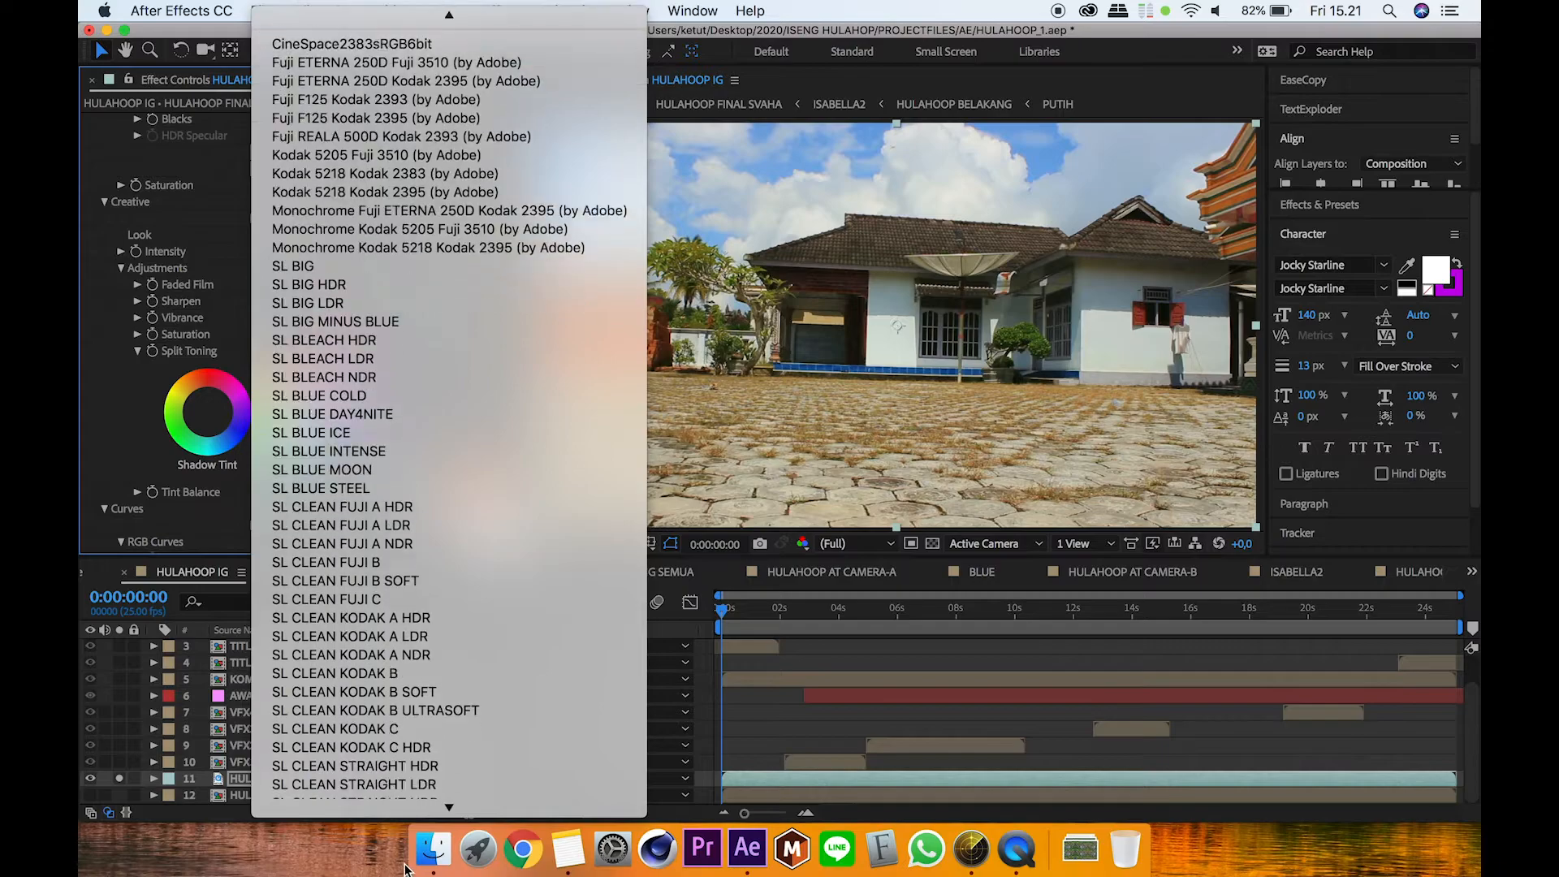
{"action": "mouse_move", "coordinate": [446, 18]}
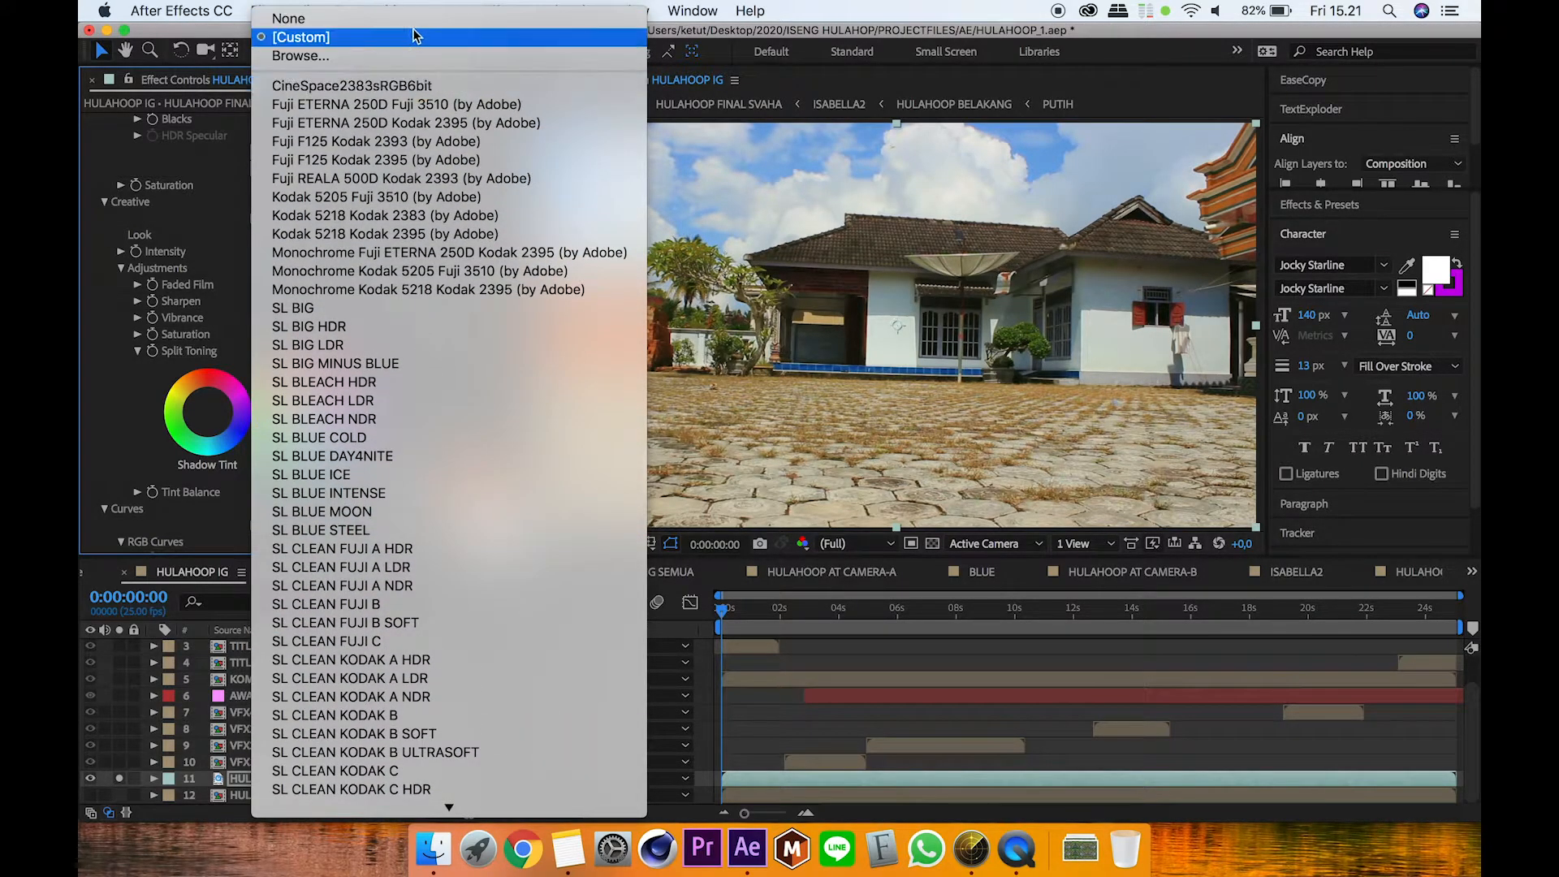
{"action": "left_click", "coordinate": [220, 260]}
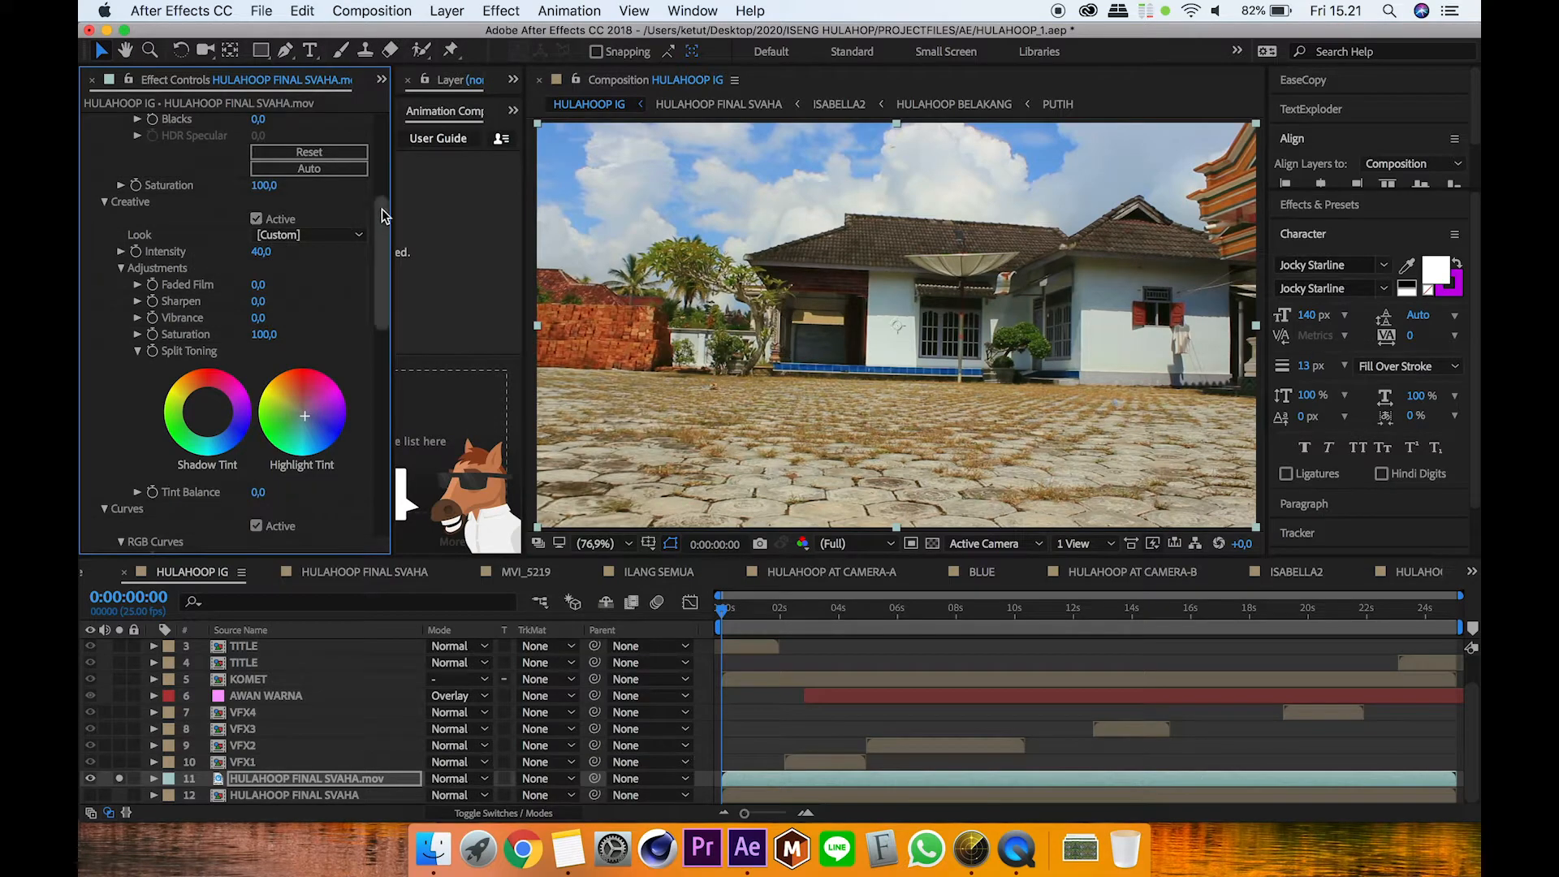
Step: Review Lumetri Color's split toning, curves and color wheels, and collapse the effect
{"action": "scroll", "coordinate": [384, 226], "scroll_direction": "down", "scroll_amount": 2}
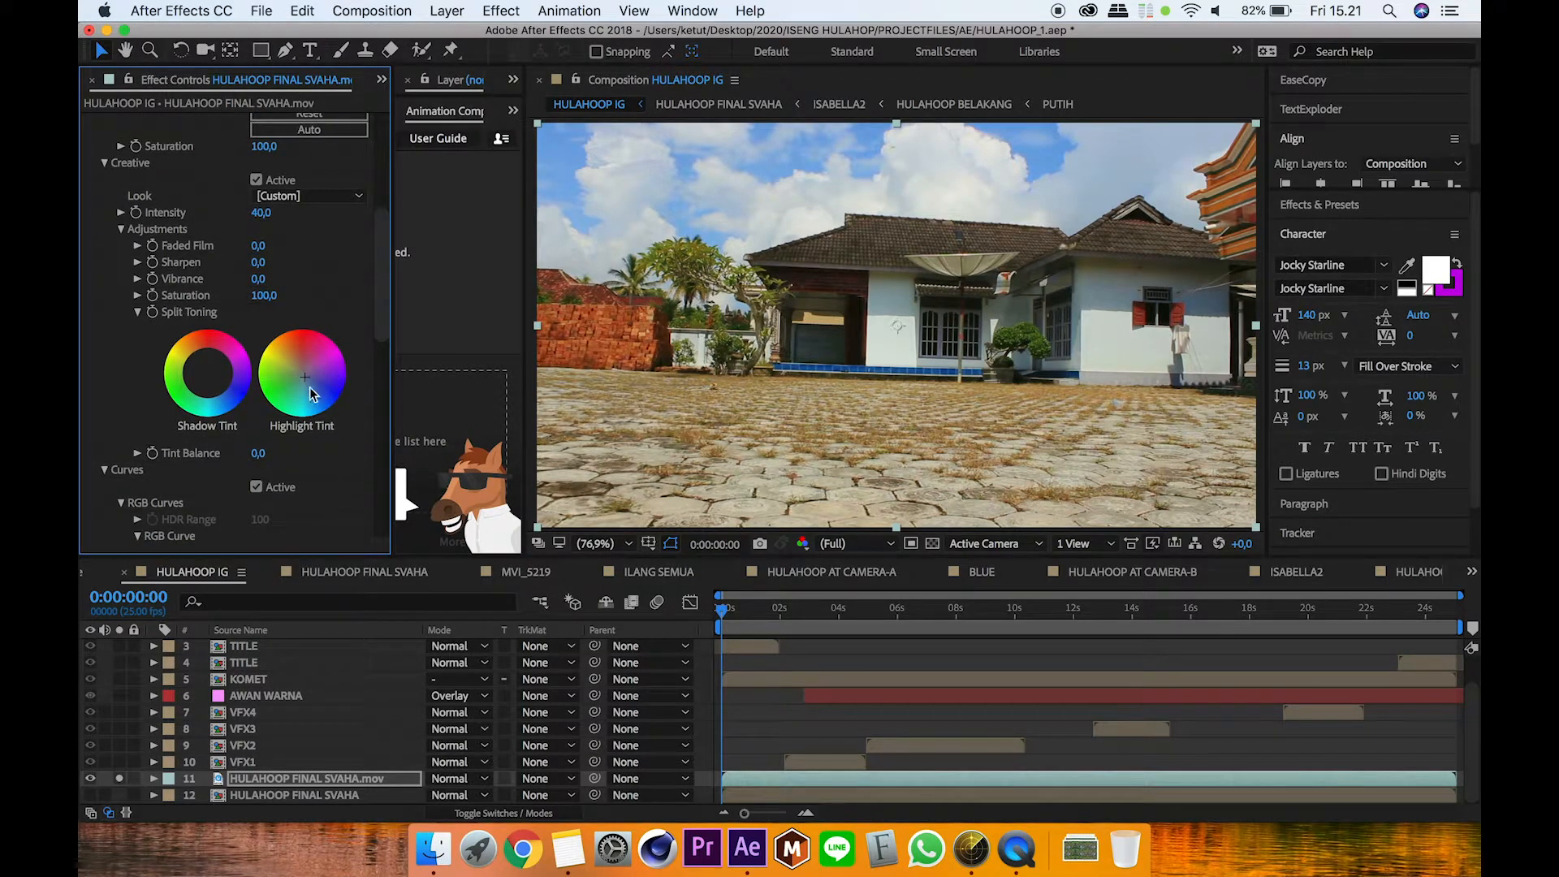
{"action": "left_click_drag", "start_coordinate": [385, 291], "coordinate": [376, 497]}
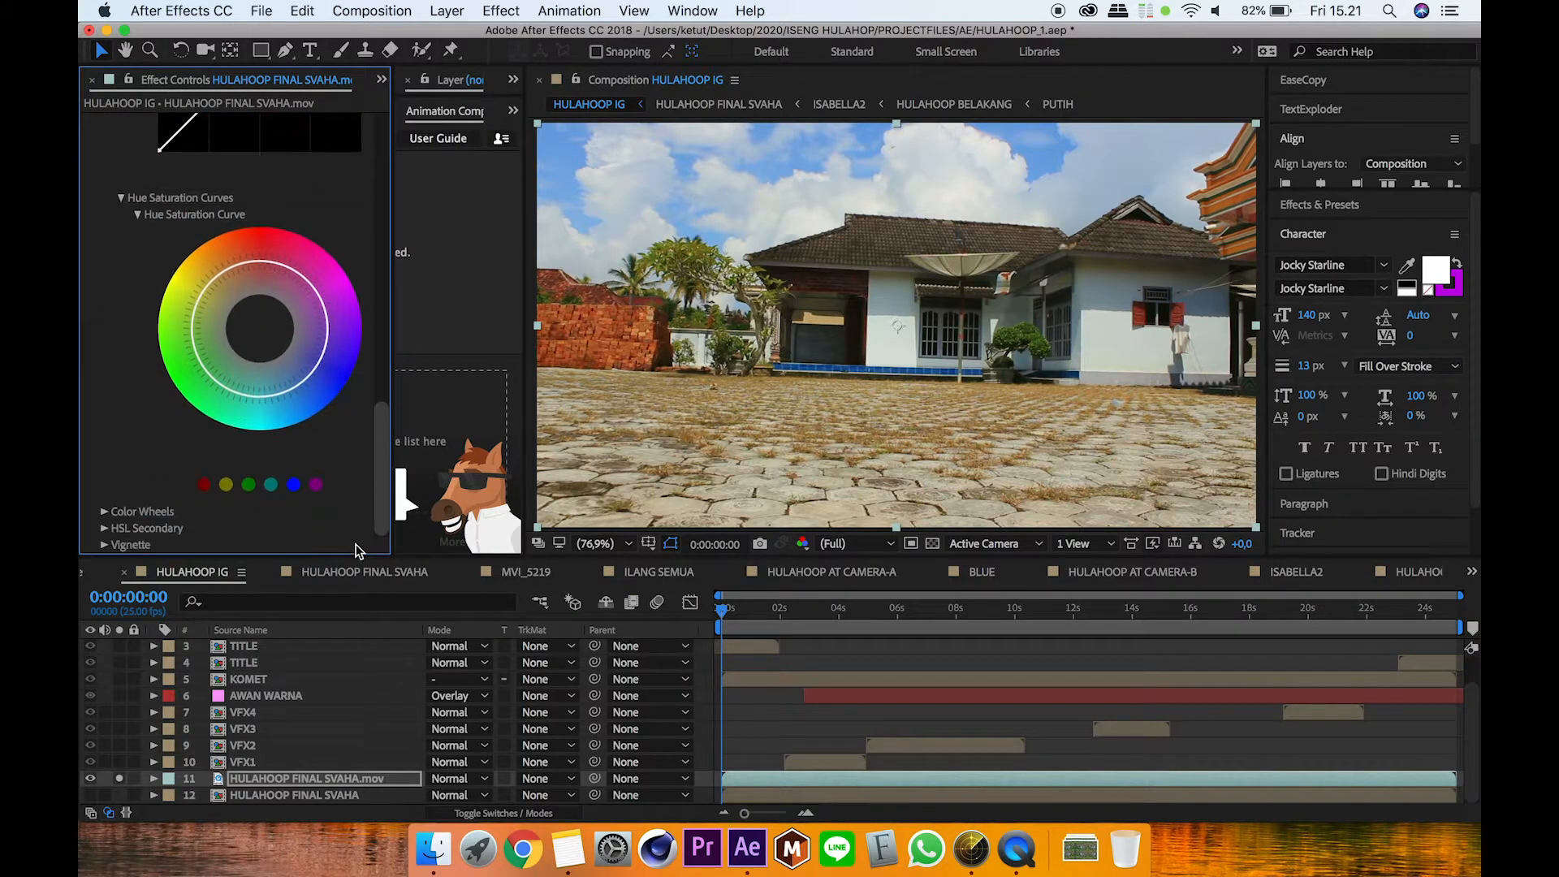
{"action": "left_click", "coordinate": [104, 513]}
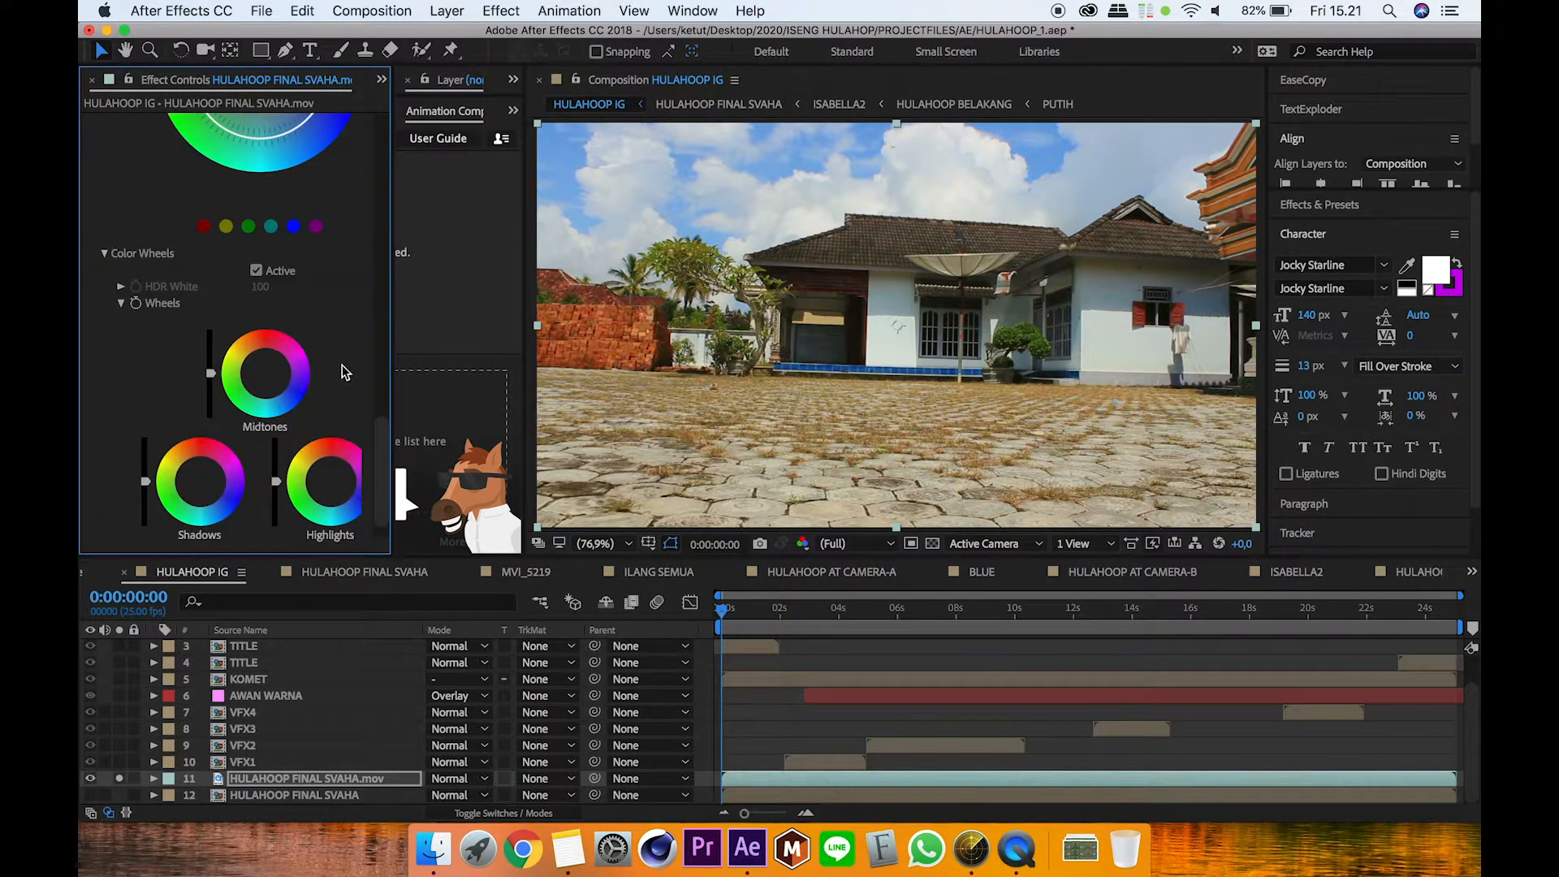
{"action": "left_click_drag", "start_coordinate": [375, 443], "coordinate": [244, 154]}
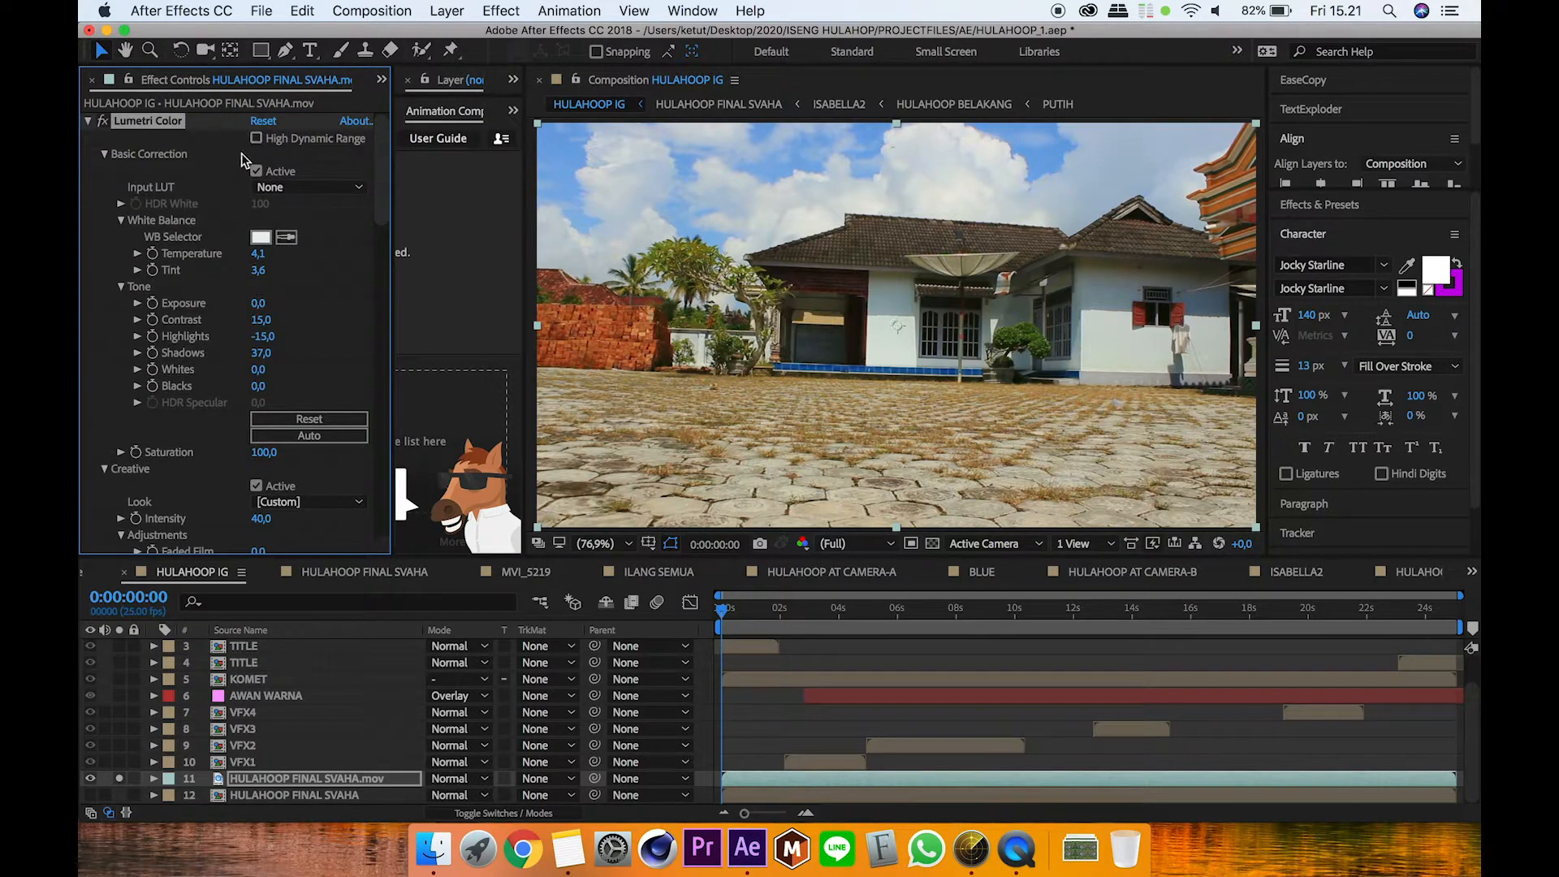
{"action": "left_click", "coordinate": [88, 120]}
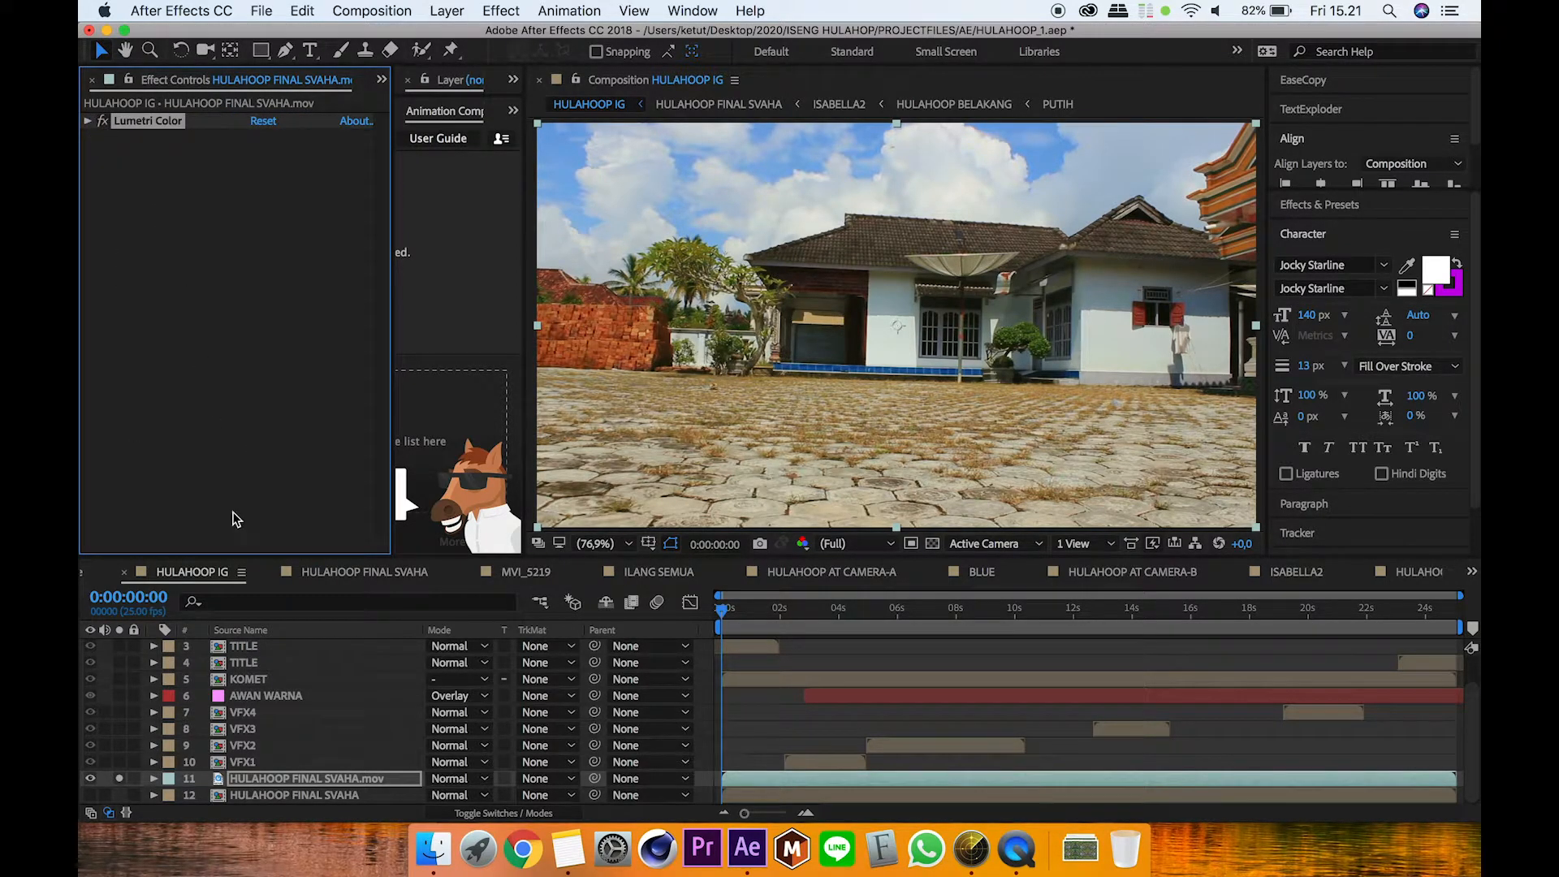
Step: Solo VFX1 together with layer 11 and scrub to 0:00:02:22 to view the light effects over the footage
{"action": "left_click", "coordinate": [241, 762]}
{"action": "left_click", "coordinate": [120, 778]}
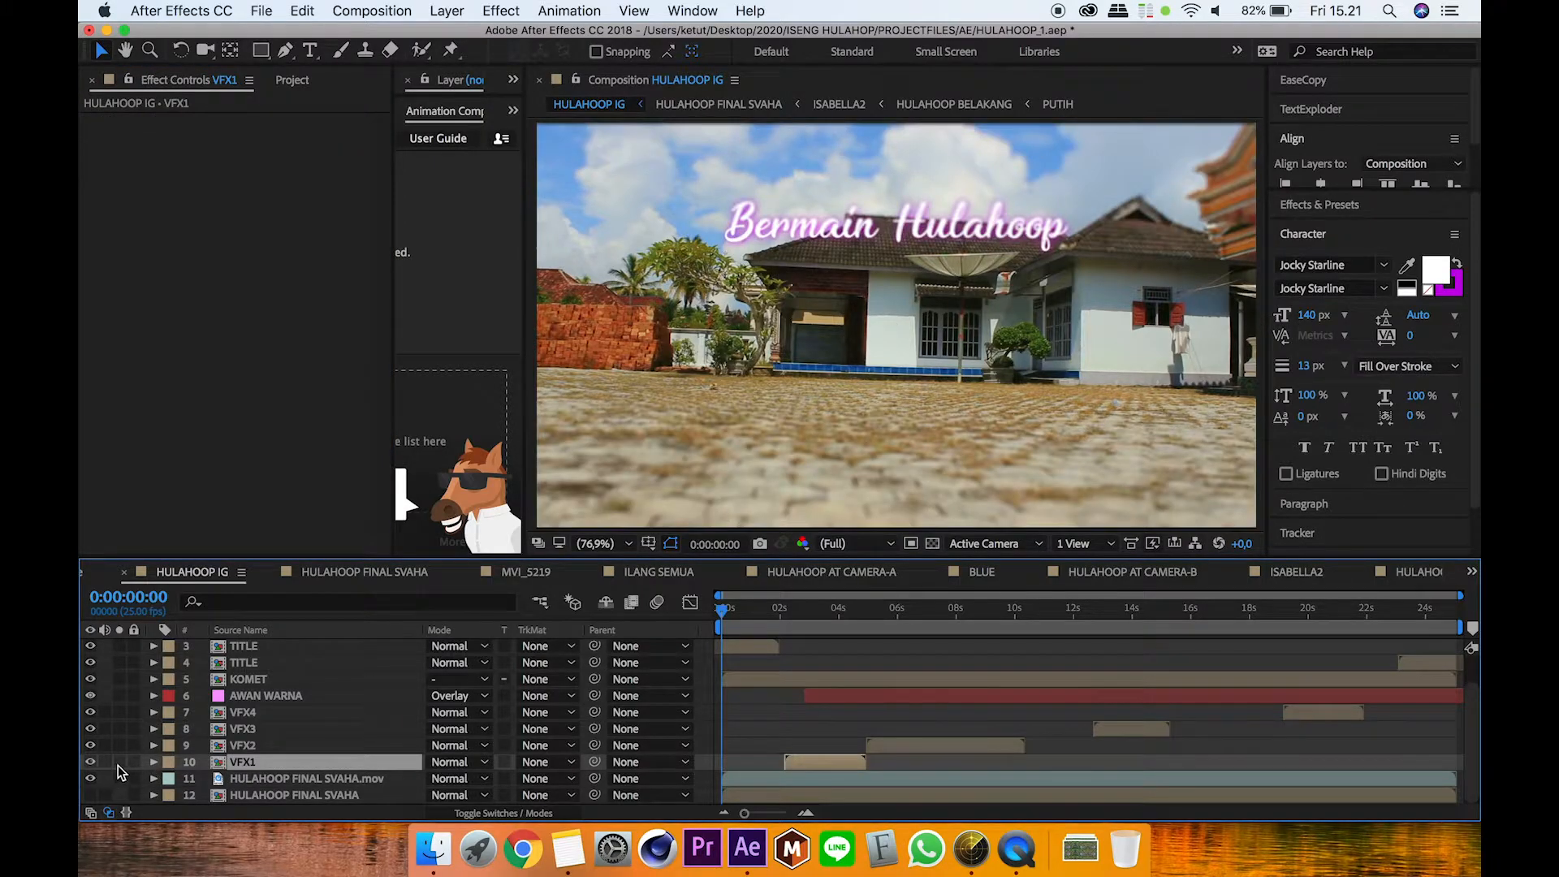
{"action": "left_click", "coordinate": [119, 777]}
{"action": "left_click", "coordinate": [120, 763]}
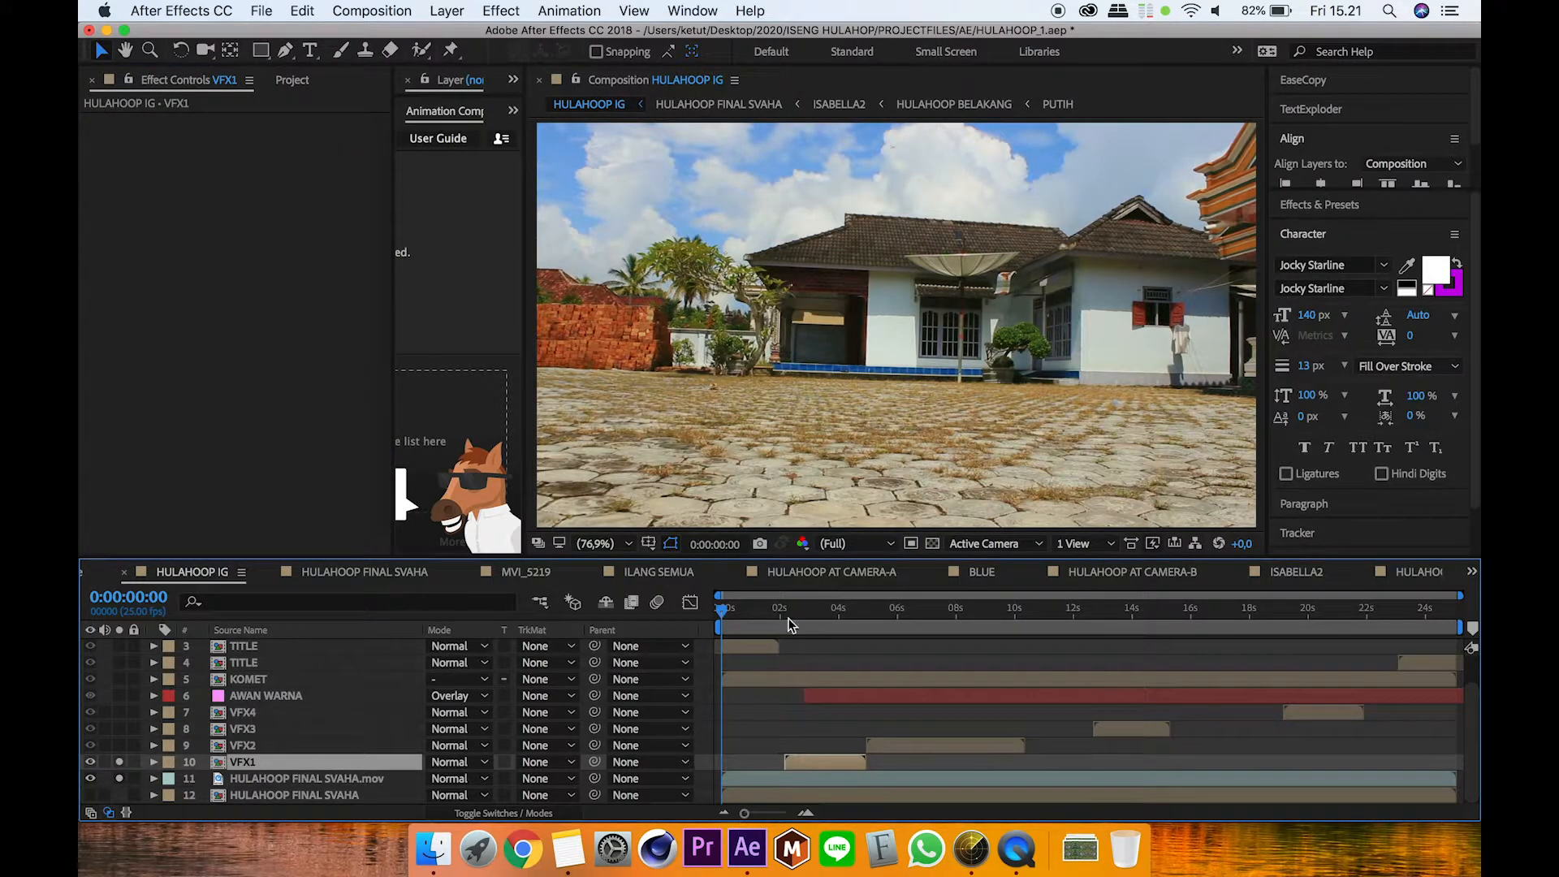
{"action": "left_click_drag", "start_coordinate": [778, 611], "coordinate": [813, 611]}
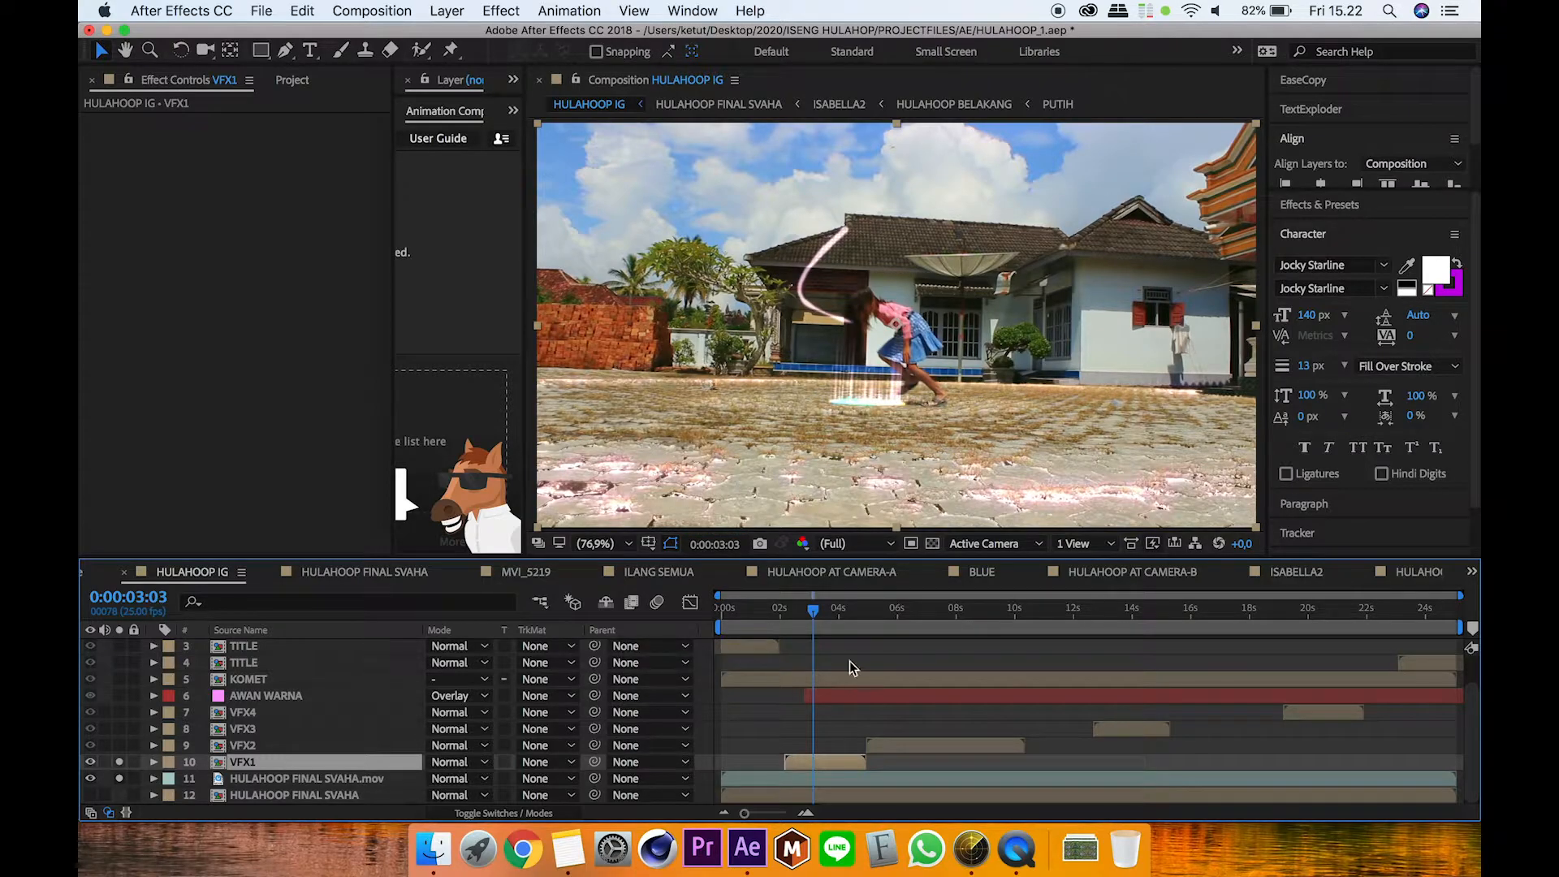
{"action": "left_click_drag", "start_coordinate": [810, 611], "coordinate": [808, 616]}
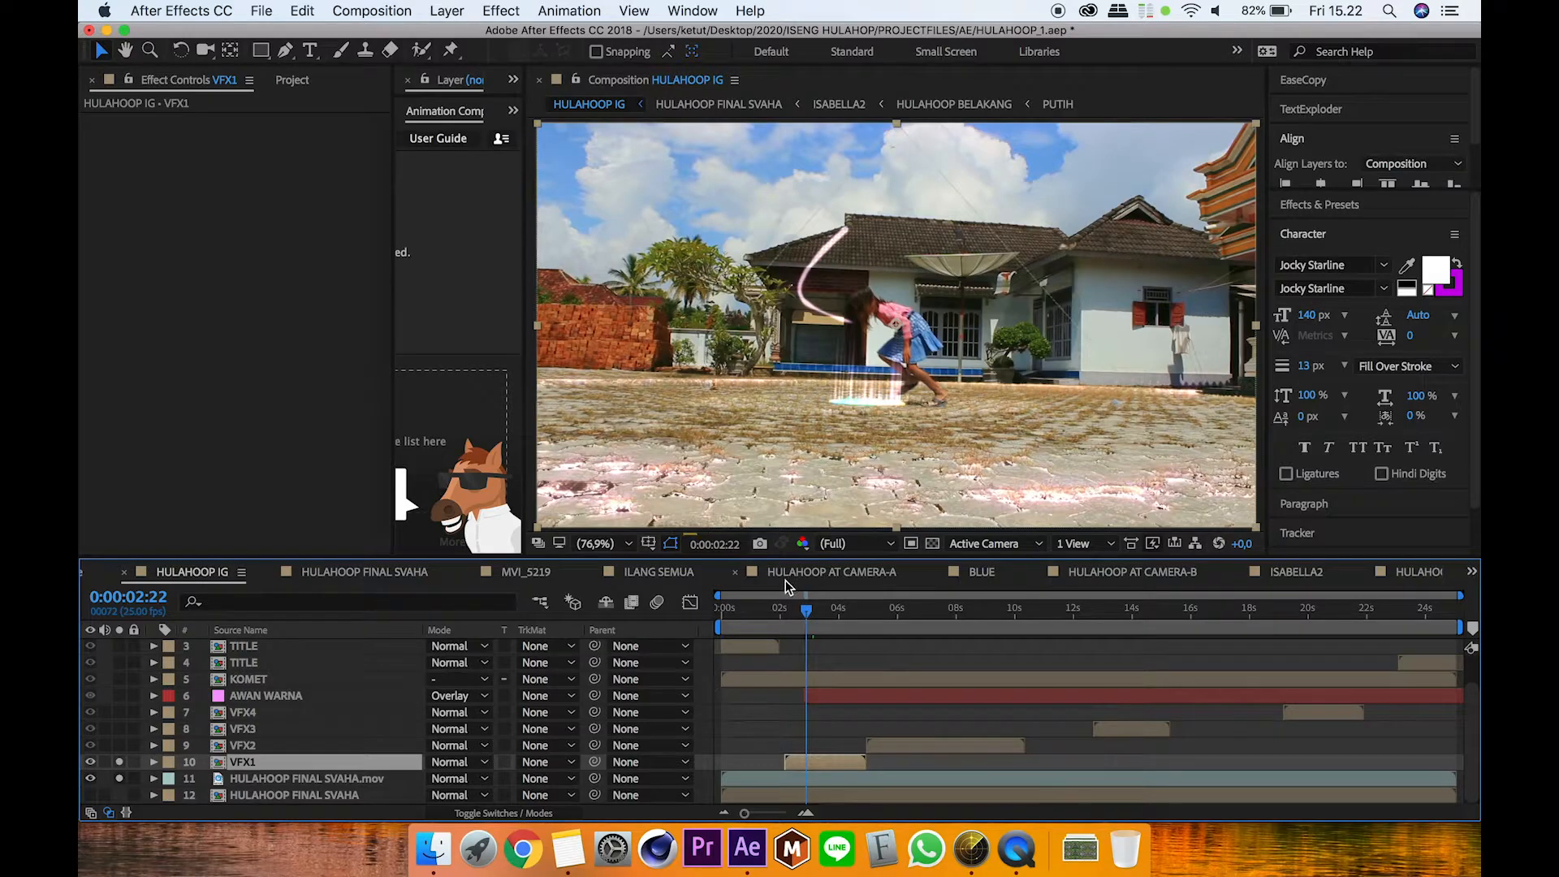
Step: Open the VFX1 precomp, solo its layer 9, HULAHOOP FINAL SVAHA.mov, and preview it from the start
{"action": "double_click", "coordinate": [360, 765]}
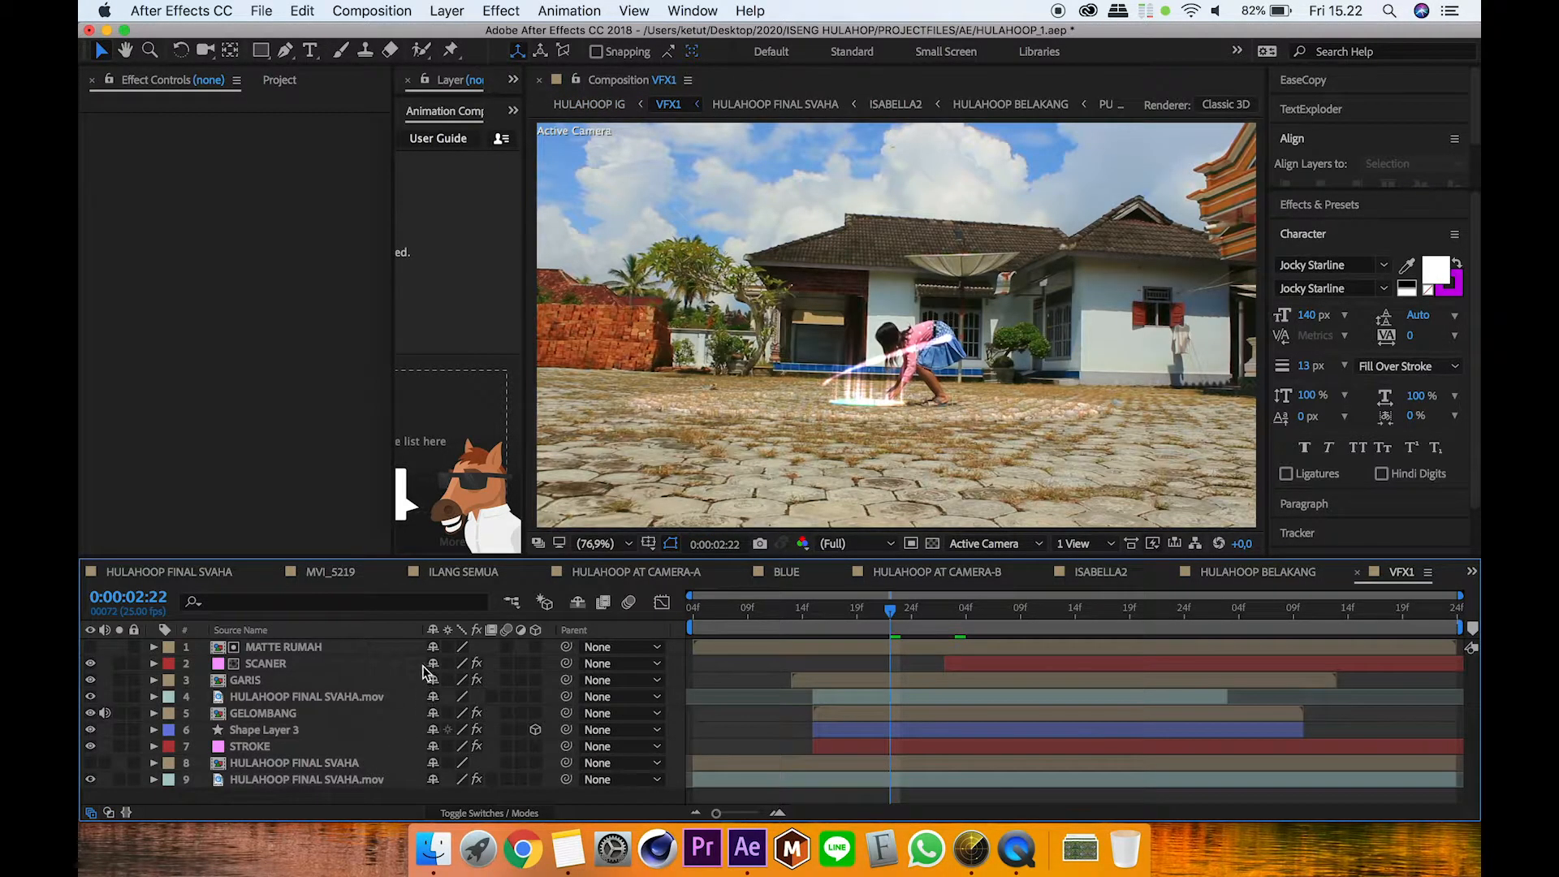
{"action": "left_click", "coordinate": [119, 779]}
{"action": "left_click_drag", "start_coordinate": [890, 611], "coordinate": [697, 636]}
{"action": "key", "text": "space"}
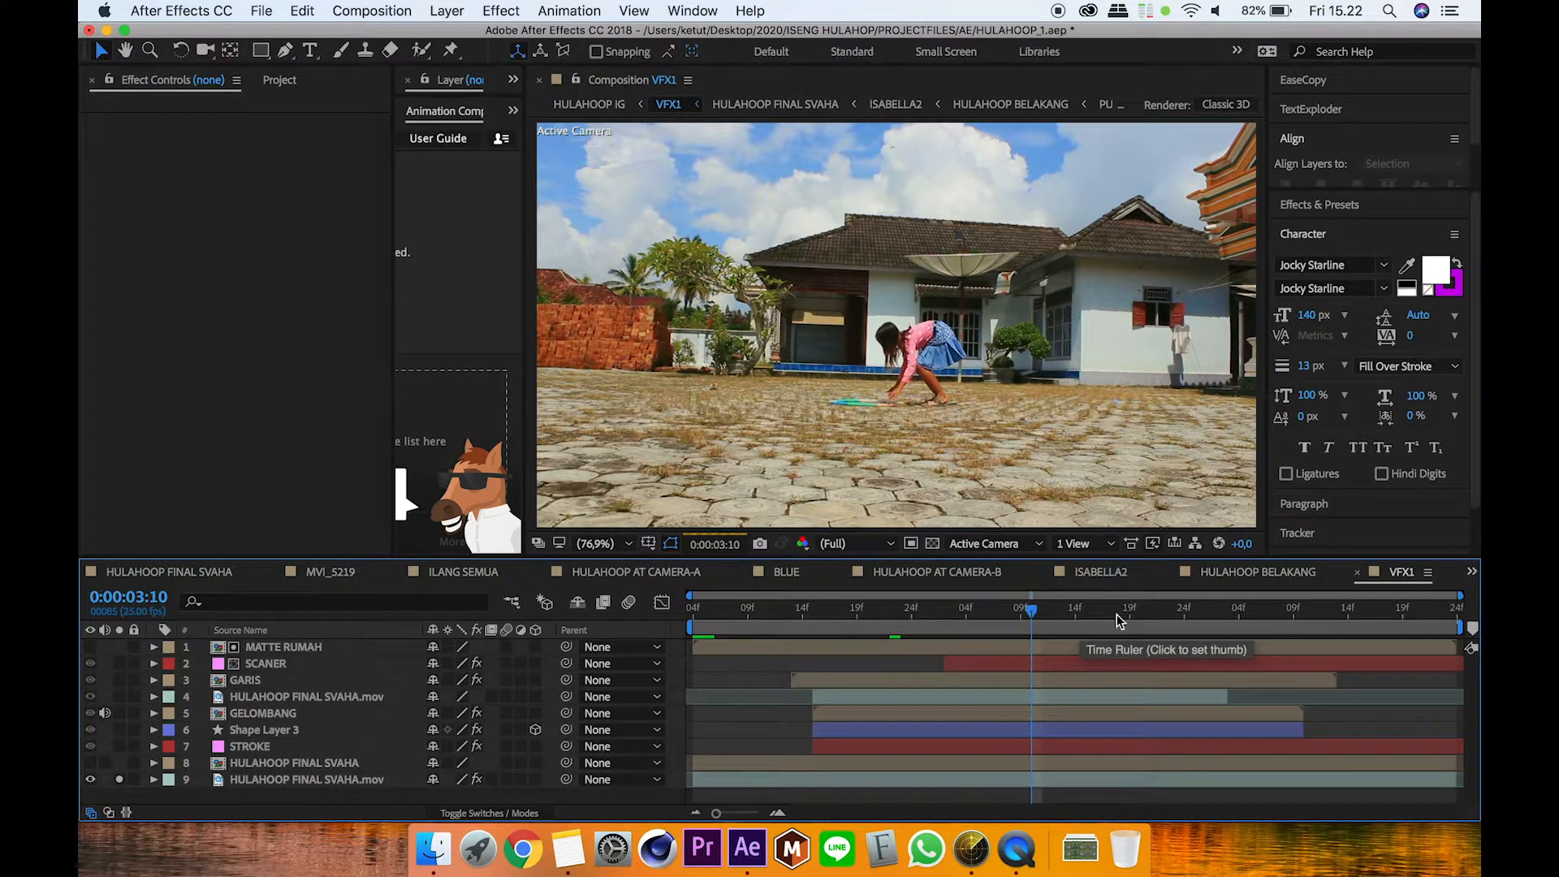
Step: Select layer 9 at 0:00:02:11 and check its Lumetri Color effect by switching it off and on
{"action": "left_click_drag", "start_coordinate": [792, 611], "coordinate": [770, 610]}
{"action": "left_click", "coordinate": [263, 781]}
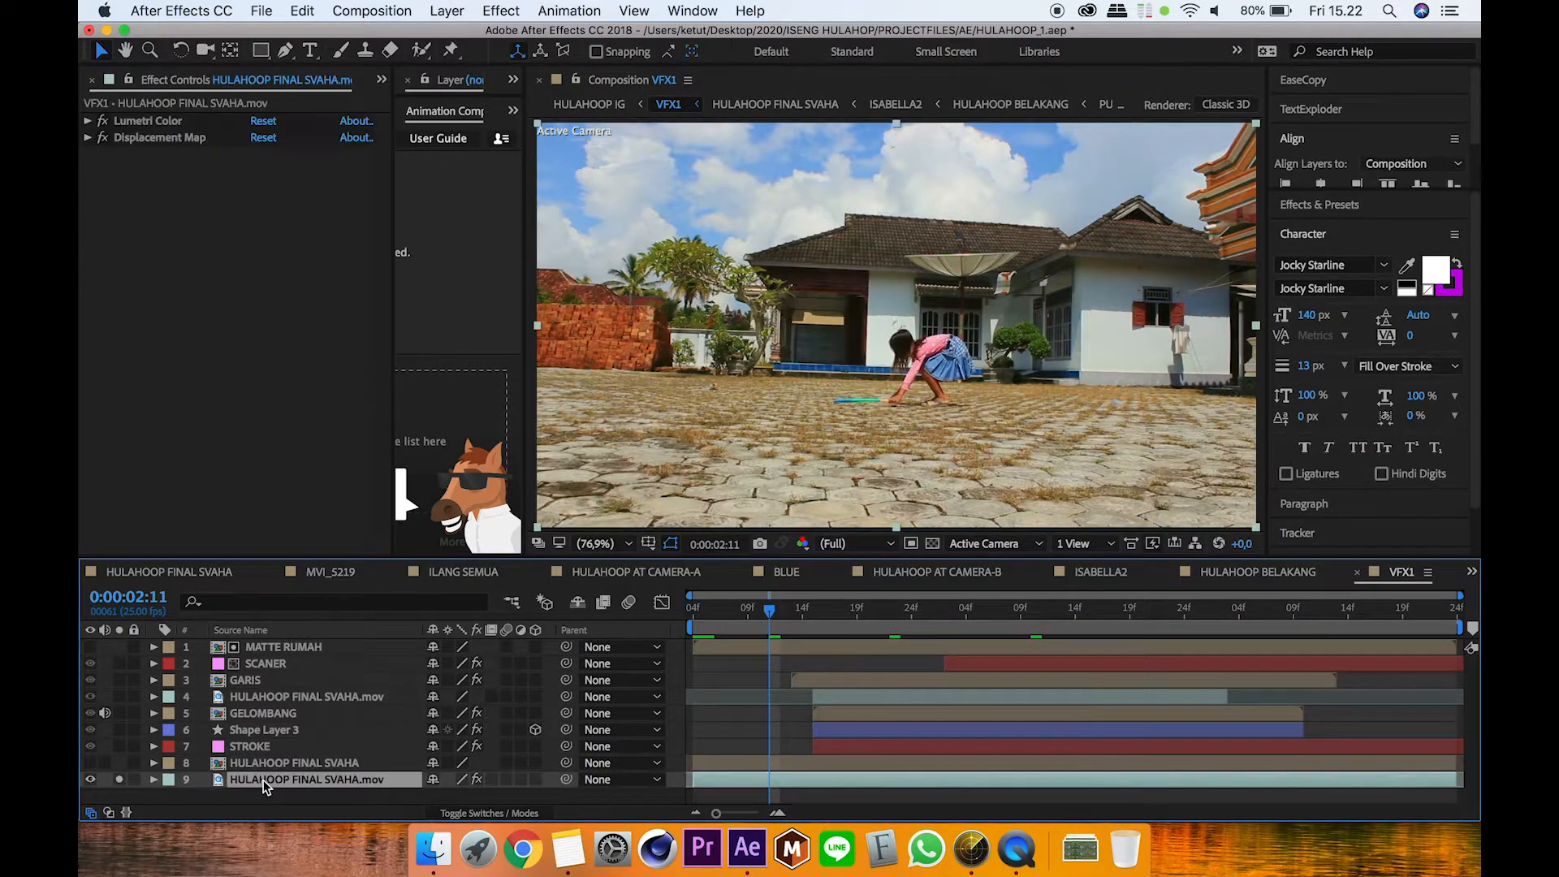
{"action": "left_click", "coordinate": [175, 121]}
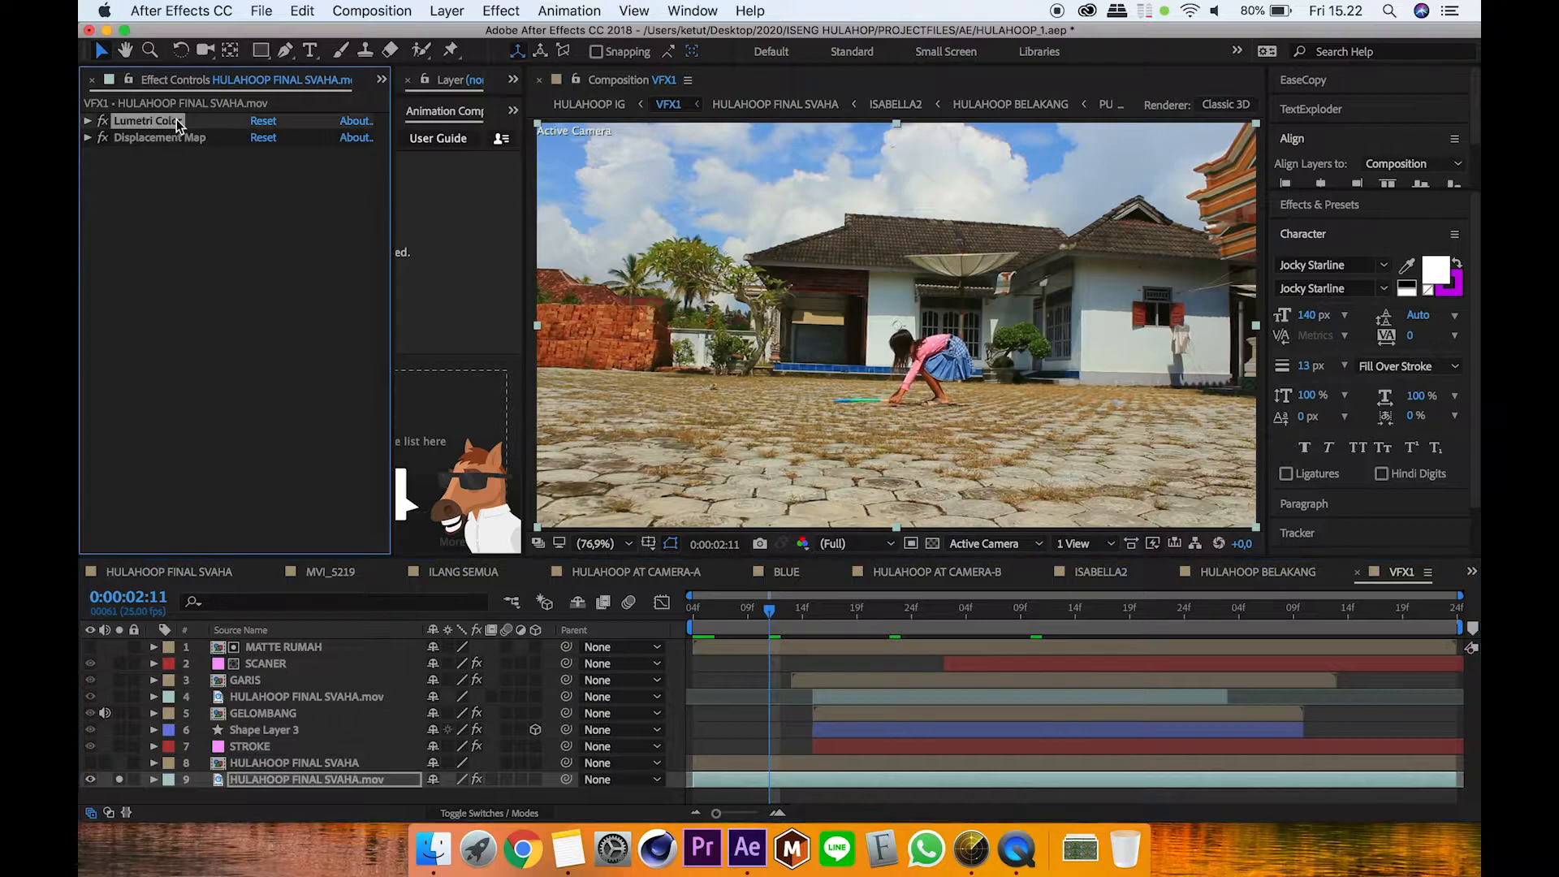
{"action": "left_click", "coordinate": [103, 121]}
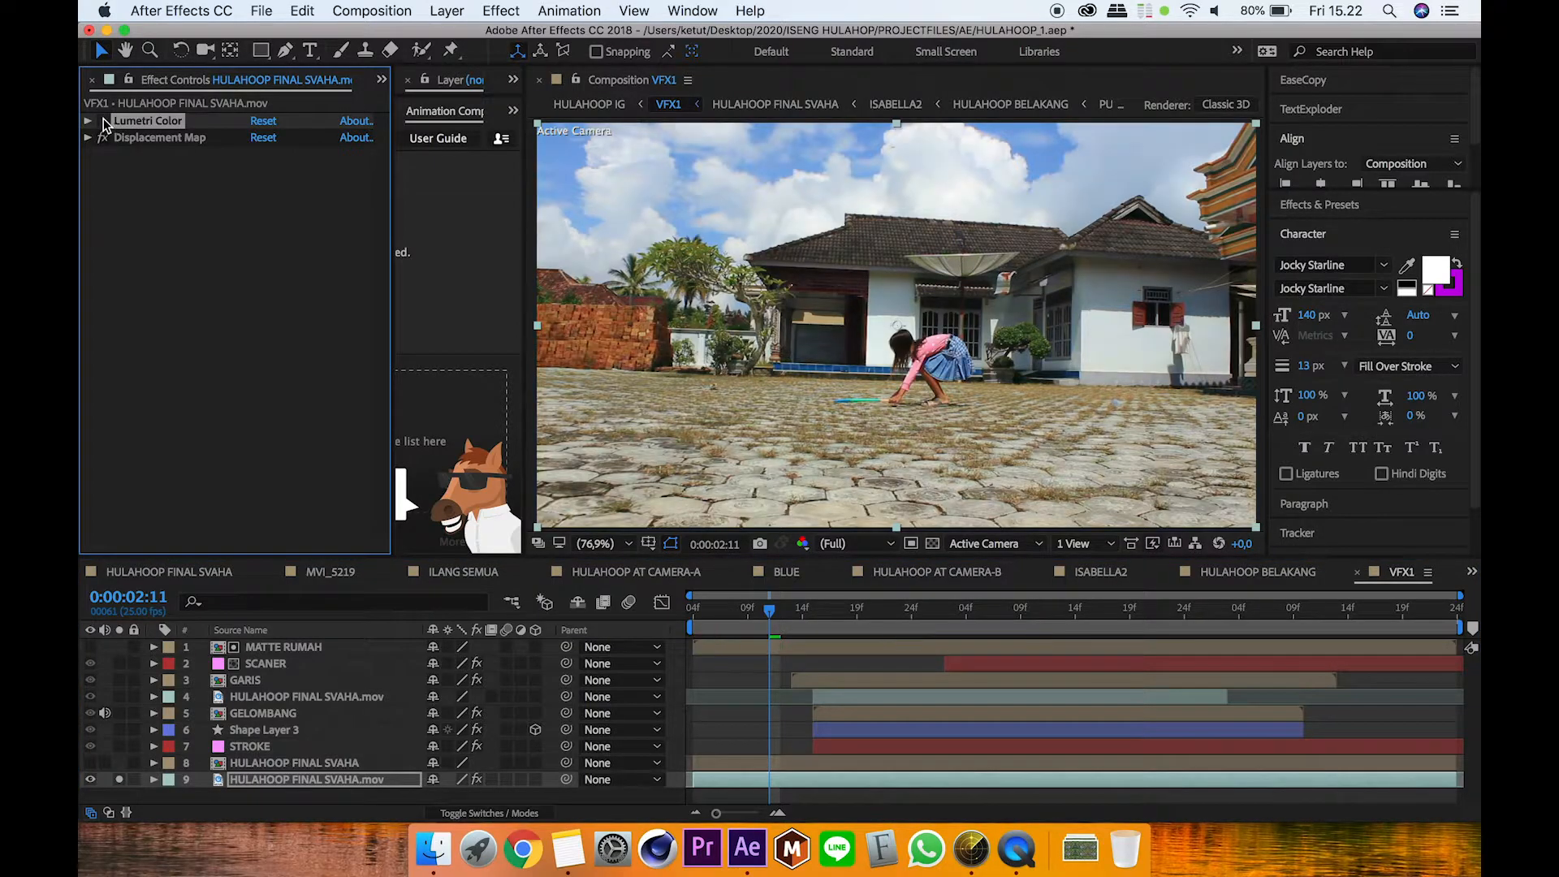
{"action": "left_click", "coordinate": [103, 121]}
Step: Examine layer 9's Displacement Map effect at 0:00:03:07 and expand its settings
{"action": "left_click", "coordinate": [177, 139]}
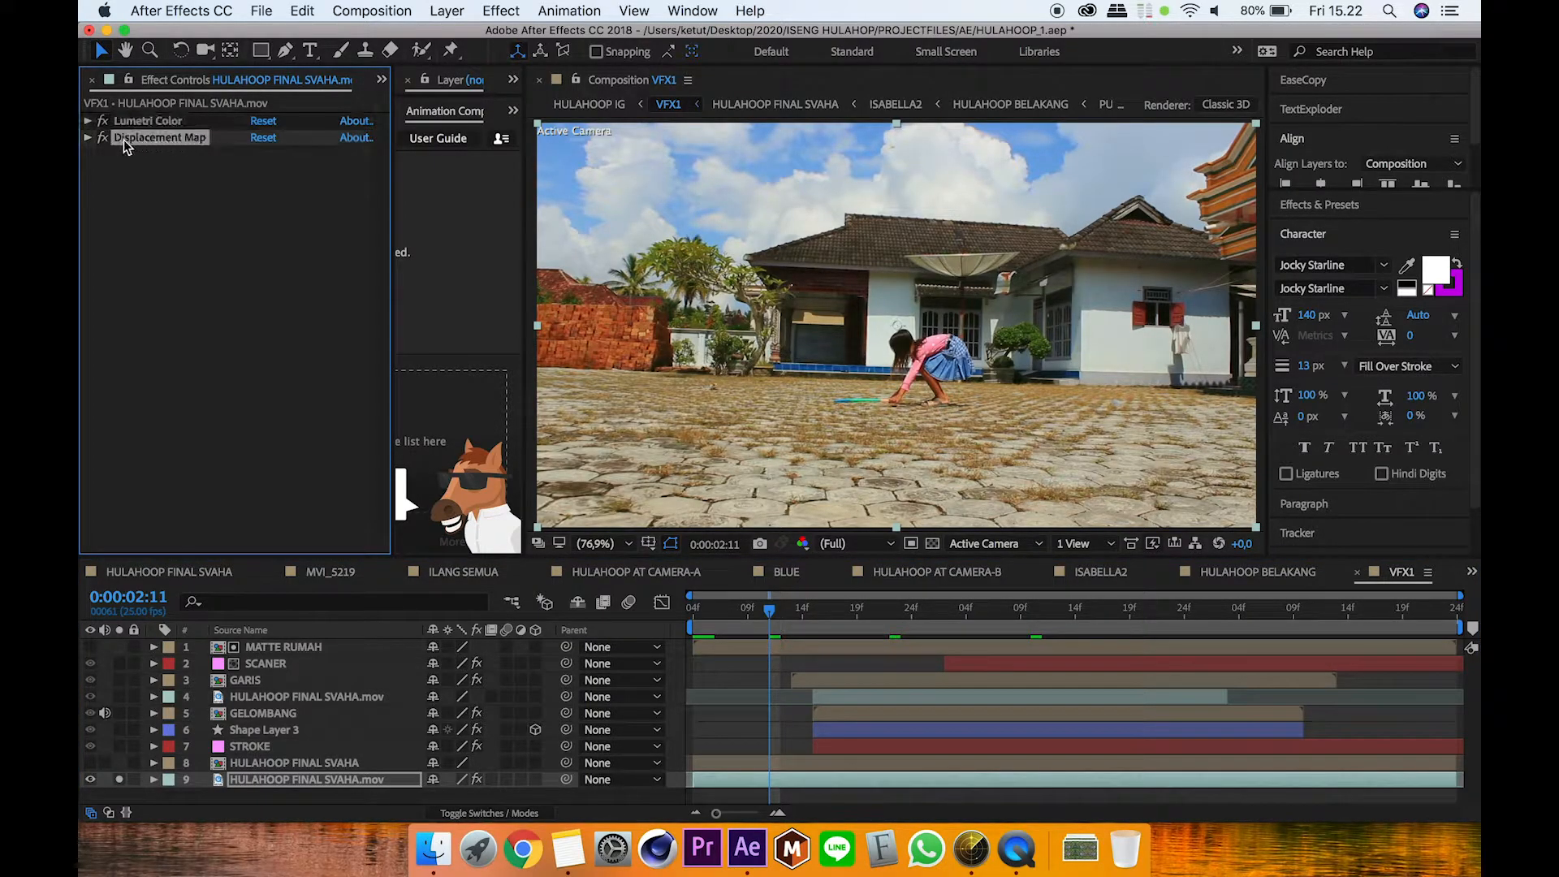
{"action": "left_click_drag", "start_coordinate": [774, 617], "coordinate": [999, 625]}
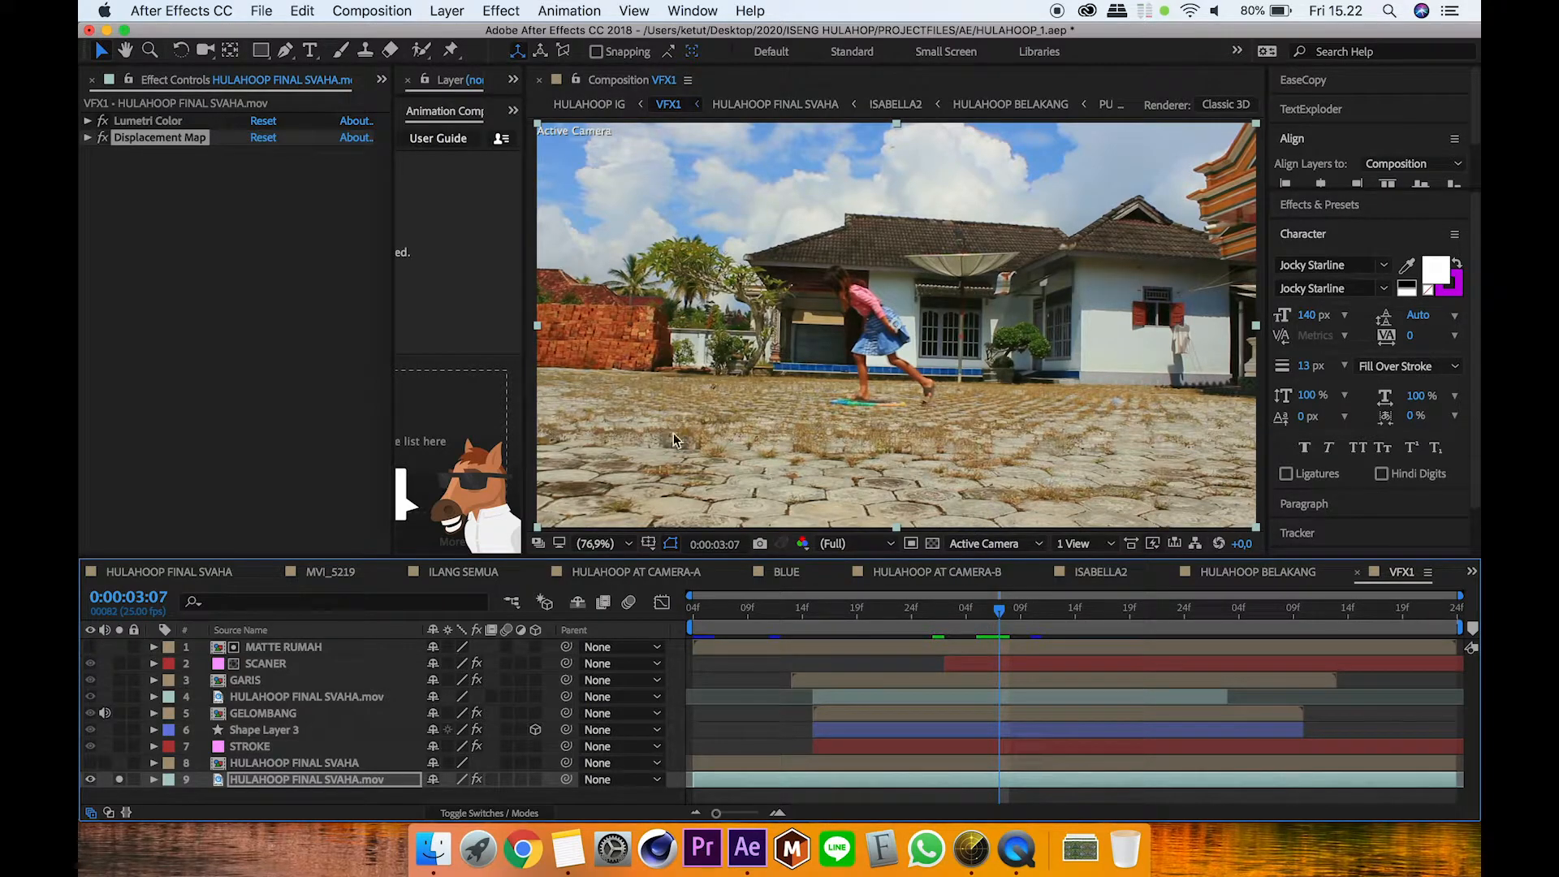
{"action": "left_click", "coordinate": [103, 137]}
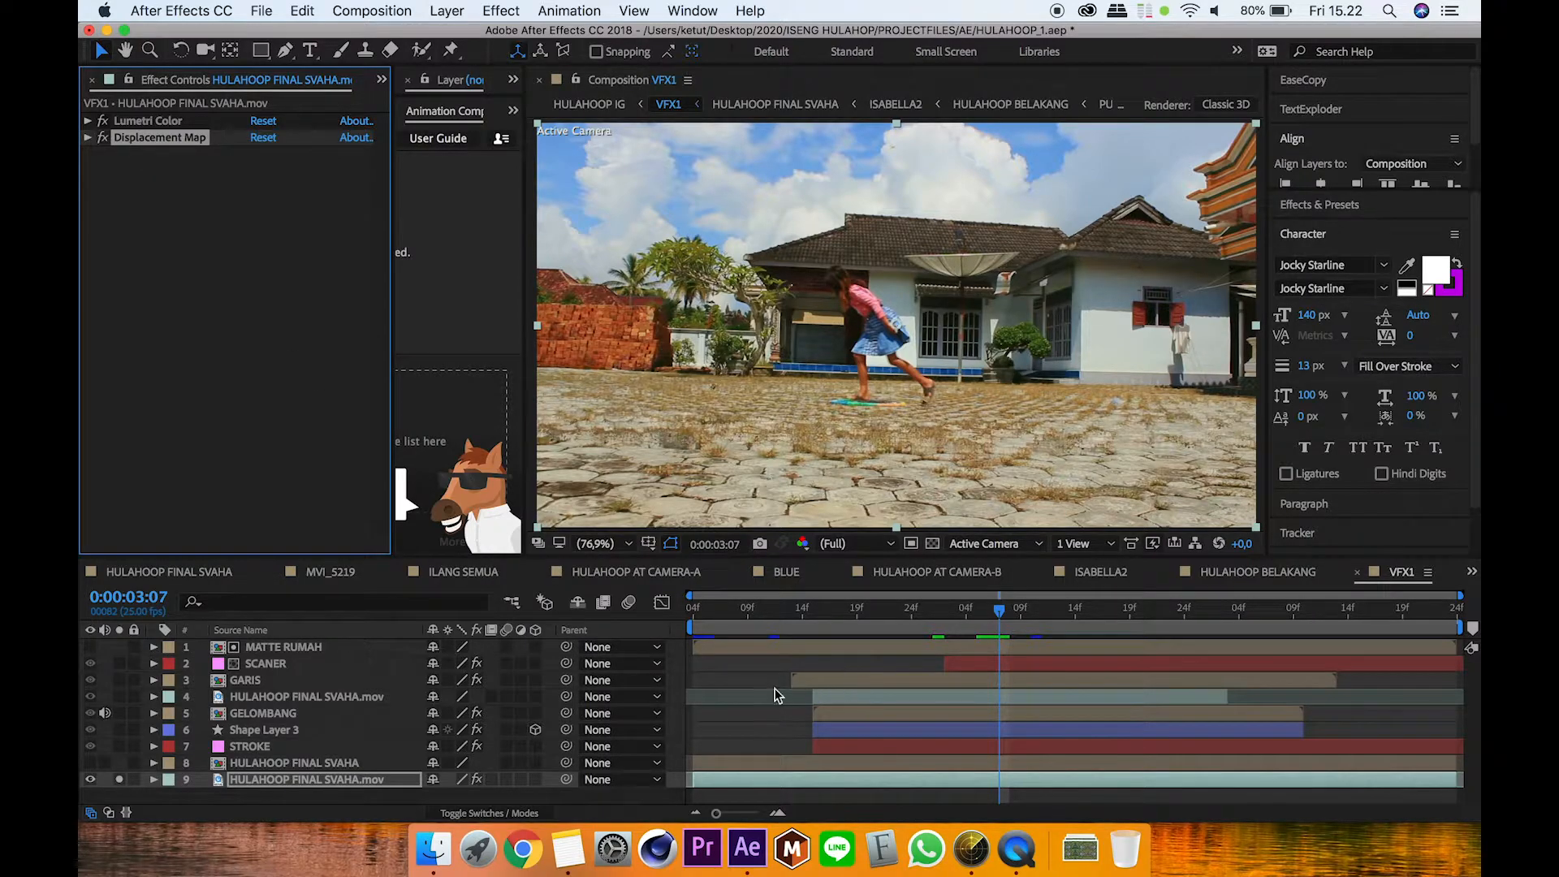
{"action": "left_click", "coordinate": [290, 782]}
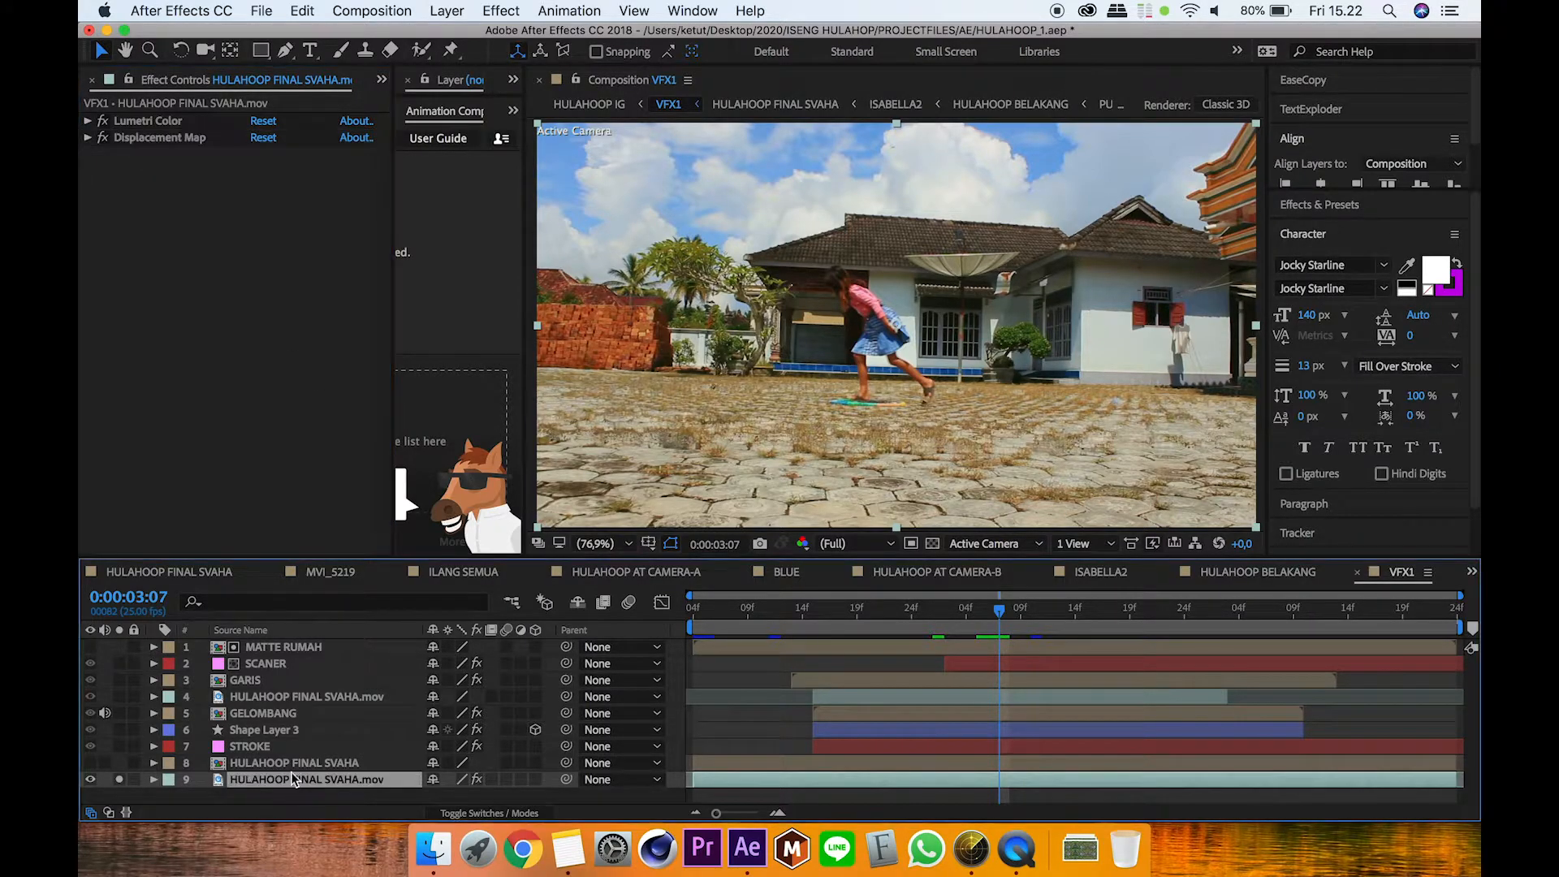
{"action": "left_click", "coordinate": [88, 137]}
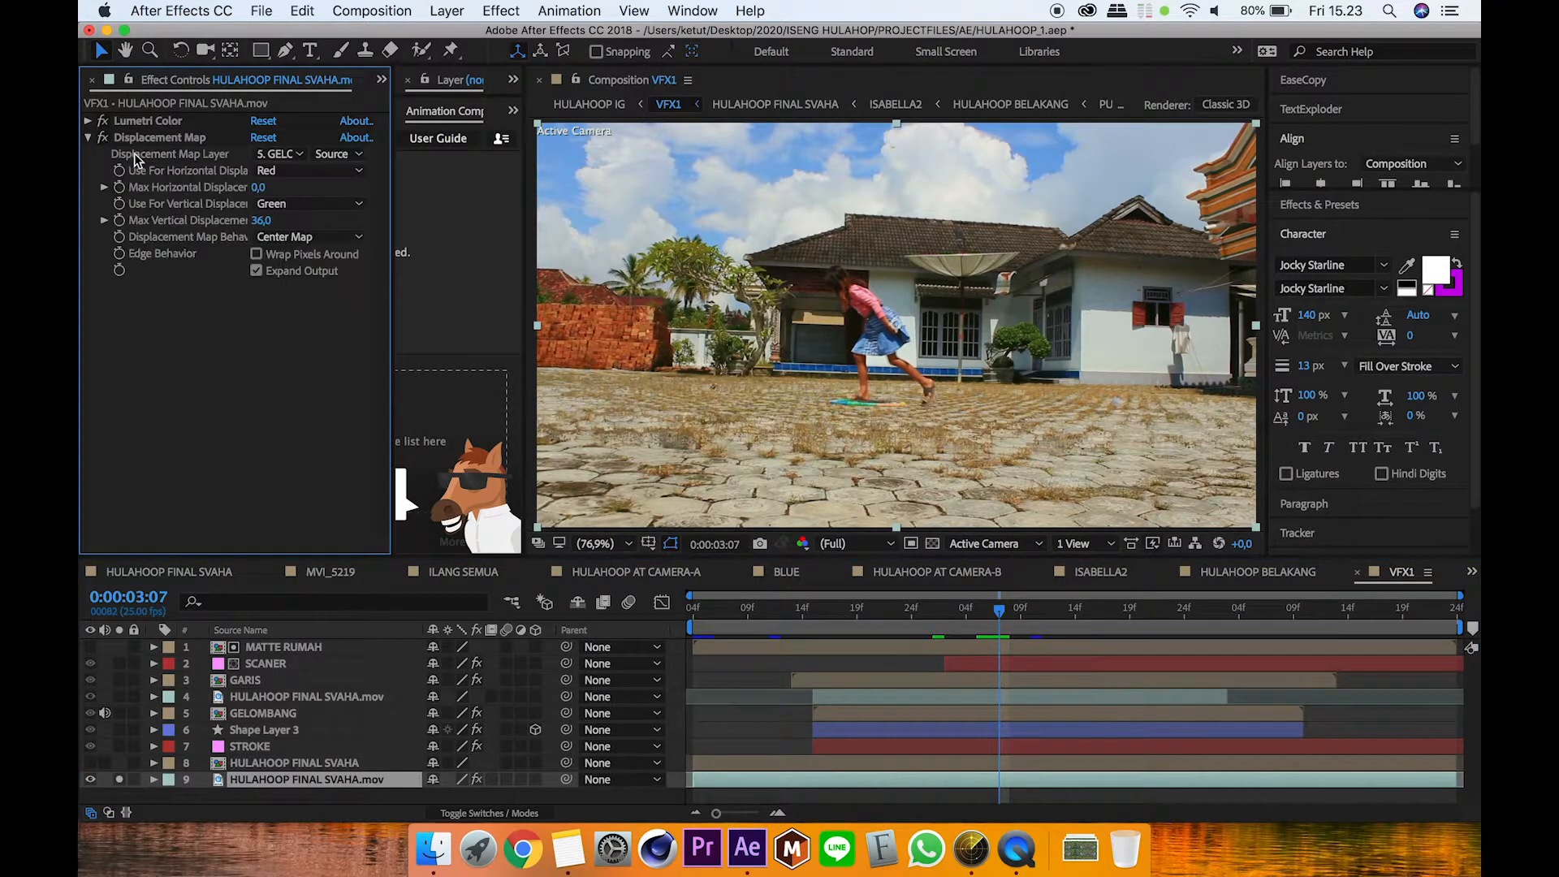
Step: Check which layer drives the Displacement Map effect, and open the GELOMBANG precomp
{"action": "left_click", "coordinate": [300, 154]}
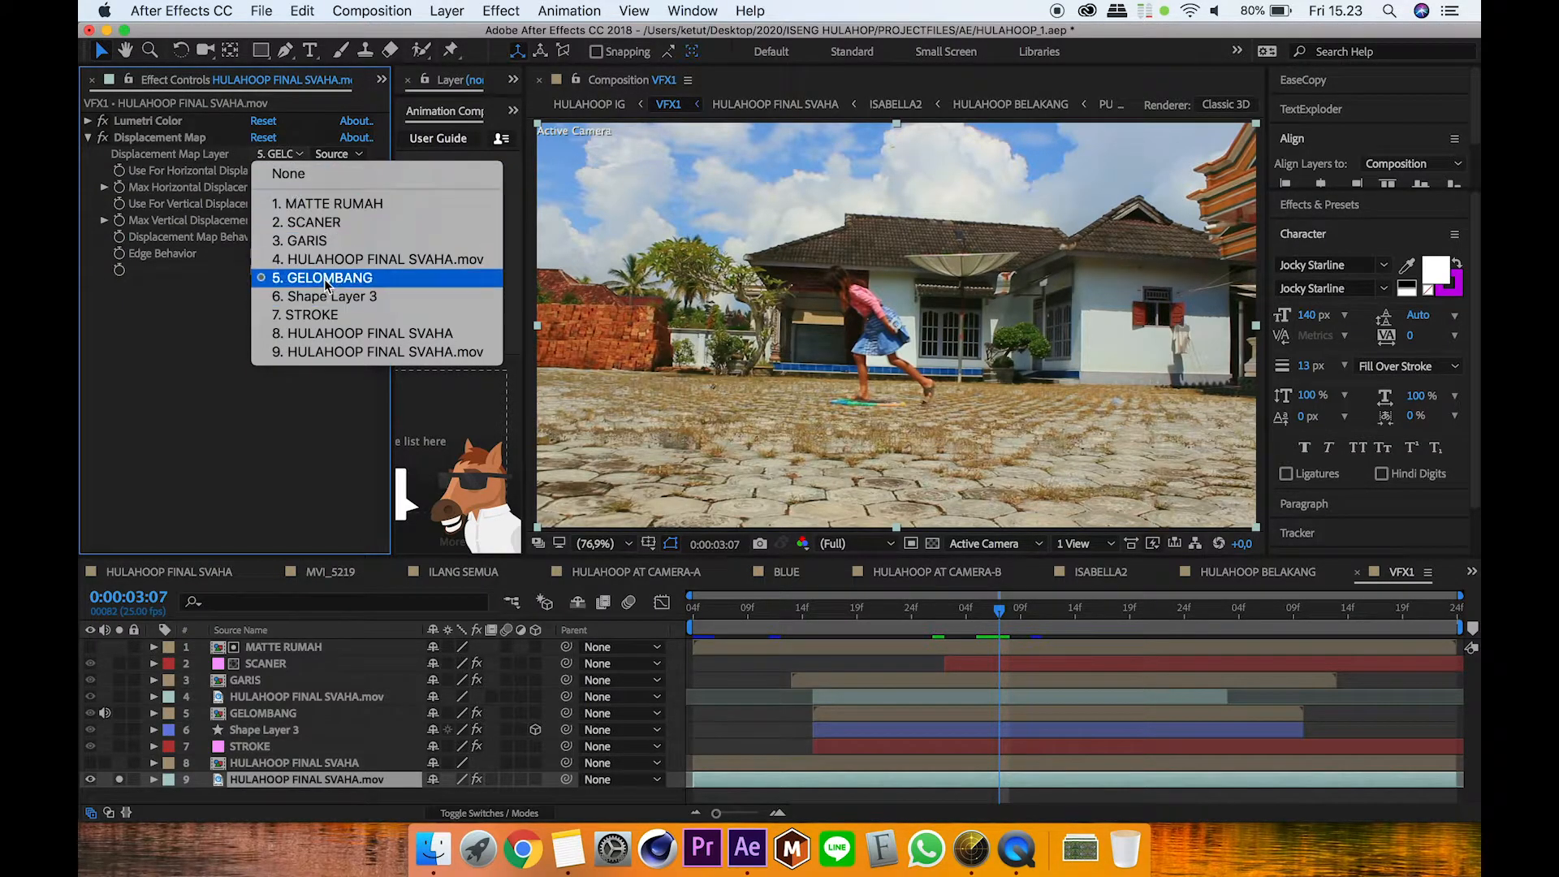
{"action": "left_click", "coordinate": [276, 720]}
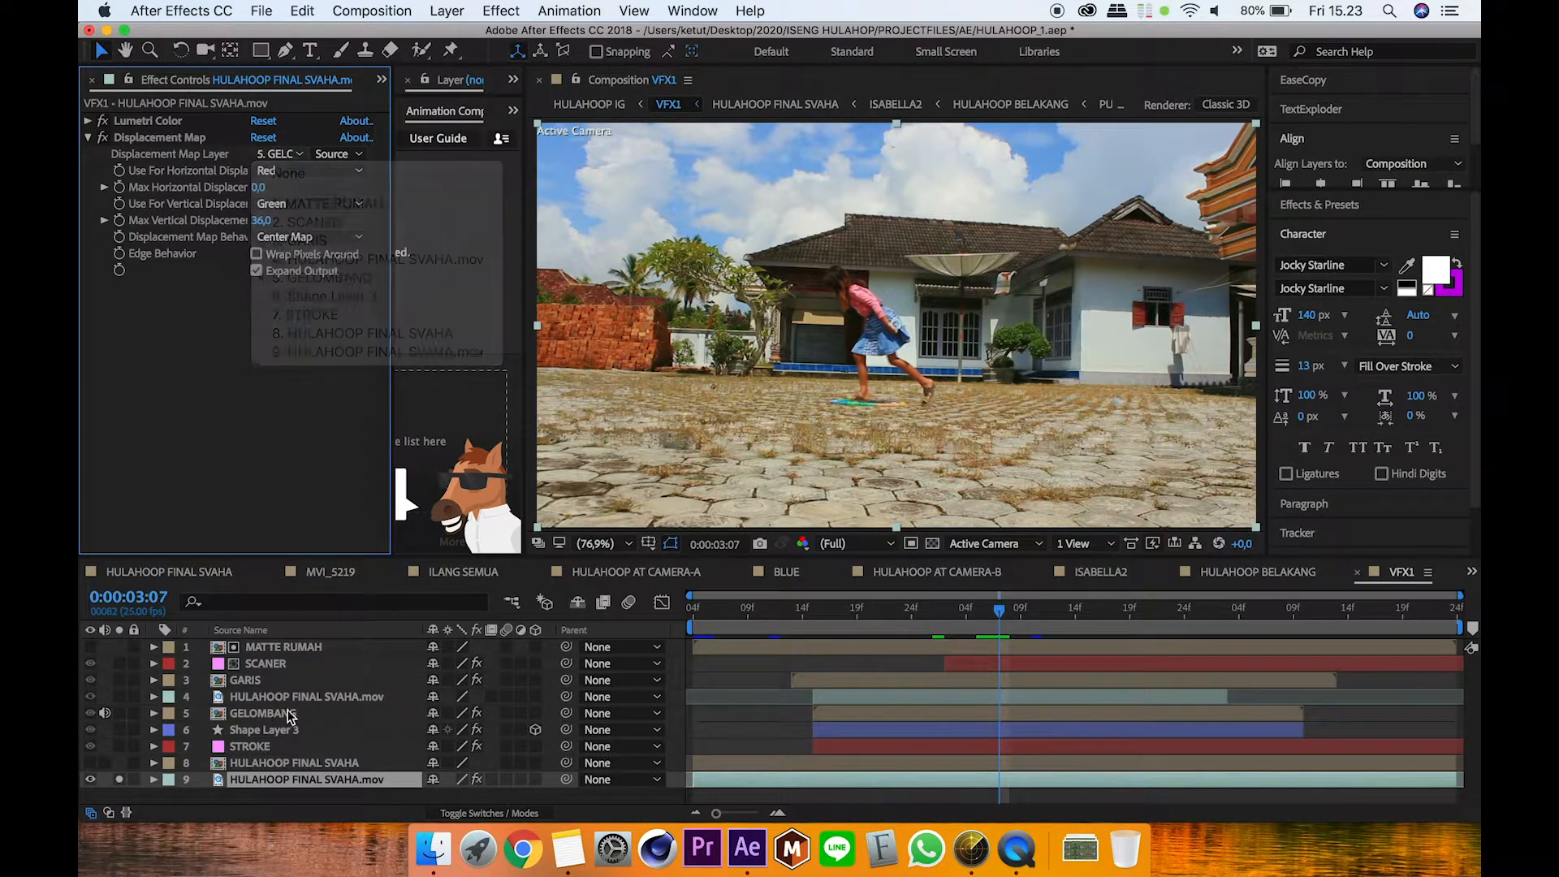
{"action": "left_click", "coordinate": [297, 720]}
{"action": "double_click", "coordinate": [313, 713]}
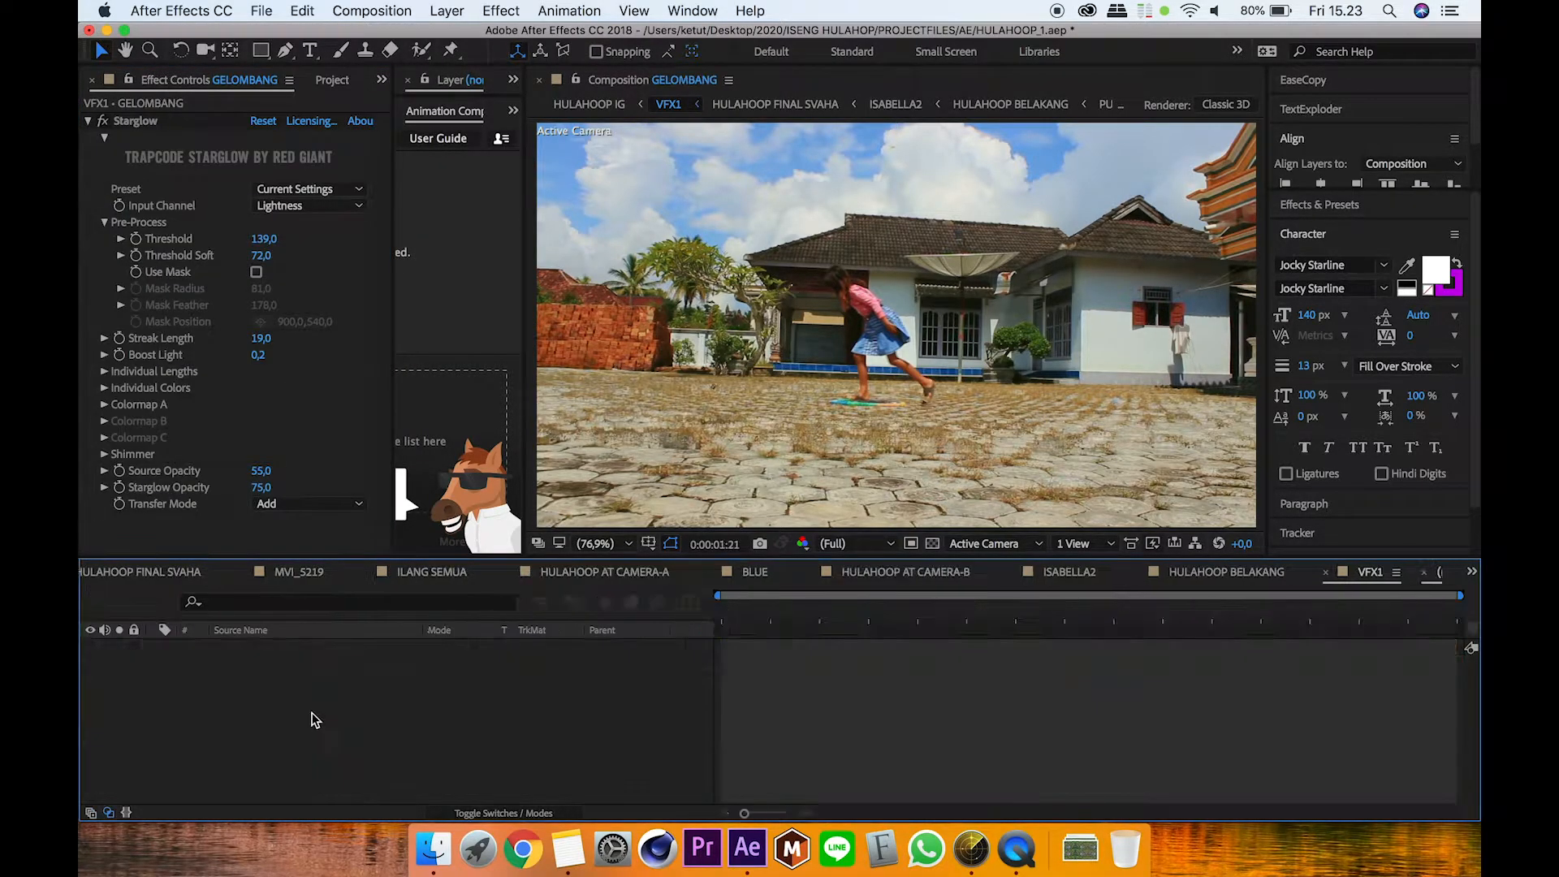
Step: Fit the GELOMBANG composition in the viewer and scrub it to 0:00:01:13
{"action": "left_click", "coordinate": [611, 546]}
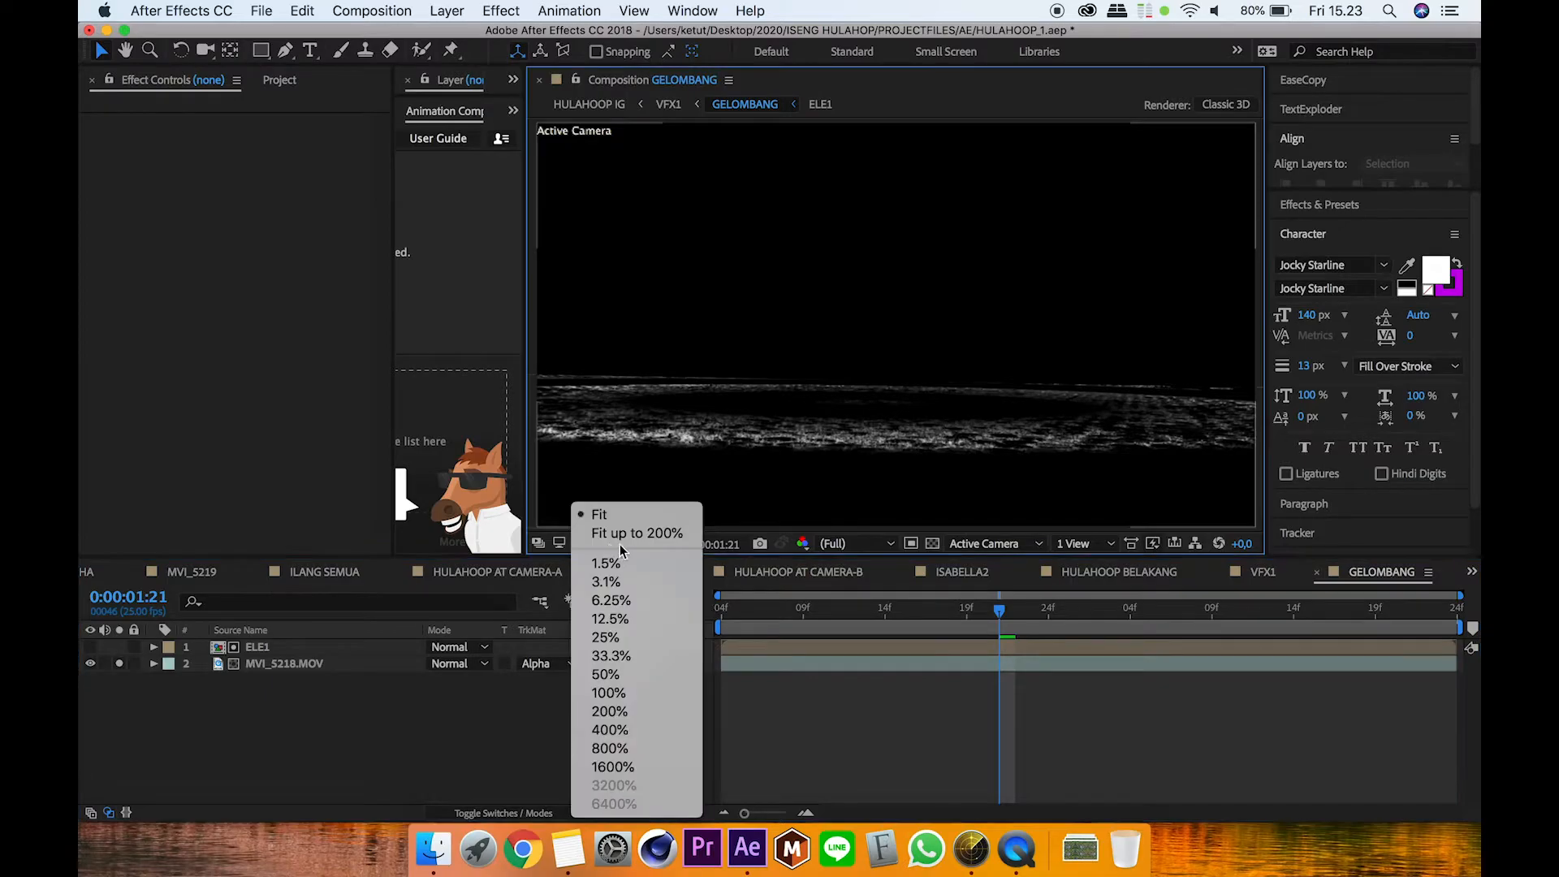
{"action": "left_click", "coordinate": [611, 518]}
{"action": "left_click", "coordinate": [769, 611]}
{"action": "left_click_drag", "start_coordinate": [761, 611], "coordinate": [870, 667]}
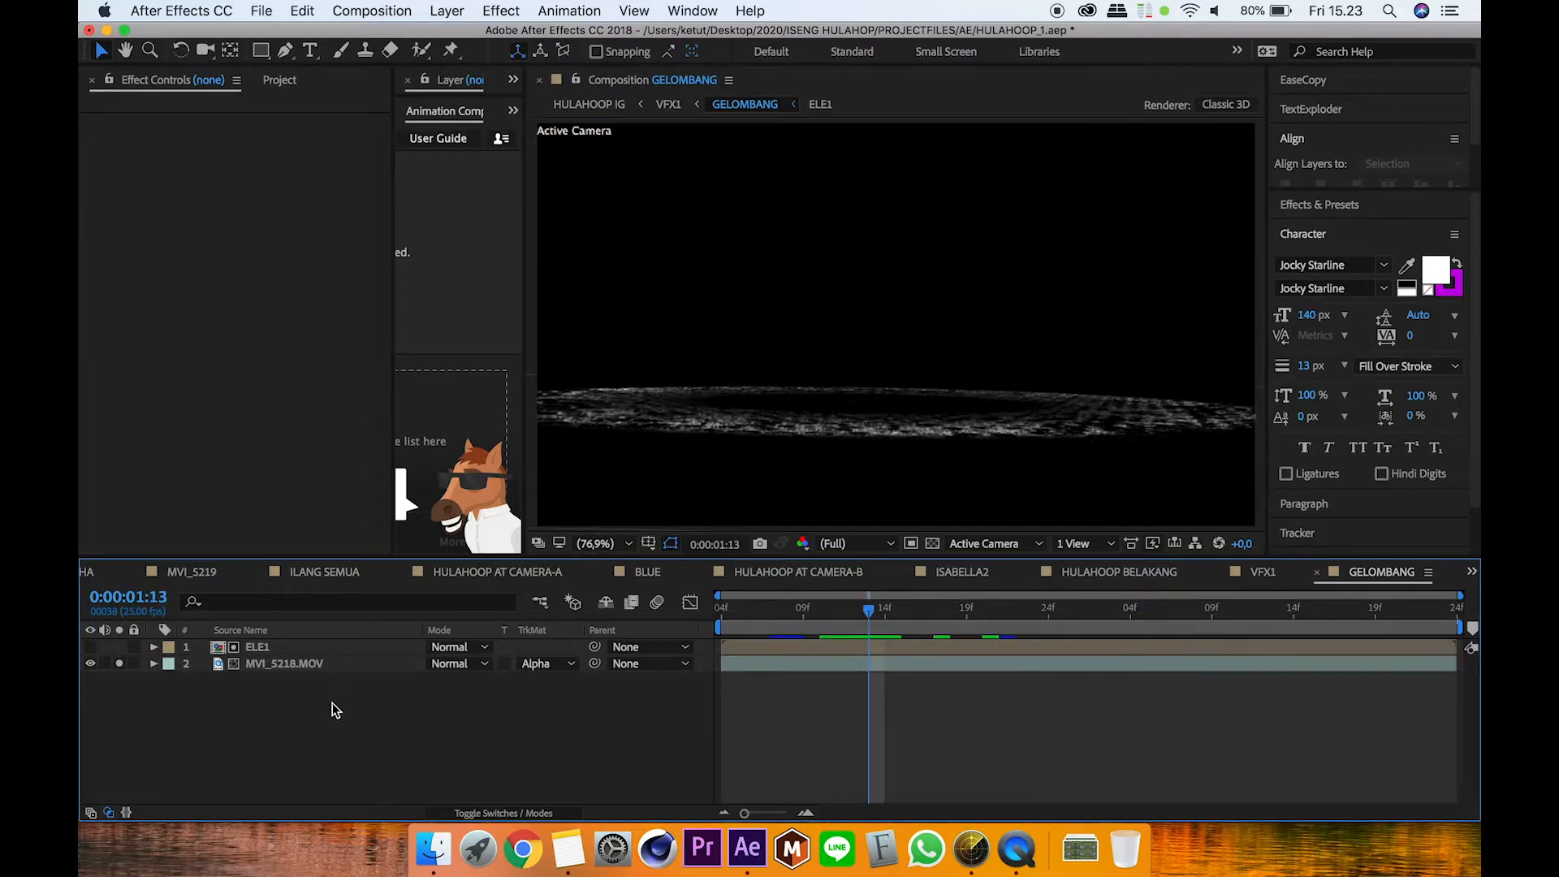
Step: Show the ELE1 layer alone in GELOMBANG and check the effect of switching its Grid effect
{"action": "left_click", "coordinate": [292, 646]}
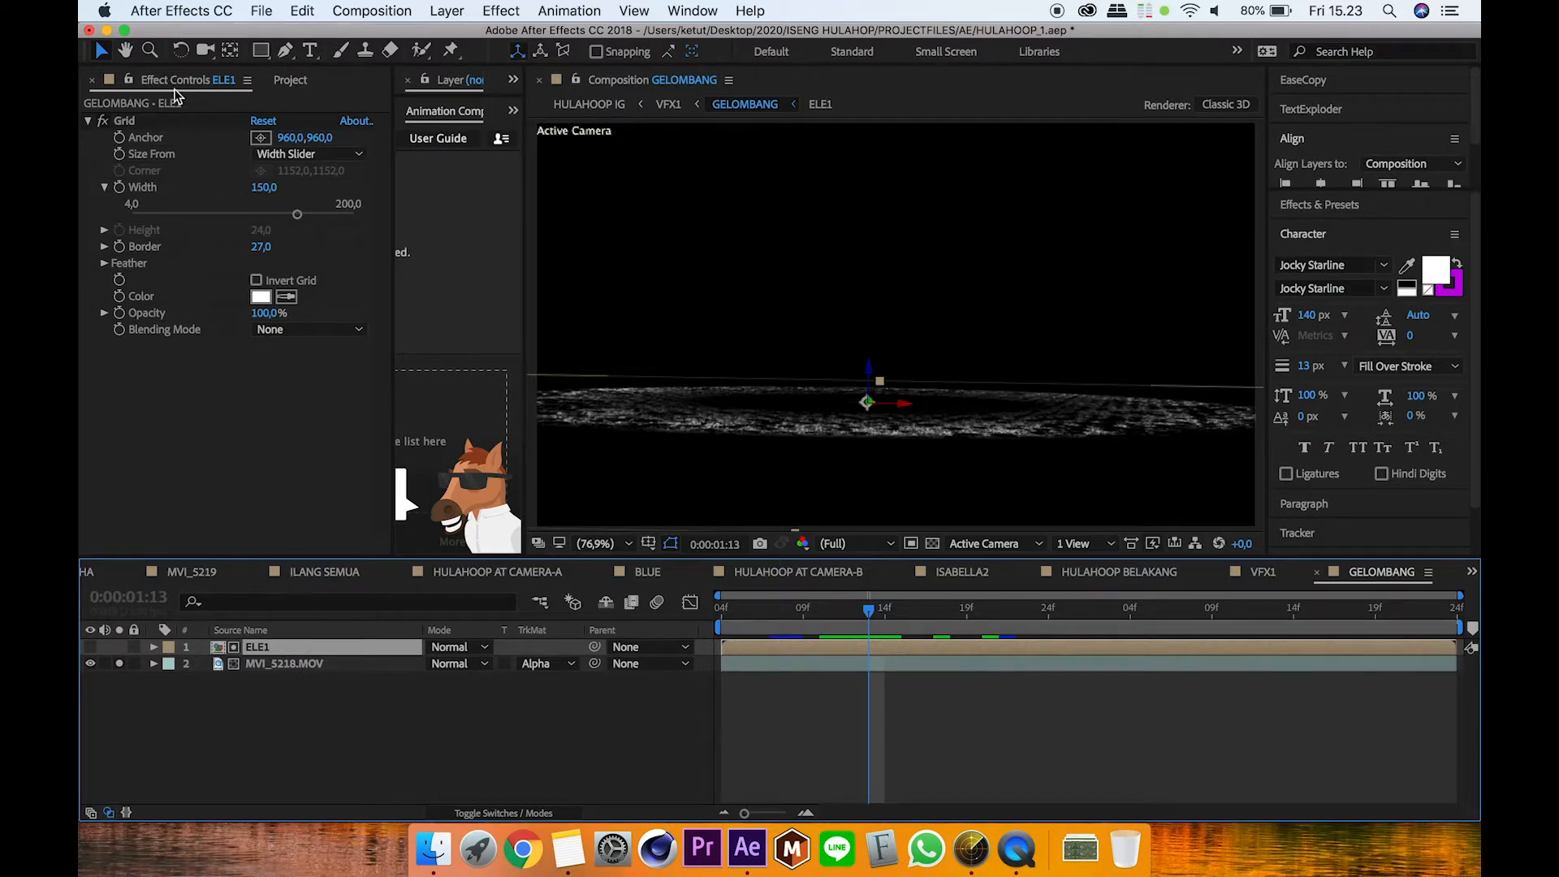
{"action": "left_click", "coordinate": [105, 122]}
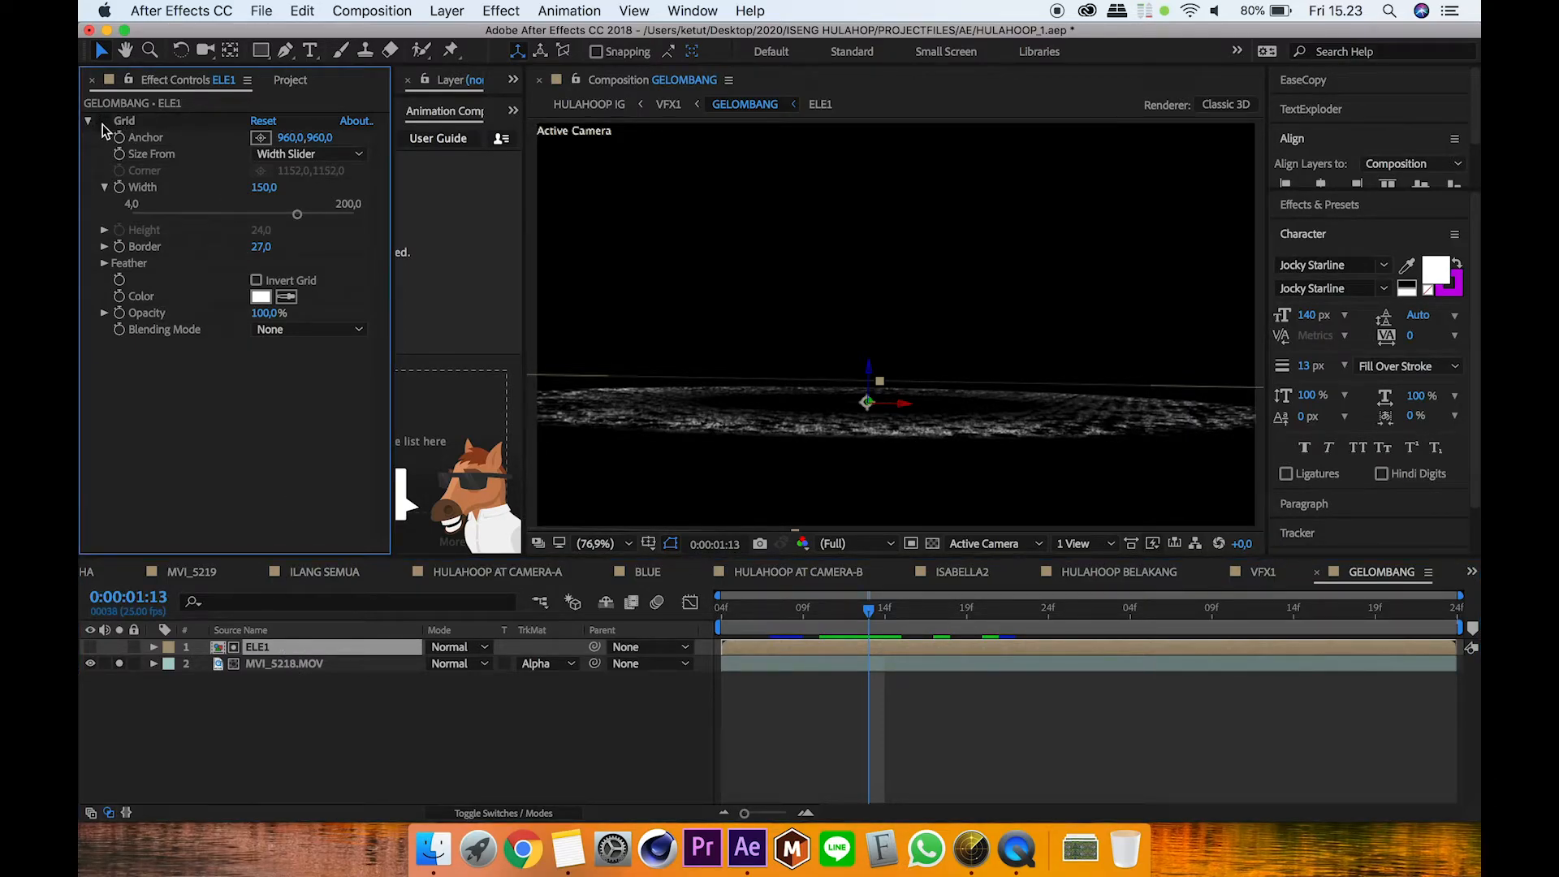
{"action": "left_click", "coordinate": [91, 647]}
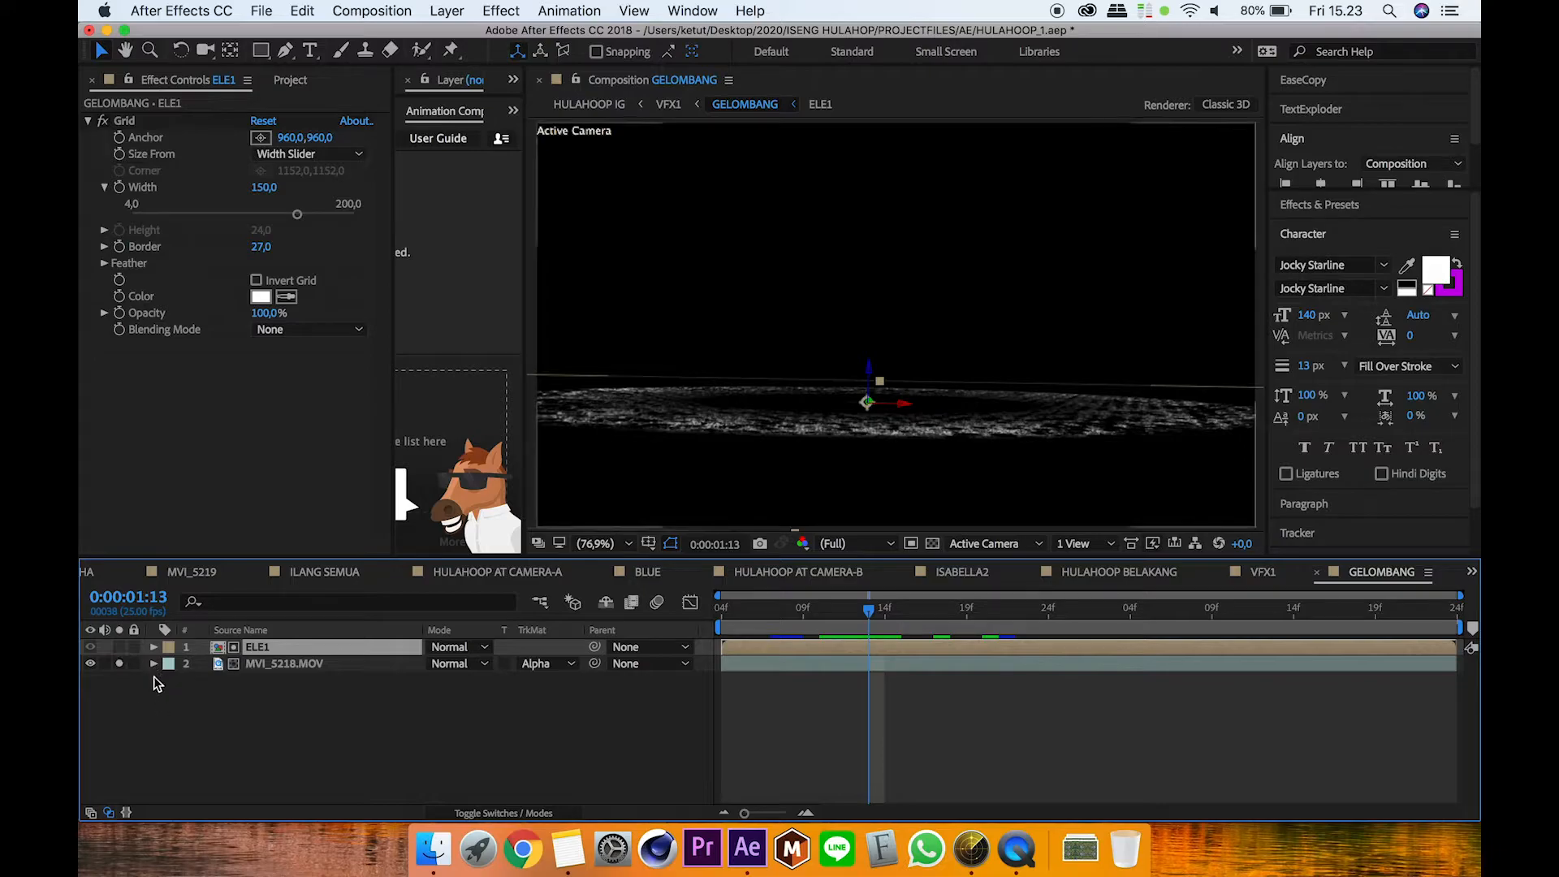
{"action": "left_click", "coordinate": [122, 649]}
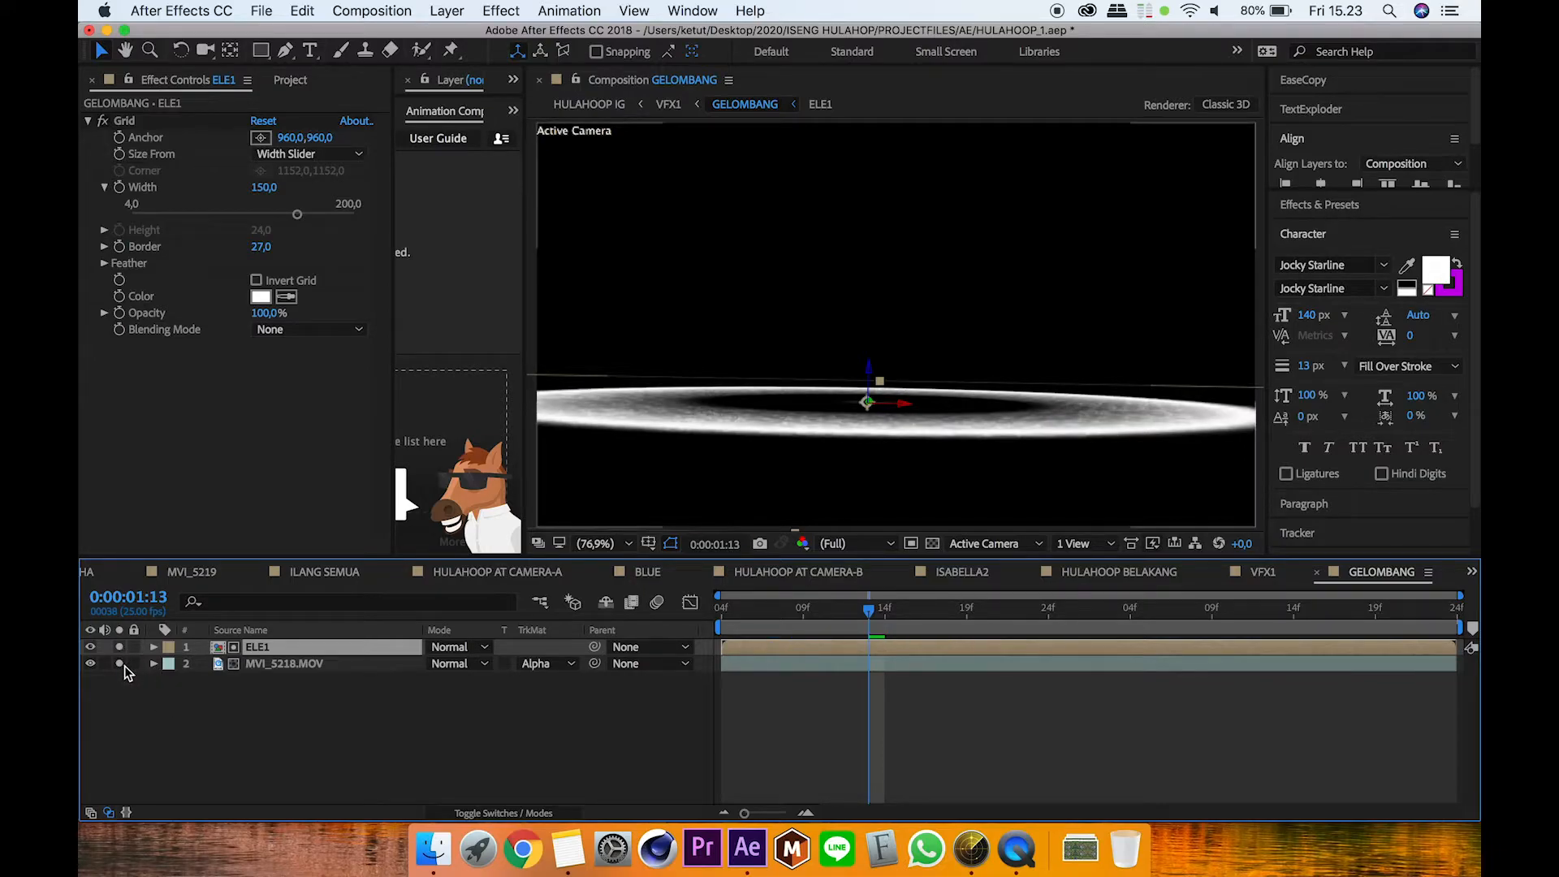
{"action": "left_click", "coordinate": [120, 663]}
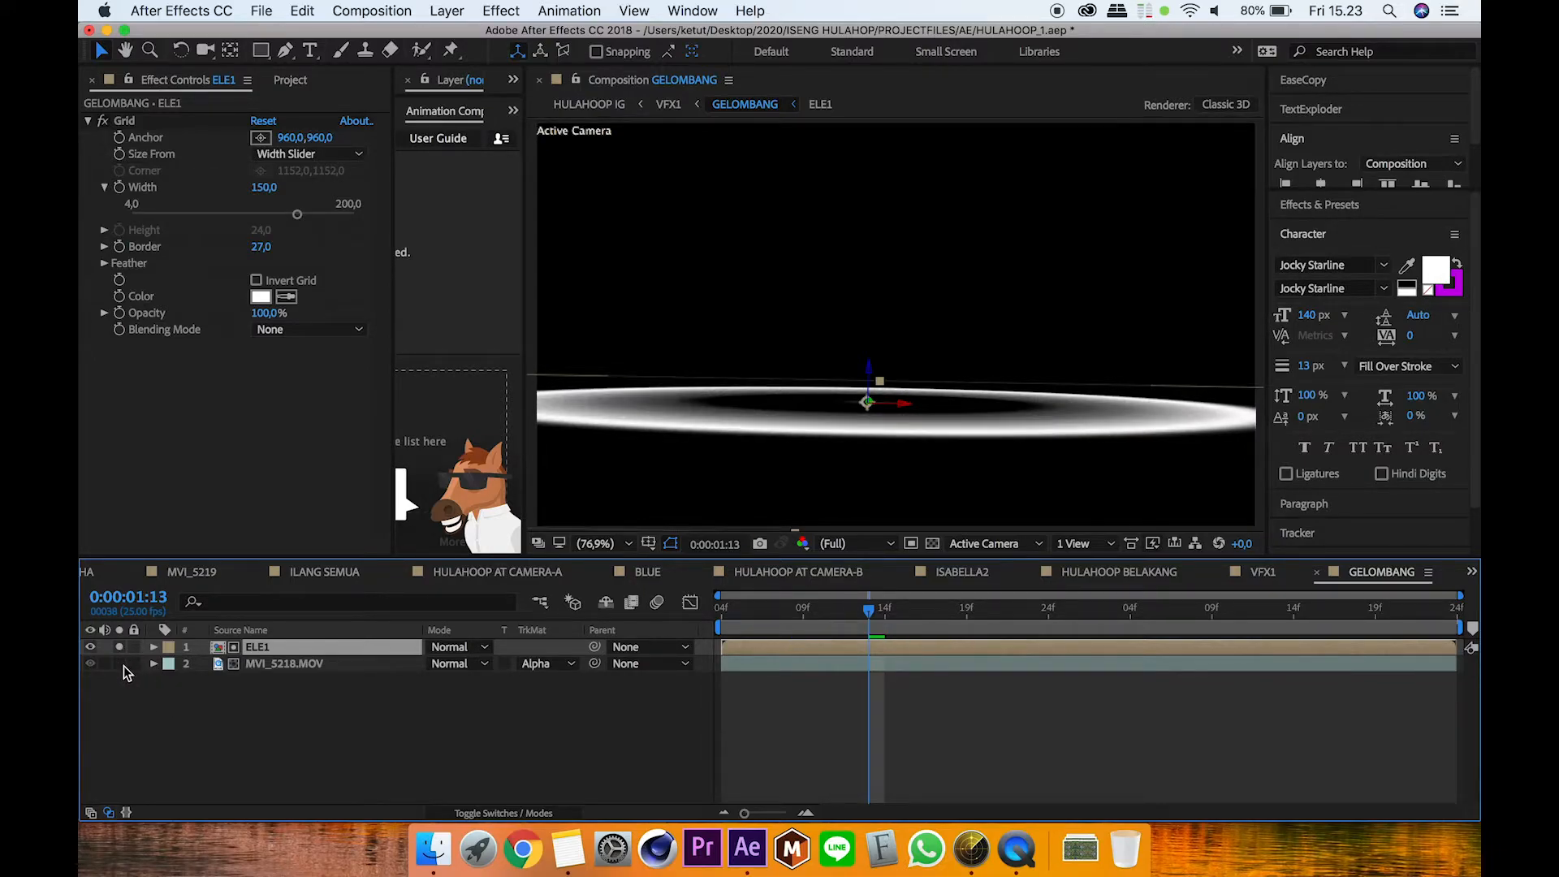
{"action": "left_click", "coordinate": [105, 123]}
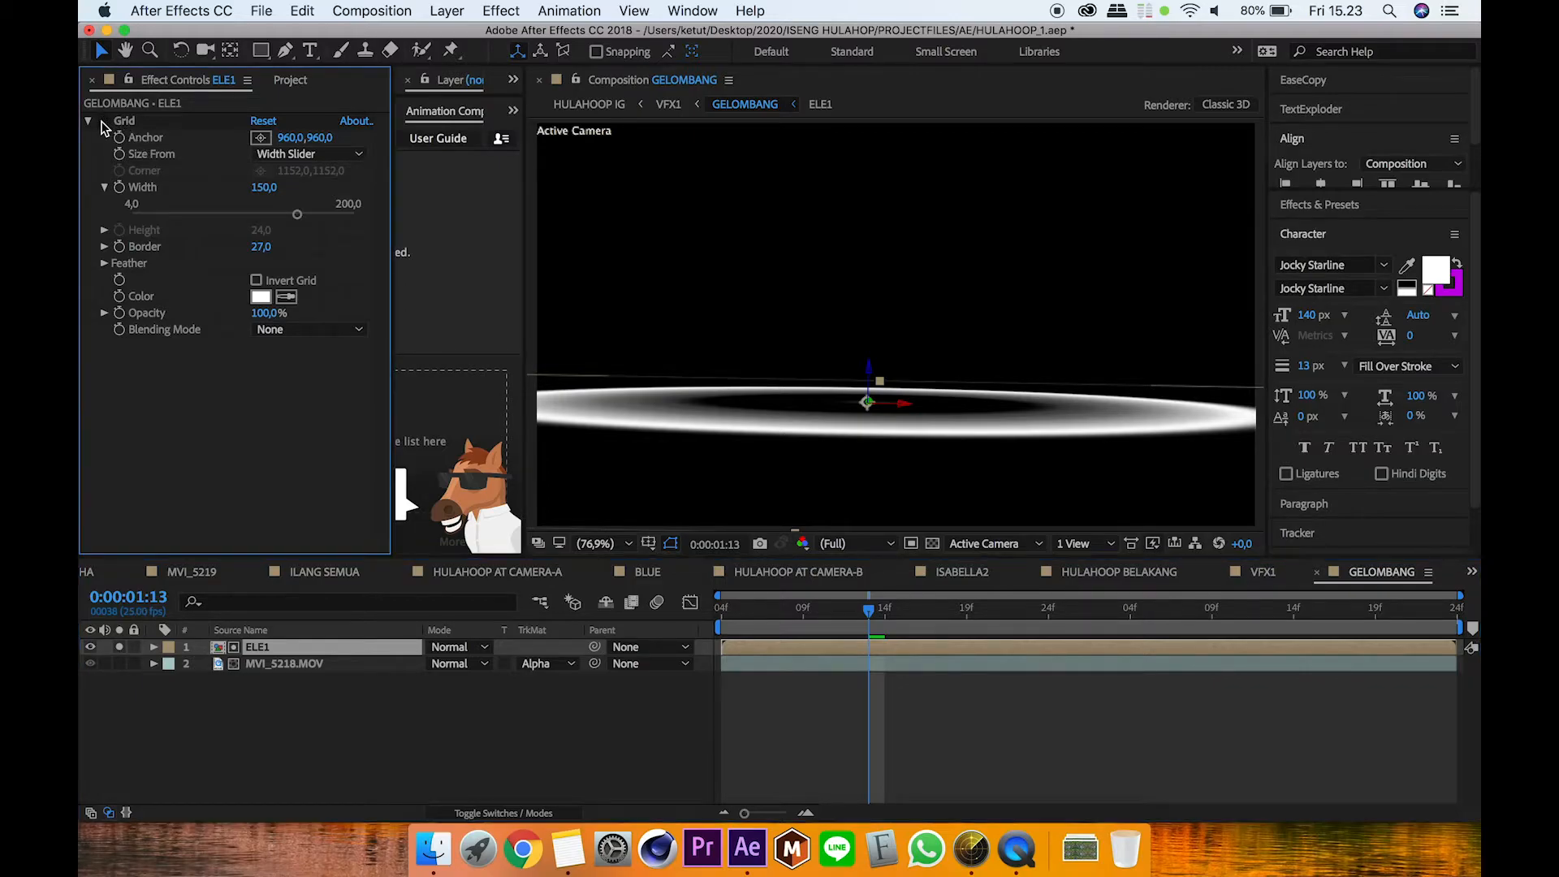
Step: Turn off ELE1's solo, hide the layer and select its Grid effect
{"action": "left_click", "coordinate": [120, 647]}
{"action": "left_click", "coordinate": [90, 647]}
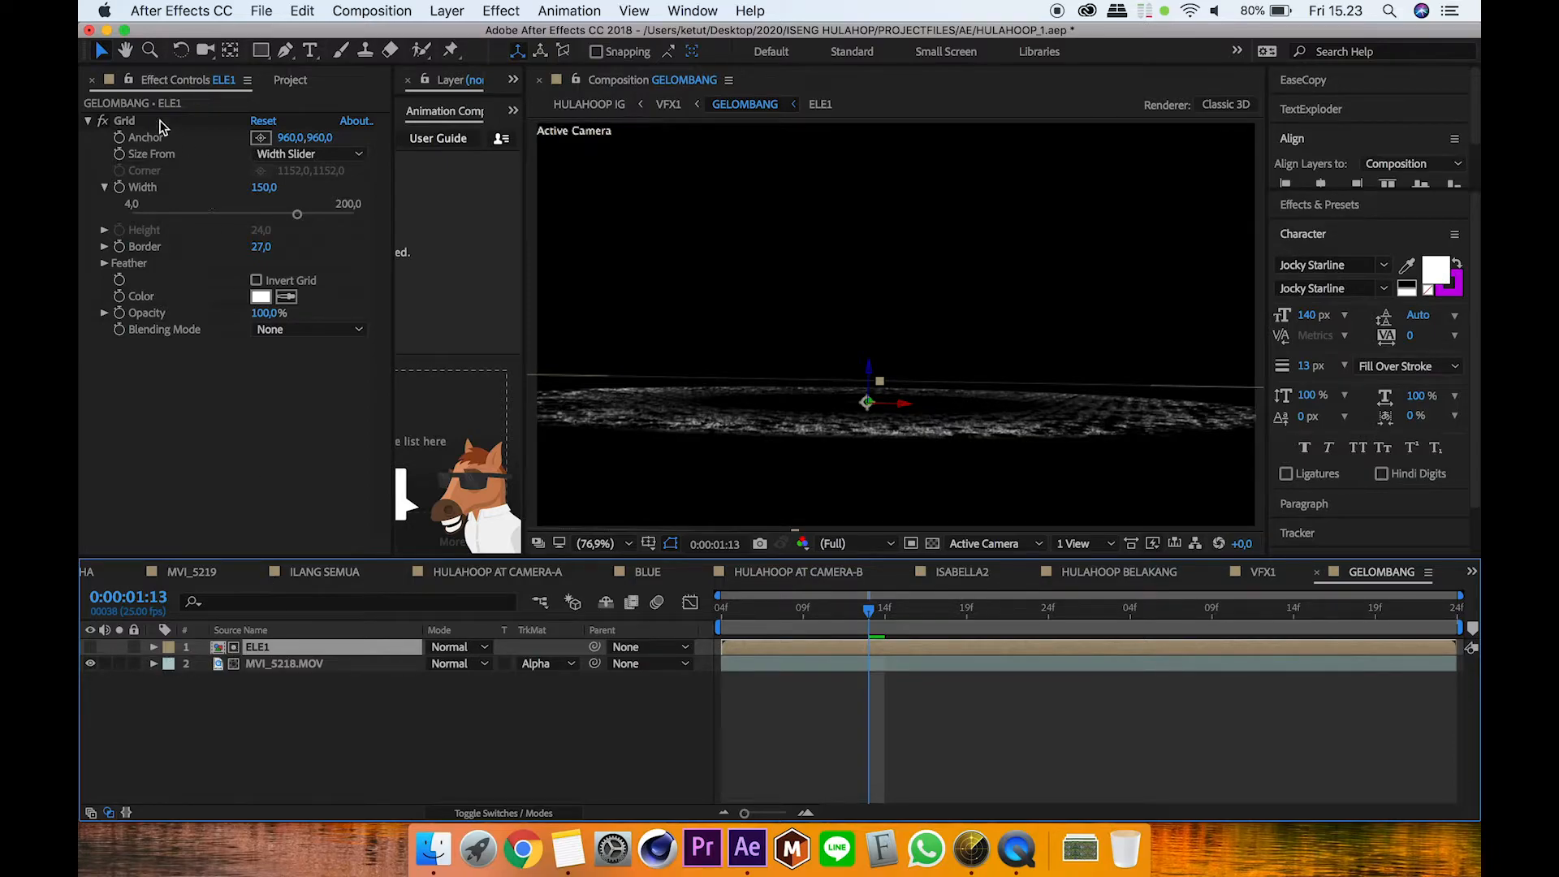
{"action": "left_click", "coordinate": [122, 121]}
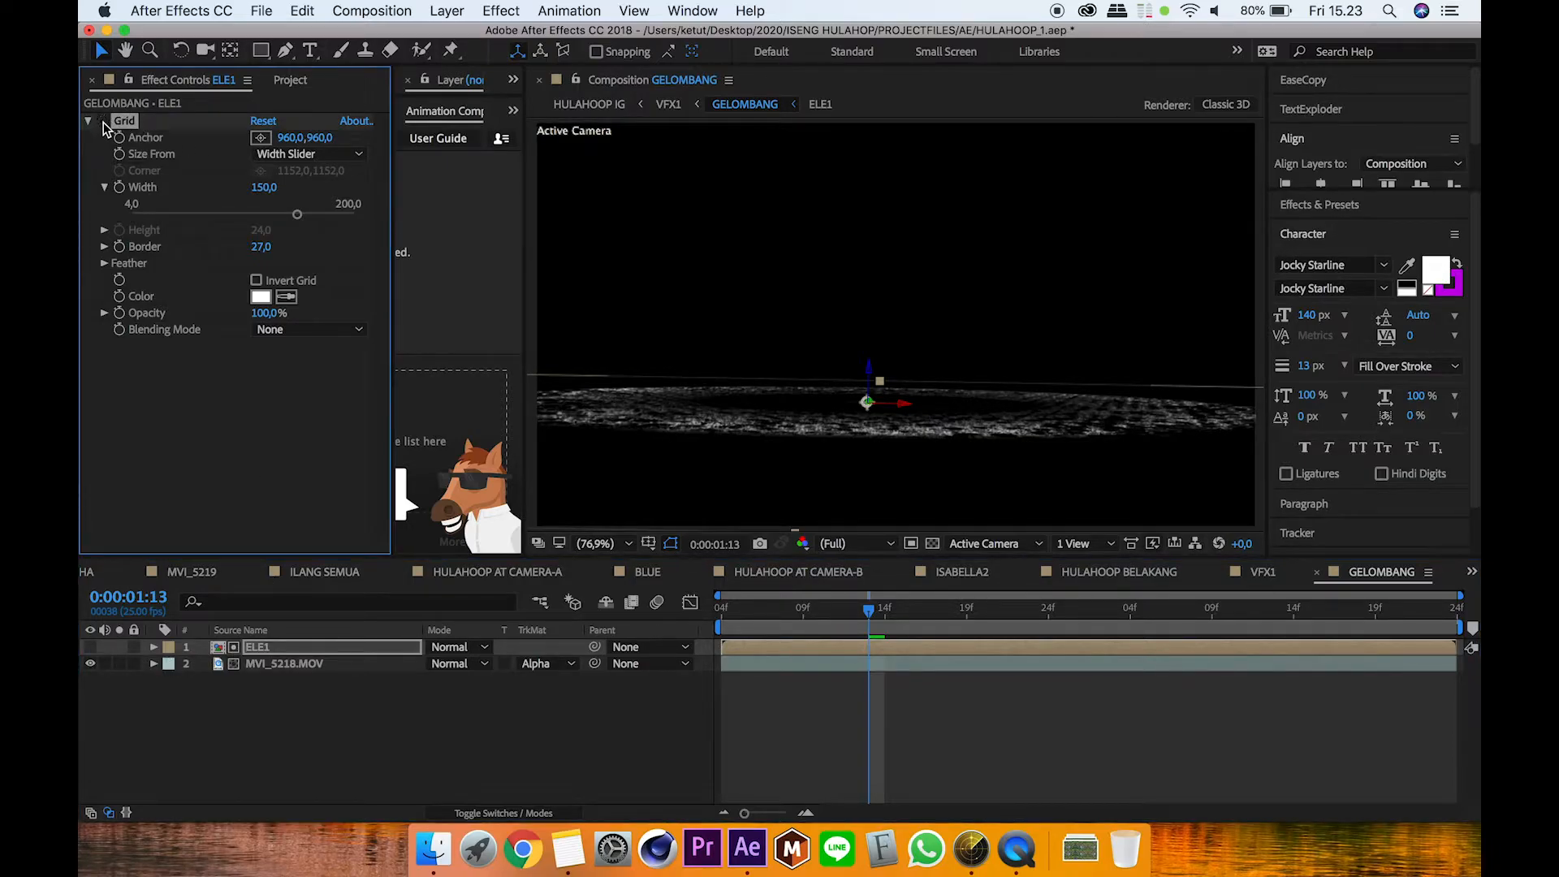
Step: Open the ELE1 precomp, scrub to 0:00:00:09 and solo Shape Layer 1
{"action": "left_click", "coordinate": [406, 713]}
{"action": "left_click", "coordinate": [268, 648]}
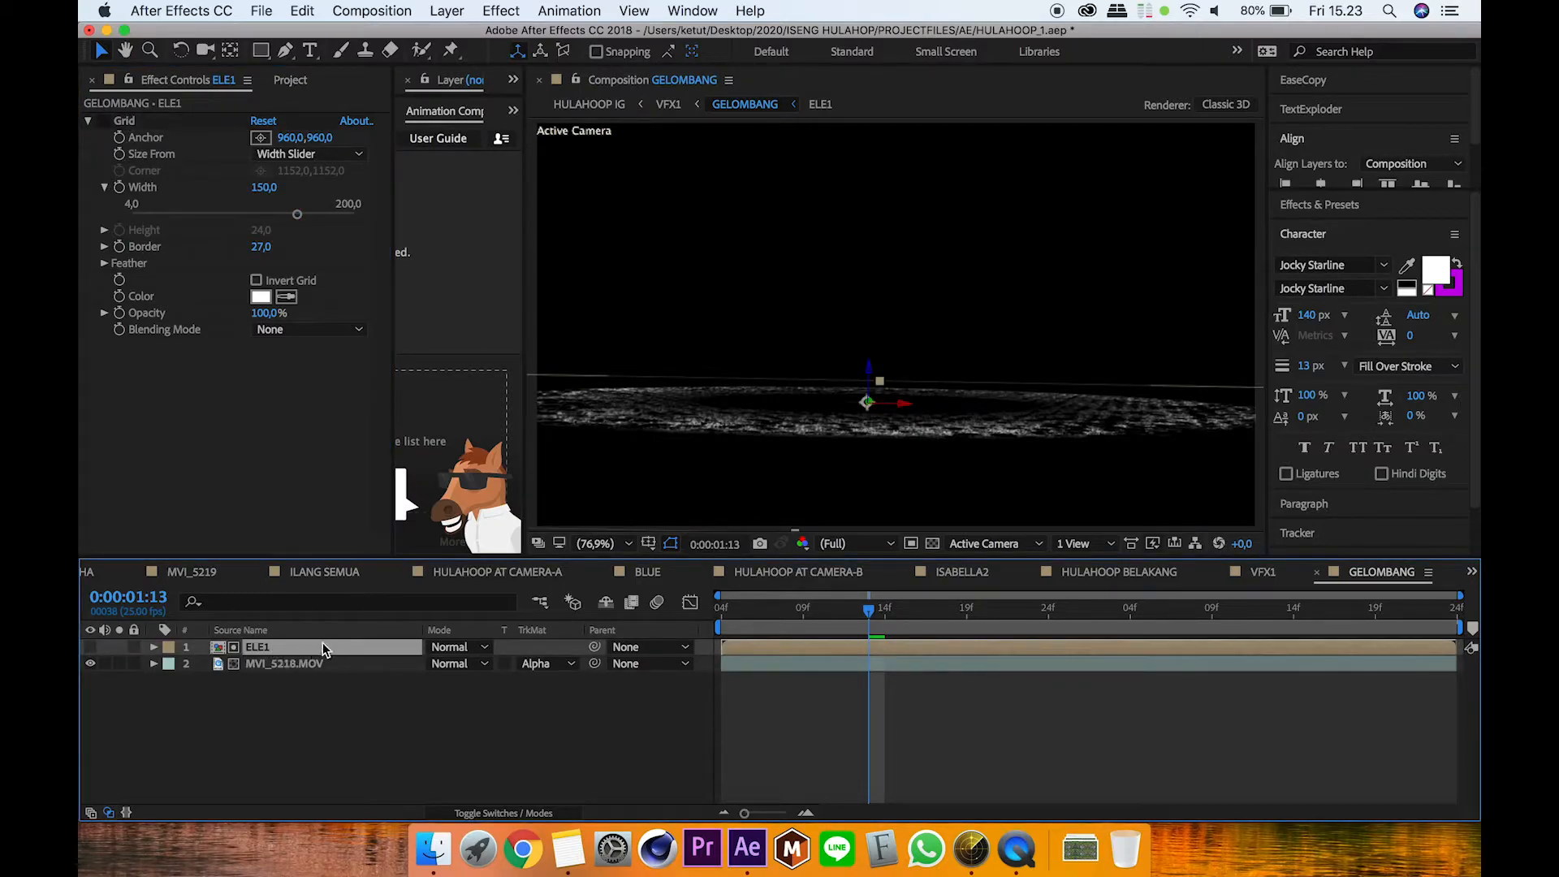
{"action": "double_click", "coordinate": [309, 647]}
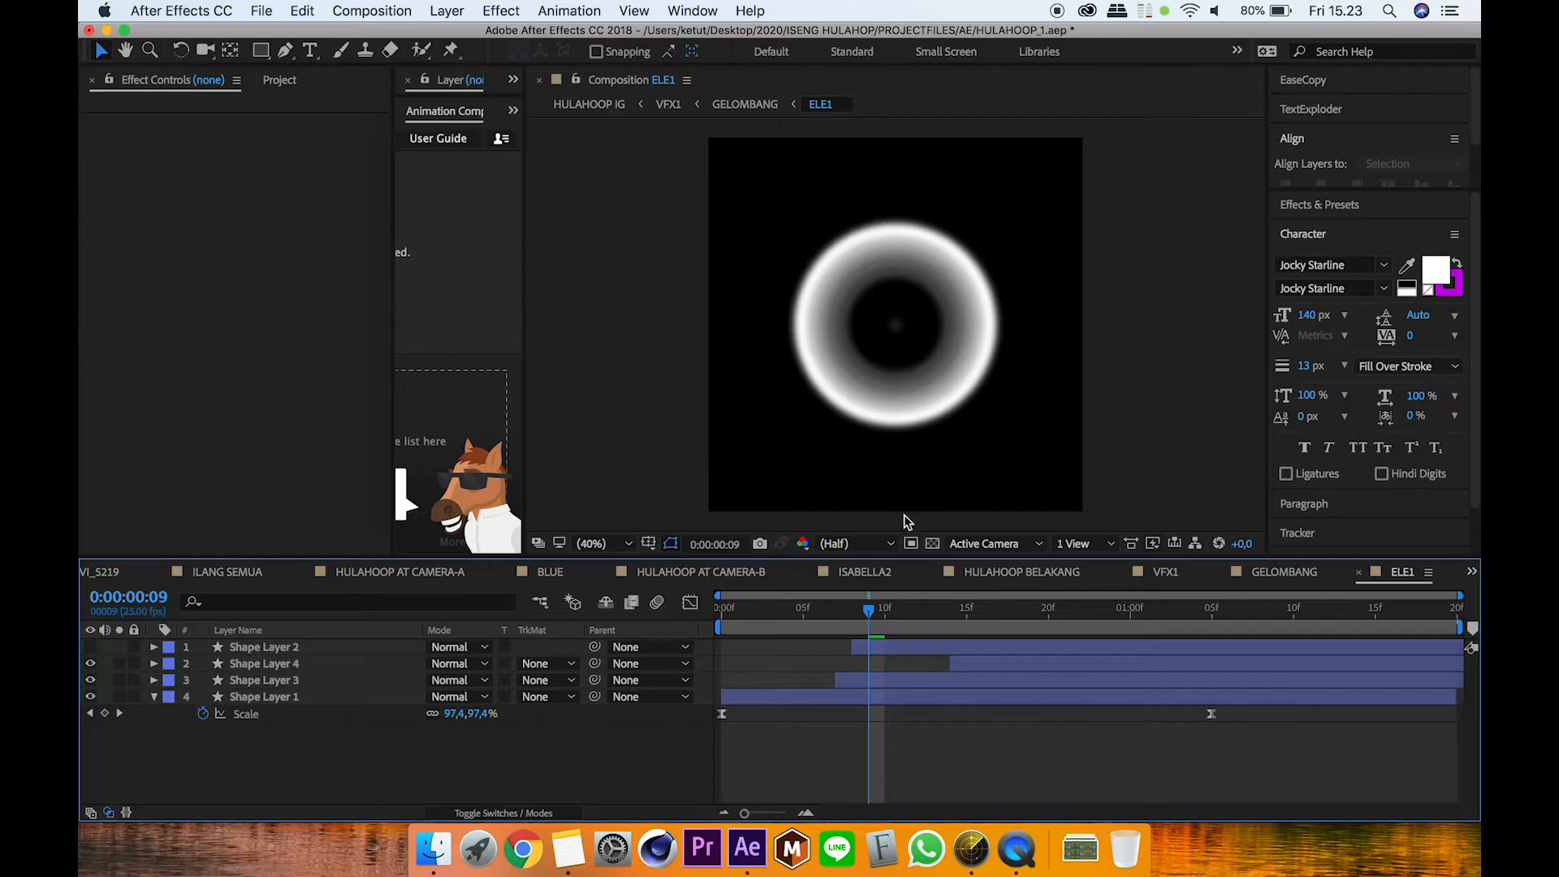
{"action": "left_click_drag", "start_coordinate": [878, 617], "coordinate": [869, 674]}
{"action": "left_click", "coordinate": [264, 696]}
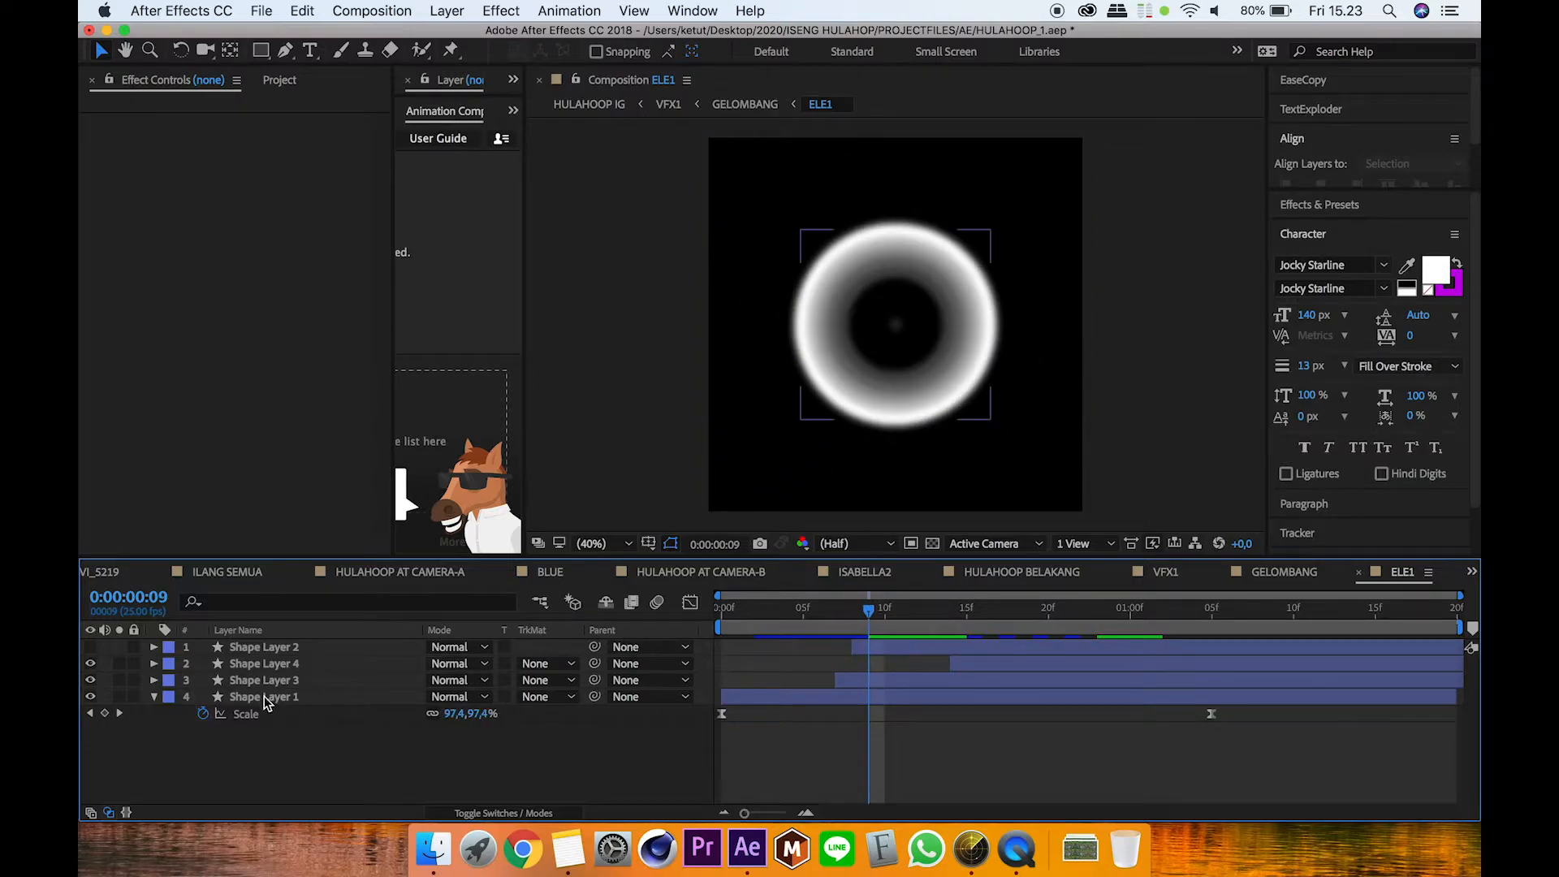
{"action": "left_click", "coordinate": [119, 697]}
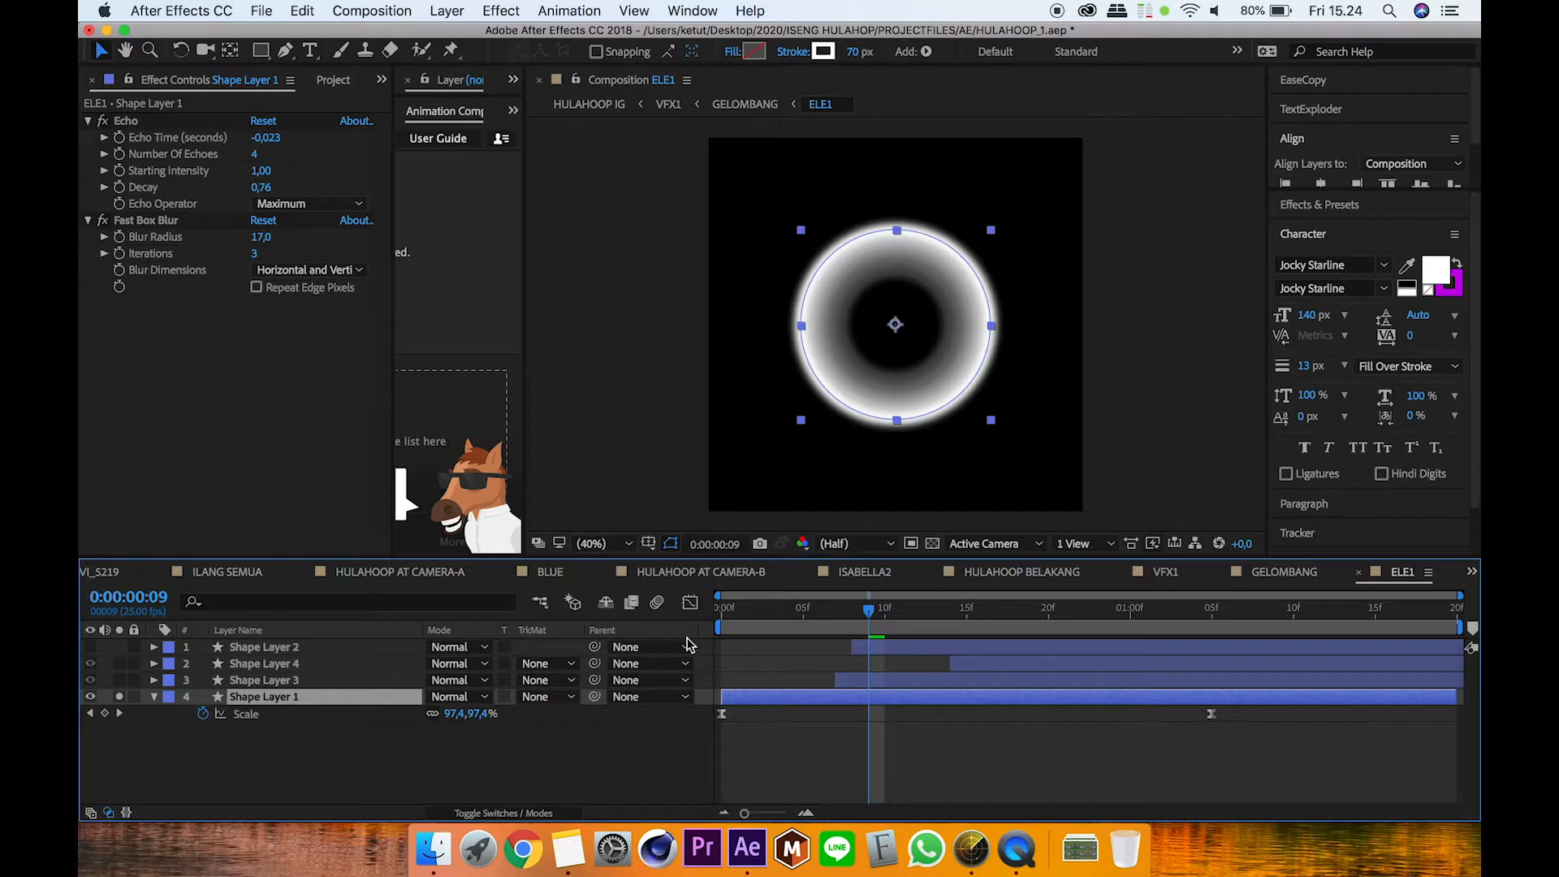
Step: Inspect Shape Layer 1's effects and switch off Echo and Fast Box Blur to view the plain ring
{"action": "left_click", "coordinate": [89, 121]}
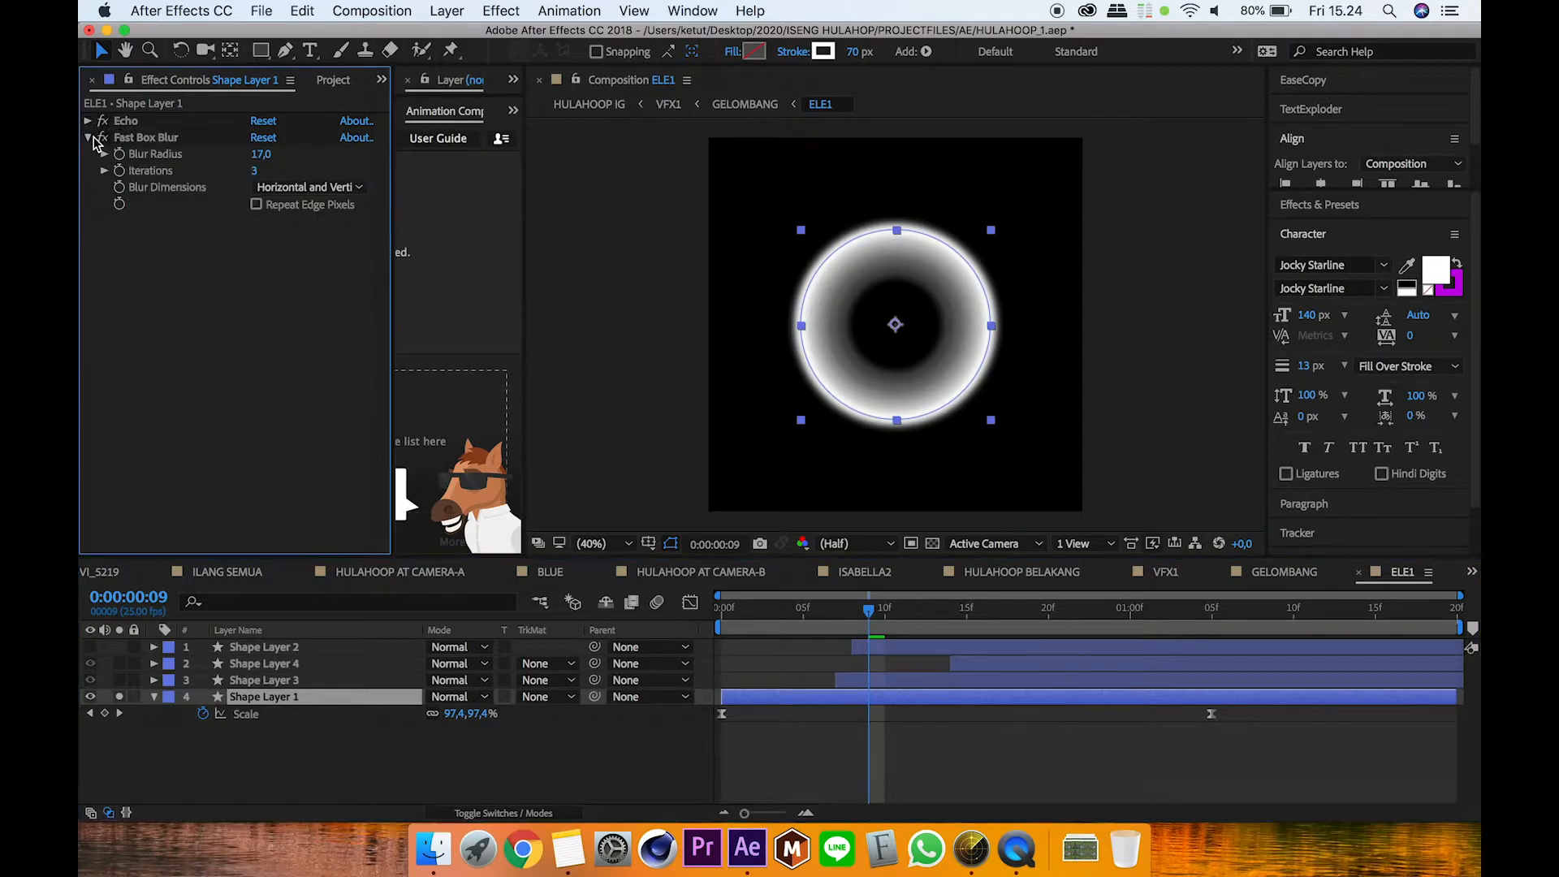
{"action": "left_click", "coordinate": [89, 121]}
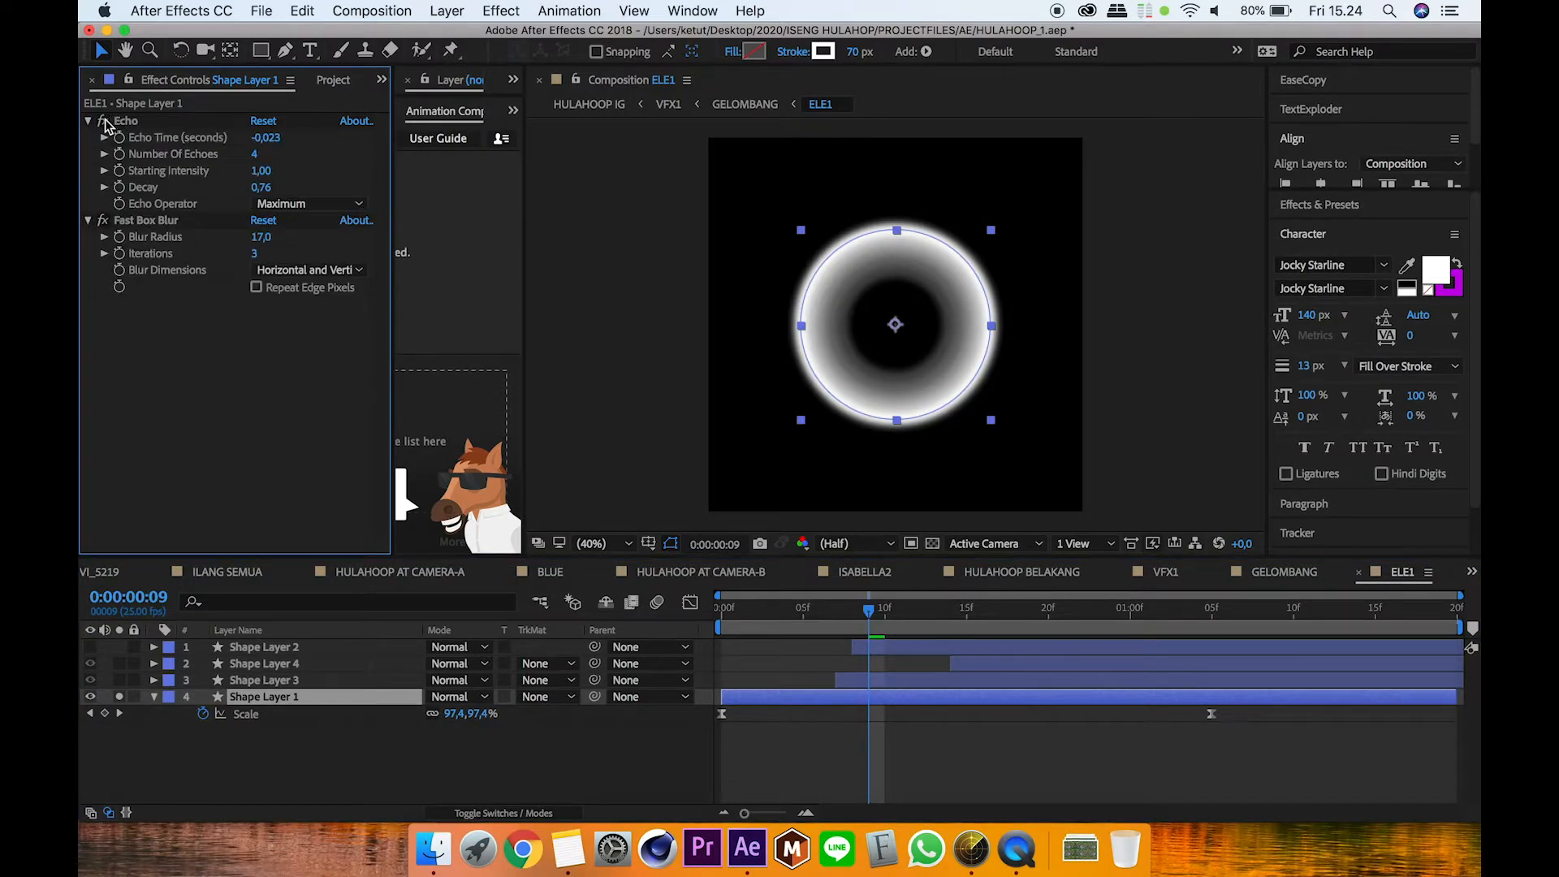
{"action": "left_click", "coordinate": [104, 121]}
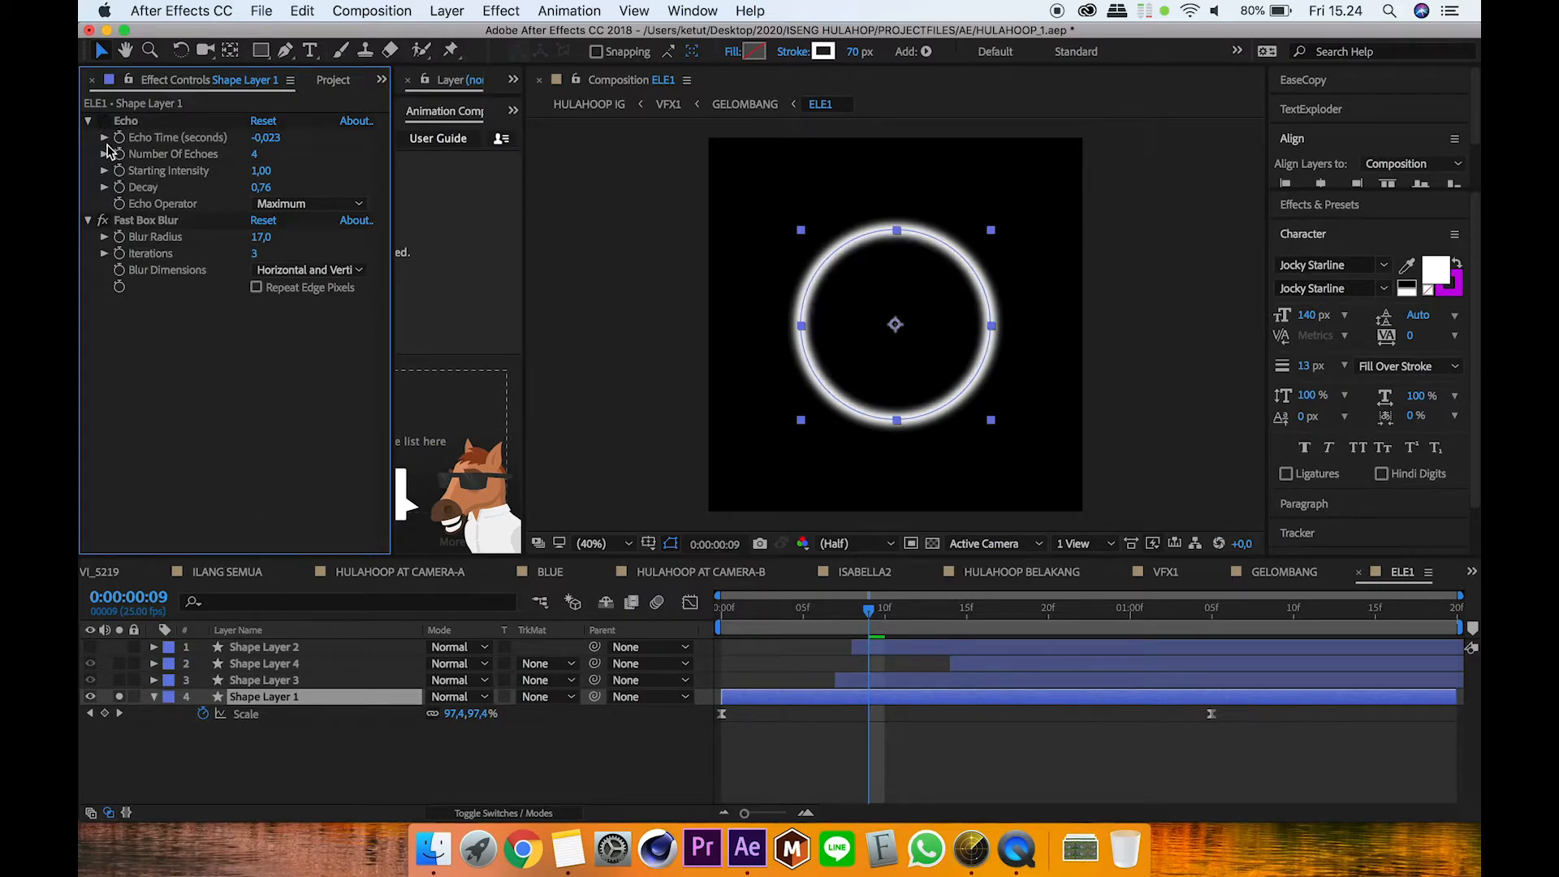
{"action": "left_click", "coordinate": [103, 220]}
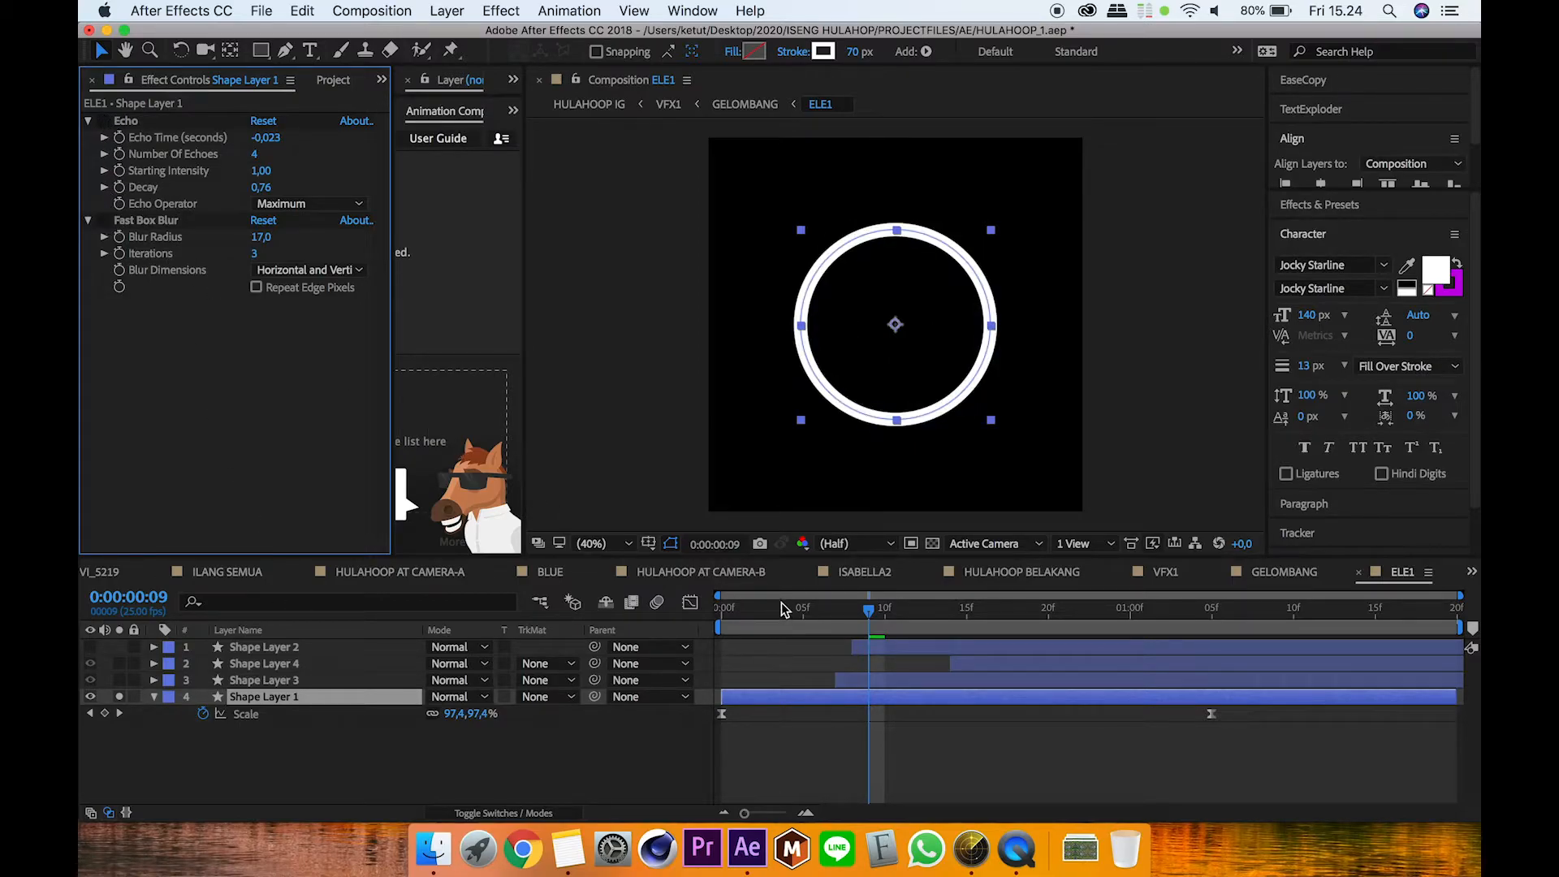
Step: Preview Shape Layer 1's scale animation from the start without effects, and scrub to 0:00:00:12
{"action": "left_click_drag", "start_coordinate": [869, 609], "coordinate": [695, 627]}
{"action": "key", "text": "space"}
{"action": "key", "text": "space"}
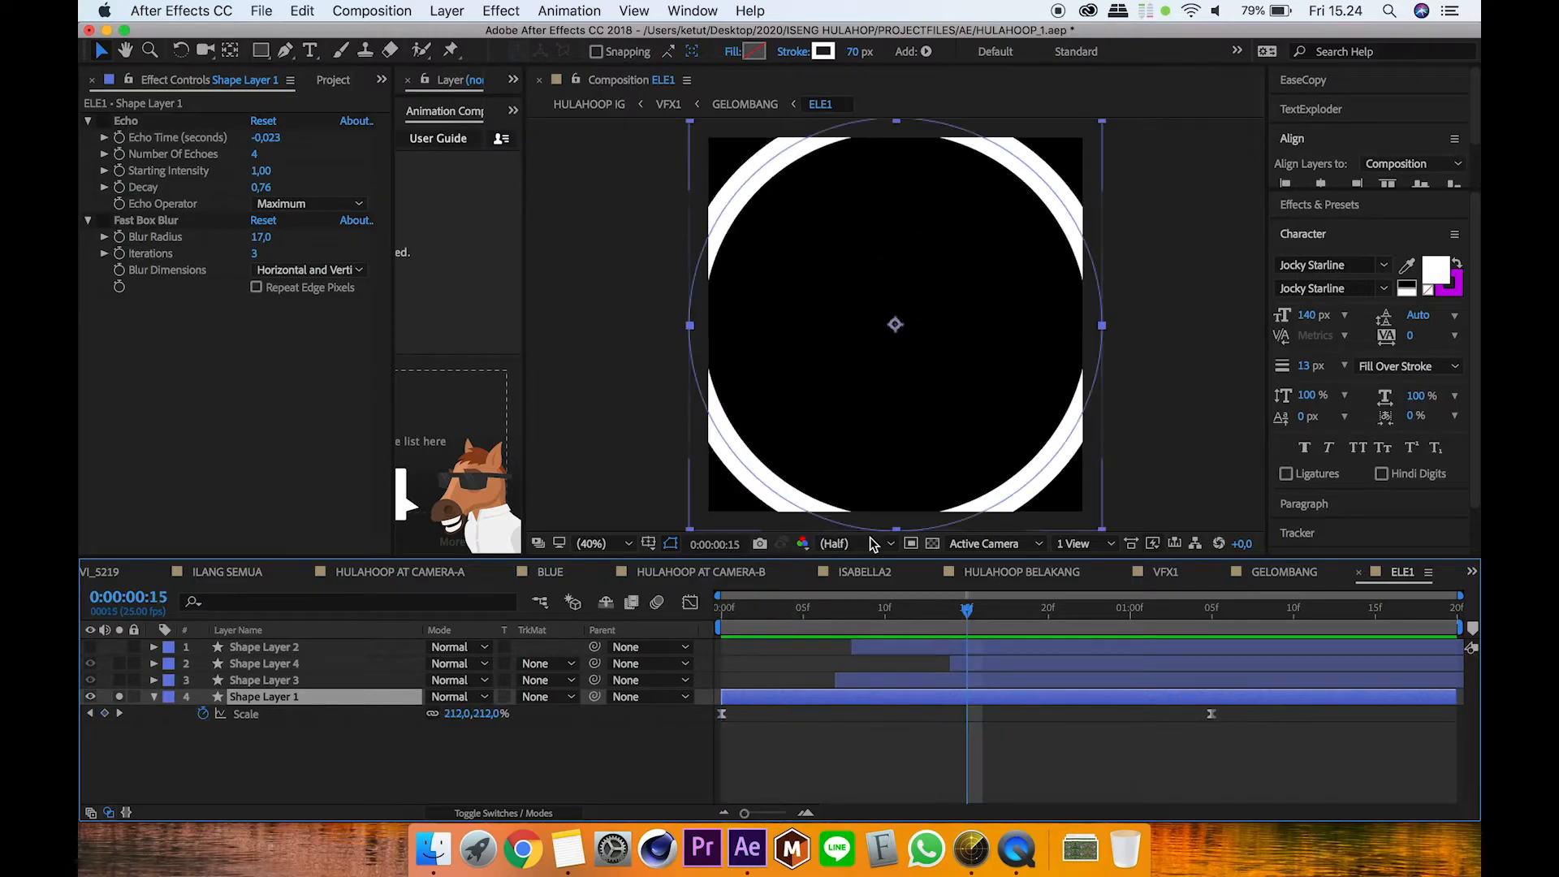
{"action": "left_click_drag", "start_coordinate": [961, 613], "coordinate": [918, 612]}
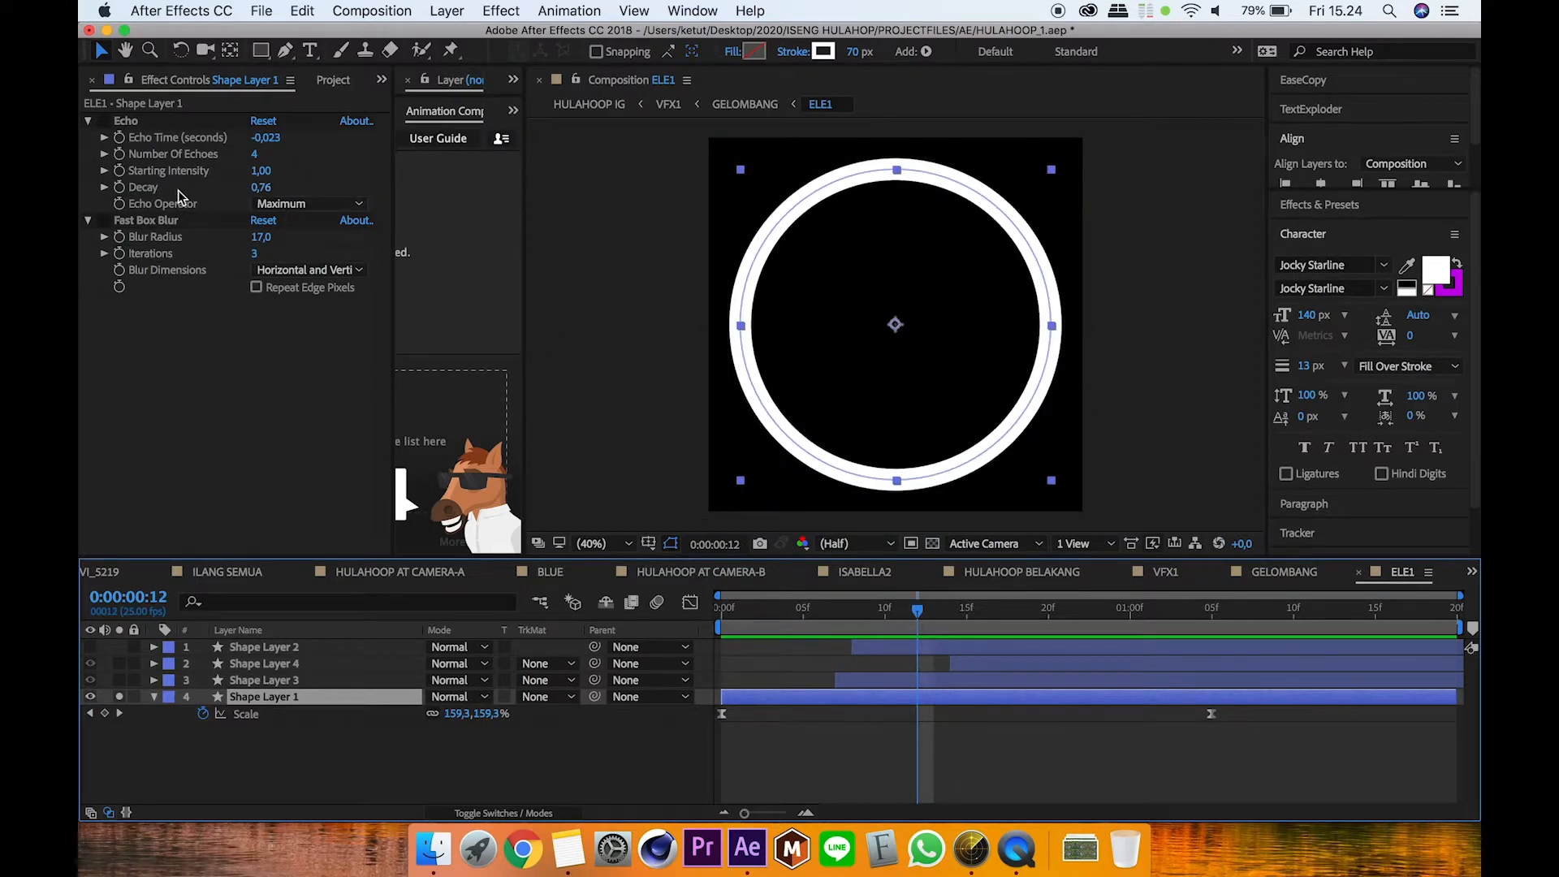
Step: Switch Fast Box Blur and Echo back on for Shape Layer 1, comparing each, and preview the blurred ring
{"action": "left_click", "coordinate": [104, 221]}
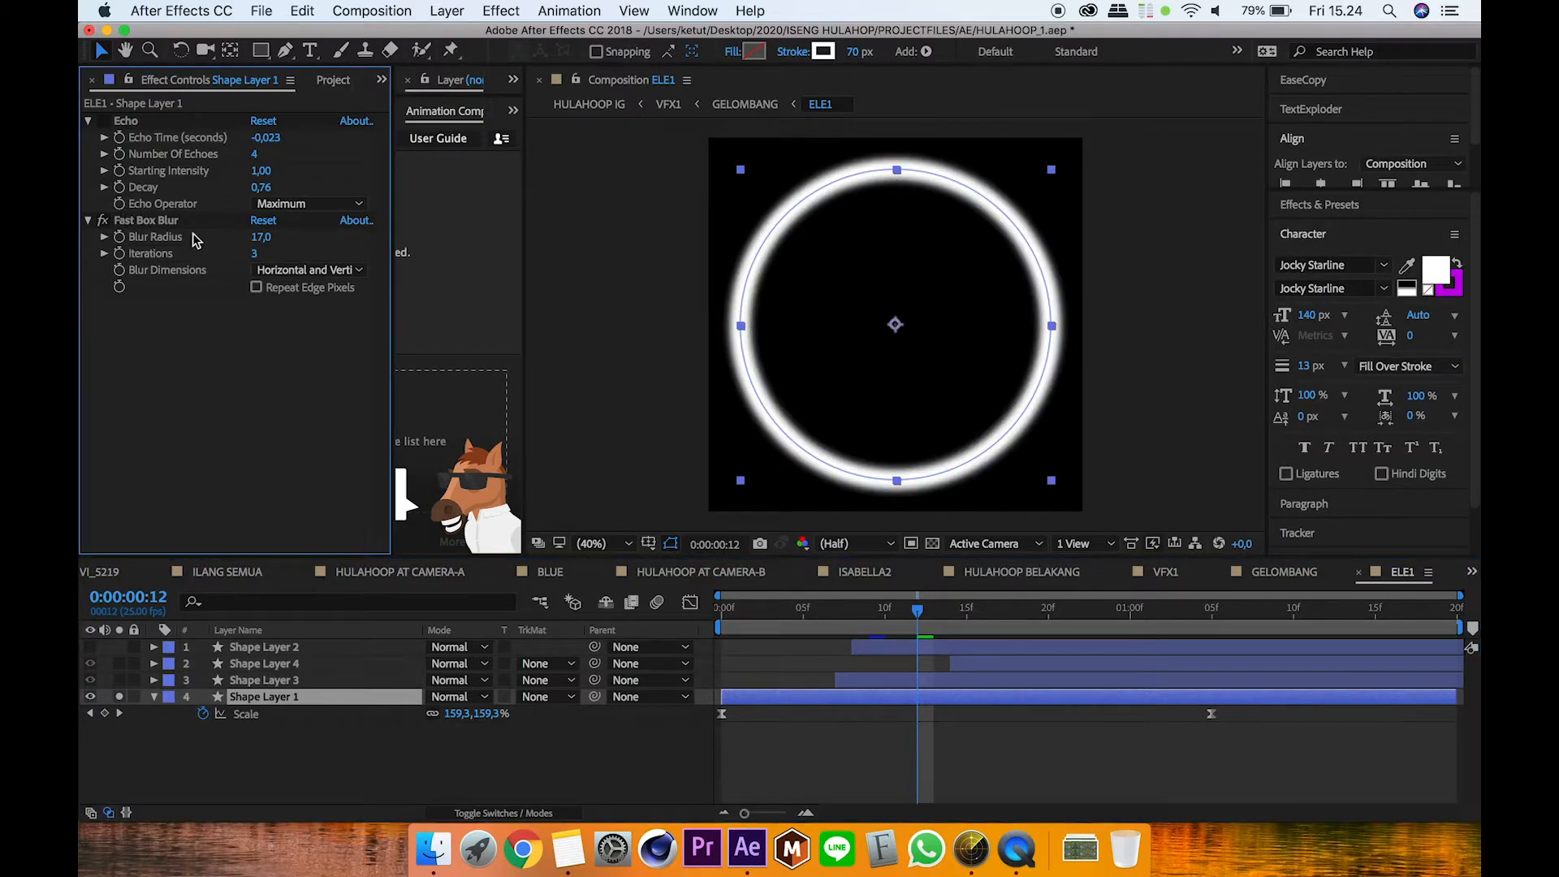
{"action": "left_click", "coordinate": [104, 221]}
{"action": "left_click", "coordinate": [103, 122]}
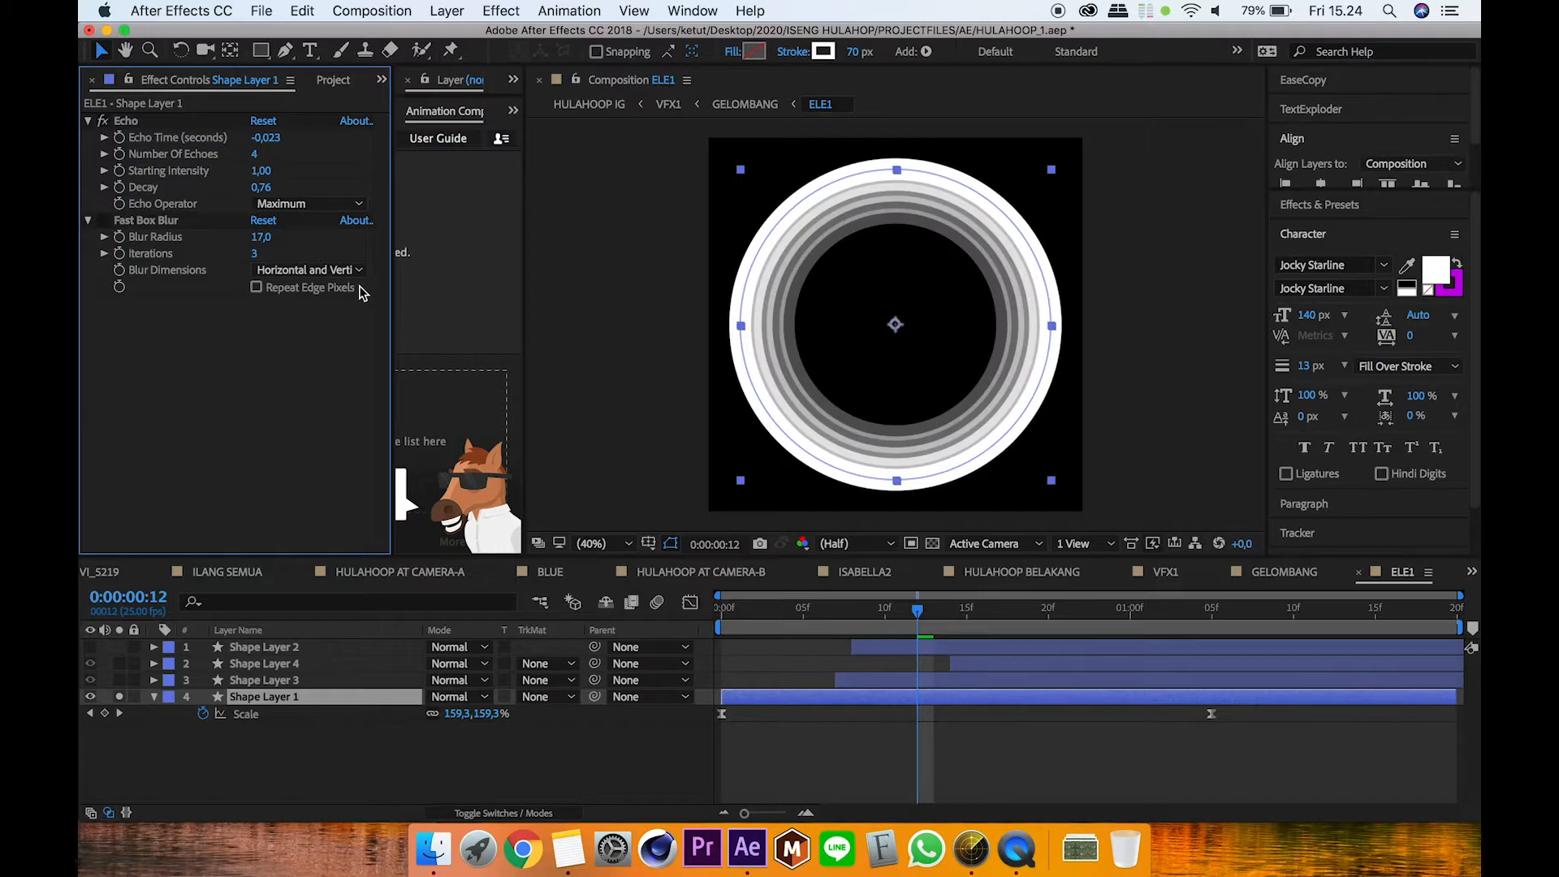
{"action": "left_click", "coordinate": [104, 220]}
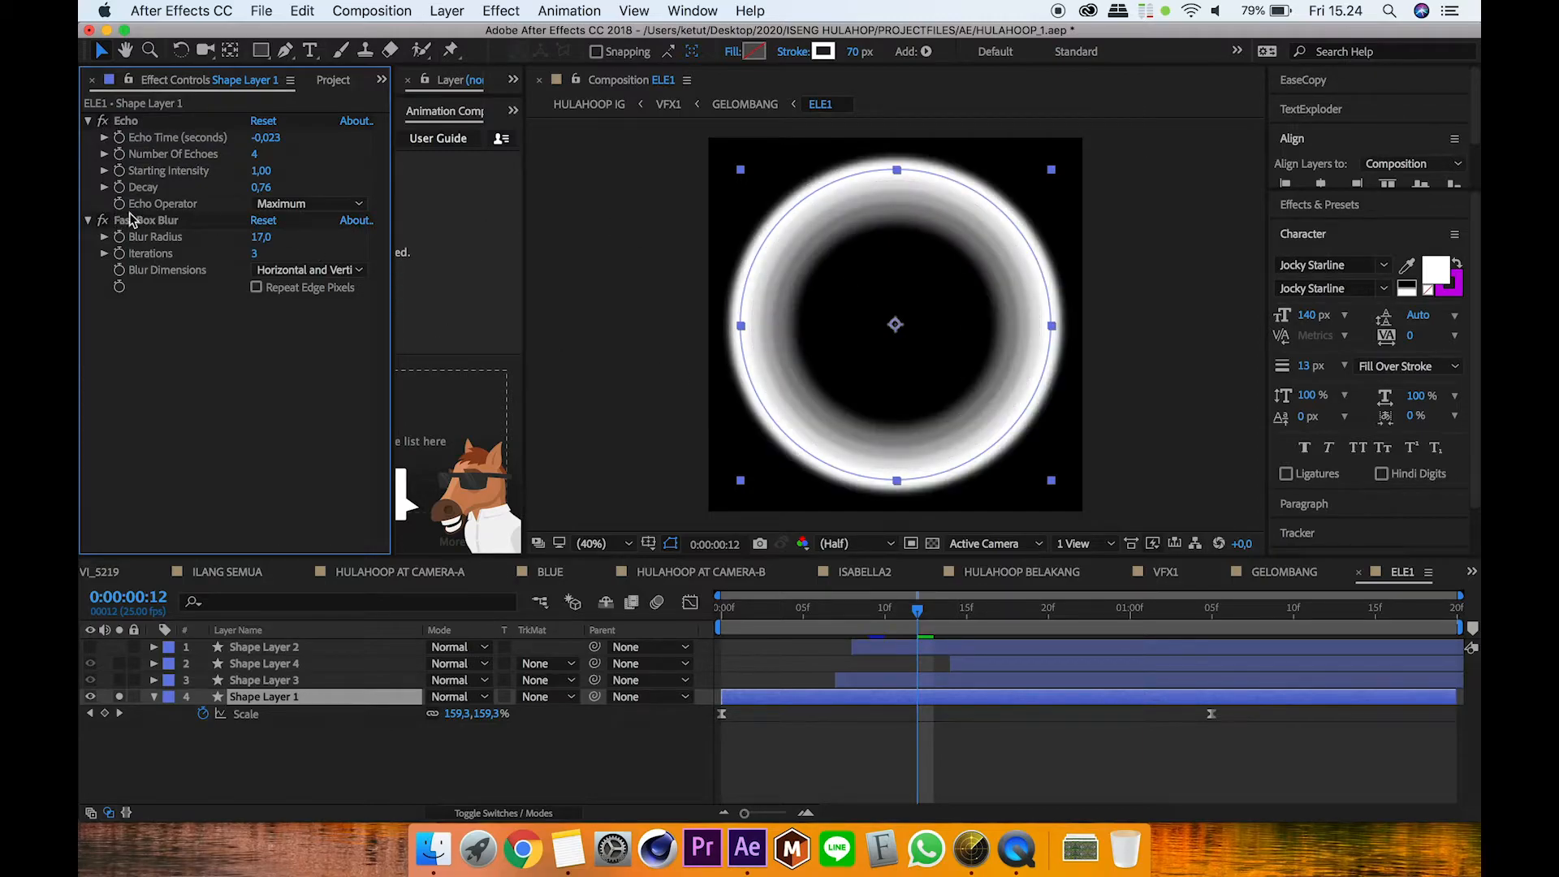
{"action": "left_click_drag", "start_coordinate": [901, 617], "coordinate": [804, 613]}
{"action": "key", "text": "space"}
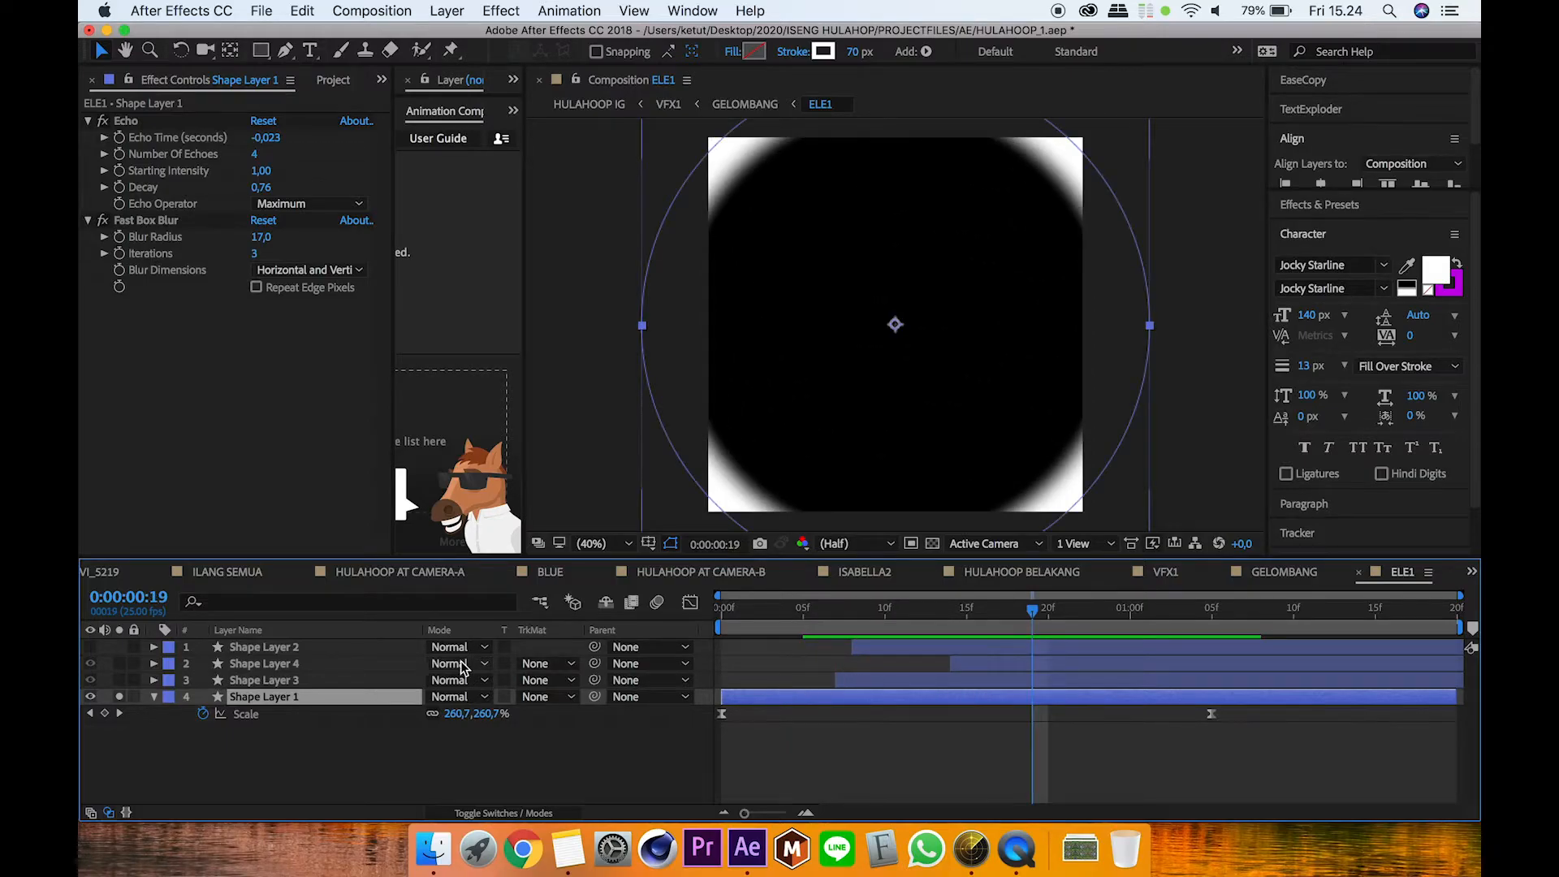
Step: Review the effects on Shape Layers 3, 4 and 2, and scrub all rings to 0:00:01:19 with Shape Layer 1 unsoloed
{"action": "left_click", "coordinate": [306, 680]}
{"action": "left_click", "coordinate": [310, 662]}
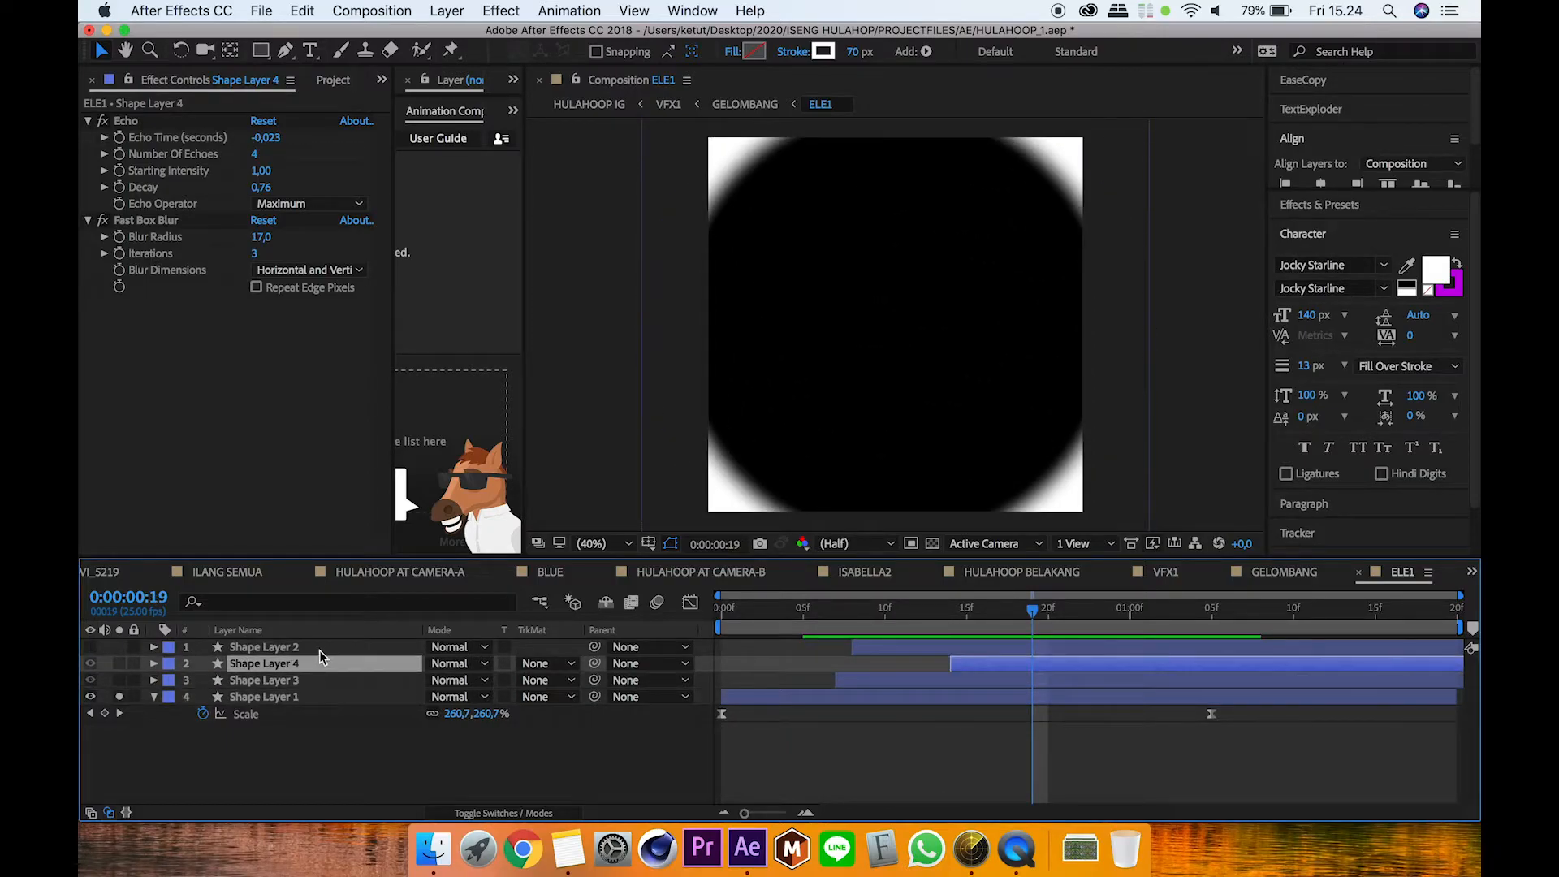
{"action": "left_click", "coordinate": [318, 646]}
{"action": "left_click", "coordinate": [299, 747]}
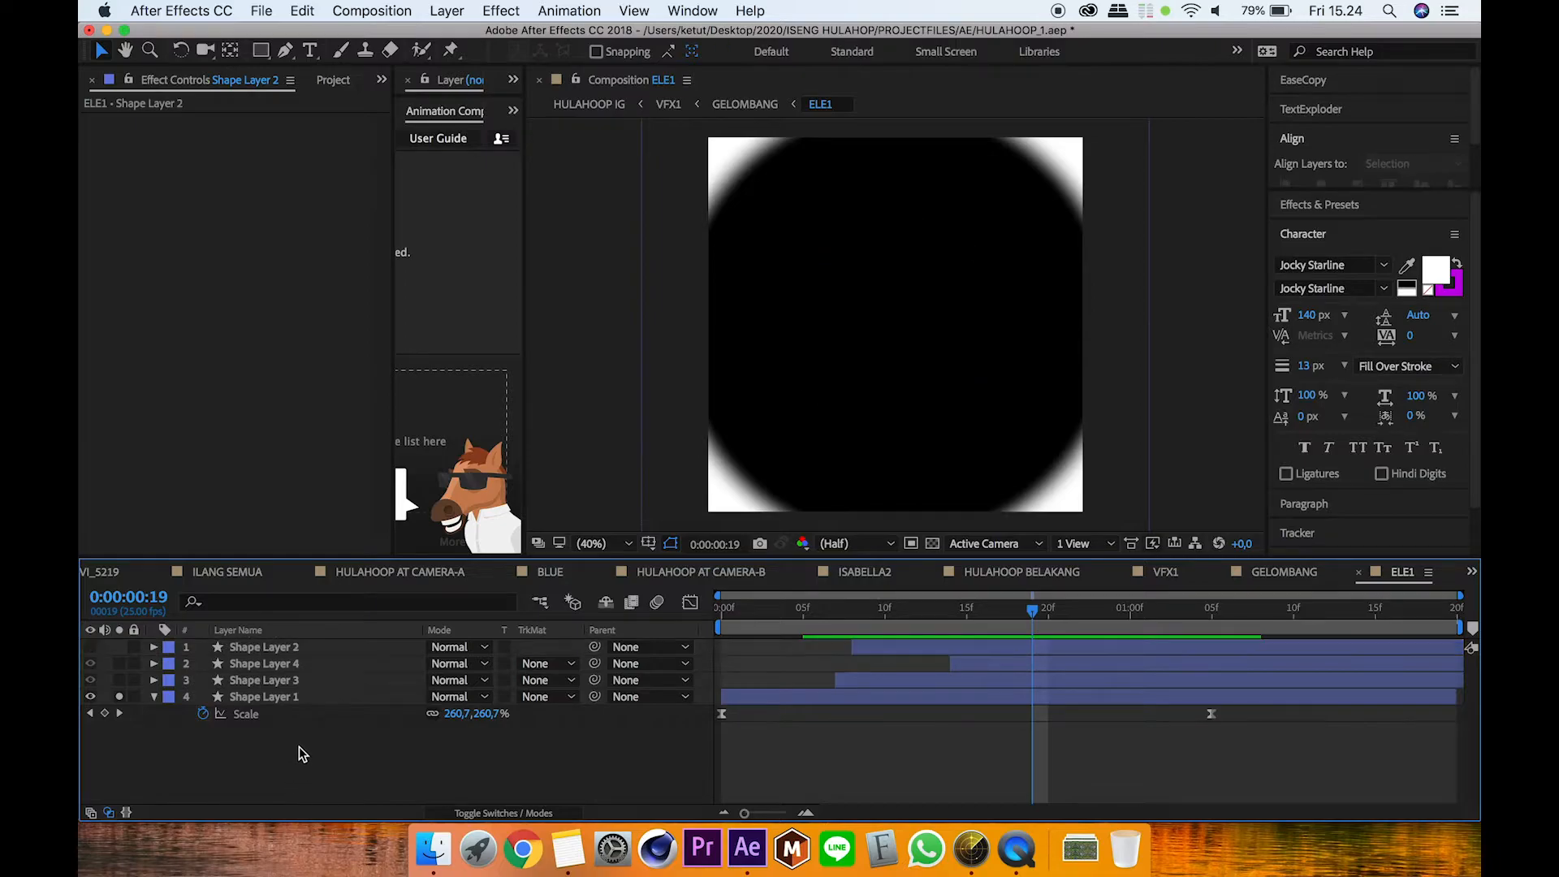
{"action": "left_click", "coordinate": [119, 696]}
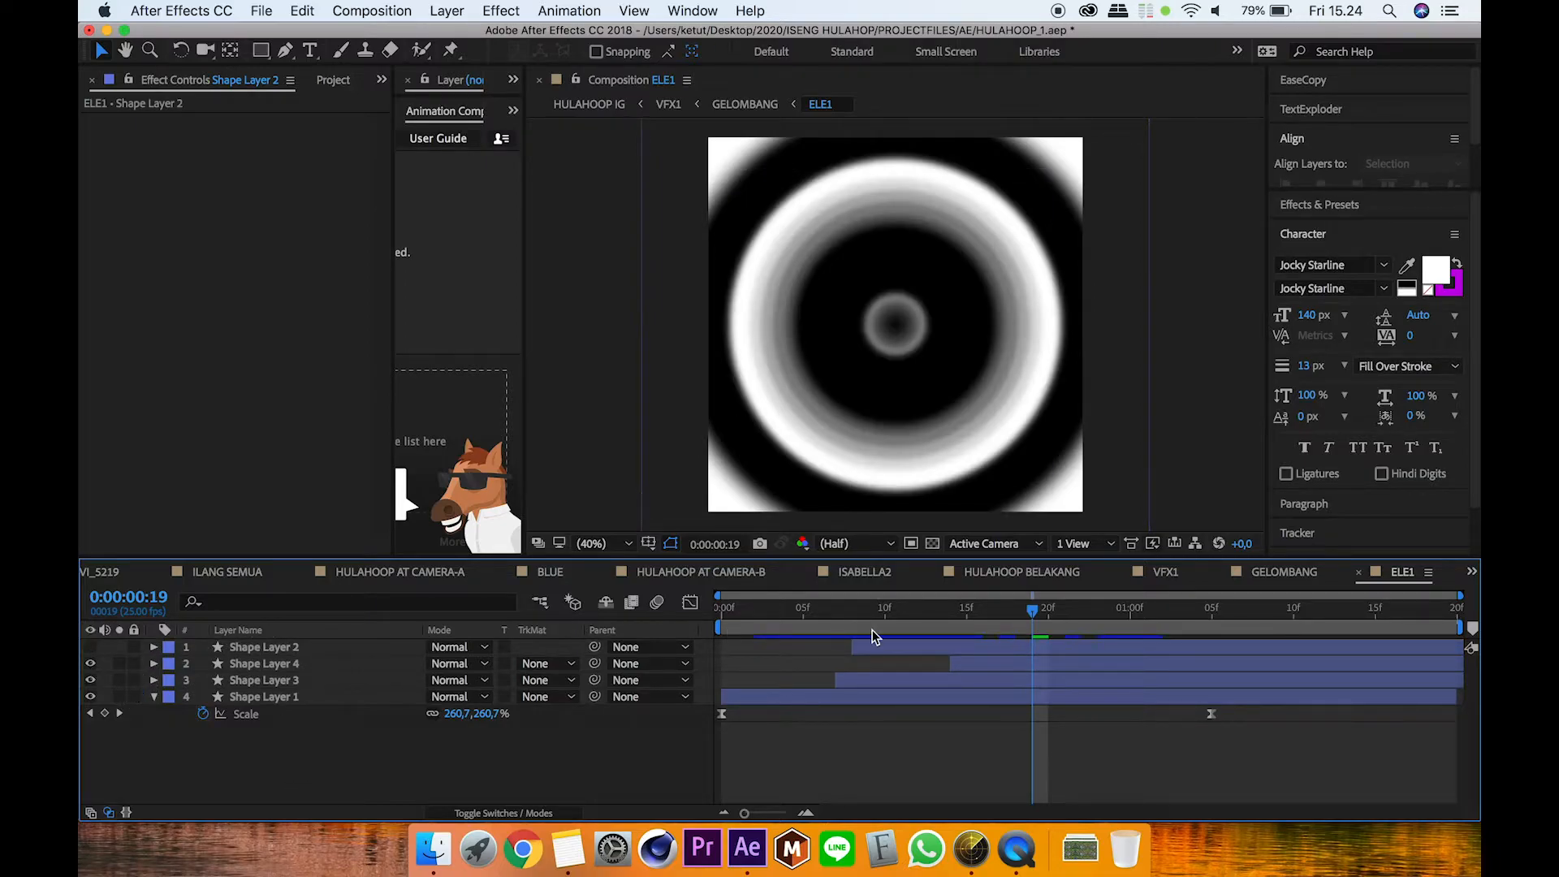
{"action": "left_click_drag", "start_coordinate": [1028, 634], "coordinate": [1442, 690]}
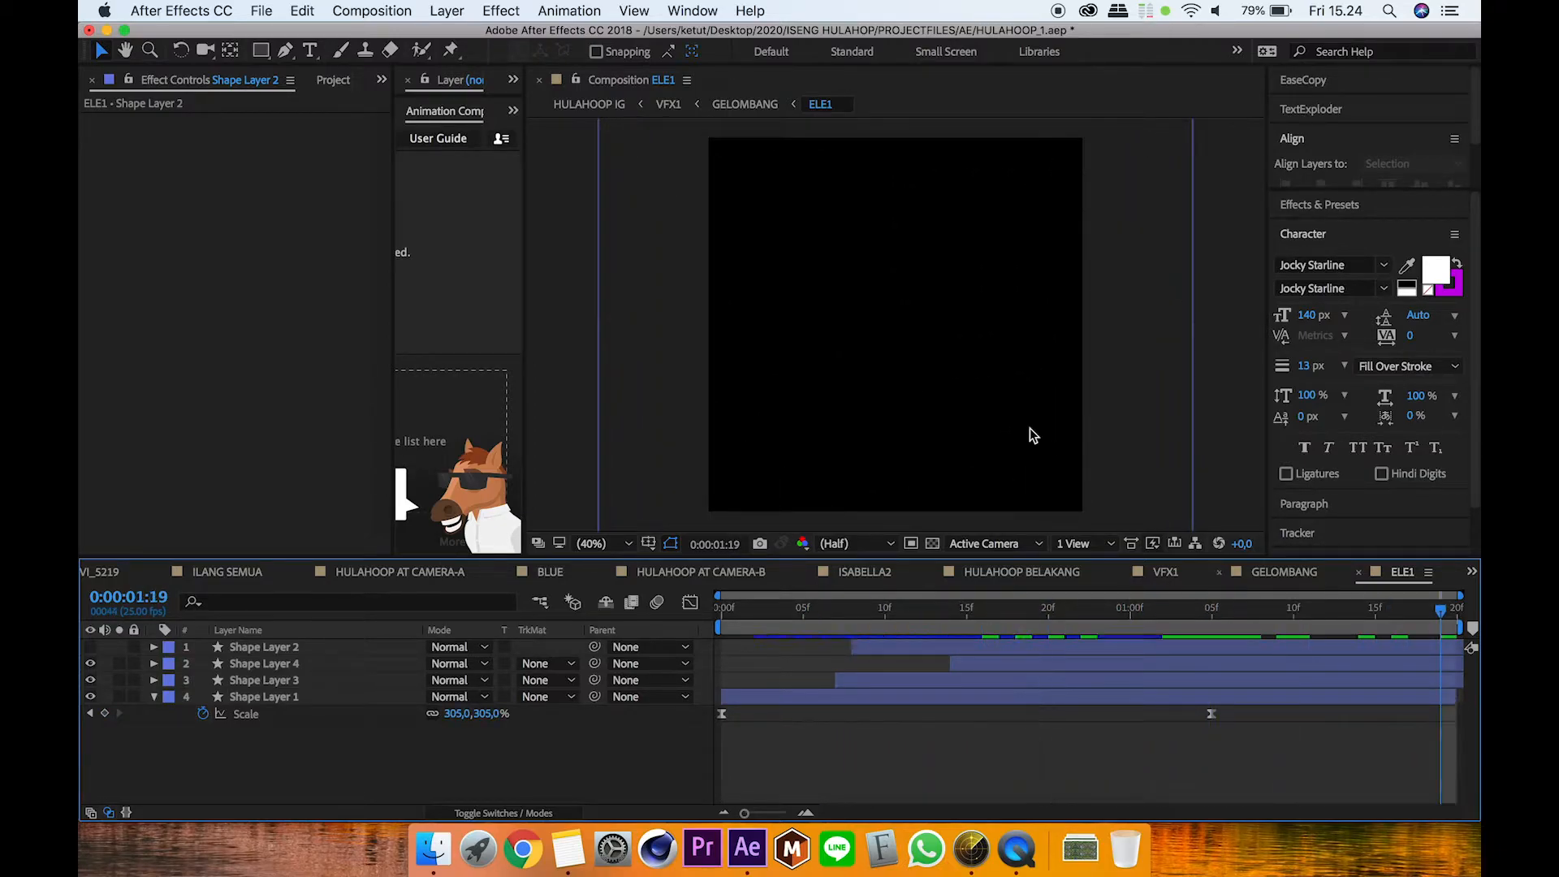
Step: Return to GELOMBANG at 0:00:01:15 and set MVI_5218.MOV's track matte to None
{"action": "left_click", "coordinate": [746, 105]}
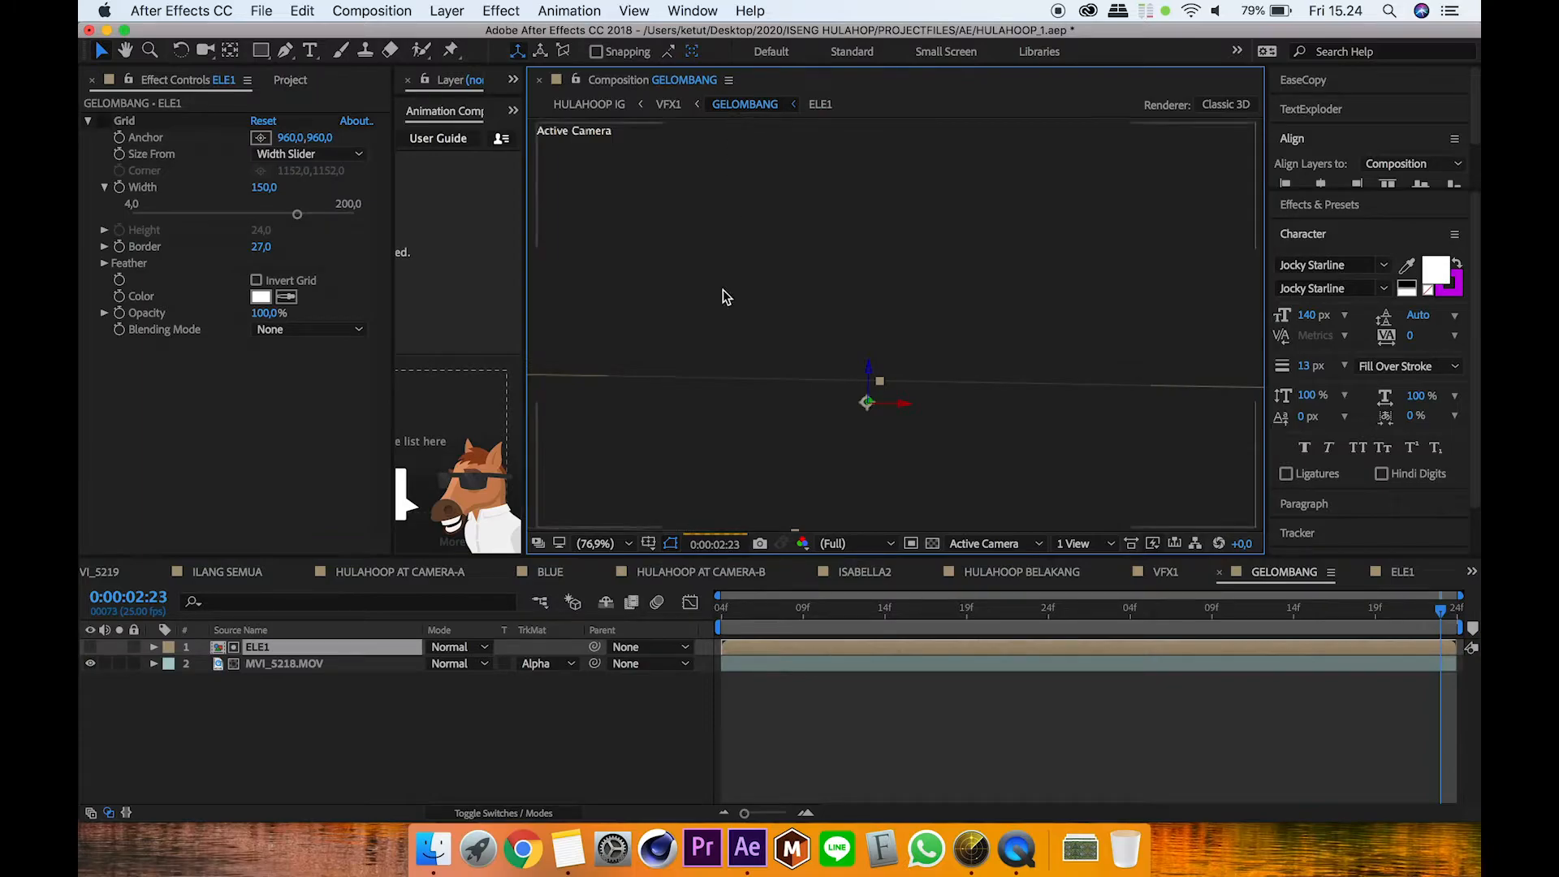
{"action": "mouse_move", "coordinate": [894, 622]}
{"action": "left_mouse_down"}
{"action": "mouse_move", "coordinate": [768, 621]}
{"action": "mouse_move", "coordinate": [902, 620]}
{"action": "left_mouse_up"}
{"action": "left_click", "coordinate": [322, 663]}
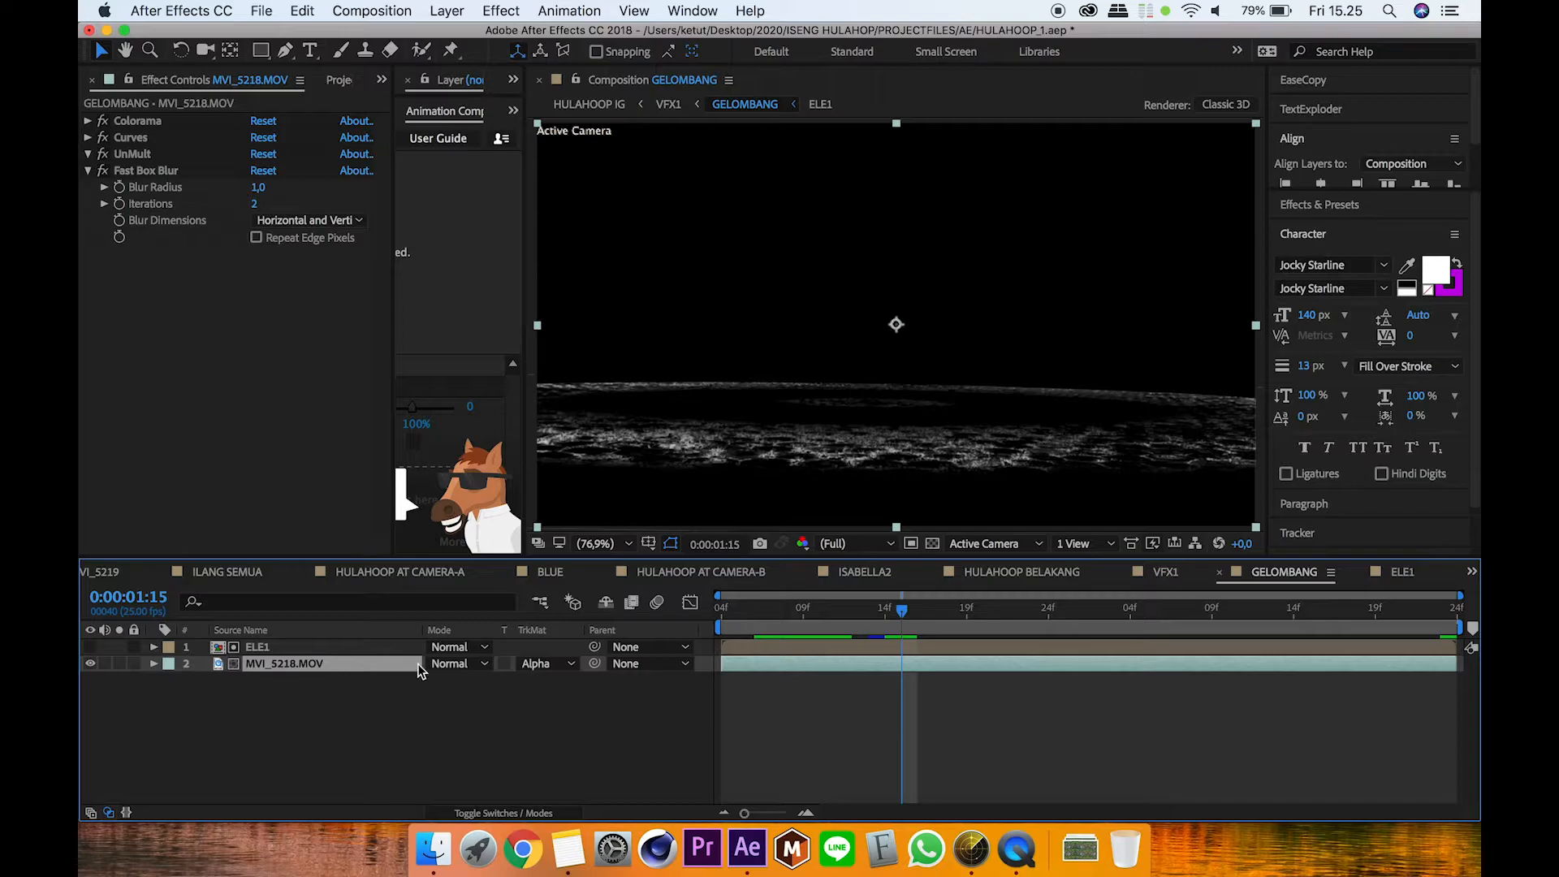
{"action": "left_click", "coordinate": [571, 664]}
{"action": "left_click", "coordinate": [574, 684]}
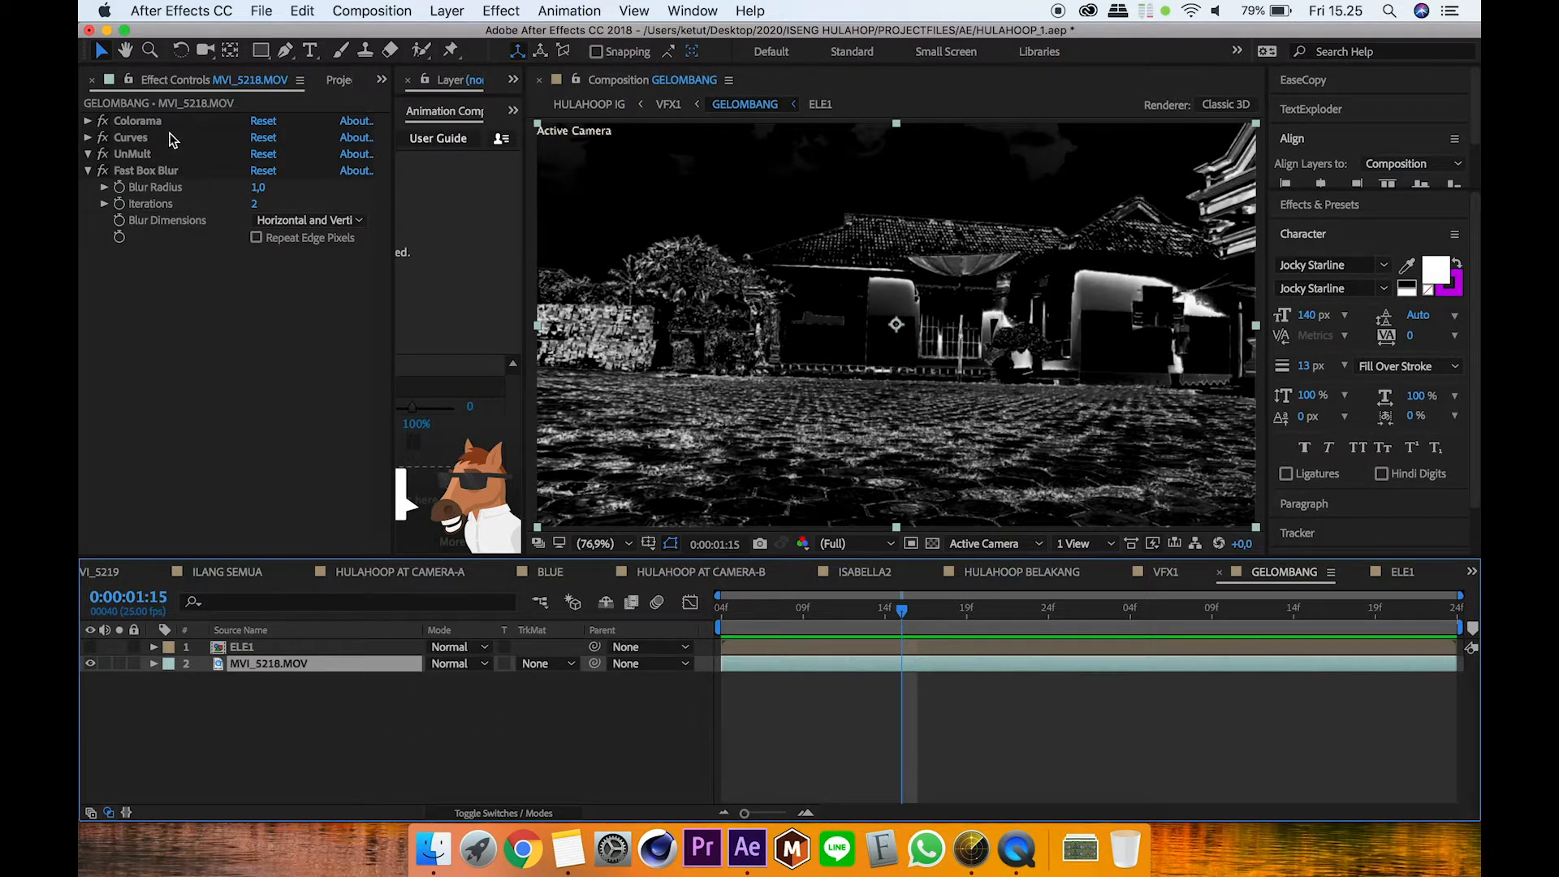
Step: Examine Colorama's Output Cycle settings and its preset palette choices on MVI_5218.MOV, with Fast Box Blur collapsed
{"action": "left_click", "coordinate": [89, 171]}
{"action": "left_click", "coordinate": [88, 121]}
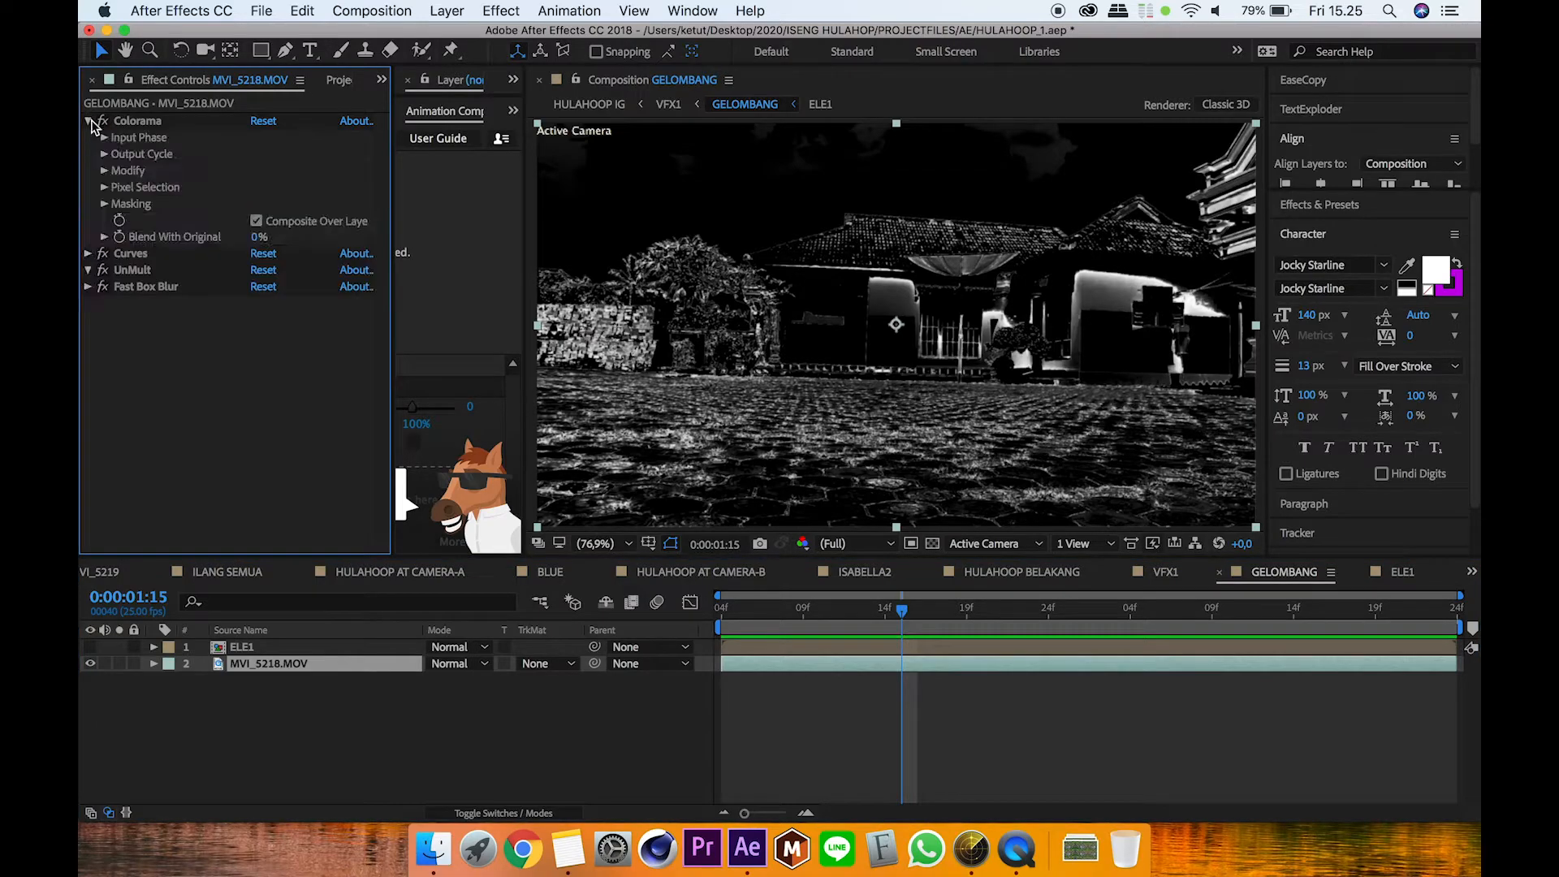
{"action": "left_click", "coordinate": [107, 154]}
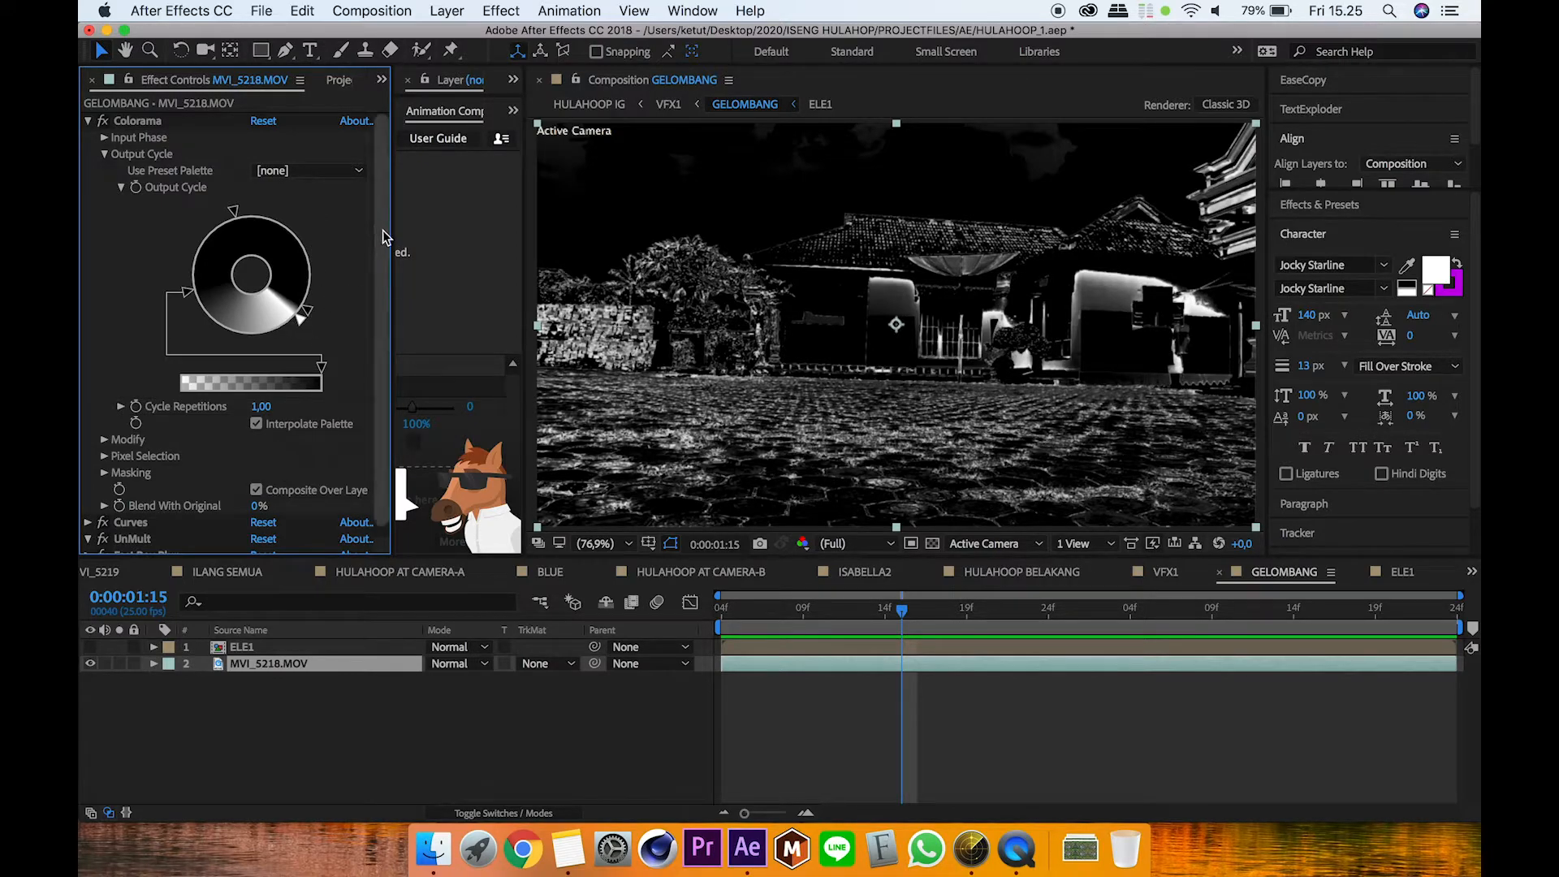
{"action": "scroll", "coordinate": [380, 309], "scroll_direction": "down", "scroll_amount": 1}
{"action": "left_click", "coordinate": [300, 161]}
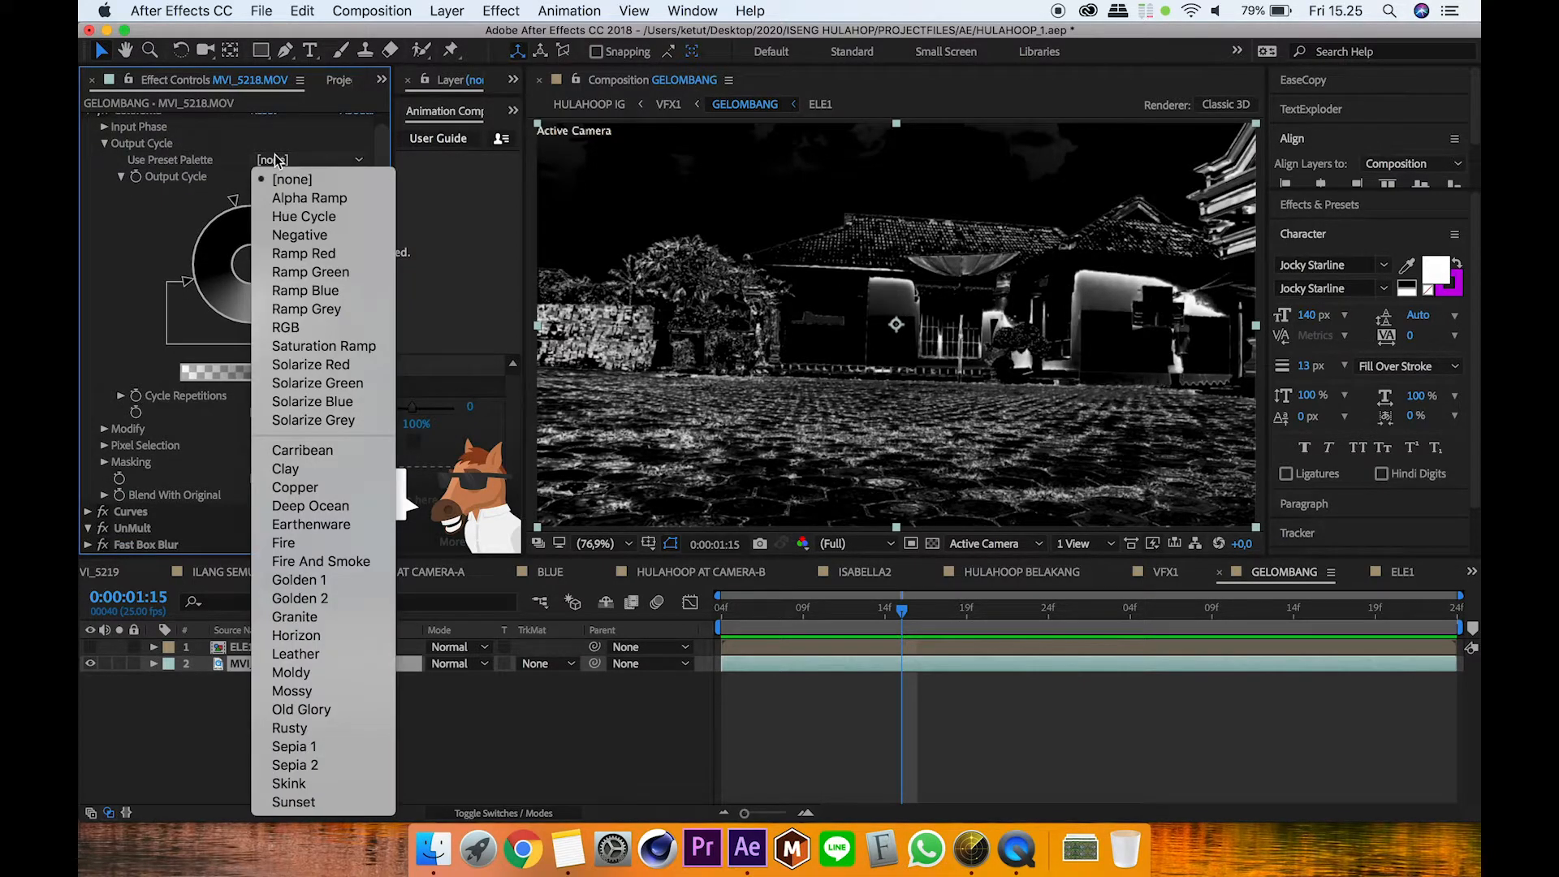
{"action": "left_click", "coordinate": [105, 221]}
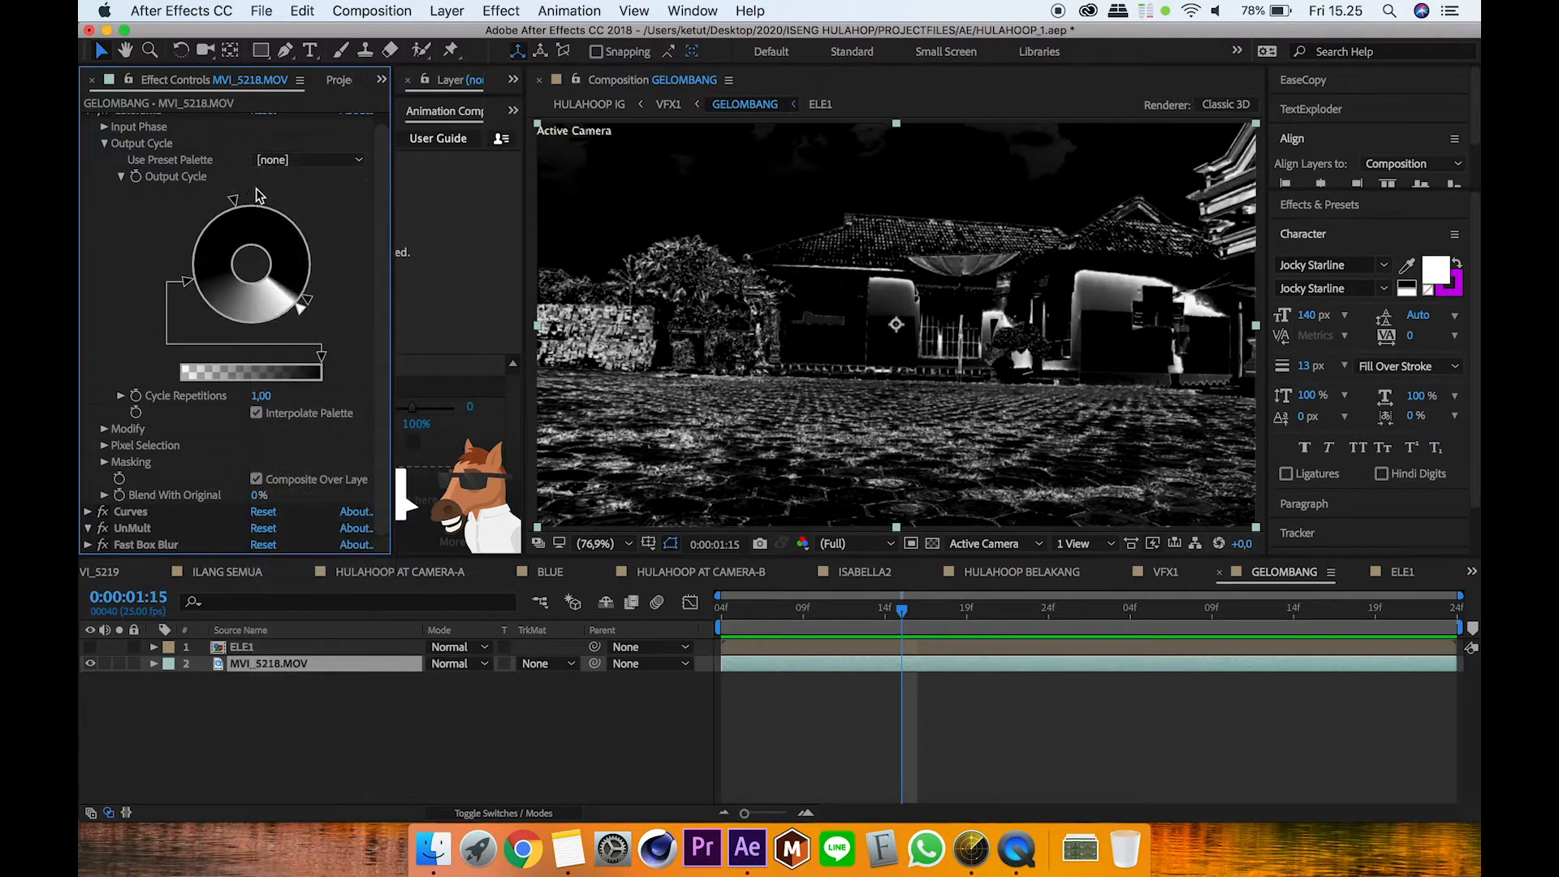
{"action": "scroll", "coordinate": [382, 207], "scroll_direction": "up", "scroll_amount": 1}
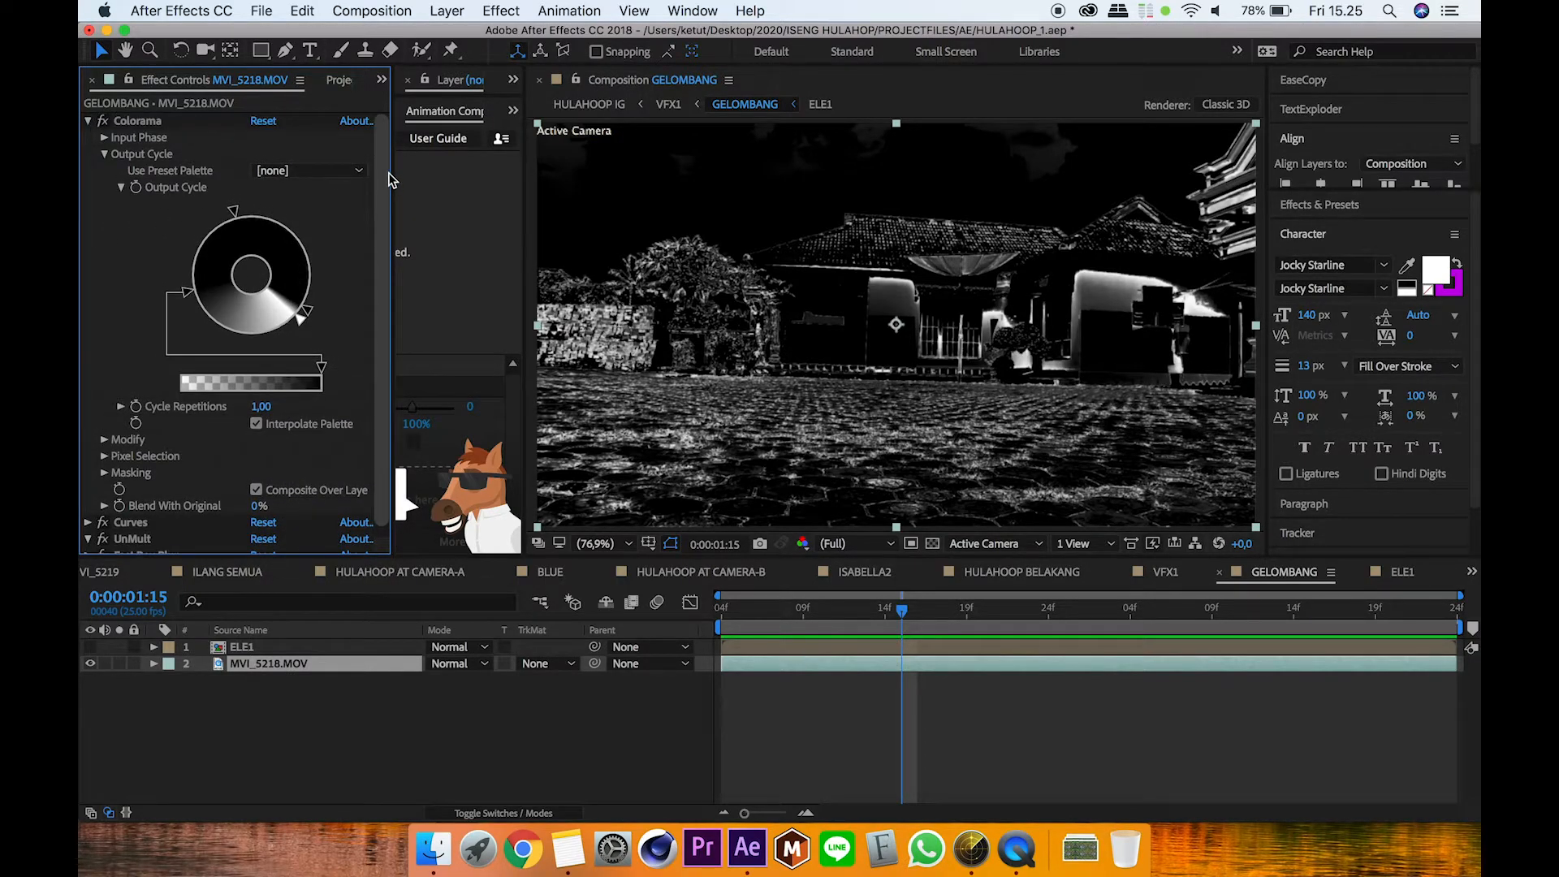
{"action": "scroll", "coordinate": [387, 199], "scroll_direction": "down", "scroll_amount": 1}
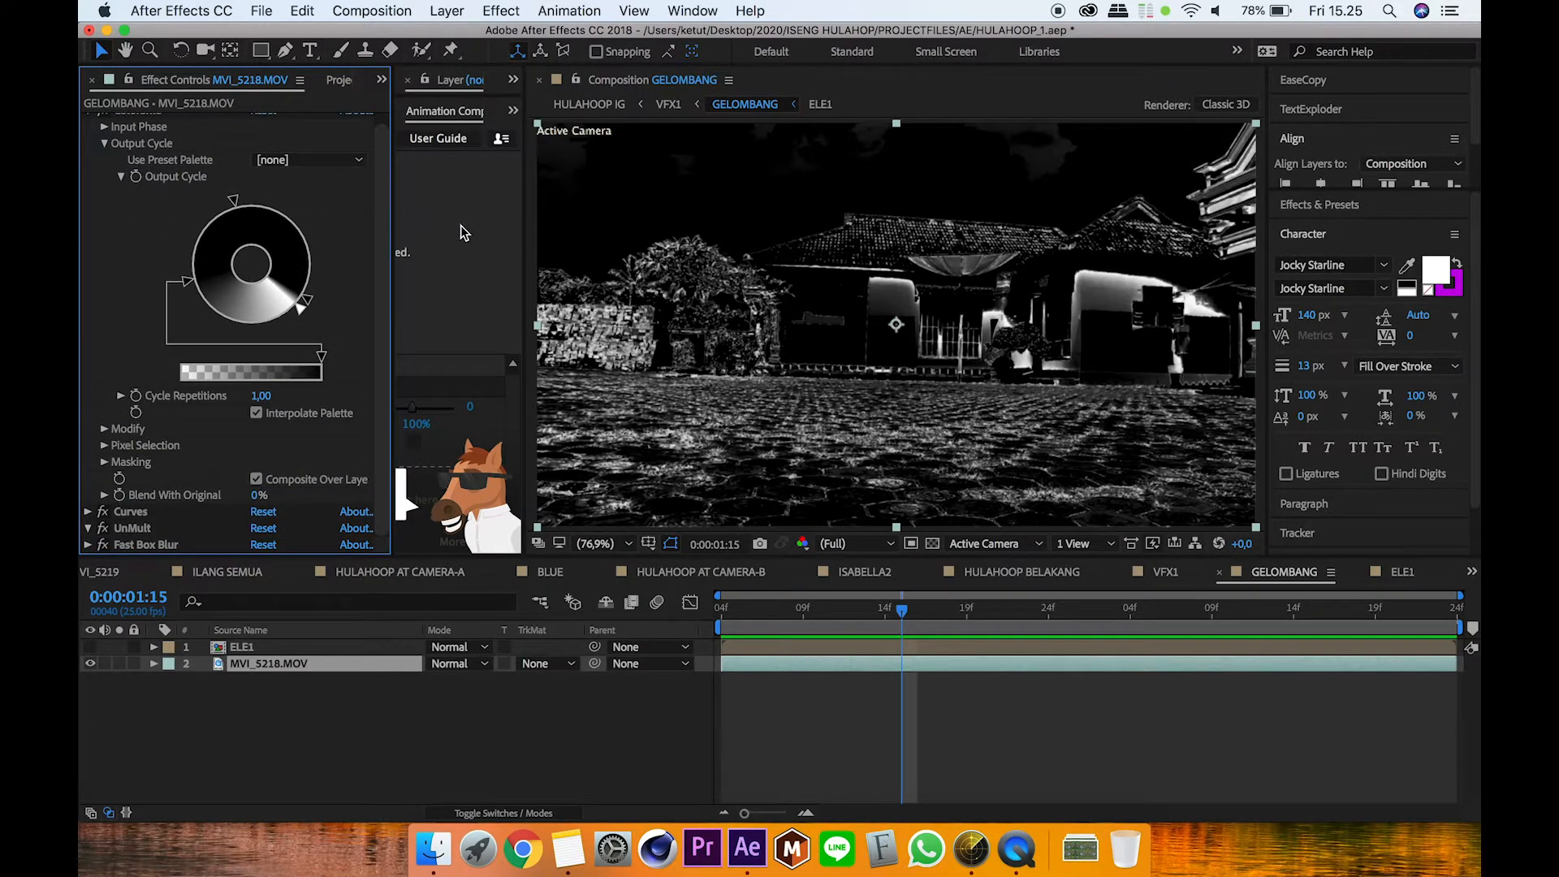
{"action": "scroll", "coordinate": [359, 221], "scroll_direction": "up", "scroll_amount": 1}
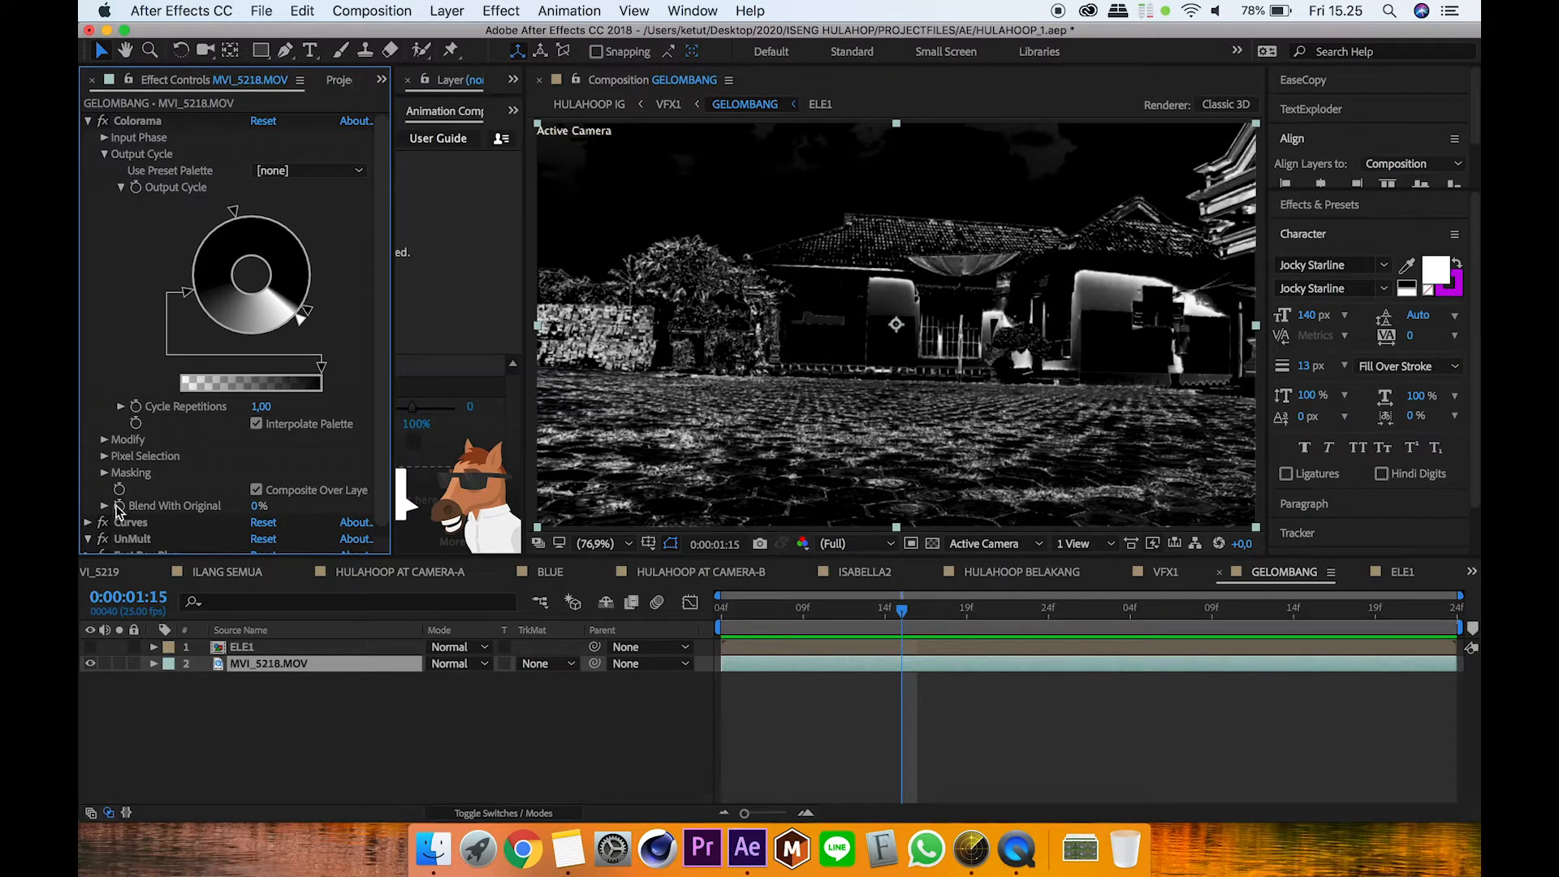
{"action": "scroll", "coordinate": [380, 428], "scroll_direction": "down", "scroll_amount": 1}
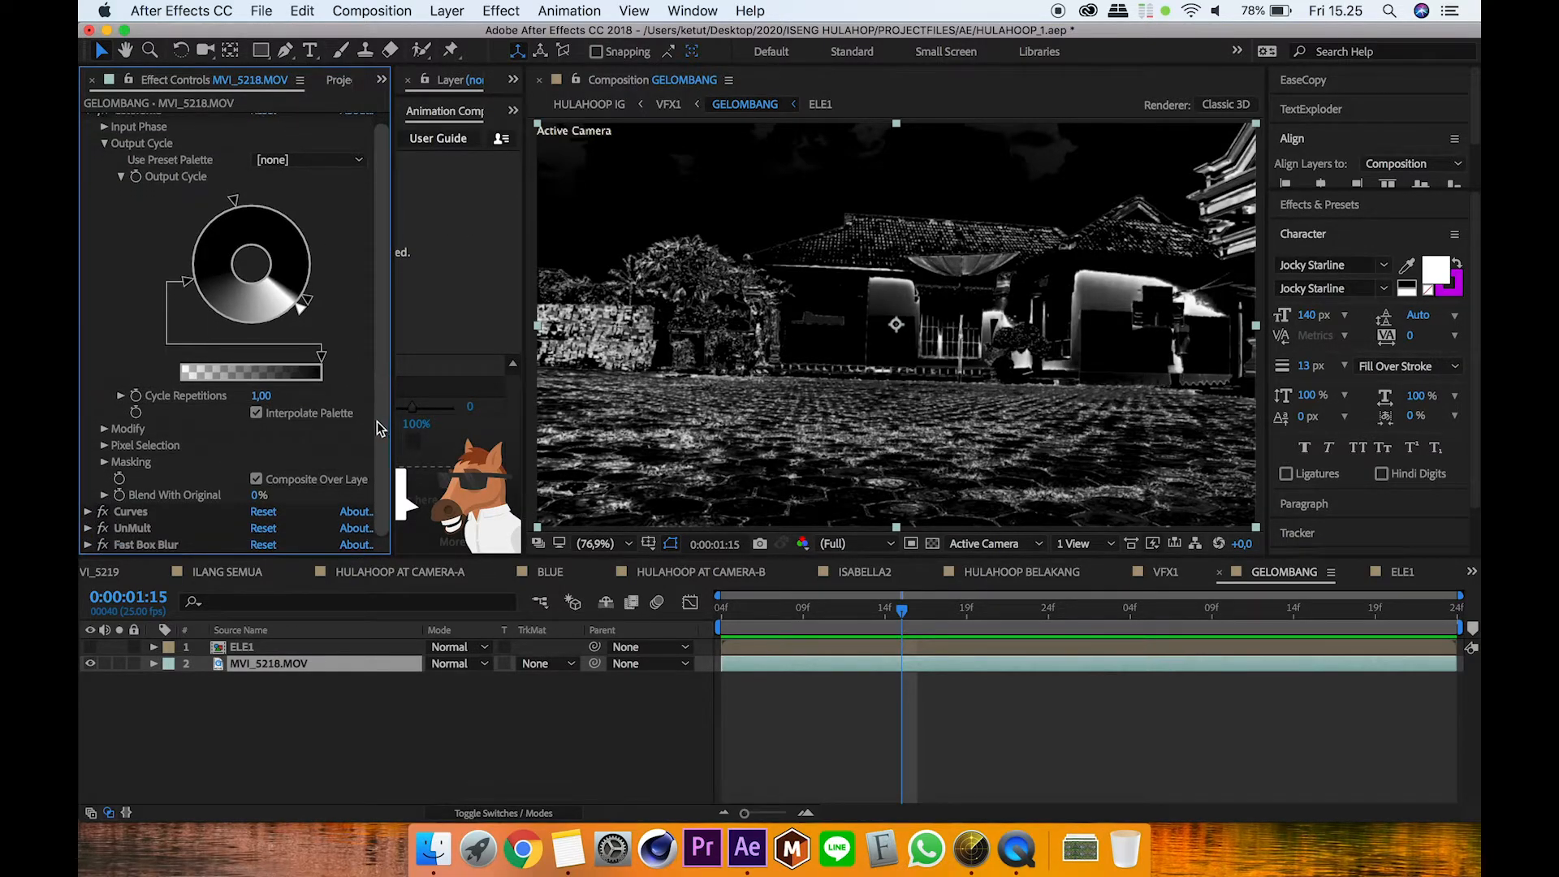
Step: Switch off Curves, UnMult and Fast Box Blur on MVI_5218.MOV, and toggle Colorama off and on to compare
{"action": "left_click_drag", "start_coordinate": [103, 512], "coordinate": [103, 545]}
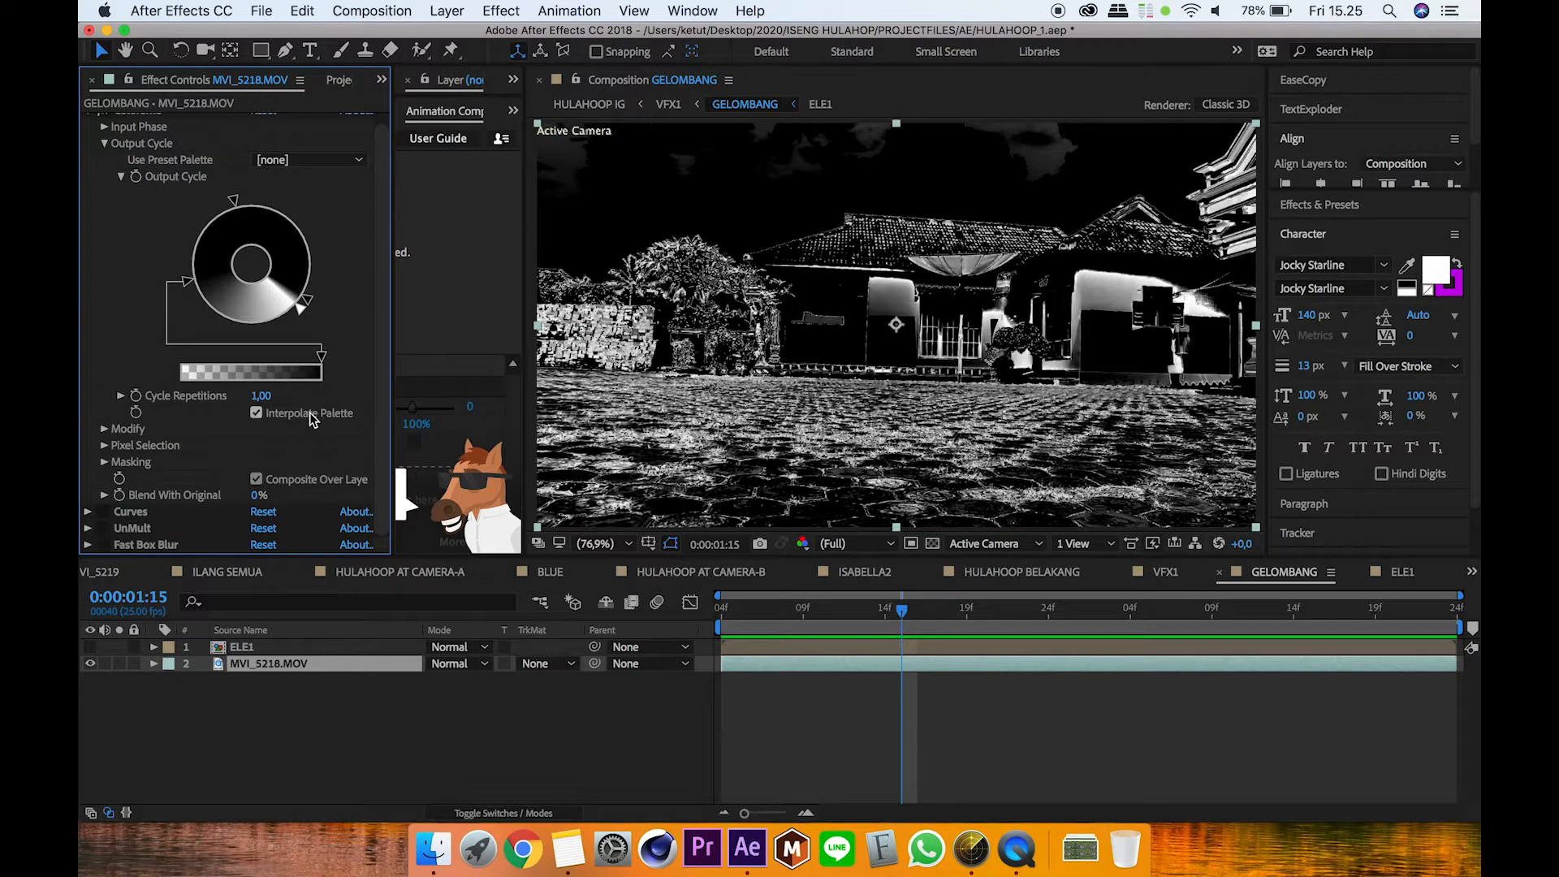
{"action": "scroll", "coordinate": [390, 345], "scroll_direction": "up", "scroll_amount": 1}
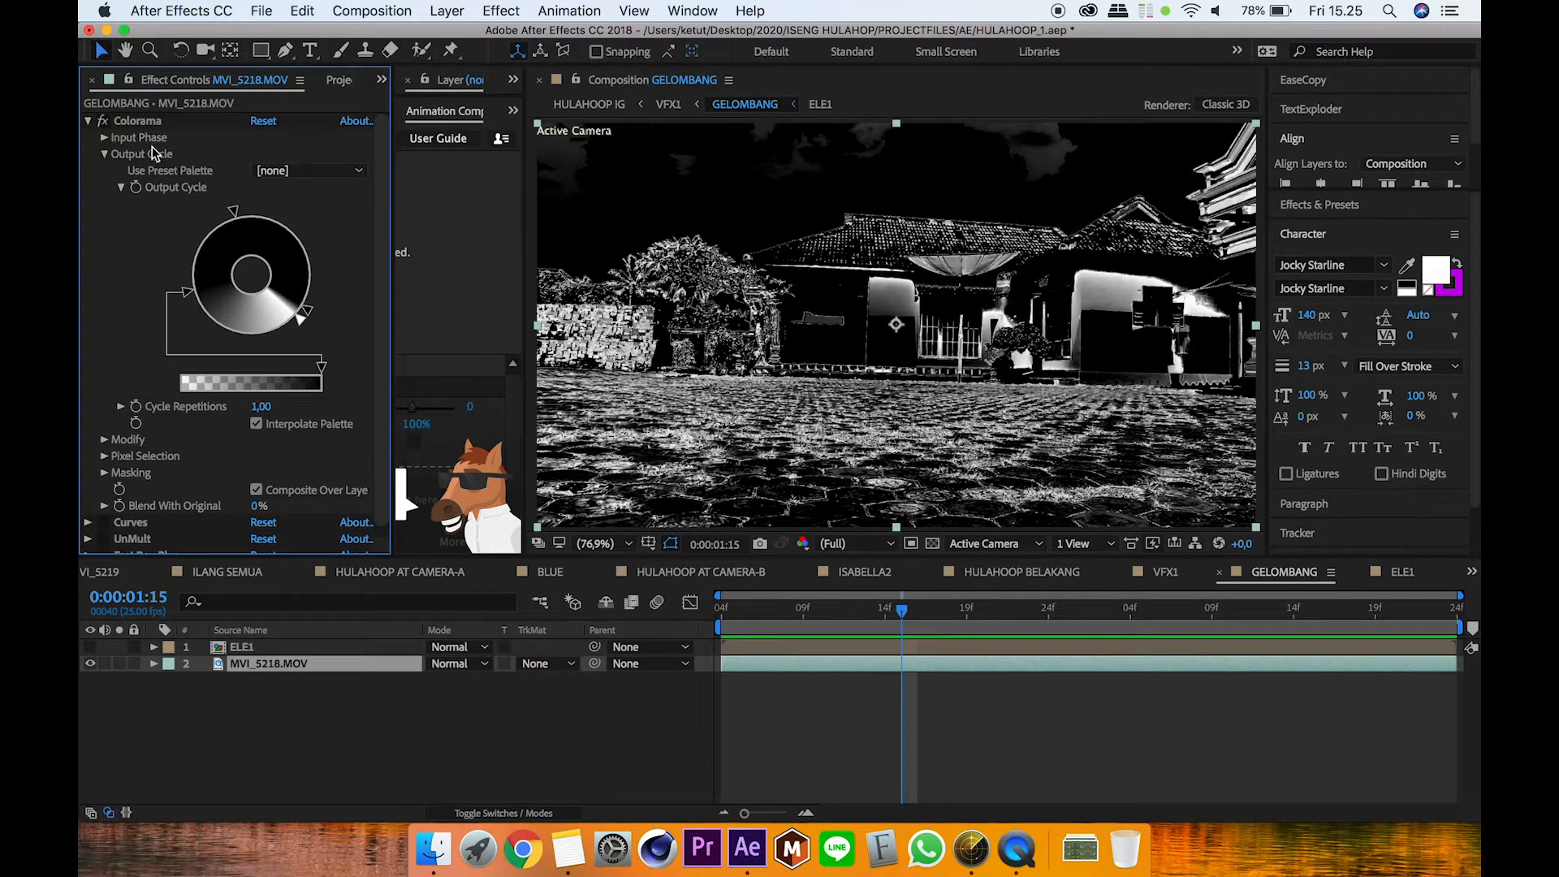
{"action": "left_click", "coordinate": [104, 121]}
{"action": "left_click", "coordinate": [104, 121]}
{"action": "scroll", "coordinate": [383, 318], "scroll_direction": "down", "scroll_amount": 1}
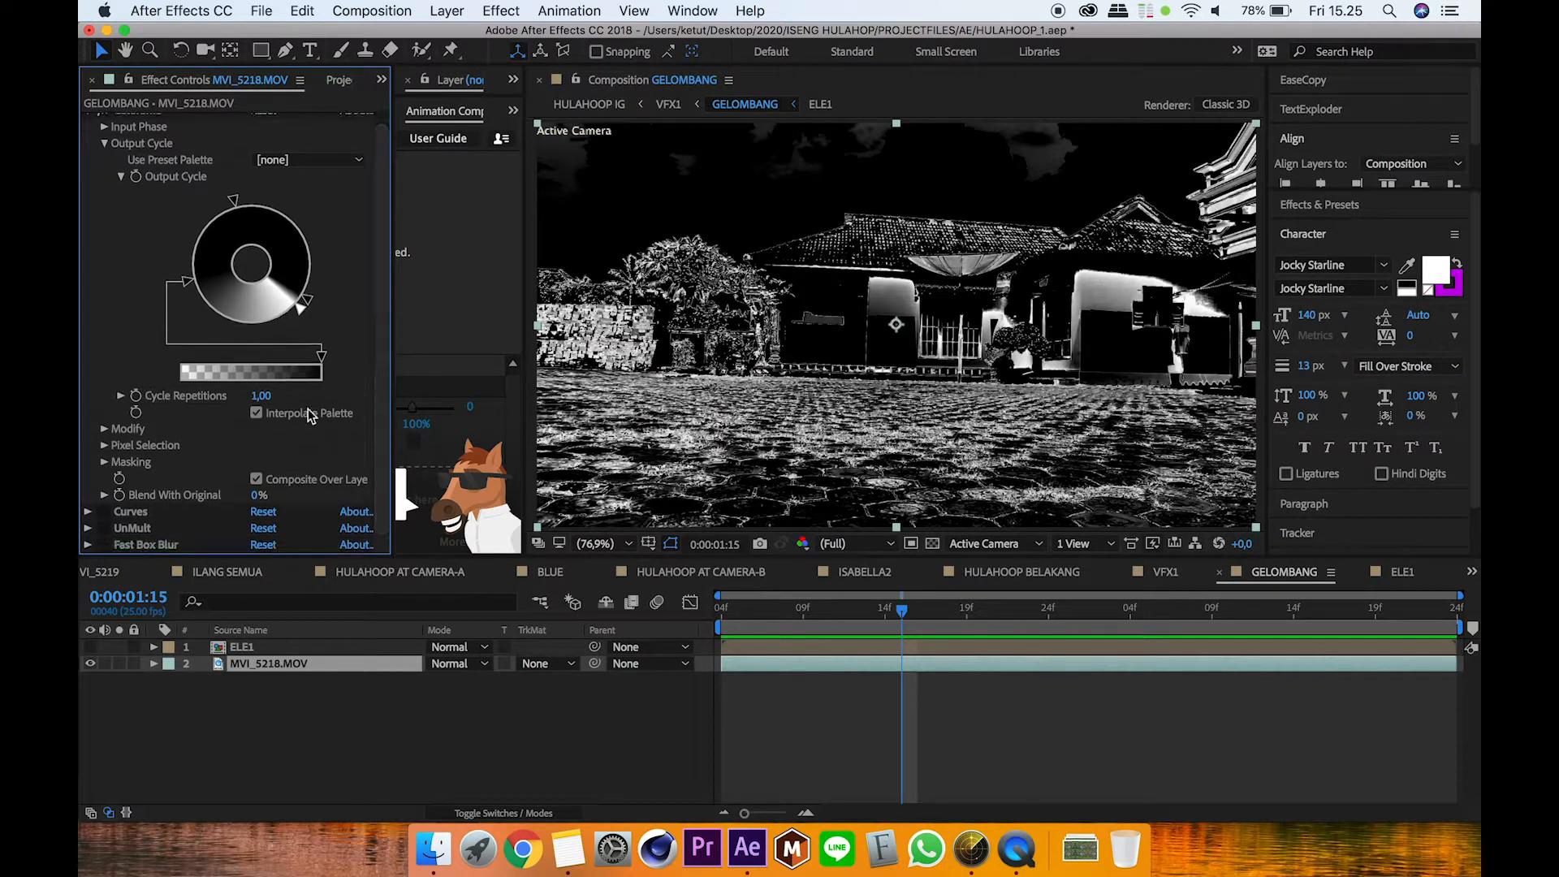
Step: Switch Curves and UnMult back on in turn, checking UnMult's result with and without the transparency grid
{"action": "left_click", "coordinate": [104, 512]}
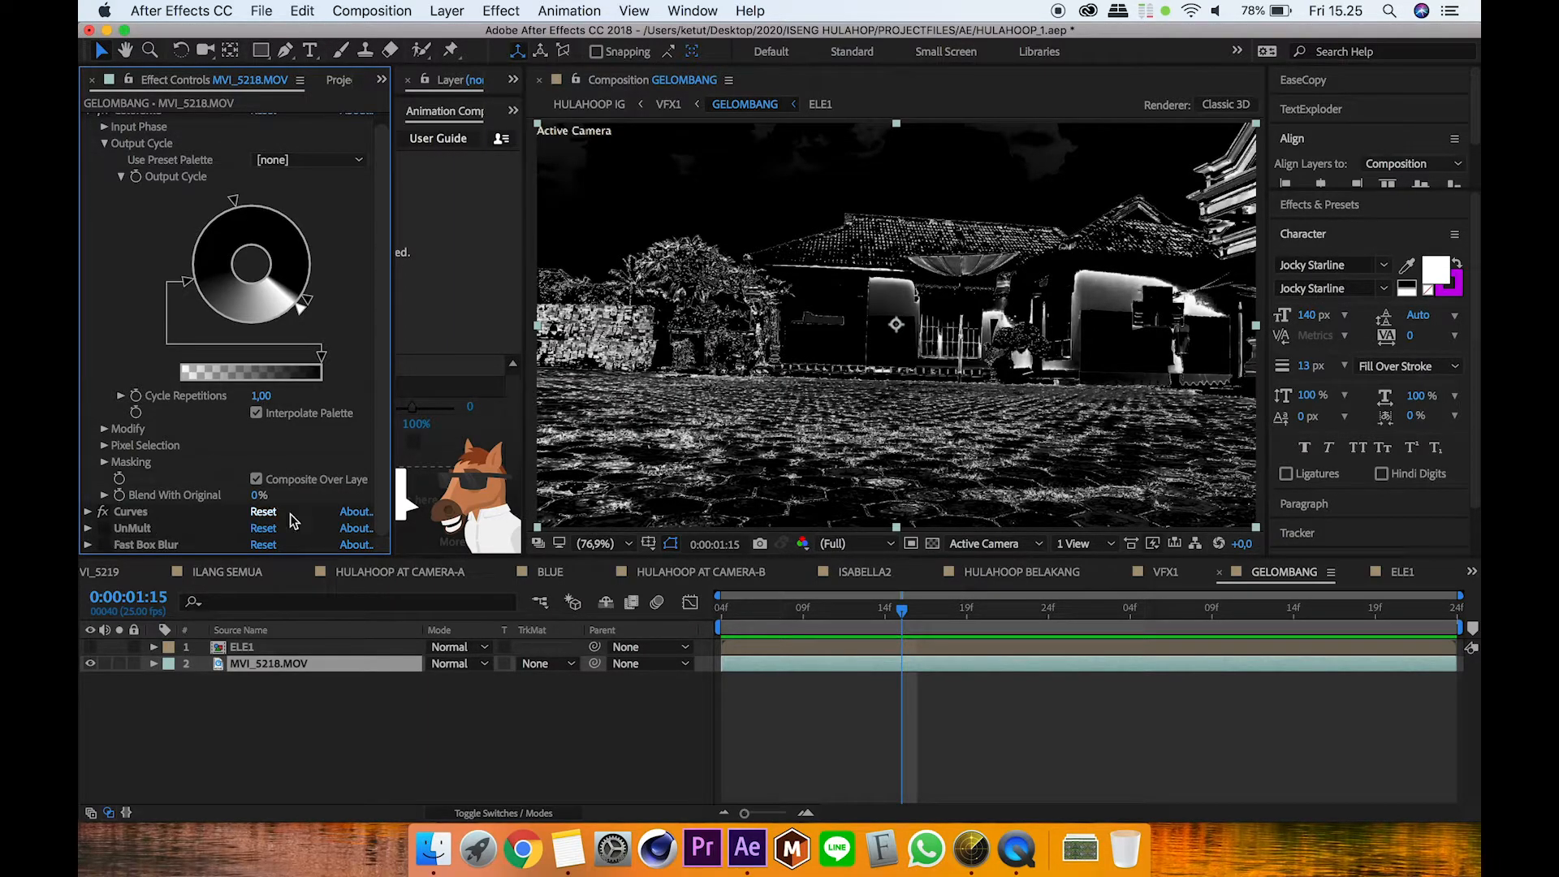
{"action": "left_click", "coordinate": [934, 544]}
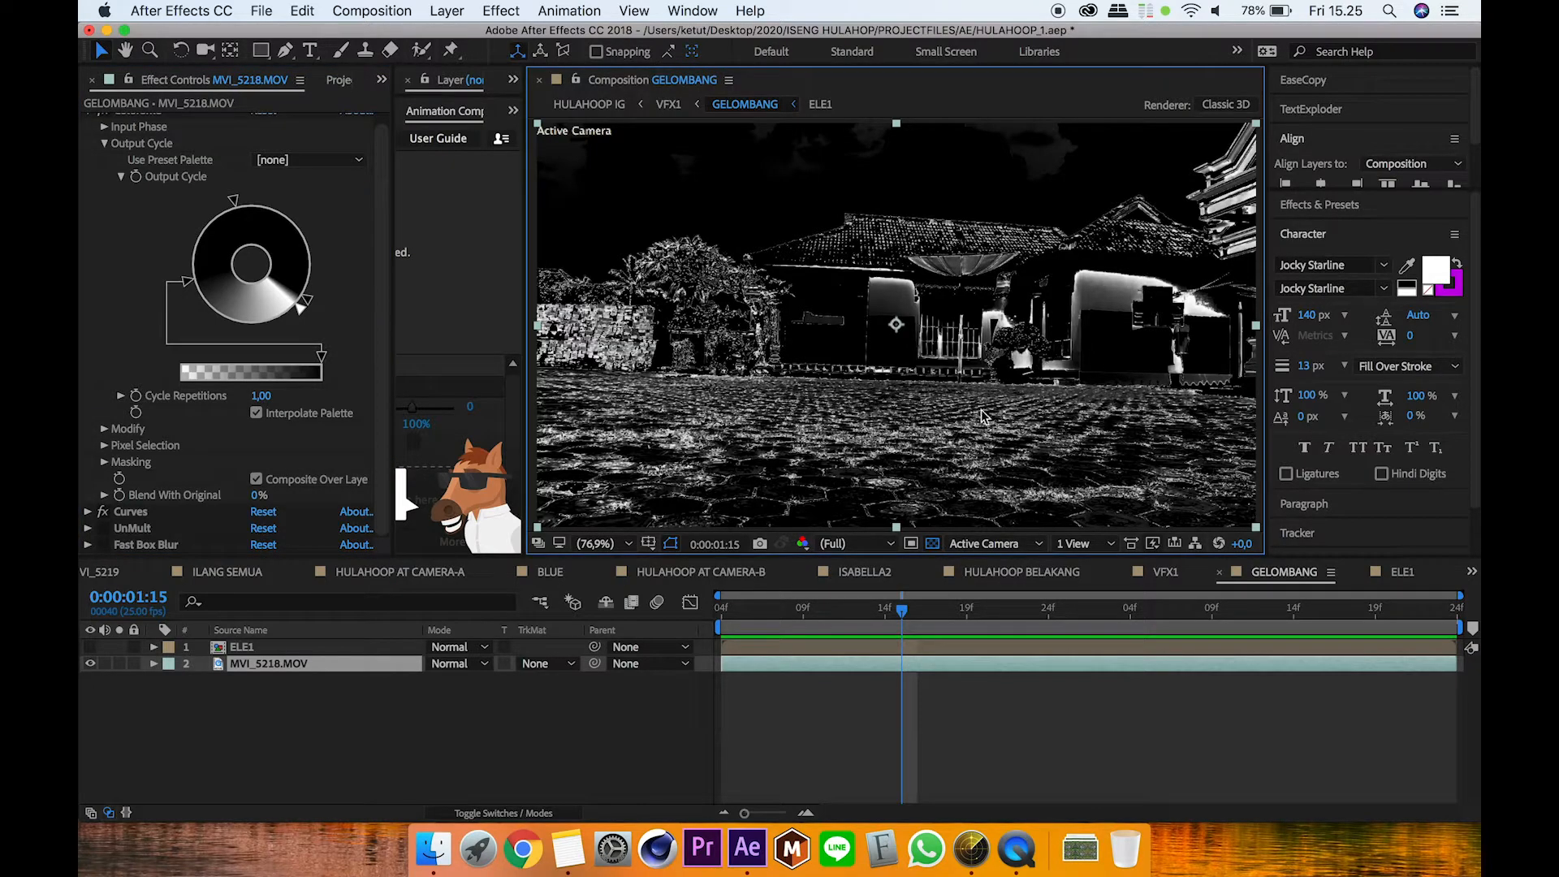
{"action": "left_click", "coordinate": [104, 528]}
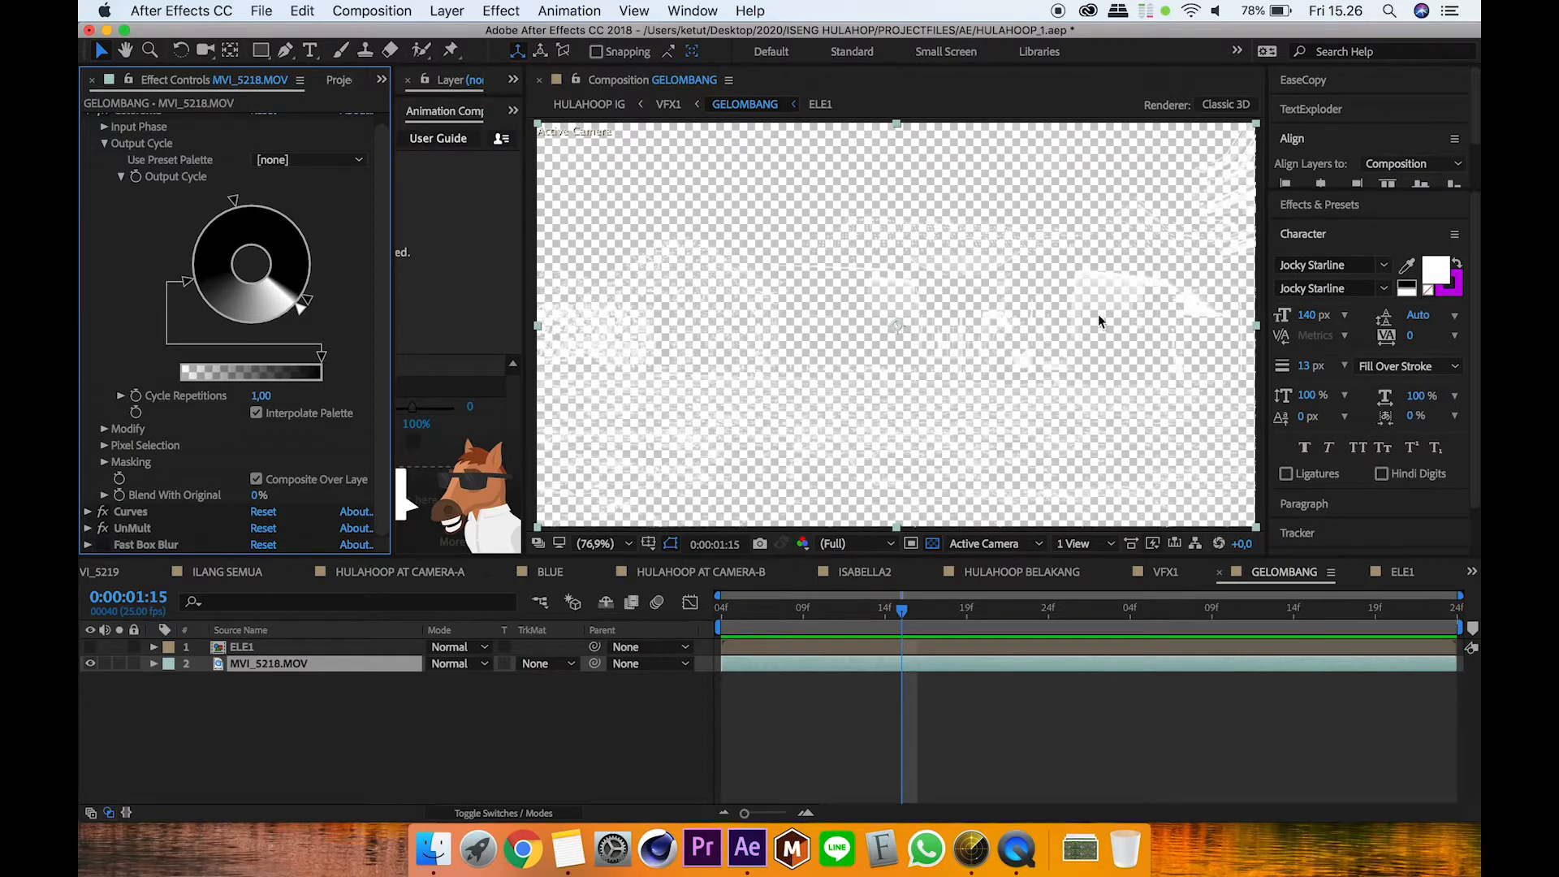
{"action": "left_click", "coordinate": [932, 544]}
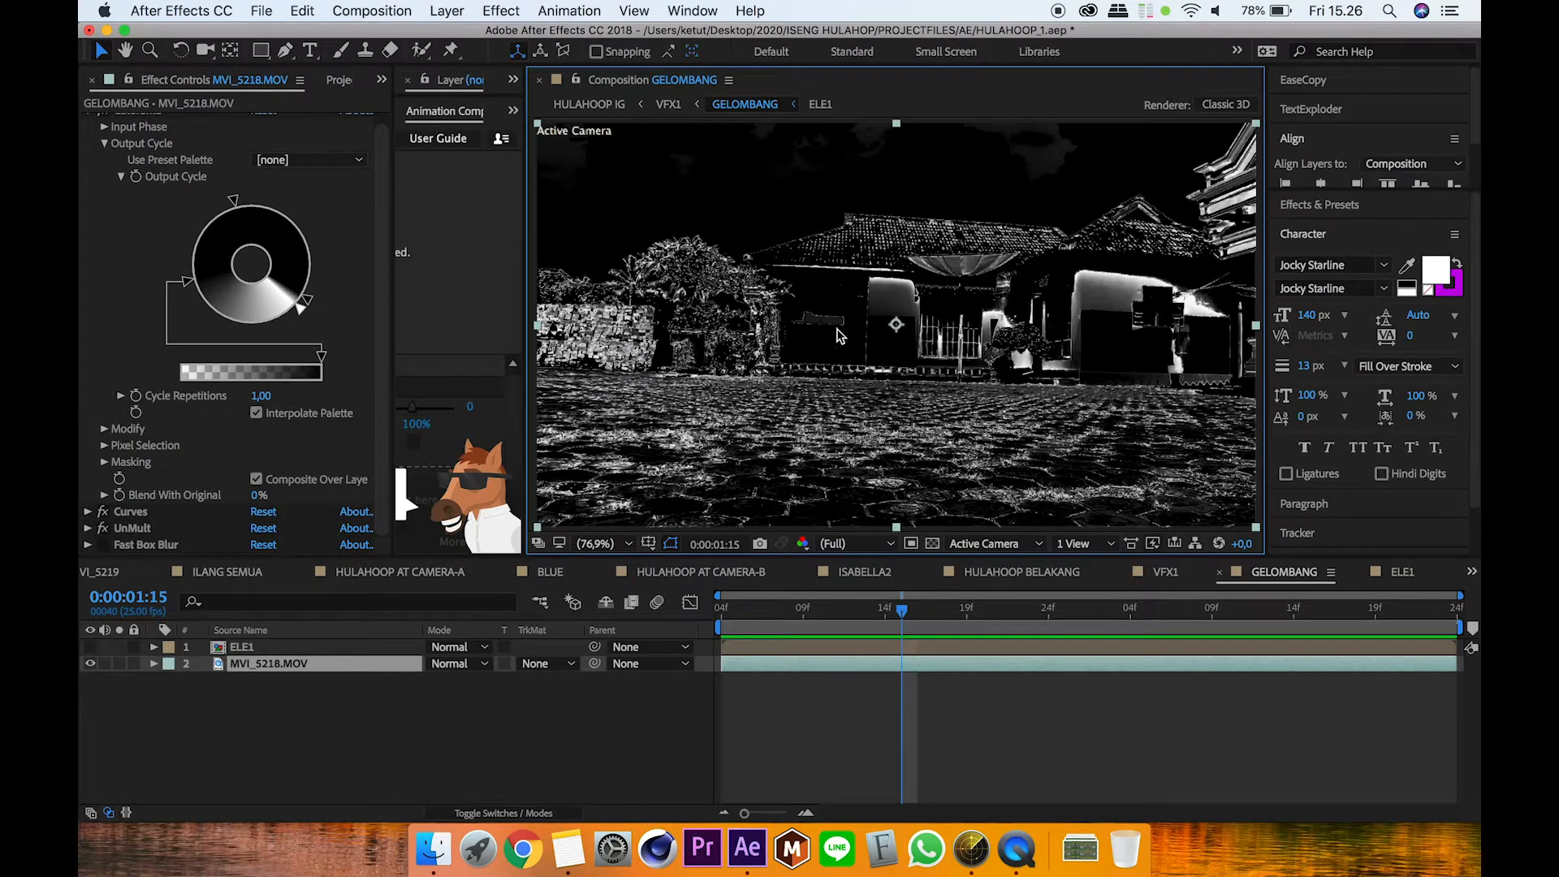
{"action": "left_click", "coordinate": [933, 544]}
{"action": "left_click", "coordinate": [932, 544]}
{"action": "left_click", "coordinate": [932, 543]}
{"action": "left_click", "coordinate": [825, 731]}
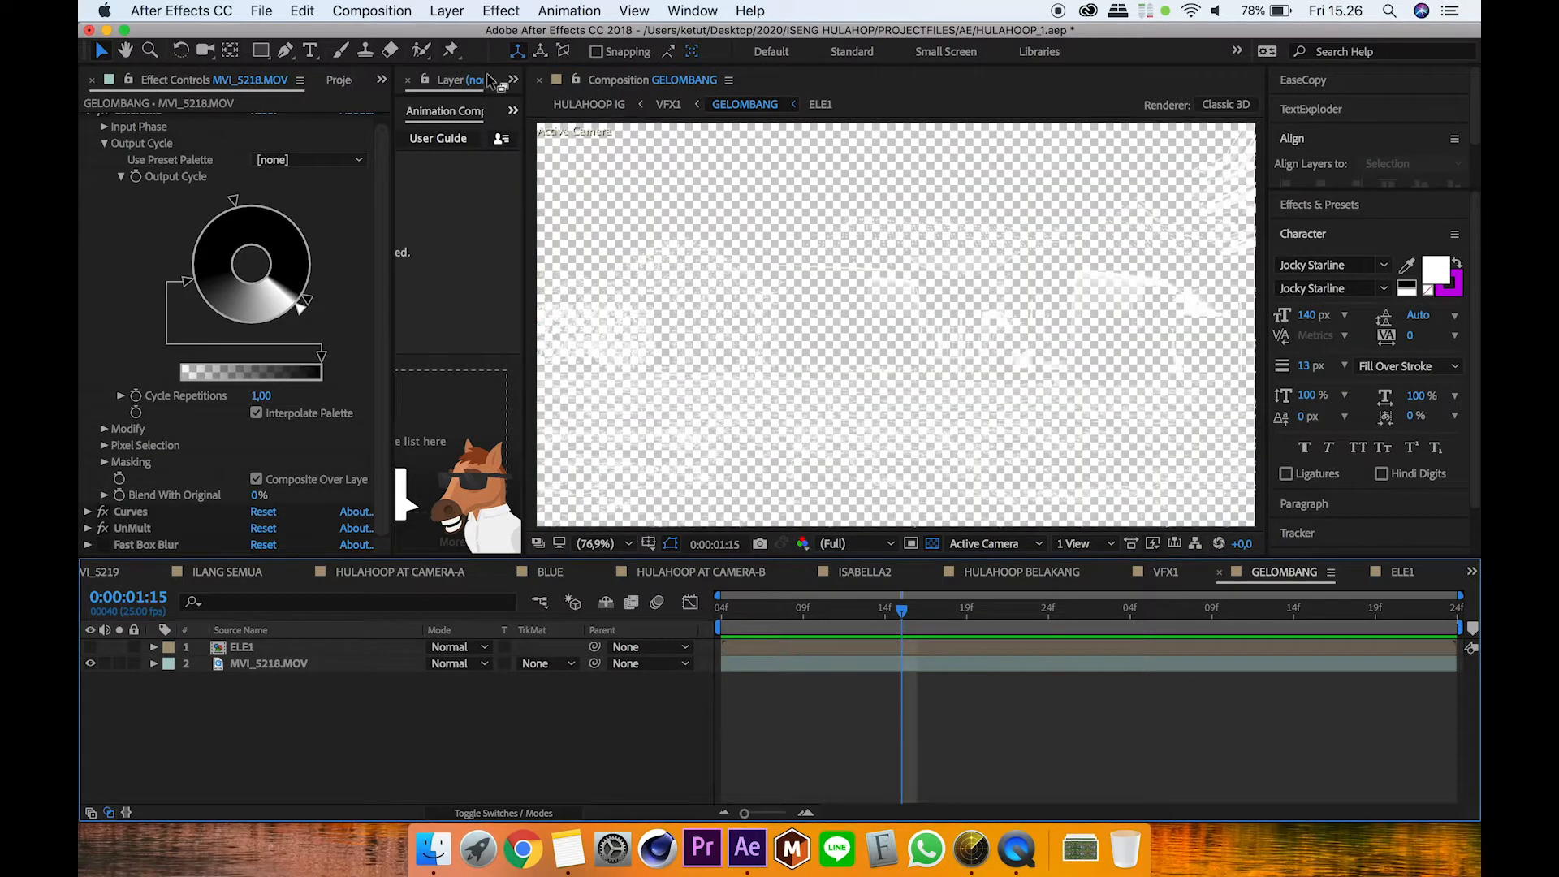
Step: Try a BB4B4B background color for GELOMBANG, view it with the transparency grid off, and undo the color change
{"action": "key", "text": "super+k"}
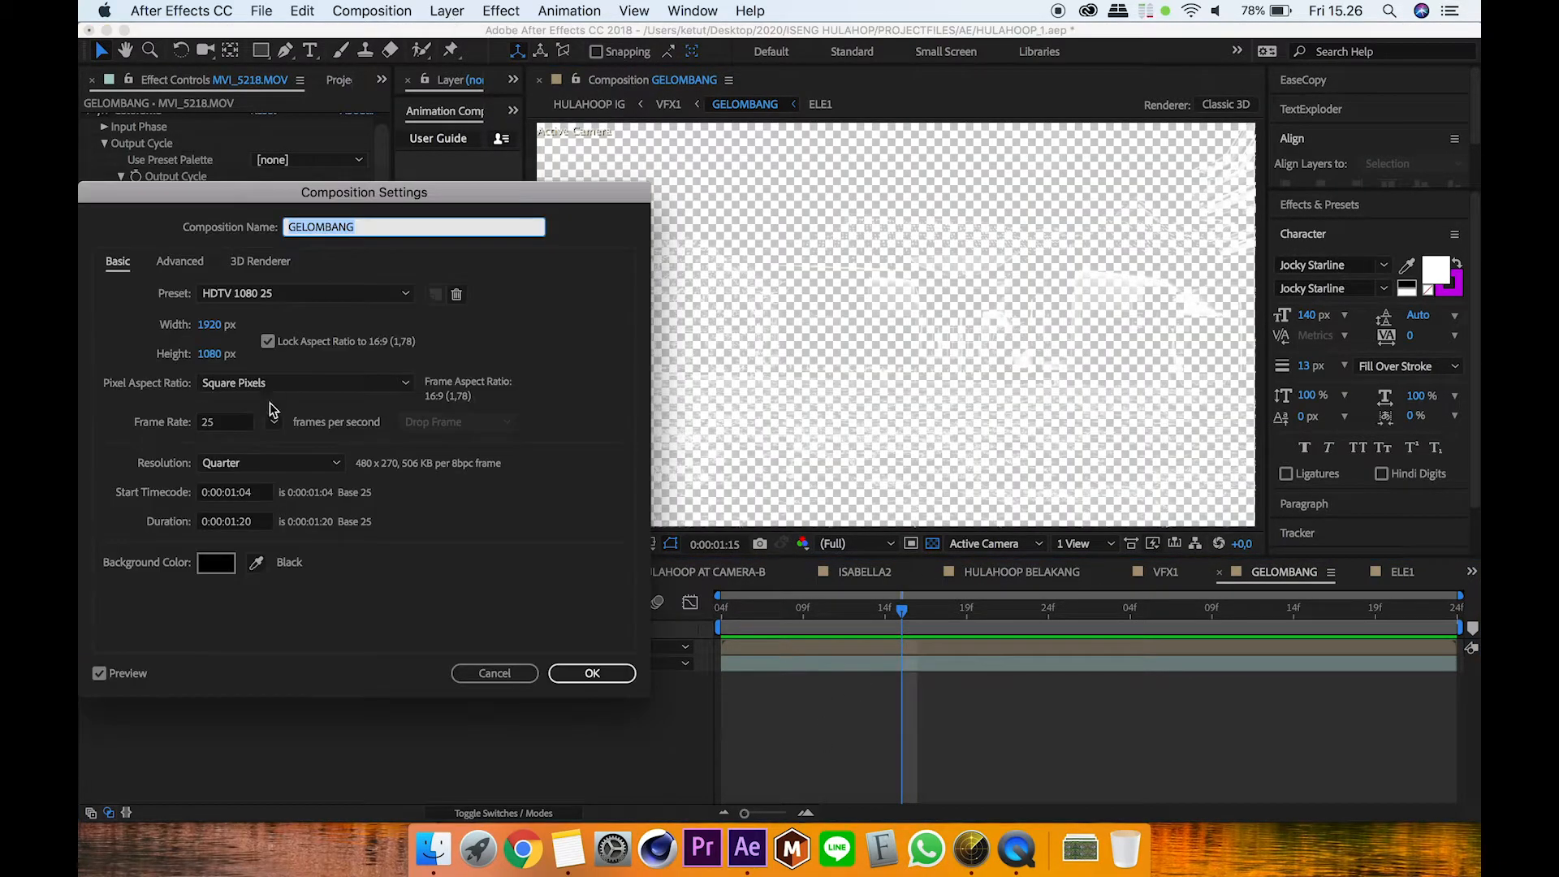
{"action": "left_click", "coordinate": [216, 562]}
{"action": "mouse_move", "coordinate": [237, 469]}
{"action": "left_mouse_down"}
{"action": "mouse_move", "coordinate": [237, 346]}
{"action": "mouse_move", "coordinate": [279, 320]}
{"action": "left_mouse_up"}
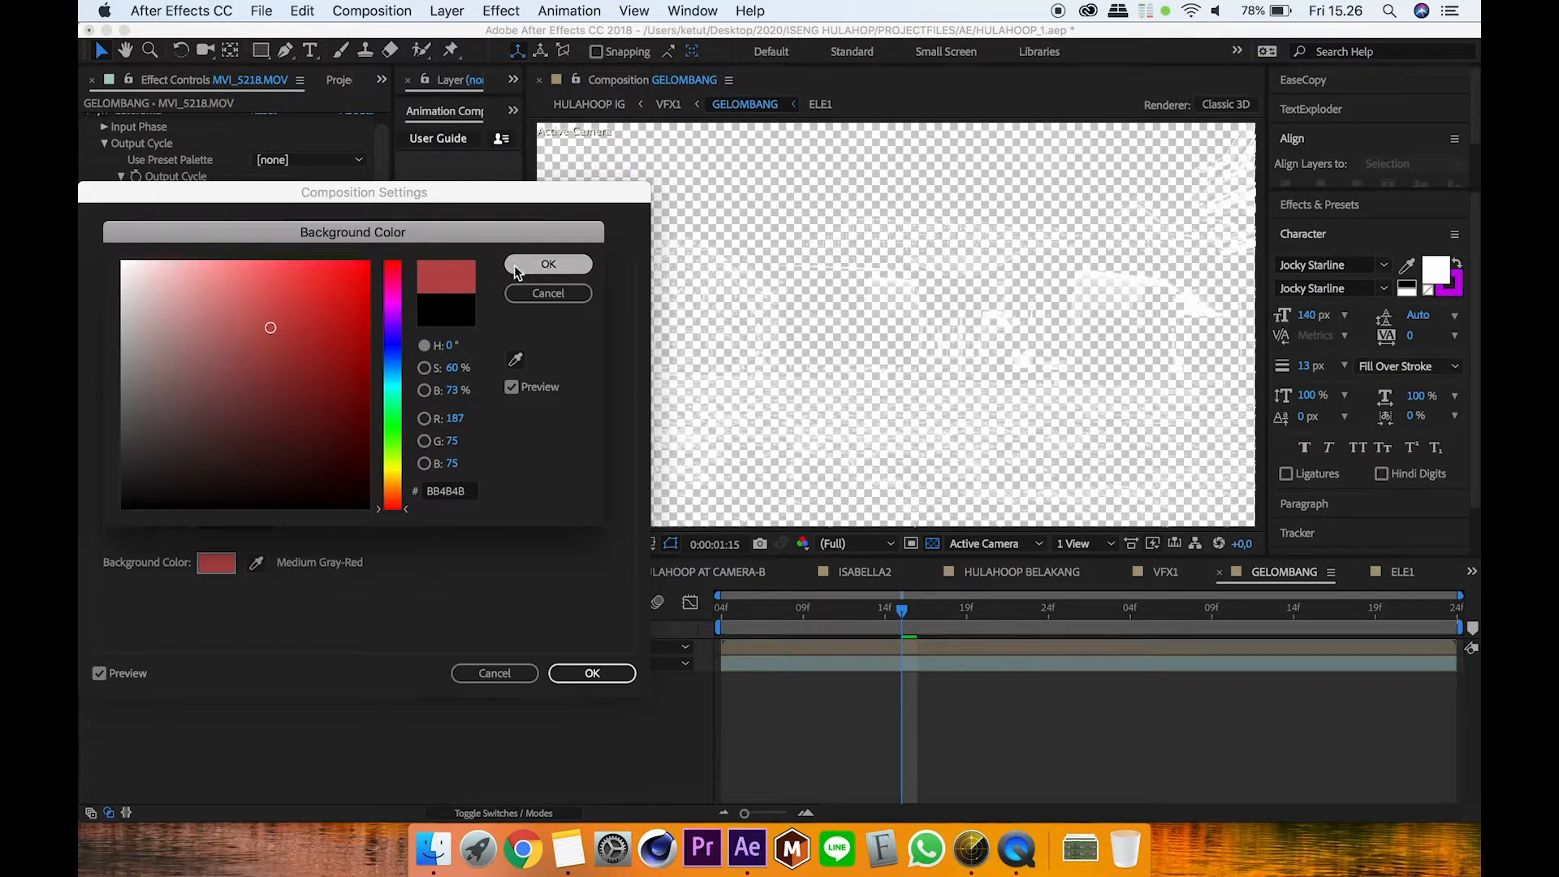
{"action": "left_click", "coordinate": [549, 264]}
{"action": "left_click", "coordinate": [572, 675]}
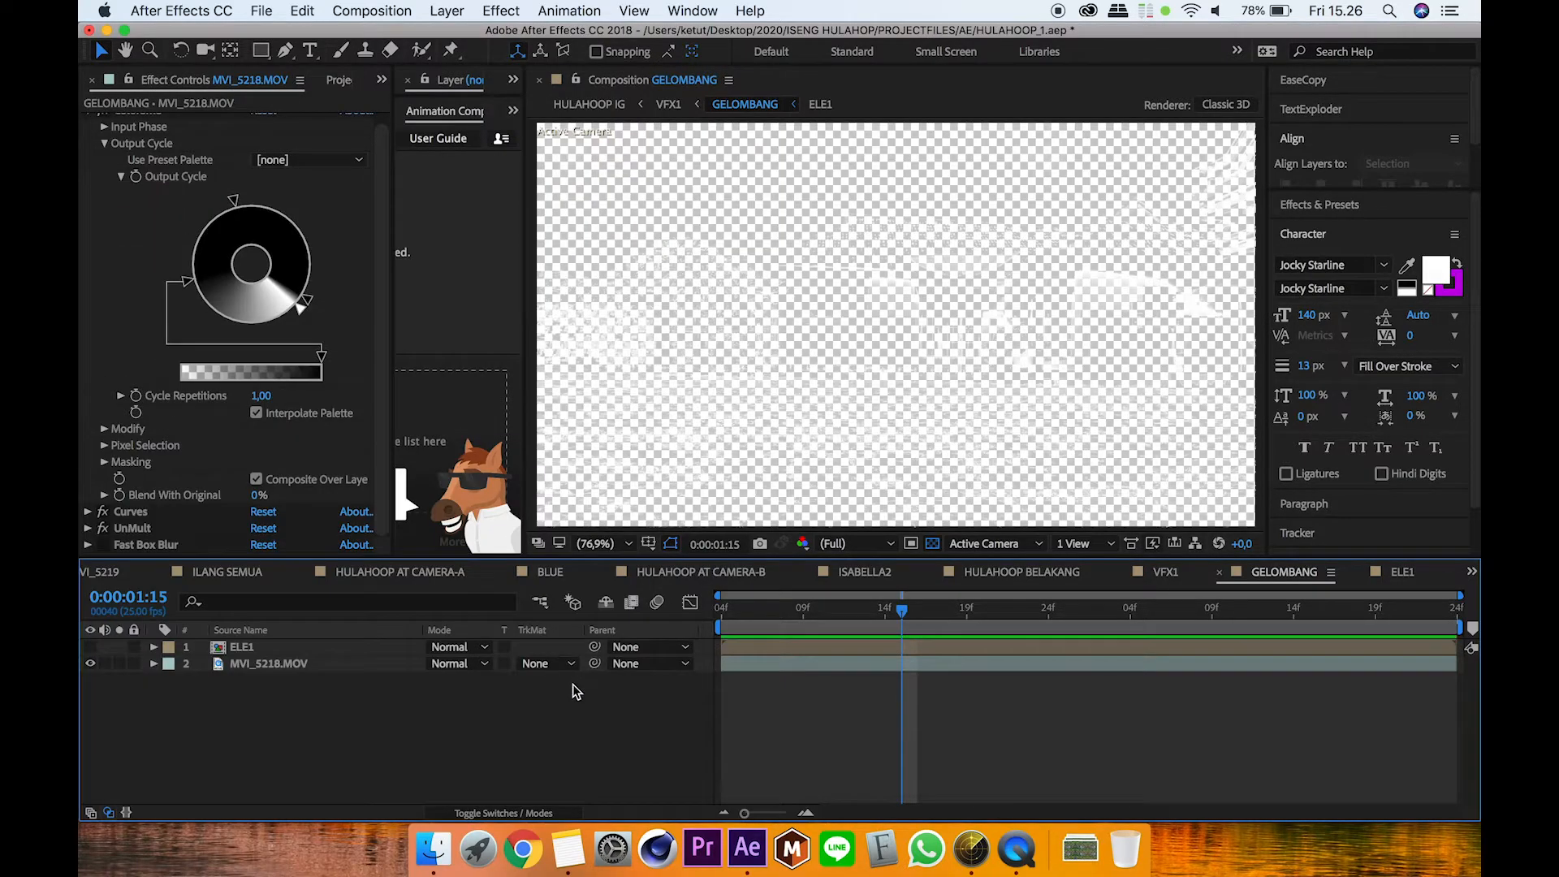
{"action": "left_click", "coordinate": [932, 544]}
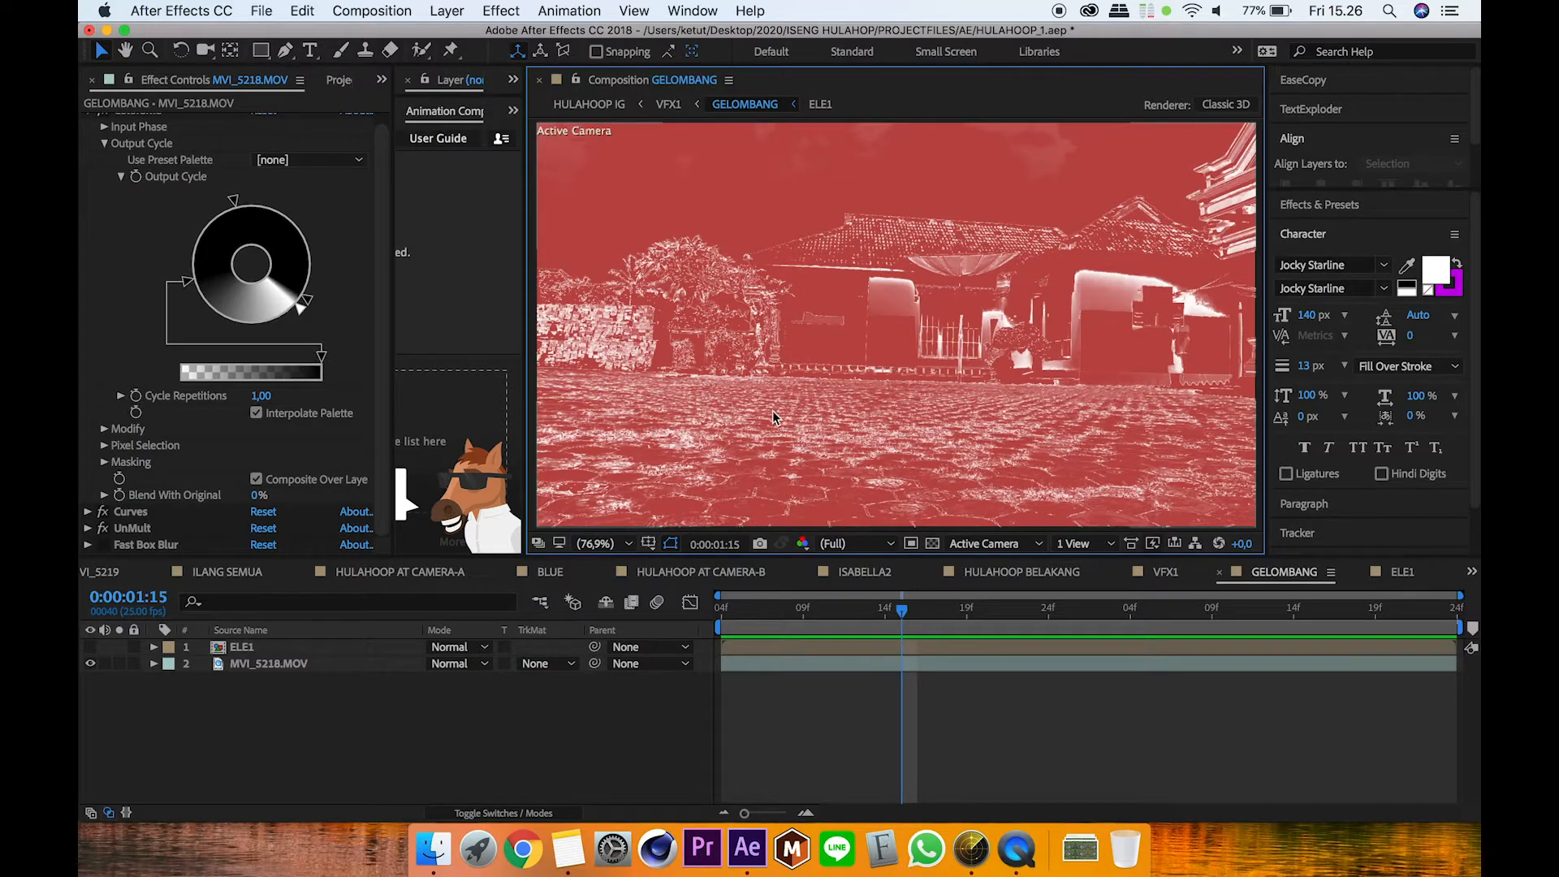
{"action": "key", "text": "super+z"}
Step: Switch Fast Box Blur back on for MVI_5218.MOV and leave both layers deselected
{"action": "left_click", "coordinate": [775, 705]}
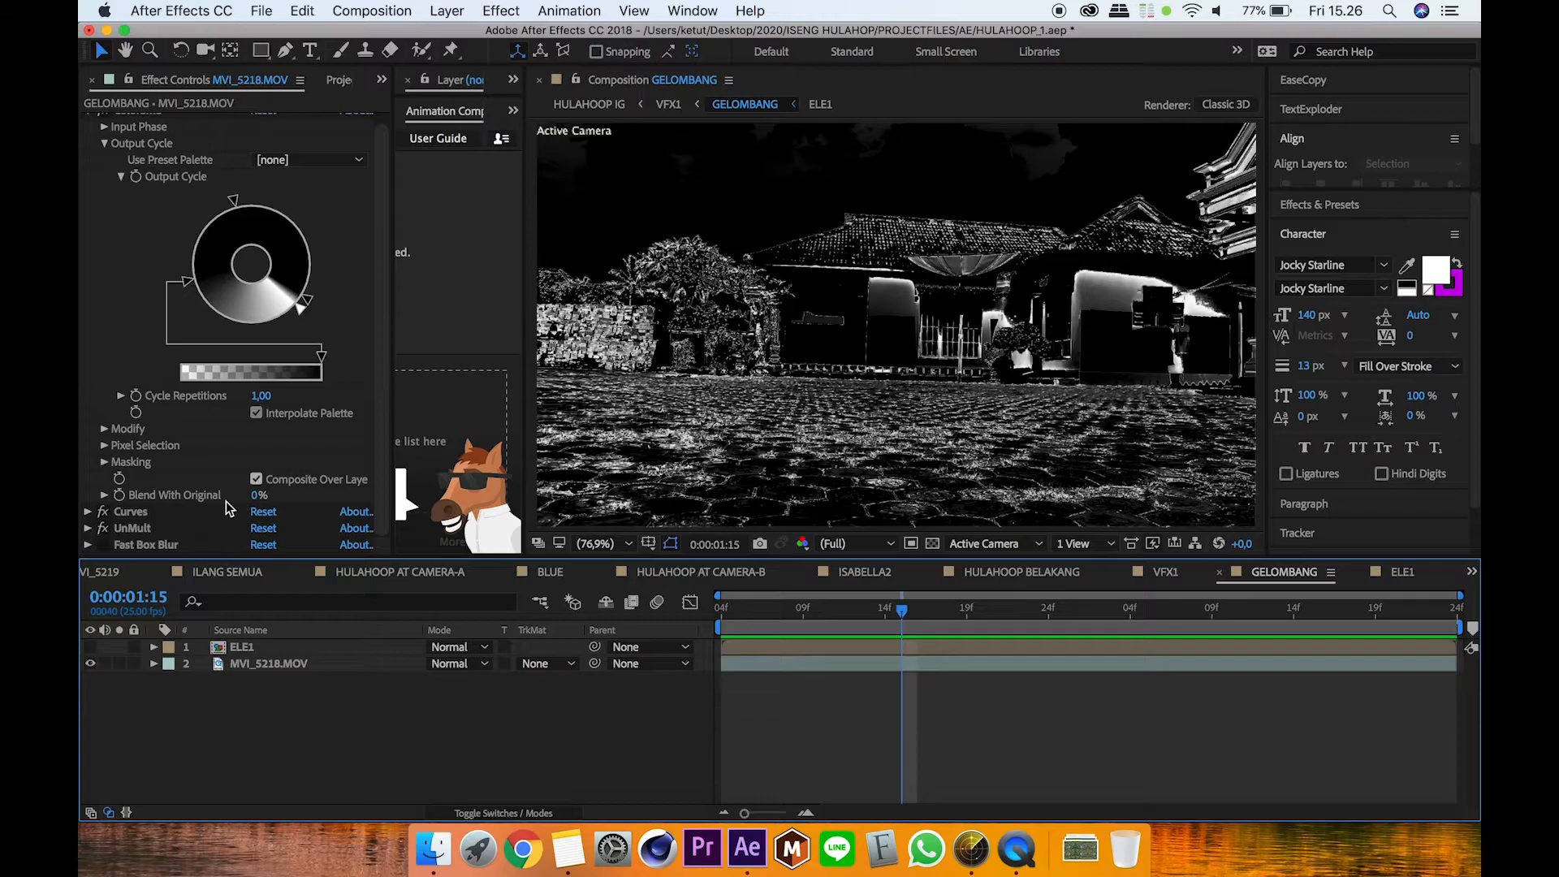
{"action": "left_click", "coordinate": [112, 551]}
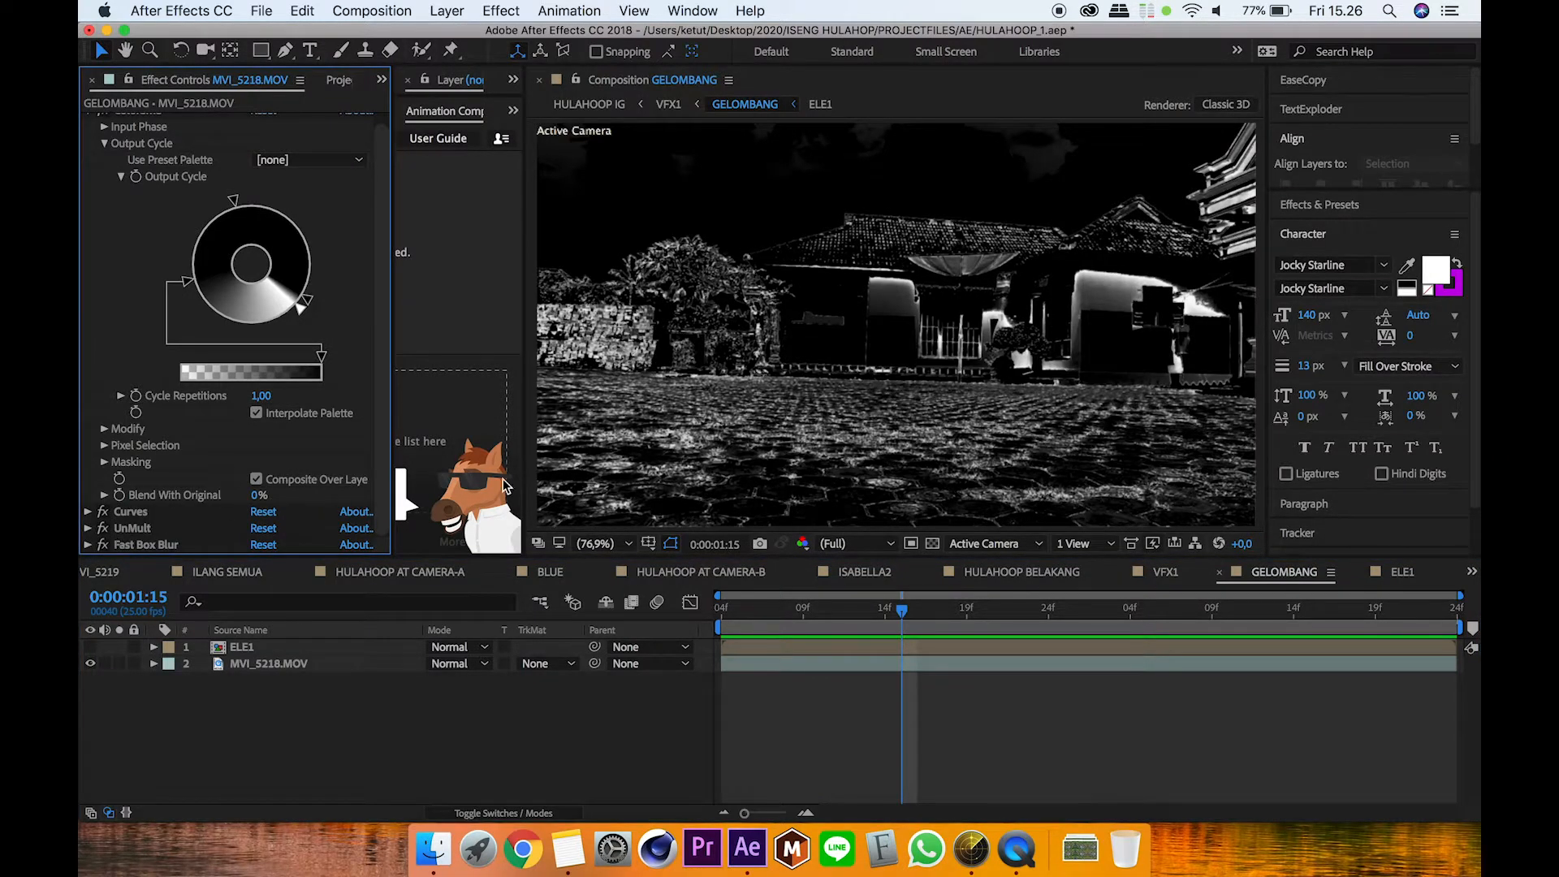
{"action": "left_click", "coordinate": [871, 743]}
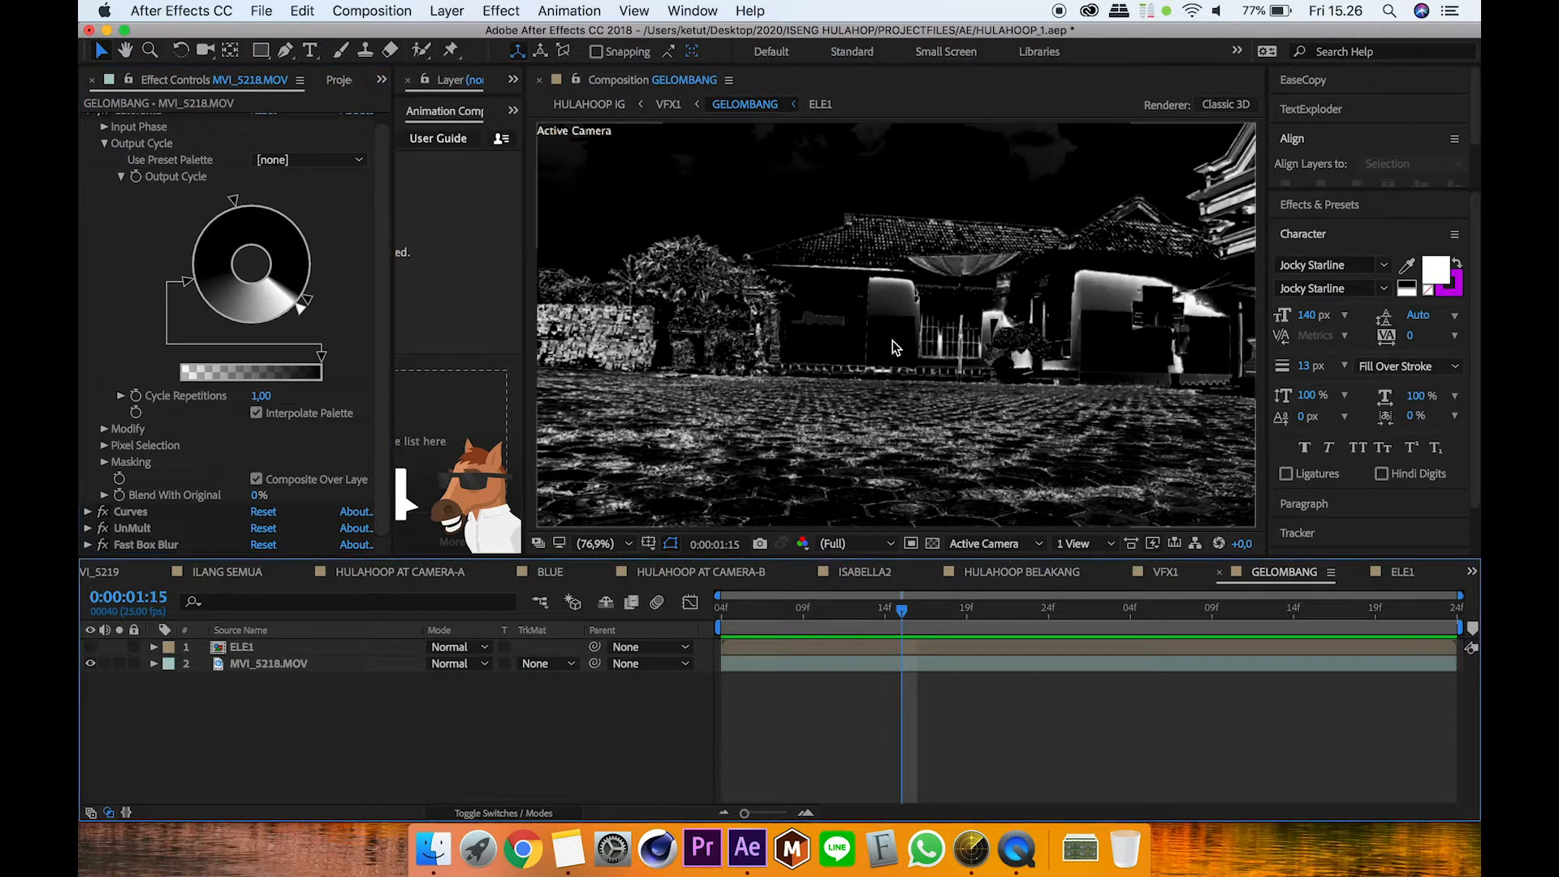
Step: Glance at VFX1, return to GELOMBANG, show ELE1 for comparison, and set MVI_5218.MOV's track matte to Alpha
{"action": "left_click", "coordinate": [669, 104]}
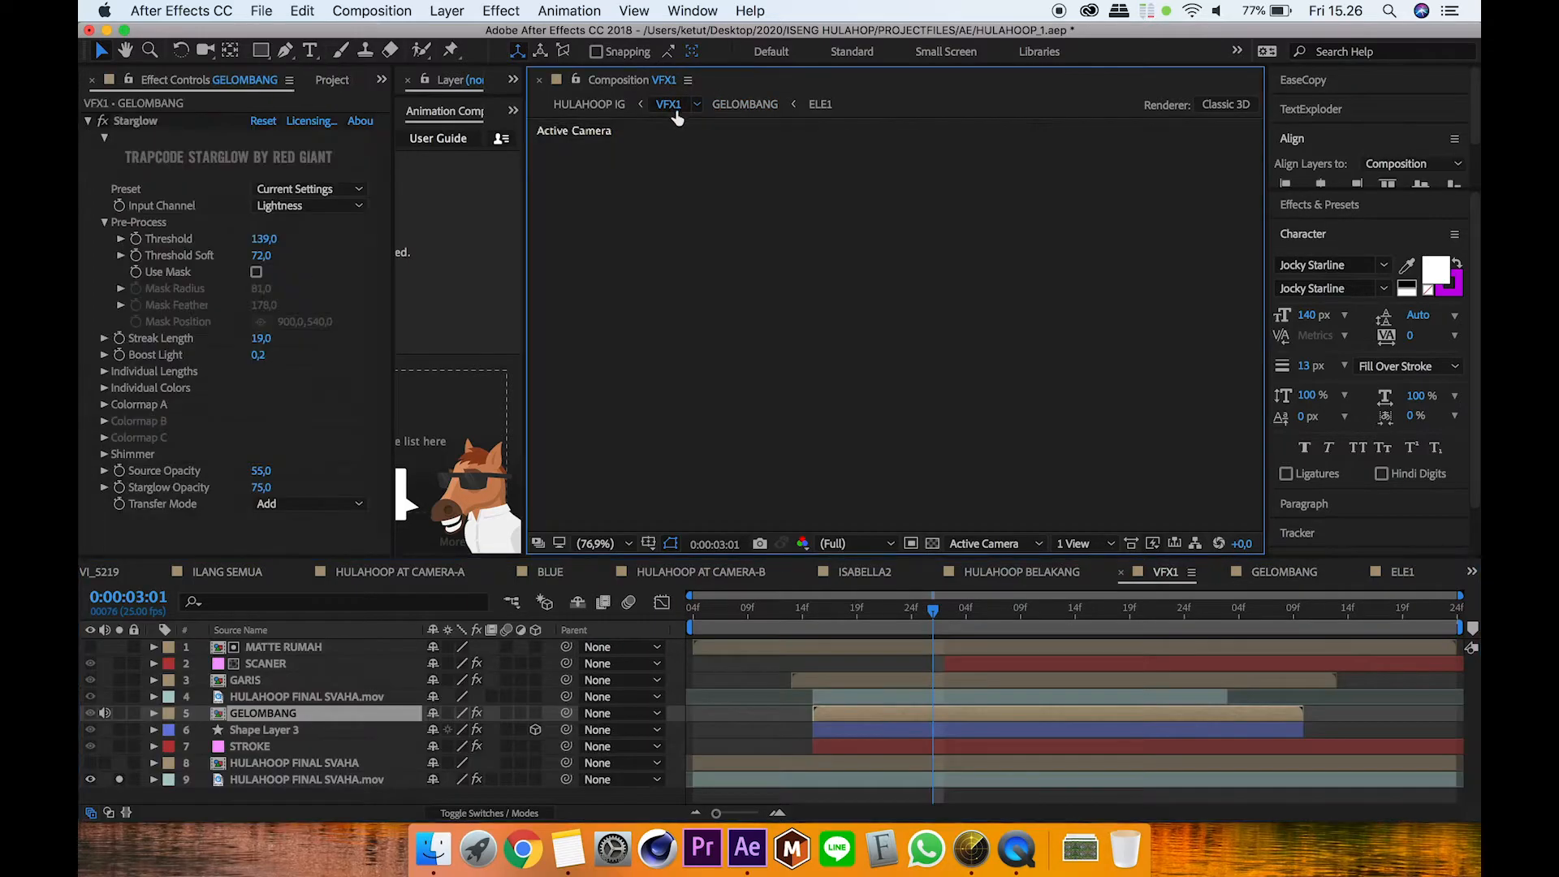
{"action": "left_click", "coordinate": [746, 101]}
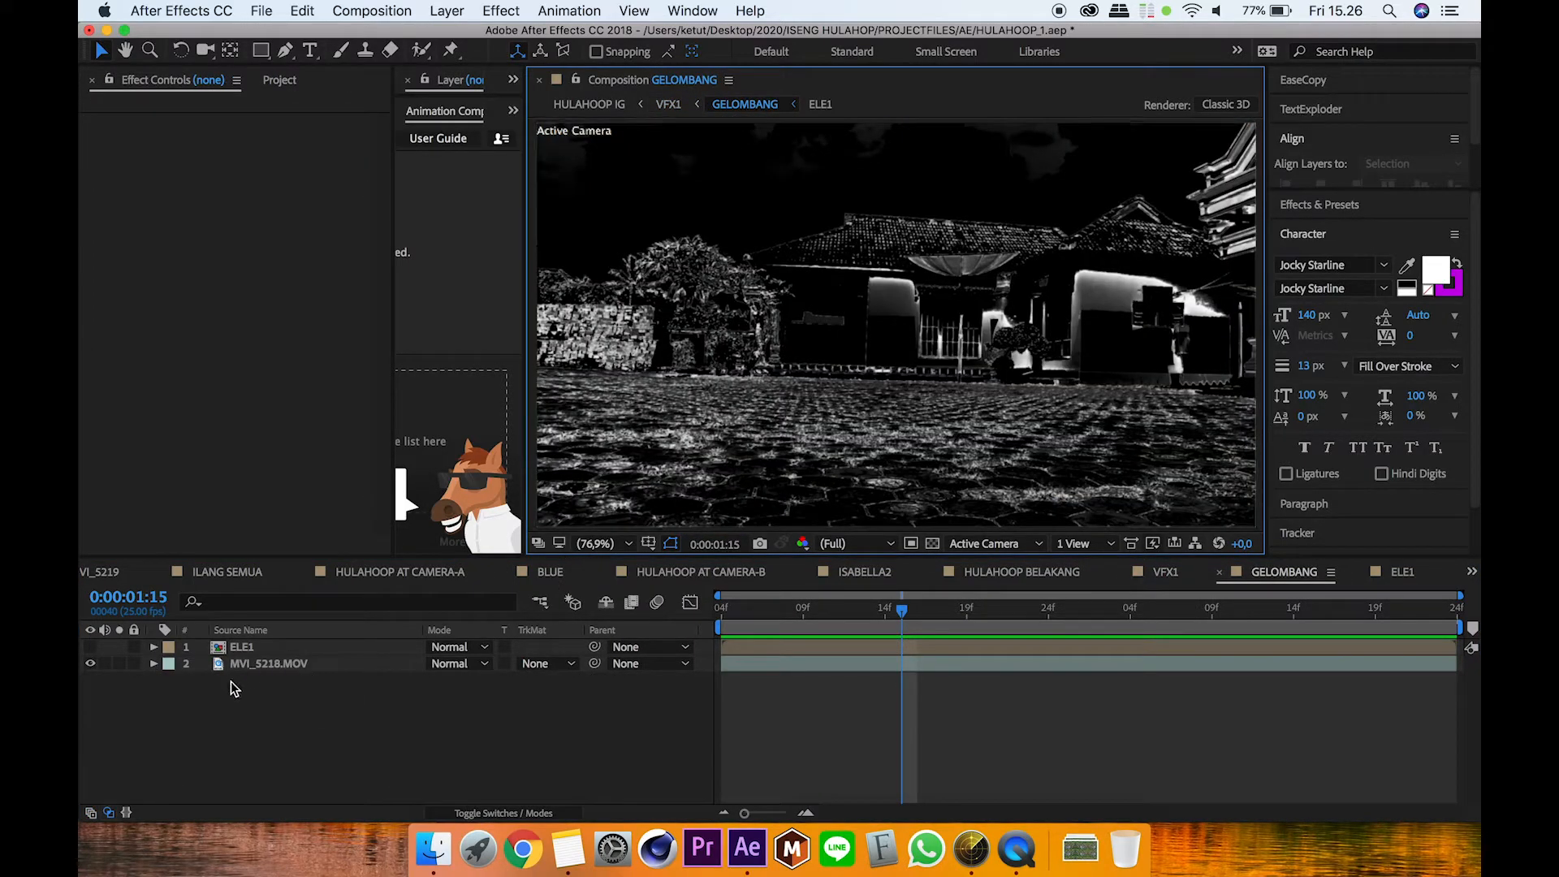
{"action": "left_click", "coordinate": [91, 646]}
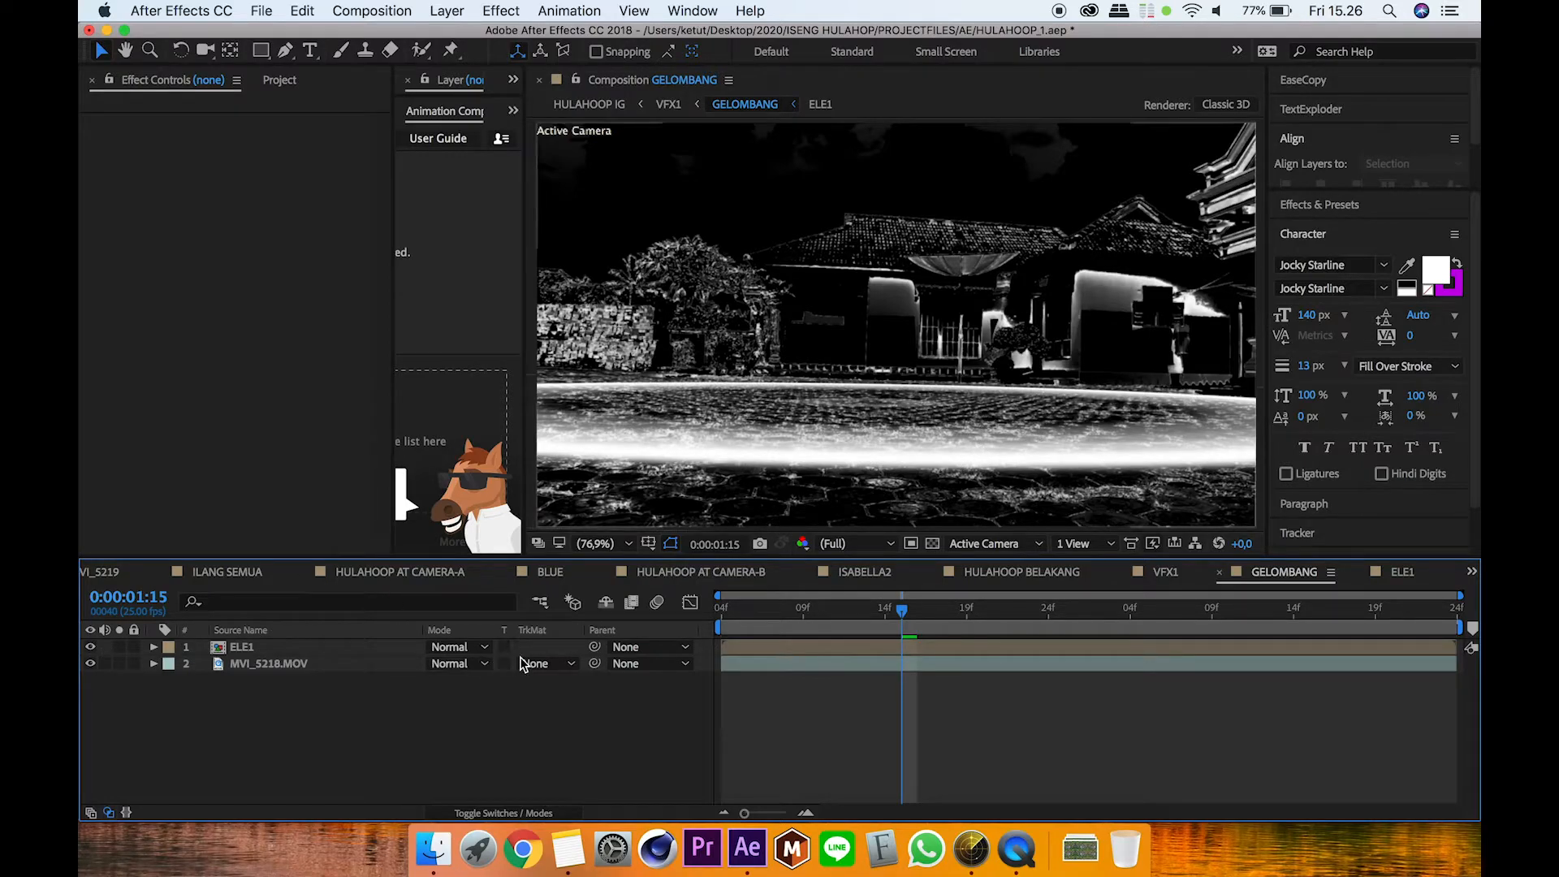
{"action": "left_click", "coordinate": [547, 664]}
{"action": "left_click", "coordinate": [587, 714]}
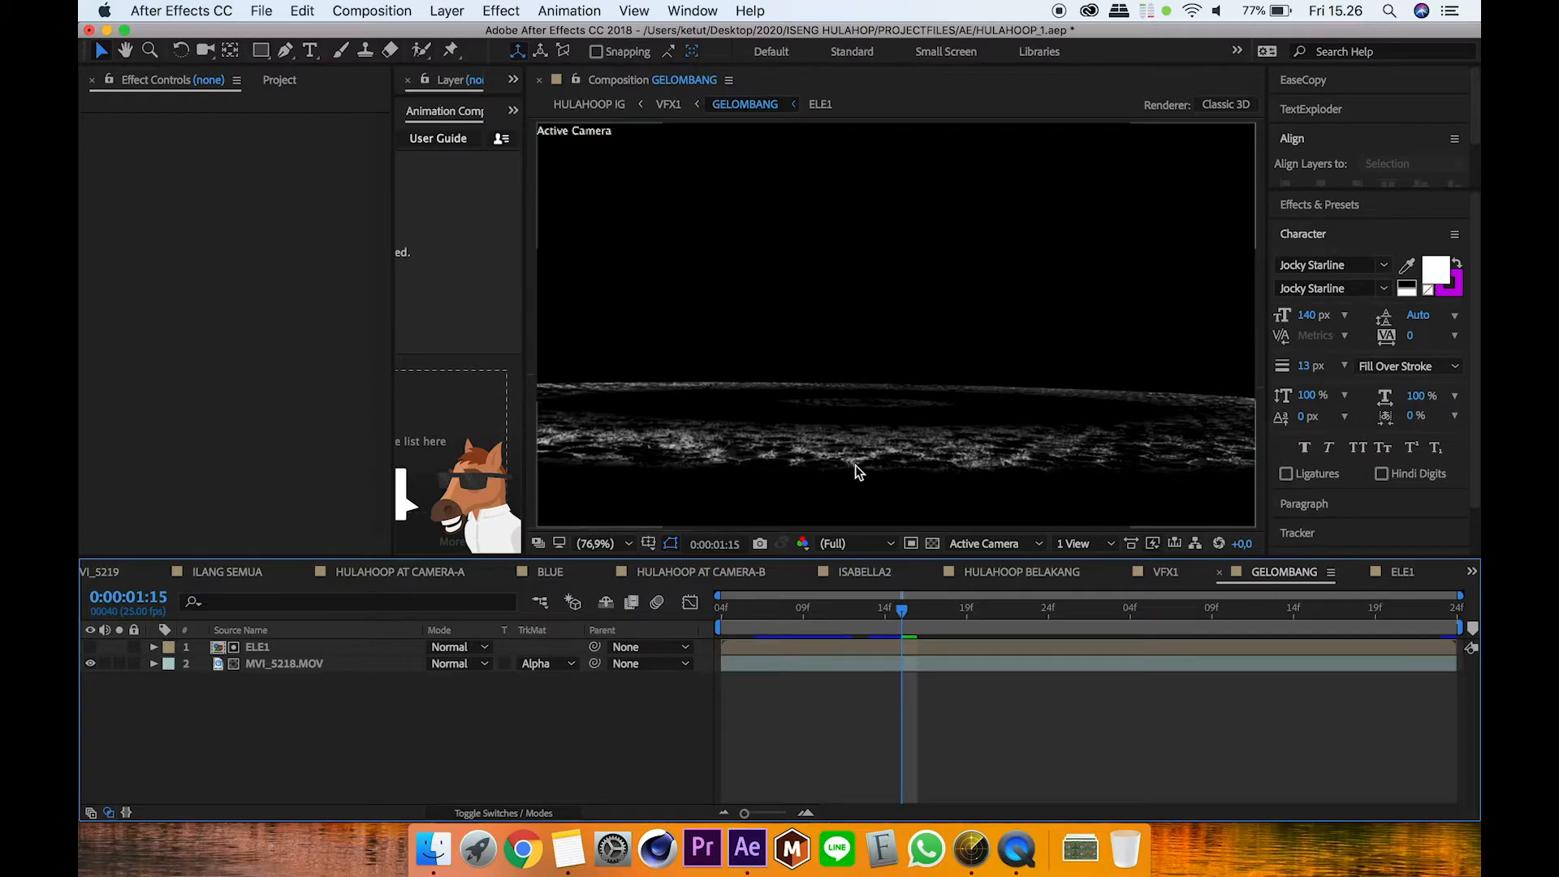
Step: Check ELE1's Grid effect and scrub GELOMBANG to 0:00:02:00 to view the matted wave
{"action": "left_click", "coordinate": [317, 646]}
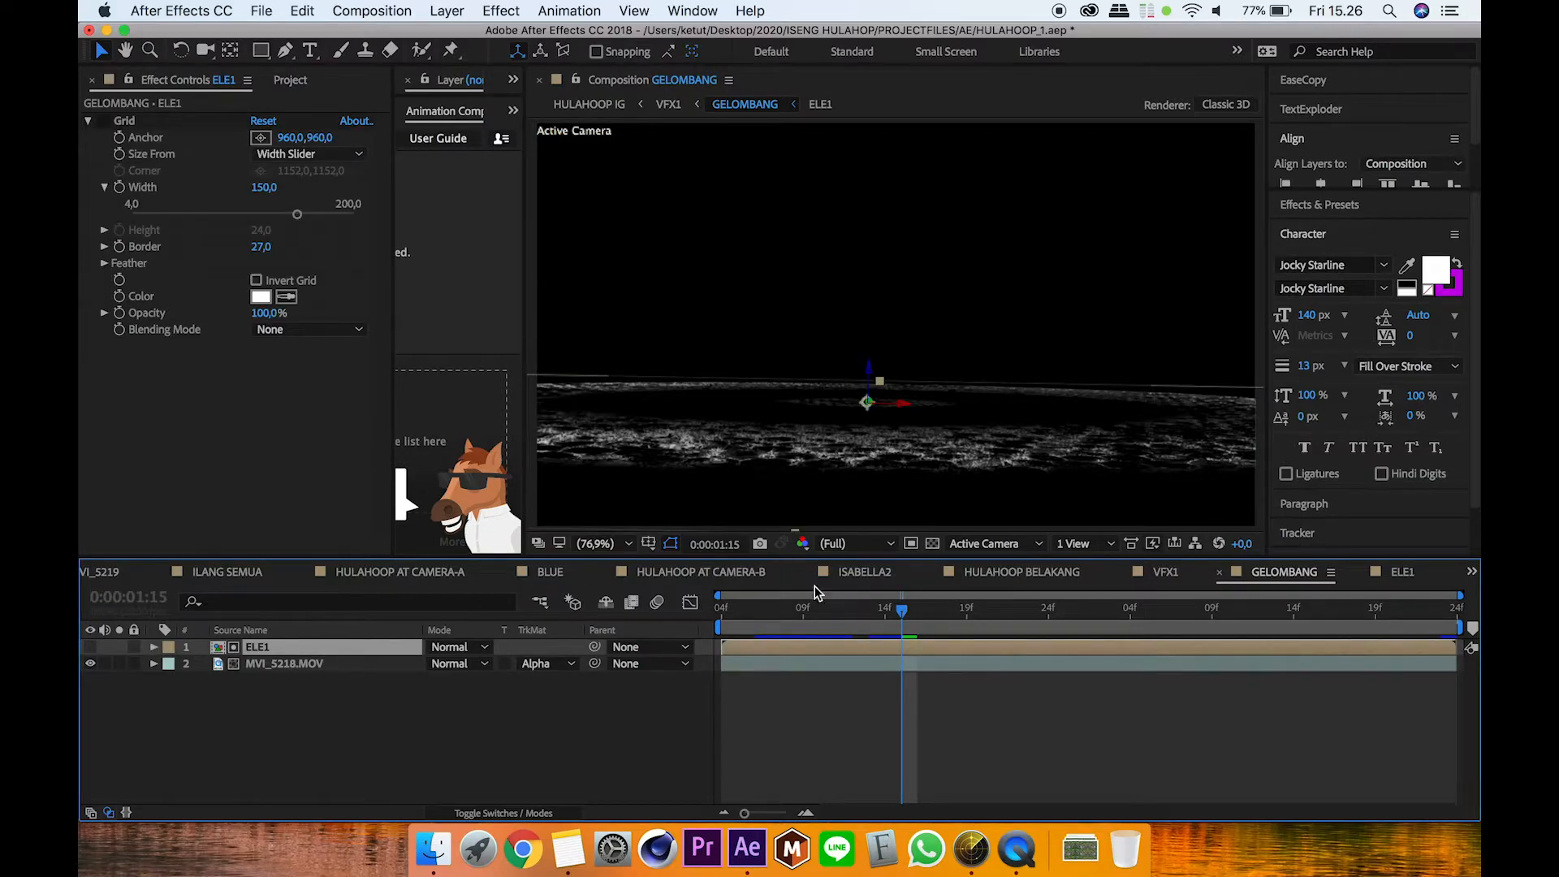
{"action": "left_click_drag", "start_coordinate": [918, 630], "coordinate": [1064, 626]}
{"action": "left_click", "coordinate": [861, 718]}
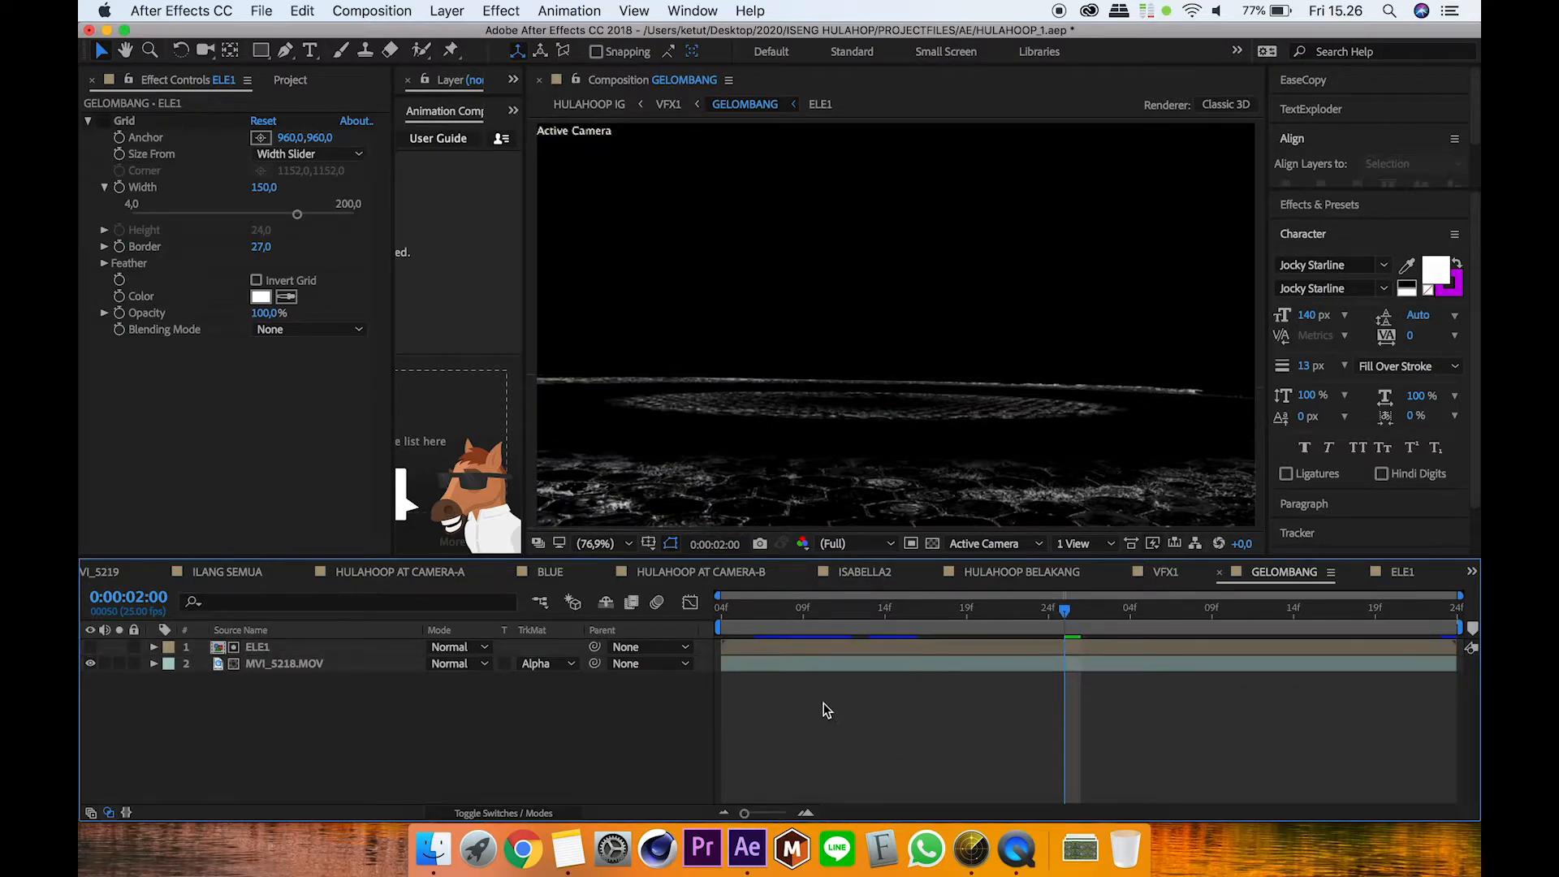
Step: Open VFX1 at 0:00:03:11 with GELOMBANG soloed, and toggle its Starglow effect off and on to compare
{"action": "left_click", "coordinate": [669, 106]}
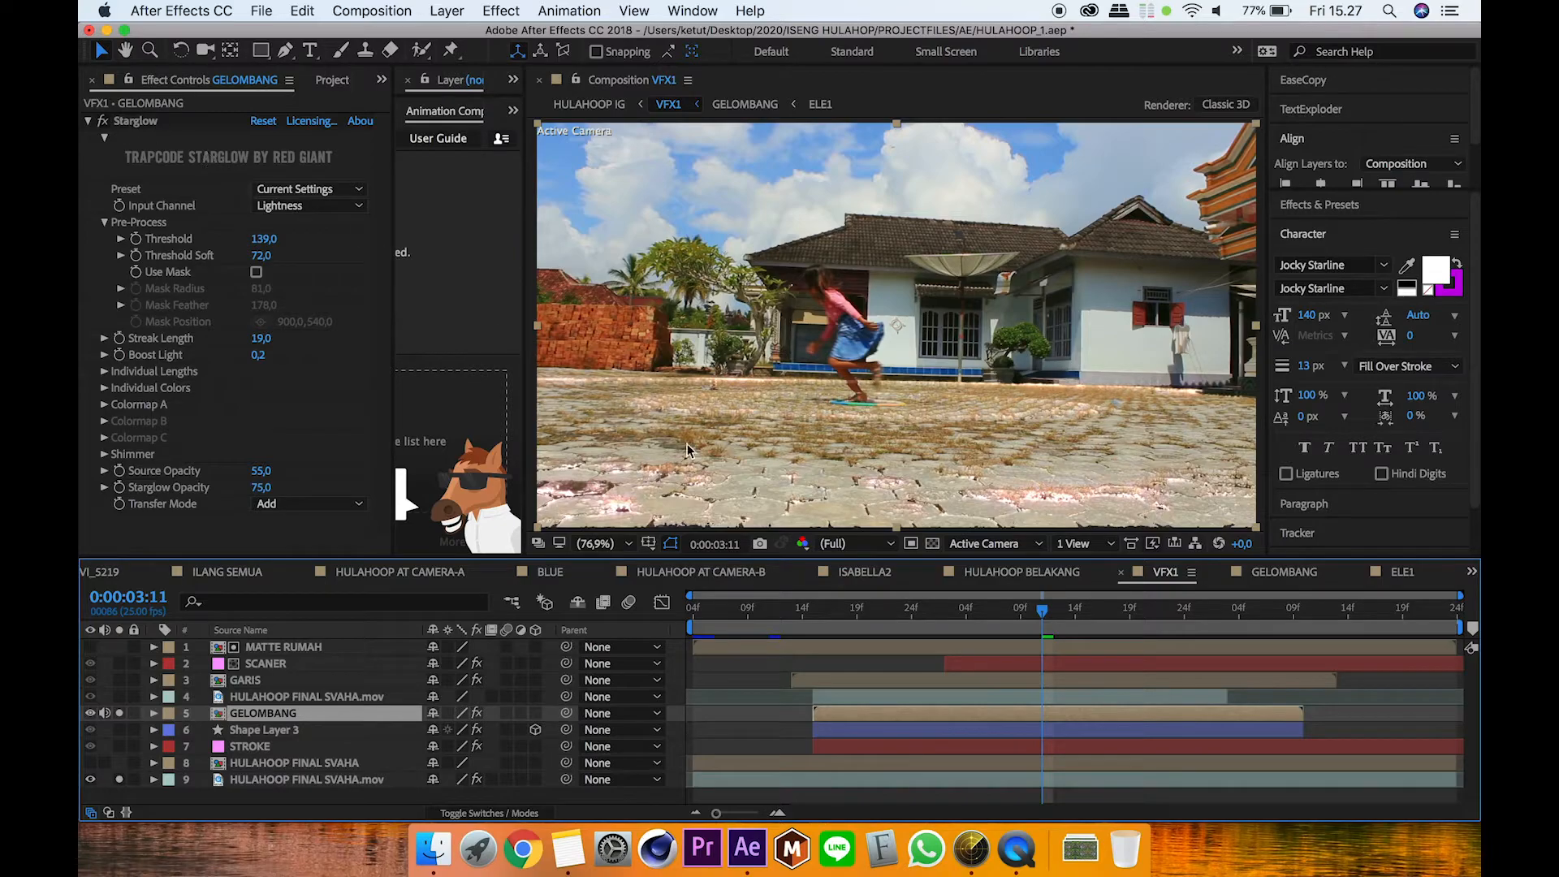
{"action": "left_click", "coordinate": [104, 128]}
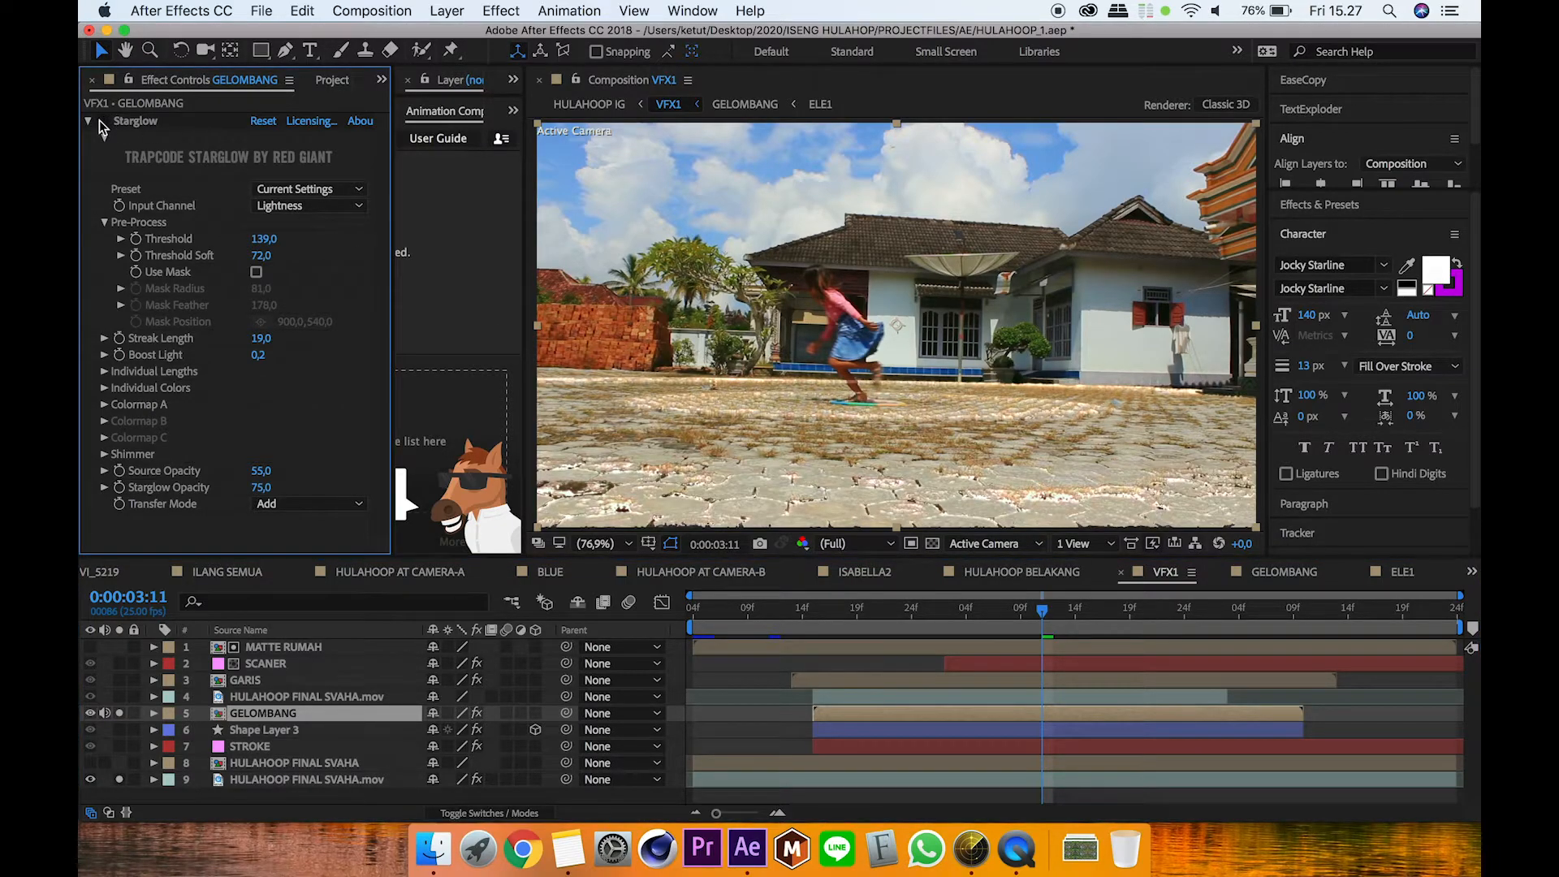
{"action": "left_click", "coordinate": [102, 122]}
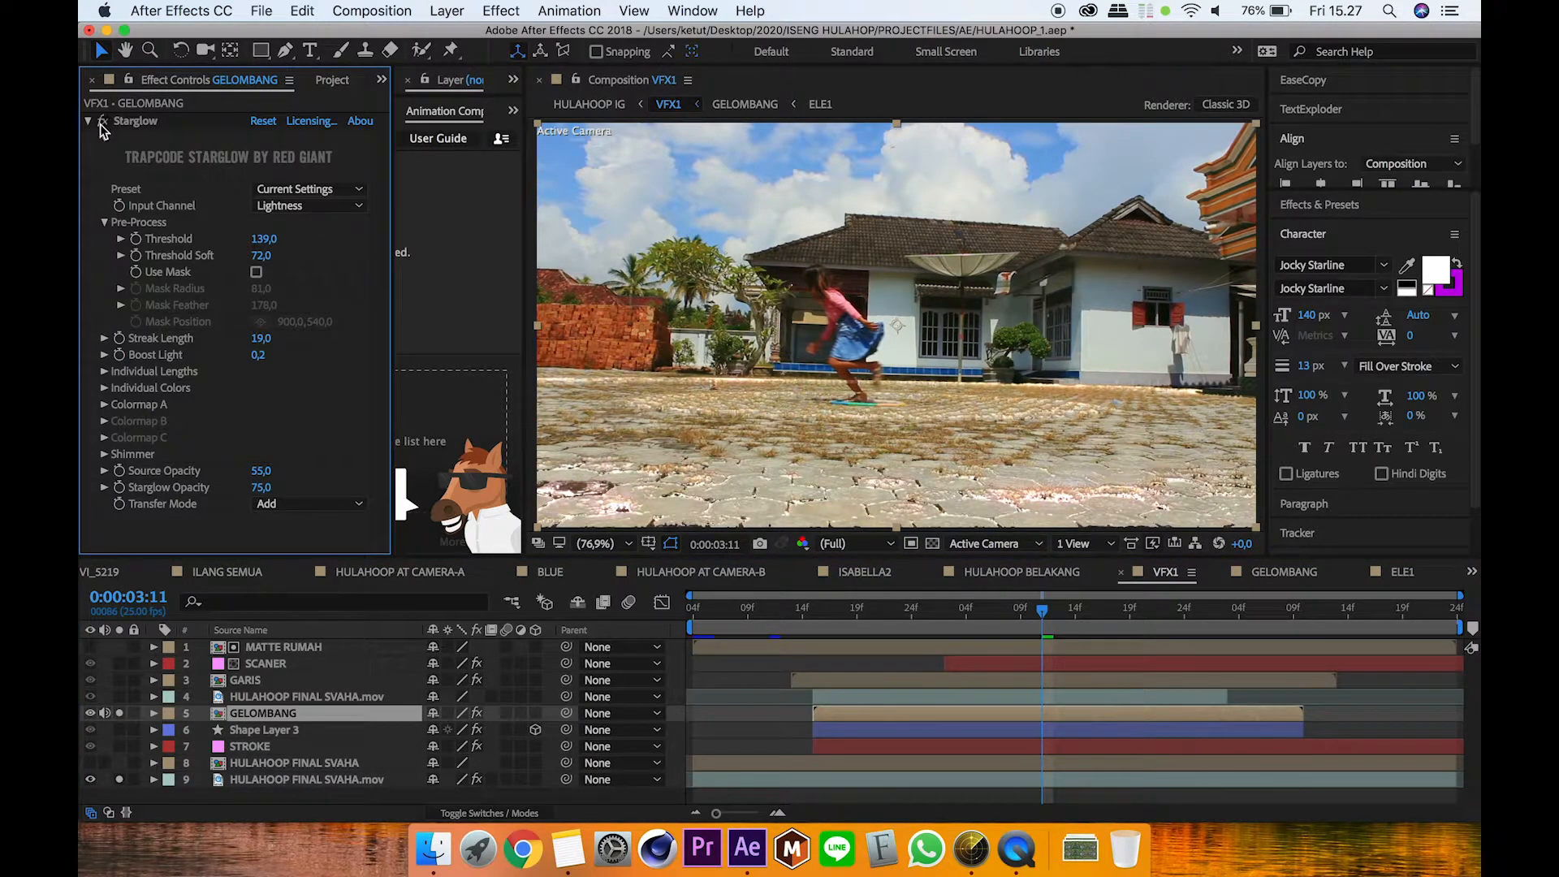
{"action": "left_click", "coordinate": [102, 123]}
{"action": "left_click", "coordinate": [103, 123]}
Step: Solo the STROKE layer in VFX1, collapse its Echo settings, and lock the GELOMBANG layer
{"action": "left_click", "coordinate": [232, 748]}
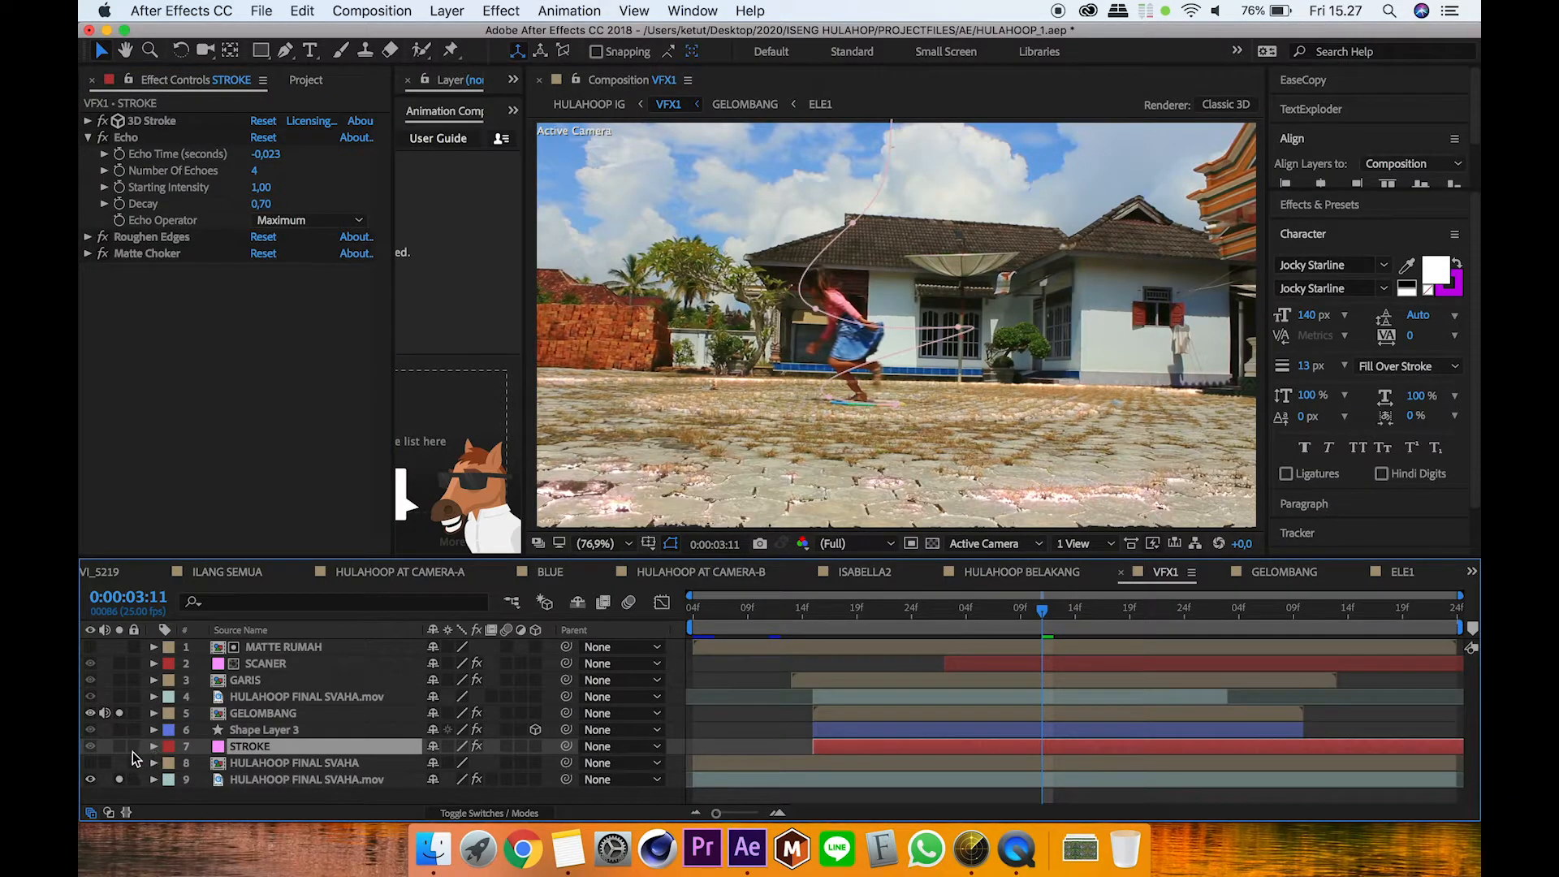
{"action": "left_click", "coordinate": [87, 143]}
{"action": "left_click", "coordinate": [87, 139]}
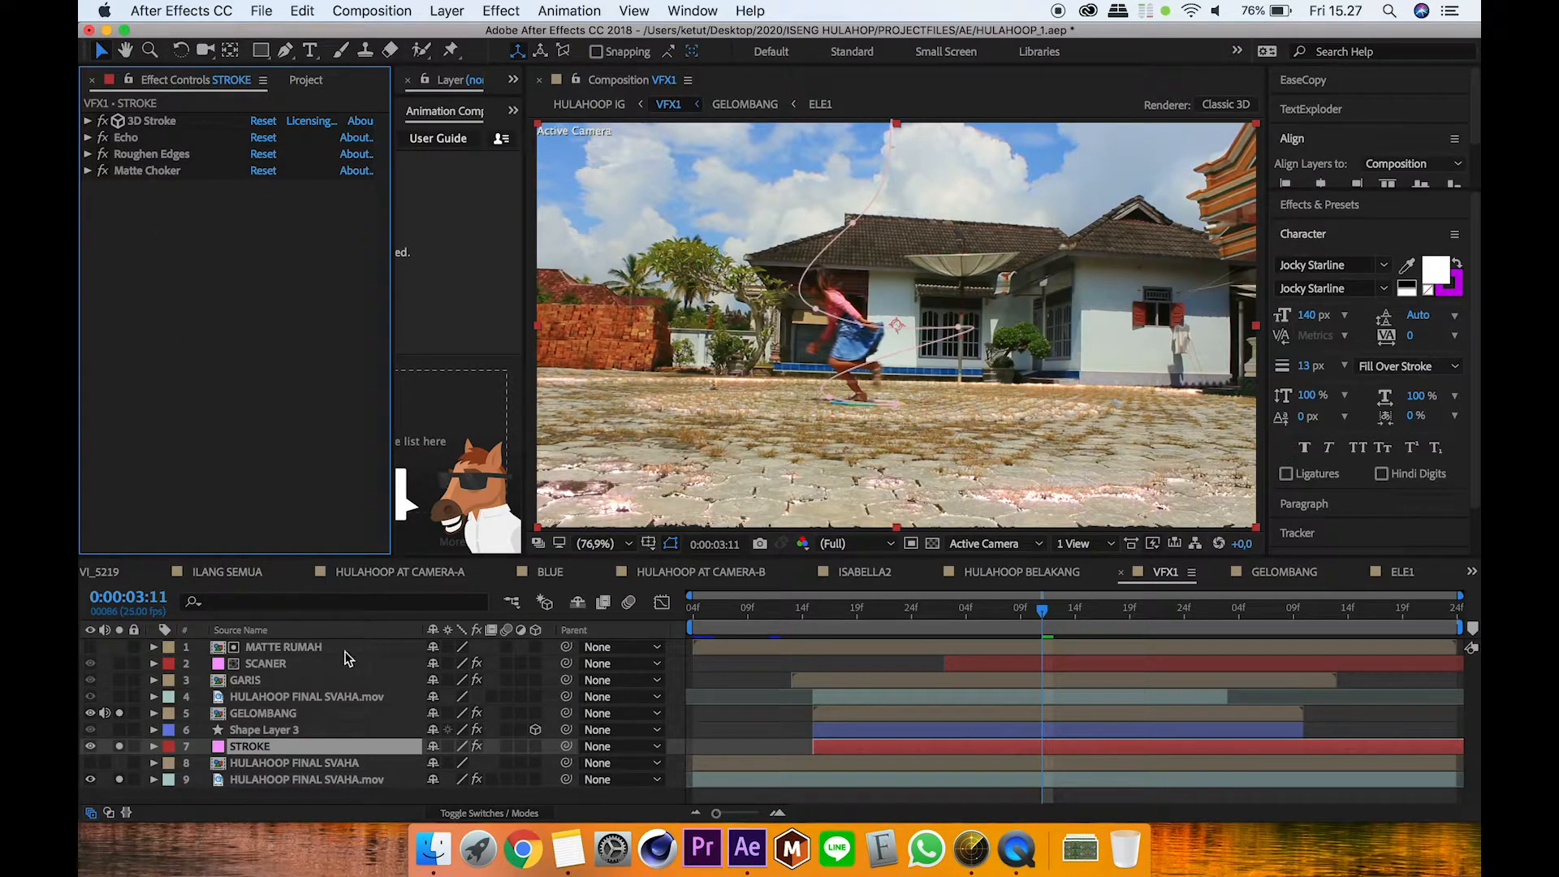
{"action": "left_click", "coordinate": [119, 721]}
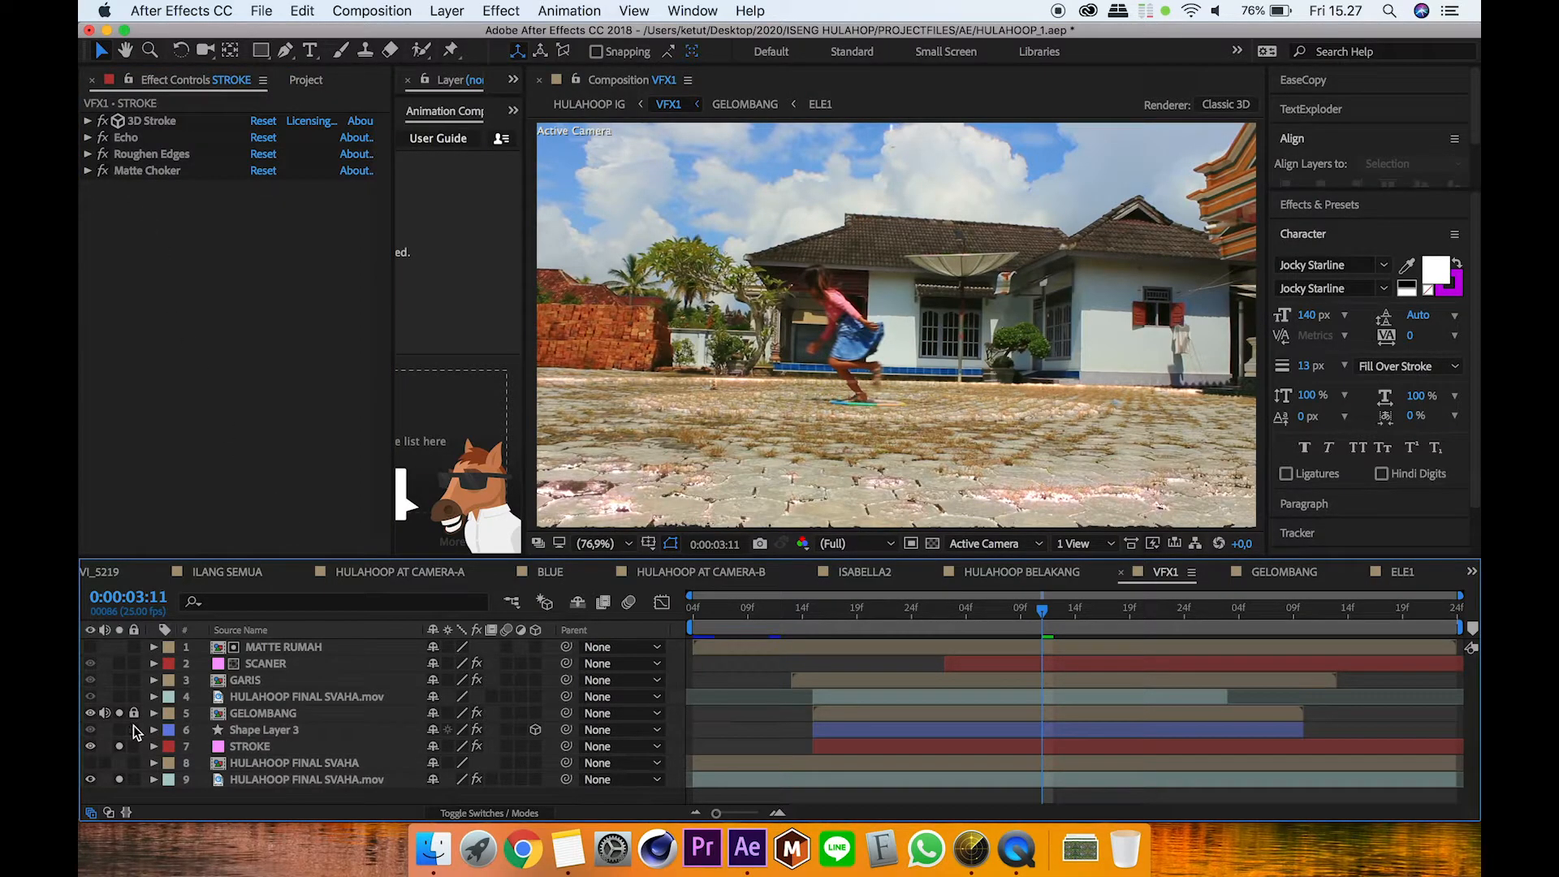
Step: Unsolo the bottom HULAHOOP FINAL SVAHA.mov layer and scrub VFX1 to 0:00:03:03 to view STROKE on its own
{"action": "left_click", "coordinate": [120, 780]}
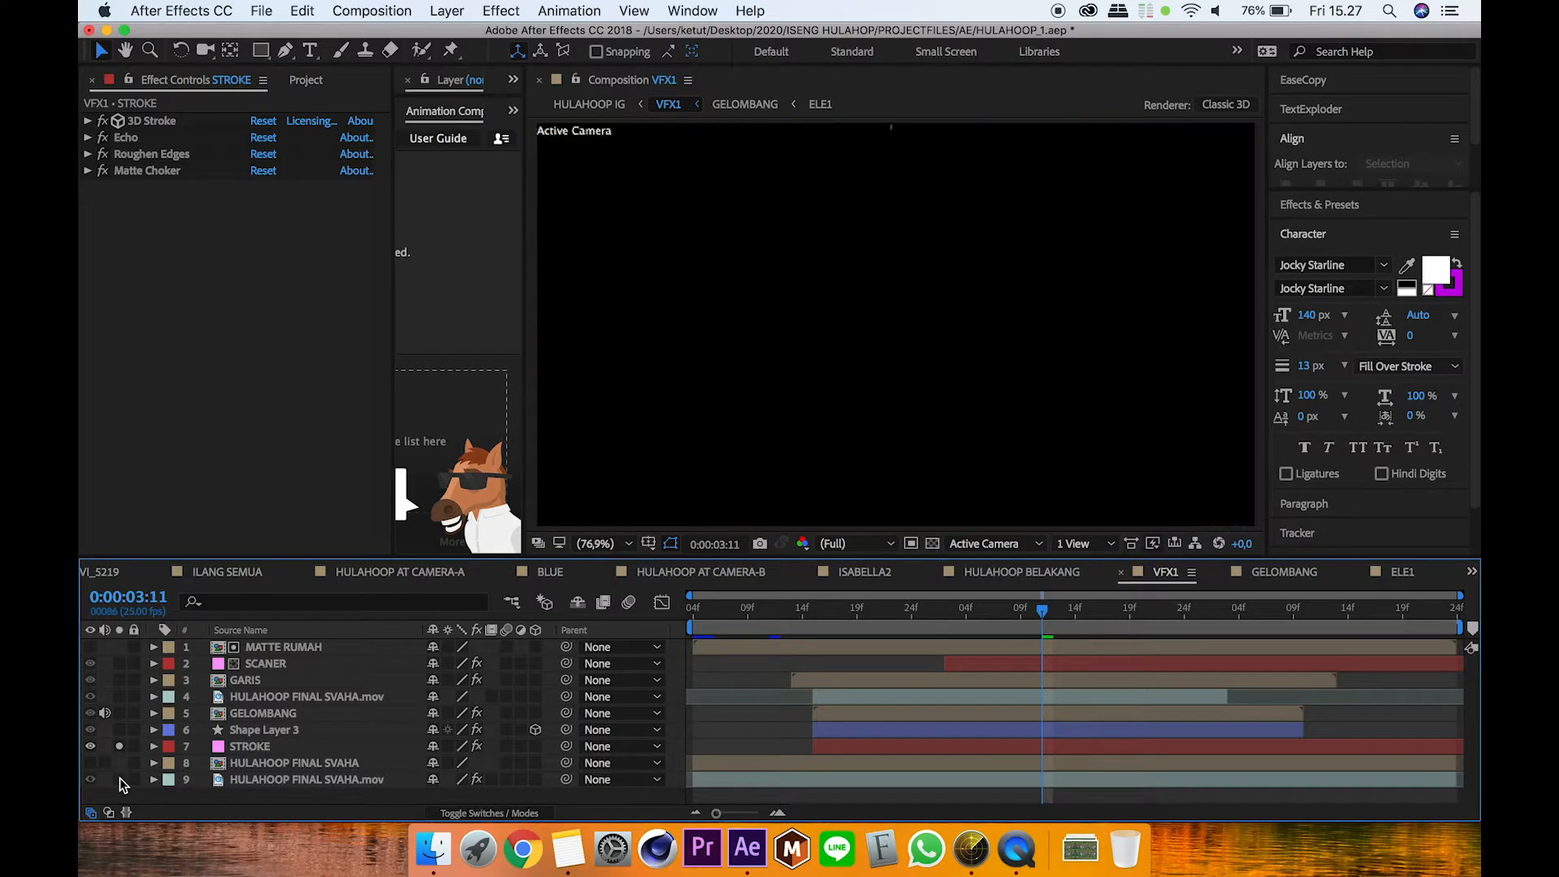
{"action": "left_click", "coordinate": [865, 745]}
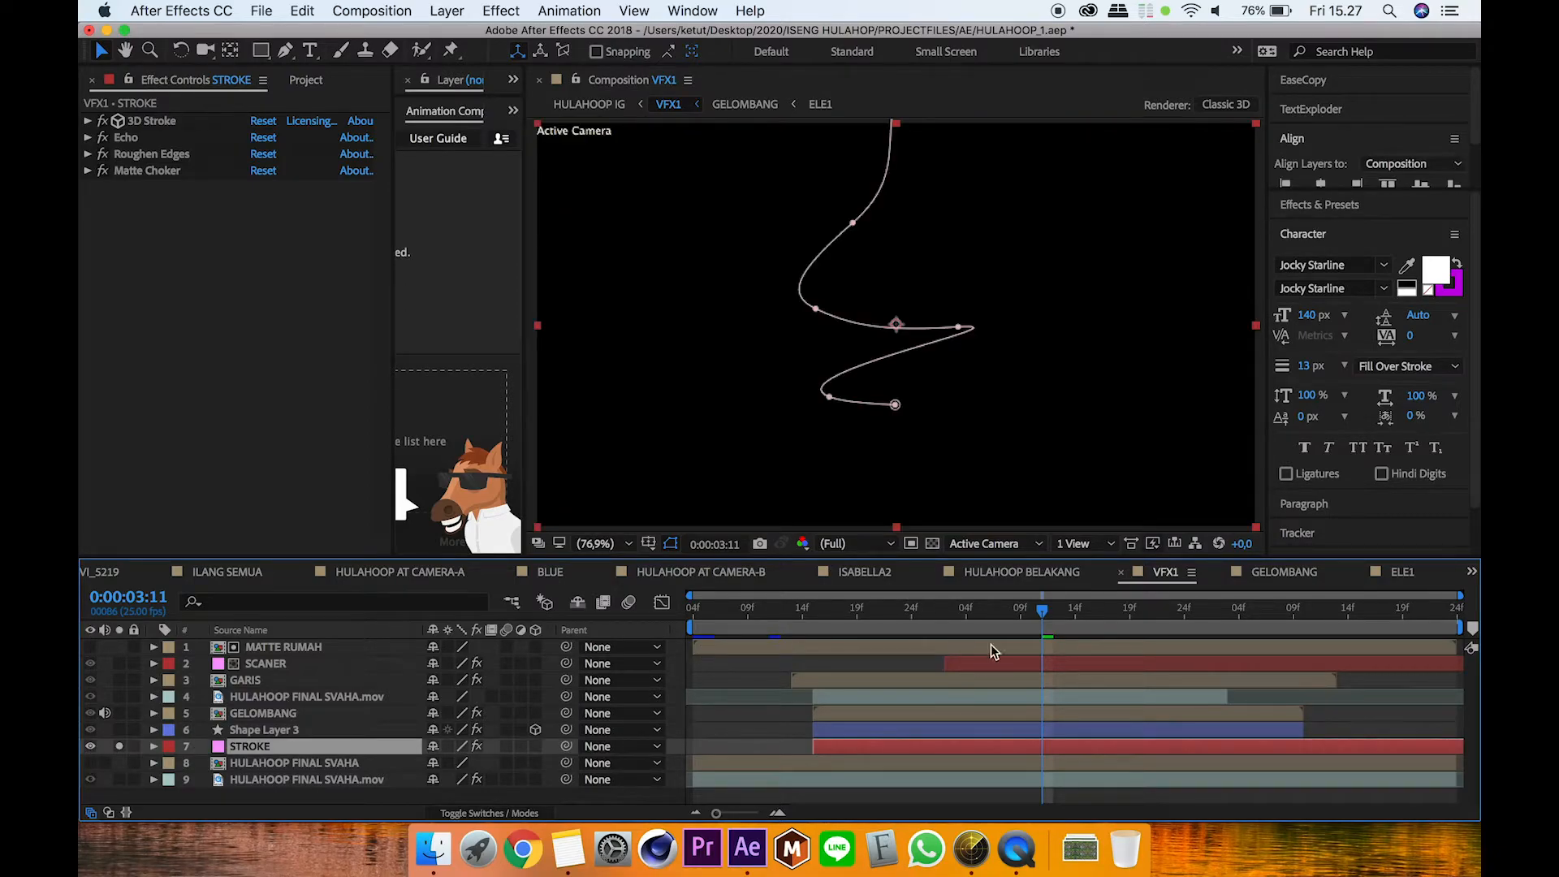
{"action": "left_click_drag", "start_coordinate": [1030, 620], "coordinate": [862, 639]}
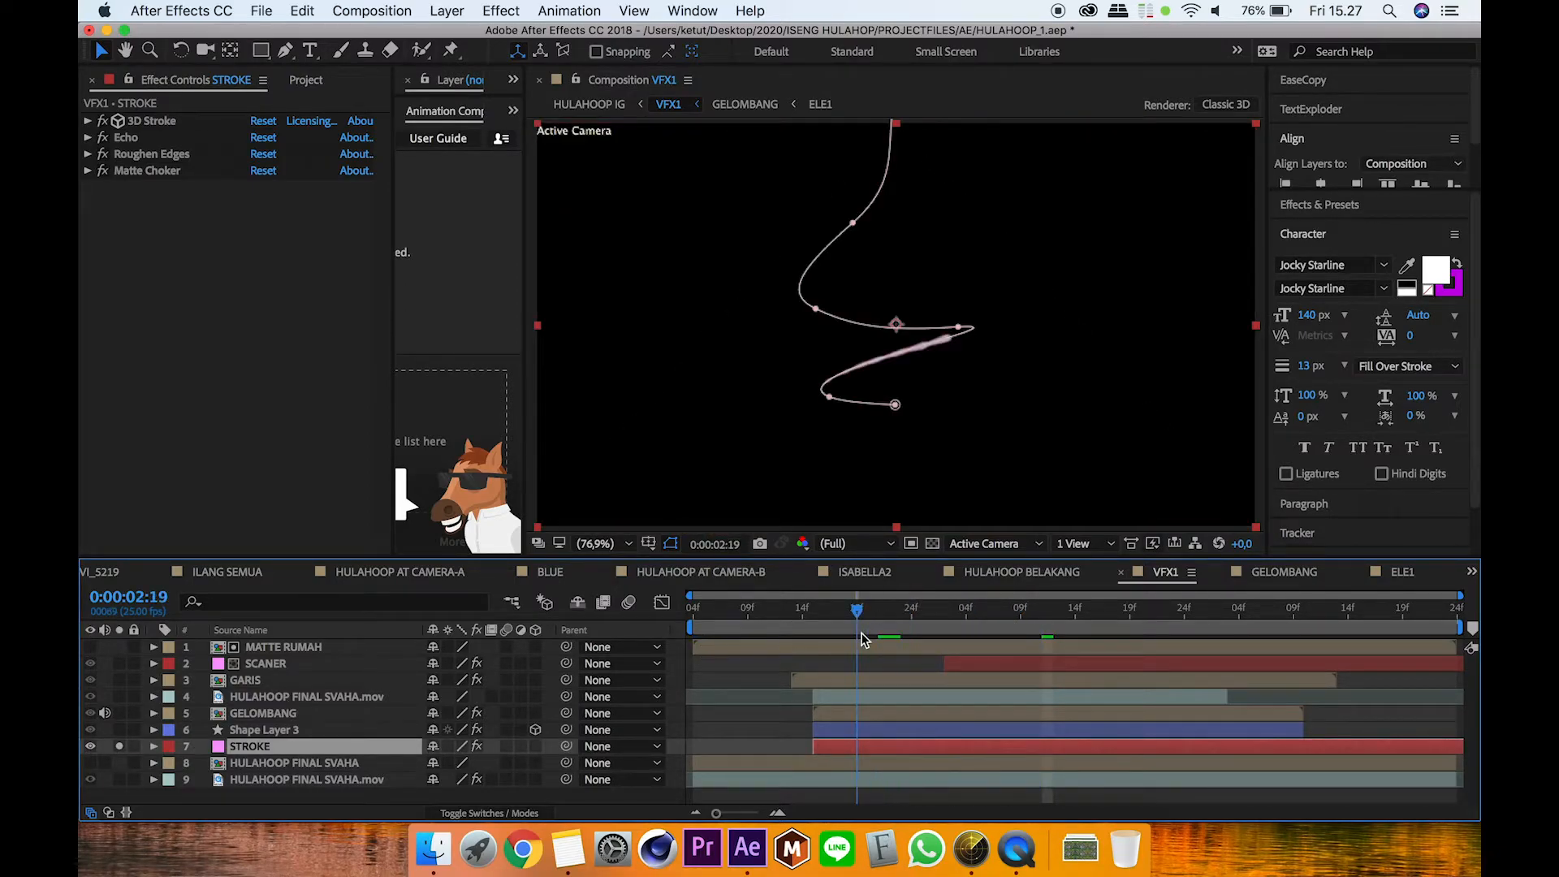
{"action": "left_click", "coordinate": [778, 728]}
{"action": "mouse_move", "coordinate": [836, 622]}
{"action": "left_mouse_down"}
{"action": "mouse_move", "coordinate": [978, 631]}
{"action": "mouse_move", "coordinate": [956, 630]}
{"action": "left_mouse_up"}
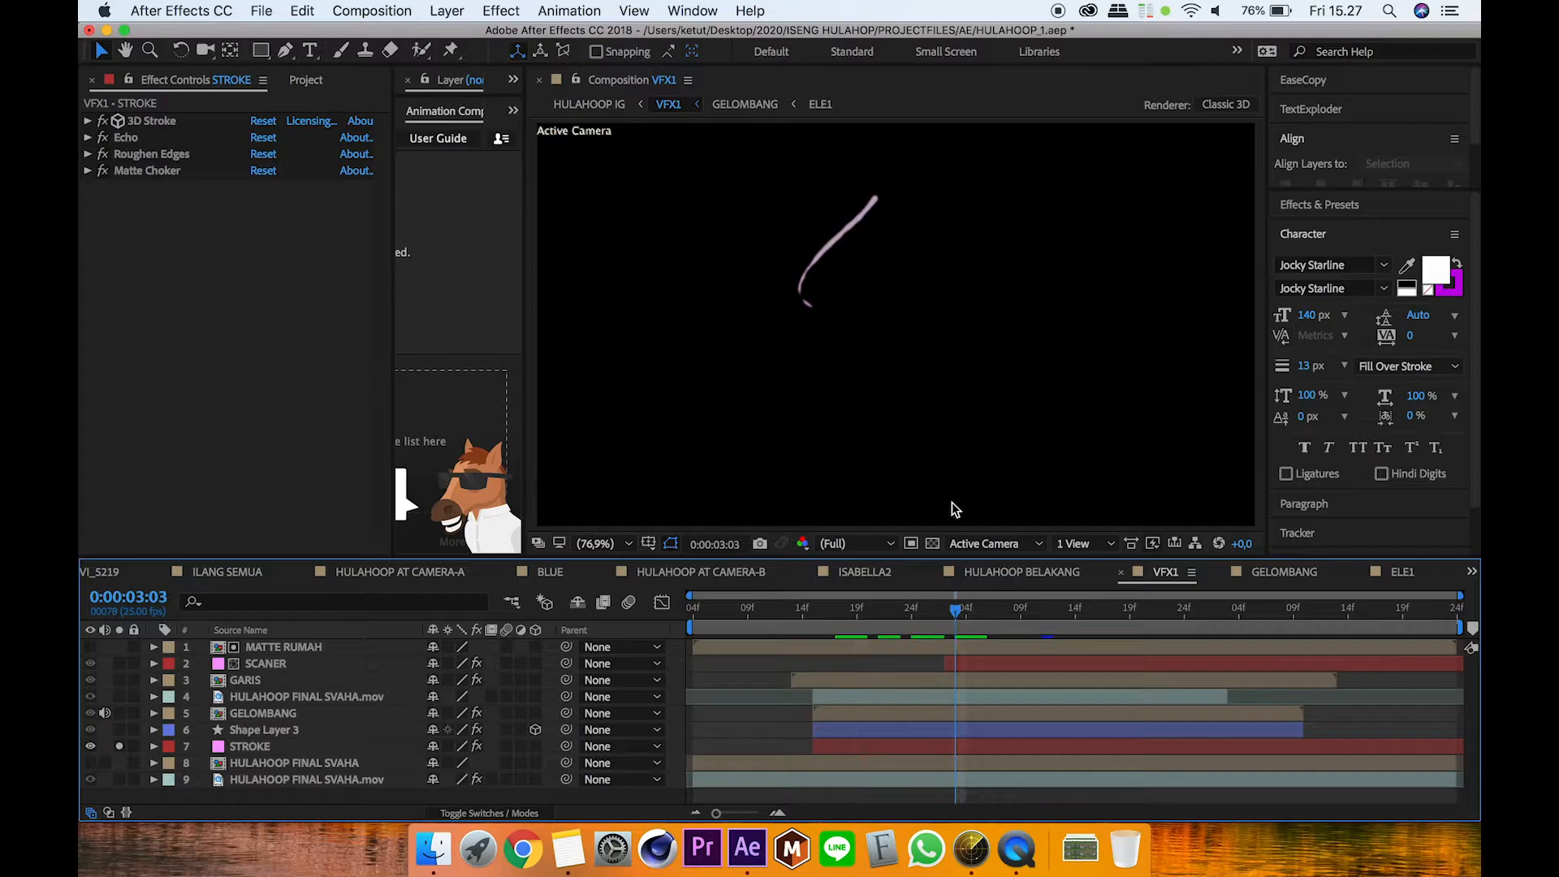
Step: Select the STROKE layer and expand its 3D Stroke effect to review the color, thickness, offset and taper settings
{"action": "left_click", "coordinate": [270, 747]}
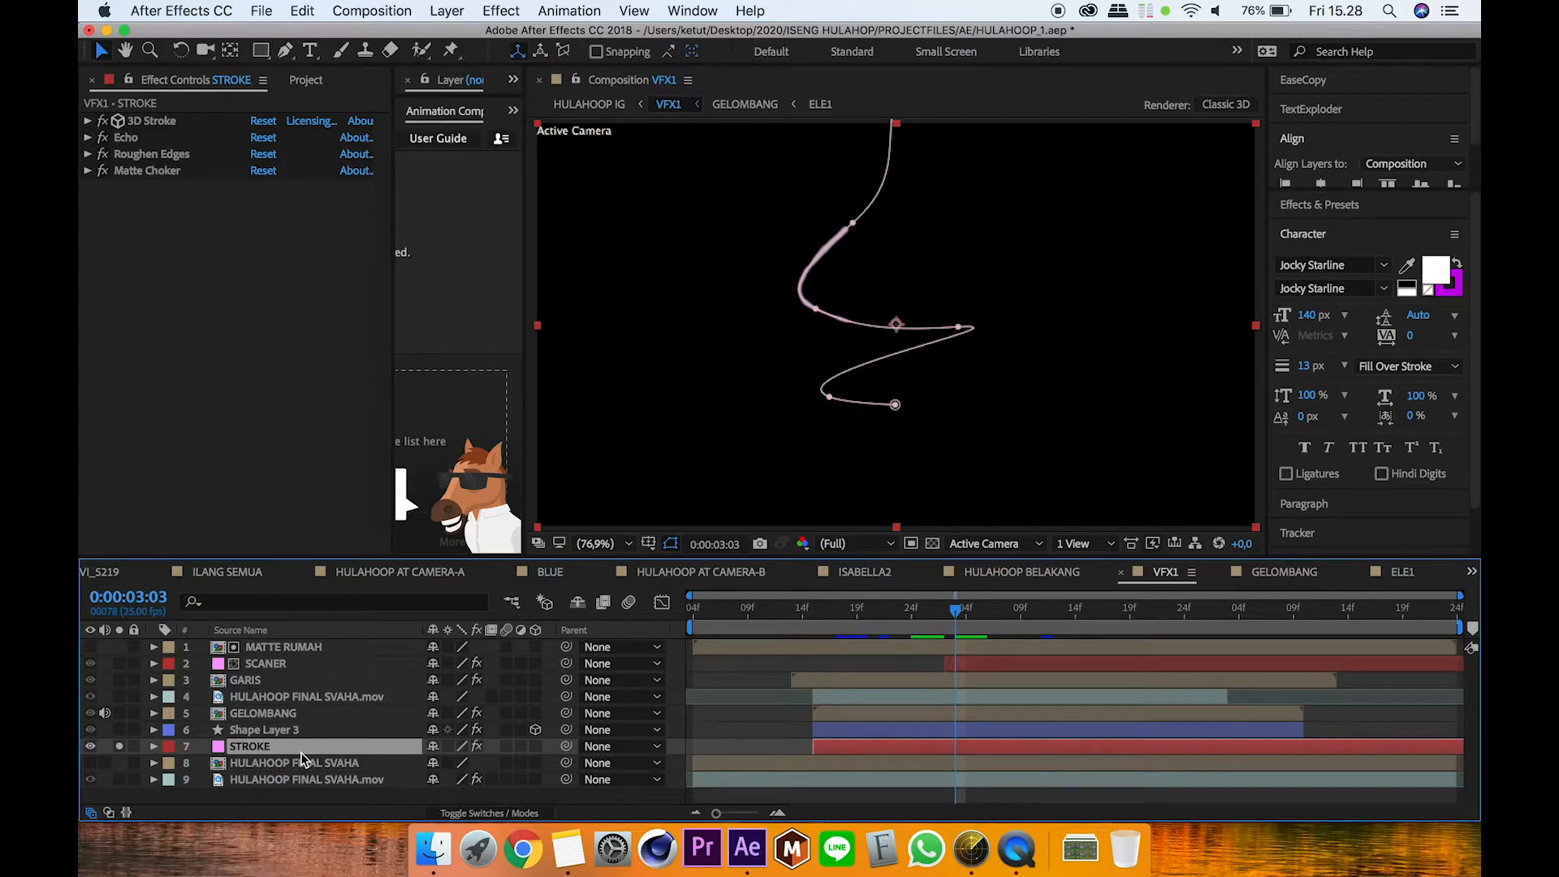
{"action": "left_click", "coordinate": [453, 10]}
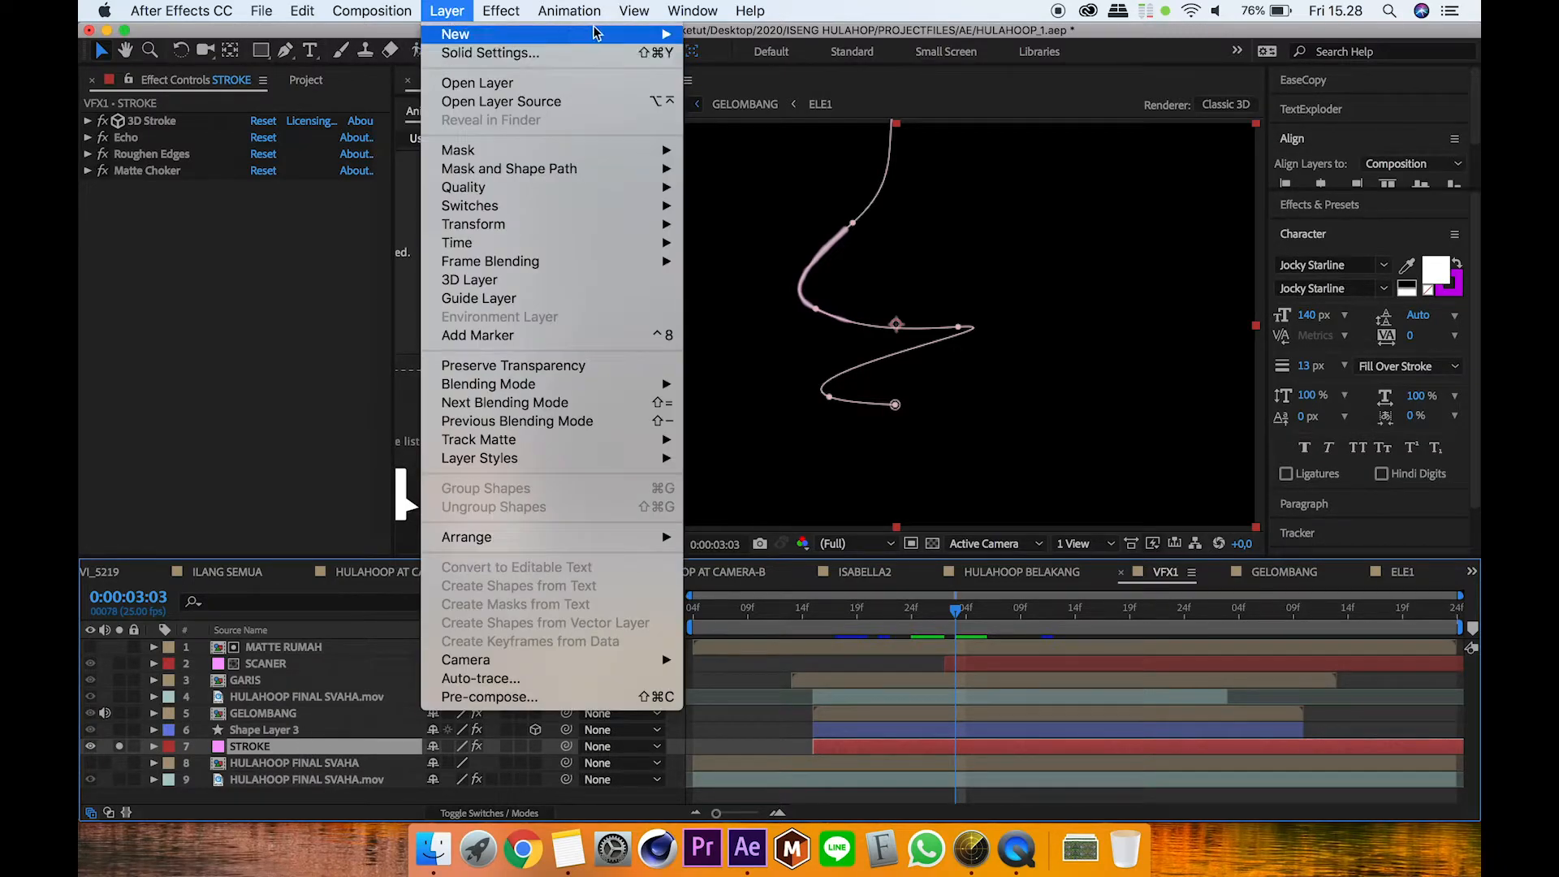
{"action": "left_click", "coordinate": [261, 748]}
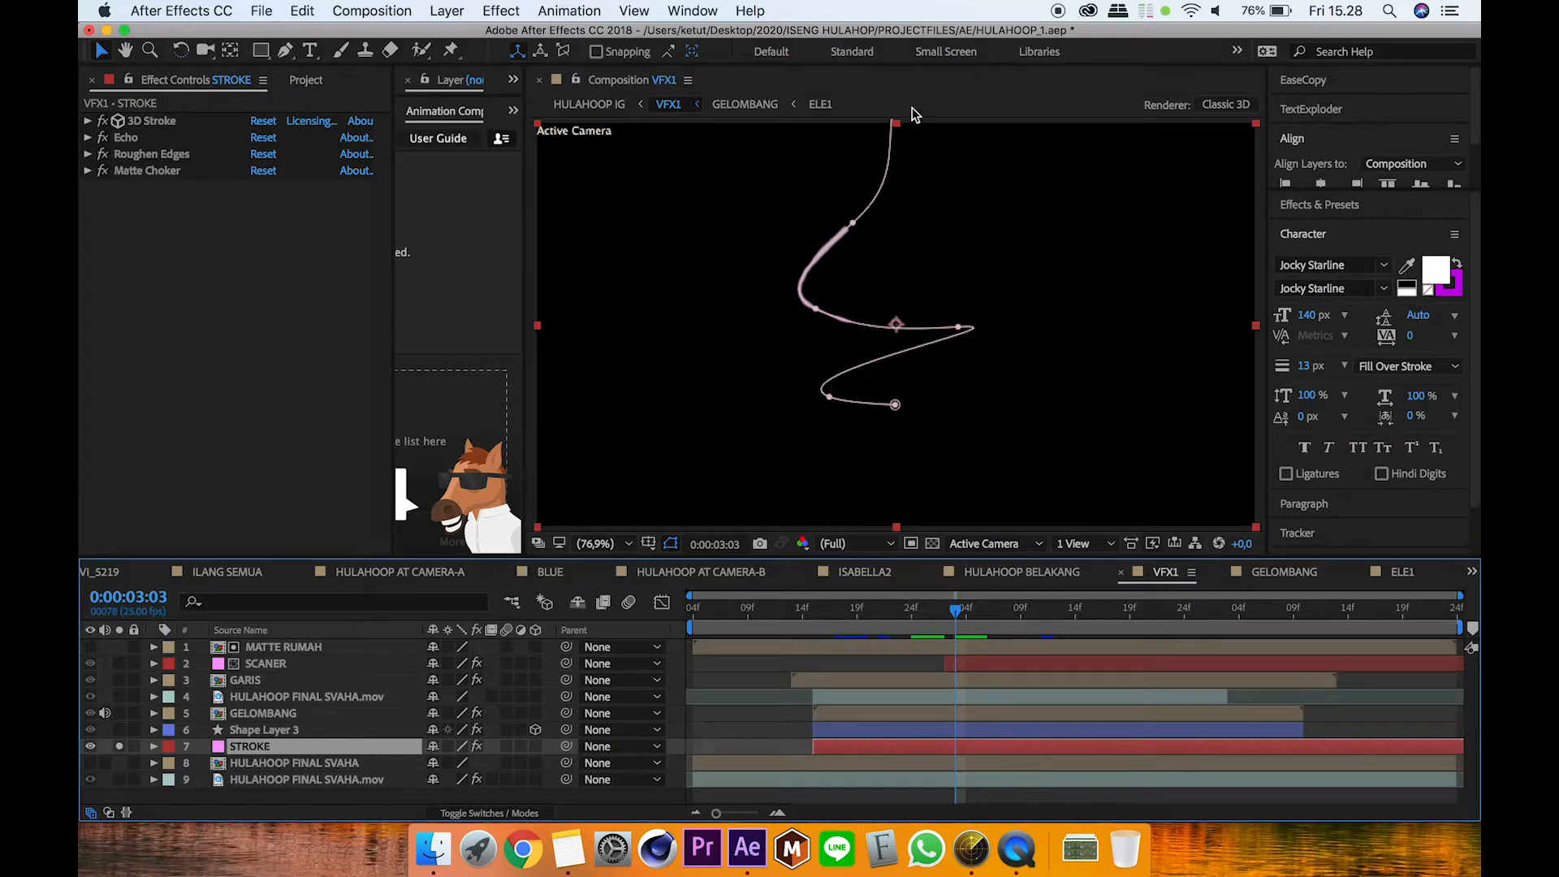
{"action": "left_click", "coordinate": [157, 123]}
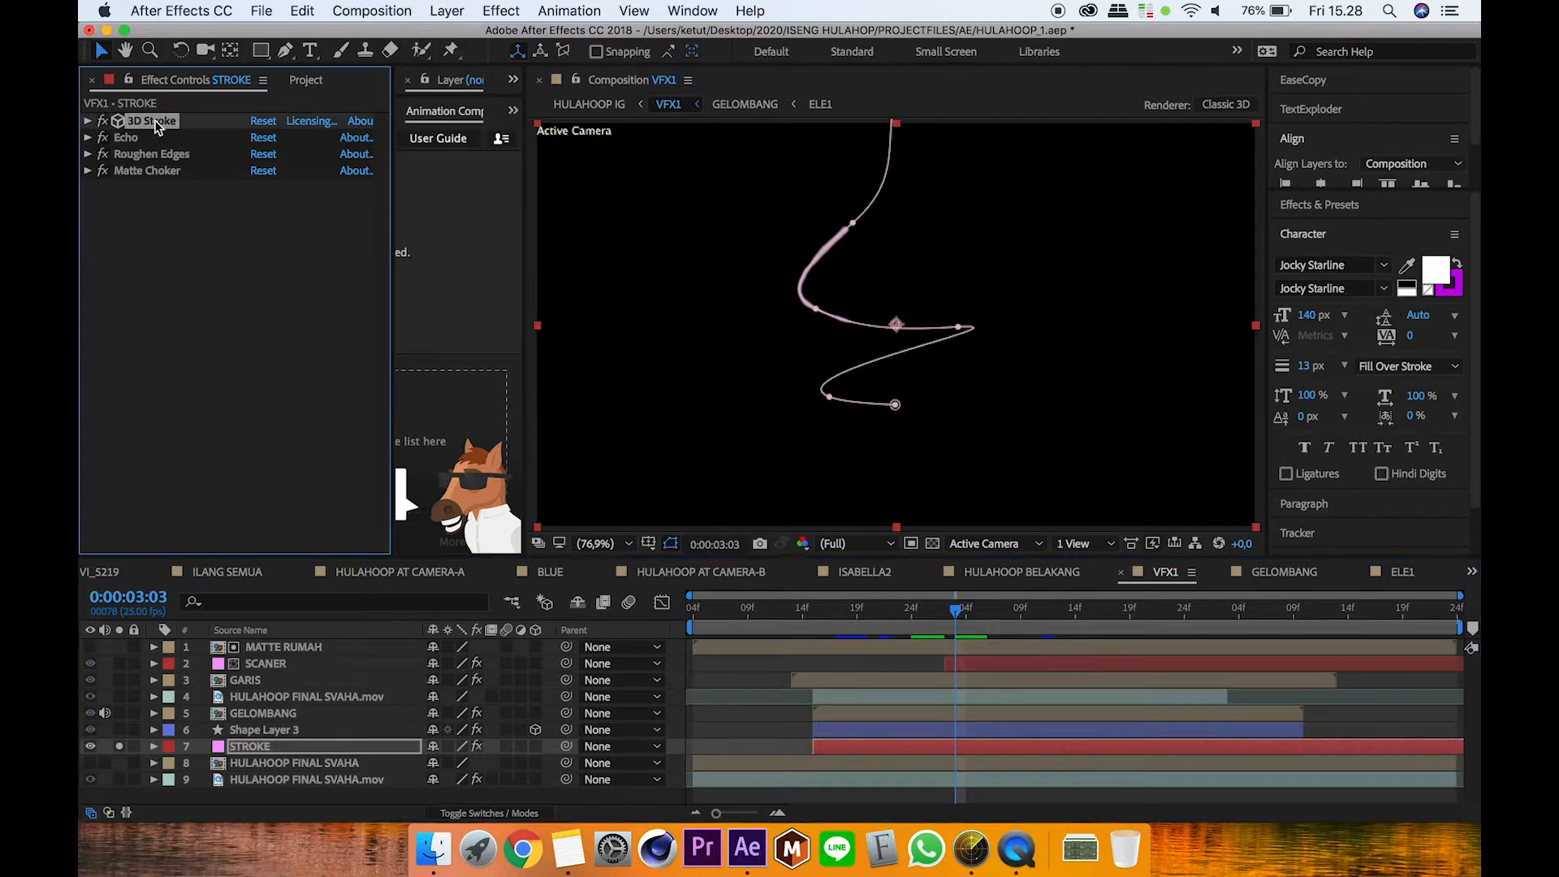
{"action": "left_click", "coordinate": [88, 121]}
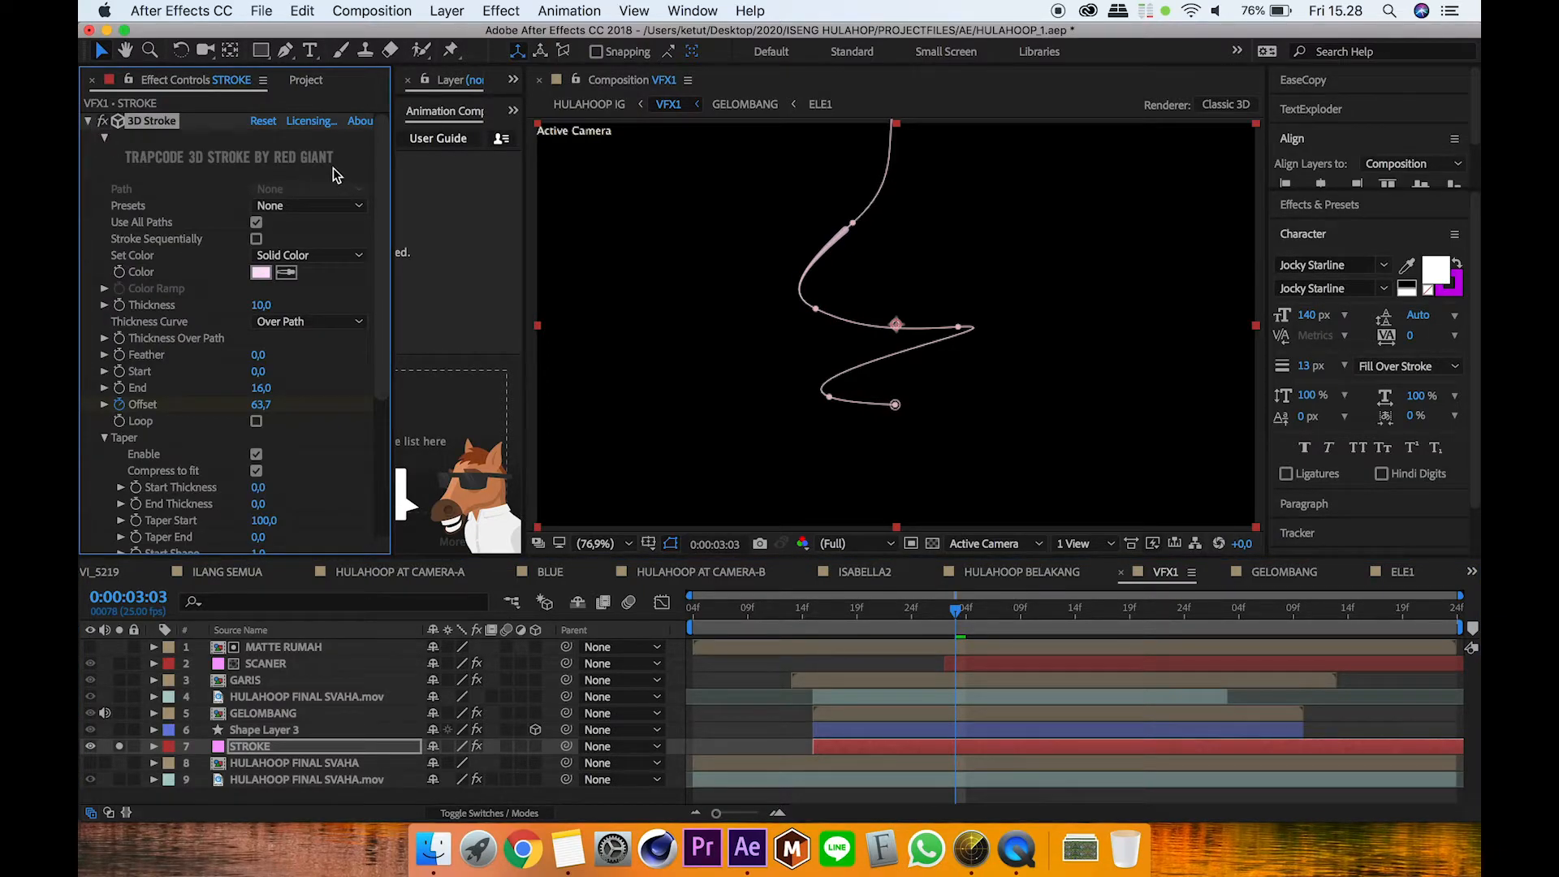
{"action": "scroll", "coordinate": [381, 160], "scroll_direction": "down", "scroll_amount": 3}
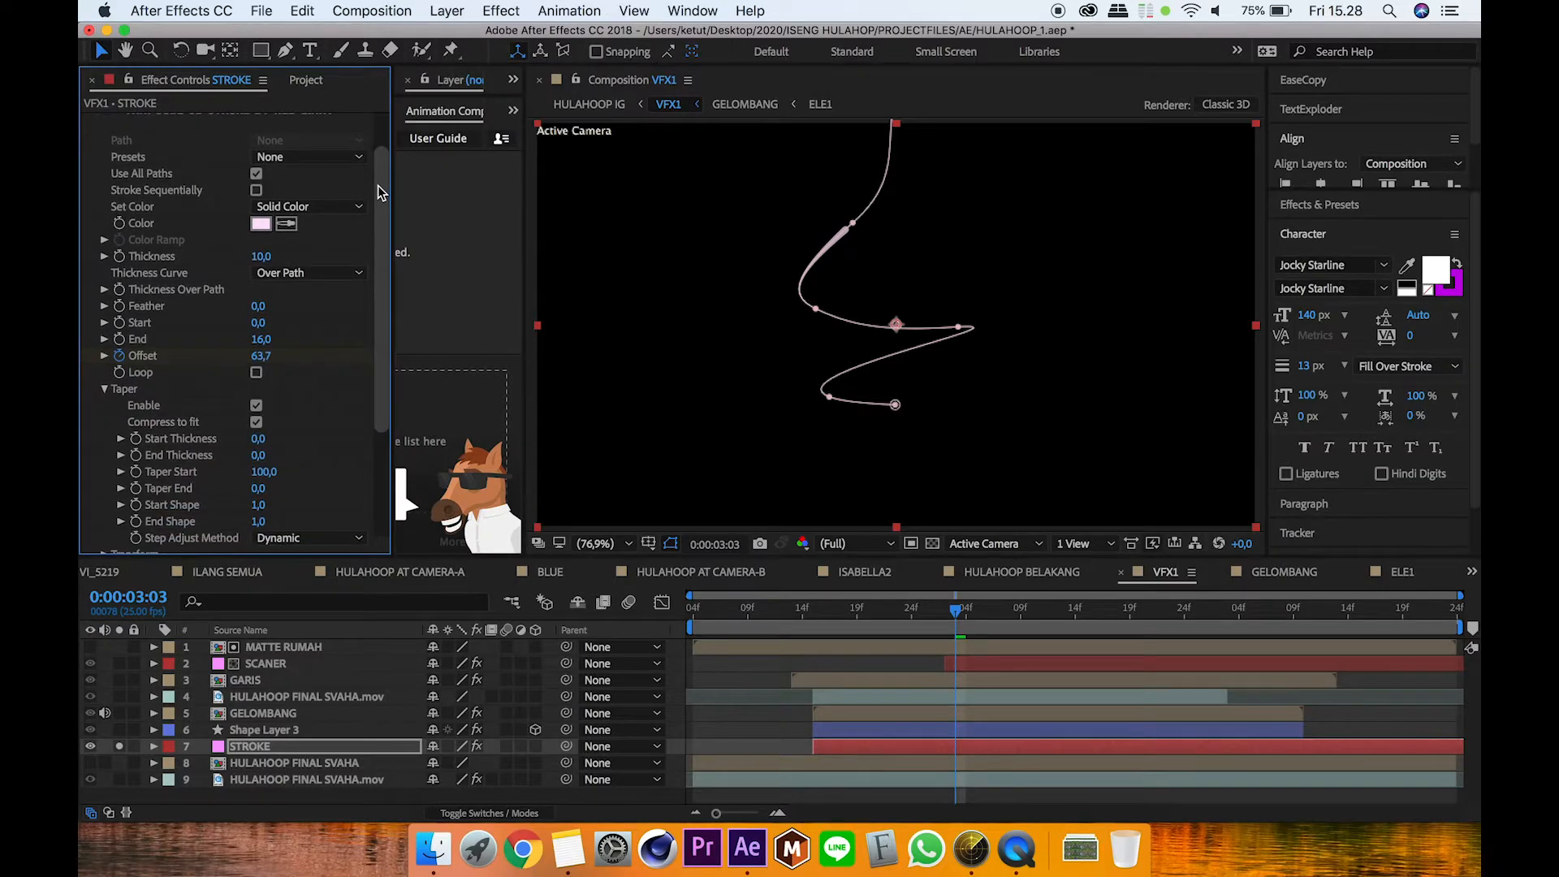
{"action": "scroll", "coordinate": [386, 233], "scroll_direction": "down", "scroll_amount": 1}
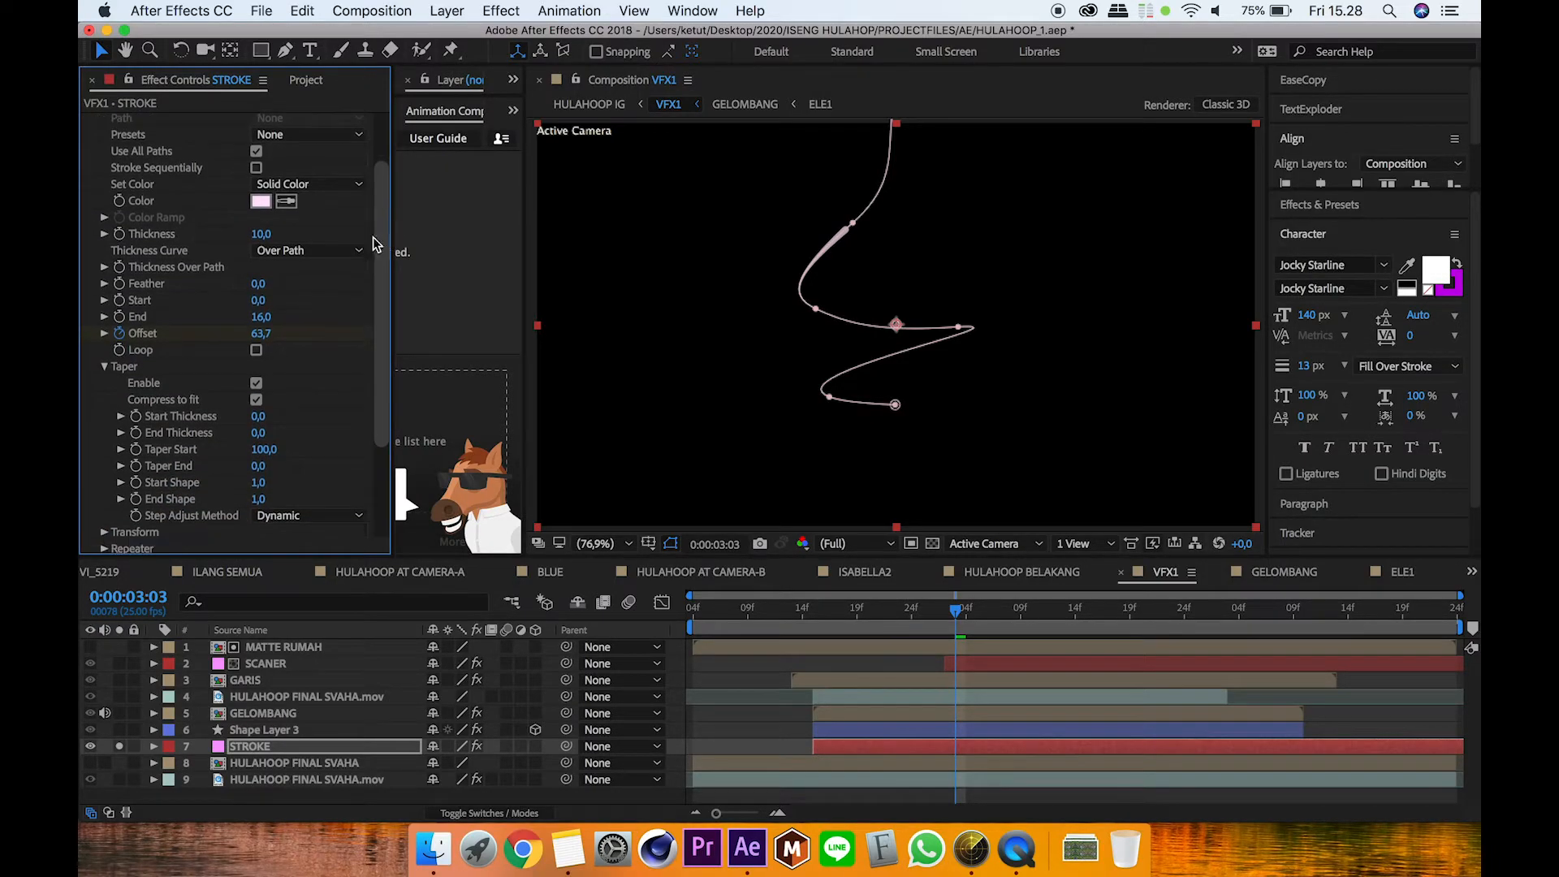
{"action": "left_click", "coordinate": [333, 252]}
{"action": "left_click", "coordinate": [335, 253]}
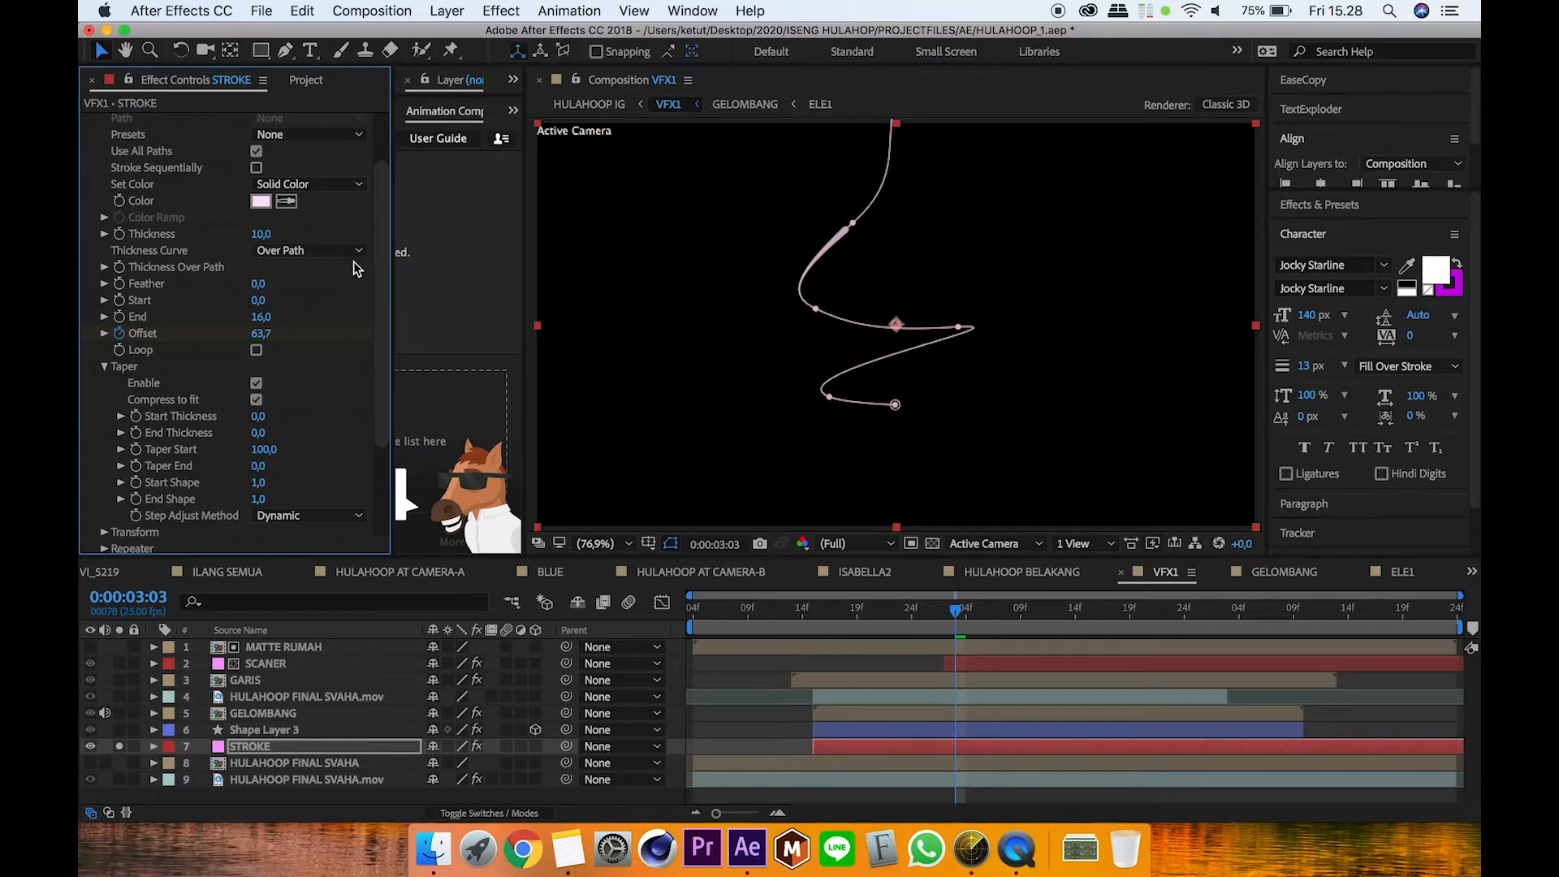
{"action": "scroll", "coordinate": [385, 298], "scroll_direction": "down", "scroll_amount": 3}
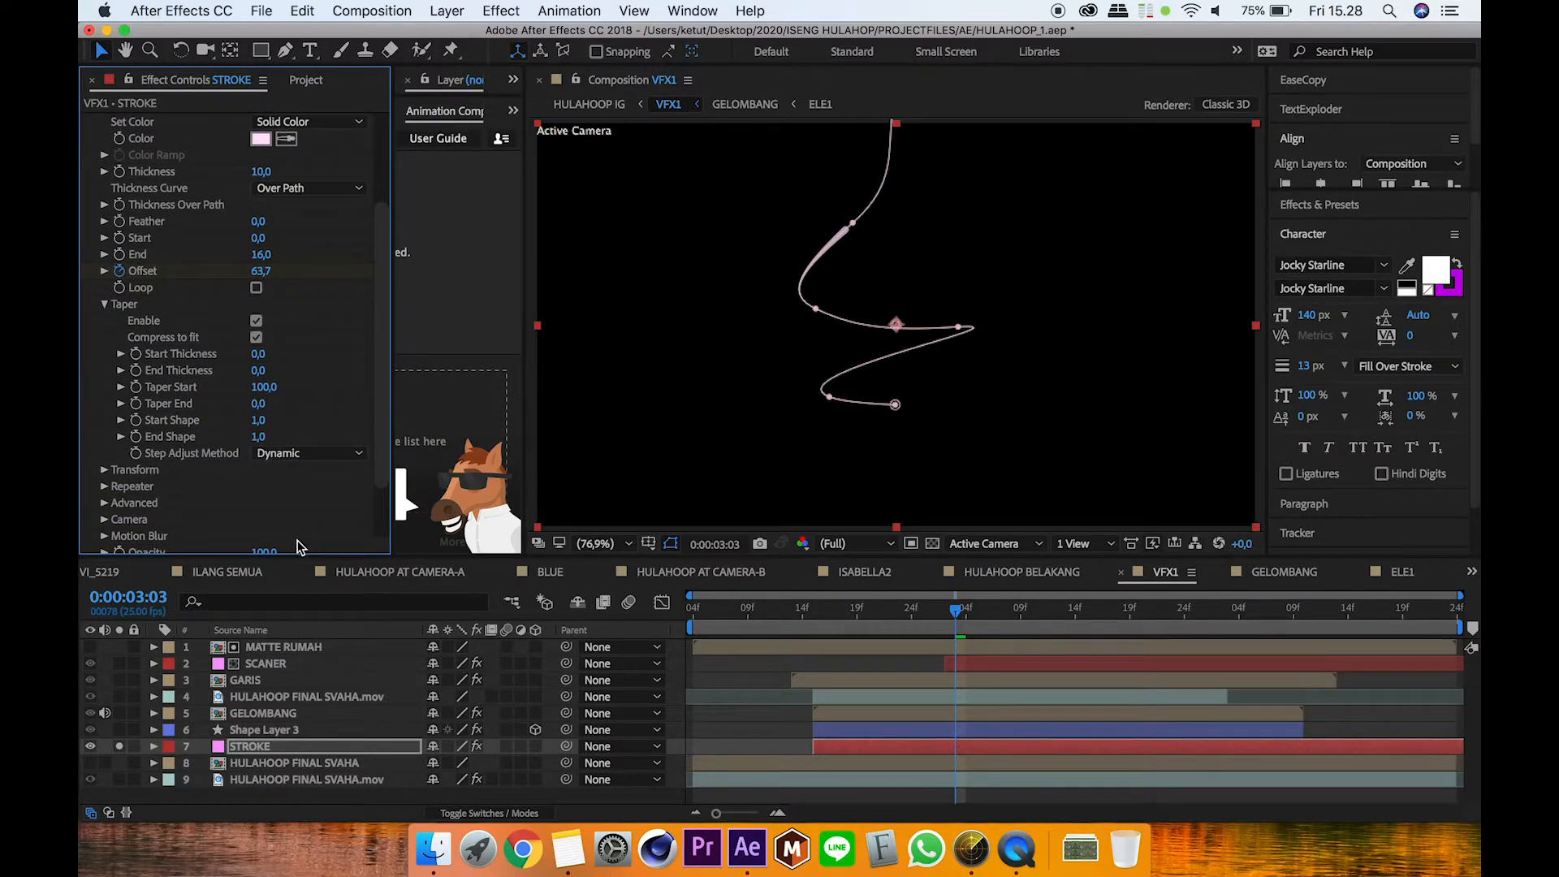
Step: Reveal STROKE's Offset and Opacity keyframes, scrub from 0:00:02:15 to 0:00:03:01 to view the animation, and collapse the layer
{"action": "key", "text": "u"}
{"action": "scroll", "coordinate": [1469, 704], "scroll_direction": "down", "scroll_amount": 2}
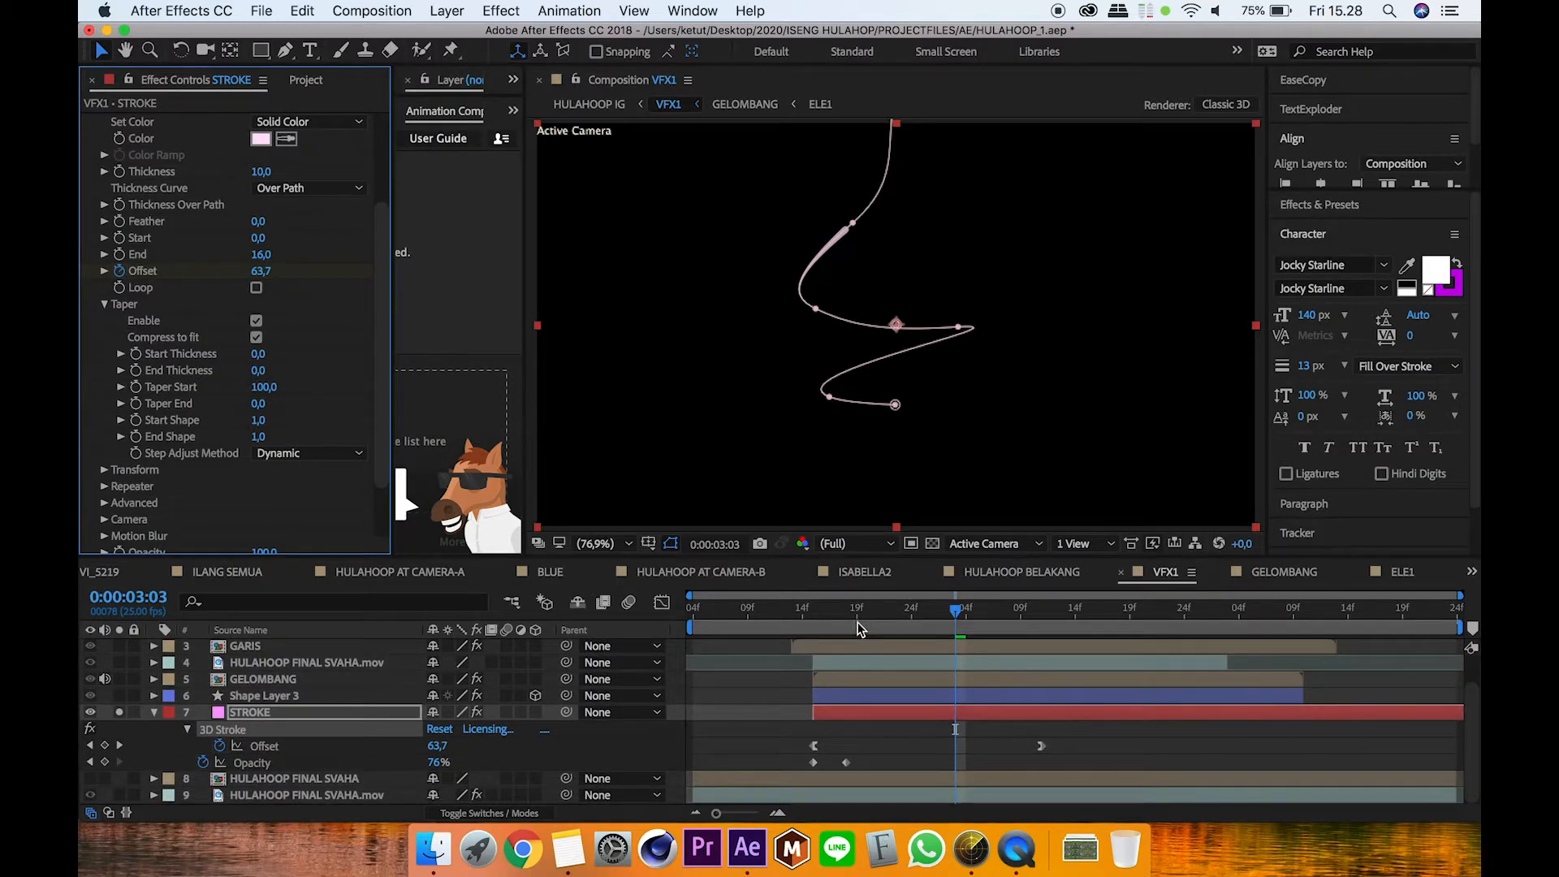
{"action": "left_click", "coordinate": [813, 610]}
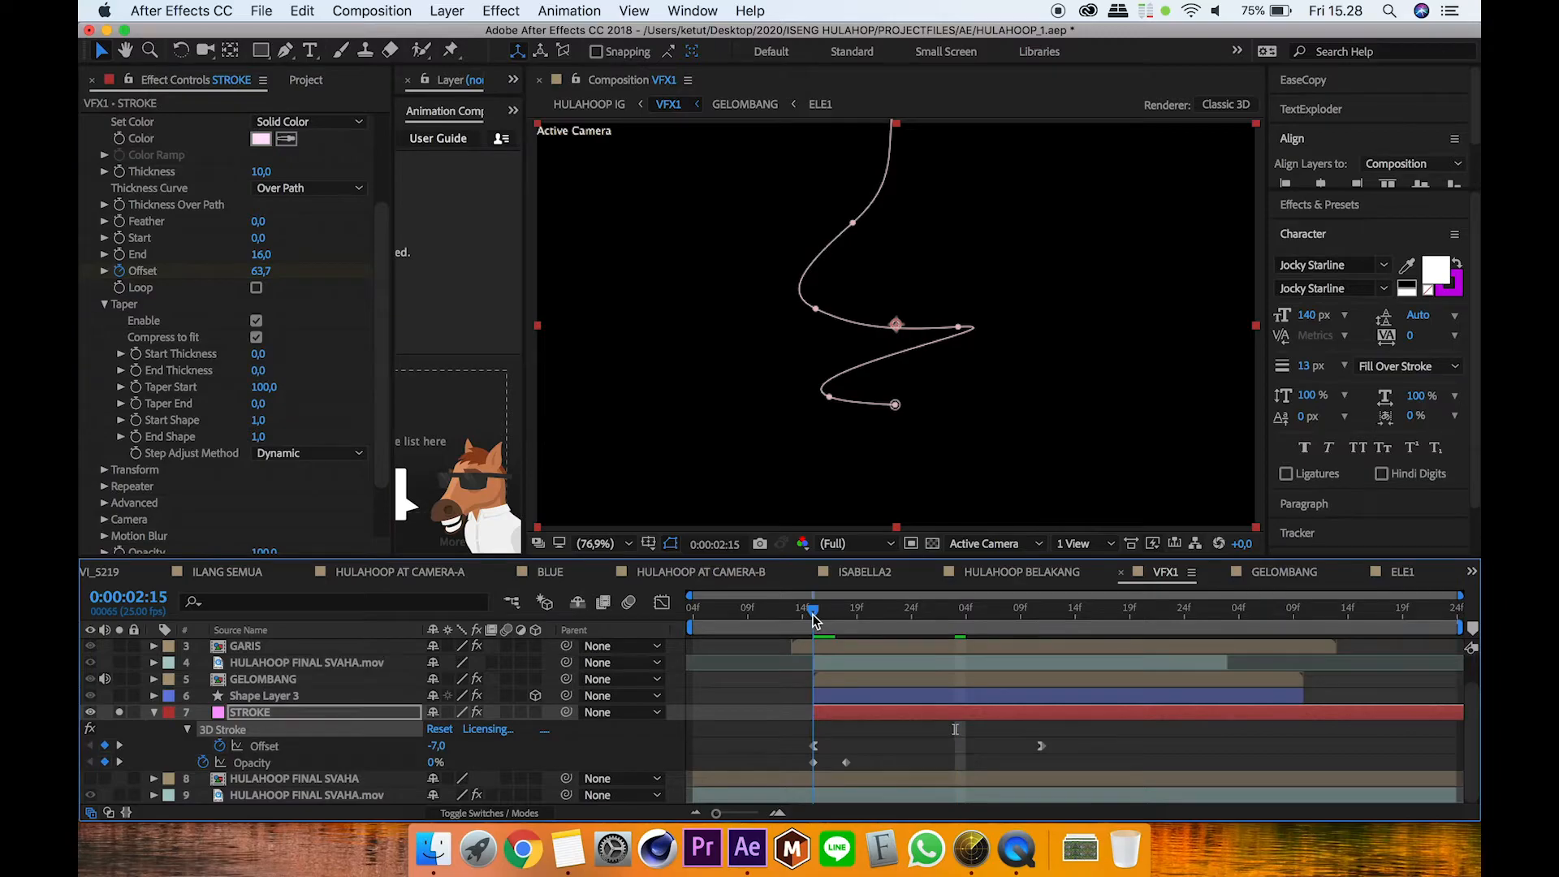
{"action": "left_click", "coordinate": [878, 752]}
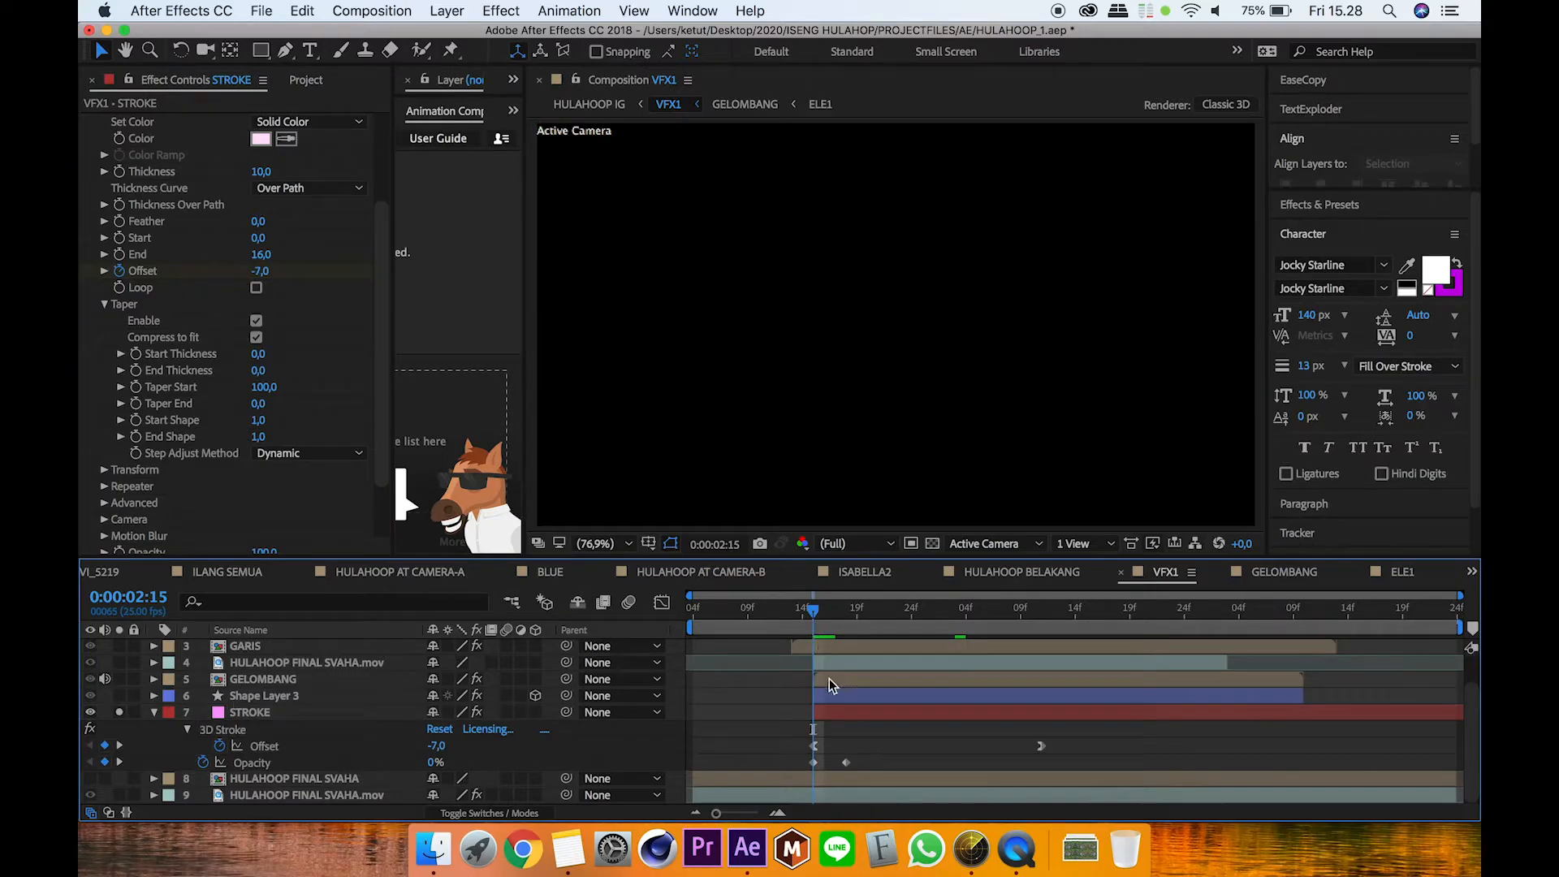
{"action": "mouse_move", "coordinate": [830, 622]}
{"action": "left_mouse_down"}
{"action": "mouse_move", "coordinate": [992, 625]}
{"action": "mouse_move", "coordinate": [938, 632]}
{"action": "left_mouse_up"}
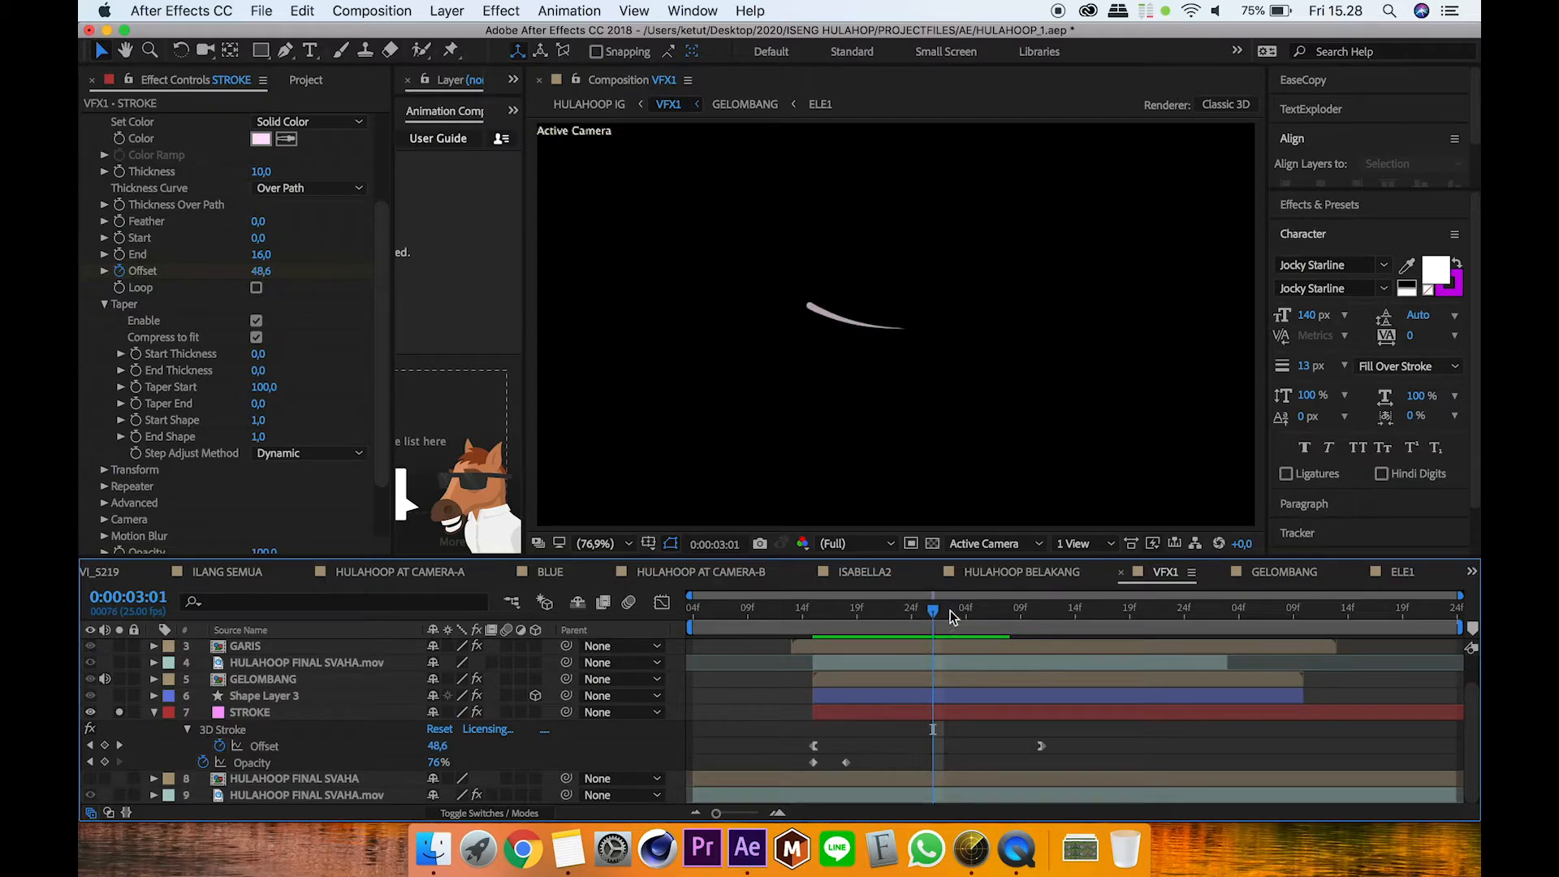
{"action": "left_click", "coordinate": [153, 713]}
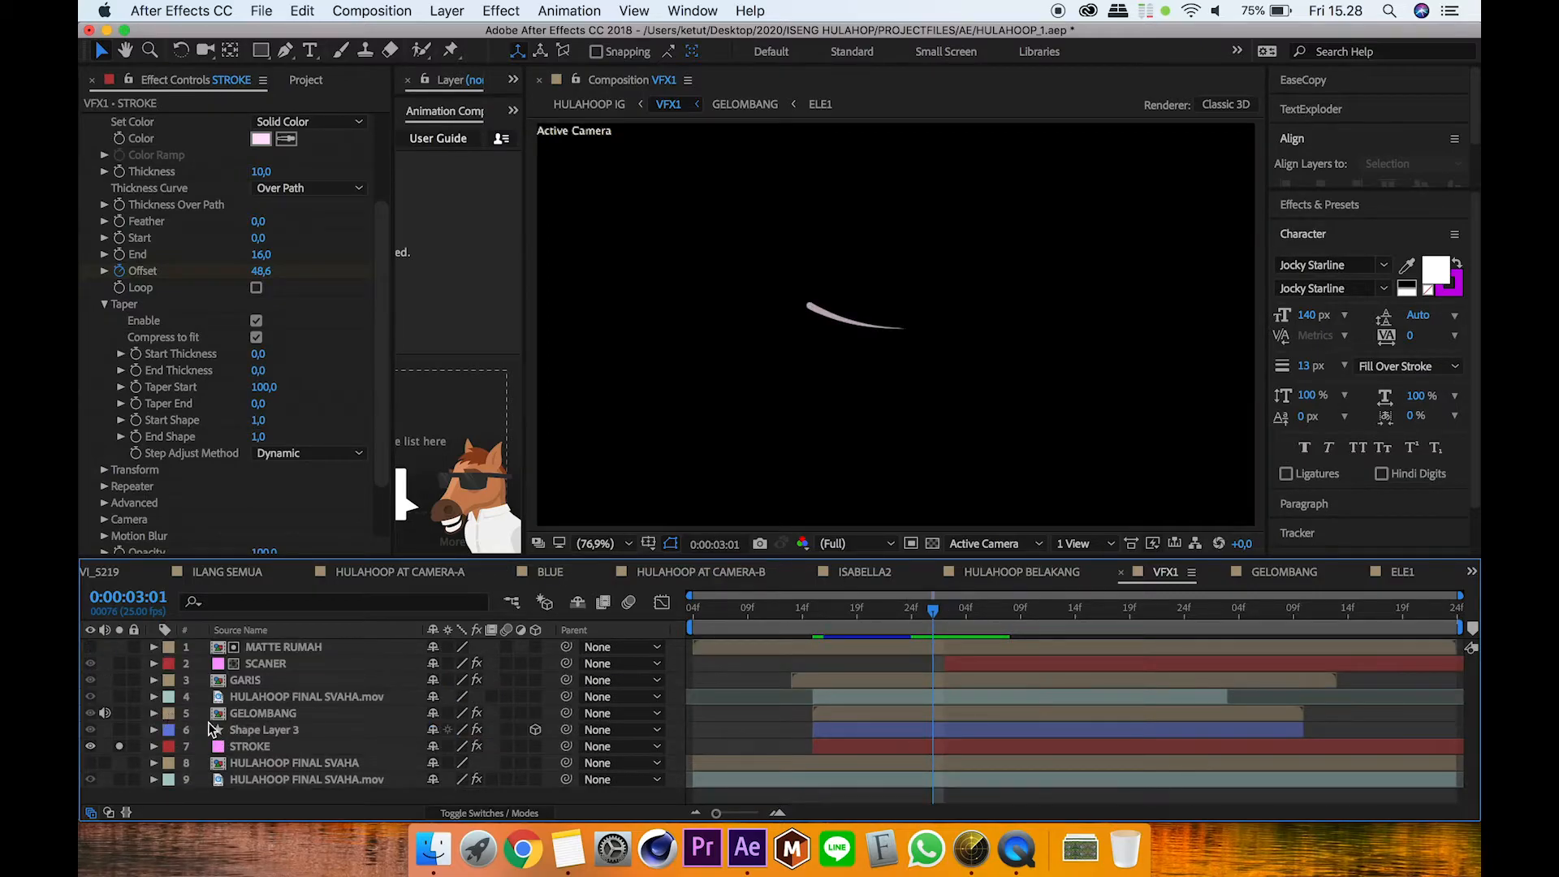
Step: Enable STROKE's Echo effect, toggling it off and on again to compare the stroke's trail
{"action": "left_click", "coordinate": [241, 747]}
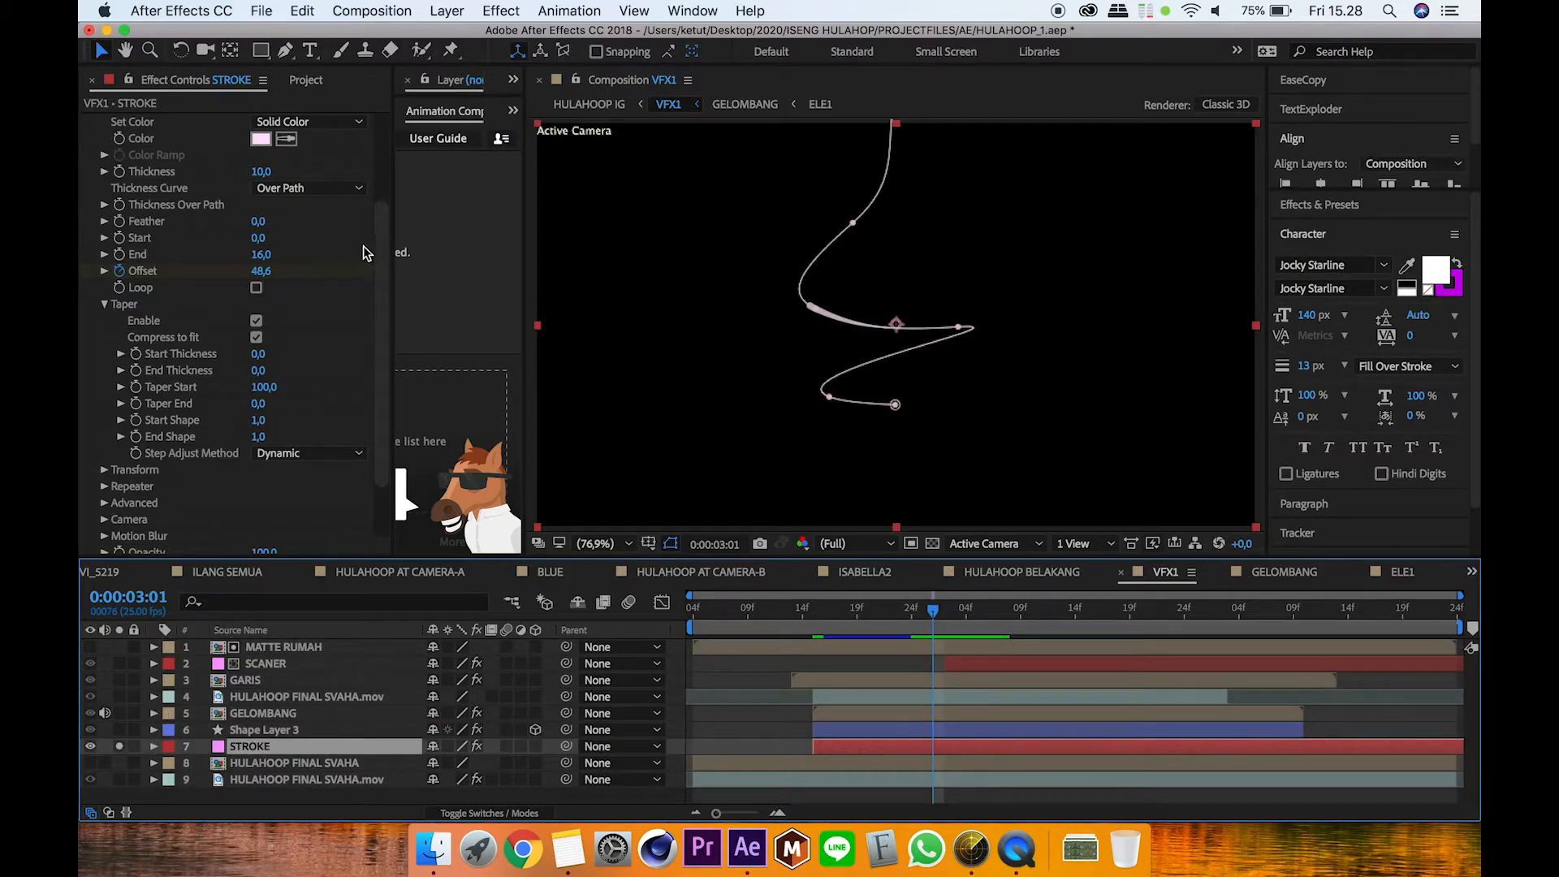
{"action": "left_click_drag", "start_coordinate": [380, 278], "coordinate": [384, 325]}
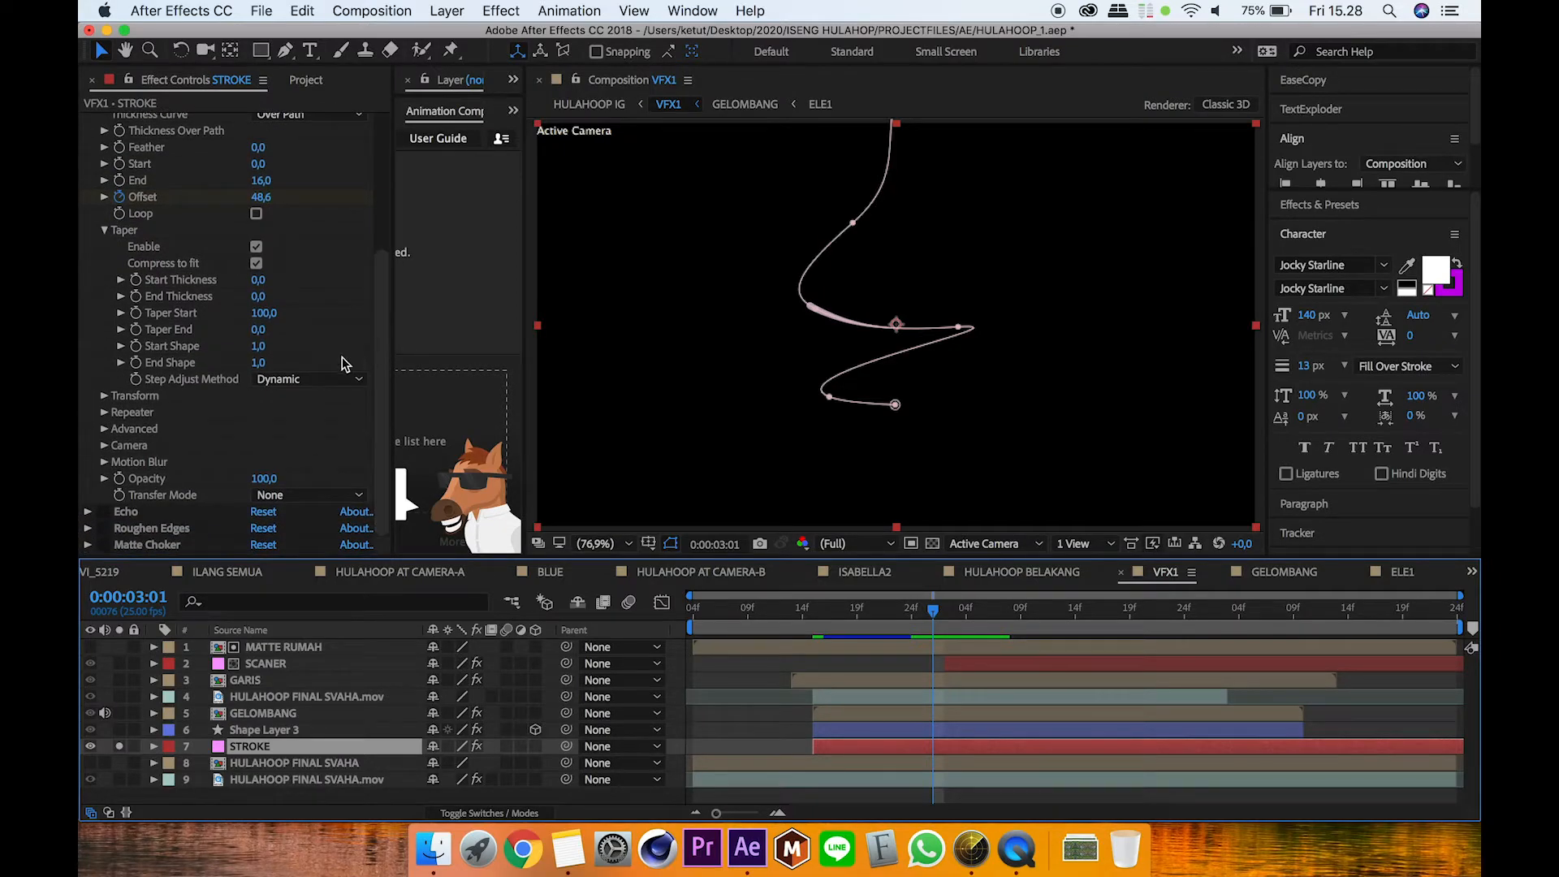
{"action": "left_click", "coordinate": [103, 513]}
{"action": "left_click", "coordinate": [723, 677]}
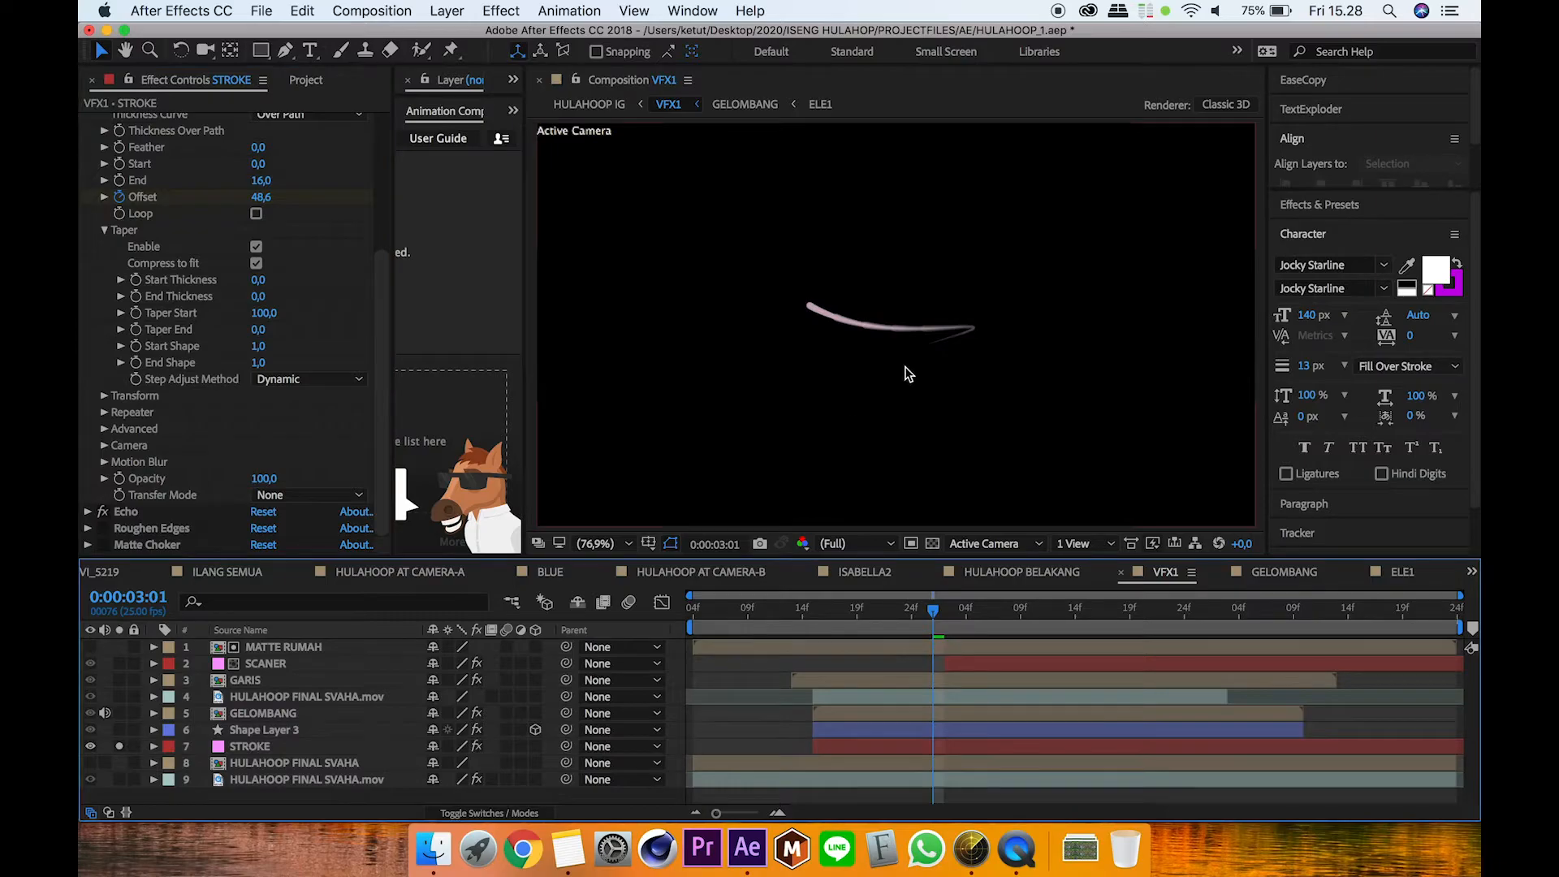
{"action": "left_click", "coordinate": [103, 513]}
{"action": "left_click", "coordinate": [103, 513]}
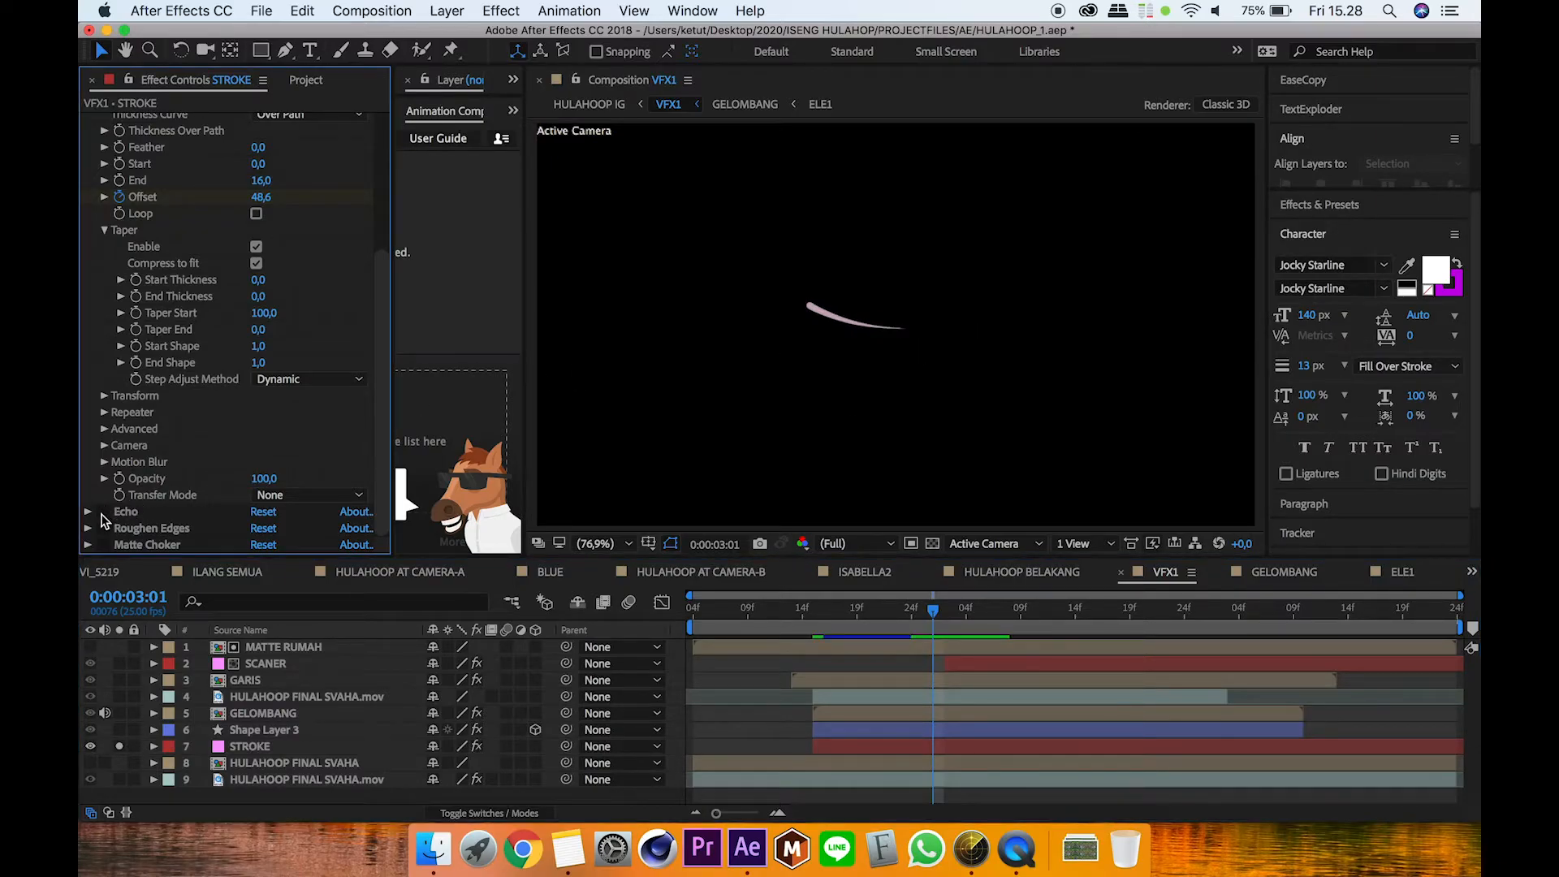
Step: Enable Roughen Edges and Matte Choker on STROKE, and scrub to 0:00:03:07 to check the stroke
{"action": "left_click", "coordinate": [154, 530]}
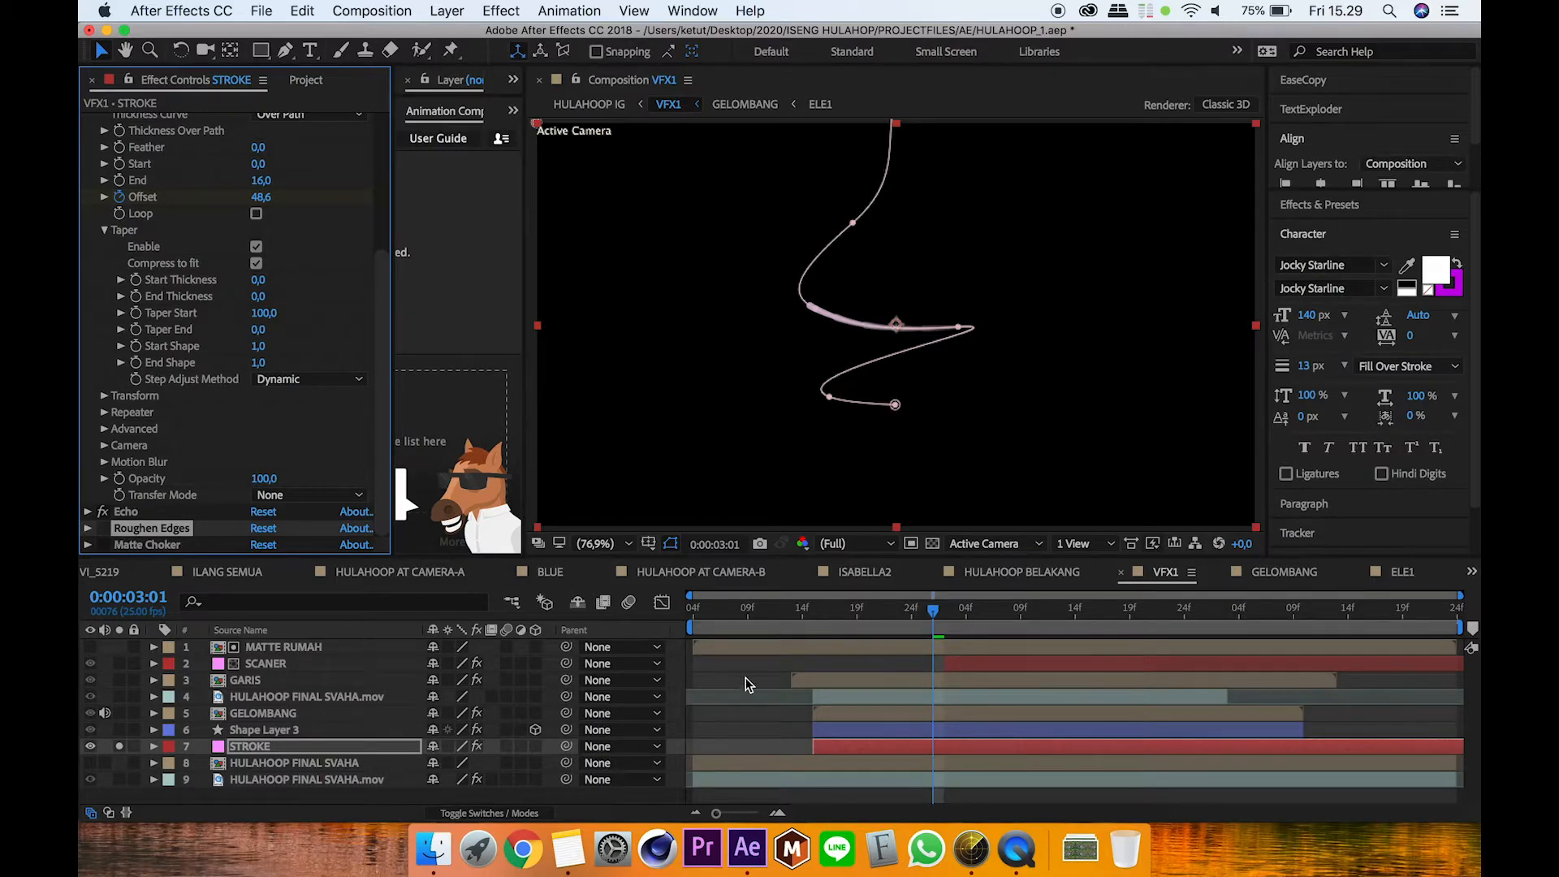
{"action": "left_click", "coordinate": [682, 661]}
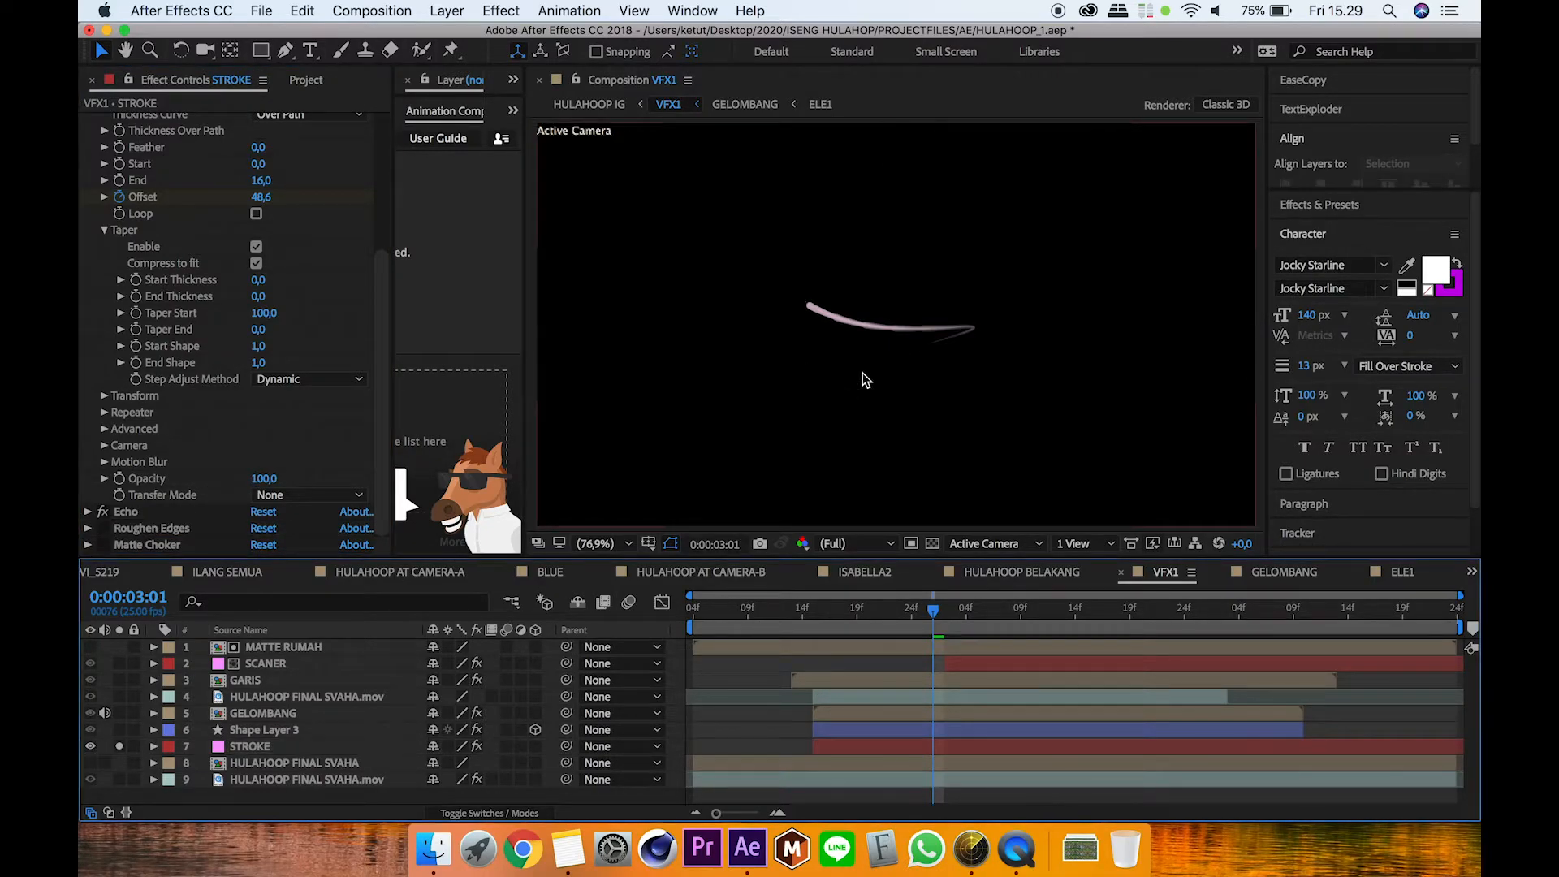
{"action": "left_click", "coordinate": [103, 530]}
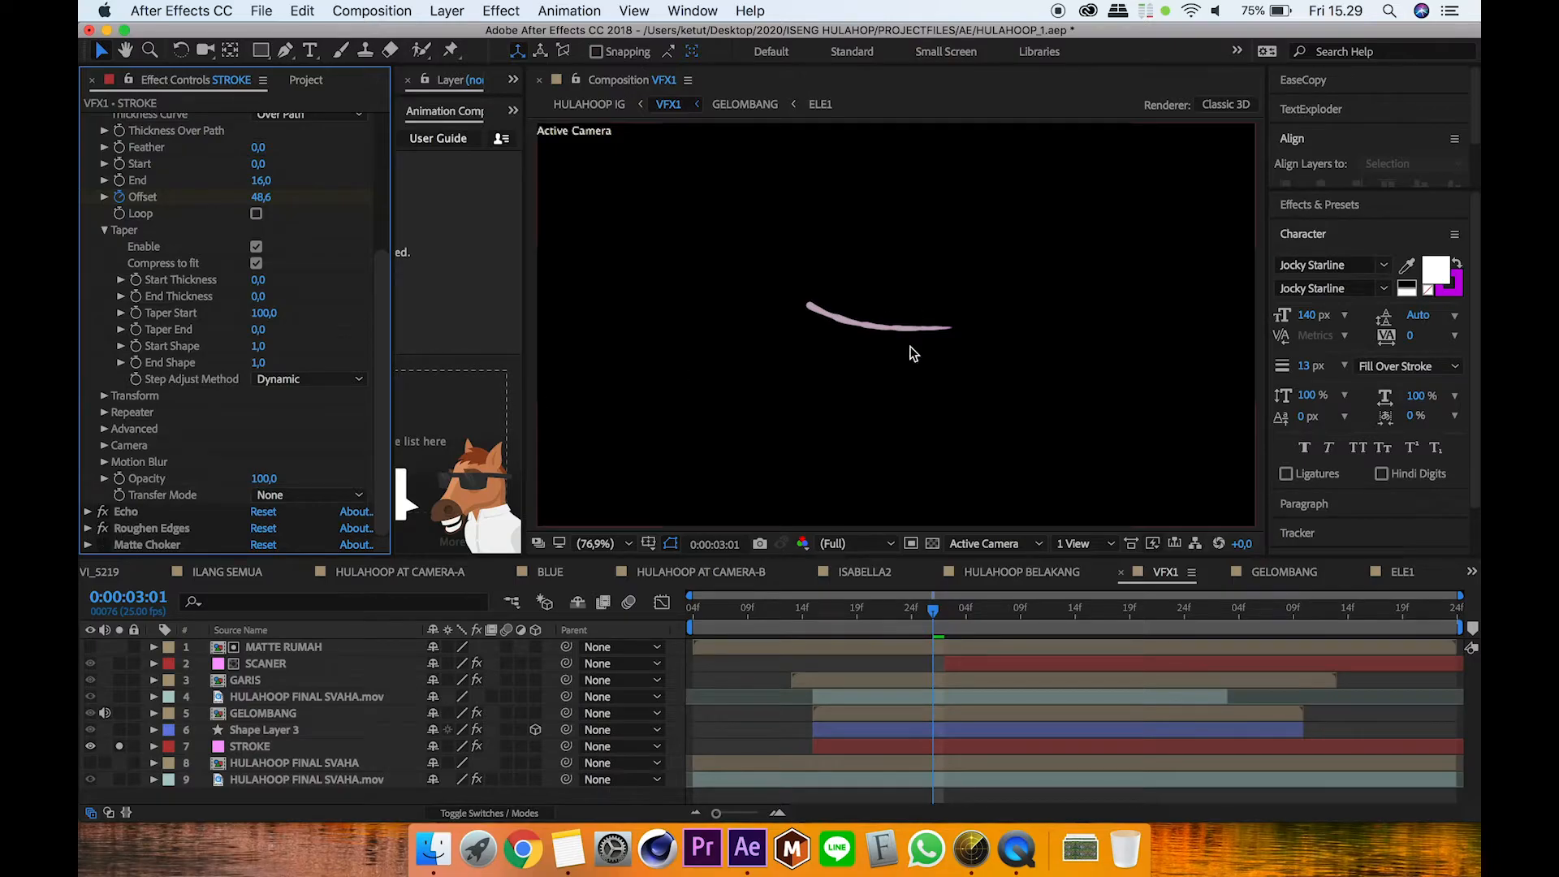
{"action": "left_click", "coordinate": [104, 543]}
{"action": "left_click", "coordinate": [740, 726]}
{"action": "left_click_drag", "start_coordinate": [936, 624], "coordinate": [999, 641]}
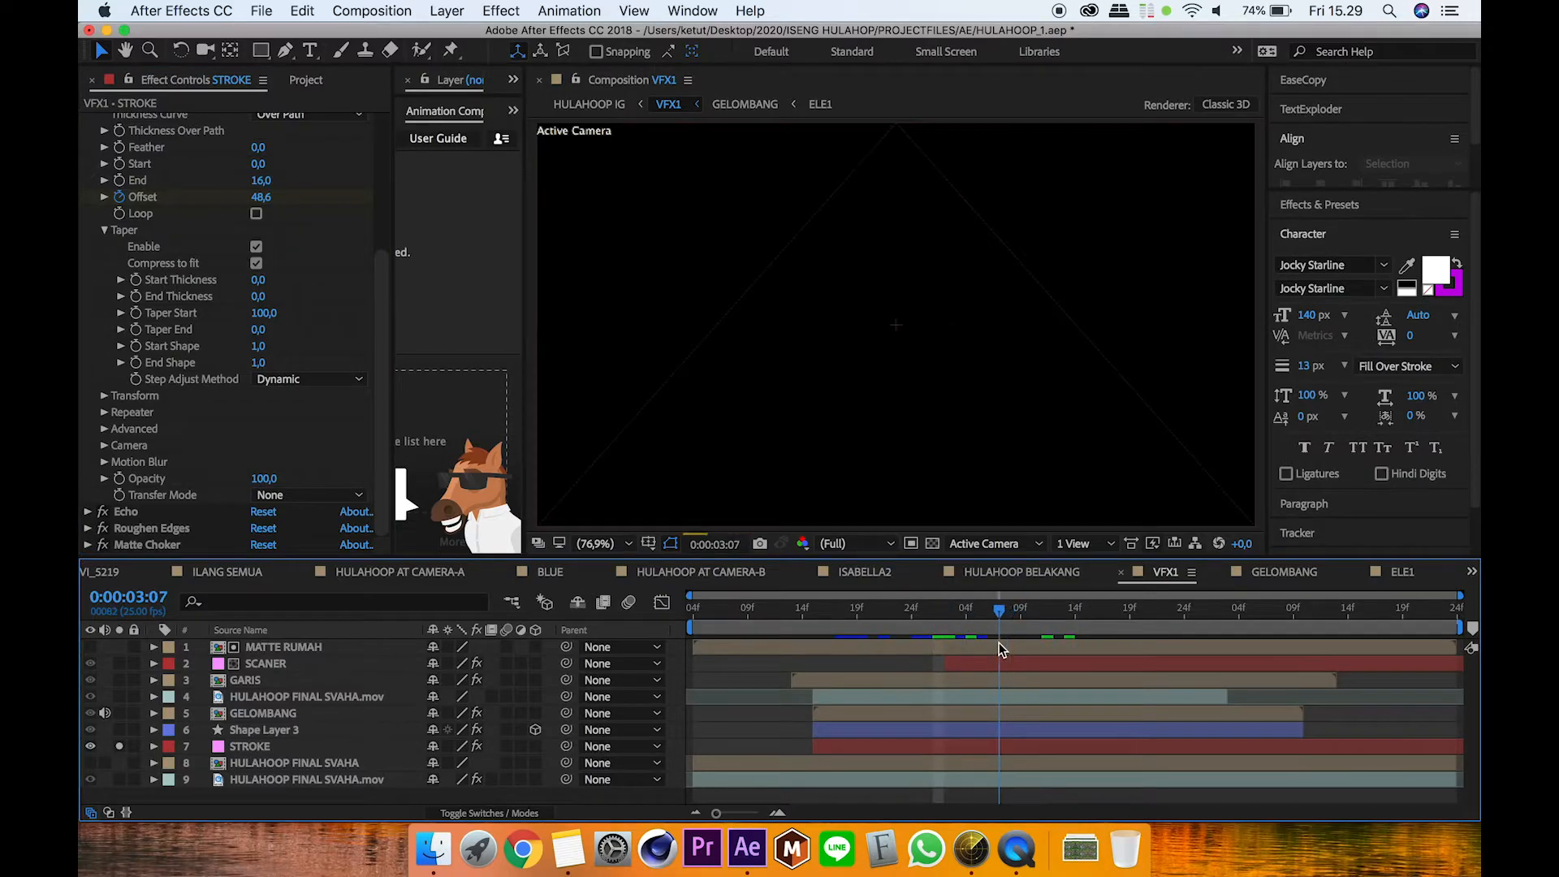
Step: Expand STROKE's Echo, Roughen Edges and Matte Choker effects to review their settings
{"action": "left_click", "coordinate": [87, 512]}
{"action": "scroll", "coordinate": [243, 406], "scroll_direction": "down", "scroll_amount": 3}
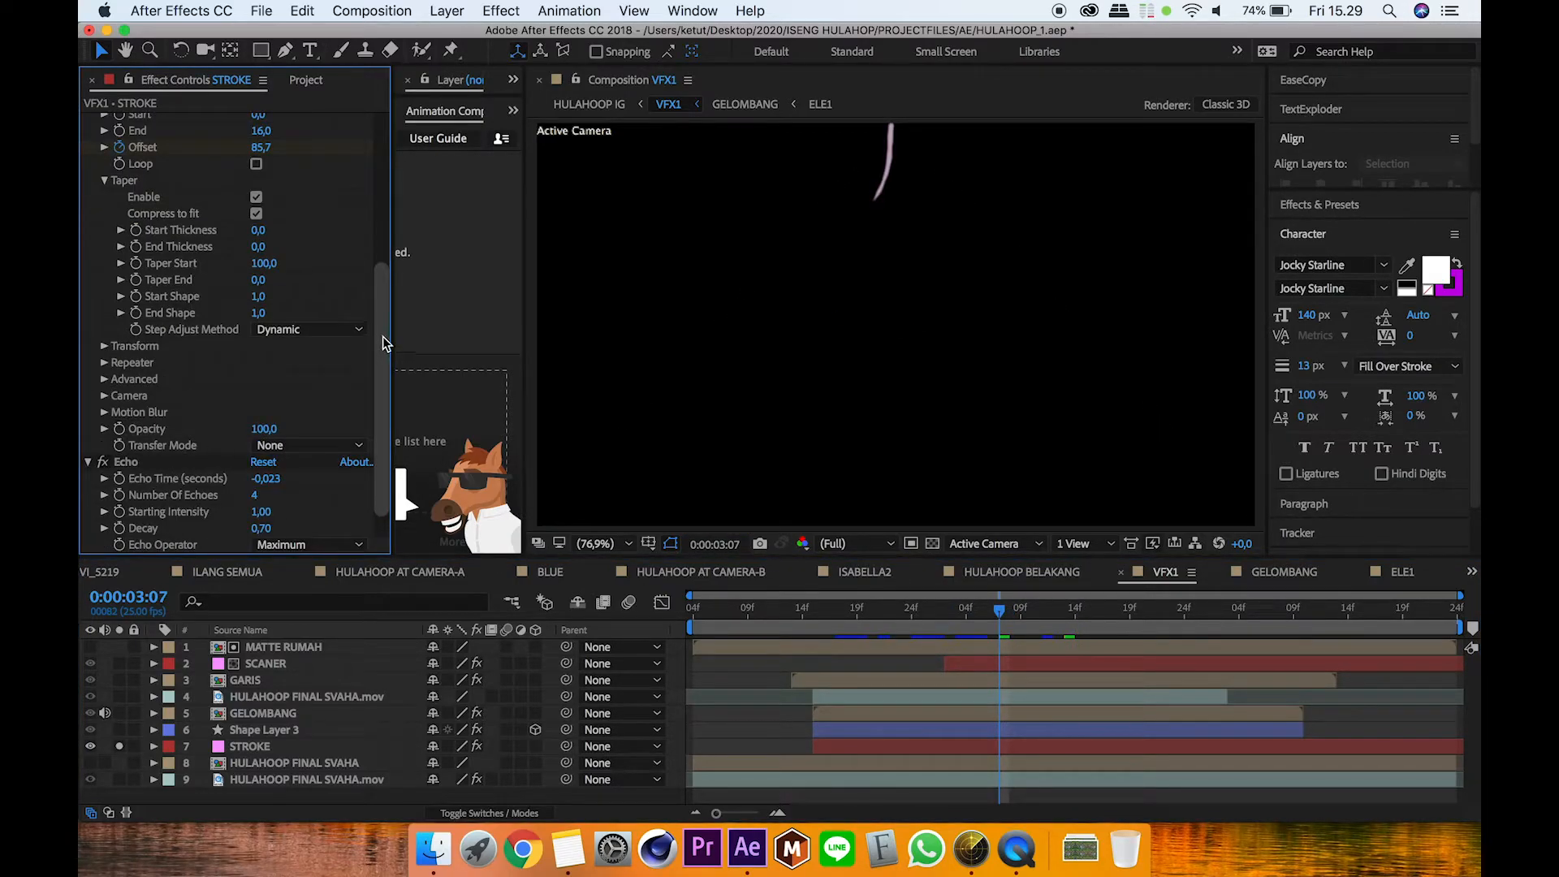
{"action": "scroll", "coordinate": [383, 336], "scroll_direction": "down", "scroll_amount": 2}
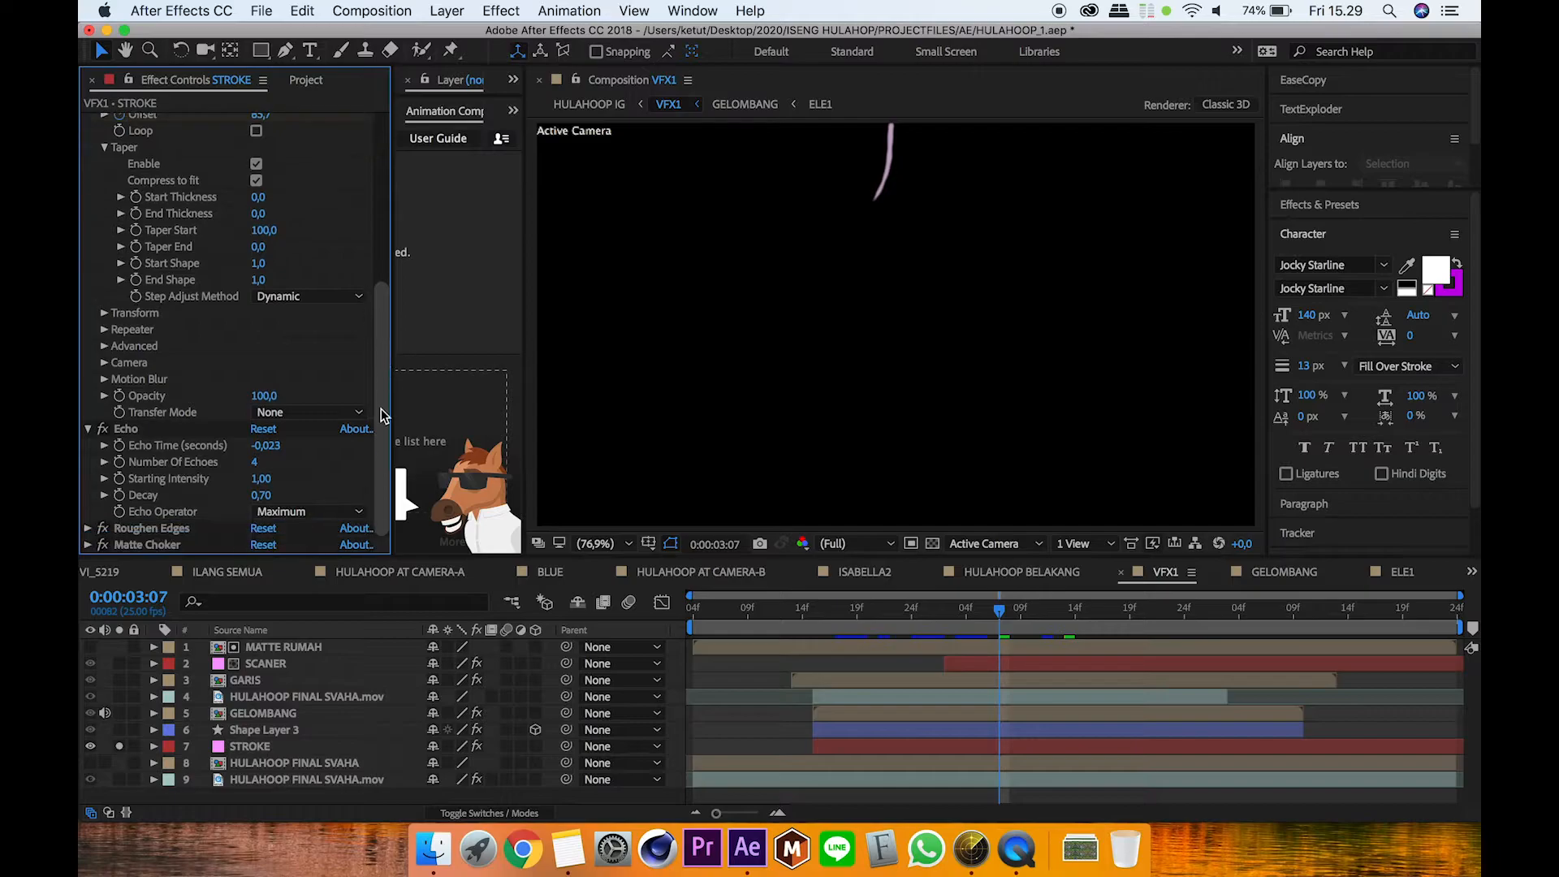
{"action": "left_click", "coordinate": [88, 528]}
{"action": "scroll", "coordinate": [383, 382], "scroll_direction": "down", "scroll_amount": 1}
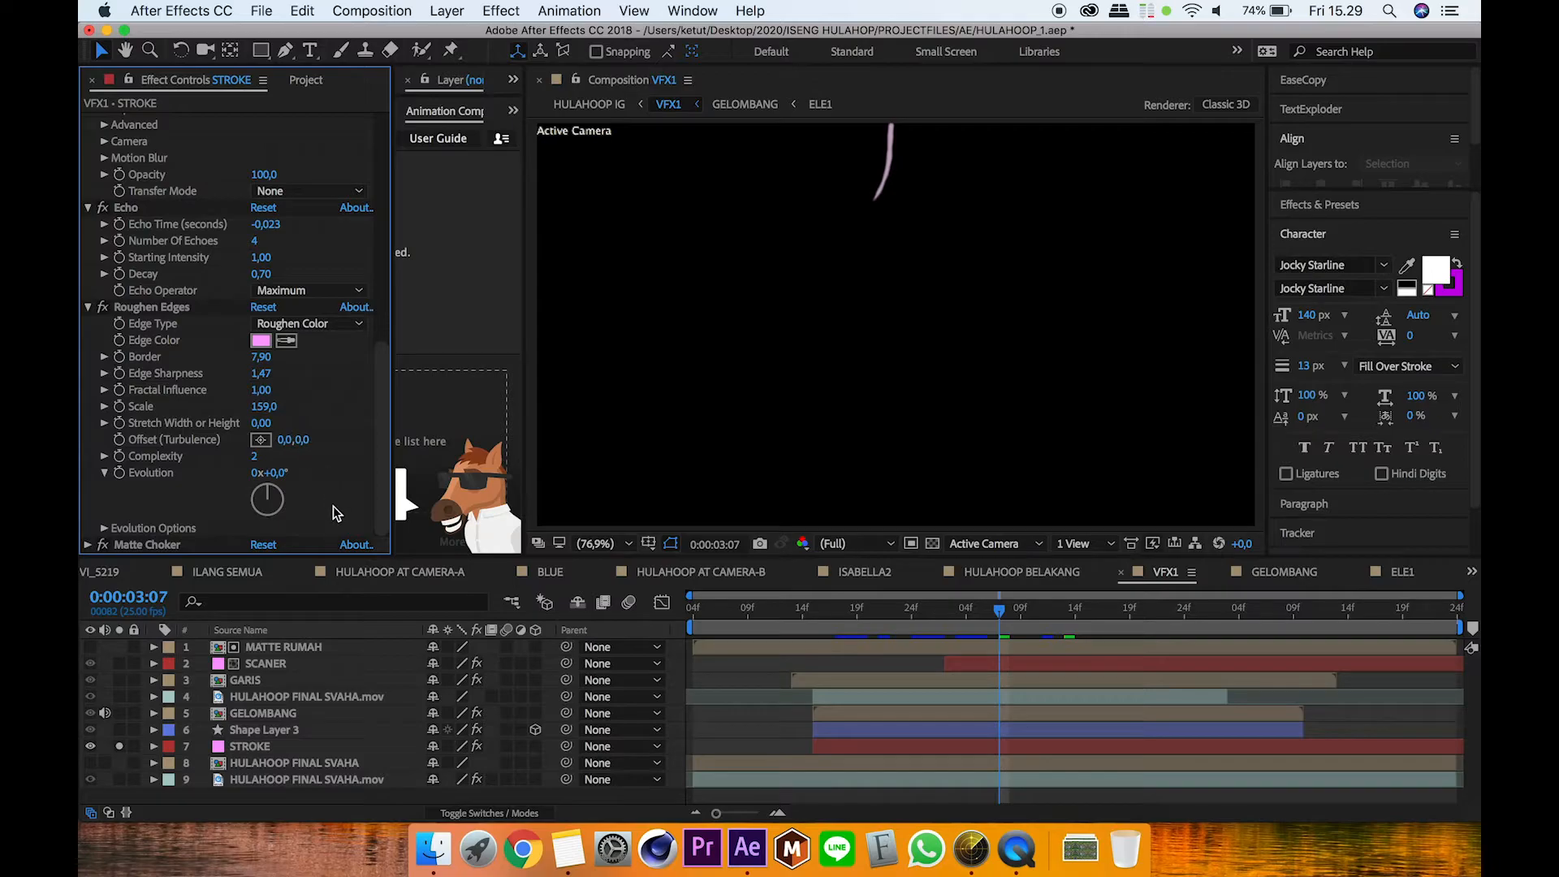
{"action": "left_click", "coordinate": [87, 545]}
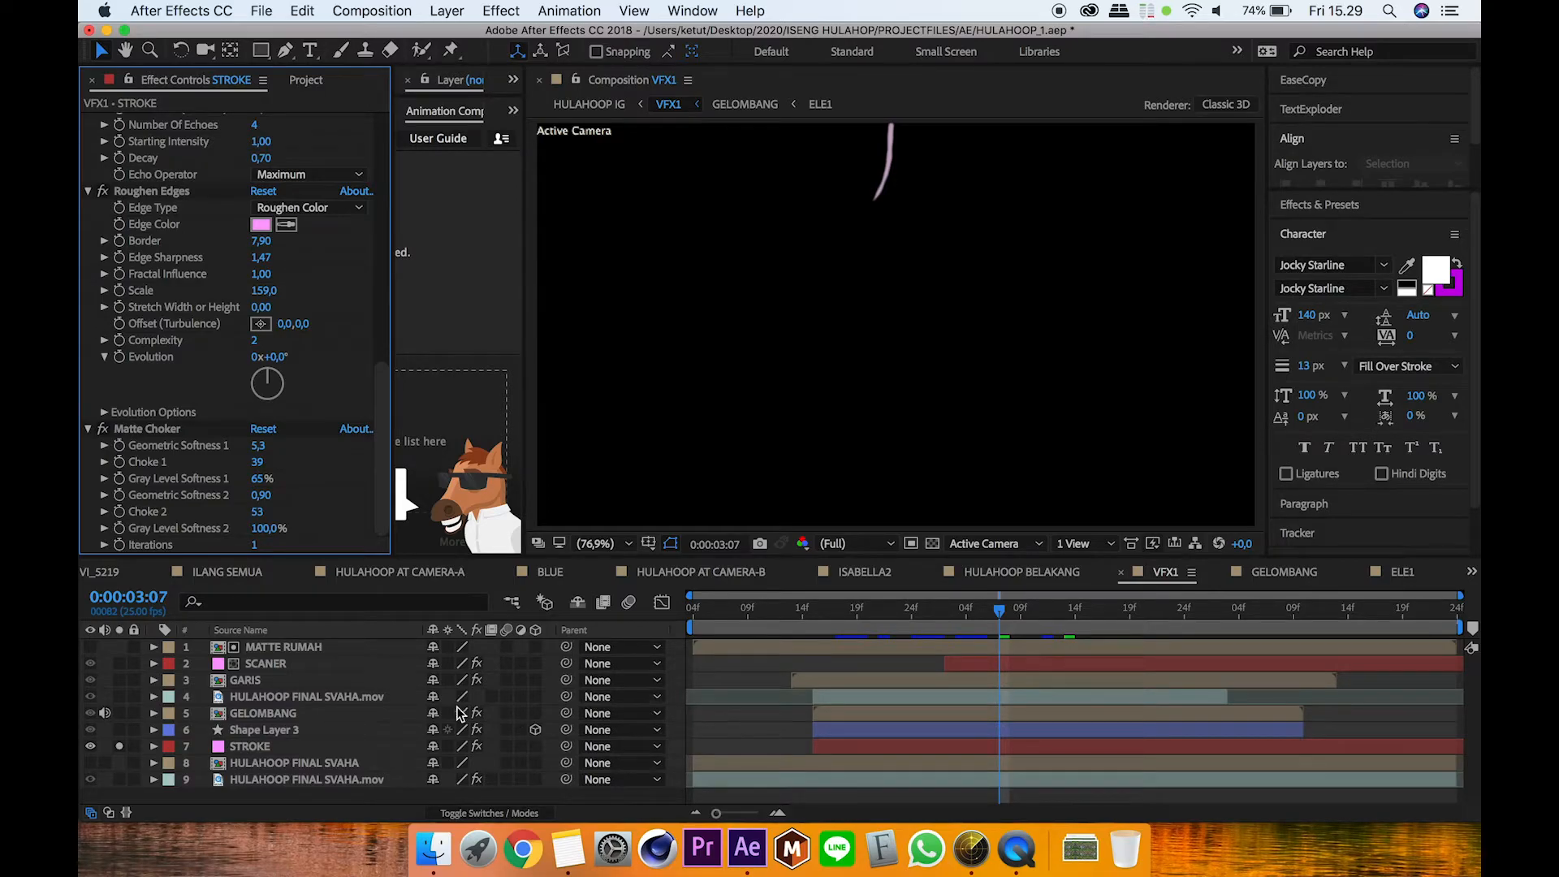
Step: Solo the bottom HULAHOOP FINAL SVAHA.mov layer and Shape Layer 3 alongside STROKE
{"action": "left_click", "coordinate": [118, 781]}
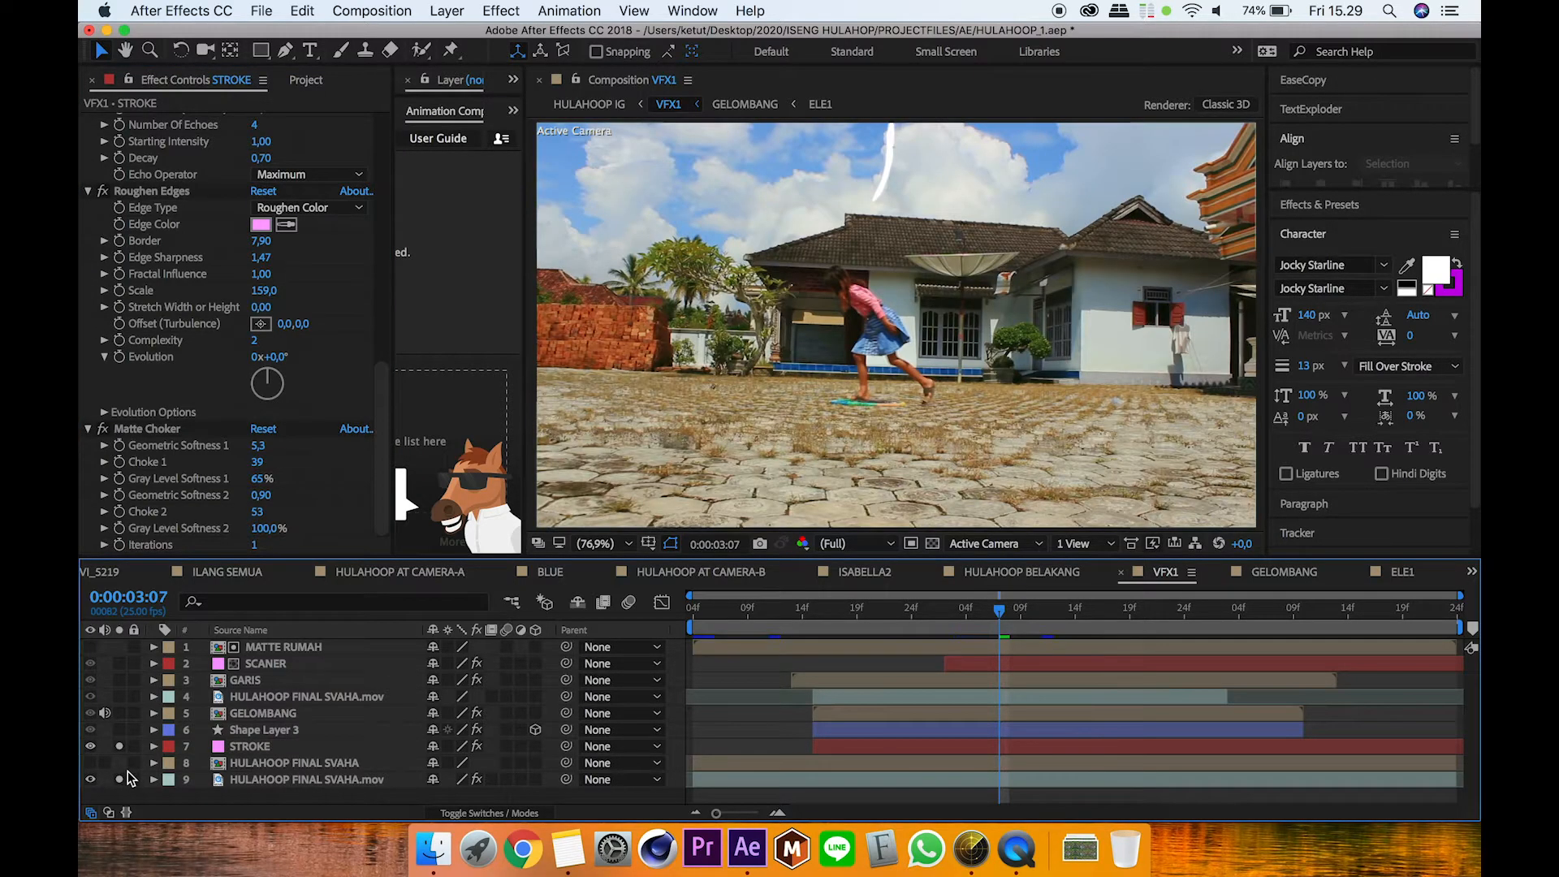
{"action": "left_click", "coordinate": [119, 734]}
{"action": "left_click", "coordinate": [118, 731]}
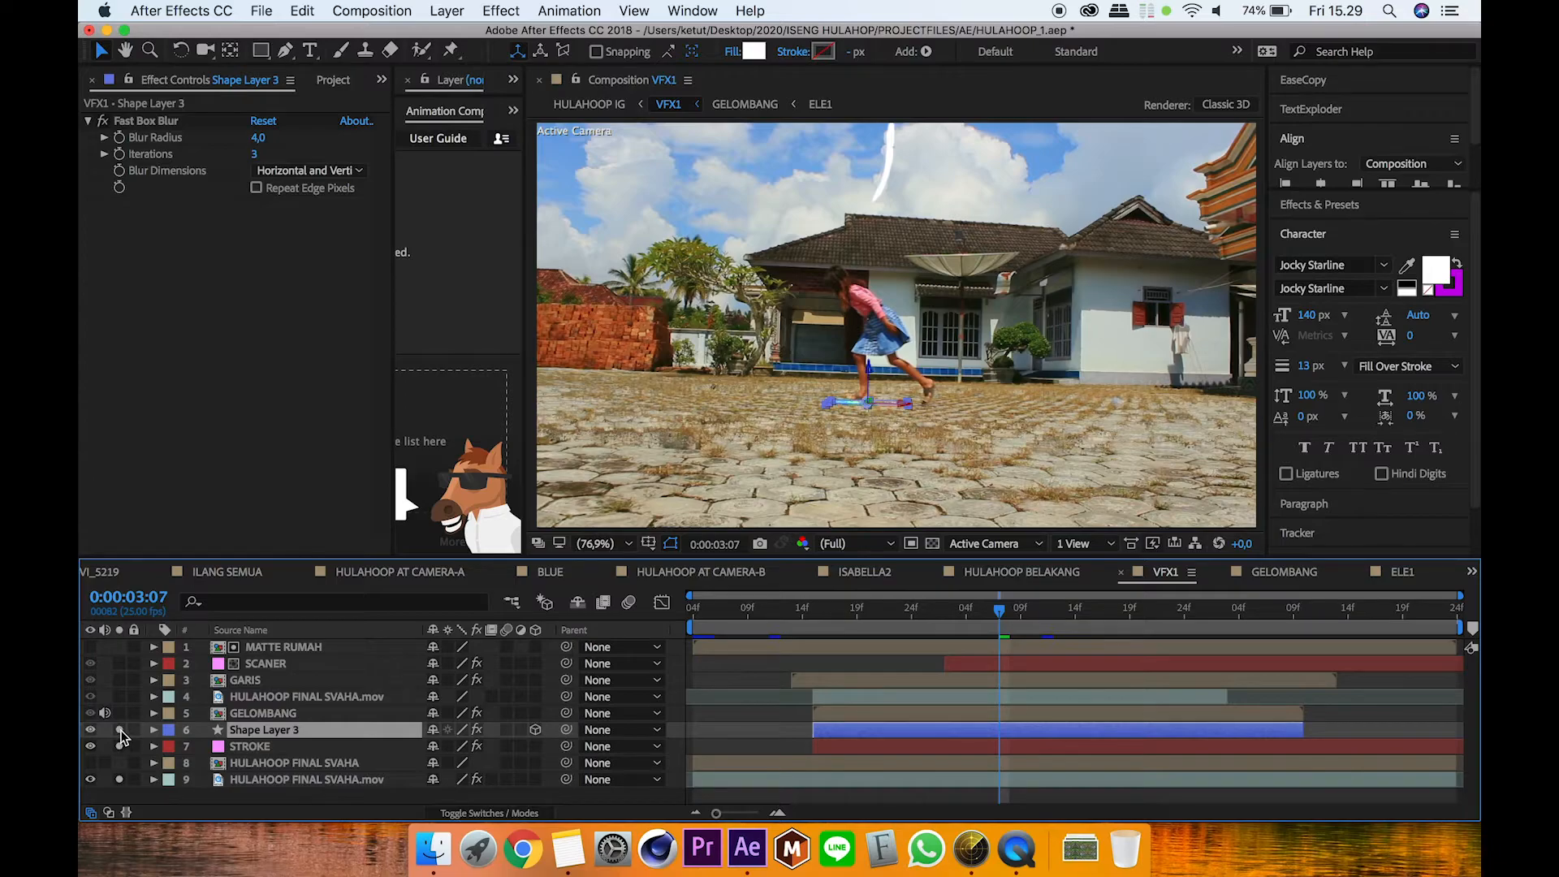
{"action": "left_click", "coordinate": [119, 746]}
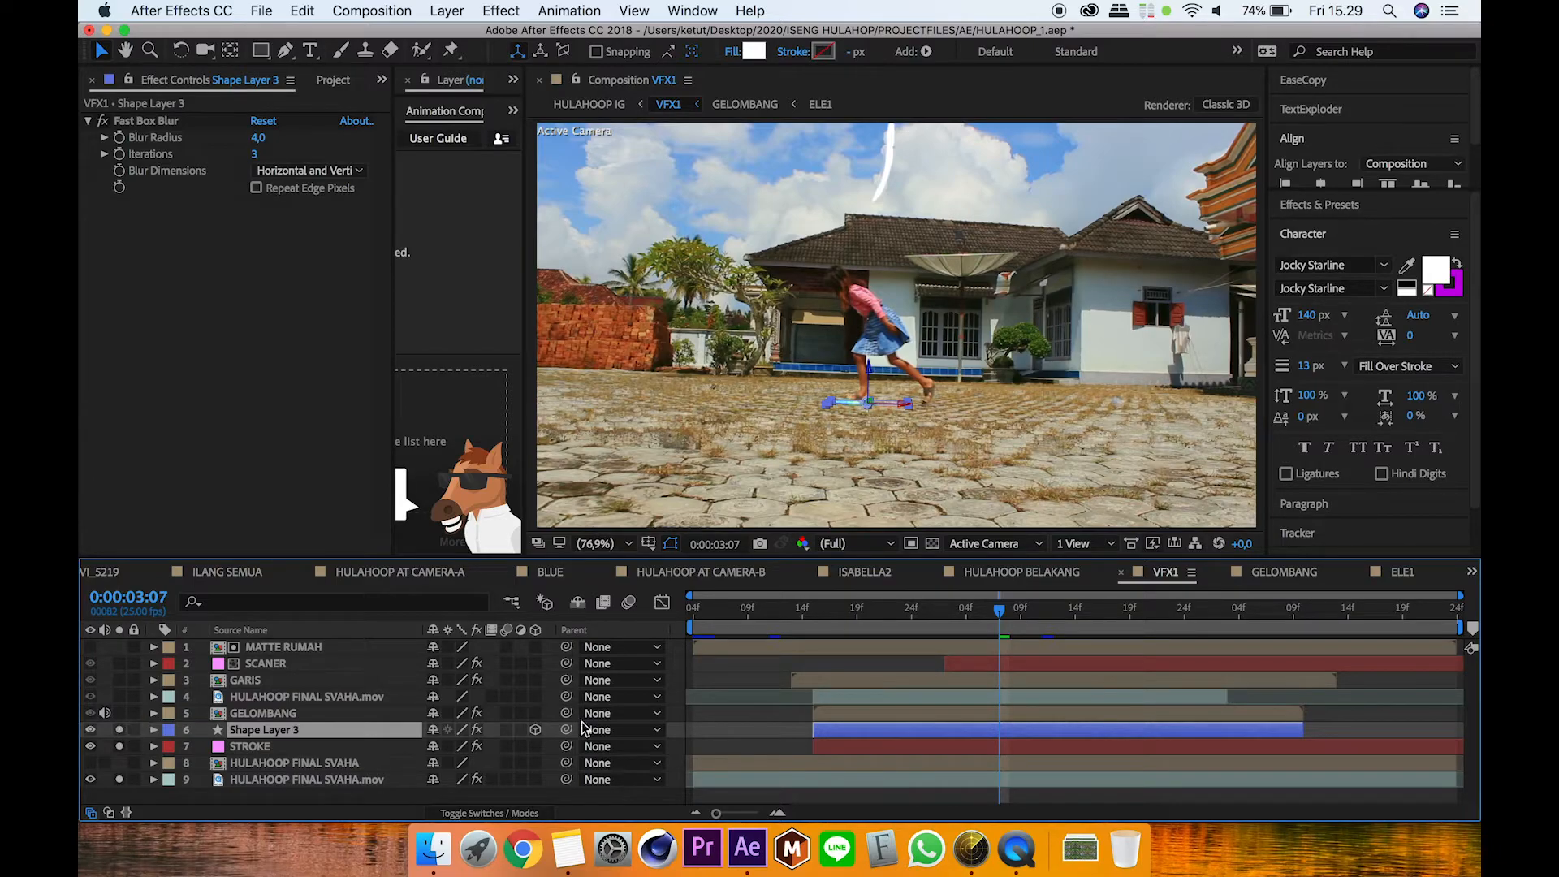
Step: Toggle Shape Layer 3's solo off and on to compare, and move to 0:00:02:16
{"action": "left_click", "coordinate": [765, 726]}
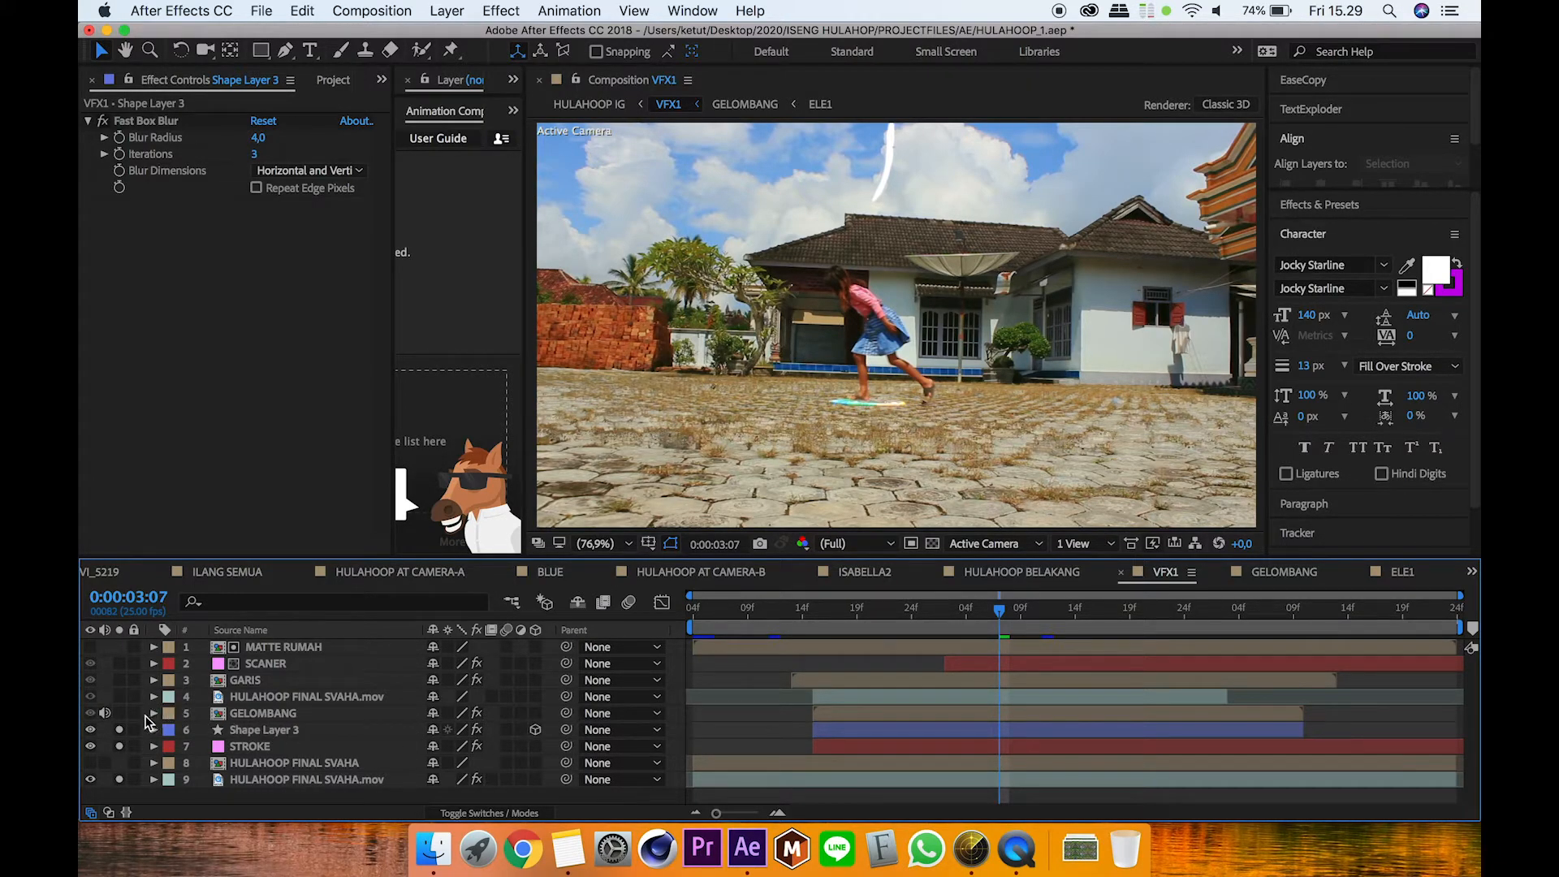
{"action": "left_click", "coordinate": [119, 730]}
{"action": "left_click", "coordinate": [119, 730]}
{"action": "left_click", "coordinate": [813, 609]}
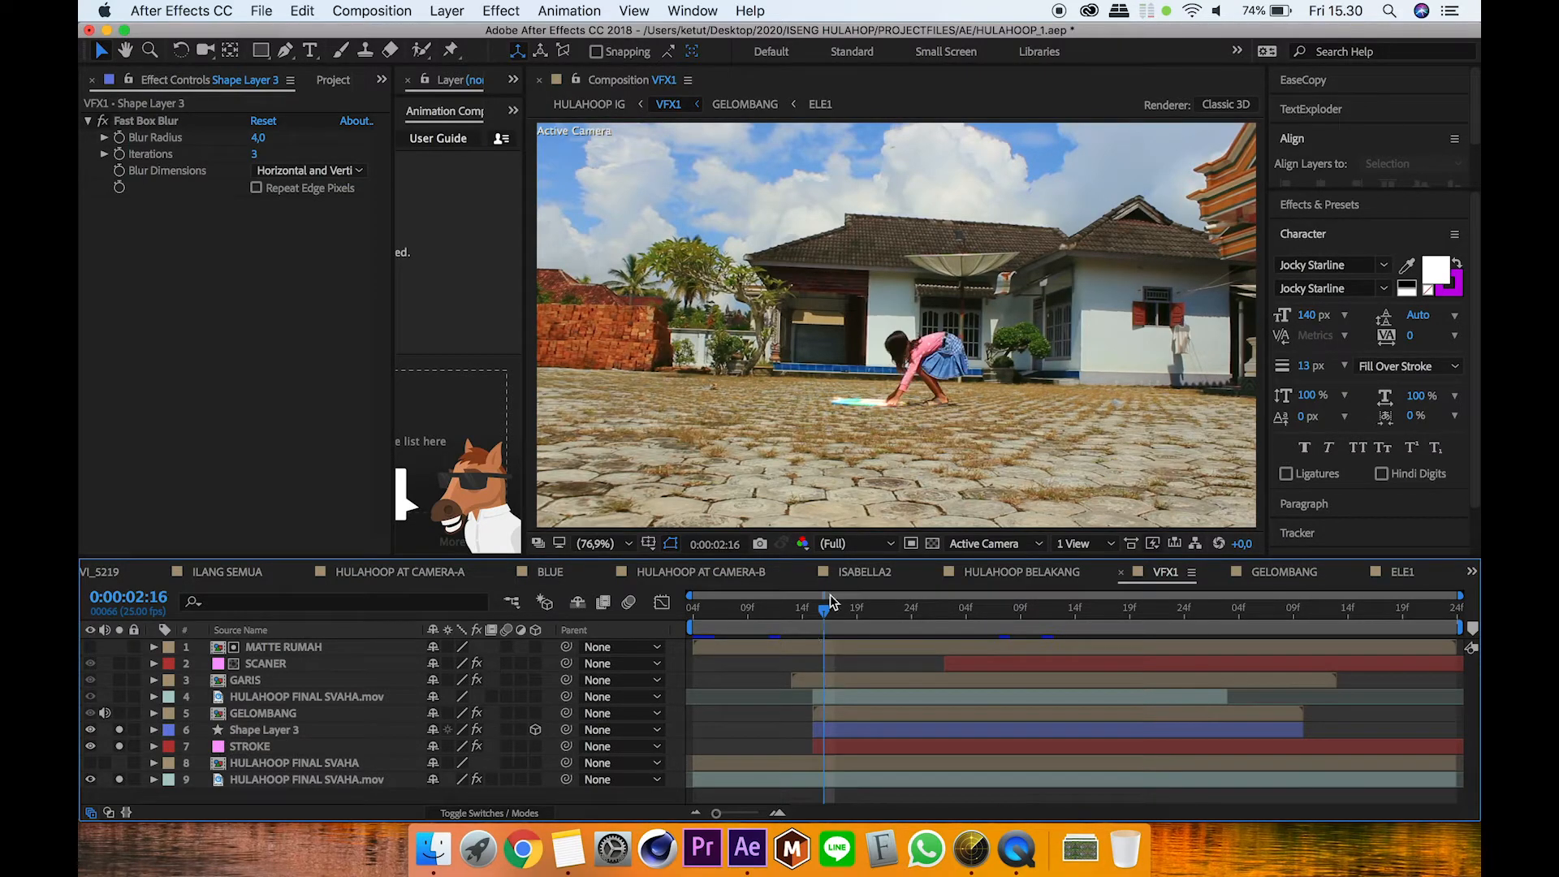
Step: Step through the VFX1 composition frame by frame from 0:00:02:15 to 0:00:02:23 to check the stroke and Shape Layer 3
{"action": "left_click_drag", "start_coordinate": [815, 610], "coordinate": [813, 611]}
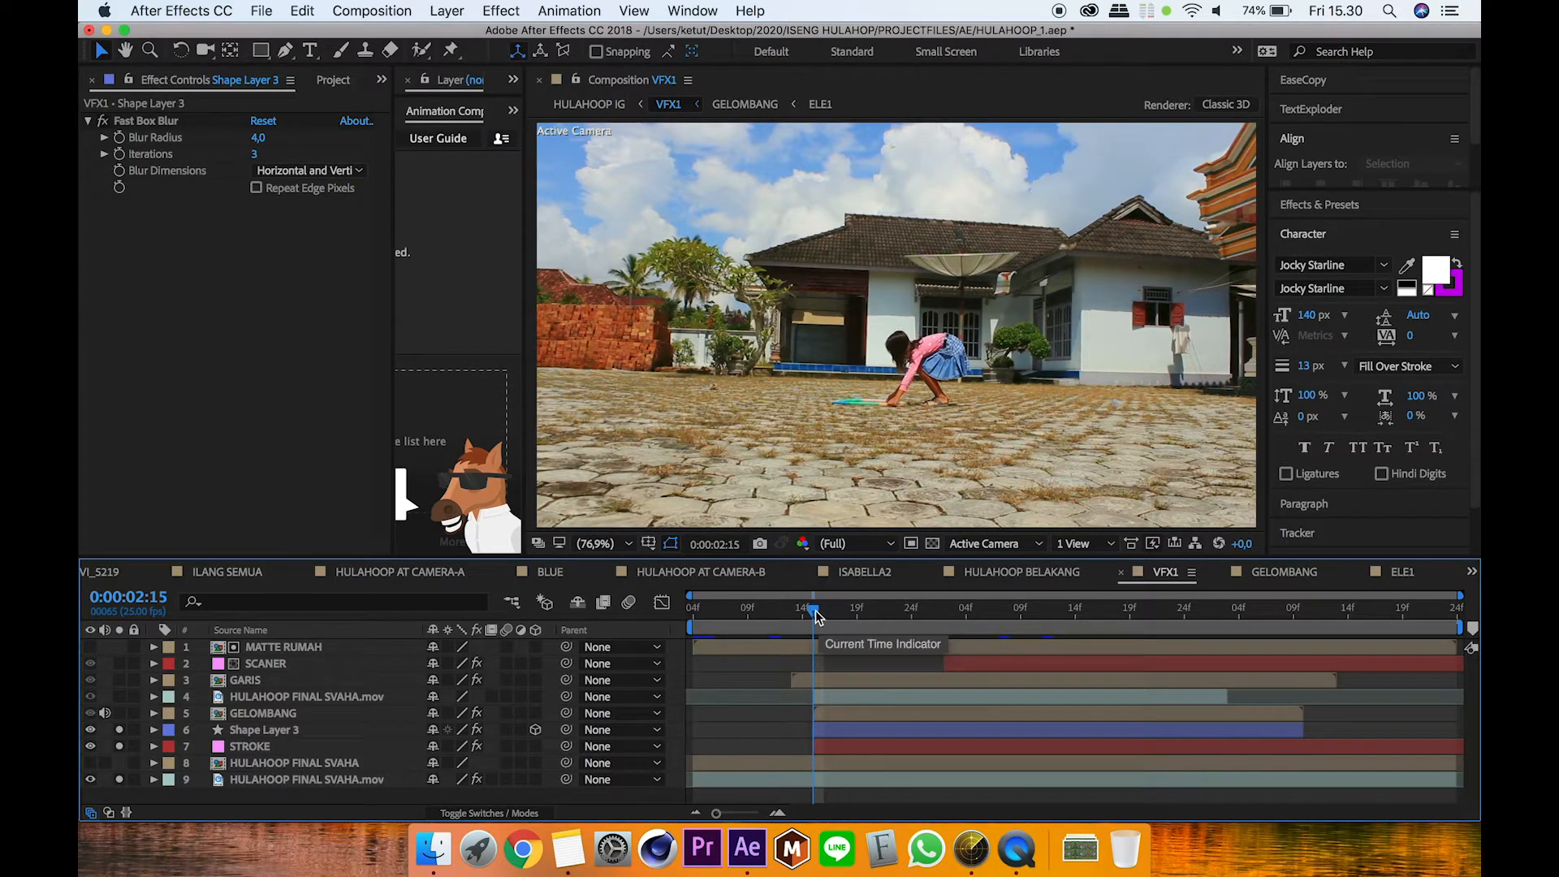
{"action": "key", "text": "Page_Down"}
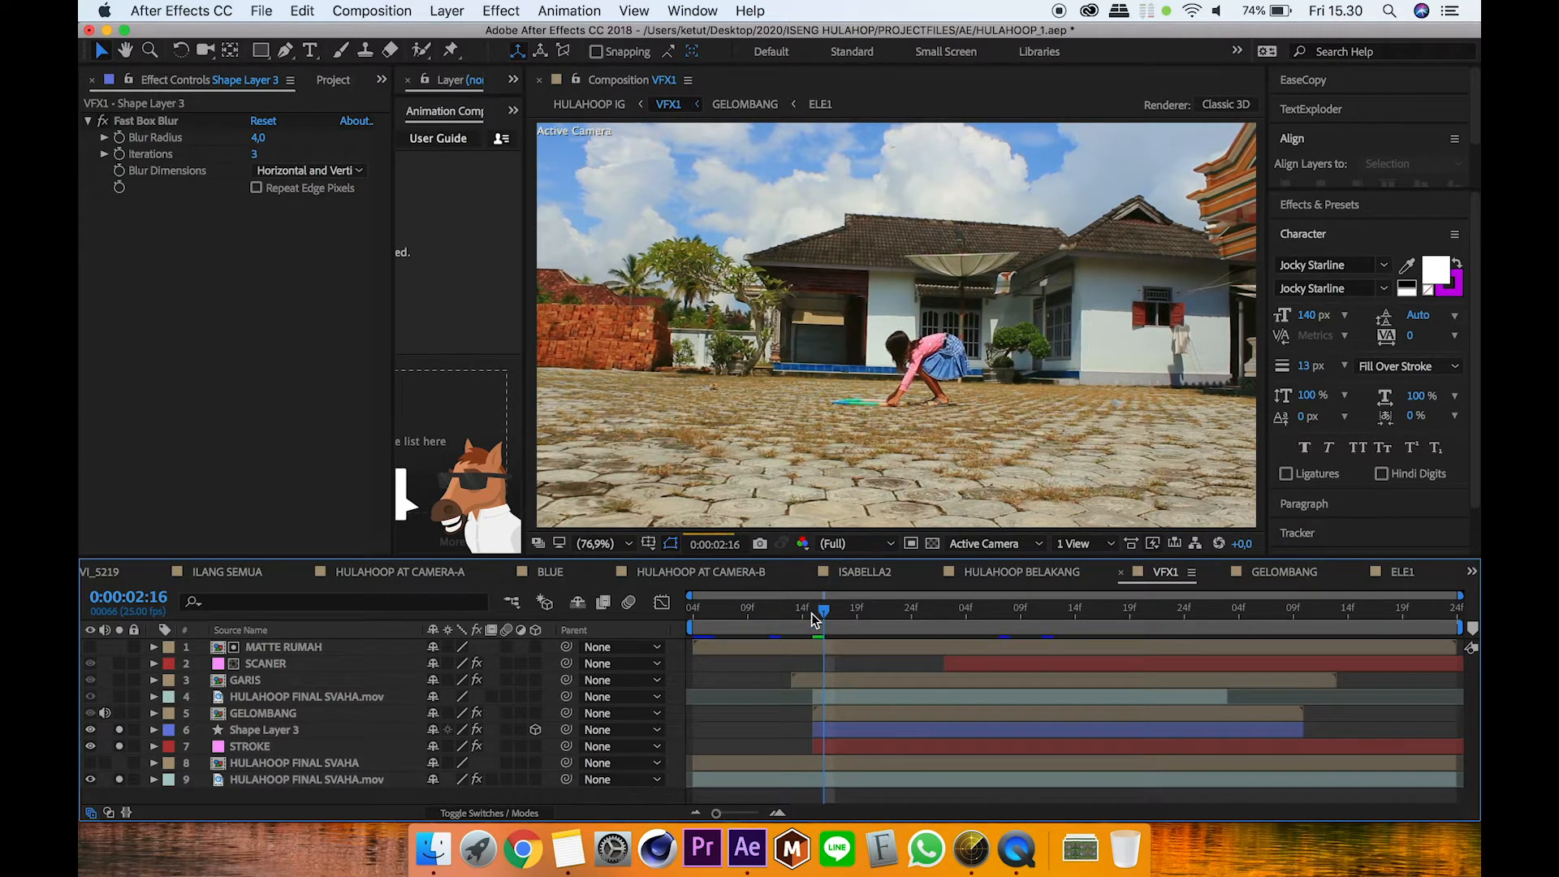
{"action": "key", "text": "Page_Down"}
{"action": "key", "text": "Page_Down"}
{"action": "key", "text": "Page_Down"}
{"action": "key", "text": "Page_Down"}
{"action": "key", "text": "Page_Down"}
{"action": "key", "text": "Page_Down"}
{"action": "key", "text": "Page_Down"}
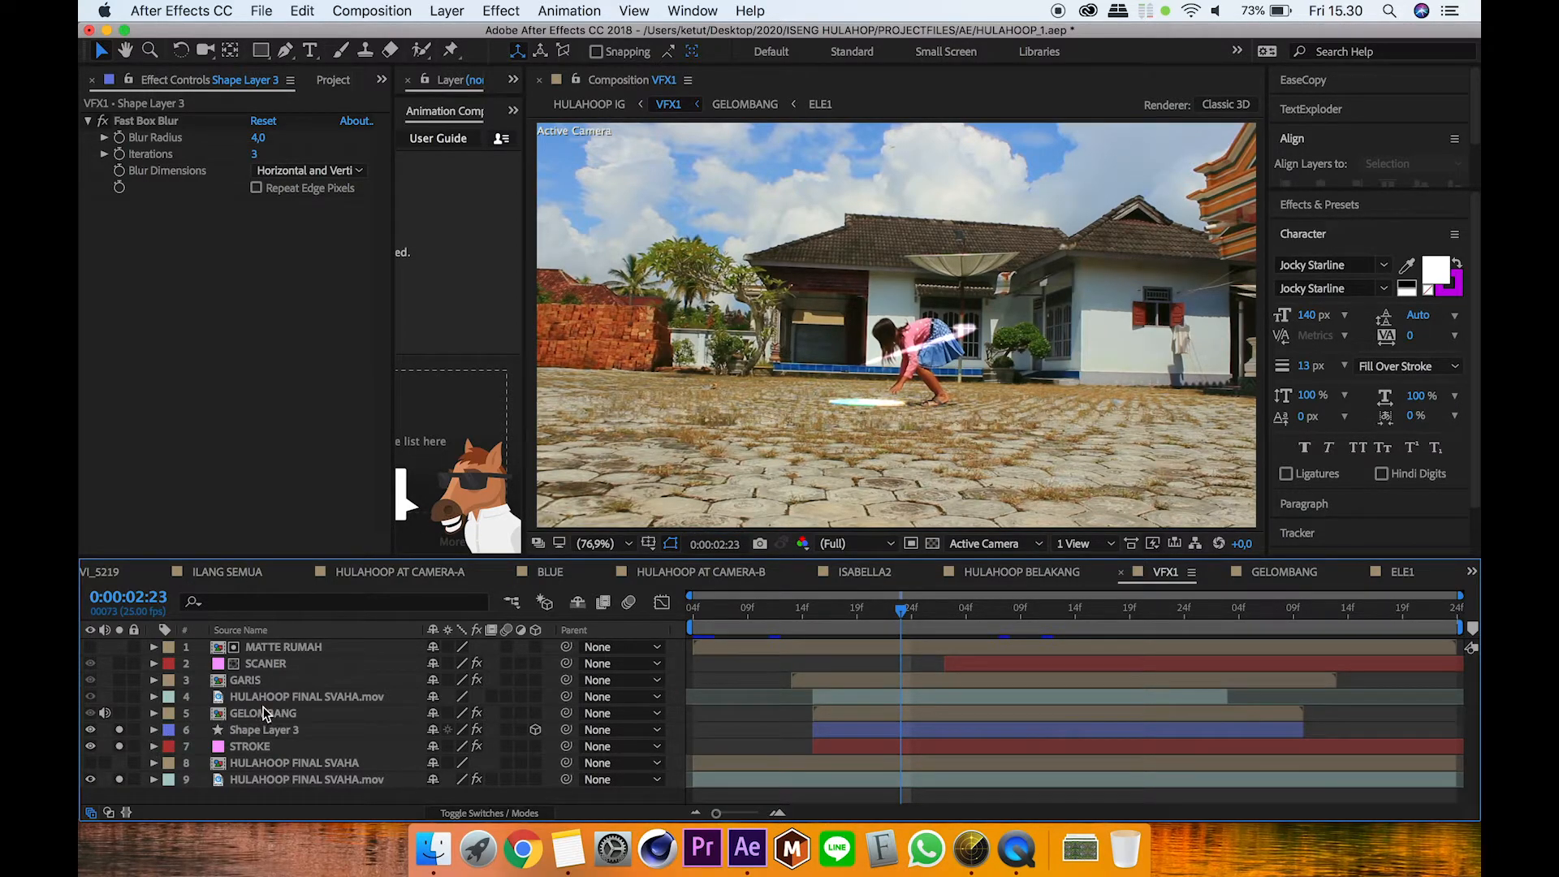
Step: Solo the GELOMBANG layer and advance to 0:00:02:24 to check its wave on the ground
{"action": "left_click", "coordinate": [257, 715]}
{"action": "left_click", "coordinate": [120, 713]}
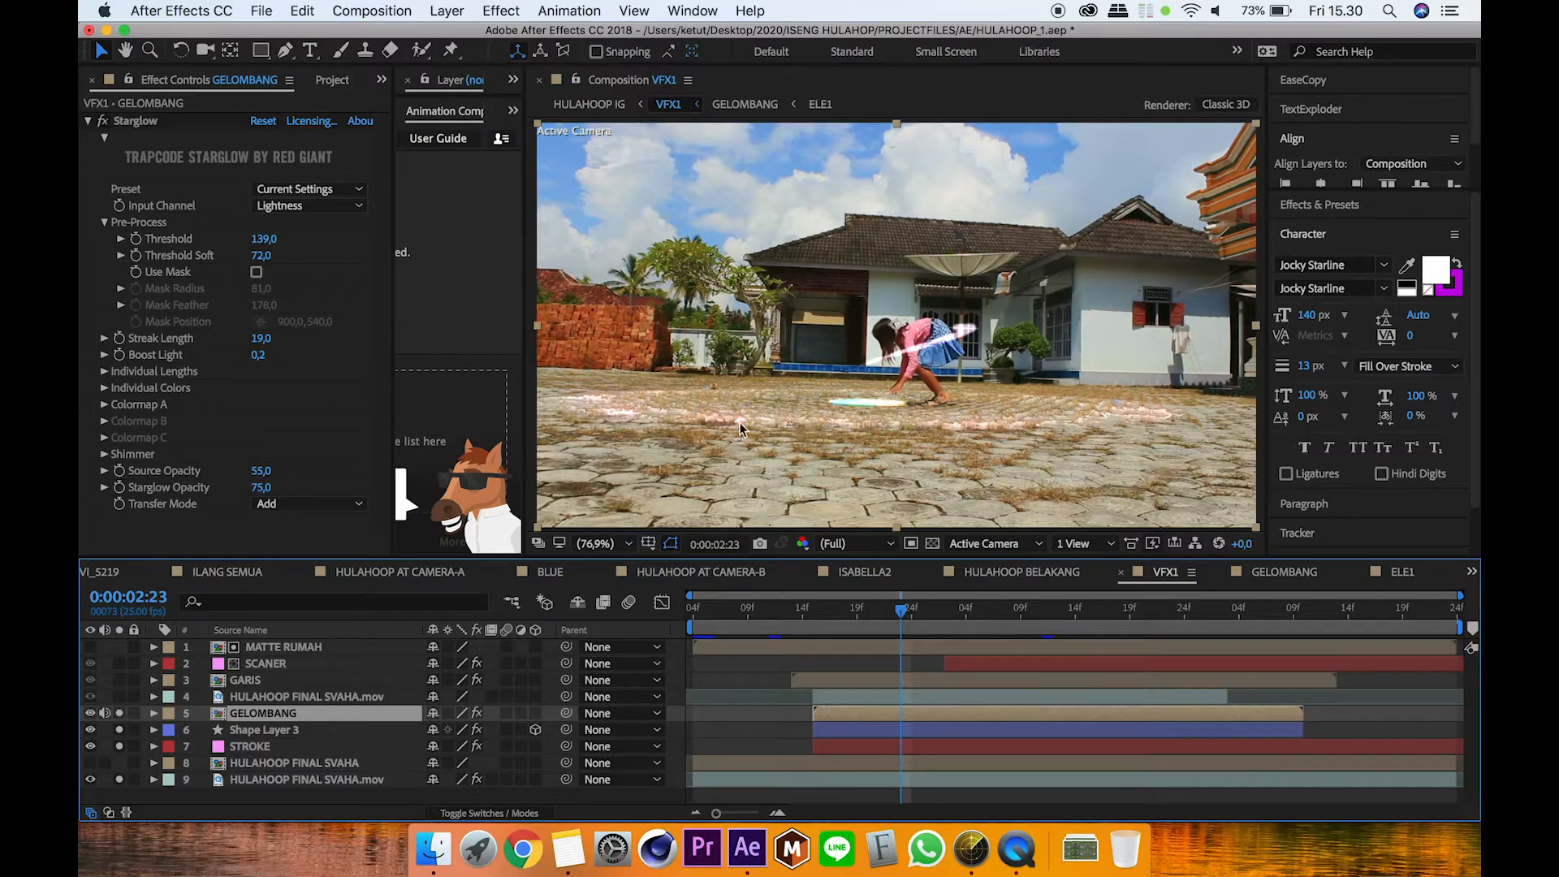
{"action": "left_click", "coordinate": [271, 698]}
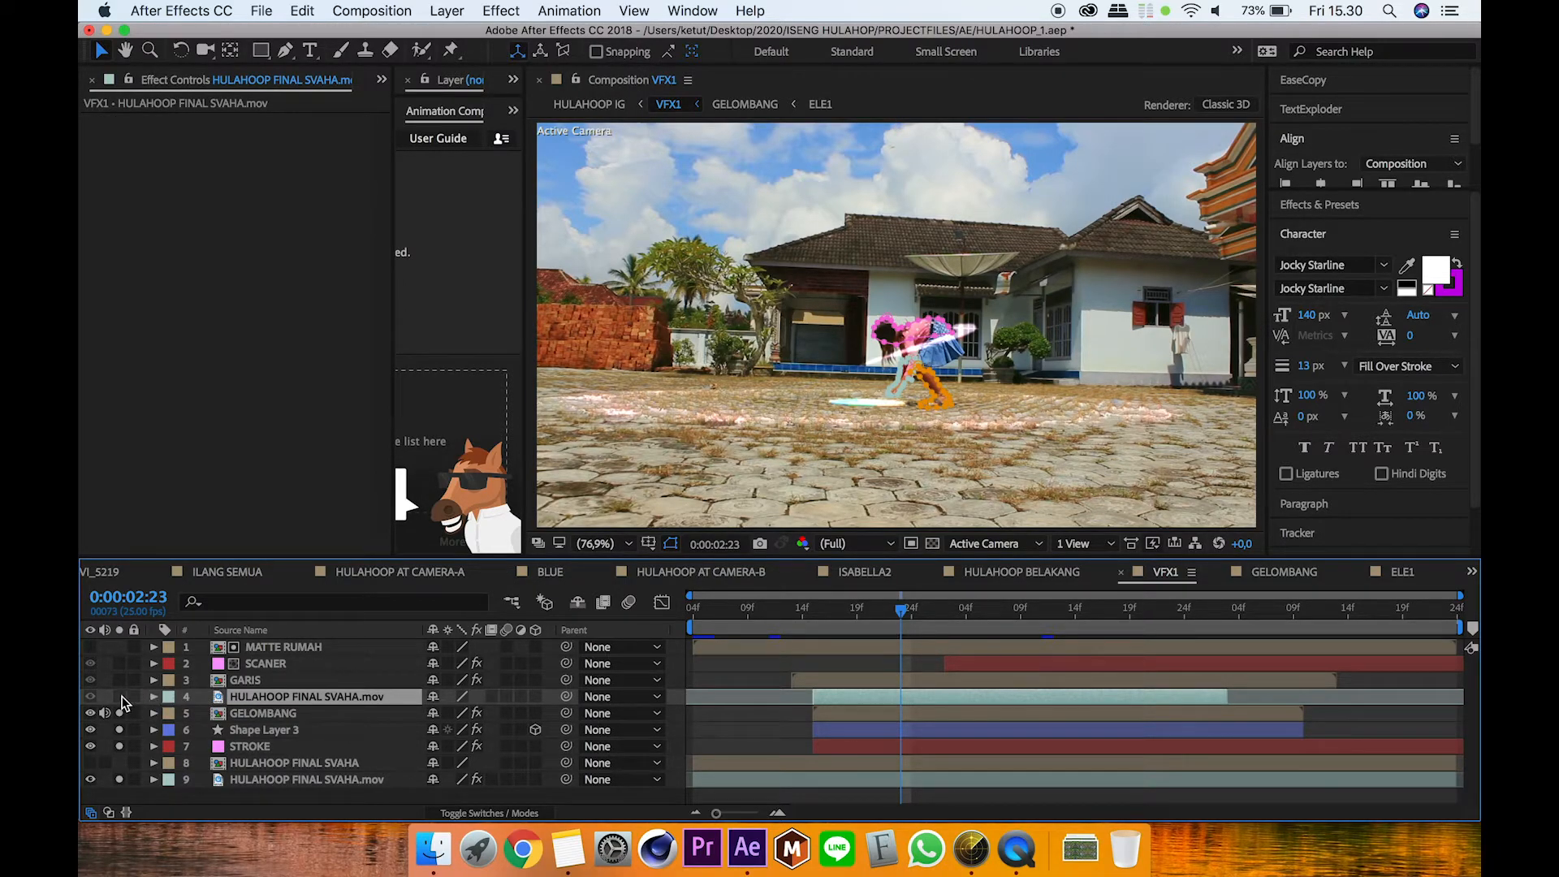
{"action": "left_click", "coordinate": [760, 676]}
{"action": "key", "text": "Page_Down"}
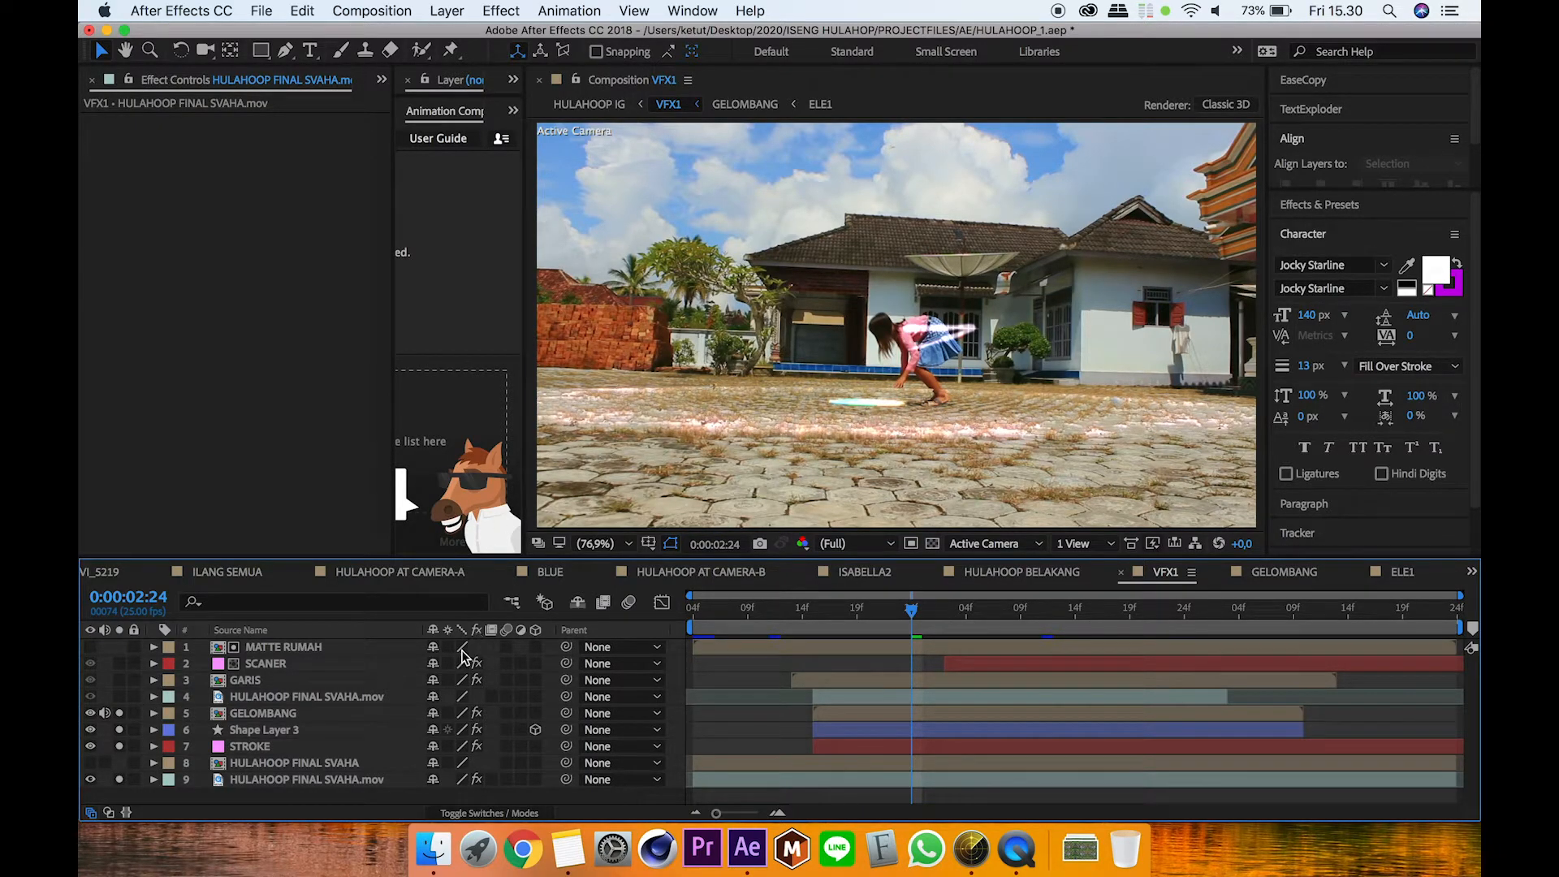
Step: Solo the HULAHOOP FINAL SVAHA.mov layer above GELOMBANG and unsolo the layers beneath it to isolate the masked girl
{"action": "left_click", "coordinate": [252, 698]}
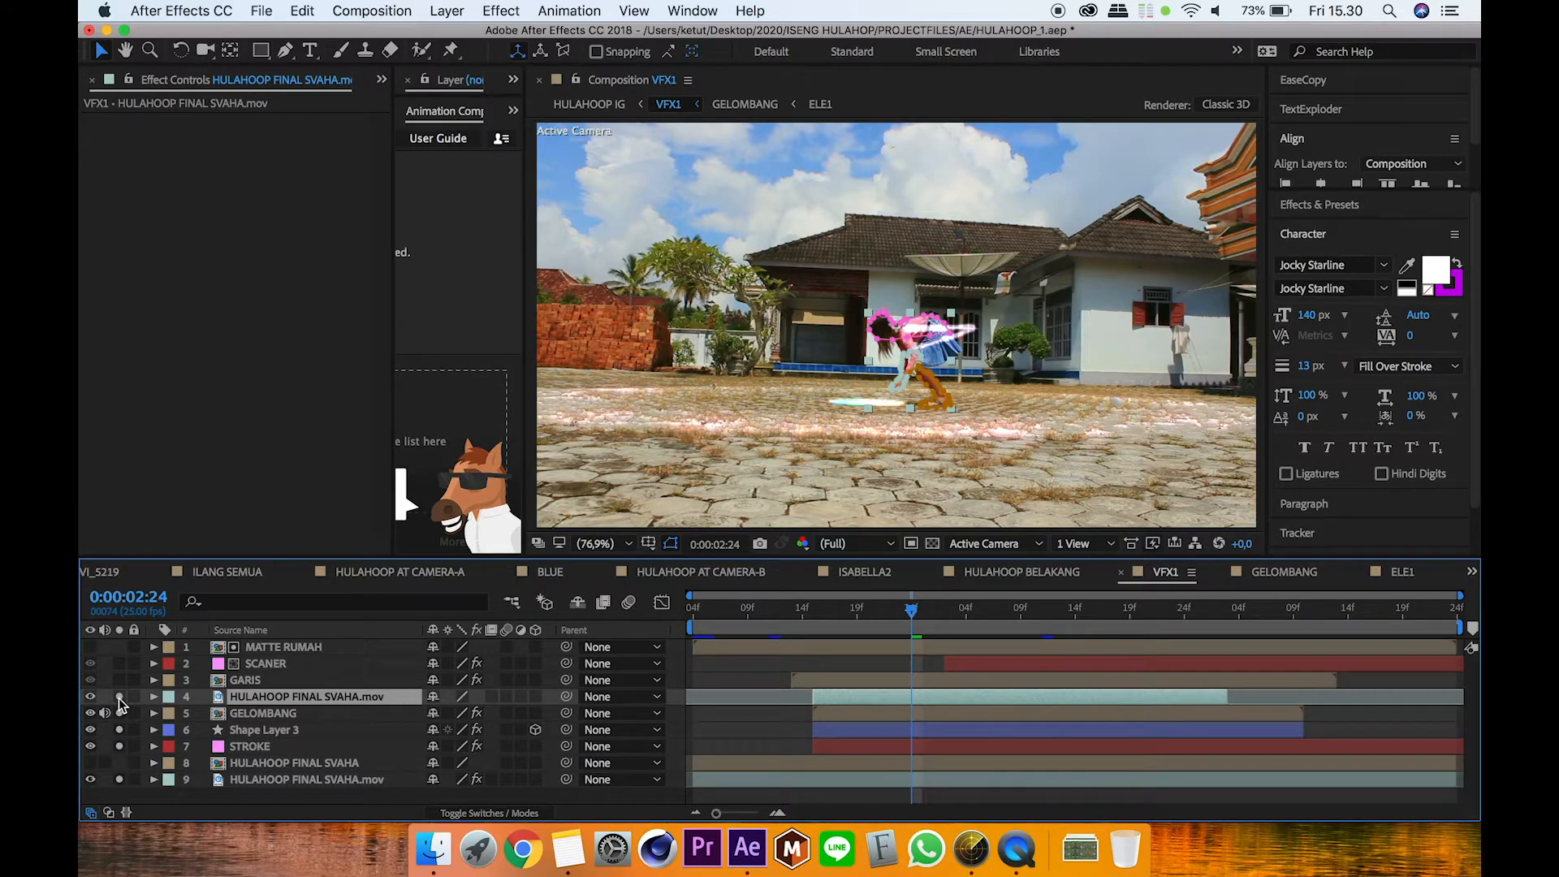
{"action": "left_click", "coordinate": [119, 697]}
{"action": "left_click_drag", "start_coordinate": [119, 713], "coordinate": [122, 788]}
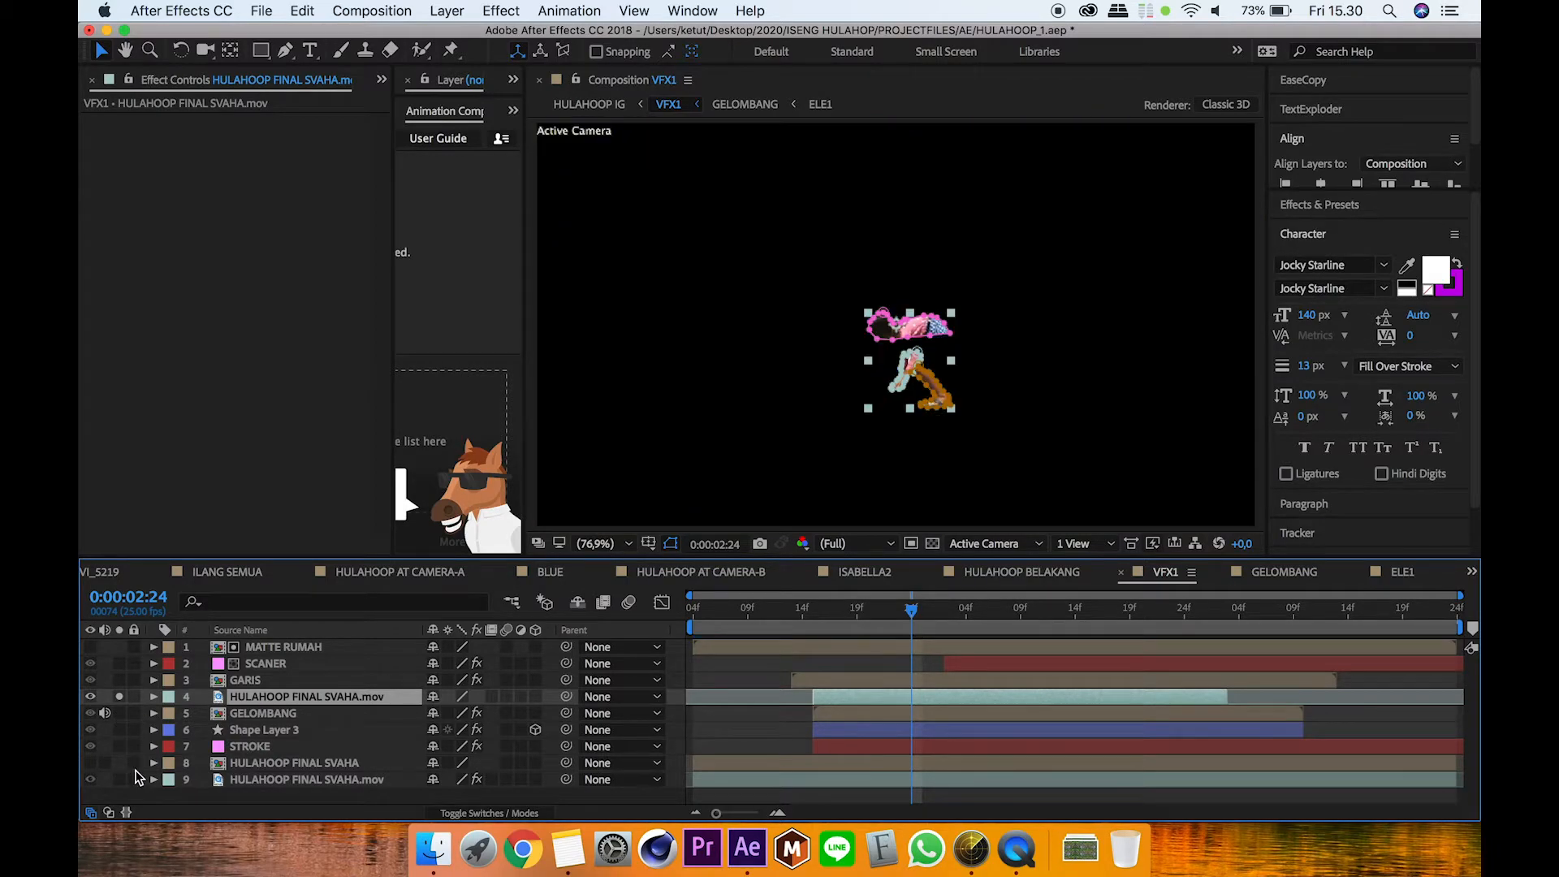
{"action": "left_click", "coordinate": [725, 673]}
{"action": "left_click", "coordinate": [928, 333]}
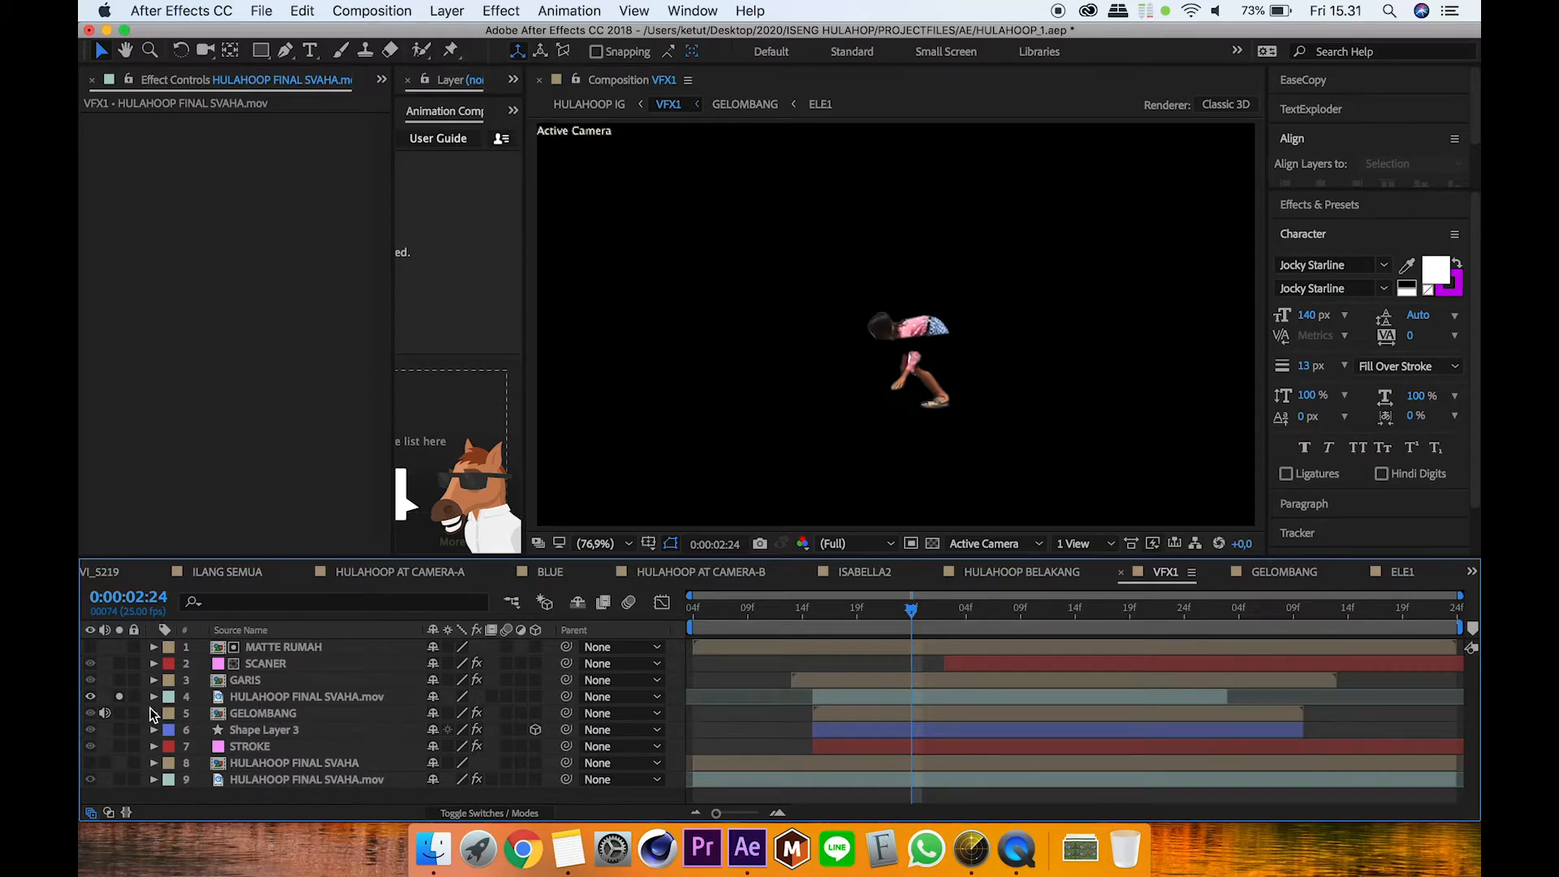
Step: Reveal the masked HULAHOOP FINAL SVAHA.mov layer's Mask Path keyframes and check the masks at 0:00:03:14
{"action": "left_click", "coordinate": [260, 696]}
{"action": "key", "text": "m"}
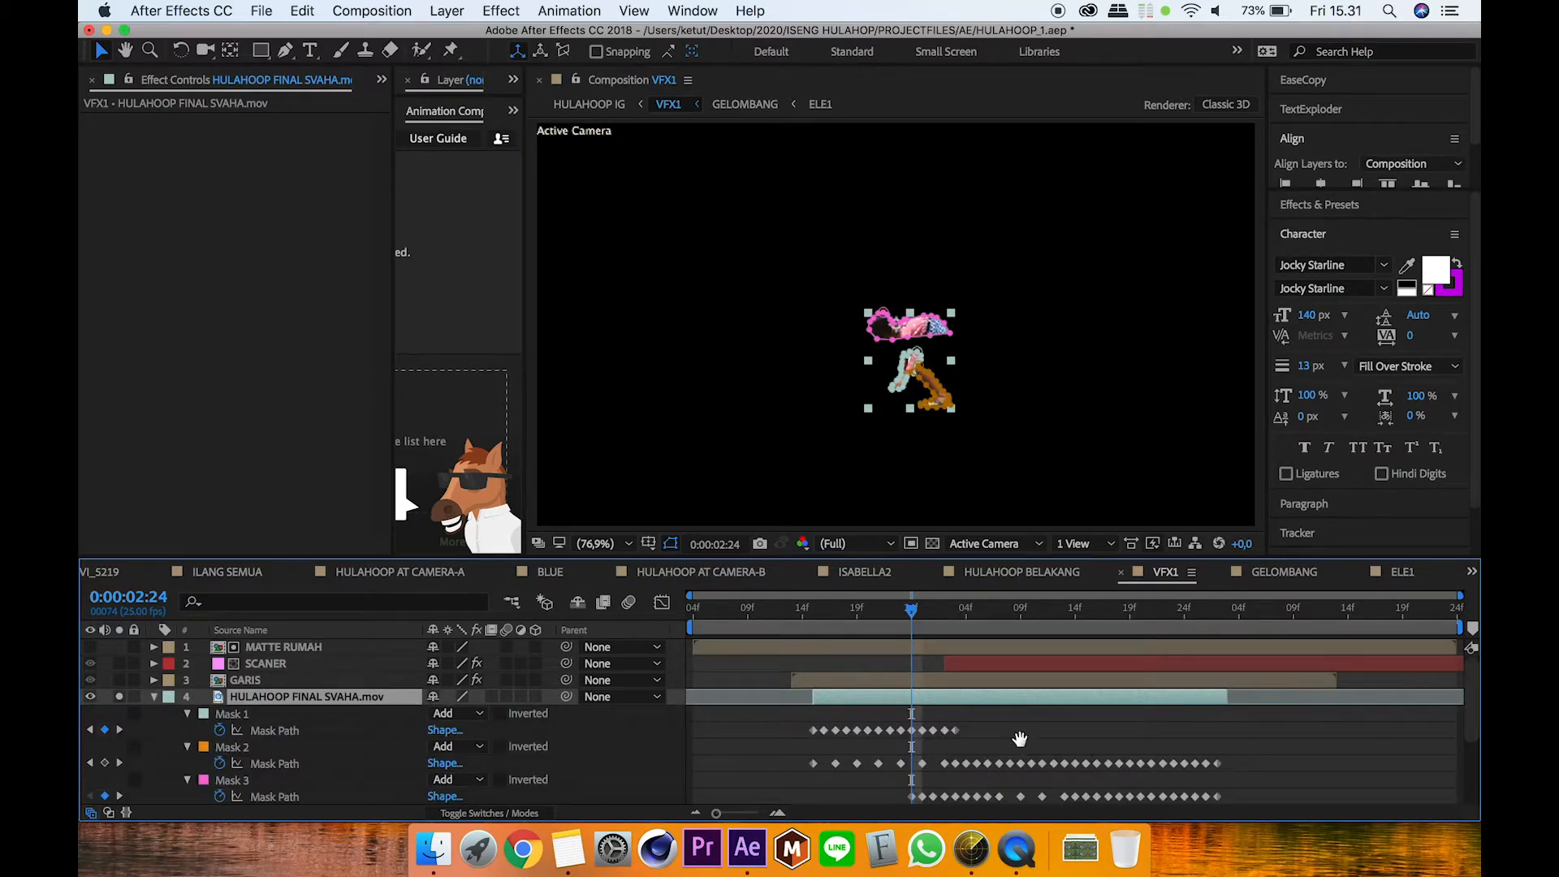
{"action": "scroll", "coordinate": [1015, 715], "scroll_direction": "down", "scroll_amount": 3}
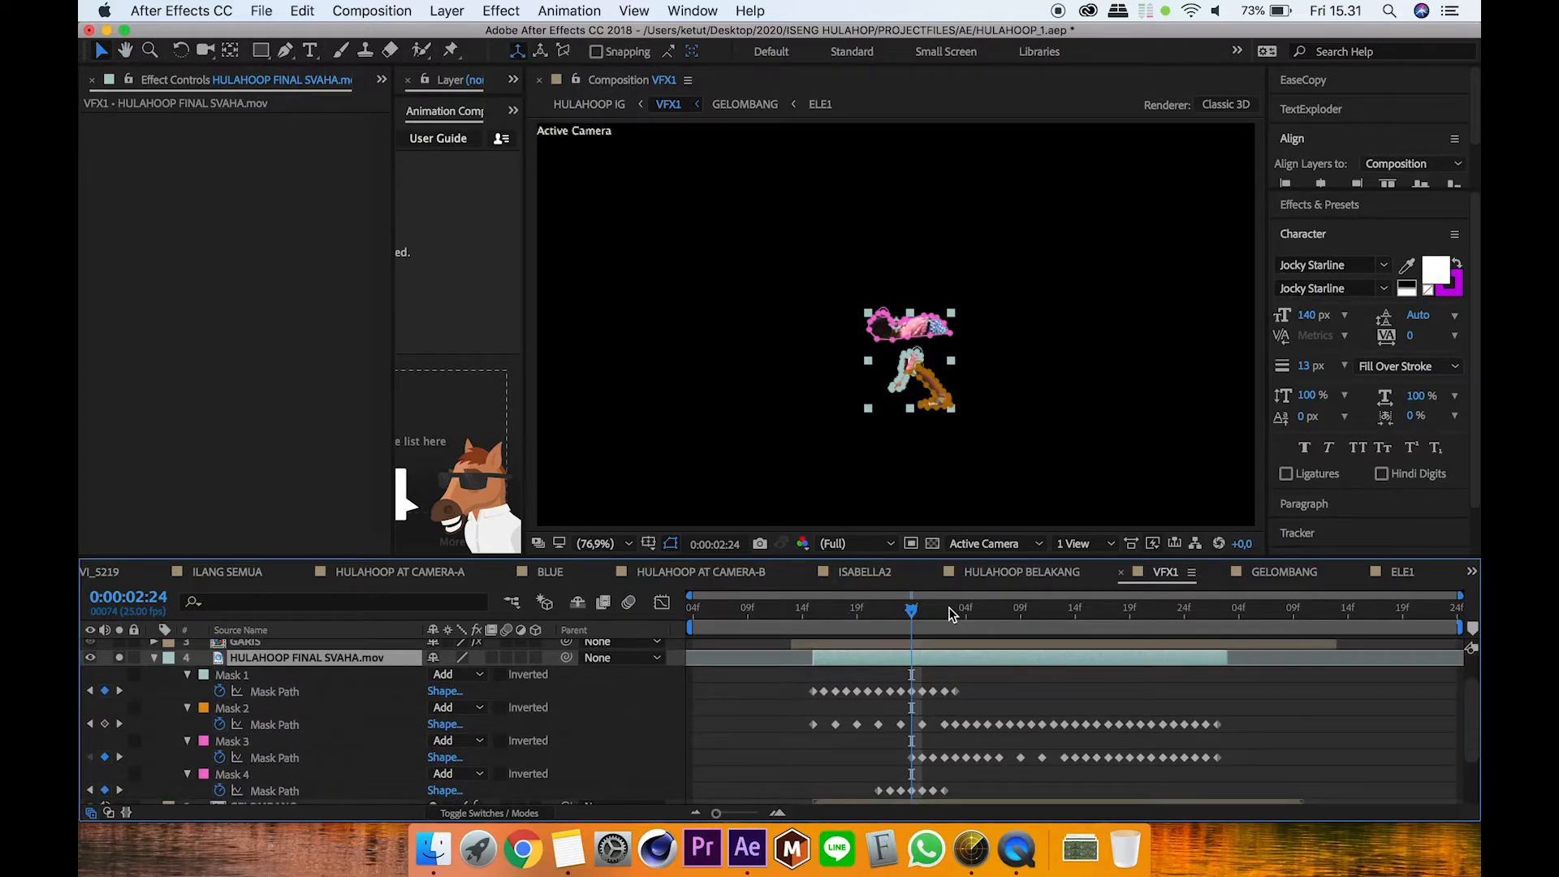
{"action": "mouse_move", "coordinate": [1060, 614]}
{"action": "left_mouse_down"}
{"action": "mouse_move", "coordinate": [1160, 622]}
{"action": "mouse_move", "coordinate": [1073, 627]}
{"action": "left_mouse_up"}
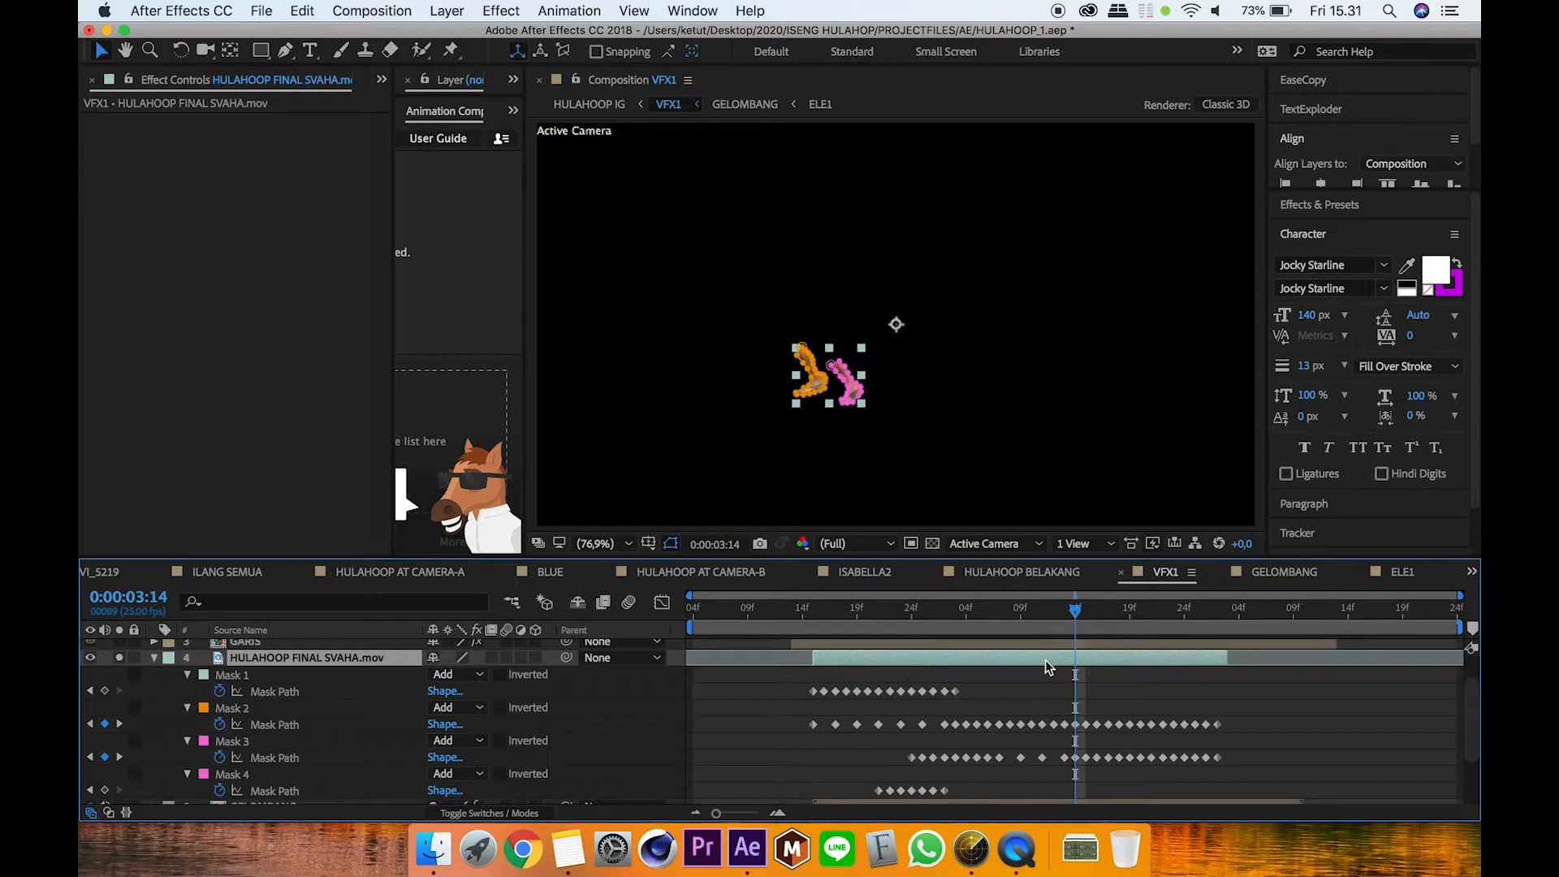
{"action": "left_click", "coordinate": [155, 659]}
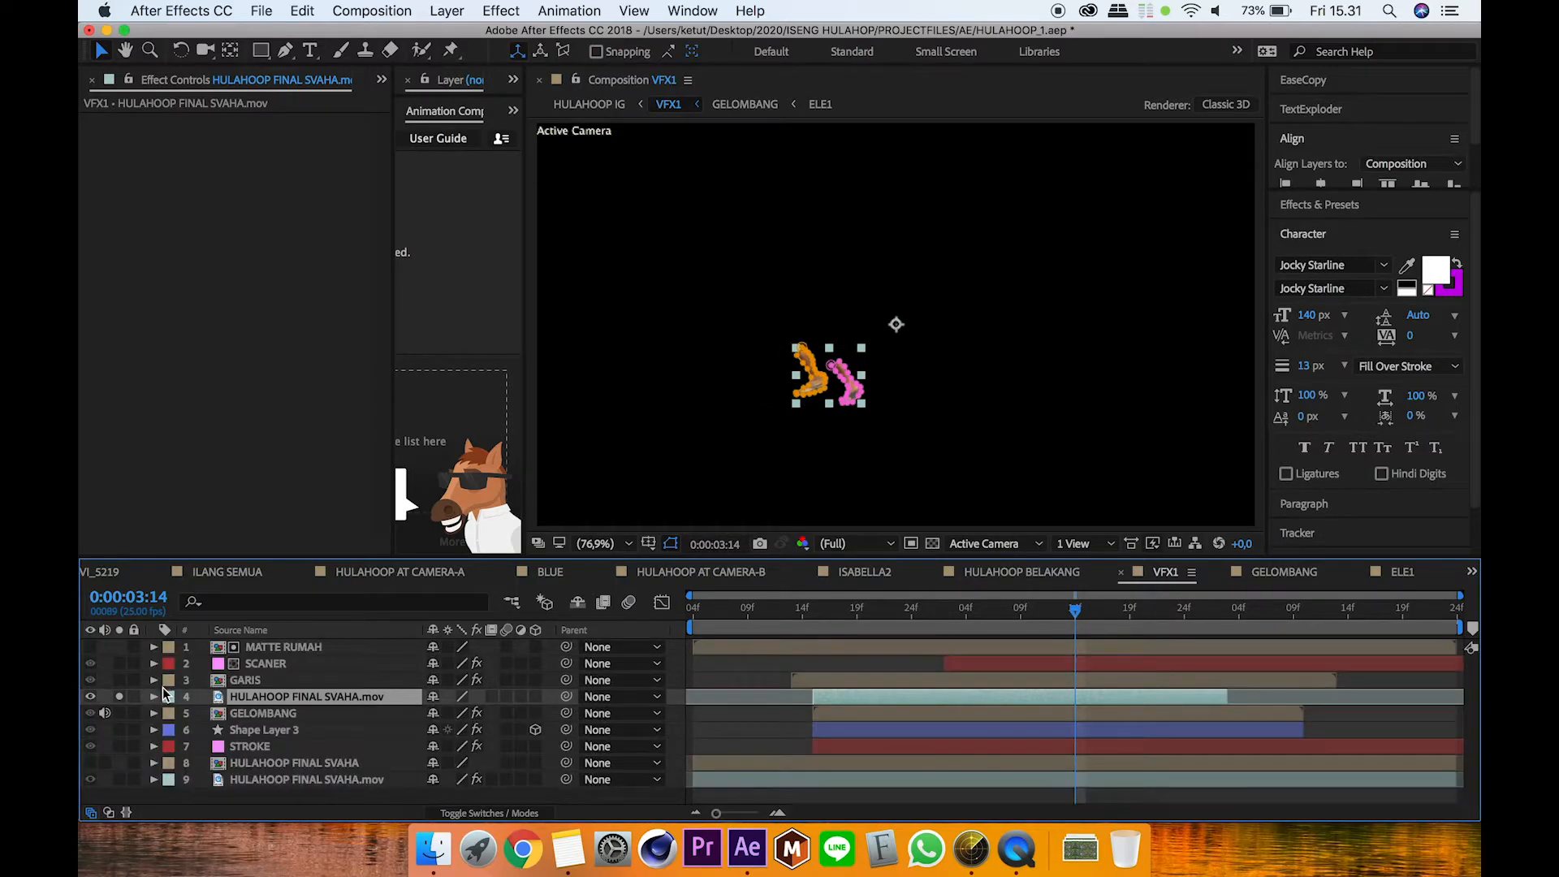
Step: Solo GELOMBANG, Shape Layer 3, STROKE and the bottom HULAHOOP FINAL SVAHA.mov again alongside the masked footage layer
{"action": "left_click", "coordinate": [120, 746]}
{"action": "left_click", "coordinate": [121, 780]}
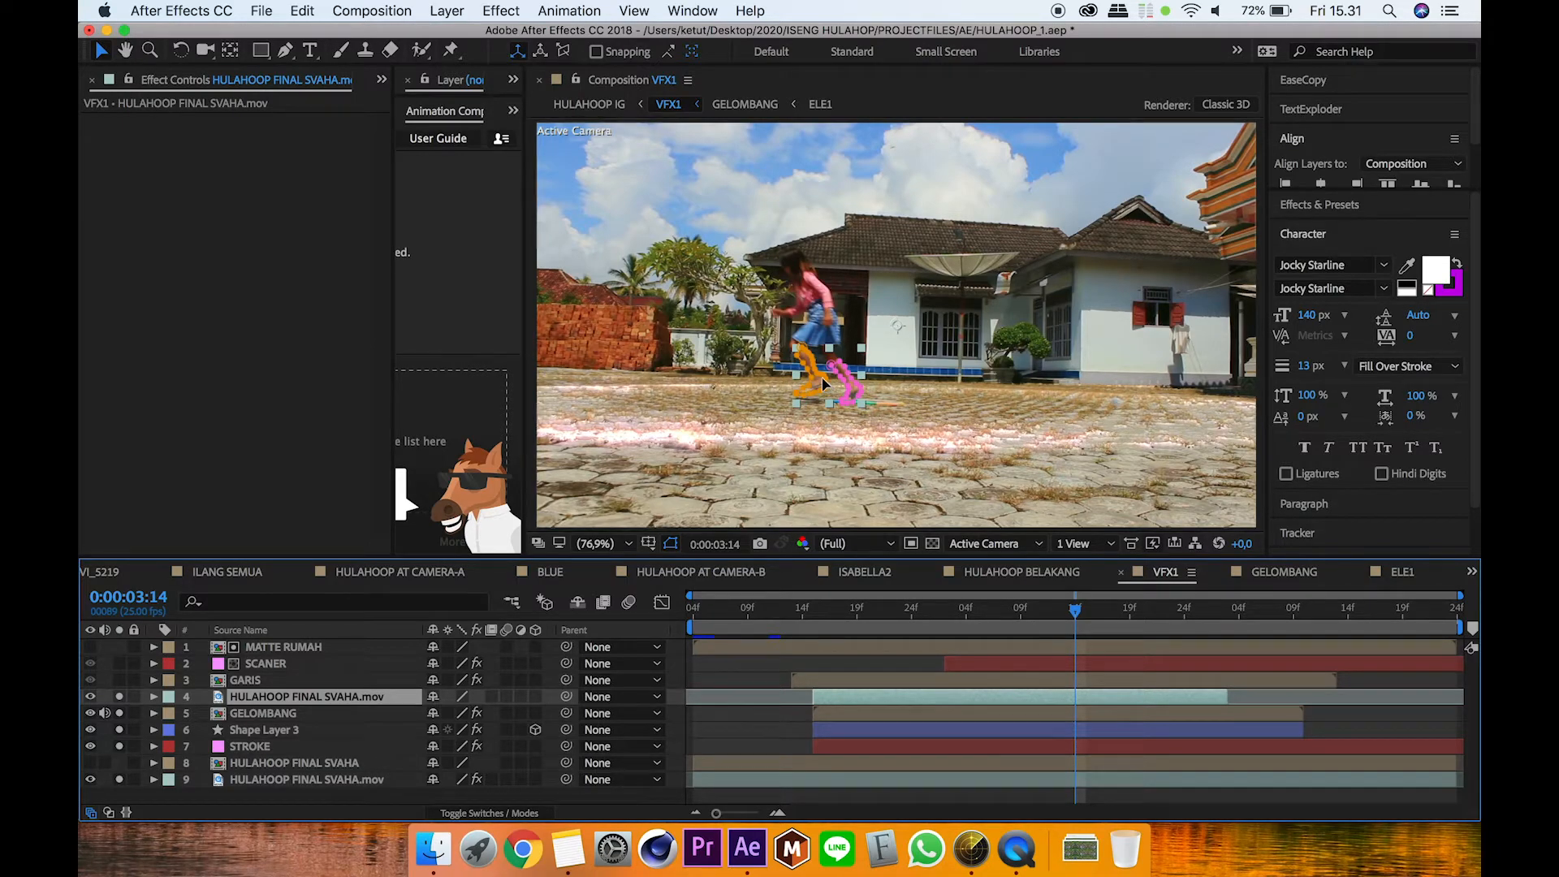
{"action": "left_click", "coordinate": [753, 660]}
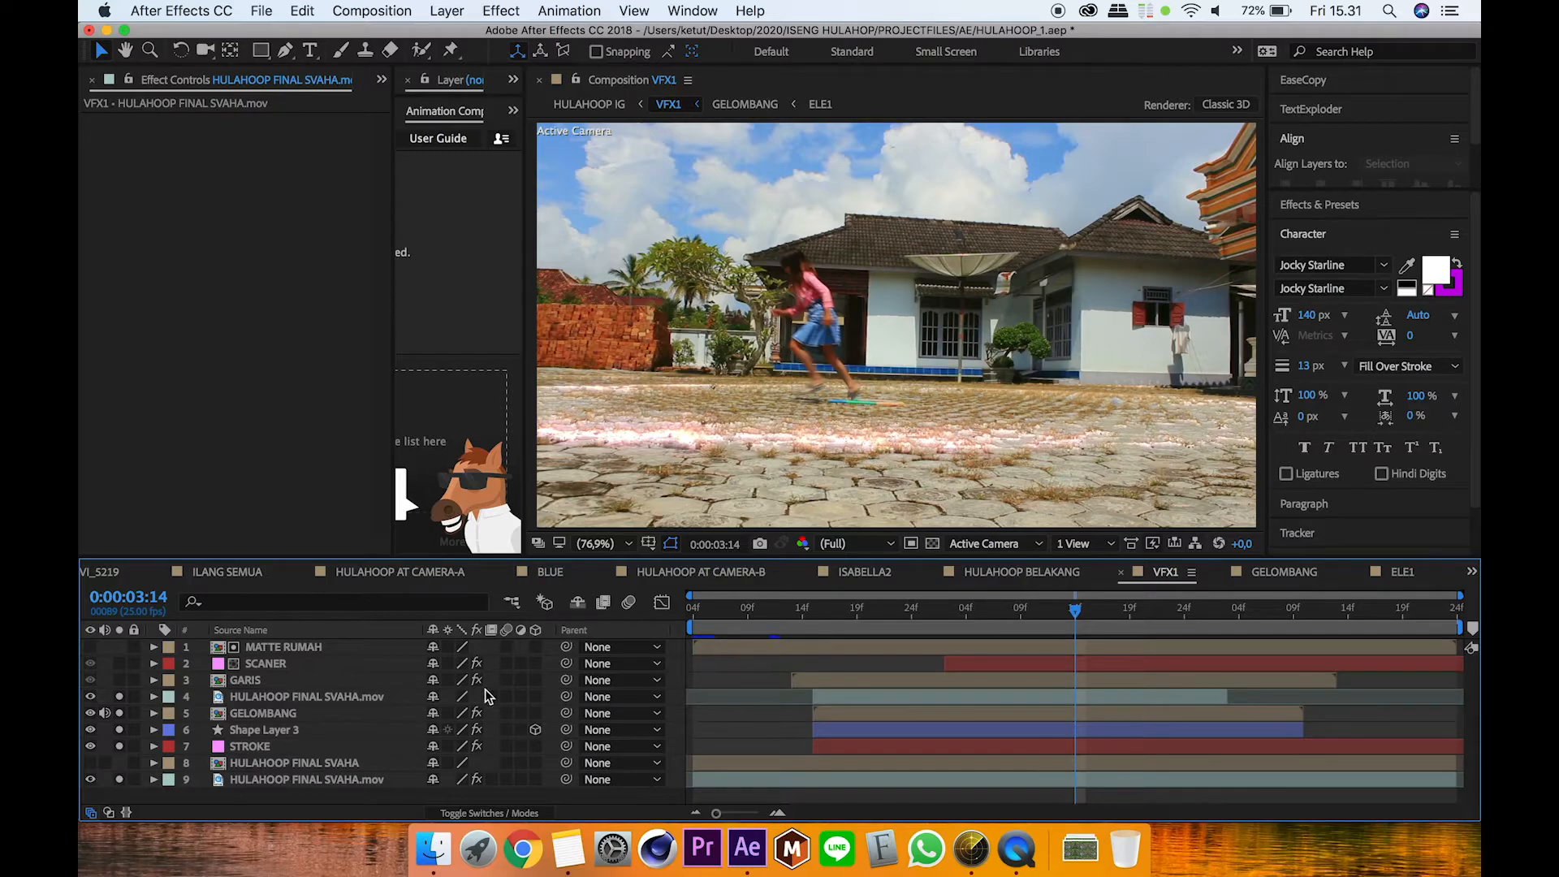
Step: Solo the GARIS layer and preview the light lines inside its composition at 0:00:00:14 before returning to VFX1
{"action": "left_click", "coordinate": [249, 685]}
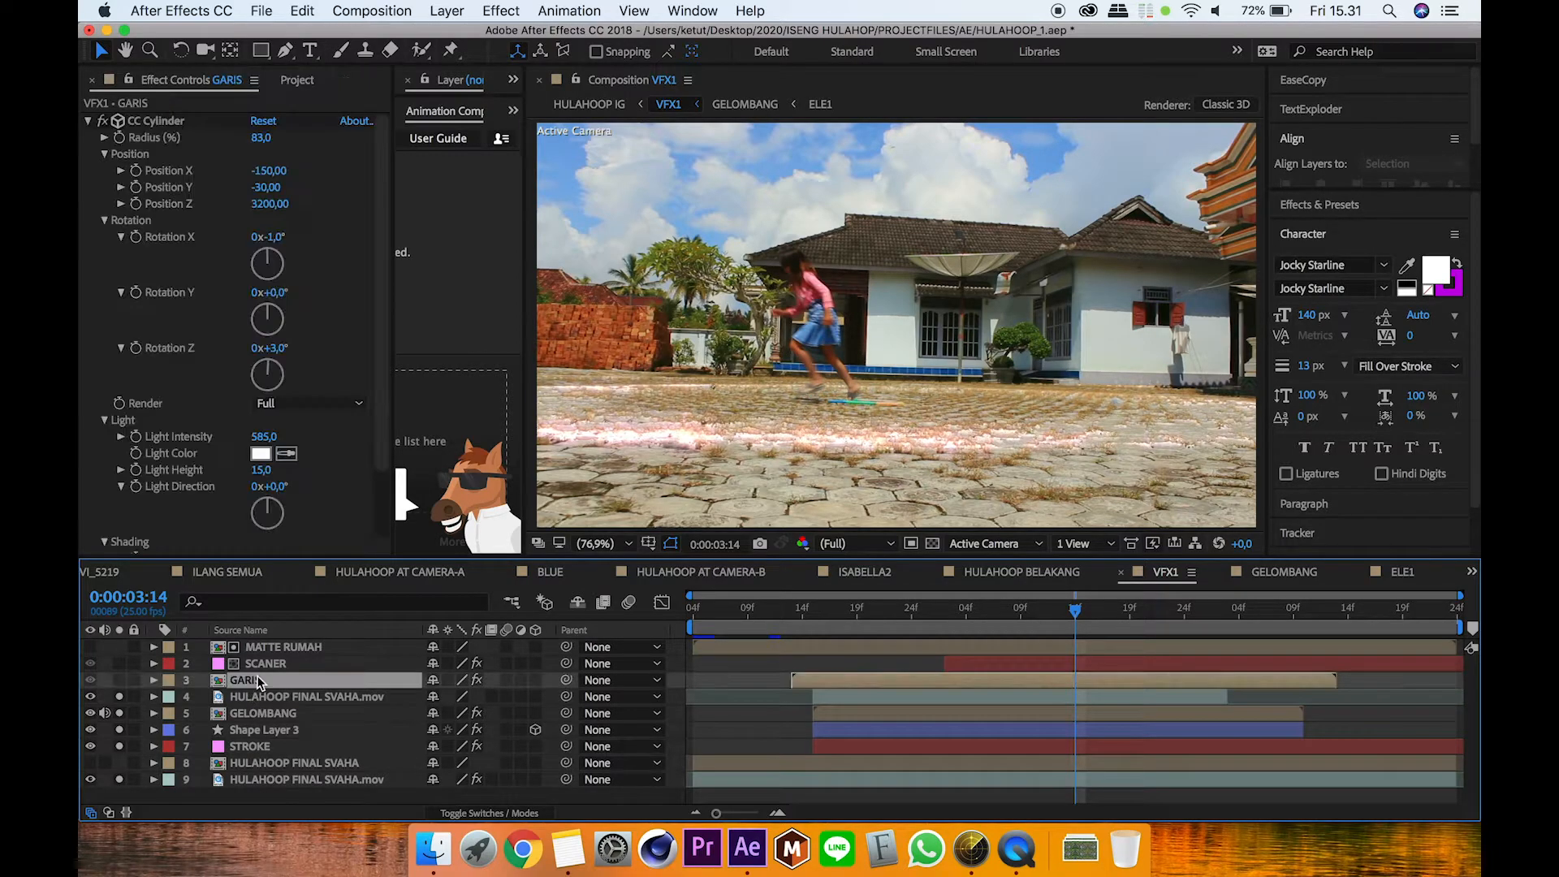
{"action": "left_click", "coordinate": [119, 681]}
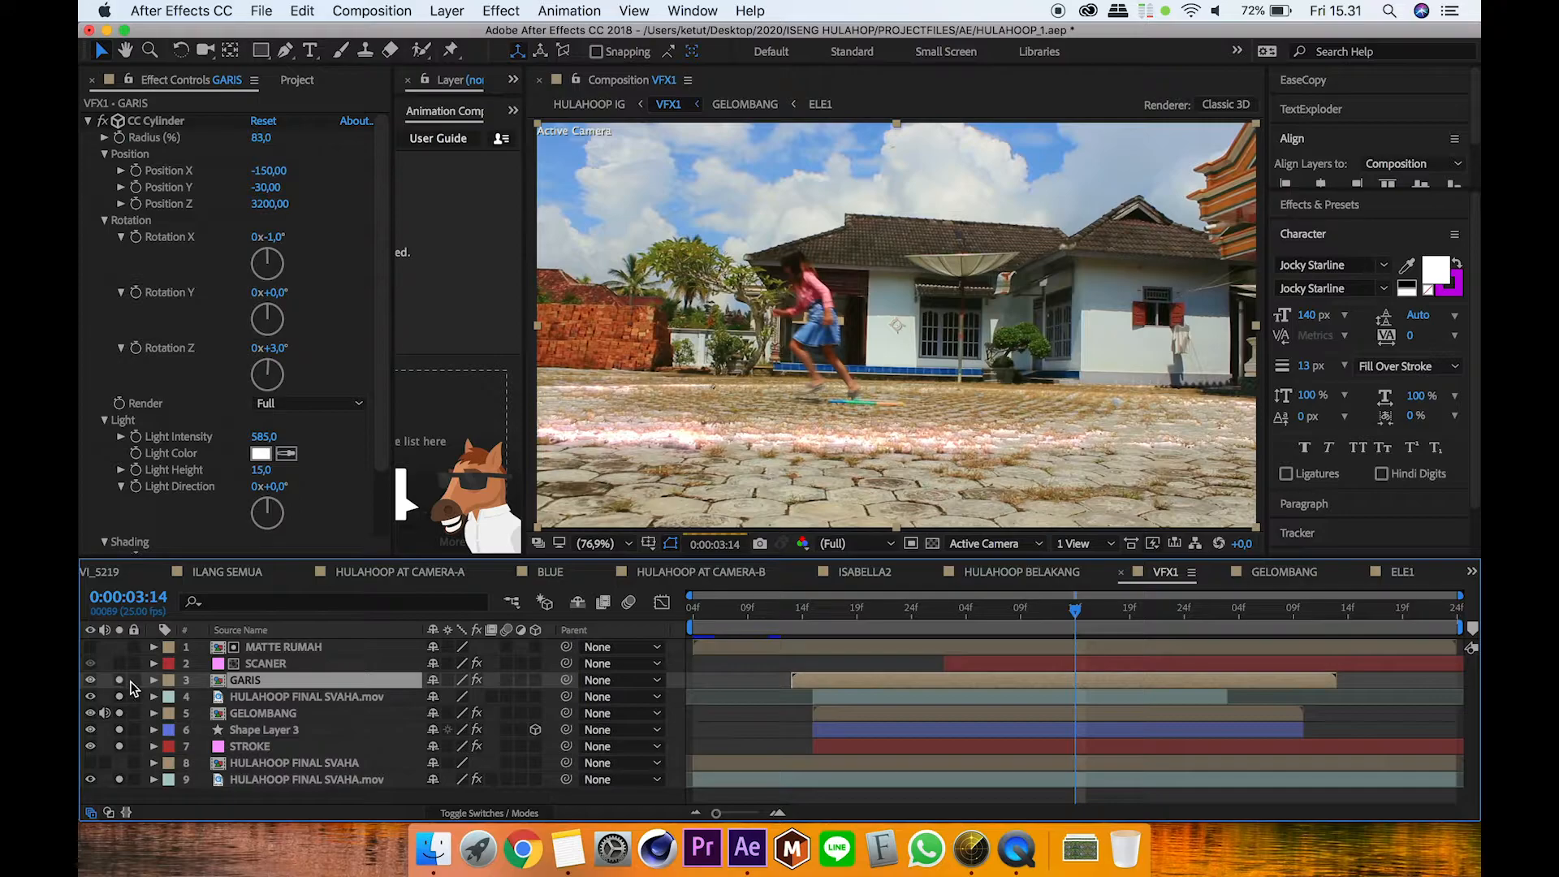
{"action": "double_click", "coordinate": [148, 684]}
{"action": "mouse_move", "coordinate": [898, 615]}
{"action": "left_mouse_down"}
{"action": "mouse_move", "coordinate": [962, 622]}
{"action": "mouse_move", "coordinate": [738, 627]}
{"action": "mouse_move", "coordinate": [846, 653]}
{"action": "mouse_move", "coordinate": [923, 621]}
{"action": "left_mouse_up"}
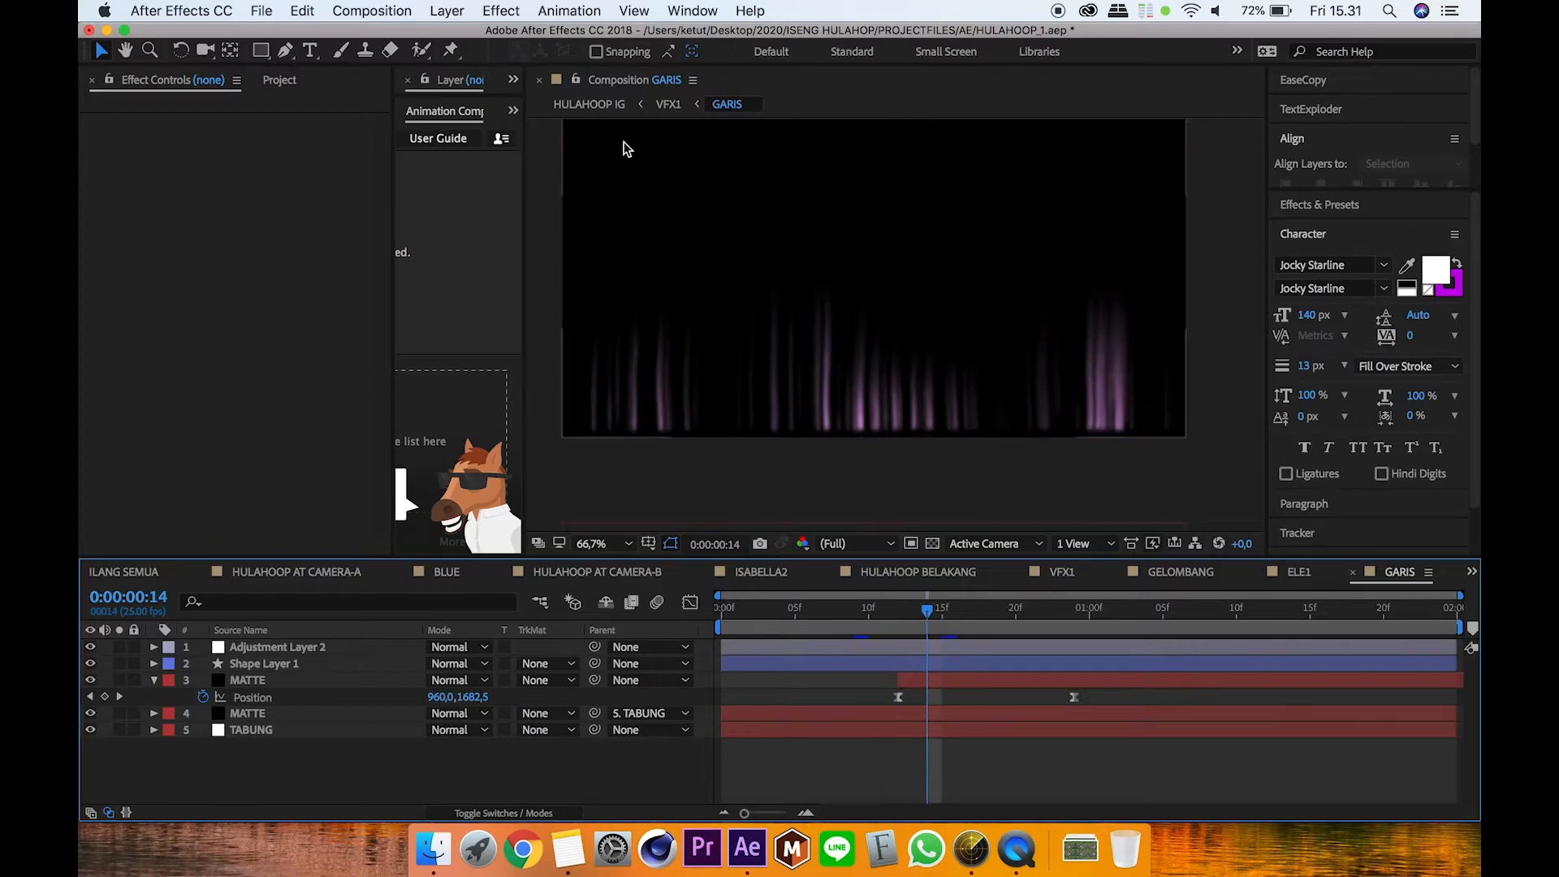
{"action": "left_click", "coordinate": [666, 107]}
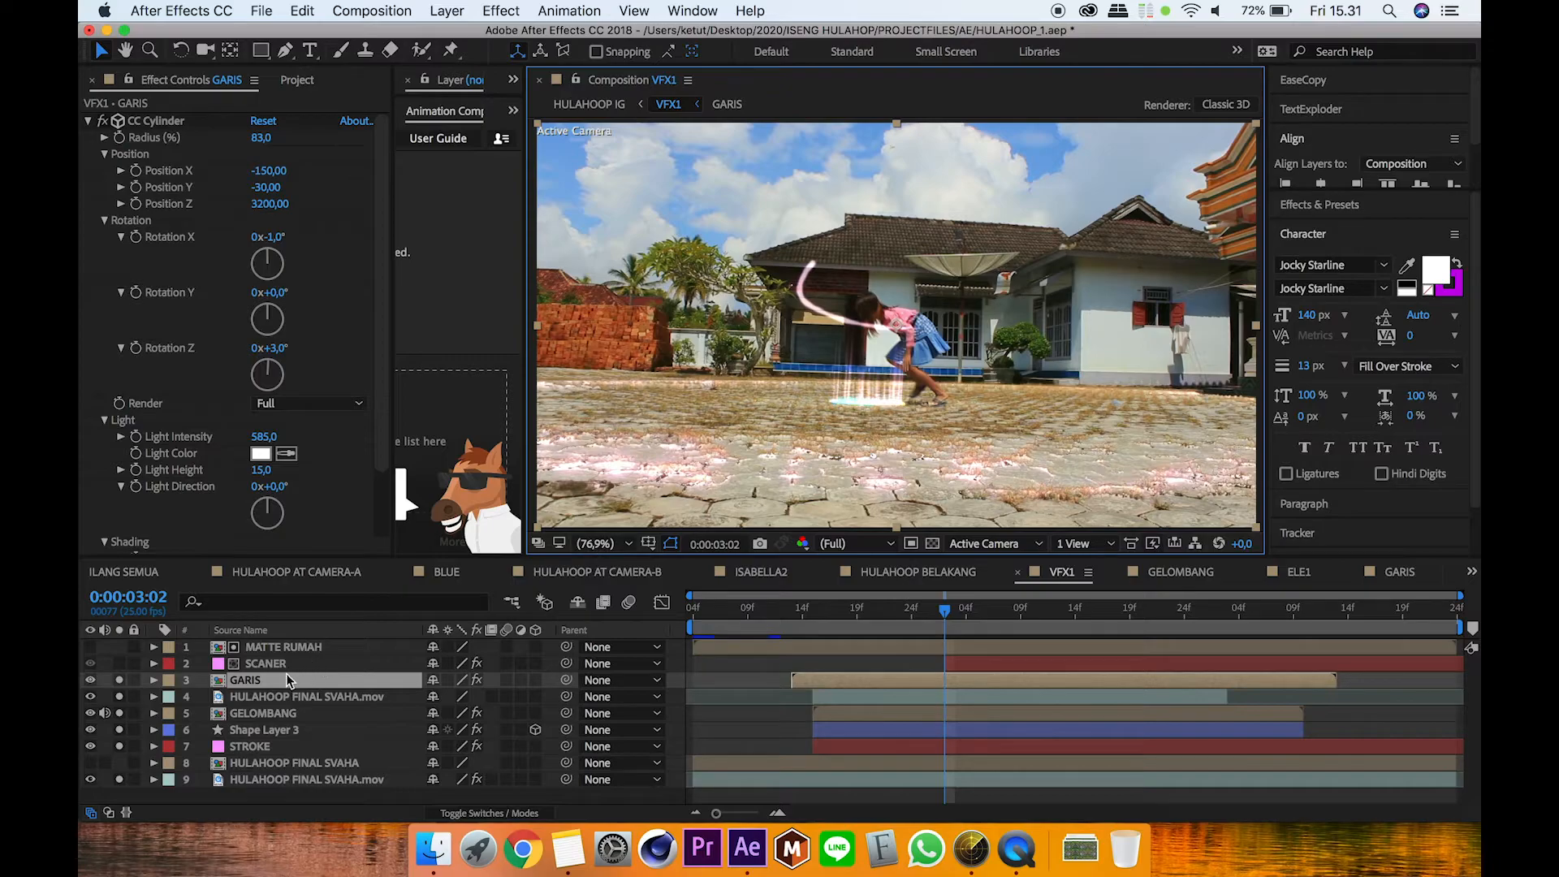
Step: Review the position, rotation, light and shading settings of the CC Cylinder effect on GARIS
{"action": "left_click", "coordinate": [157, 120]}
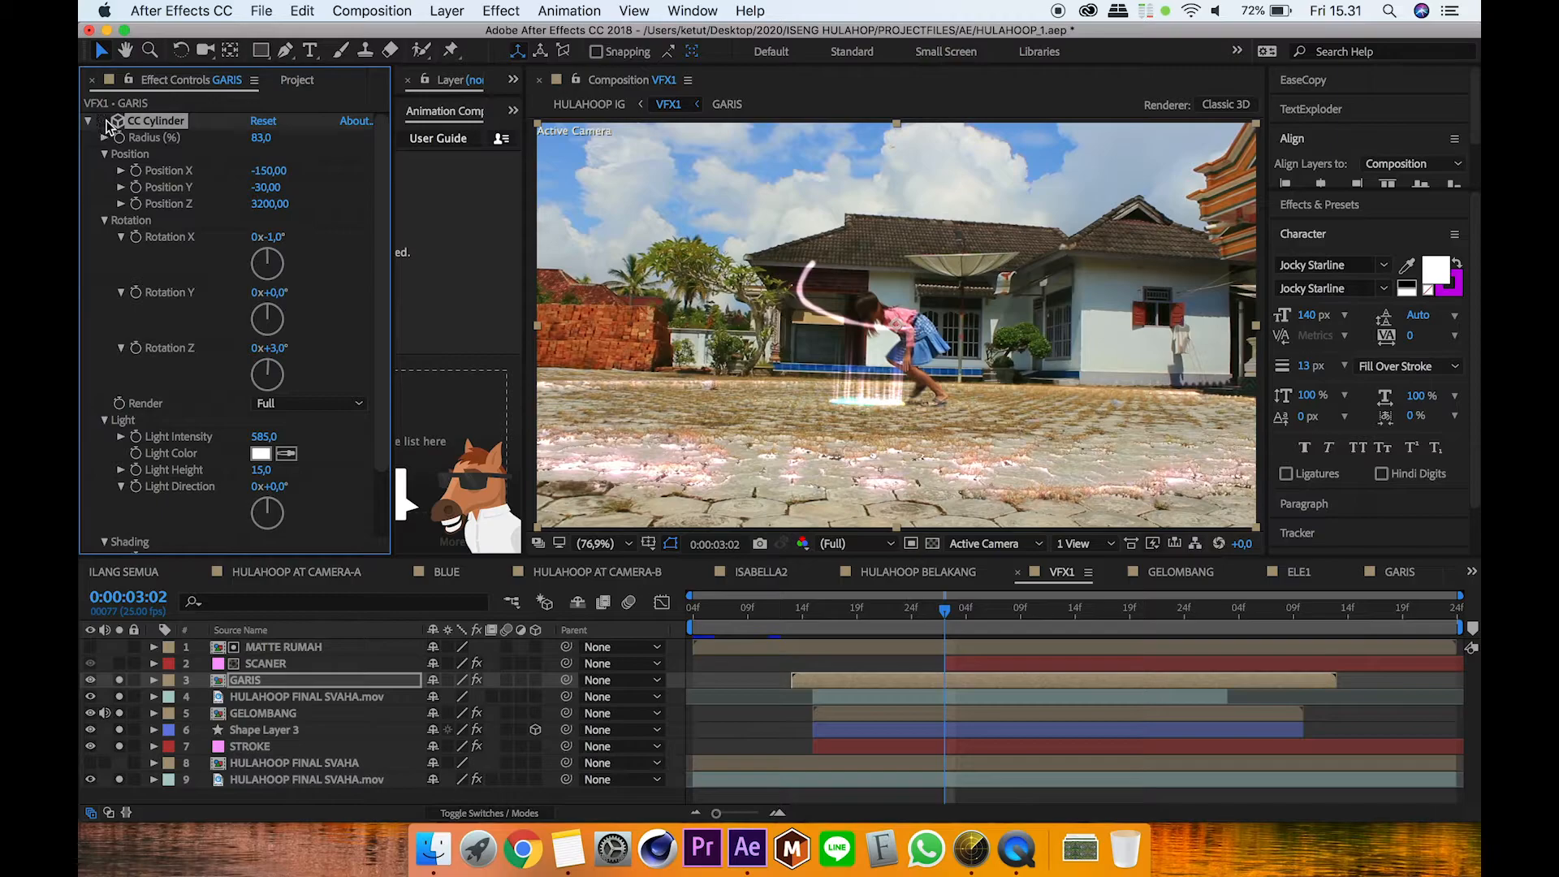
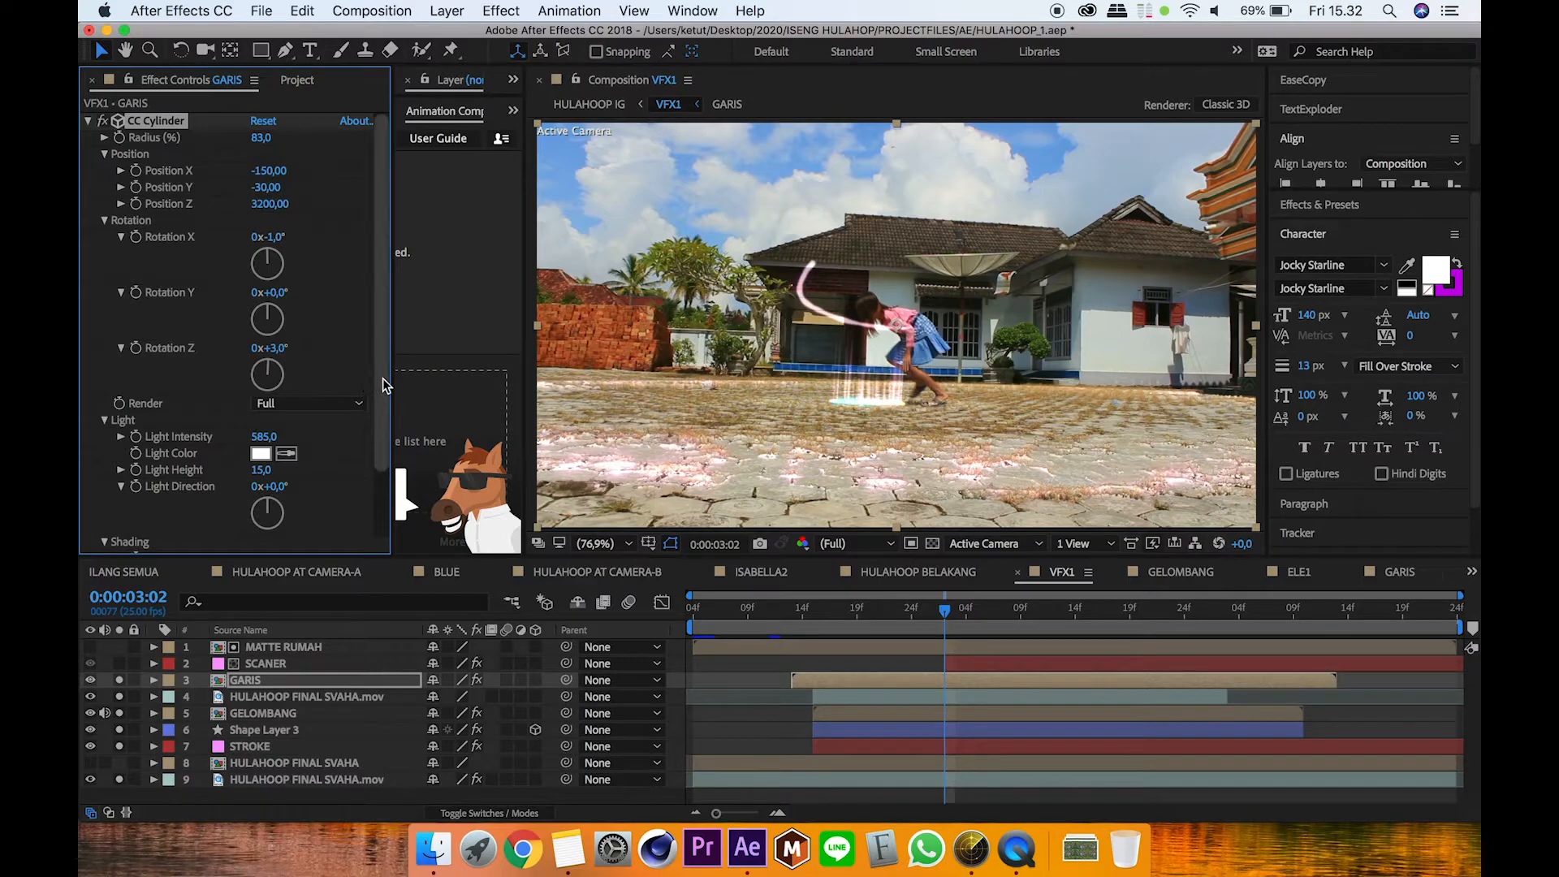
{"action": "scroll", "coordinate": [380, 422], "scroll_direction": "down", "scroll_amount": 5}
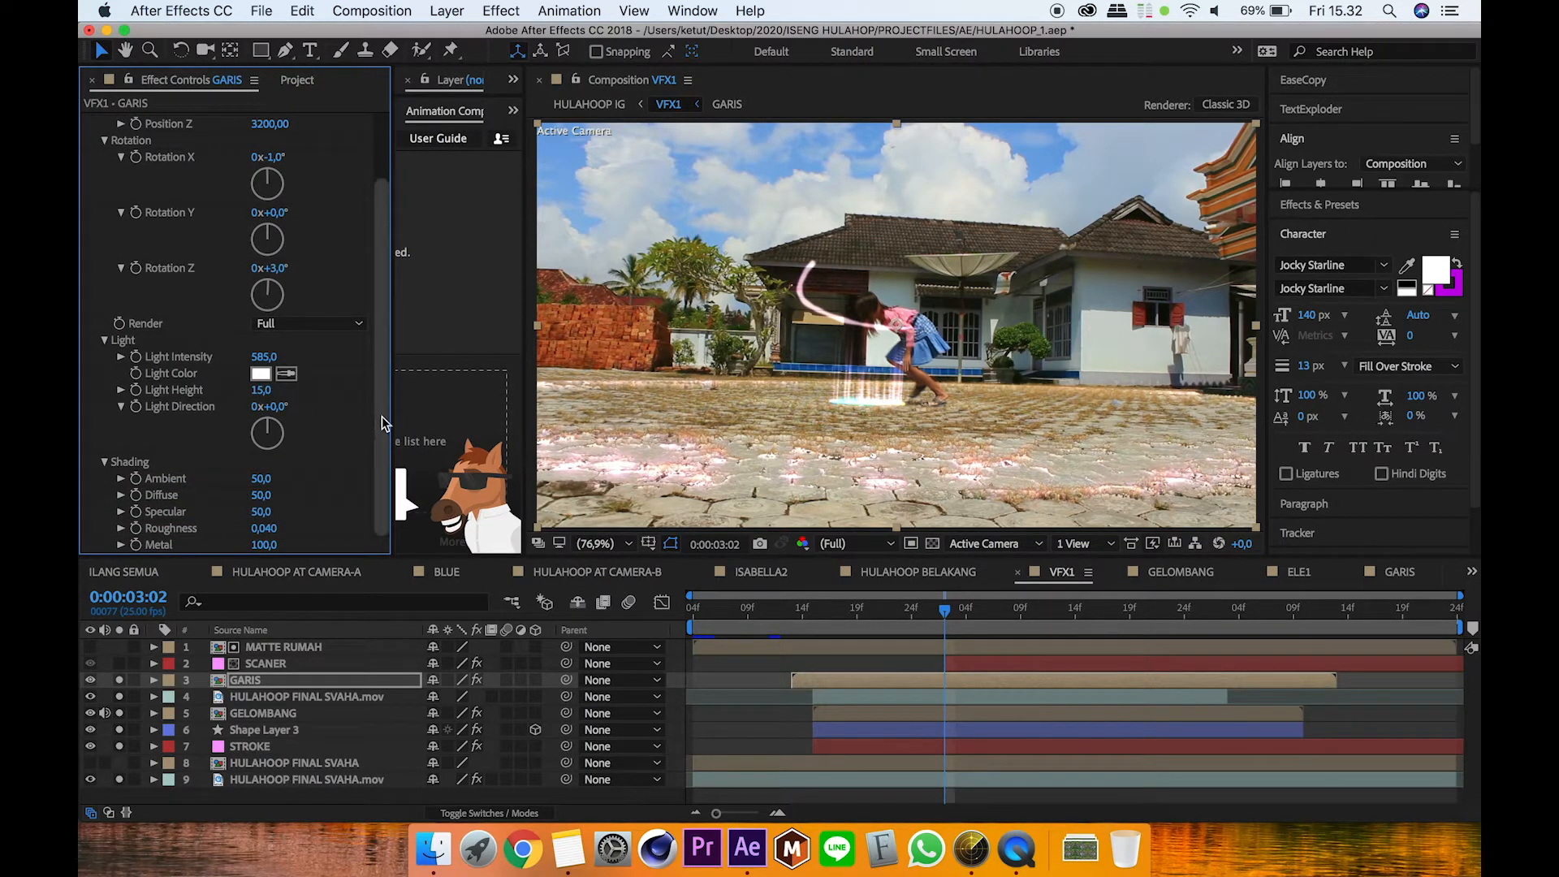
{"action": "scroll", "coordinate": [385, 430], "scroll_direction": "up", "scroll_amount": 5}
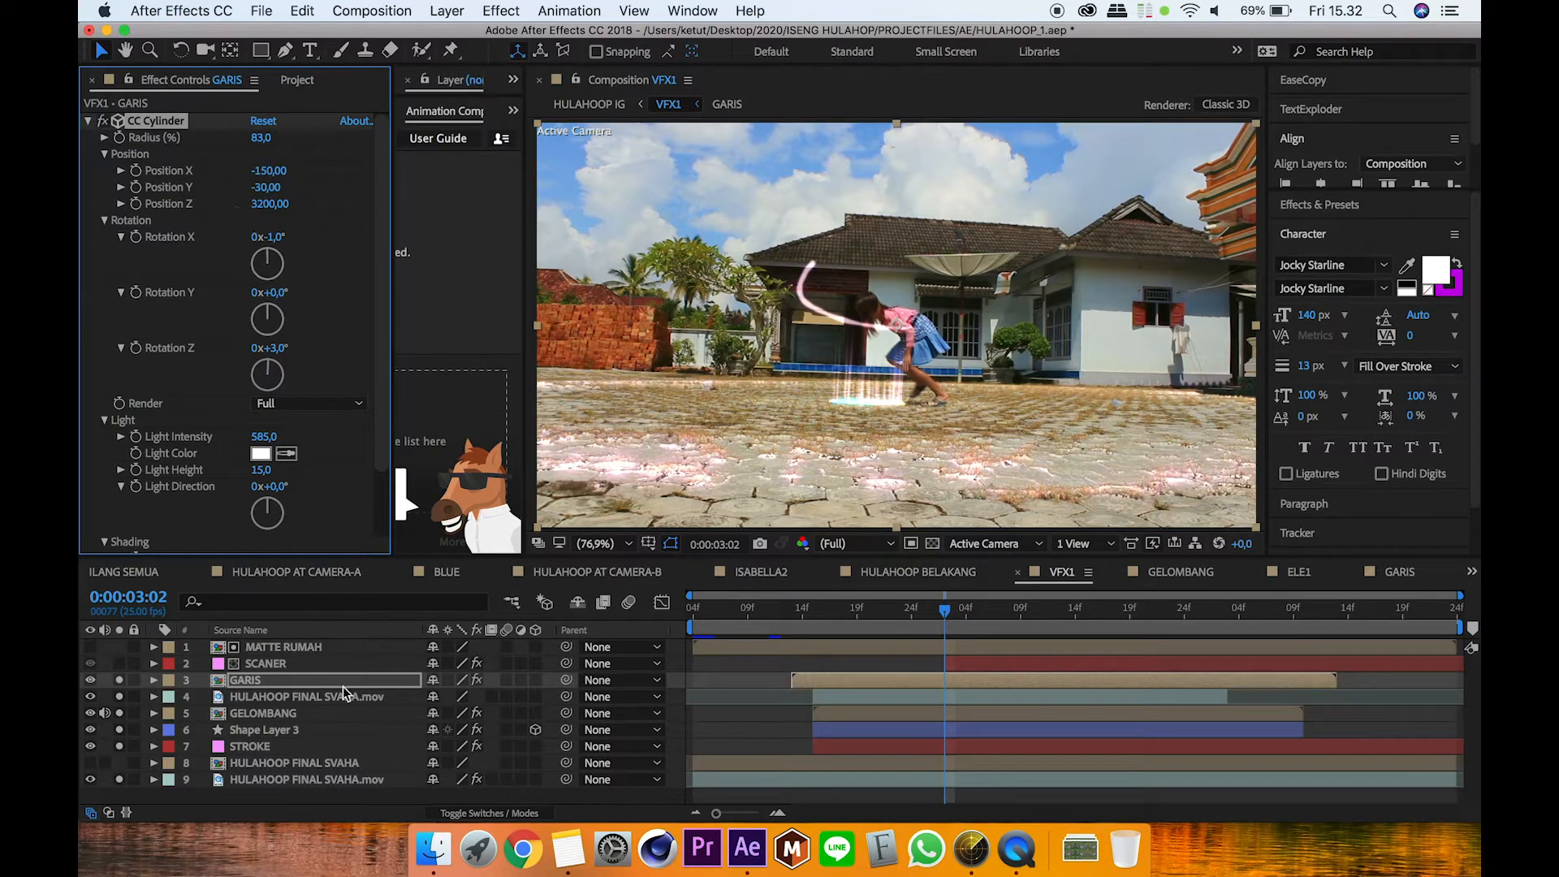
{"action": "left_click", "coordinate": [281, 680]}
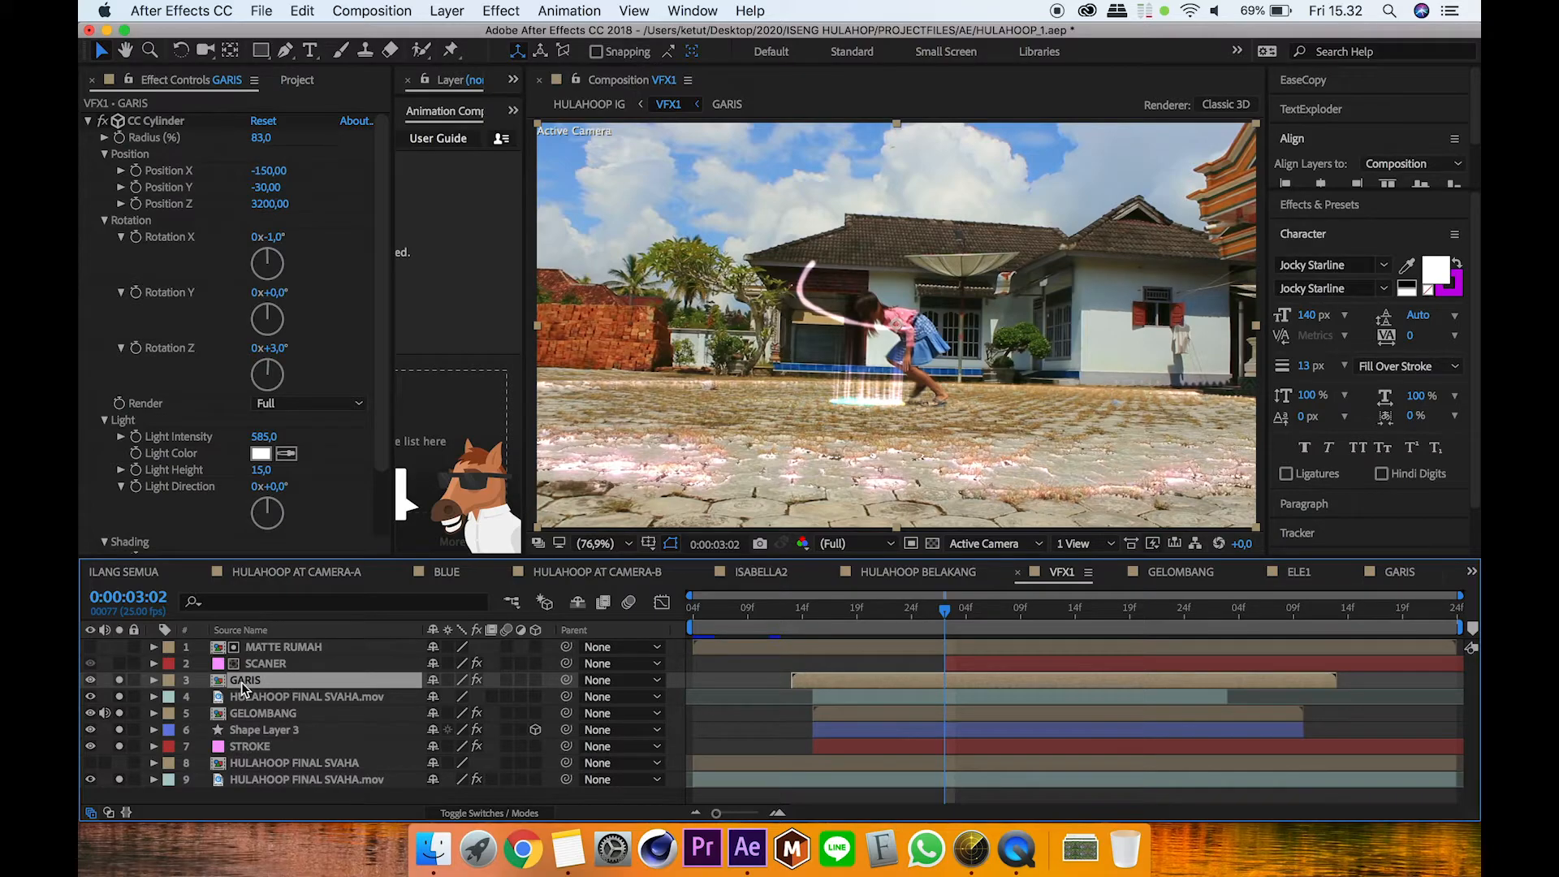
Step: Solo TABUNG inside the GARIS composition and review its Fractal Noise, CC Toner and Corner Pin settings
{"action": "double_click", "coordinate": [245, 679]}
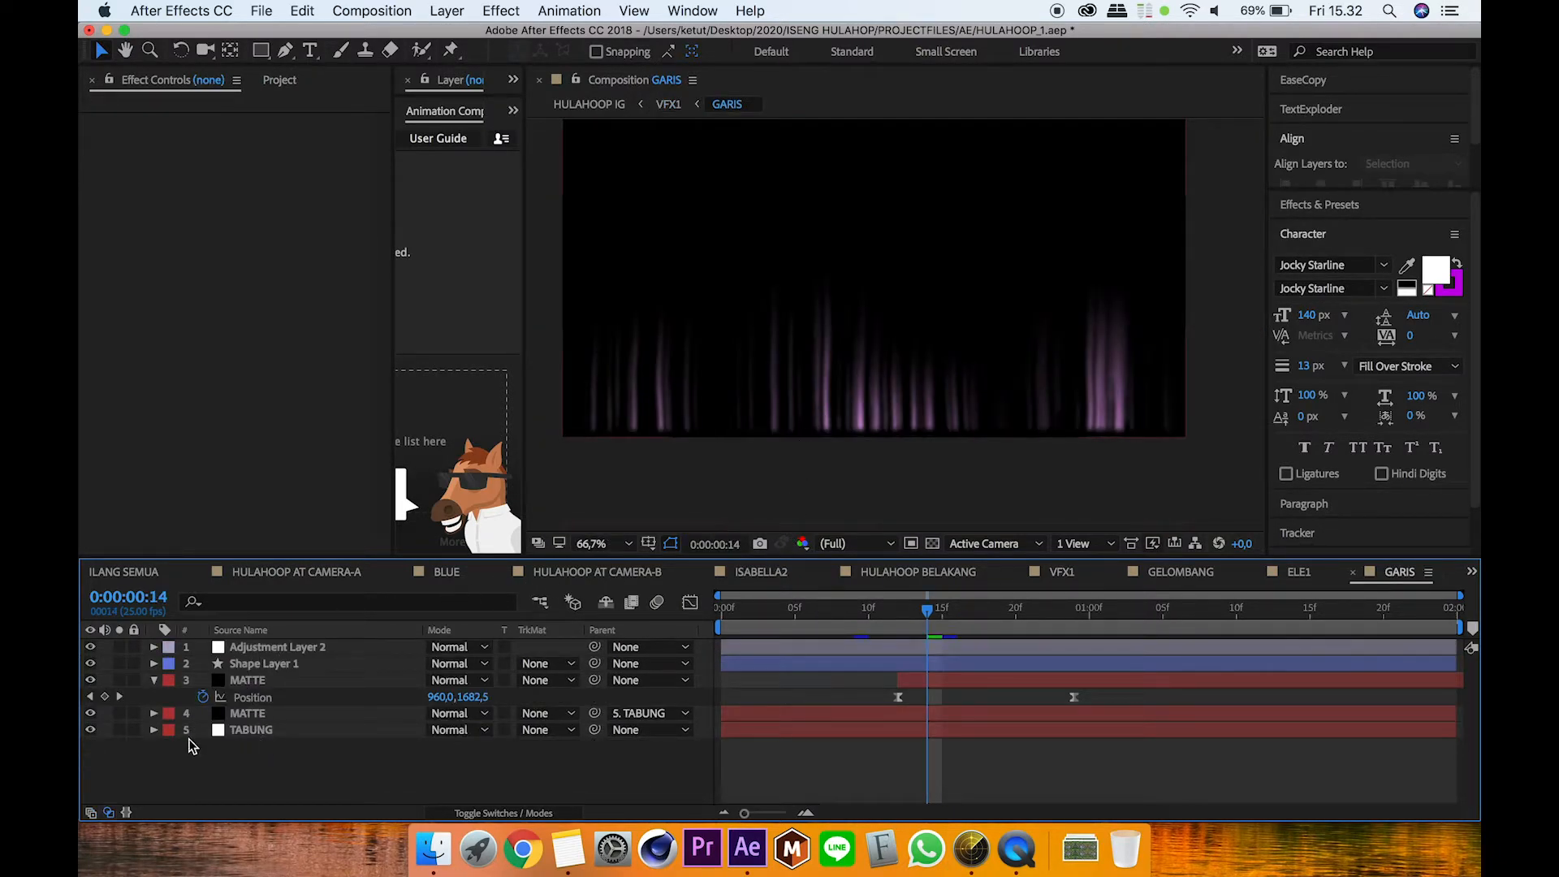
{"action": "left_click", "coordinate": [120, 730]}
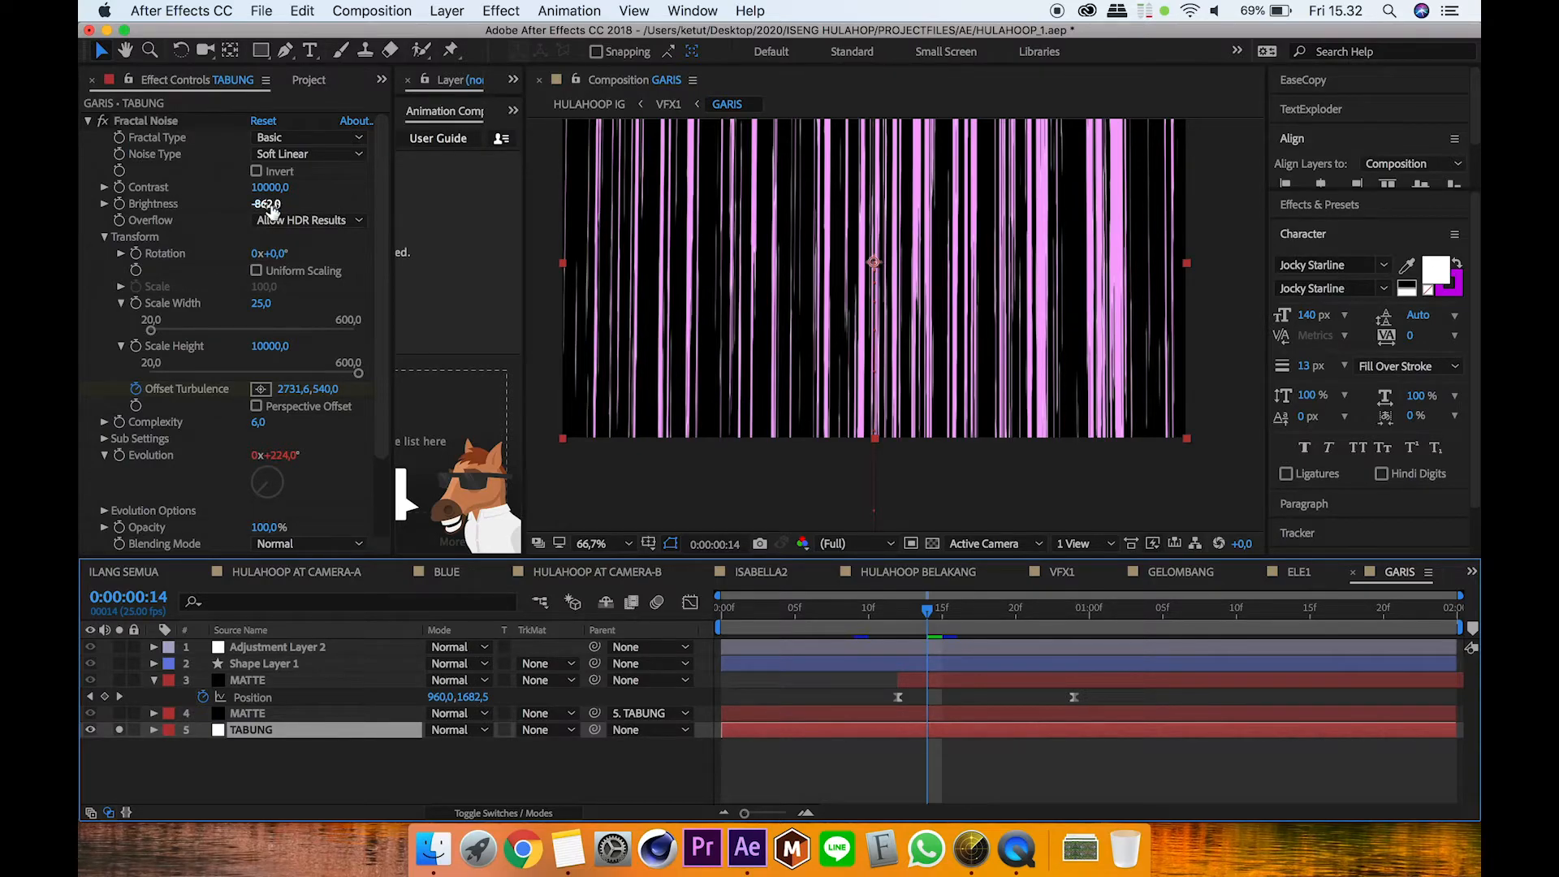
{"action": "scroll", "coordinate": [377, 188], "scroll_direction": "down", "scroll_amount": 5}
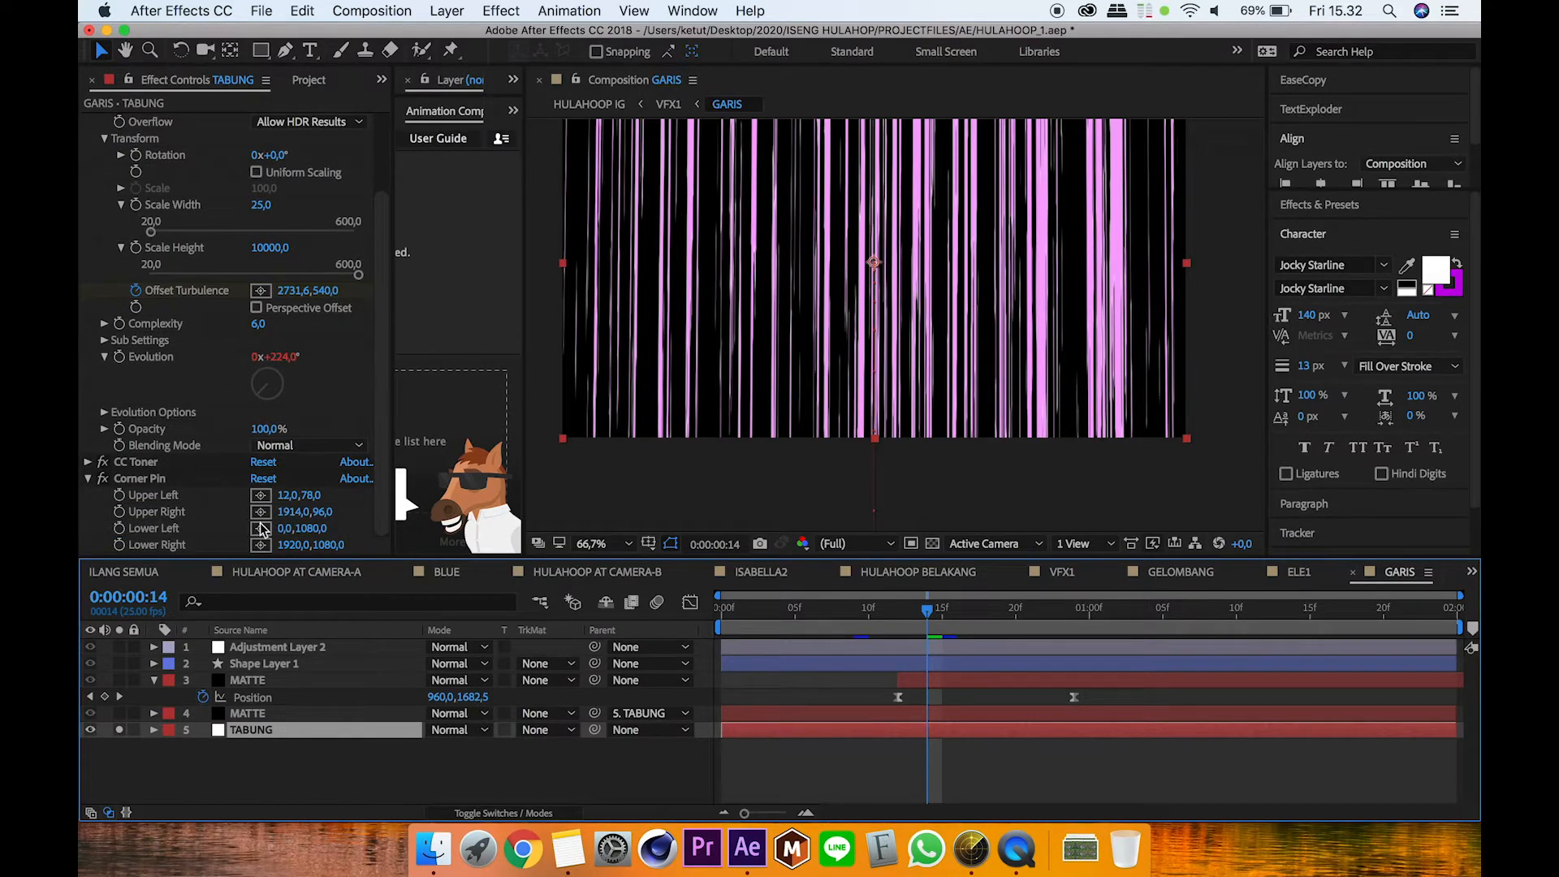
{"action": "left_click", "coordinate": [90, 462]}
{"action": "scroll", "coordinate": [235, 422], "scroll_direction": "down", "scroll_amount": 2}
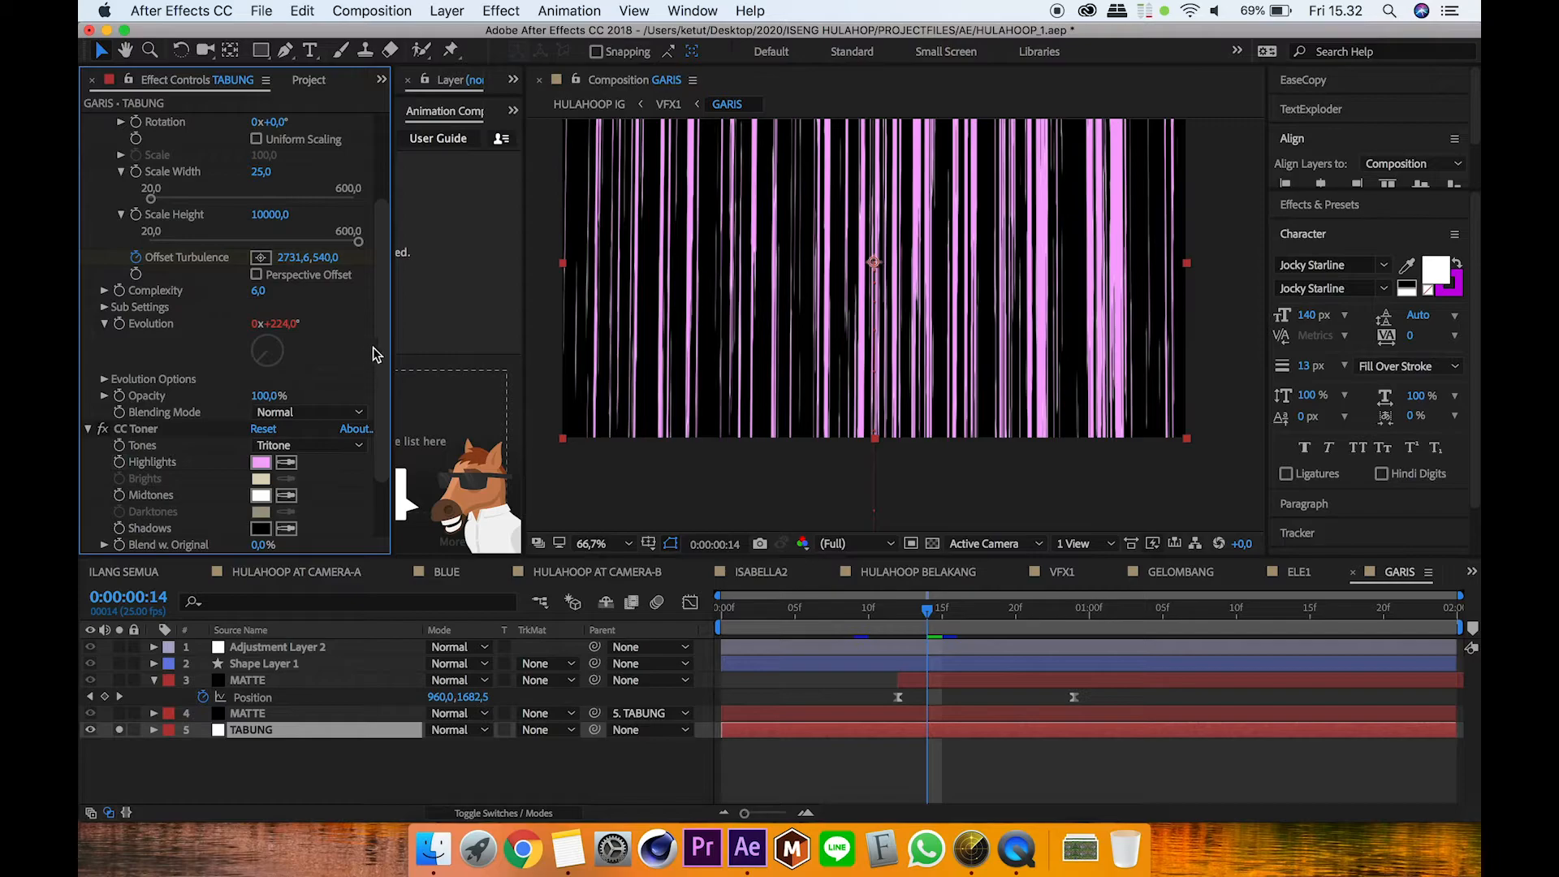
{"action": "scroll", "coordinate": [378, 387], "scroll_direction": "down", "scroll_amount": 1}
{"action": "scroll", "coordinate": [261, 421], "scroll_direction": "down", "scroll_amount": 3}
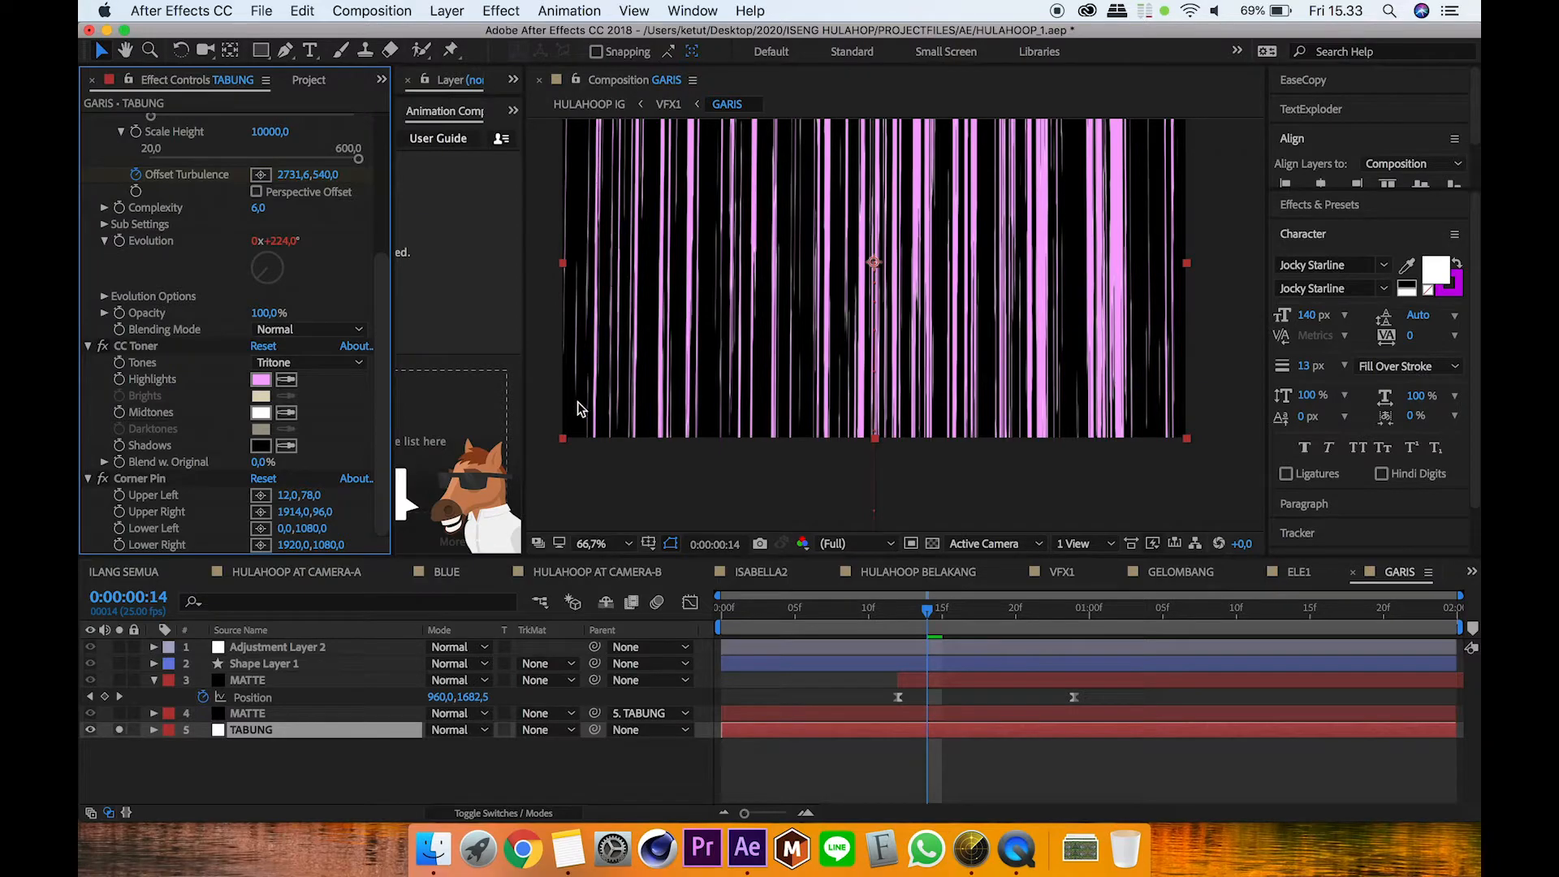
{"action": "left_click", "coordinate": [610, 555]}
{"action": "left_click", "coordinate": [613, 517]}
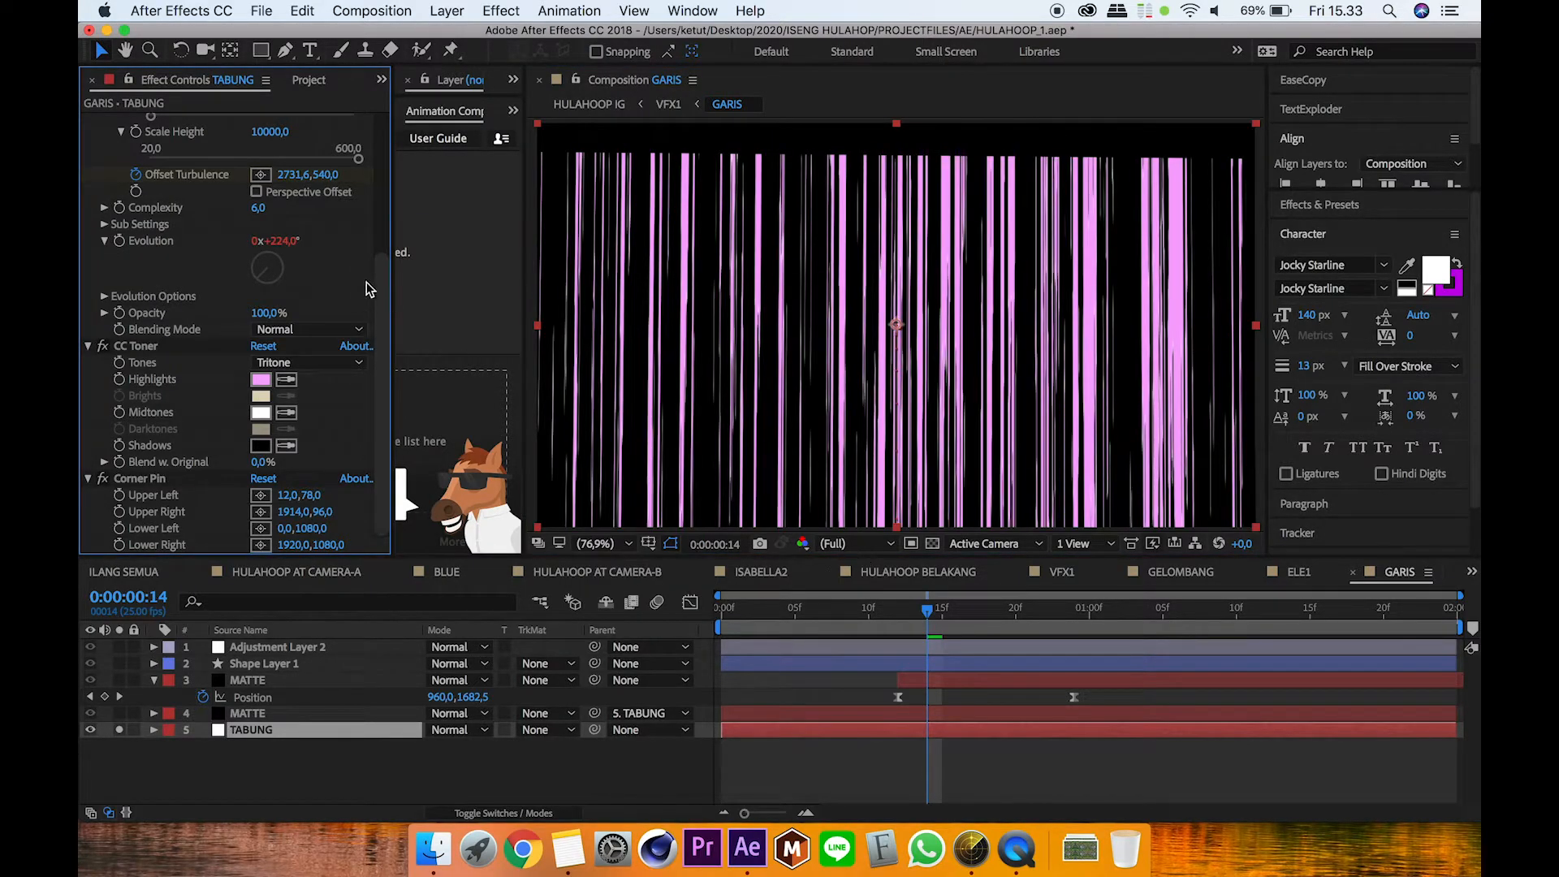
Step: Review TABUNG's Offset Turbulence and Position keyframes and the expression on its Fractal Noise Evolution
{"action": "scroll", "coordinate": [389, 274], "scroll_direction": "up", "scroll_amount": 1}
{"action": "left_click_drag", "start_coordinate": [389, 275], "coordinate": [391, 185]}
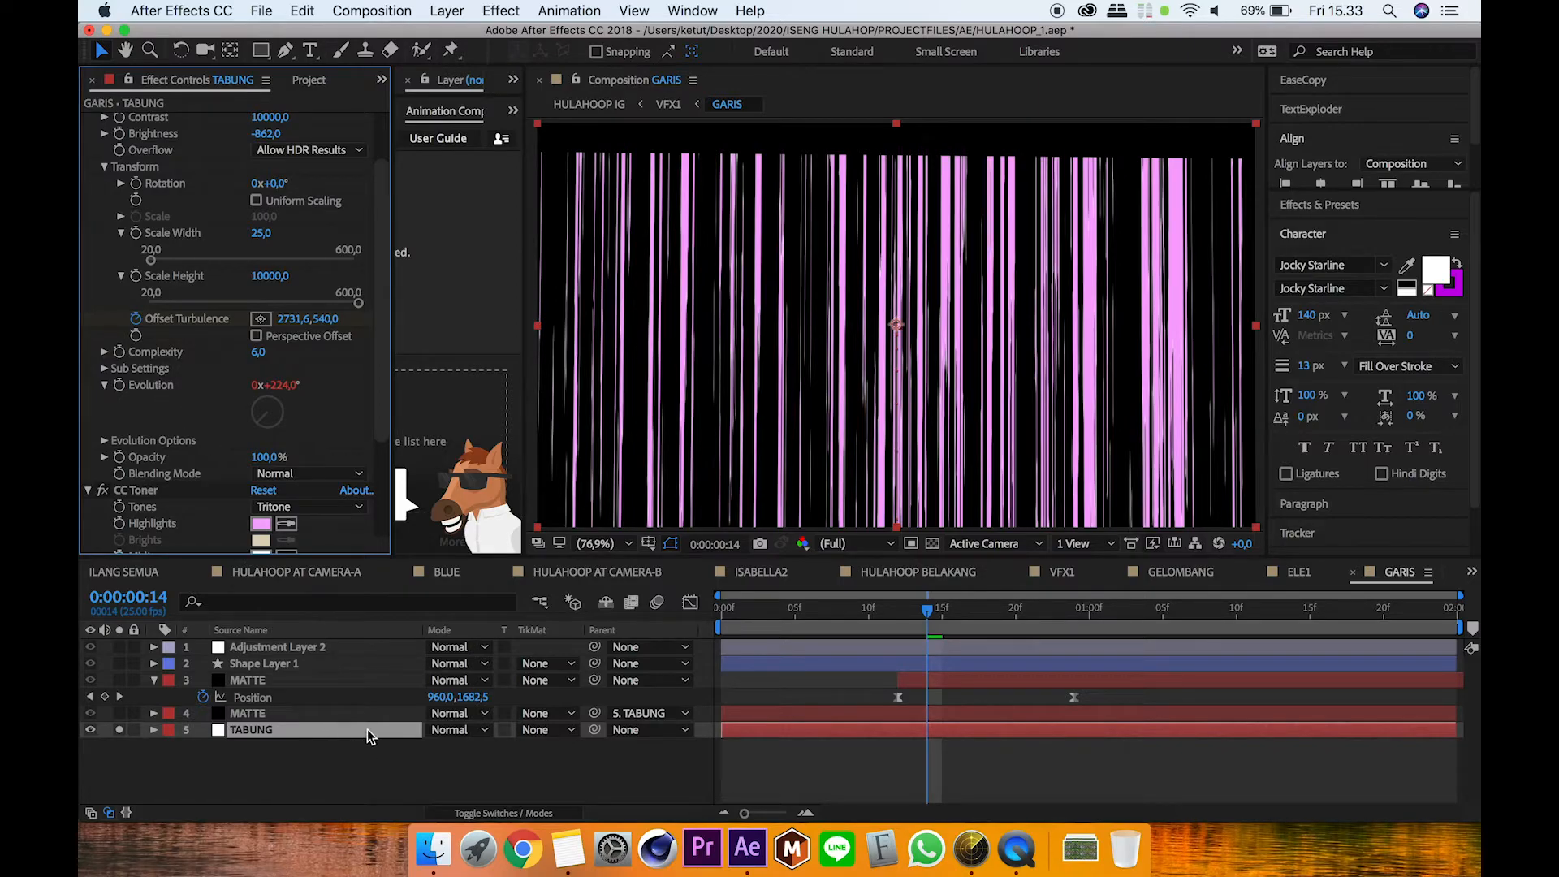
{"action": "key", "text": "u"}
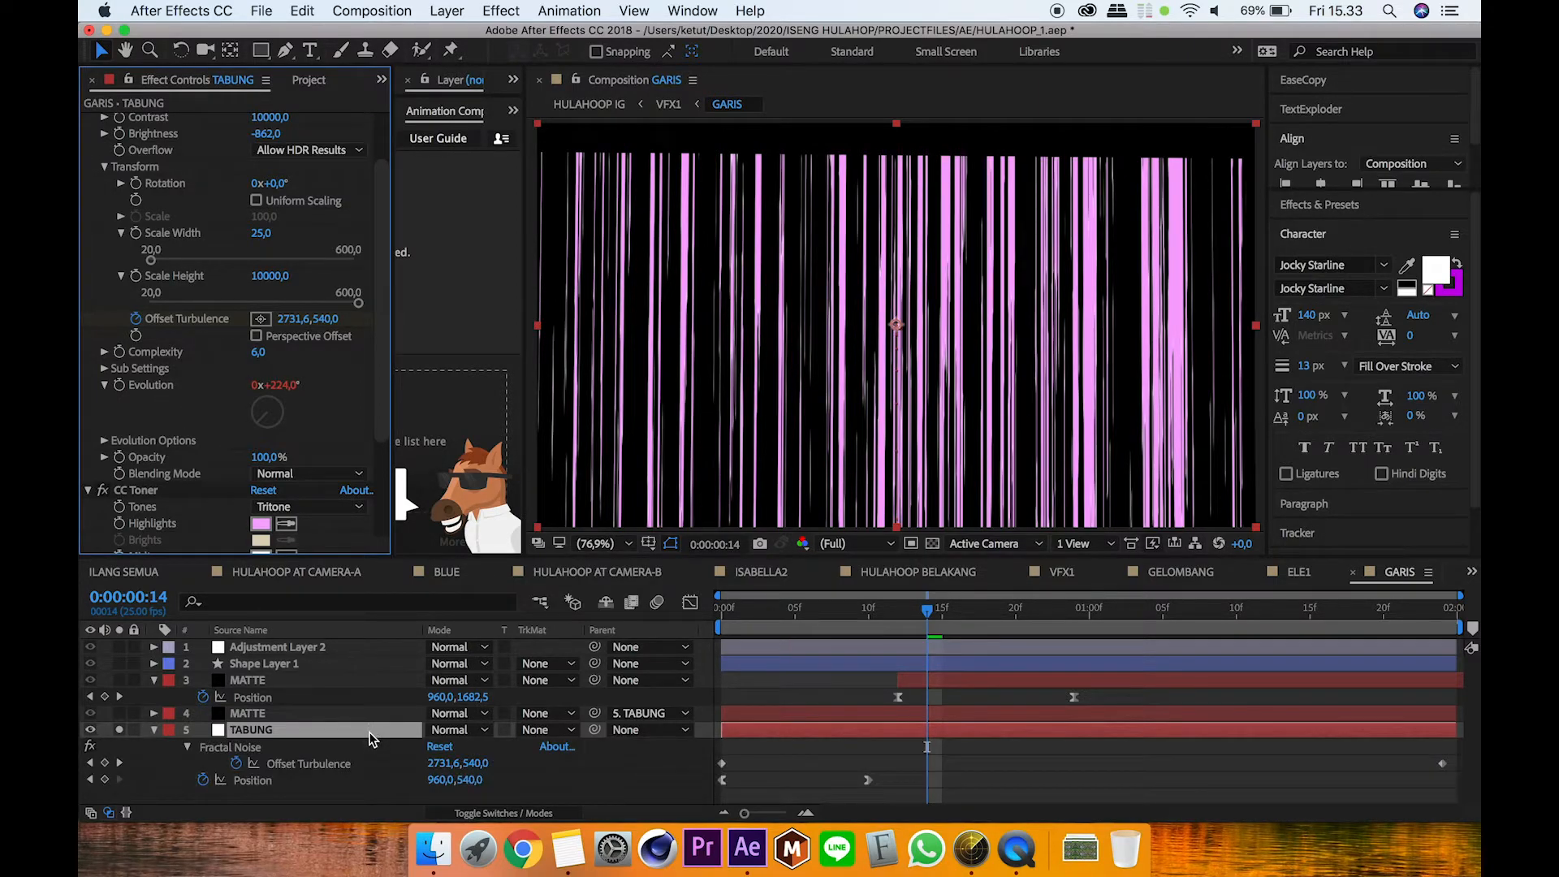
{"action": "key", "text": "e"}
{"action": "key", "text": "e"}
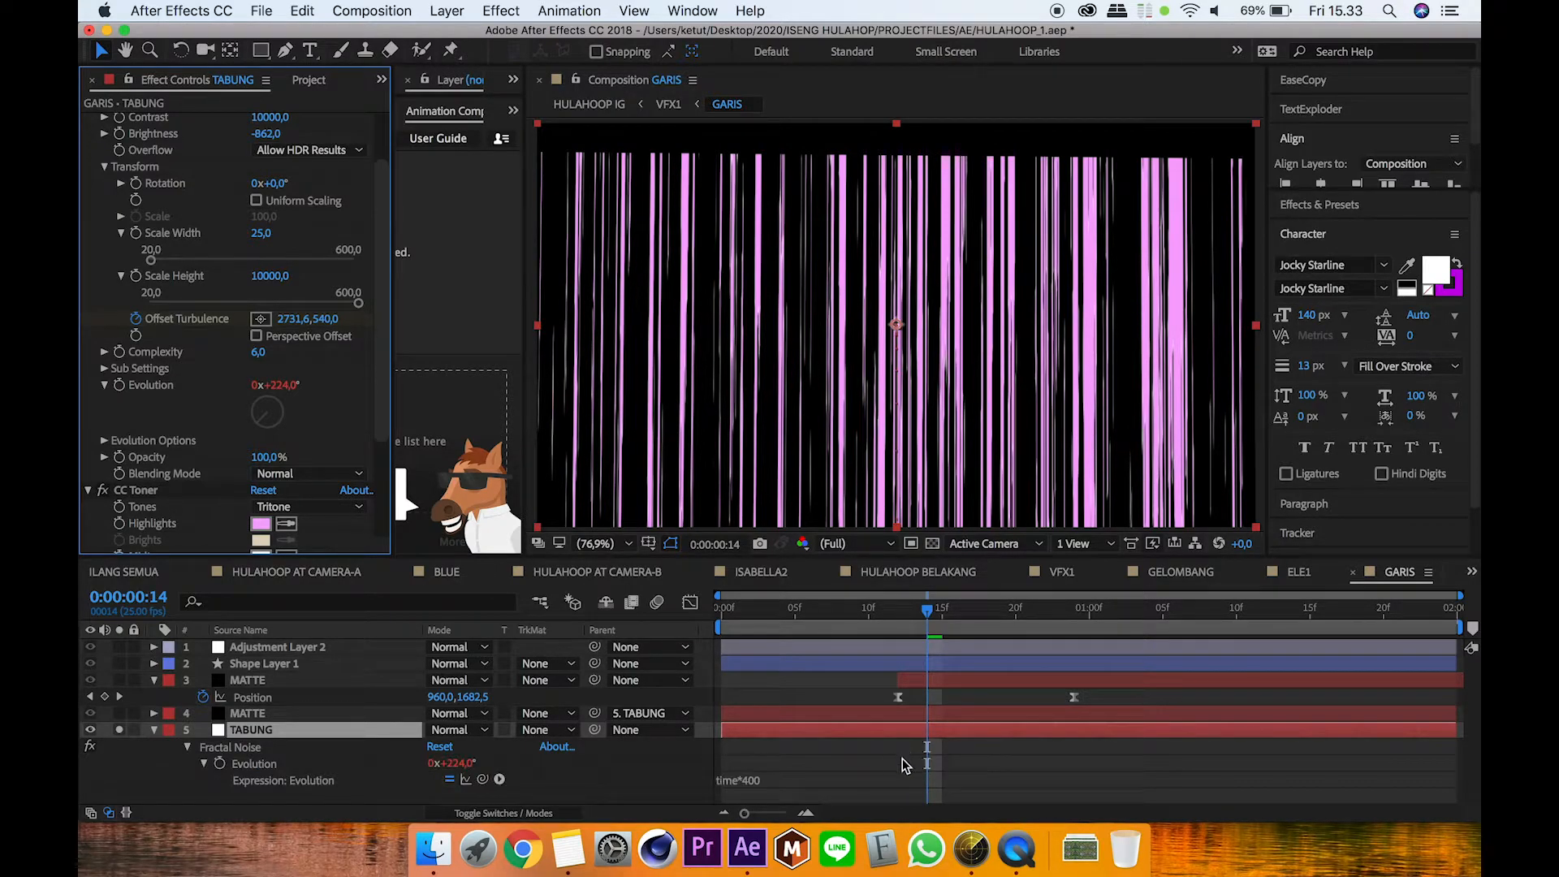
{"action": "left_click", "coordinate": [903, 758]}
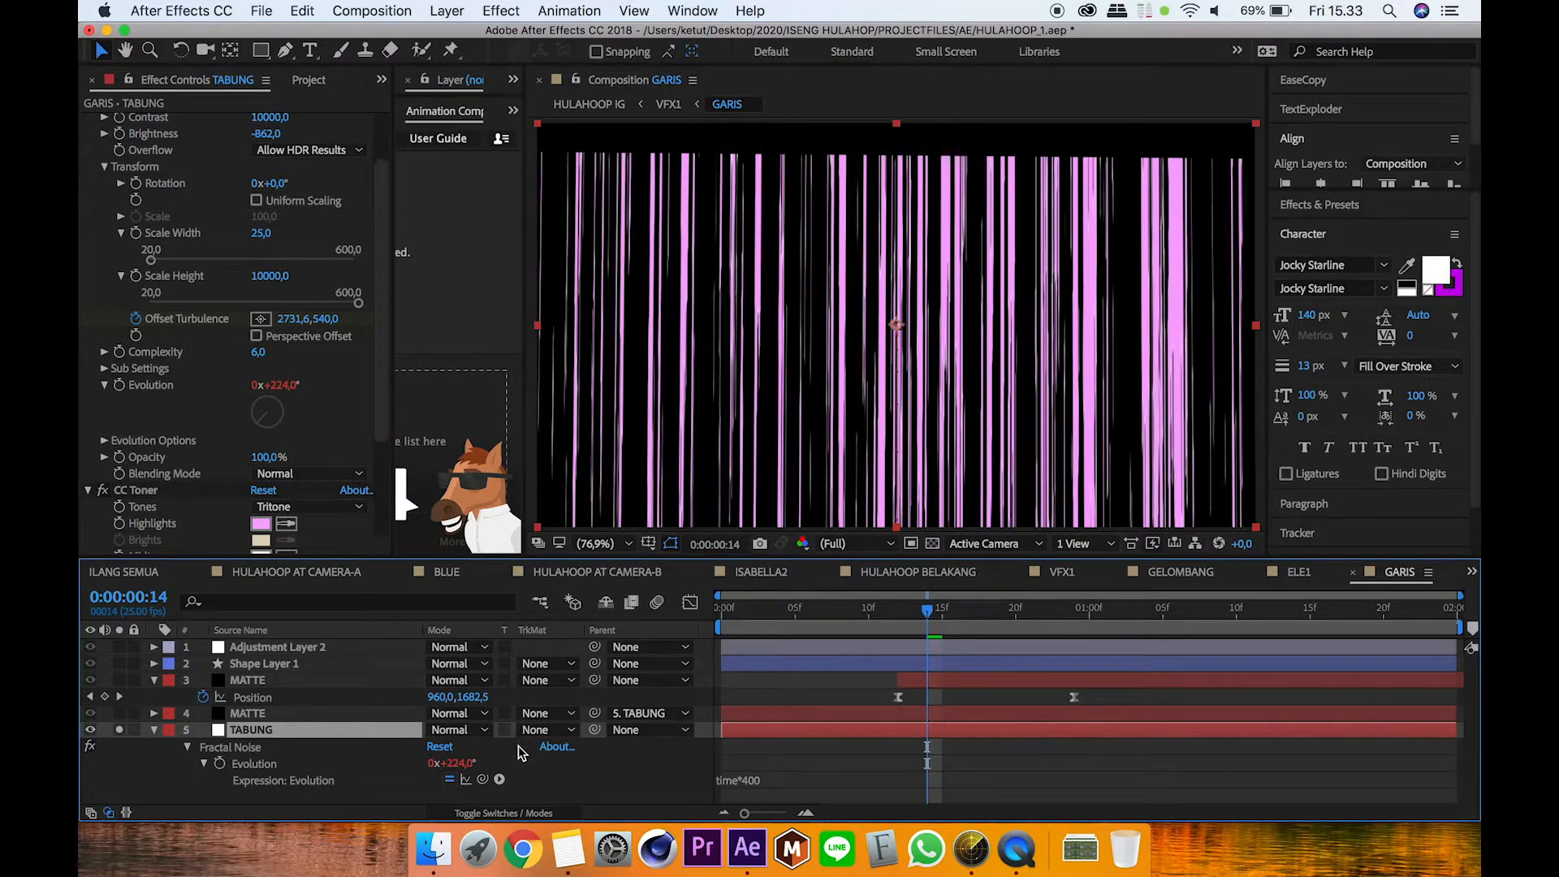
{"action": "key", "text": "u"}
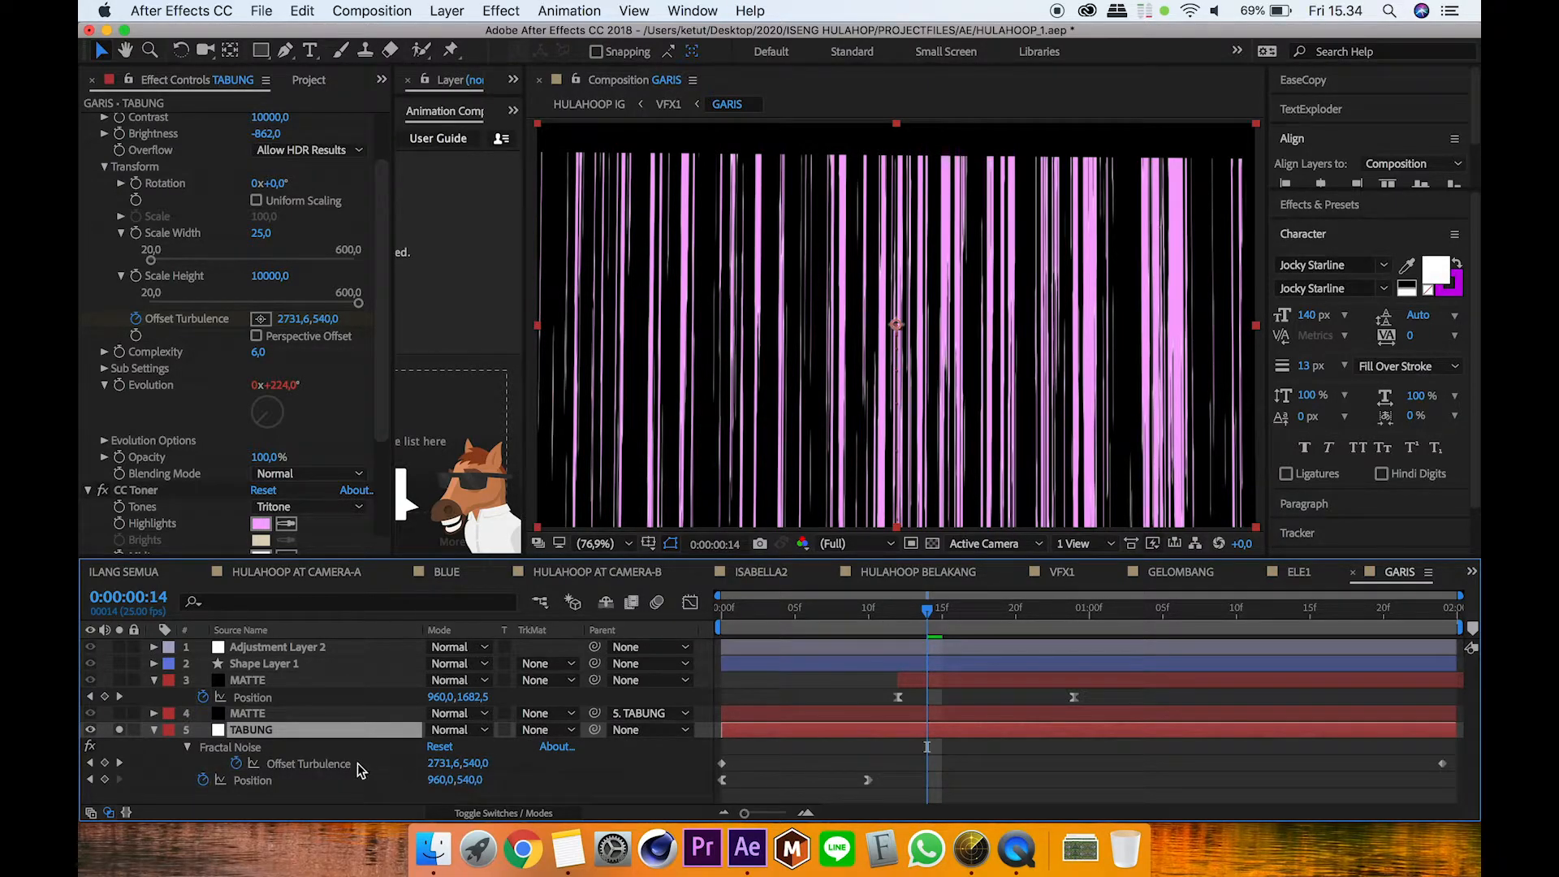
Step: Review TABUNG's animated lines from the start of the GARIS composition to 0:00:01:12, then collapse the layer's properties
{"action": "key", "text": "Home"}
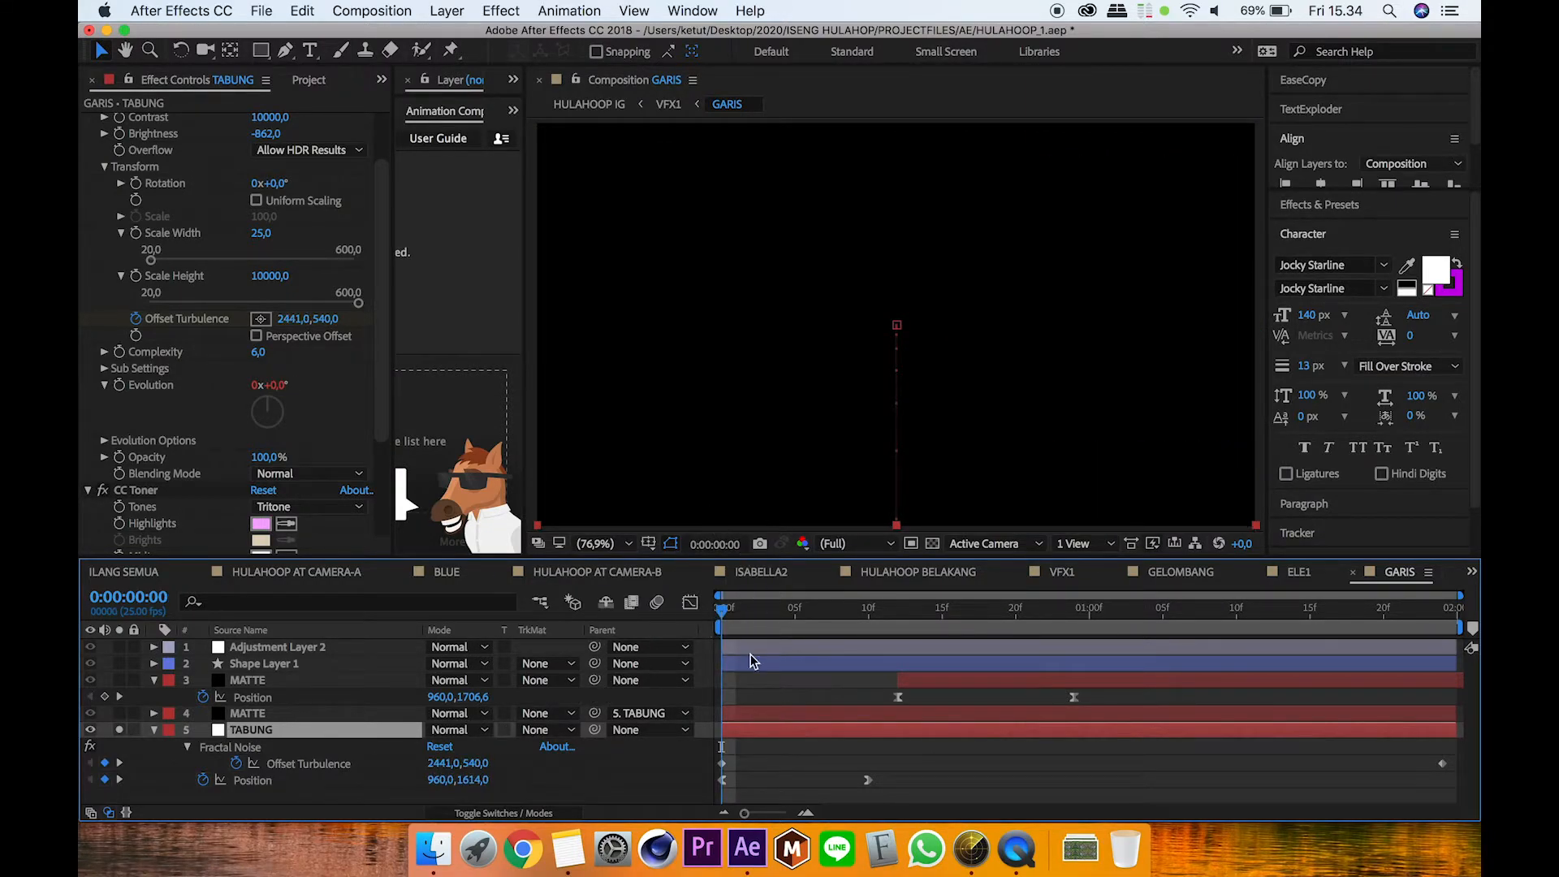
{"action": "left_click_drag", "start_coordinate": [738, 626], "coordinate": [1354, 627]}
{"action": "left_click_drag", "start_coordinate": [1386, 684], "coordinate": [1266, 695]}
{"action": "left_click", "coordinate": [154, 729]}
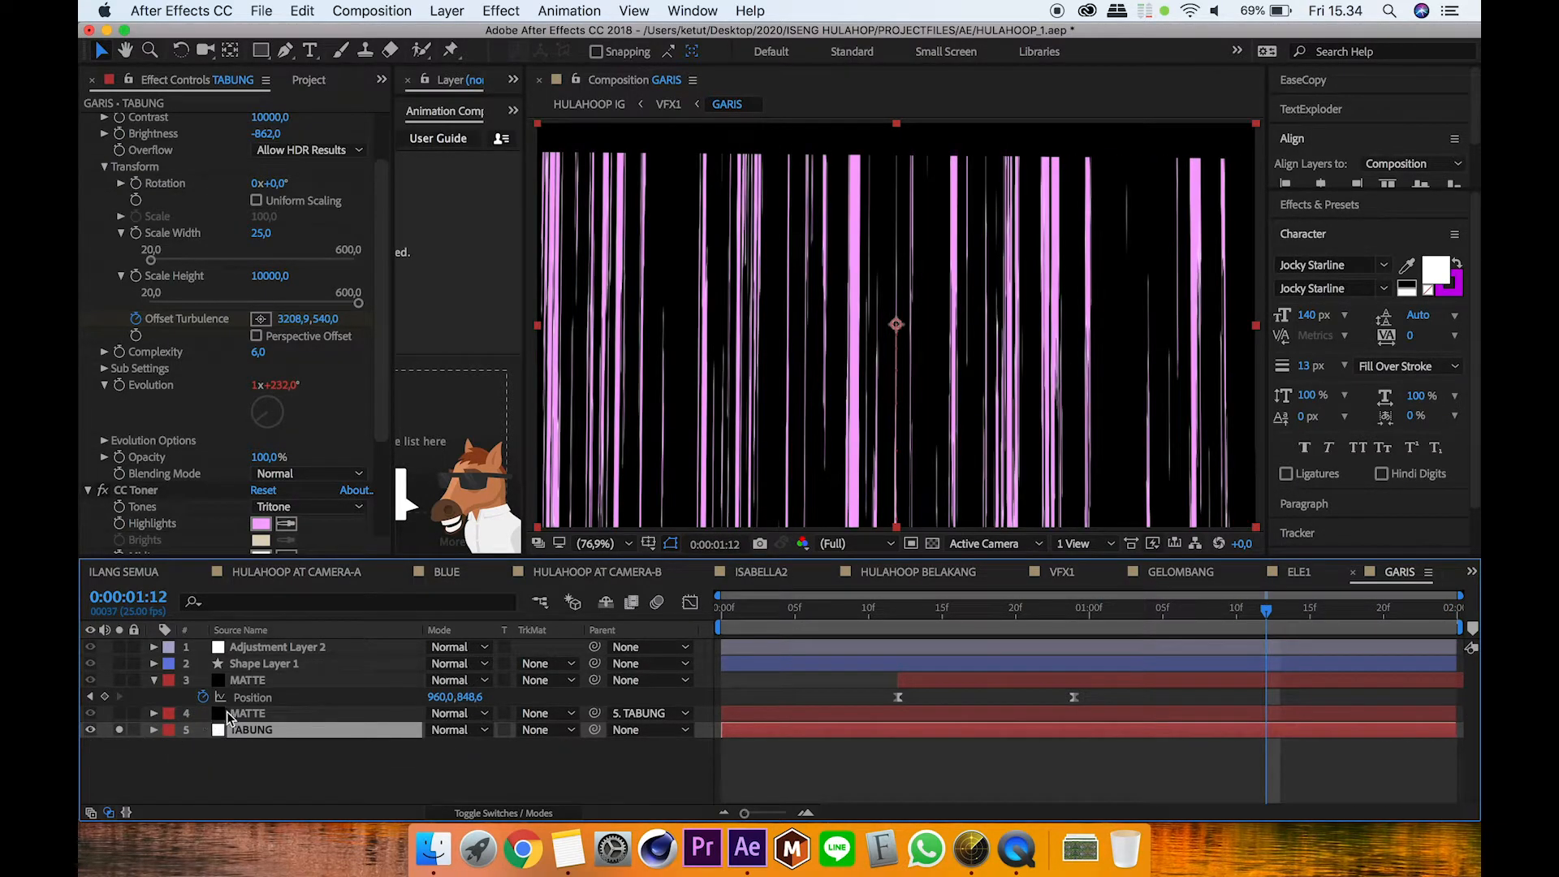
Step: Solo both MATTE layers together with TABUNG and scrub through the composition to check how they mask the lines
{"action": "left_click", "coordinate": [119, 713]}
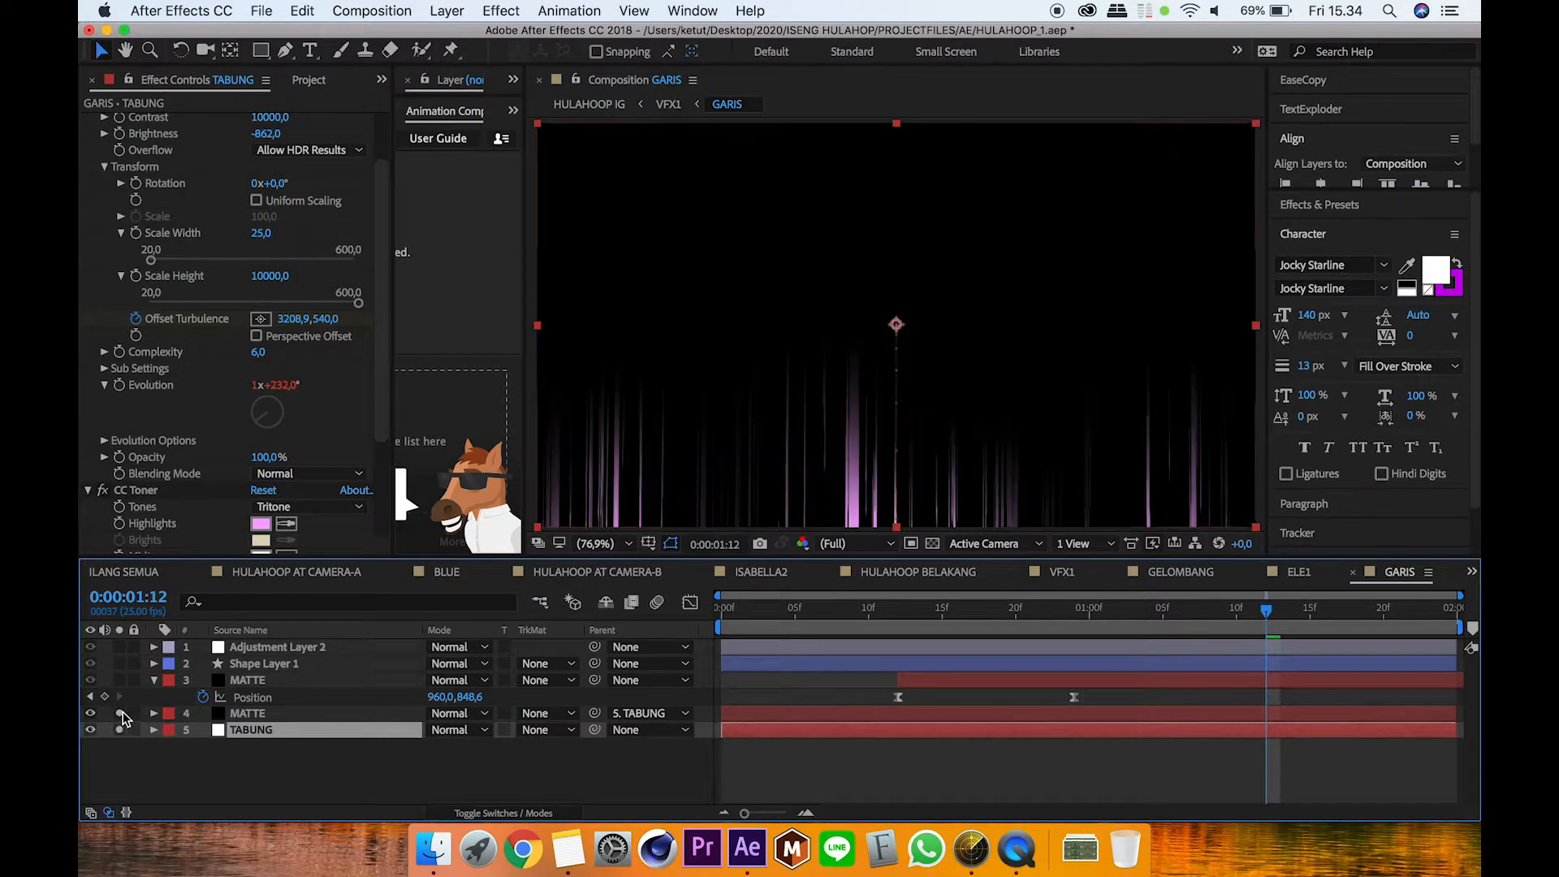
{"action": "left_click", "coordinate": [255, 714]}
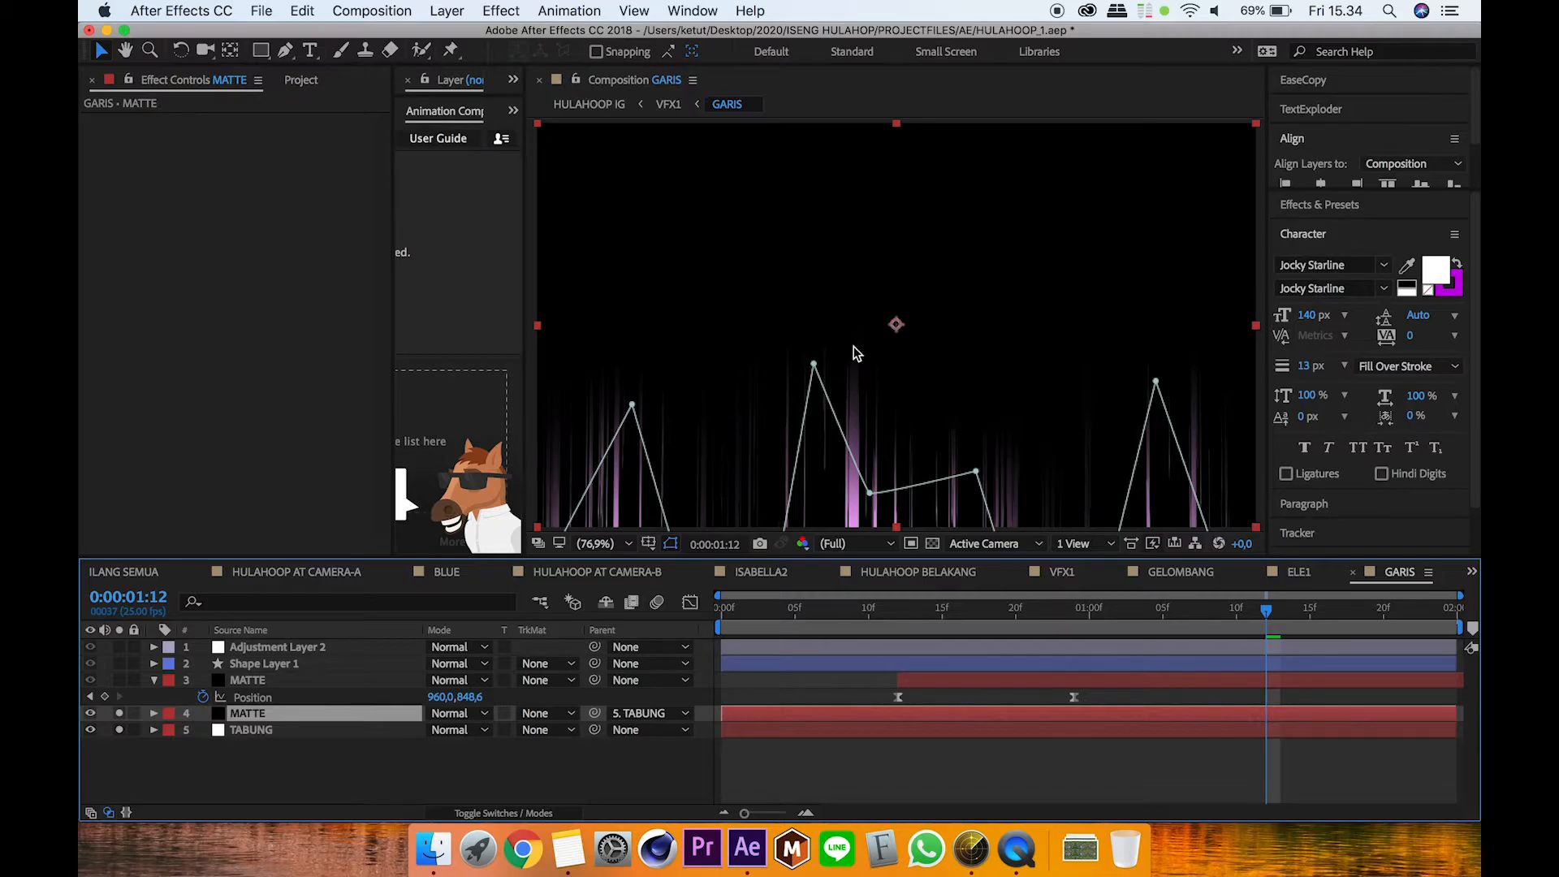
{"action": "left_click", "coordinate": [163, 684]}
{"action": "left_click", "coordinate": [120, 681]}
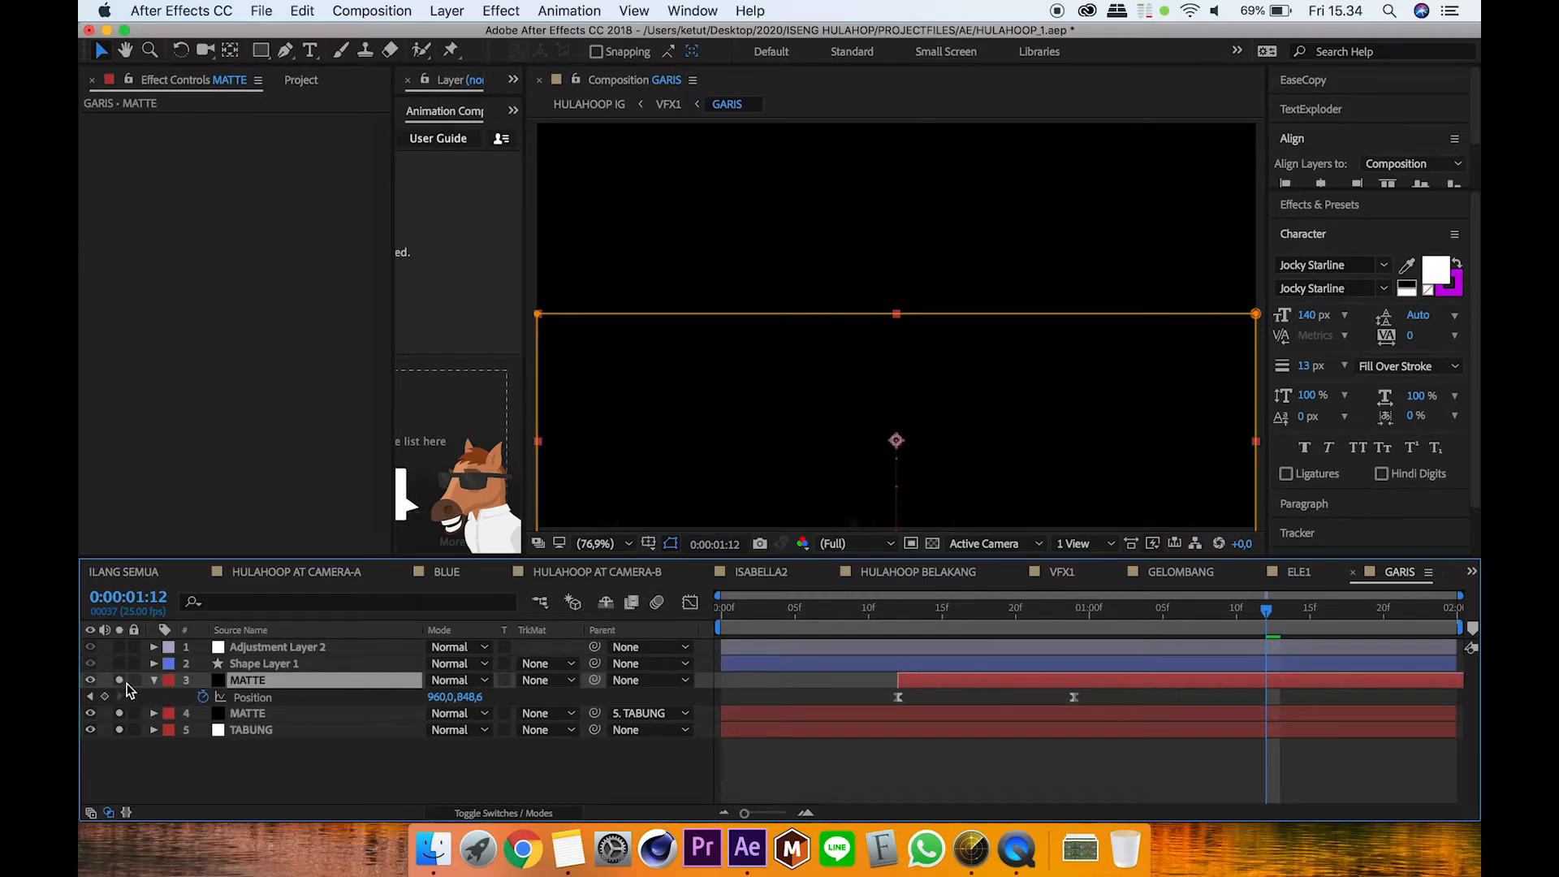
{"action": "left_click_drag", "start_coordinate": [1269, 610], "coordinate": [1468, 624]}
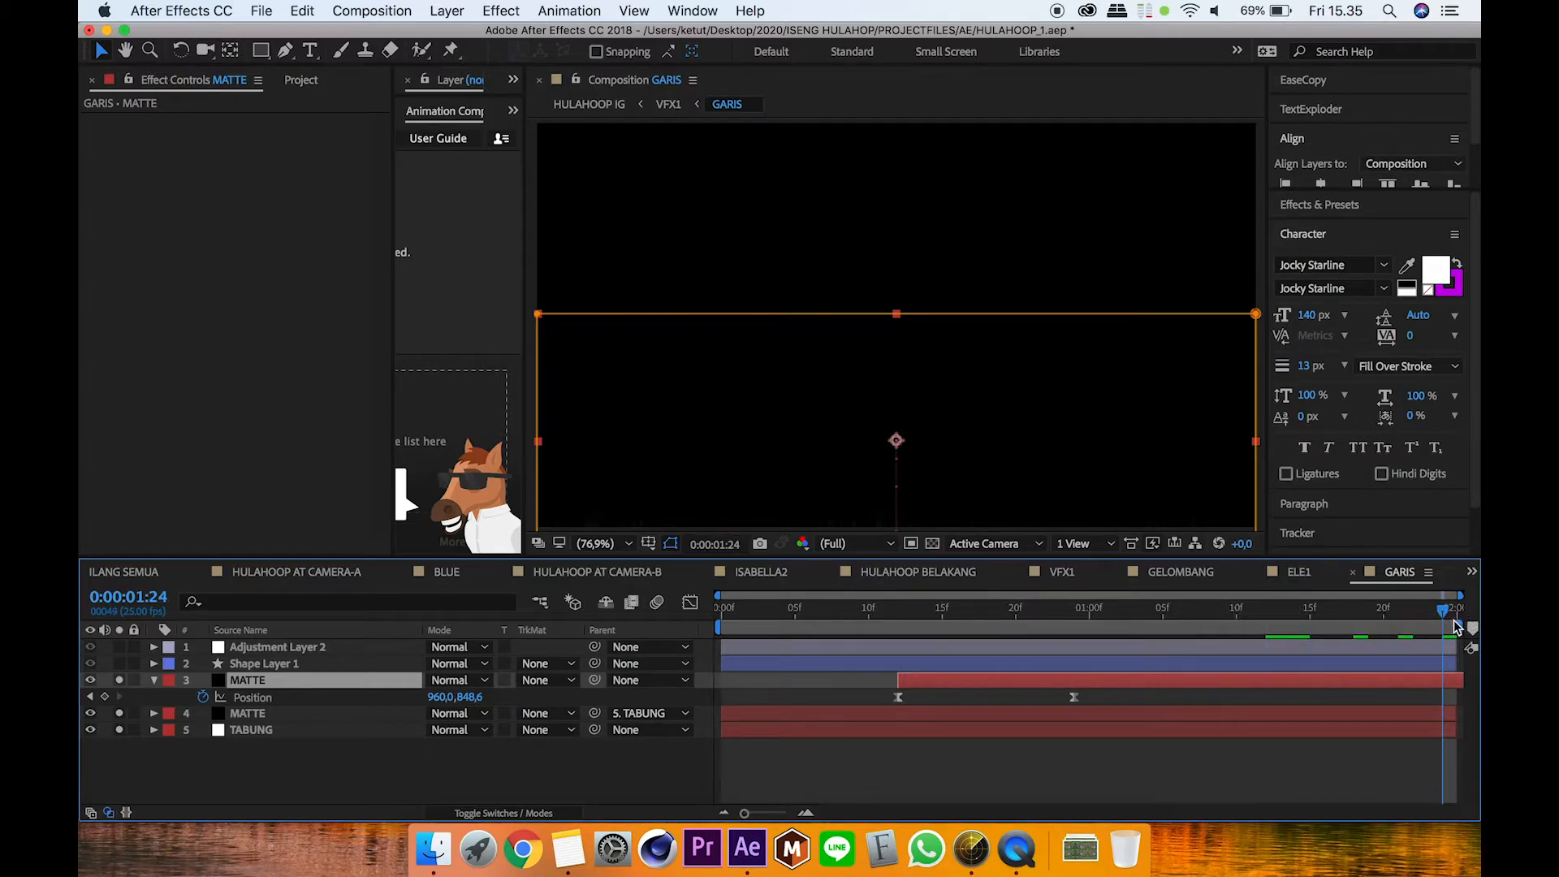
{"action": "mouse_move", "coordinate": [1184, 625]}
{"action": "left_mouse_down"}
{"action": "mouse_move", "coordinate": [706, 639]}
{"action": "mouse_move", "coordinate": [810, 650]}
{"action": "left_mouse_up"}
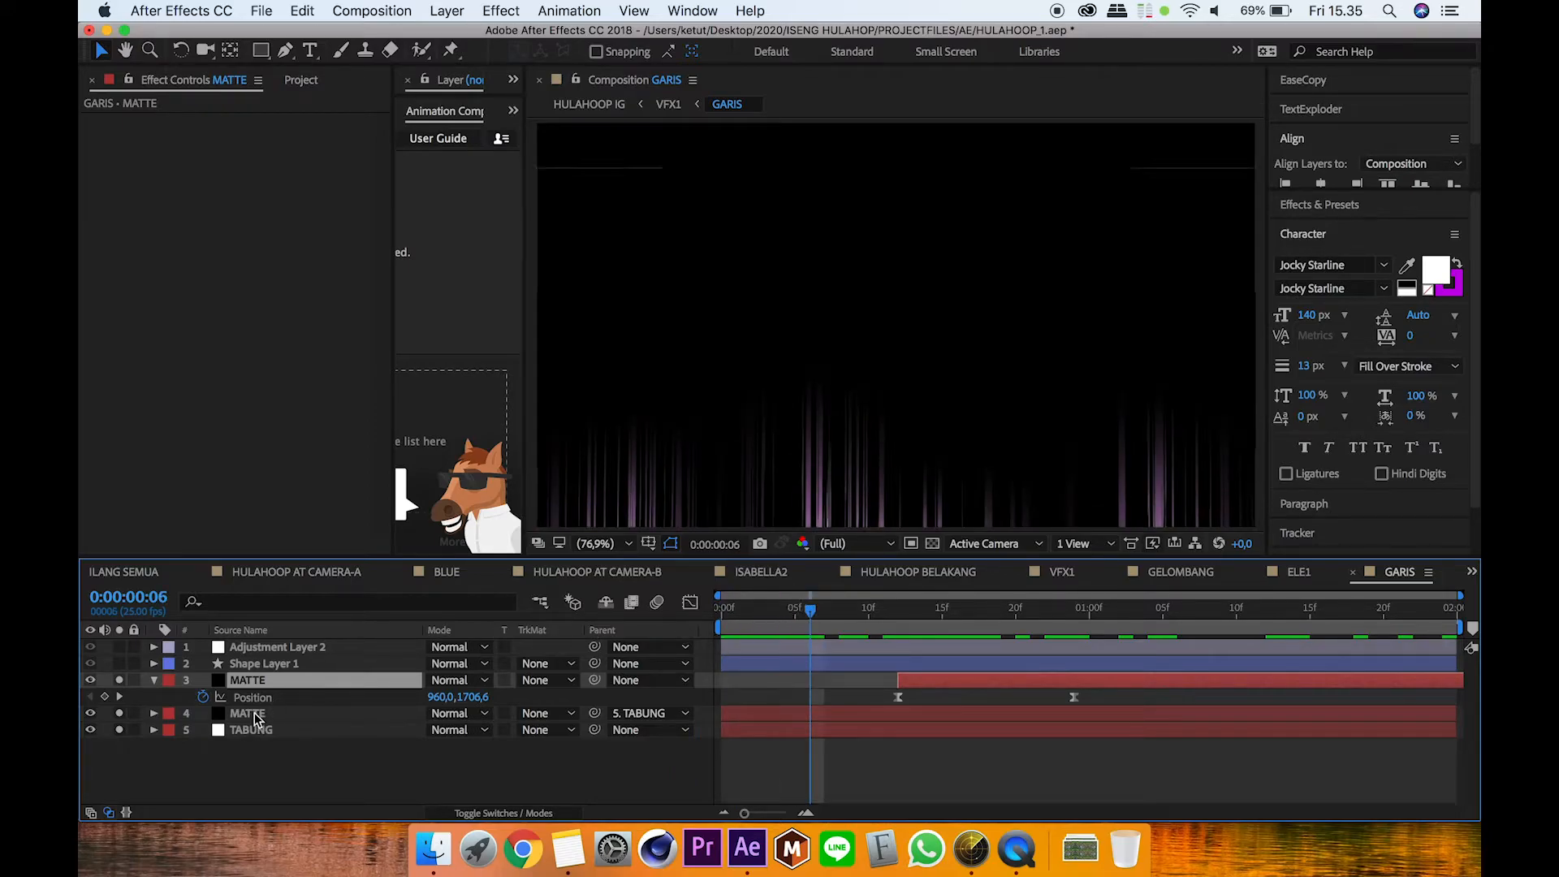
Step: Examine TABUNG's keyframes and its interaction with both MATTE layers over time, then collapse the expanded properties
{"action": "left_click", "coordinate": [255, 712]}
{"action": "left_click", "coordinate": [254, 730]}
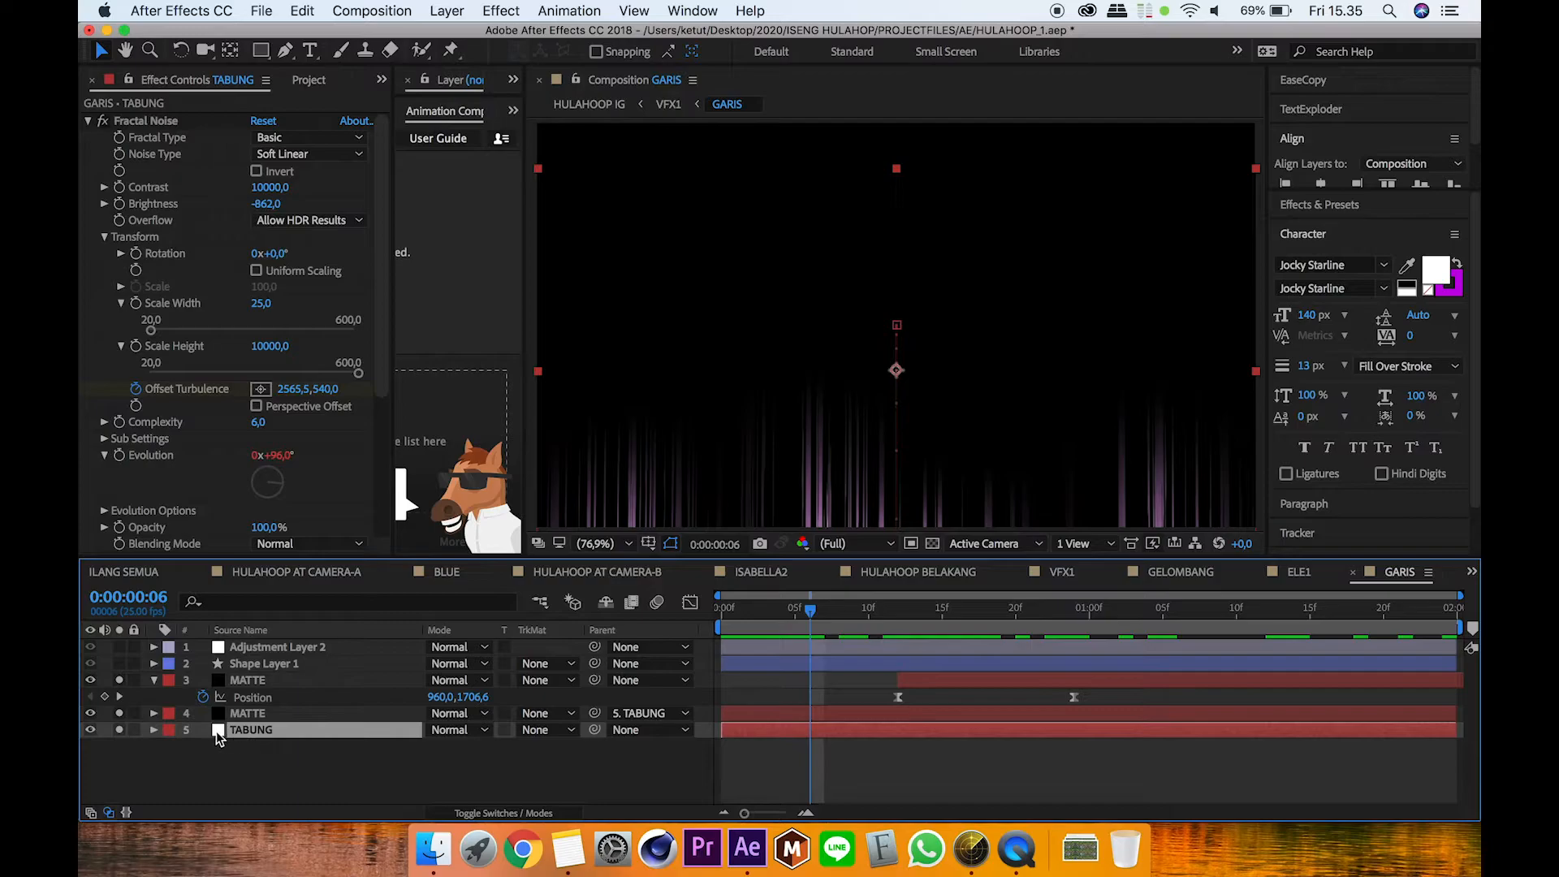
{"action": "left_click", "coordinate": [119, 730]}
{"action": "left_click", "coordinate": [119, 730]}
{"action": "left_click", "coordinate": [246, 713]}
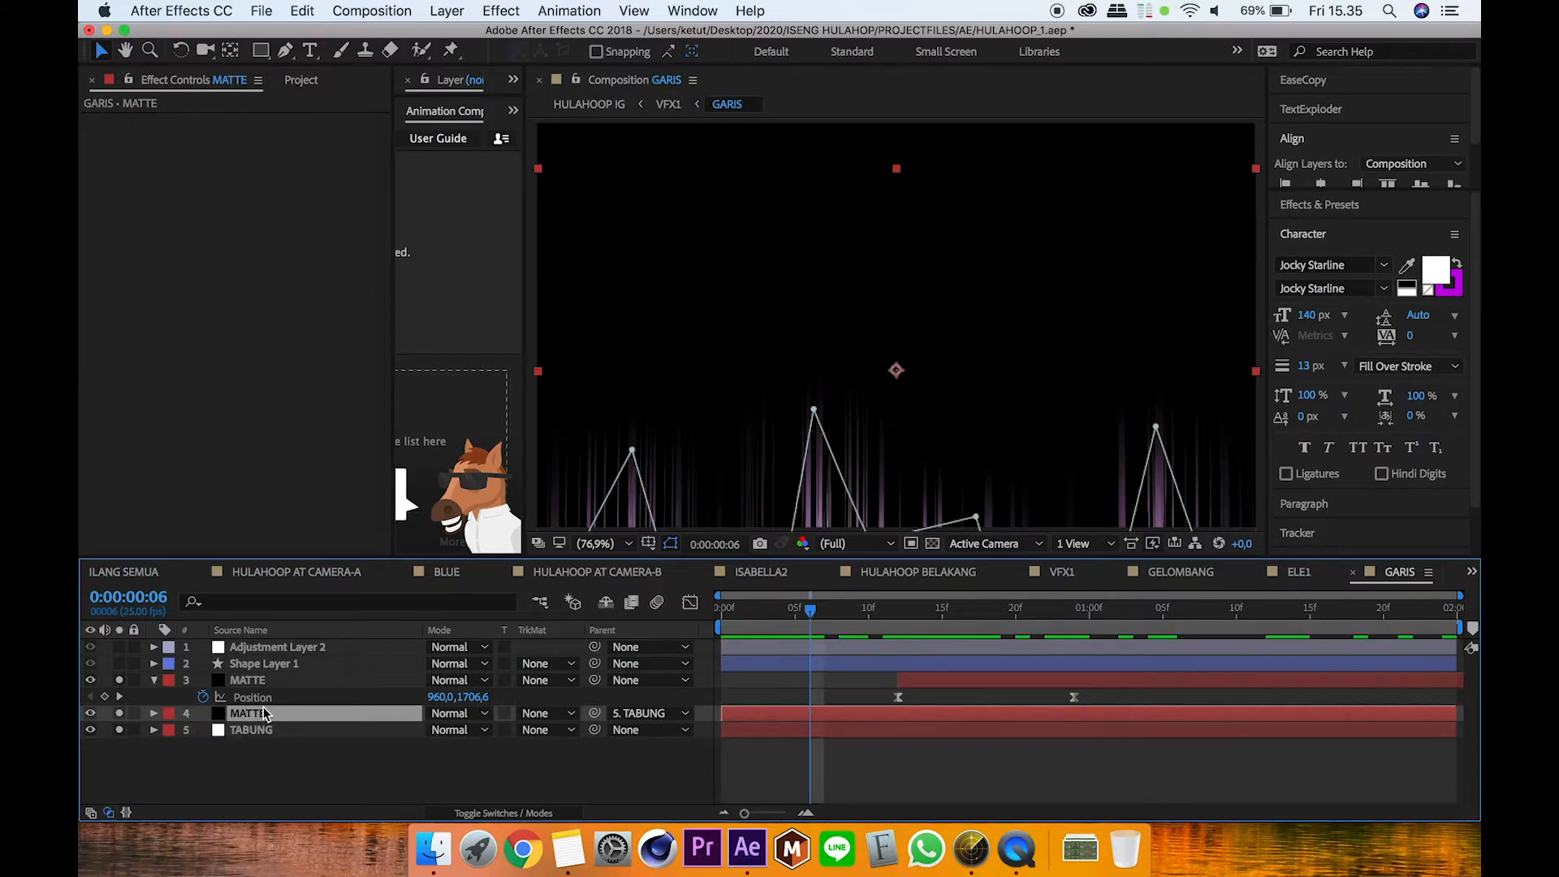
{"action": "left_click", "coordinate": [272, 730]}
{"action": "key", "text": "u"}
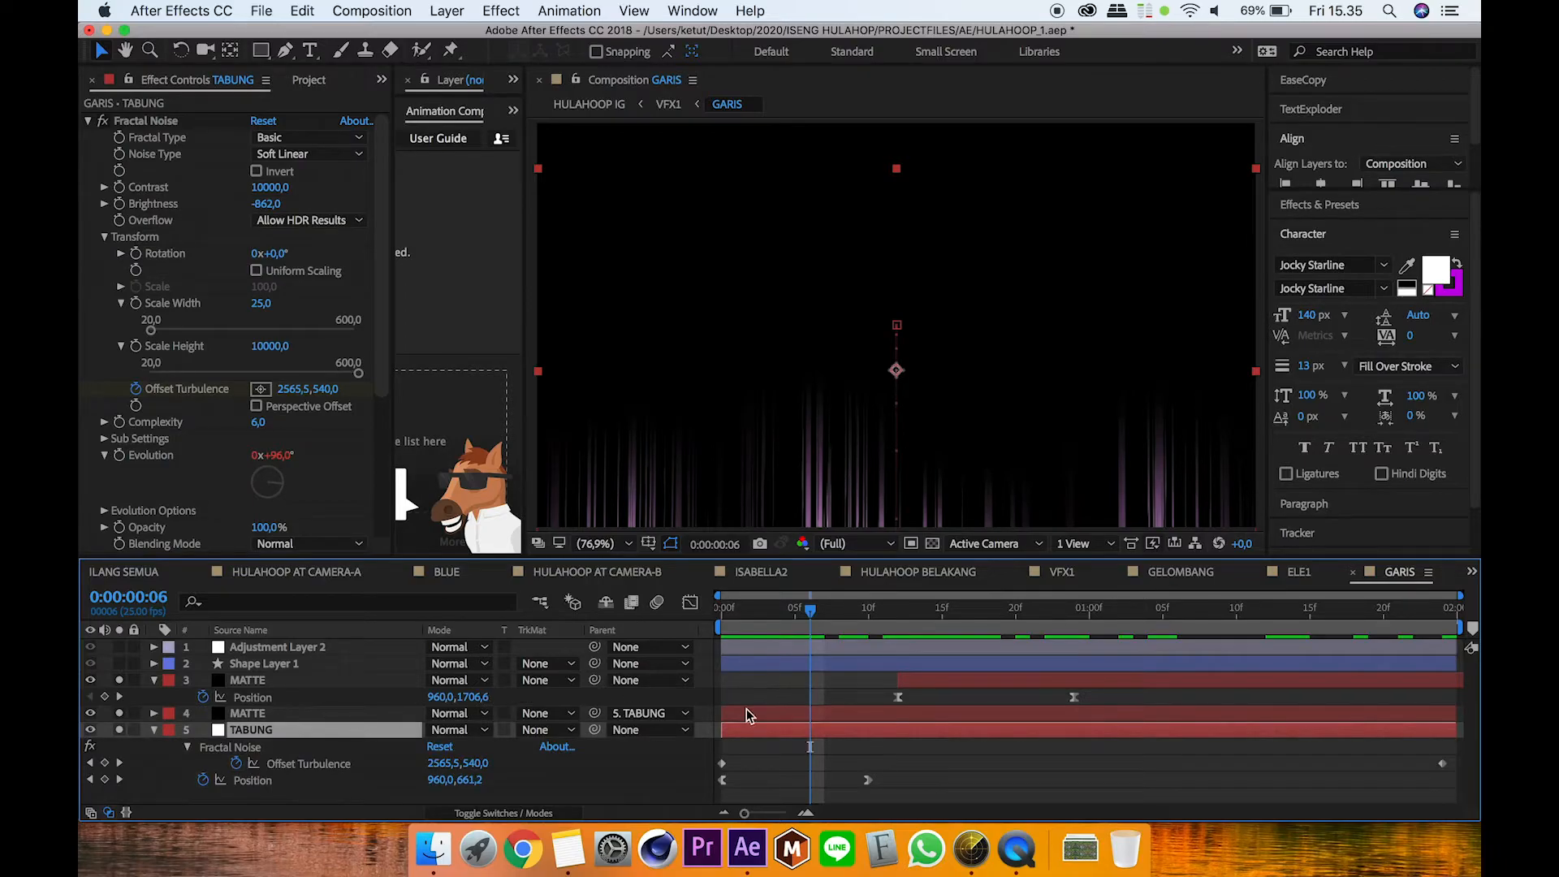
{"action": "mouse_move", "coordinate": [801, 630]}
{"action": "left_mouse_down"}
{"action": "mouse_move", "coordinate": [684, 638]}
{"action": "mouse_move", "coordinate": [826, 621]}
{"action": "mouse_move", "coordinate": [953, 635]}
{"action": "left_mouse_up"}
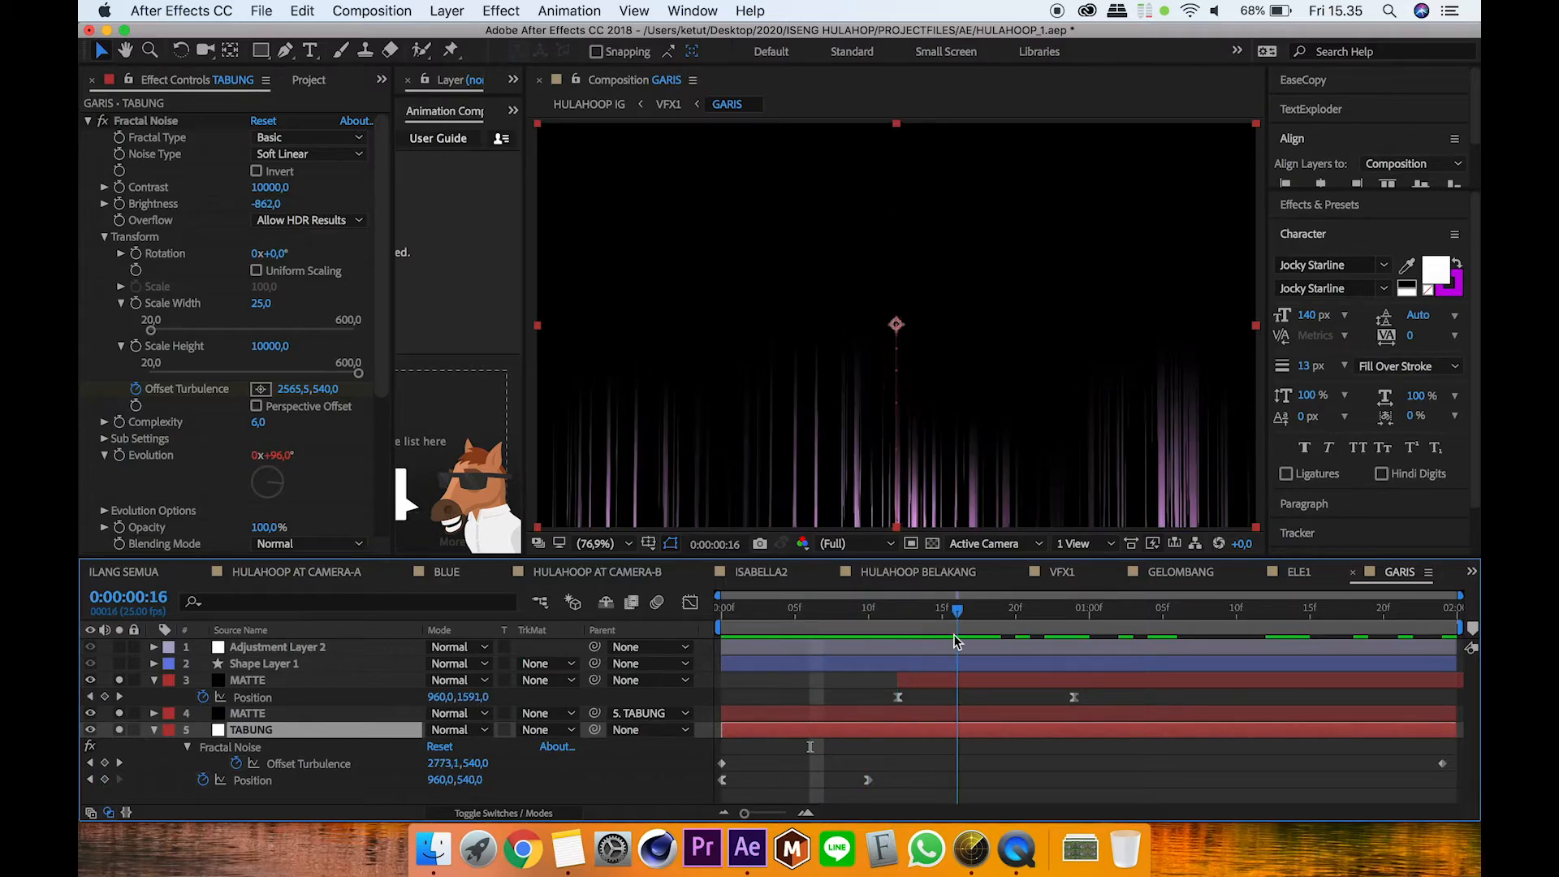
{"action": "left_click", "coordinate": [976, 679]}
{"action": "left_click_drag", "start_coordinate": [972, 614], "coordinate": [1016, 625]}
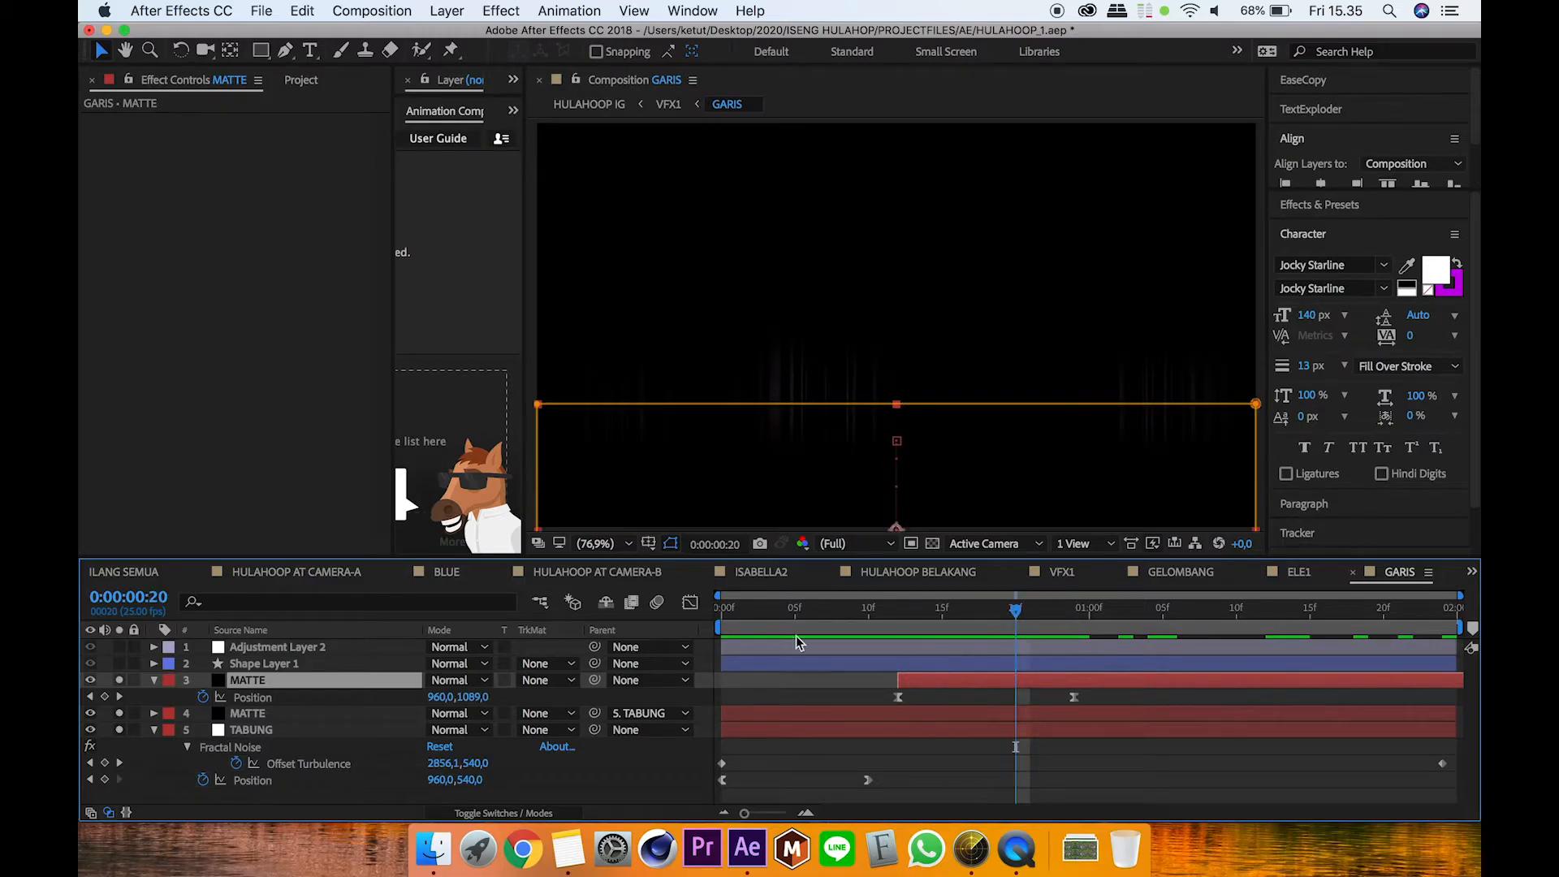
{"action": "left_click", "coordinate": [155, 680]}
Step: Solo Shape Layer 1 with the line layers and move the current time to 0:00:00:14
{"action": "left_click", "coordinate": [271, 665]}
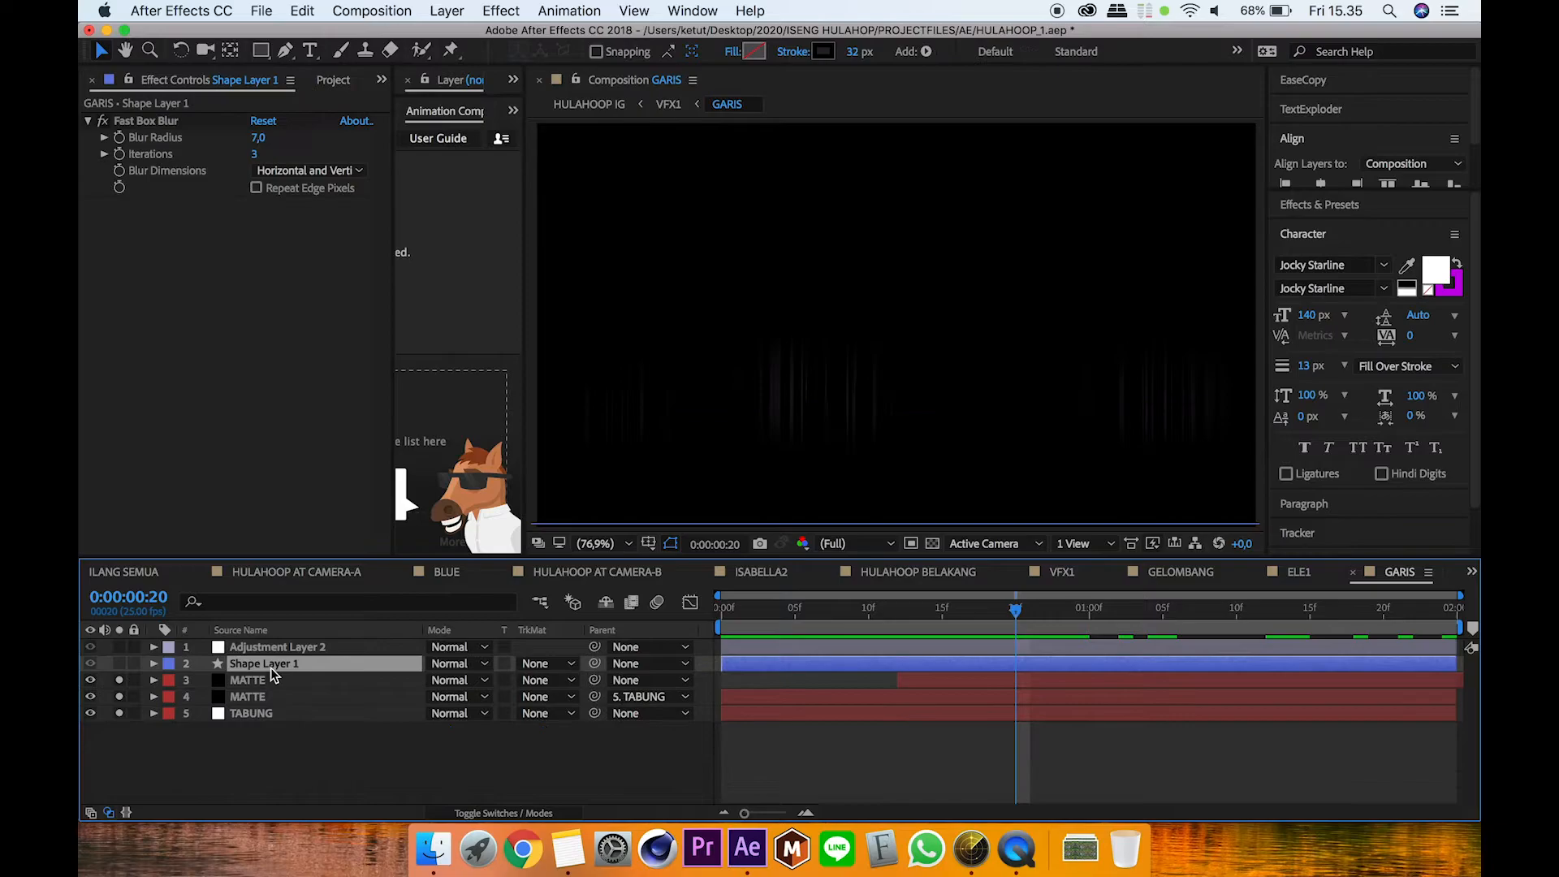
{"action": "left_click", "coordinate": [119, 664]}
{"action": "mouse_move", "coordinate": [1015, 633]}
{"action": "left_mouse_down"}
{"action": "mouse_move", "coordinate": [735, 622]}
{"action": "mouse_move", "coordinate": [1150, 634]}
{"action": "mouse_move", "coordinate": [924, 633]}
{"action": "left_mouse_up"}
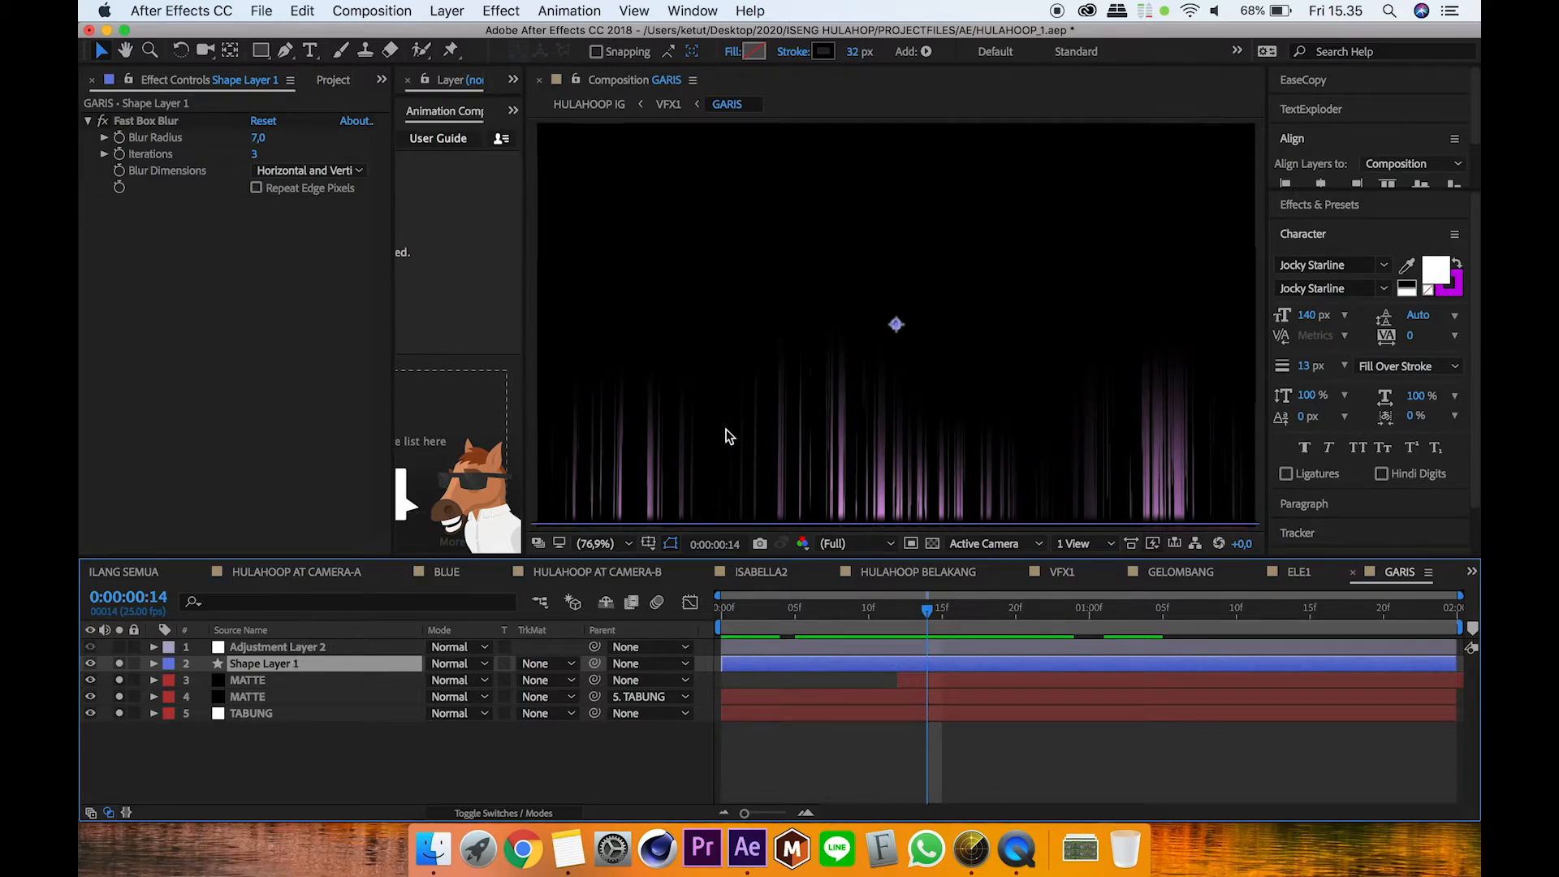
Step: Compare the lower edge of the lines with Shape Layer 1's solo switched off and on again
{"action": "scroll", "coordinate": [934, 373], "scroll_direction": "down", "scroll_amount": 4}
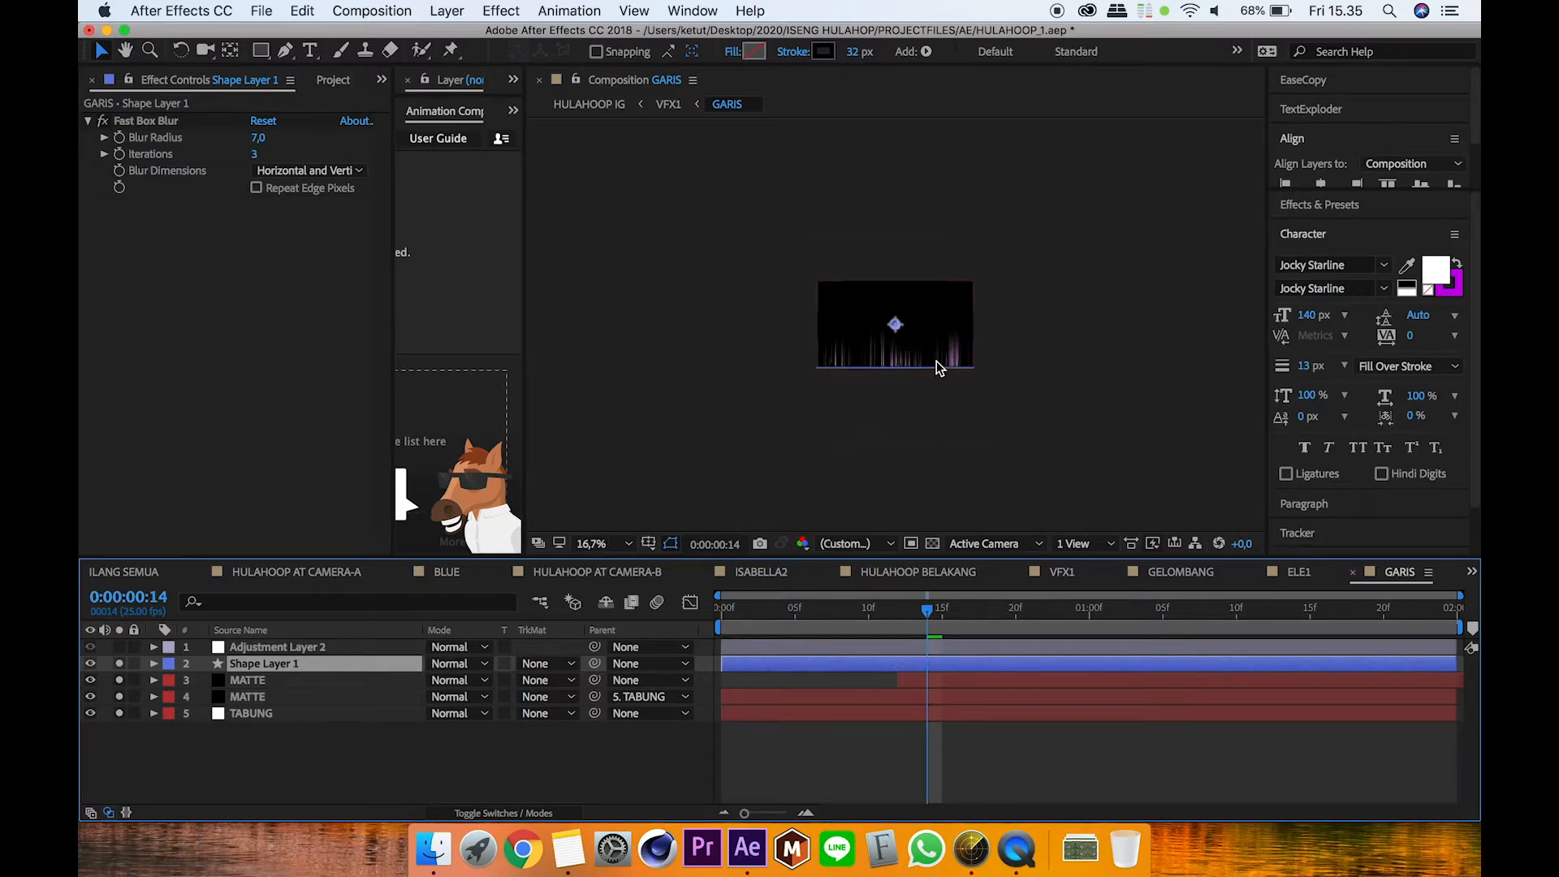
{"action": "scroll", "coordinate": [937, 360], "scroll_direction": "up", "scroll_amount": 3}
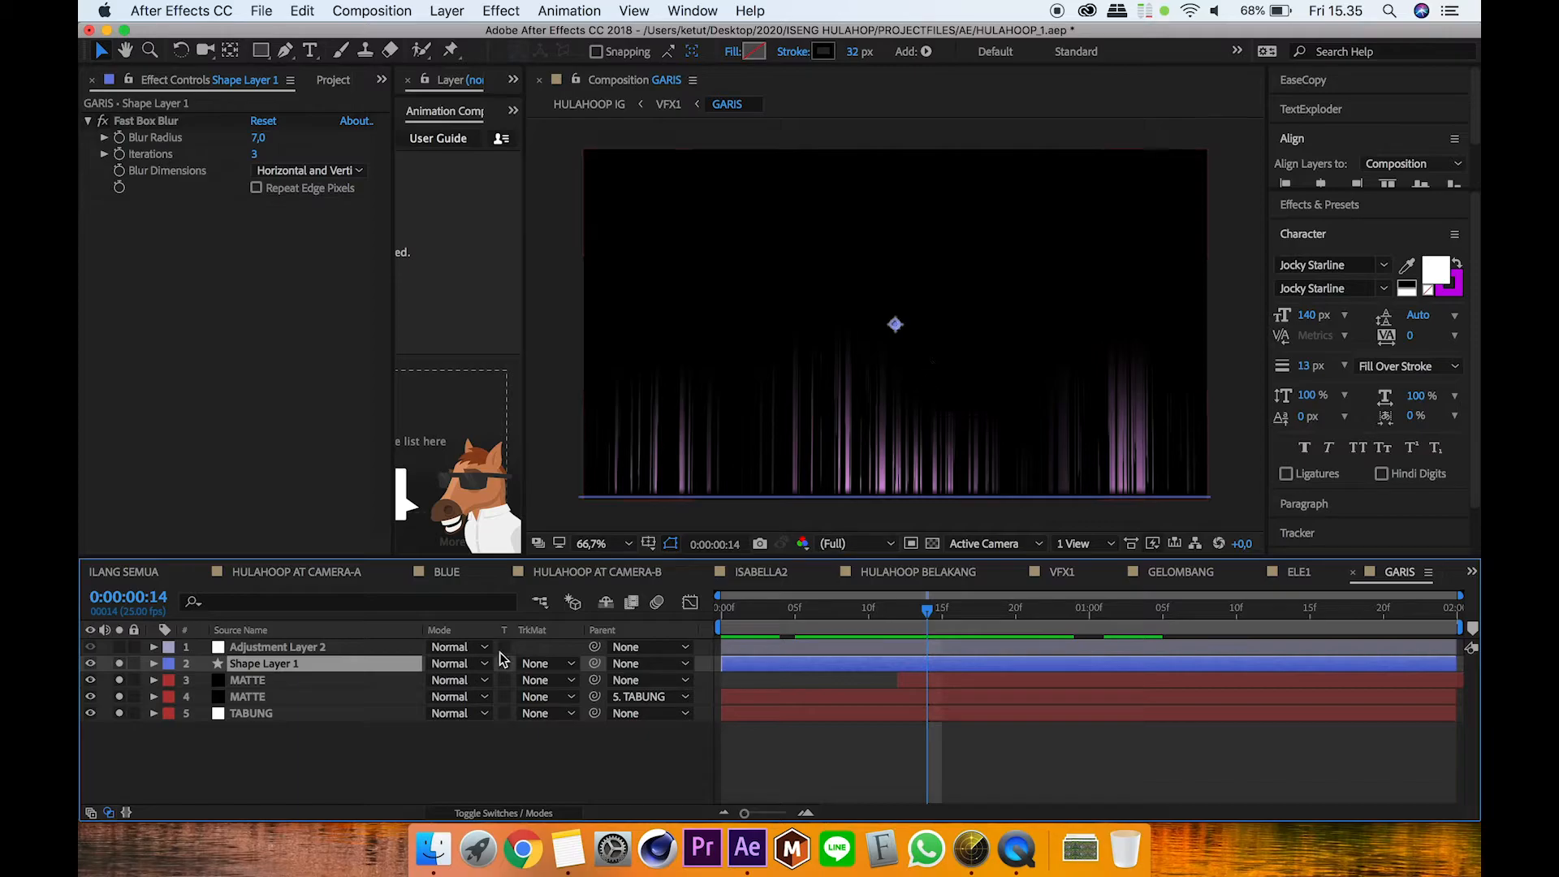
{"action": "left_click", "coordinate": [120, 664]}
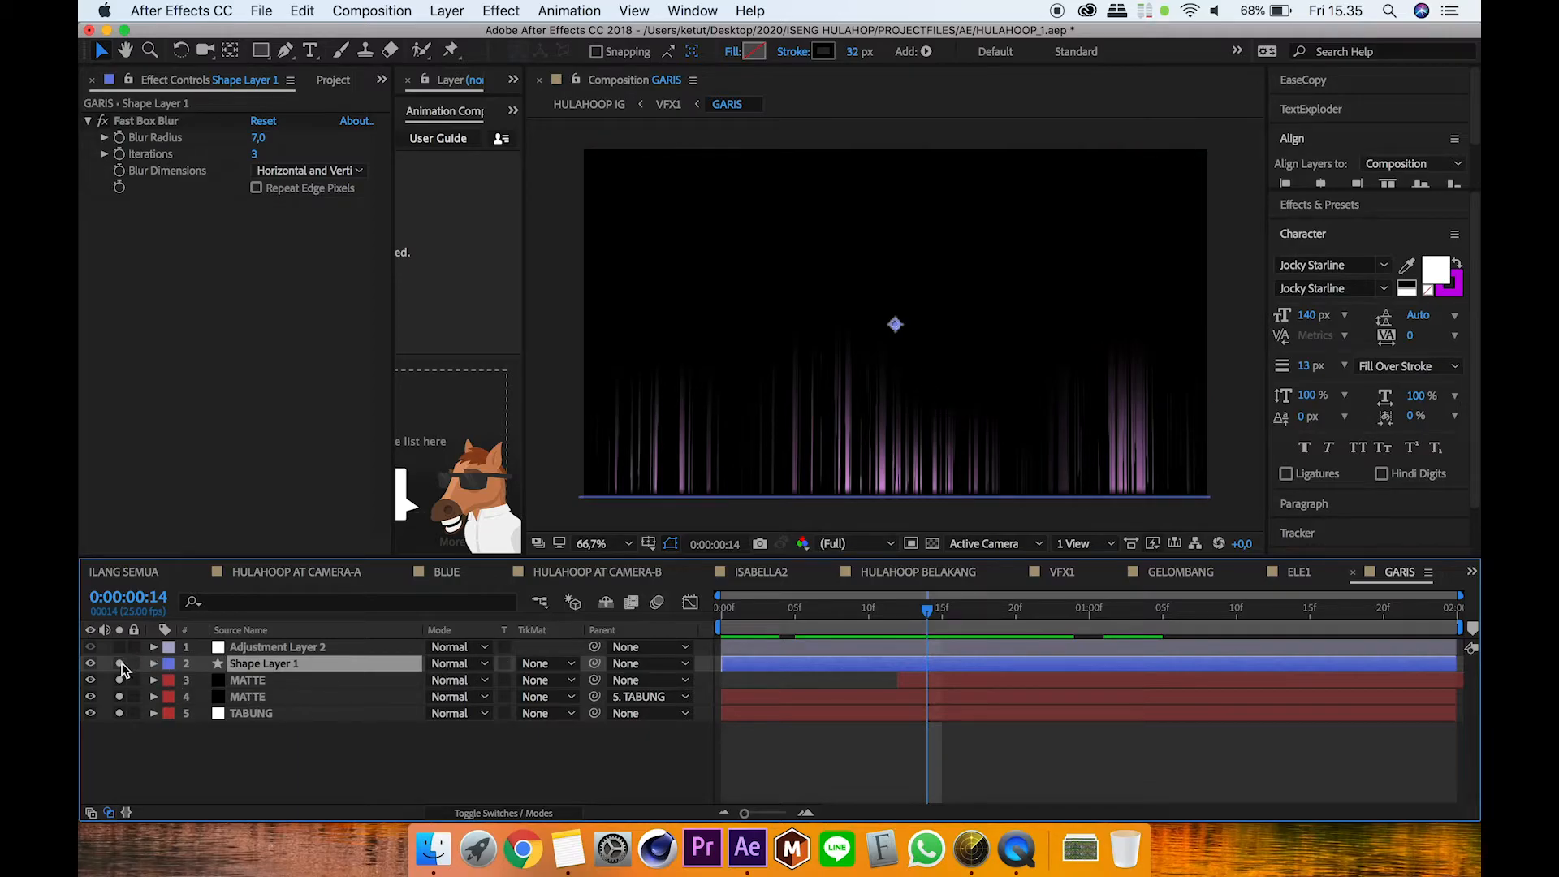
{"action": "left_click", "coordinate": [183, 763]}
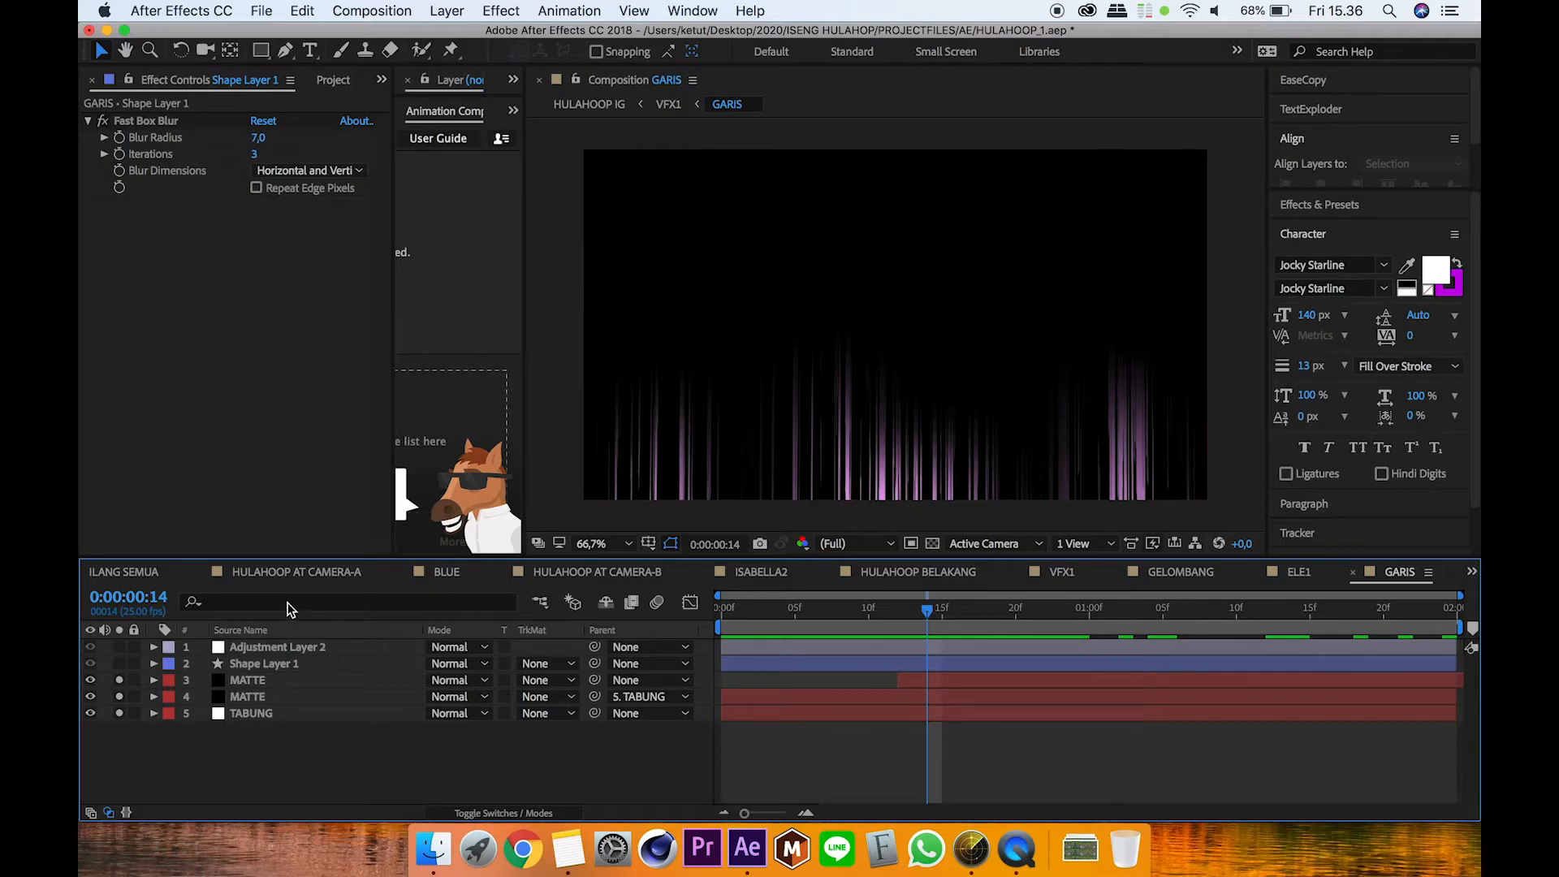
{"action": "left_click", "coordinate": [128, 664]}
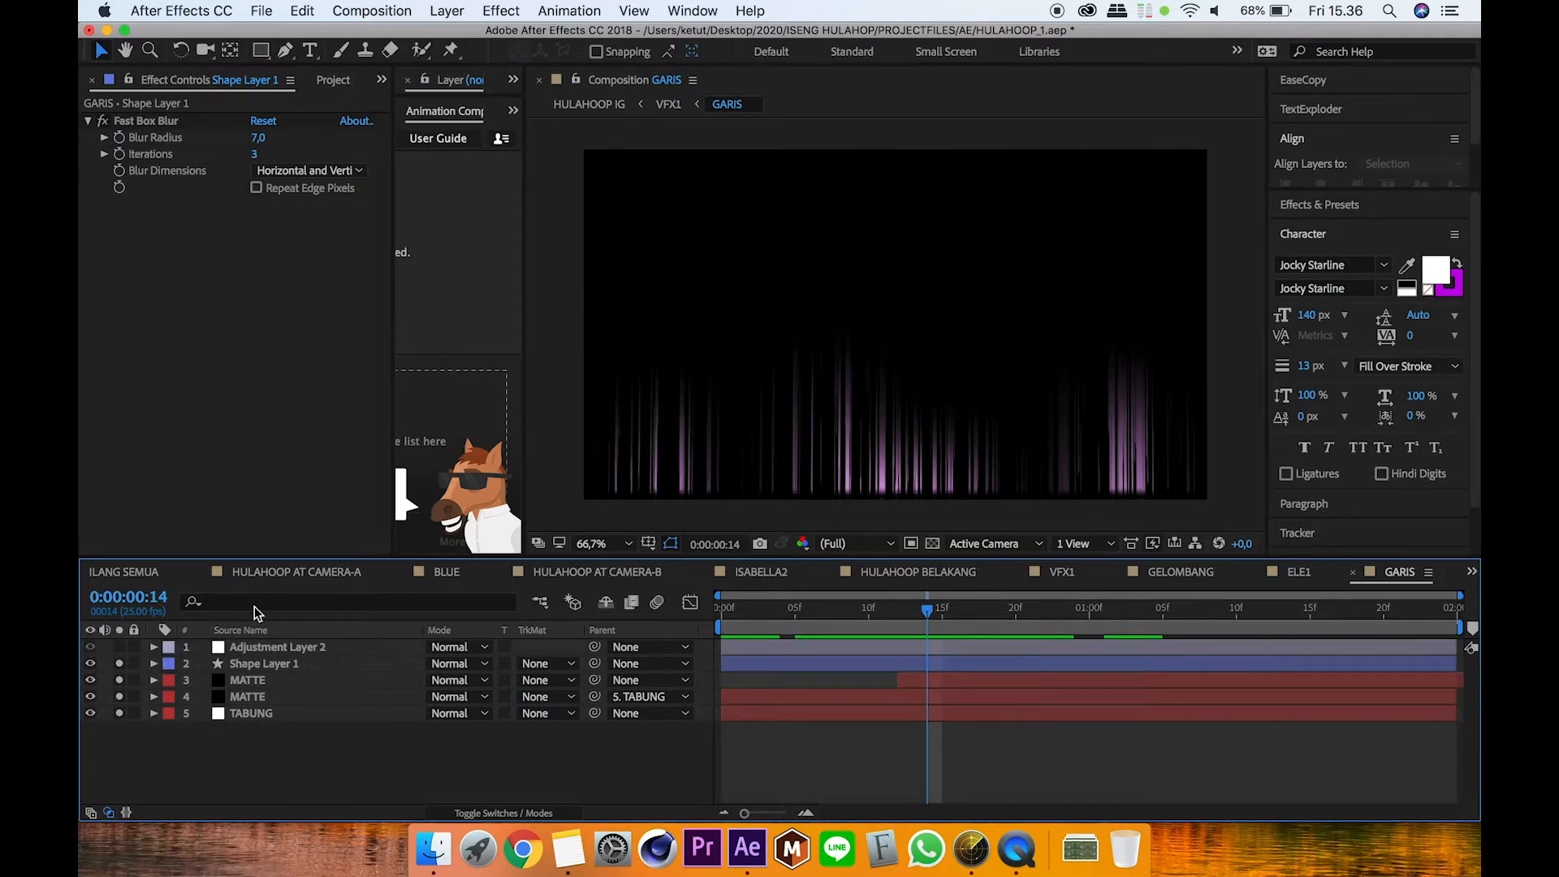
Step: Inspect the effects on Adjustment Layer 2, Shape Layer 1 and TABUNG, toggling Shape Layer 1's Fast Box Blur for comparison
{"action": "left_click", "coordinate": [285, 648]}
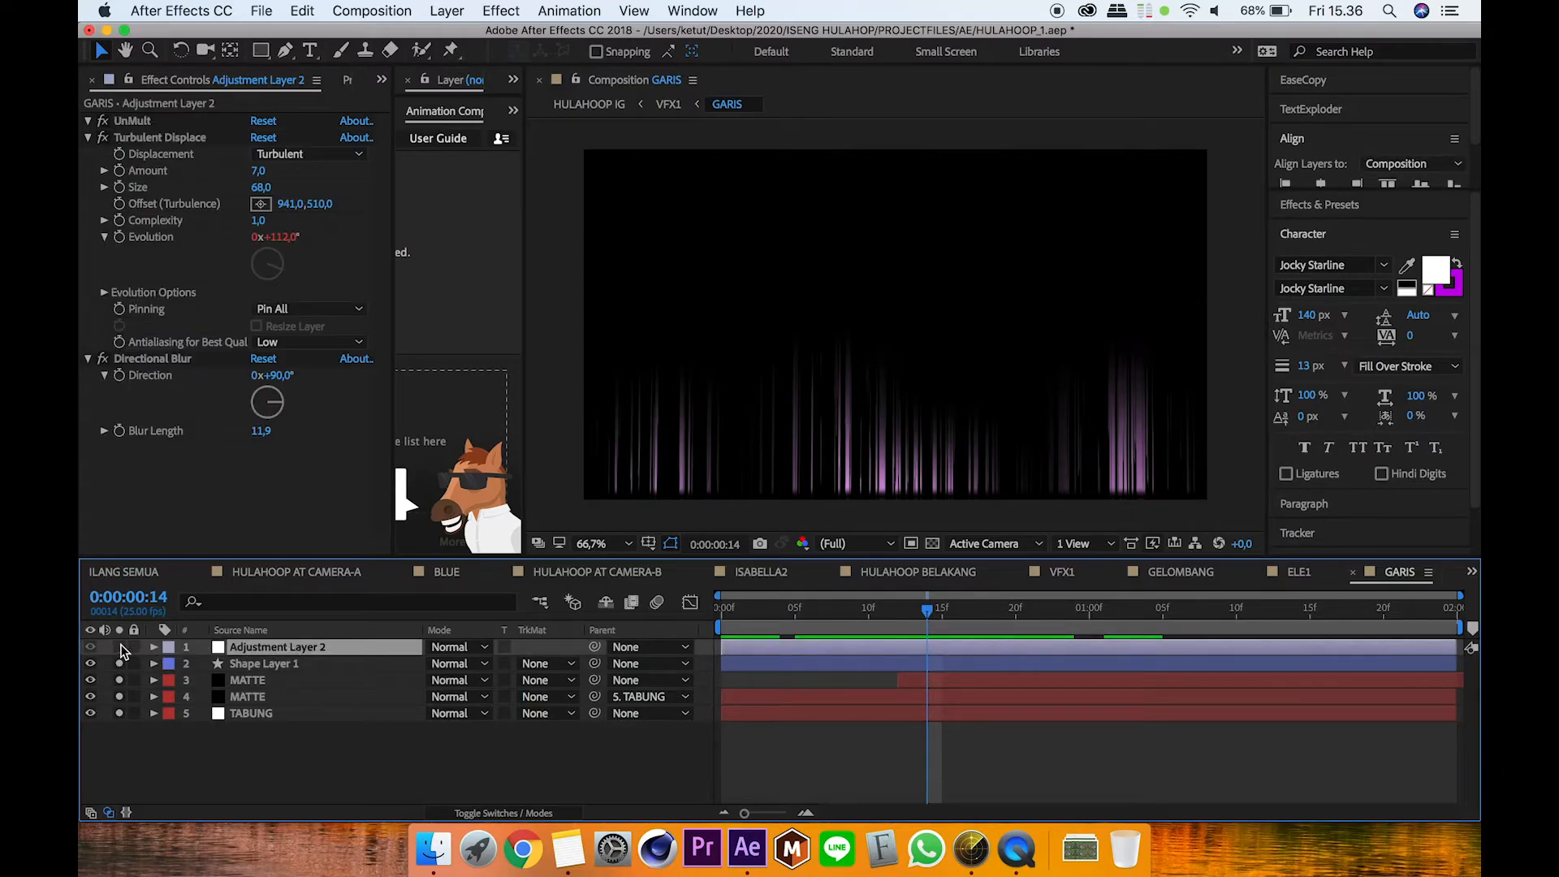
{"action": "left_click", "coordinate": [264, 665]}
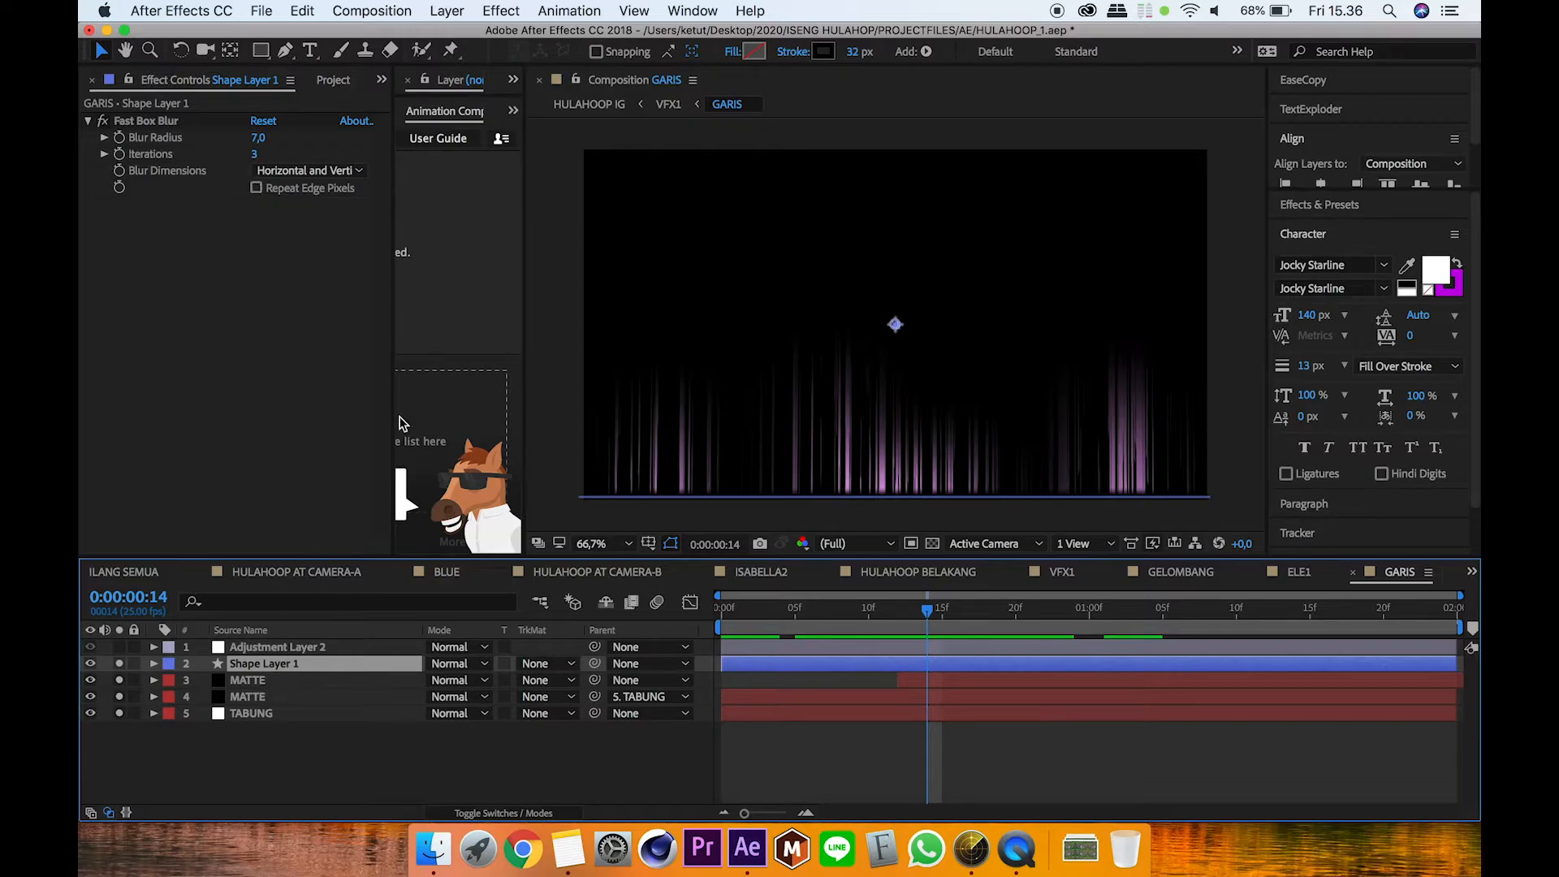
{"action": "left_click", "coordinate": [102, 122]}
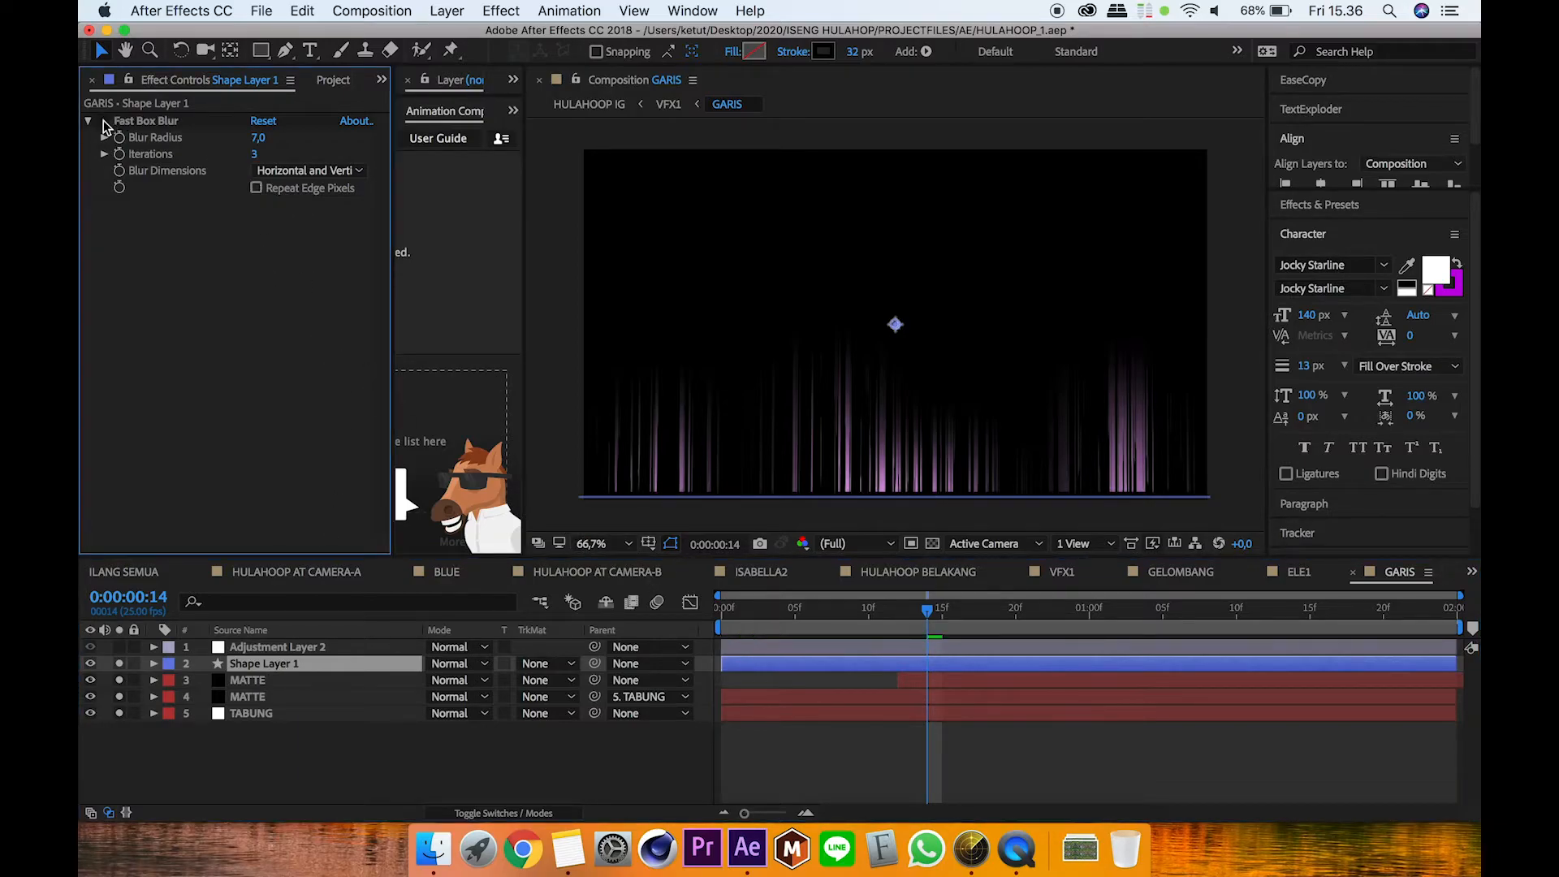
{"action": "left_click", "coordinate": [249, 685]}
{"action": "left_click", "coordinate": [240, 698]}
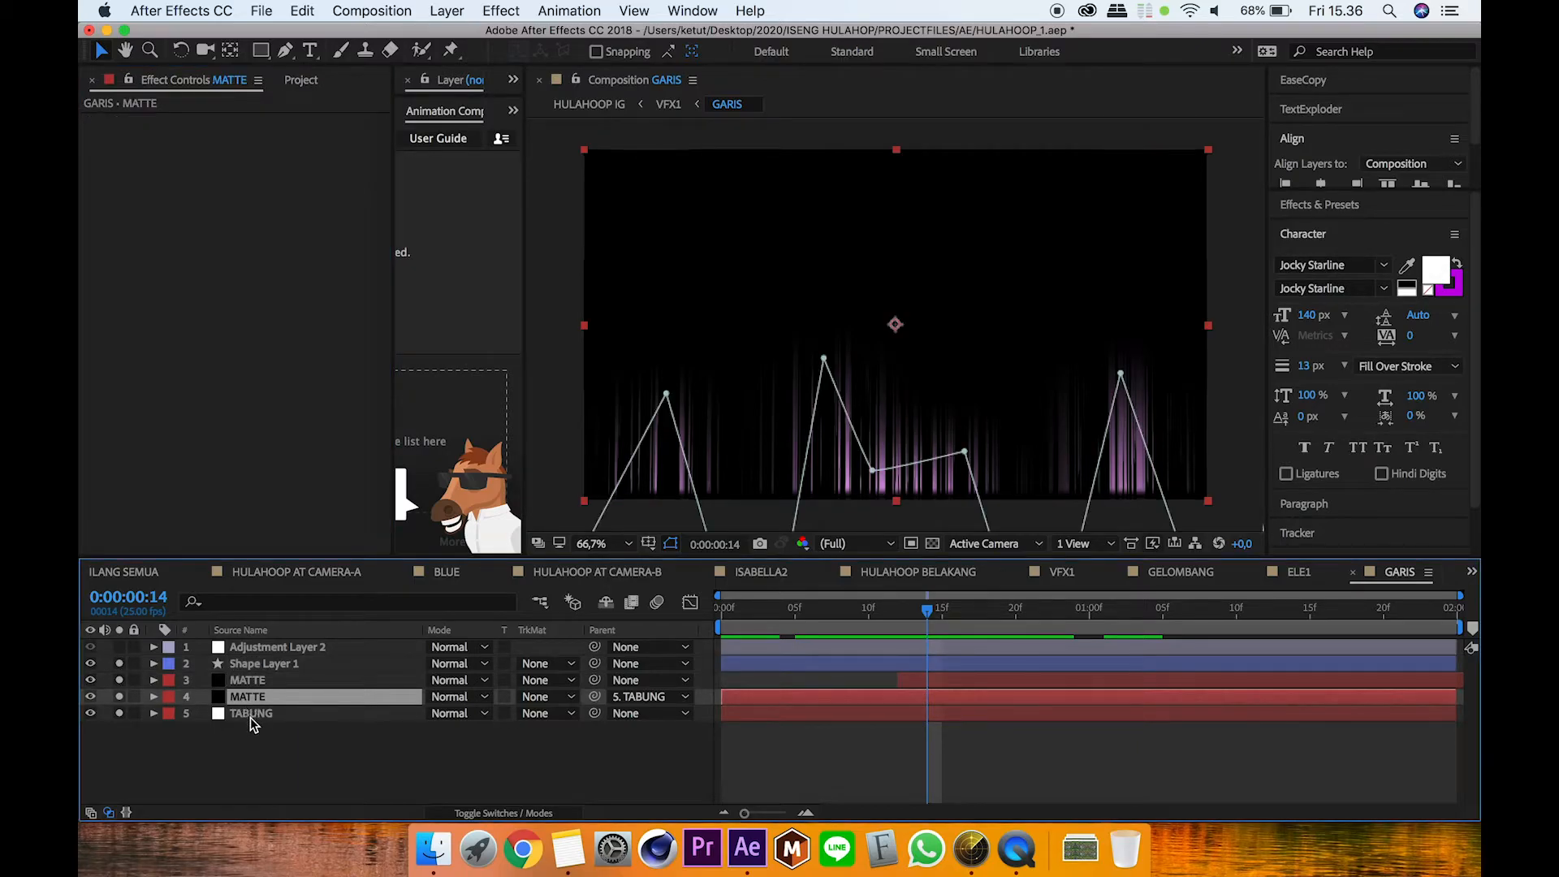
{"action": "left_click", "coordinate": [250, 716]}
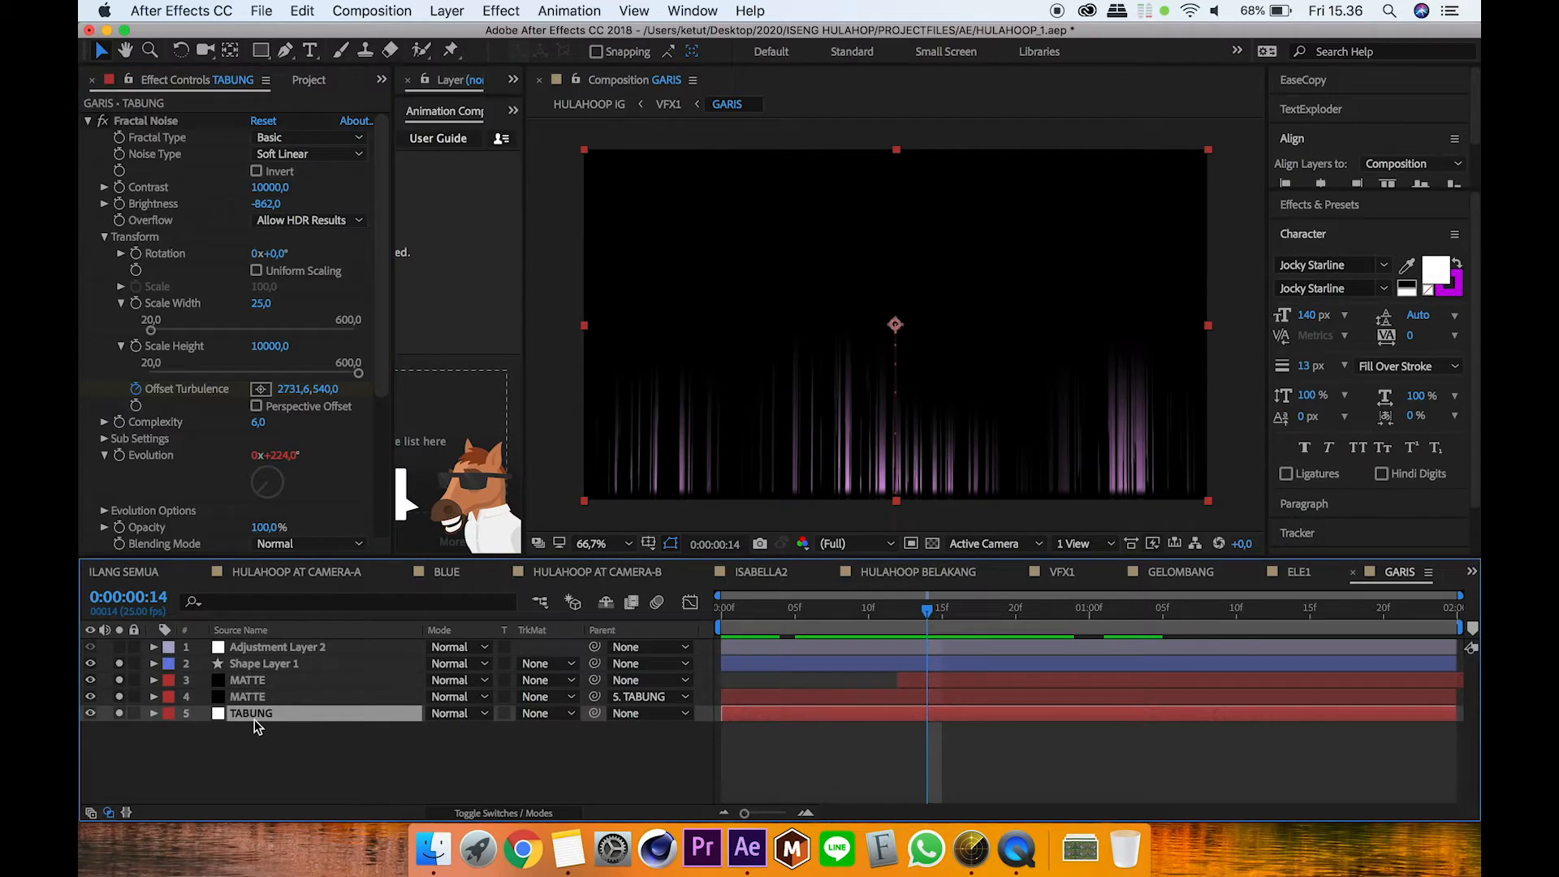
{"action": "left_click", "coordinate": [285, 648]}
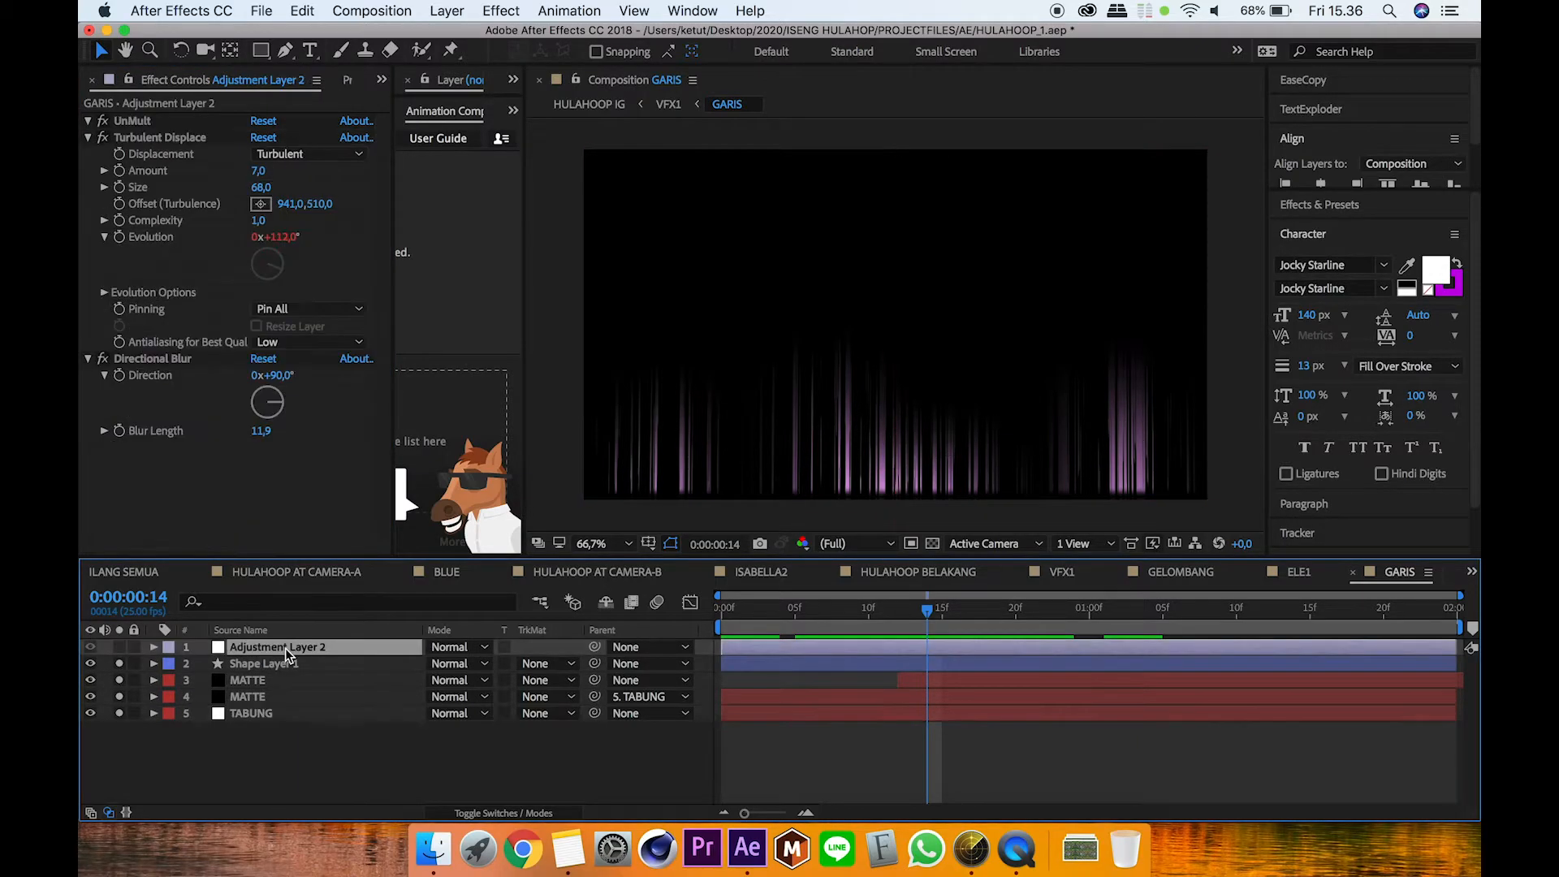
Step: Solo Adjustment Layer 2 and compare the lines with its Directional Blur disabled and re-enabled
{"action": "left_click", "coordinate": [120, 646]}
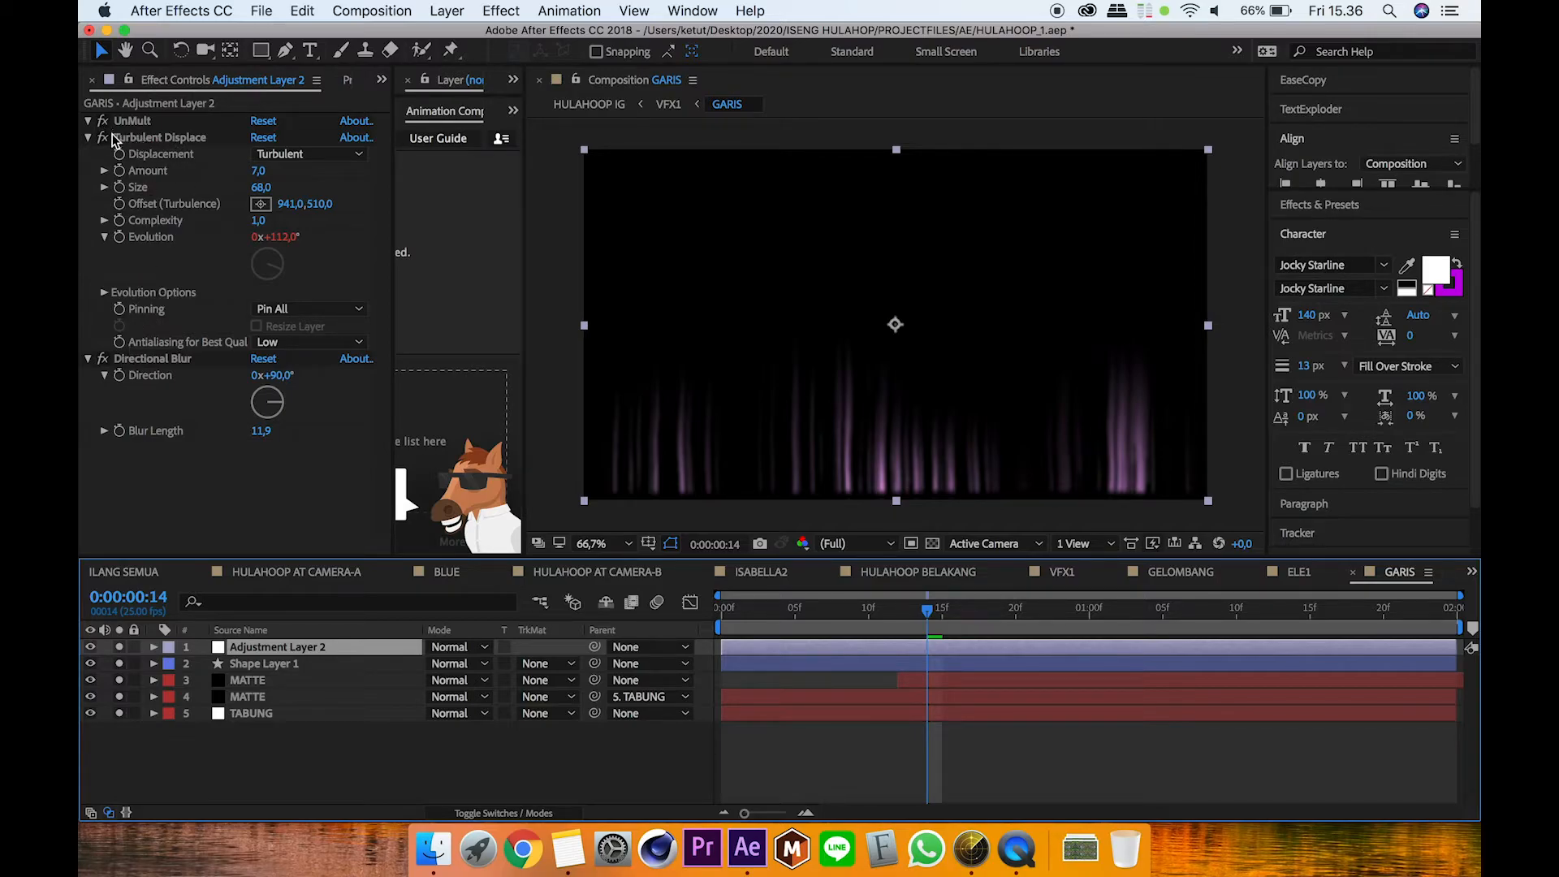
{"action": "left_click", "coordinate": [103, 359]}
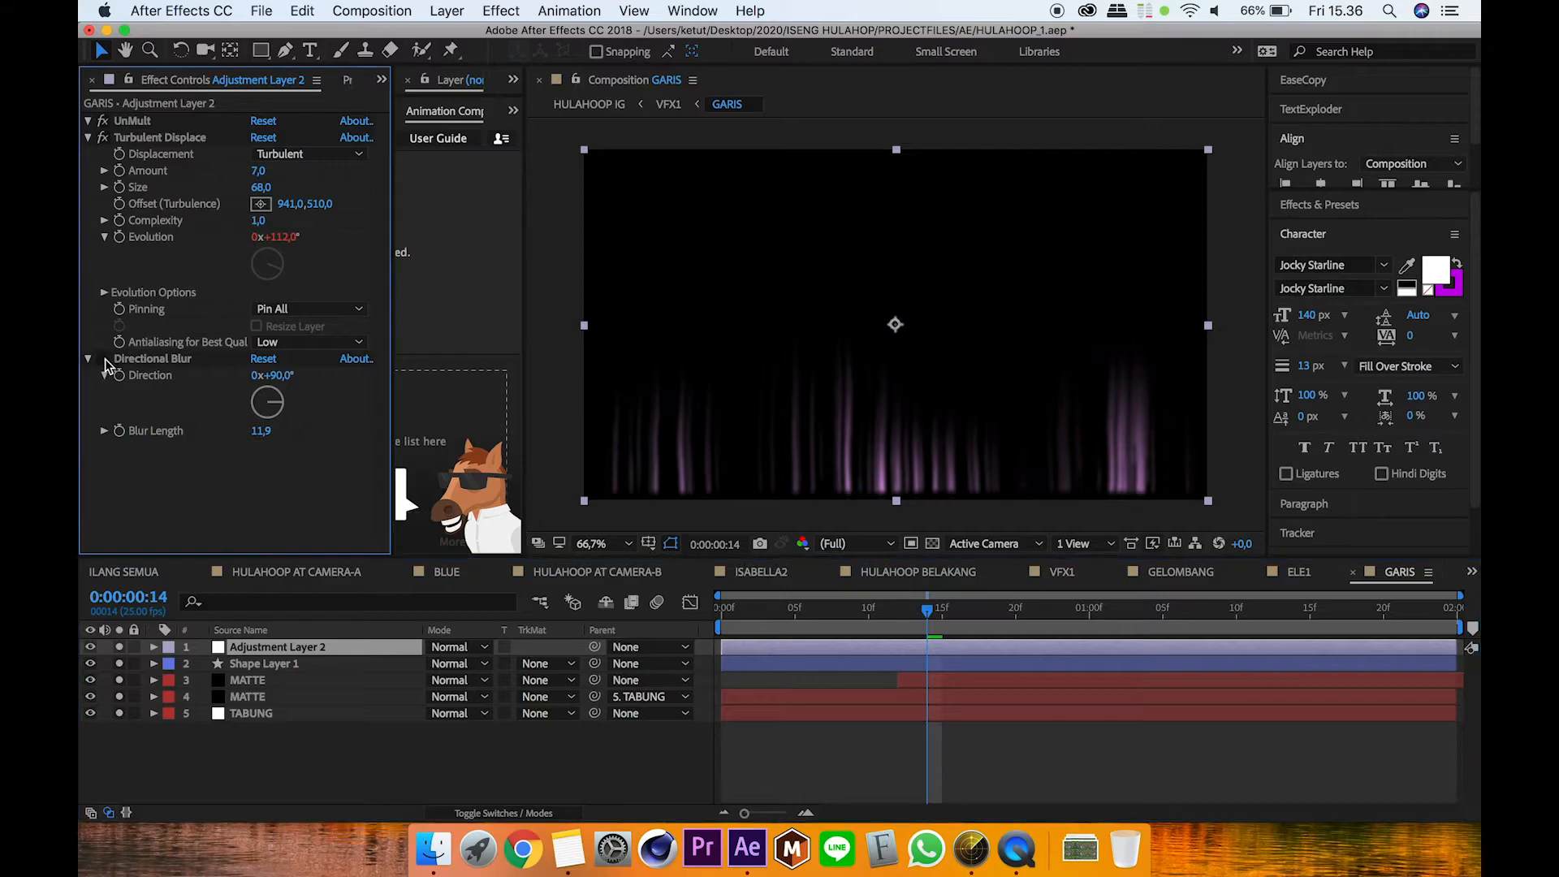
{"action": "left_click", "coordinate": [104, 358]}
Step: Show the transparency grid and compare the background with Adjustment Layer 2's UnMult effect disabled and re-enabled
{"action": "left_click", "coordinate": [130, 122]}
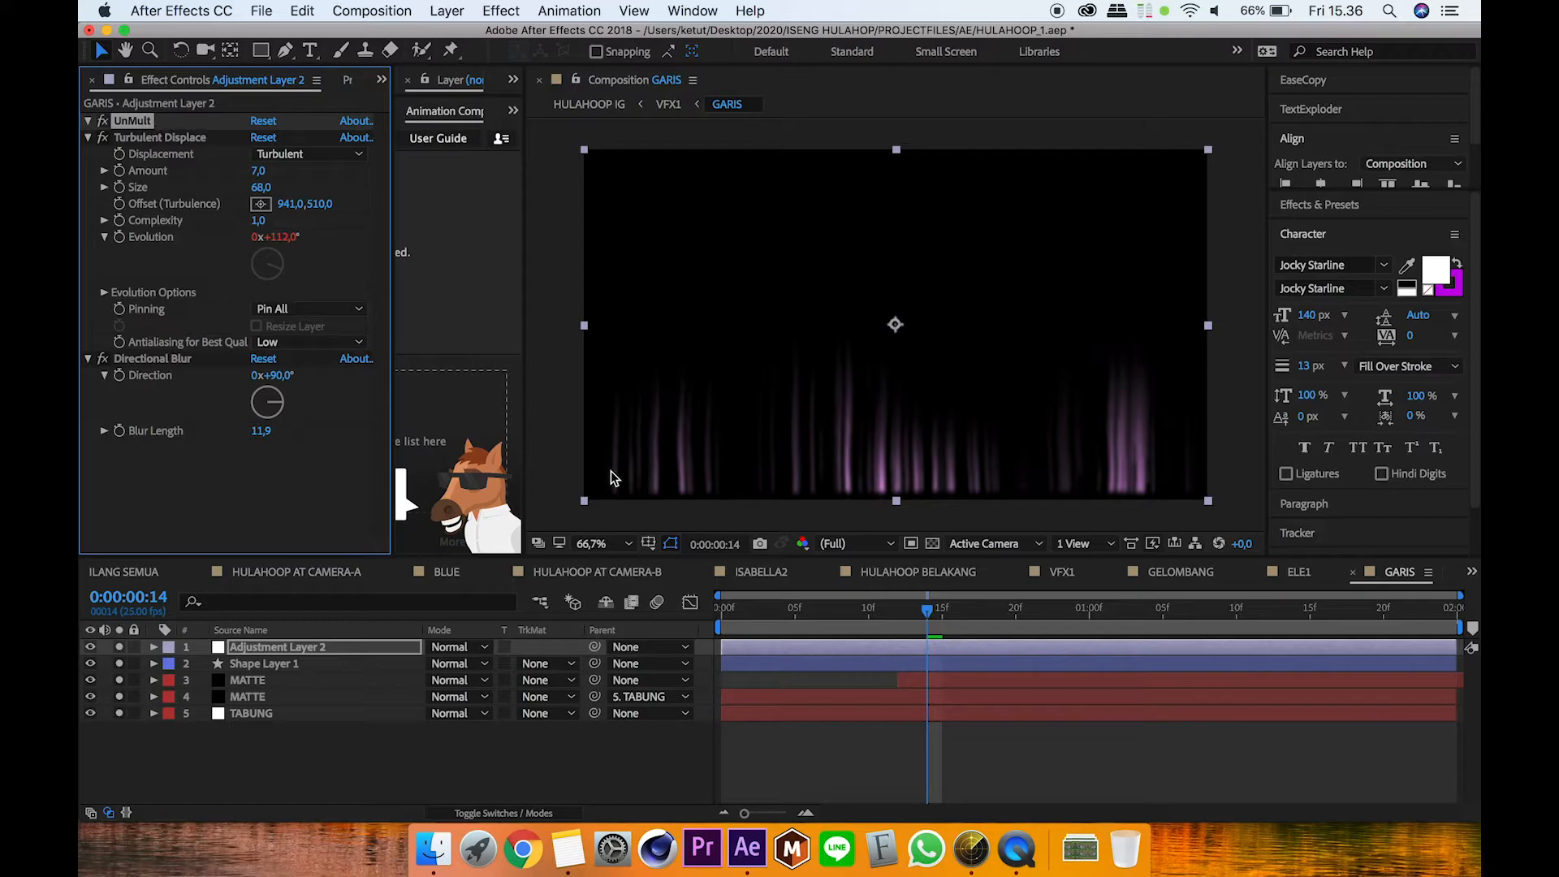
{"action": "left_click", "coordinate": [933, 543]}
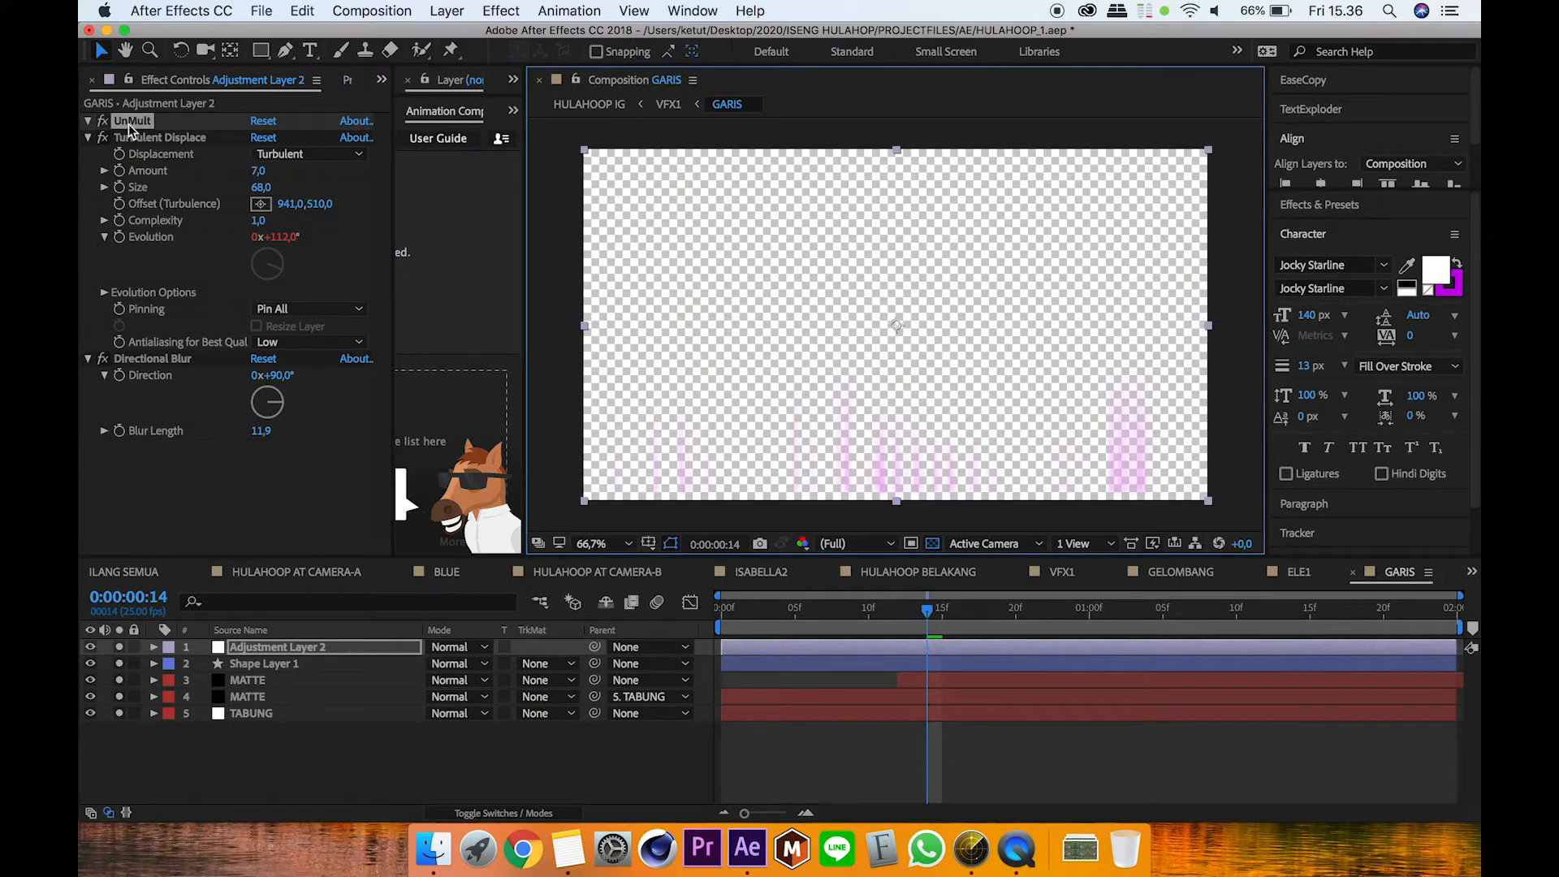
{"action": "left_click", "coordinate": [103, 122]}
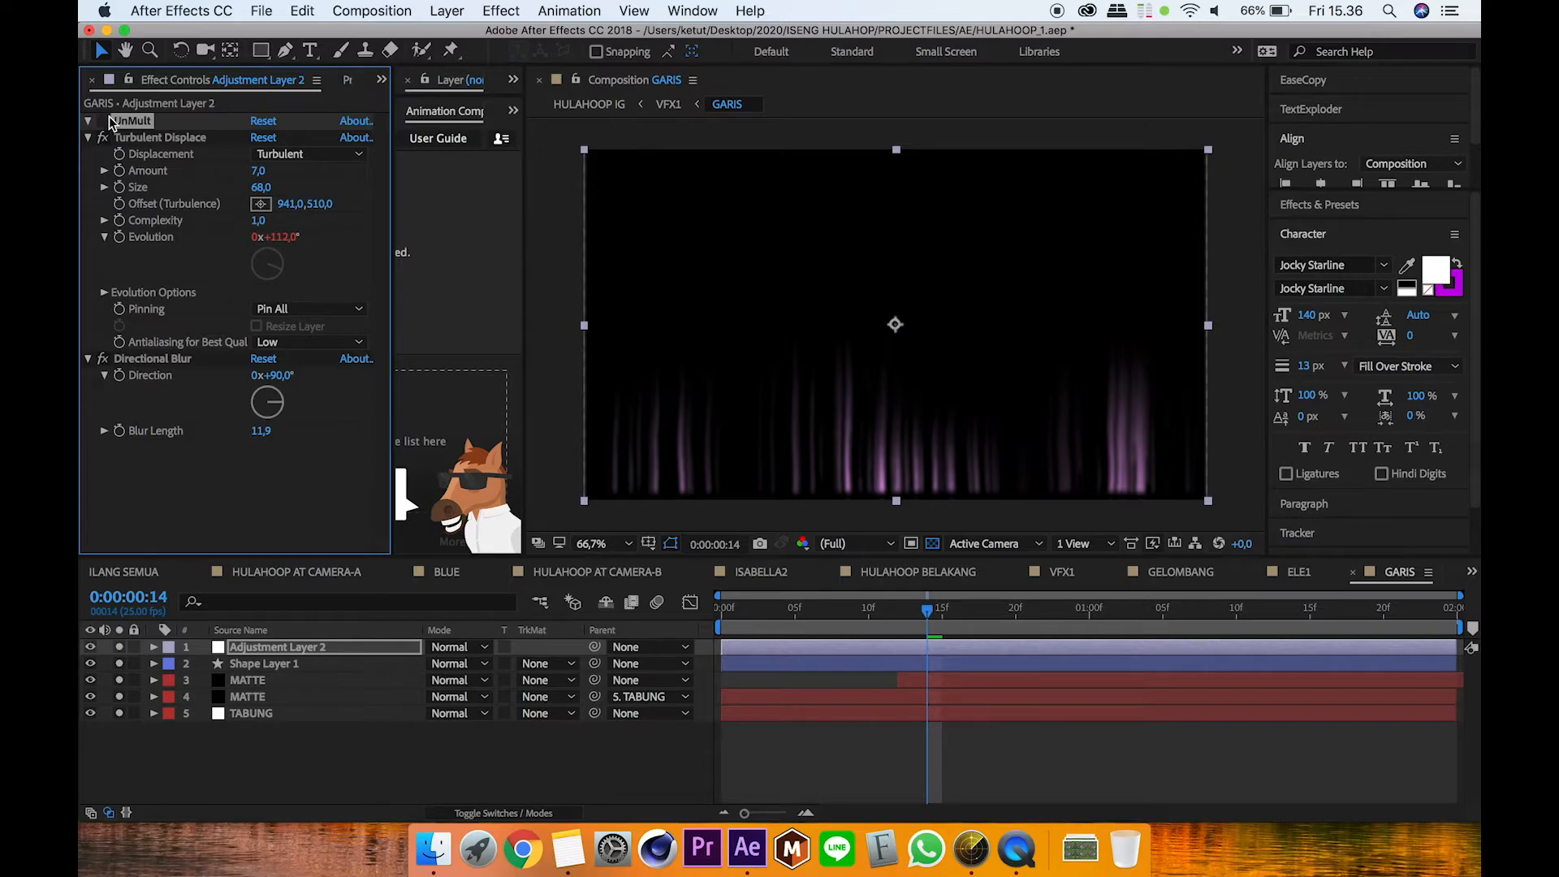
{"action": "left_click", "coordinate": [103, 122]}
{"action": "left_click", "coordinate": [207, 749]}
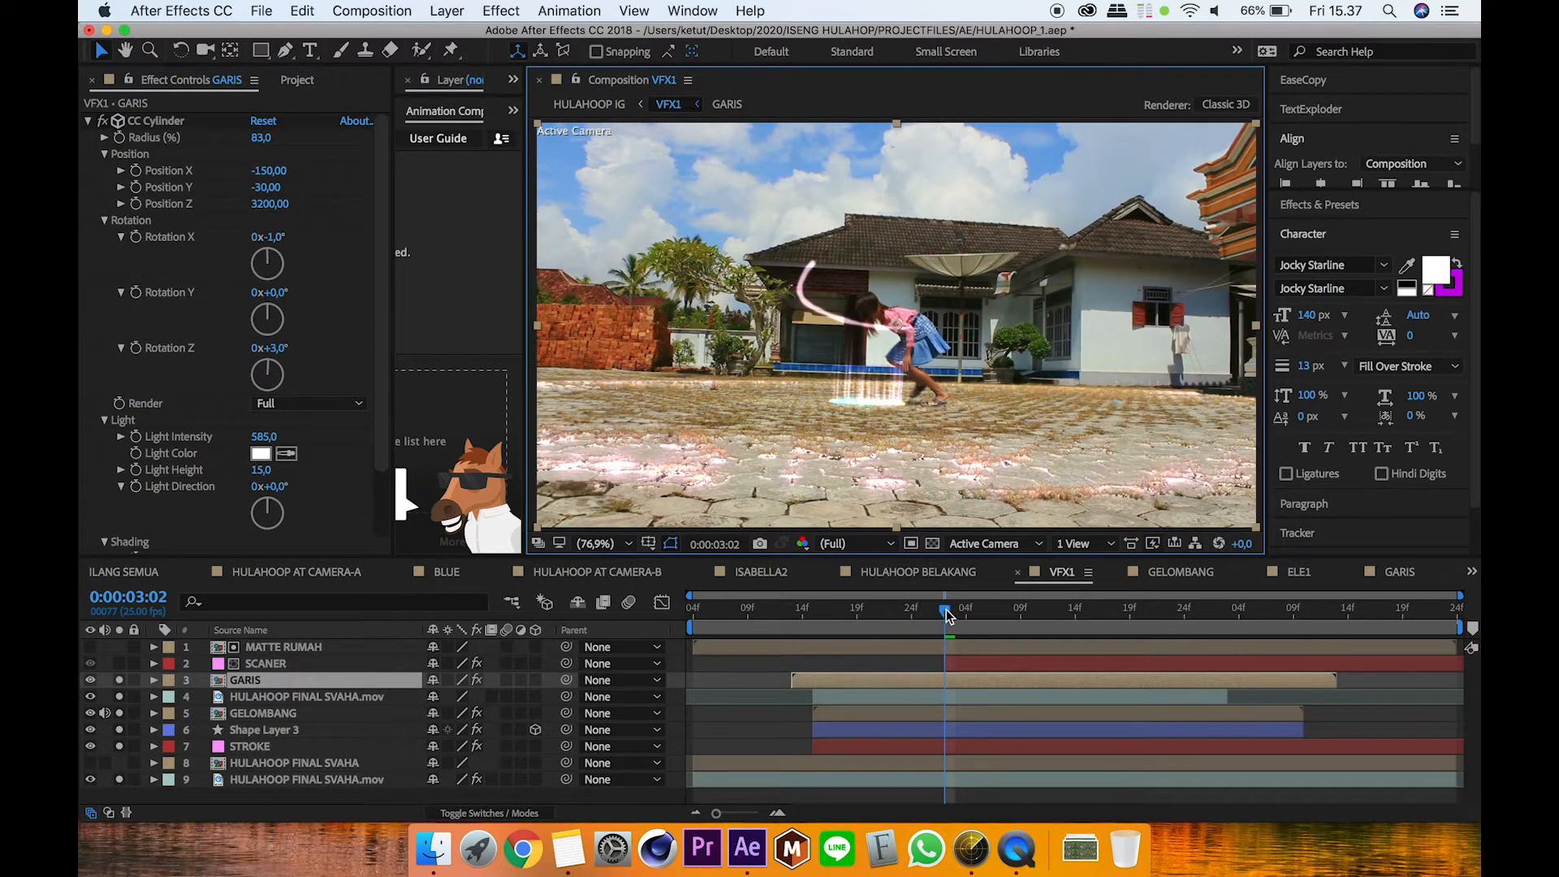
Step: Isolate the SCANER layer in VFX1 at 0:00:03:09 and show the layers' blending mode and track matte settings
{"action": "left_click", "coordinate": [295, 662]}
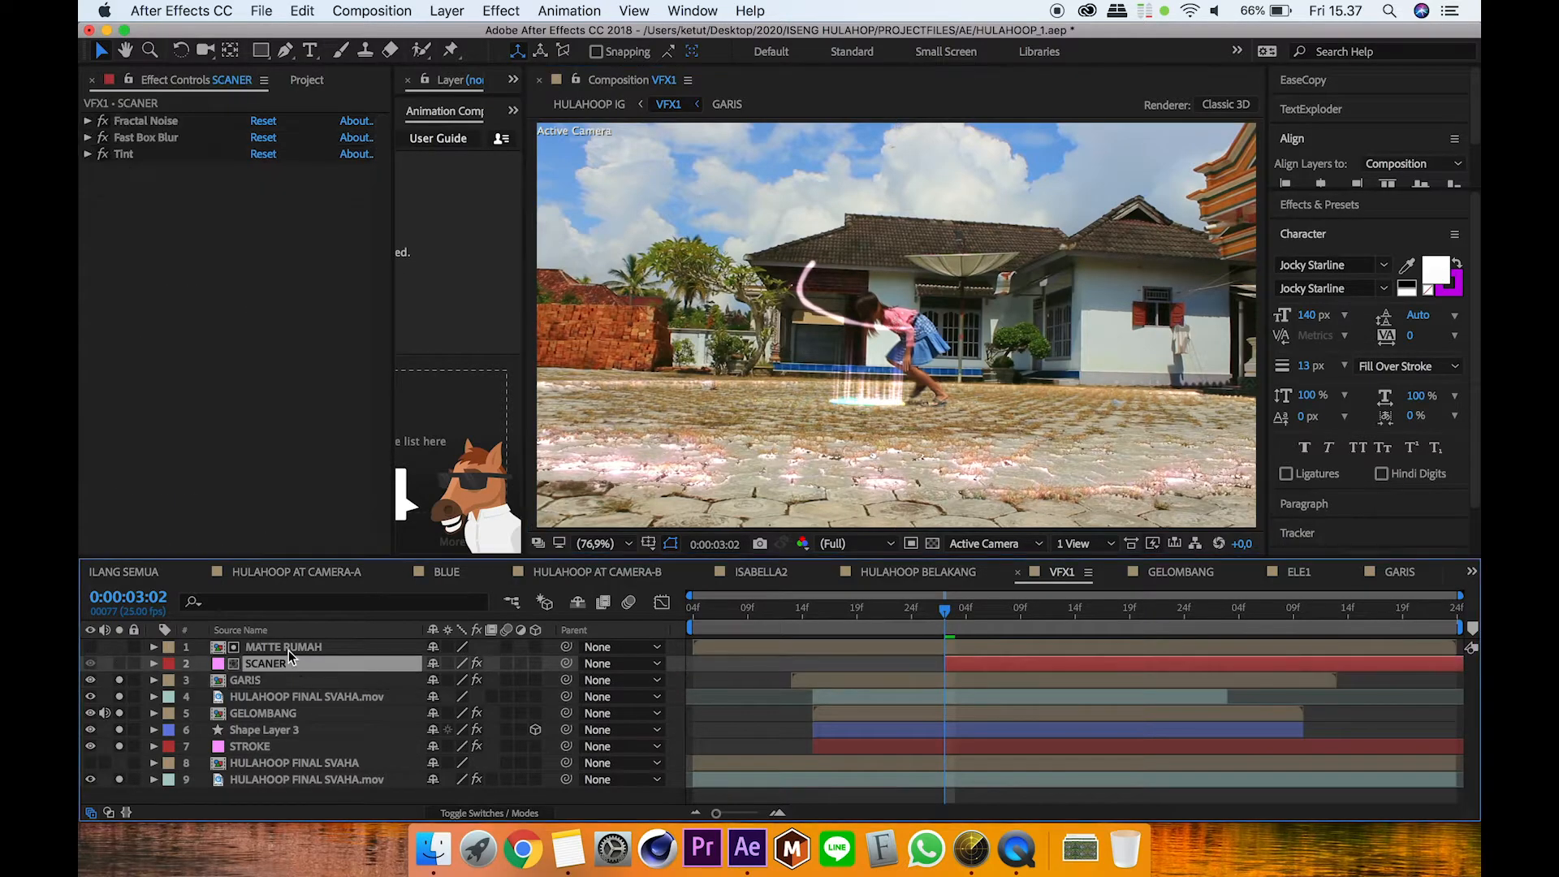
{"action": "left_click", "coordinate": [119, 663], "text": "alt"}
{"action": "left_click_drag", "start_coordinate": [945, 610], "coordinate": [999, 622]}
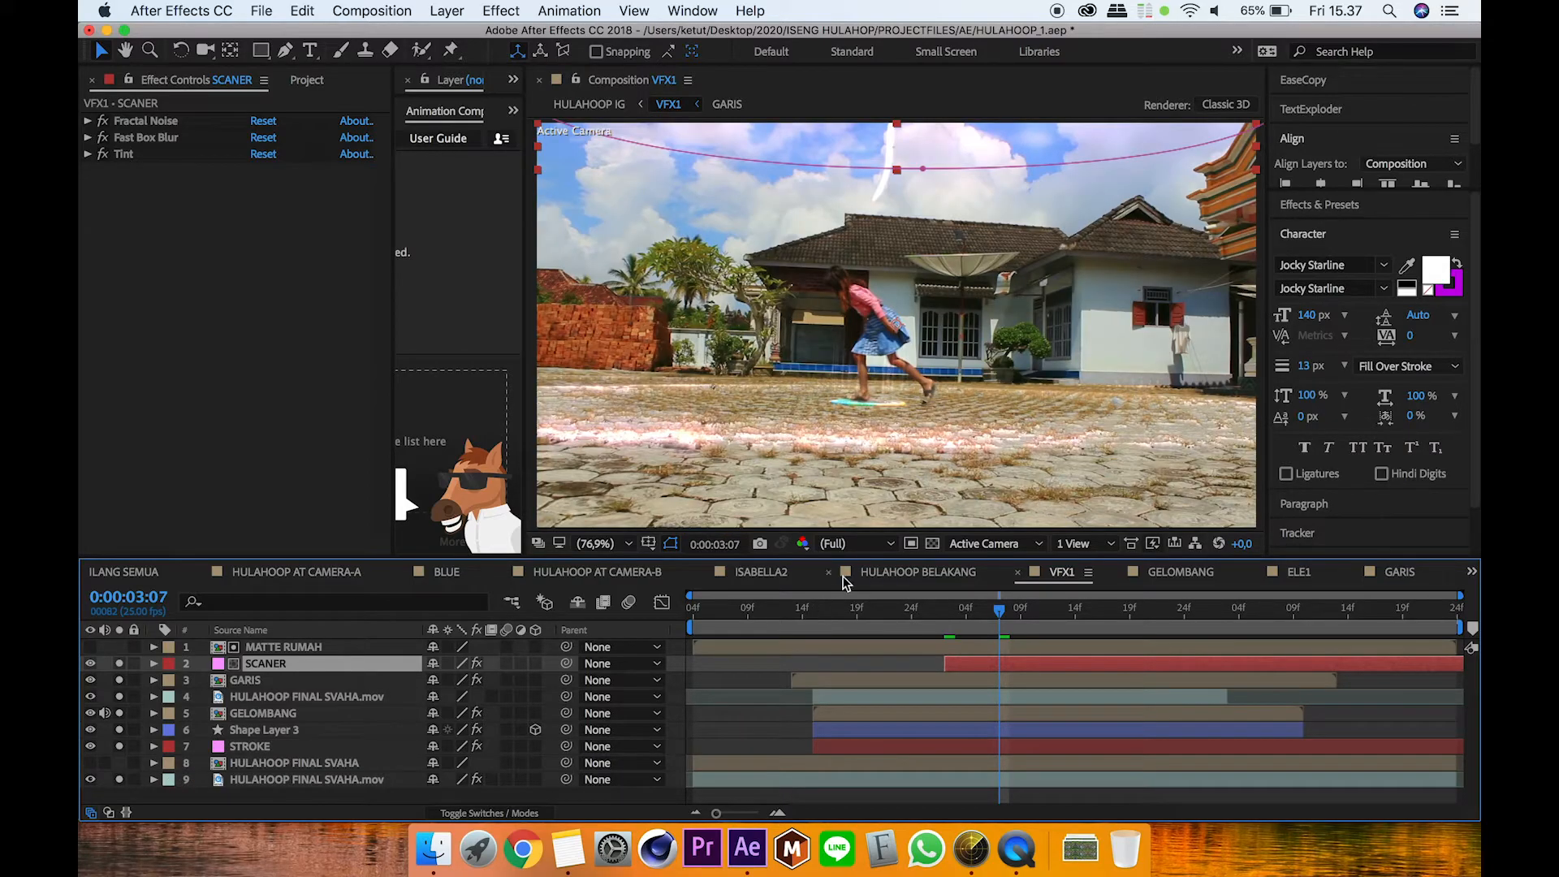
{"action": "left_click_drag", "start_coordinate": [1000, 620], "coordinate": [1022, 617]}
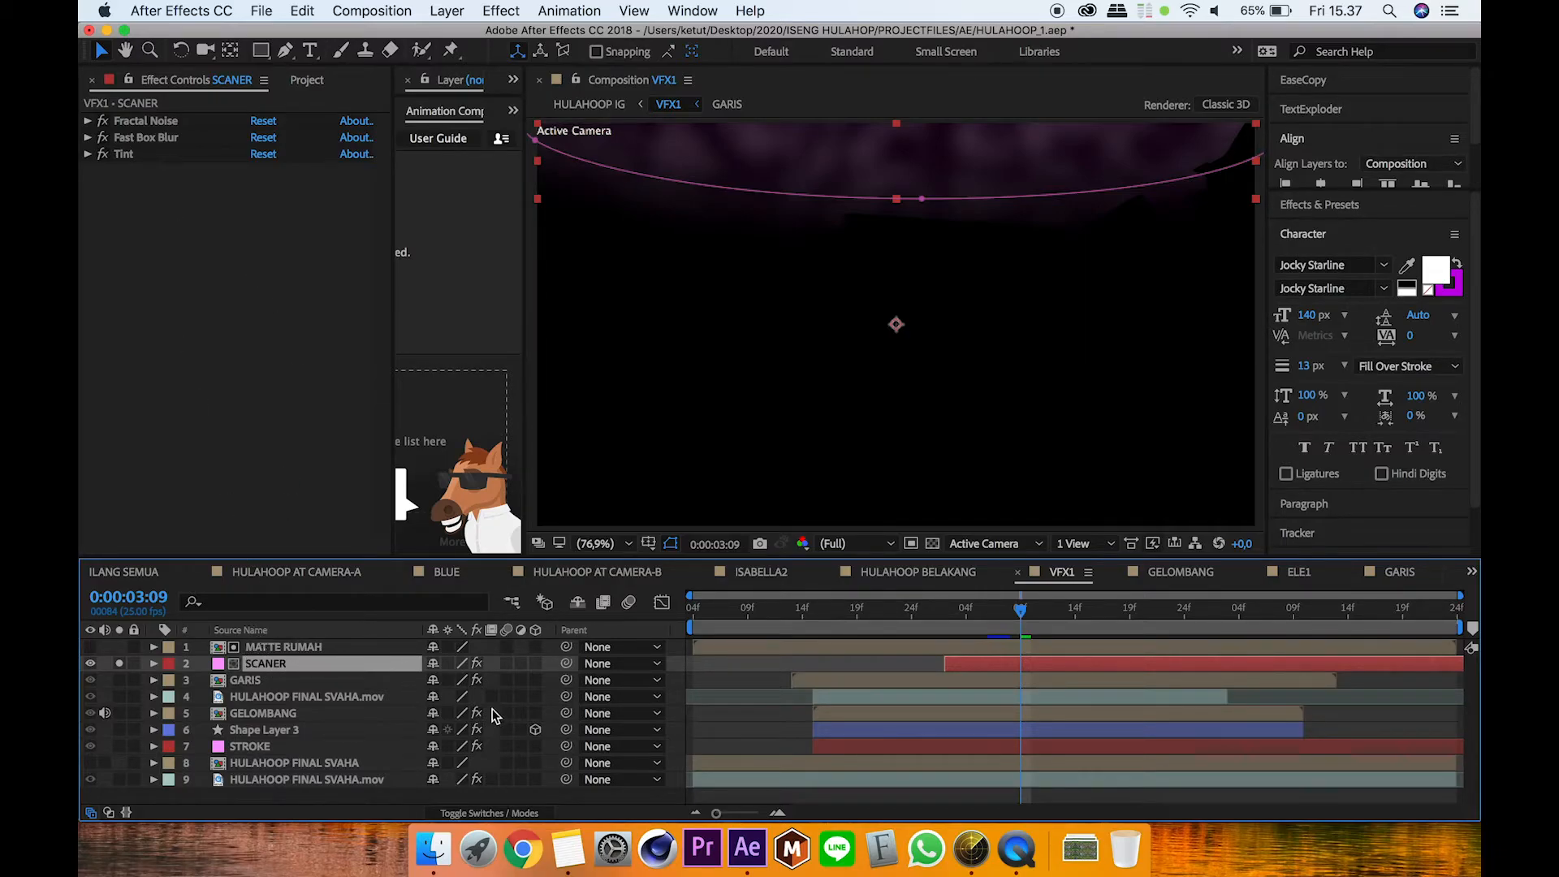
{"action": "left_click", "coordinate": [491, 813]}
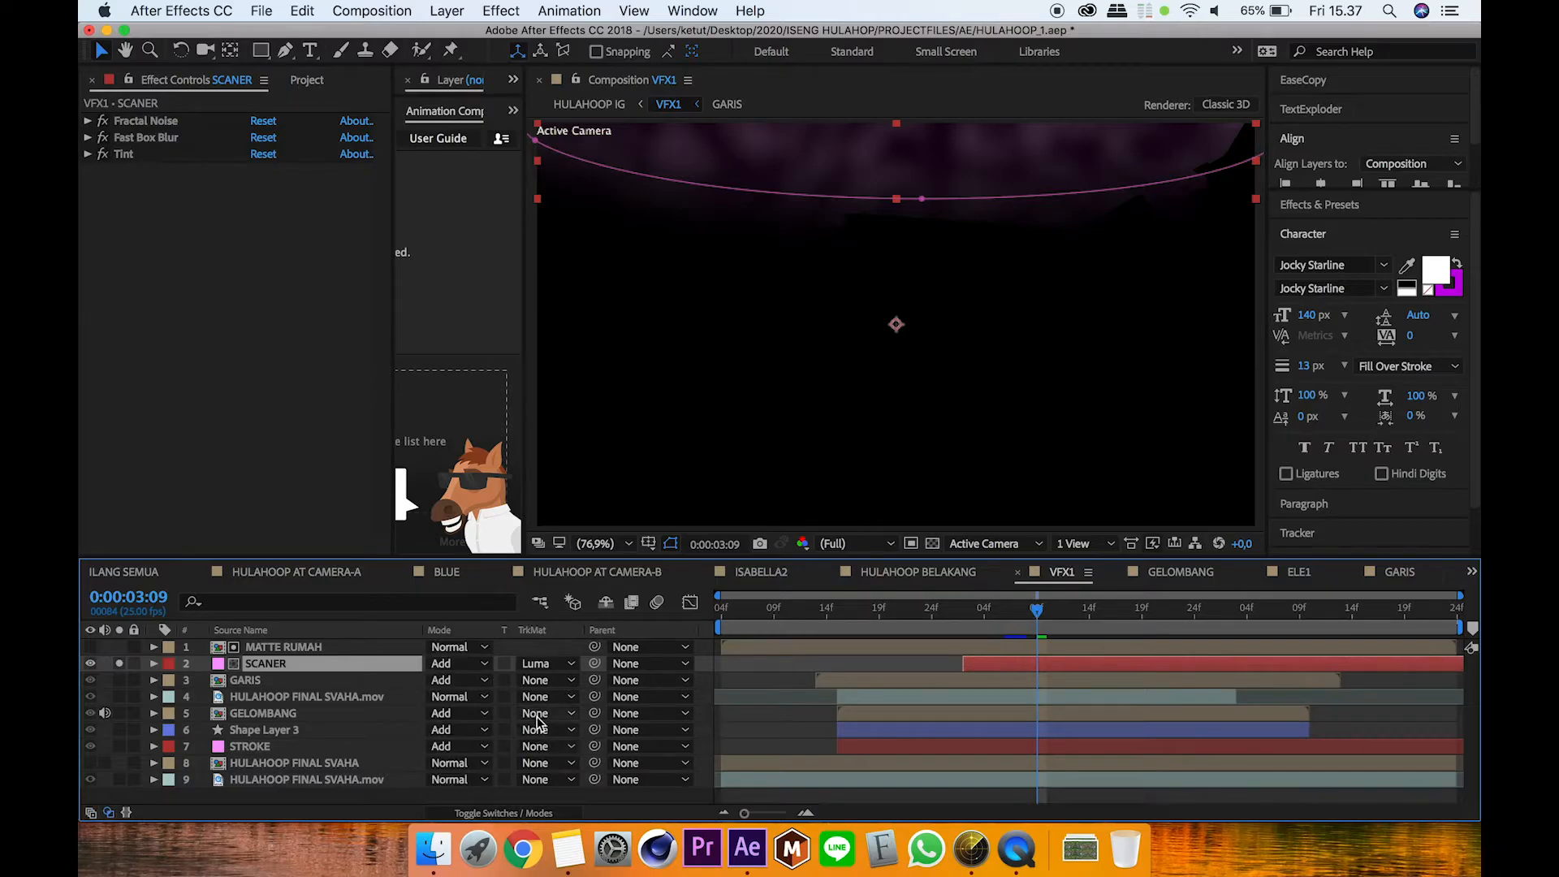
Step: Remove SCANER's track matte and compare its noise at 0:00:03:19 with Fast Box Blur and Tint disabled and re-enabled
{"action": "left_click", "coordinate": [544, 670]}
{"action": "left_click", "coordinate": [571, 686]}
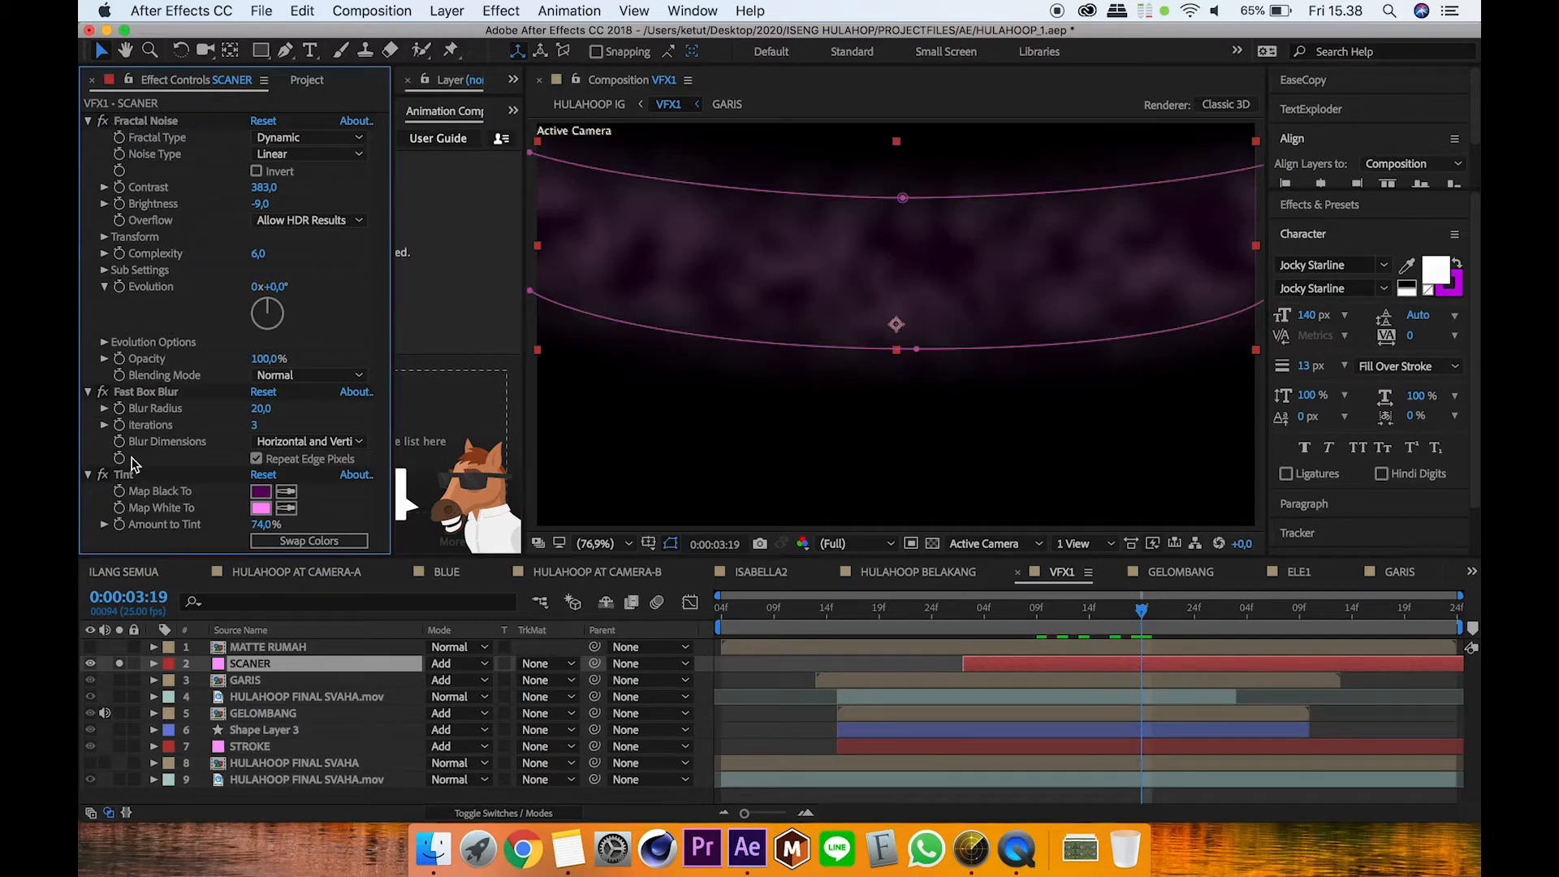
{"action": "left_click", "coordinate": [102, 392]}
{"action": "left_click", "coordinate": [103, 476]}
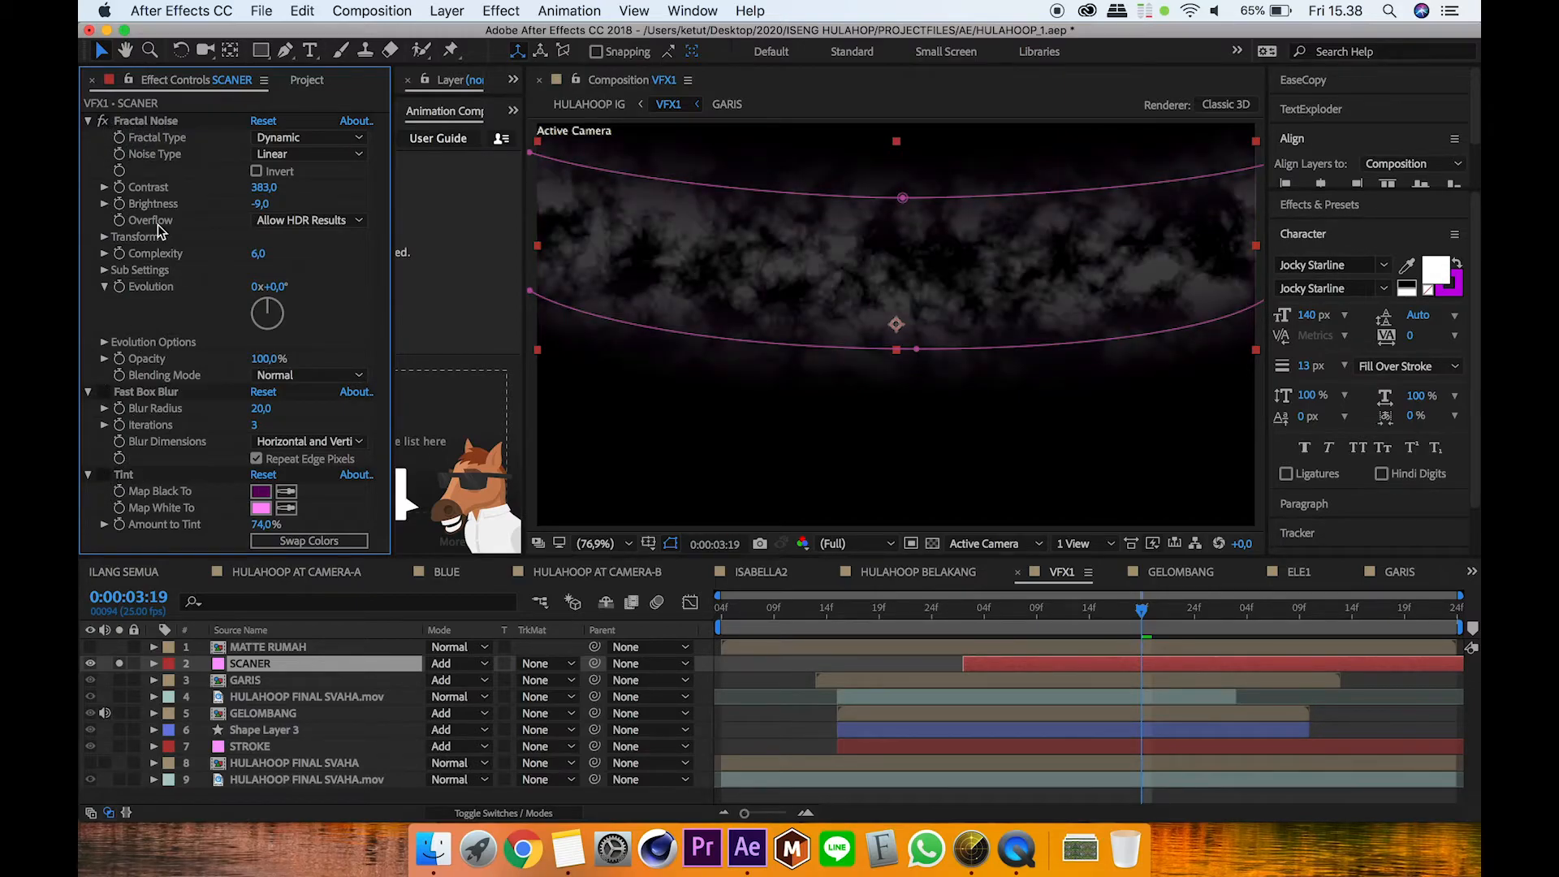
{"action": "left_click", "coordinate": [170, 123]}
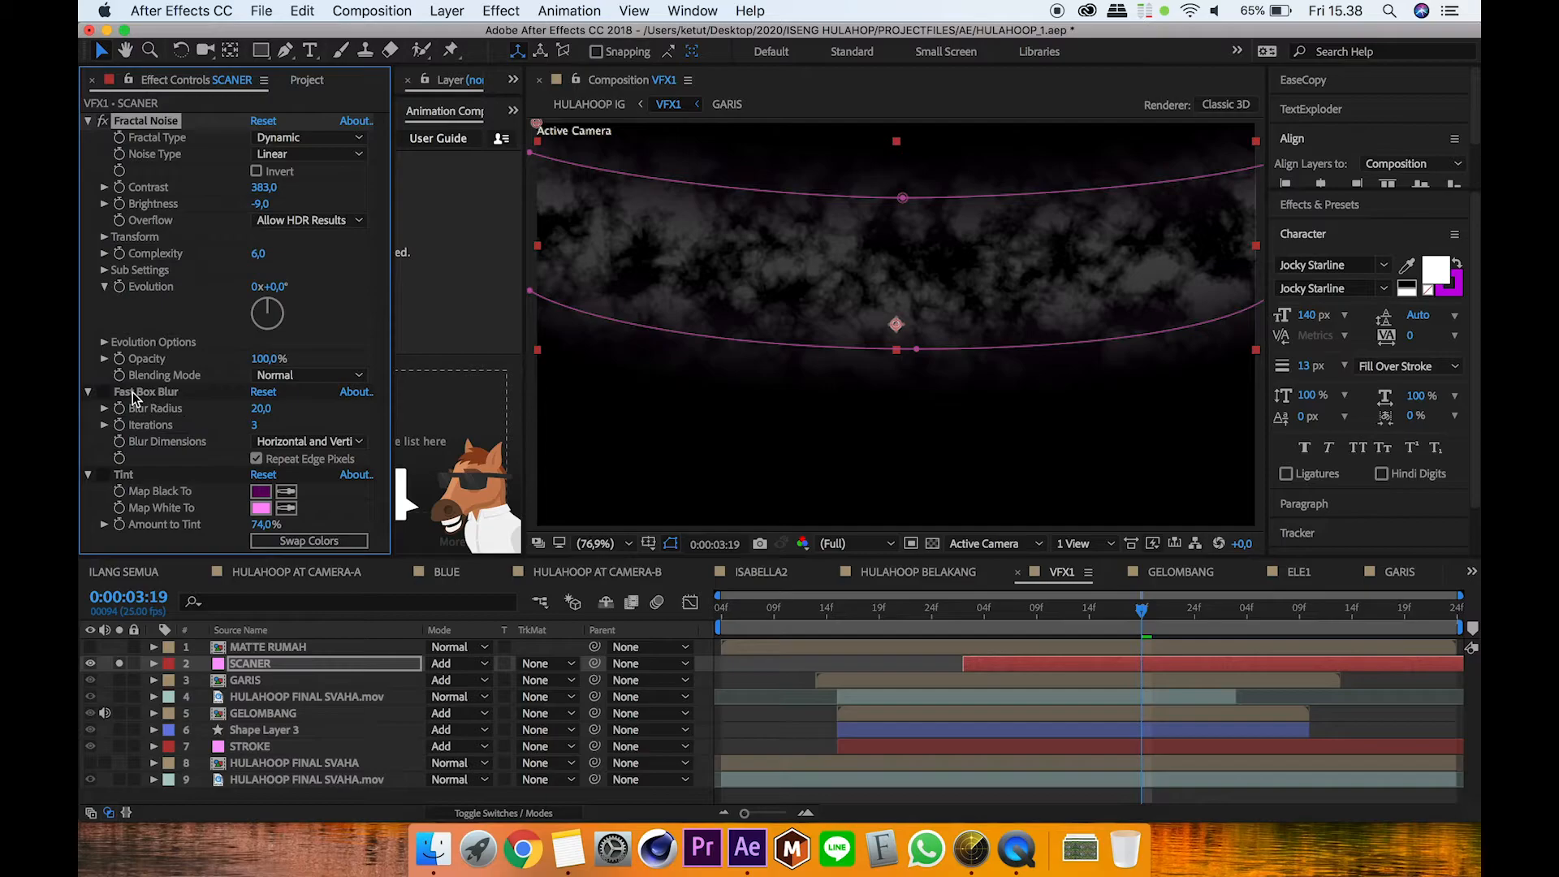
{"action": "left_click", "coordinate": [103, 392]}
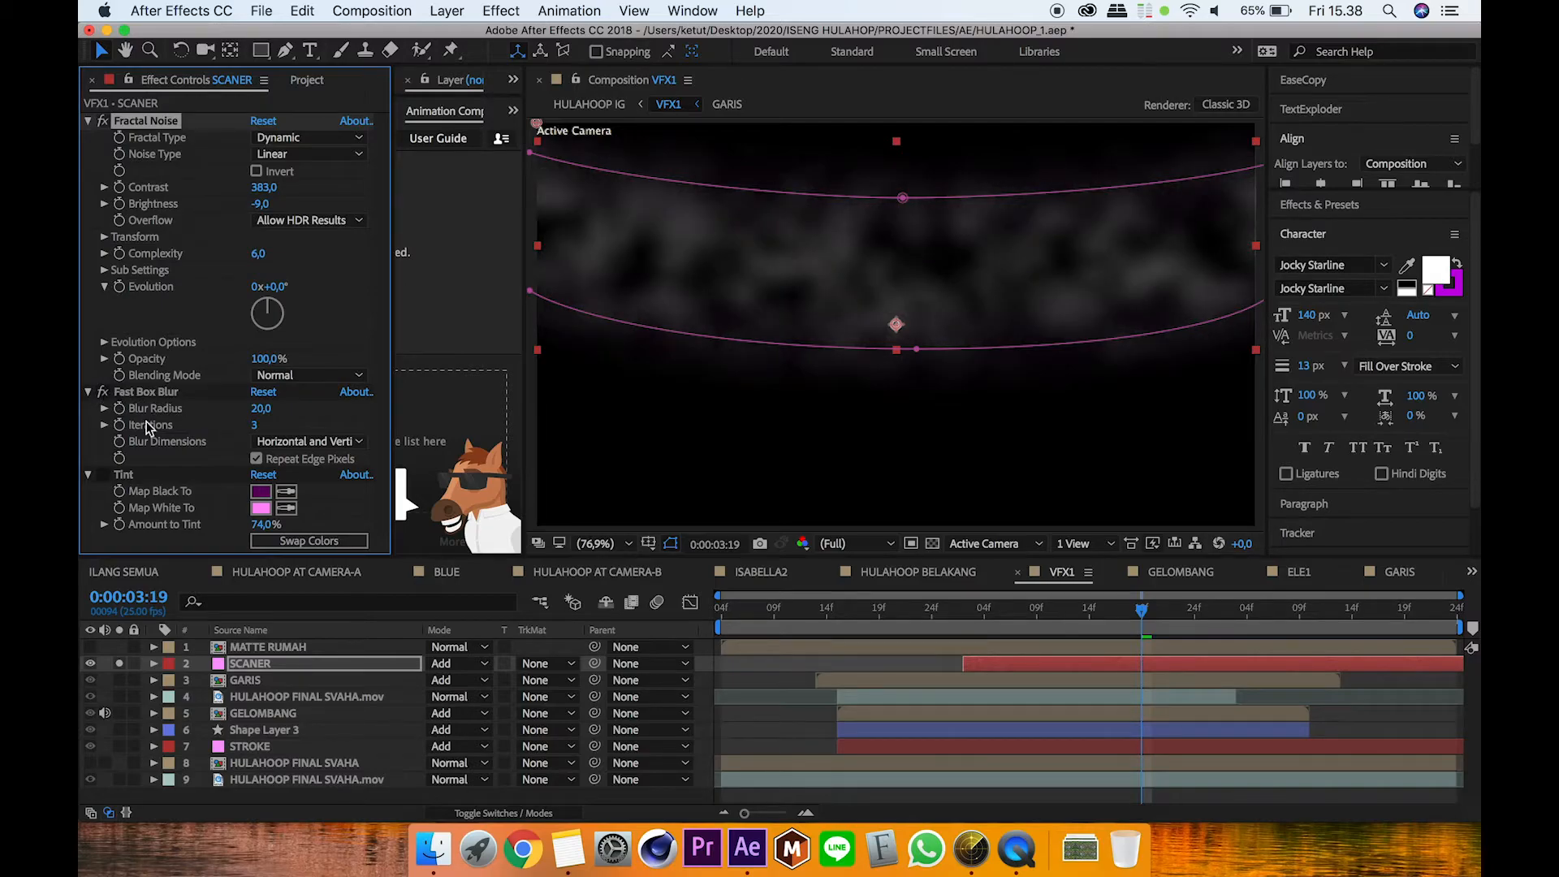
{"action": "left_click", "coordinate": [104, 475]}
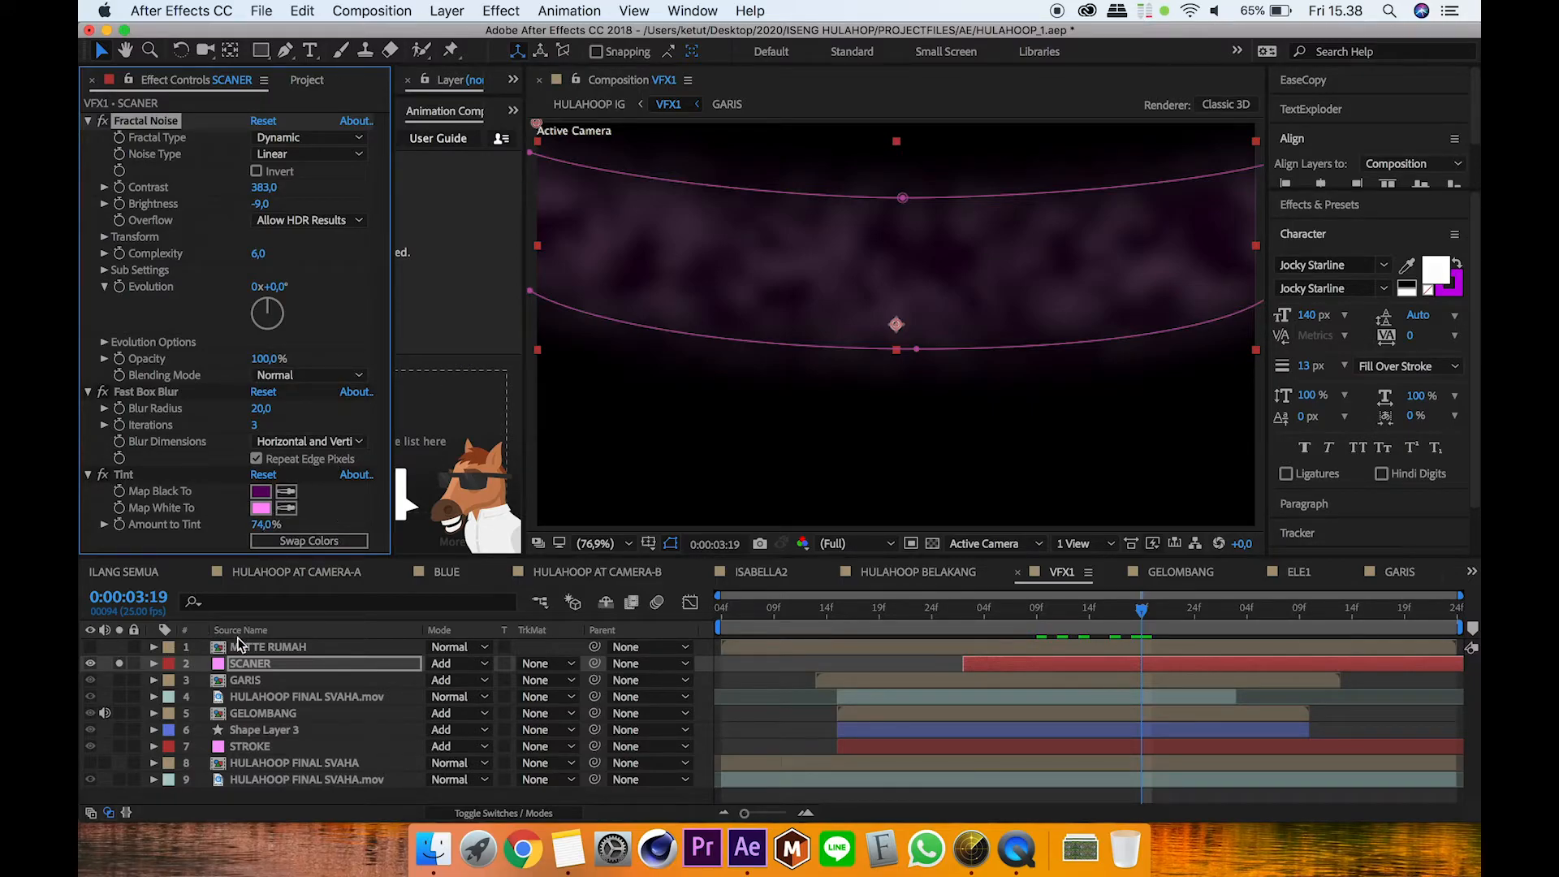
{"action": "left_click", "coordinate": [264, 663]}
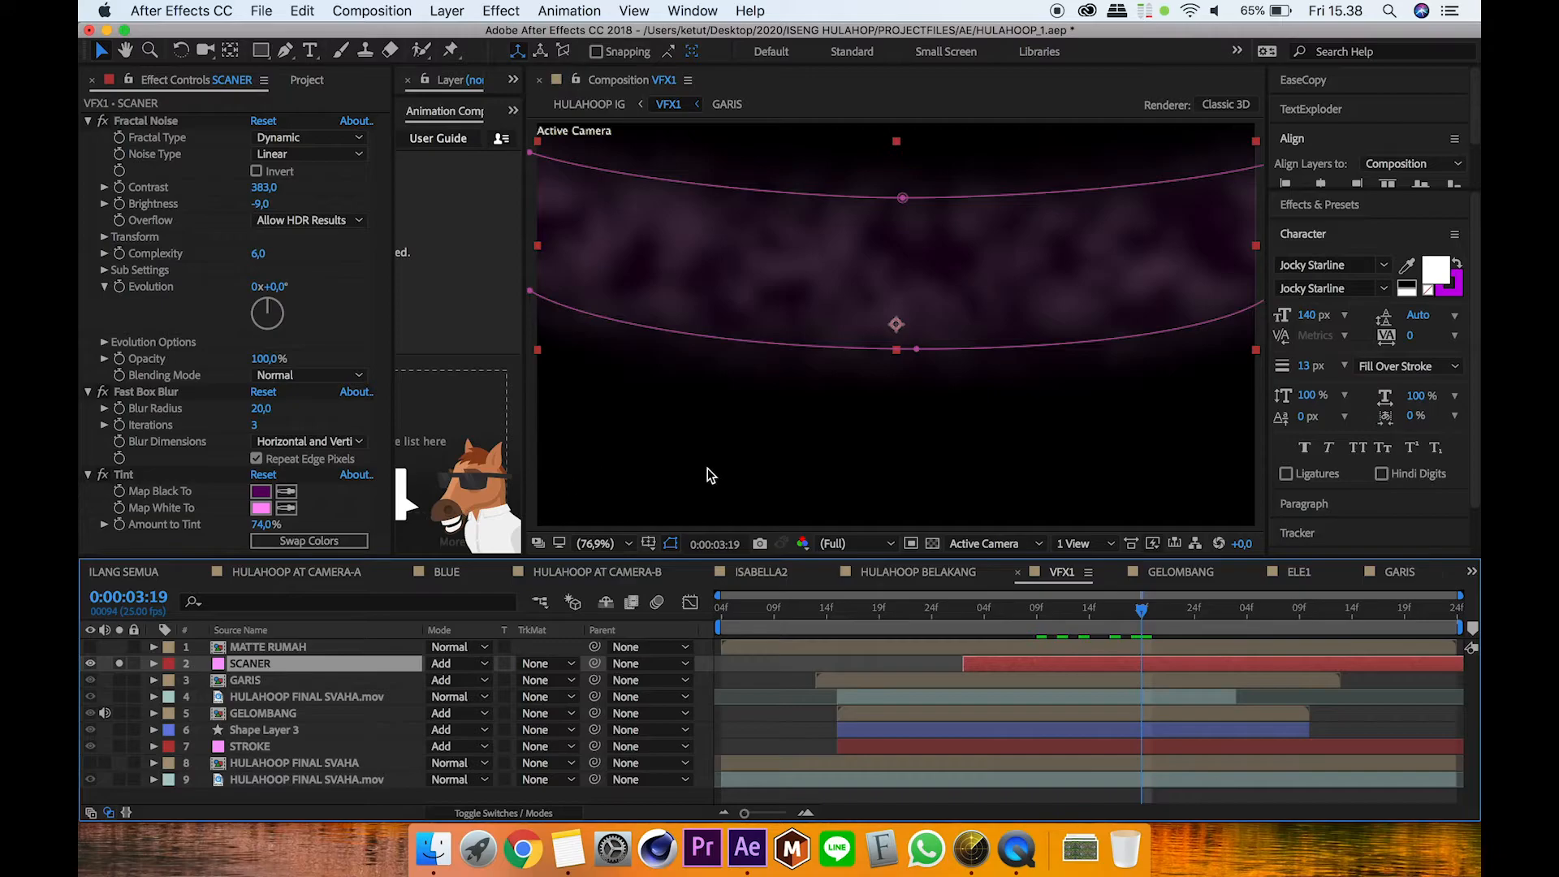
Step: Solo the other visible VFX1 layers alongside SCANER, and make the MATTE RUMAH layer visible and soloed
{"action": "left_click_drag", "start_coordinate": [118, 680], "coordinate": [120, 746]}
{"action": "left_click", "coordinate": [120, 779]}
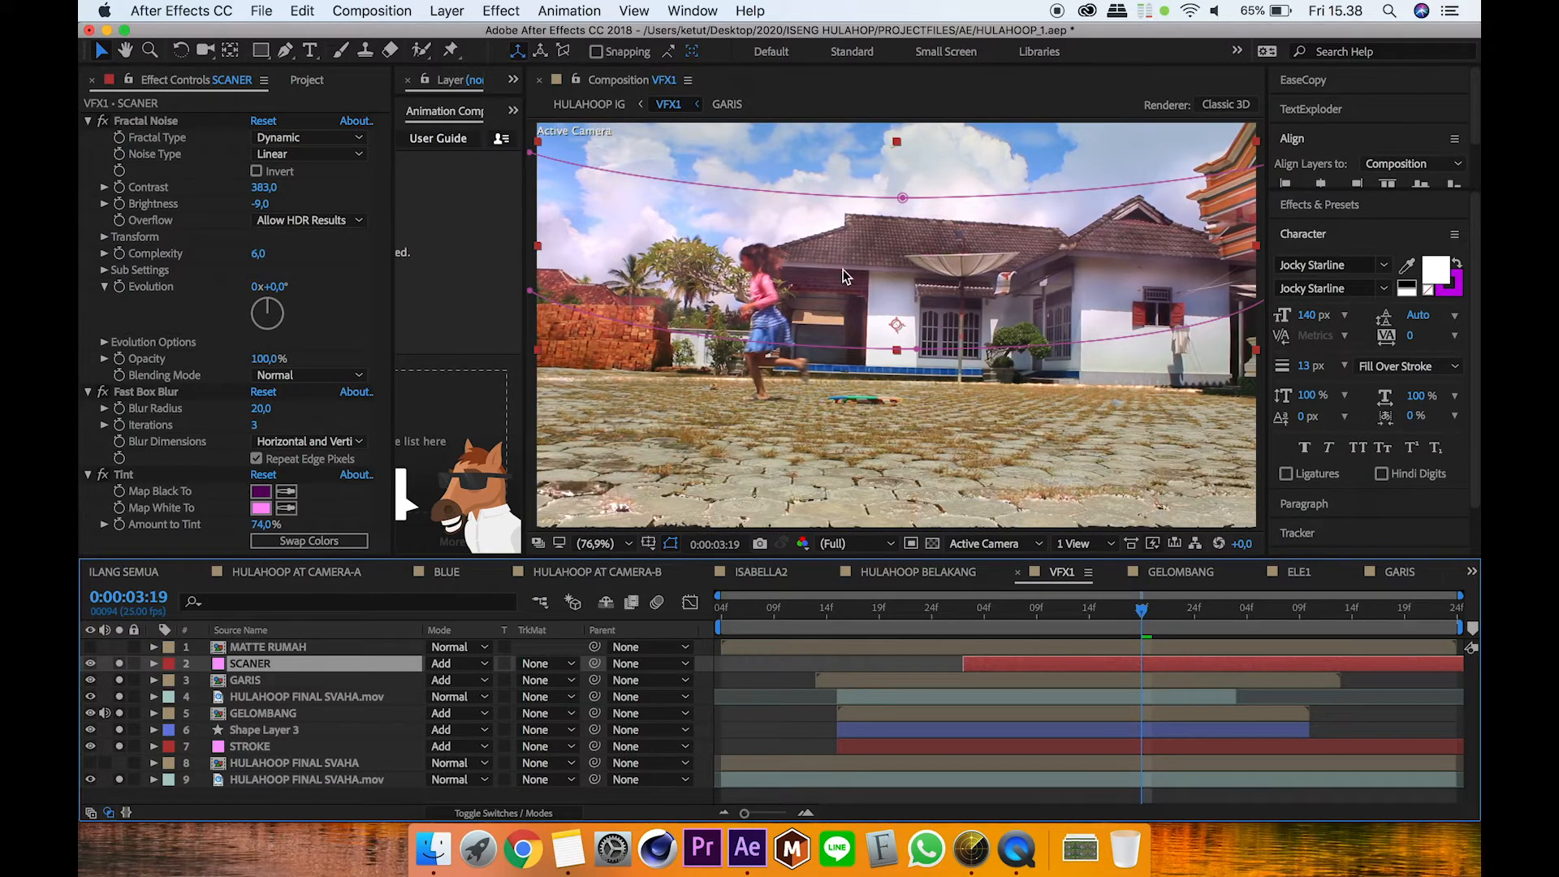
{"action": "left_click", "coordinate": [90, 647]}
{"action": "left_click", "coordinate": [120, 648]}
{"action": "left_click", "coordinate": [269, 645]}
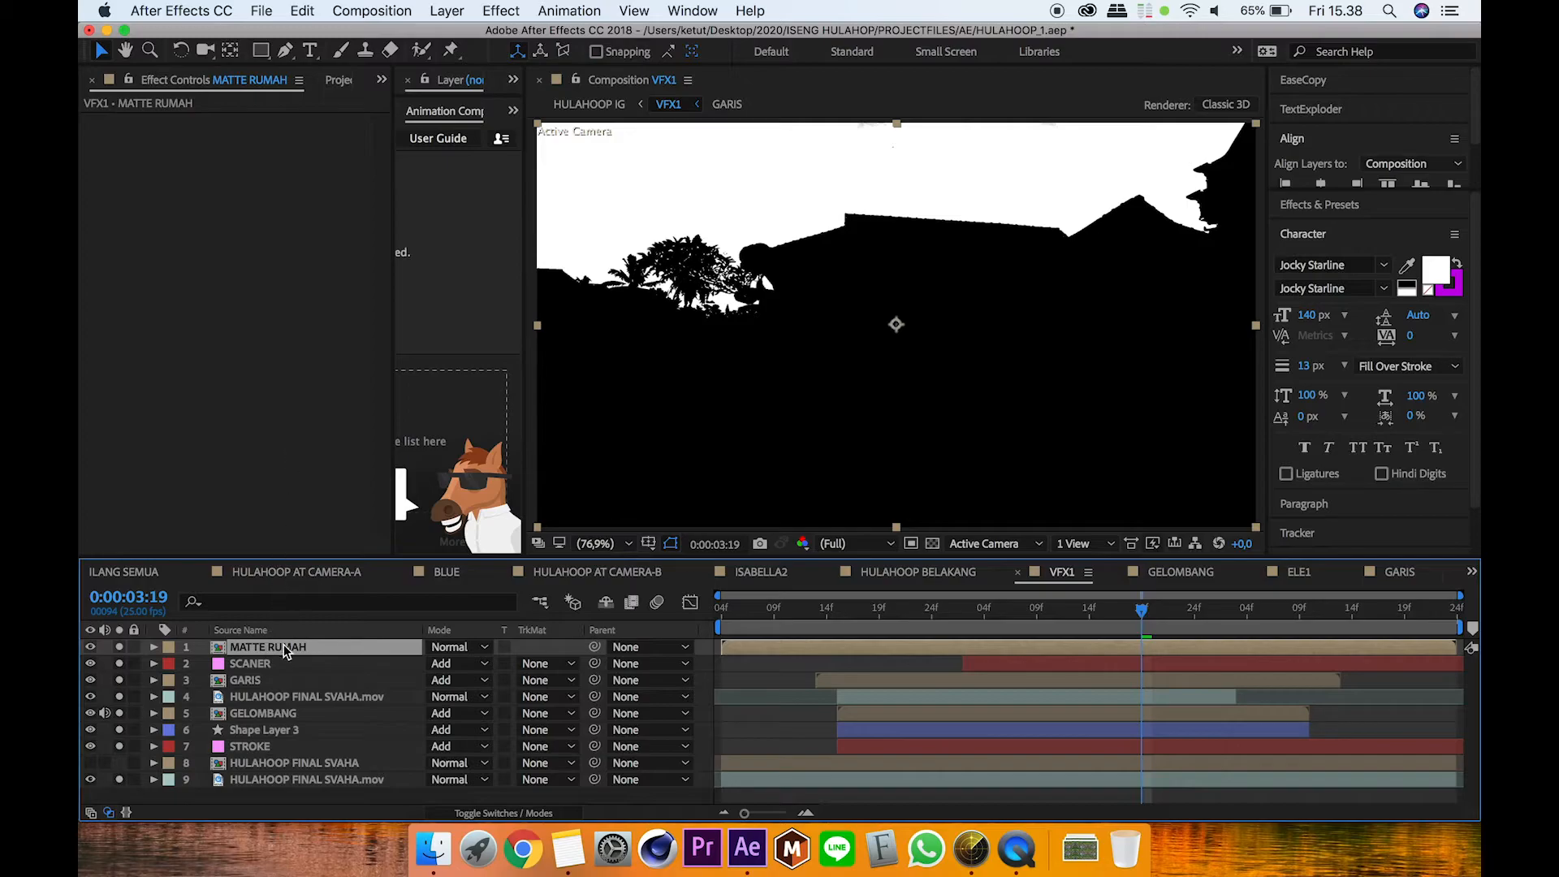
Step: Open the MATTE RUMAH composition, isolate HULAHOOP FINAL SVAHA.mov and inspect its Colorama output cycle and Levels settings
{"action": "double_click", "coordinate": [280, 645]}
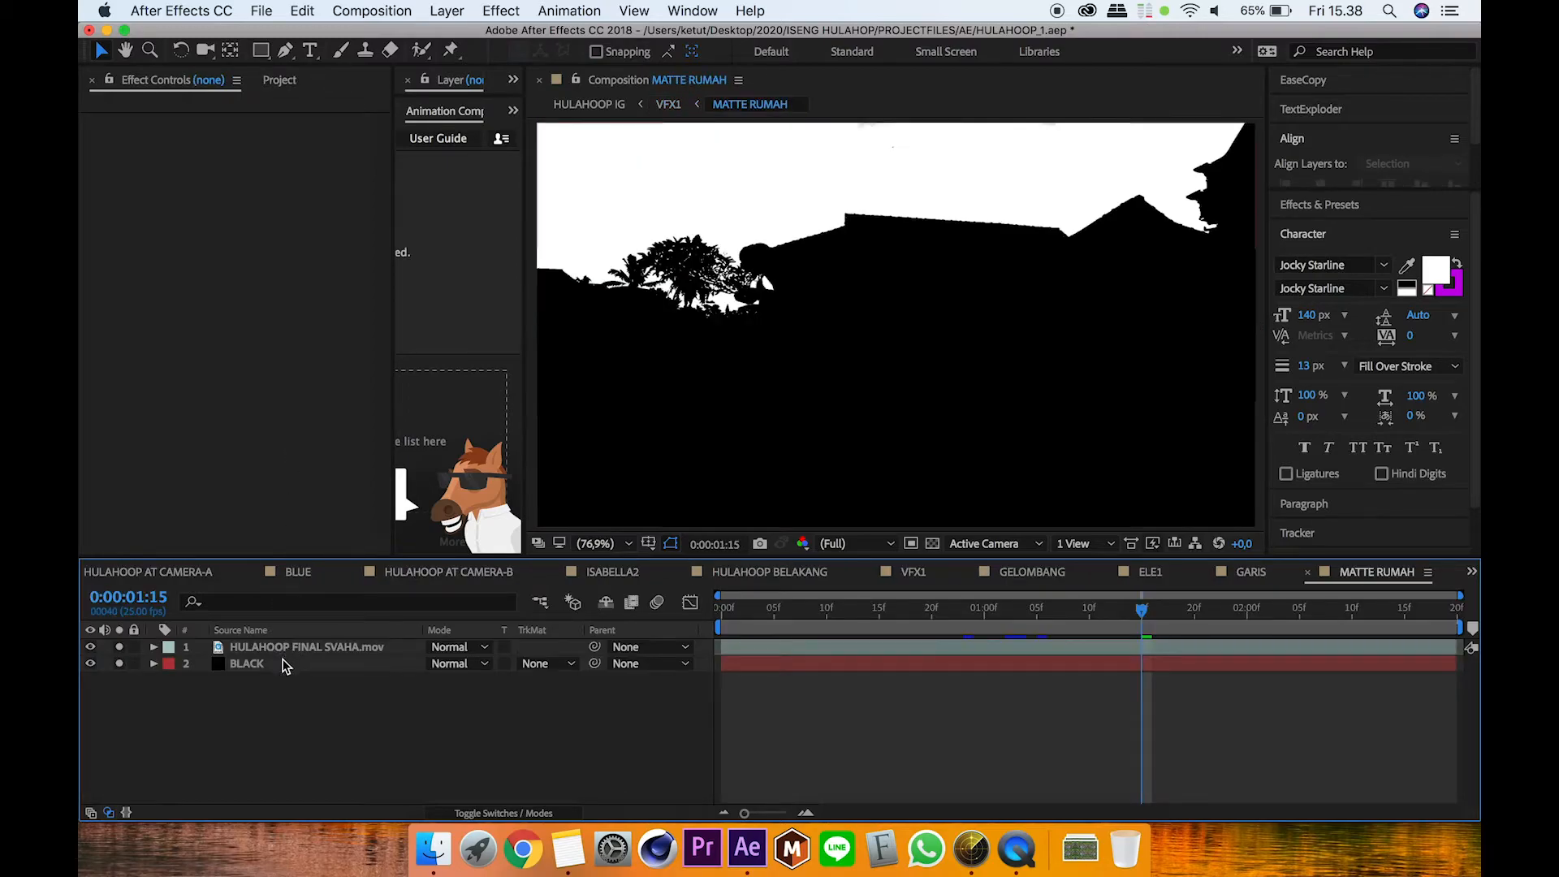
{"action": "left_click", "coordinate": [119, 663]}
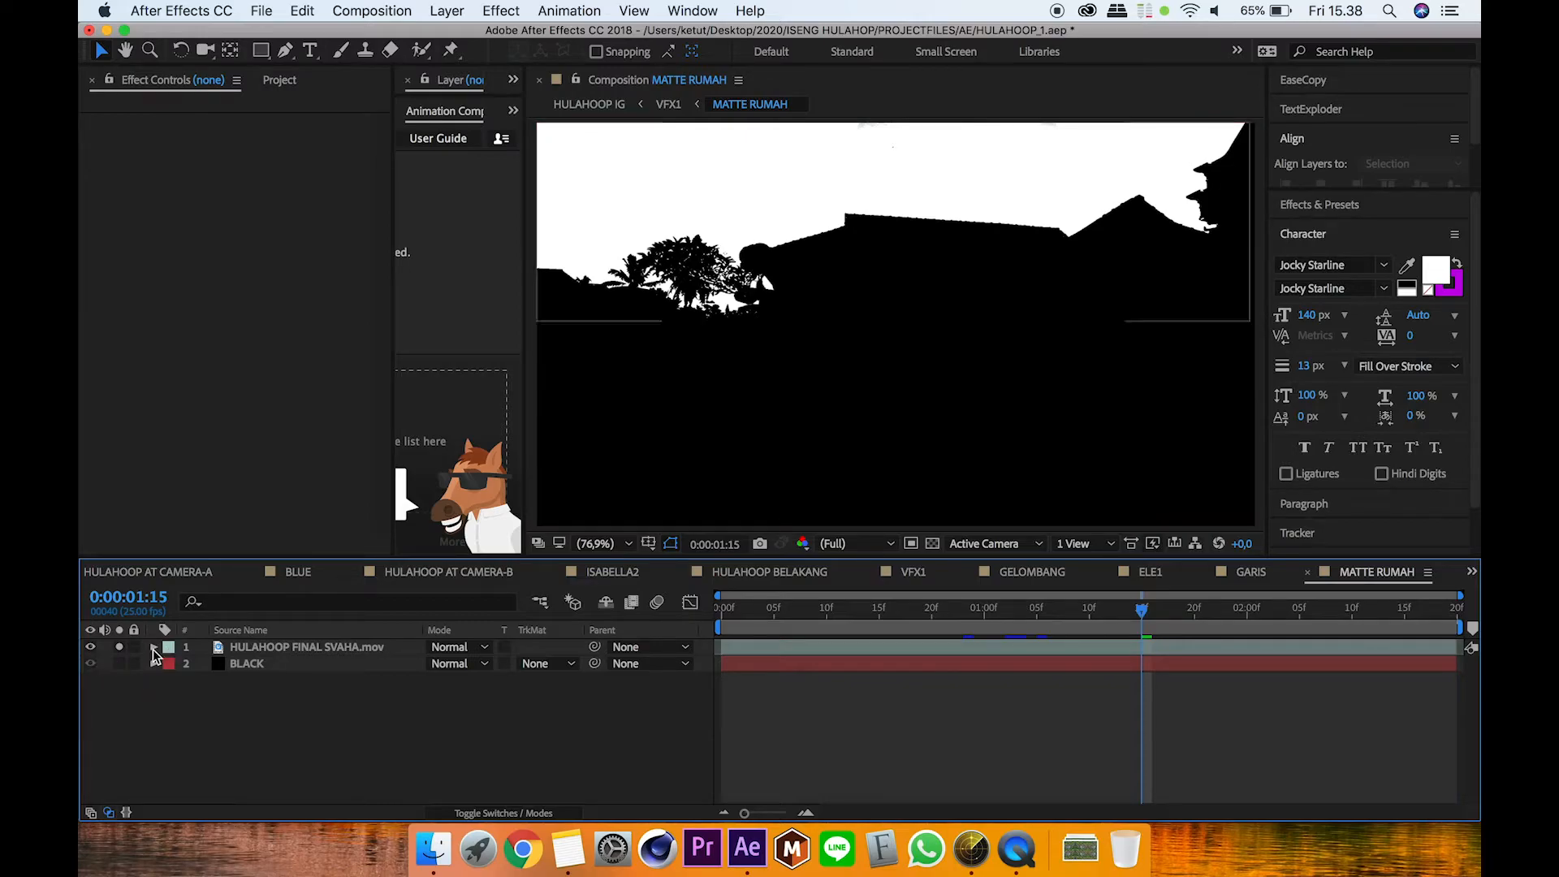
{"action": "left_click", "coordinate": [243, 648]}
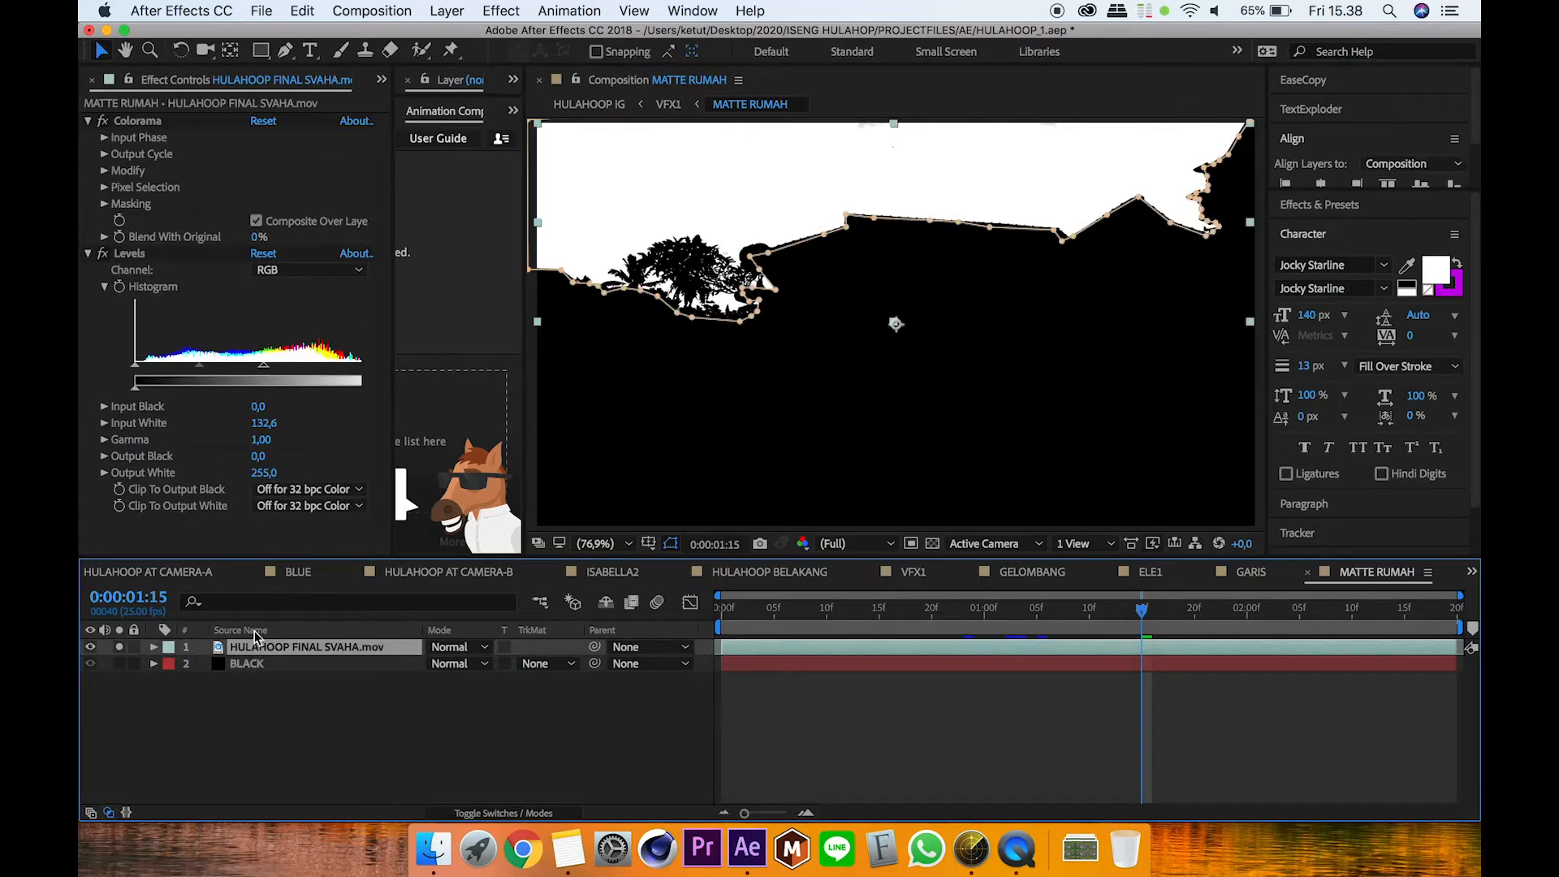
{"action": "left_click", "coordinate": [105, 154]}
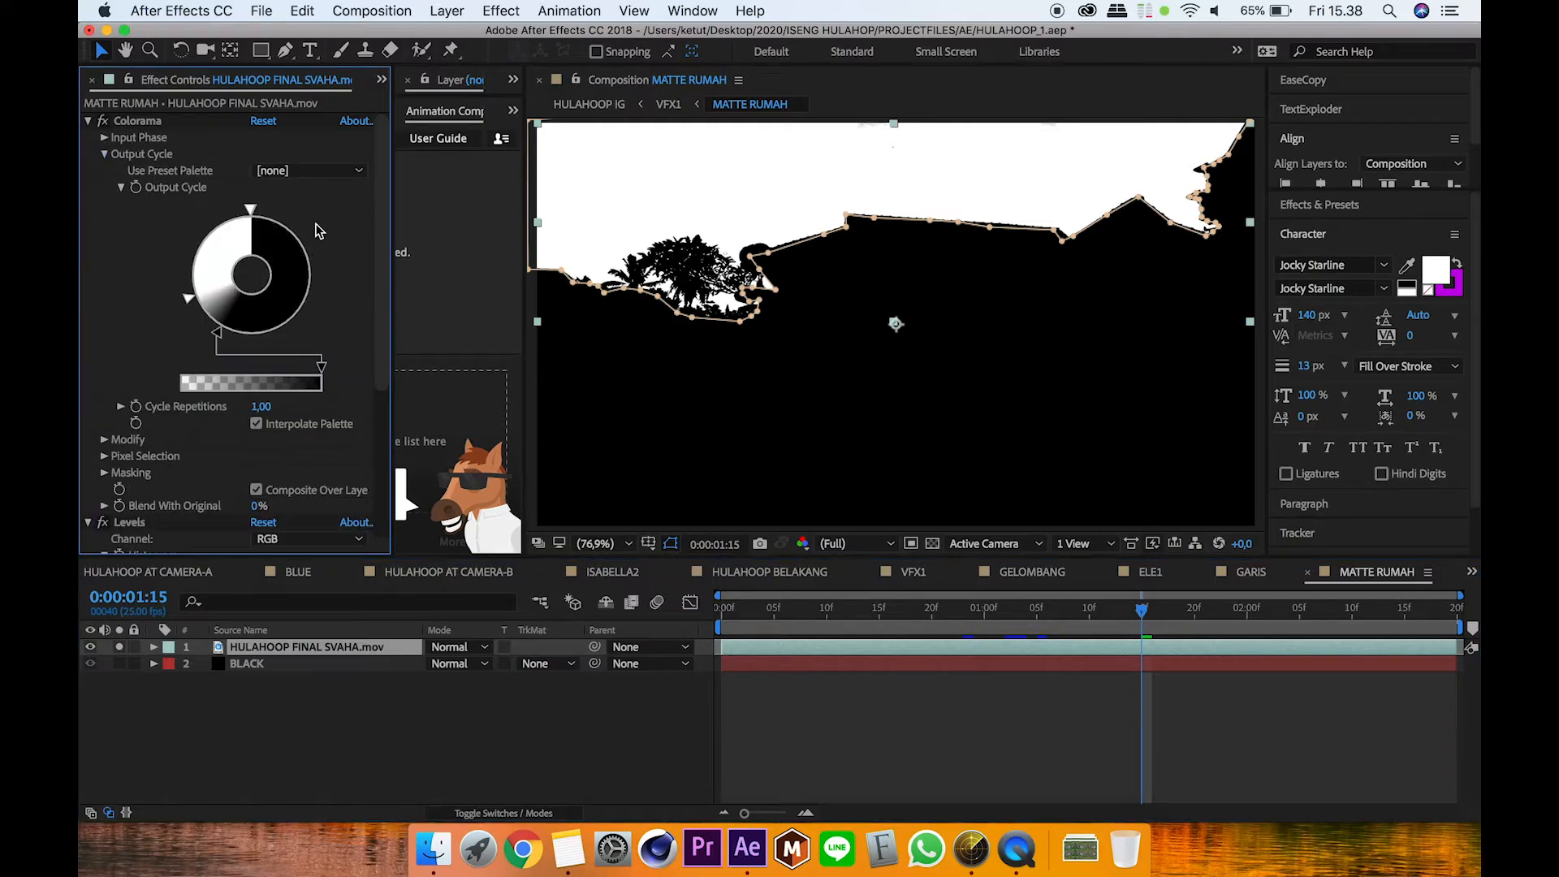
{"action": "left_click_drag", "start_coordinate": [382, 260], "coordinate": [384, 420]}
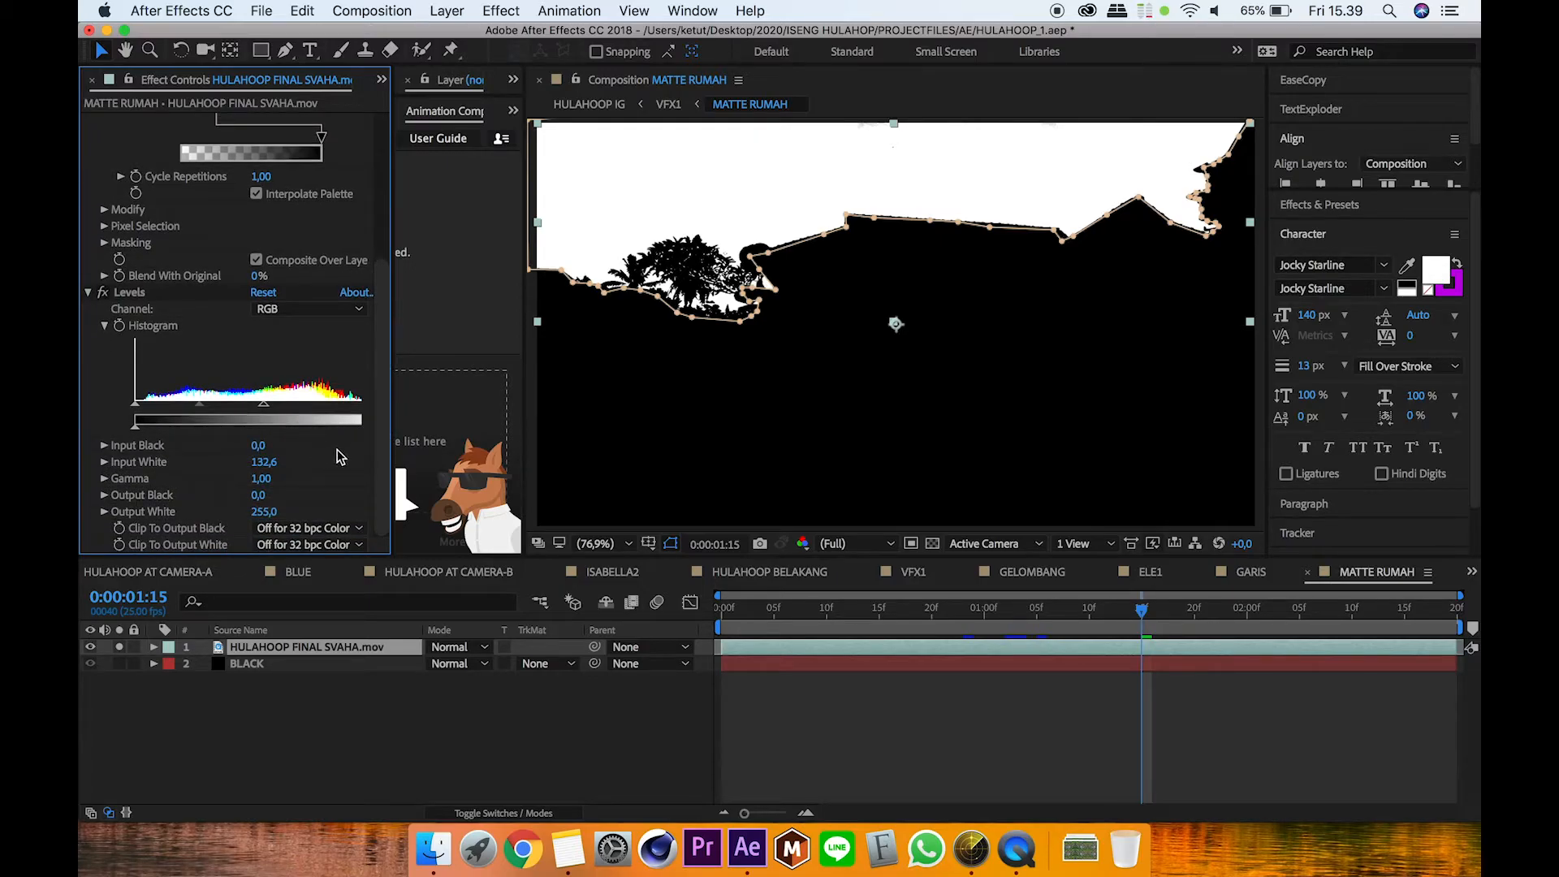
{"action": "left_click_drag", "start_coordinate": [373, 316], "coordinate": [381, 175]}
Step: Compare the masked sky footage with its Colorama and Levels effects disabled and re-enabled
{"action": "left_click", "coordinate": [103, 120]}
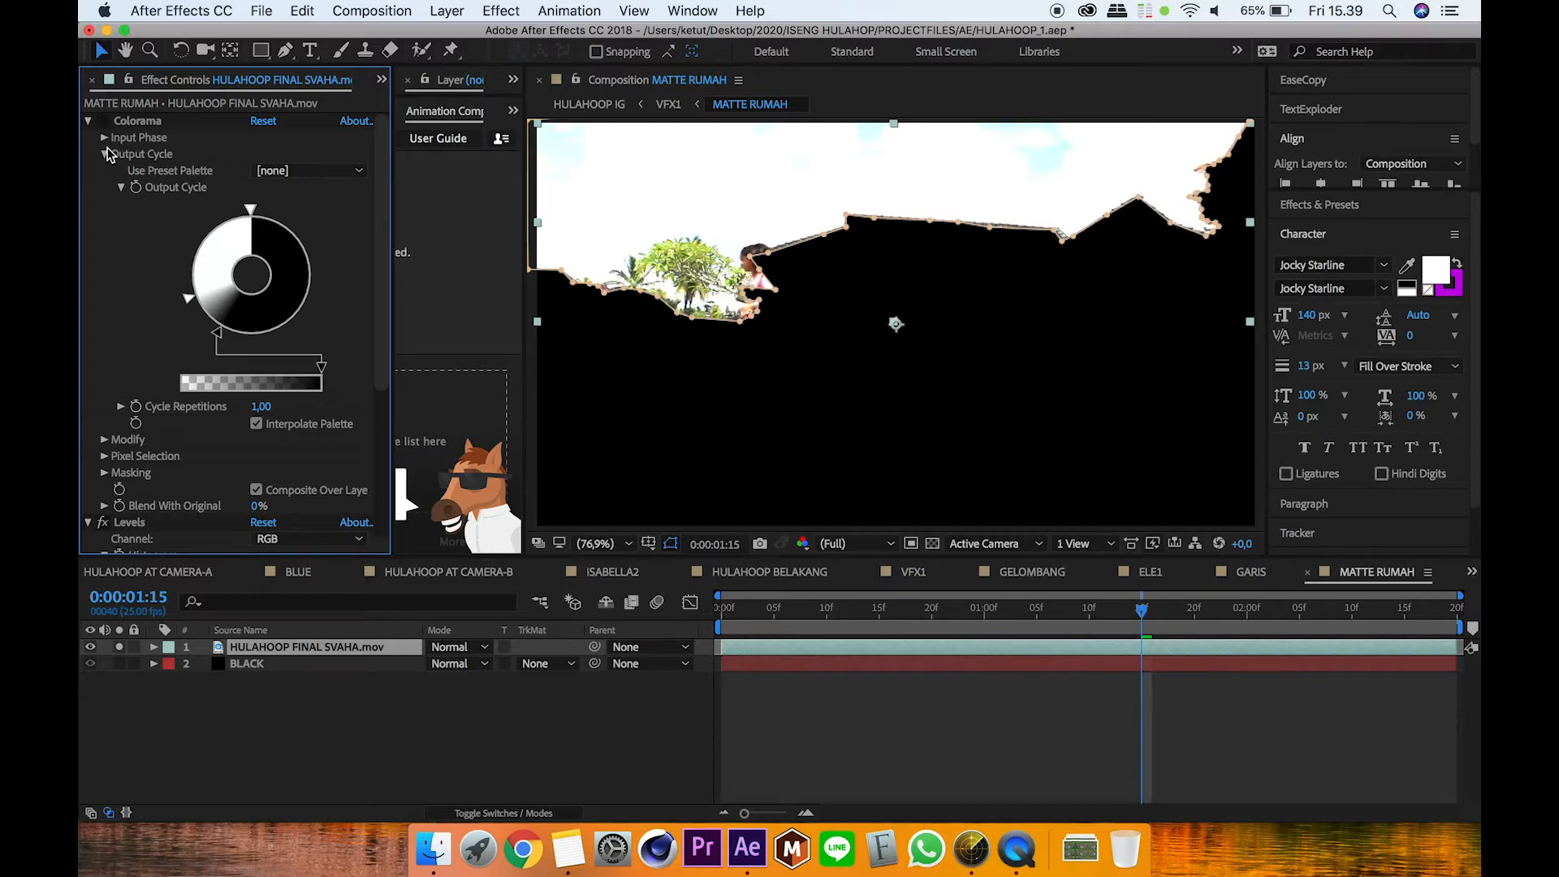
{"action": "left_click", "coordinate": [104, 523]}
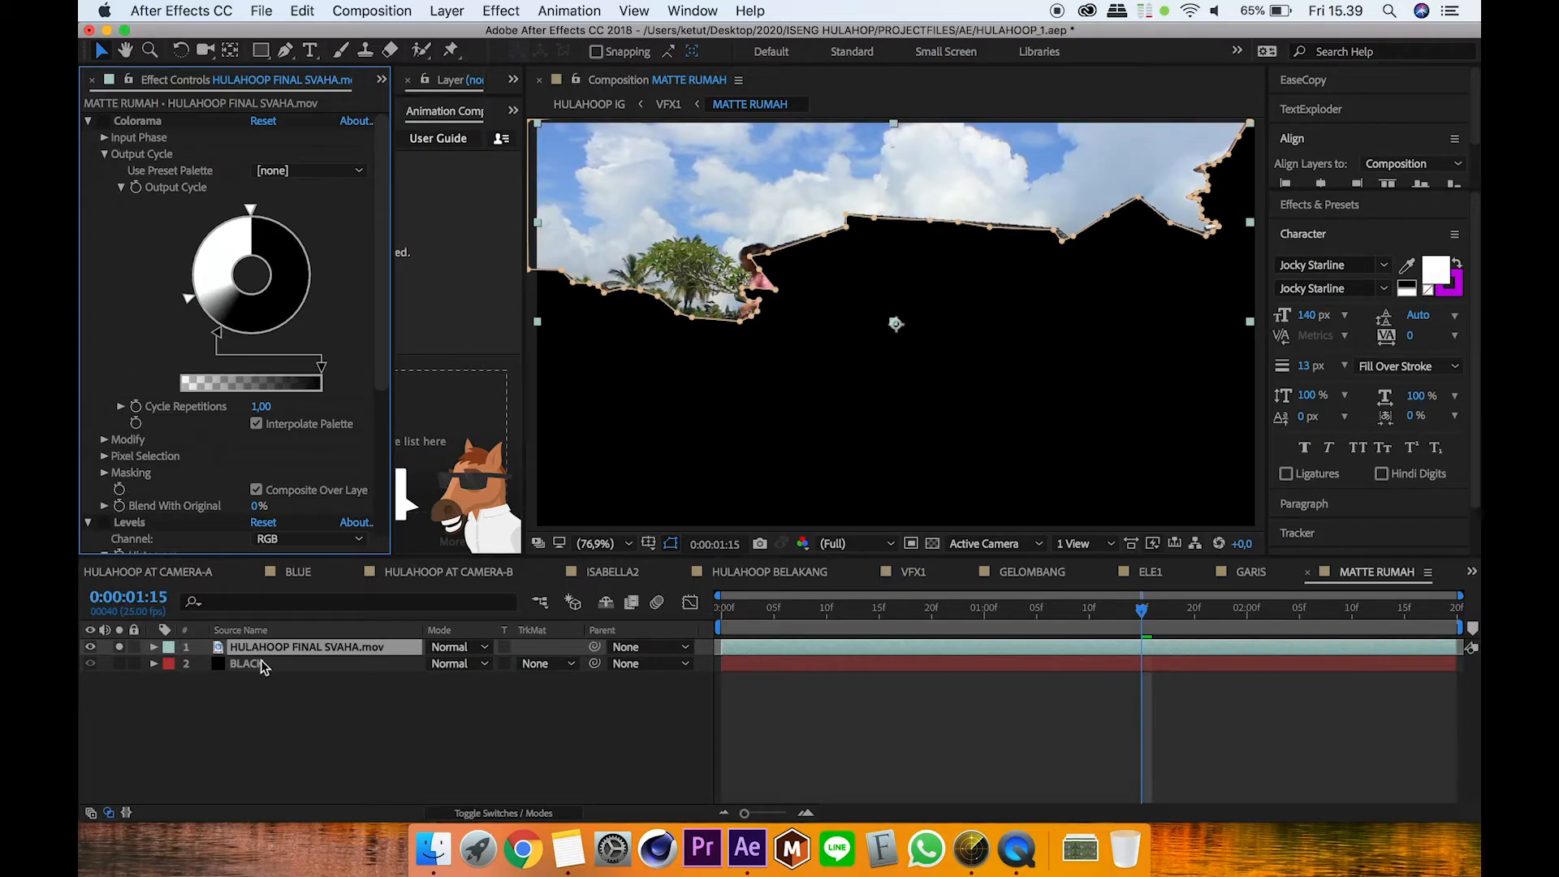
{"action": "left_click", "coordinate": [317, 725]}
{"action": "left_click", "coordinate": [333, 647]}
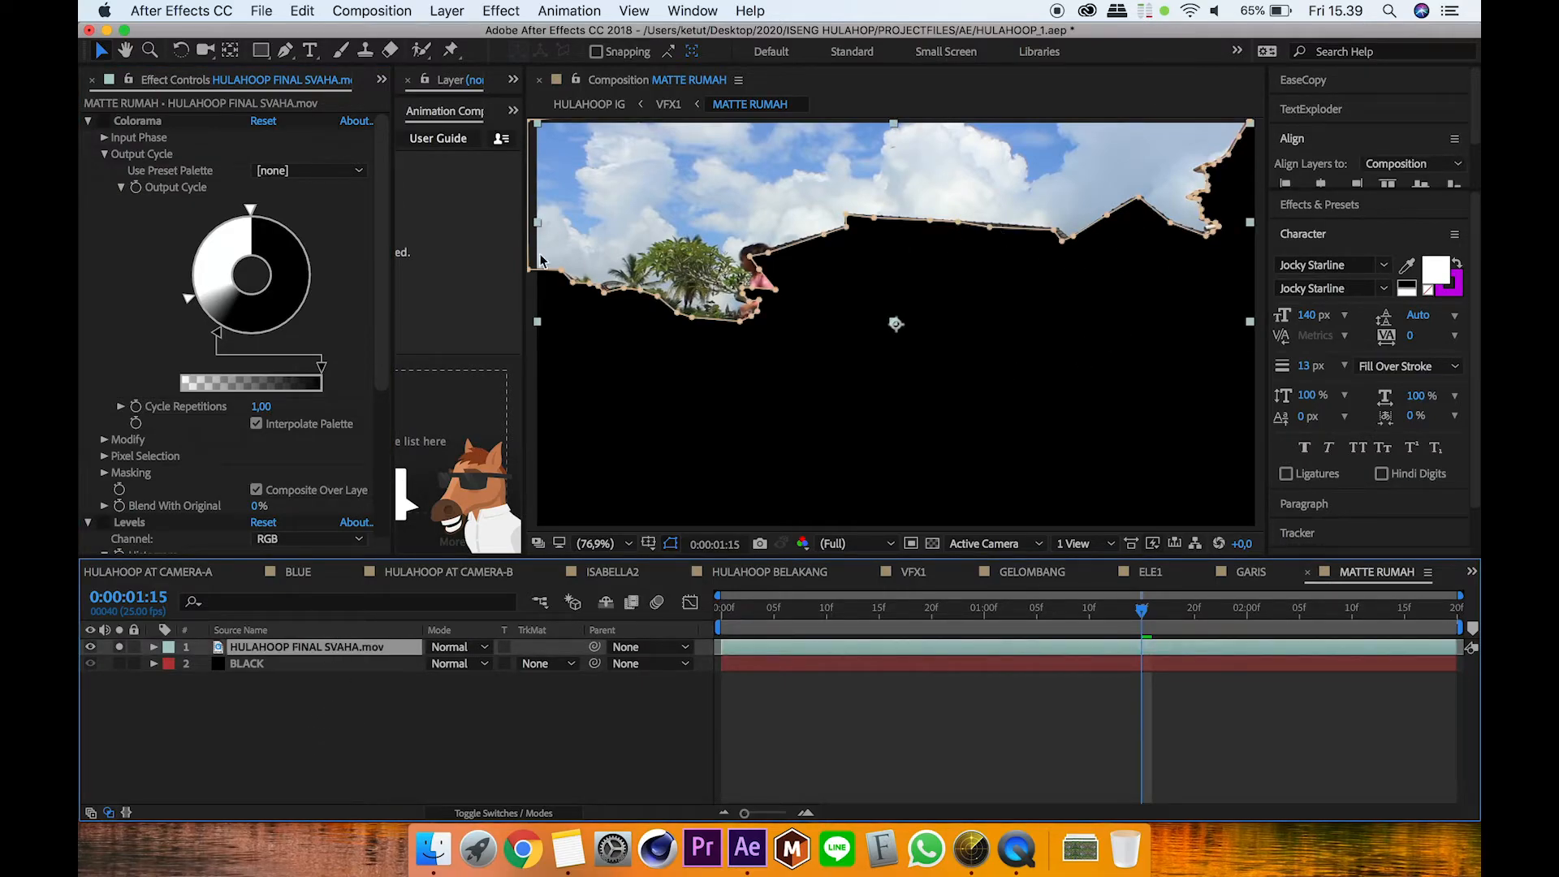
{"action": "left_click", "coordinate": [104, 121]}
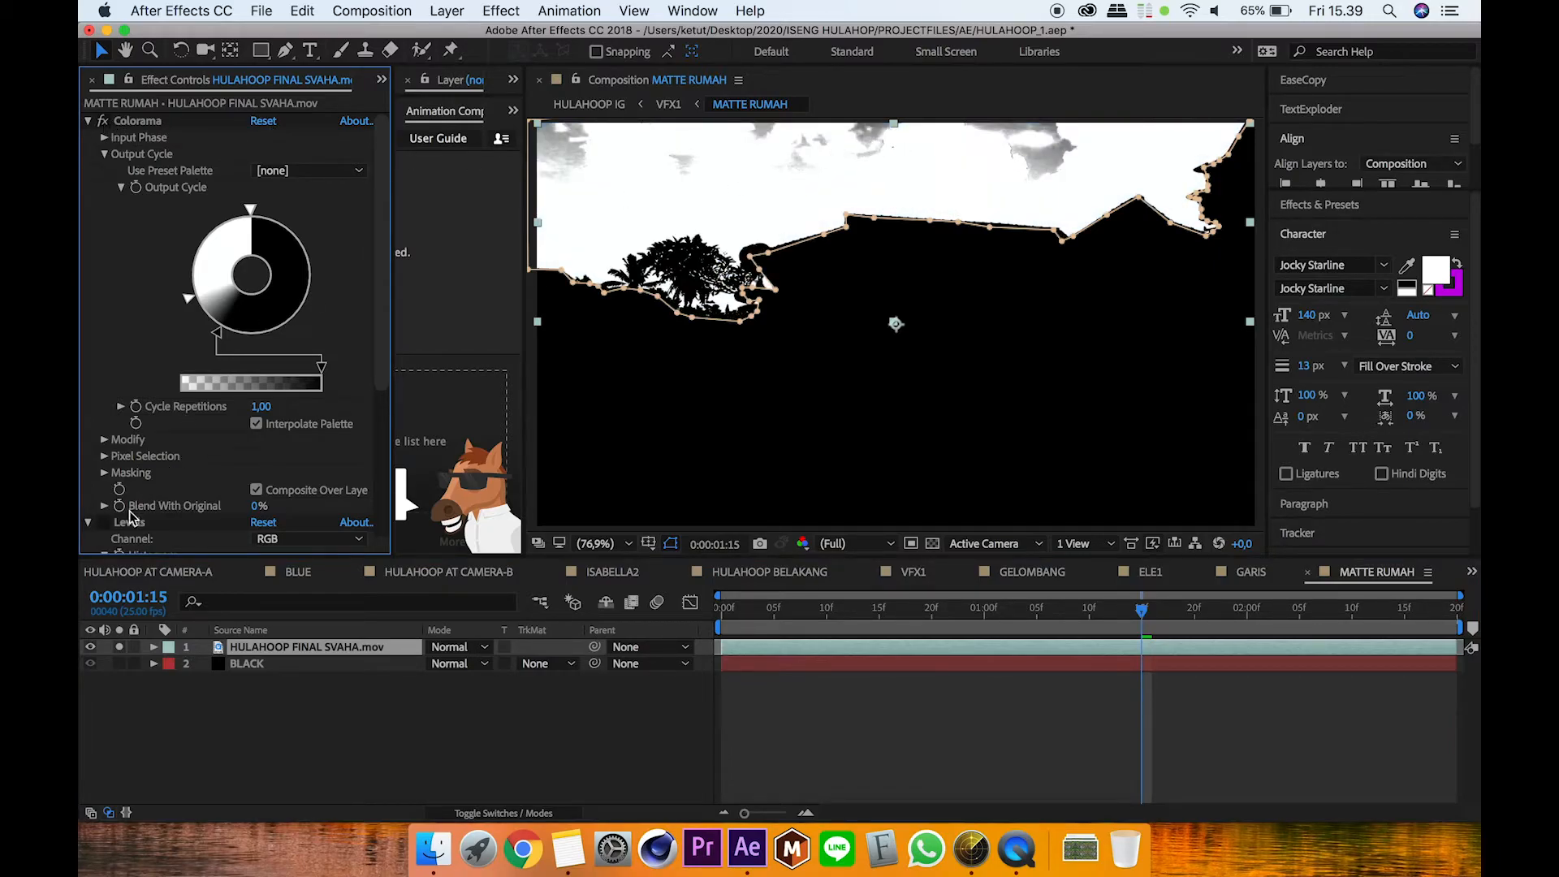
{"action": "left_click", "coordinate": [104, 523]}
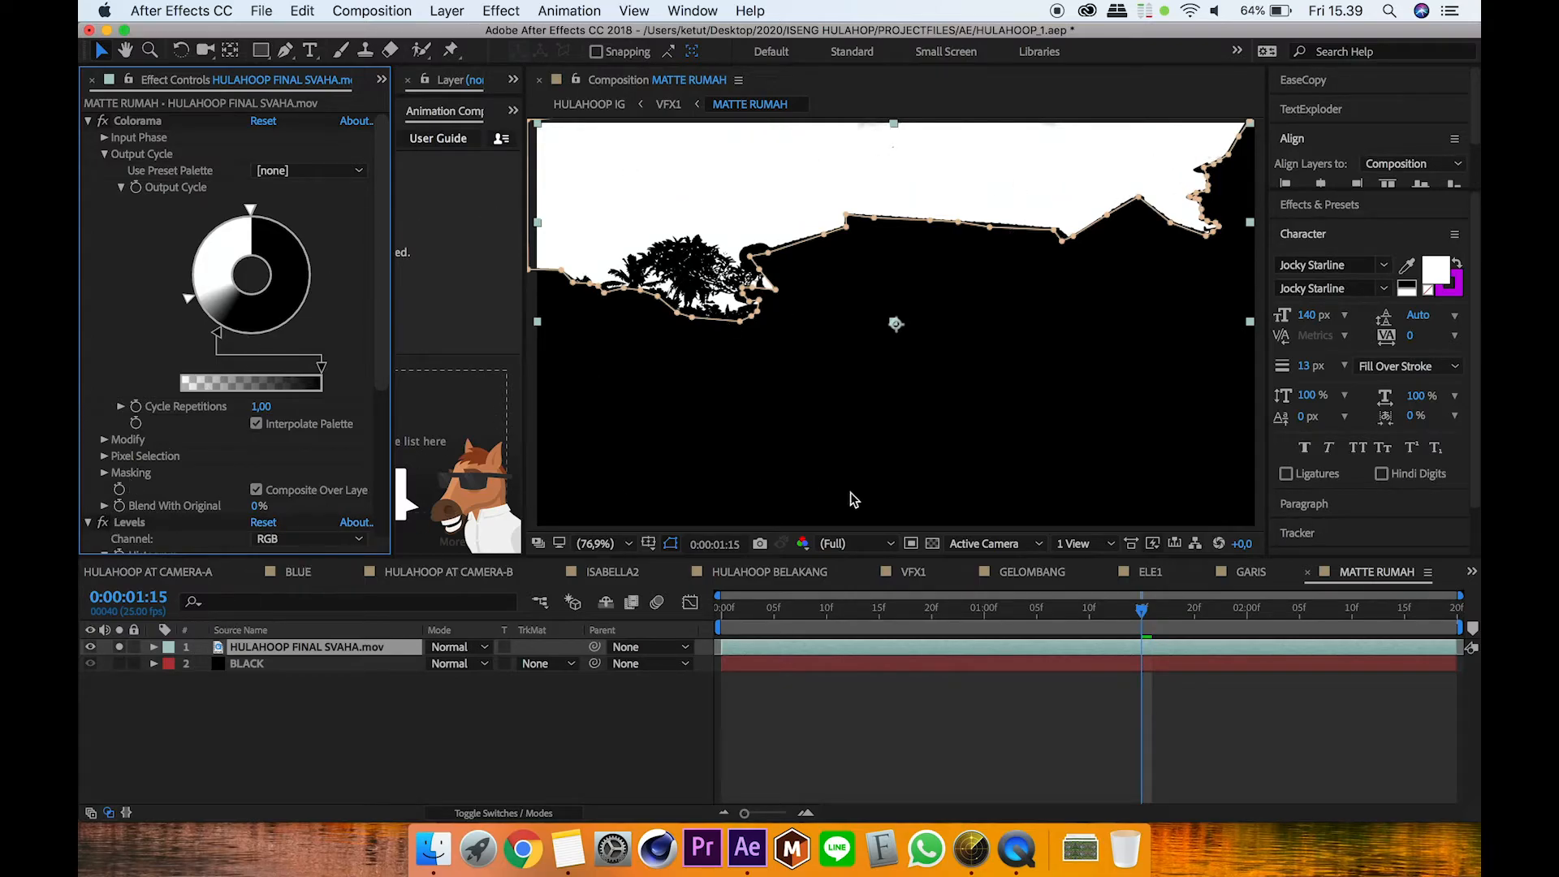
Step: Show the transparency grid to check the matte without and with the BLACK layer, clear the solos and return to VFX1
{"action": "left_click", "coordinate": [933, 543]}
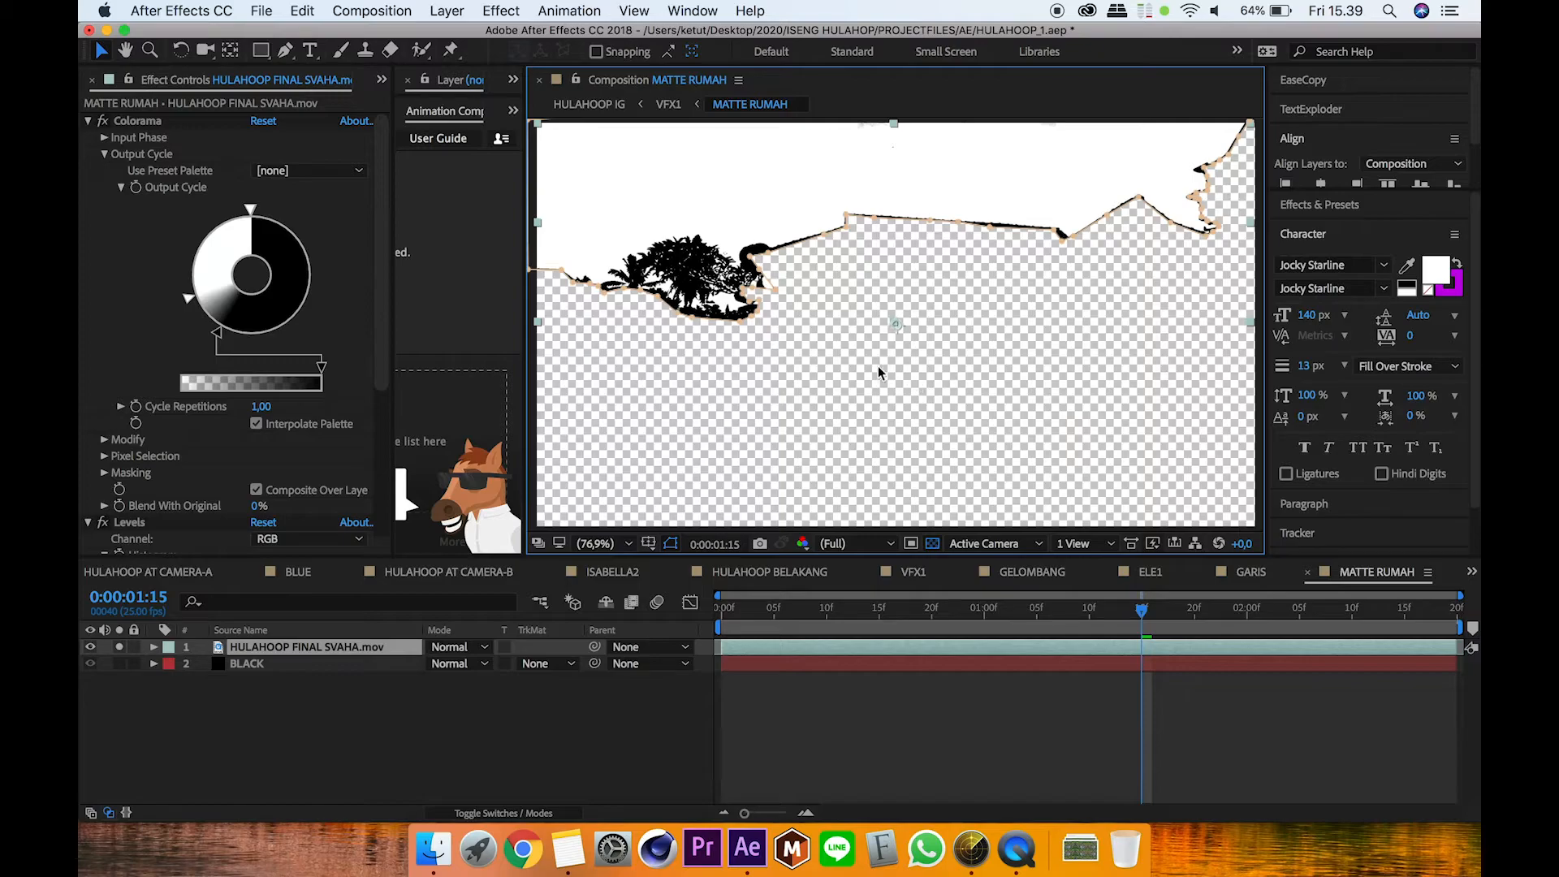
{"action": "left_click", "coordinate": [120, 664]}
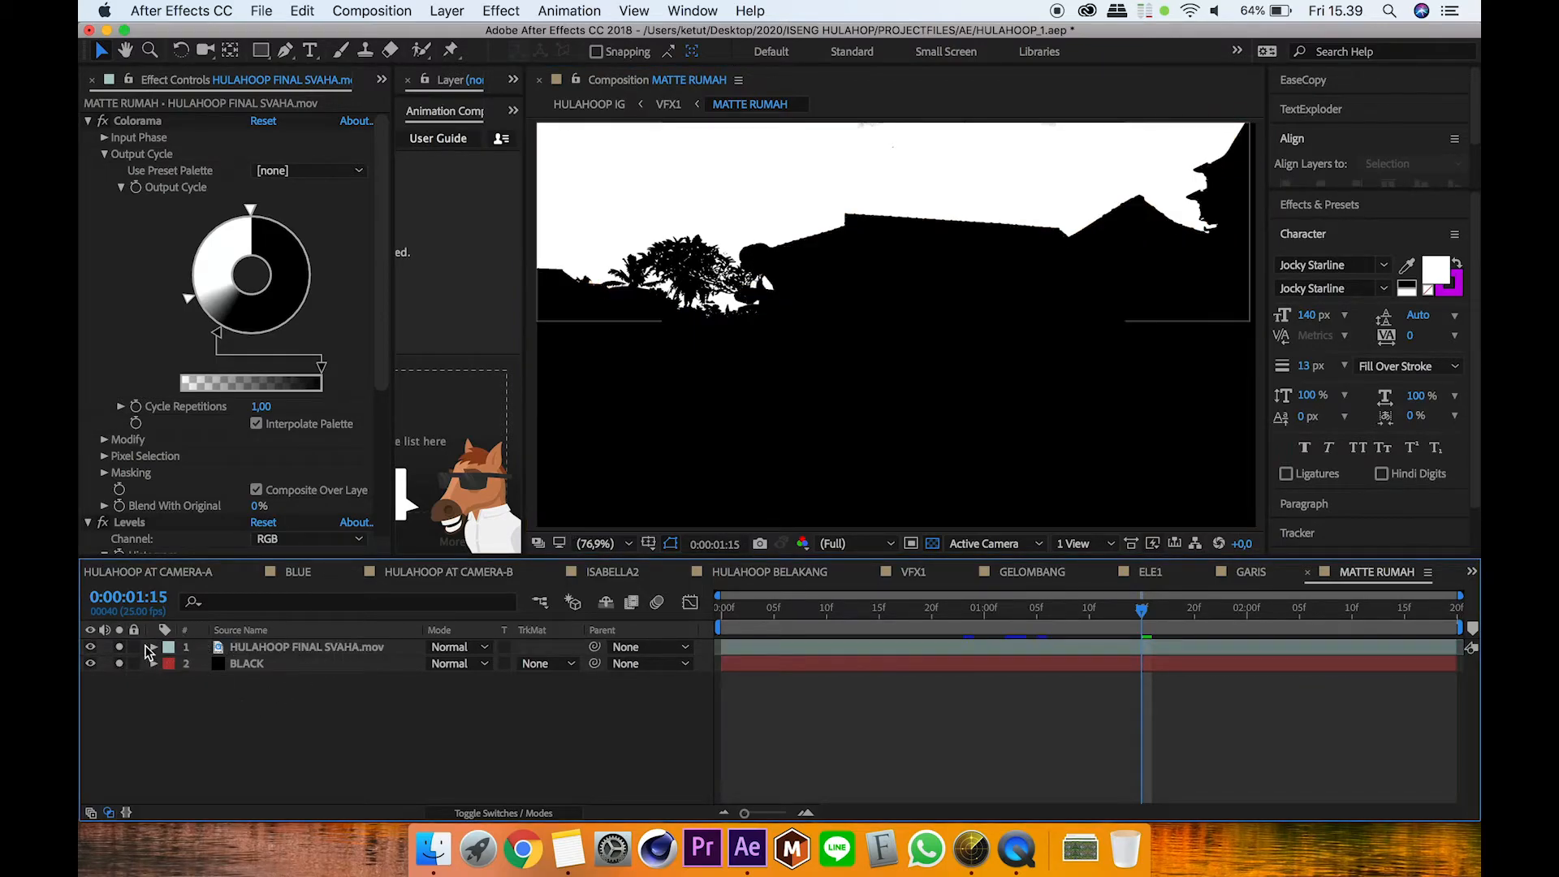
{"action": "left_click_drag", "start_coordinate": [120, 647], "coordinate": [120, 664]}
{"action": "left_click", "coordinate": [671, 104]}
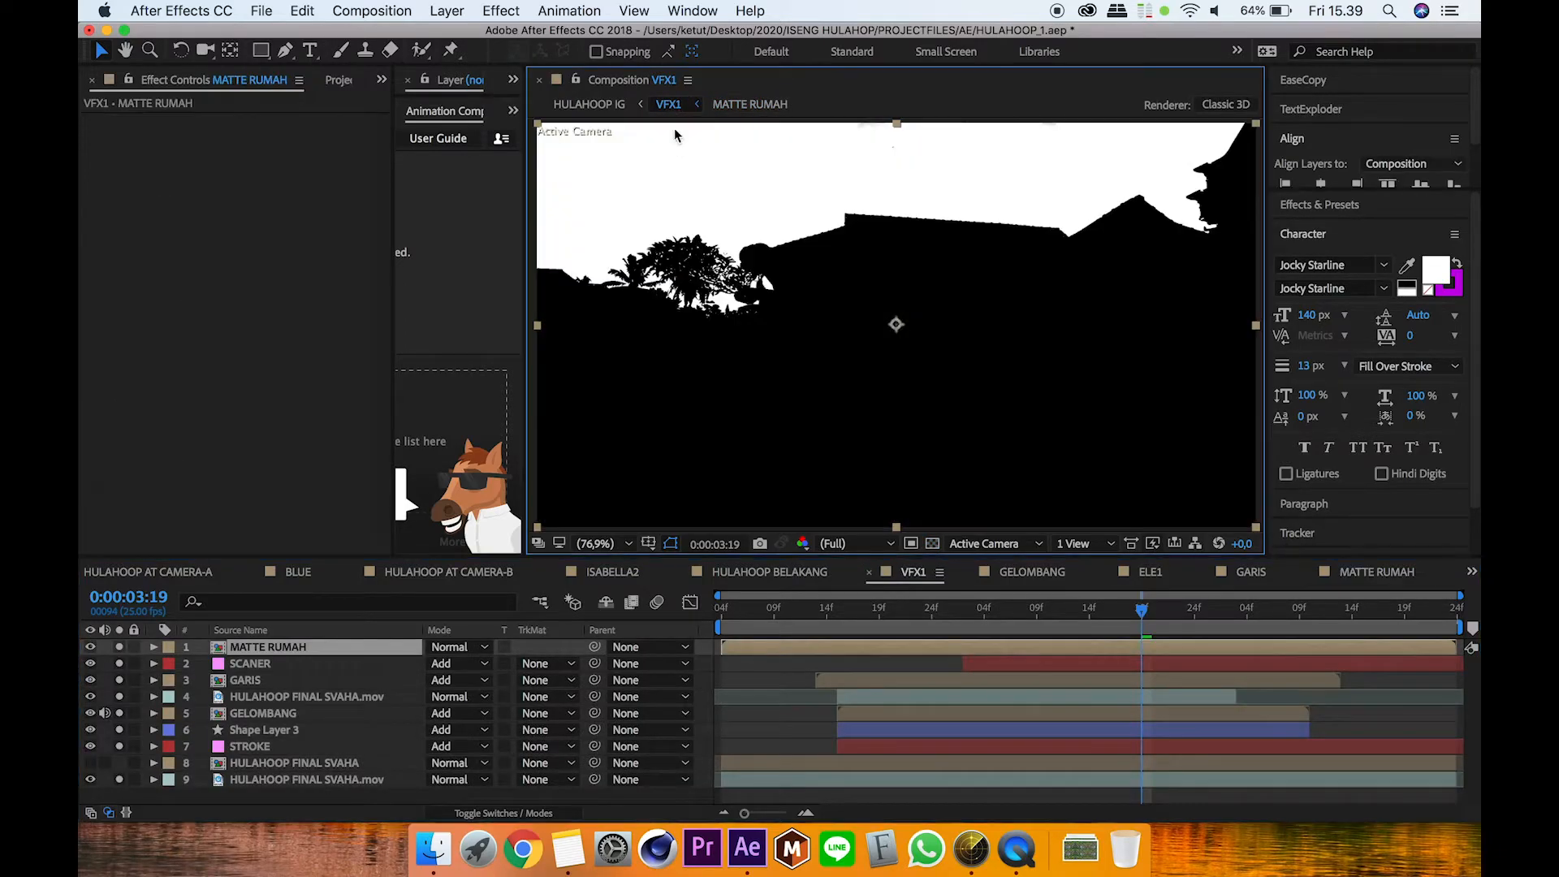
Step: Try Alpha Matte "MATTE RUMAH" on the SCANER layer, and settle on Luma Matte "MATTE RUMAH" as its track matte
{"action": "left_click", "coordinate": [321, 663]}
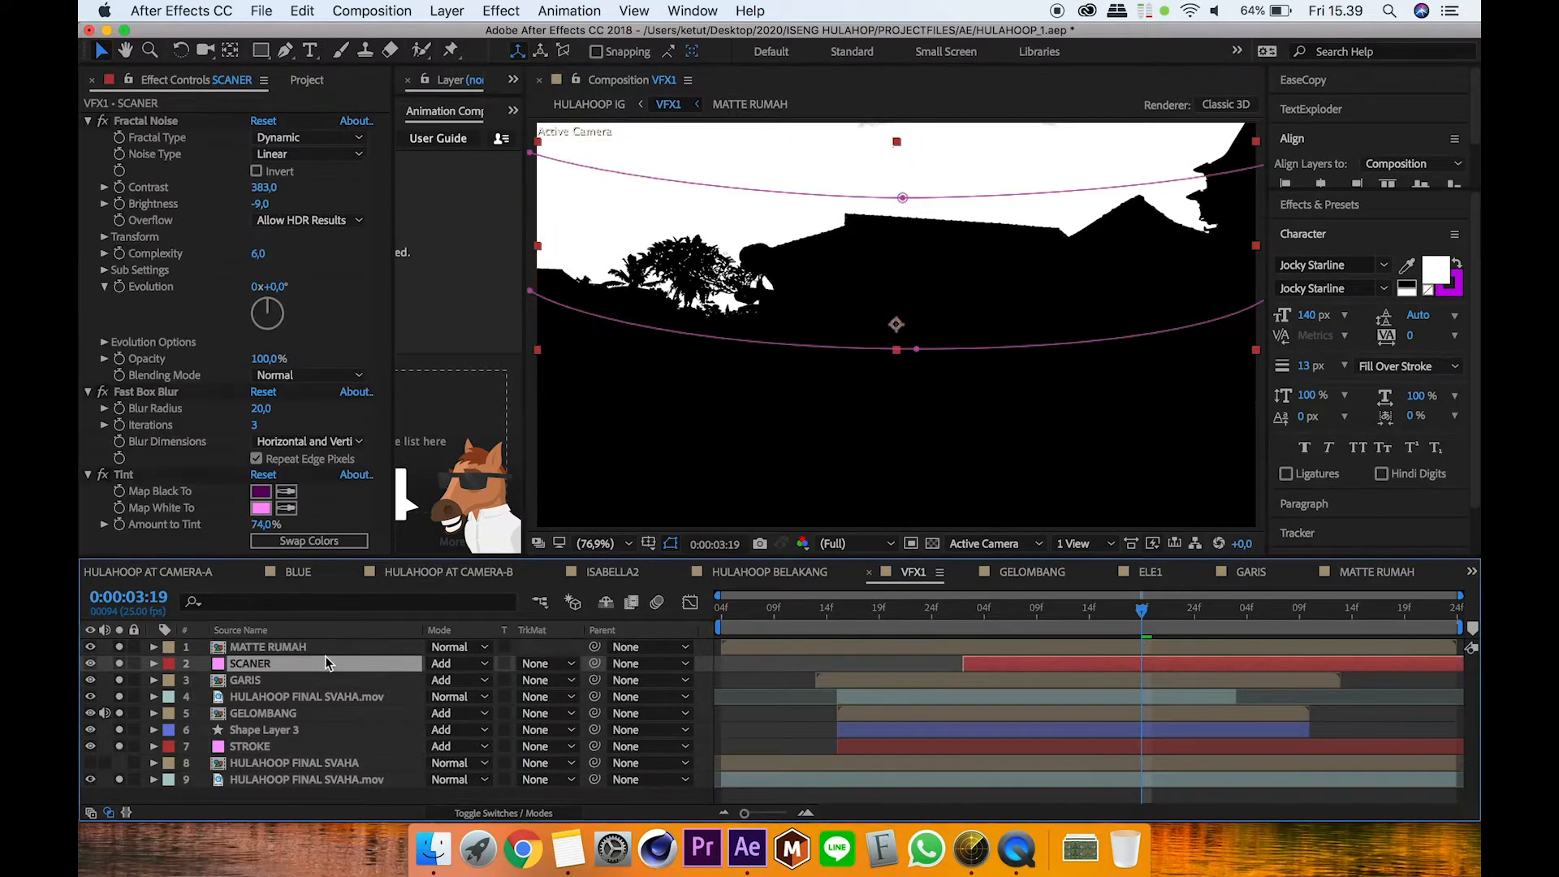
{"action": "left_click", "coordinate": [559, 670]}
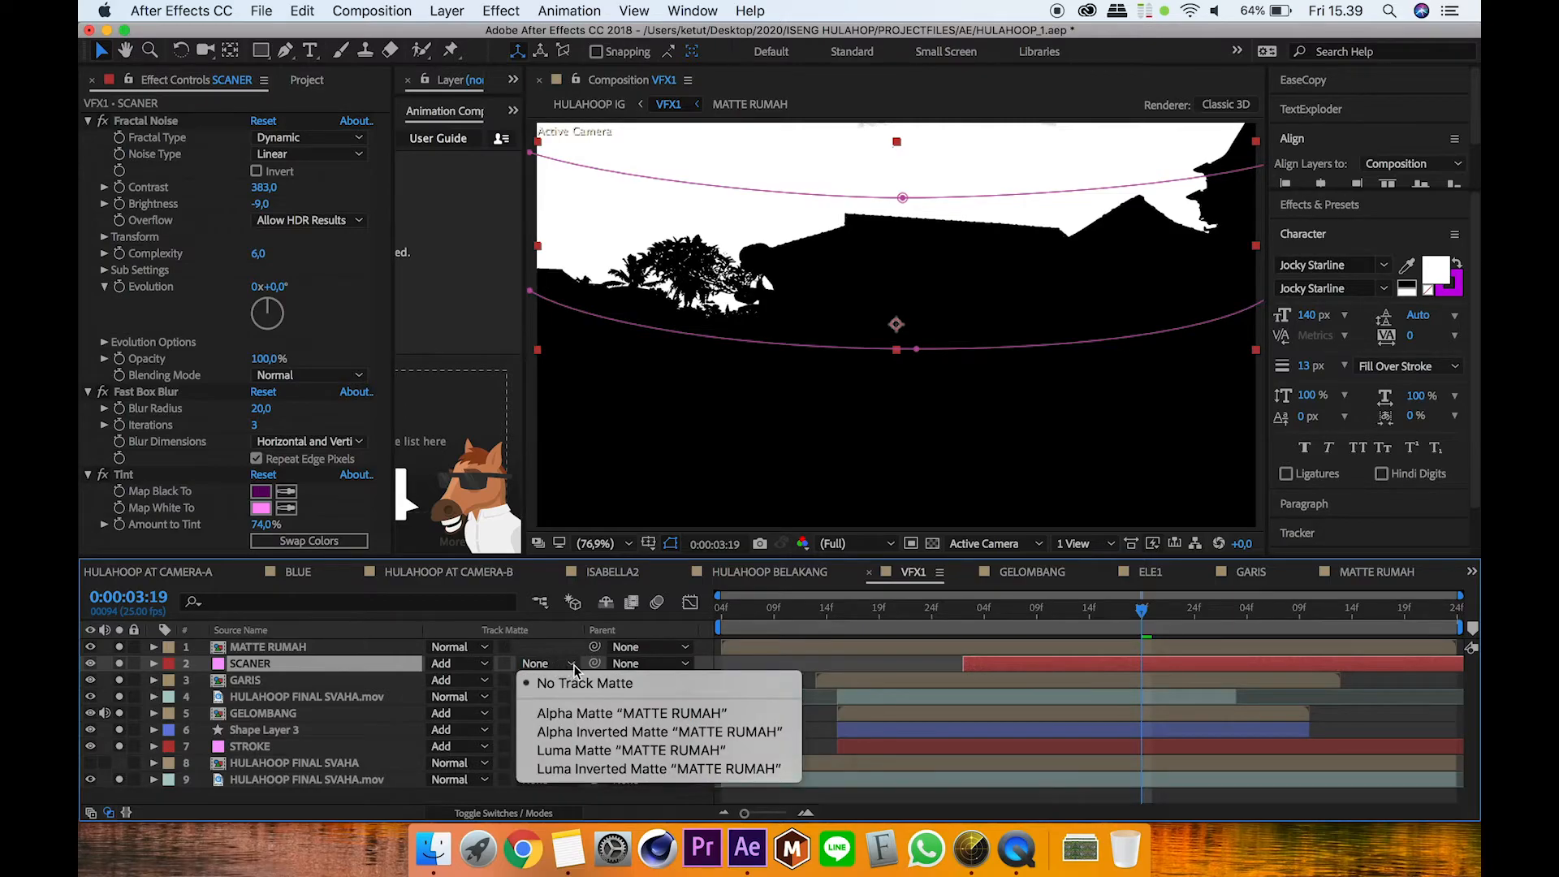
{"action": "left_click", "coordinate": [608, 715]}
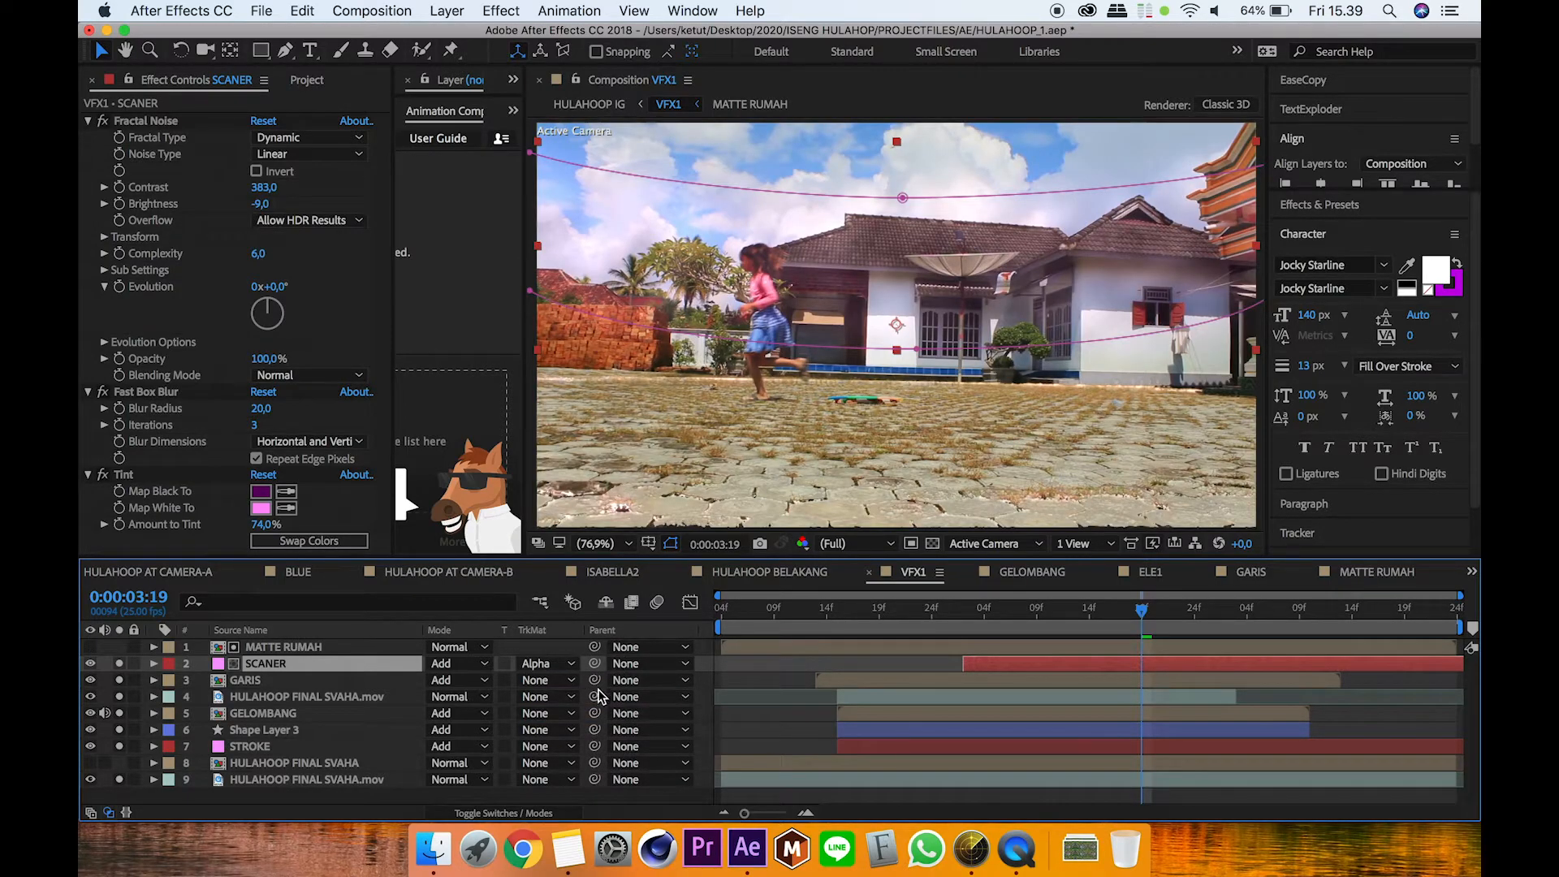
{"action": "left_click", "coordinate": [541, 664]}
{"action": "left_click", "coordinate": [588, 750]}
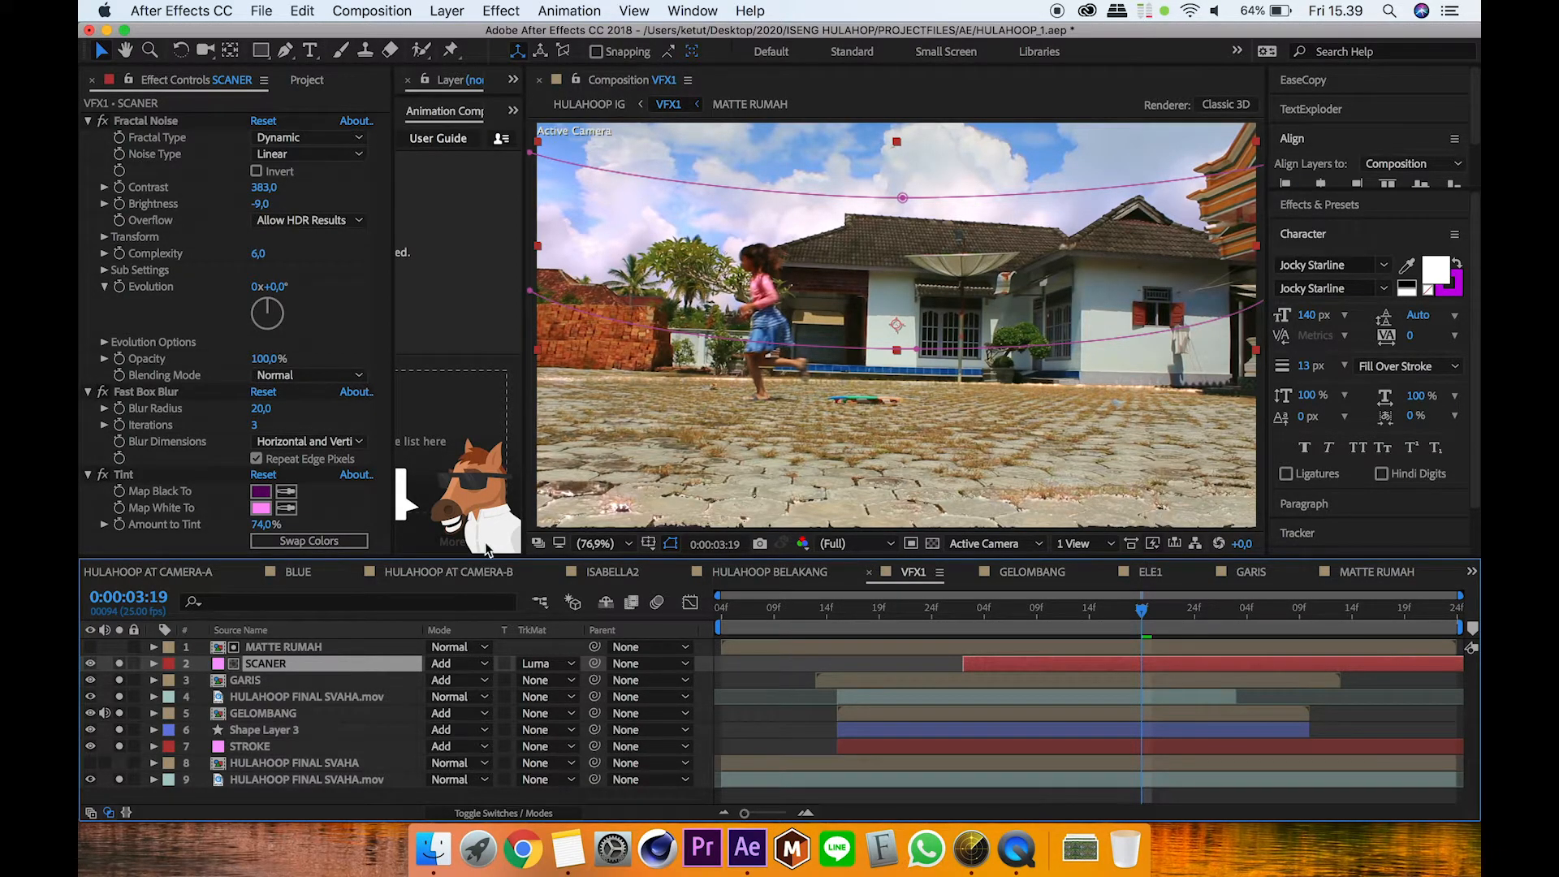
Step: Inspect the effects on GARIS and GELOMBANG while viewing the frames at 0:00:02:19, 0:00:02:22 and 0:00:03:00
{"action": "left_click", "coordinate": [353, 680]}
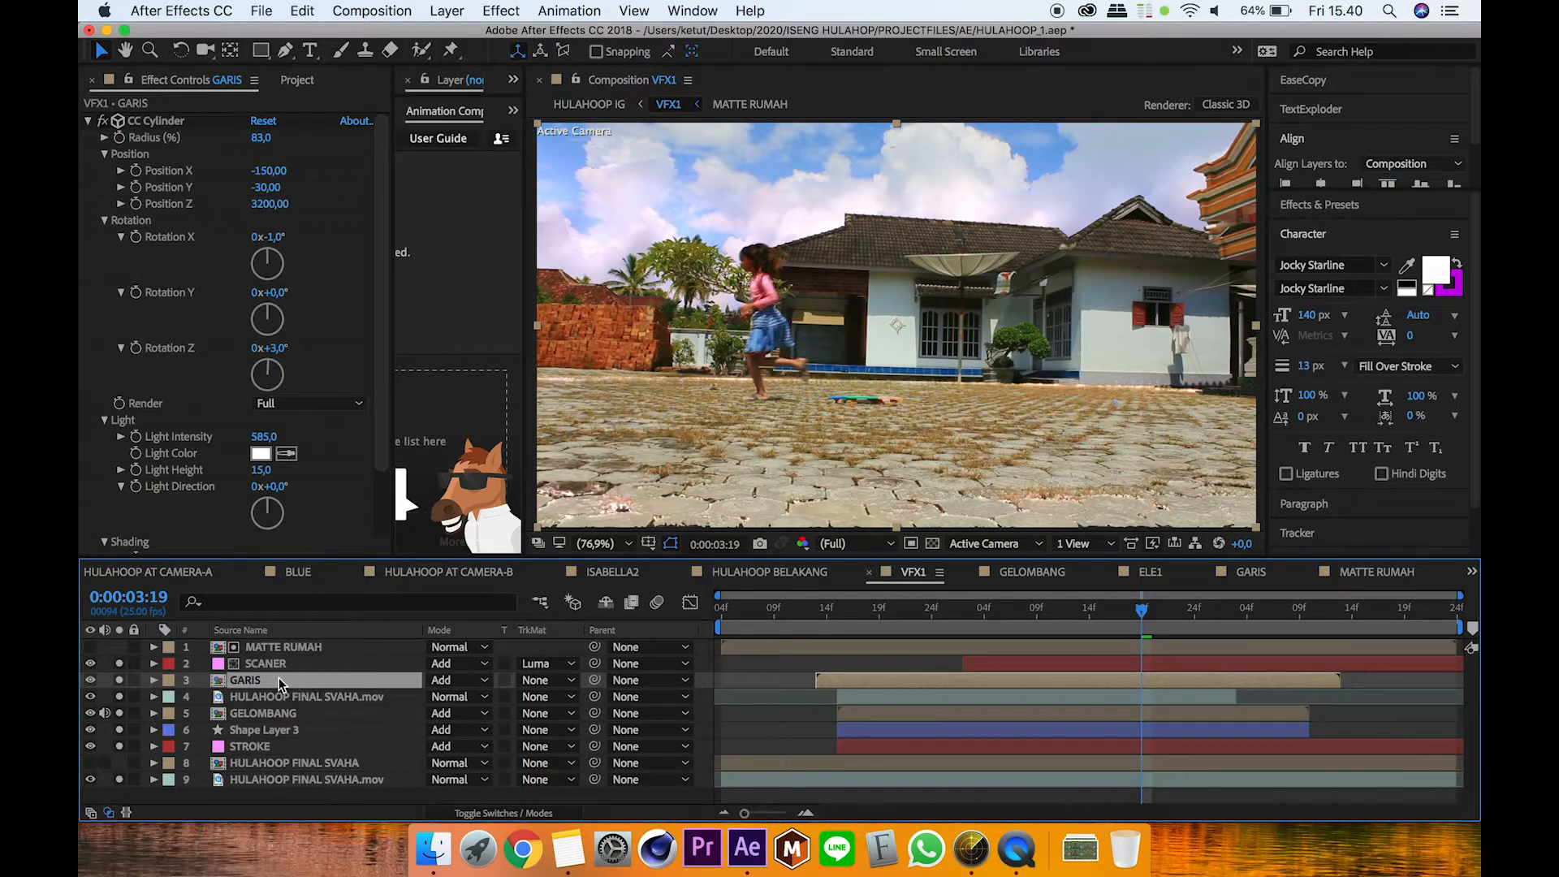
{"action": "left_click_drag", "start_coordinate": [899, 620], "coordinate": [881, 623]}
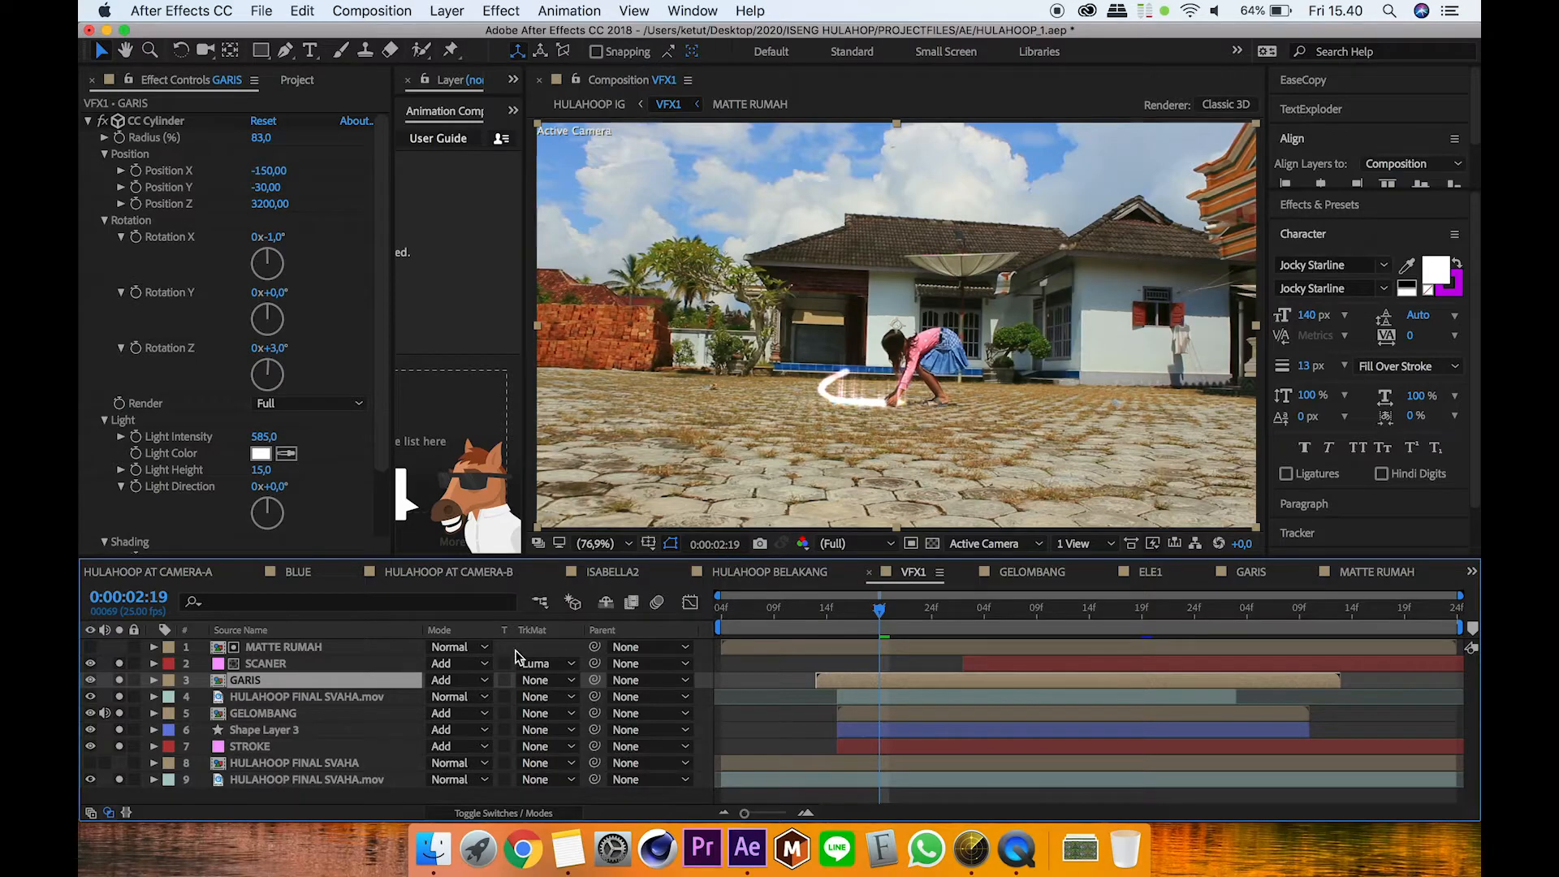
{"action": "left_click", "coordinate": [271, 711]}
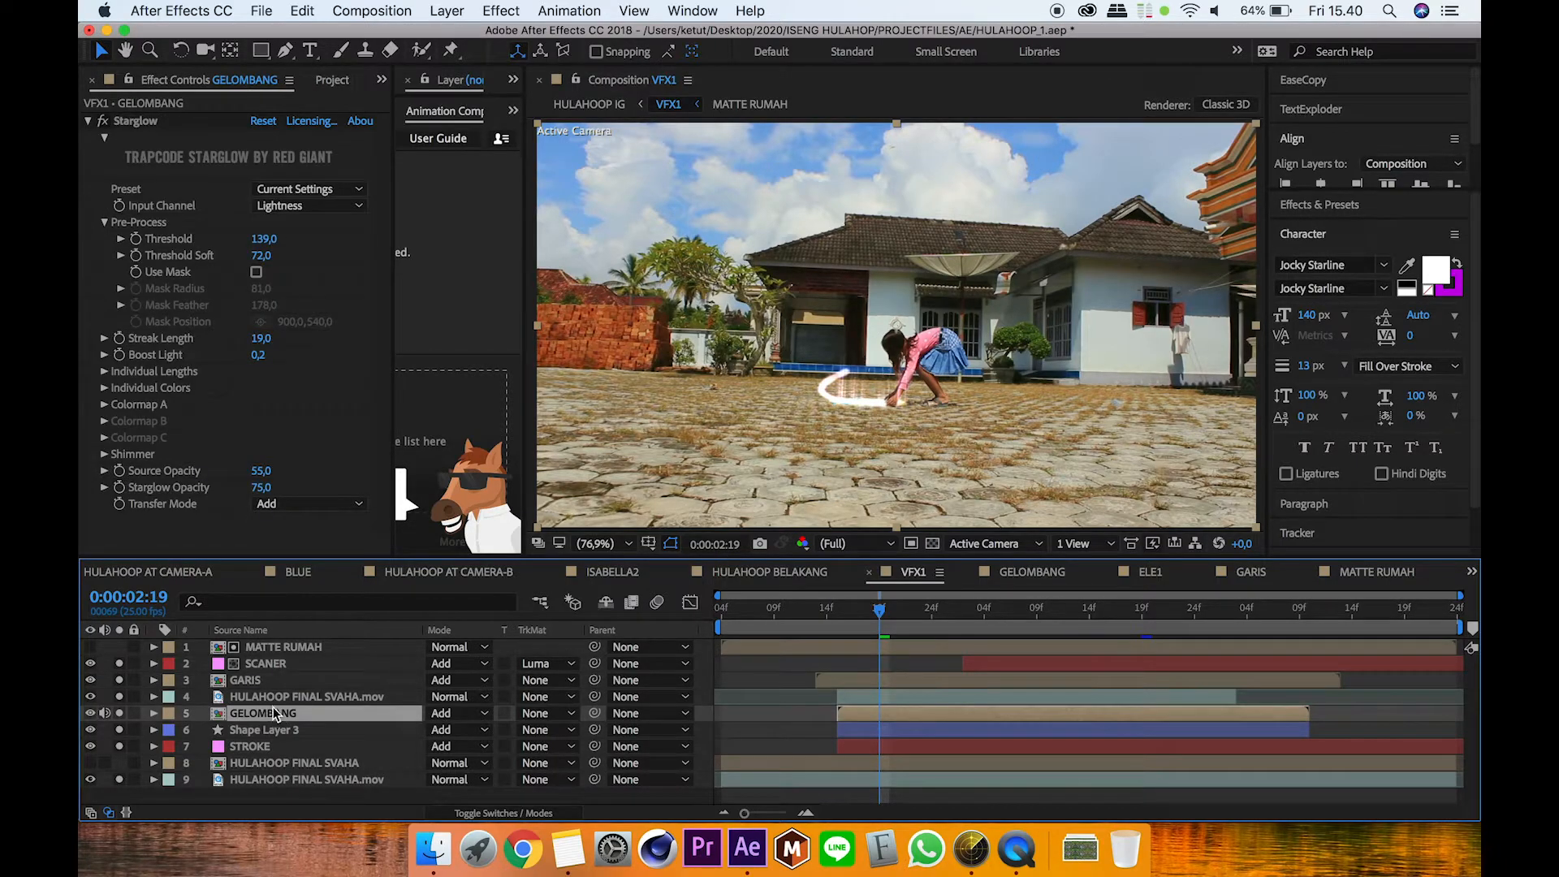
{"action": "left_click", "coordinate": [908, 610]}
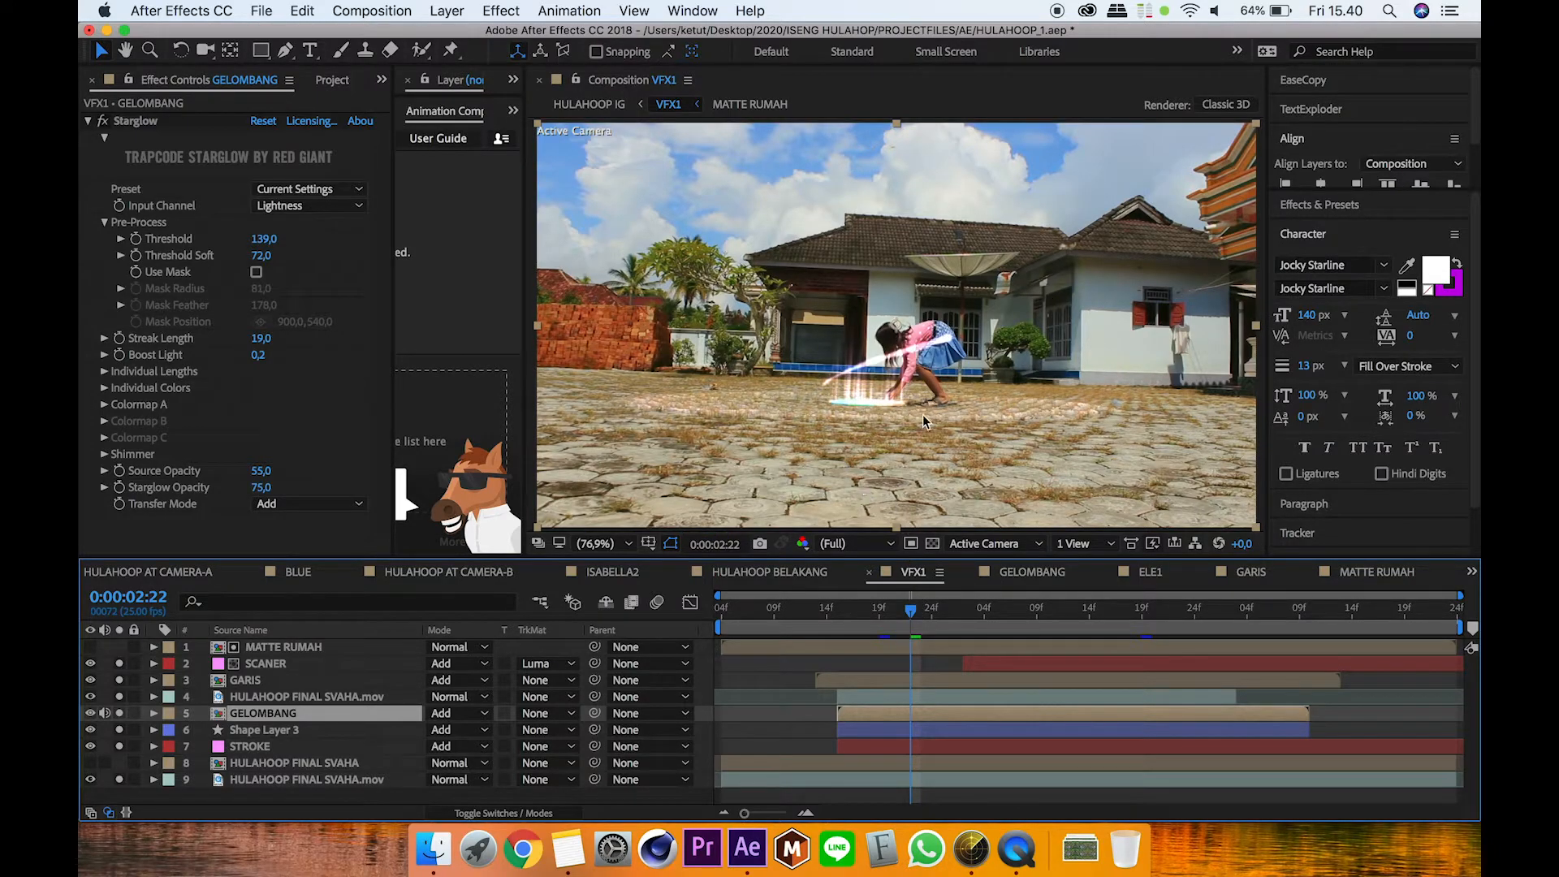
{"action": "left_click", "coordinate": [942, 619]}
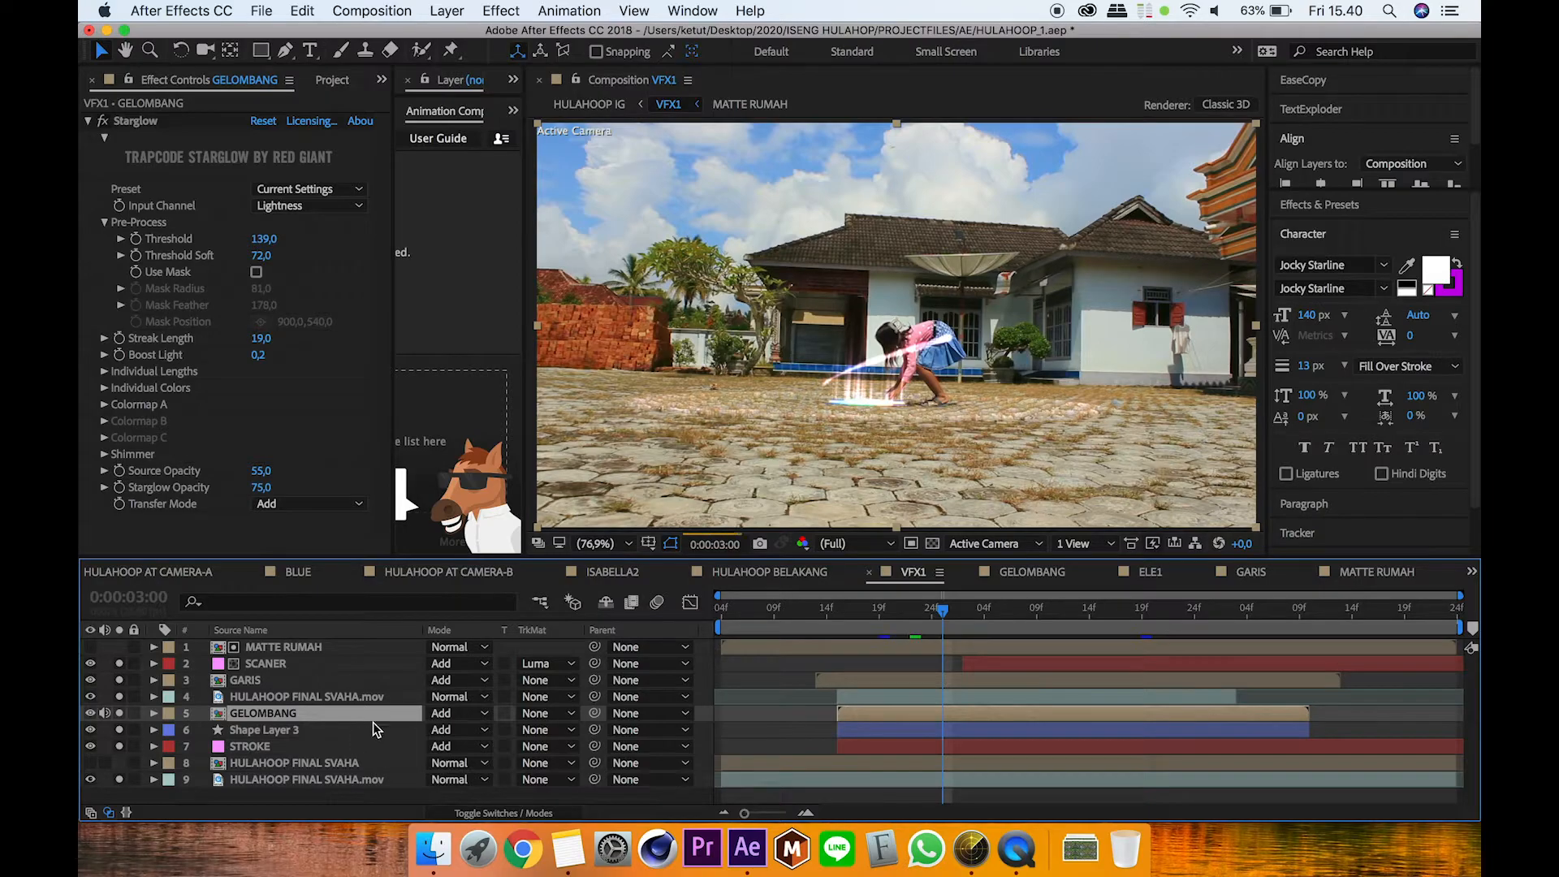
Step: Inspect the effects on Shape Layer 3, STROKE and both HULAHOOP FINAL SVAHA.mov layers, and turn off all layer solos
{"action": "left_click", "coordinate": [324, 728]}
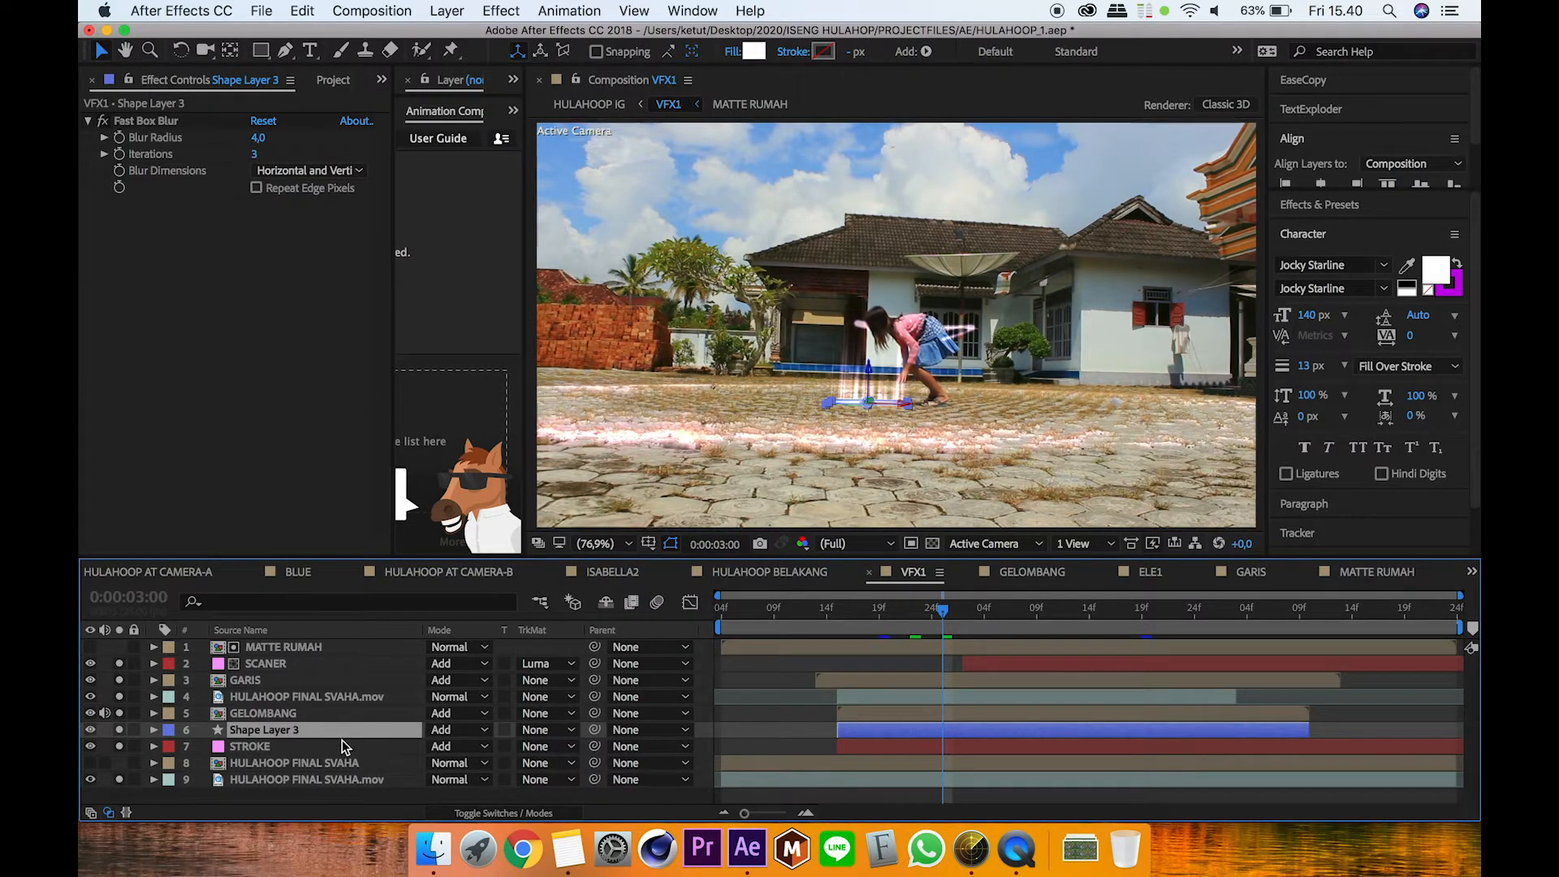
{"action": "left_click", "coordinate": [330, 743]}
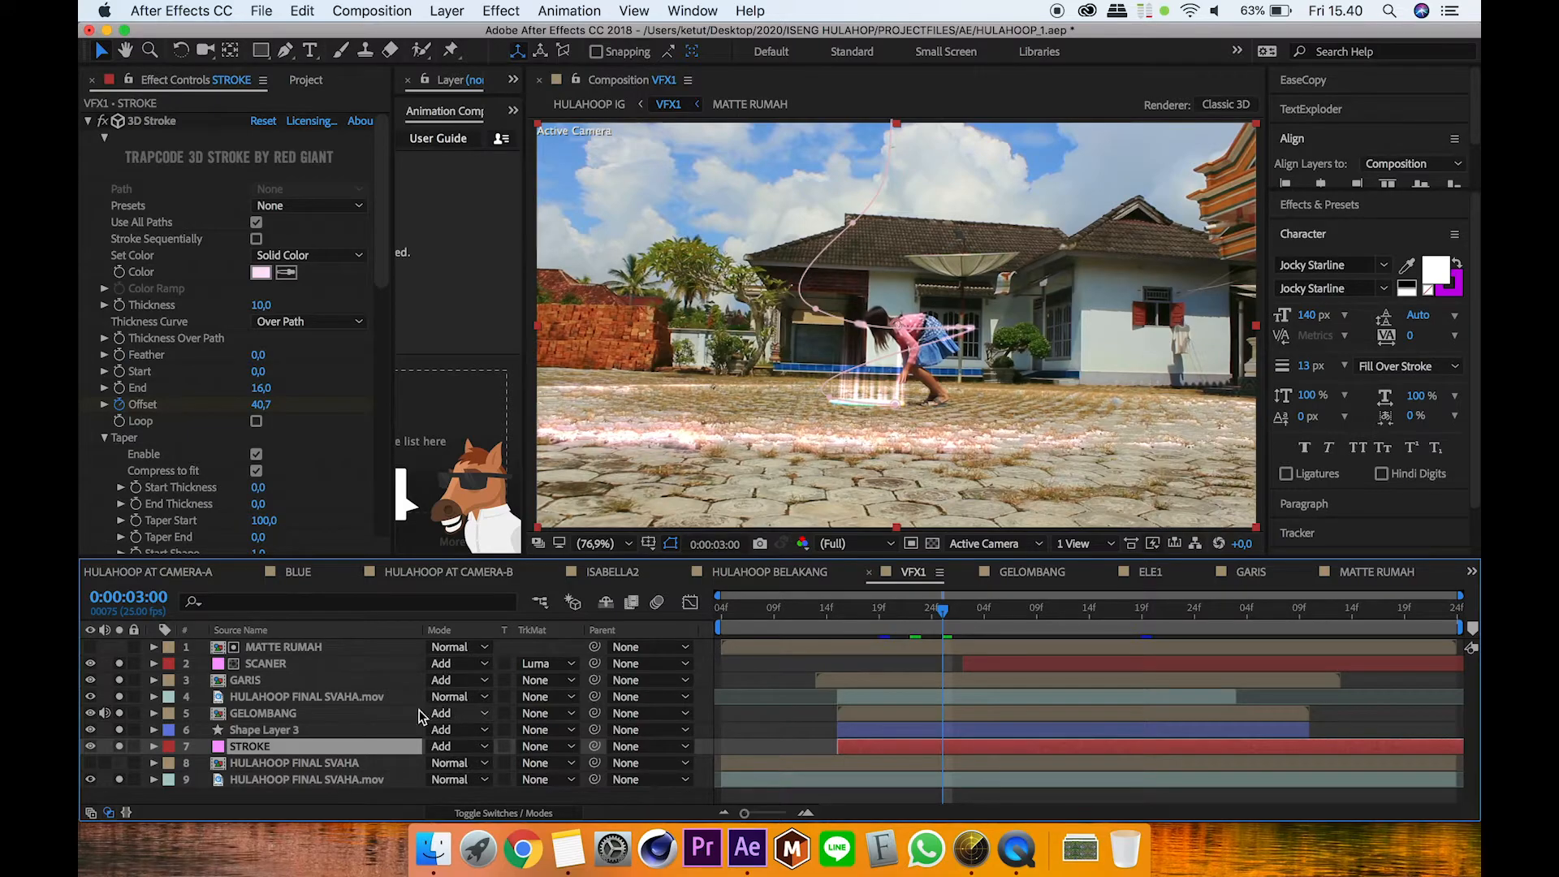
{"action": "left_click", "coordinate": [372, 703]}
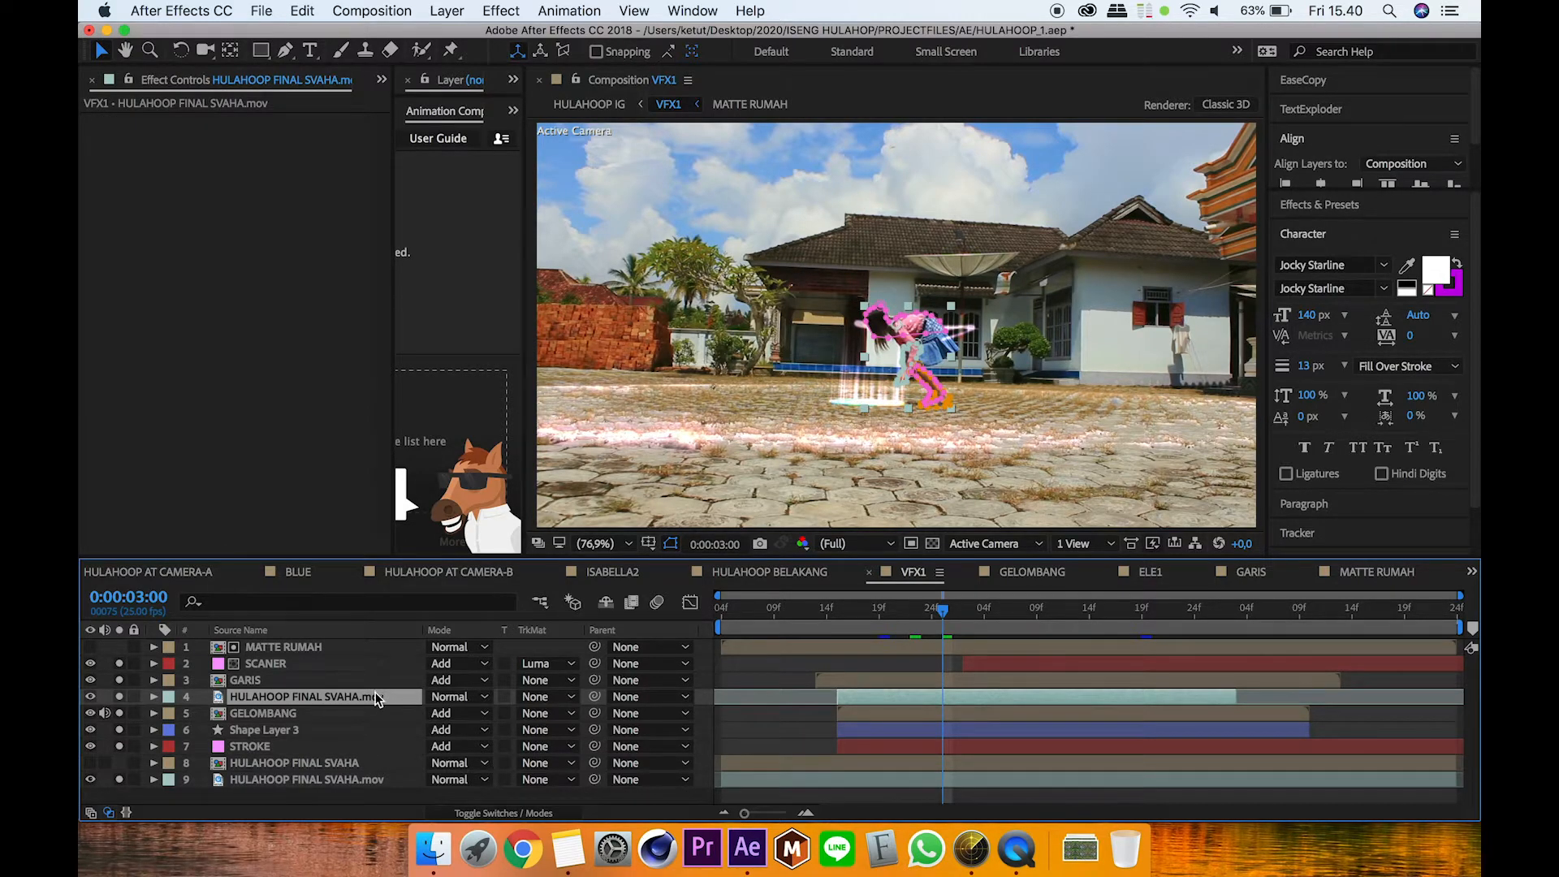
{"action": "left_click", "coordinate": [356, 777]}
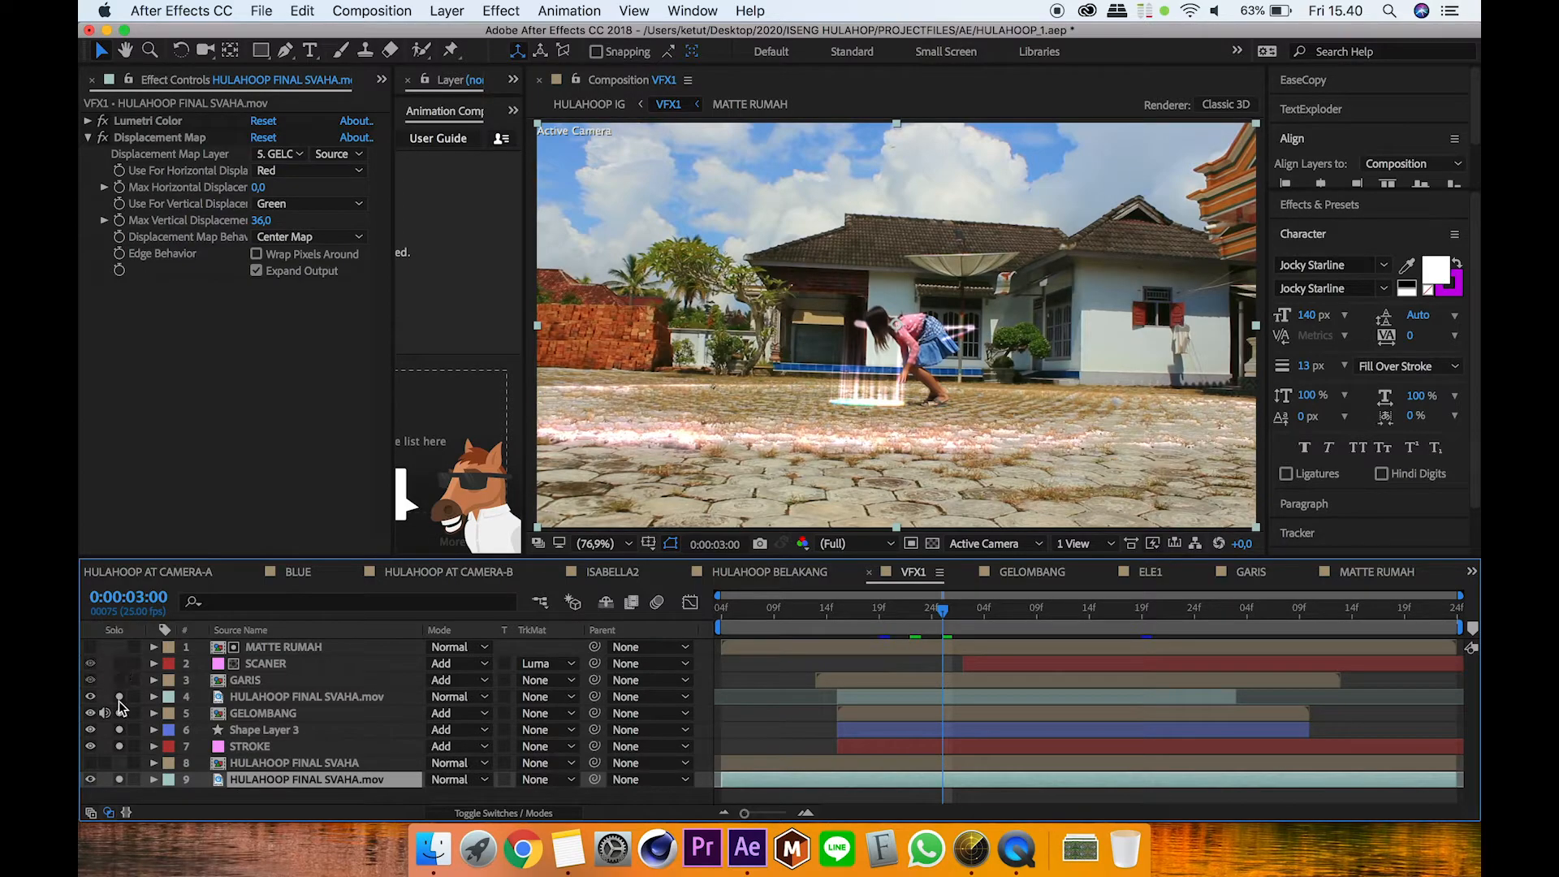
{"action": "left_click", "coordinate": [782, 728]}
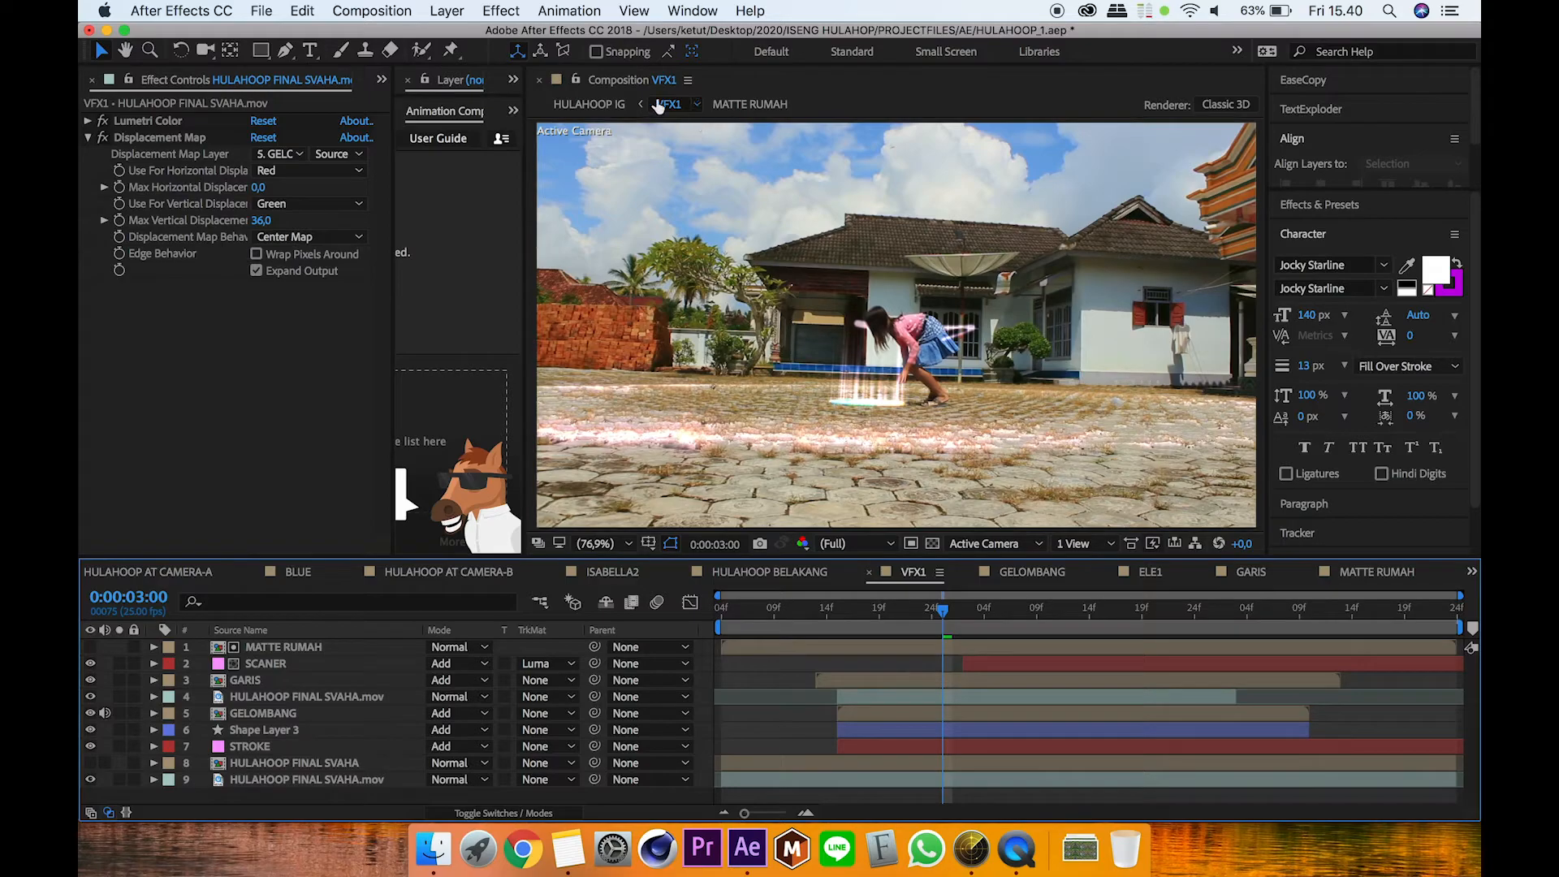
Step: Return to the HULAHOOP IG composition, go to 0:00:06:14, solo the VFX2 layer and open the VFX2 composition
{"action": "left_click", "coordinate": [608, 104]}
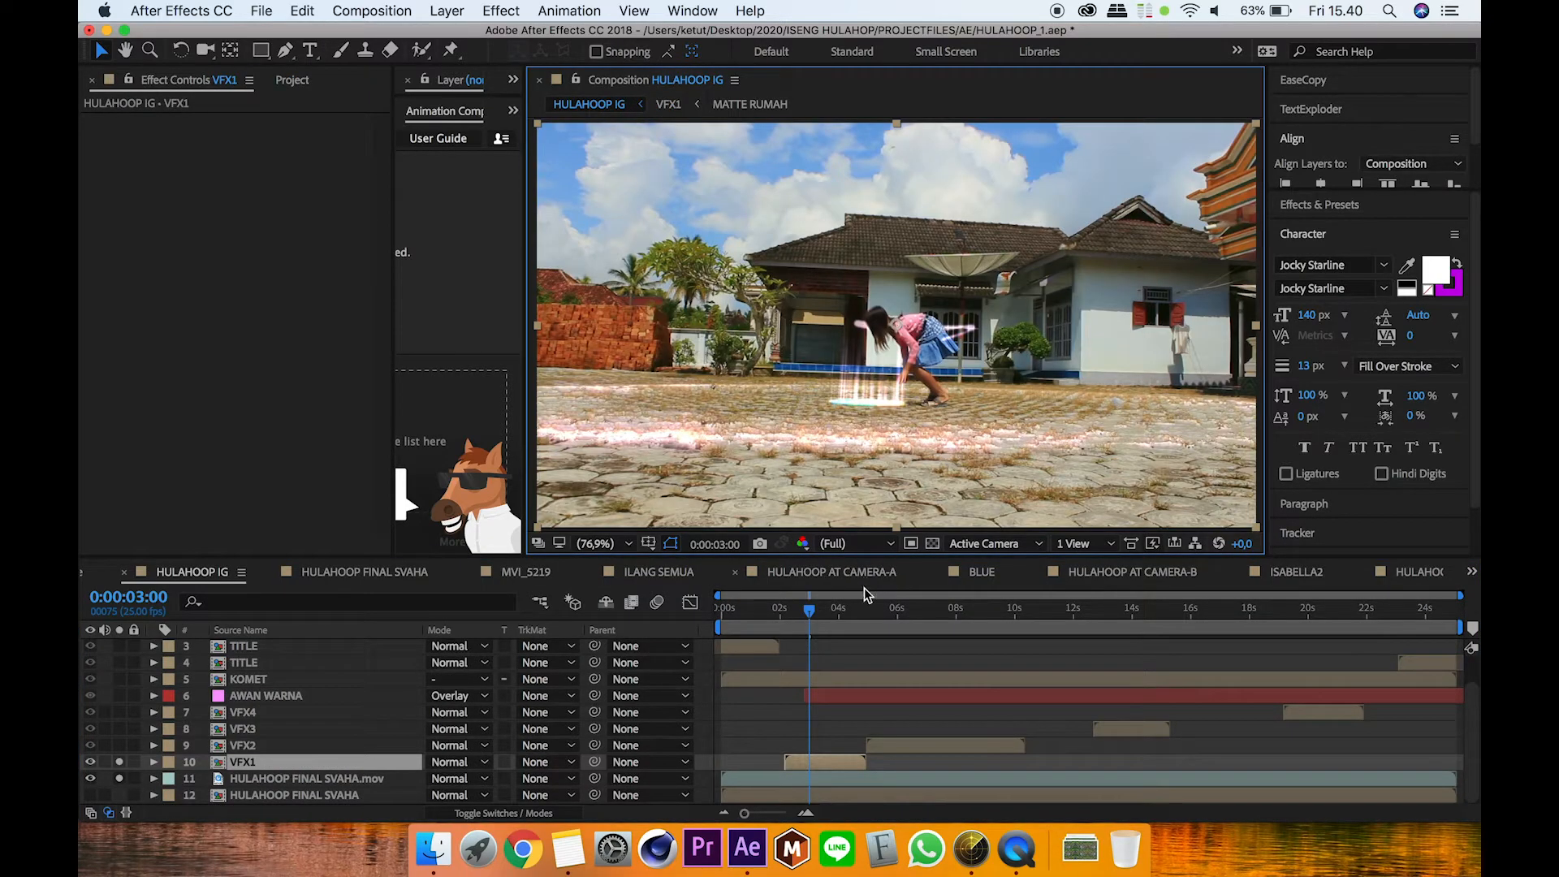
{"action": "left_click", "coordinate": [909, 608]}
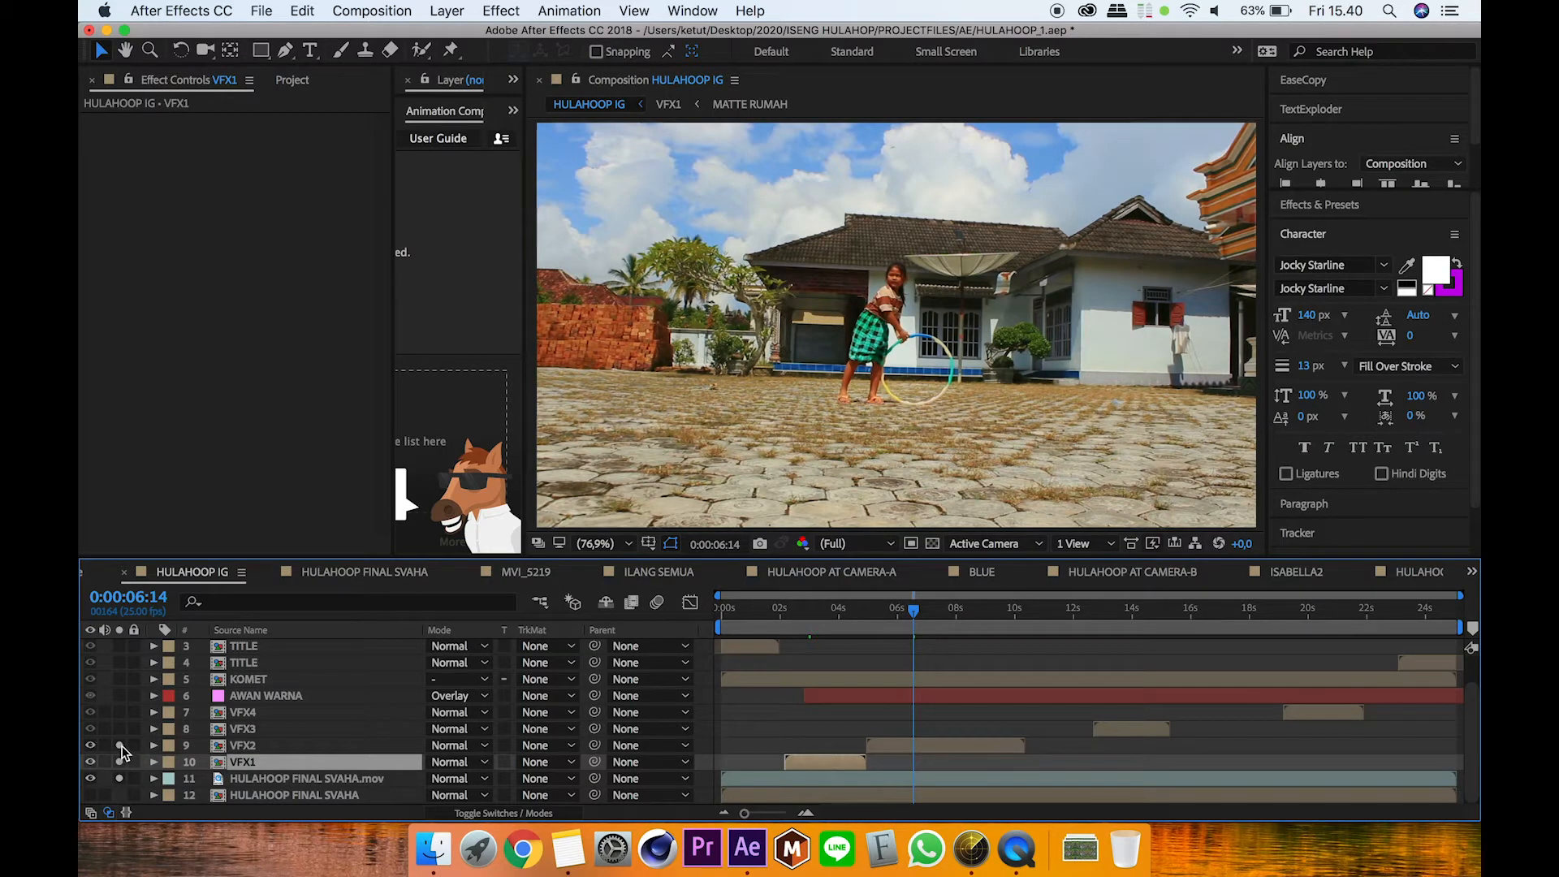
{"action": "left_click", "coordinate": [302, 746]}
{"action": "double_click", "coordinate": [299, 745]}
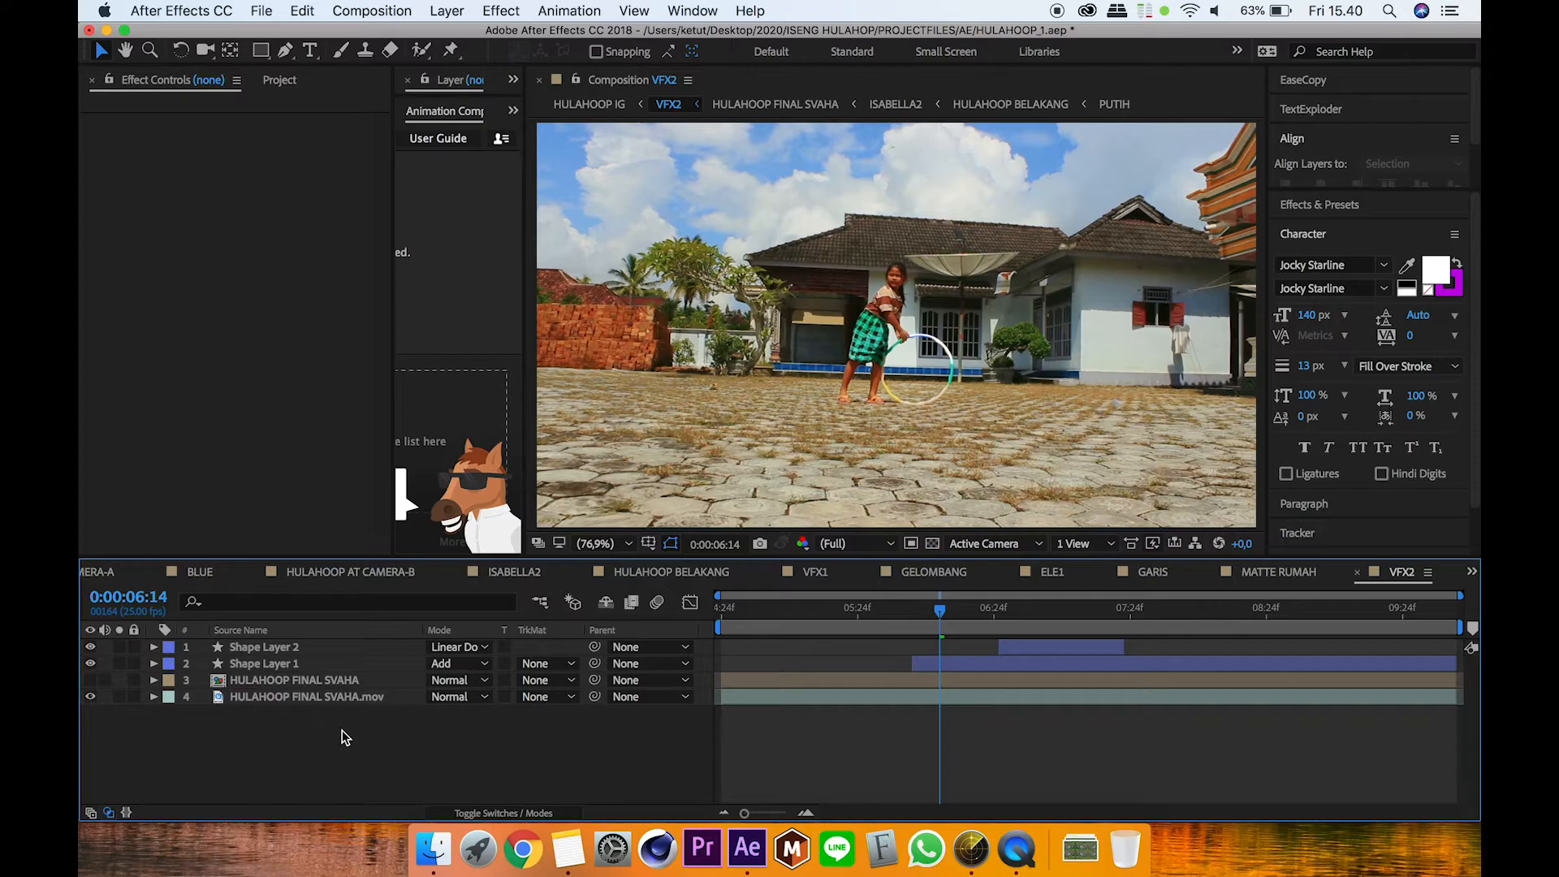
Step: Solo HULAHOOP FINAL SVAHA.mov in VFX2, review the footage from 0:00:05:09 to 0:00:06:09 and show its effects
{"action": "left_click_drag", "start_coordinate": [787, 611], "coordinate": [775, 618]}
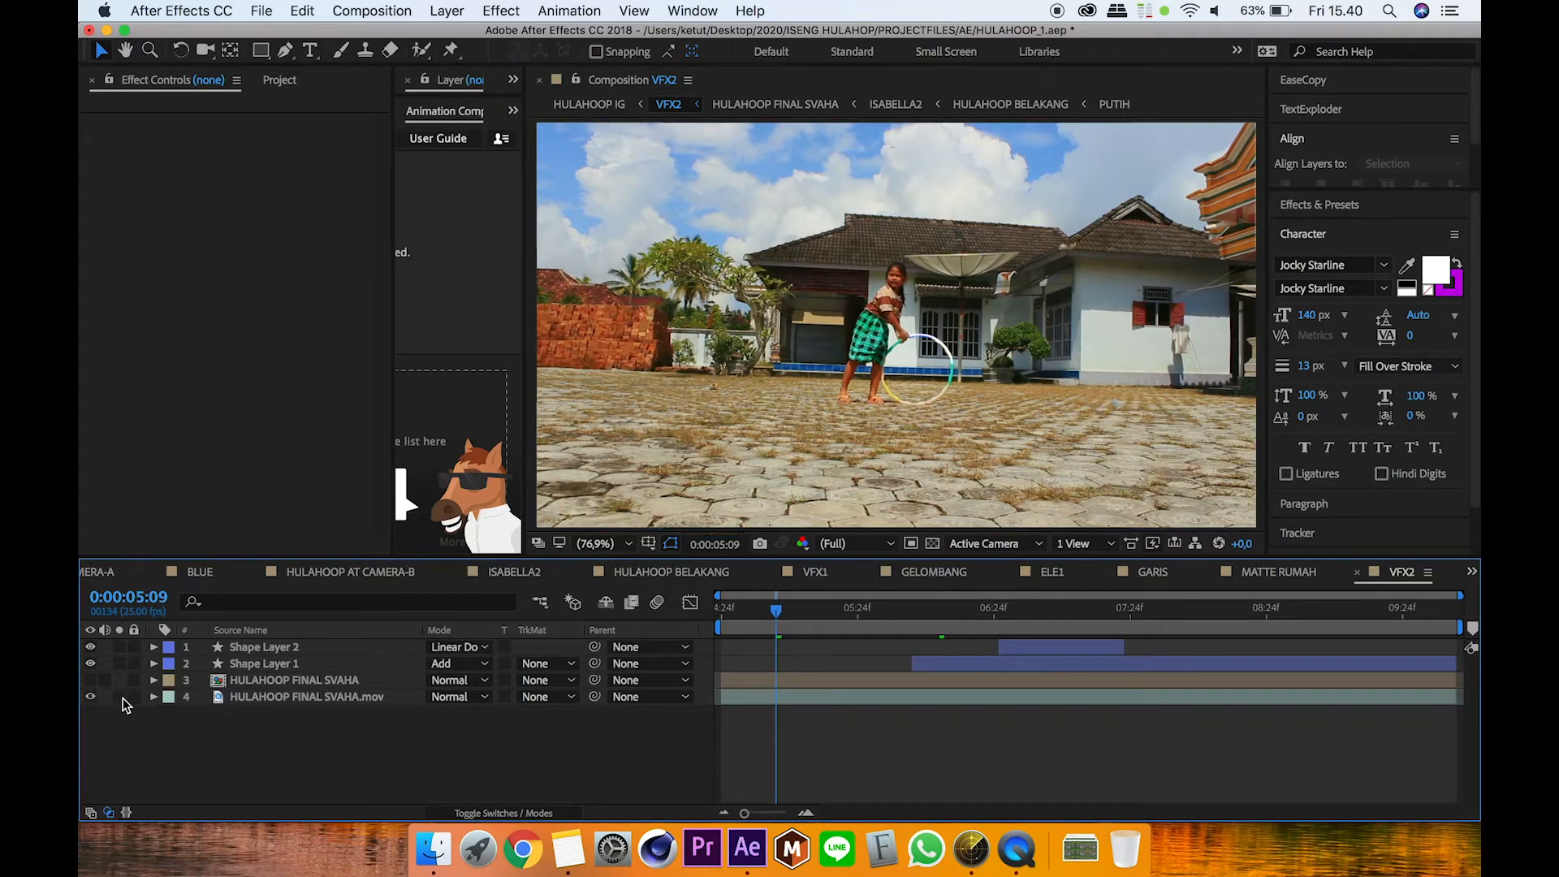
{"action": "left_click", "coordinate": [119, 697]}
{"action": "left_click_drag", "start_coordinate": [786, 619], "coordinate": [913, 641]}
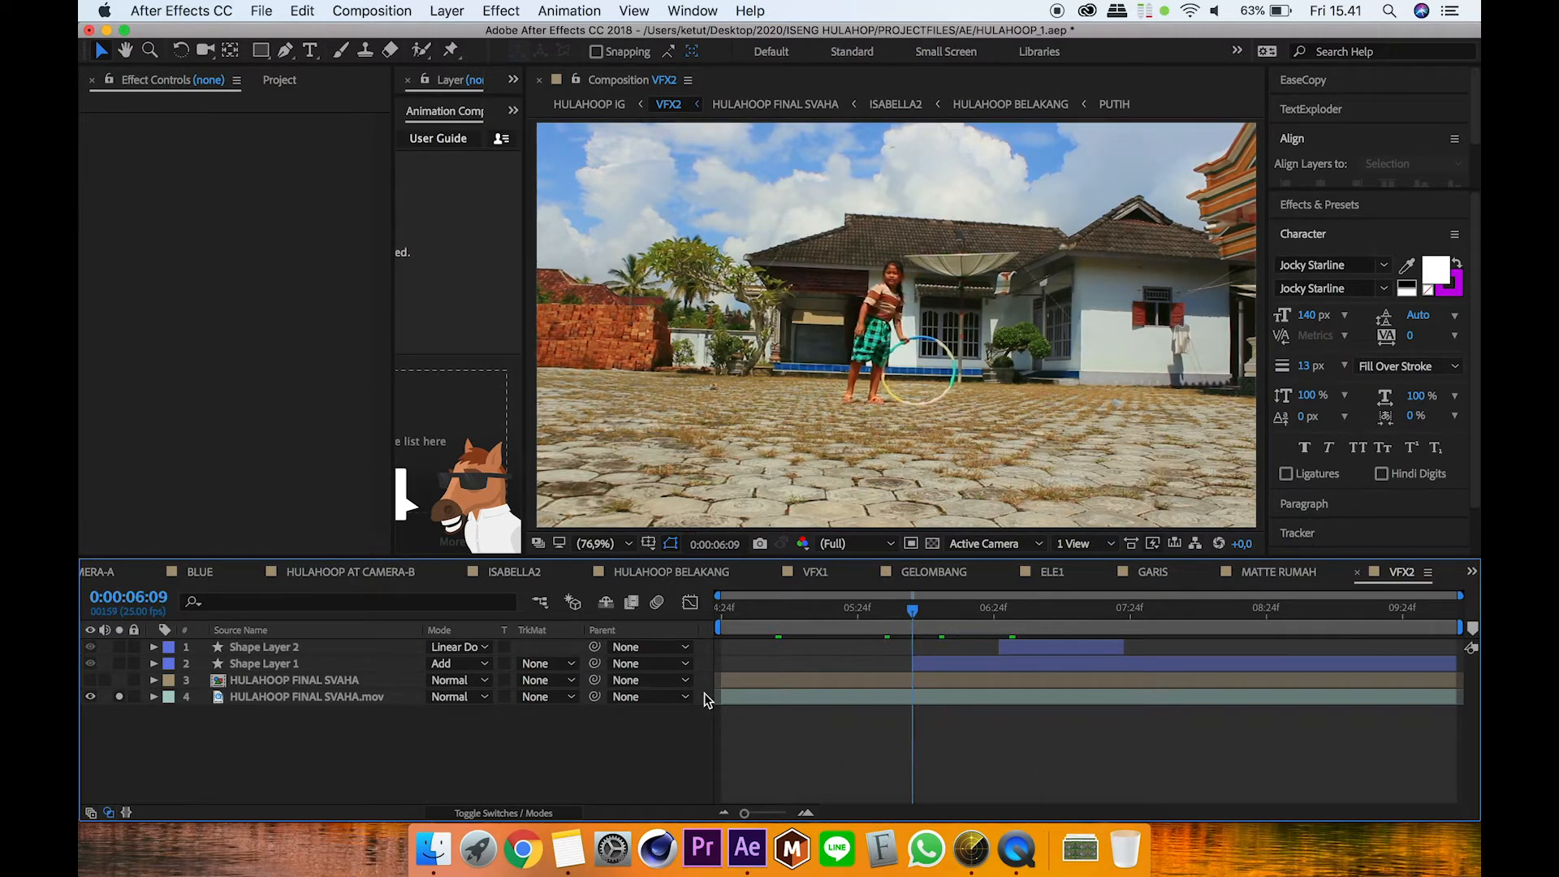
{"action": "left_click", "coordinate": [270, 697]}
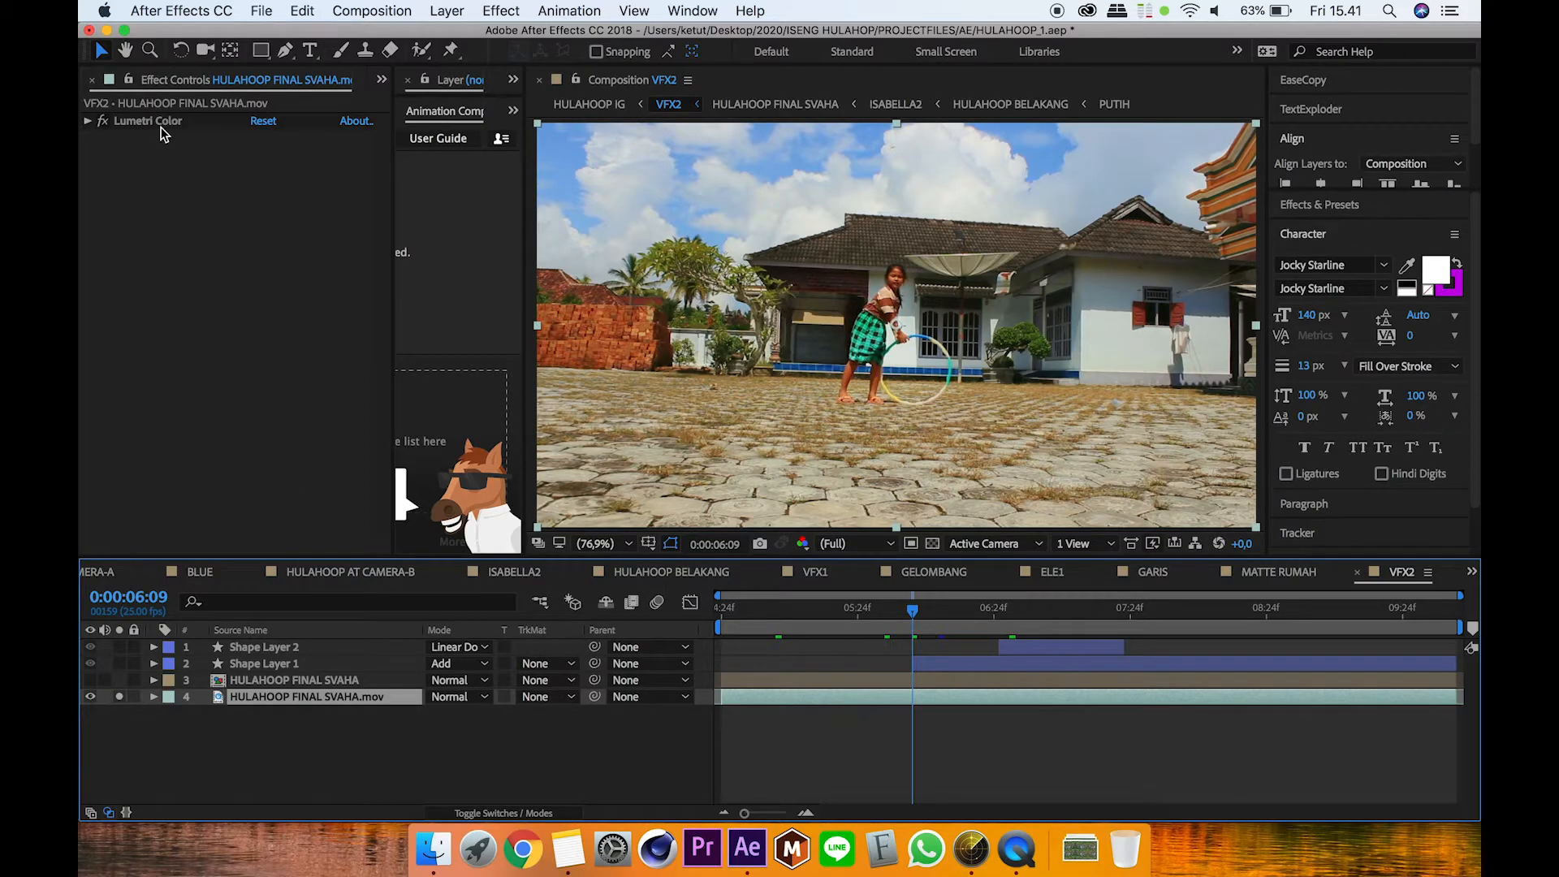
{"action": "left_click", "coordinate": [889, 621]}
{"action": "key", "text": "space"}
Step: Solo Shape Layer 1 together with the footage and view the hoop at 200% at 0:00:06:20
{"action": "left_click", "coordinate": [299, 665]}
{"action": "left_click", "coordinate": [120, 664]}
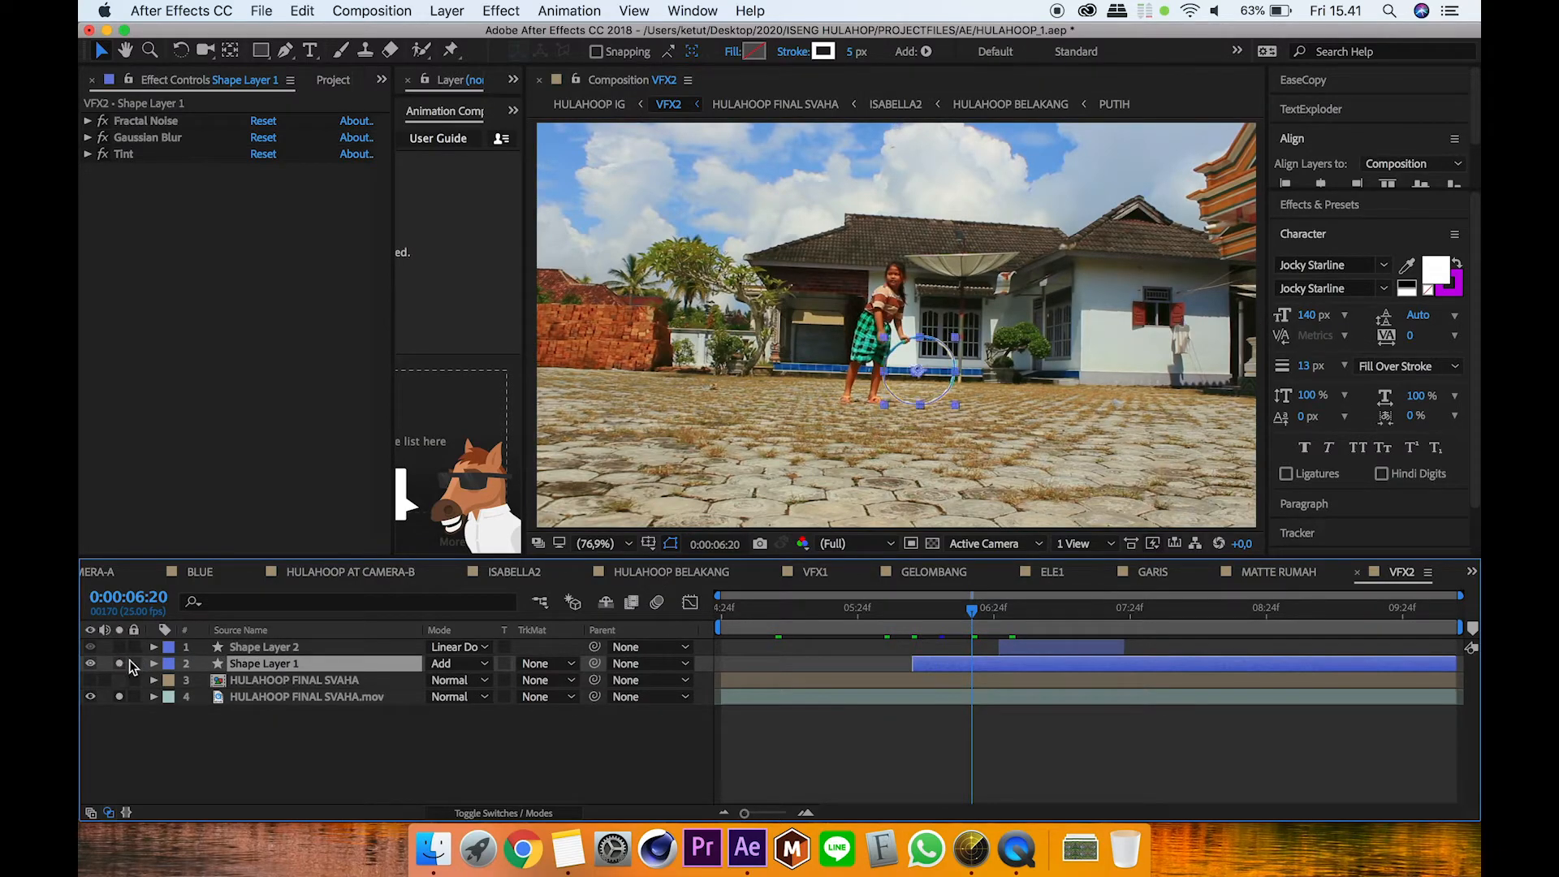
{"action": "left_click", "coordinate": [845, 736]}
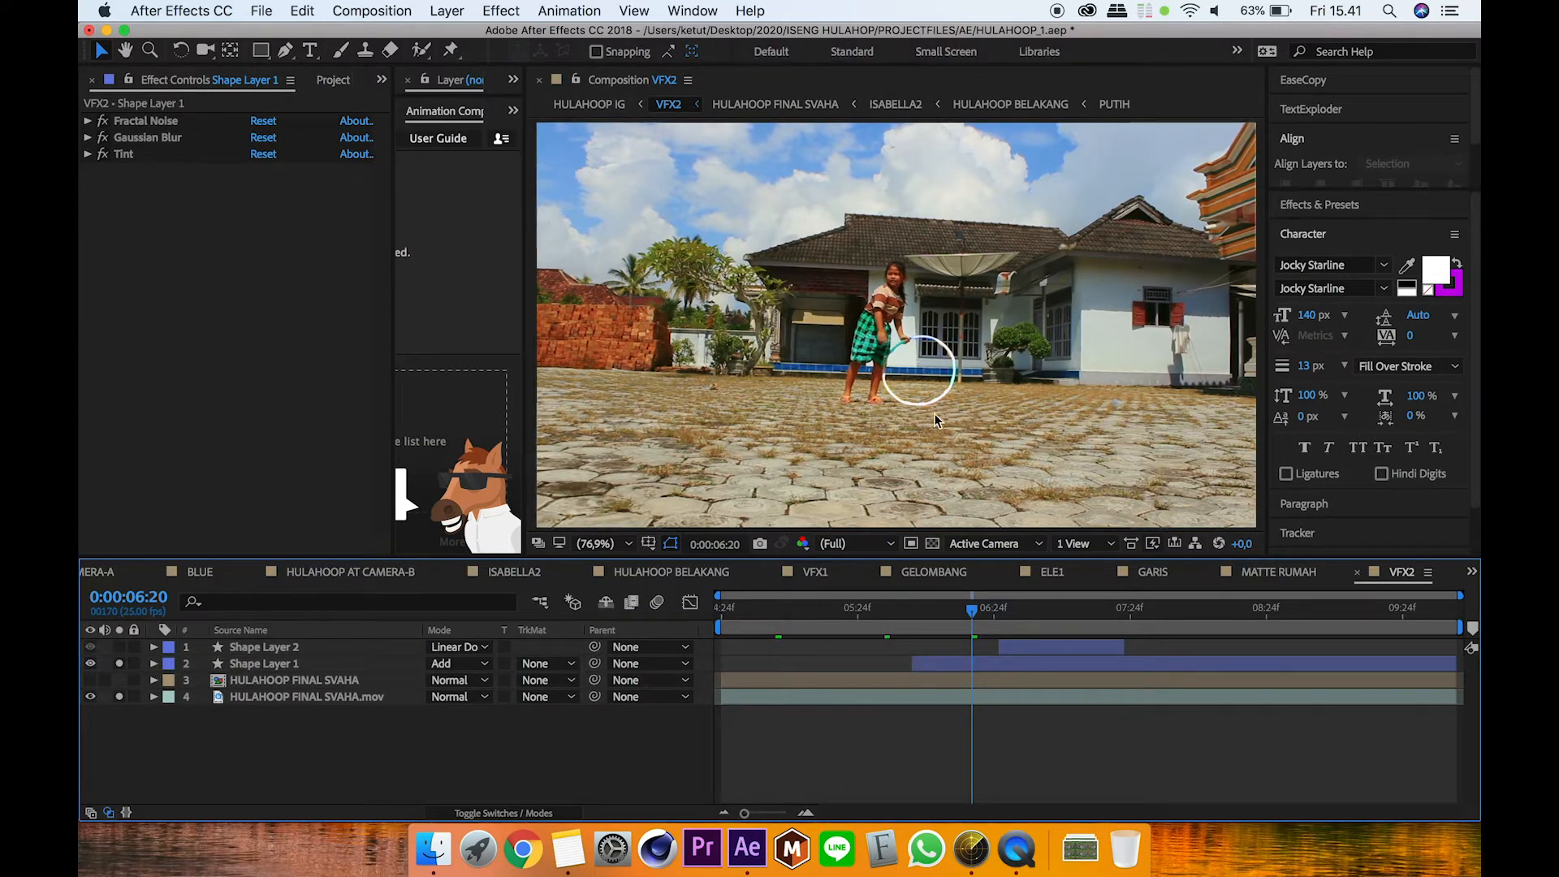
{"action": "scroll", "coordinate": [959, 343], "scroll_direction": "up", "scroll_amount": 4}
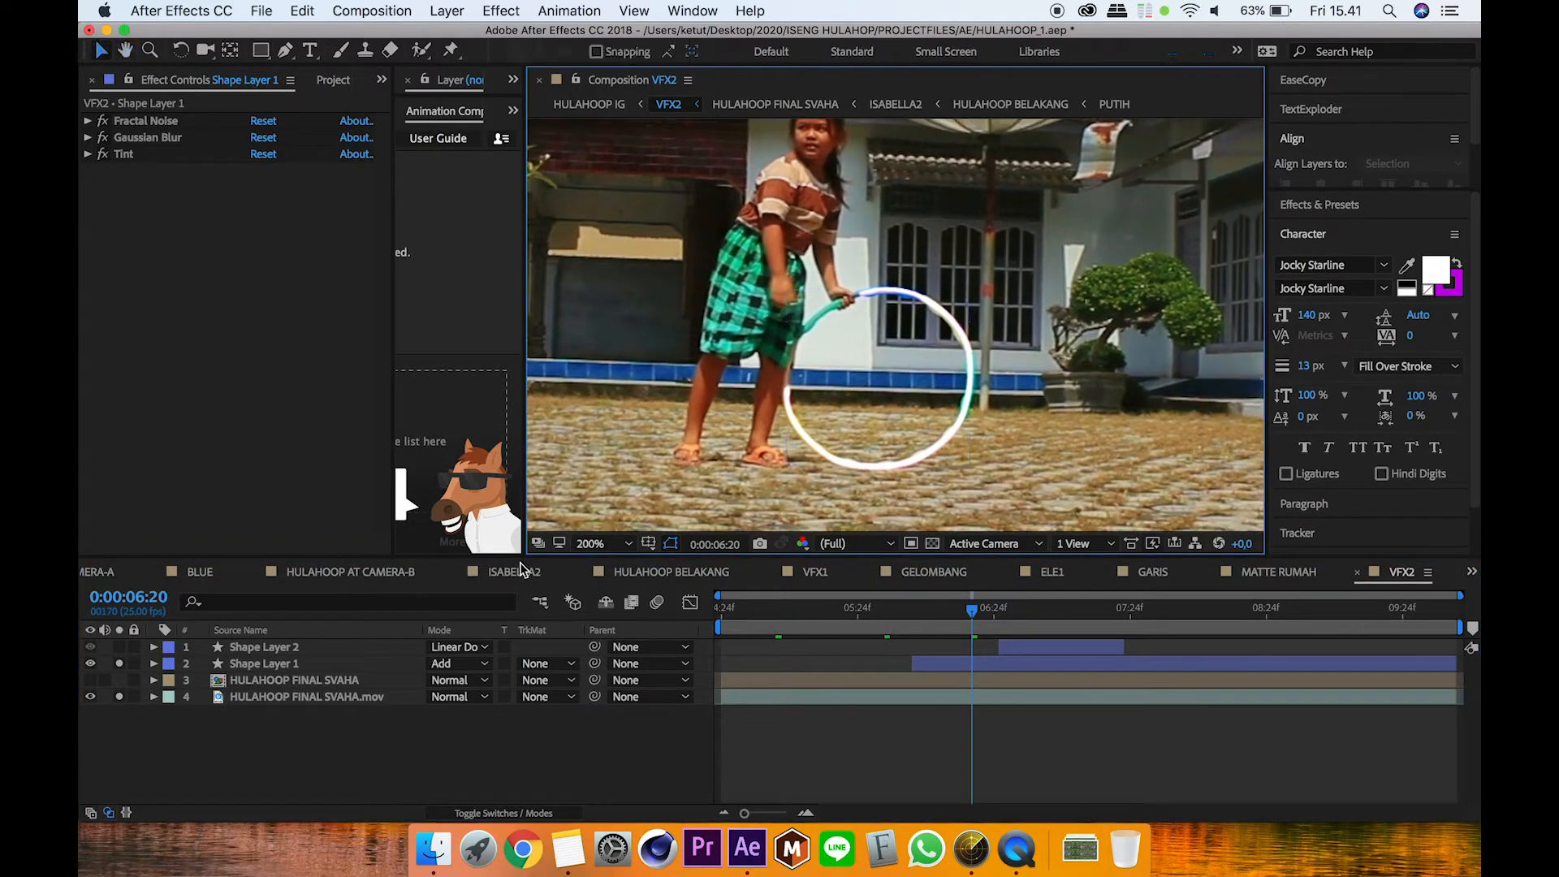
Step: Isolate Shape Layer 1 without the footage and view its stroke from 0:00:06:13 to 0:00:06:23
{"action": "left_click", "coordinate": [121, 697]}
{"action": "left_click_drag", "start_coordinate": [989, 622], "coordinate": [935, 627]}
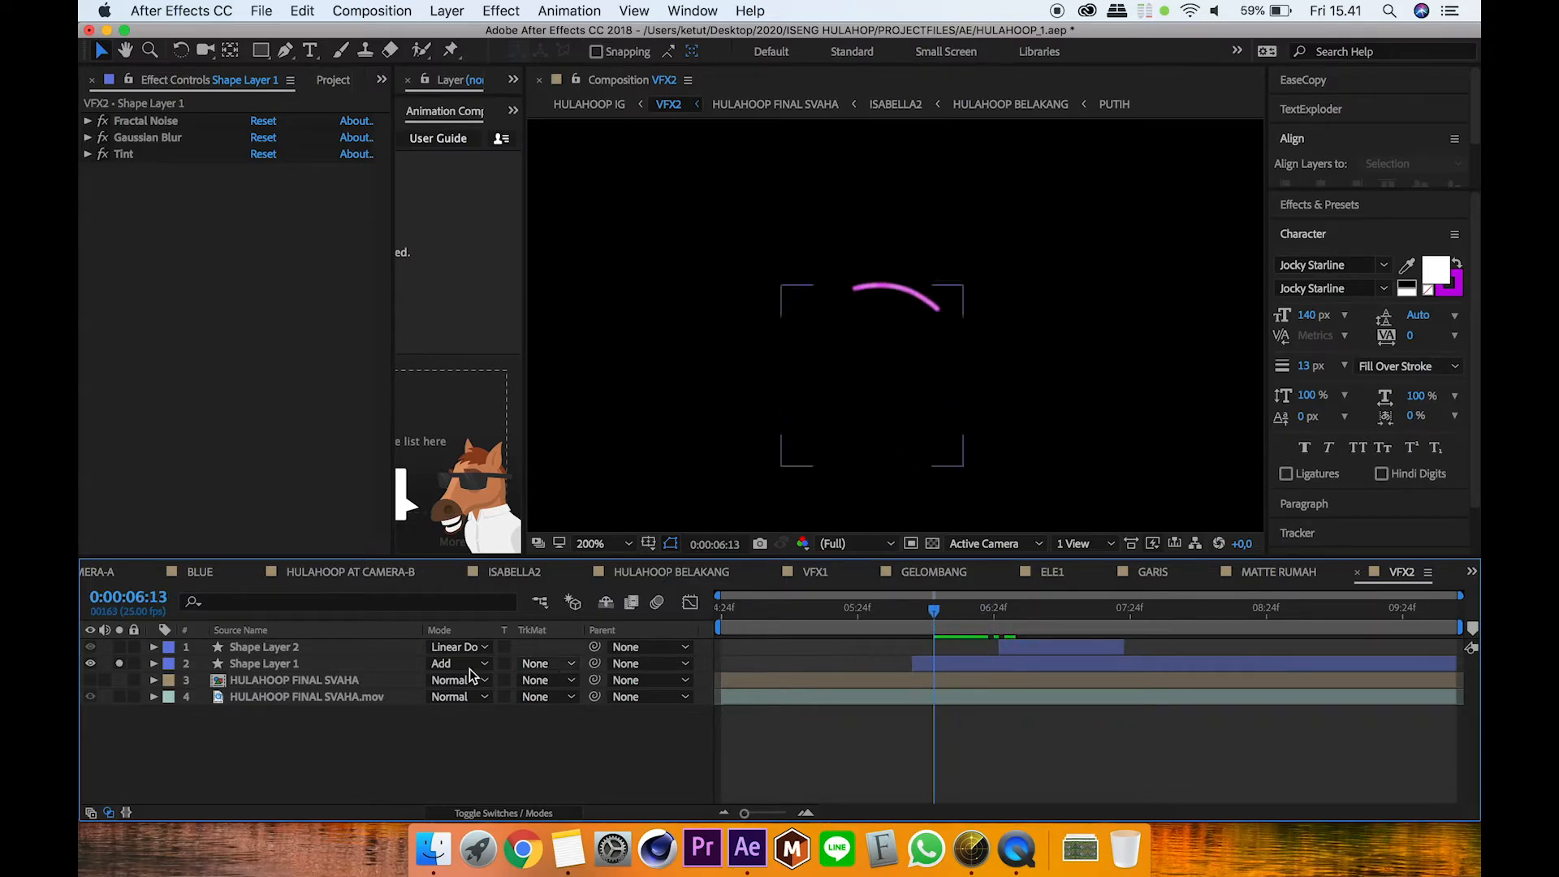
{"action": "left_click", "coordinate": [320, 665]}
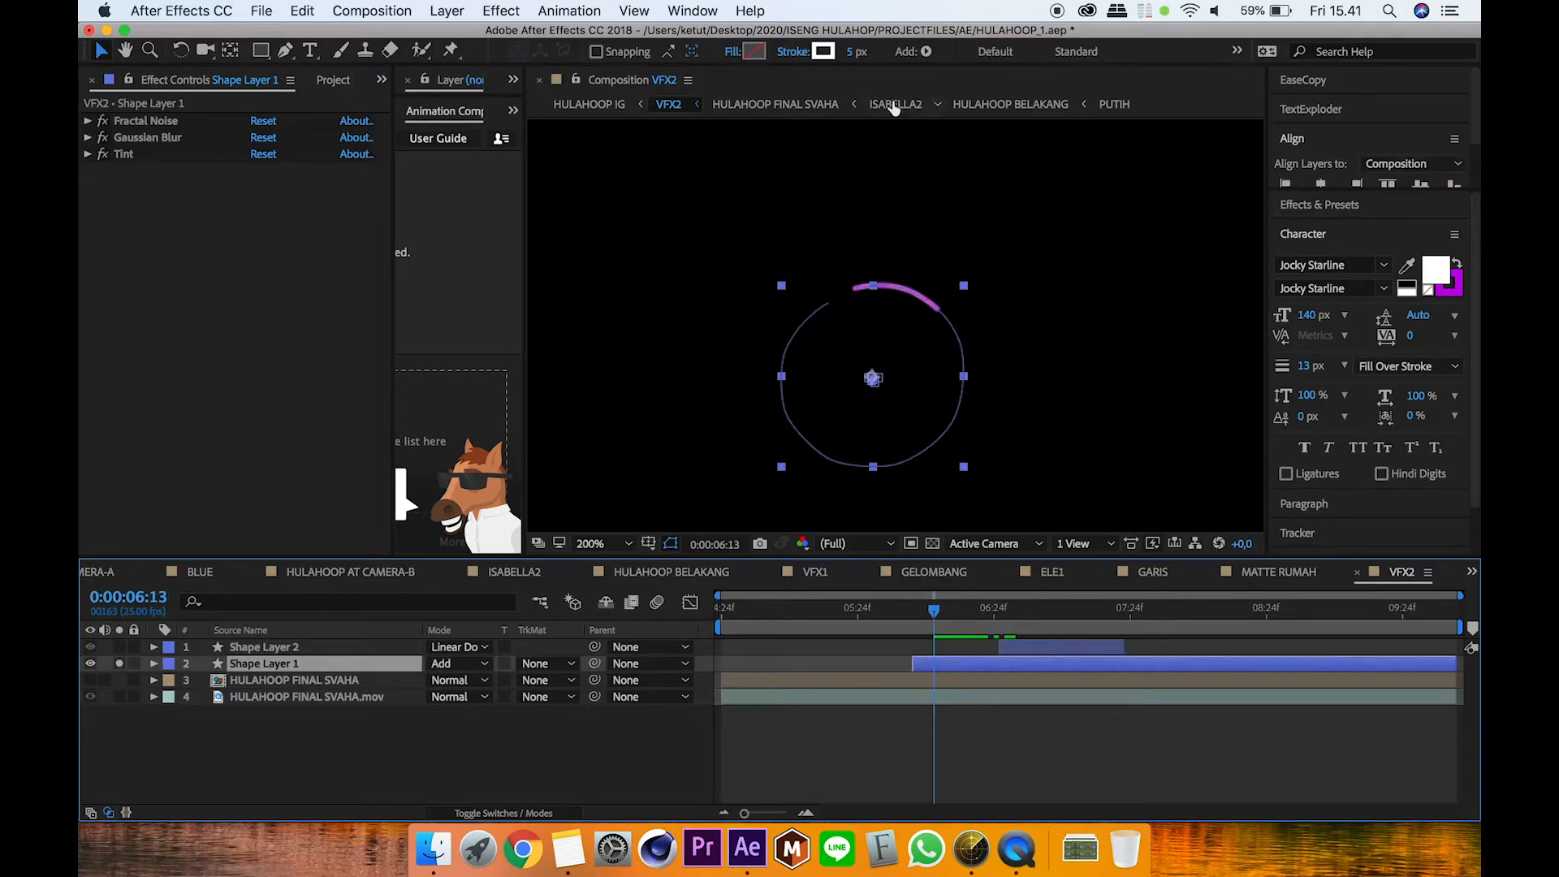
{"action": "left_click_drag", "start_coordinate": [936, 611], "coordinate": [989, 609]}
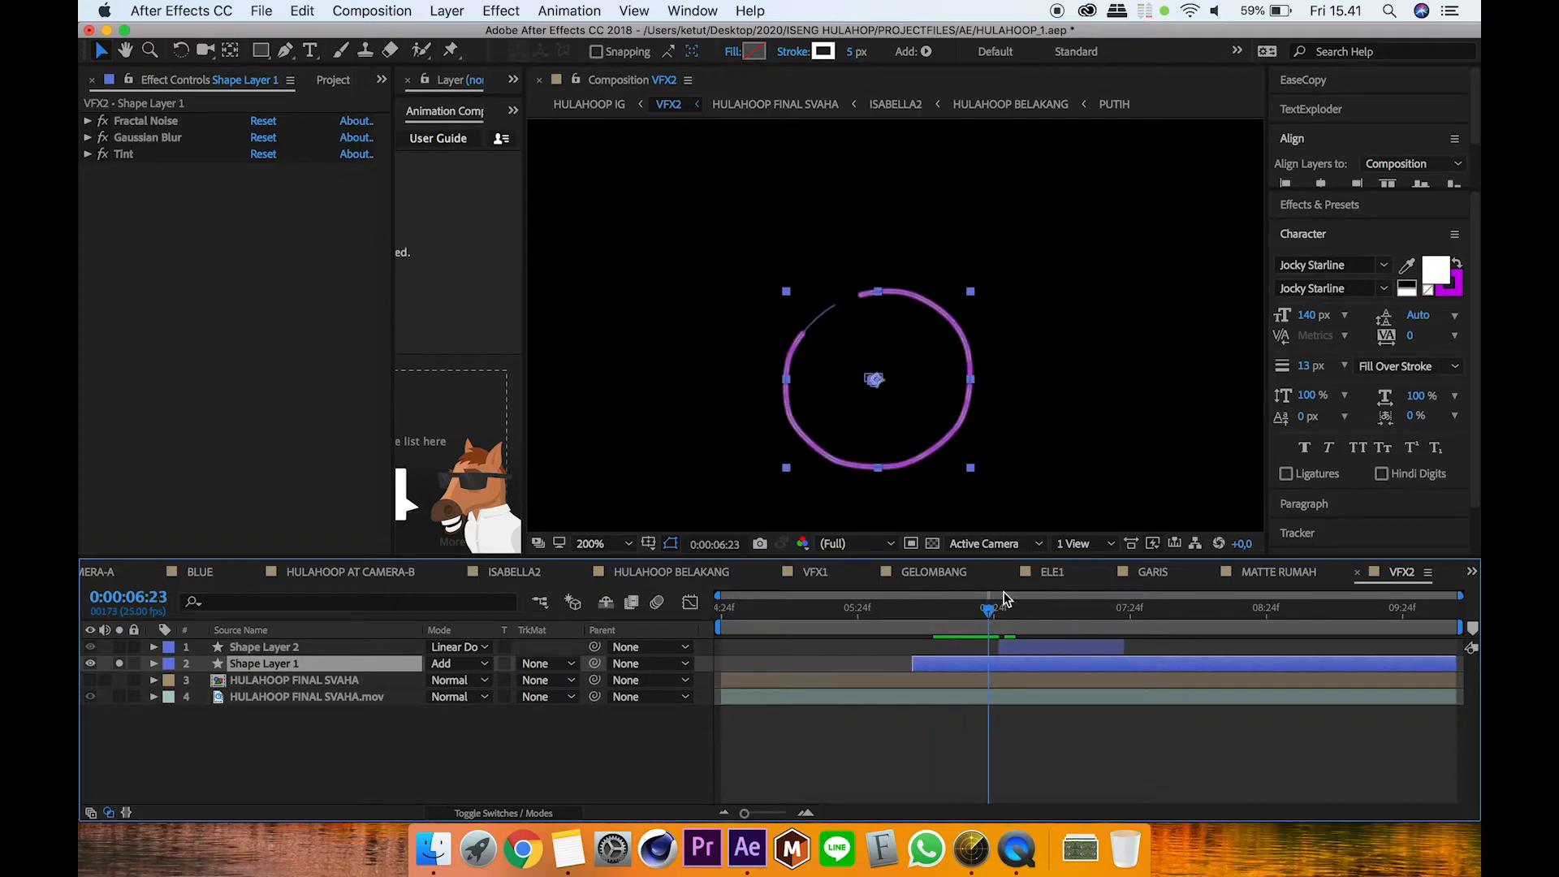
Step: Reveal Shape Layer 1's keyframes, select its Path property and check the path against the soloed footage up to 0:00:08:00
{"action": "key", "text": "u"}
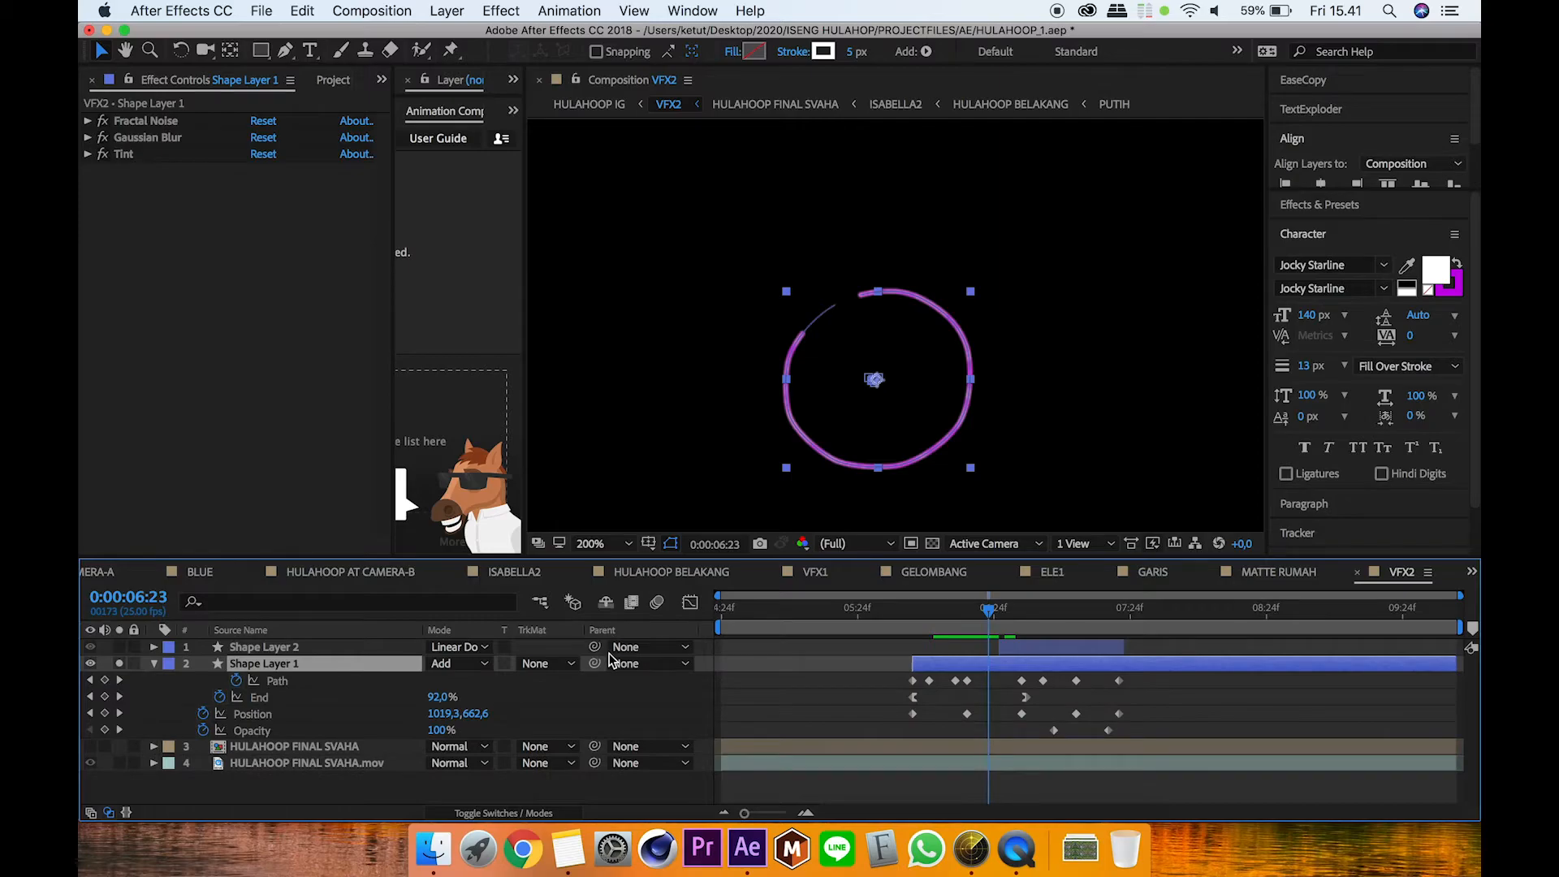
{"action": "left_click", "coordinate": [311, 682]}
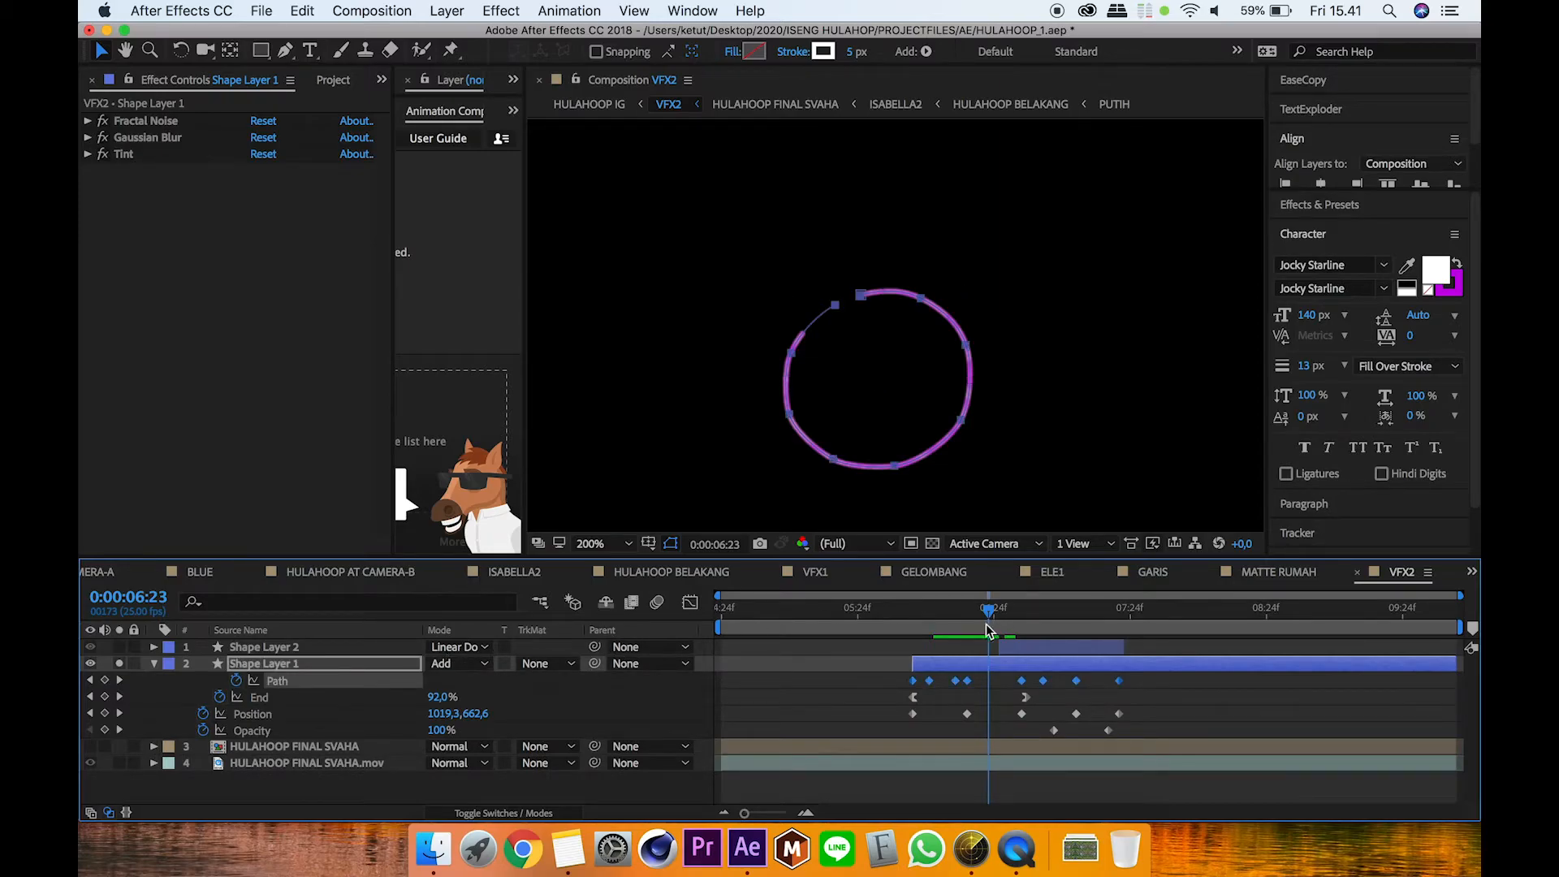
{"action": "left_click", "coordinate": [120, 762]}
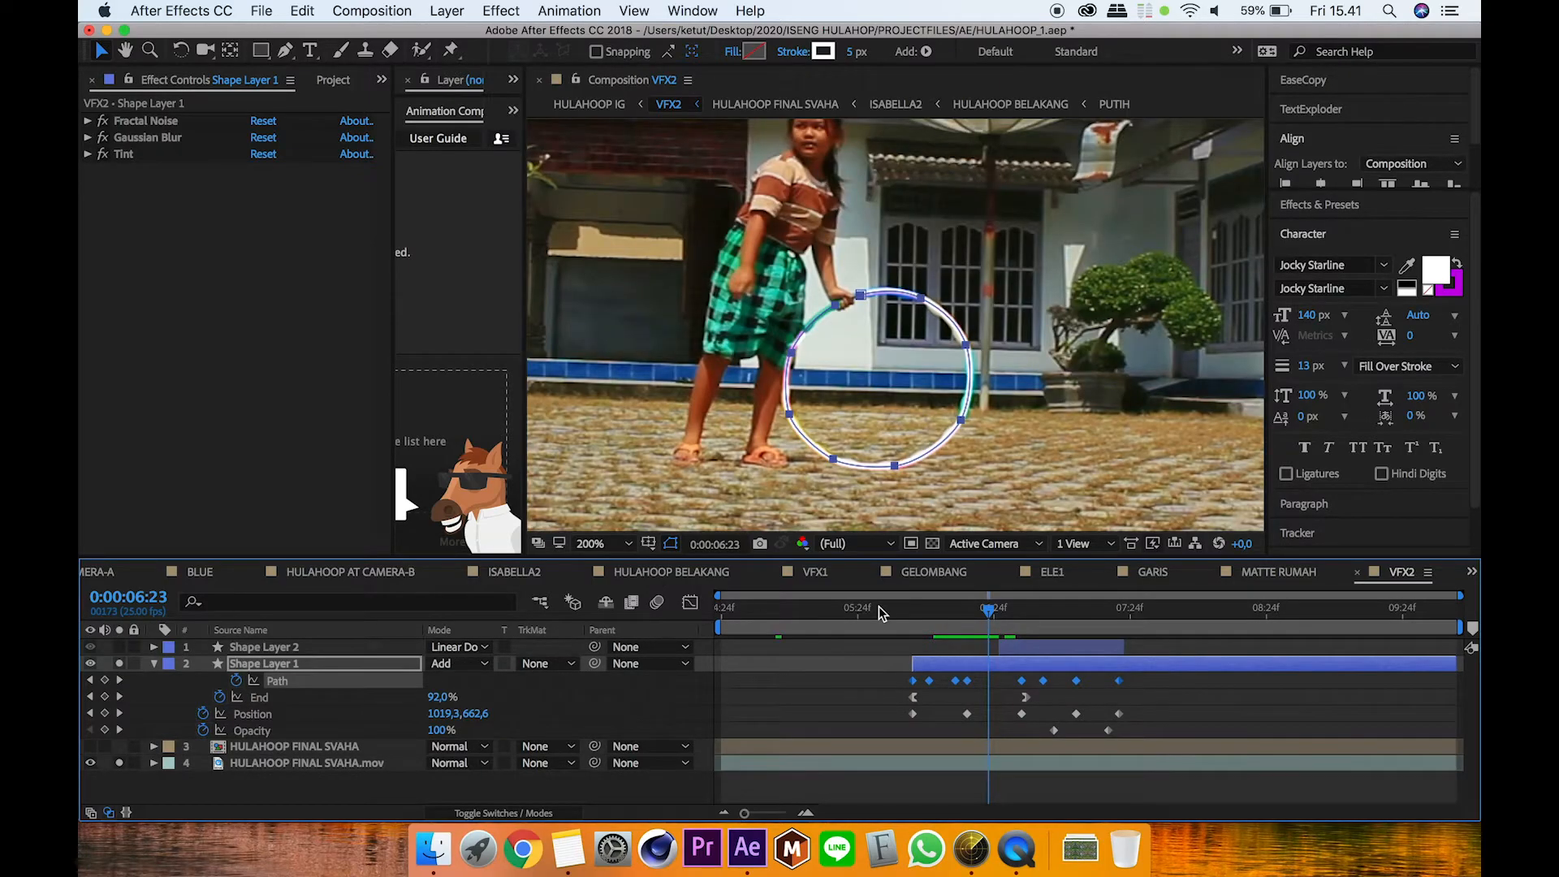
{"action": "left_click_drag", "start_coordinate": [1007, 620], "coordinate": [1138, 626]}
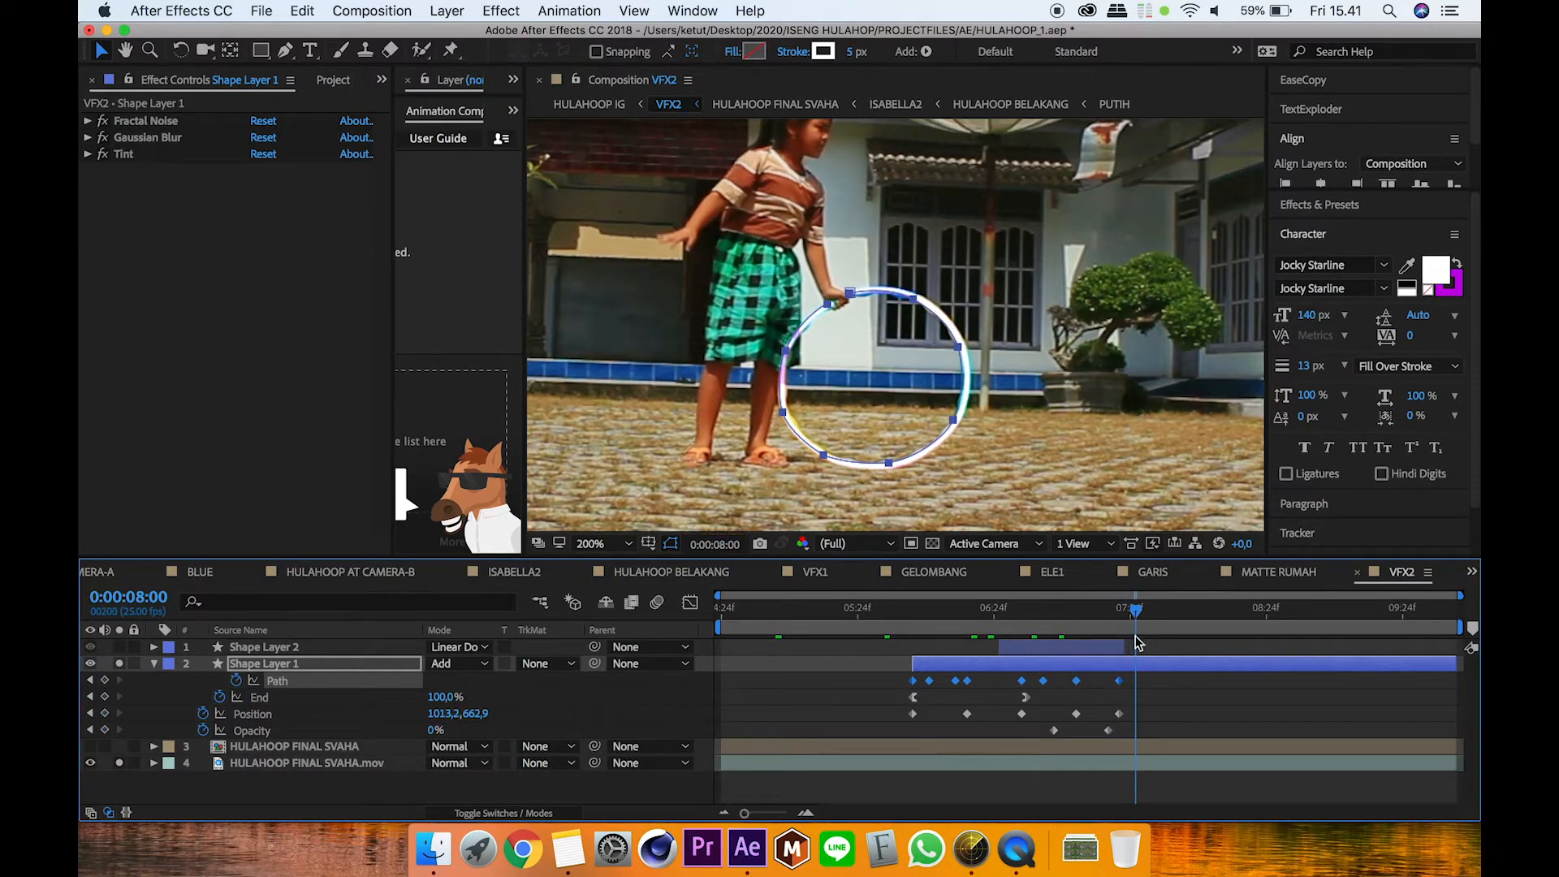
{"action": "key", "text": "Page_Down"}
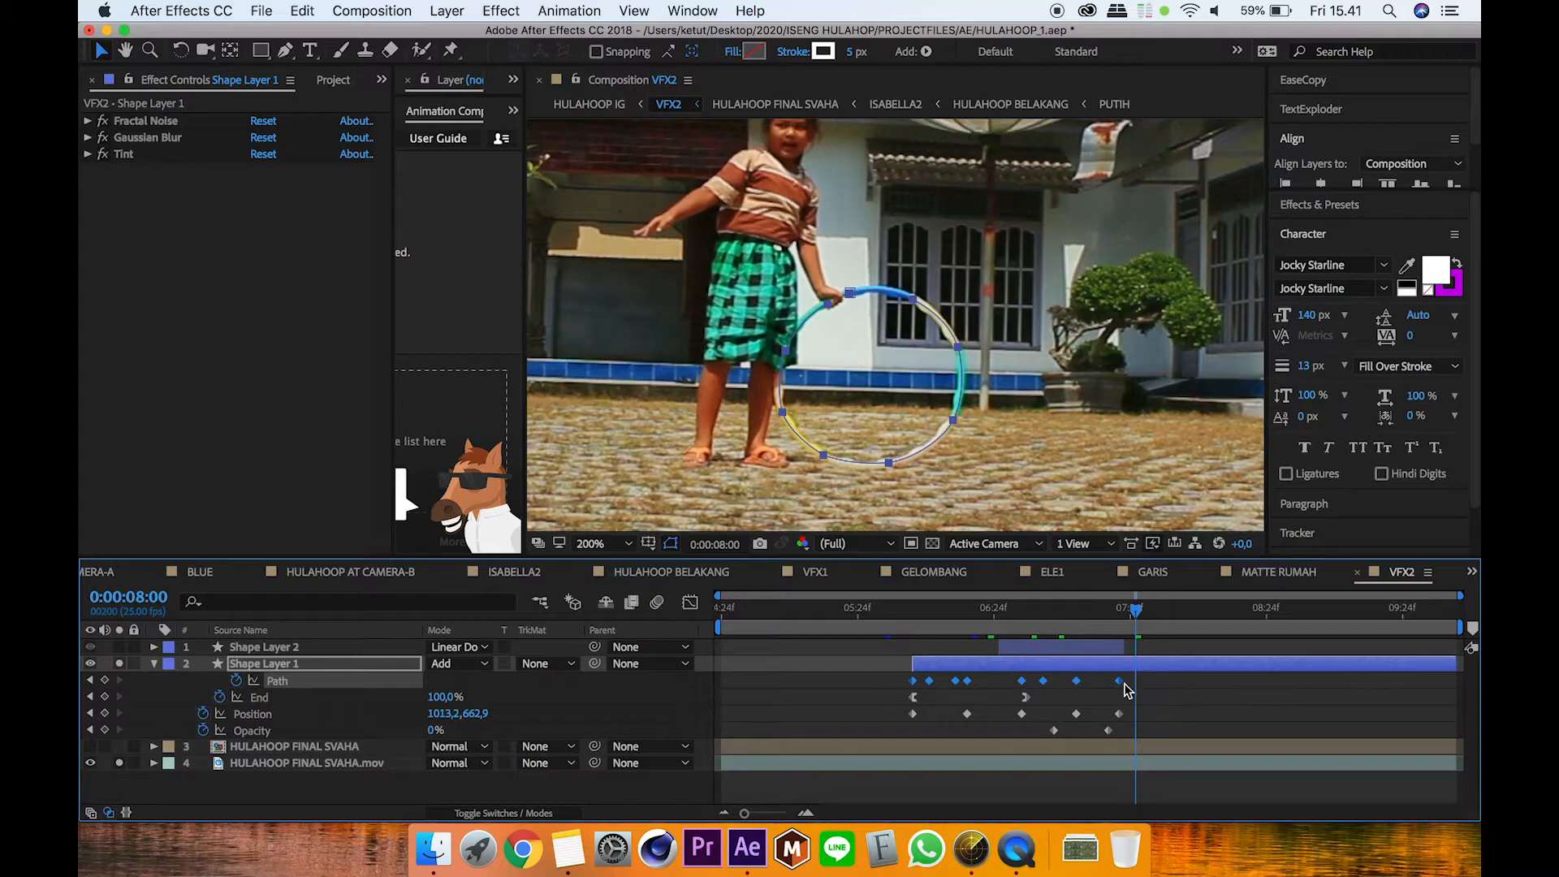
{"action": "left_click", "coordinate": [844, 688]}
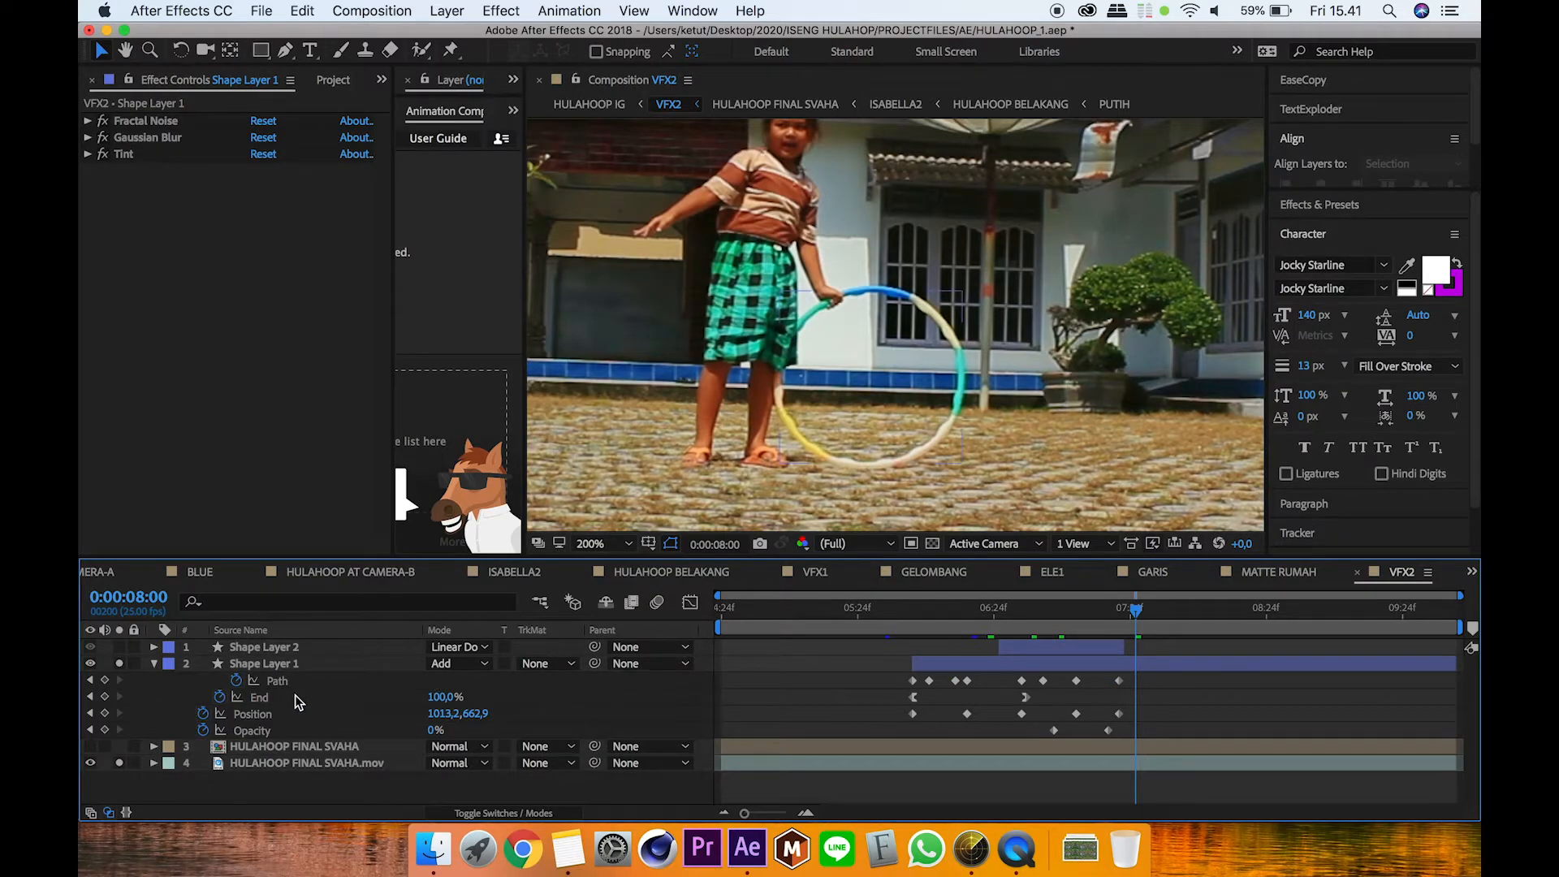
Step: Expand all of Shape Layer 1's properties and examine its Trim Paths animation up to 0:00:07:22
{"action": "left_click", "coordinate": [154, 664]}
{"action": "left_click", "coordinate": [155, 664]}
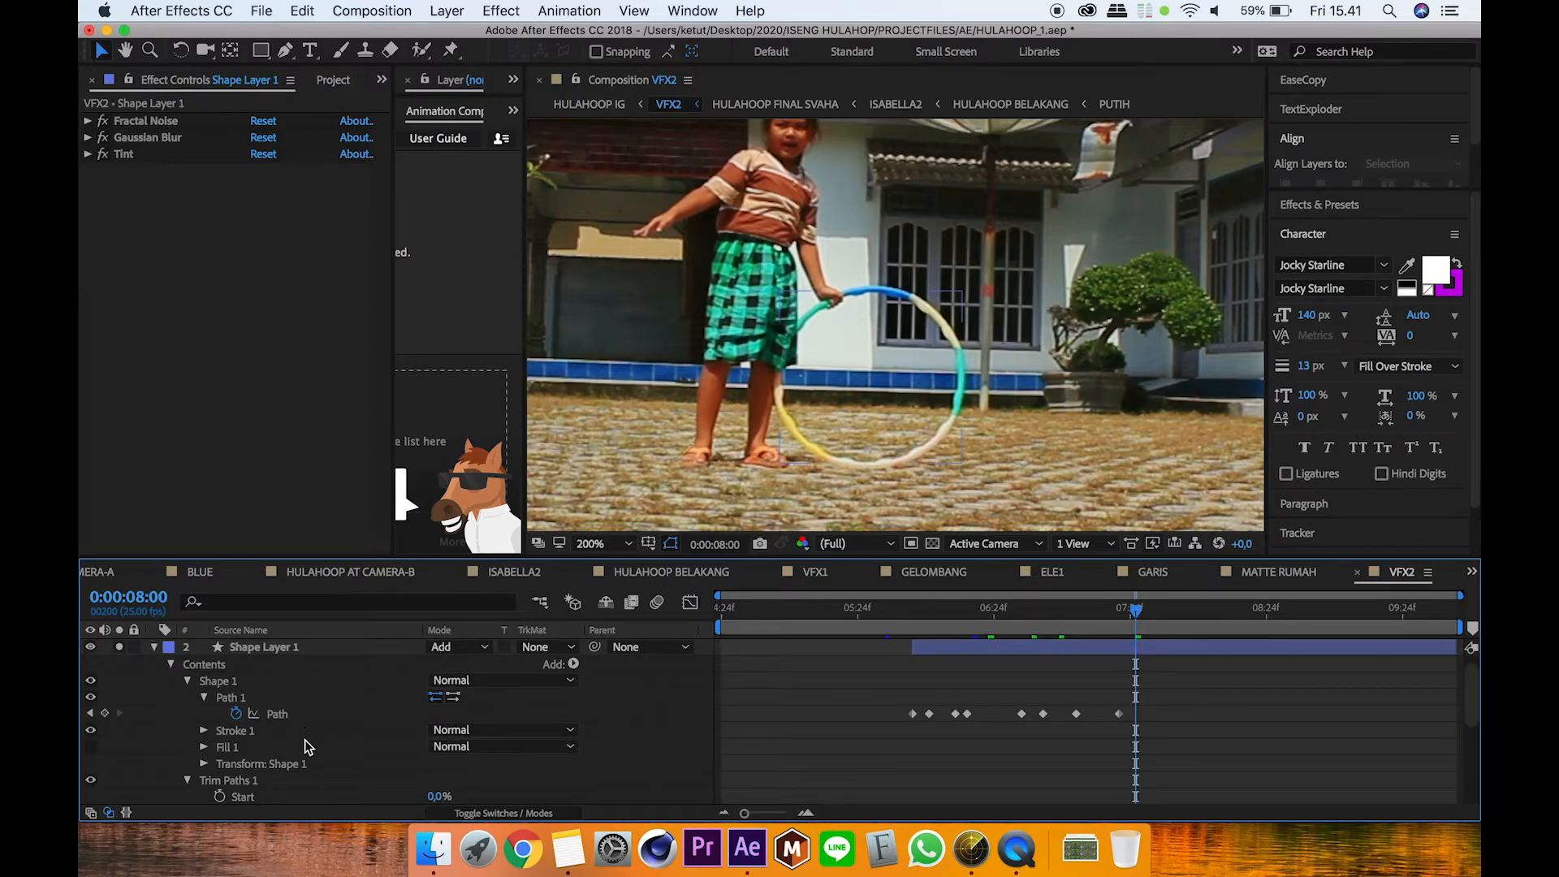
{"action": "key", "text": "h"}
{"action": "scroll", "coordinate": [300, 714], "scroll_direction": "down", "scroll_amount": 5}
{"action": "key", "text": "v"}
{"action": "left_click_drag", "start_coordinate": [928, 616], "coordinate": [1117, 628]}
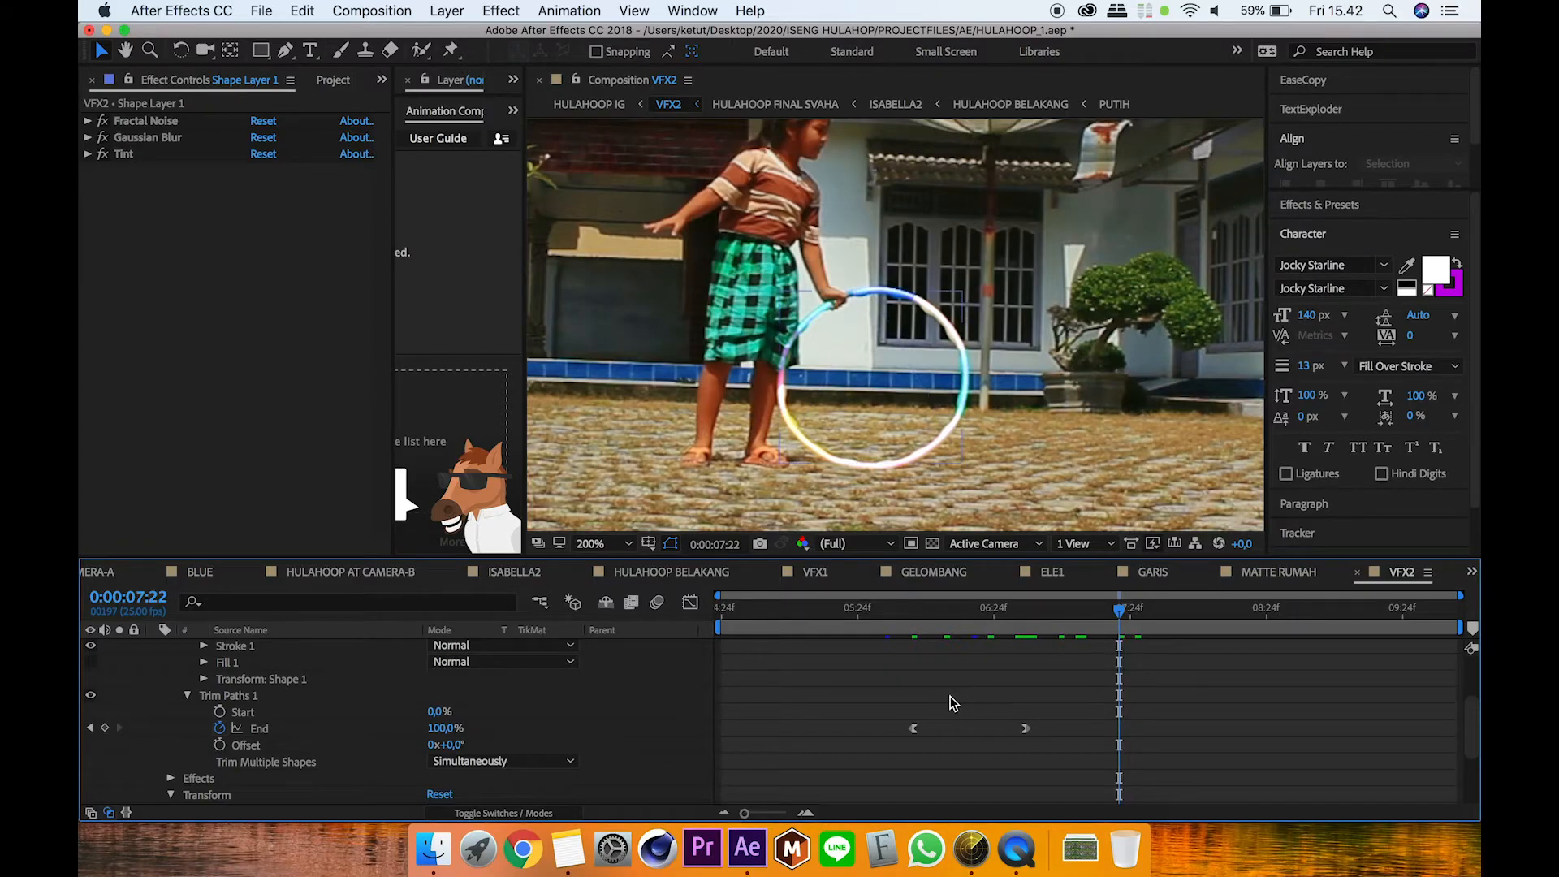
Step: Examine Shape Layer 1's Transform properties, viewing the Position and Opacity animation from 0:00:06:09 to 0:00:07:17
{"action": "key", "text": "h"}
{"action": "scroll", "coordinate": [836, 714], "scroll_direction": "down", "scroll_amount": 5}
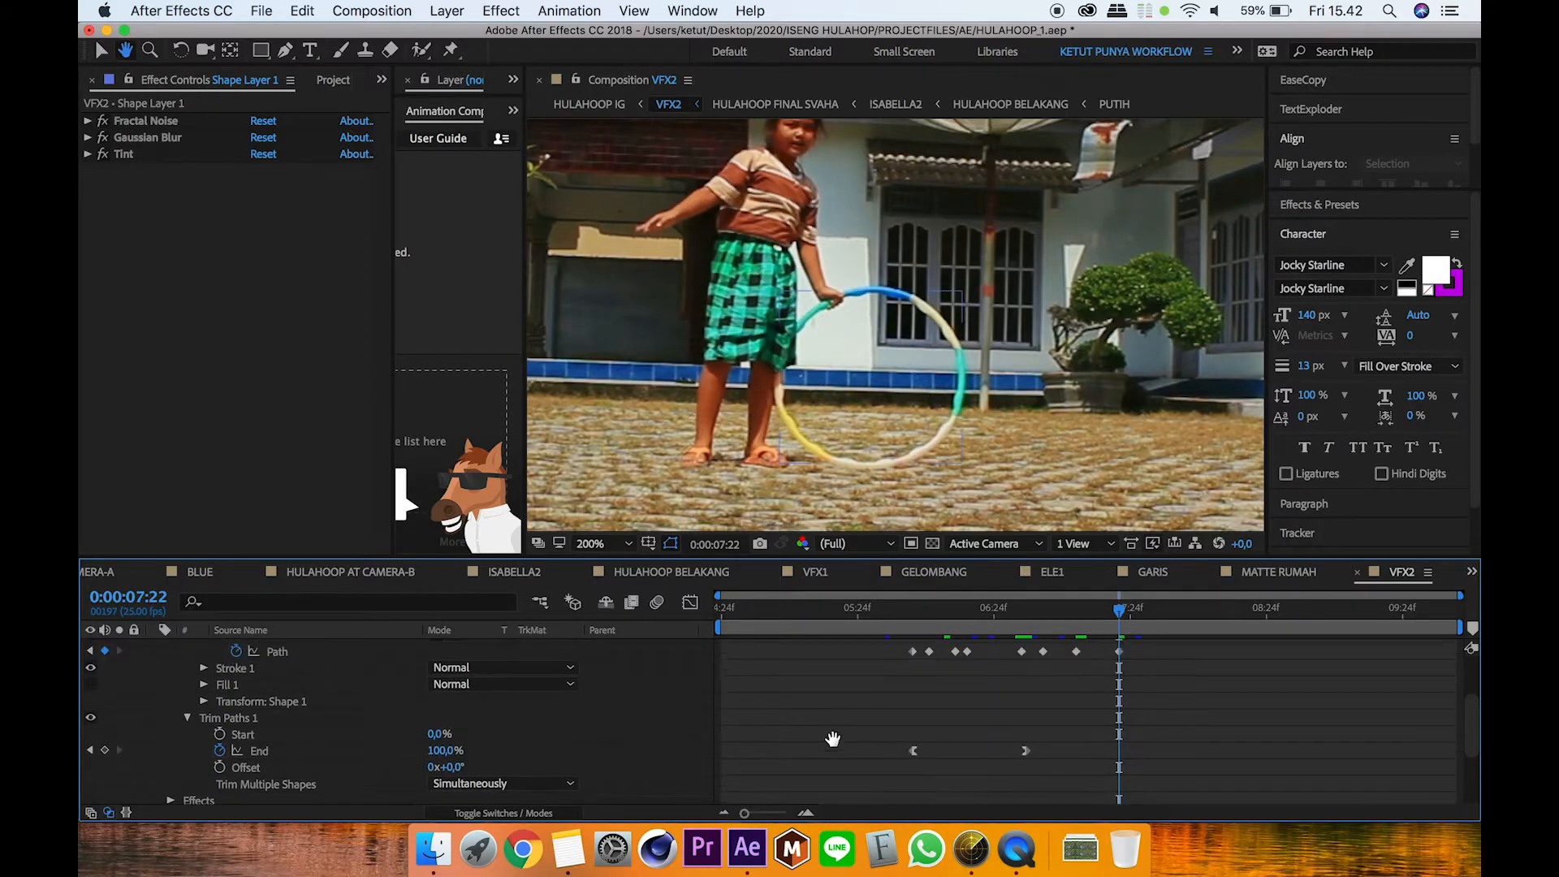
{"action": "key", "text": "v"}
{"action": "left_click_drag", "start_coordinate": [952, 617], "coordinate": [909, 621]}
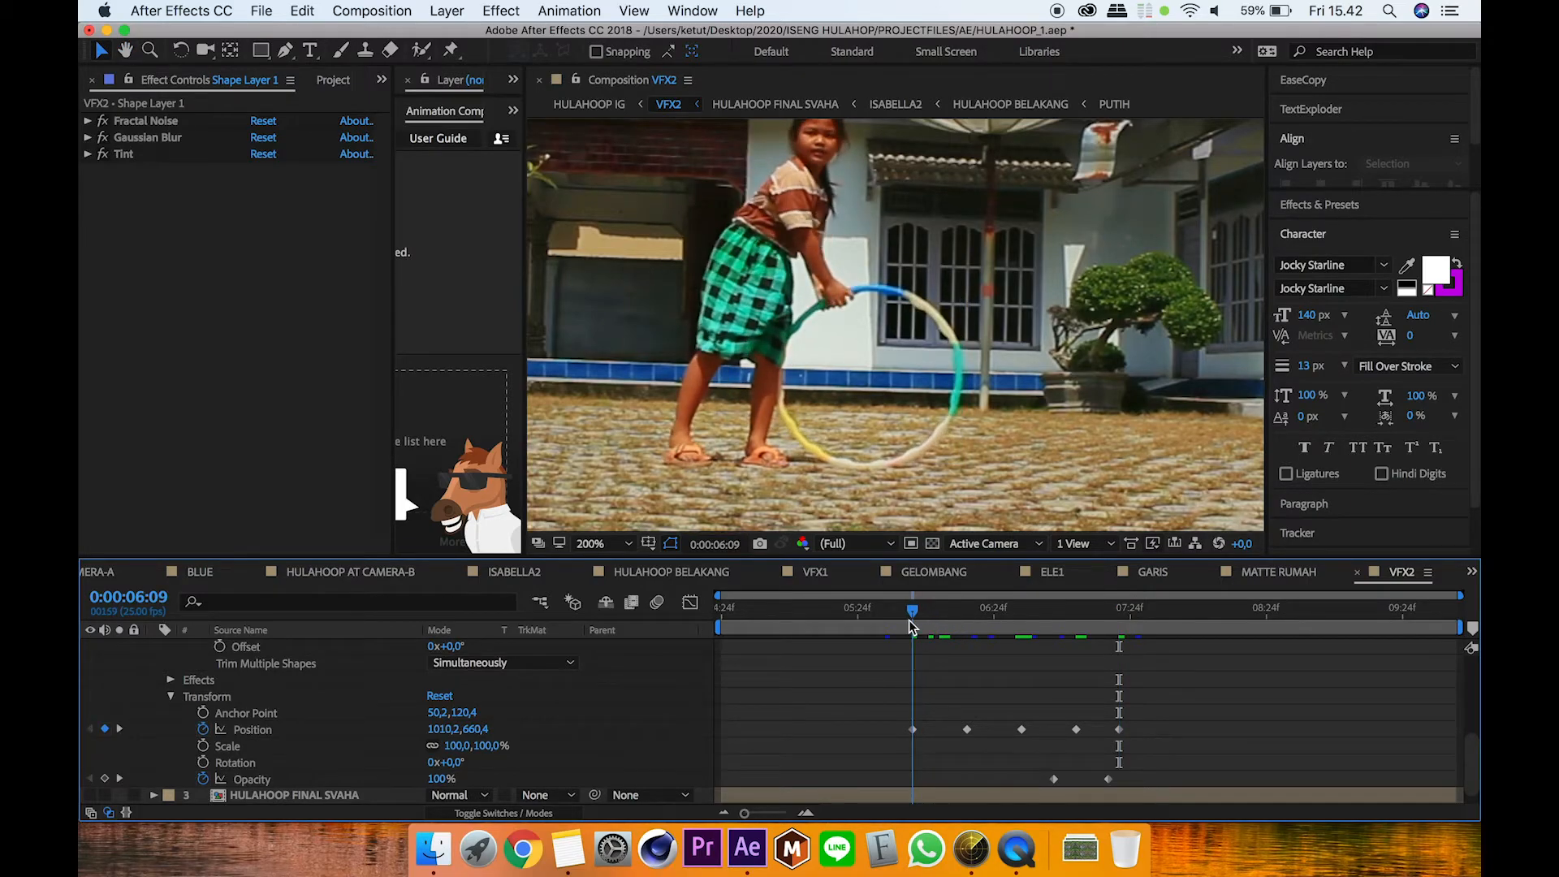
{"action": "left_click_drag", "start_coordinate": [923, 713], "coordinate": [903, 762]}
{"action": "left_click_drag", "start_coordinate": [913, 617], "coordinate": [1093, 617]}
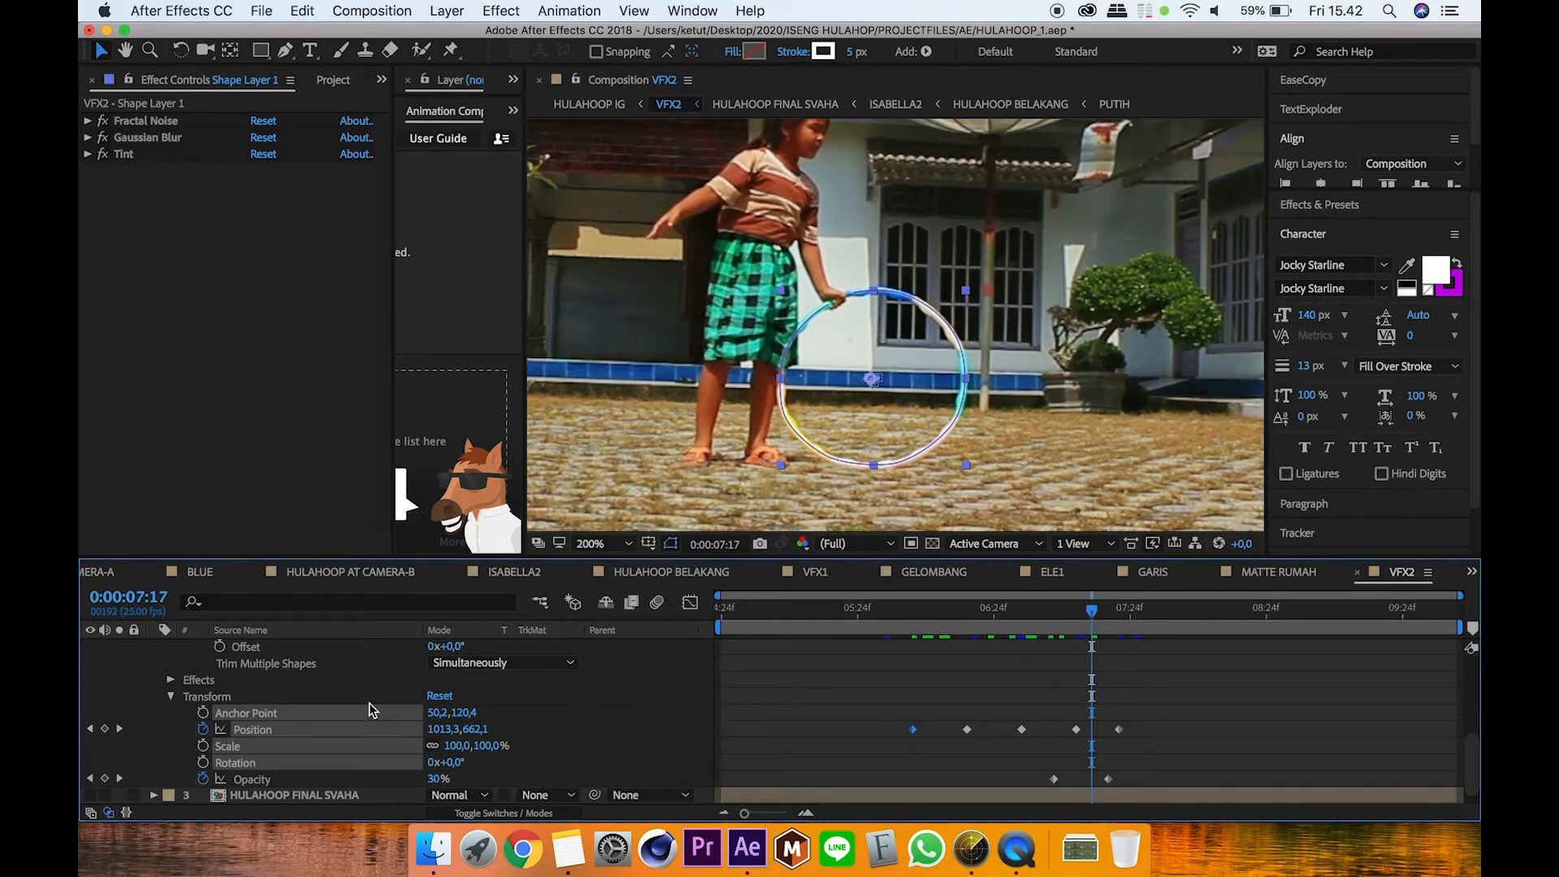
Step: Turn off all of Shape Layer 1's effects, examine the Fractal Noise settings and collapse the layer's properties
{"action": "scroll", "coordinate": [699, 707], "scroll_direction": "up", "scroll_amount": 10}
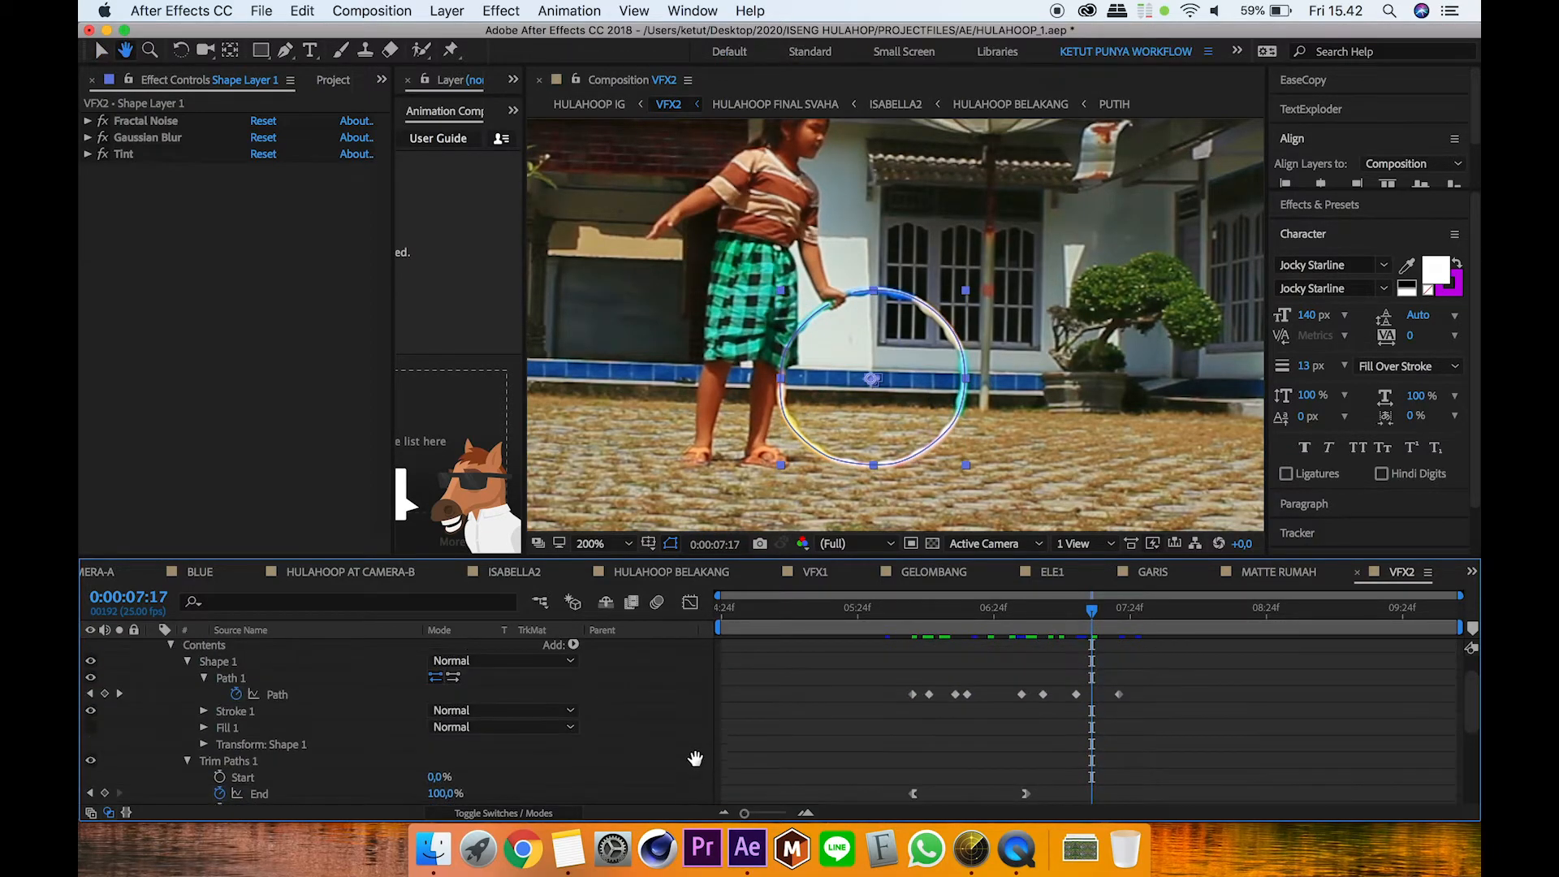
{"action": "left_click", "coordinate": [151, 341]}
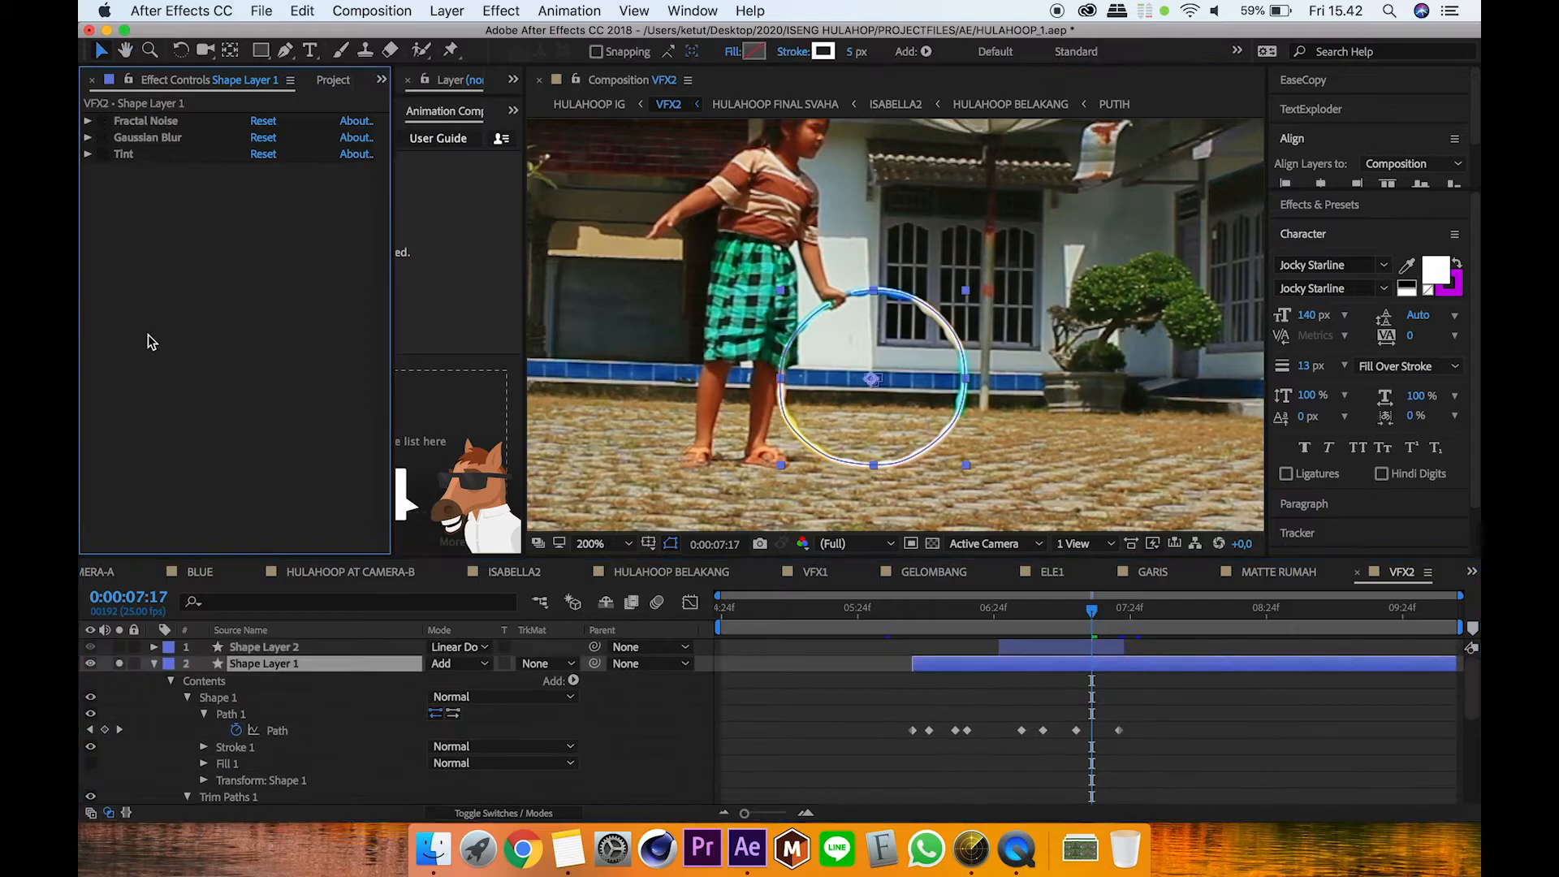
{"action": "left_click", "coordinate": [88, 120]}
{"action": "scroll", "coordinate": [388, 155], "scroll_direction": "down", "scroll_amount": 1}
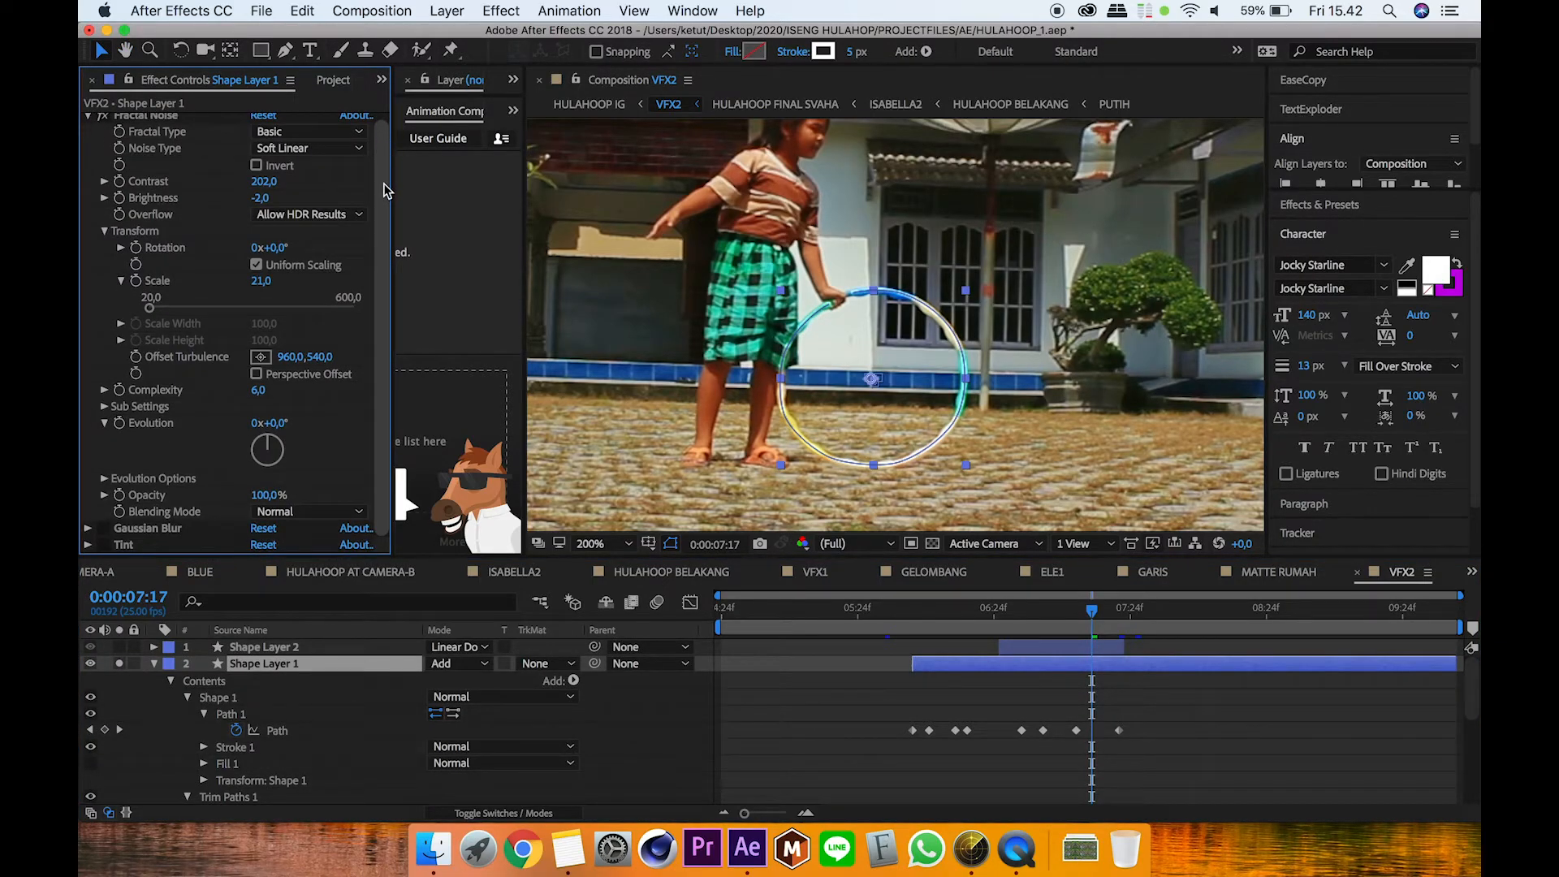
{"action": "left_click", "coordinate": [155, 664]}
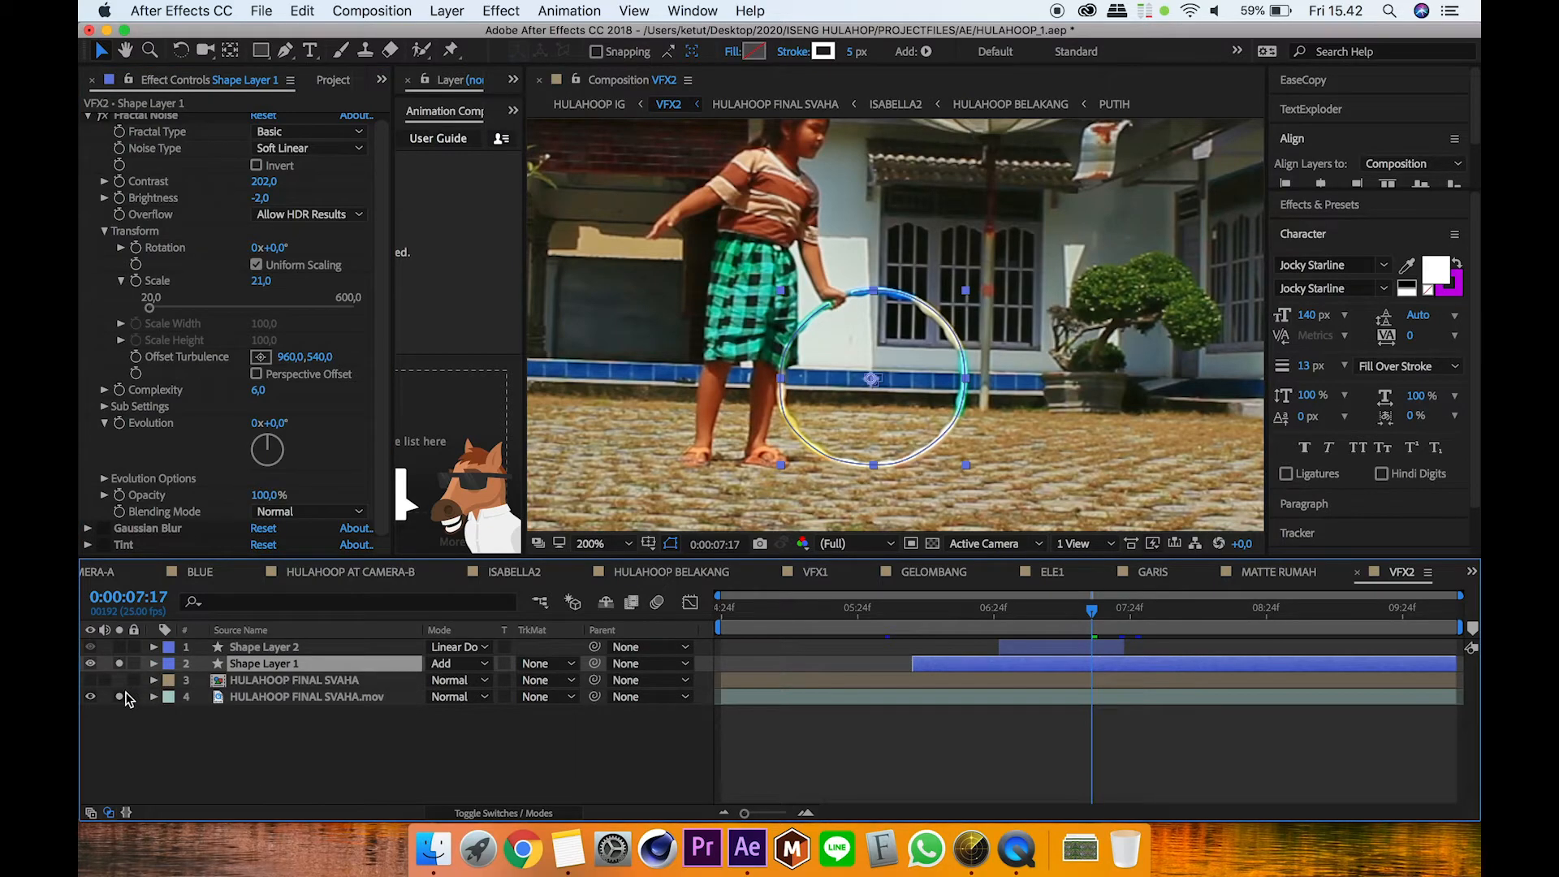
Step: Isolate Shape Layer 1 at 0:00:07:02 and enable its Fractal Noise, Gaussian Blur and Tint one after another
{"action": "left_click", "coordinate": [120, 697]}
{"action": "left_click_drag", "start_coordinate": [1094, 632], "coordinate": [1009, 632]}
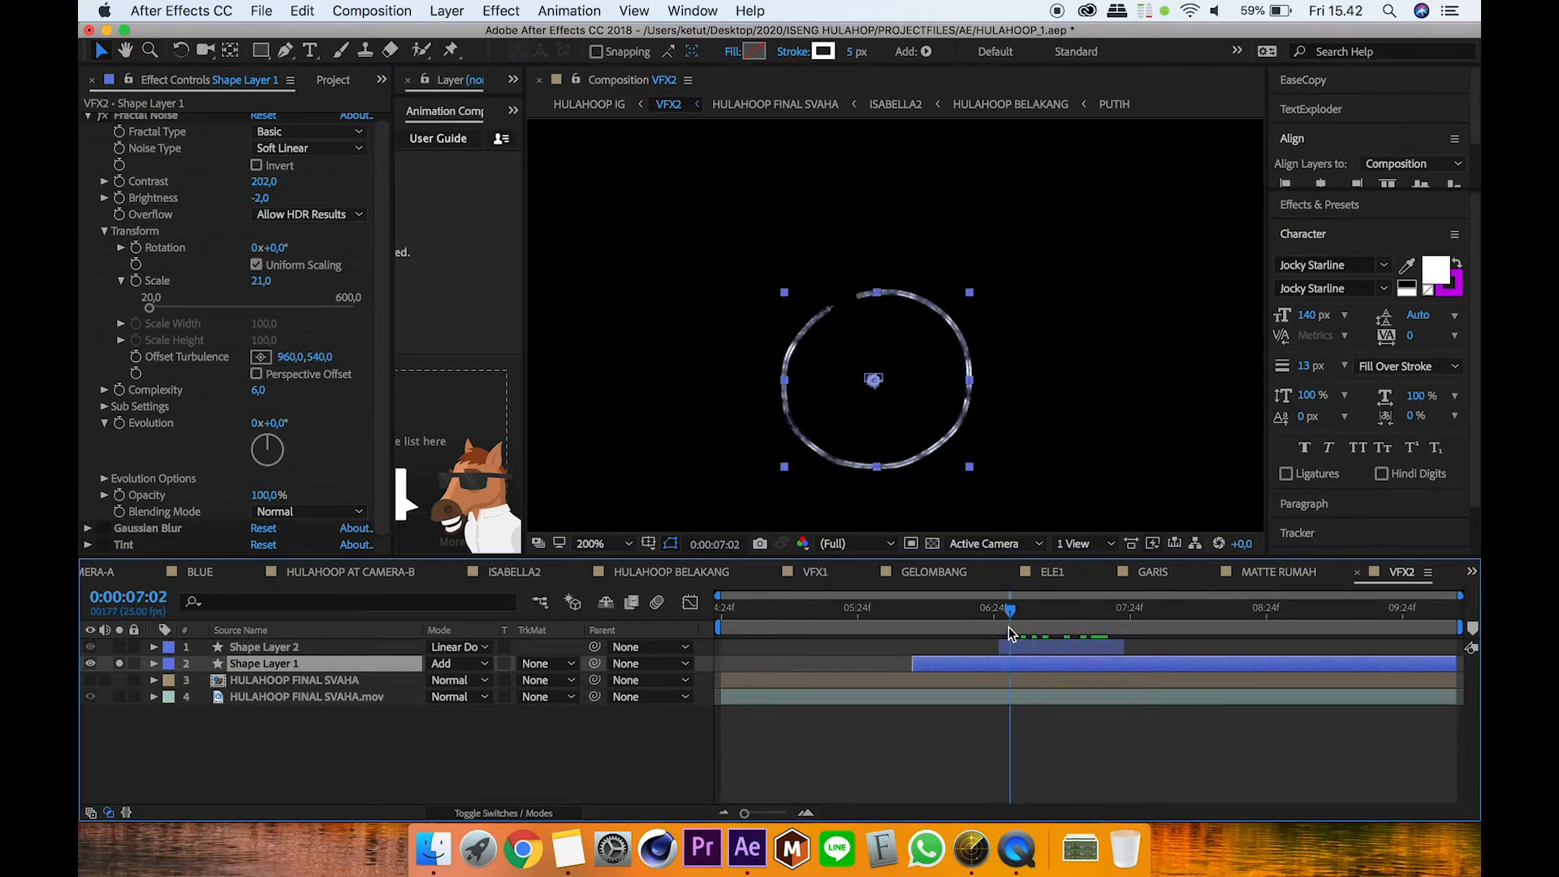
{"action": "left_click", "coordinate": [863, 747]}
{"action": "left_click", "coordinate": [103, 116]}
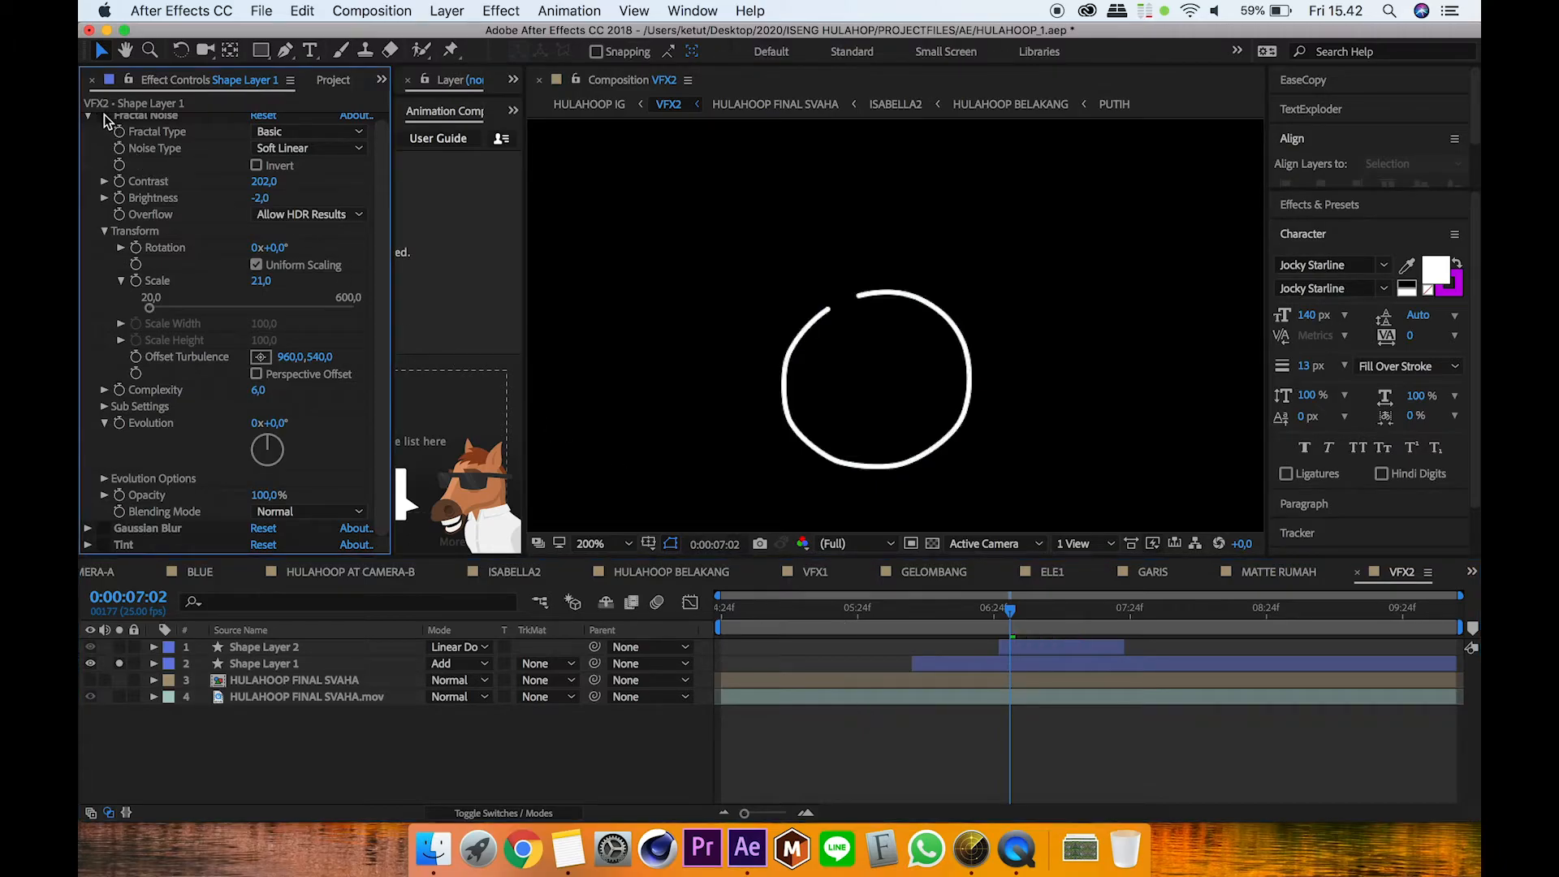
{"action": "left_click", "coordinate": [104, 115]}
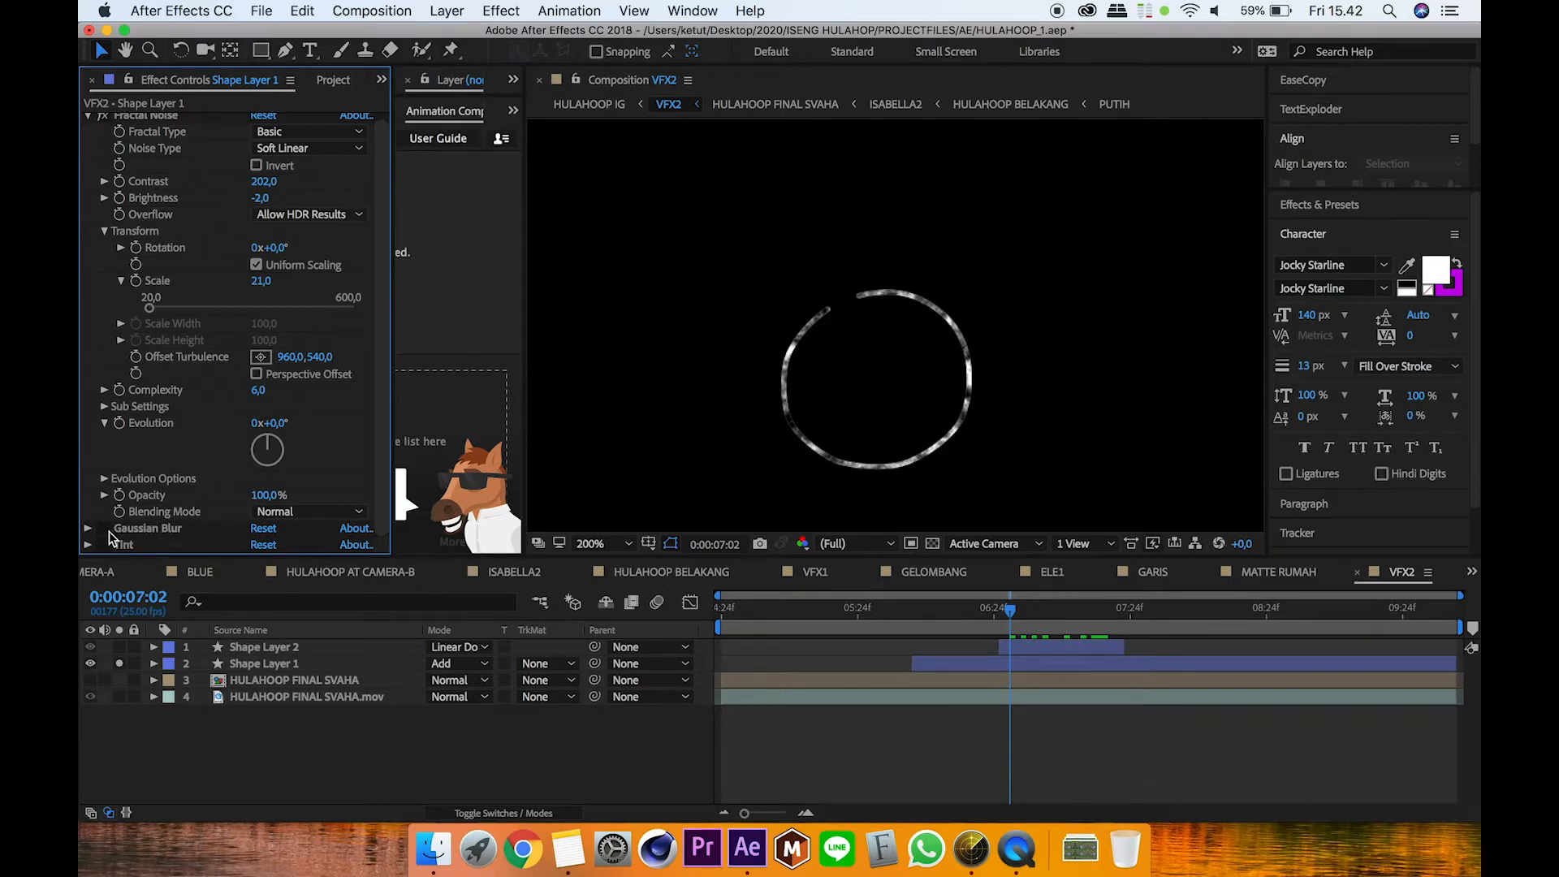
{"action": "left_click", "coordinate": [87, 528]}
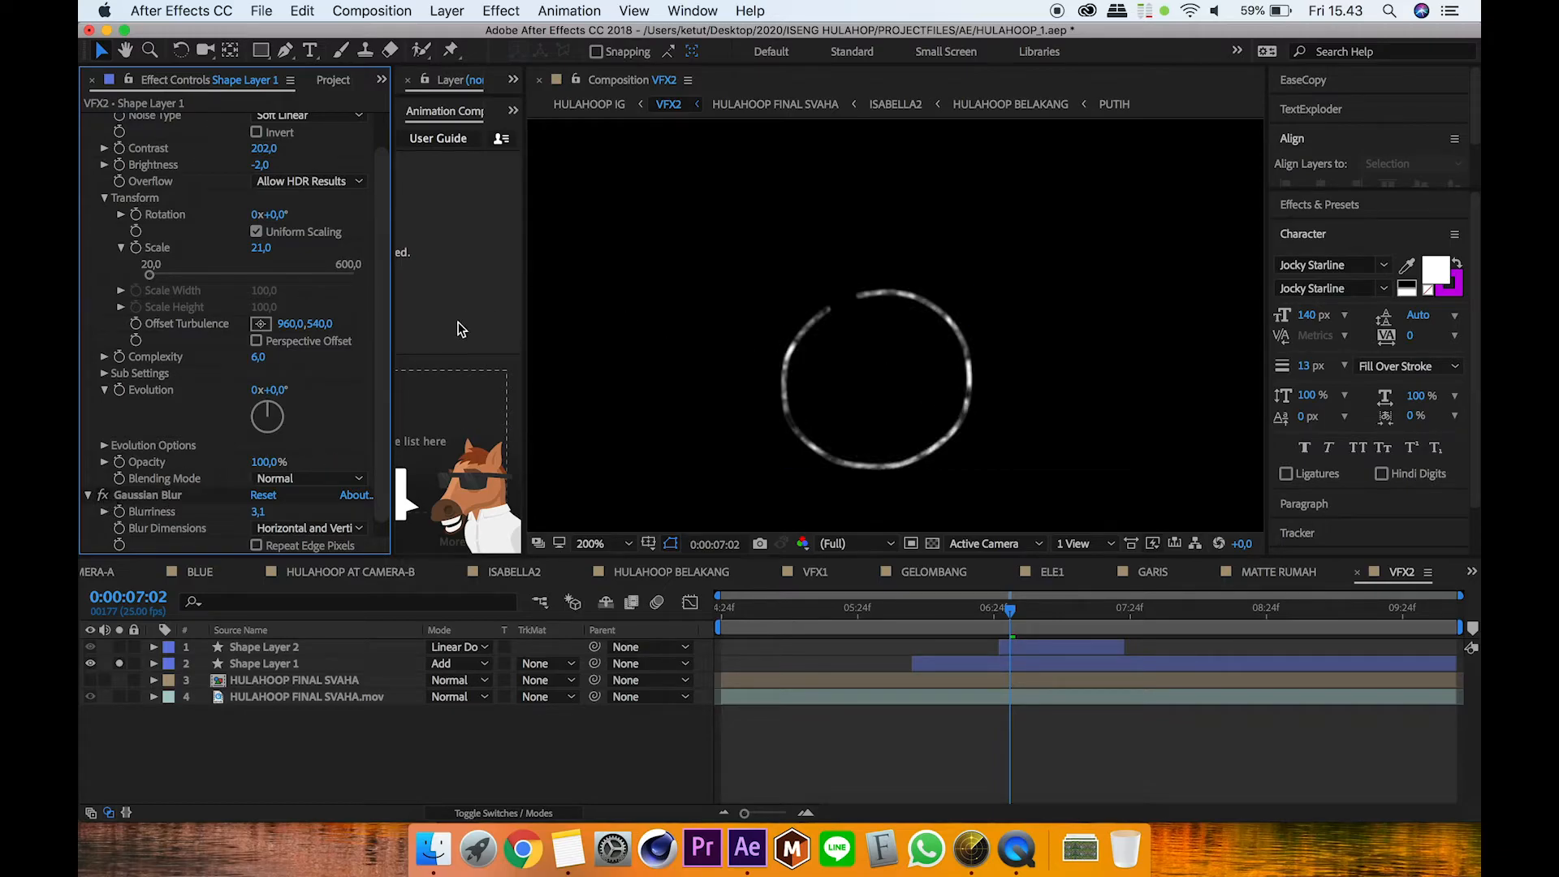
{"action": "scroll", "coordinate": [378, 388], "scroll_direction": "down", "scroll_amount": 1}
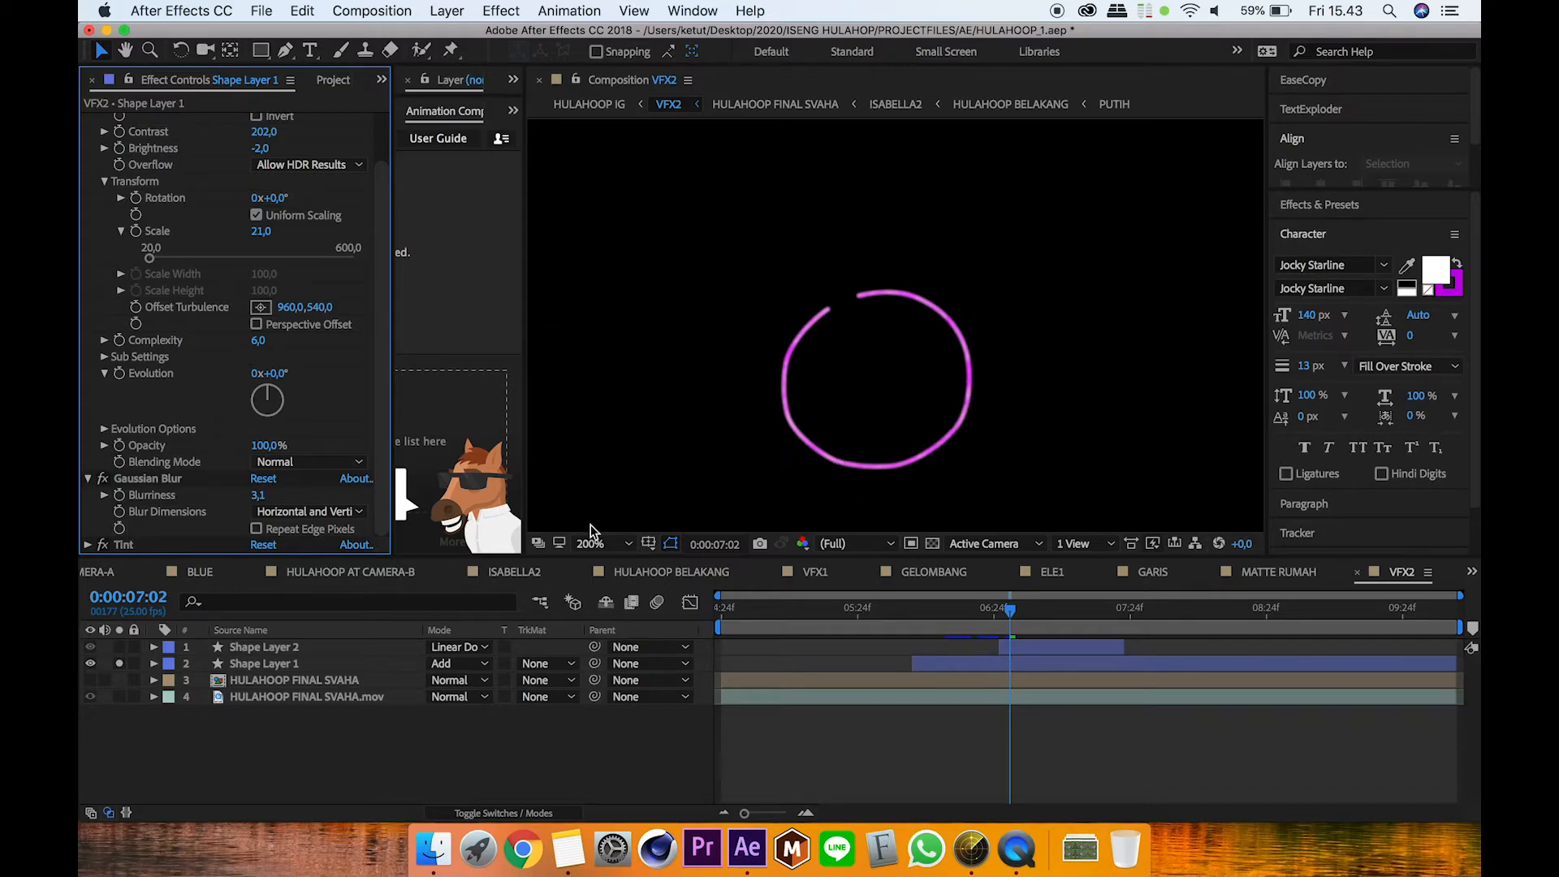
Step: Solo the HULAHOOP FINAL SVAHA.mov footage with Shape Layer 1 again and show the effects on Shape Layer 2
{"action": "left_click", "coordinate": [120, 697]}
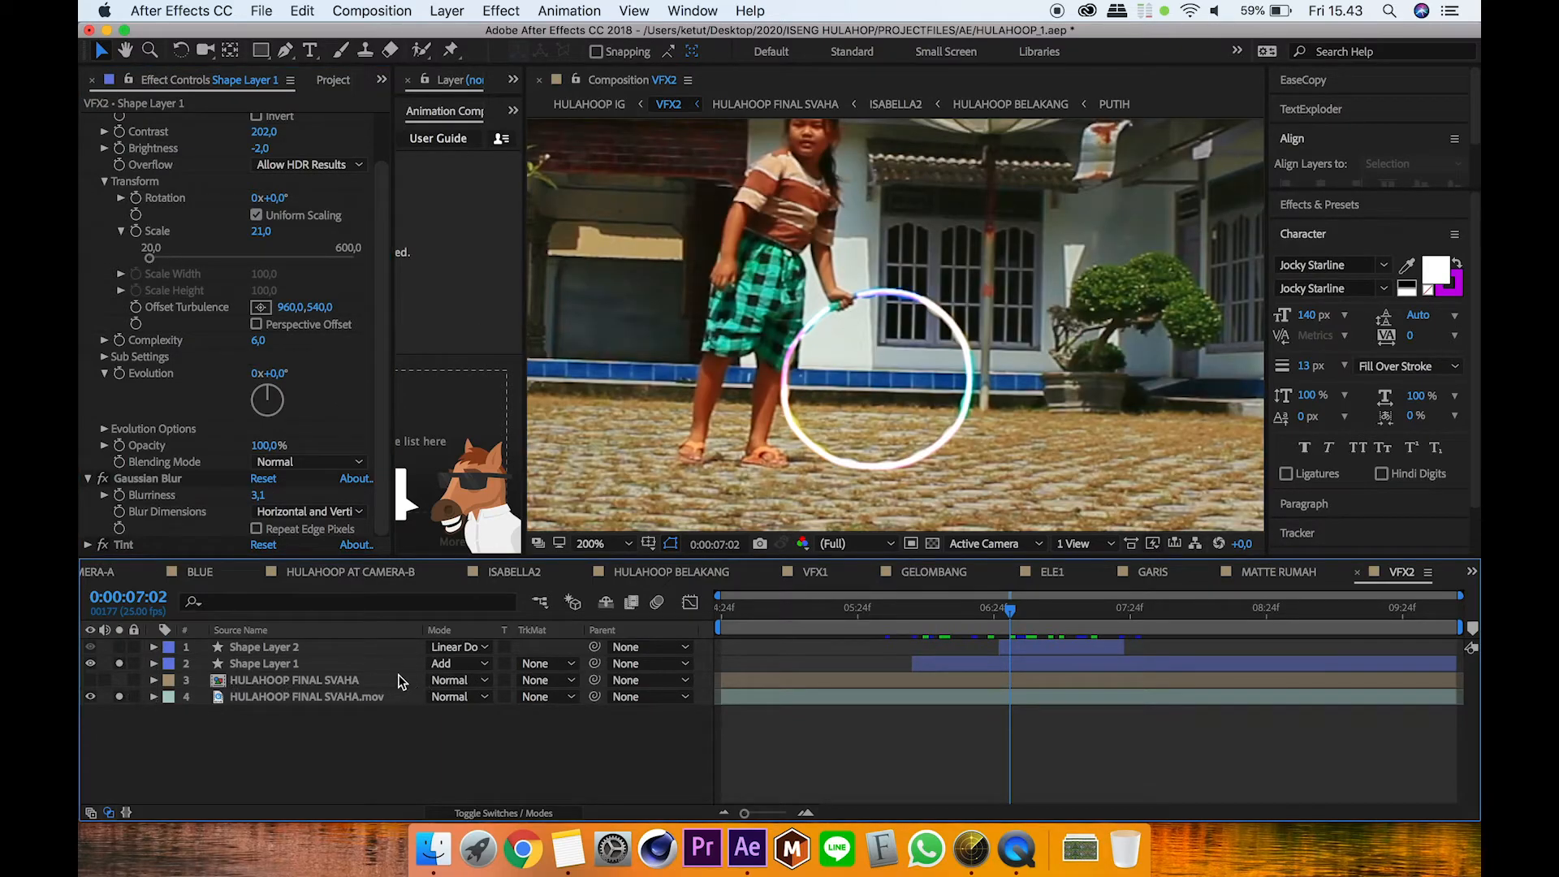
{"action": "left_click", "coordinate": [364, 663]}
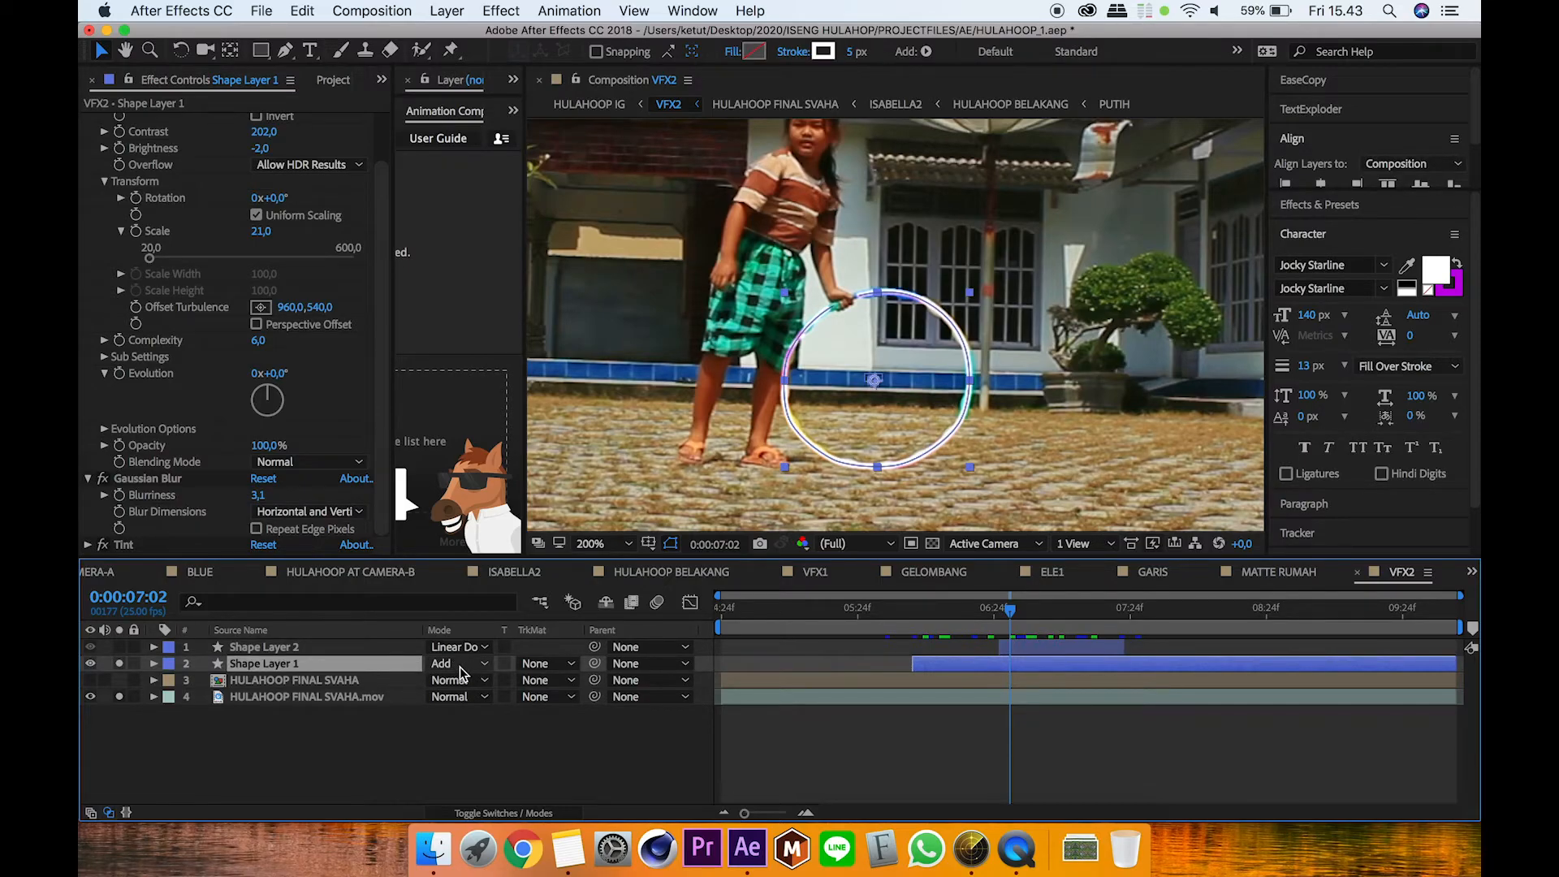
{"action": "left_click", "coordinate": [232, 649]}
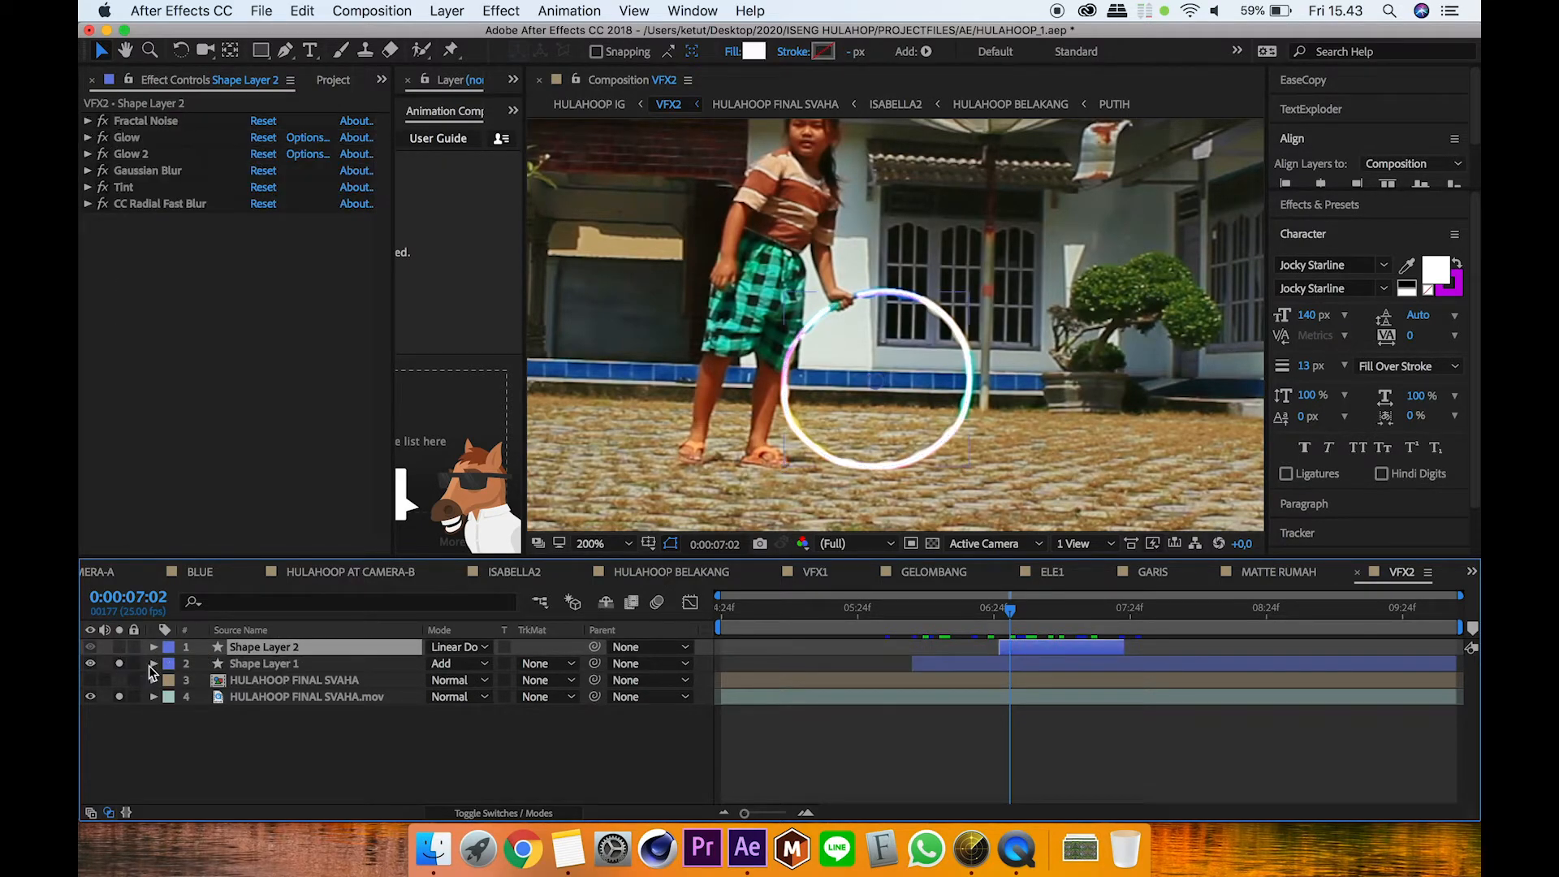
Step: Solo Shape Layer 2, go to 0:00:07:10 and isolate it by unsoloing the HULAHOOP FINAL SVAHA.mov footage and Shape Layer 1
{"action": "left_click", "coordinate": [119, 647]}
{"action": "left_click", "coordinate": [921, 739]}
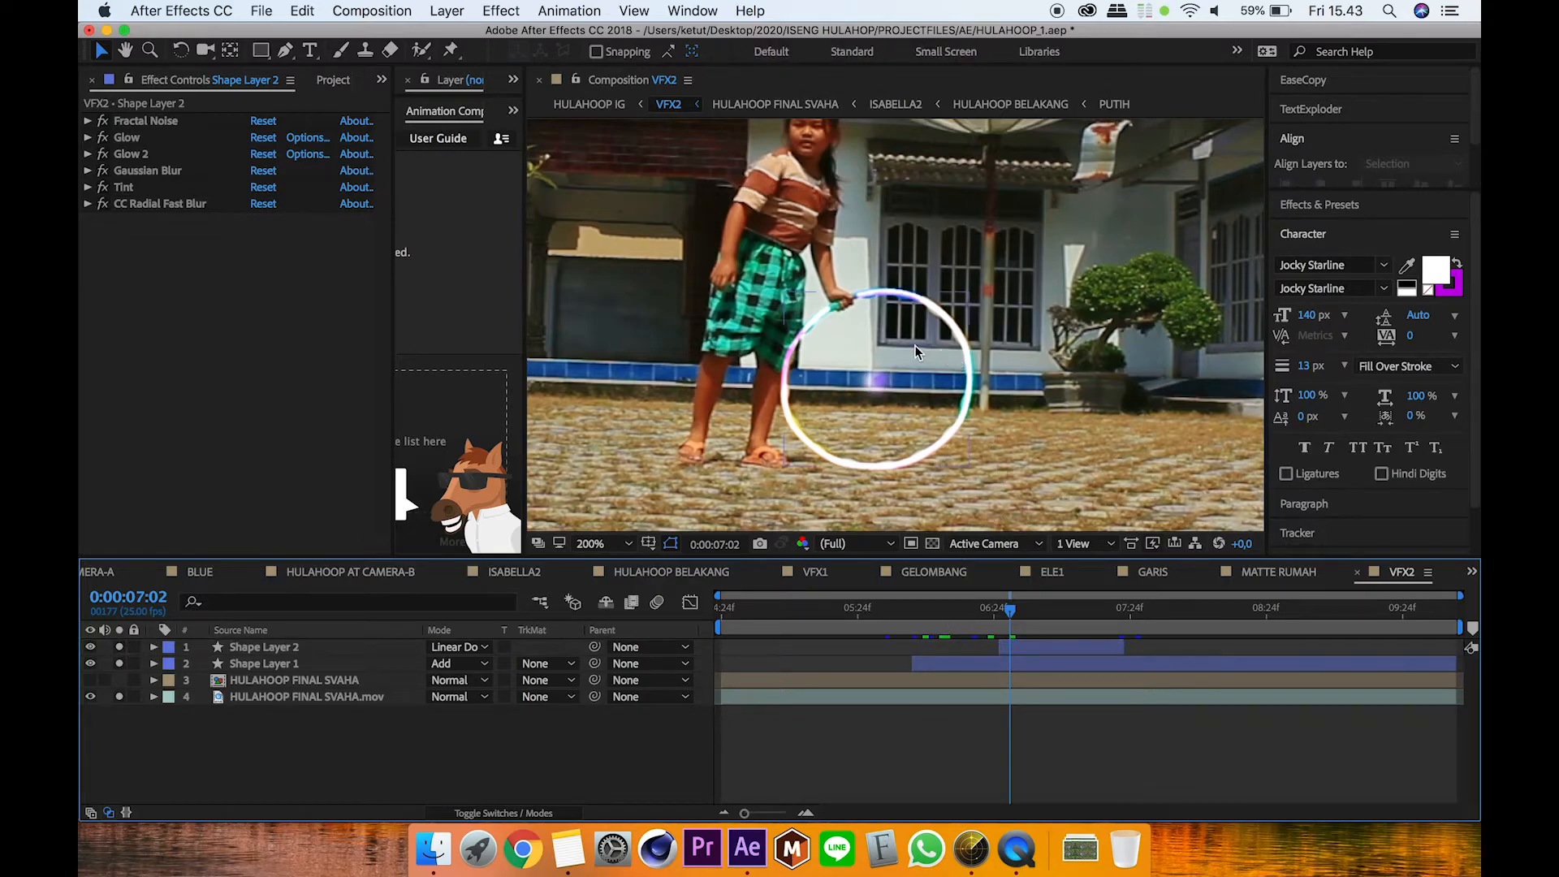
{"action": "left_click_drag", "start_coordinate": [1023, 627], "coordinate": [1055, 623]}
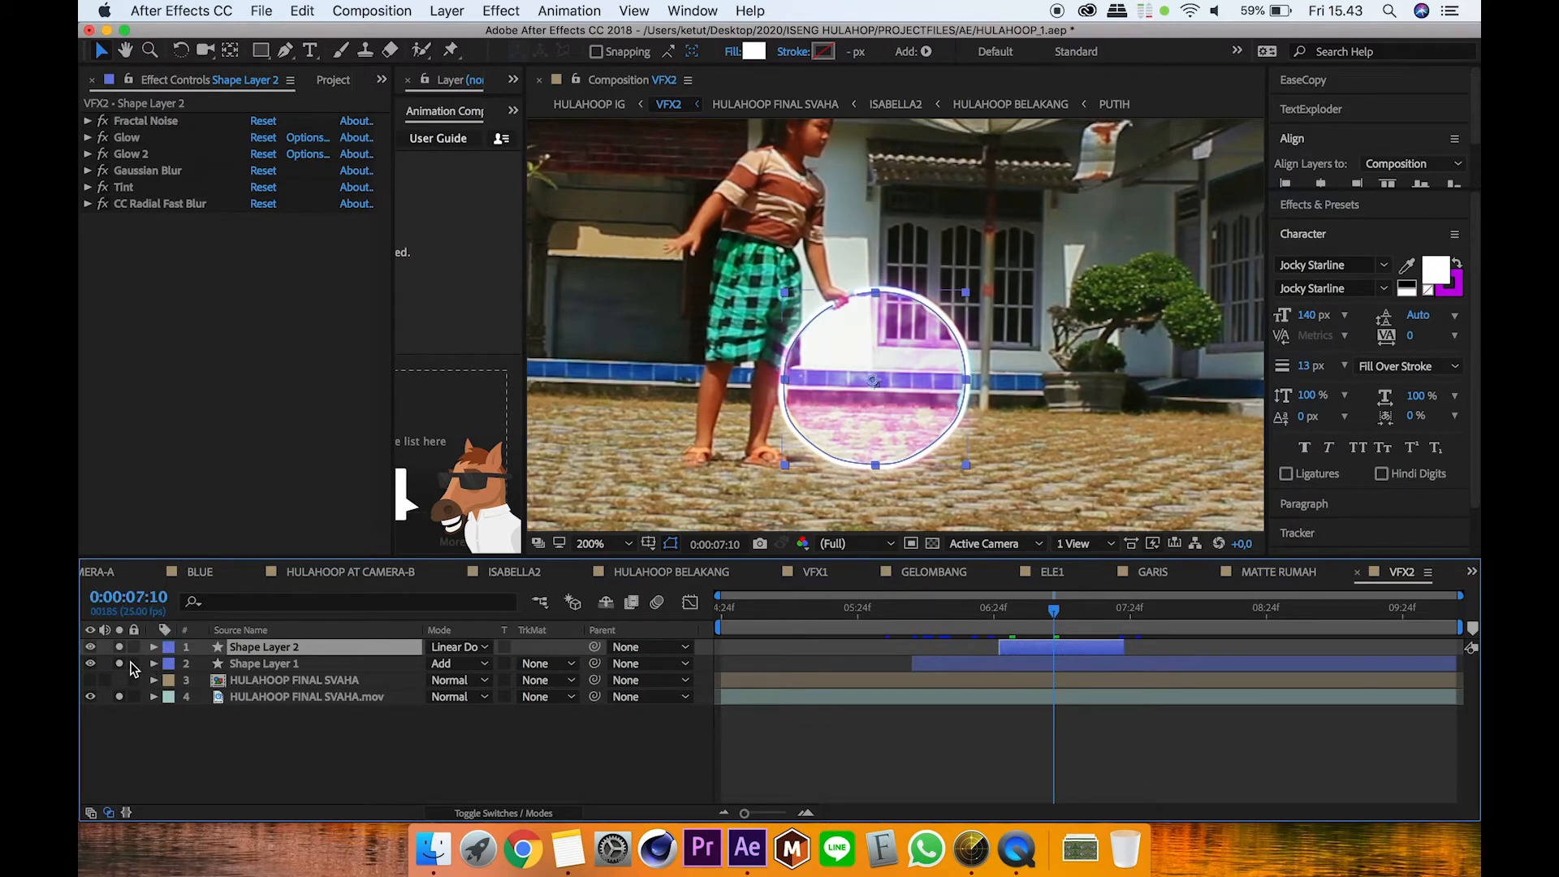
{"action": "left_click", "coordinate": [119, 696]}
{"action": "left_click", "coordinate": [120, 663]}
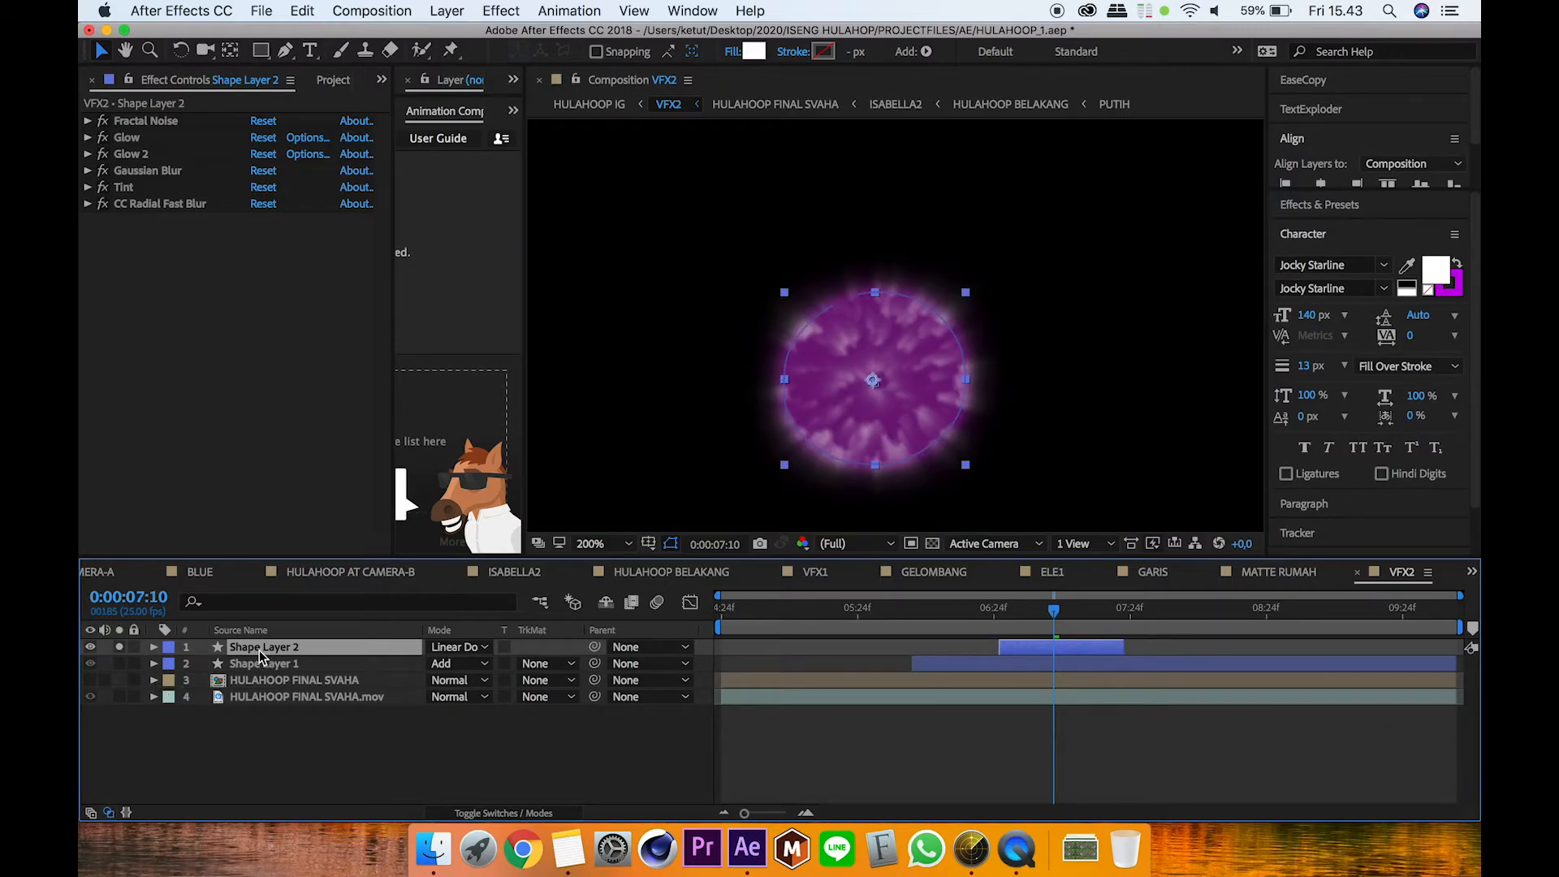
Step: Reveal Shape Layer 2's keyframes, turn off all its effects and check the Path animation around 0:00:07:10
{"action": "key", "text": "u"}
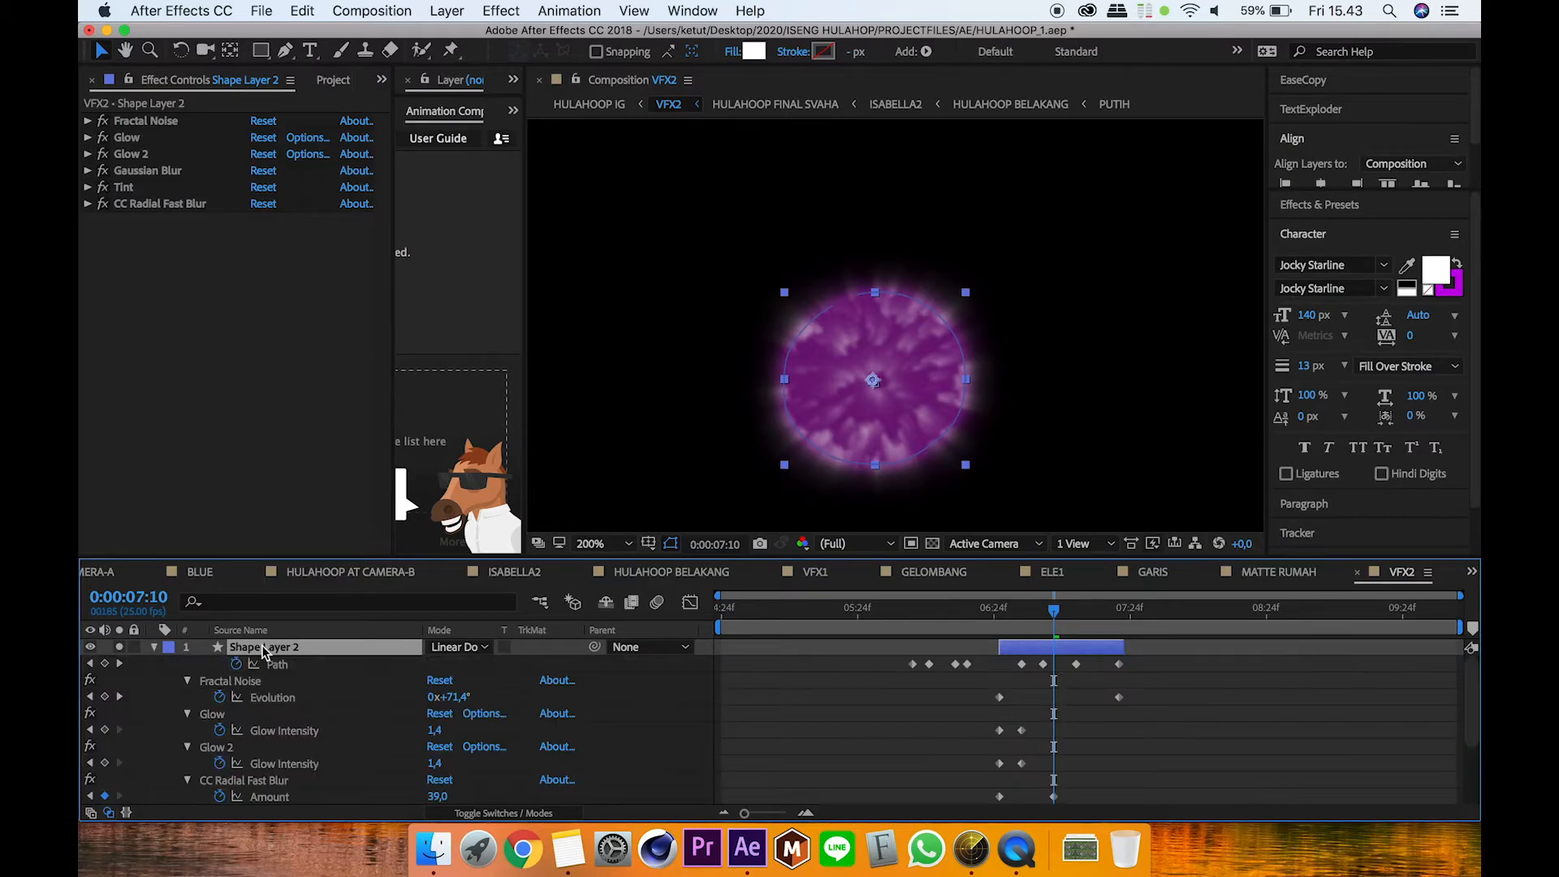
{"action": "left_click", "coordinate": [279, 664]}
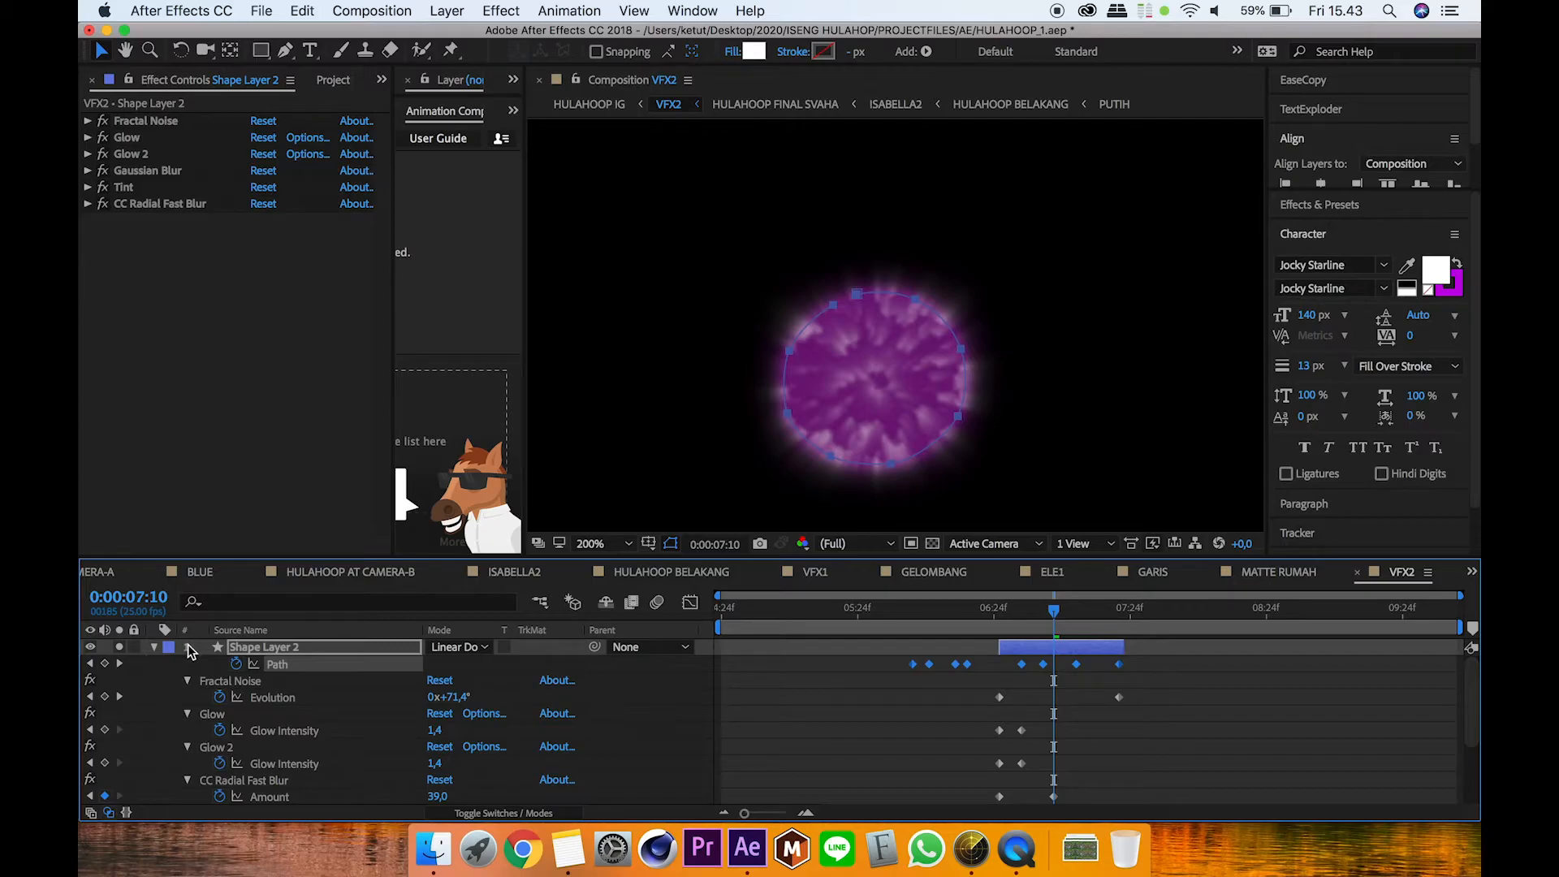
{"action": "left_click_drag", "start_coordinate": [103, 122], "coordinate": [105, 252]}
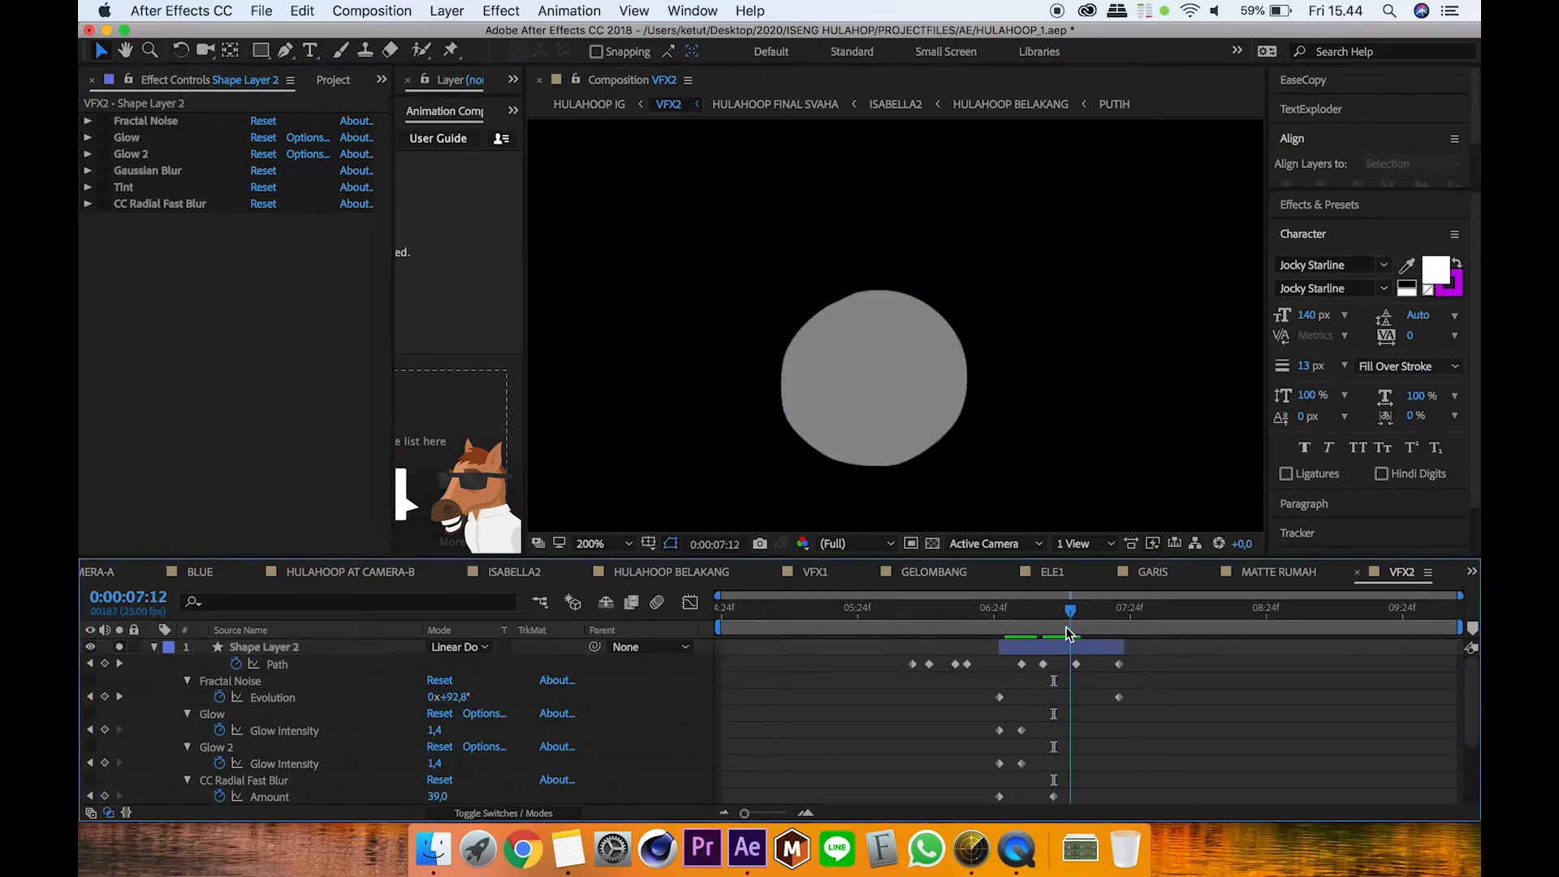
{"action": "left_click_drag", "start_coordinate": [1068, 630], "coordinate": [1054, 631]}
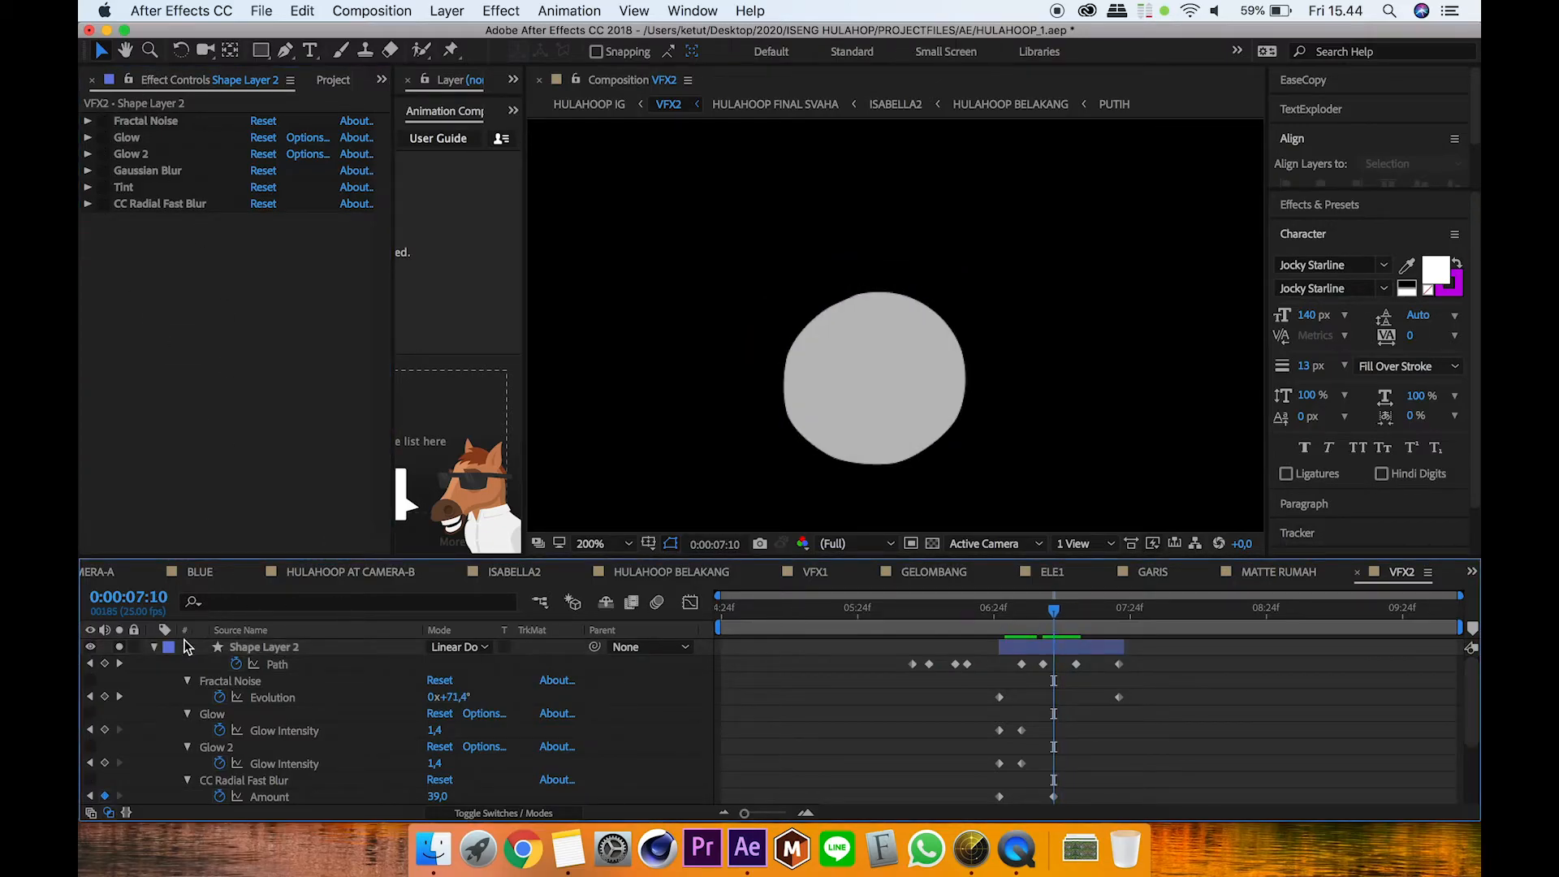
{"action": "left_click", "coordinate": [154, 647]}
Step: Compare Shape Layer 1's outline with Shape Layer 2's filled shape at 0:00:07:10
{"action": "left_click", "coordinate": [278, 663]}
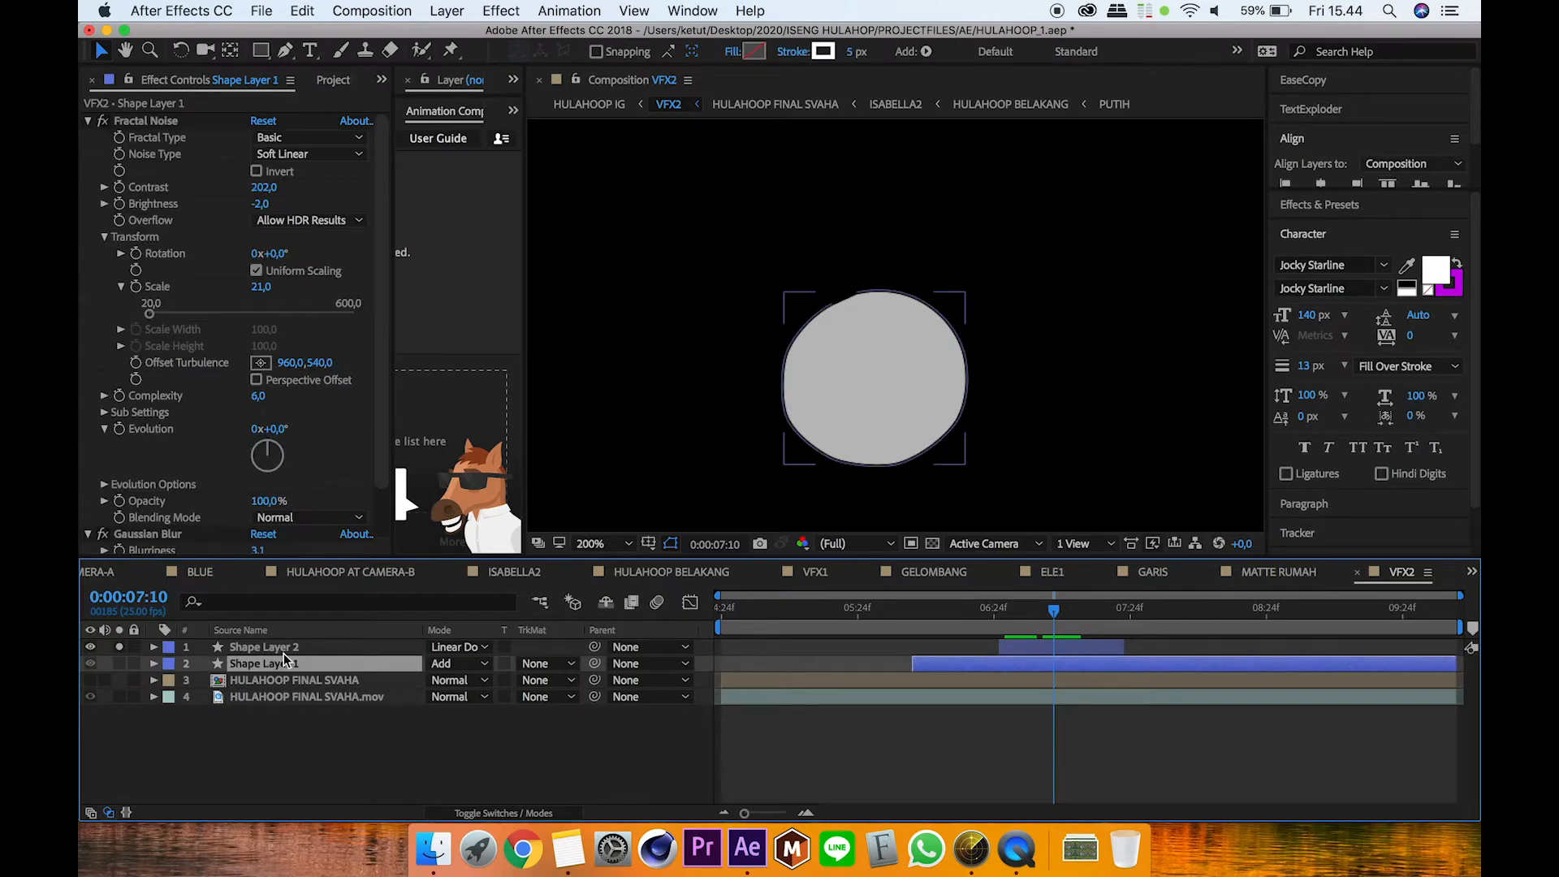
{"action": "left_click", "coordinate": [283, 648]}
{"action": "left_click", "coordinate": [281, 661]}
{"action": "left_click", "coordinate": [260, 646]}
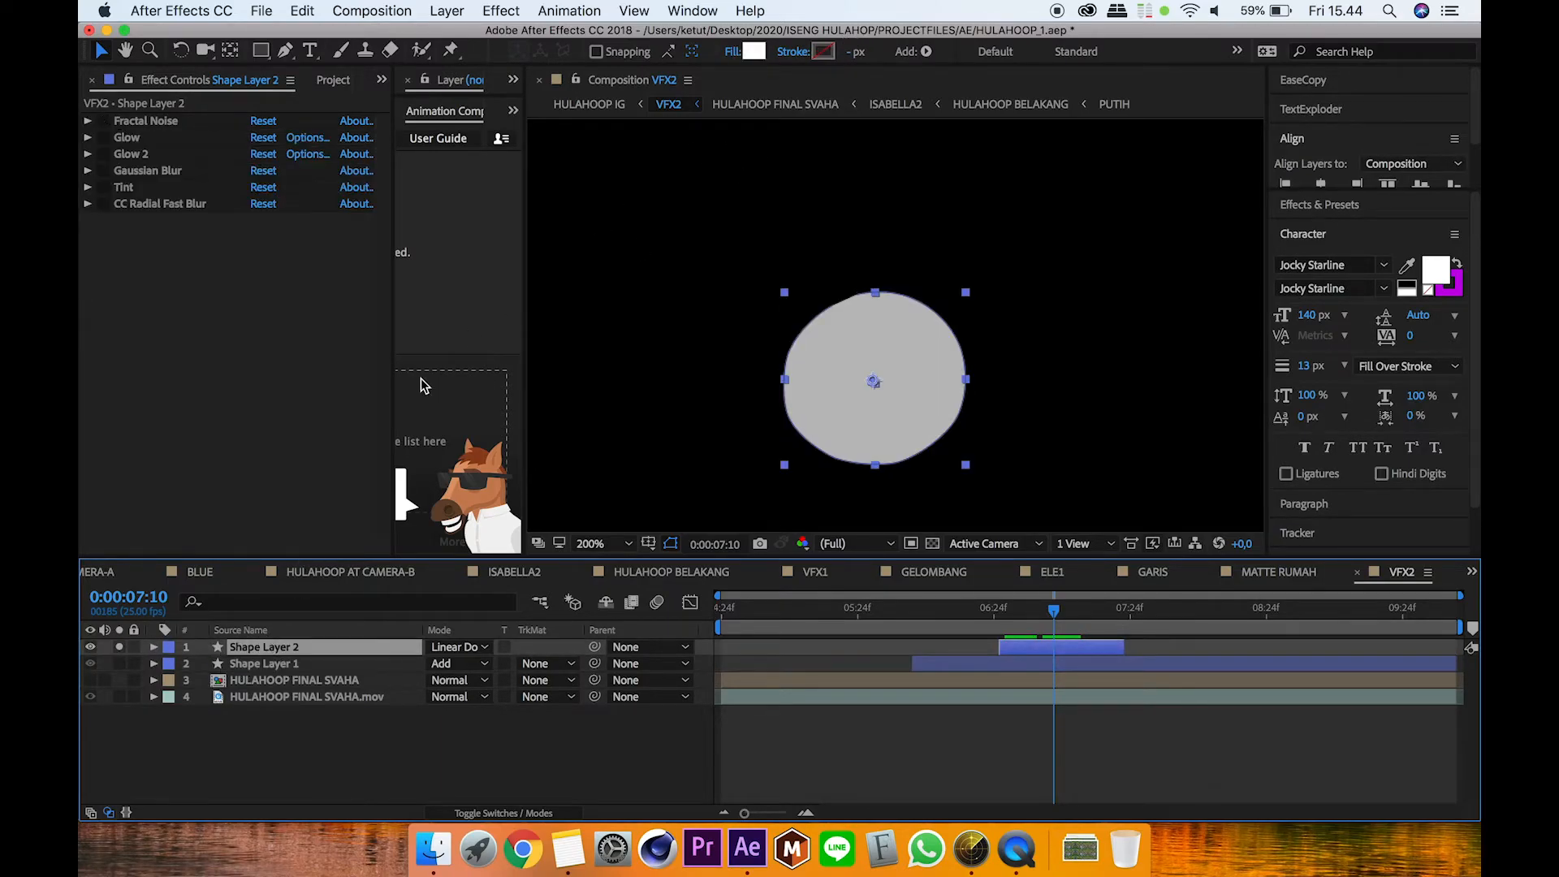
{"action": "left_click", "coordinate": [154, 648]}
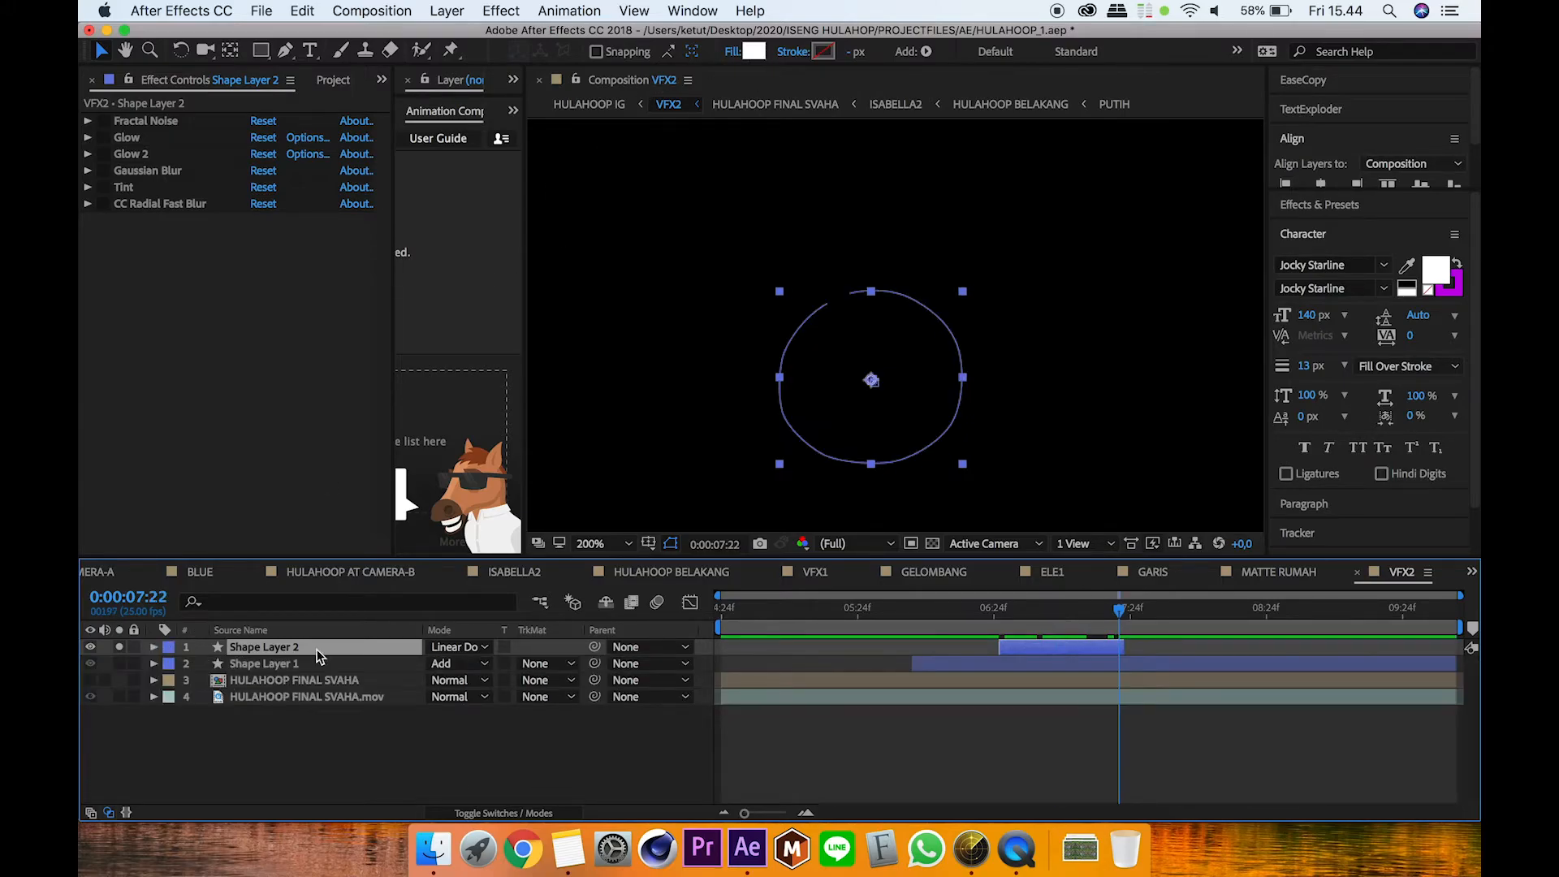
Step: Show Shape Layer 2's Scale keyframes and view the scale animation from 0:00:07:03 to 0:00:07:20
{"action": "left_click", "coordinate": [950, 769]}
{"action": "left_click_drag", "start_coordinate": [1089, 619], "coordinate": [1017, 622]}
{"action": "left_click", "coordinate": [1042, 651]}
{"action": "key", "text": "s"}
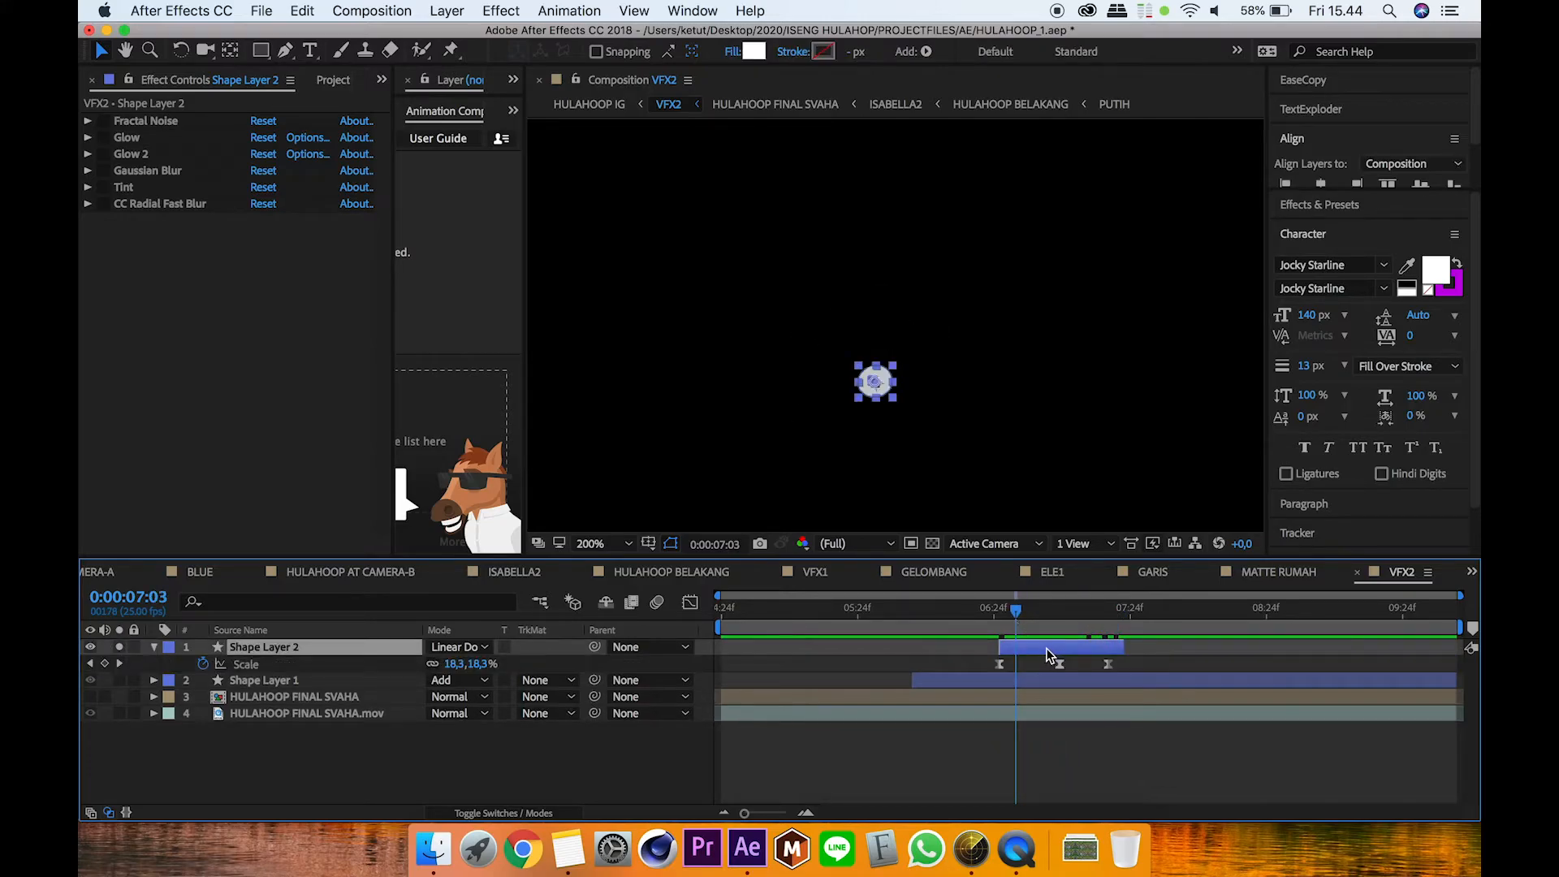
{"action": "left_click_drag", "start_coordinate": [1007, 613], "coordinate": [1109, 611]}
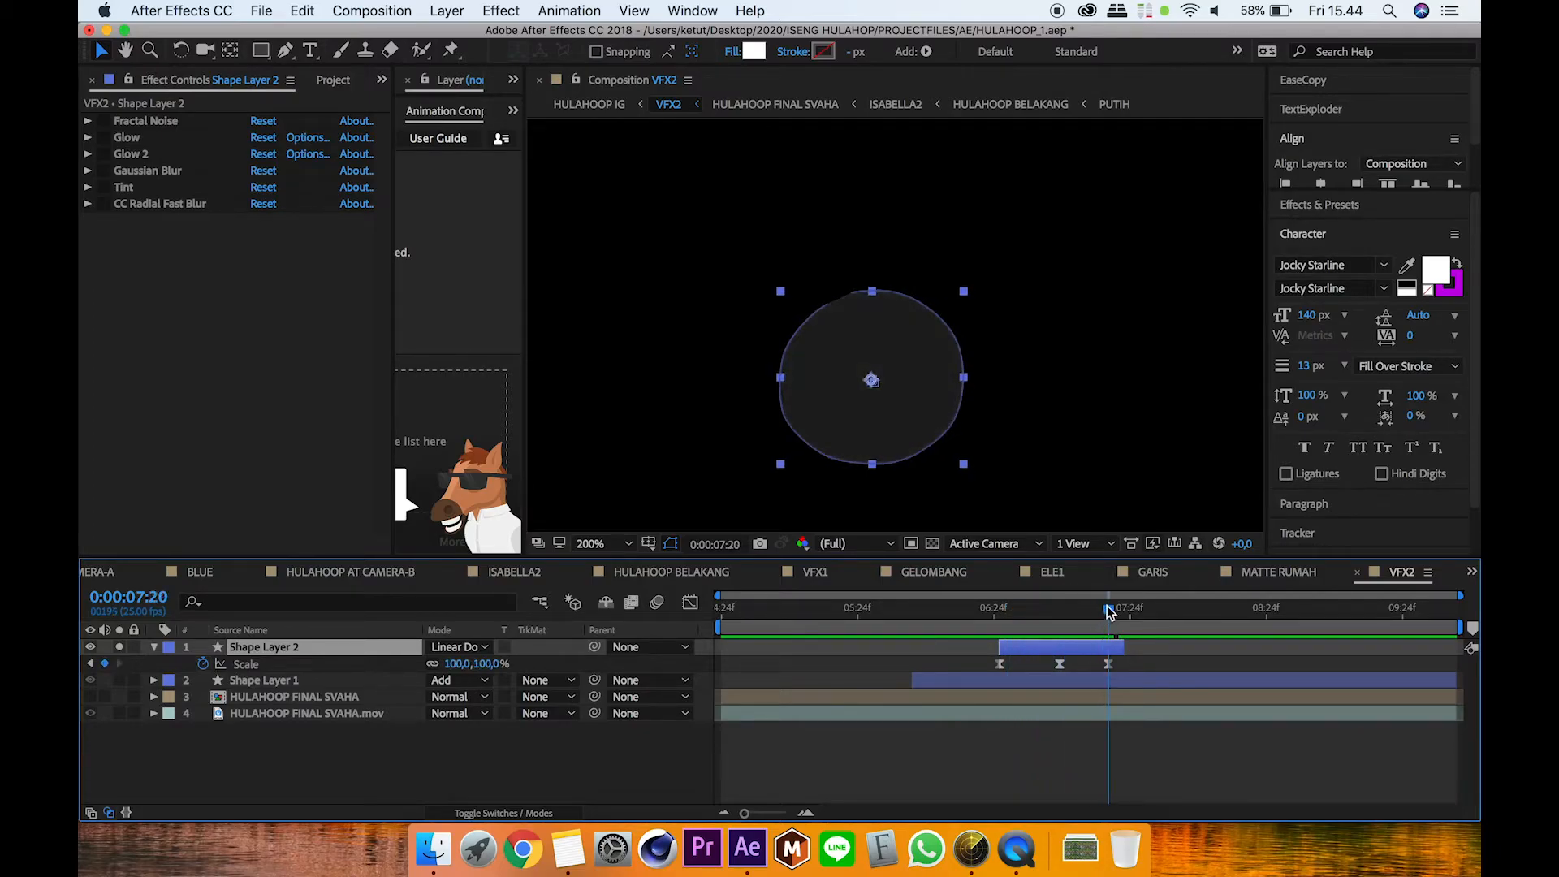
{"action": "left_click", "coordinate": [1108, 664]}
{"action": "key", "text": "Delete"}
{"action": "mouse_move", "coordinate": [1099, 614]}
{"action": "left_mouse_down"}
{"action": "mouse_move", "coordinate": [1066, 619]}
{"action": "mouse_move", "coordinate": [1090, 620]}
{"action": "left_mouse_up"}
{"action": "key", "text": "super+z"}
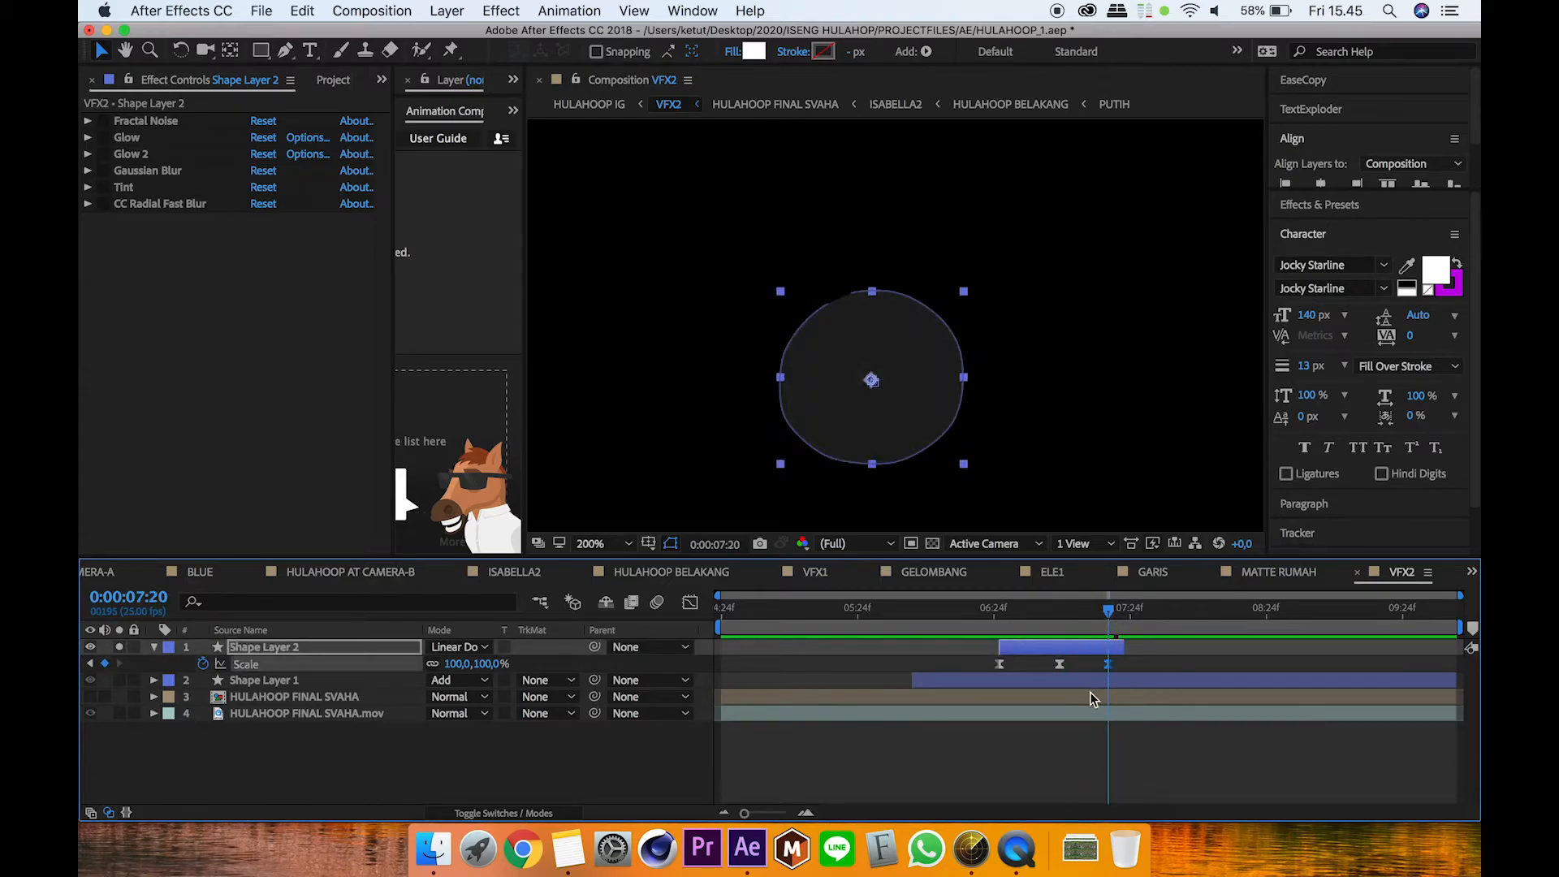
Step: Show Shape Layer 2's Opacity keyframes and view the opacity animation around 0:00:07:09
{"action": "left_click", "coordinate": [1066, 754]}
{"action": "left_click_drag", "start_coordinate": [1099, 616], "coordinate": [1065, 619]}
{"action": "left_click", "coordinate": [1074, 646]}
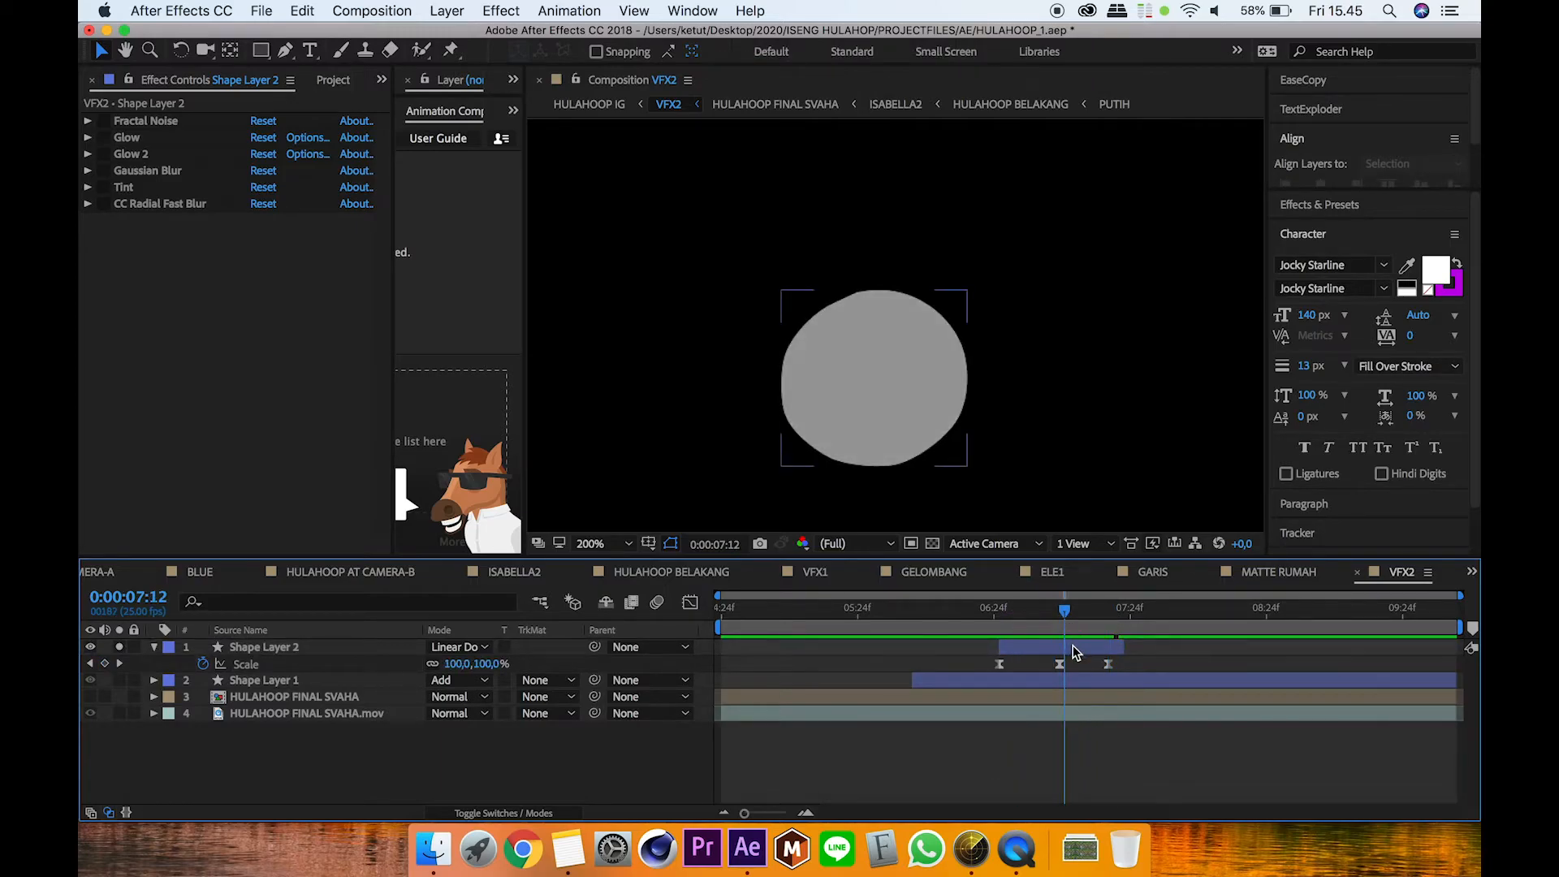
{"action": "key", "text": "t"}
{"action": "key", "text": "j"}
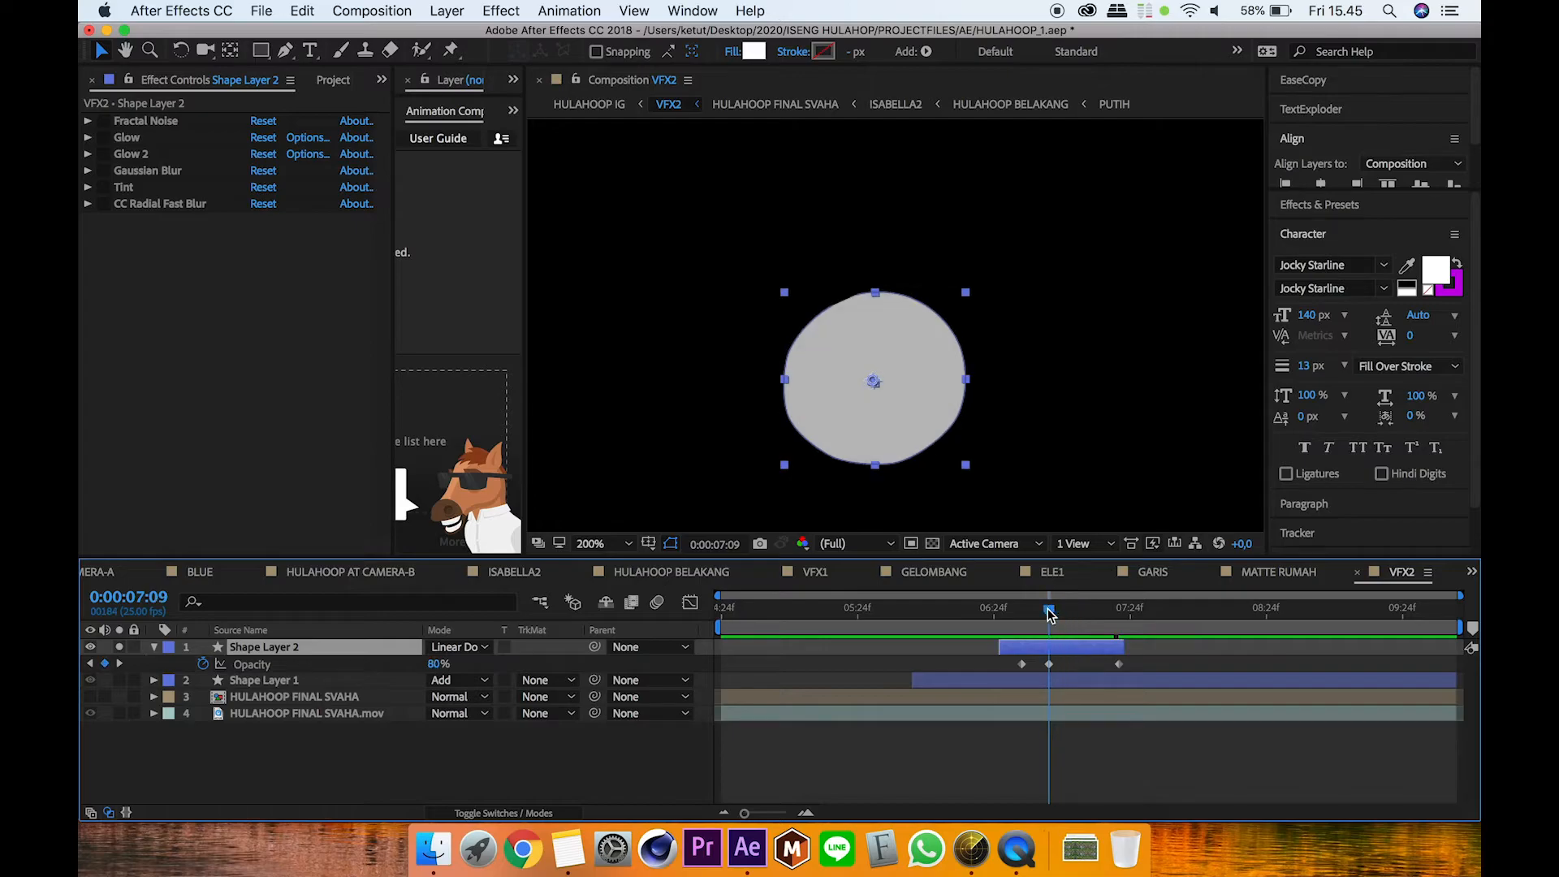
{"action": "key", "text": "u"}
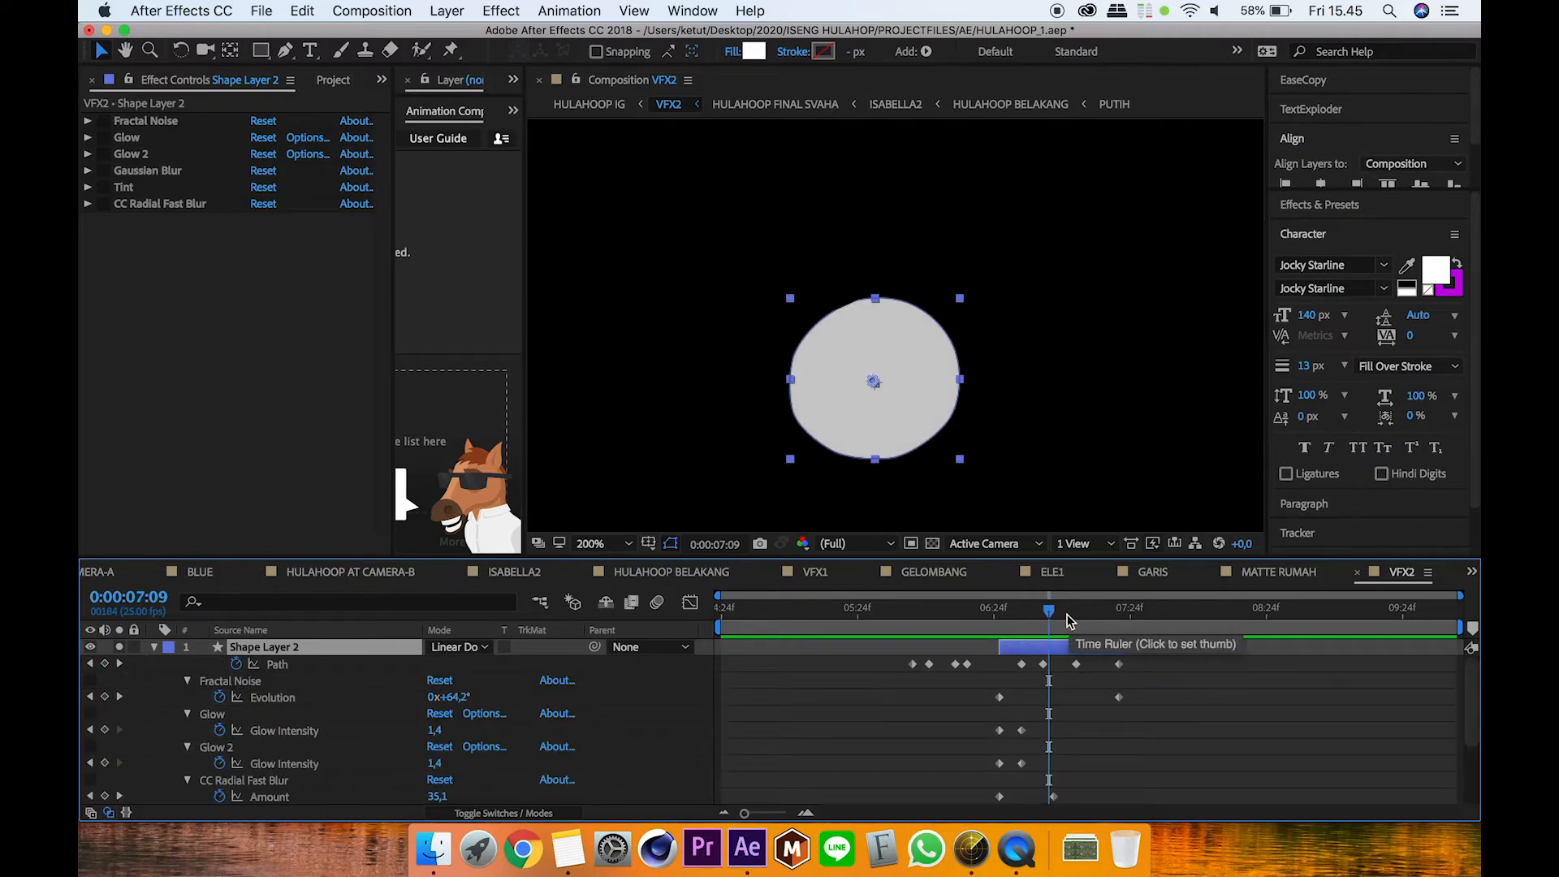
{"action": "key", "text": "u"}
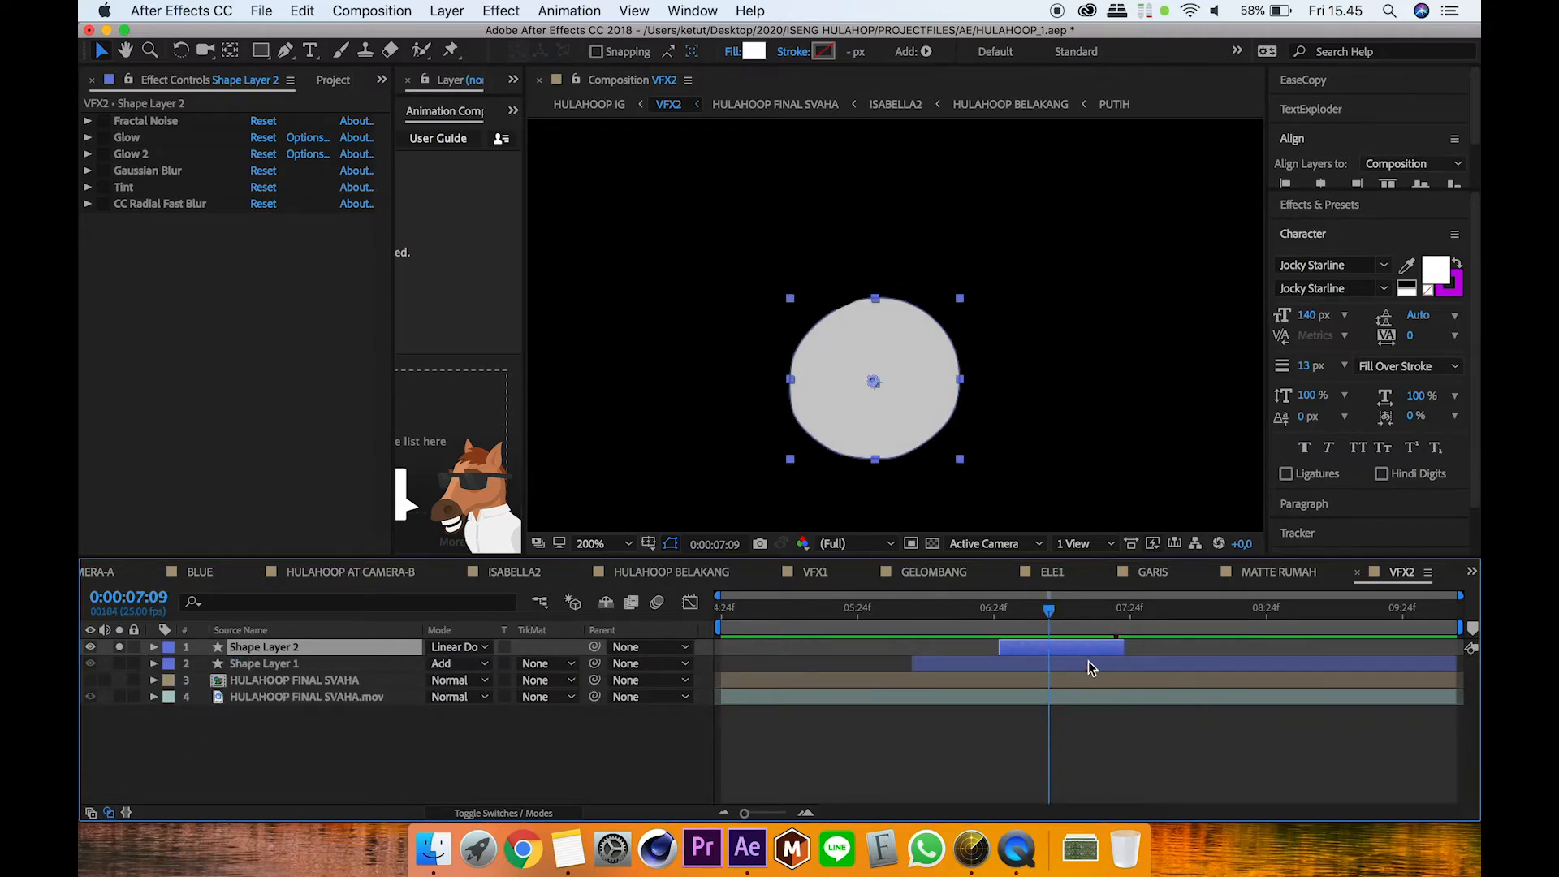
{"action": "key", "text": "t"}
{"action": "left_click_drag", "start_coordinate": [1082, 611], "coordinate": [1049, 618]}
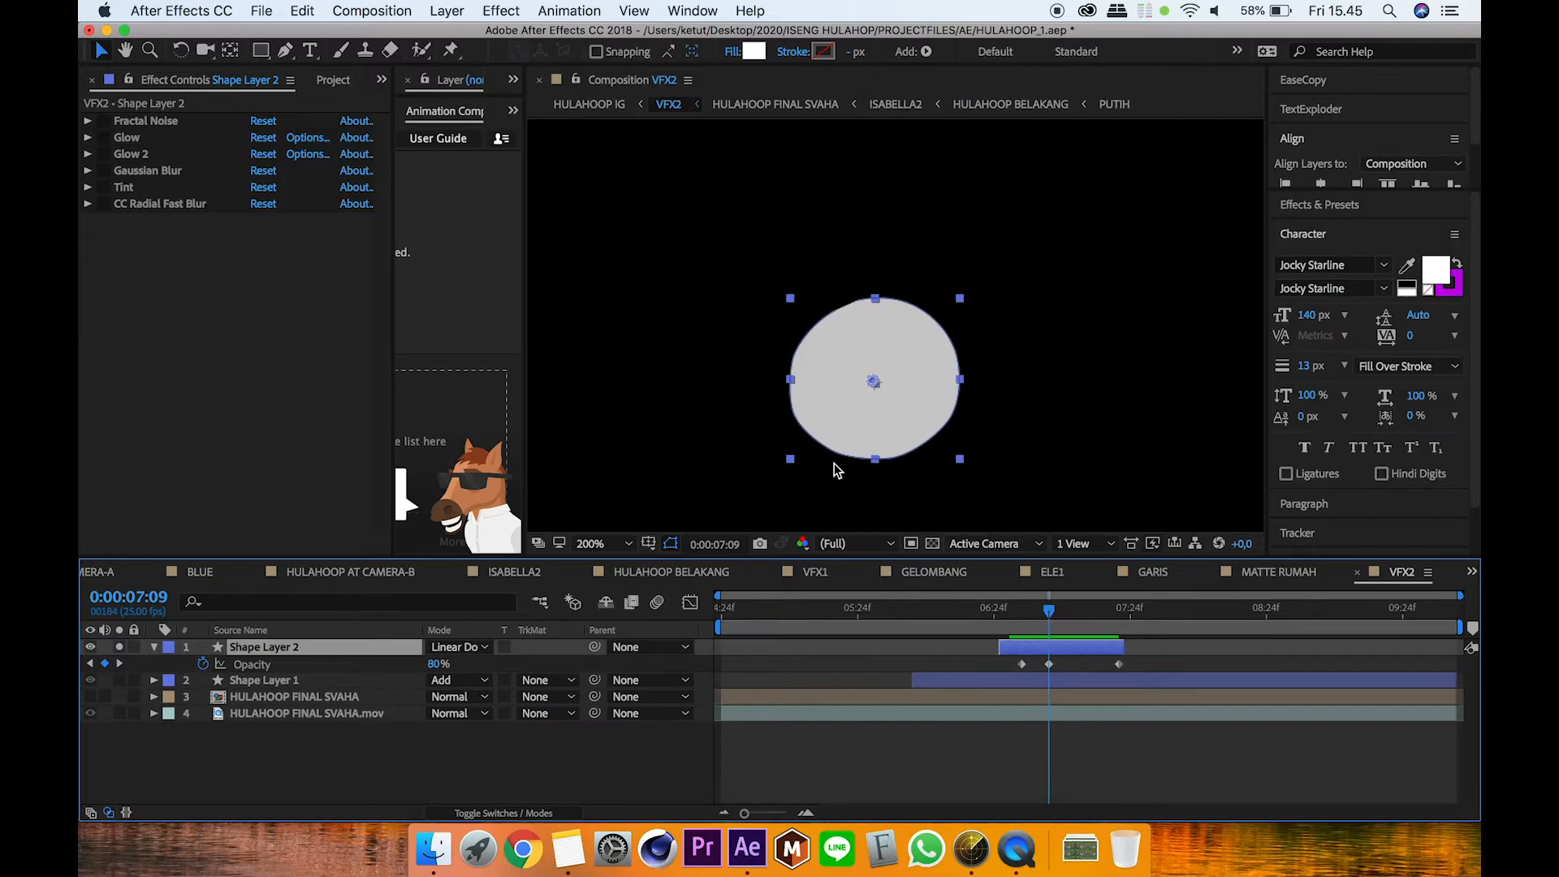
Step: Enable Fractal Noise on Shape Layer 2 and examine its settings down to Opacity and Blending Mode
{"action": "left_click", "coordinate": [103, 120]}
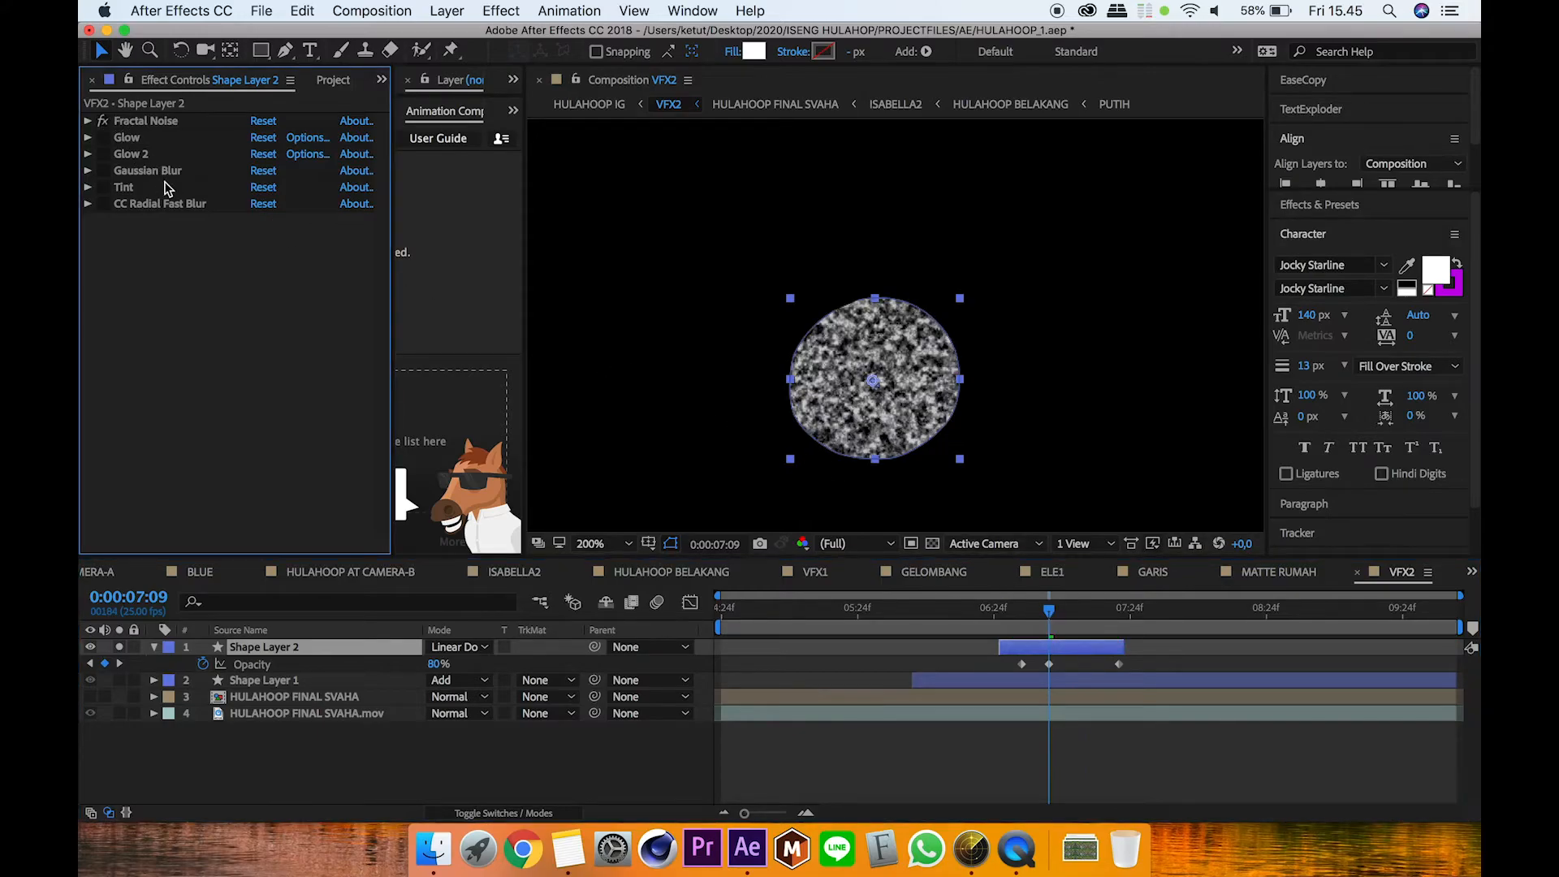
{"action": "left_click", "coordinate": [87, 120]}
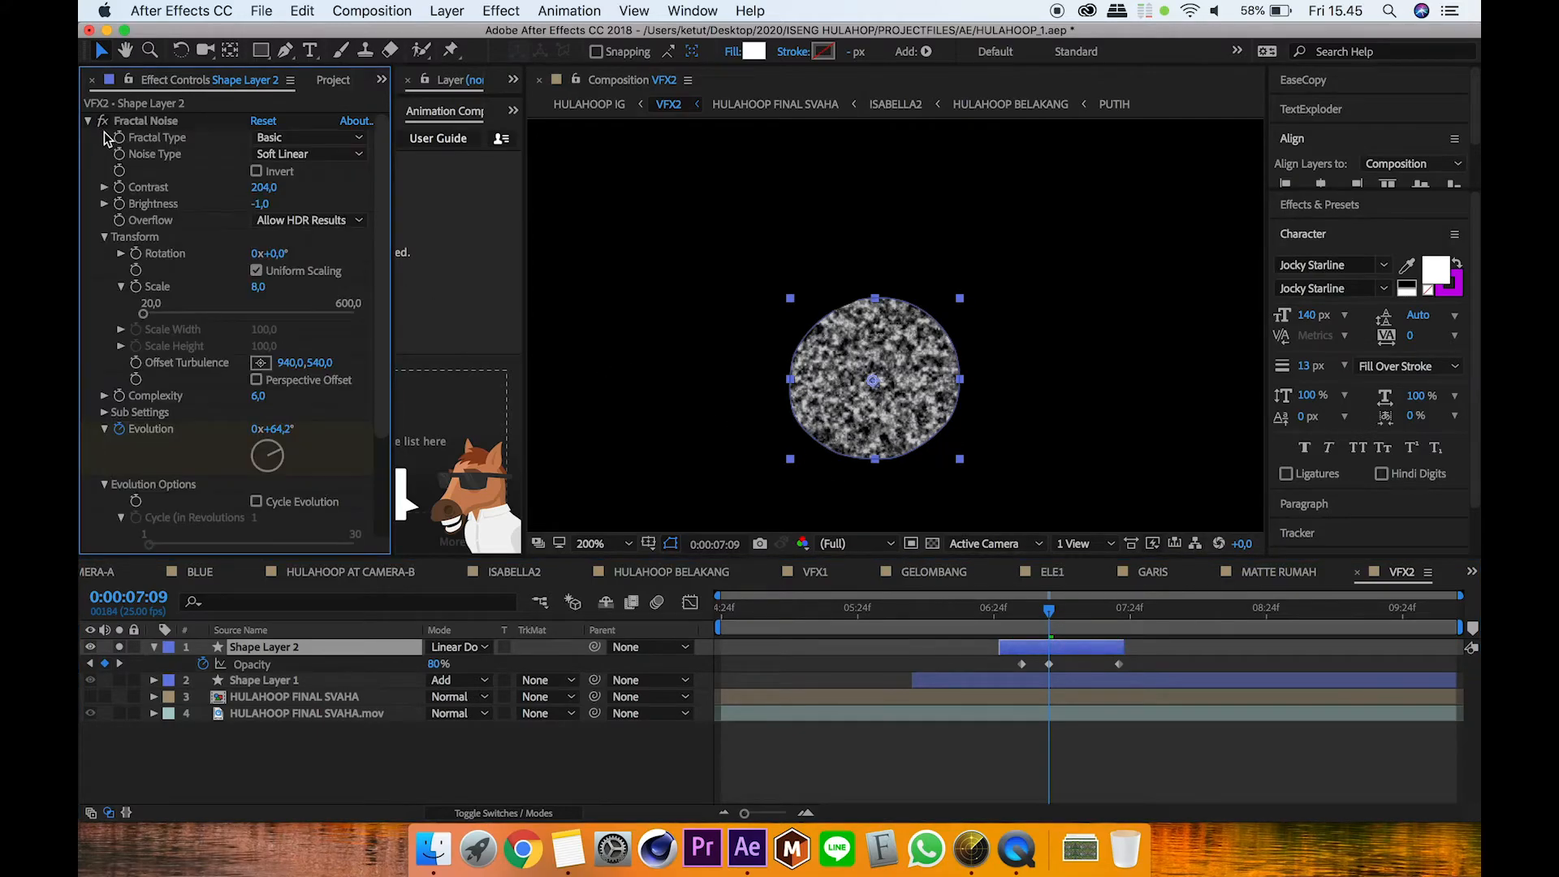
{"action": "left_click_drag", "start_coordinate": [382, 166], "coordinate": [383, 297]}
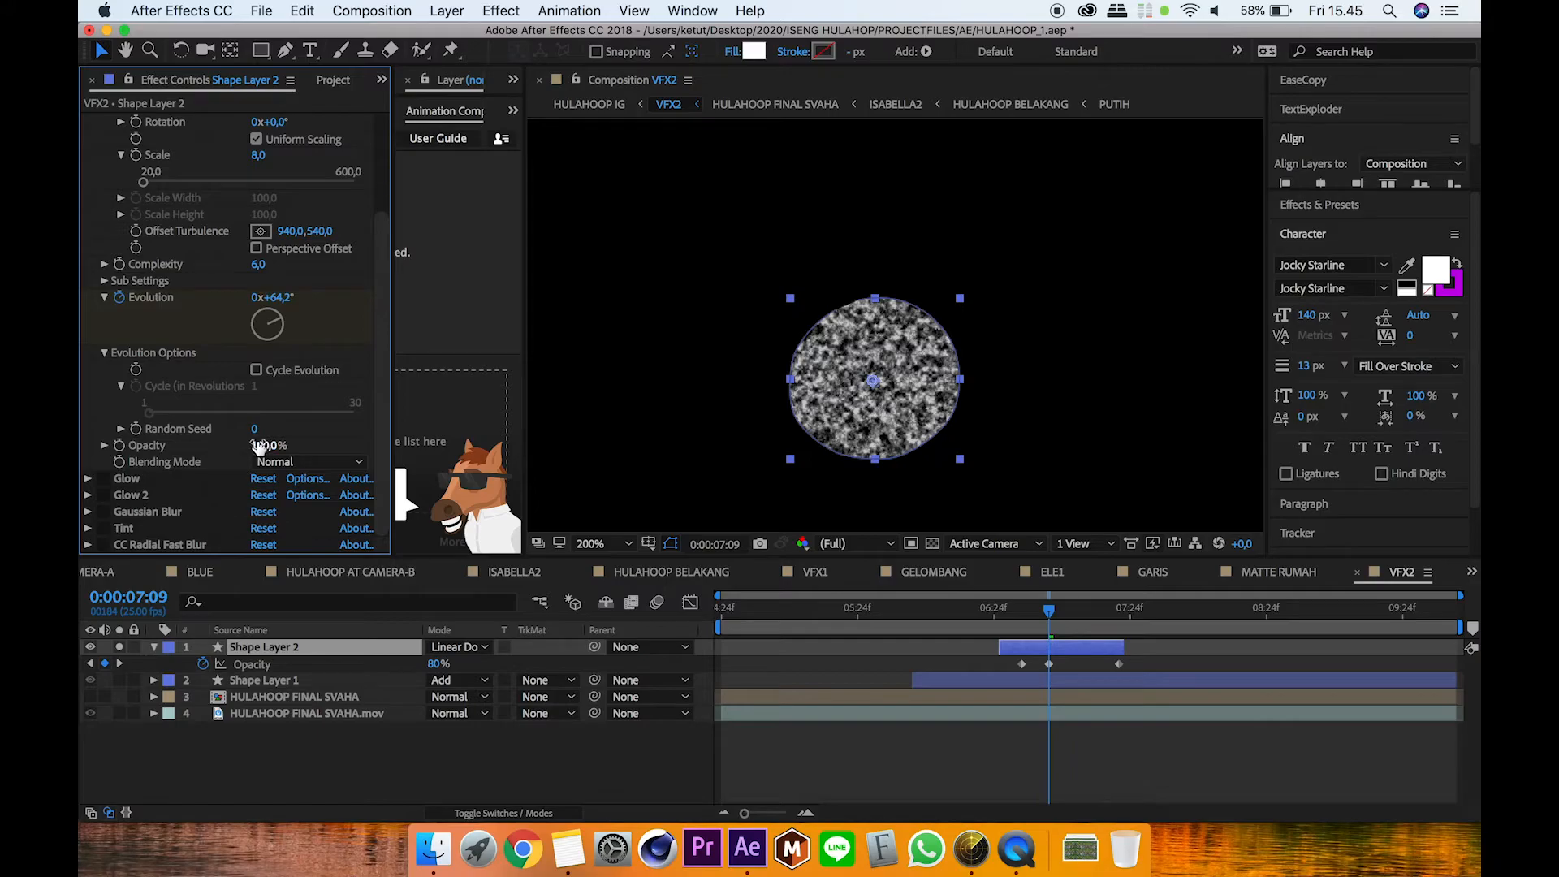
Step: Reveal Shape Layer 2's keyframes and view the Fractal Noise Evolution animation from 0:00:07:09 to 0:00:07:12
{"action": "key", "text": "u"}
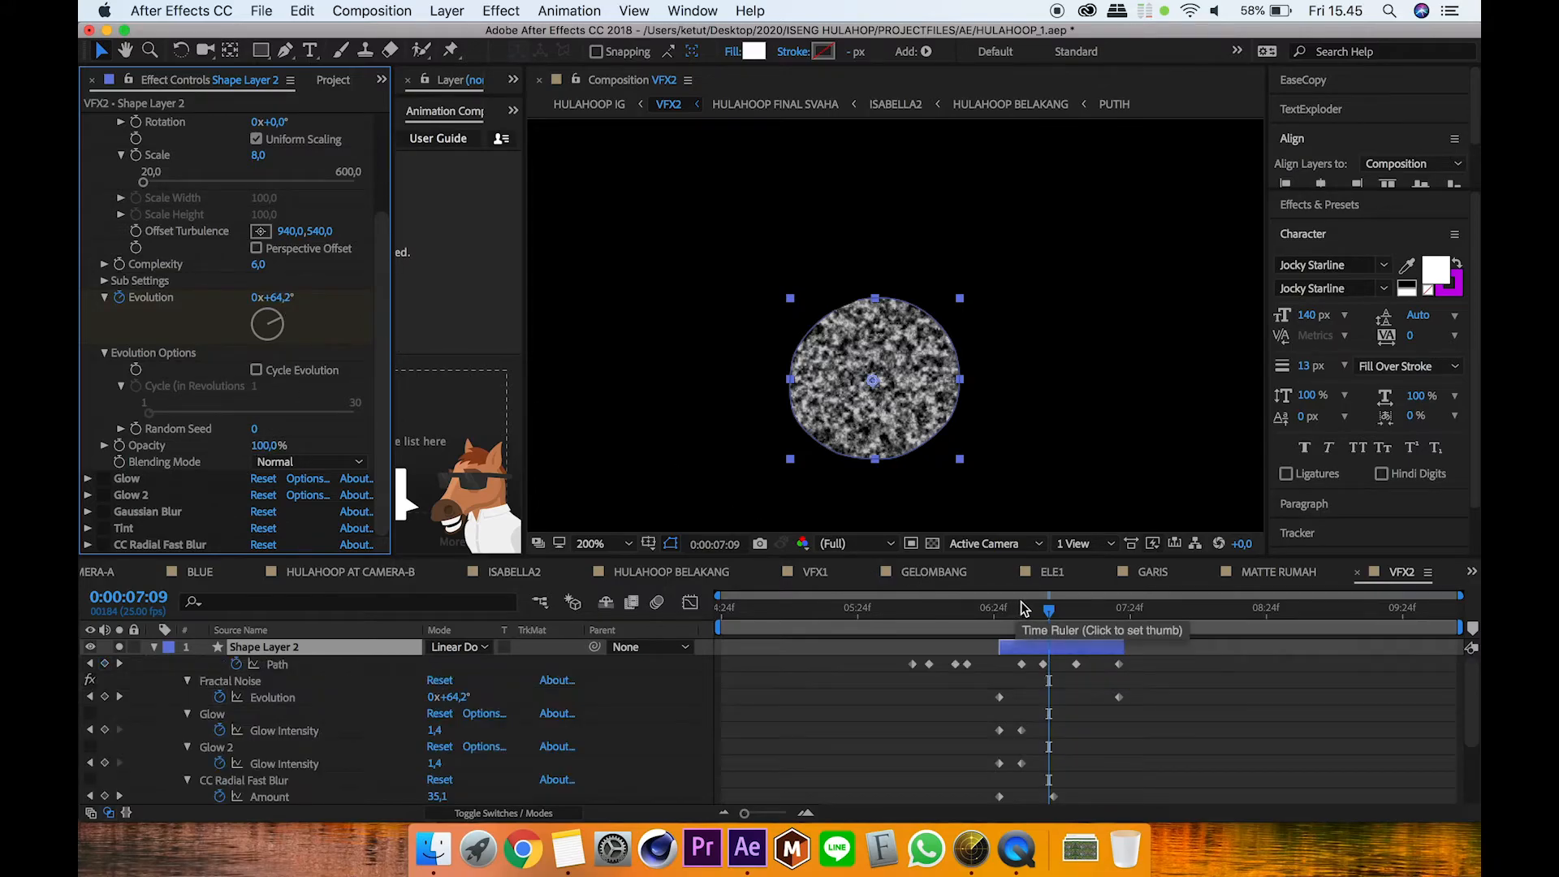
{"action": "left_click", "coordinate": [290, 699]}
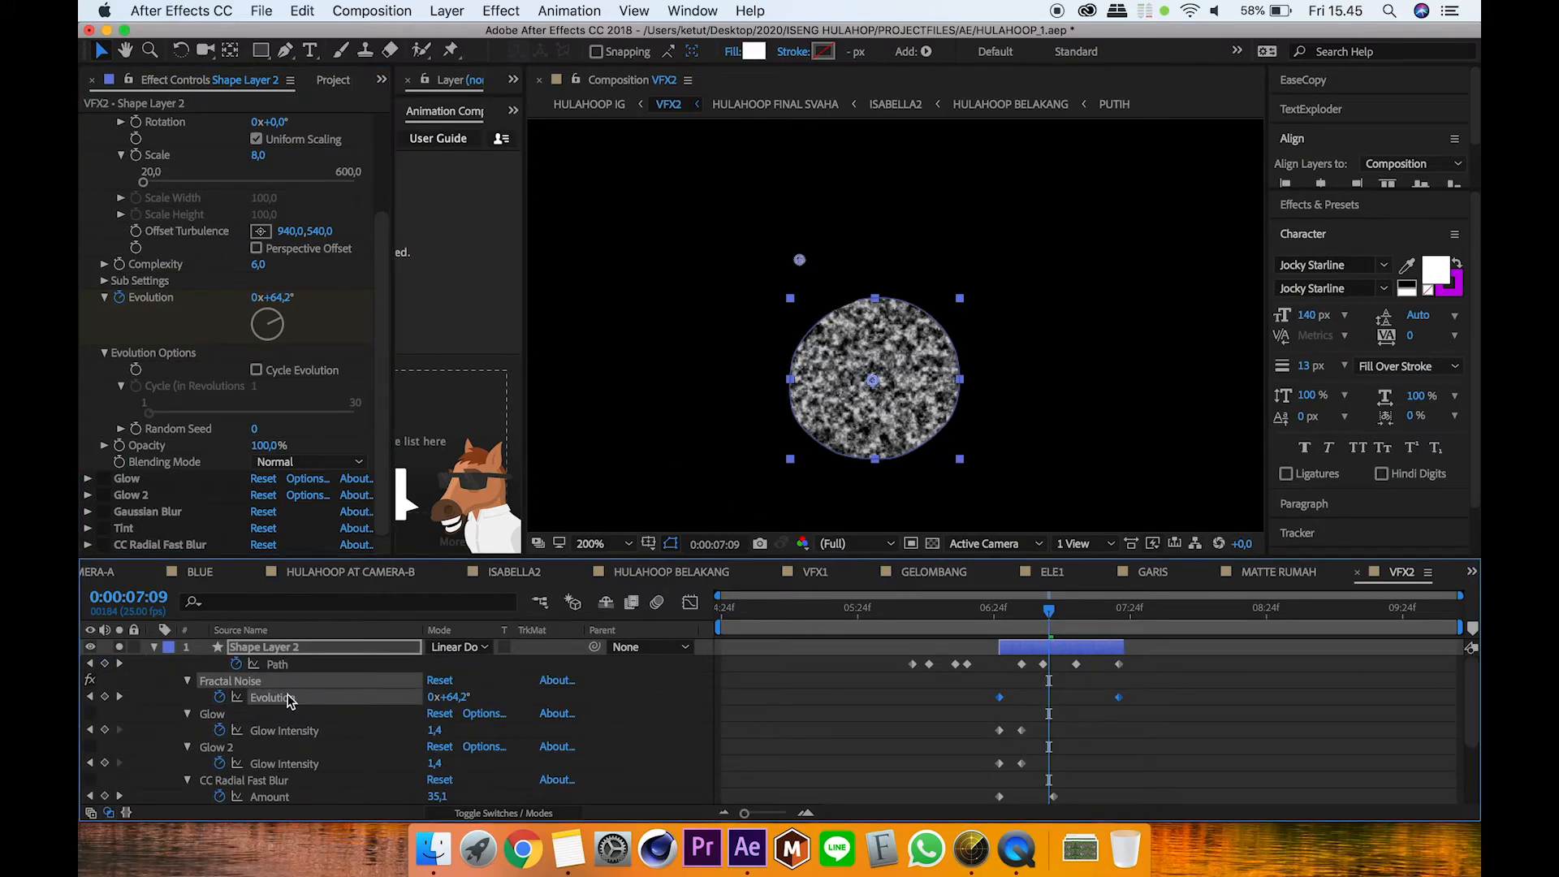
{"action": "mouse_move", "coordinate": [1047, 622]}
{"action": "left_mouse_down"}
{"action": "mouse_move", "coordinate": [1009, 629]}
{"action": "mouse_move", "coordinate": [1116, 634]}
{"action": "mouse_move", "coordinate": [1032, 629]}
{"action": "mouse_move", "coordinate": [1074, 628]}
{"action": "left_mouse_up"}
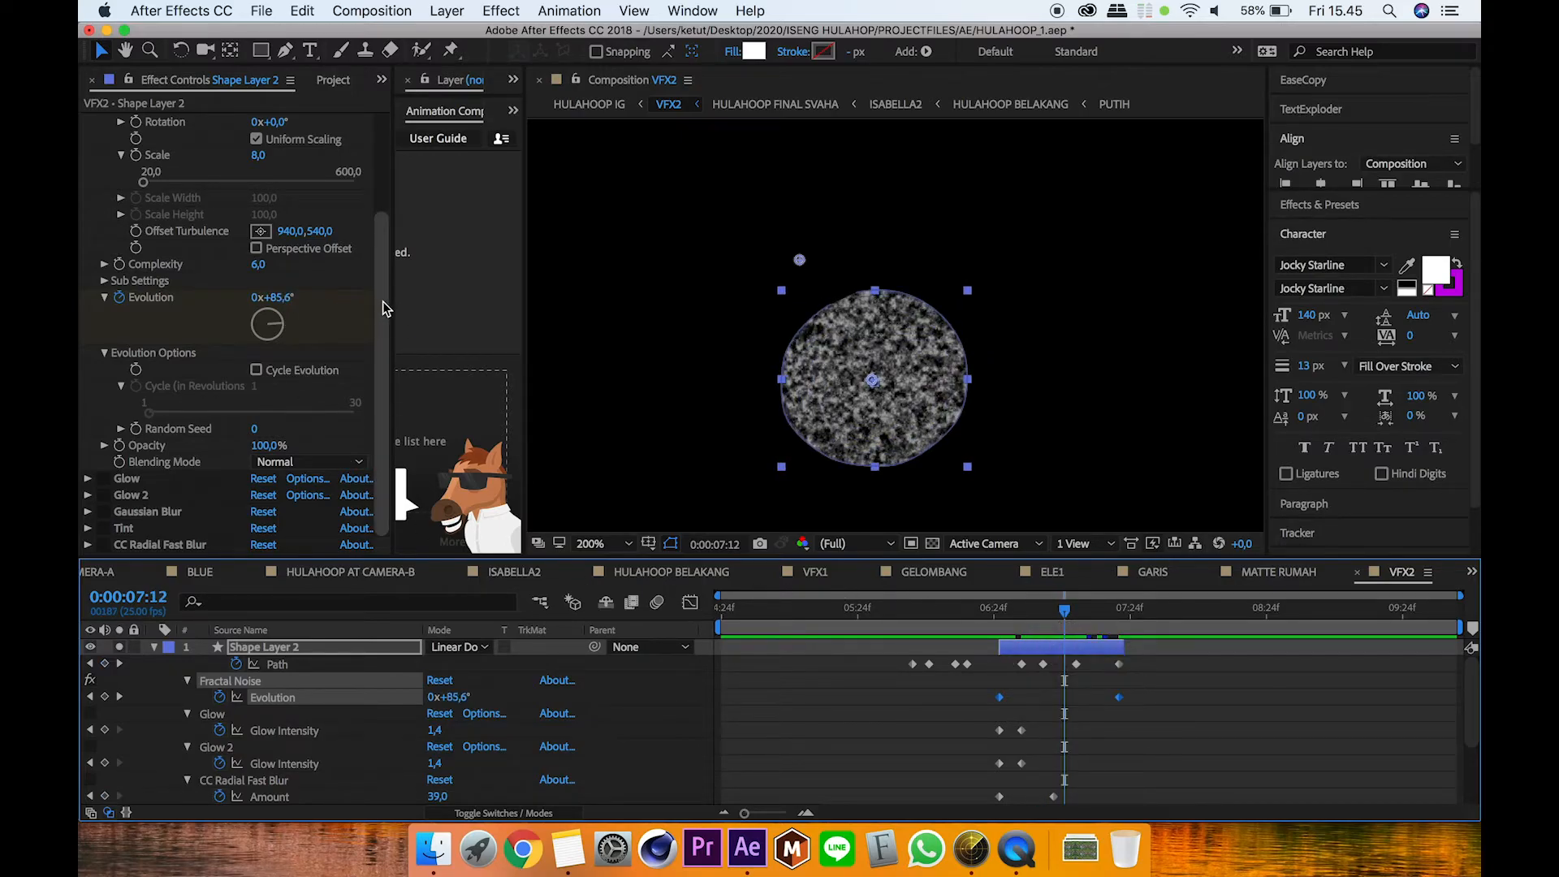
Step: Enable Shape Layer 2's Glow, Glow 2, Gaussian Blur, Tint and CC Radial Fast Blur in turn, viewing the result at 0:00:07:09
{"action": "left_click", "coordinate": [104, 479]}
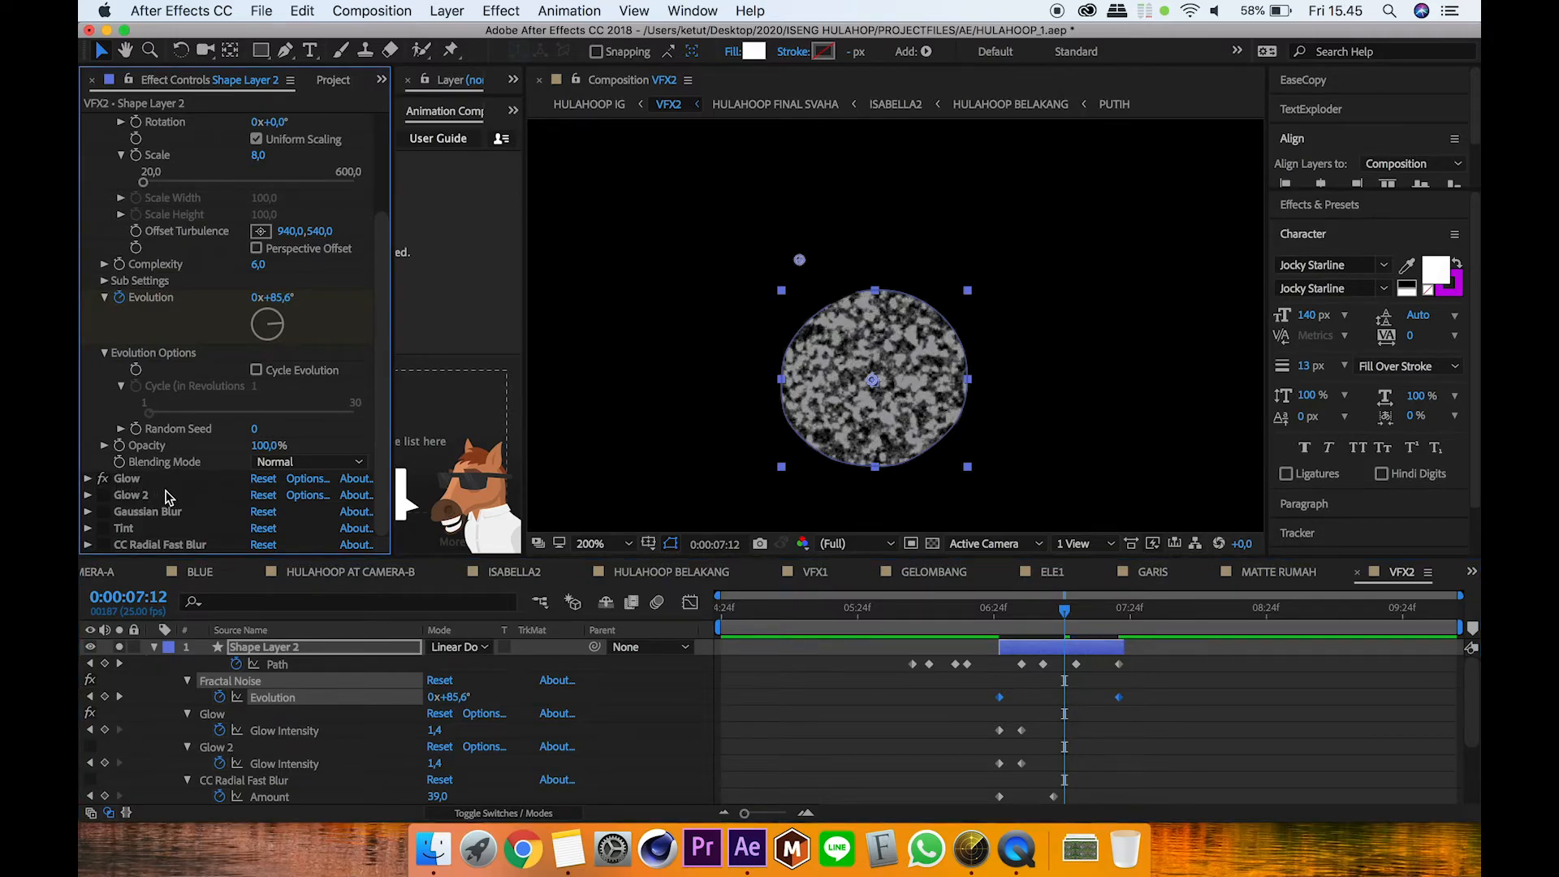
{"action": "left_click", "coordinate": [104, 496]}
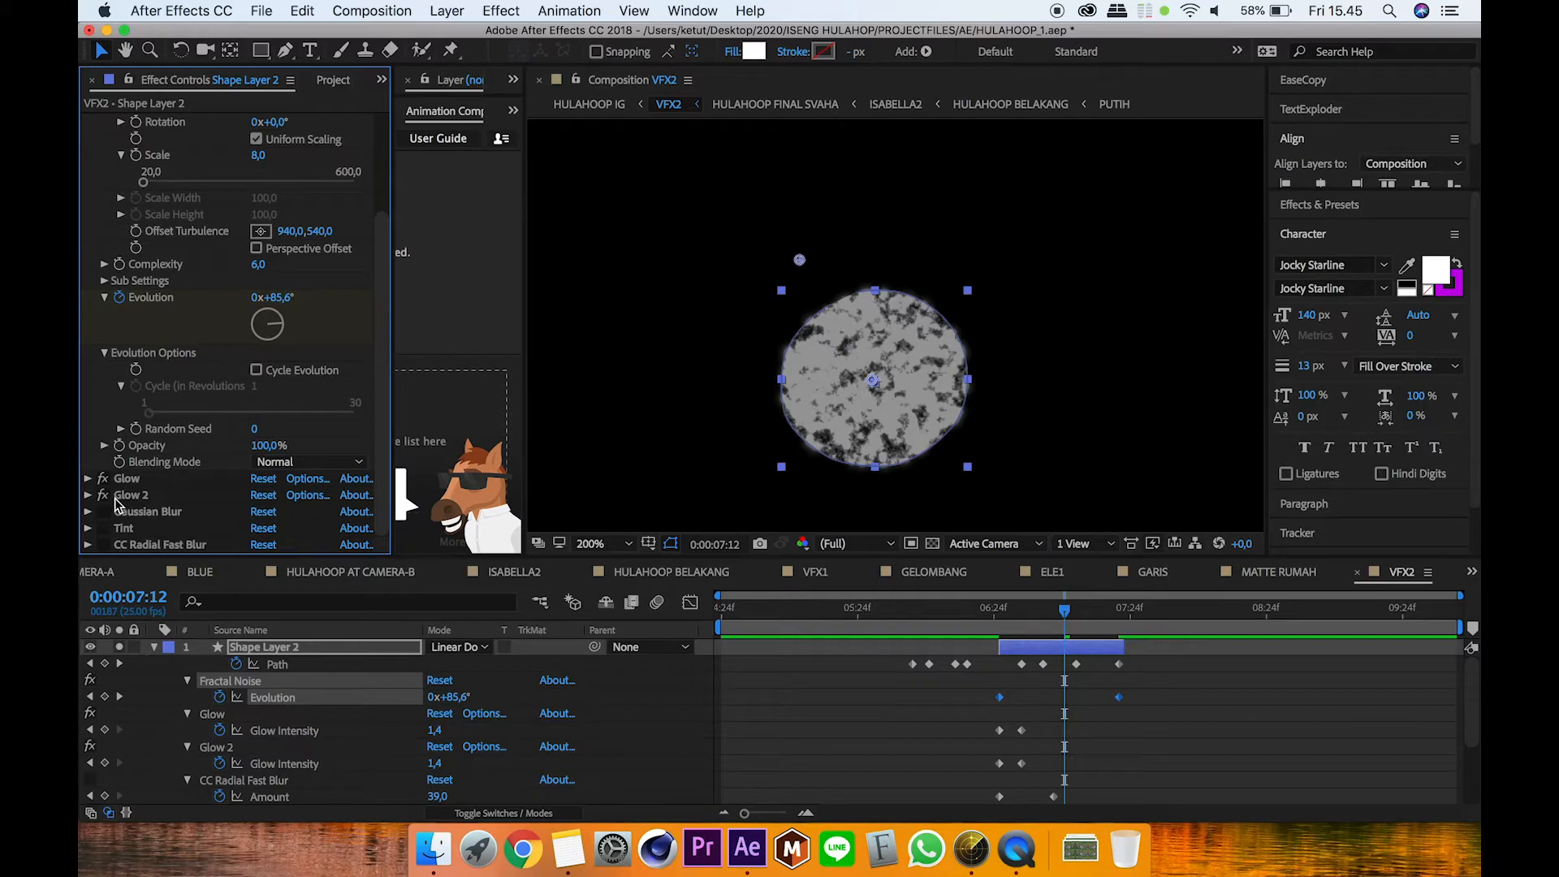
{"action": "left_click_drag", "start_coordinate": [1063, 611], "coordinate": [1051, 619]}
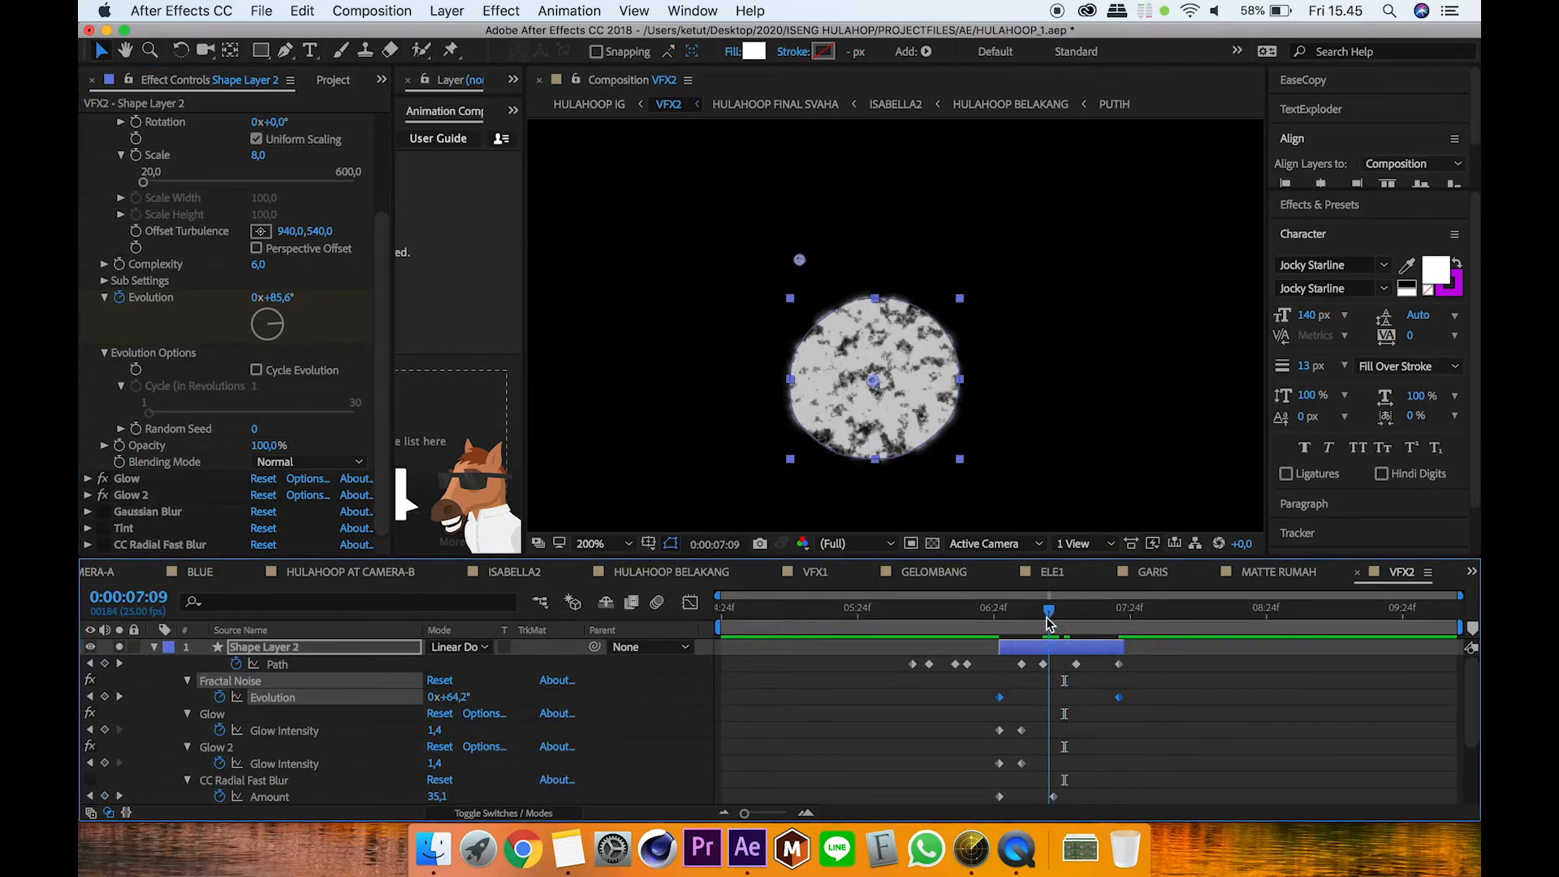
{"action": "left_click", "coordinate": [104, 513]}
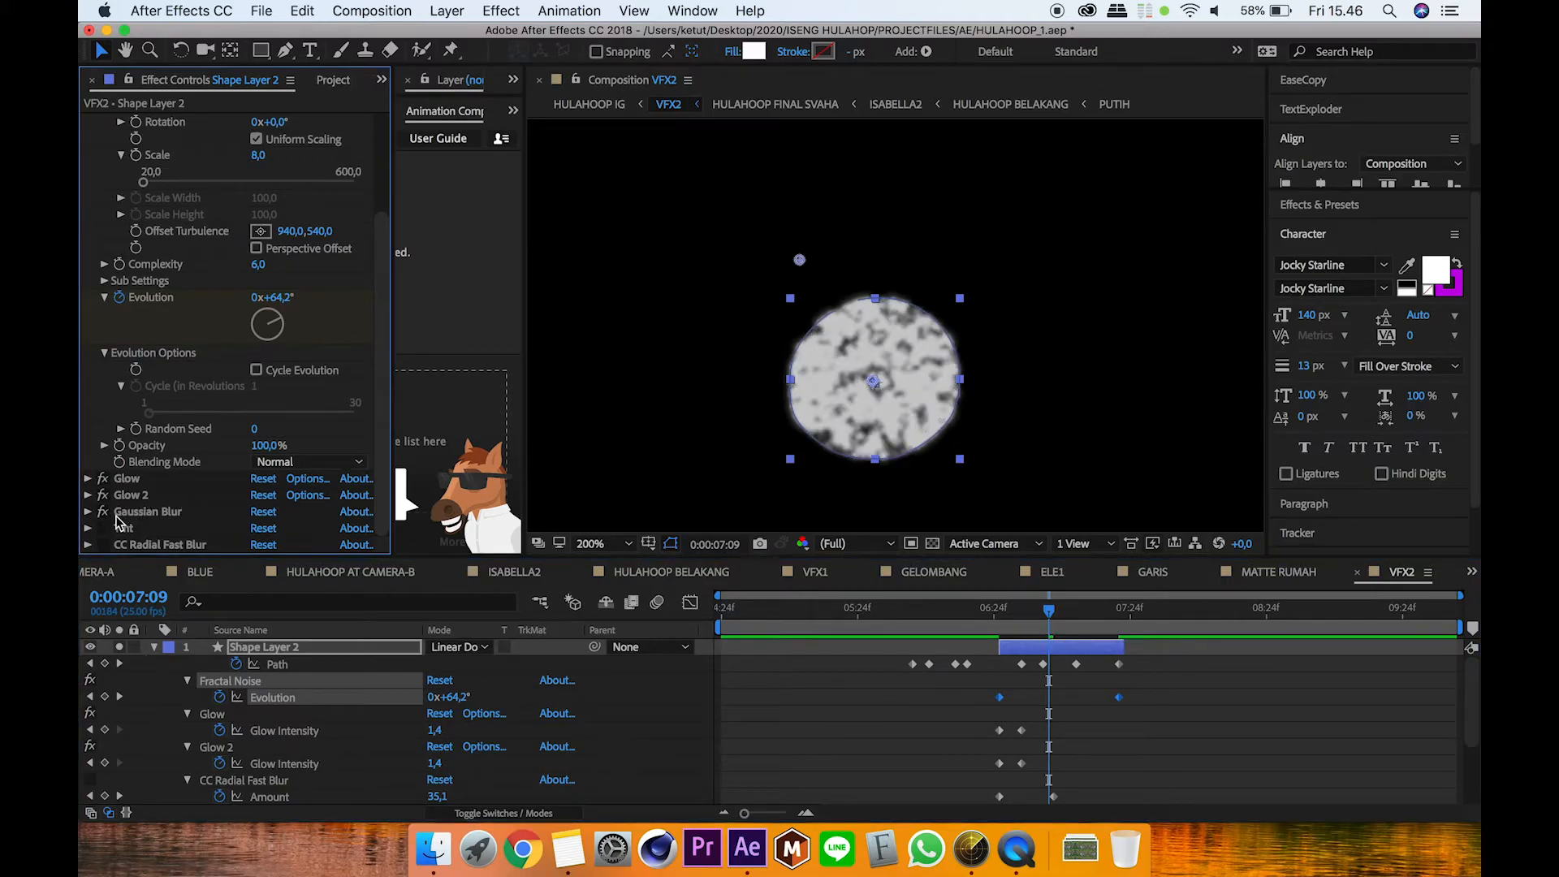
{"action": "left_click", "coordinate": [104, 529]}
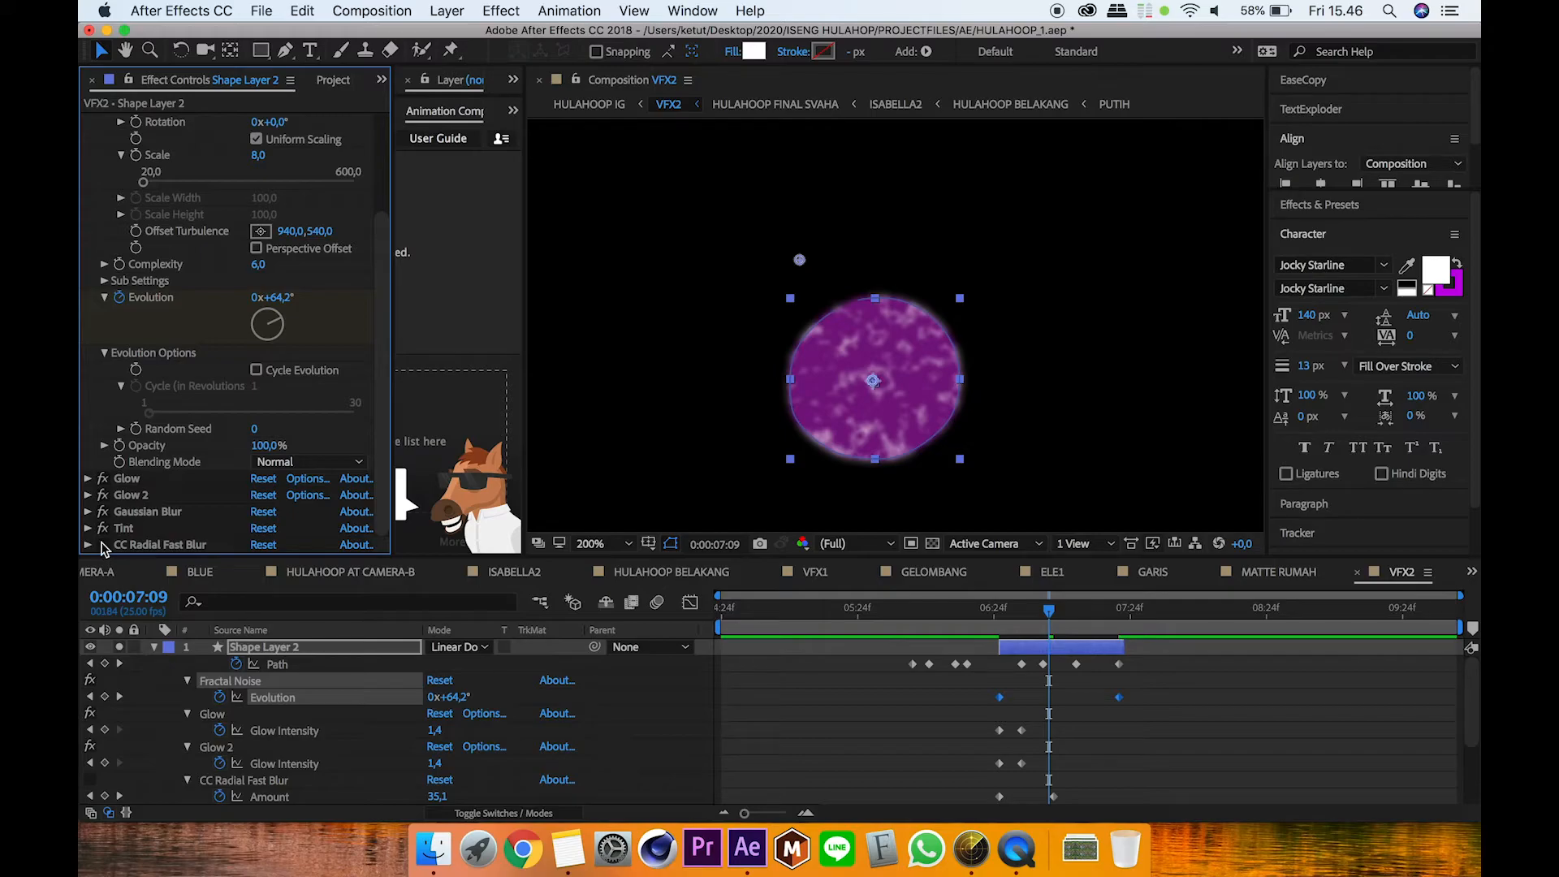
{"action": "left_click", "coordinate": [103, 544]}
Step: Expand and examine the settings of Shape Layer 2's Glow, Glow 2, Gaussian Blur and Tint effects
{"action": "left_click", "coordinate": [86, 480]}
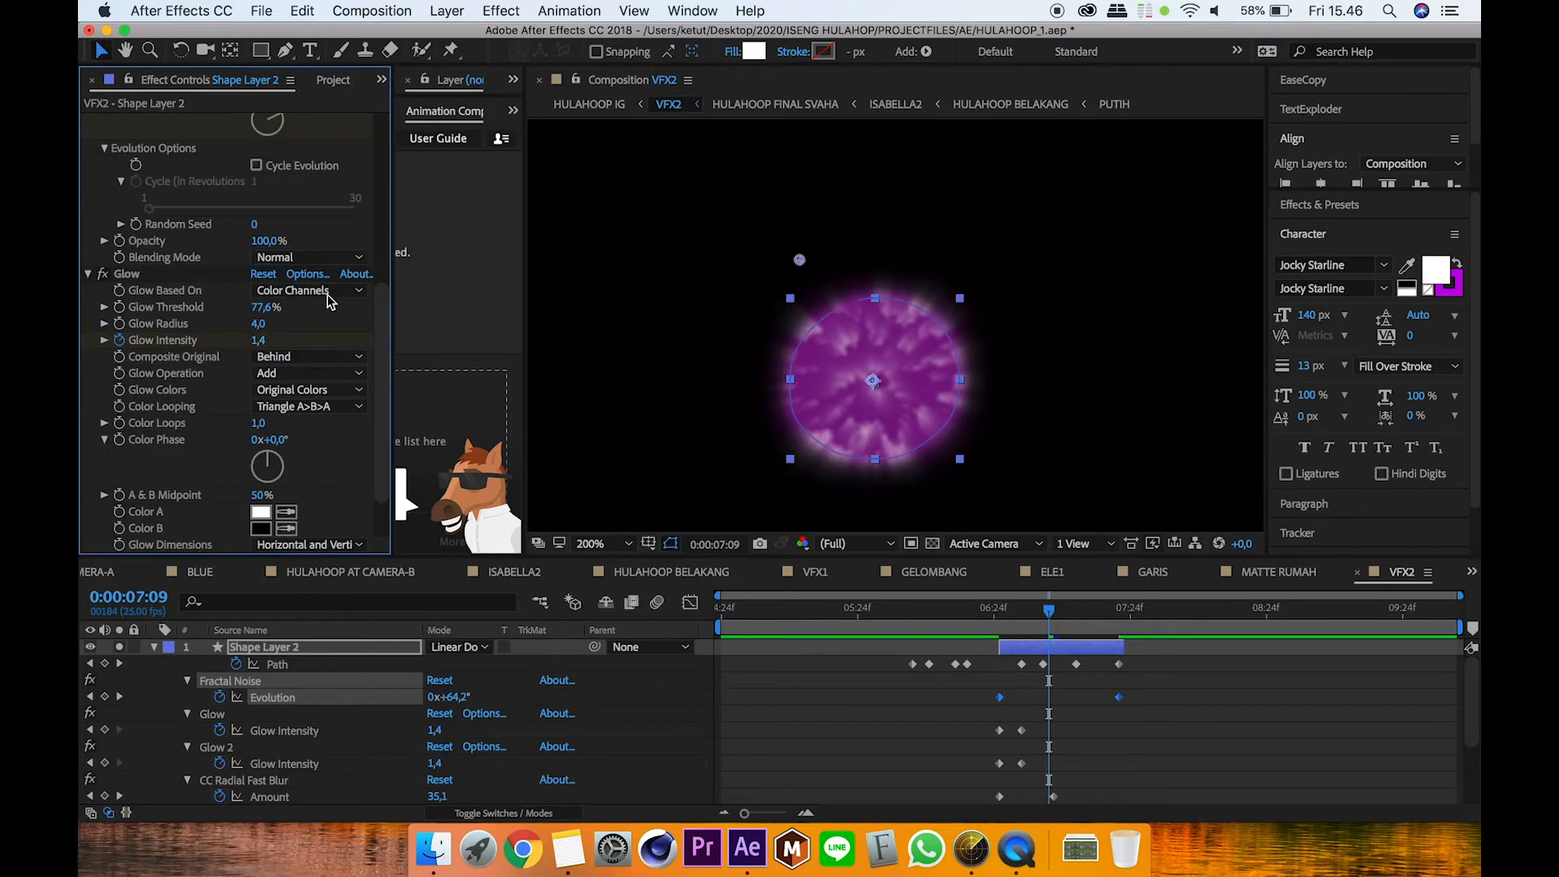
{"action": "scroll", "coordinate": [382, 320], "scroll_direction": "down", "scroll_amount": 3}
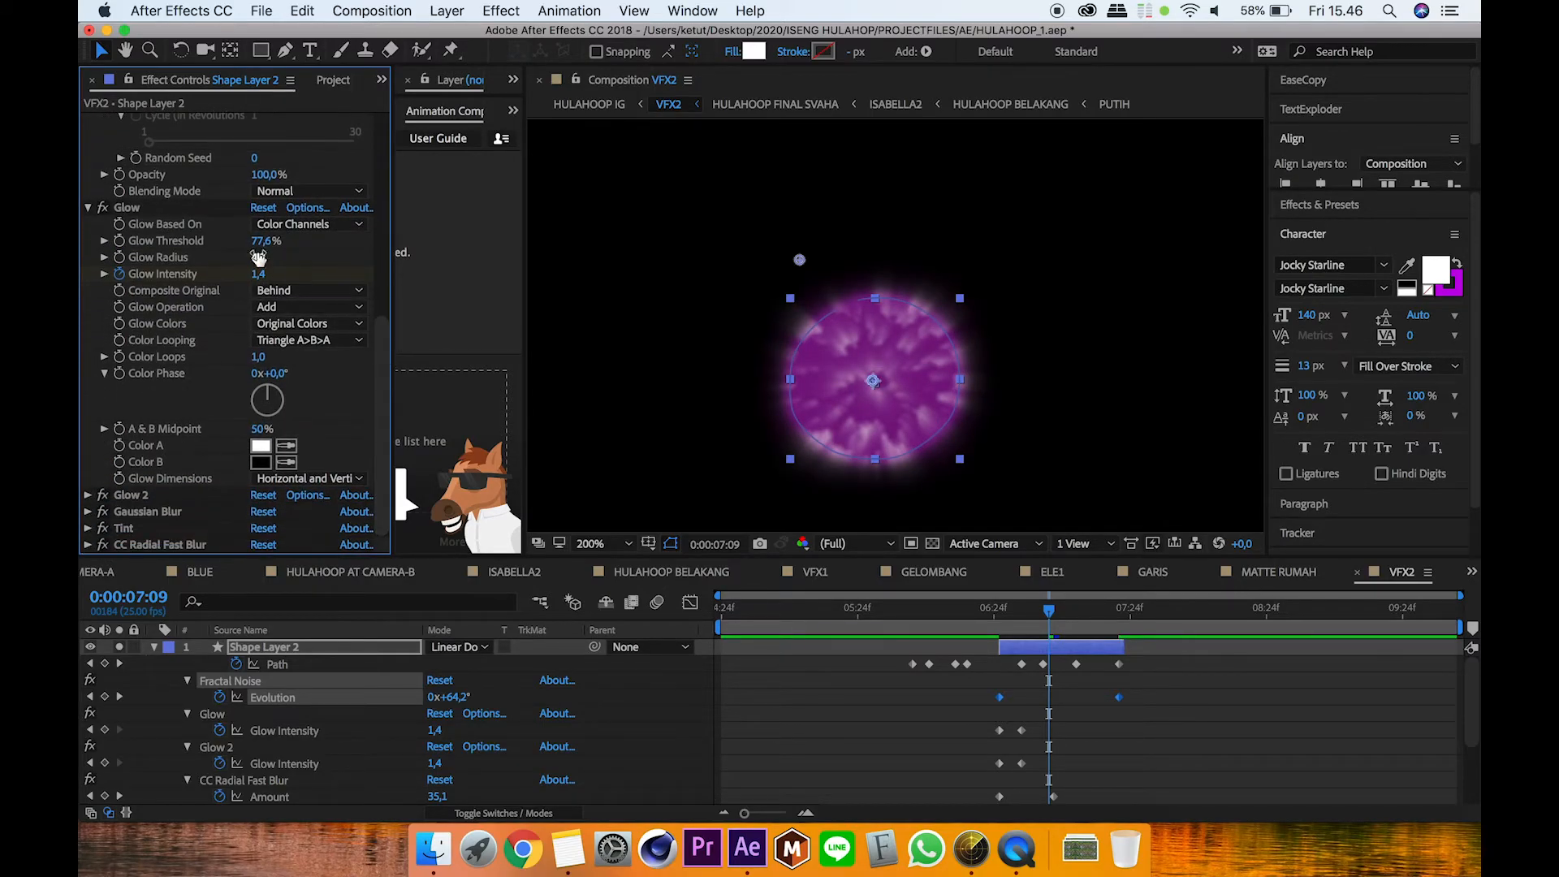
{"action": "left_click", "coordinate": [87, 496]}
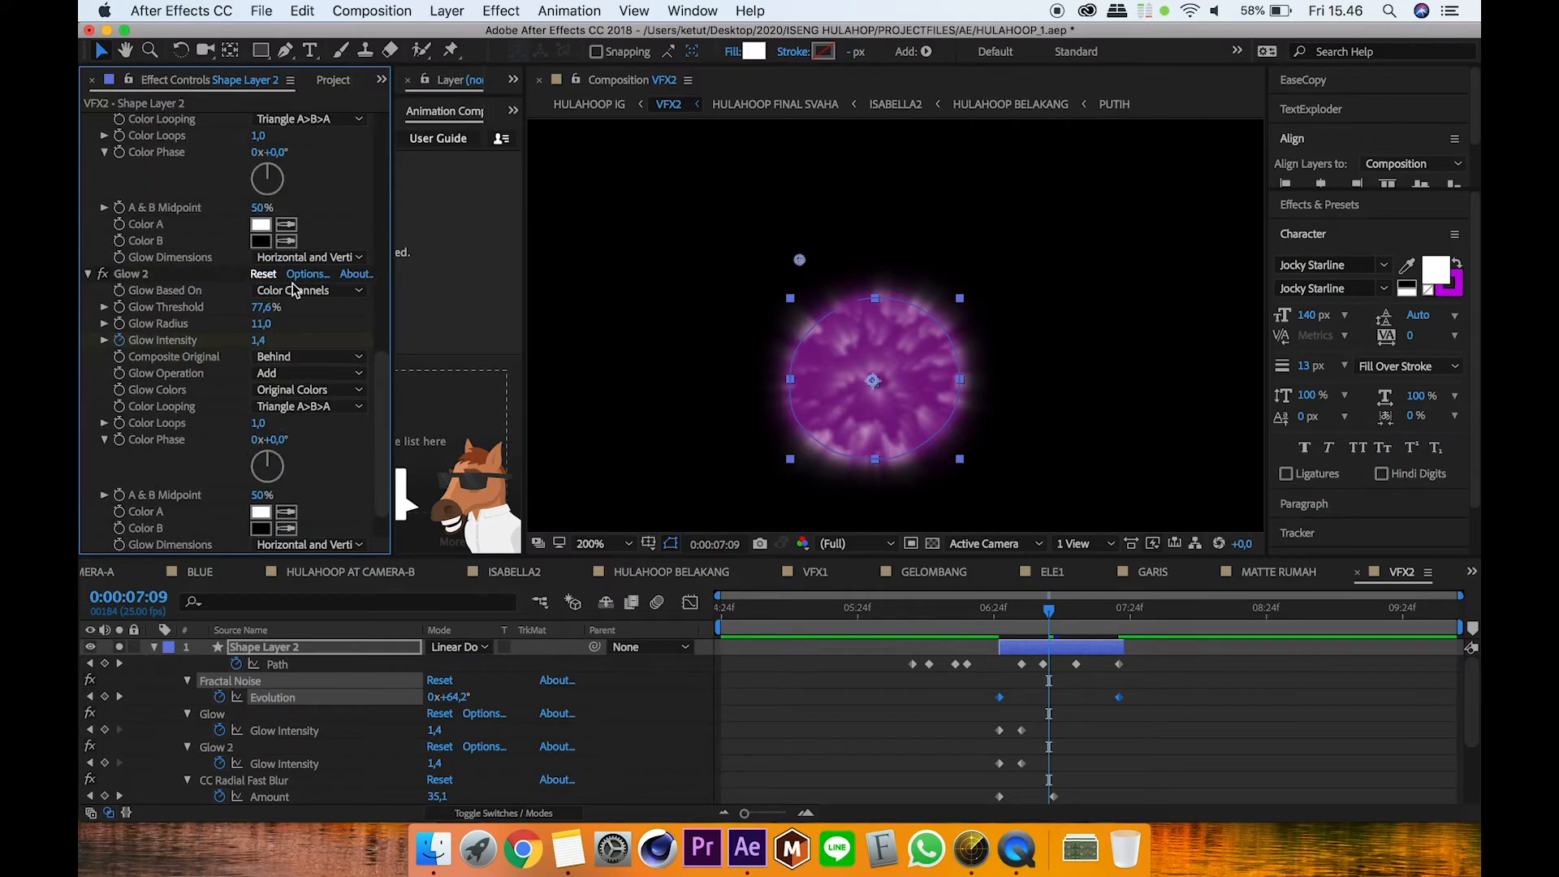
{"action": "left_click_drag", "start_coordinate": [385, 358], "coordinate": [385, 411]}
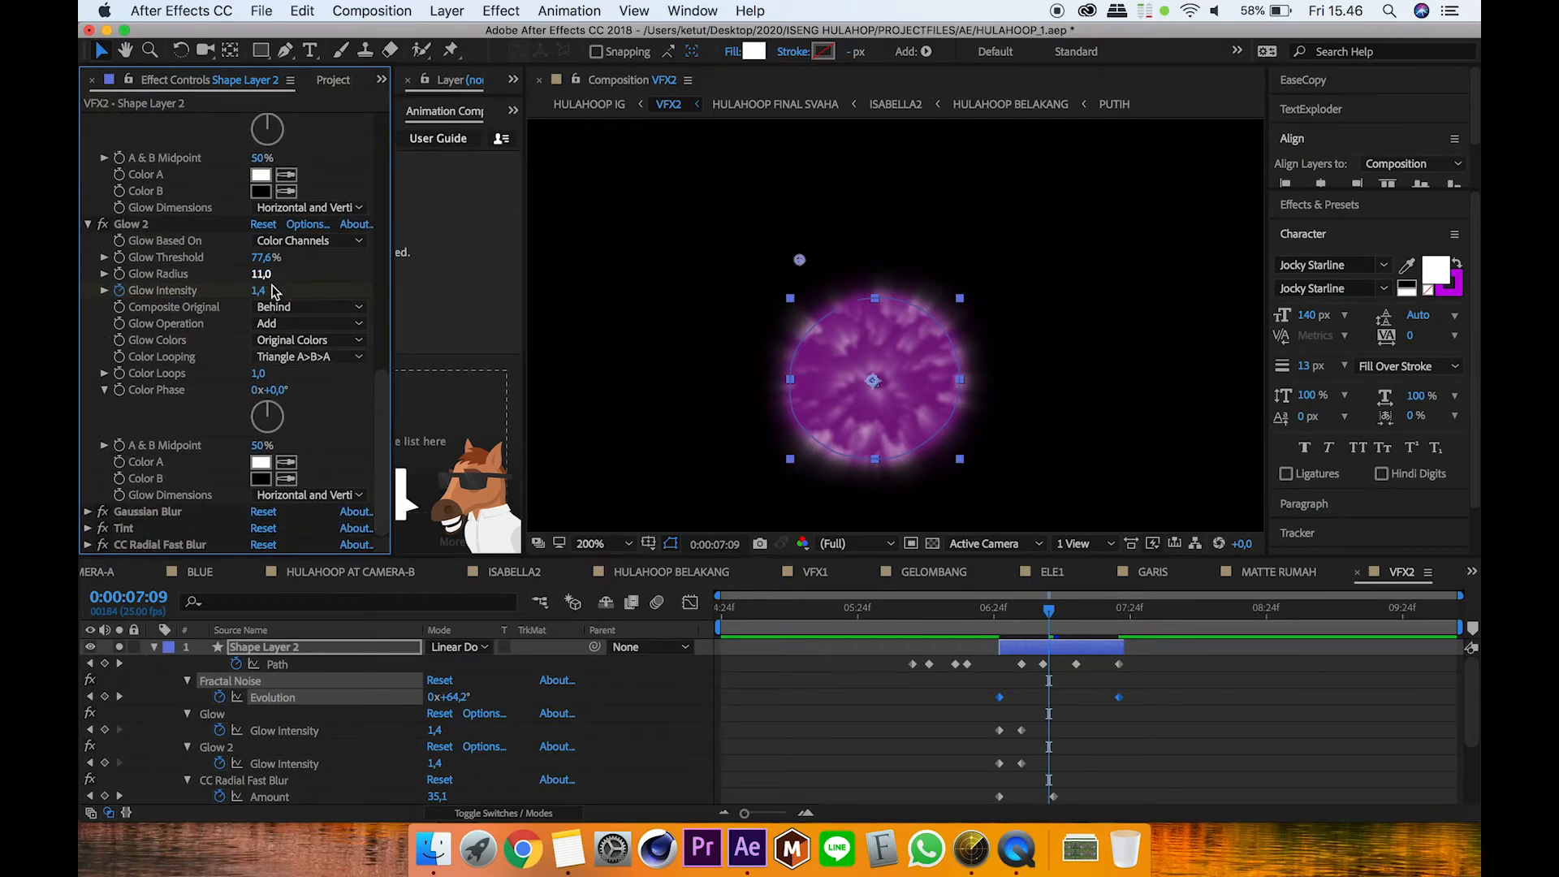
{"action": "left_click", "coordinate": [89, 513]}
{"action": "left_click_drag", "start_coordinate": [386, 431], "coordinate": [391, 465]}
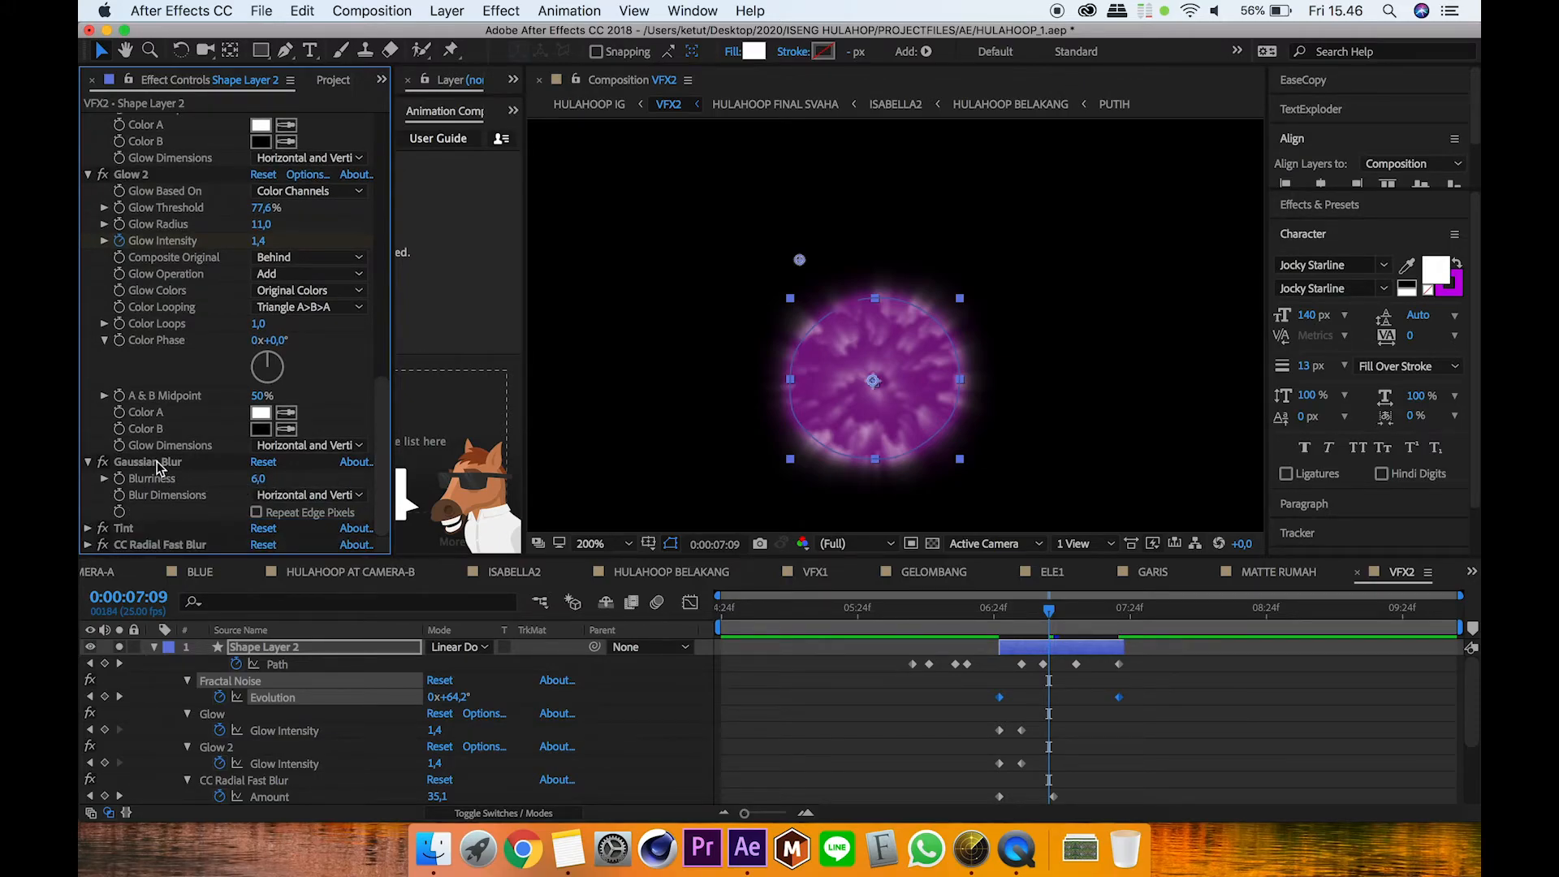
{"action": "left_click", "coordinate": [87, 528]}
{"action": "scroll", "coordinate": [90, 528], "scroll_direction": "down", "scroll_amount": 2}
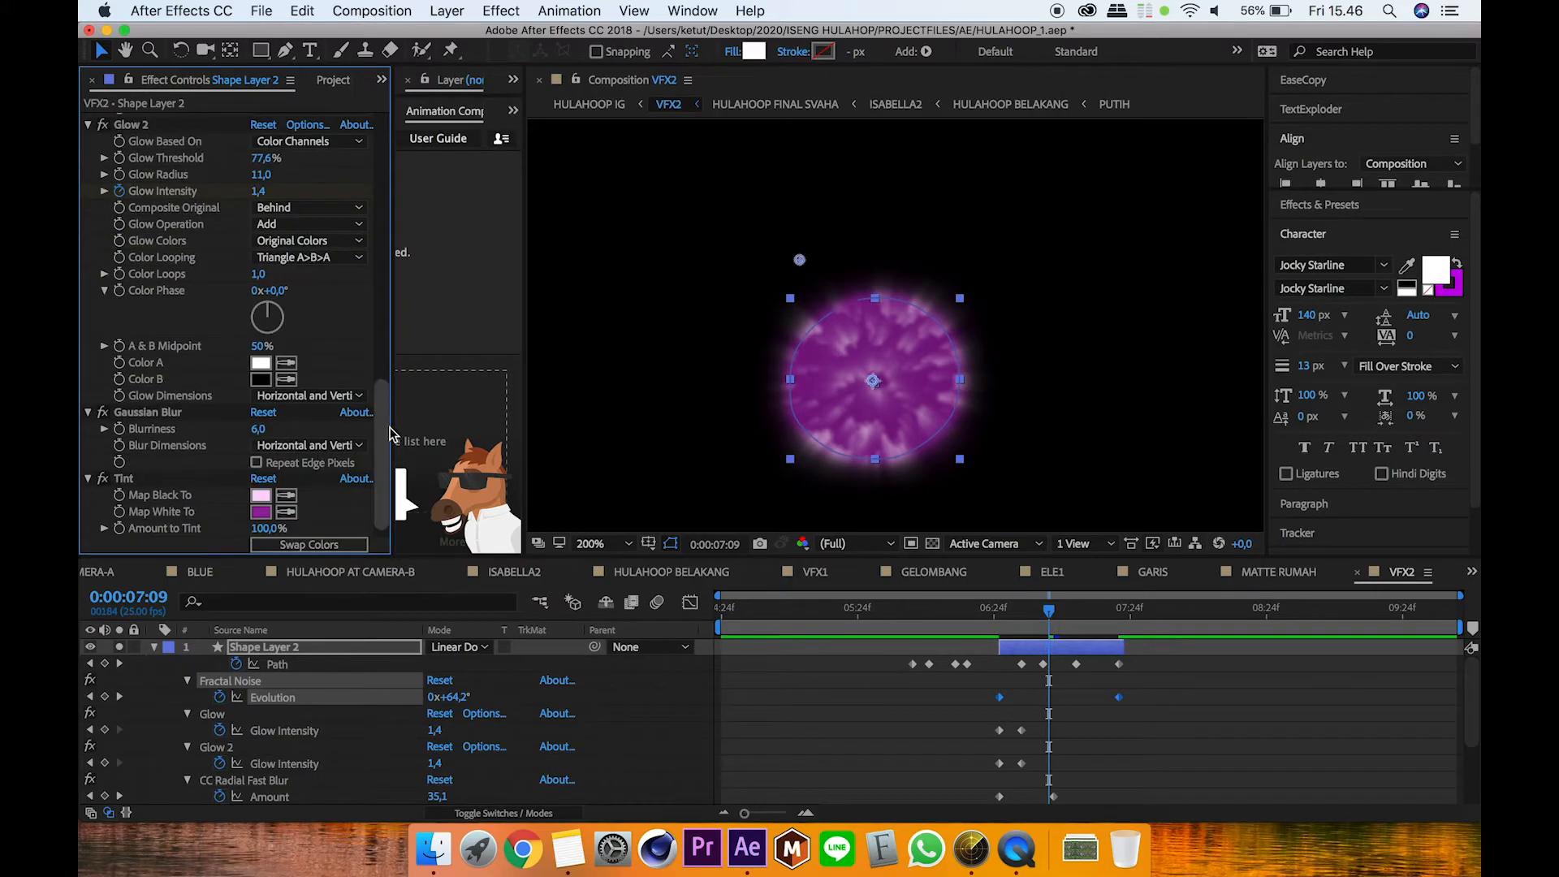
Step: Inspect the Map Black To and Map White To colors of Shape Layer 2's Tint effect, leaving both unchanged
{"action": "scroll", "coordinate": [387, 480], "scroll_direction": "down", "scroll_amount": 1}
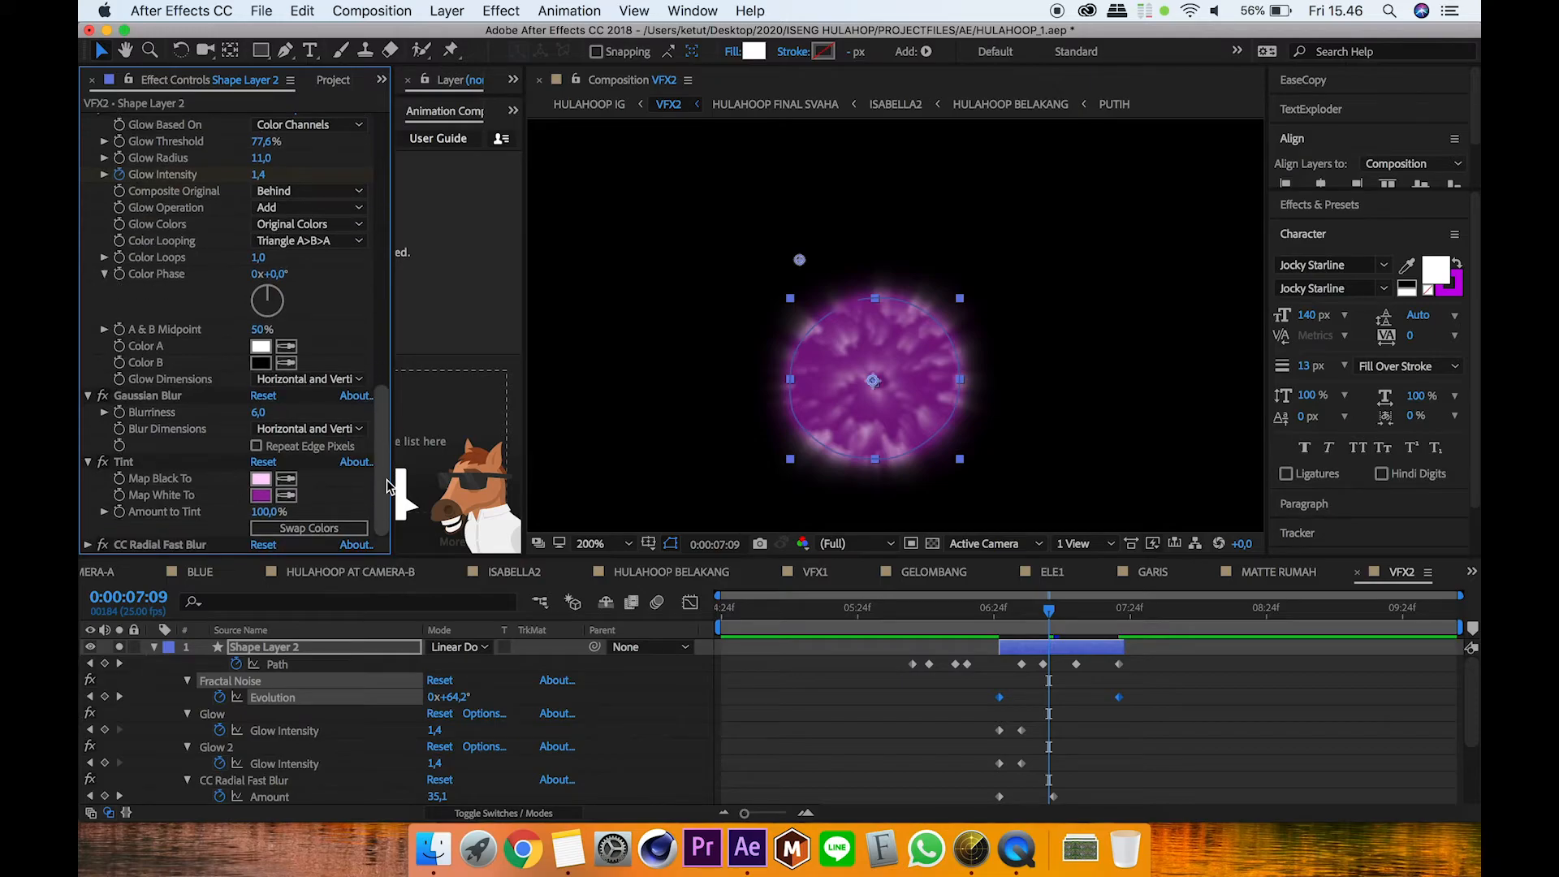
{"action": "left_click", "coordinate": [260, 482]}
{"action": "left_click", "coordinate": [539, 294]}
{"action": "left_click", "coordinate": [261, 499]}
{"action": "left_click", "coordinate": [549, 294]}
Step: Expand Shape Layer 2's CC Radial Fast Blur settings and pick its Center at the middle of the purple circle
{"action": "left_click", "coordinate": [88, 544]}
{"action": "scroll", "coordinate": [344, 435], "scroll_direction": "down", "scroll_amount": 2}
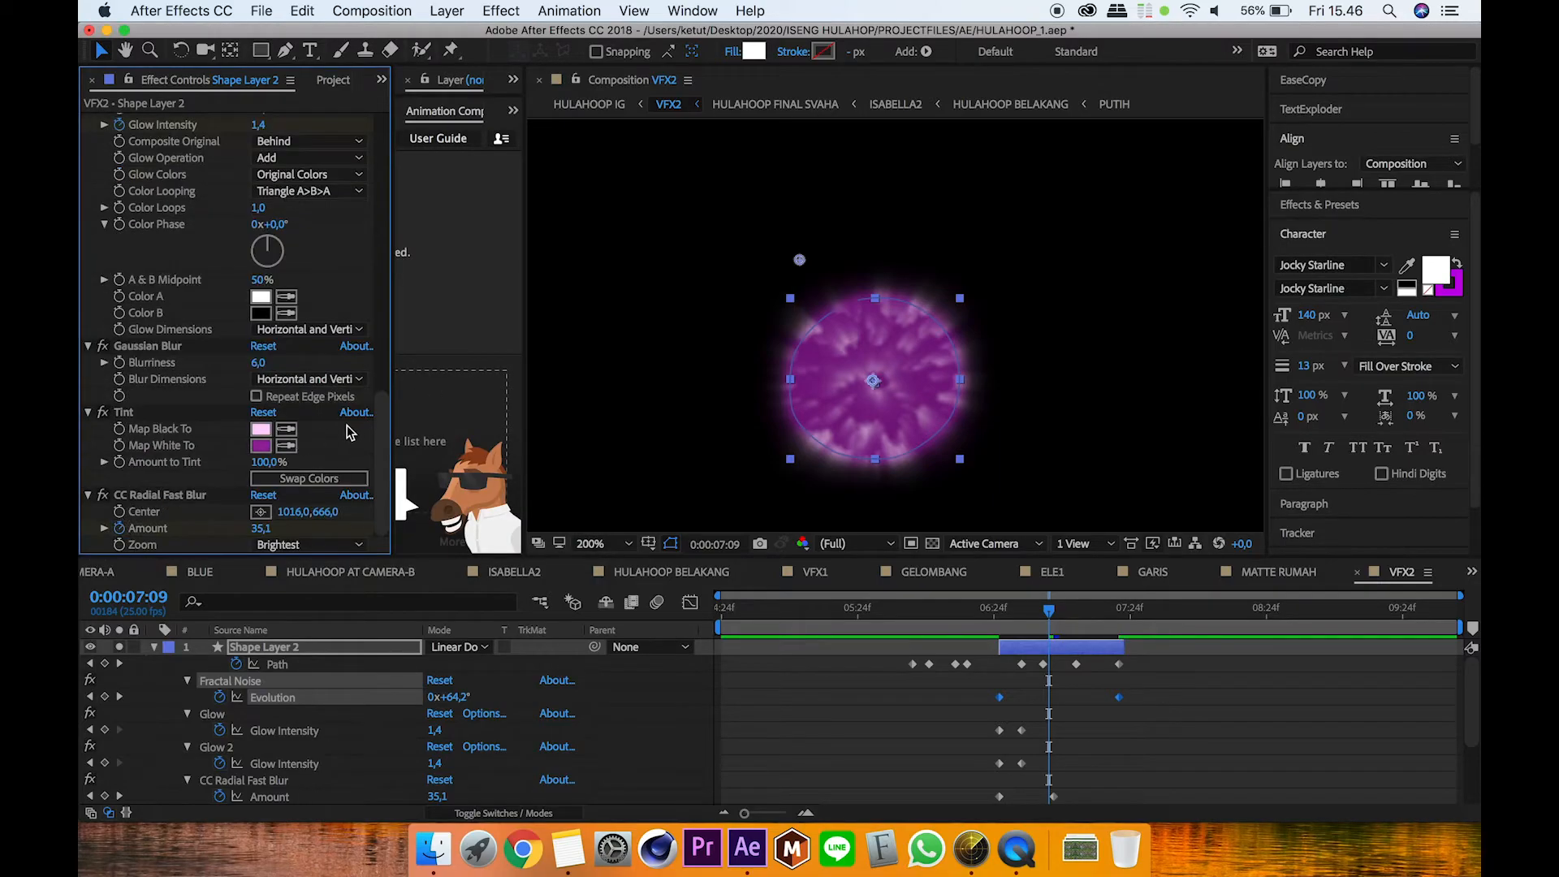
{"action": "left_click", "coordinate": [264, 513]}
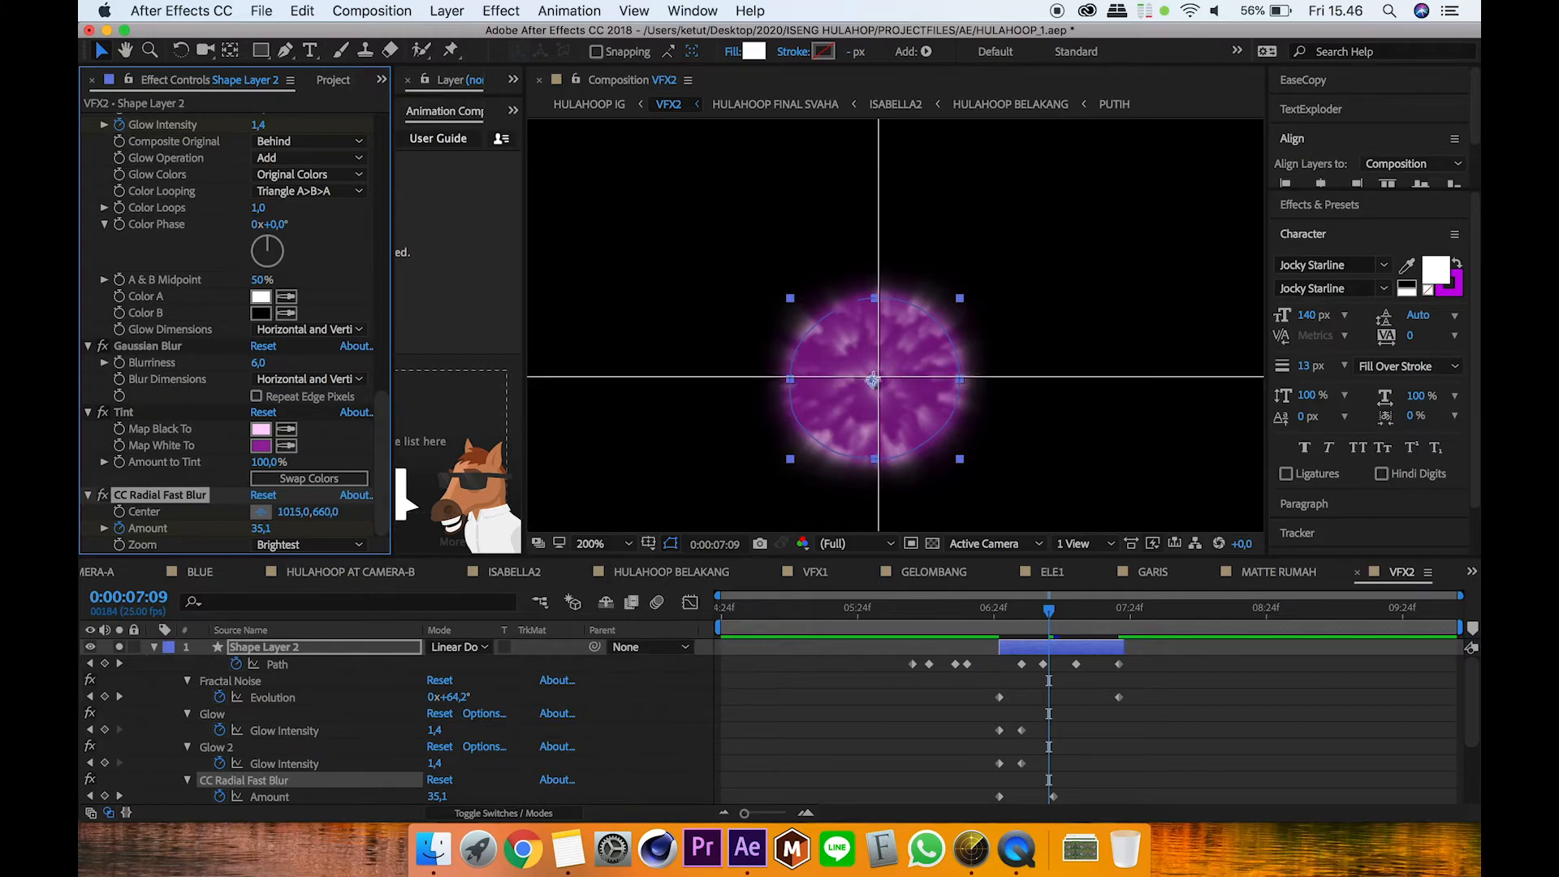
{"action": "left_click", "coordinate": [873, 381]}
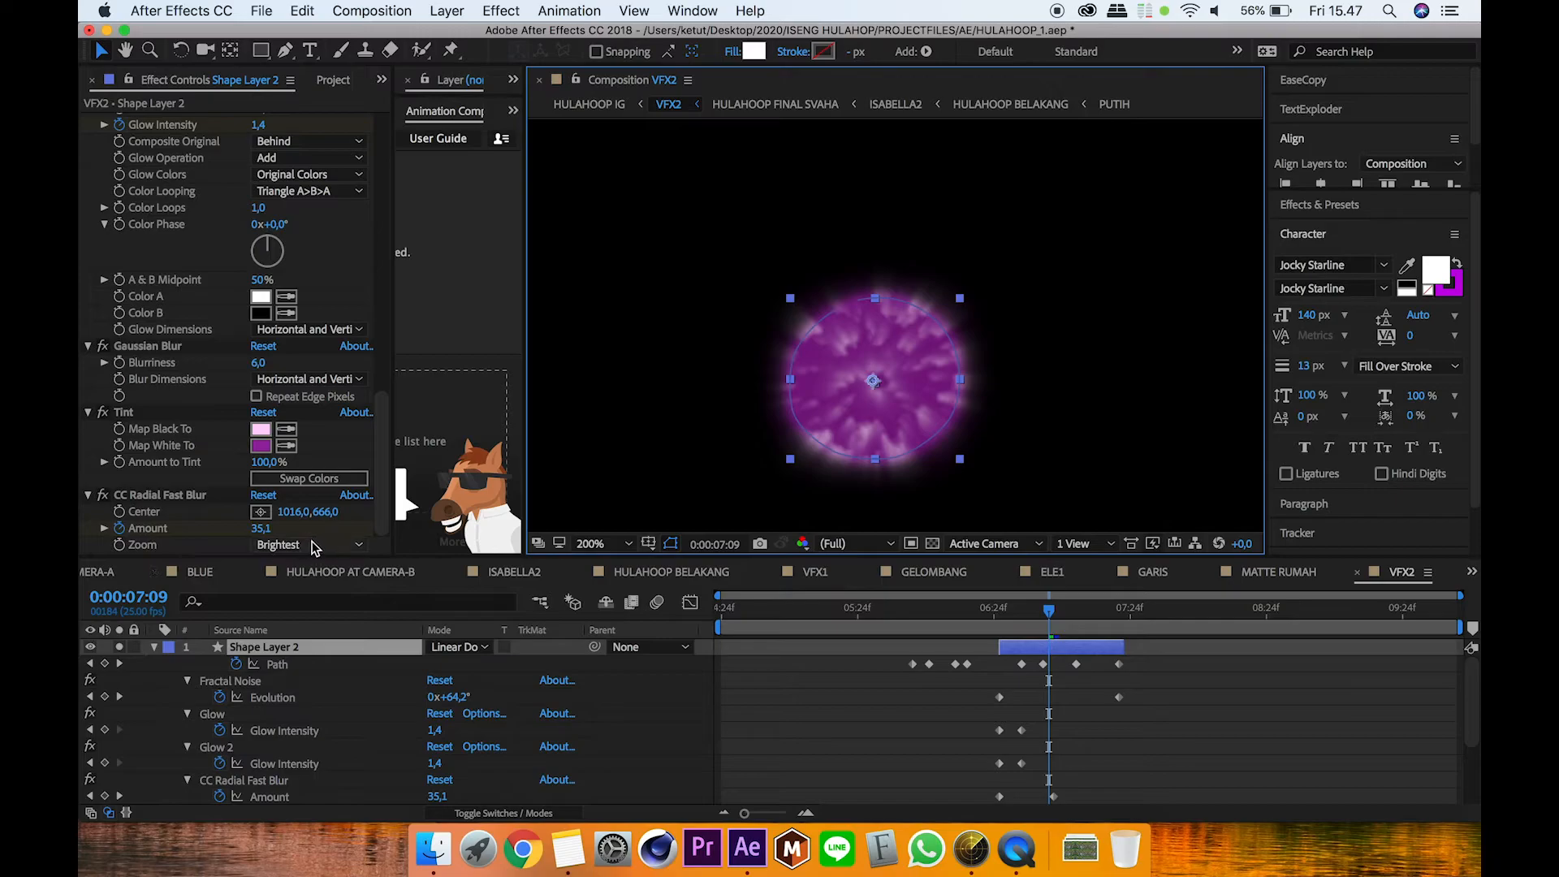
Step: Collapse Shape Layer 2, solo the HULAHOOP FINAL SVAHA.mov footage and Shape Layer 1 as well, and view the composite at 0:00:07:21
{"action": "left_click", "coordinate": [154, 647]}
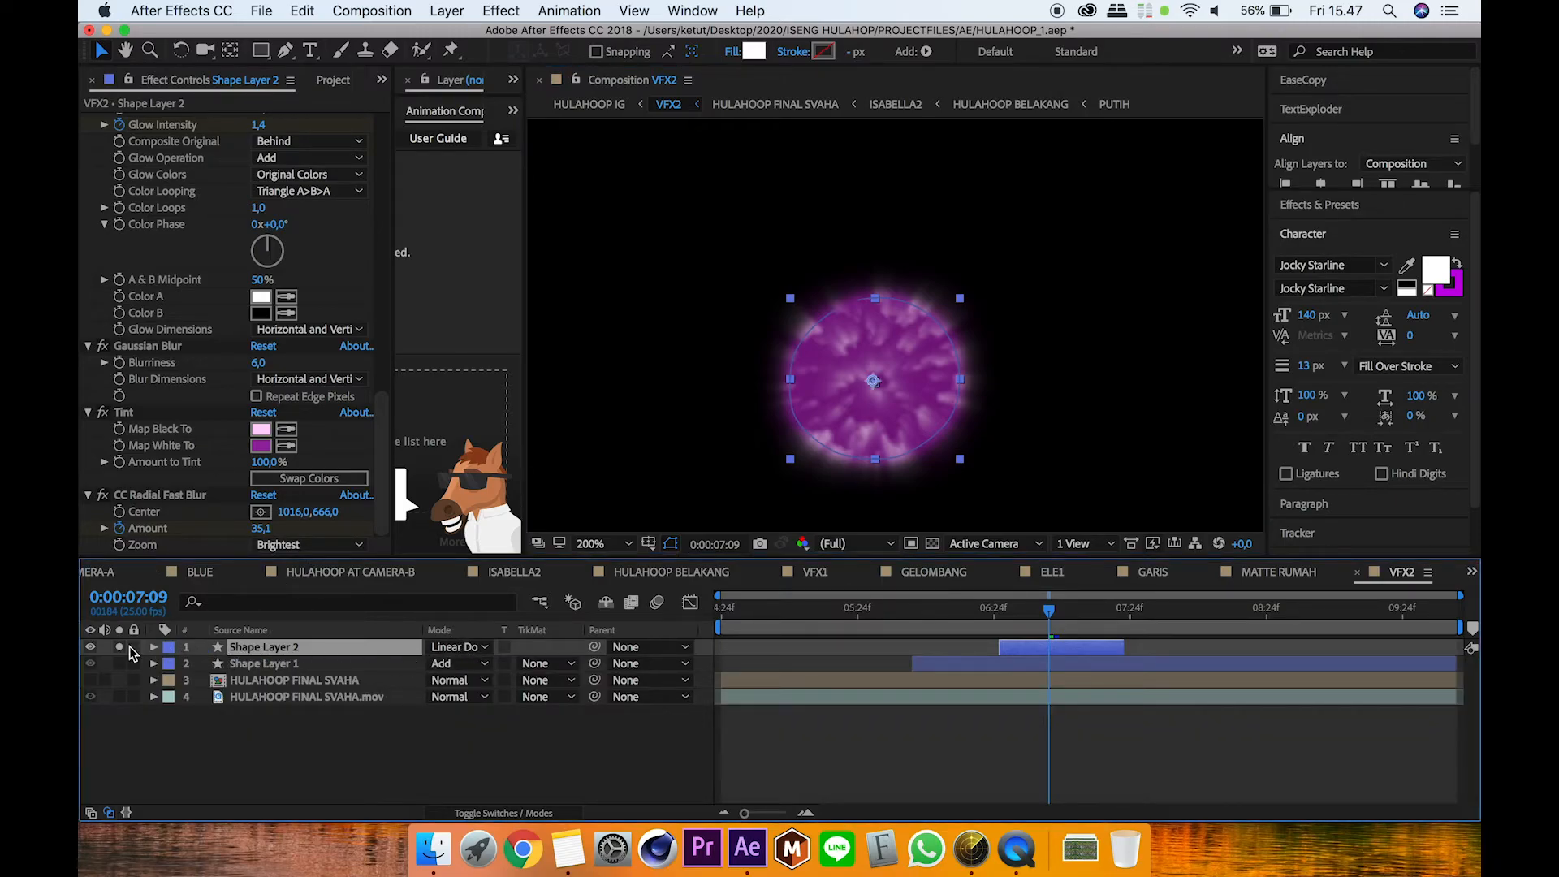
{"action": "left_click", "coordinate": [118, 696]}
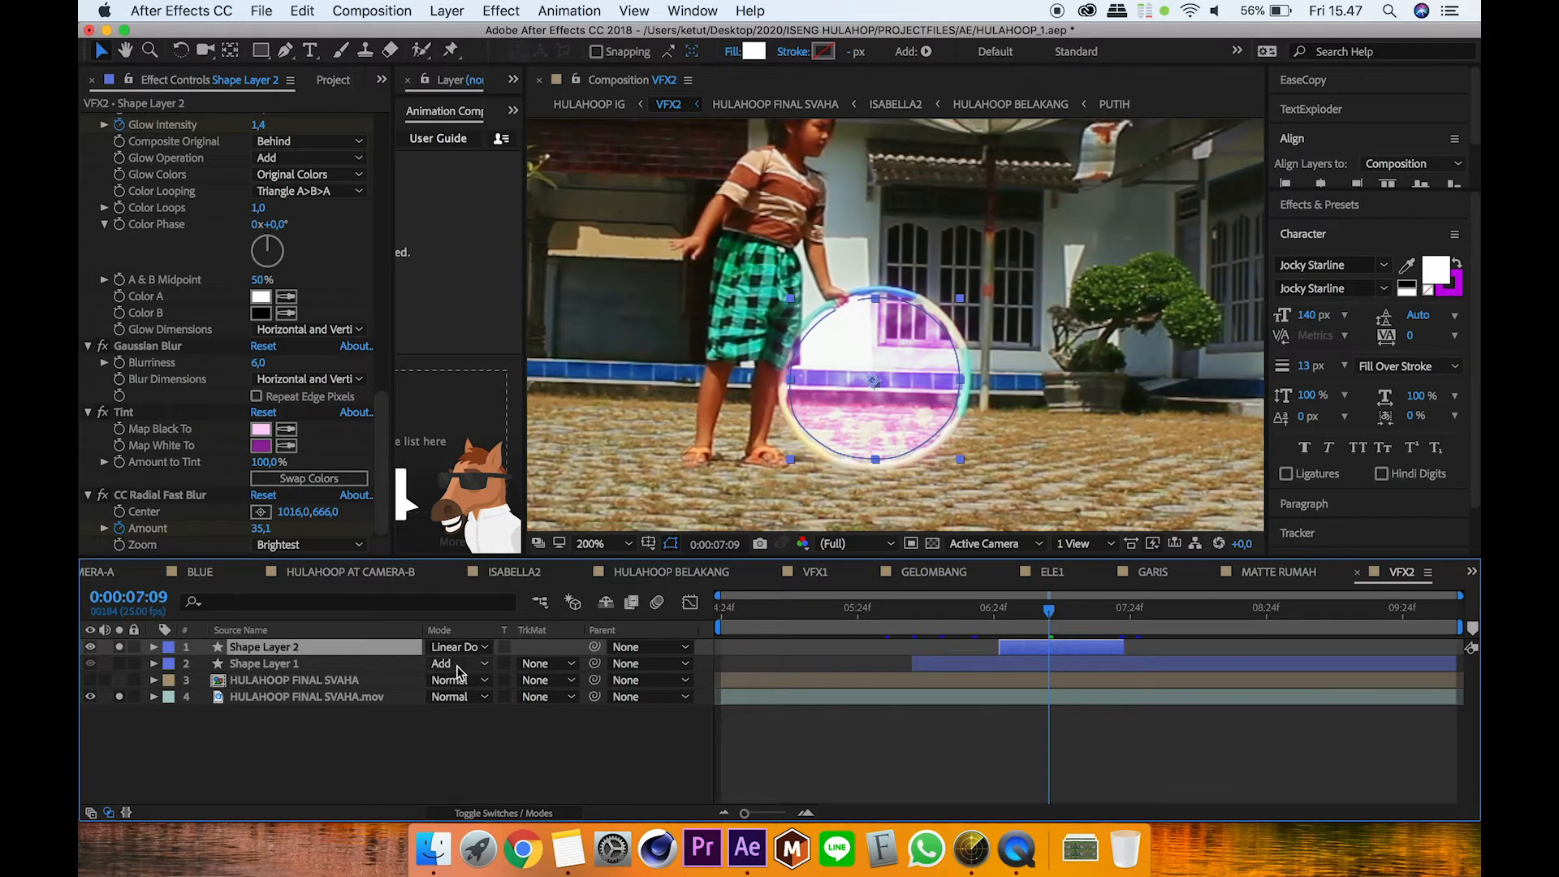
{"action": "left_click", "coordinate": [119, 663]}
{"action": "left_click", "coordinate": [267, 665]}
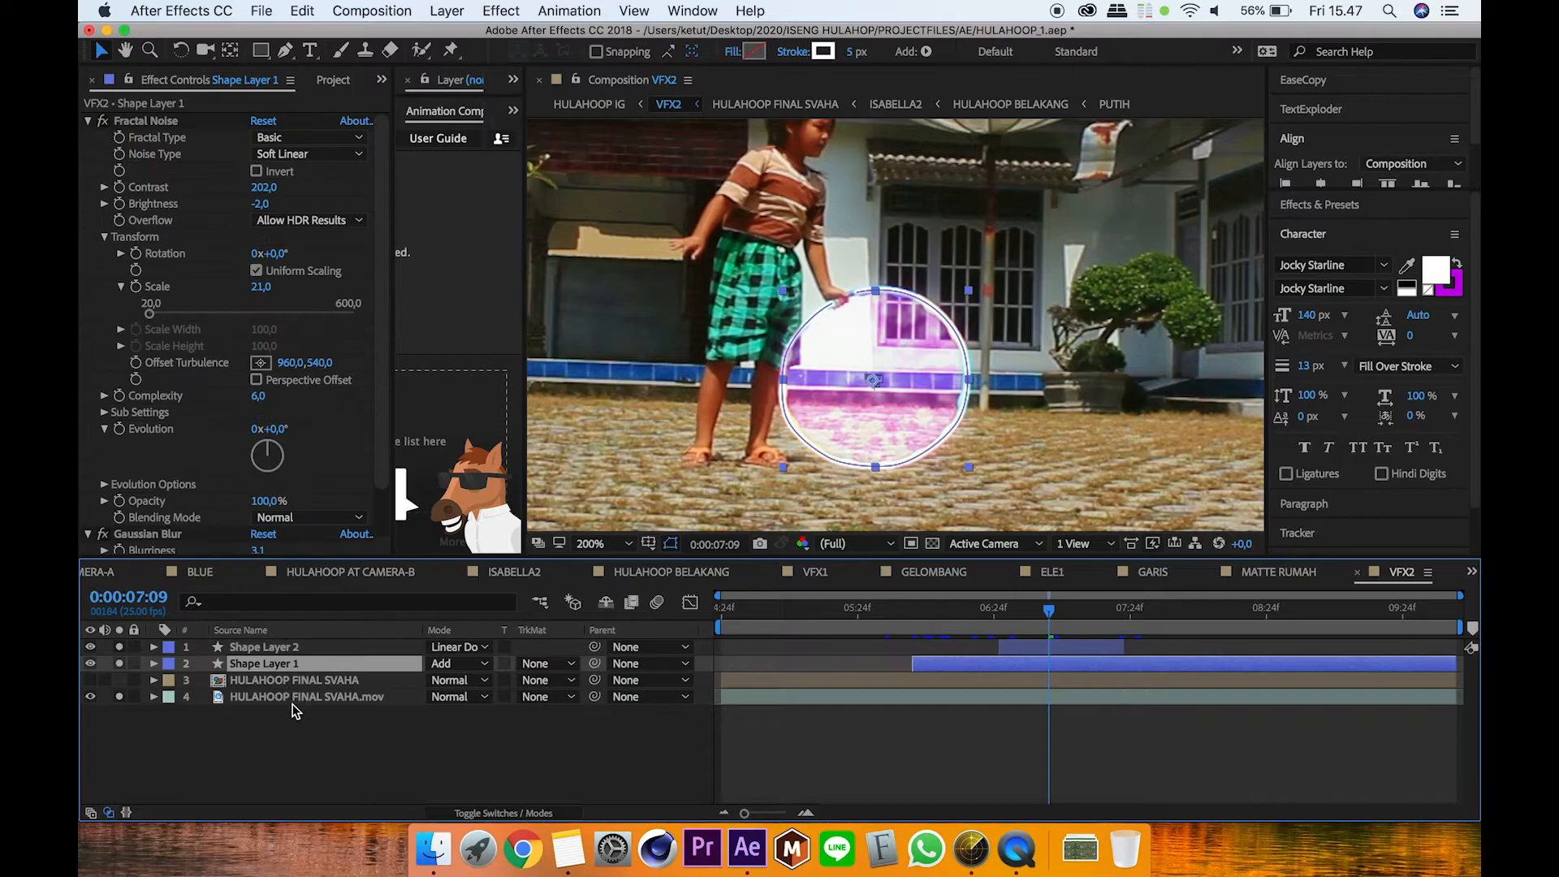
{"action": "left_click", "coordinate": [1114, 607]}
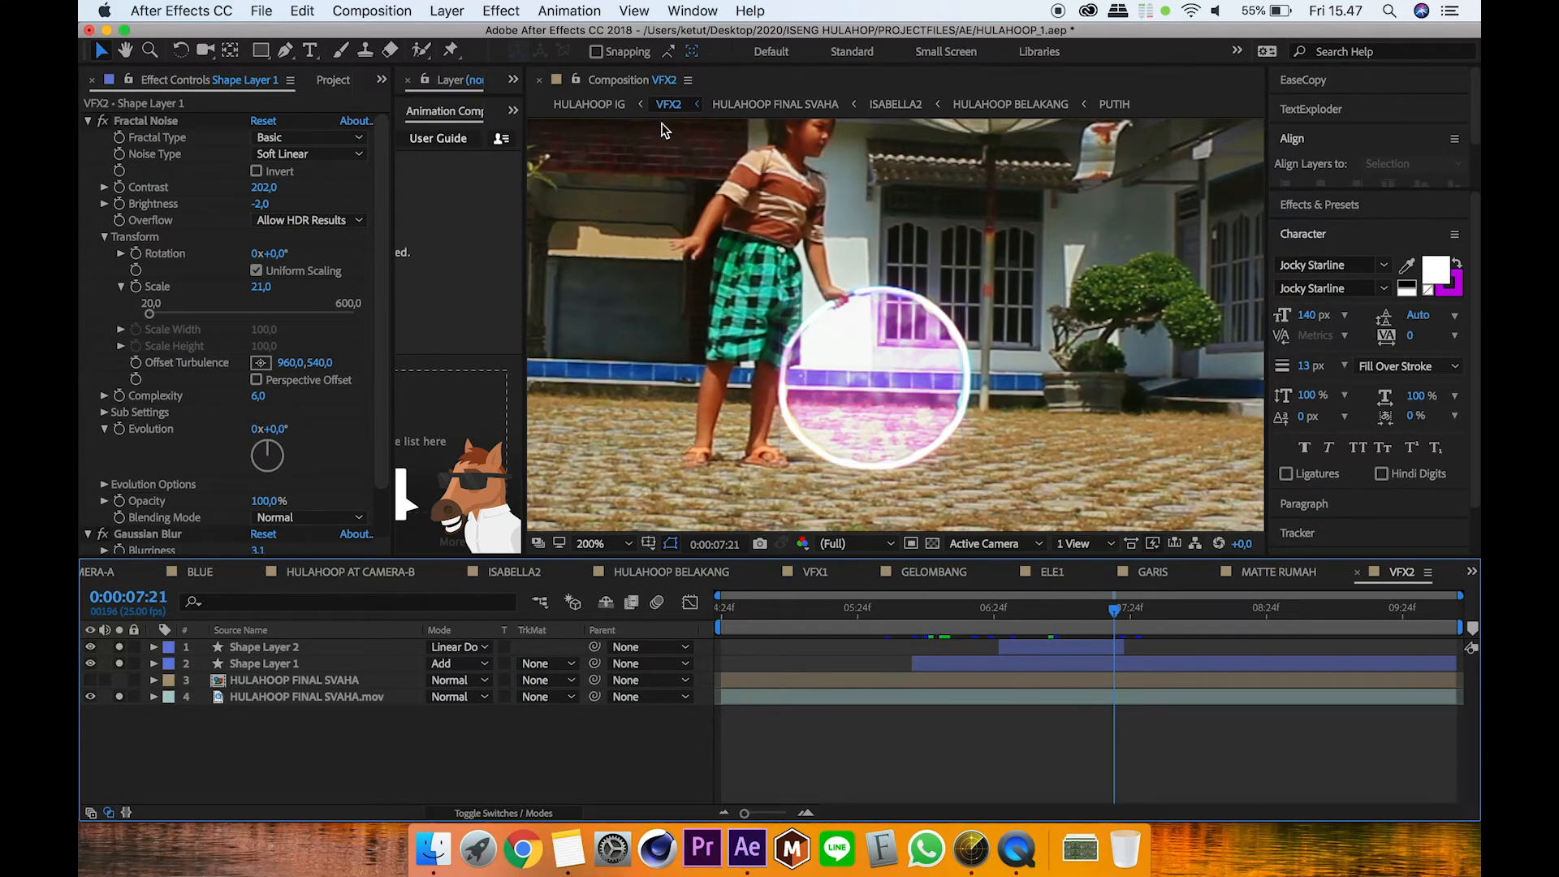
Step: Solo VFX3 in the HULAHOOP IG composition and open VFX3 at 0:00:13:17
{"action": "left_click", "coordinate": [590, 105]}
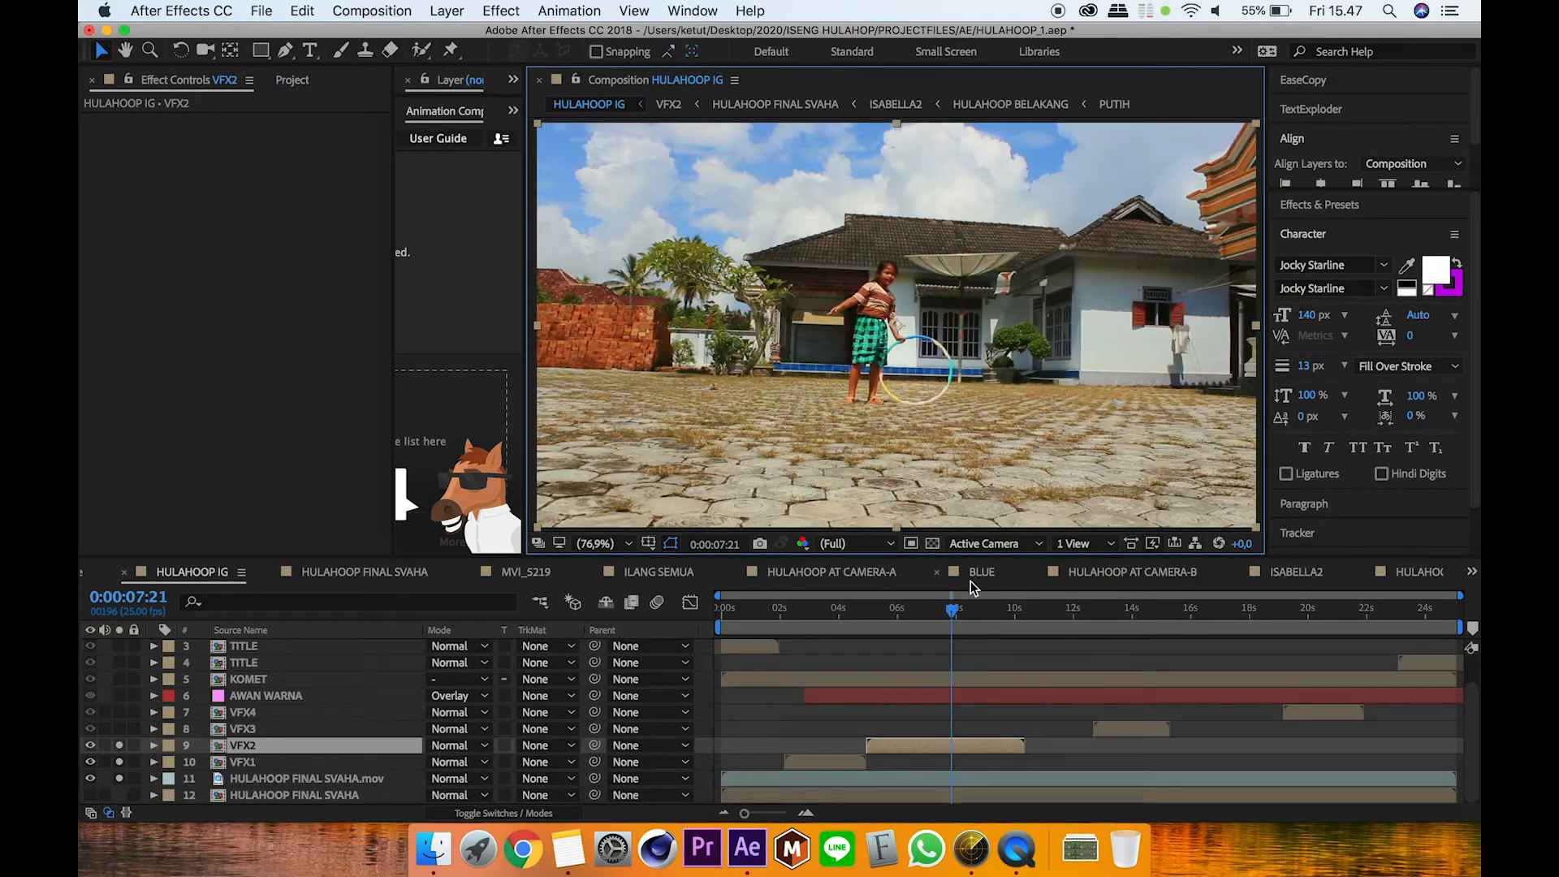
{"action": "left_click", "coordinate": [119, 728]}
{"action": "left_click_drag", "start_coordinate": [1098, 611], "coordinate": [1119, 603]}
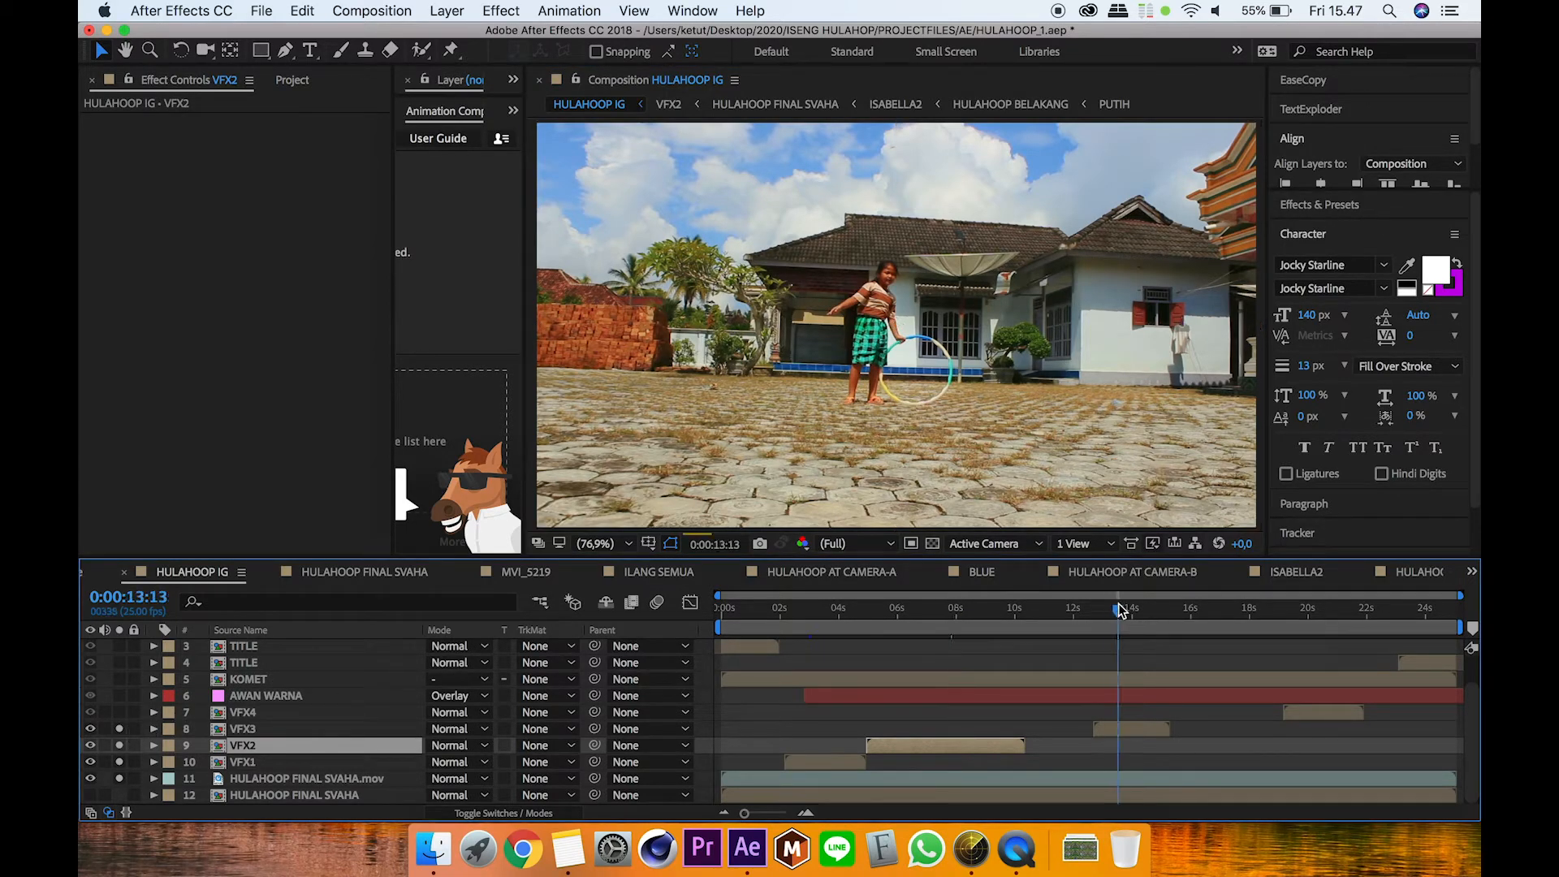
{"action": "double_click", "coordinate": [1119, 728]}
{"action": "left_click_drag", "start_coordinate": [1015, 619], "coordinate": [998, 620]}
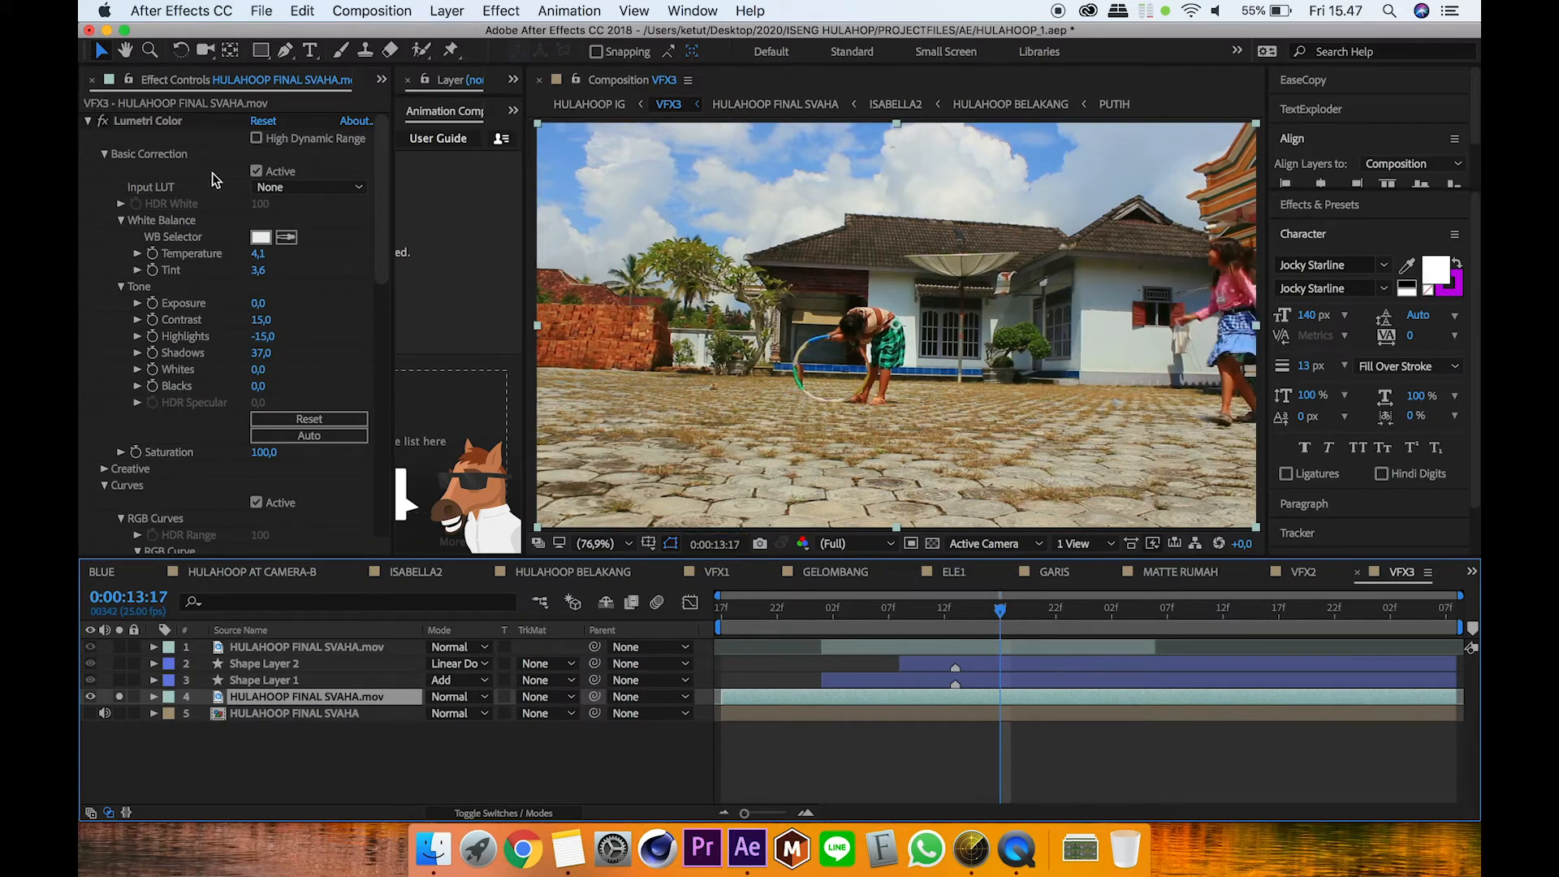
Step: Collapse the footage's Lumetri Color effect and solo Shape Layer 1 in VFX3, keeping that shape layer selected
{"action": "mouse_move", "coordinate": [375, 205]}
{"action": "left_mouse_down"}
{"action": "mouse_move", "coordinate": [363, 415]}
{"action": "mouse_move", "coordinate": [385, 182]}
{"action": "left_mouse_up"}
{"action": "left_click", "coordinate": [88, 122]}
{"action": "left_click", "coordinate": [289, 680]}
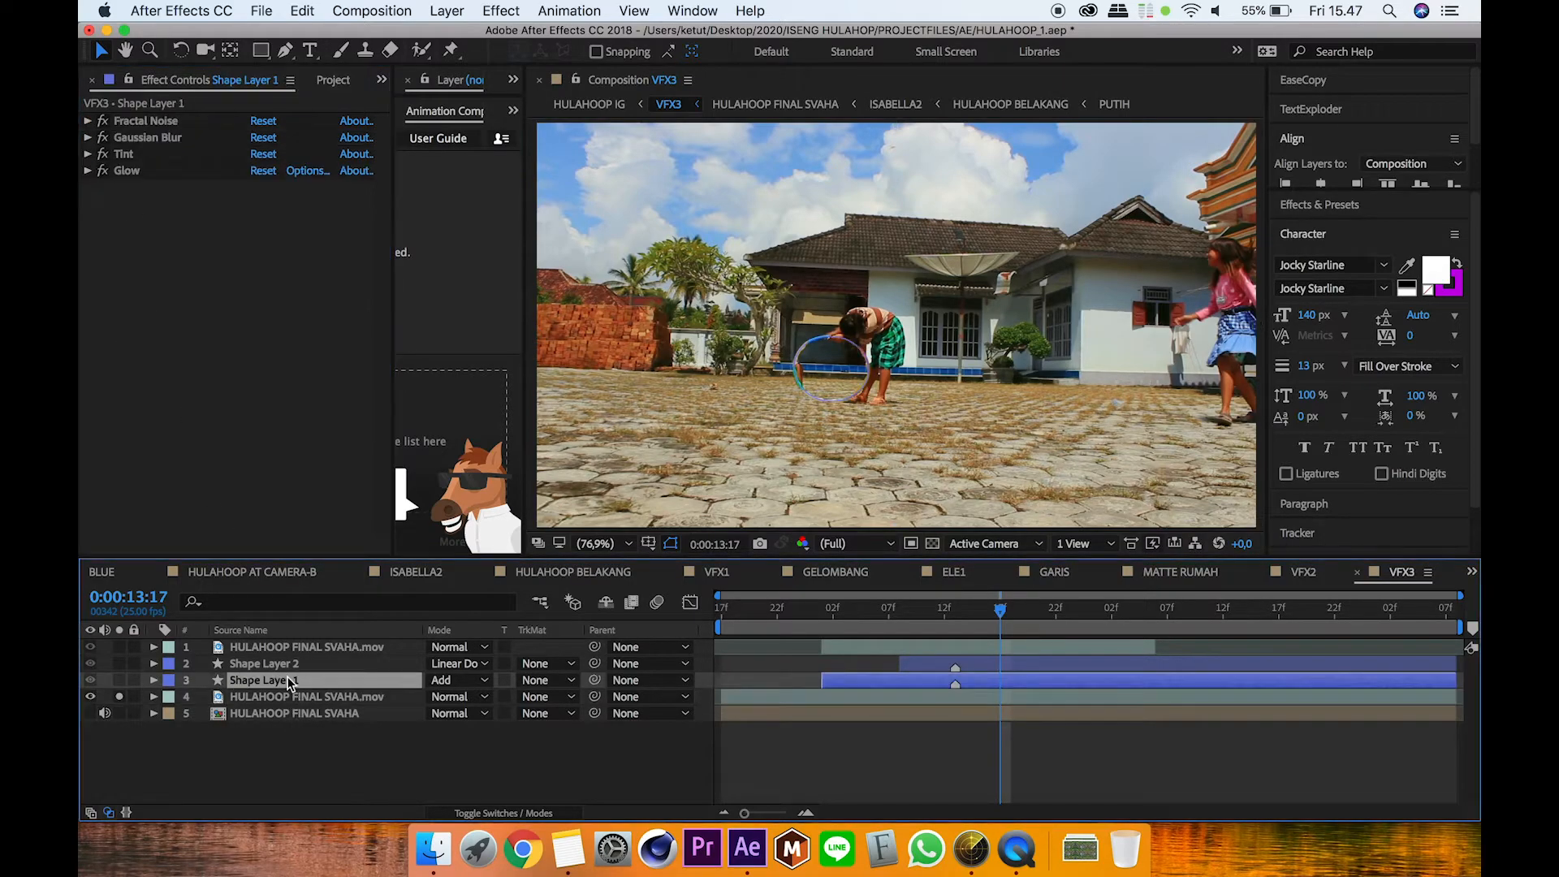
{"action": "left_click", "coordinate": [119, 680]}
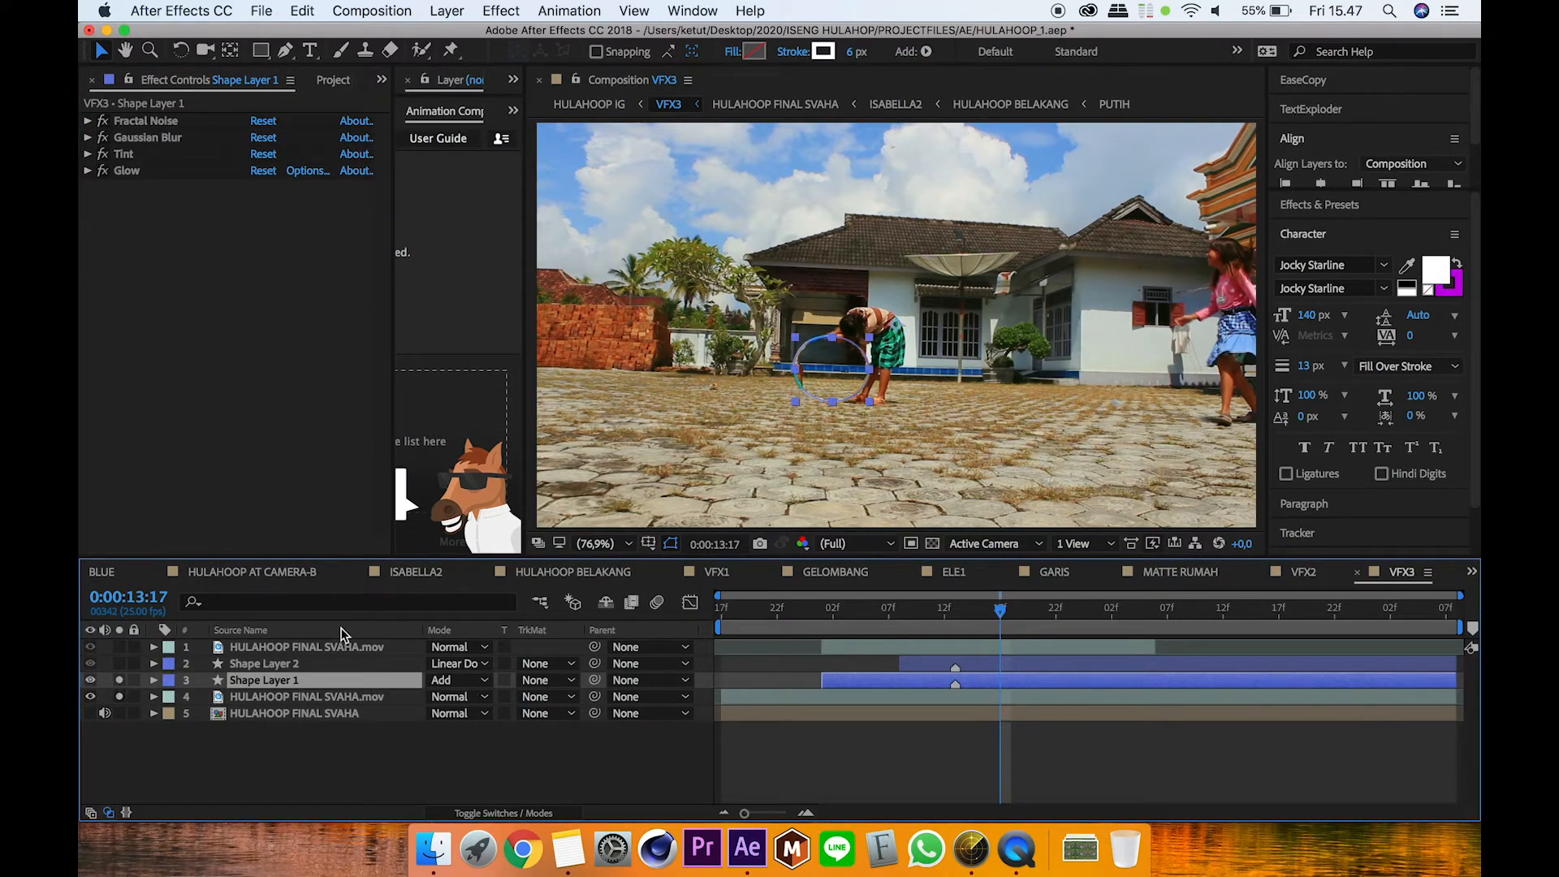
{"action": "left_click", "coordinate": [859, 734]}
{"action": "left_click", "coordinate": [993, 684]}
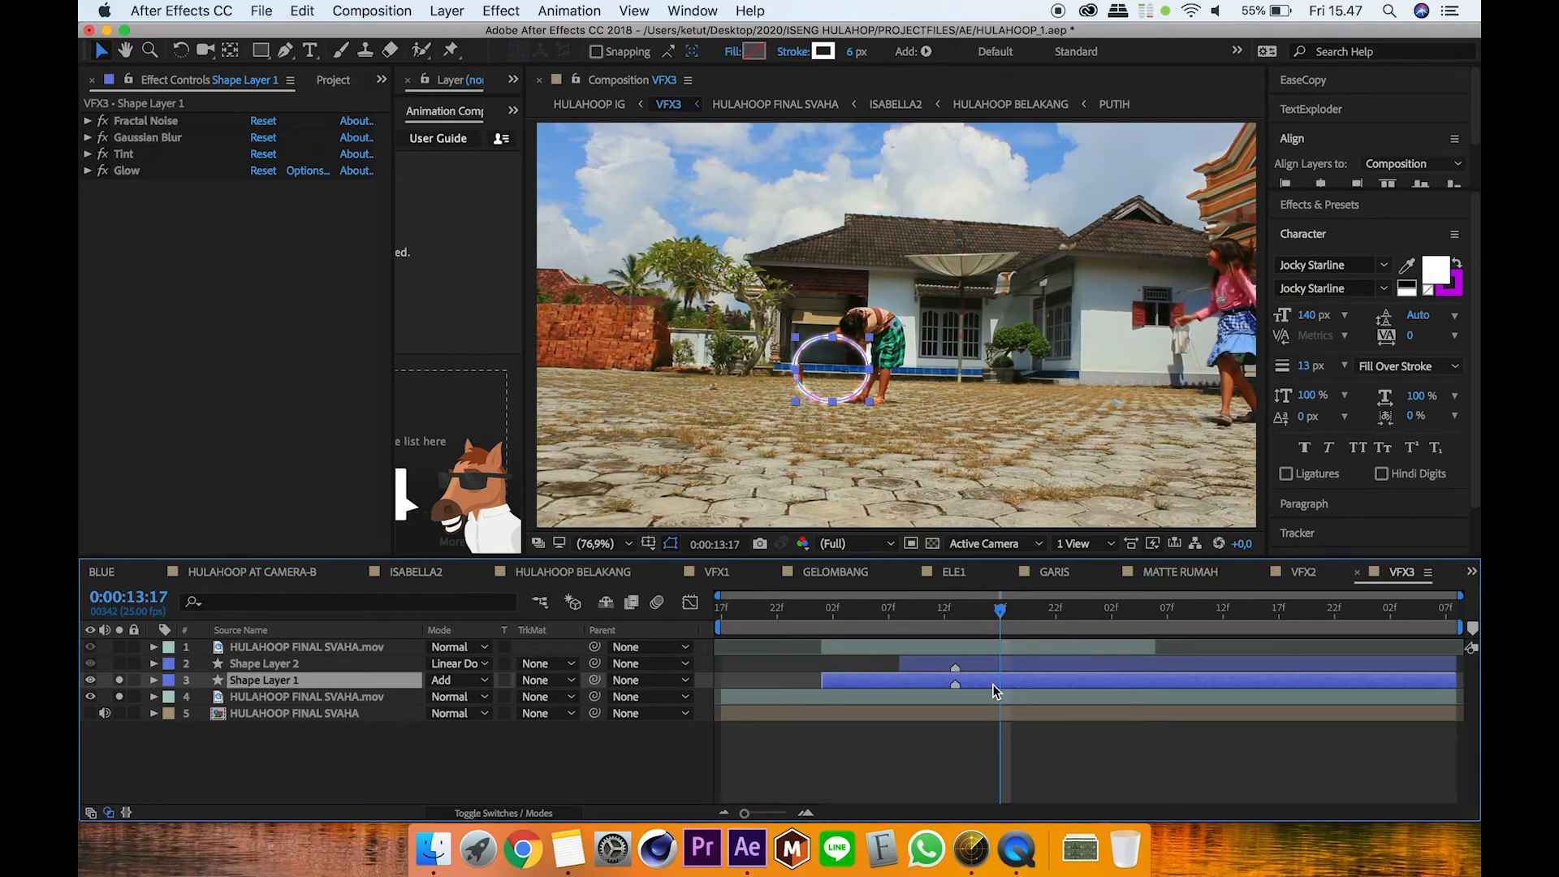
Step: Disable all four effects on Shape Layer 1 and view its bare hoop stroke and keyframes at 0:00:13:12
{"action": "left_click_drag", "start_coordinate": [102, 121], "coordinate": [107, 171]}
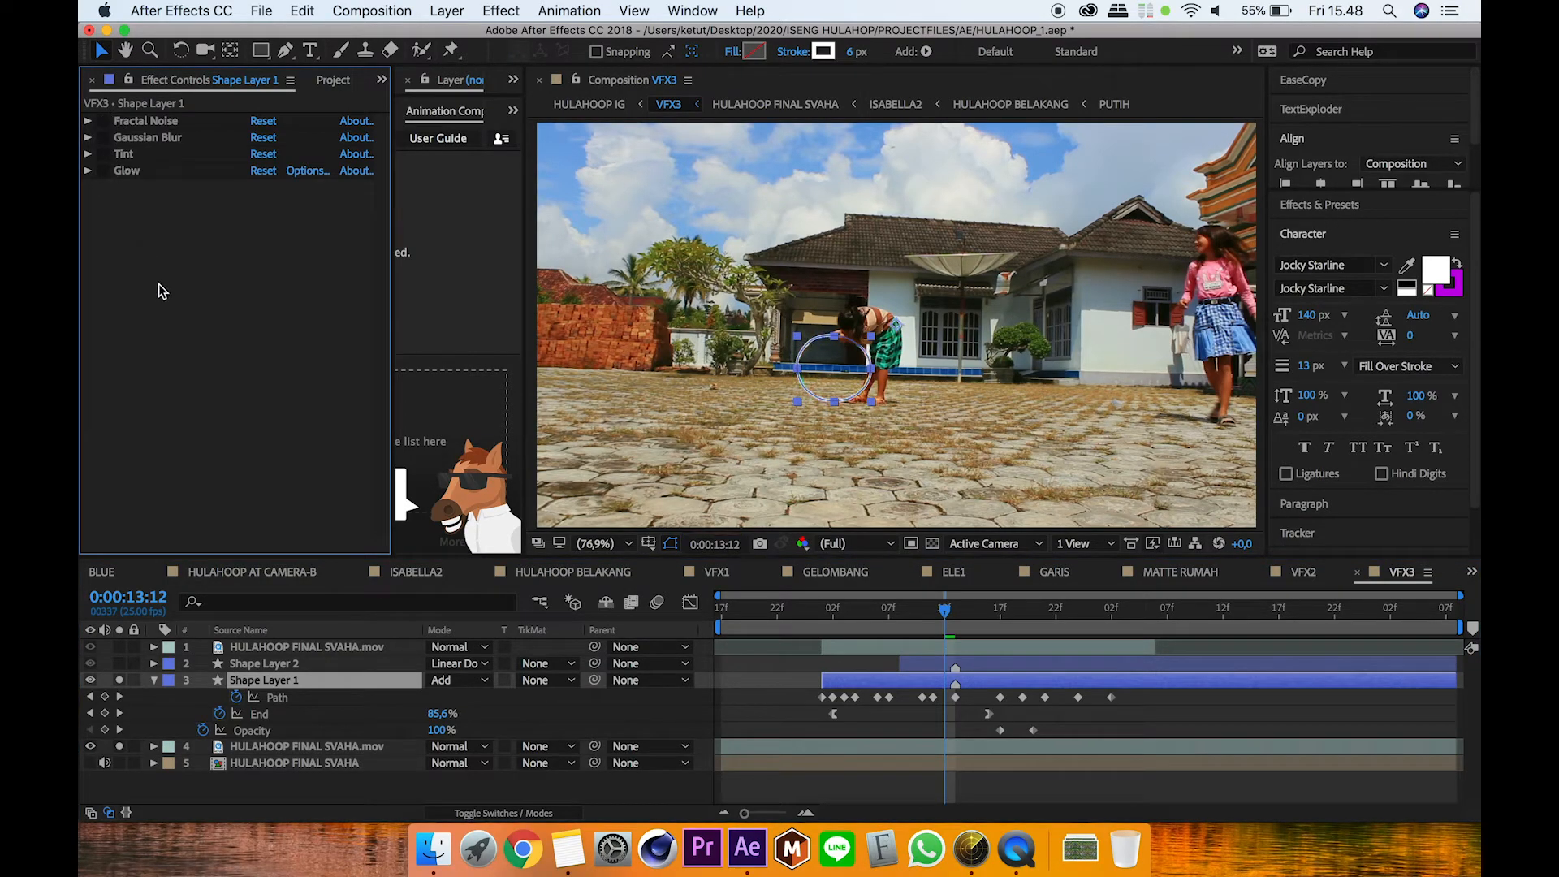
{"action": "left_click", "coordinate": [756, 679]}
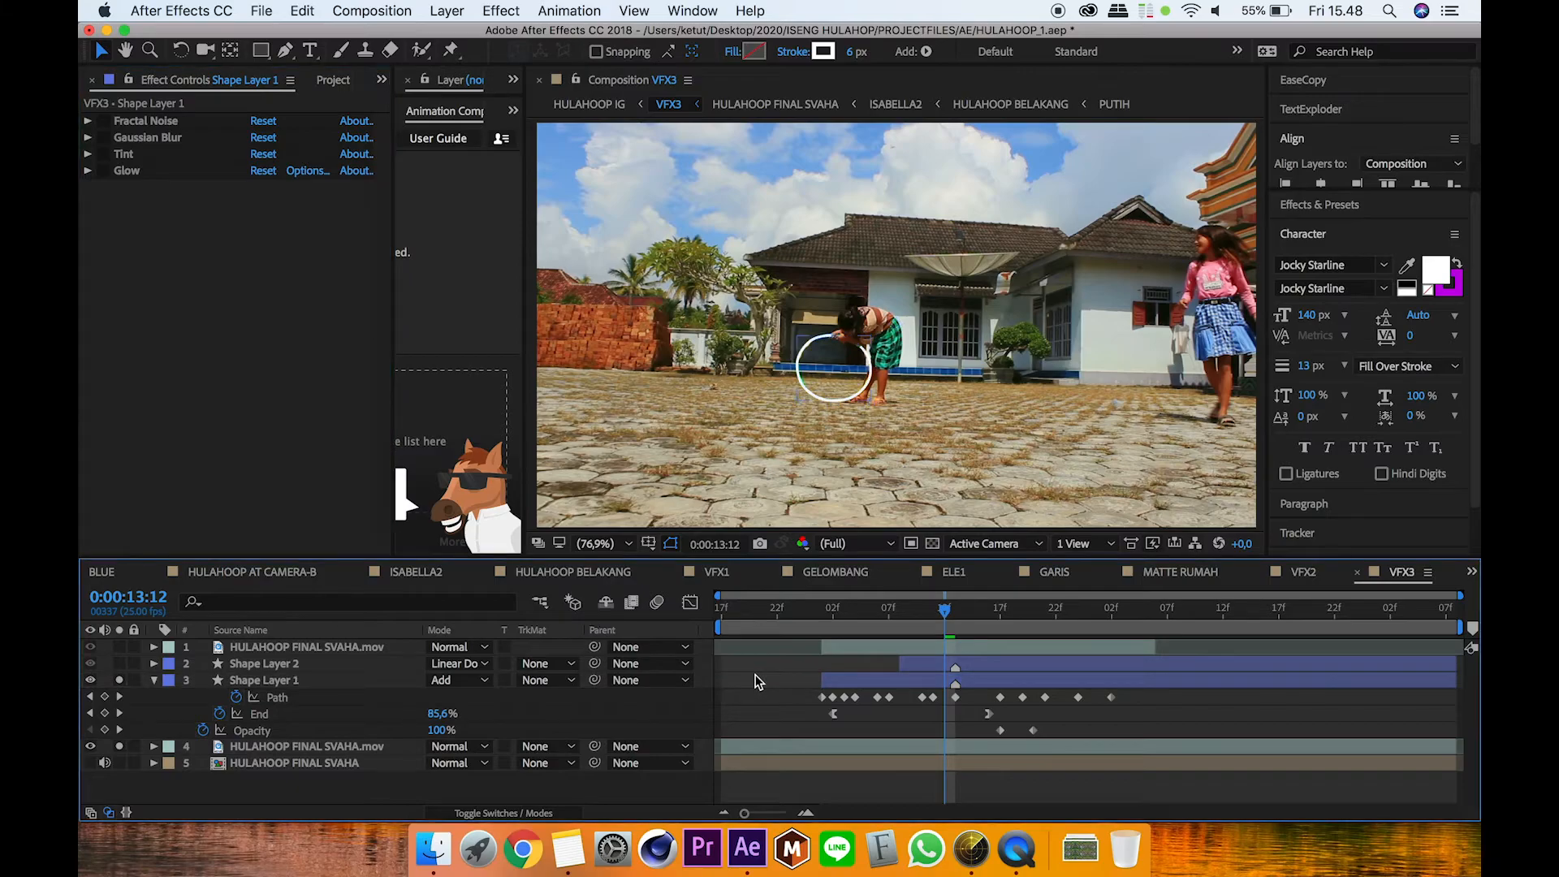
{"action": "left_click", "coordinate": [849, 686]}
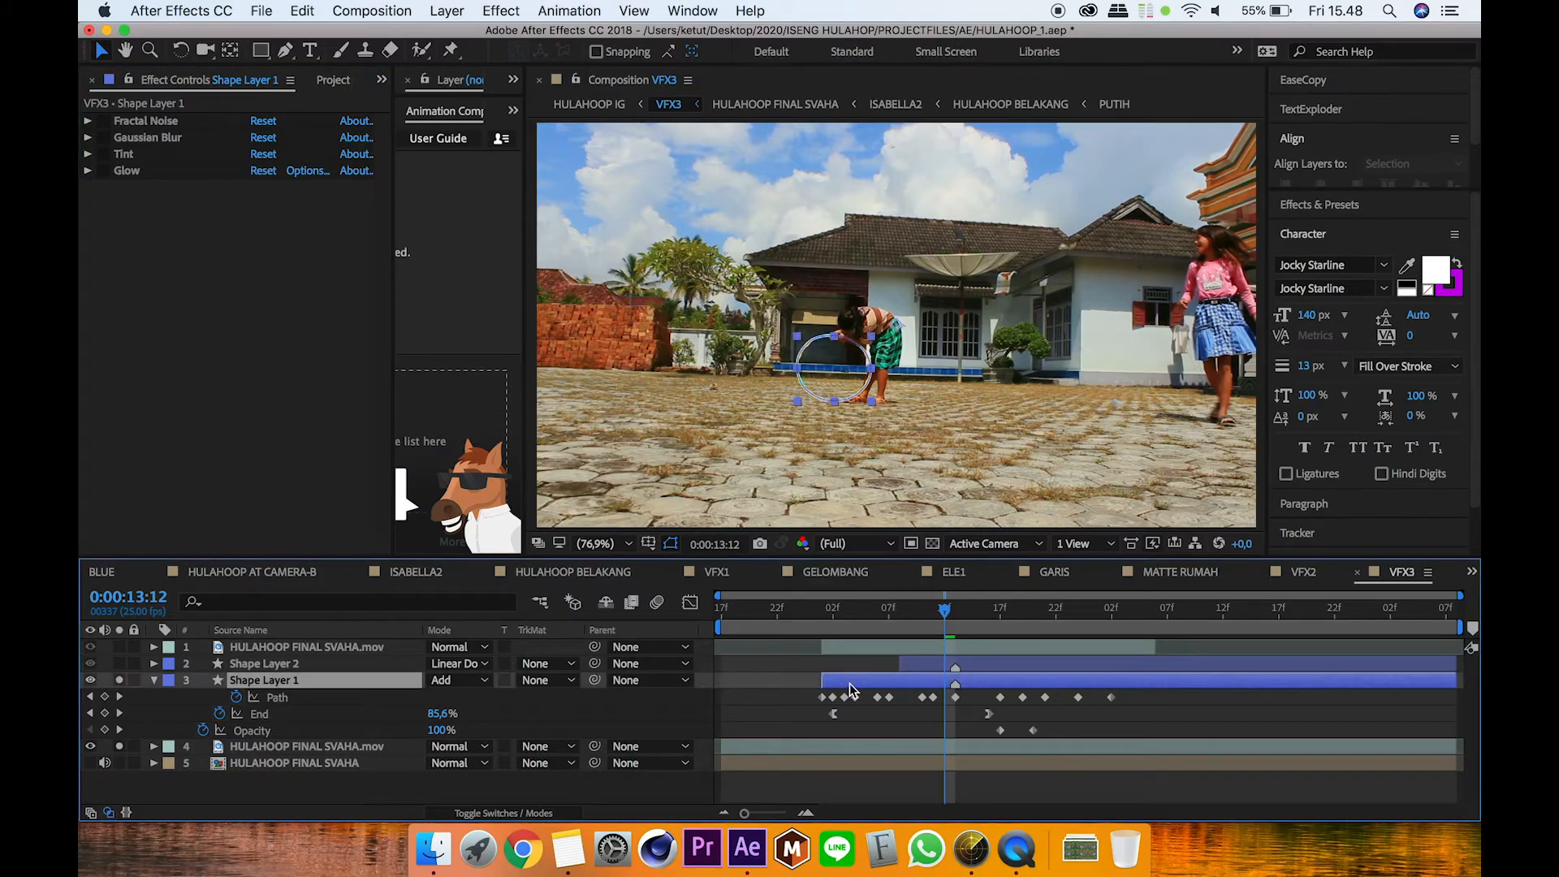
Step: Enable Shape Layer 1's Fractal Noise, Gaussian Blur, Tint and Glow in turn, viewing the hoop up close at 0:00:13:14
{"action": "left_click", "coordinate": [105, 119]}
{"action": "left_click", "coordinate": [103, 137]}
{"action": "left_click", "coordinate": [103, 154]}
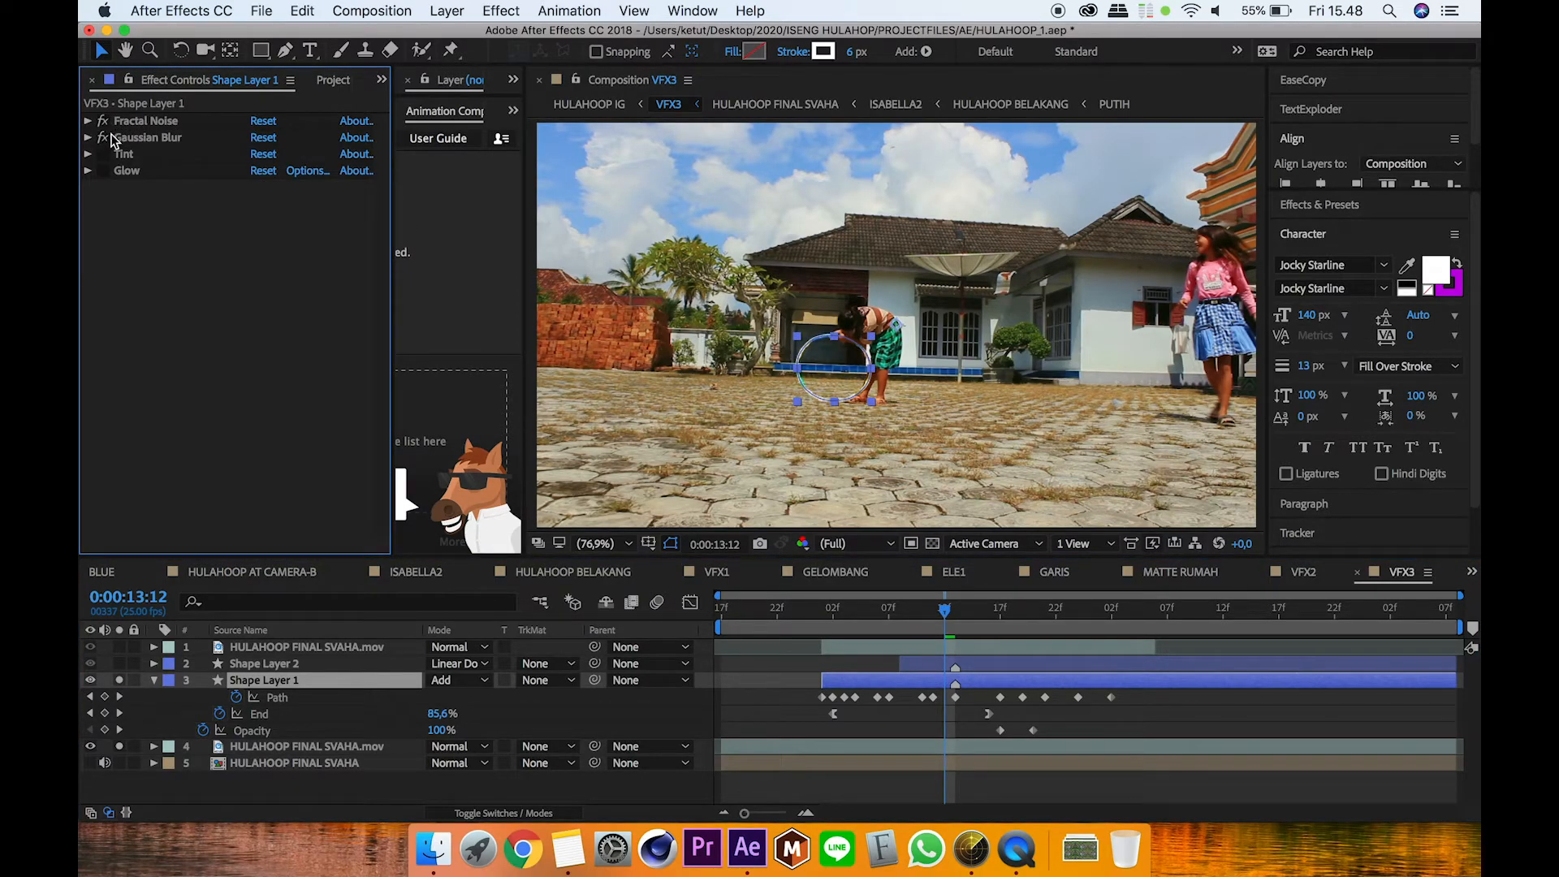
{"action": "scroll", "coordinate": [787, 388], "scroll_direction": "up", "scroll_amount": 3}
{"action": "scroll", "coordinate": [831, 414], "scroll_direction": "up", "scroll_amount": 1}
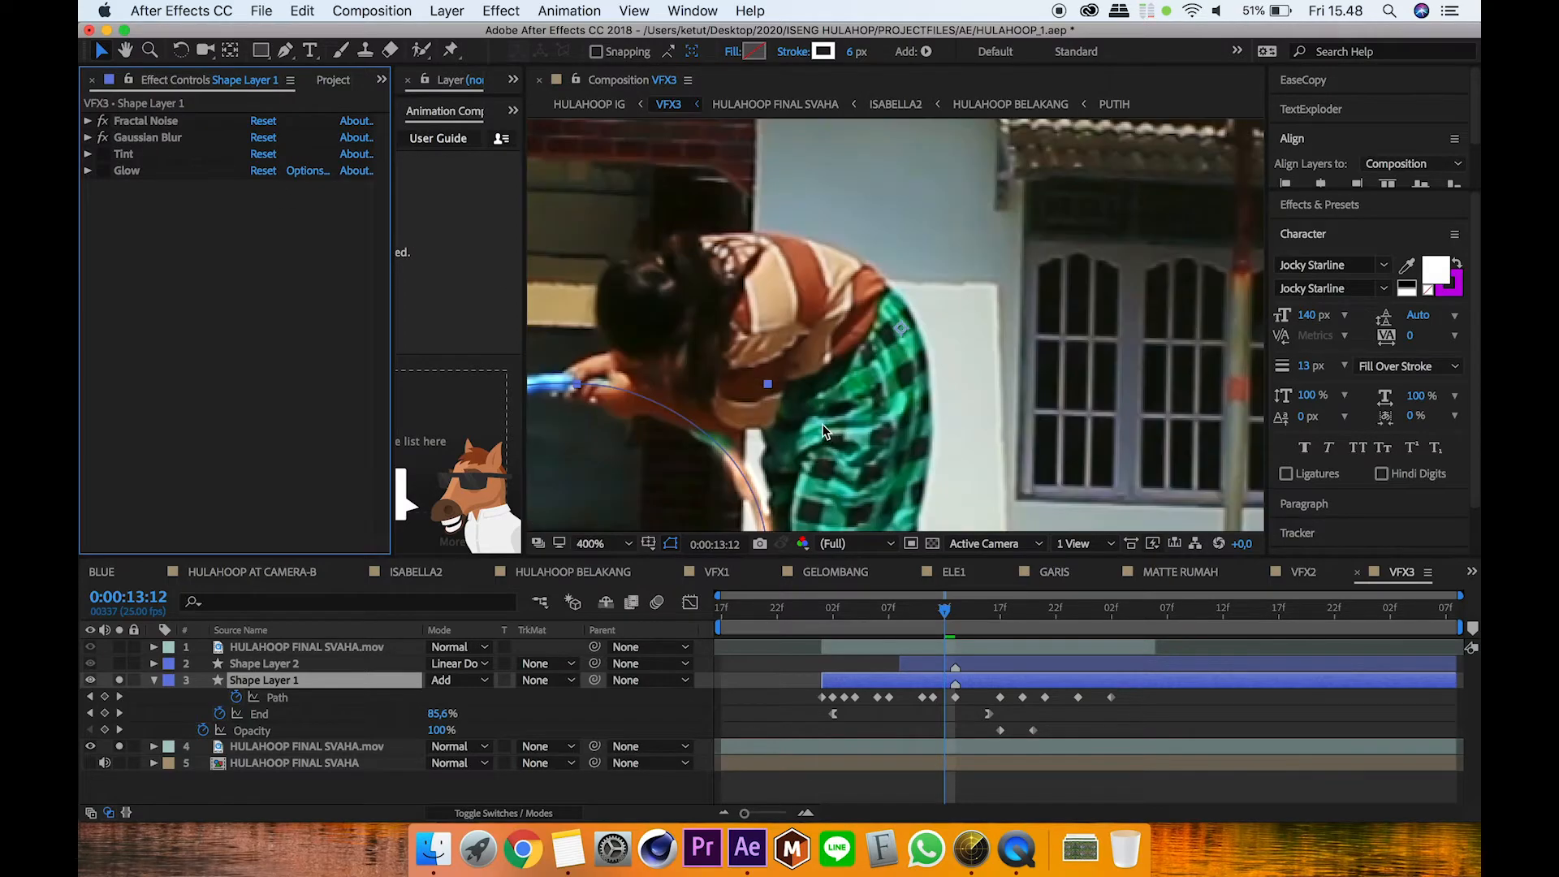
{"action": "key", "text": "space"}
{"action": "left_click_drag", "start_coordinate": [747, 462], "coordinate": [1045, 367]}
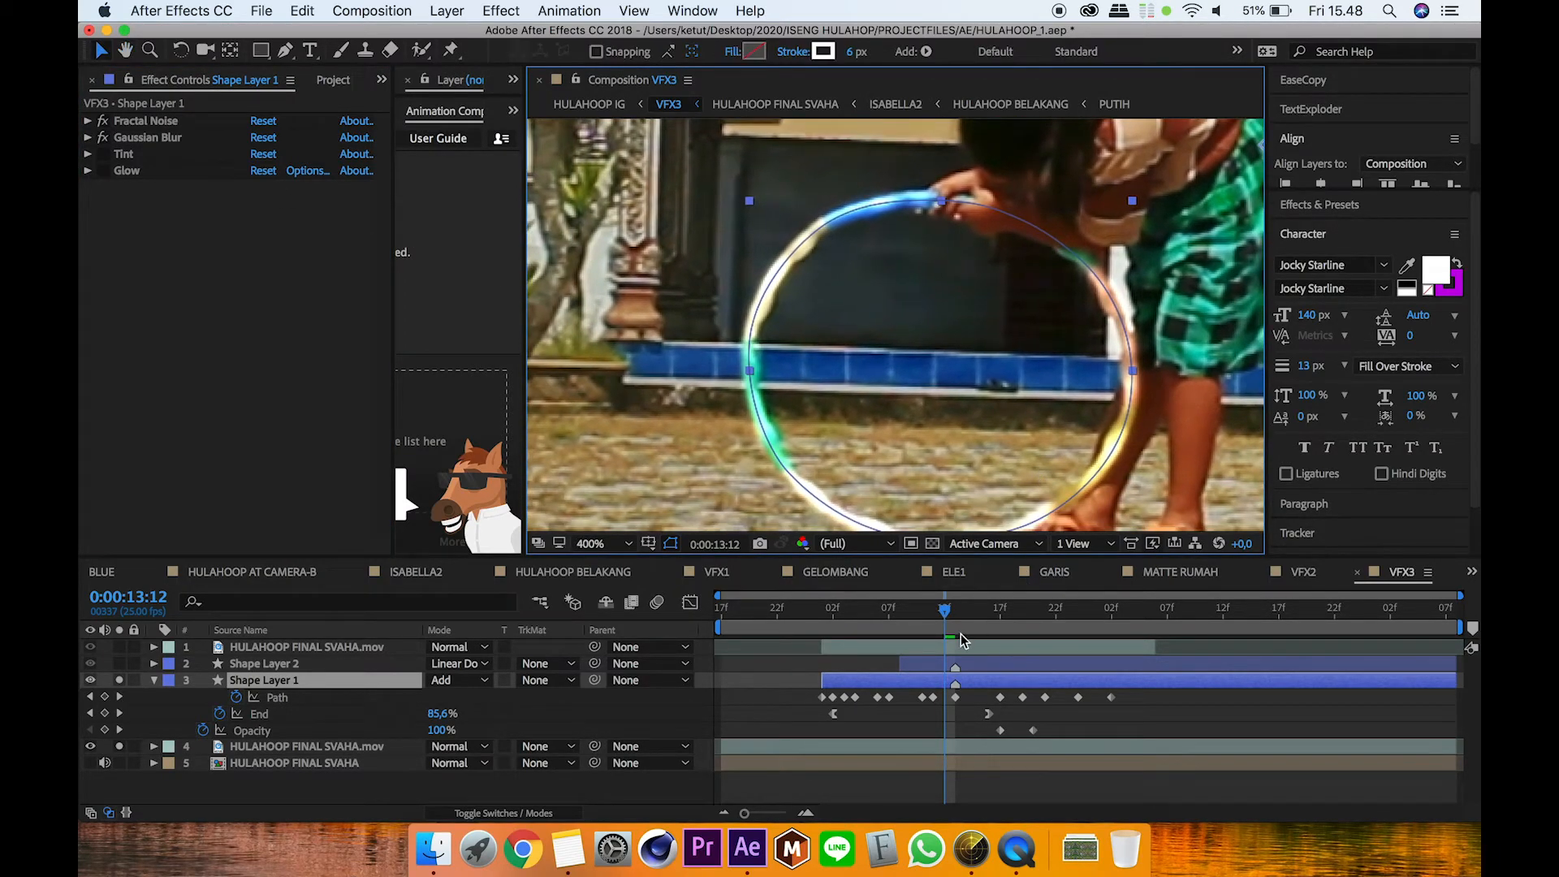
{"action": "left_click_drag", "start_coordinate": [942, 621], "coordinate": [972, 619]}
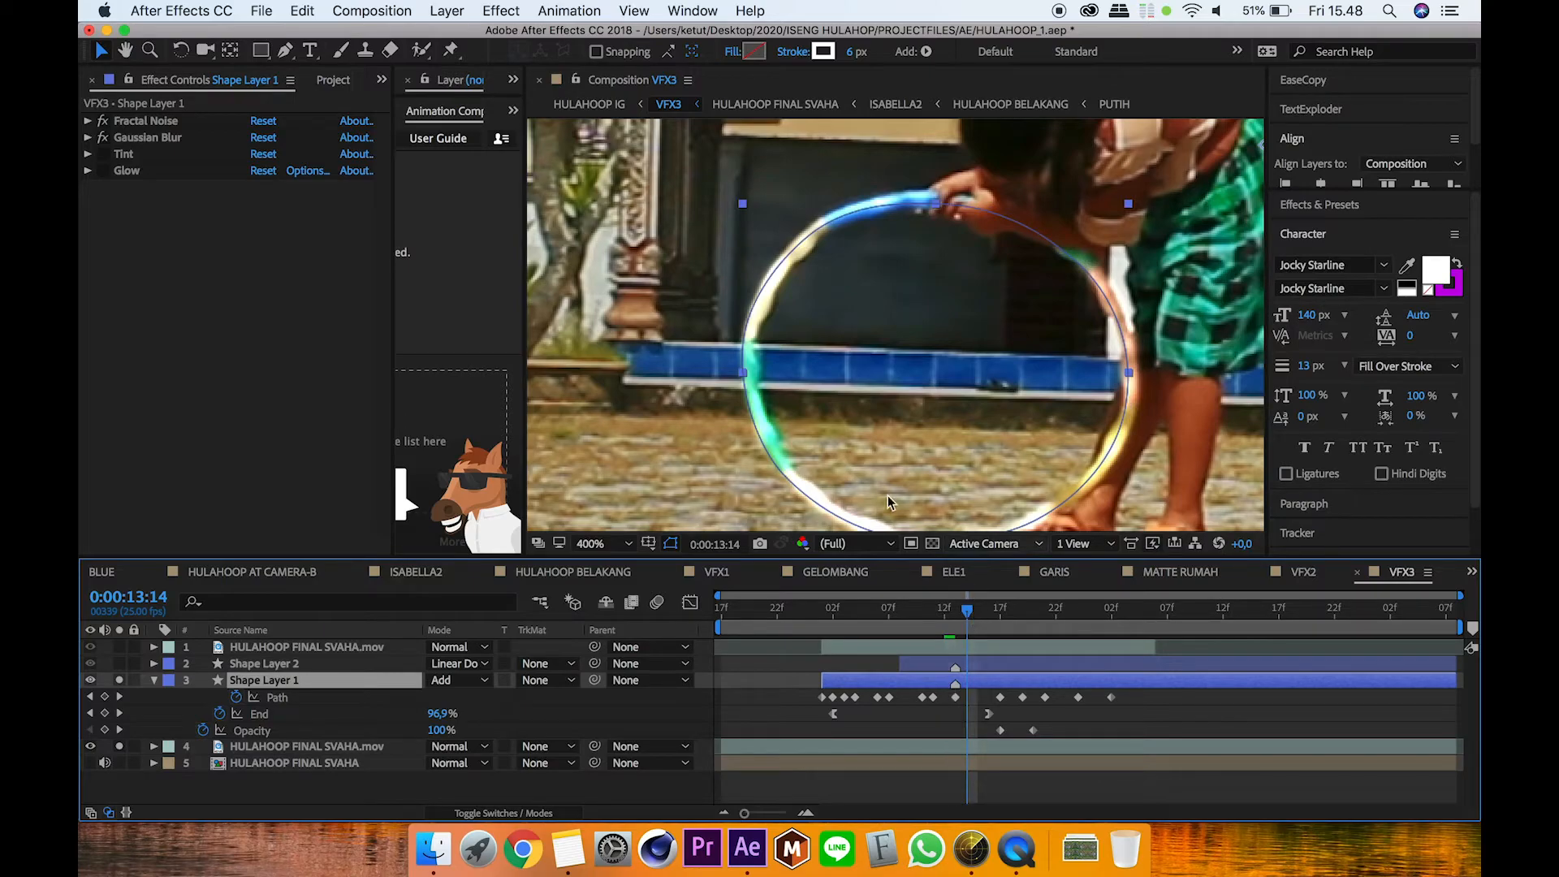
{"action": "left_click", "coordinate": [103, 155]}
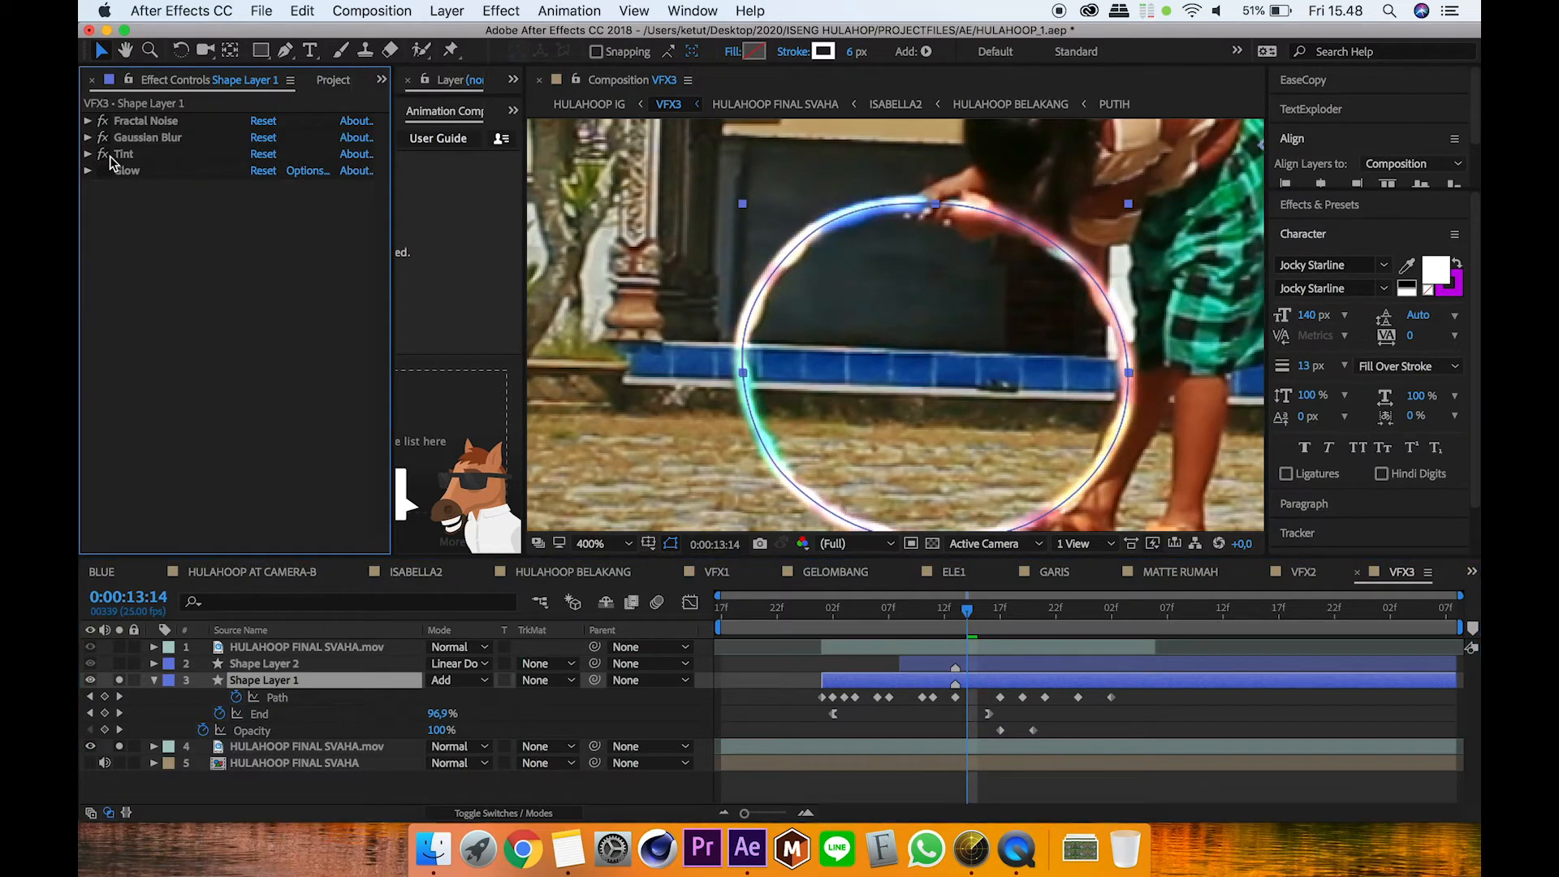
{"action": "left_click", "coordinate": [103, 170]}
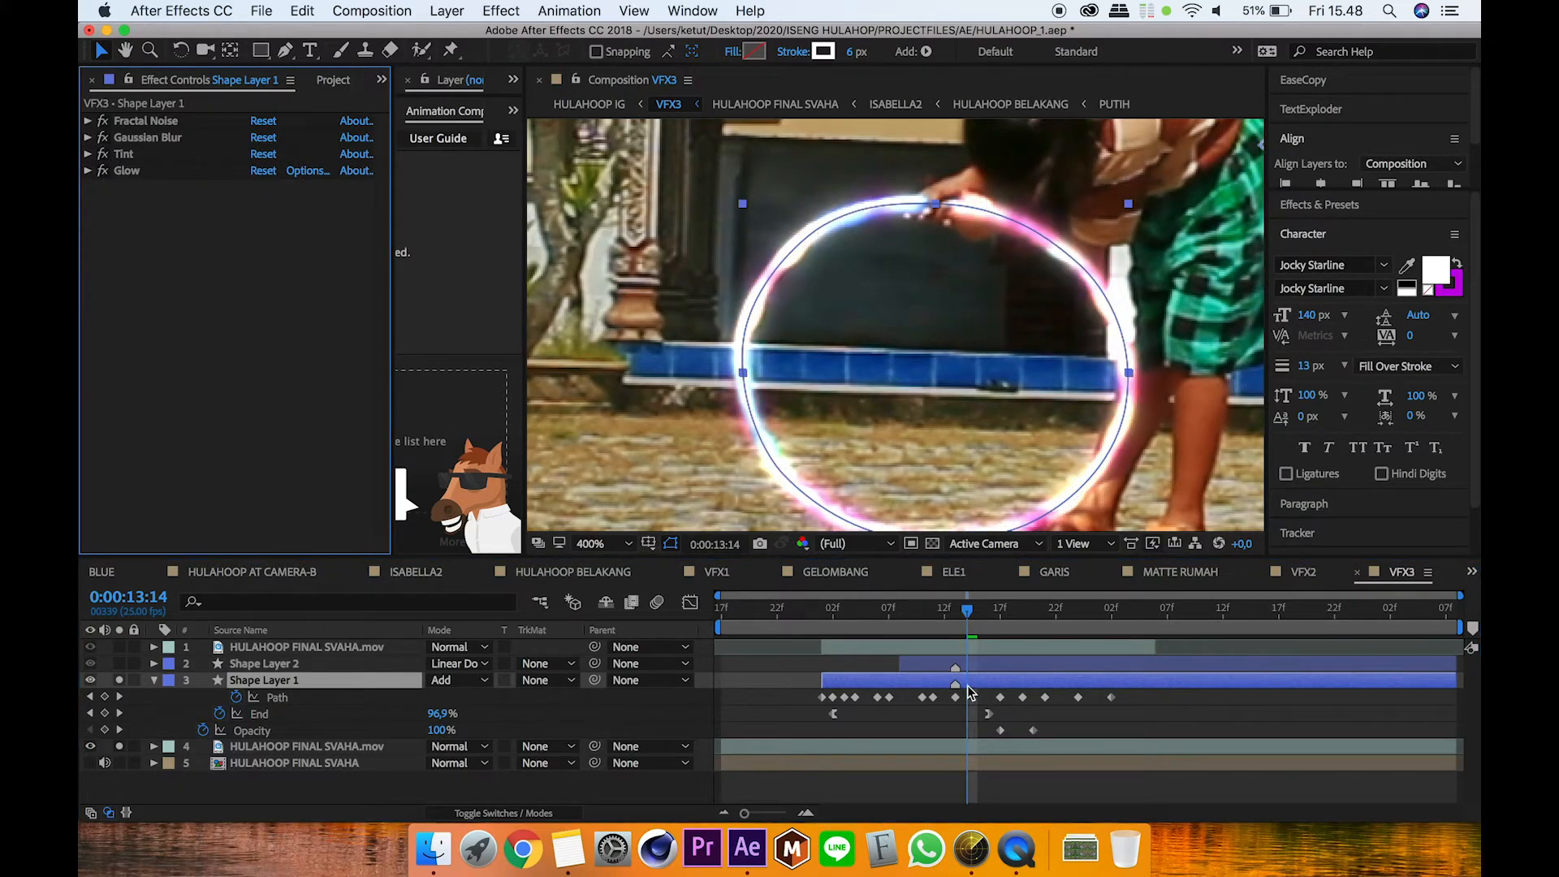
Step: Solo Shape Layer 2 in VFX3 and examine its Fractal Noise settings
{"action": "left_click", "coordinate": [985, 666]}
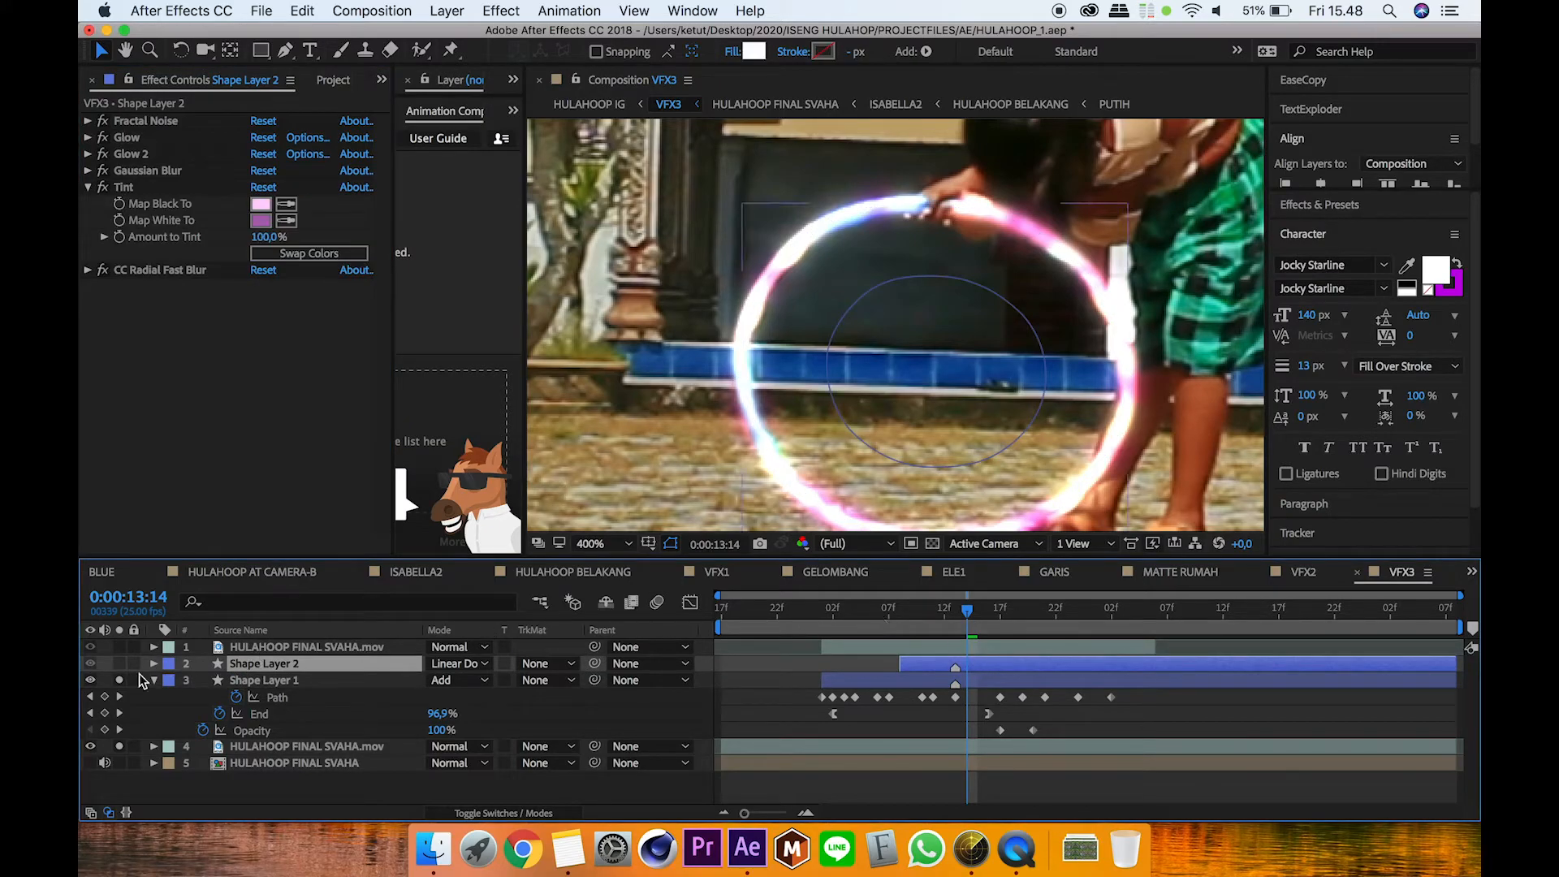
{"action": "left_click", "coordinate": [119, 664]}
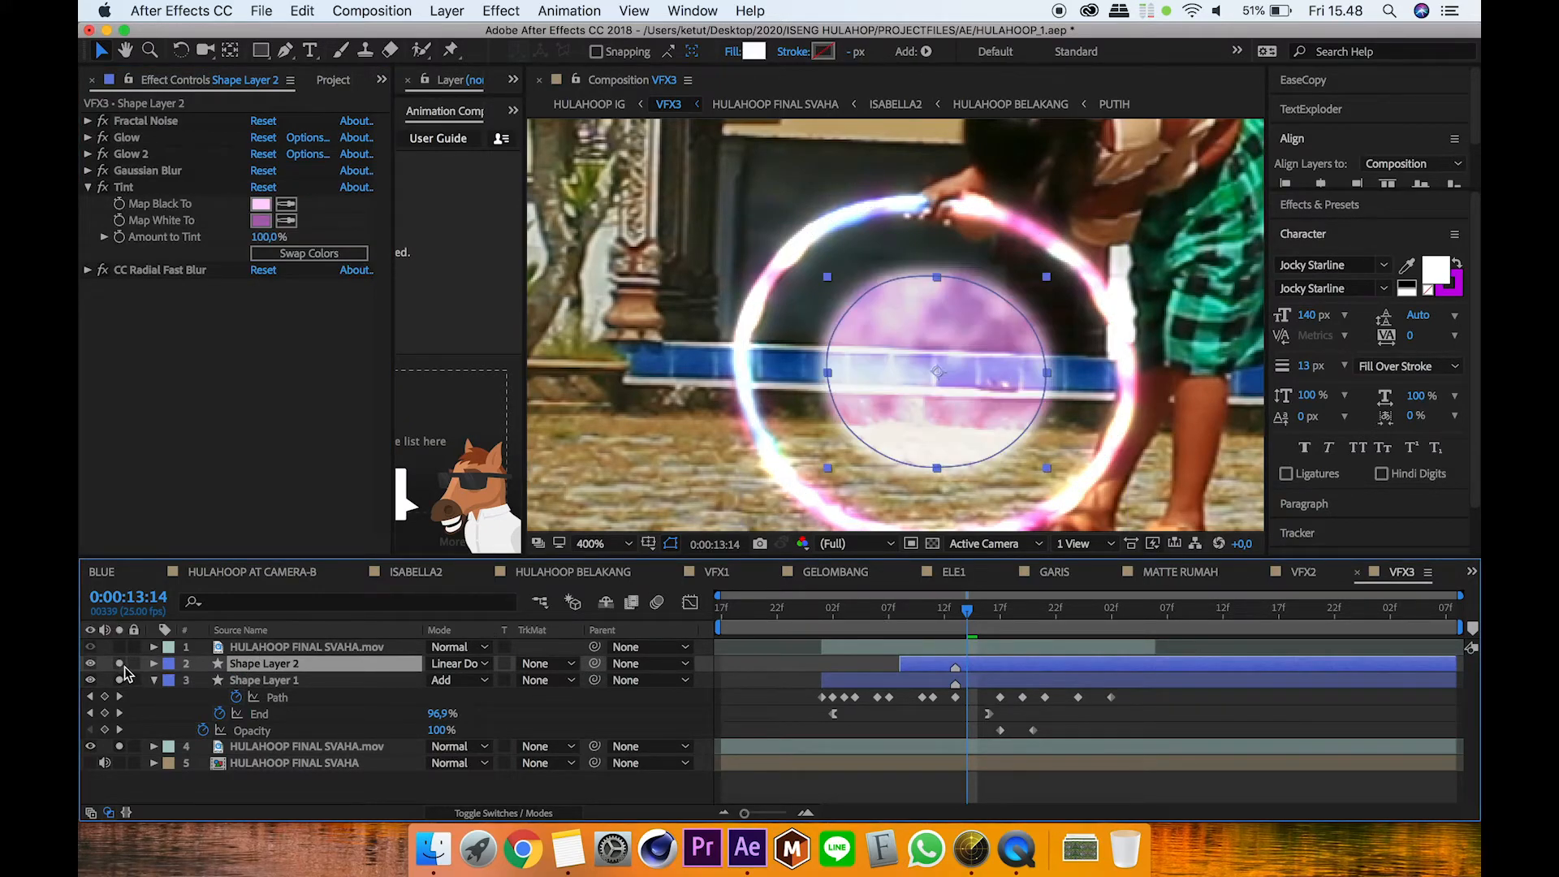
{"action": "left_click", "coordinate": [88, 121]}
{"action": "scroll", "coordinate": [150, 418], "scroll_direction": "down", "scroll_amount": 3}
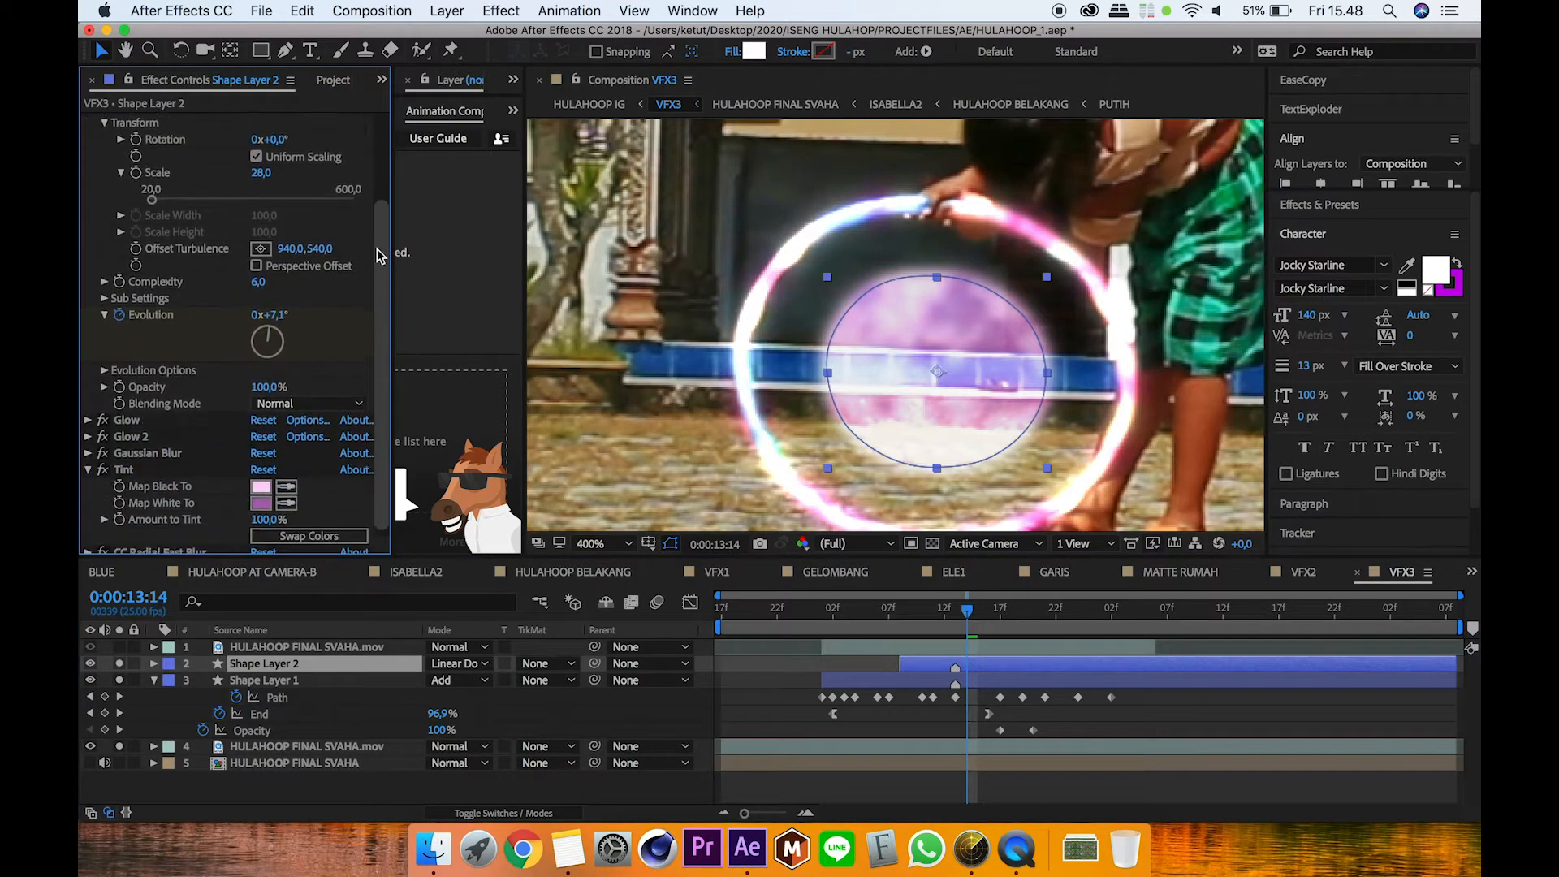
Step: Expand and examine the settings of Shape Layer 2's Glow, Glow 2, Gaussian Blur, Tint and CC Radial Fast Blur in VFX3
{"action": "left_click", "coordinate": [88, 413]}
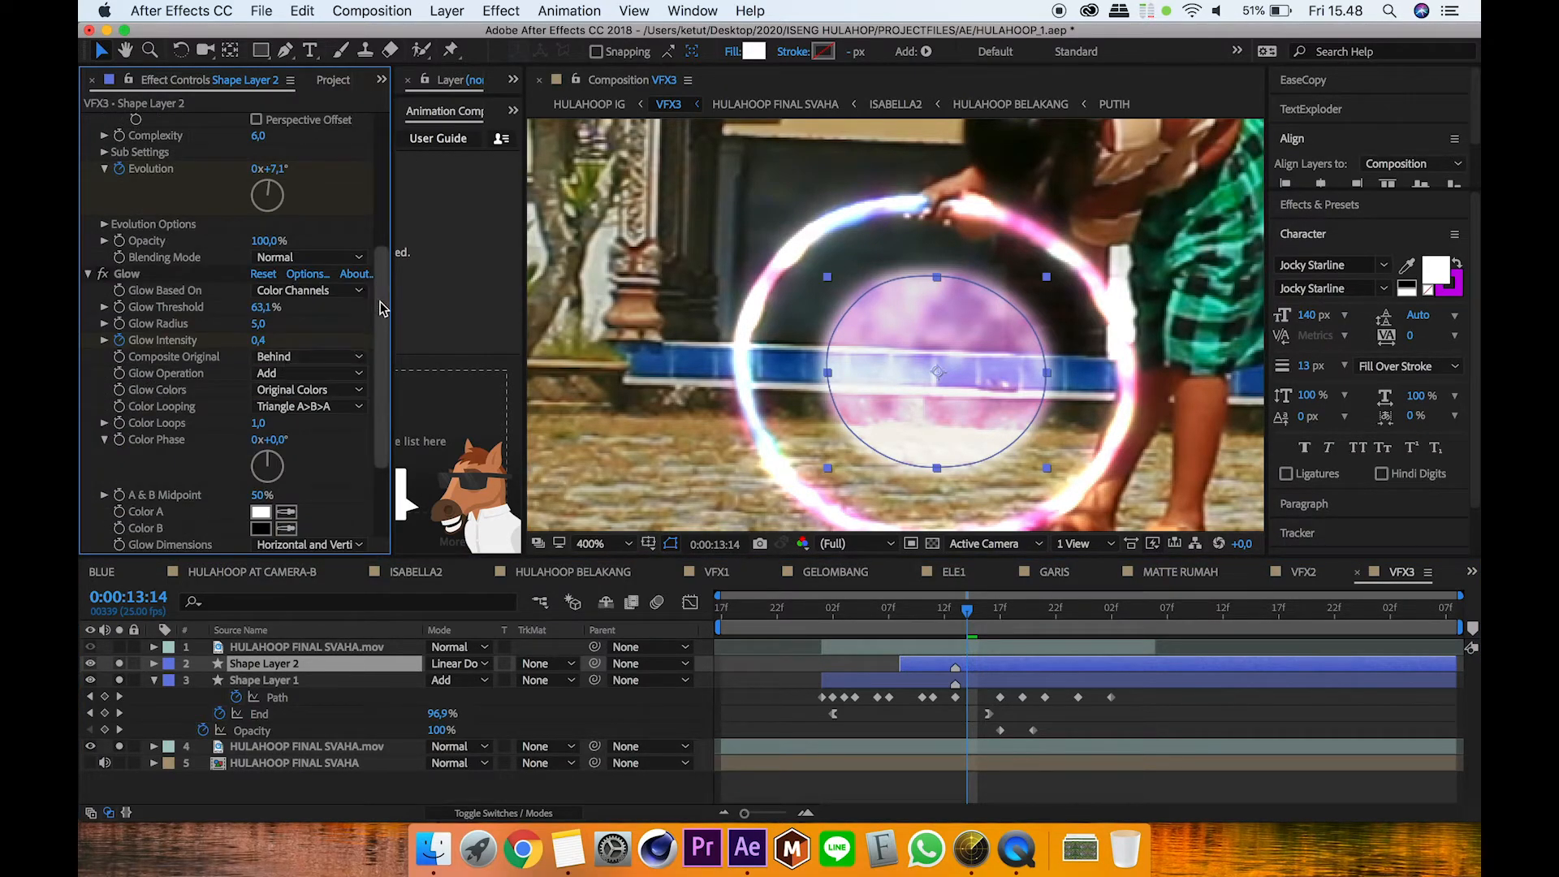
{"action": "scroll", "coordinate": [120, 417], "scroll_direction": "down", "scroll_amount": 6}
{"action": "left_click", "coordinate": [87, 429]}
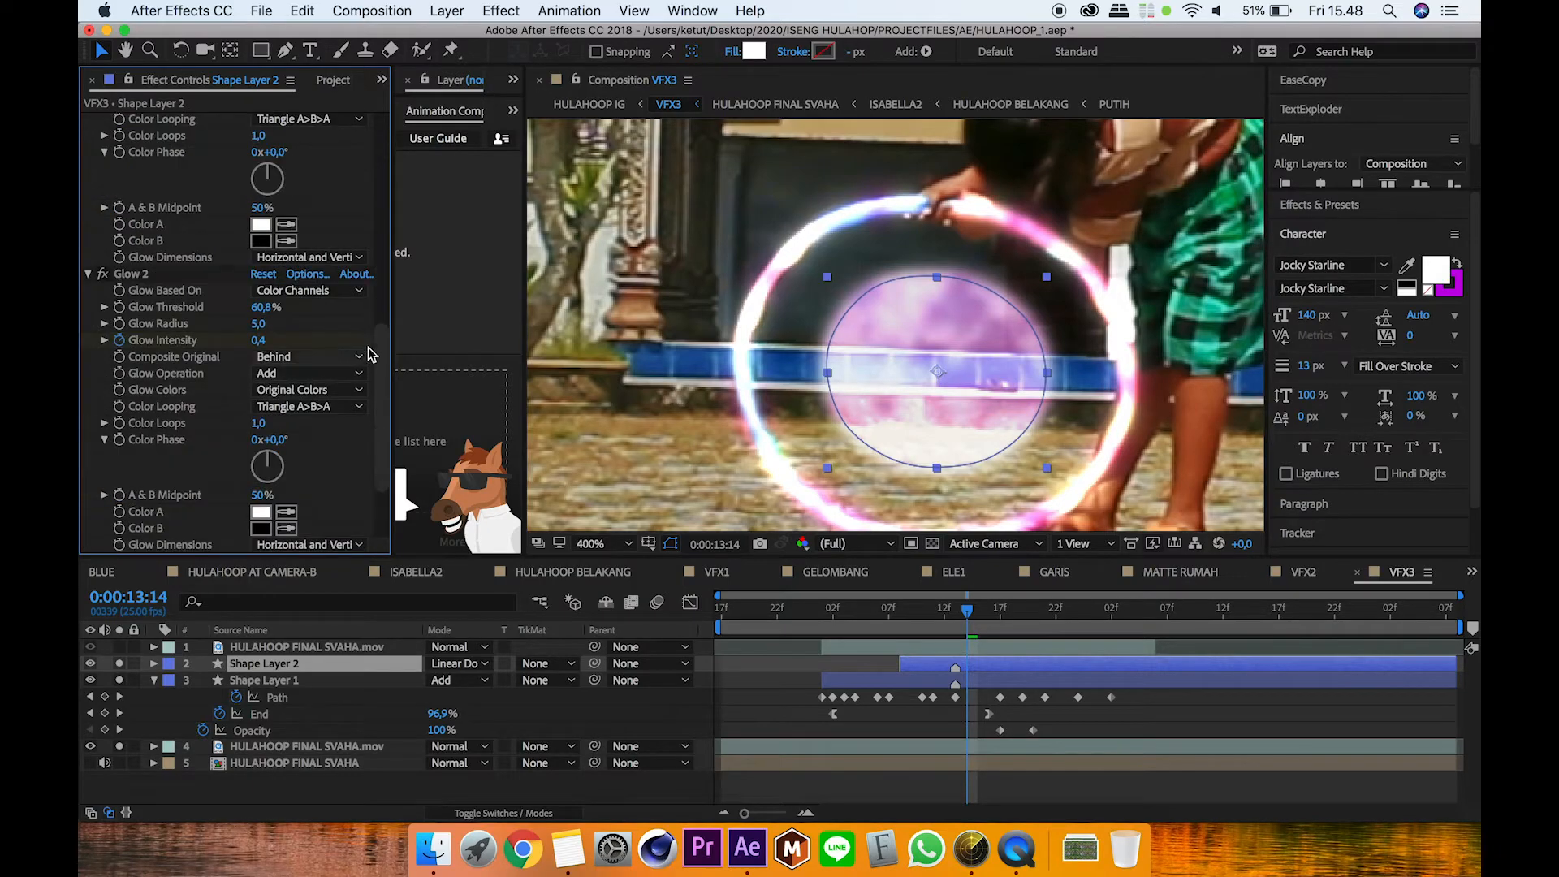
{"action": "scroll", "coordinate": [351, 412], "scroll_direction": "down", "scroll_amount": 3}
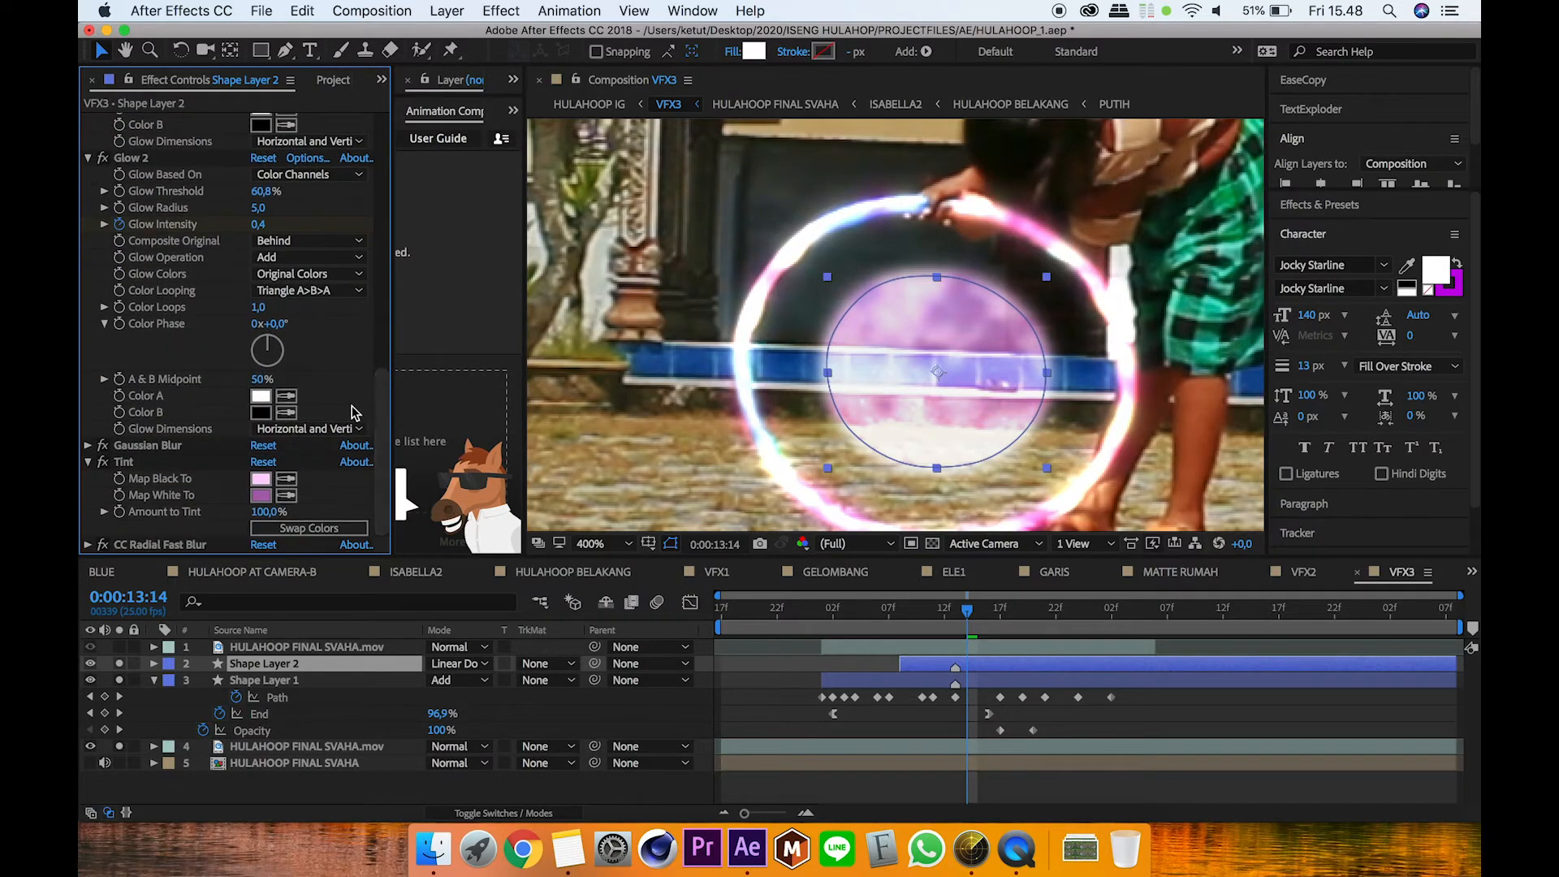
{"action": "left_click", "coordinate": [88, 446]}
{"action": "scroll", "coordinate": [377, 398], "scroll_direction": "down", "scroll_amount": 1}
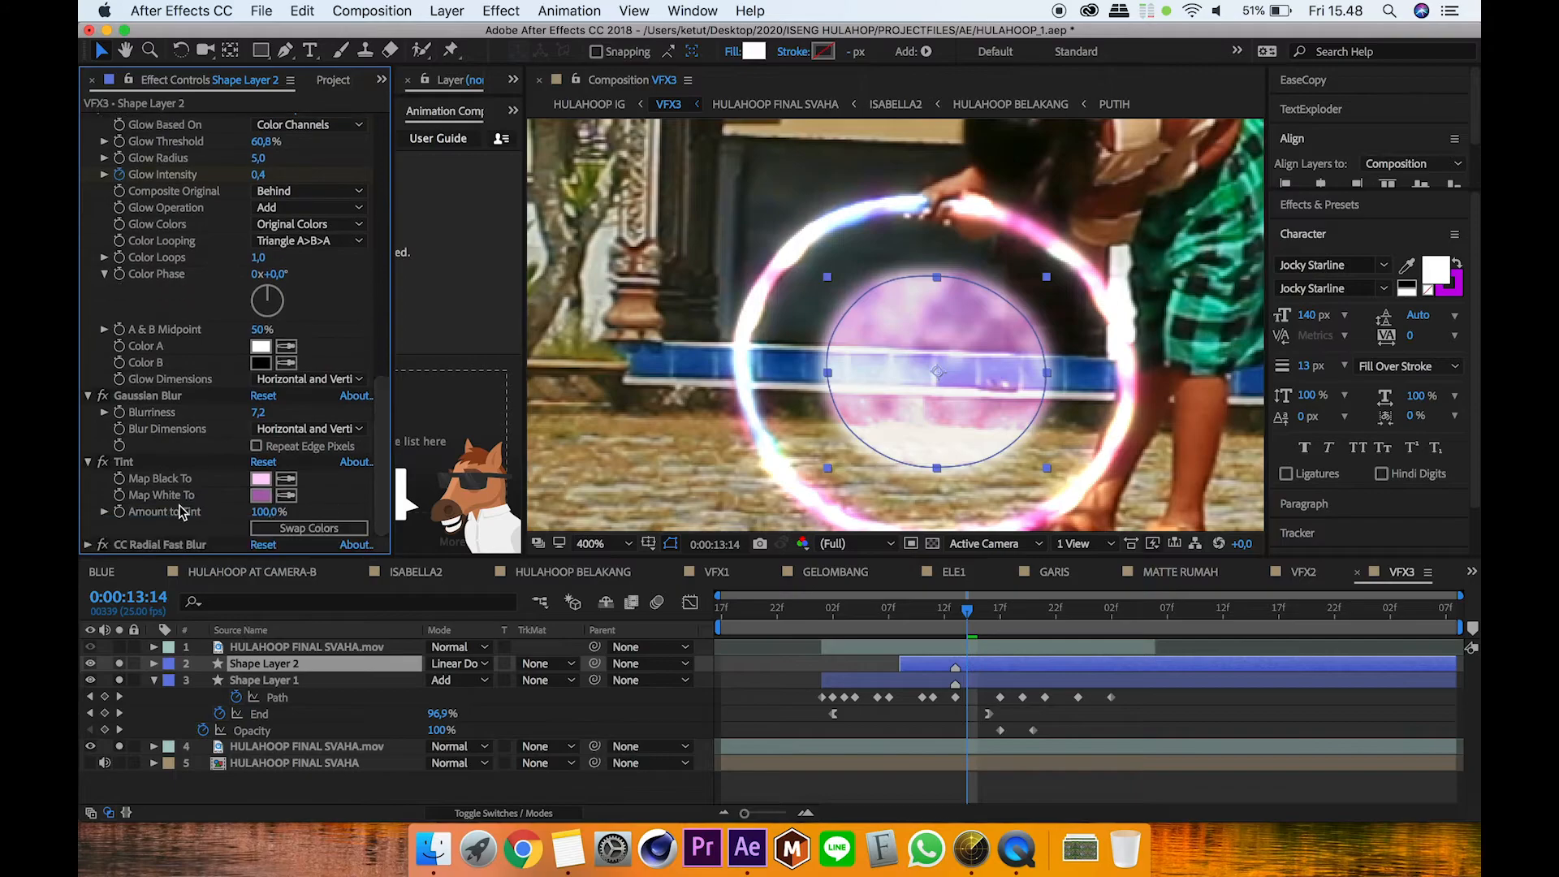
{"action": "left_click", "coordinate": [88, 544]}
{"action": "scroll", "coordinate": [382, 423], "scroll_direction": "down", "scroll_amount": 1}
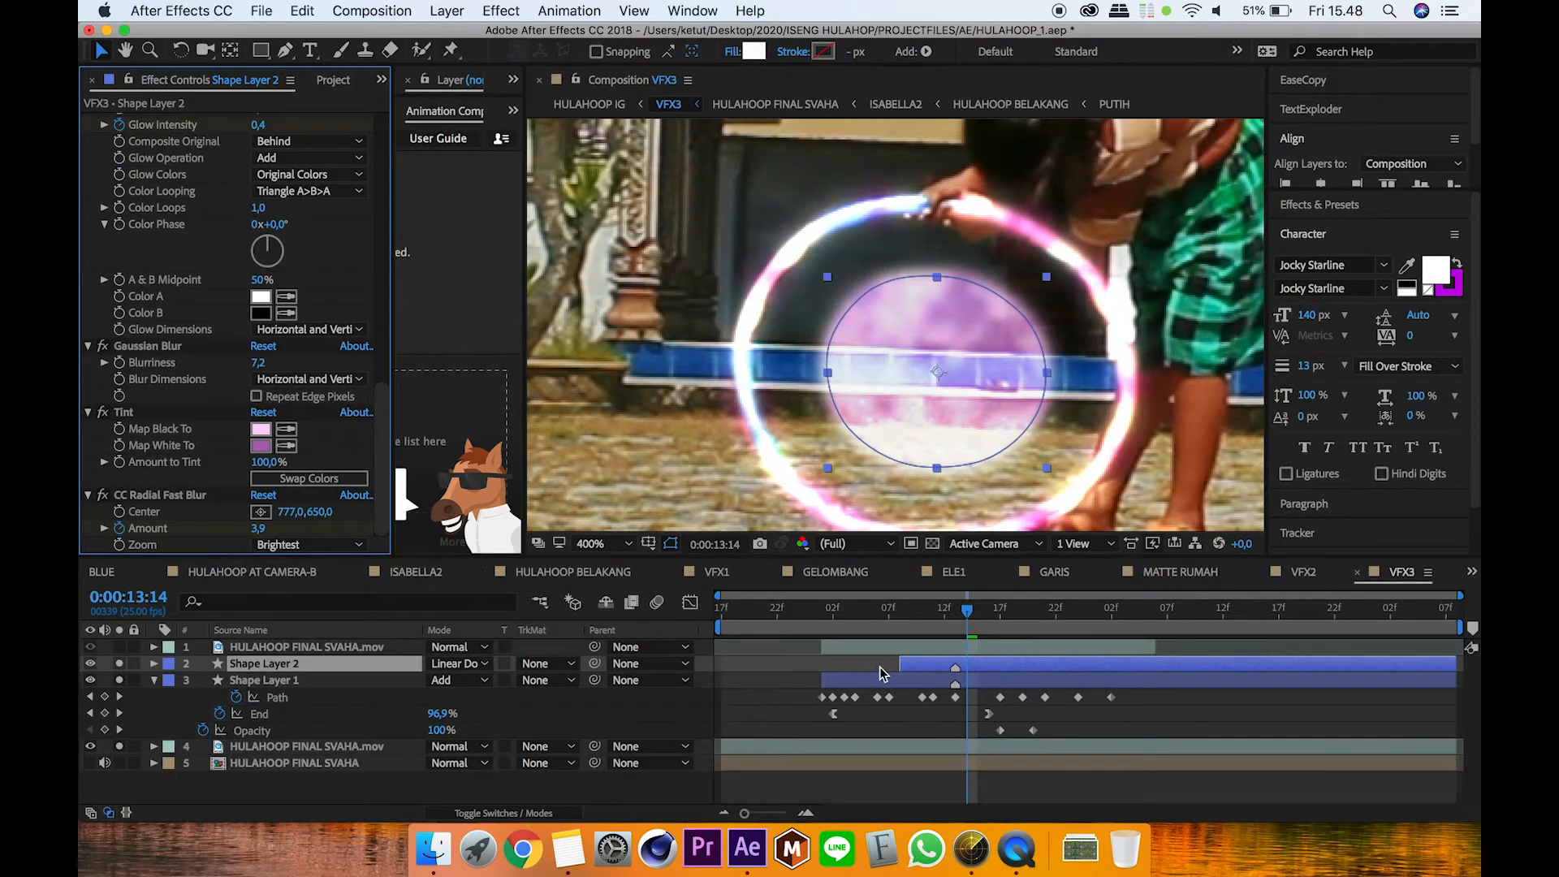
Step: Solo the masked HULAHOOP FINAL SVAHA.mov layer above the shapes, view the full VFX3 composite, and return to HULAHOOP IG
{"action": "left_click", "coordinate": [346, 647]}
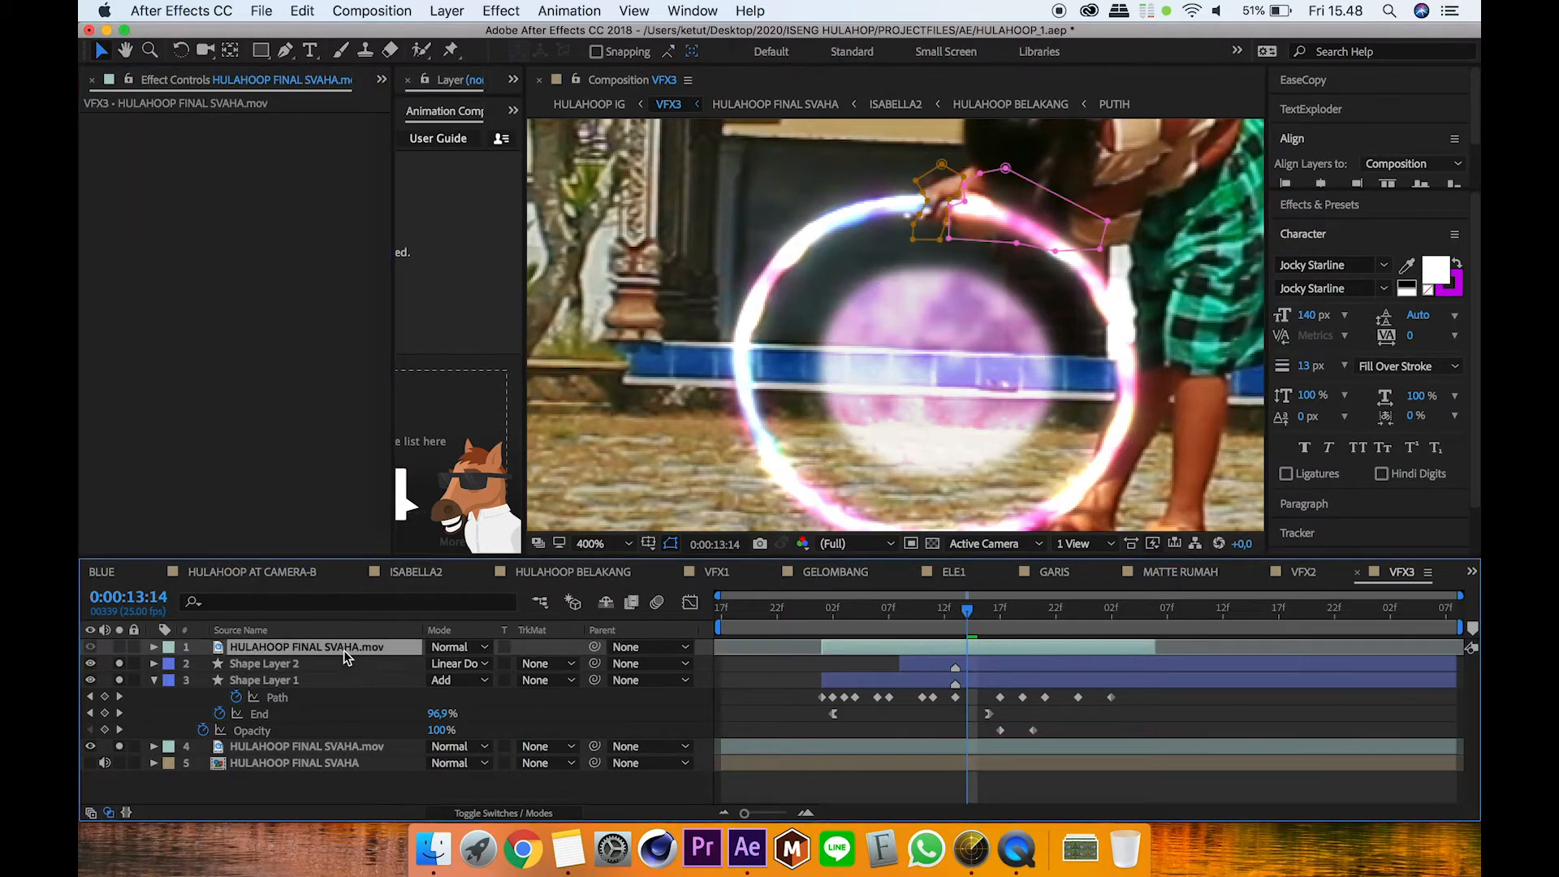
{"action": "left_click", "coordinate": [120, 648]}
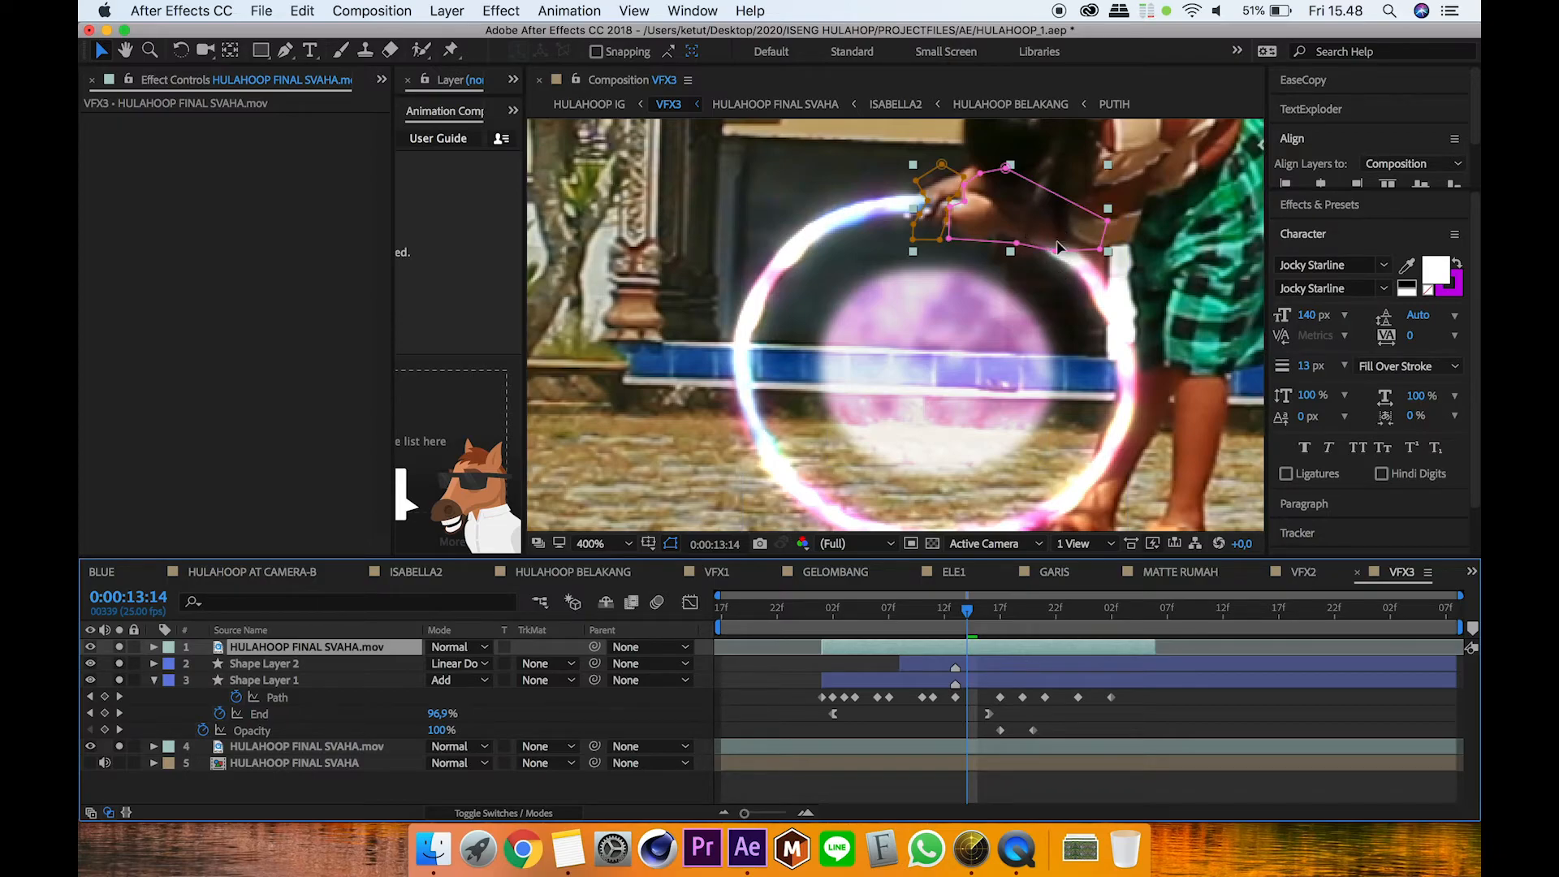
{"action": "left_click", "coordinate": [154, 681]}
{"action": "left_click", "coordinate": [605, 543]}
{"action": "left_click", "coordinate": [682, 634]}
{"action": "left_click", "coordinate": [789, 754]}
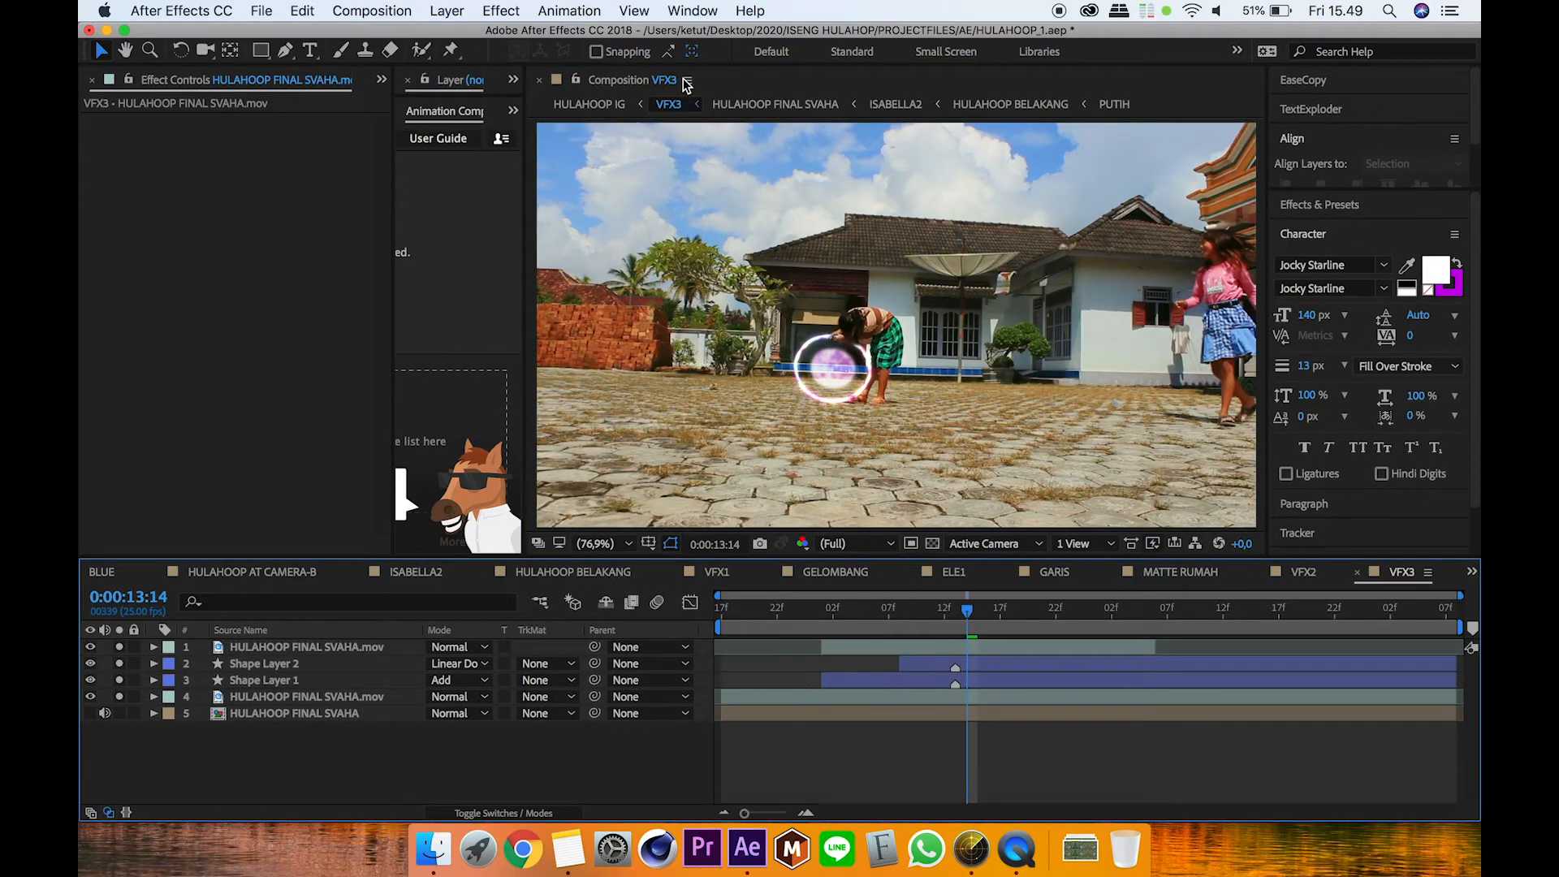
{"action": "left_click", "coordinate": [589, 104]}
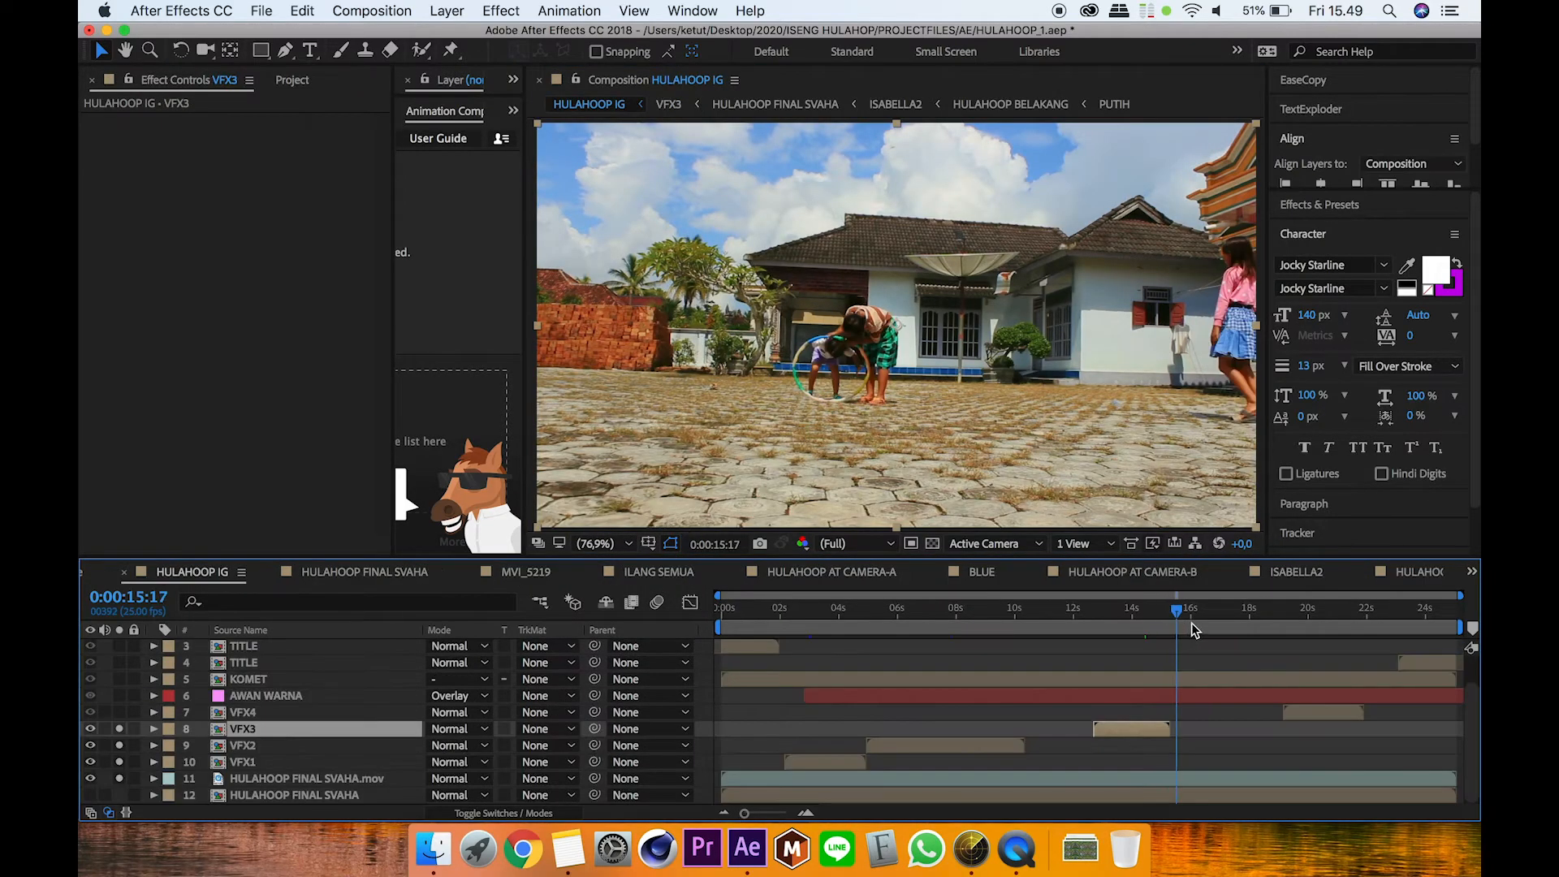
Step: Open VFX4 from around 0:00:19:13 in HULAHOOP IG, solo GELOMBANG 2, and view its wave effect up to 0:00:19:20
{"action": "left_click_drag", "start_coordinate": [1192, 622], "coordinate": [1302, 631]}
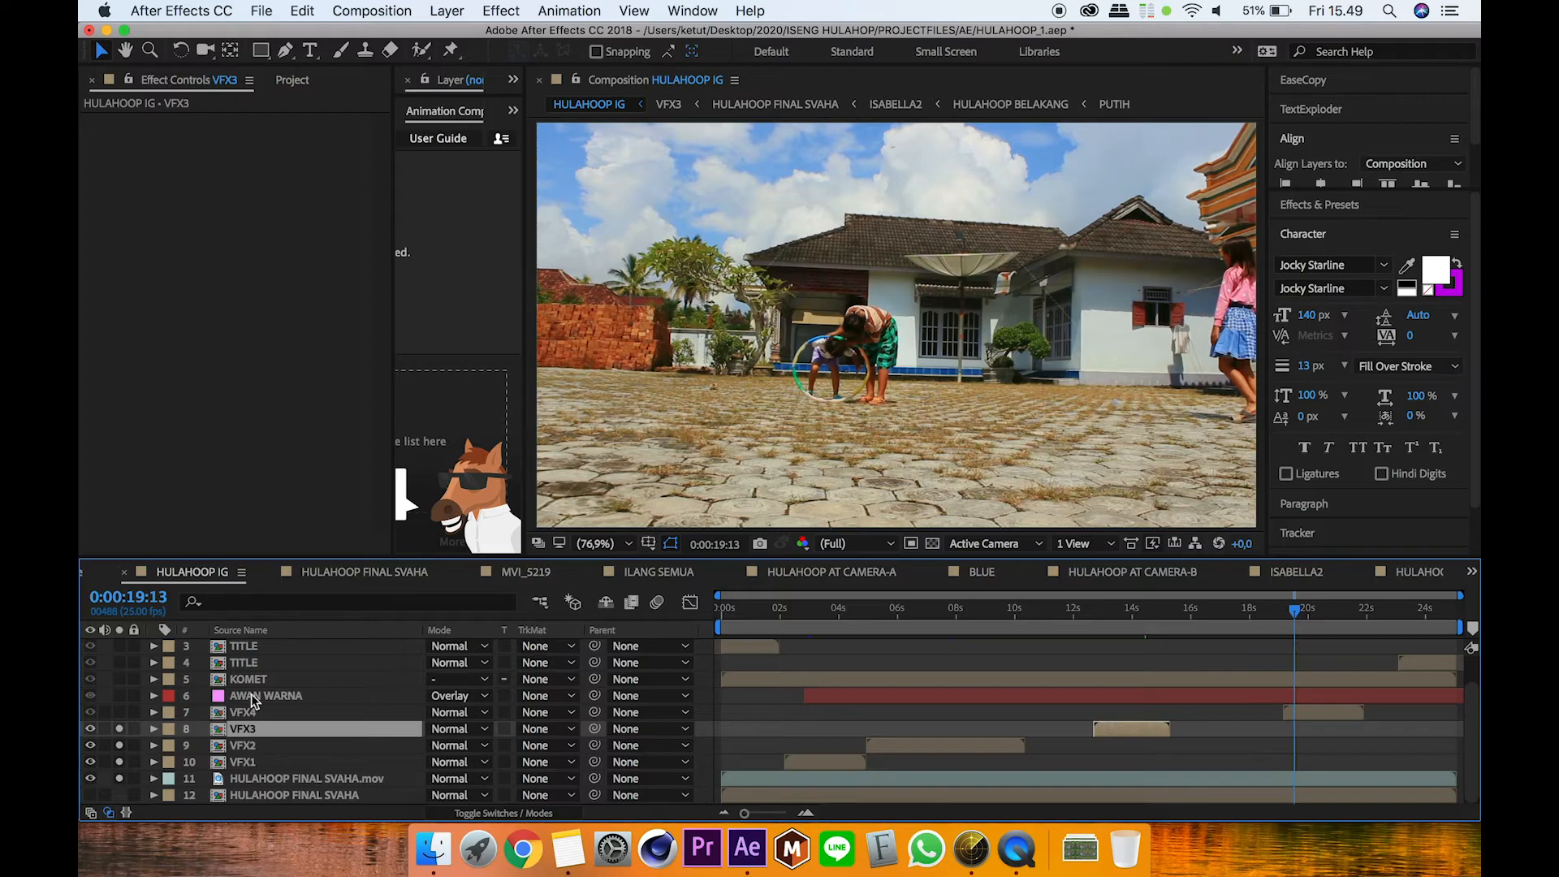
{"action": "double_click", "coordinate": [236, 713]}
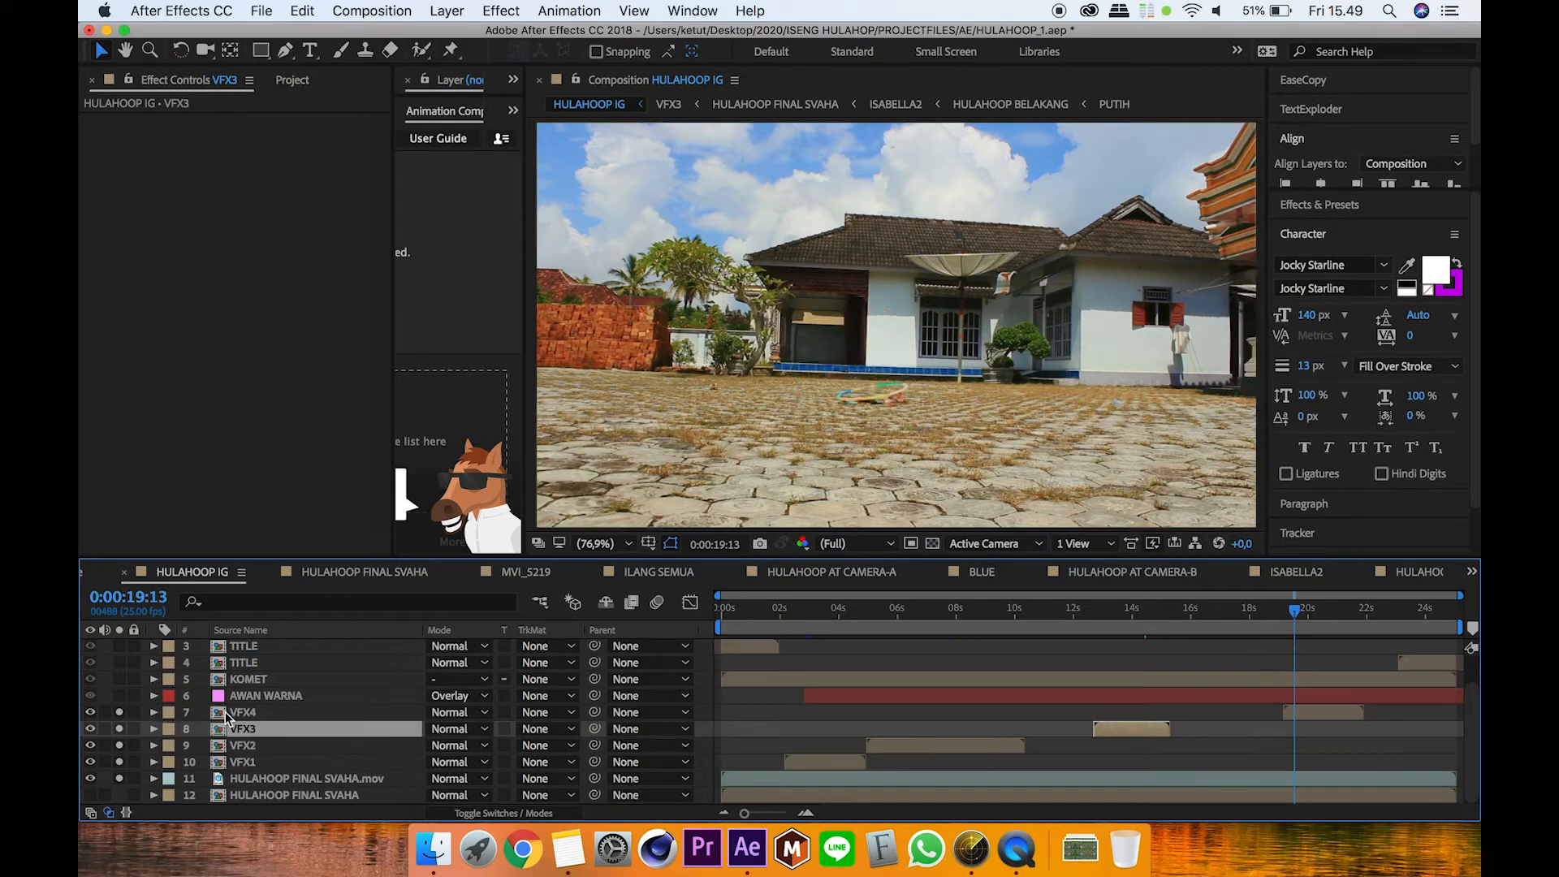
{"action": "left_click", "coordinate": [270, 646]}
{"action": "left_click", "coordinate": [120, 647]}
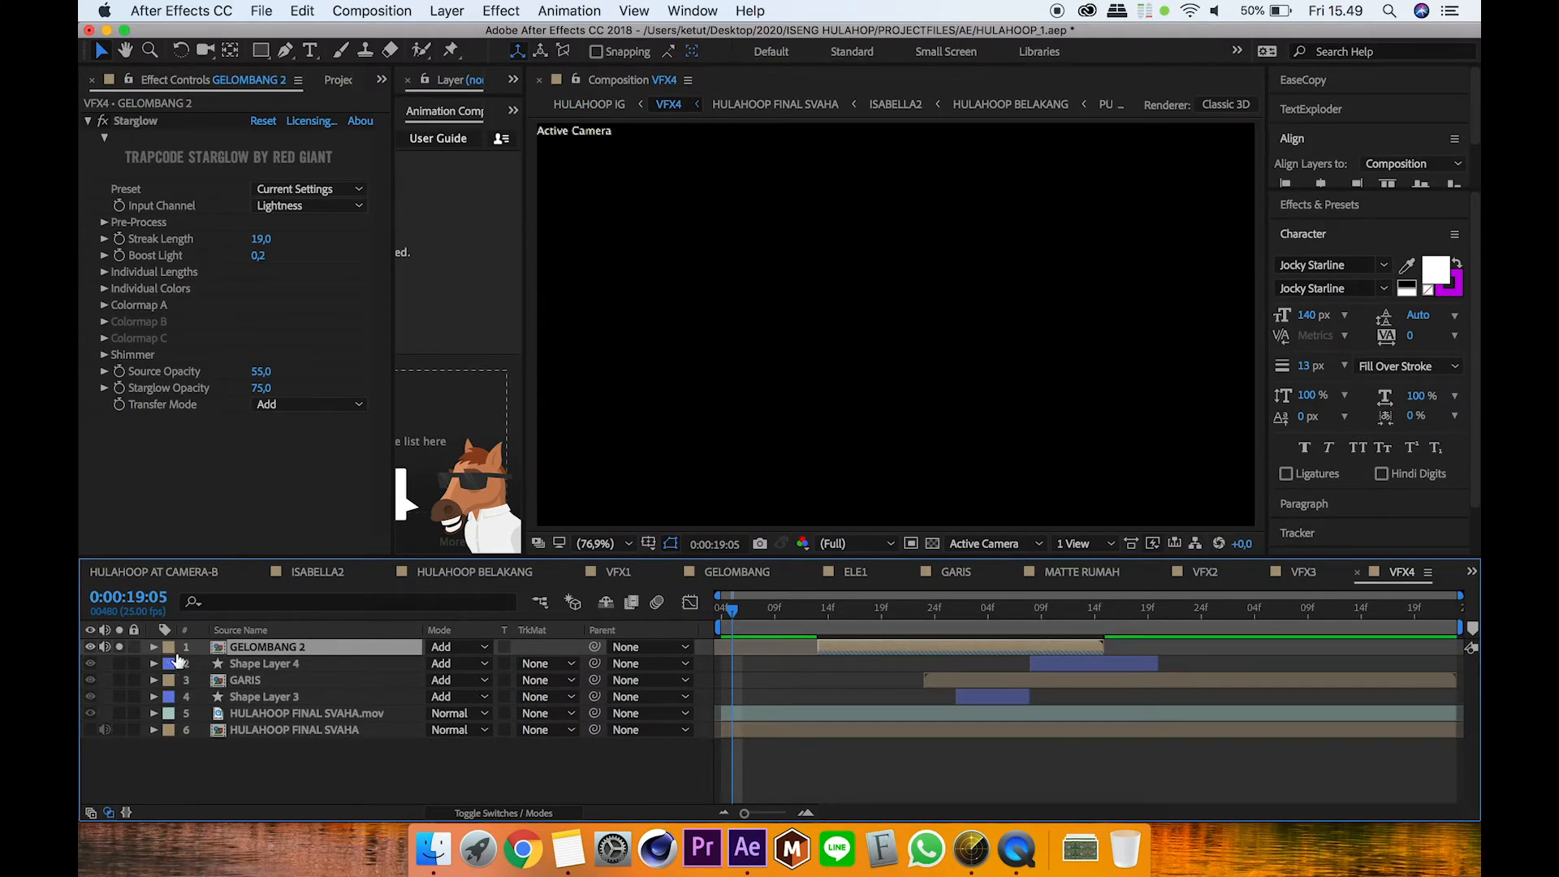
{"action": "left_click_drag", "start_coordinate": [748, 623], "coordinate": [834, 626]}
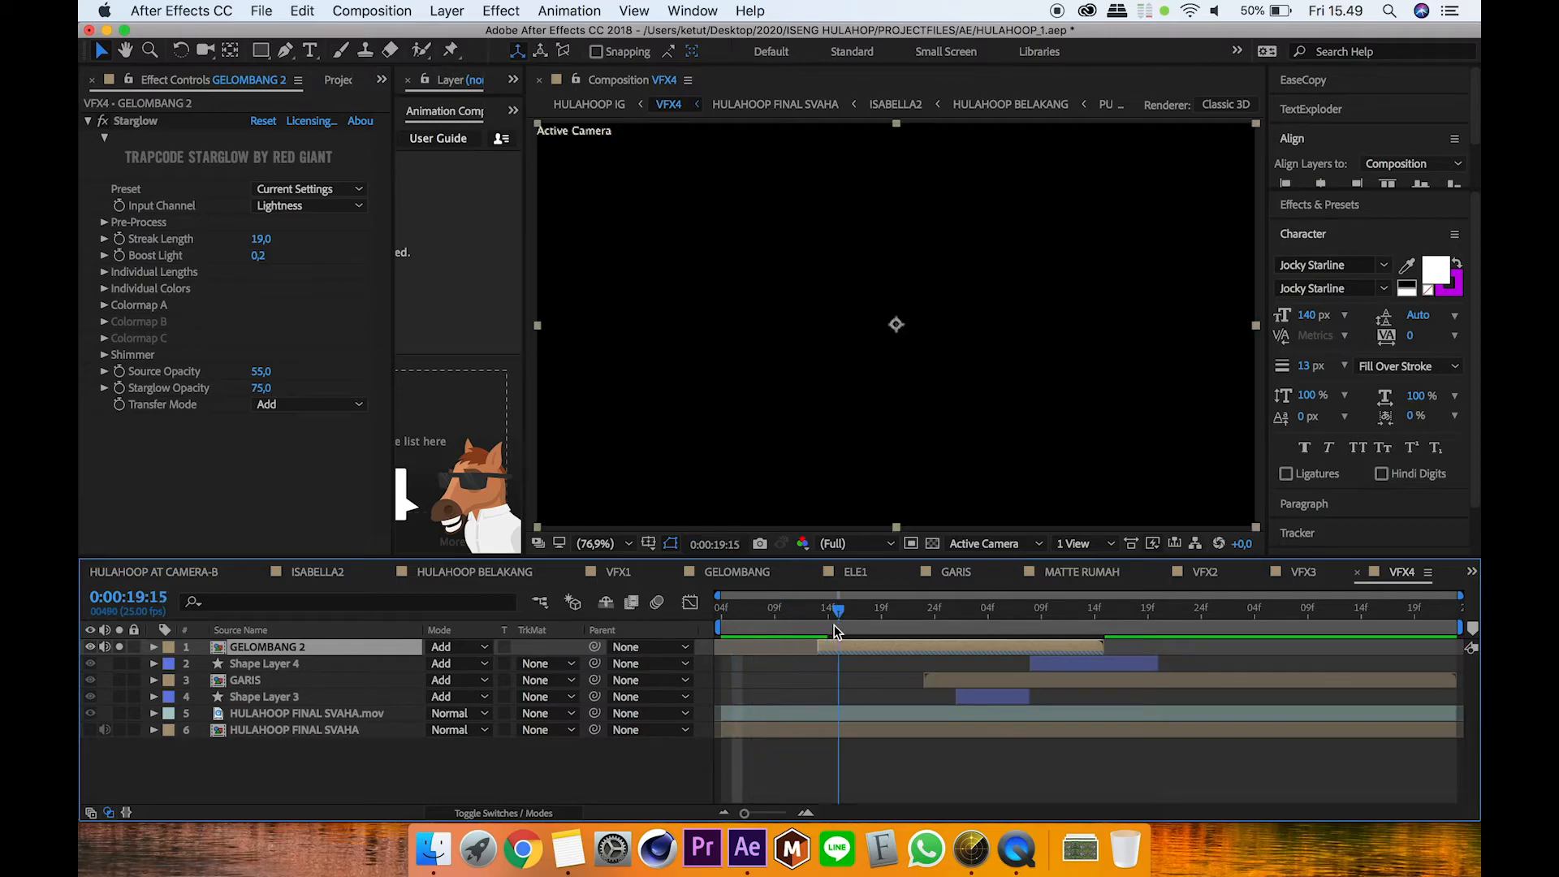
{"action": "left_click", "coordinate": [871, 607]}
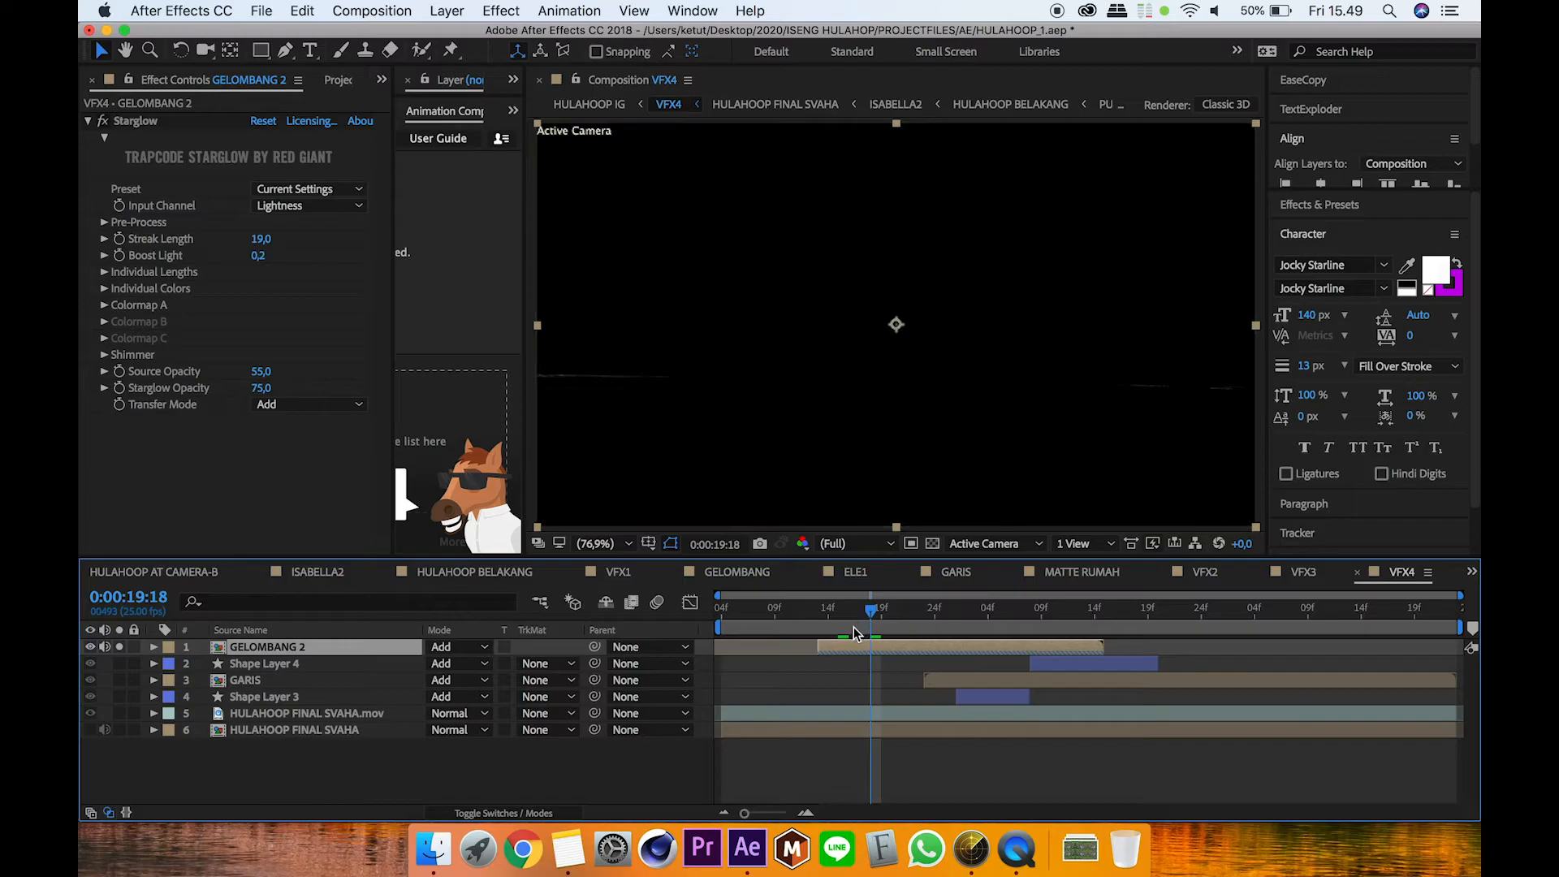
{"action": "left_click_drag", "start_coordinate": [870, 609], "coordinate": [895, 612]}
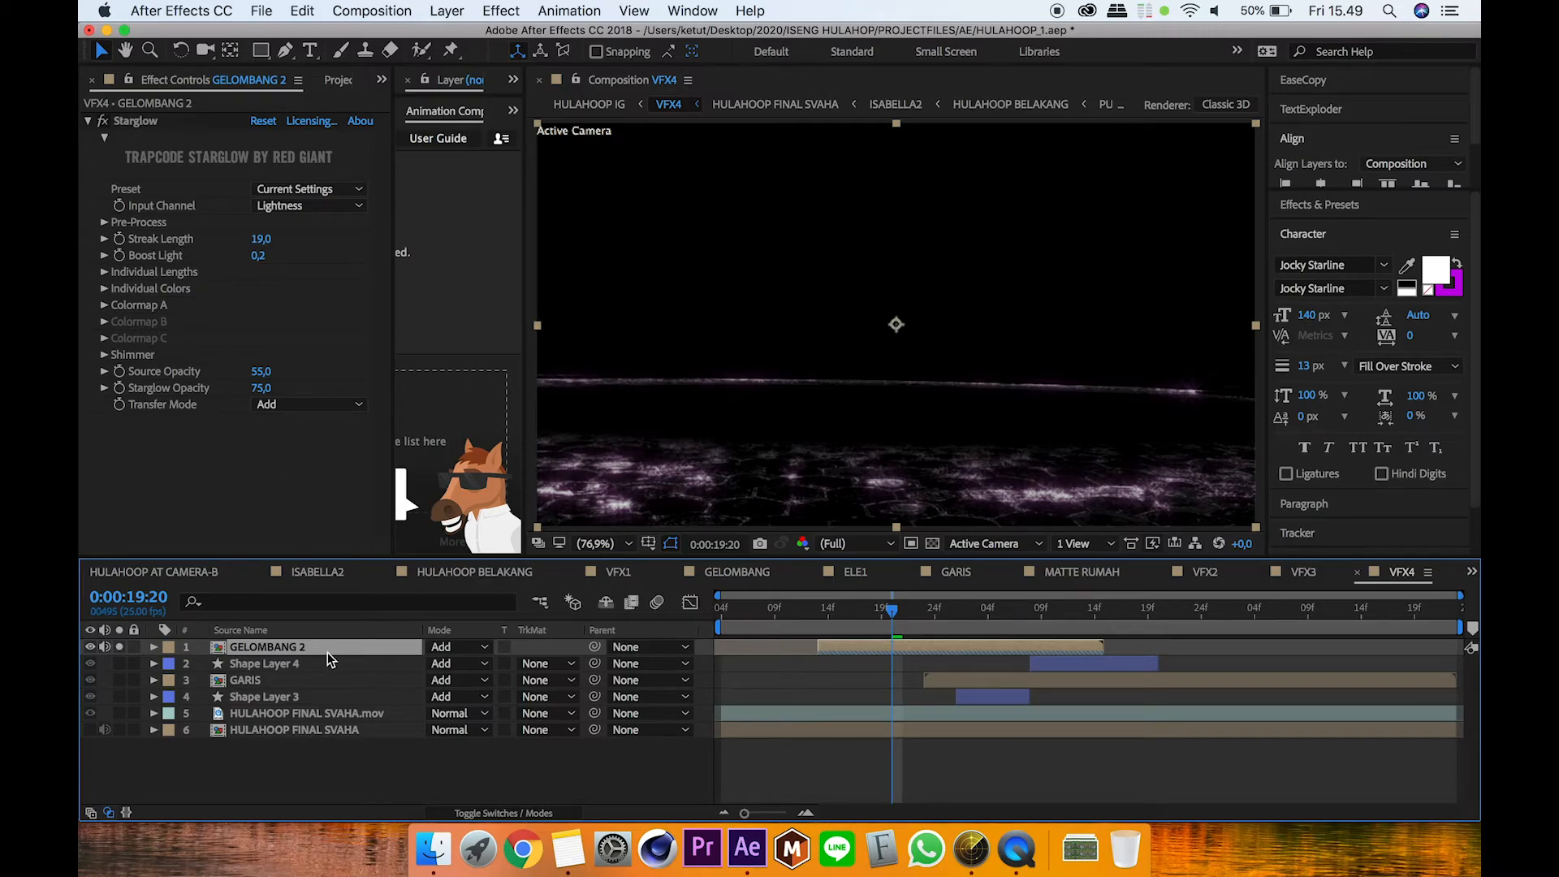
Step: Solo HULAHOOP FINAL SVAHA.mov together with GELOMBANG 2 and locate the Time-Reverse Layer option for GELOMBANG 2 without applying it
{"action": "left_click", "coordinate": [120, 713]}
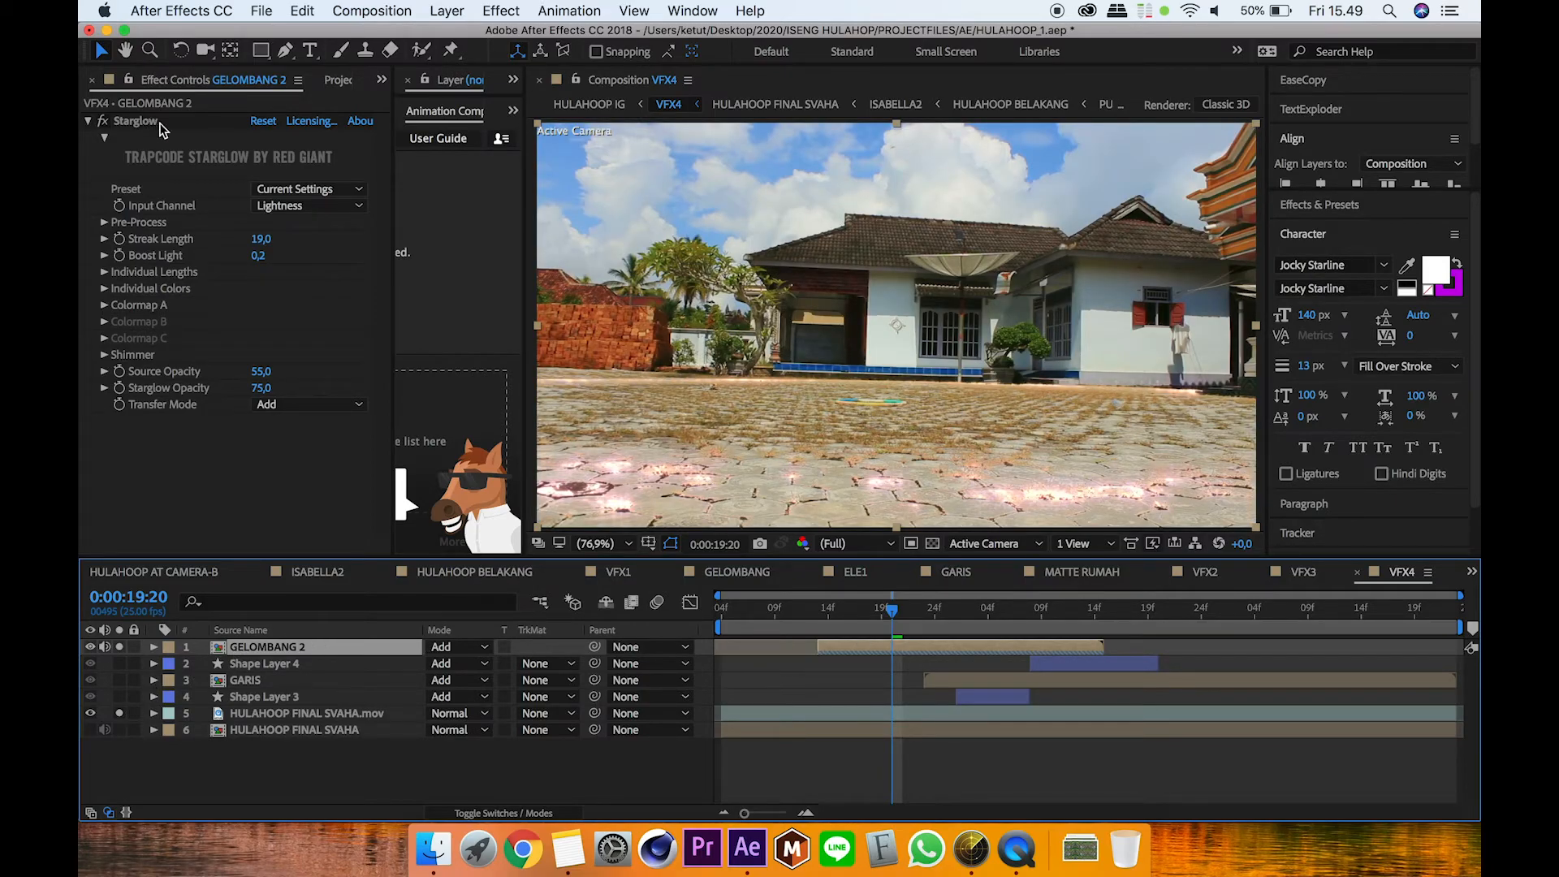
{"action": "right_click", "coordinate": [290, 643]}
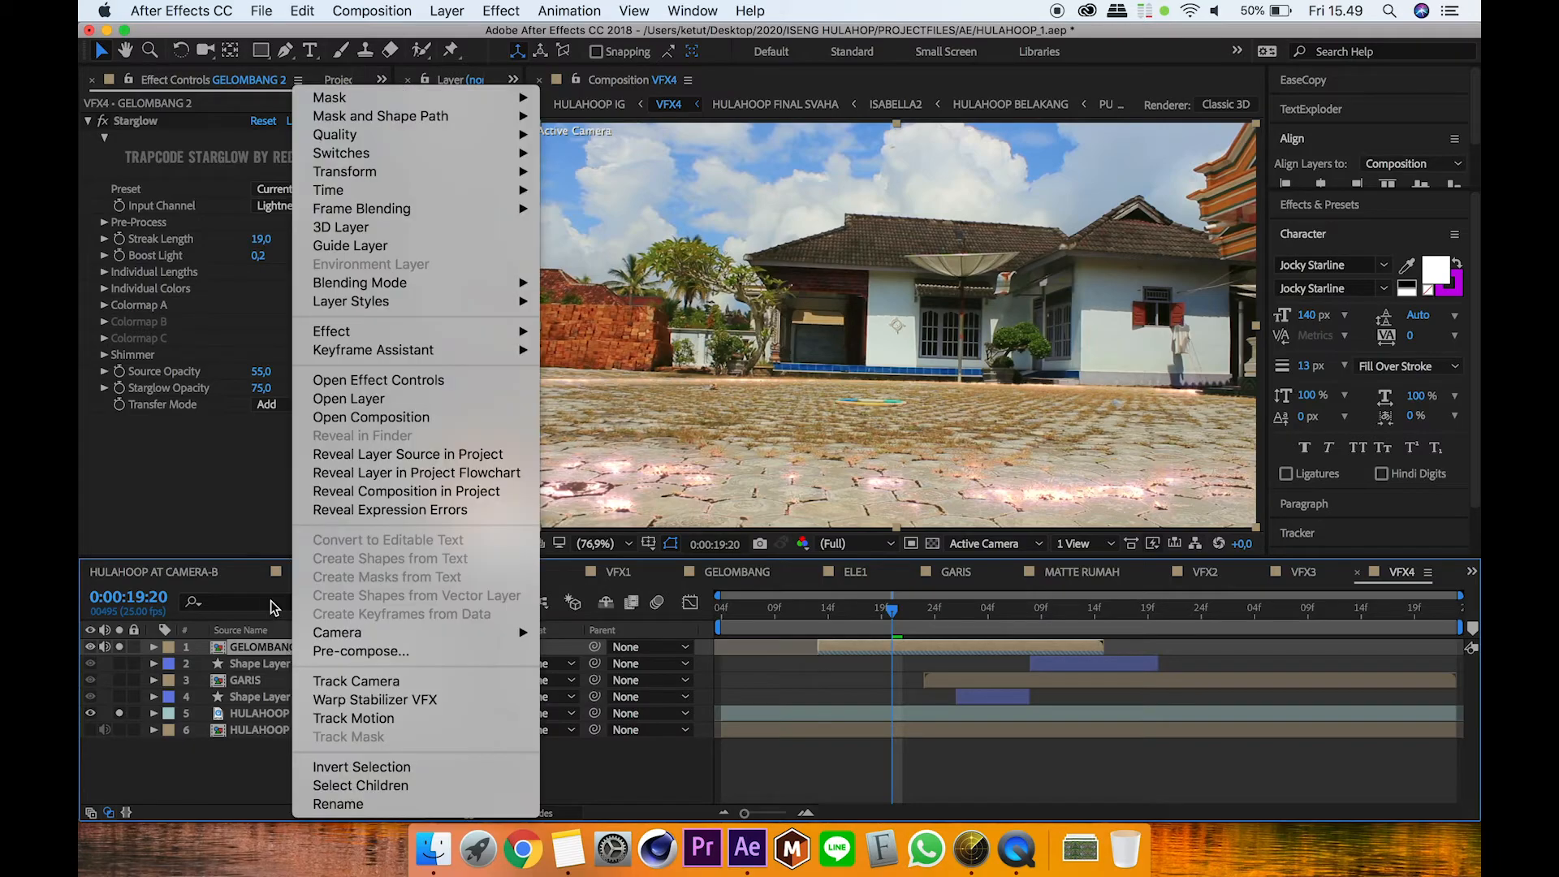
{"action": "mouse_move", "coordinate": [445, 193]}
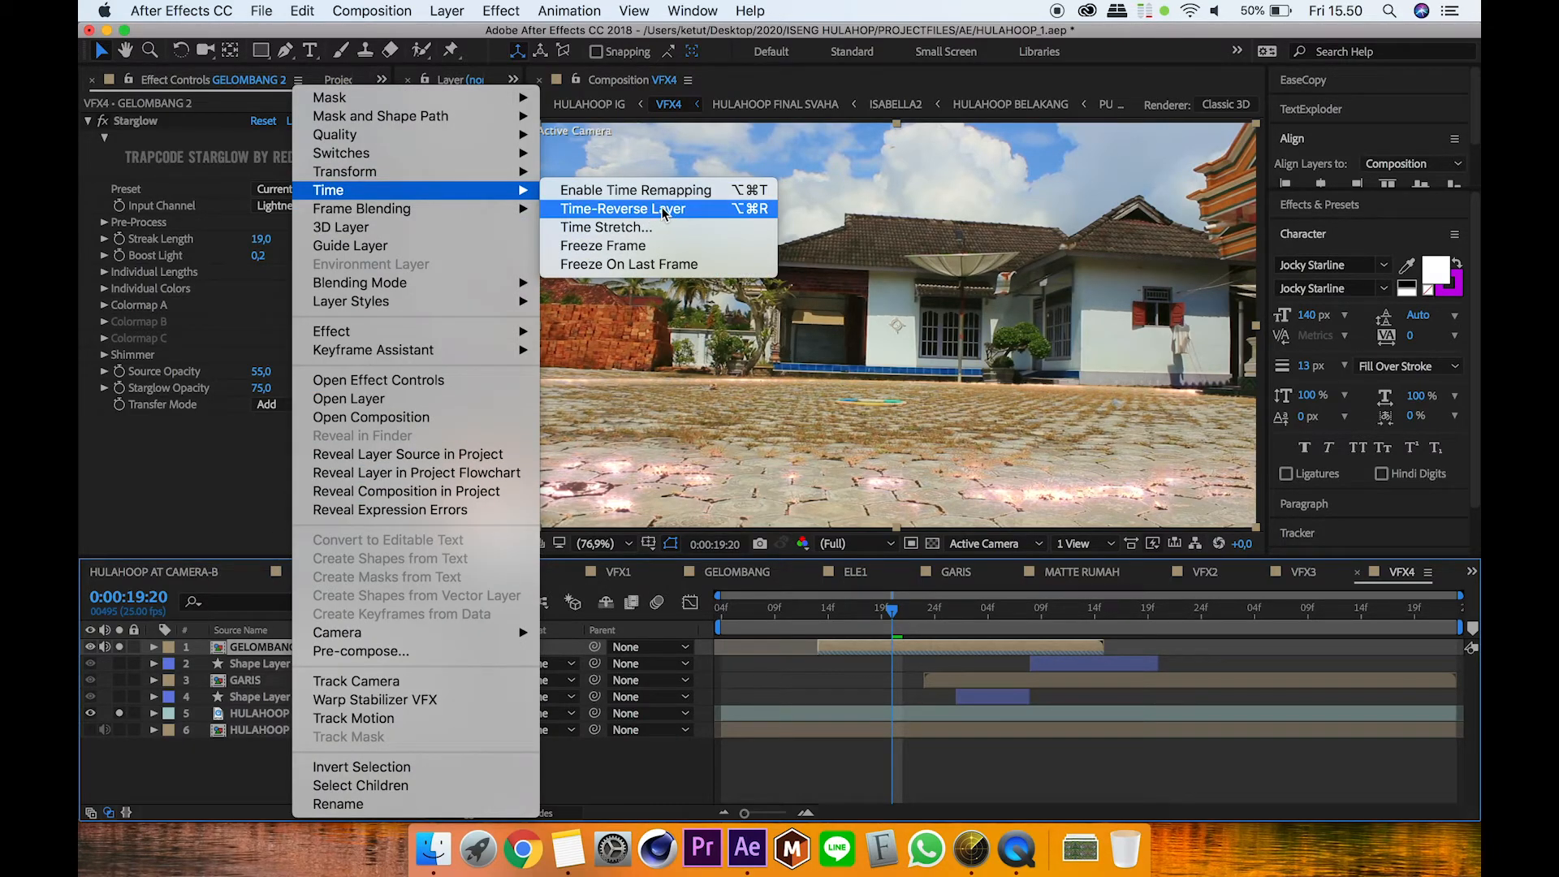
{"action": "left_click", "coordinate": [836, 760]}
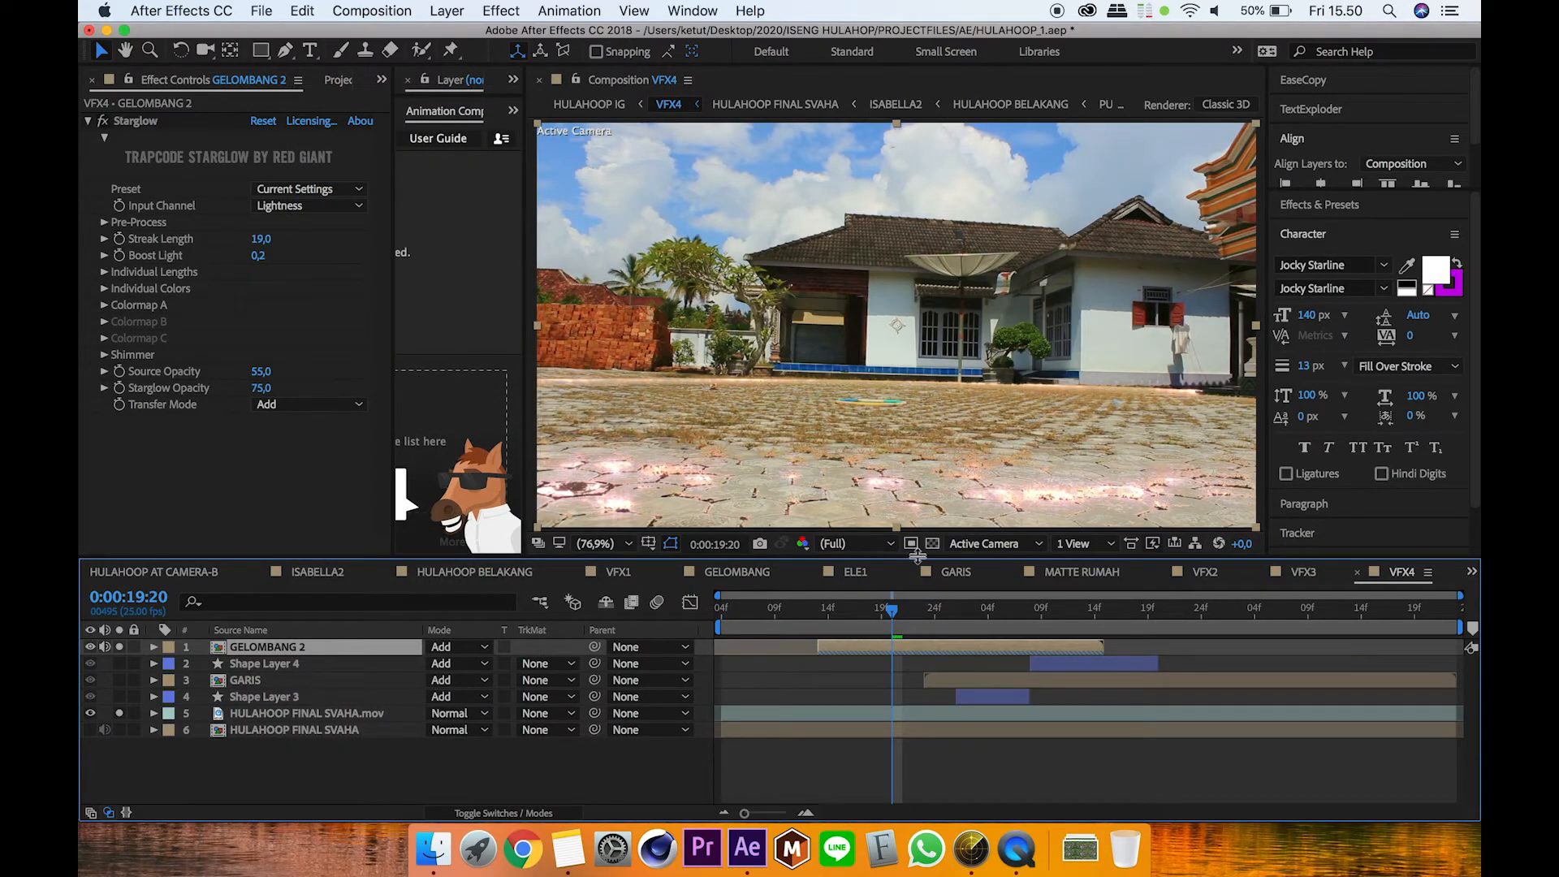
Step: View the wave over the footage at 0:00:19:22 and 0:00:19:23, and check the effects on HULAHOOP FINAL SVAHA.mov
{"action": "left_click_drag", "start_coordinate": [892, 611], "coordinate": [909, 614]}
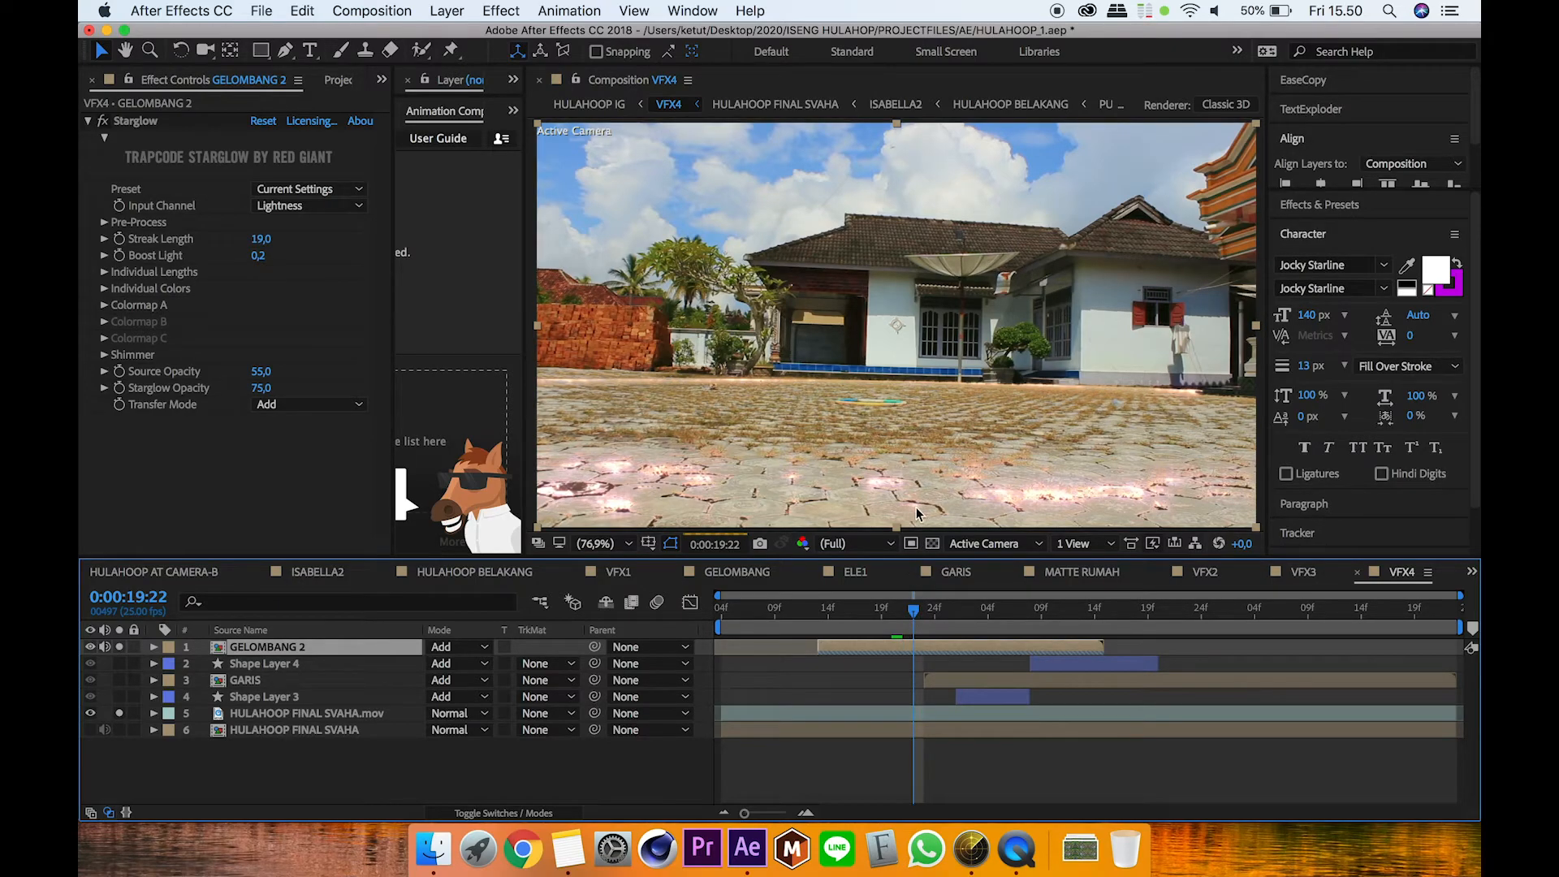
{"action": "key", "text": "Page_Down"}
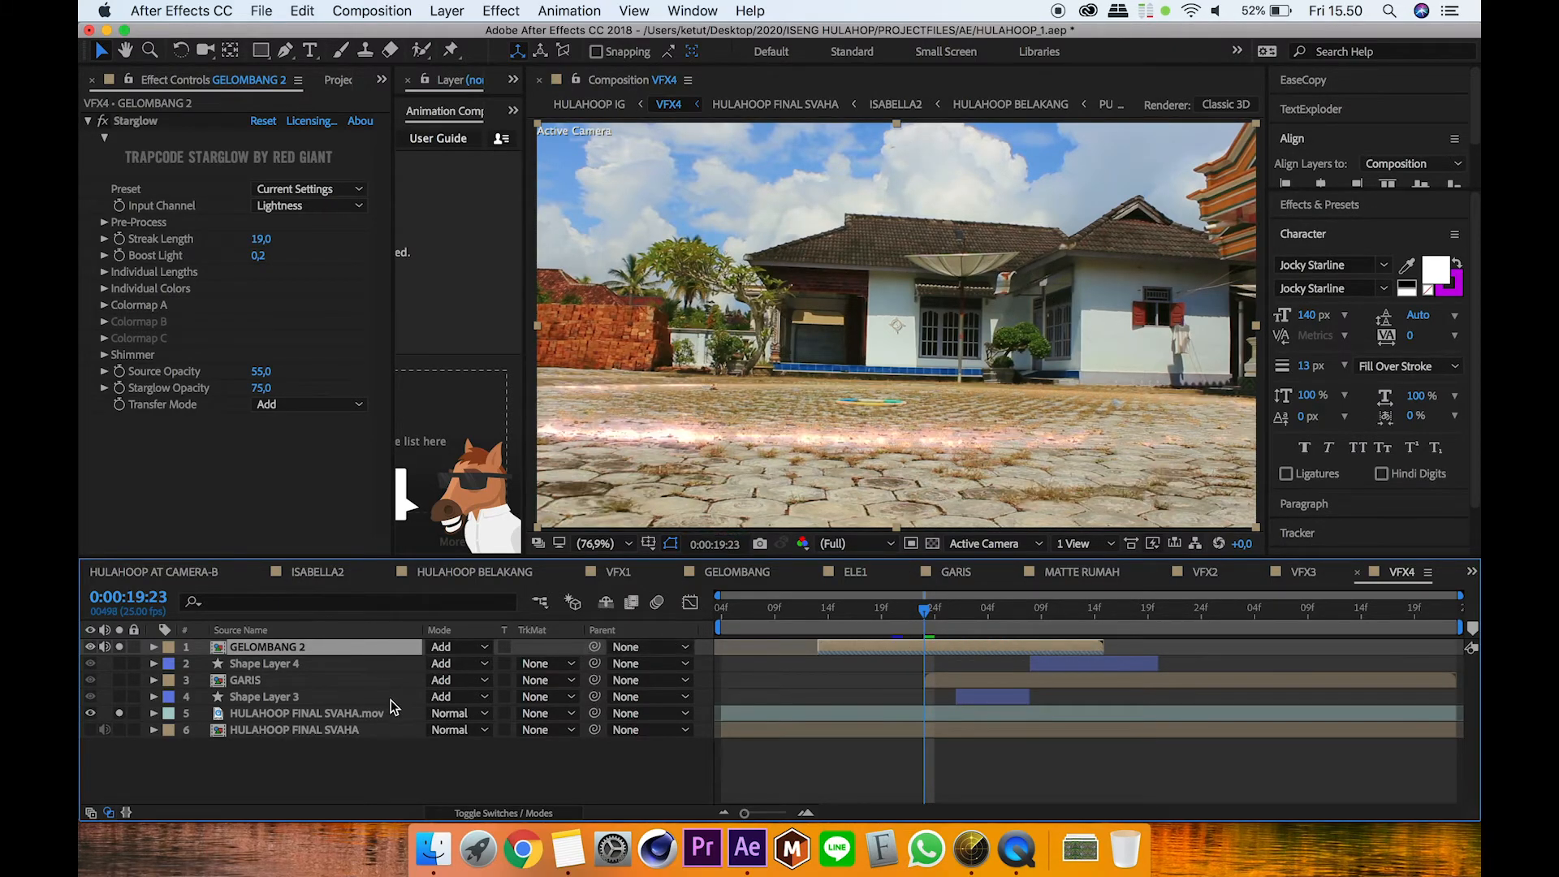
{"action": "left_click", "coordinate": [315, 714]}
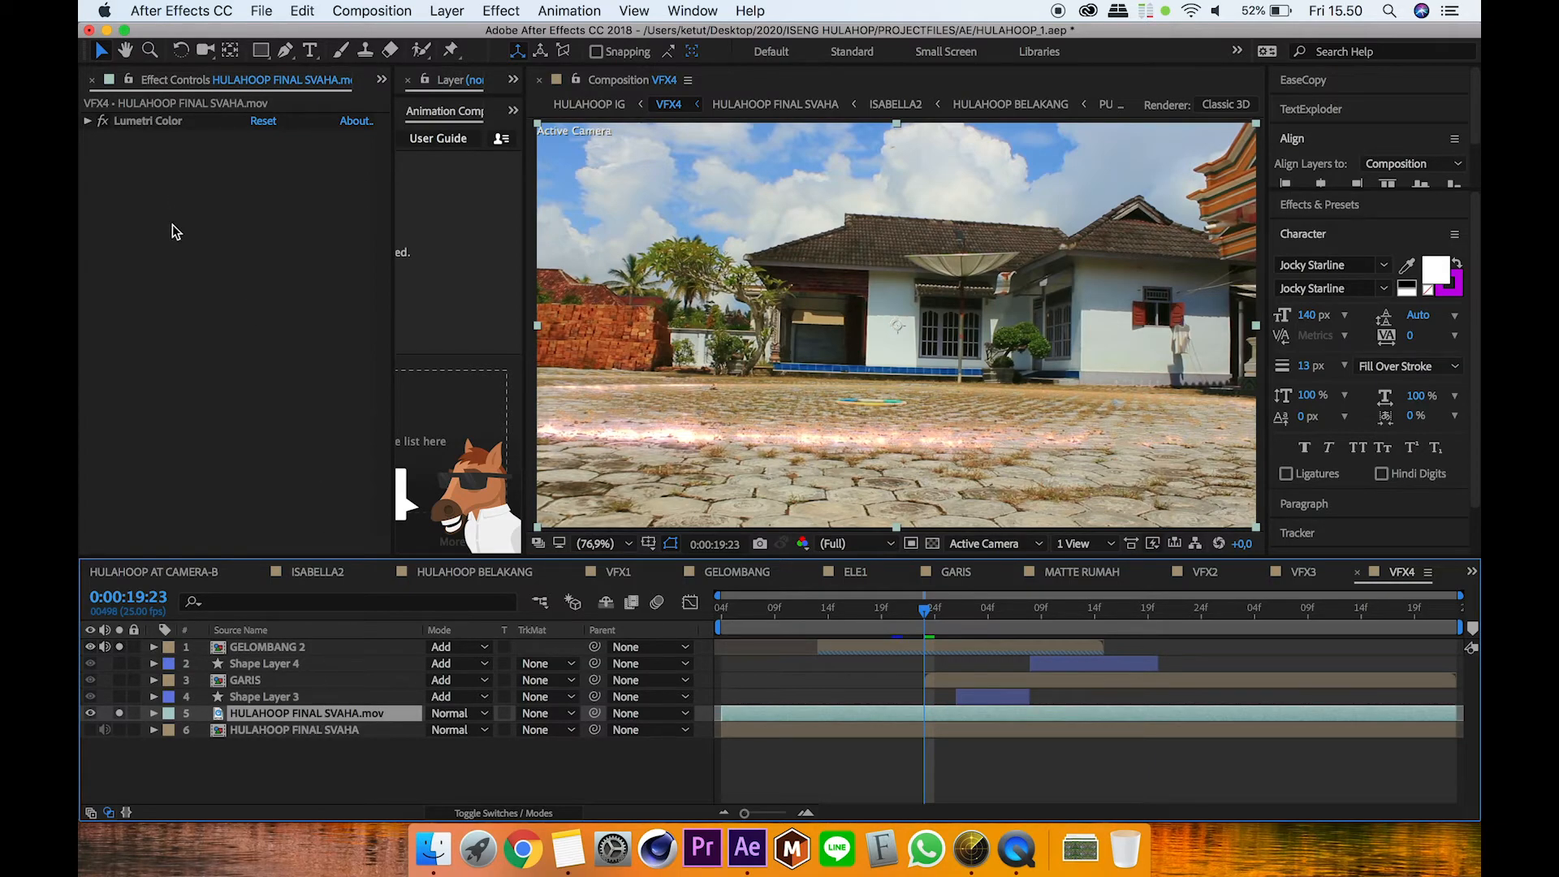
Step: Solo the GARIS layer and view its light streaks around the hoop frame by frame from 0:00:20:01 to 0:00:20:06
{"action": "left_click", "coordinate": [294, 681]}
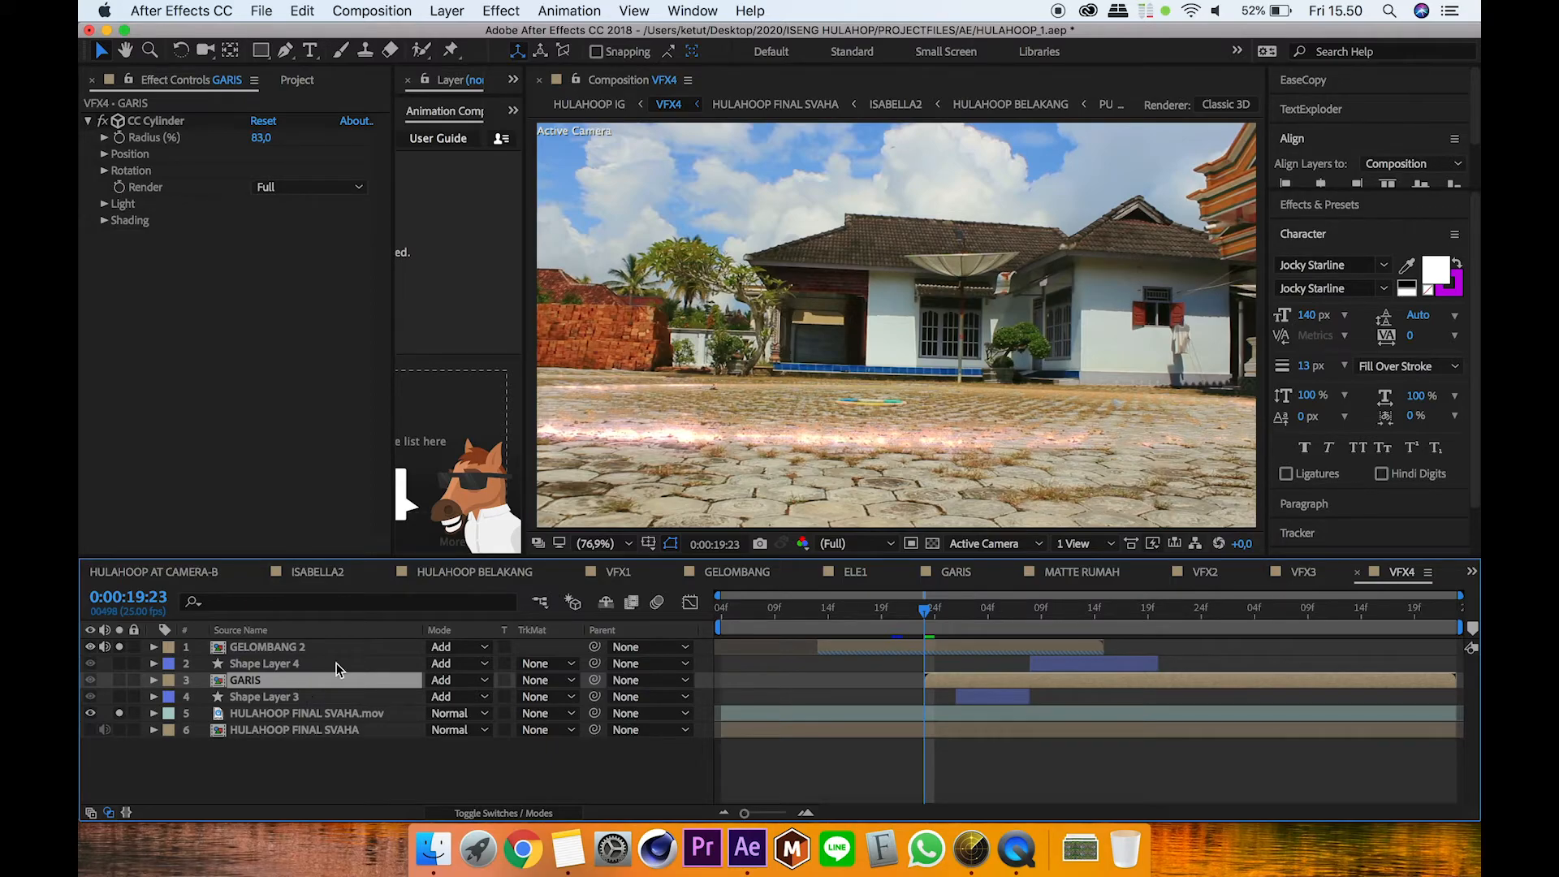
{"action": "left_click", "coordinate": [119, 680]}
{"action": "left_click", "coordinate": [957, 610]}
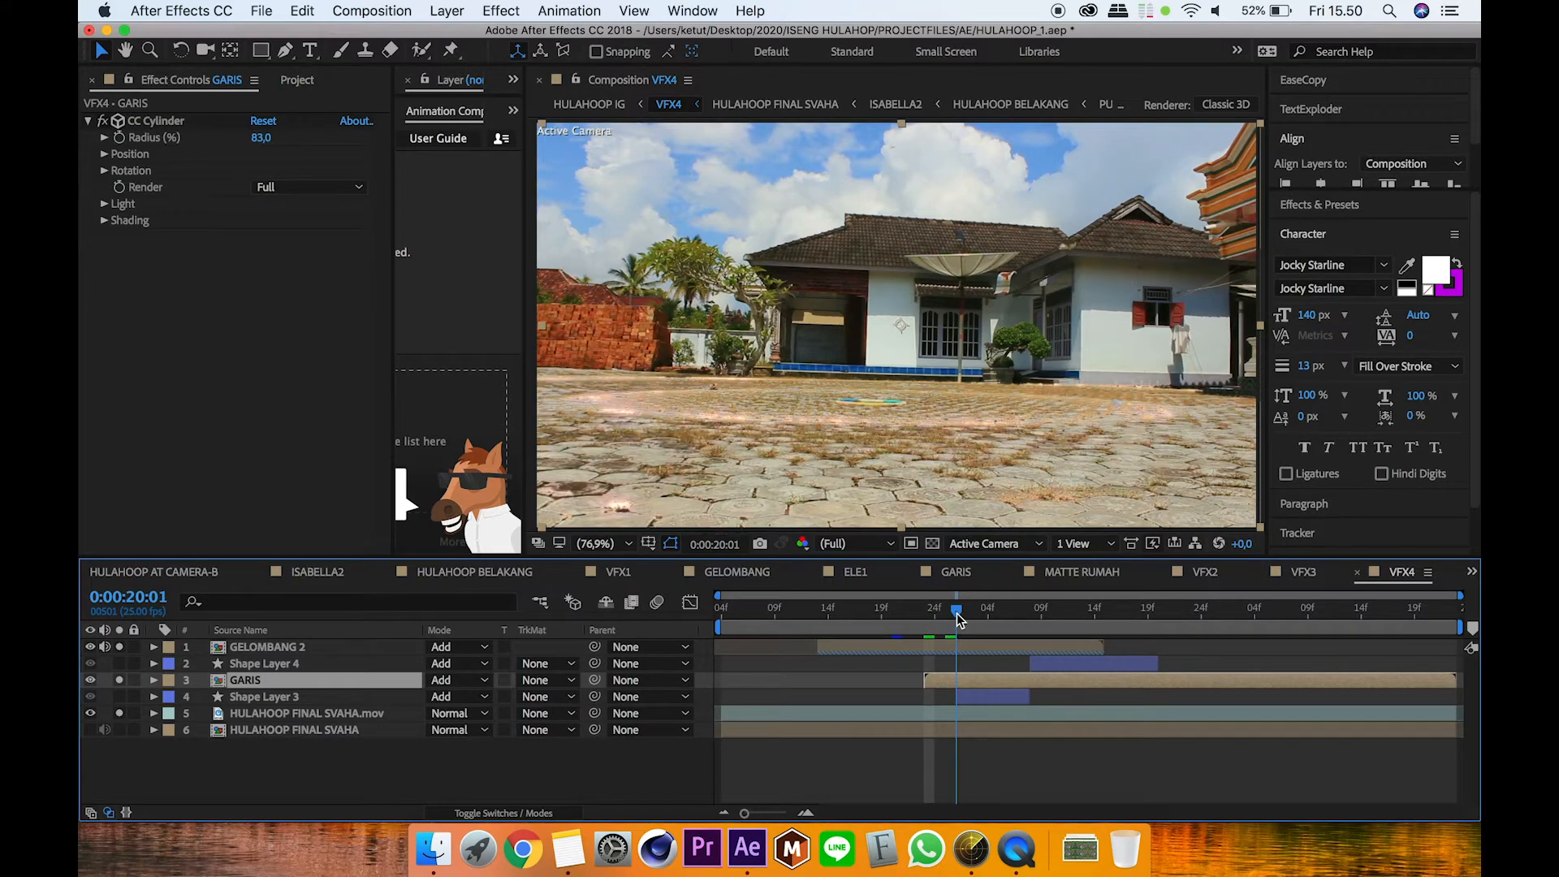
{"action": "left_click_drag", "start_coordinate": [956, 612], "coordinate": [978, 619]}
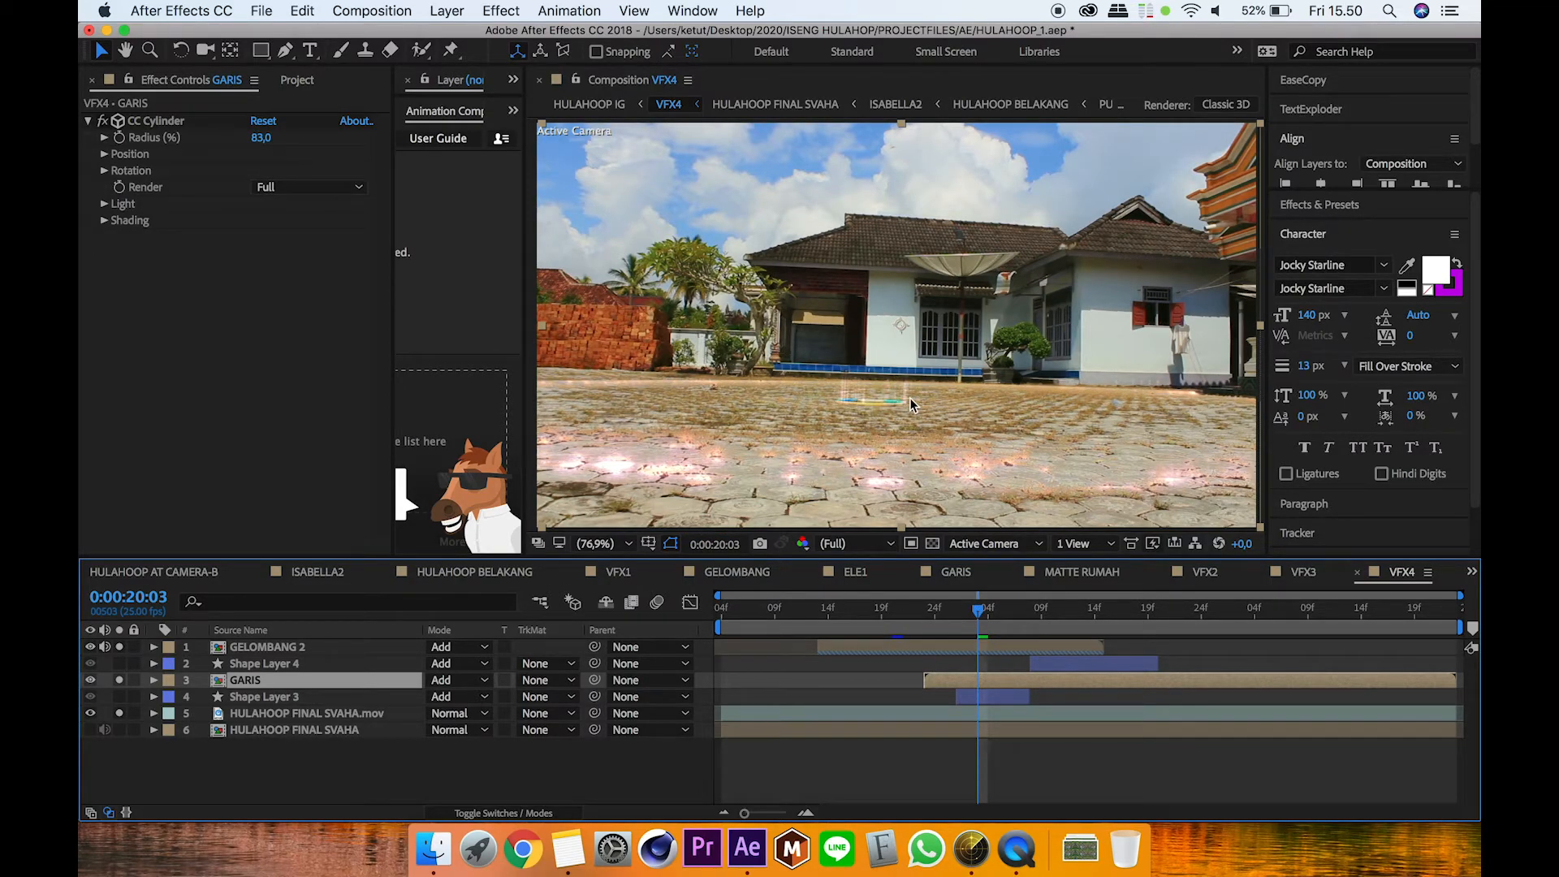
{"action": "key", "text": "Page_Down"}
{"action": "key", "text": "Page_Down"}
{"action": "key", "text": "Page_Down"}
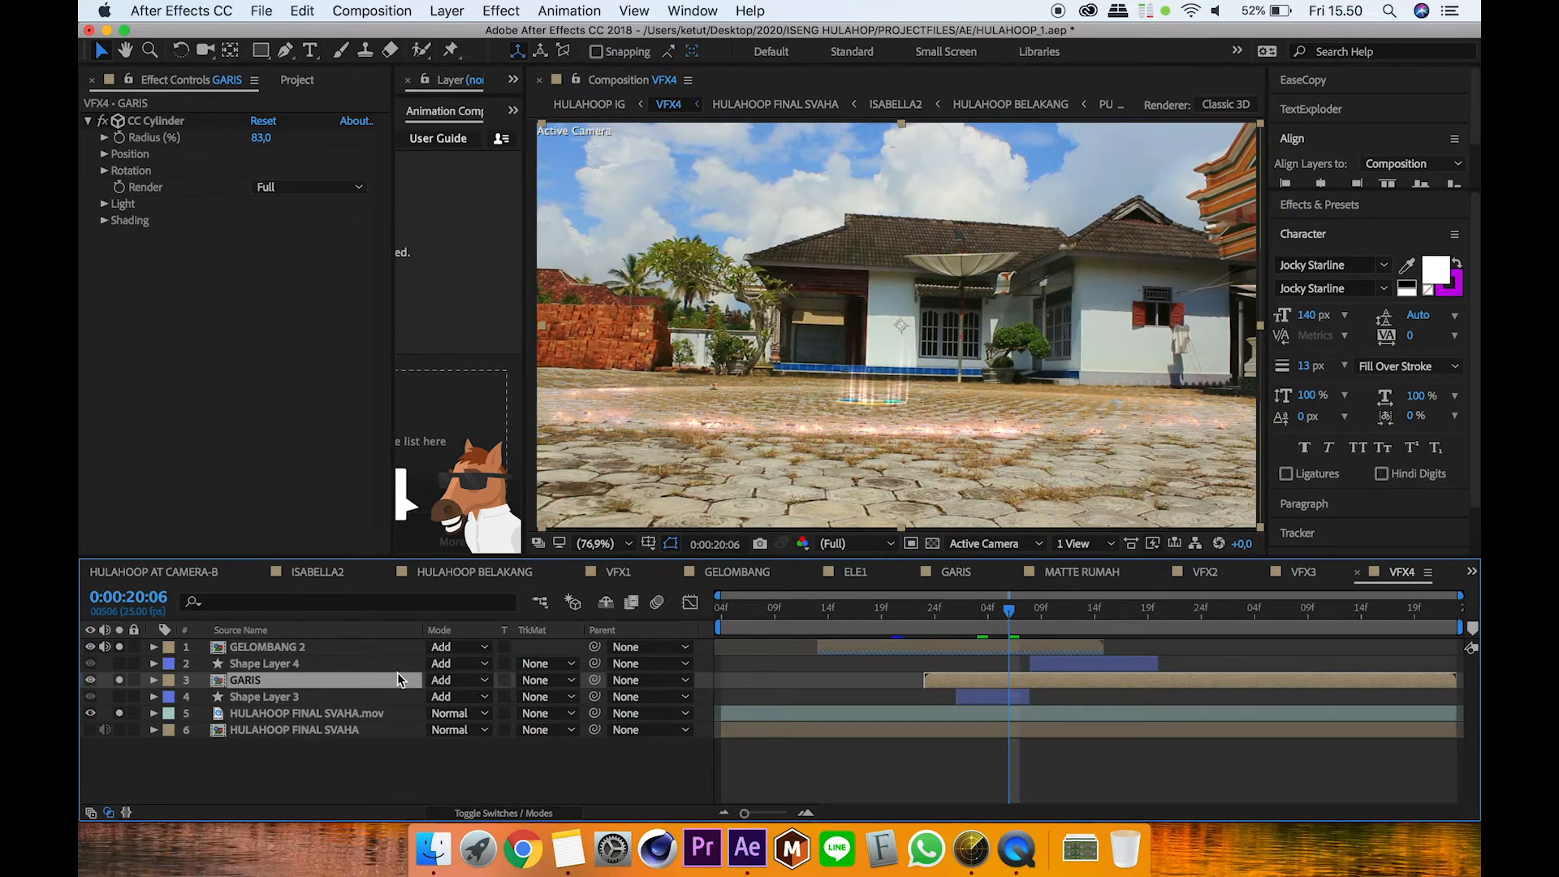
Step: Open the GARIS composition, turn off its transparency grid, and view the vertical light streaks back to 0:00:00:03
{"action": "double_click", "coordinate": [368, 680]}
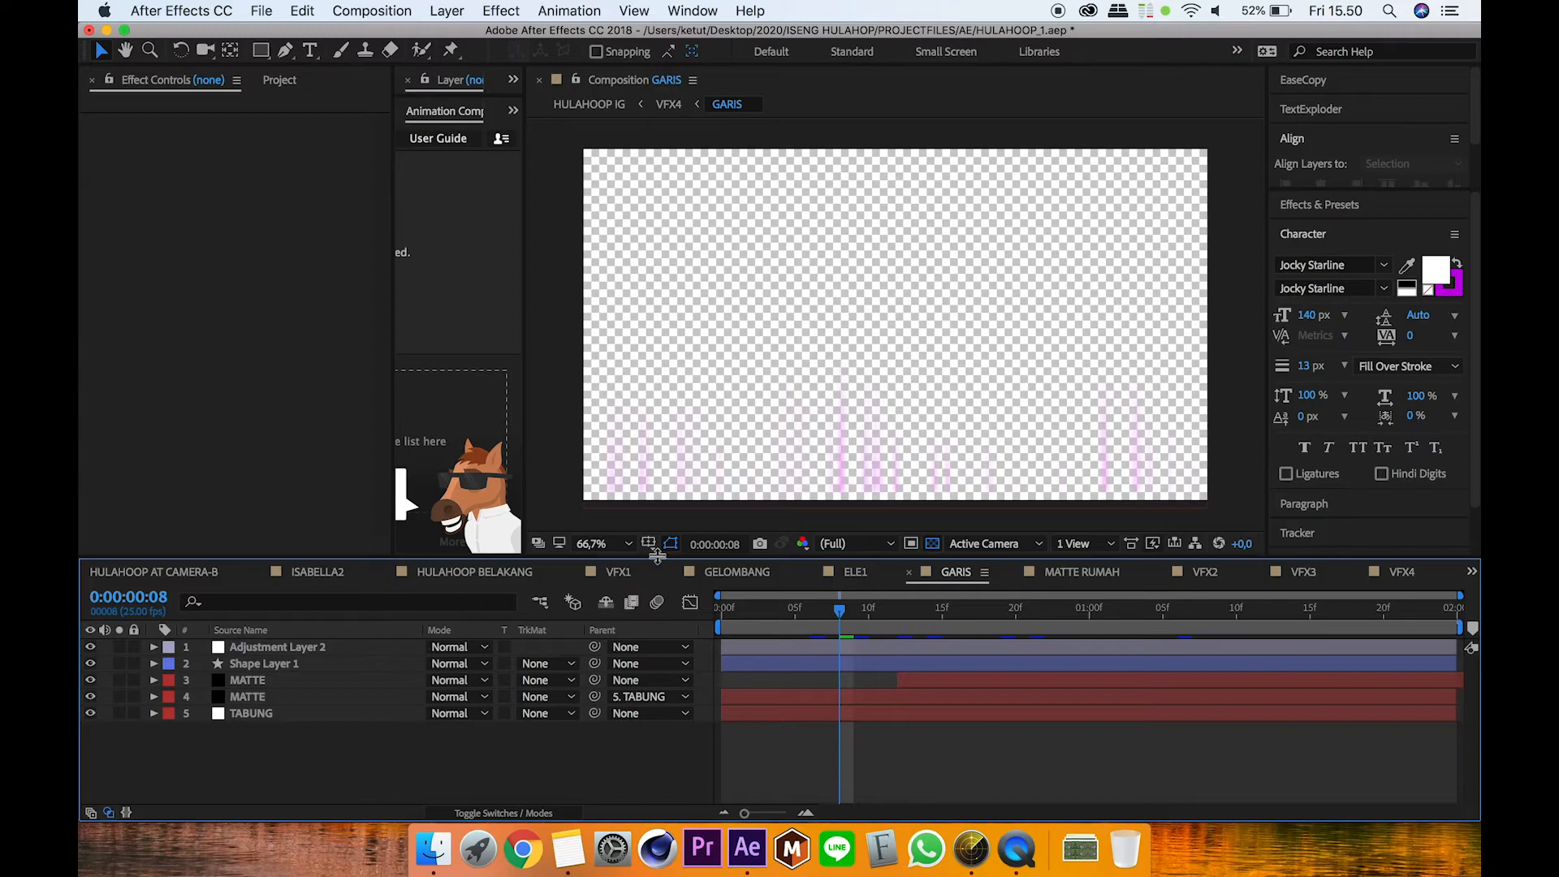
{"action": "left_click", "coordinate": [934, 544]}
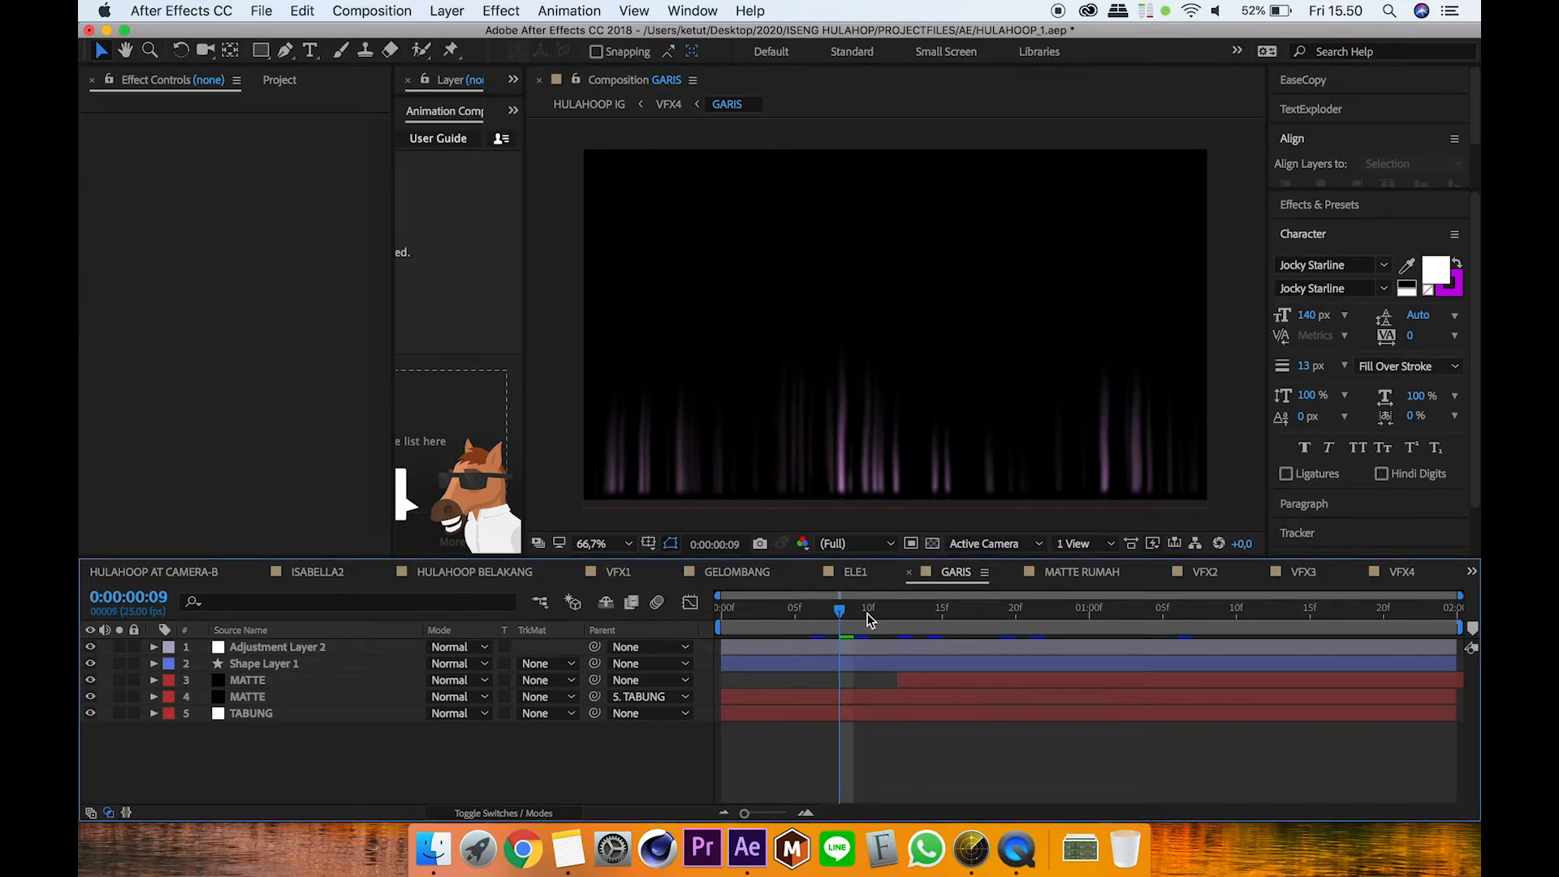
{"action": "left_click_drag", "start_coordinate": [875, 611], "coordinate": [769, 651]}
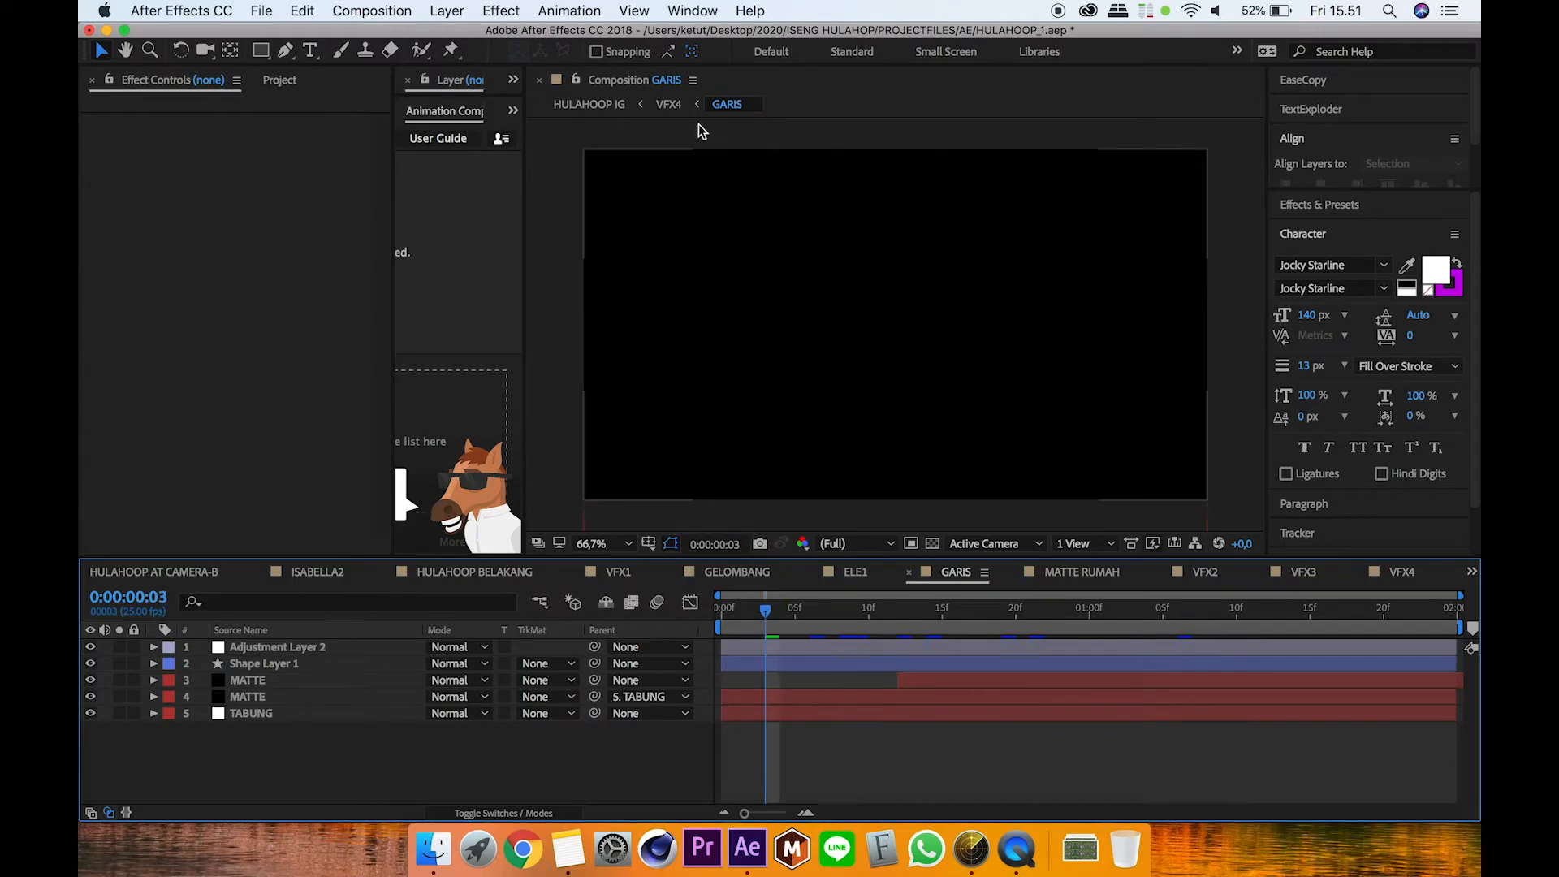
Step: Return to VFX4 and expand the Position and Rotation settings of the CC Cylinder effect on GARIS
{"action": "left_click", "coordinate": [669, 105]}
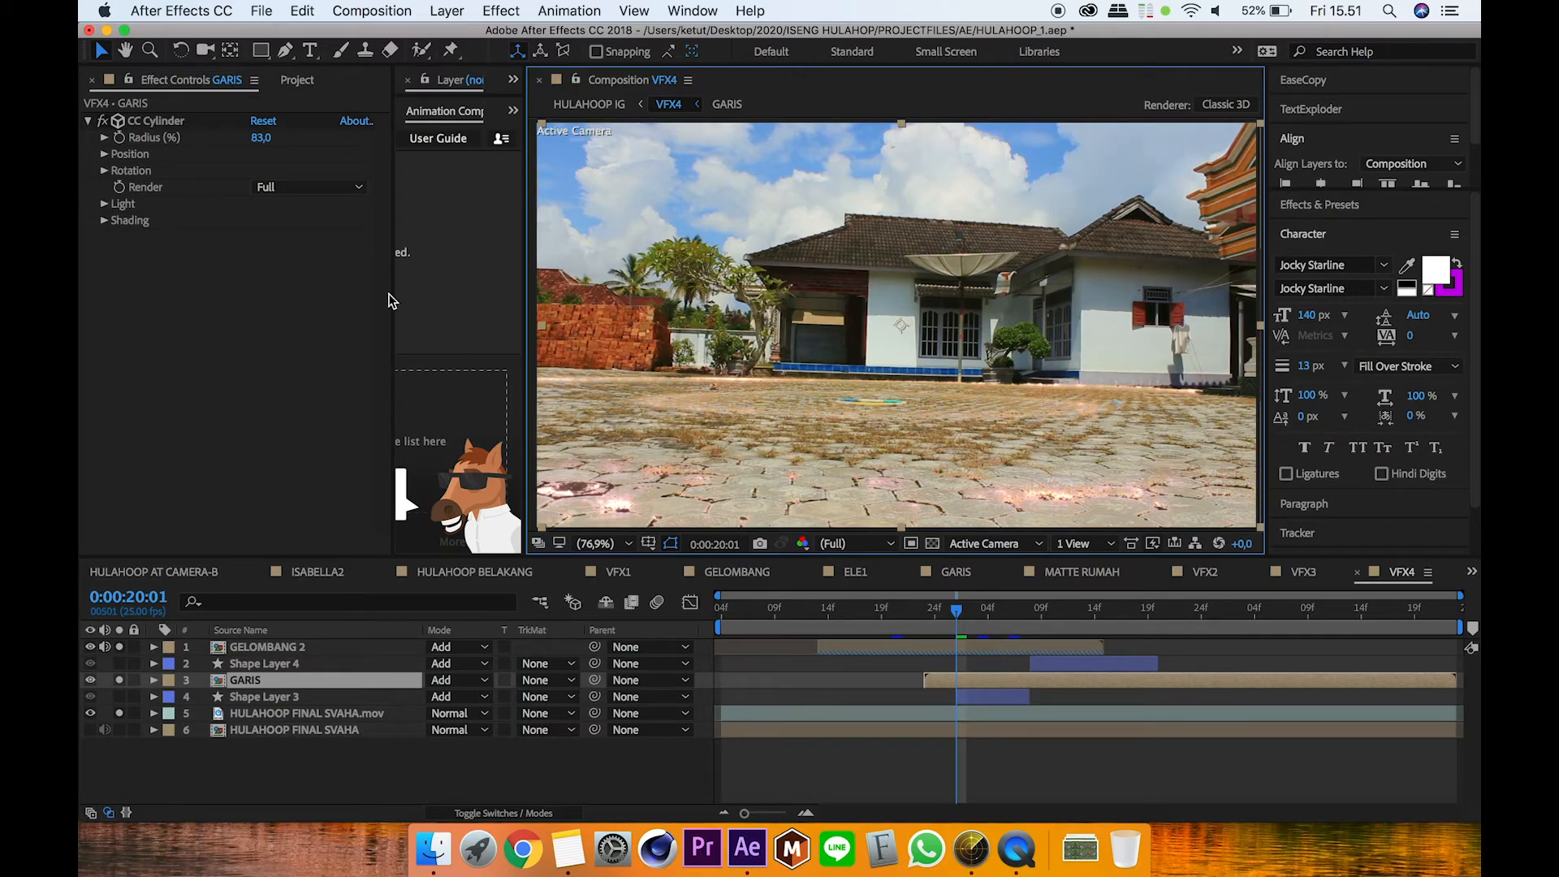
{"action": "left_click", "coordinate": [105, 154]}
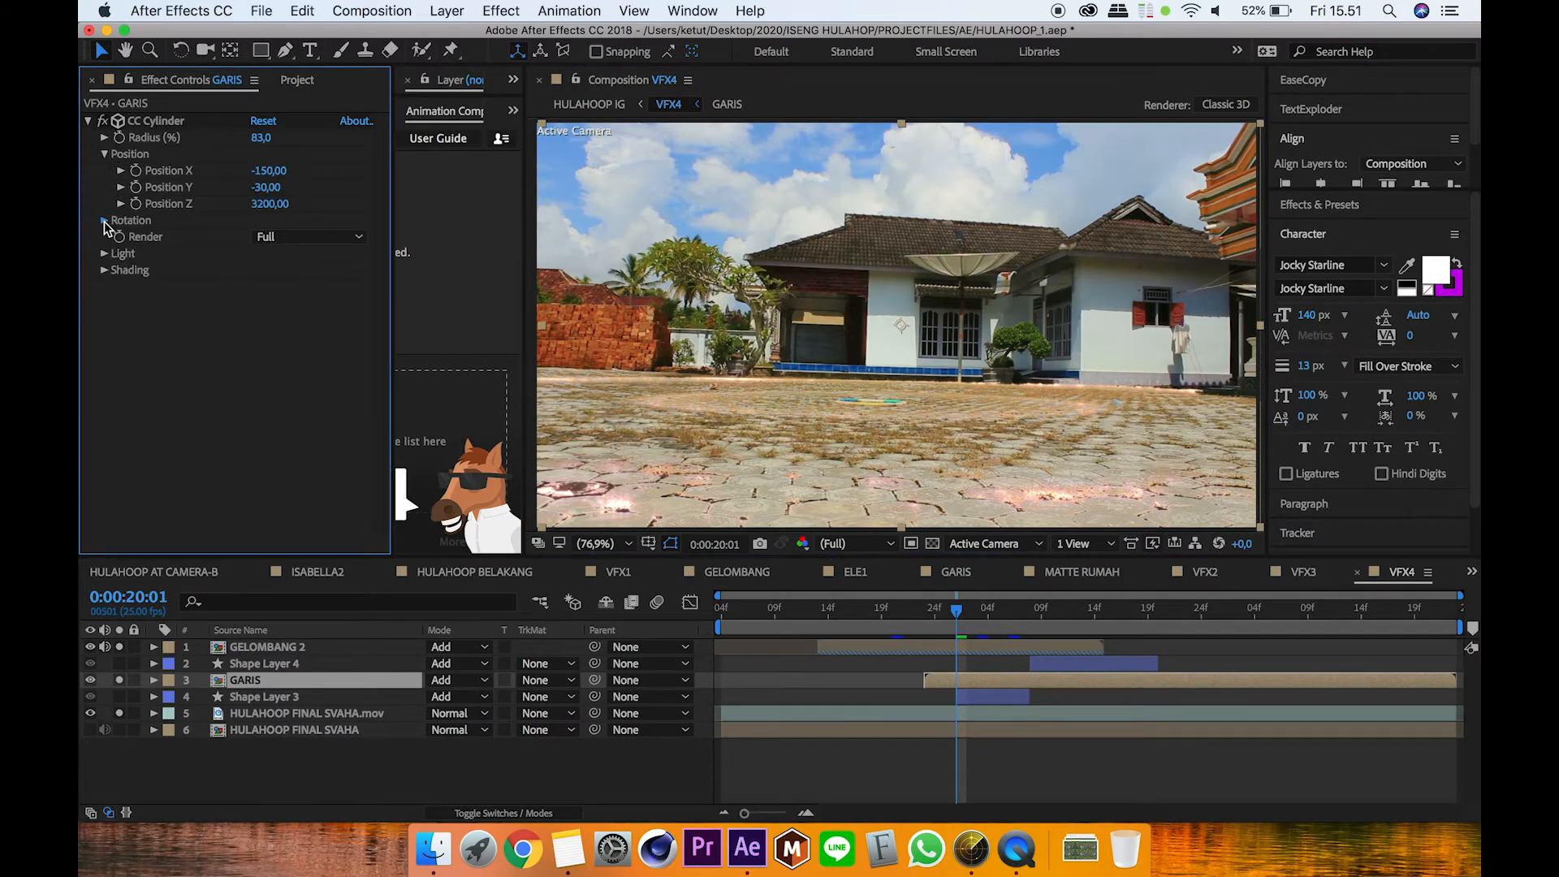
{"action": "left_click", "coordinate": [104, 221]}
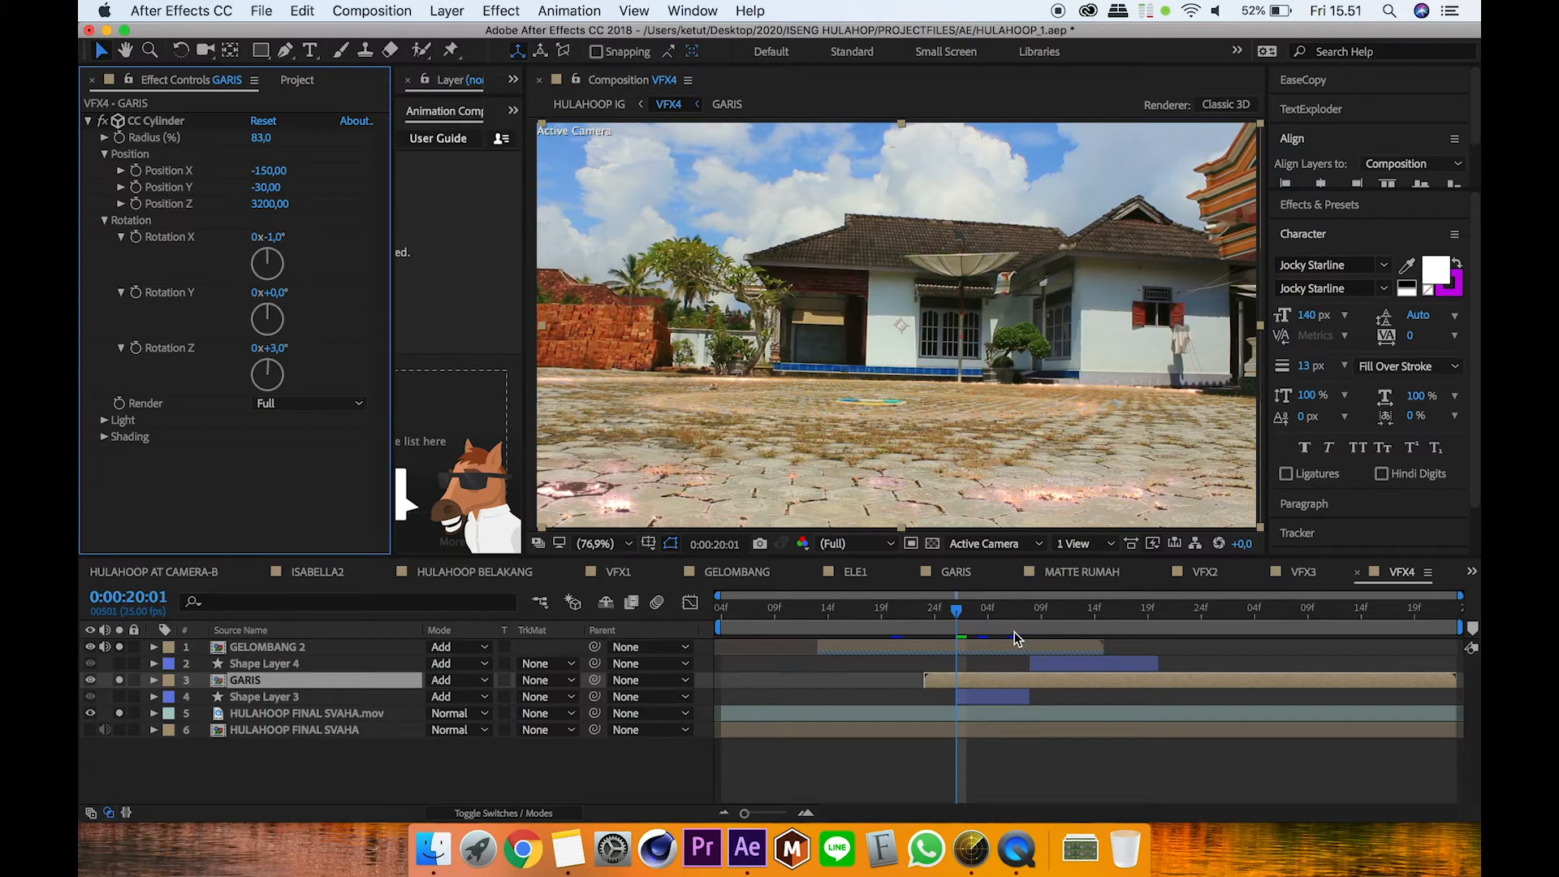
Step: Solo Shape Layer 3, examine its Fast Box Blur settings, and view its glow frame by frame from 0:00:20:02 to 0:00:20:09
{"action": "left_click", "coordinate": [120, 697]}
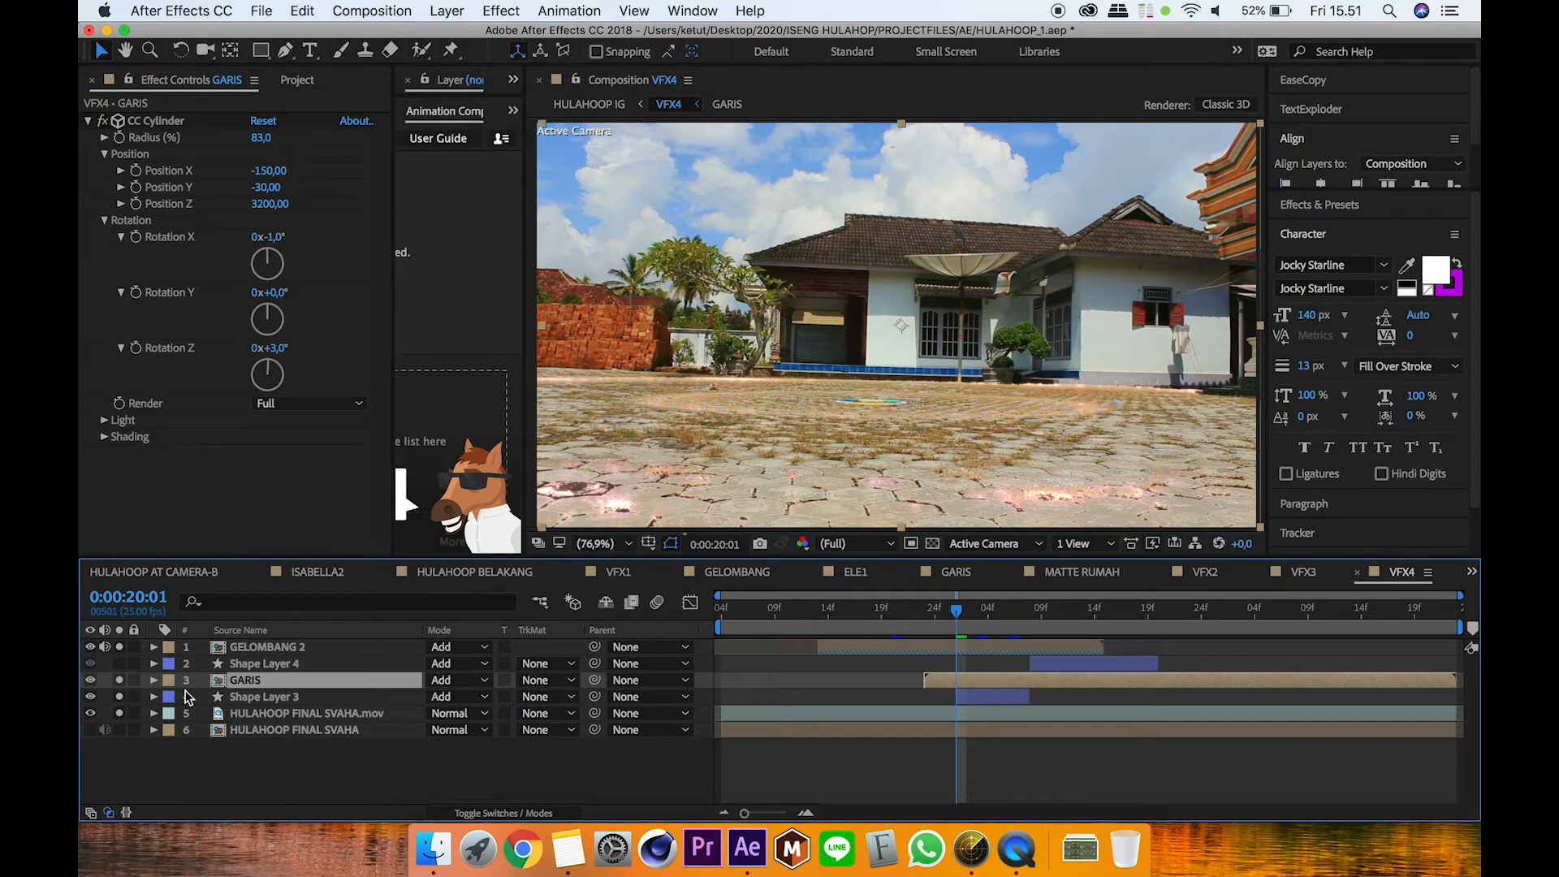
{"action": "mouse_move", "coordinate": [967, 622]}
{"action": "left_mouse_down"}
{"action": "mouse_move", "coordinate": [980, 622]}
{"action": "mouse_move", "coordinate": [968, 623]}
{"action": "left_mouse_up"}
{"action": "left_click", "coordinate": [273, 700]}
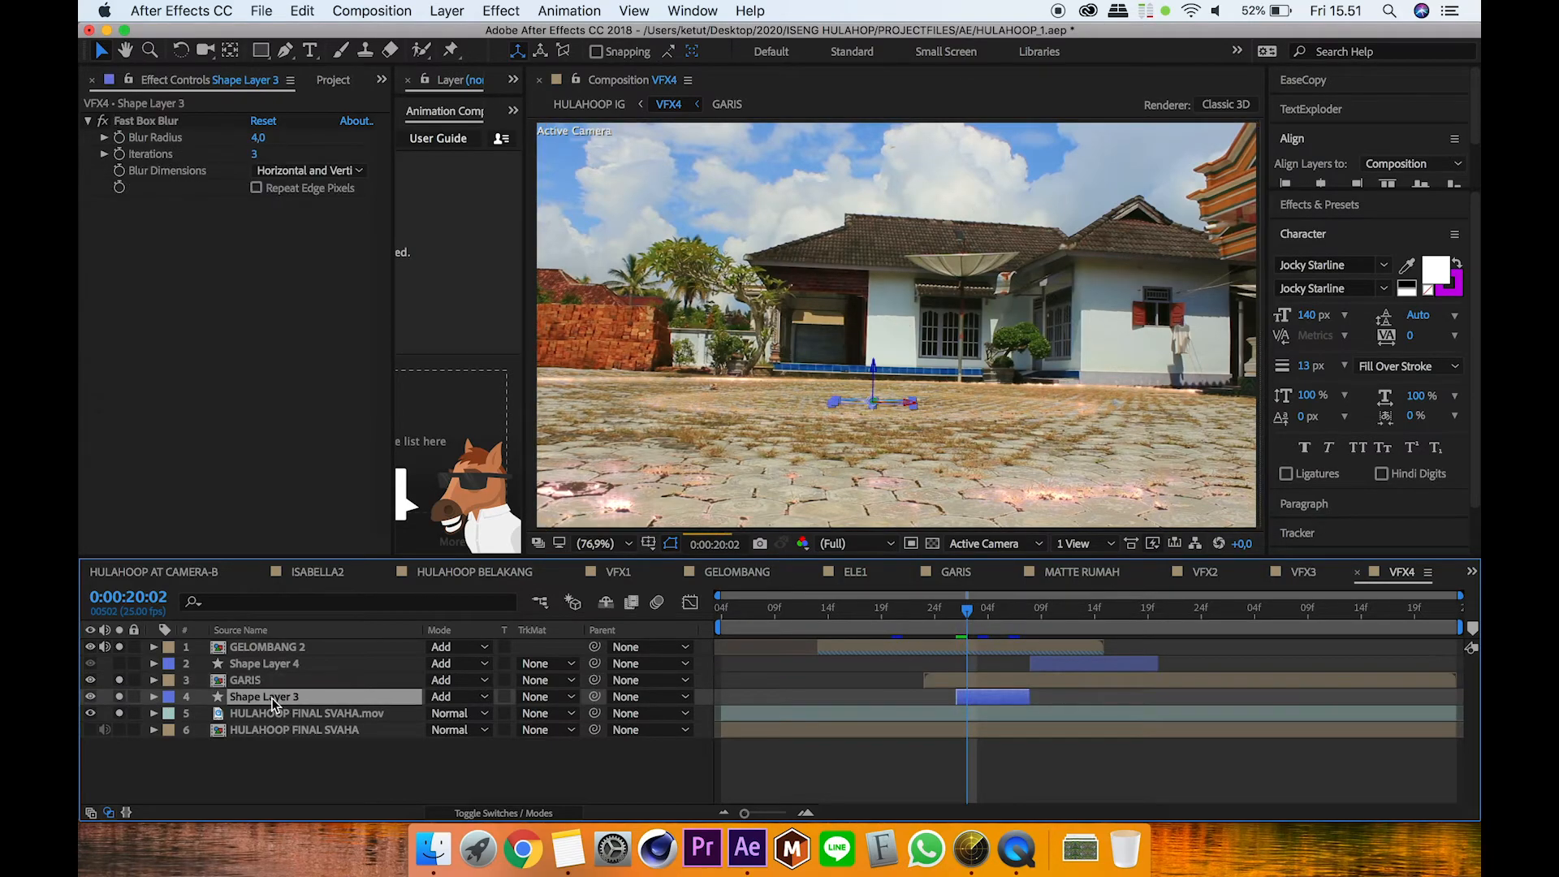
{"action": "left_click", "coordinate": [245, 745]}
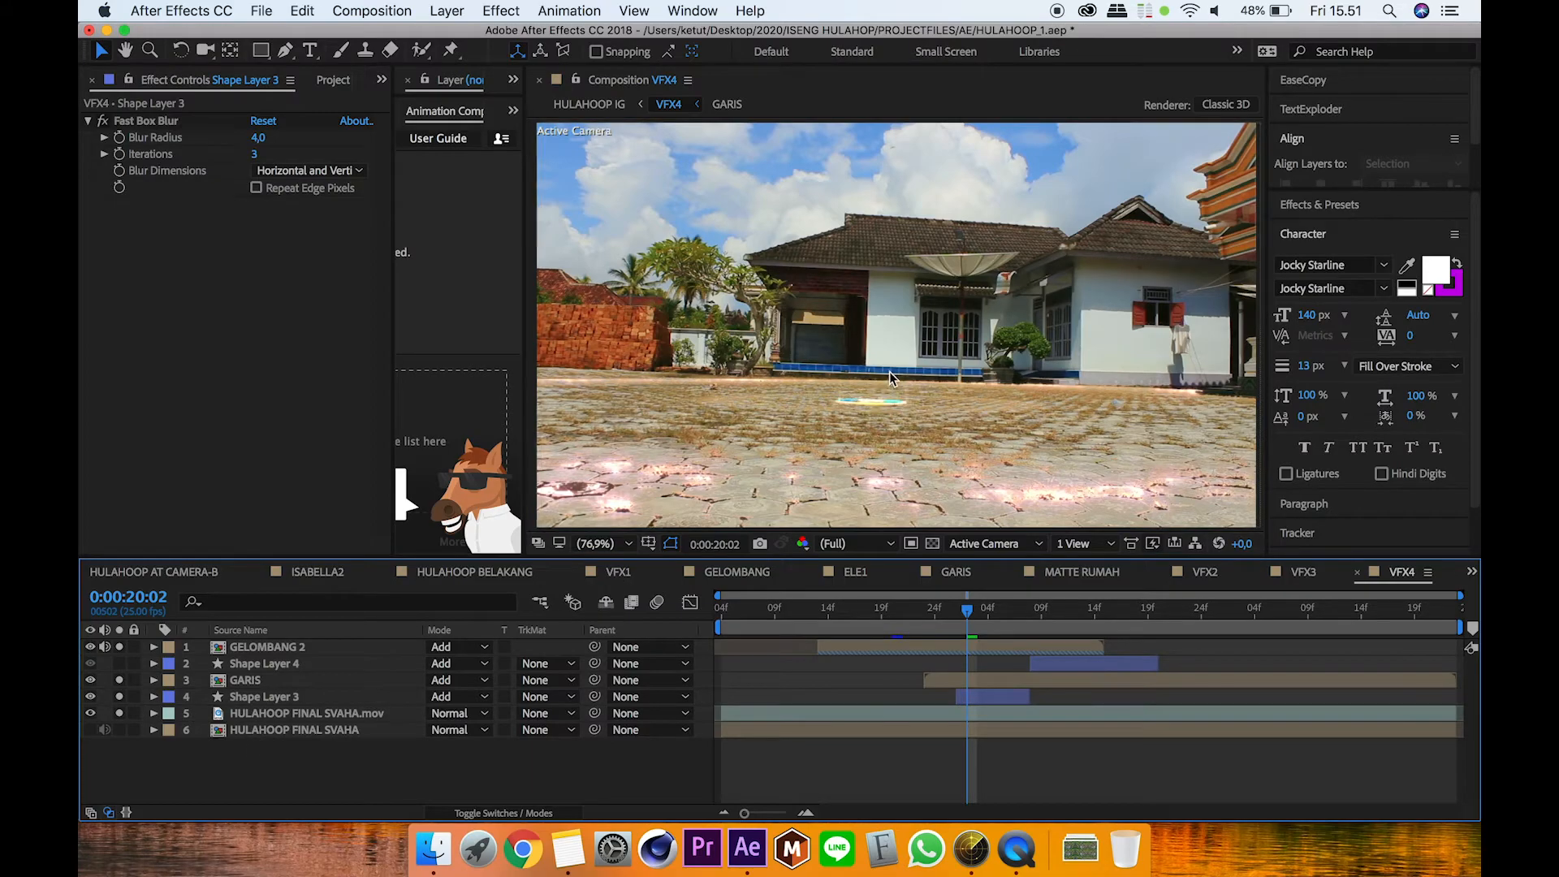
{"action": "key", "text": "Page_Down"}
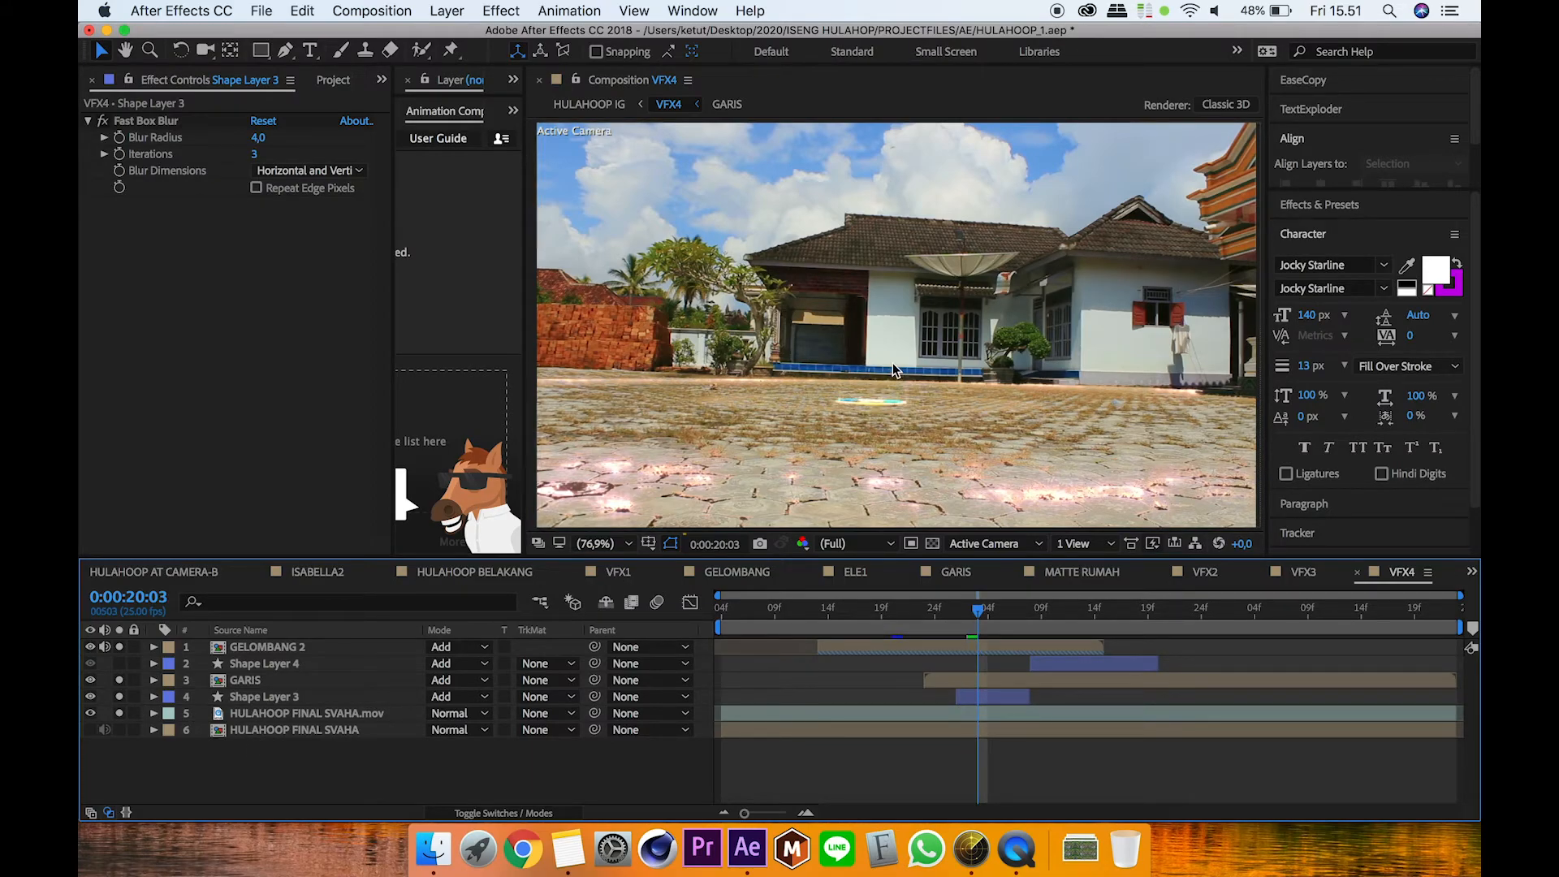
{"action": "key", "text": "Page_Down"}
{"action": "key", "text": "Page_Down"}
{"action": "key", "text": "Page_Down"}
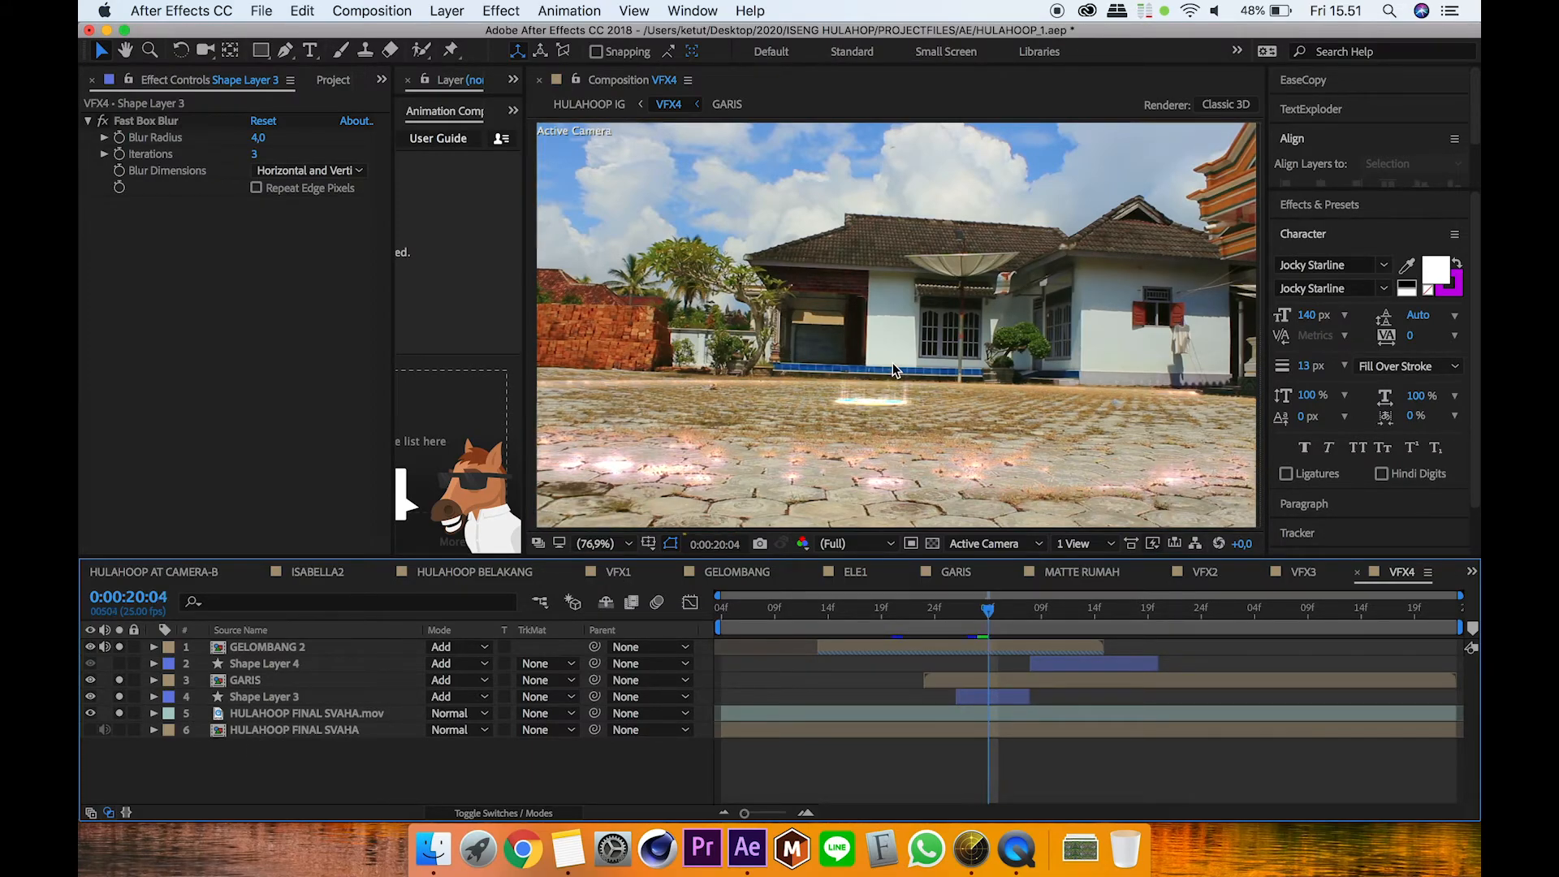
{"action": "key", "text": "Page_Down"}
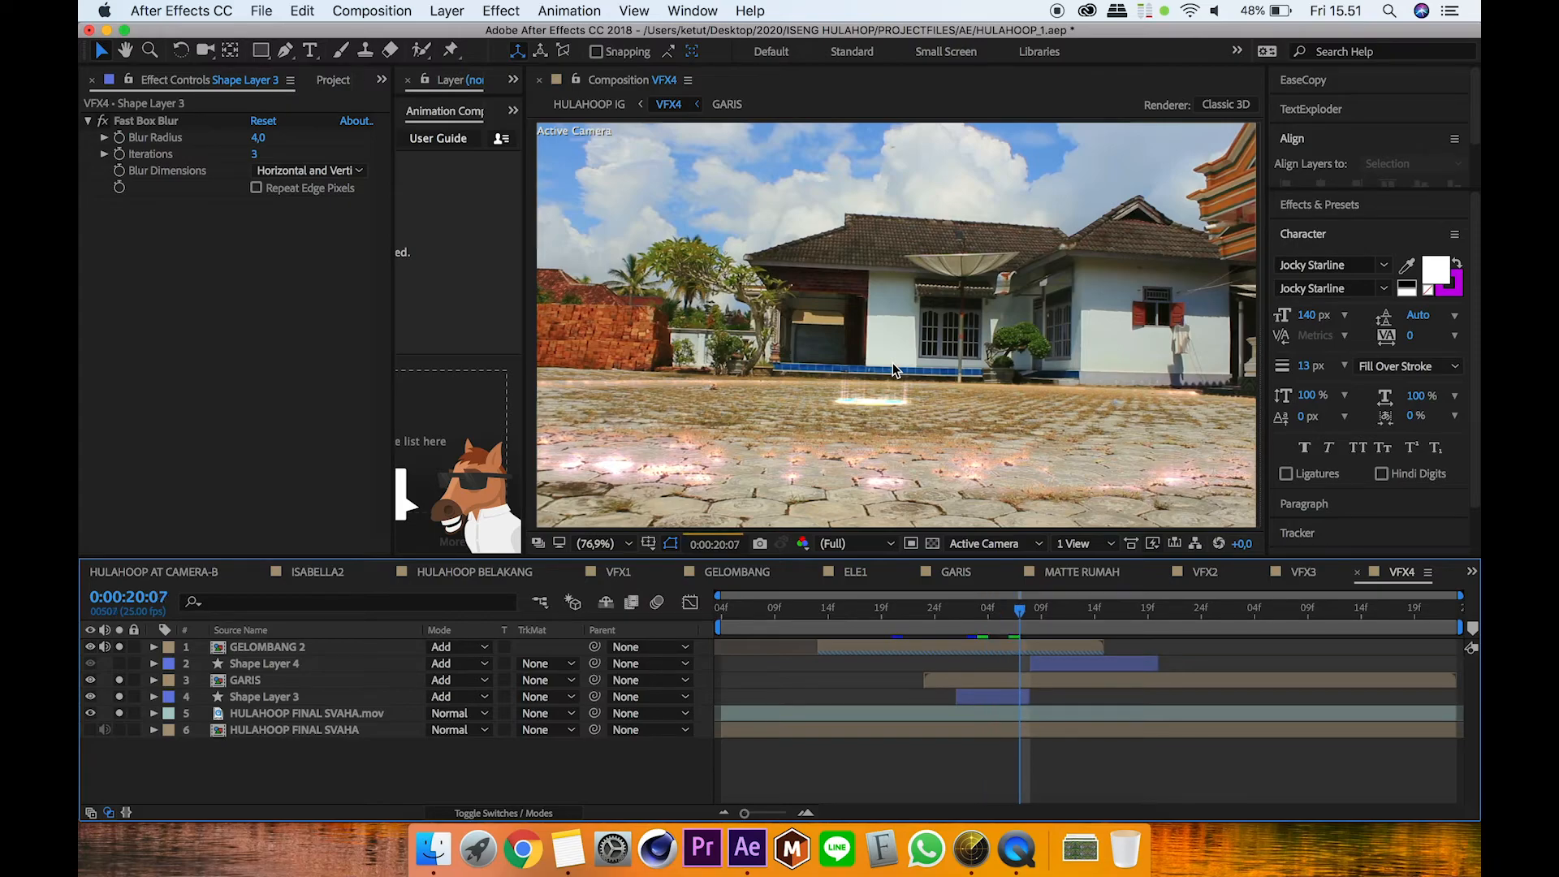
{"action": "key", "text": "Page_Down"}
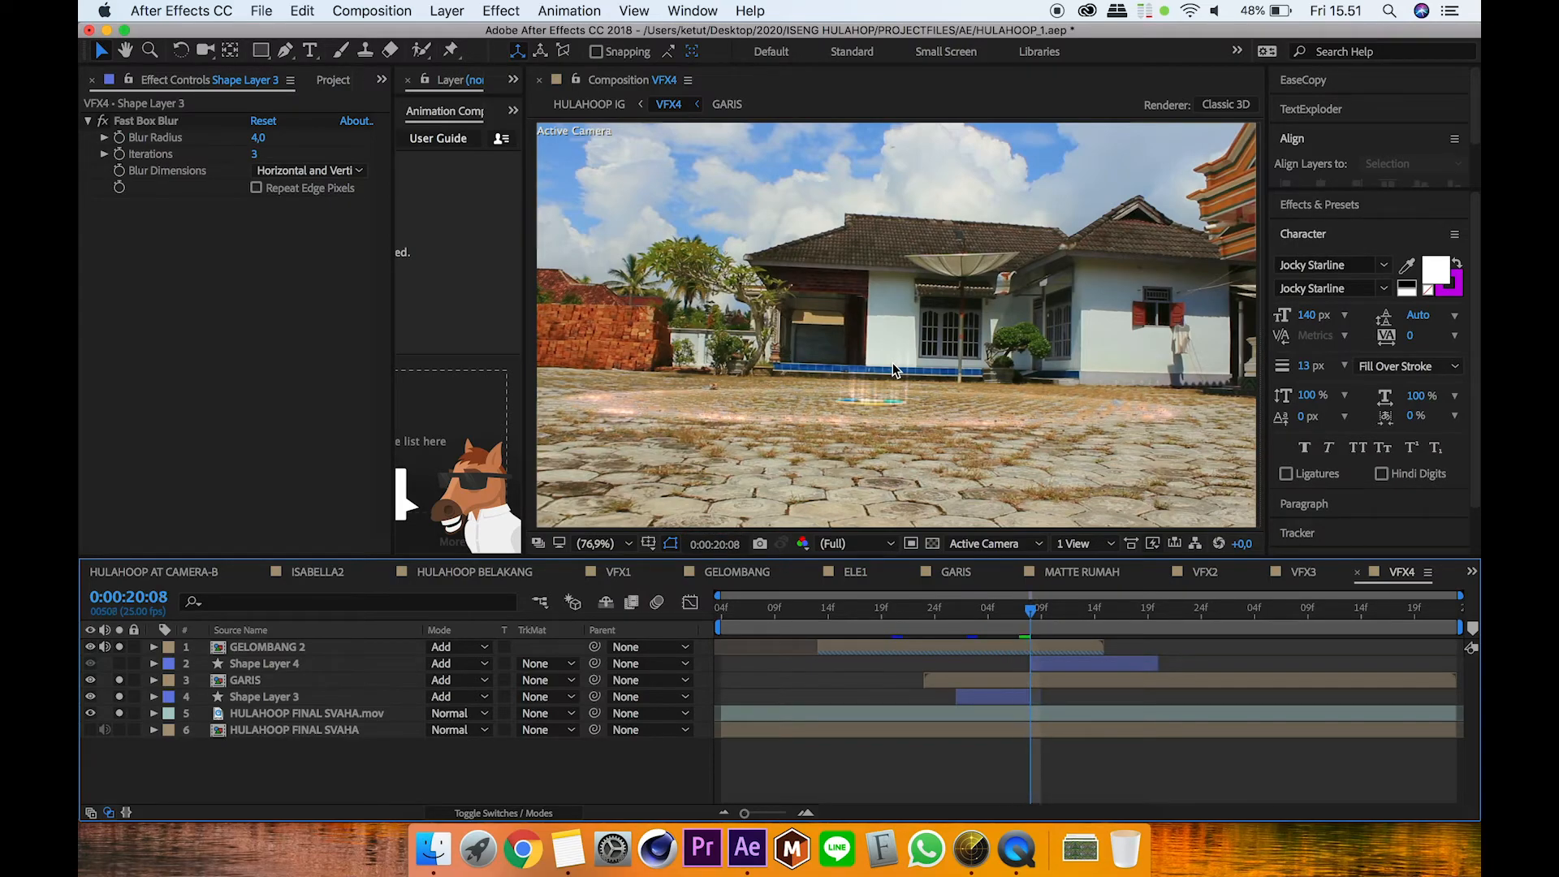
{"action": "key", "text": "Page_Down"}
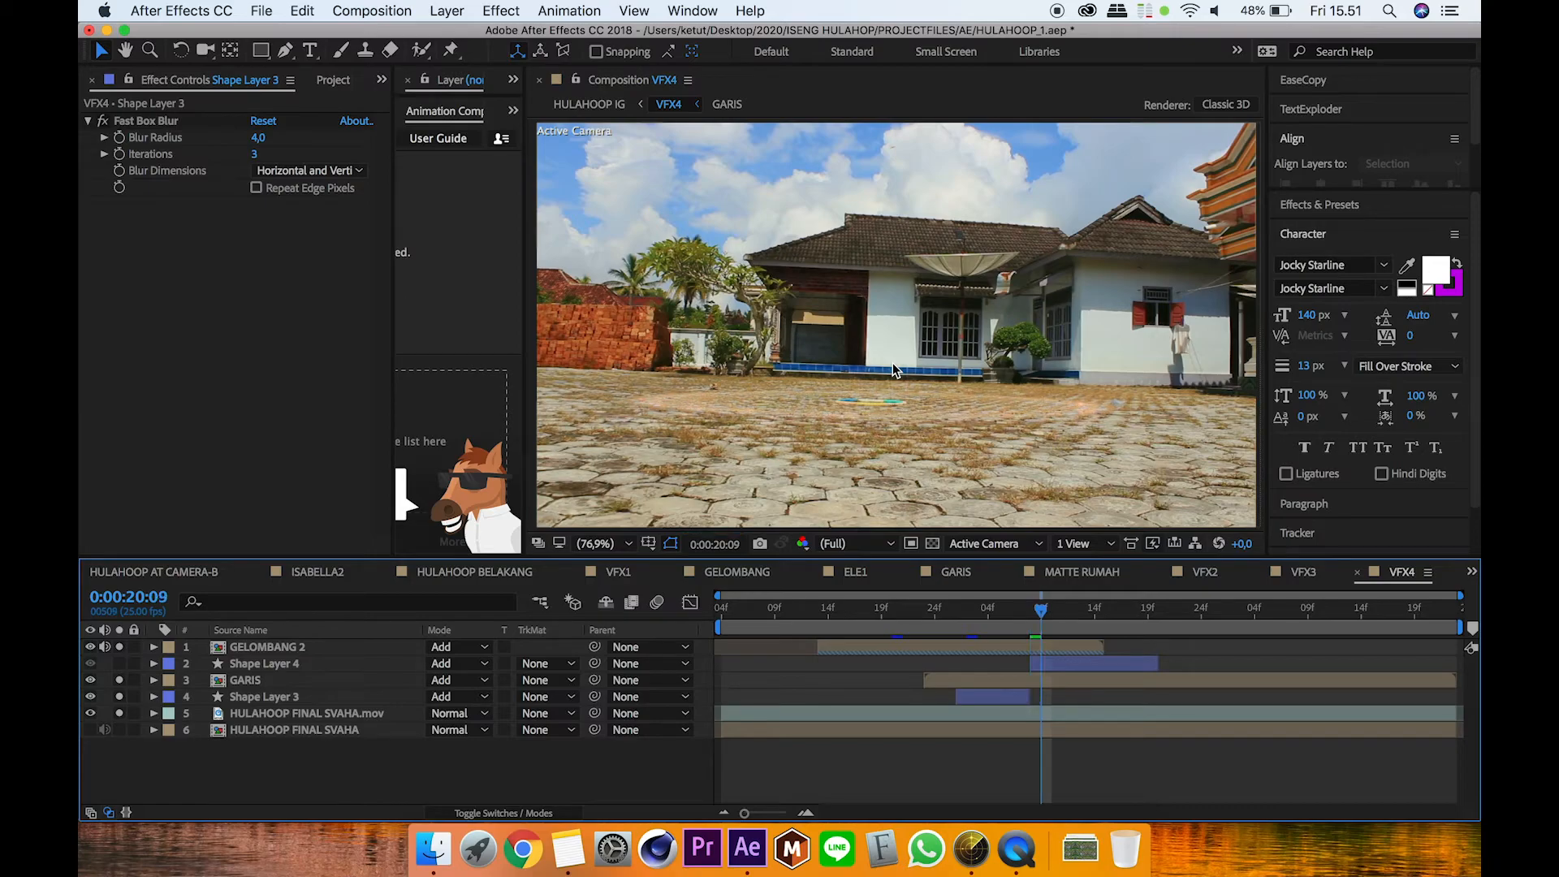
Step: Solo Shape Layer 4 to compare its Fast Box Blur settings with Shape Layer 3's, and turn off solo on all five VFX4 layers
{"action": "key", "text": "Page_Down"}
{"action": "left_click", "coordinate": [259, 663]}
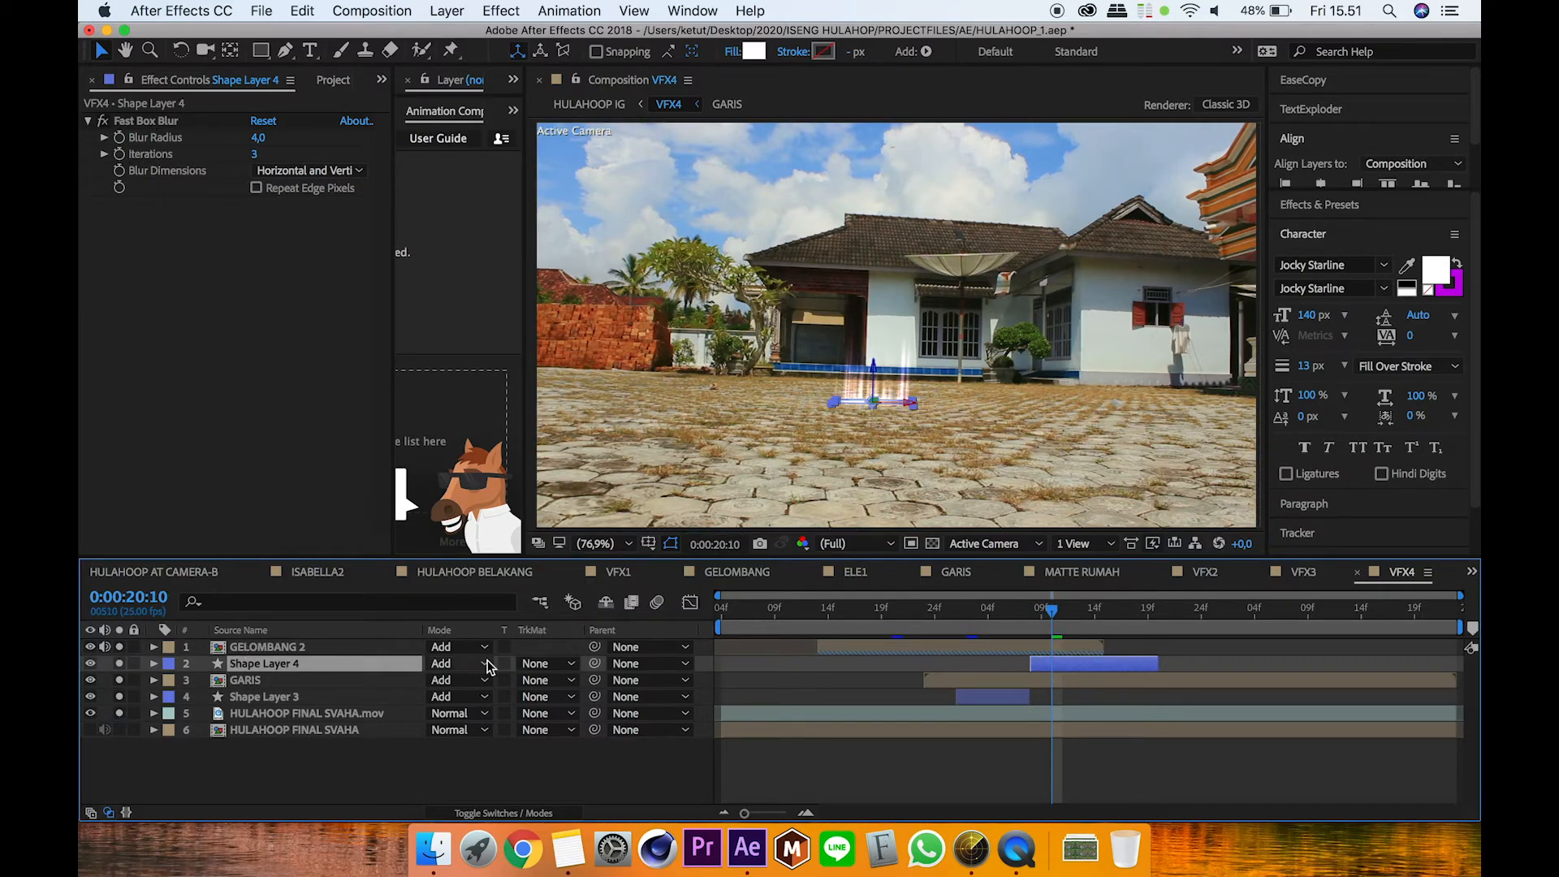
{"action": "left_click", "coordinate": [391, 699]}
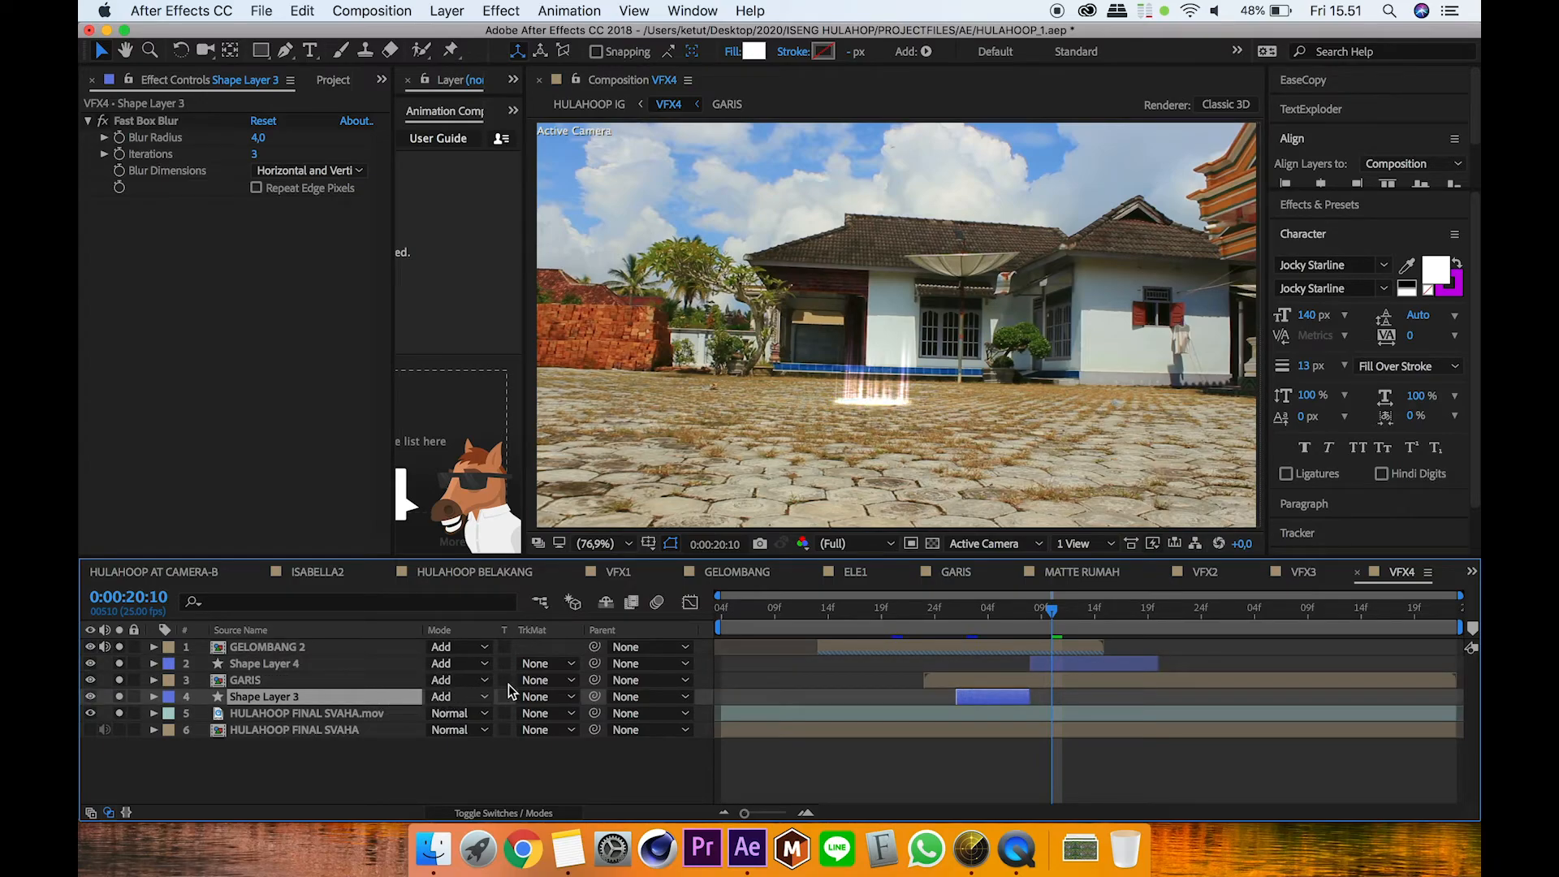
{"action": "left_click", "coordinate": [996, 626]}
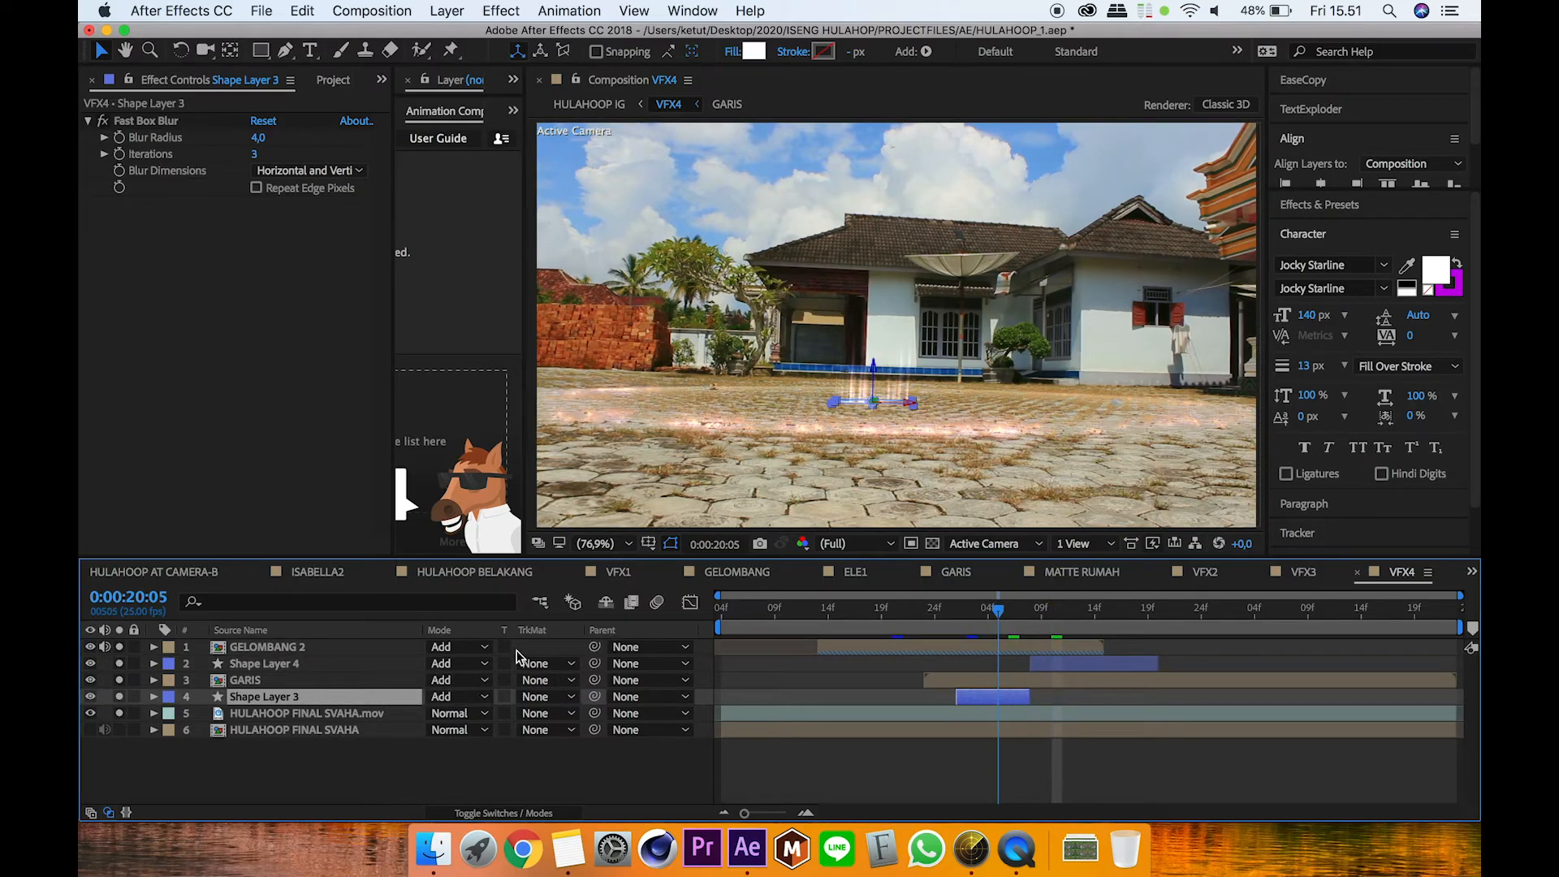
{"action": "left_click_drag", "start_coordinate": [119, 648], "coordinate": [121, 713]}
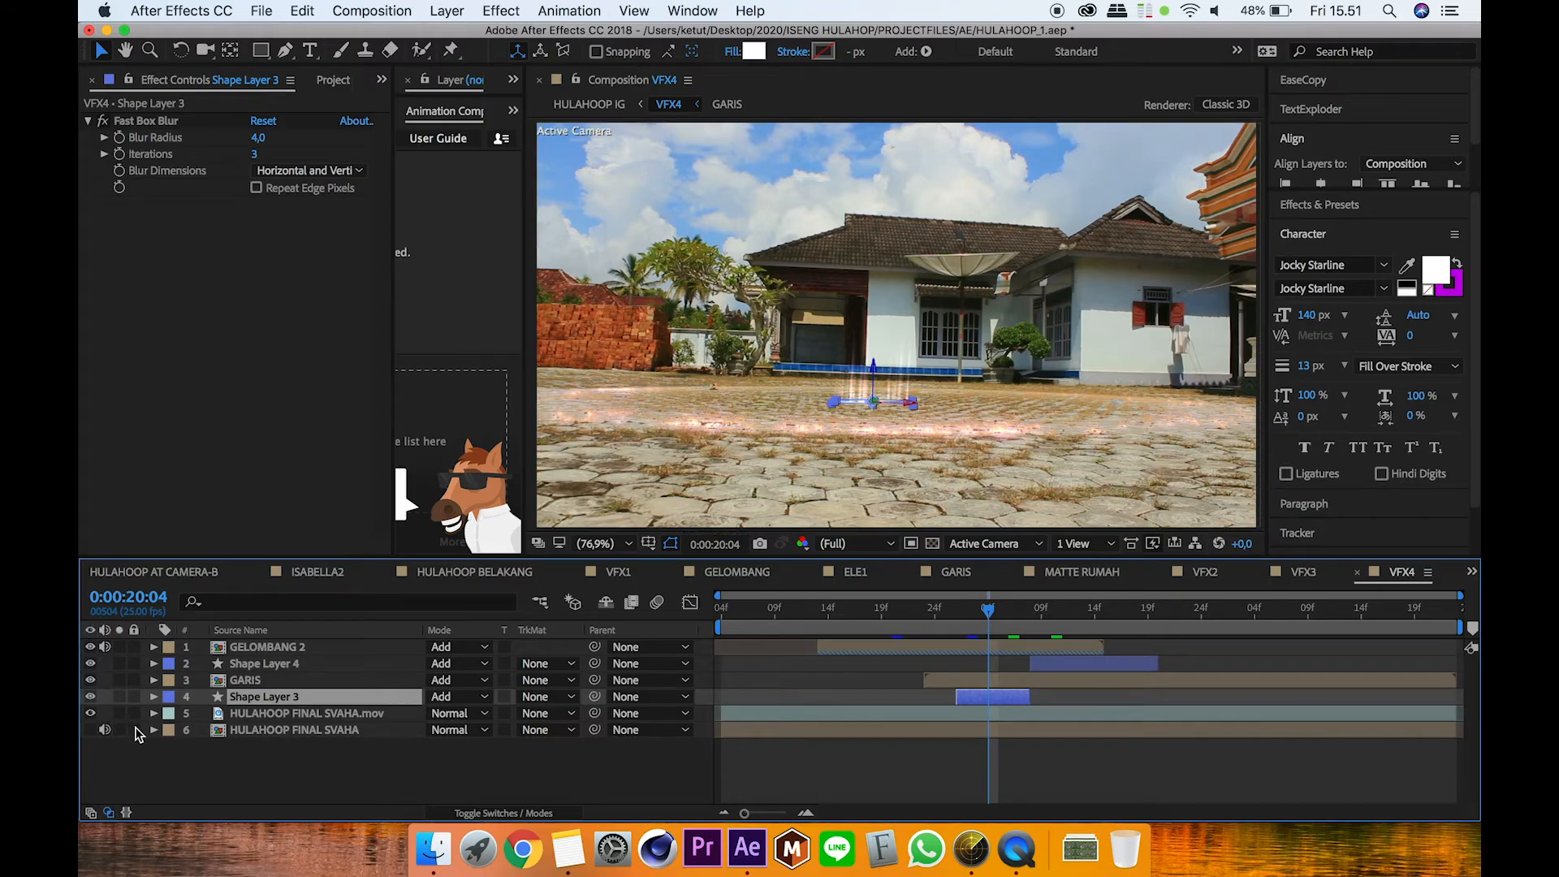
Step: View the combined VFX4 layers at 0:00:20:16 and highlight the layers from GELOMBANG 2 through Shape Layer 3
{"action": "left_click", "coordinate": [119, 697]}
{"action": "left_click", "coordinate": [171, 762]}
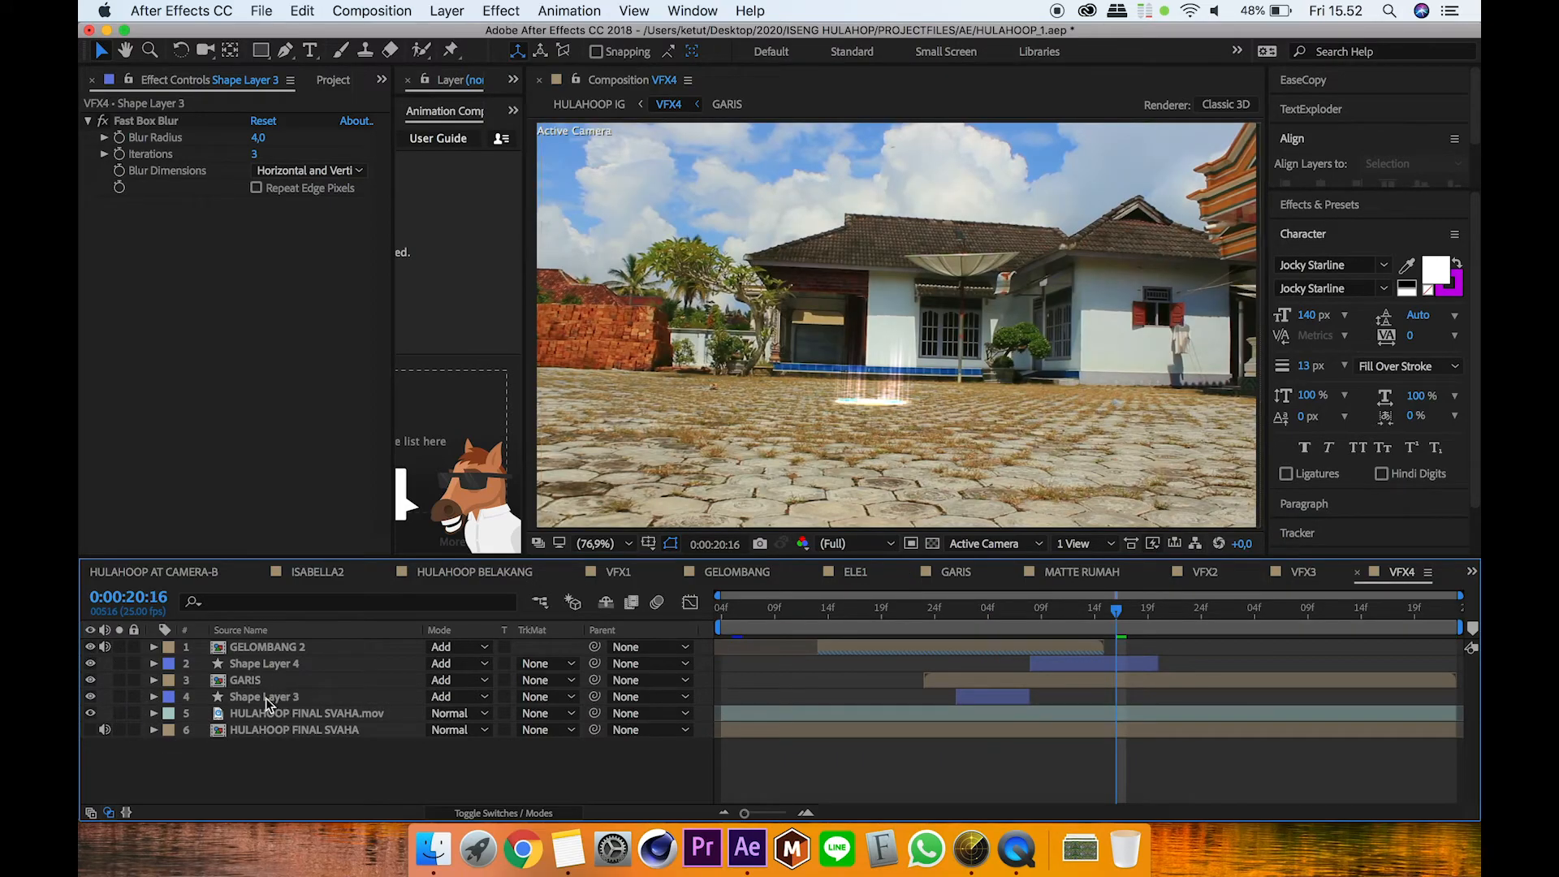
{"action": "left_click", "coordinate": [315, 695]}
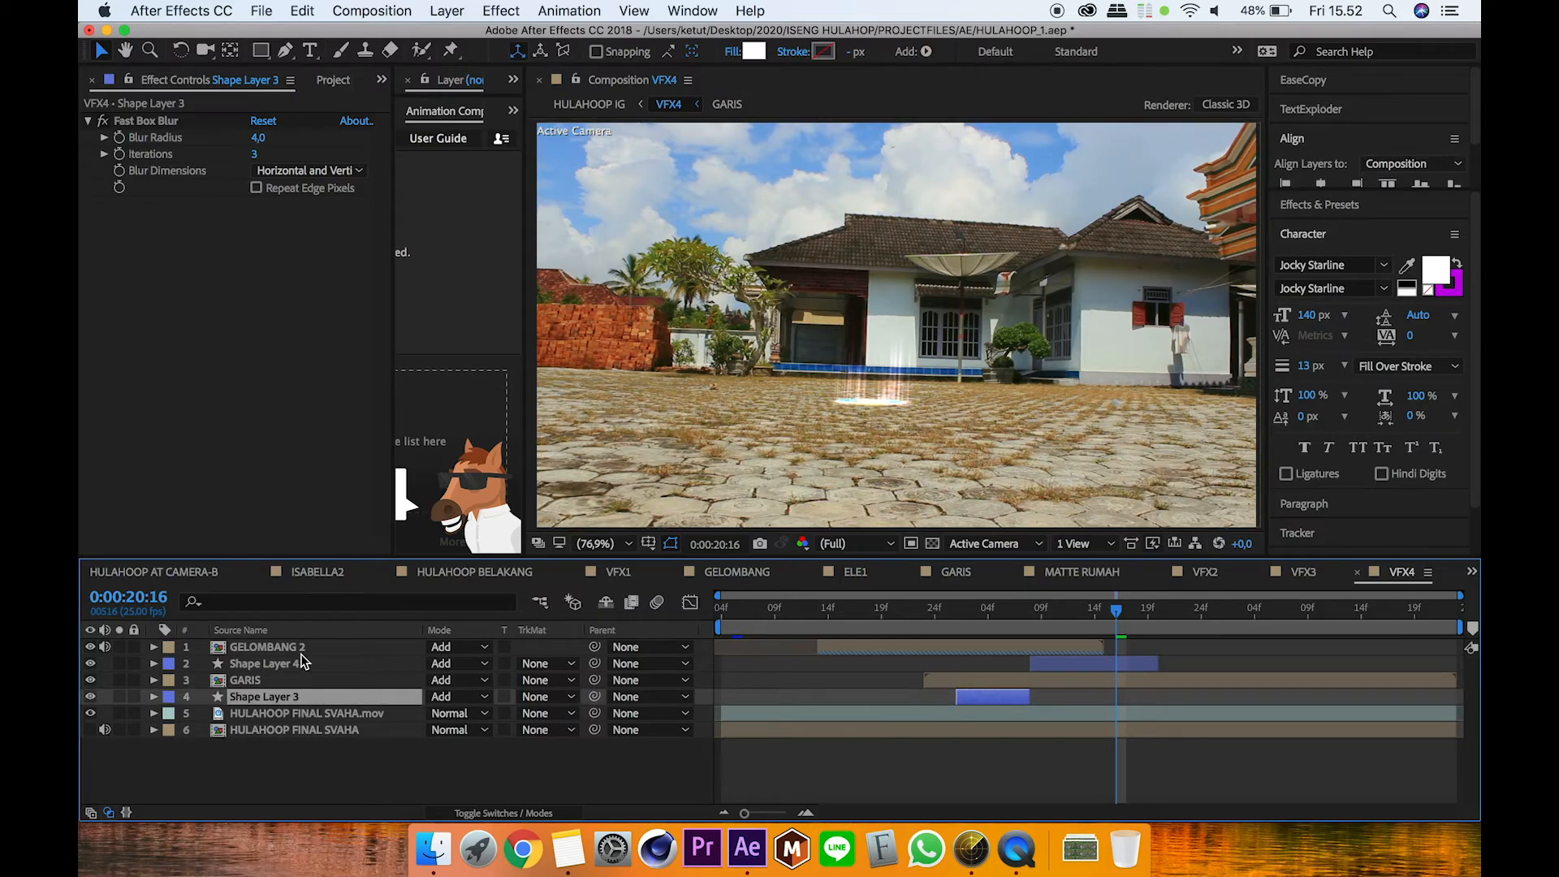
{"action": "left_click", "coordinate": [302, 647], "text": "shift"}
{"action": "left_click", "coordinate": [422, 803]}
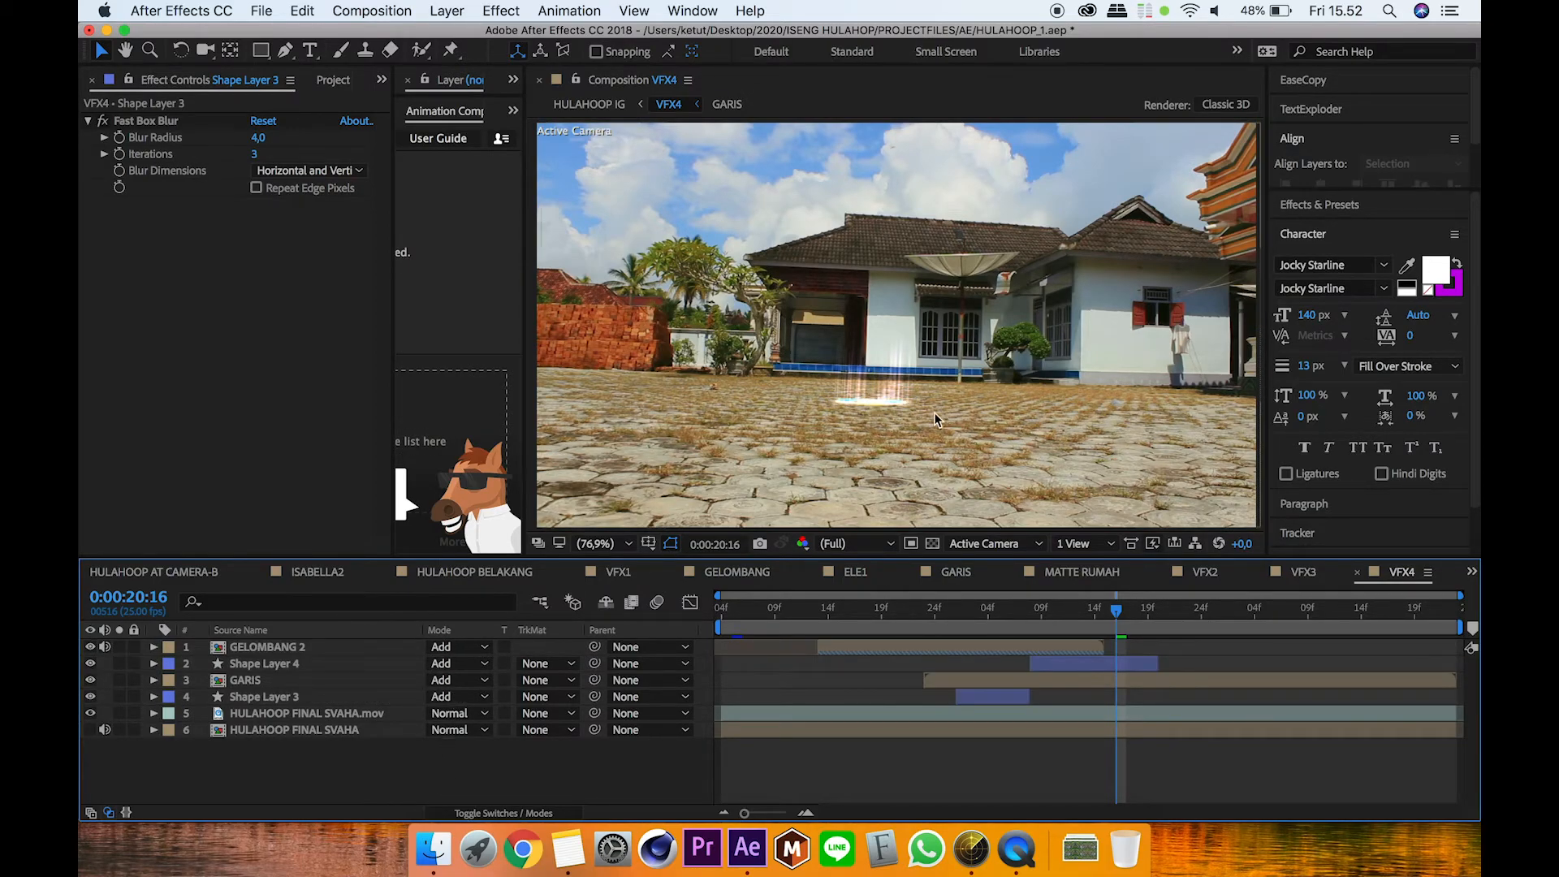
Step: Return to the HULAHOOP IG composition and include the AWAN WARNA layer among the soloed layers
{"action": "left_click", "coordinate": [591, 104]}
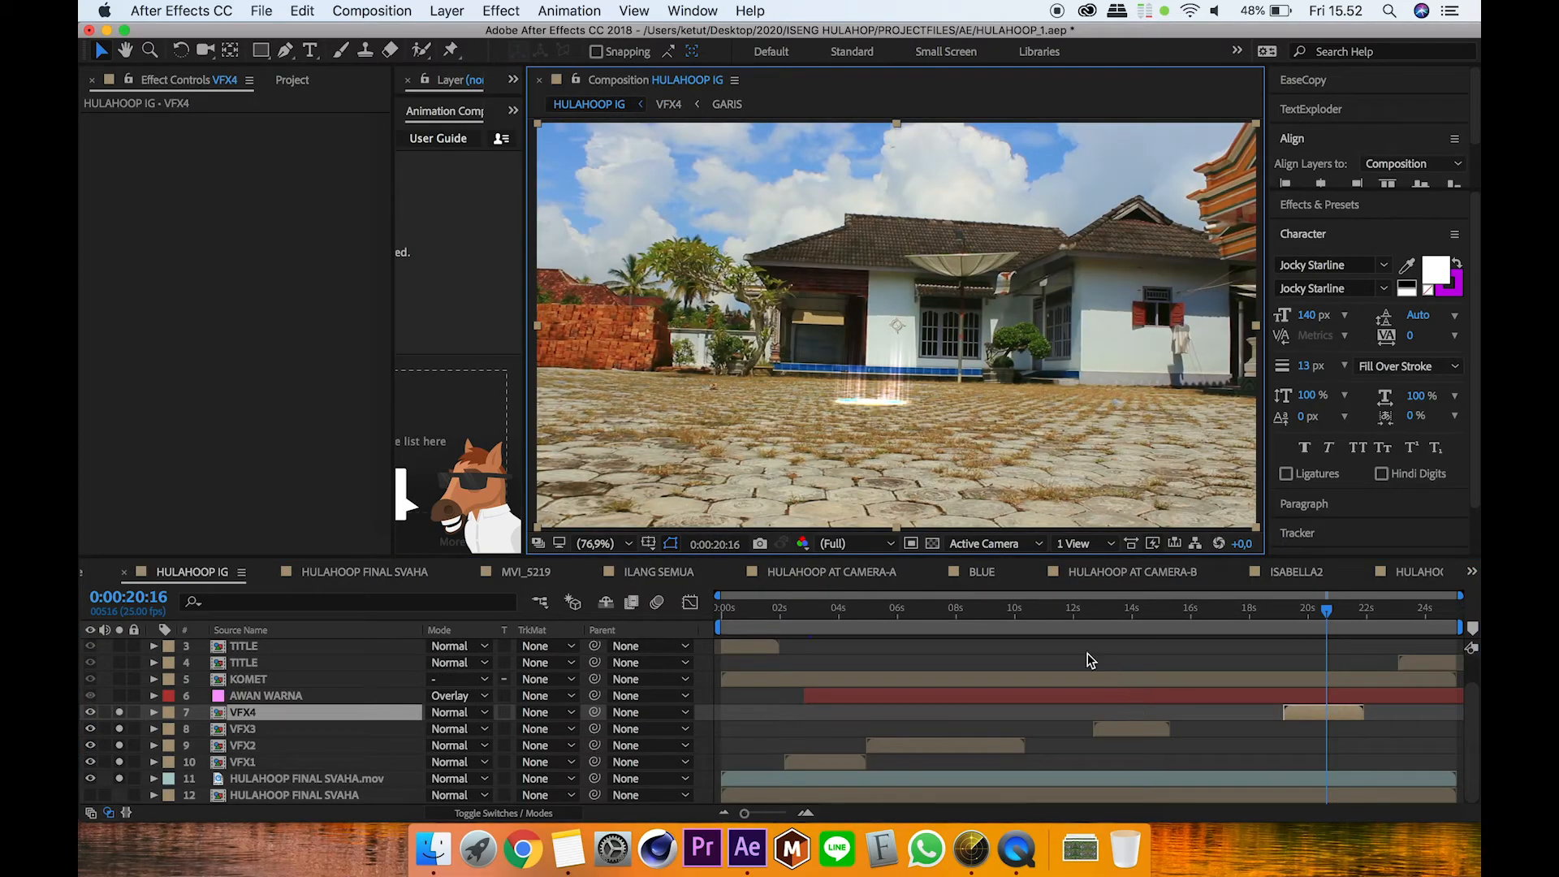
{"action": "left_click", "coordinate": [309, 696]}
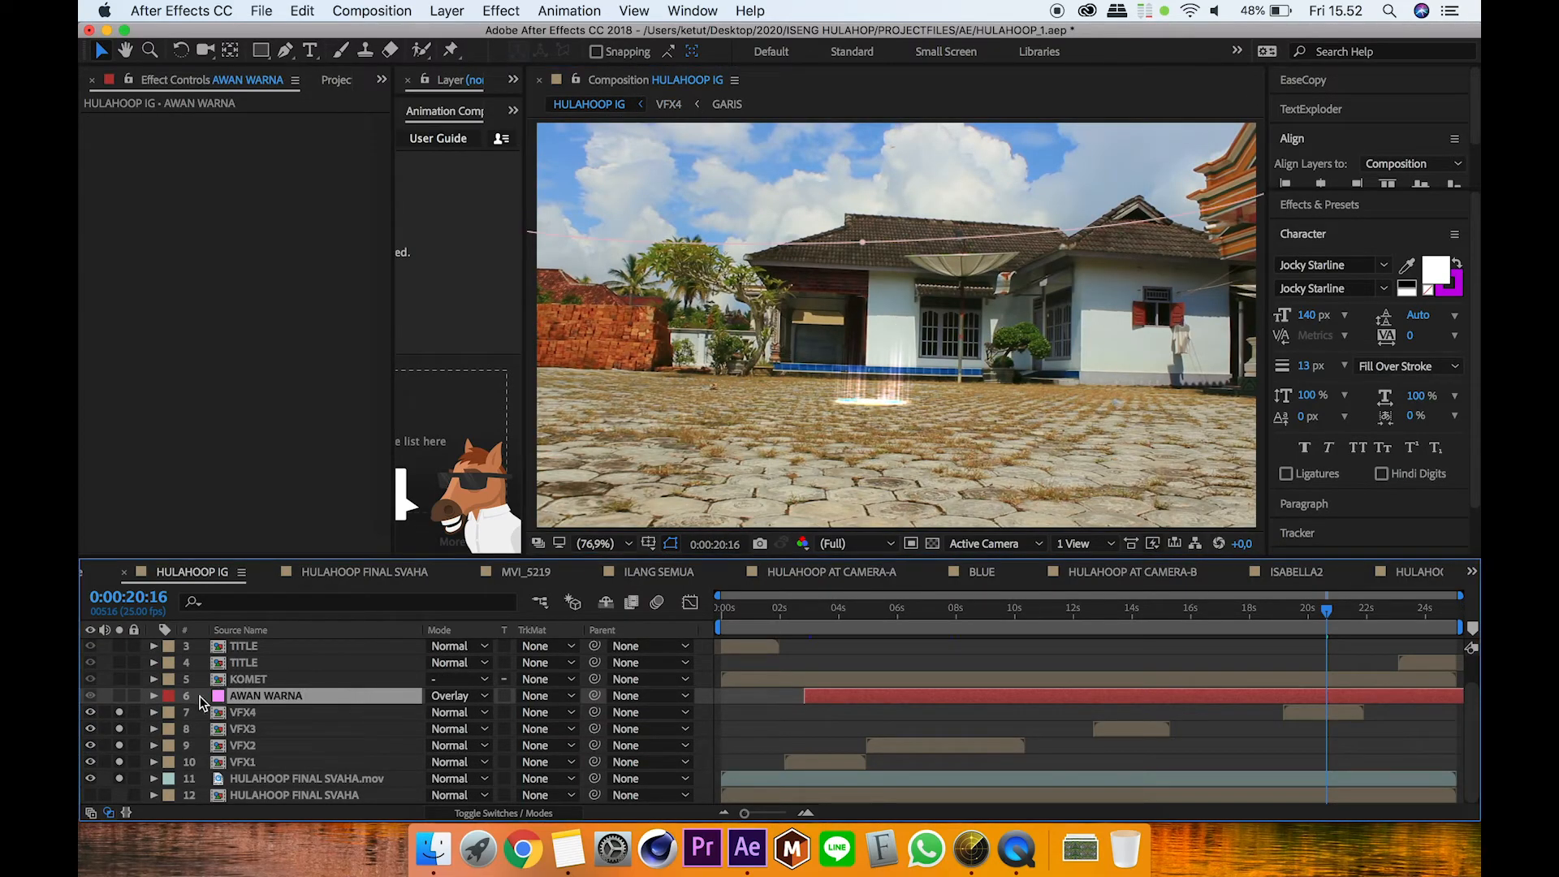
{"action": "left_click", "coordinate": [119, 696]}
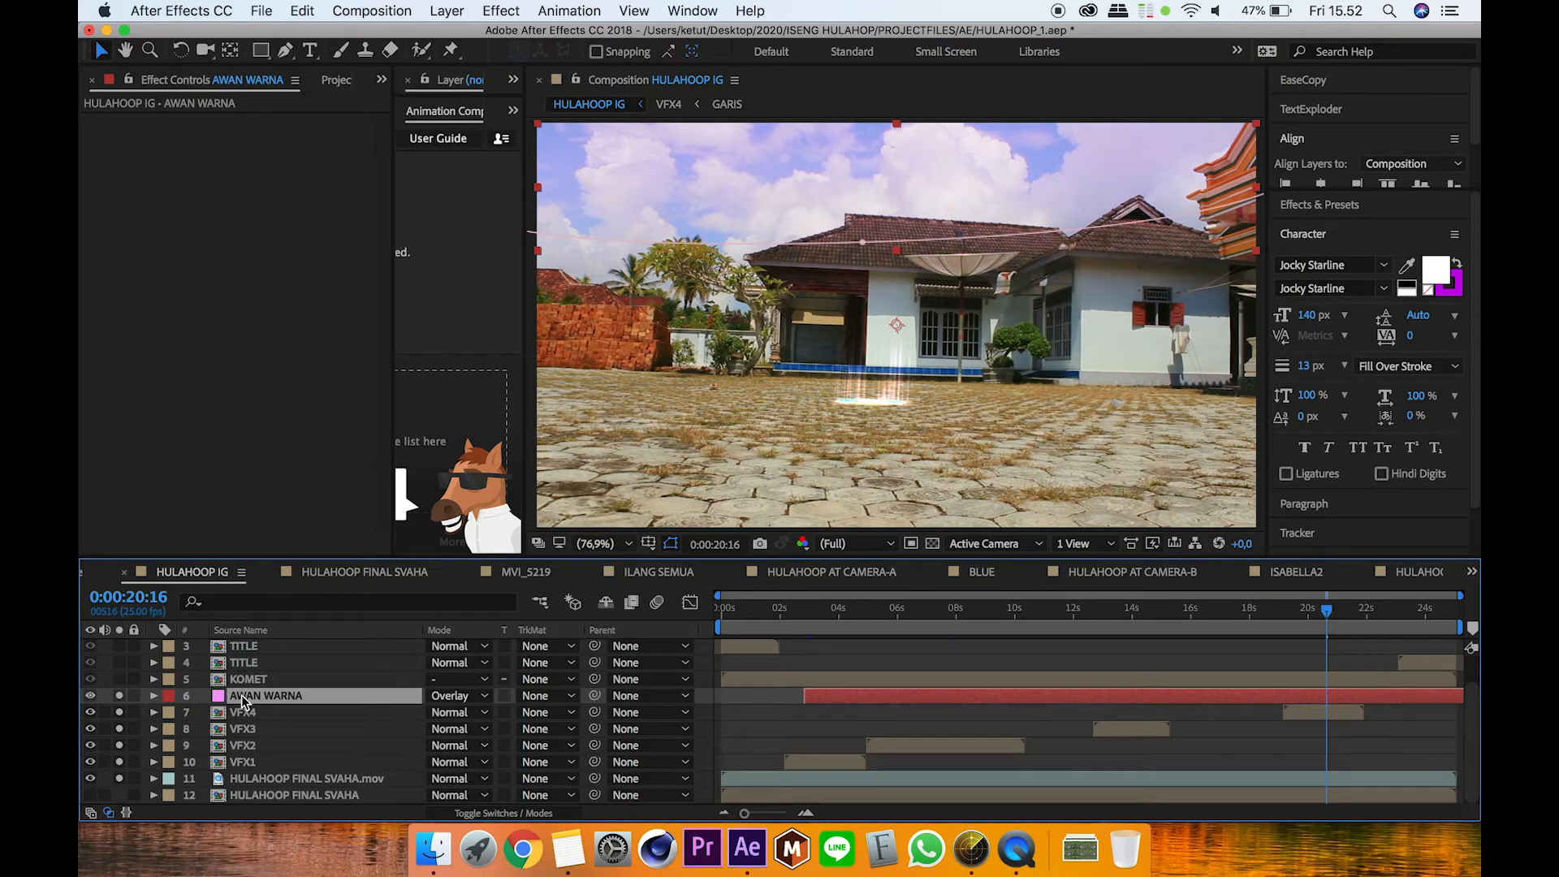
Step: Examine the solid settings and solid color of AWAN WARNA, and close them without changes
{"action": "left_click", "coordinate": [446, 11]}
{"action": "left_click", "coordinate": [471, 49]}
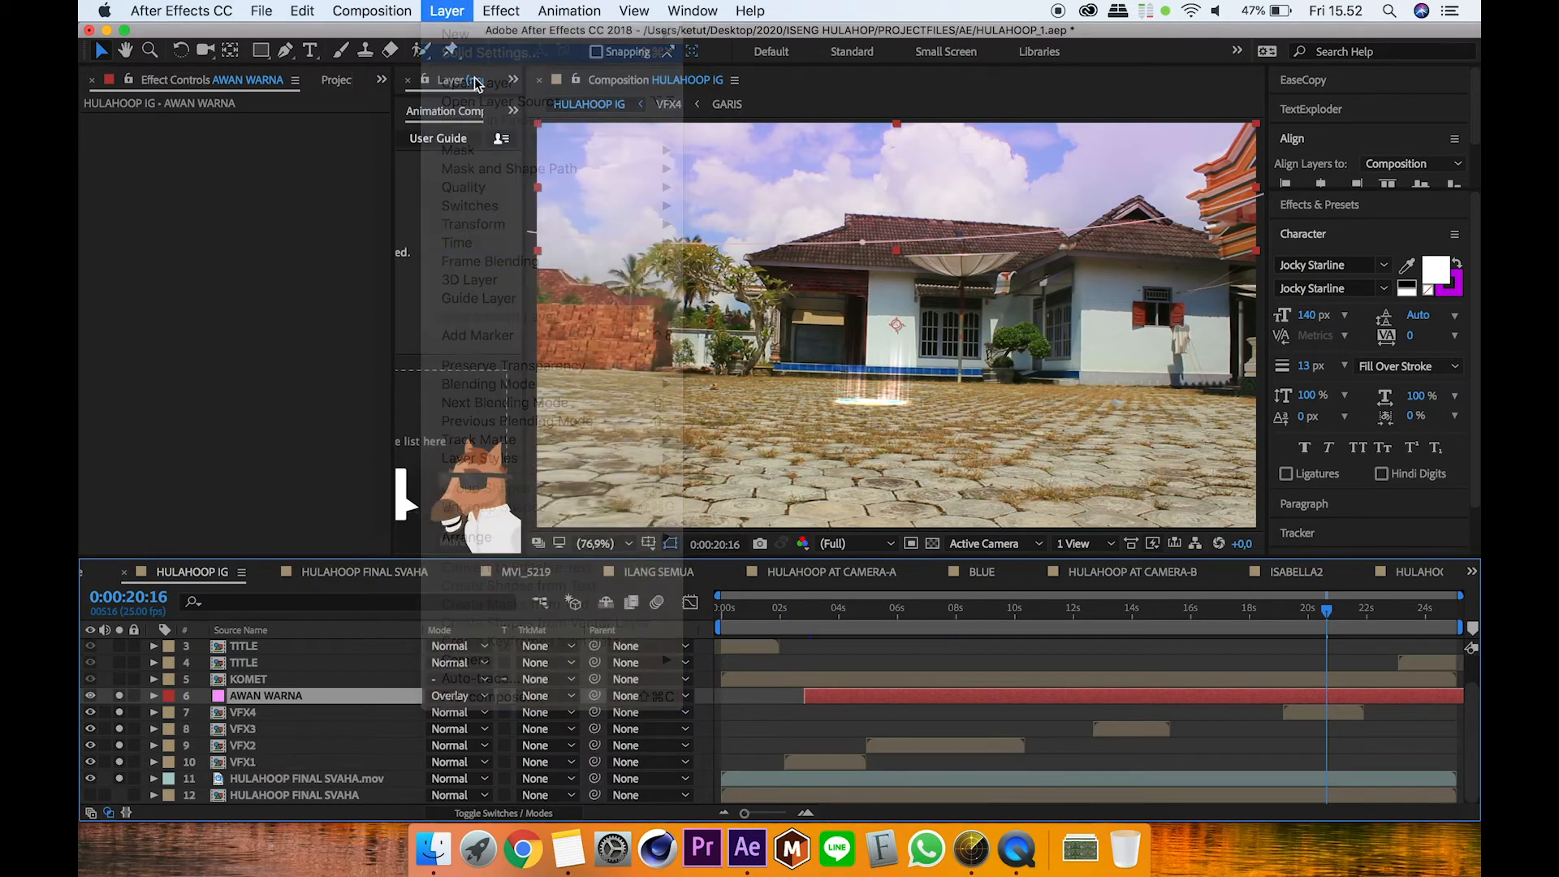
{"action": "left_click", "coordinate": [428, 550]}
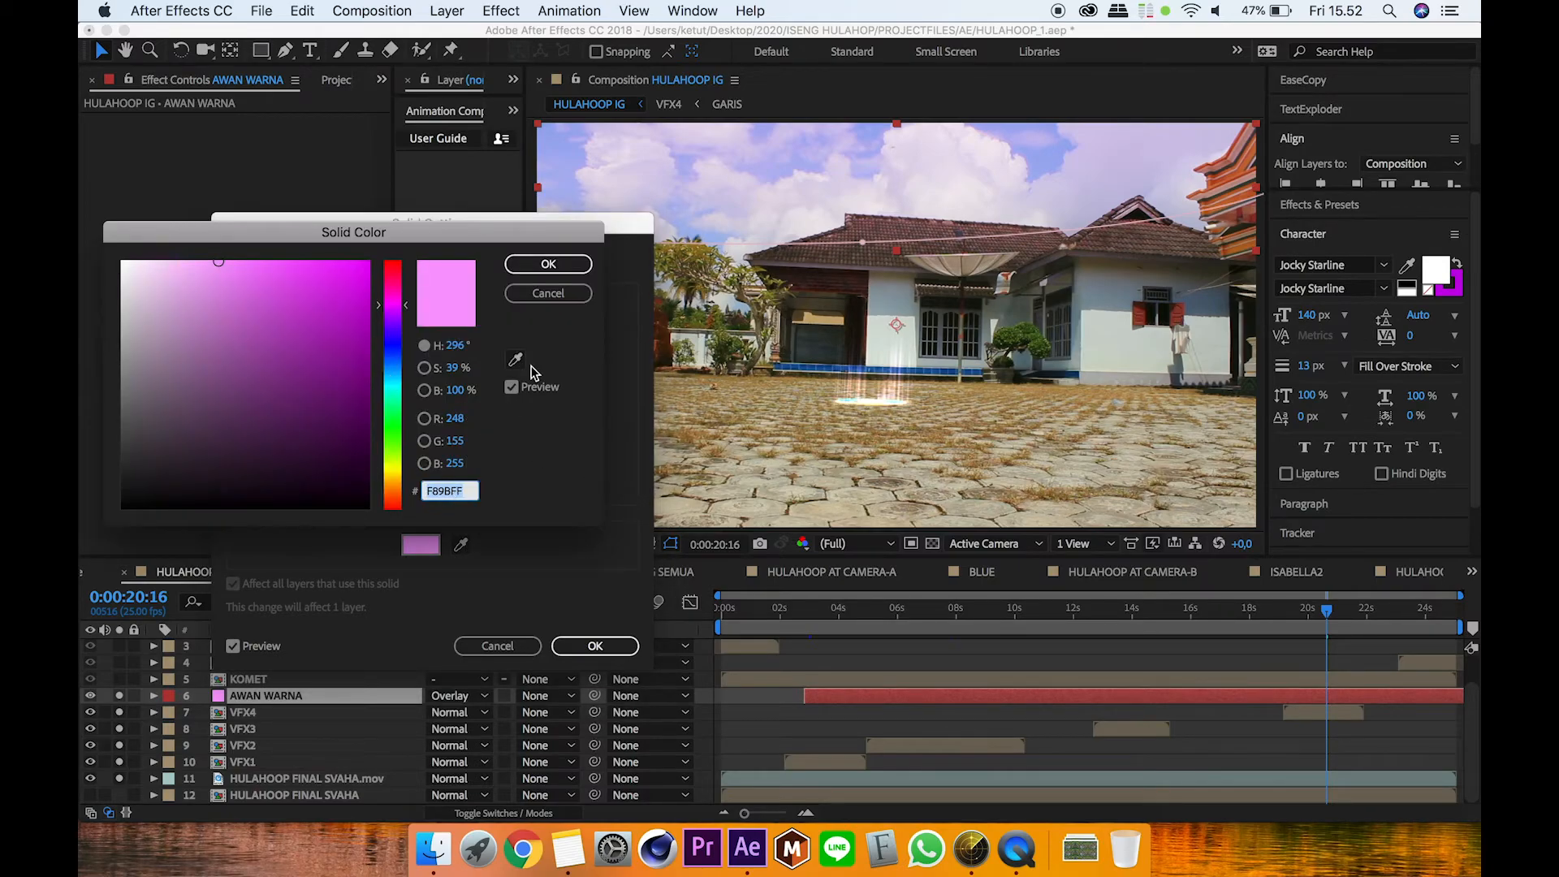
{"action": "left_click", "coordinate": [549, 265]}
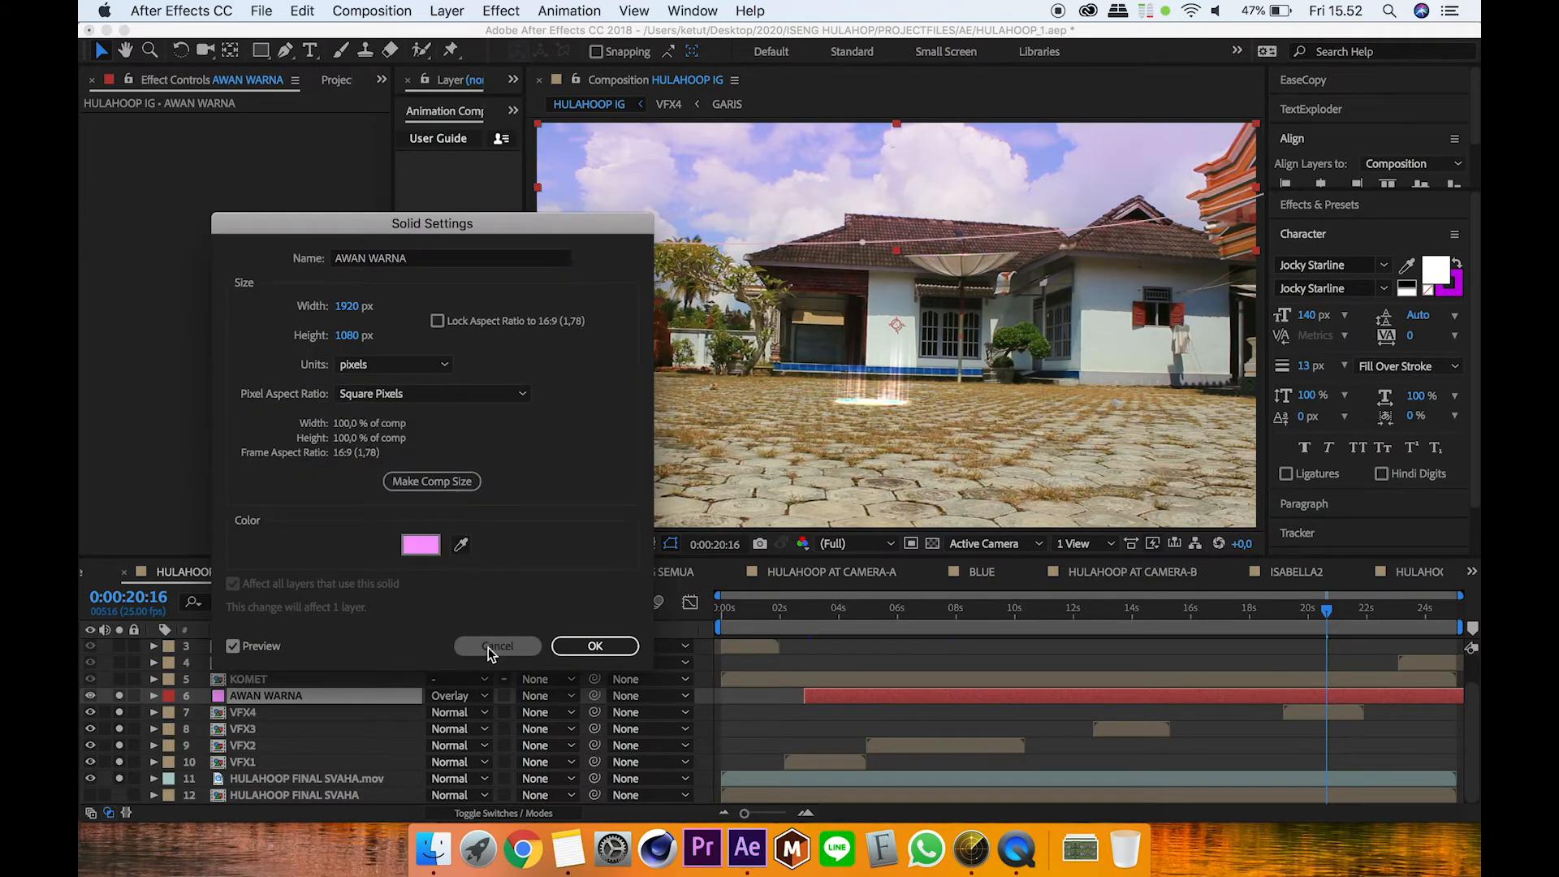
{"action": "left_click", "coordinate": [489, 646]}
Step: Reveal AWAN WARNA's Opacity keyframes and compare the sky tint at 0:00:25:01 and 0:00:21:02
{"action": "key", "text": "t"}
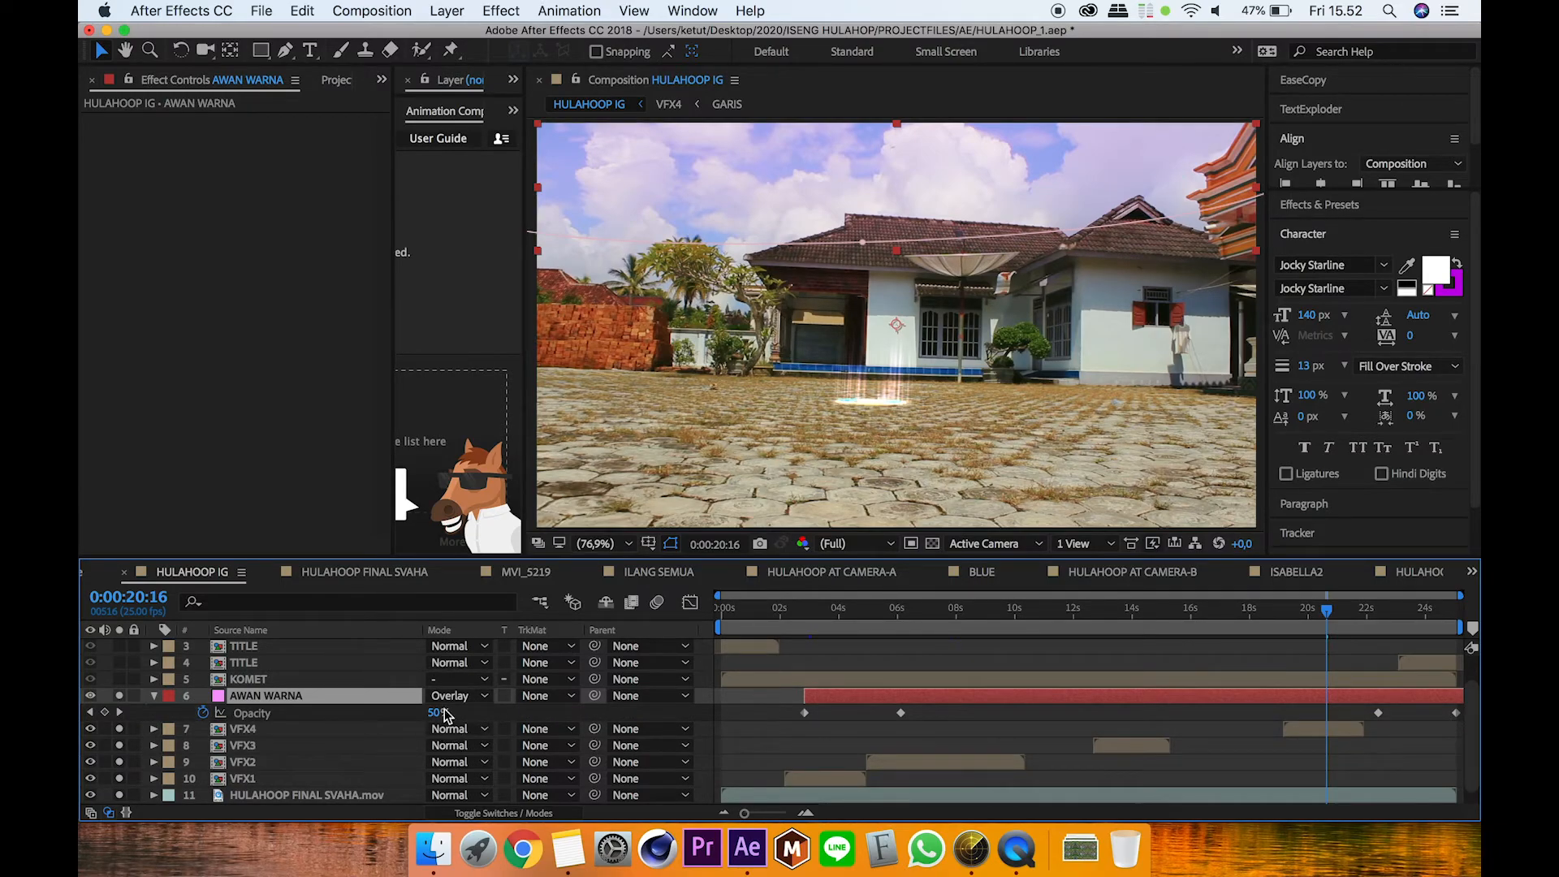
{"action": "left_click_drag", "start_coordinate": [1327, 611], "coordinate": [1456, 611]}
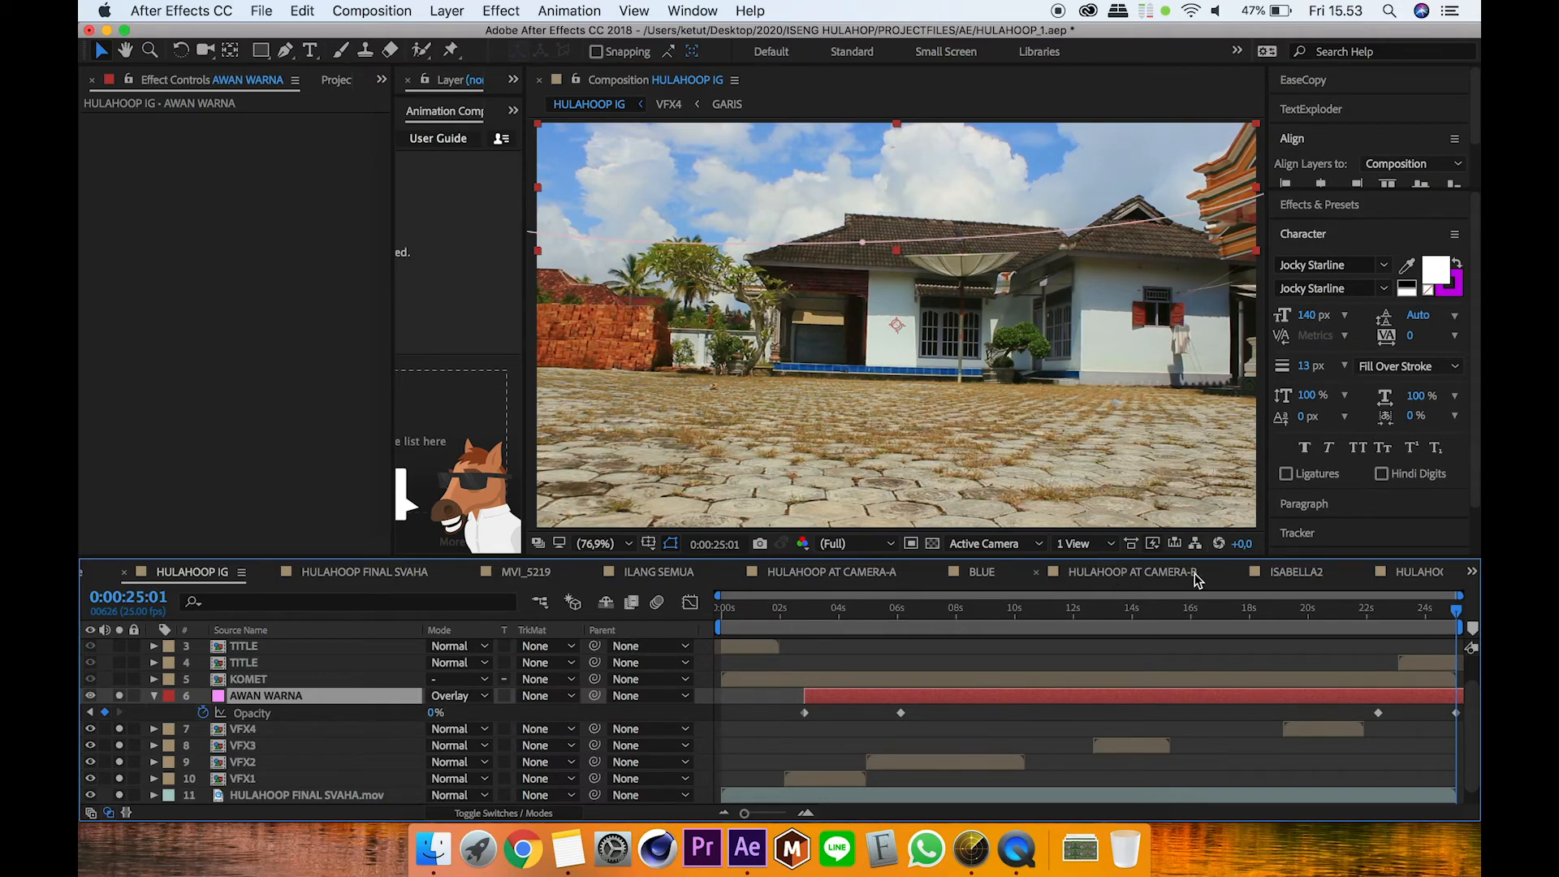
{"action": "left_click", "coordinate": [1341, 612]}
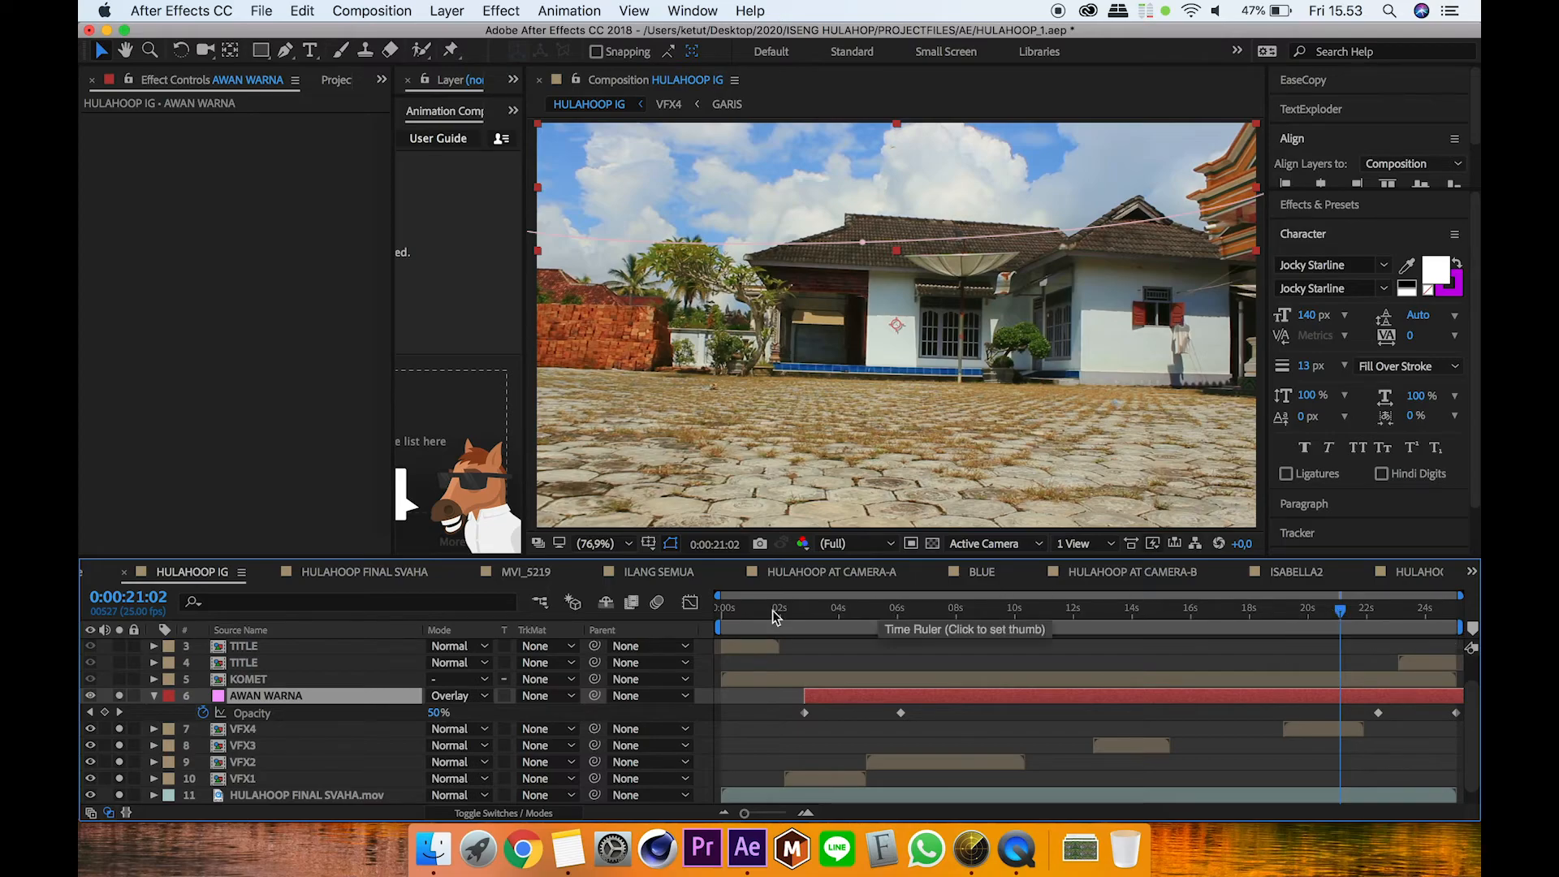
Step: Solo the KOMET layer in HULAHOOP IG and open its composition
{"action": "left_click", "coordinate": [267, 683]}
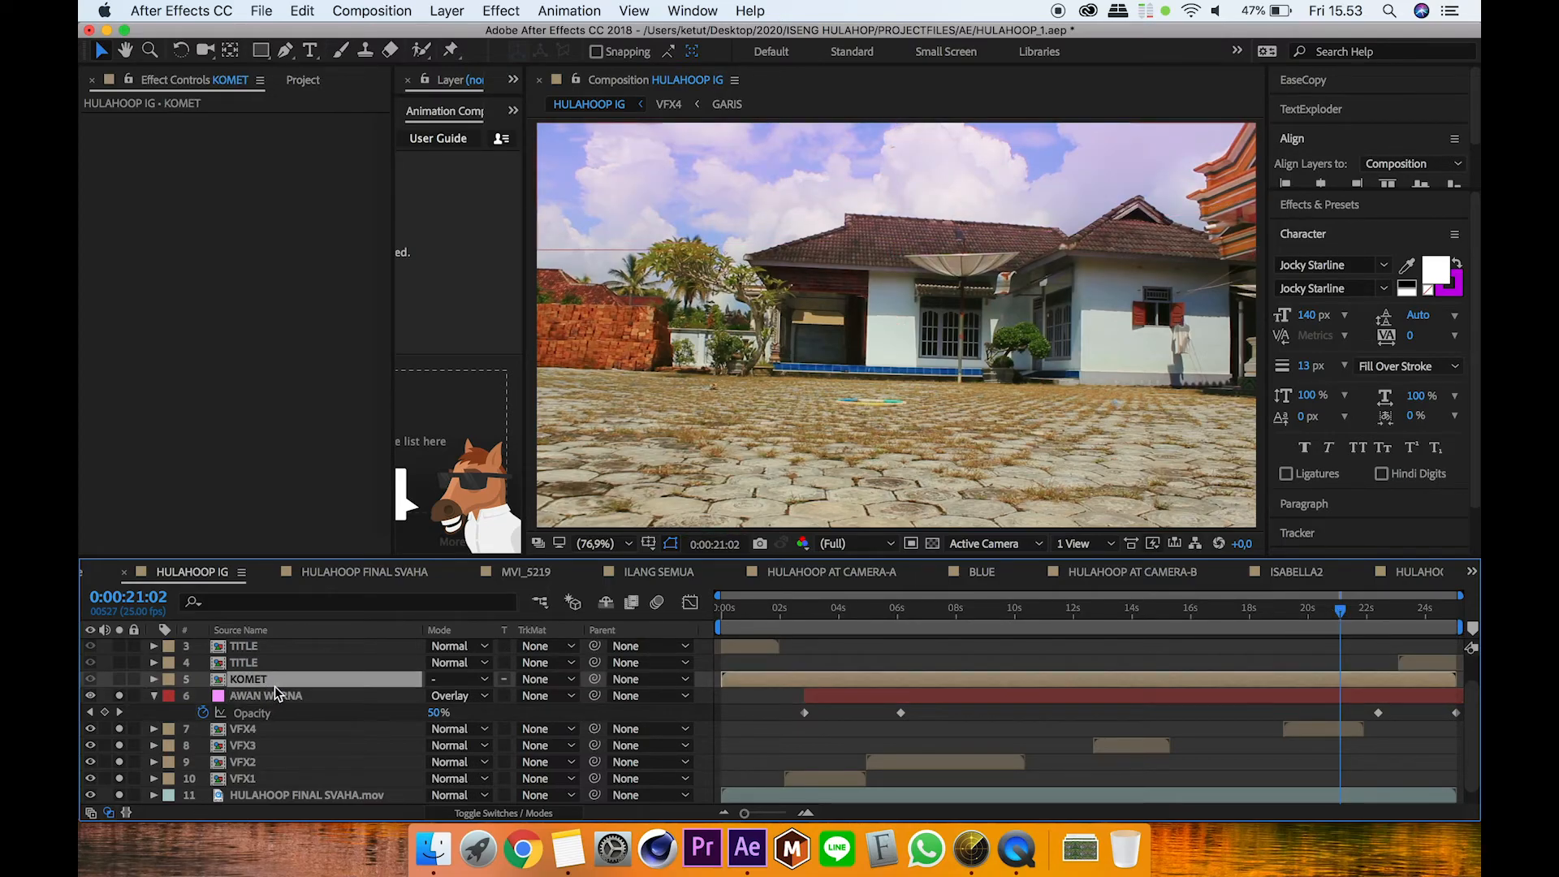
{"action": "left_click", "coordinate": [121, 680]}
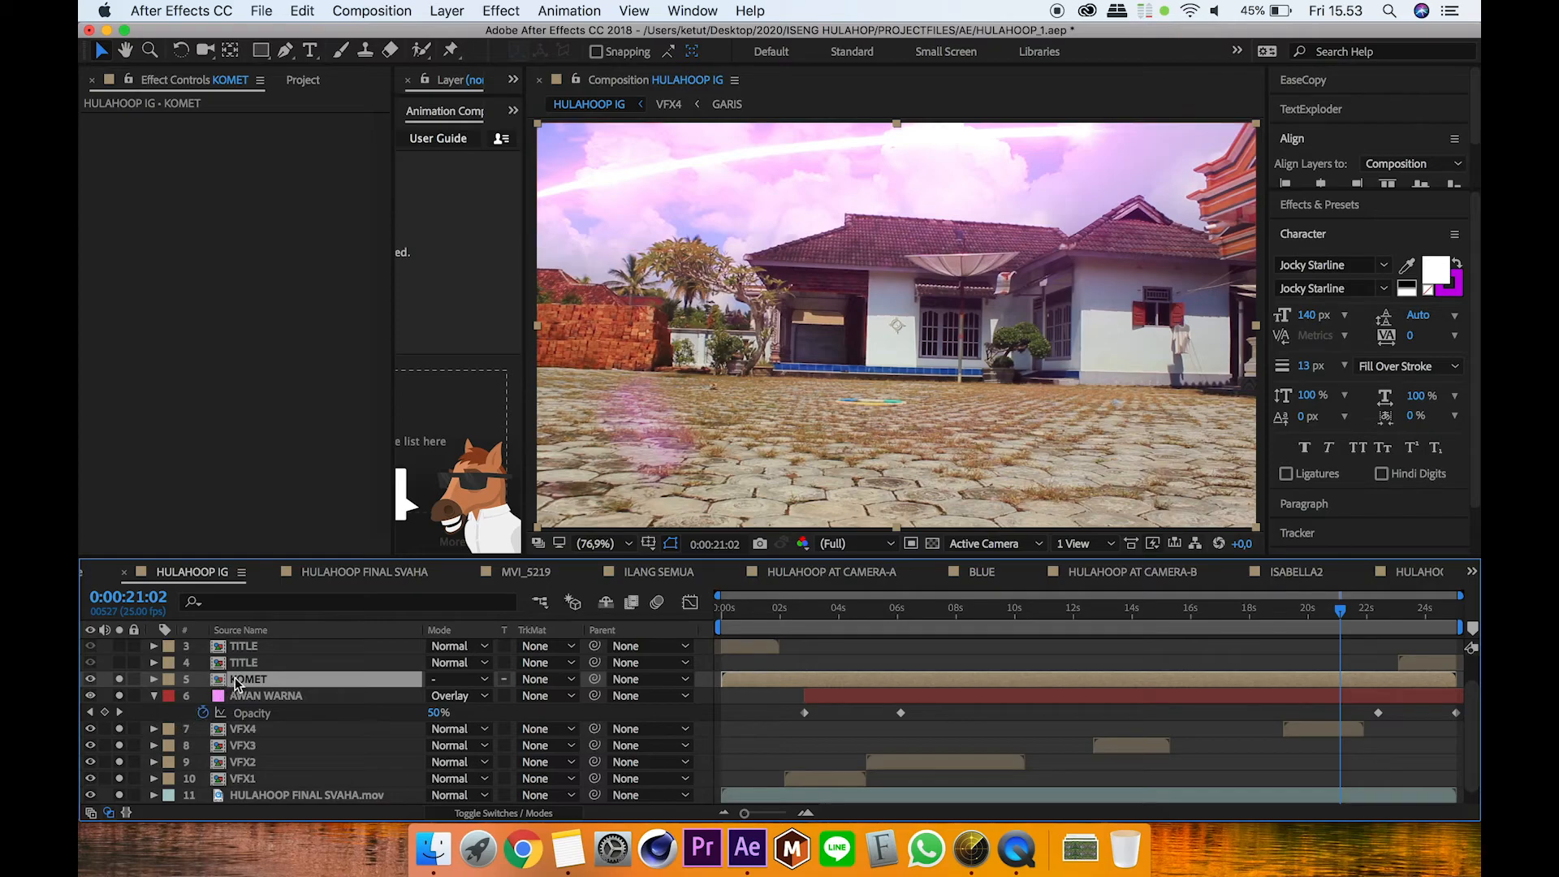
{"action": "double_click", "coordinate": [276, 681]}
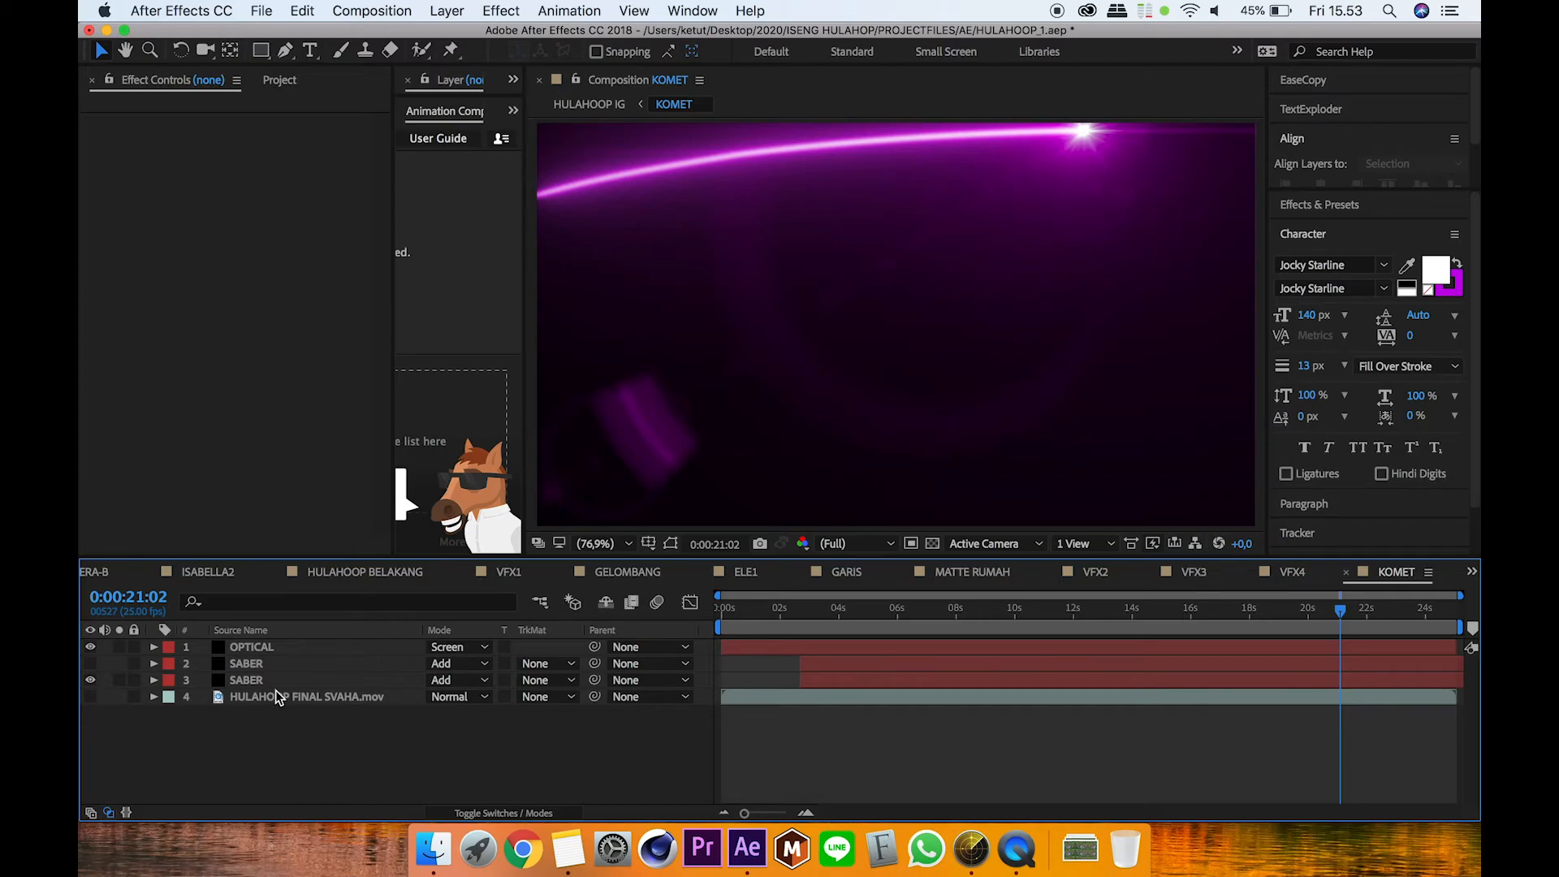
Step: Solo the lower SABER layer in KOMET and reveal its keyframed Core Size and Mask Evolution properties
{"action": "left_click", "coordinate": [274, 679]}
{"action": "left_click", "coordinate": [120, 680]}
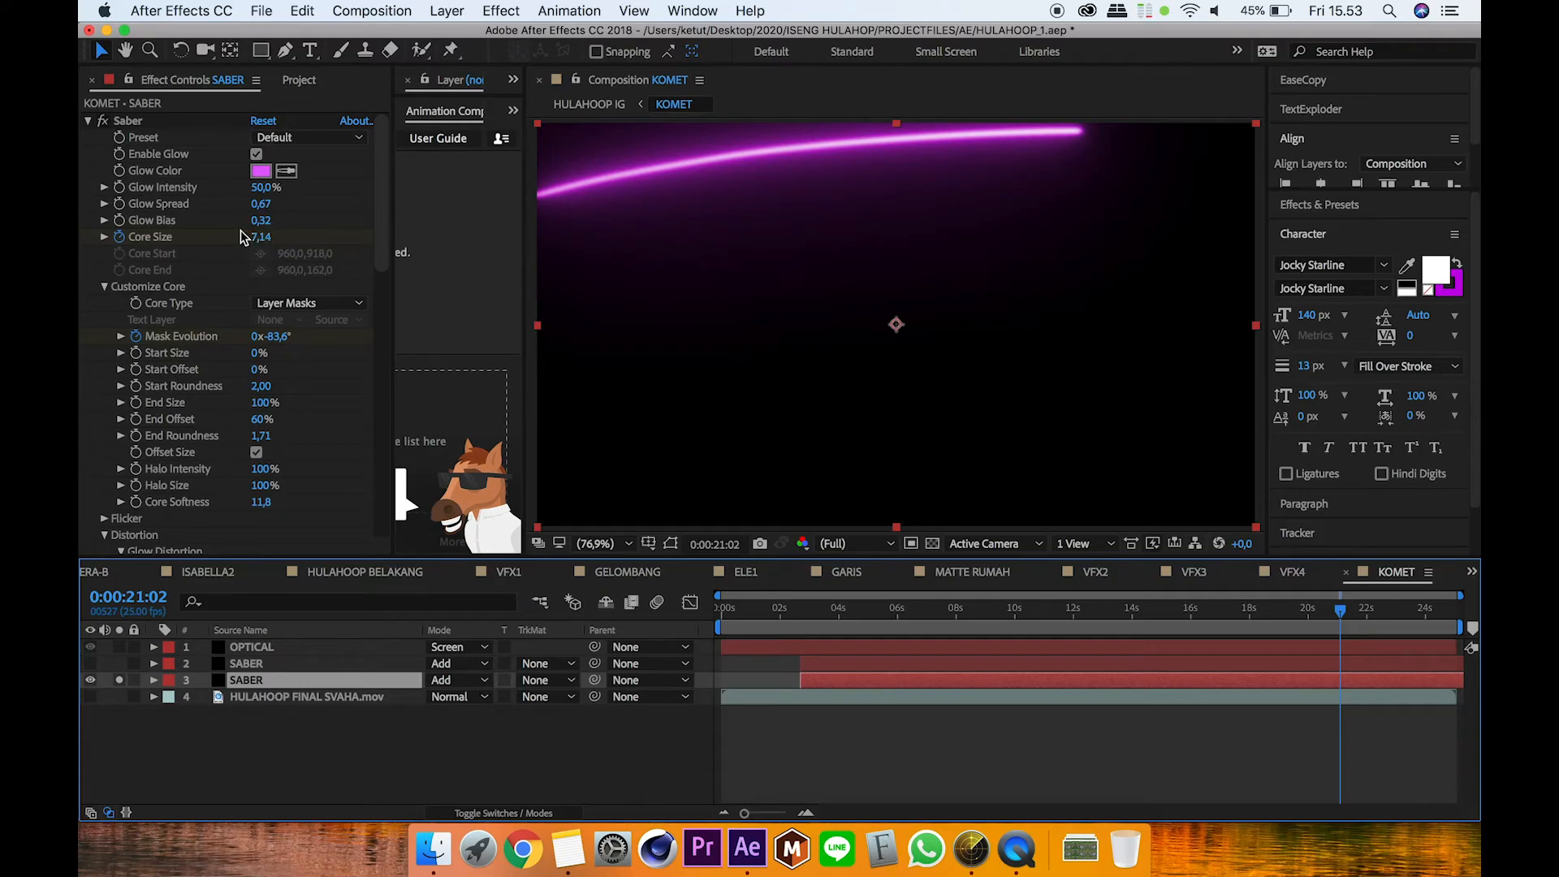
{"action": "key", "text": "u"}
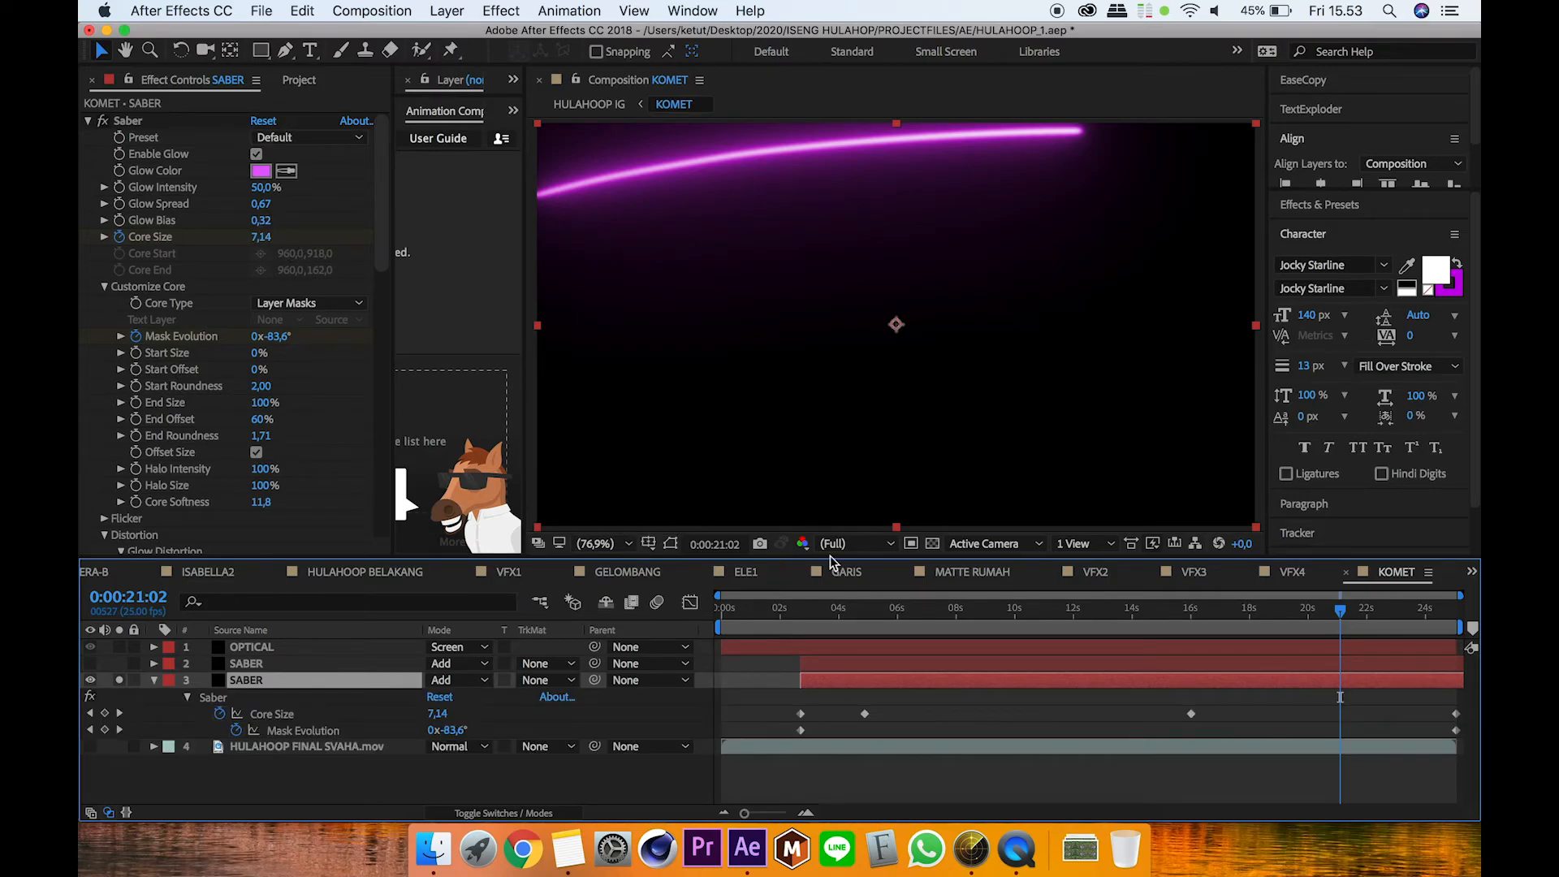
Step: Examine SABER's first keyframes at 0:00:02:17 and view the streak's growth at 0:00:14:15 and 0:00:06:07
{"action": "left_click", "coordinate": [801, 622]}
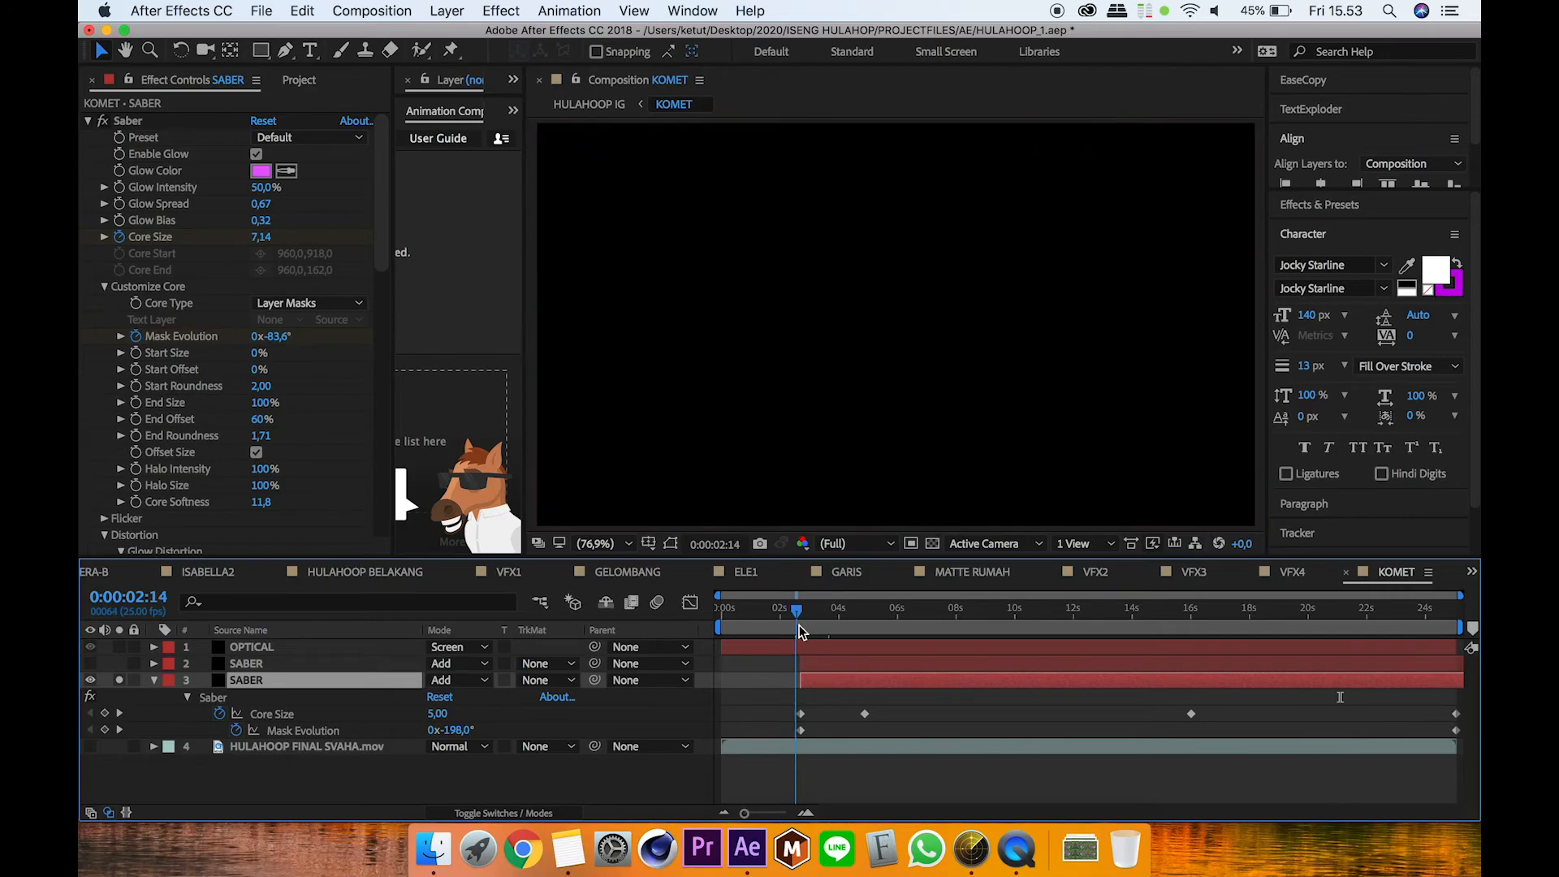
{"action": "key", "text": "j"}
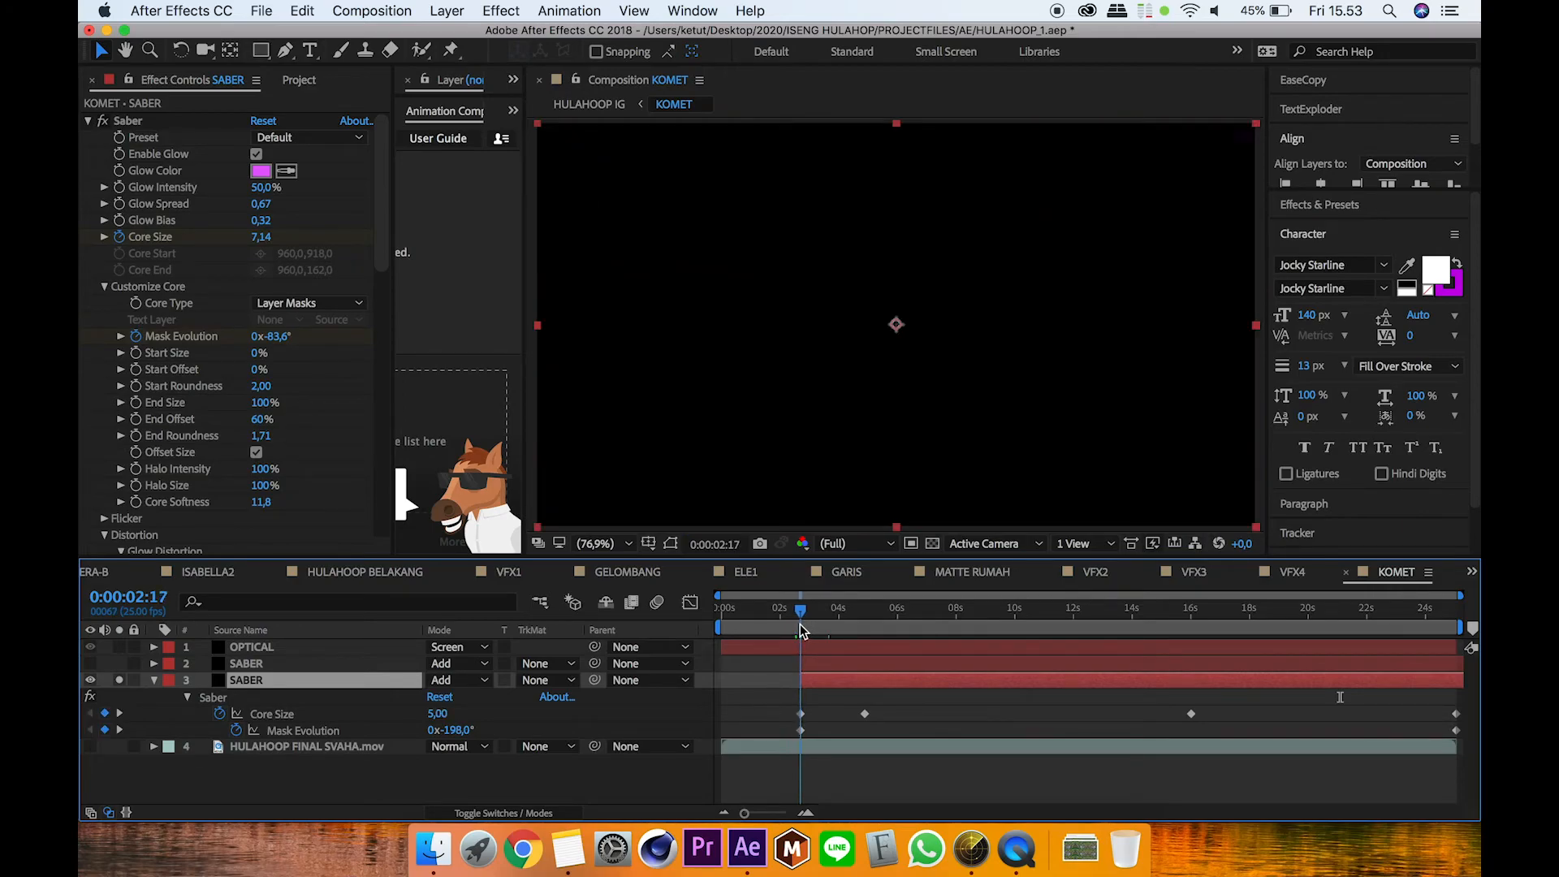
{"action": "left_click_drag", "start_coordinate": [822, 705], "coordinate": [798, 721]}
{"action": "mouse_move", "coordinate": [801, 611]}
{"action": "left_mouse_down"}
{"action": "mouse_move", "coordinate": [865, 625]}
{"action": "mouse_move", "coordinate": [809, 636]}
{"action": "mouse_move", "coordinate": [1092, 642]}
{"action": "mouse_move", "coordinate": [1471, 622]}
{"action": "mouse_move", "coordinate": [1150, 625]}
{"action": "left_mouse_up"}
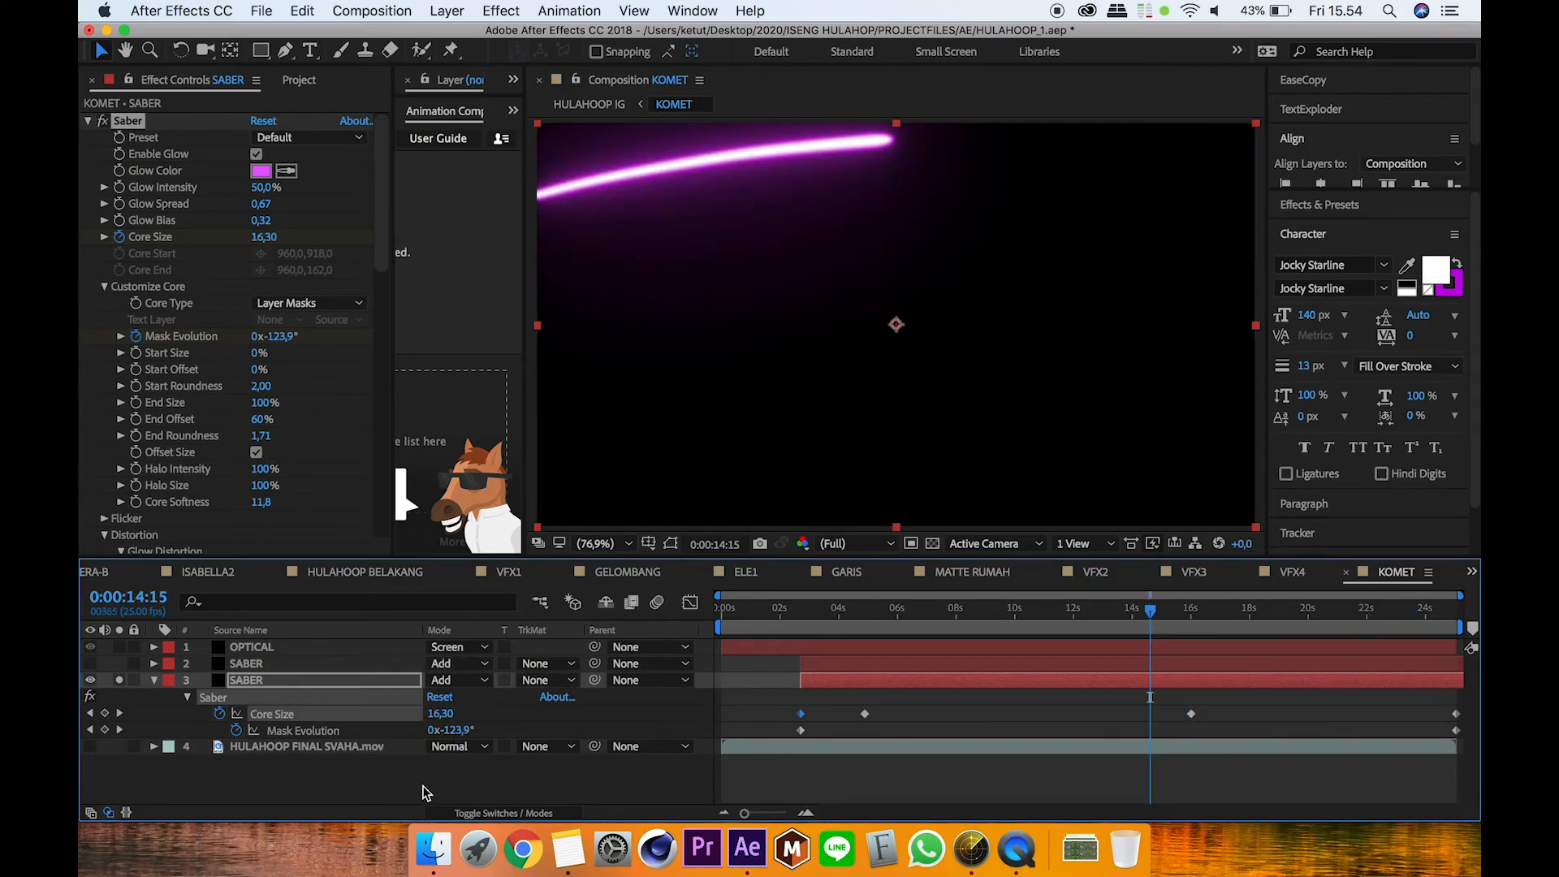
{"action": "mouse_move", "coordinate": [825, 619]}
{"action": "left_mouse_down"}
{"action": "mouse_move", "coordinate": [800, 618]}
{"action": "mouse_move", "coordinate": [906, 613]}
{"action": "left_mouse_up"}
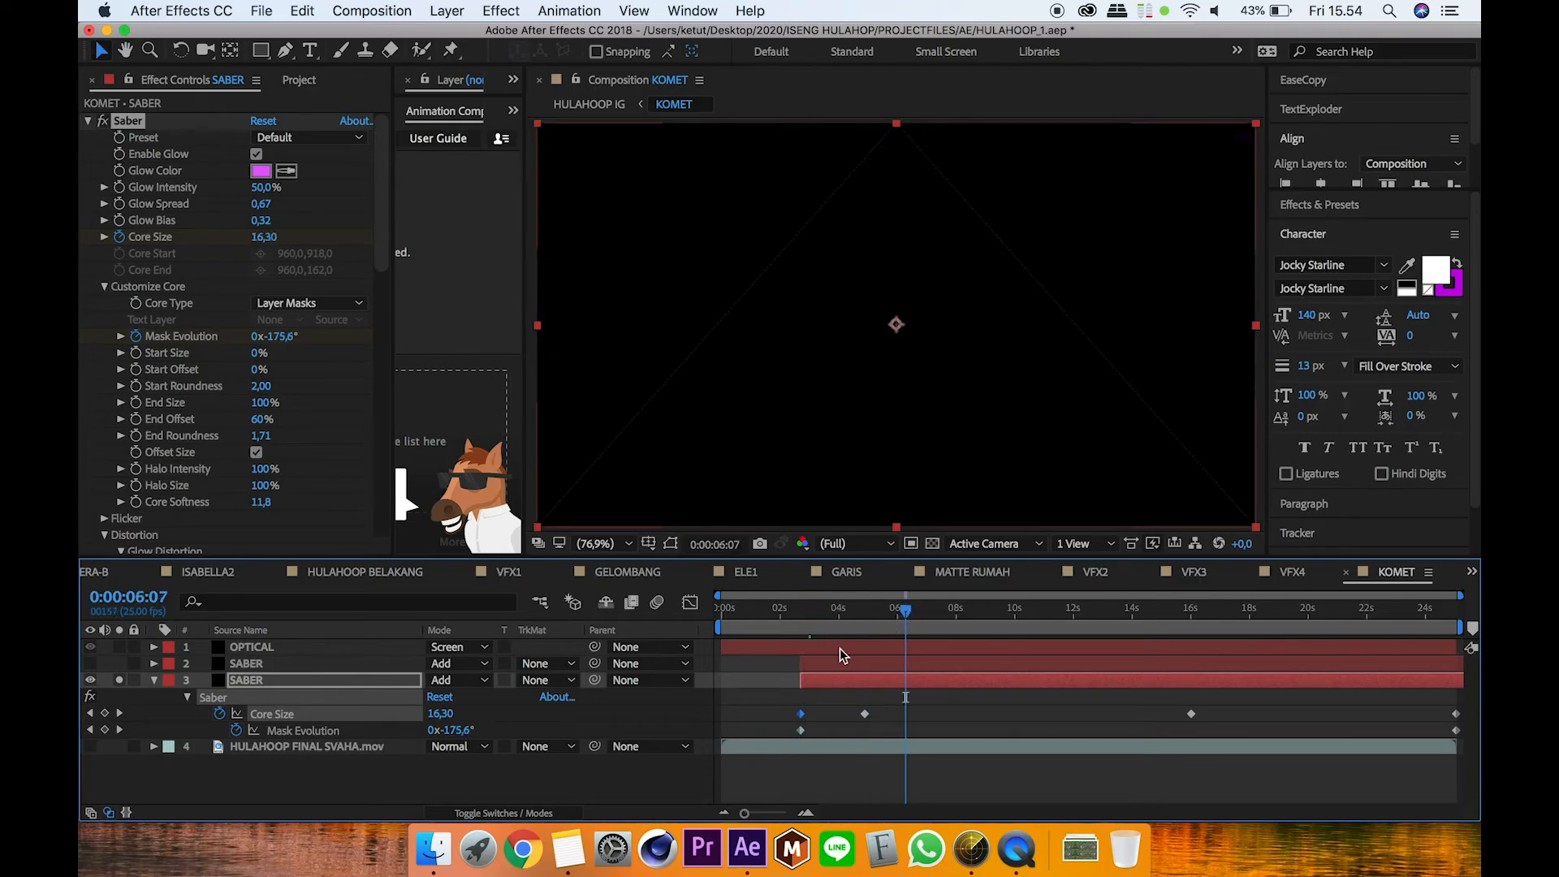
Step: Select the lower SABER layer and examine its full curved mask path beyond the frame at 33.3% magnification
{"action": "left_click", "coordinate": [333, 679]}
{"action": "left_click", "coordinate": [717, 404]}
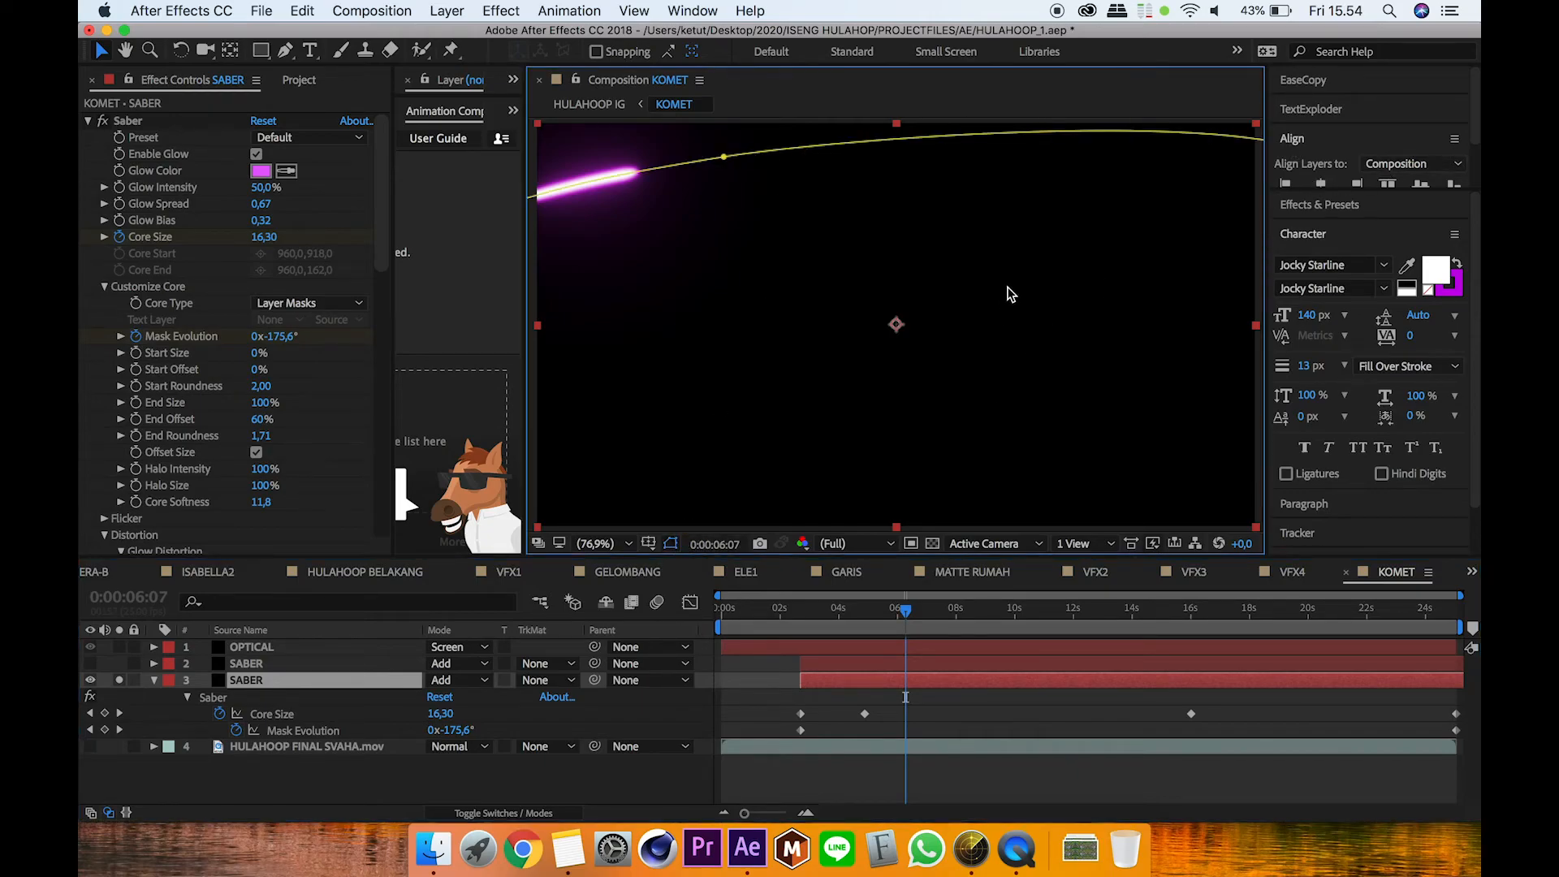
{"action": "key", "text": "comma"}
{"action": "key", "text": "comma"}
{"action": "key", "text": "comma"}
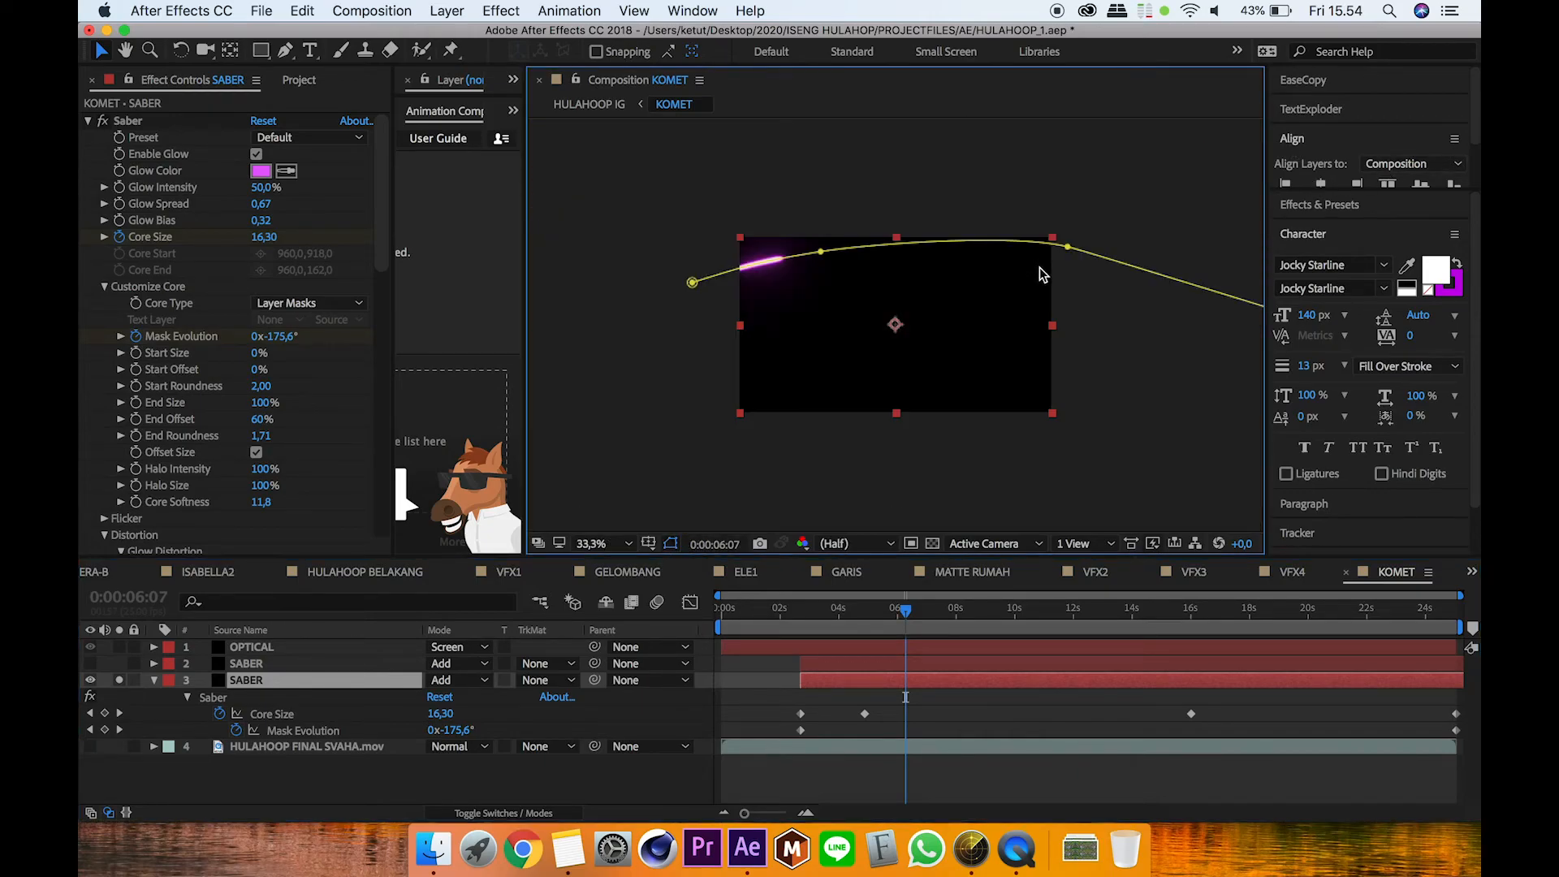
{"action": "key", "text": "h"}
{"action": "left_click_drag", "start_coordinate": [1115, 312], "coordinate": [962, 289]}
{"action": "key", "text": "v"}
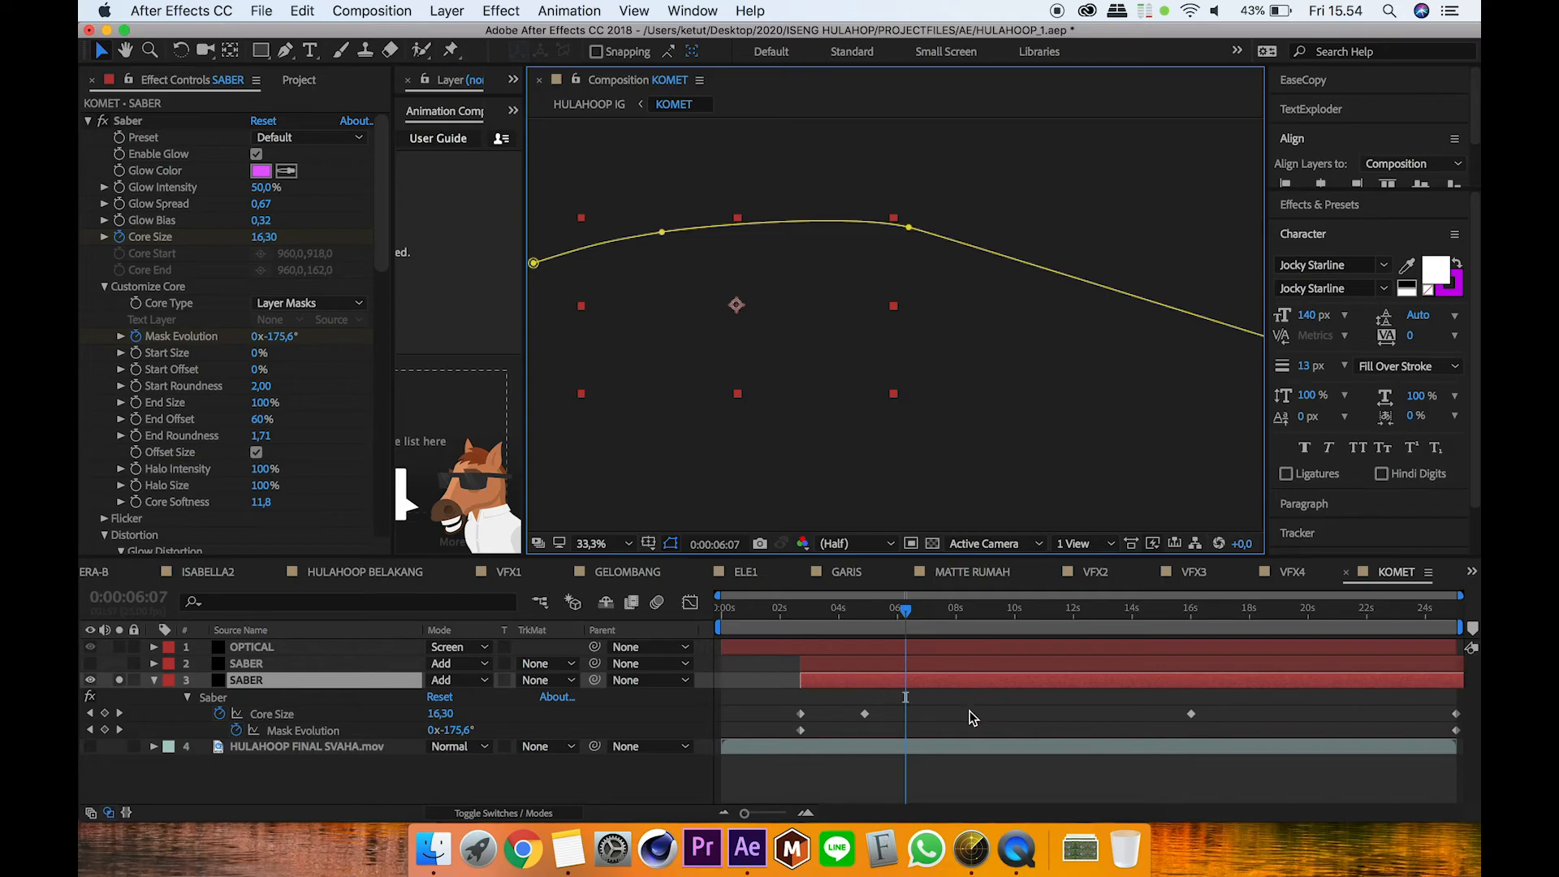
Step: Reselect the lower SABER layer and view the streak travelling along its mask path up to 0:00:18:19
{"action": "left_click", "coordinate": [988, 776]}
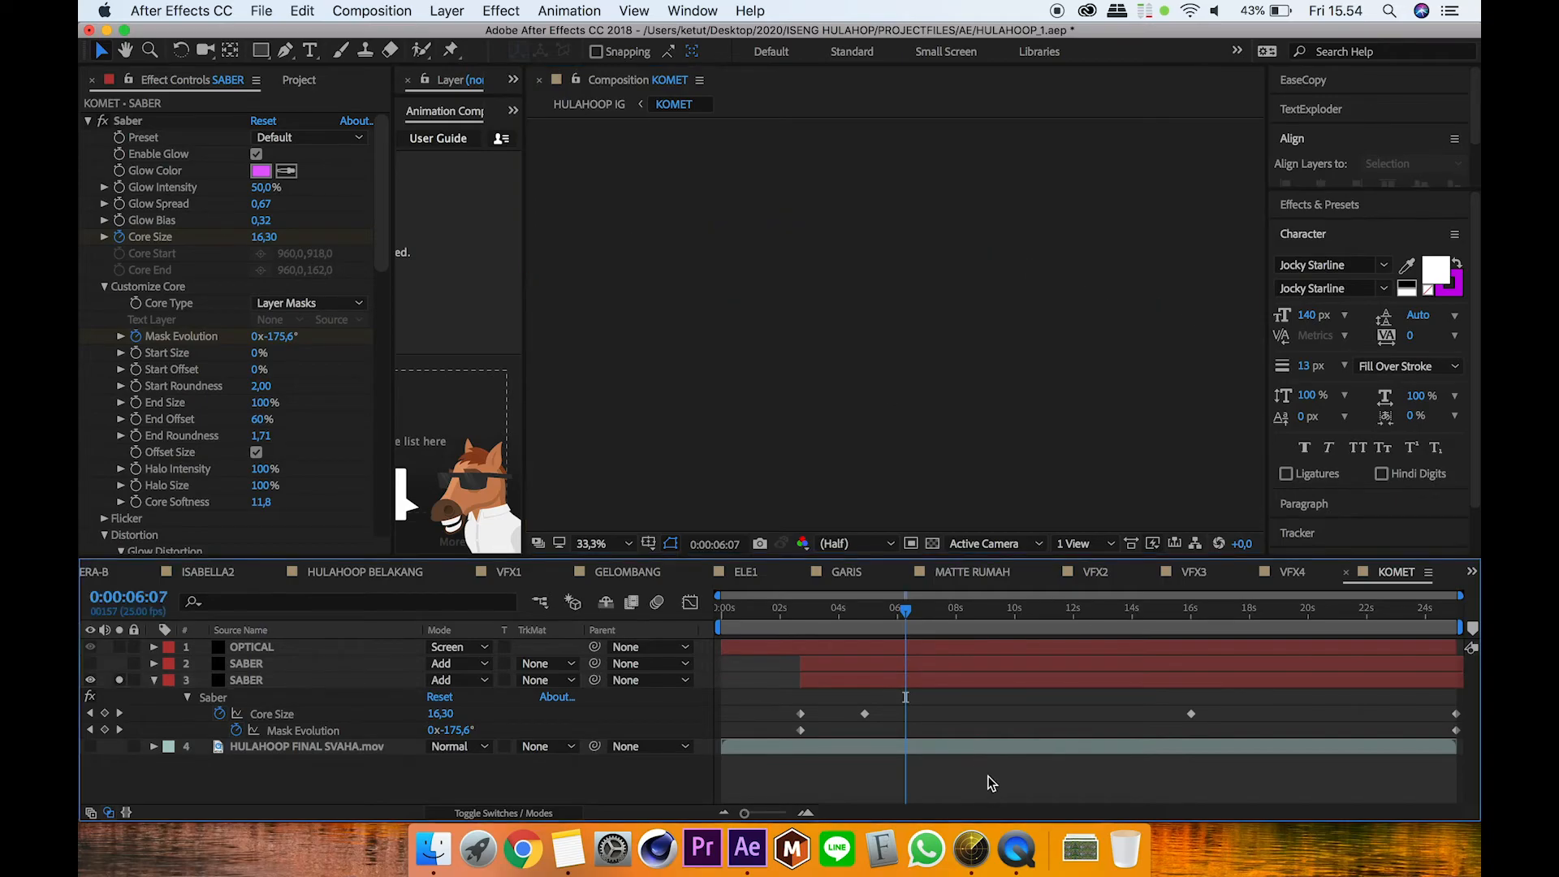
{"action": "left_click", "coordinate": [965, 680]}
{"action": "mouse_move", "coordinate": [923, 619]}
{"action": "left_mouse_down"}
{"action": "mouse_move", "coordinate": [1449, 649]}
{"action": "mouse_move", "coordinate": [1272, 641]}
{"action": "left_mouse_up"}
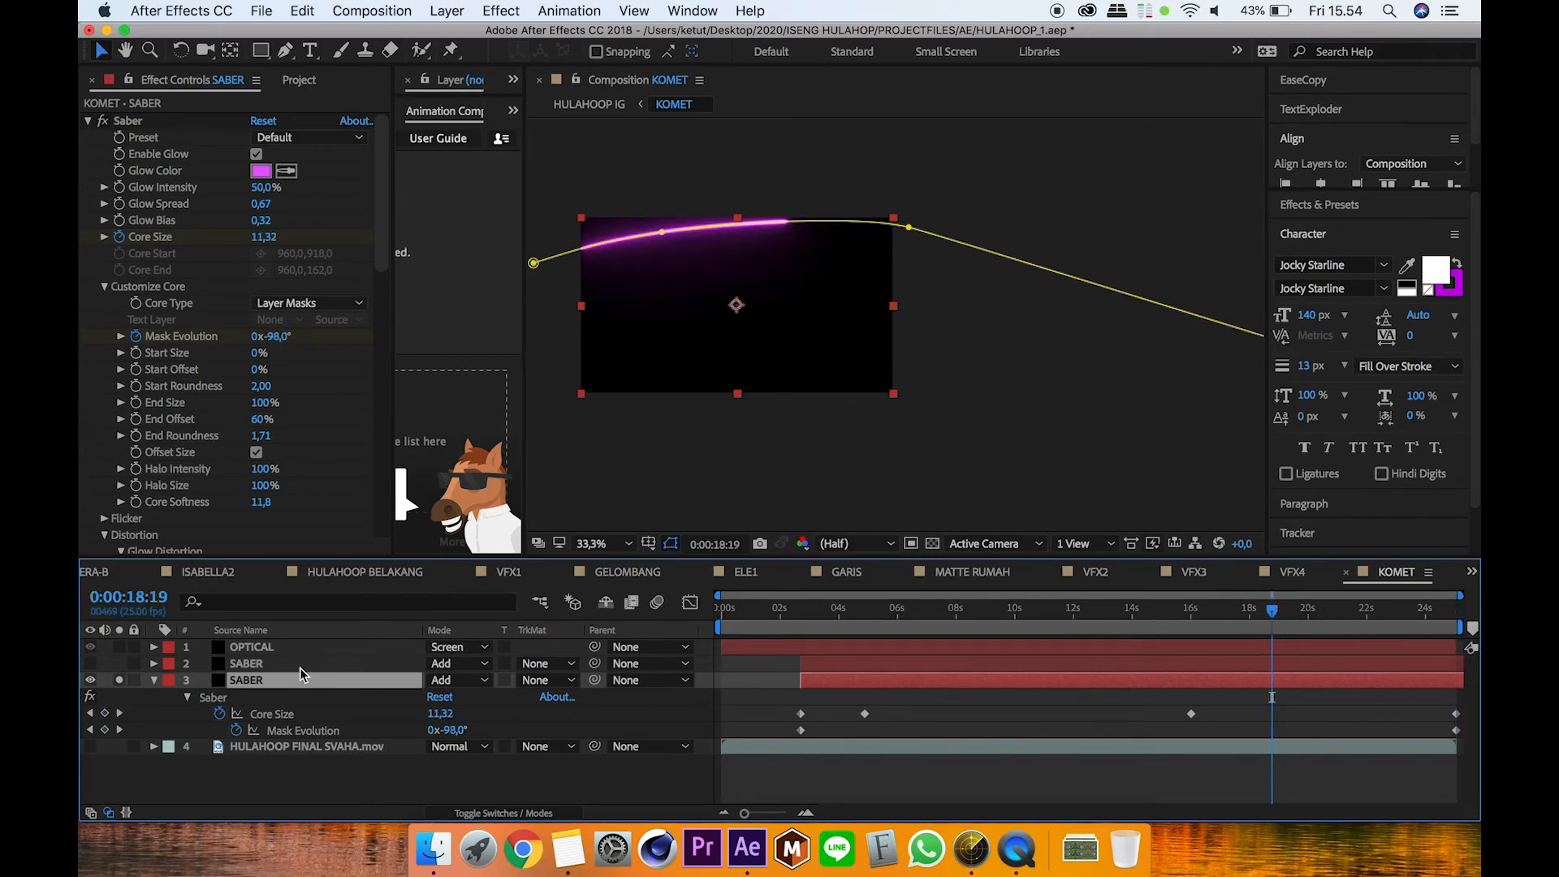
Step: Solo the OPTICAL layer, reveal its Optical Flares keyframes, and follow the flare along the streak to about 0:00:21:03
{"action": "left_click", "coordinate": [270, 646]}
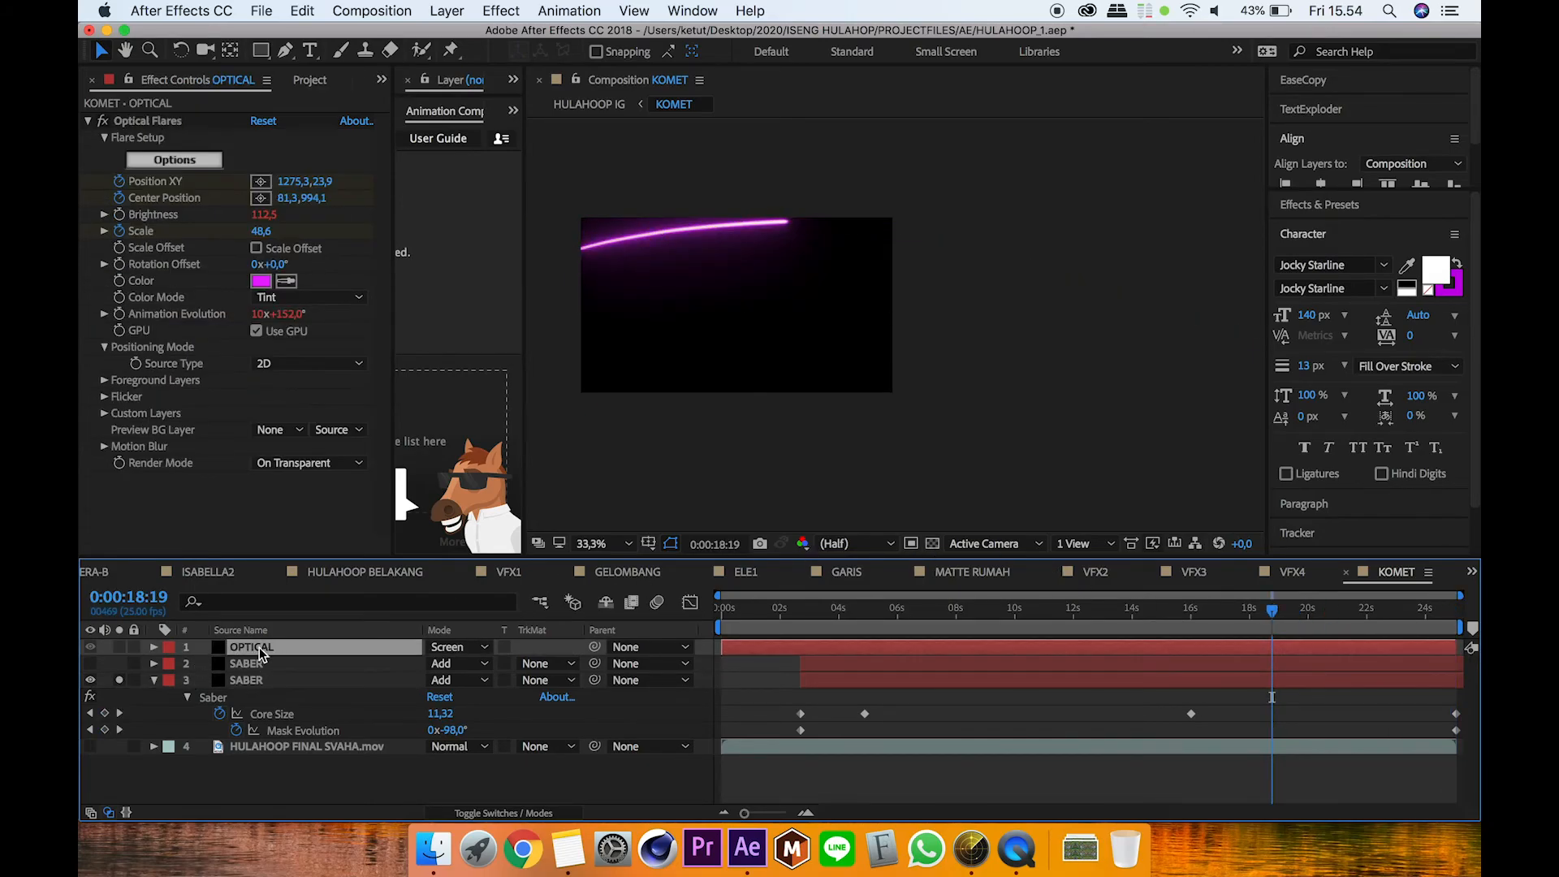
{"action": "left_click", "coordinate": [119, 646]}
{"action": "left_click_drag", "start_coordinate": [1215, 623], "coordinate": [914, 653]}
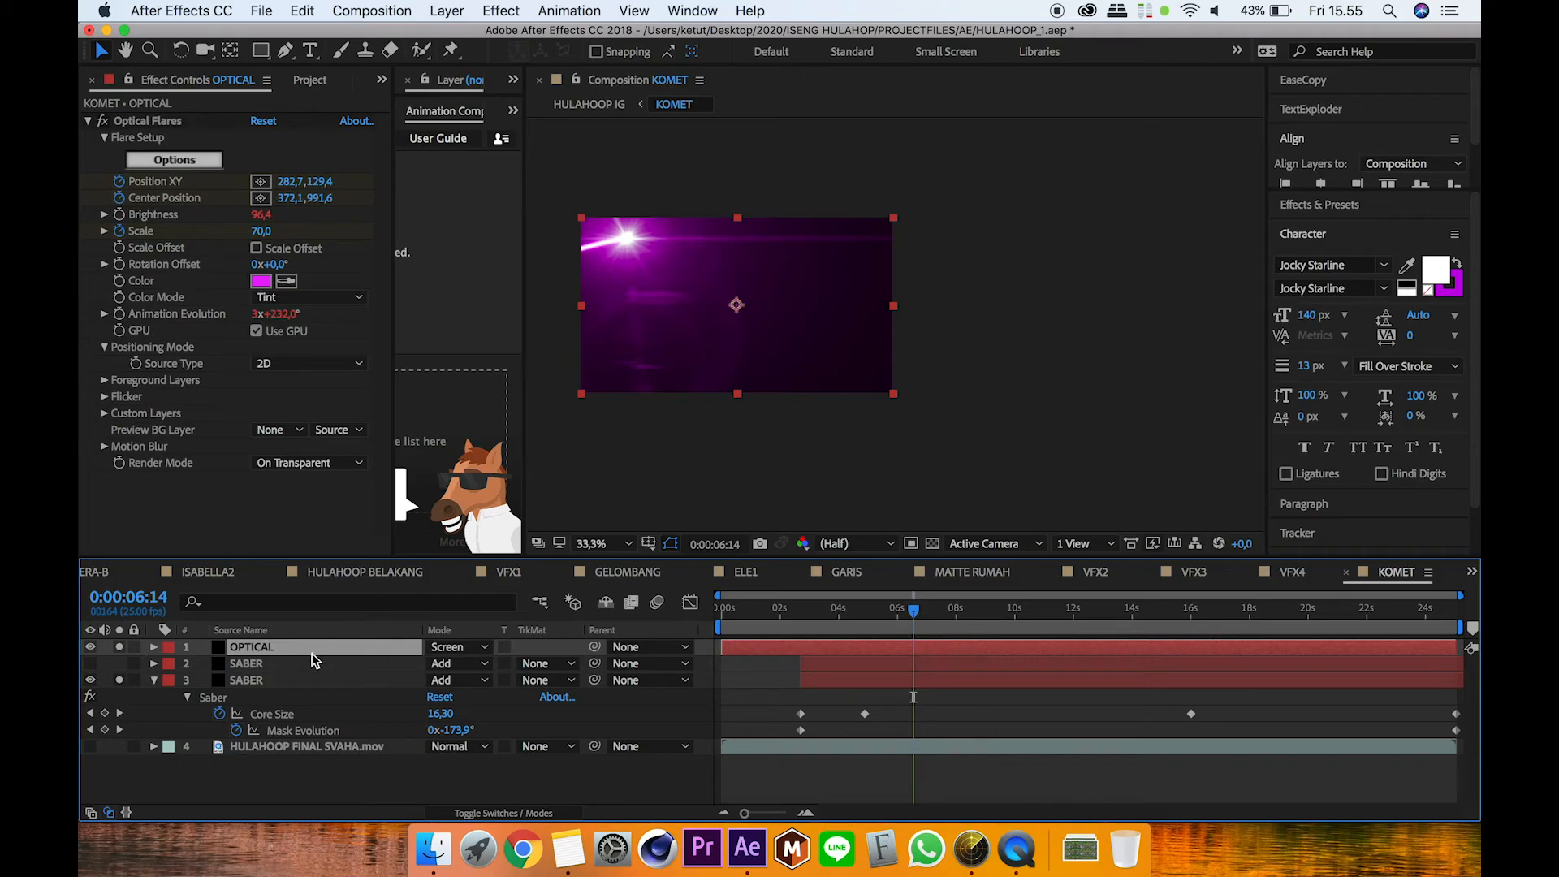
{"action": "key", "text": "u"}
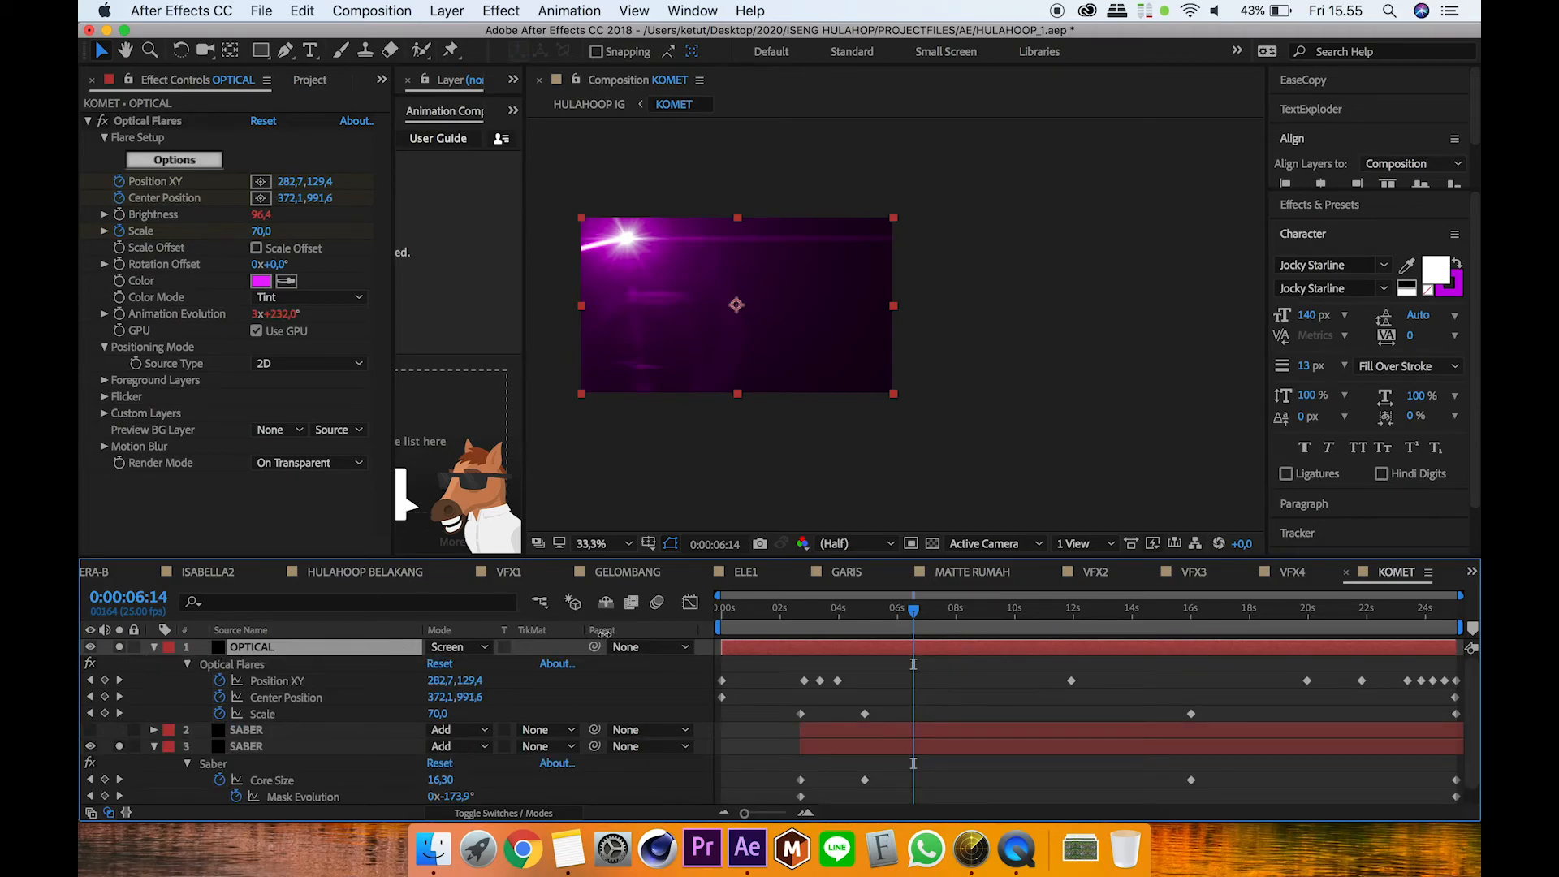
{"action": "left_click_drag", "start_coordinate": [780, 622], "coordinate": [1170, 622]}
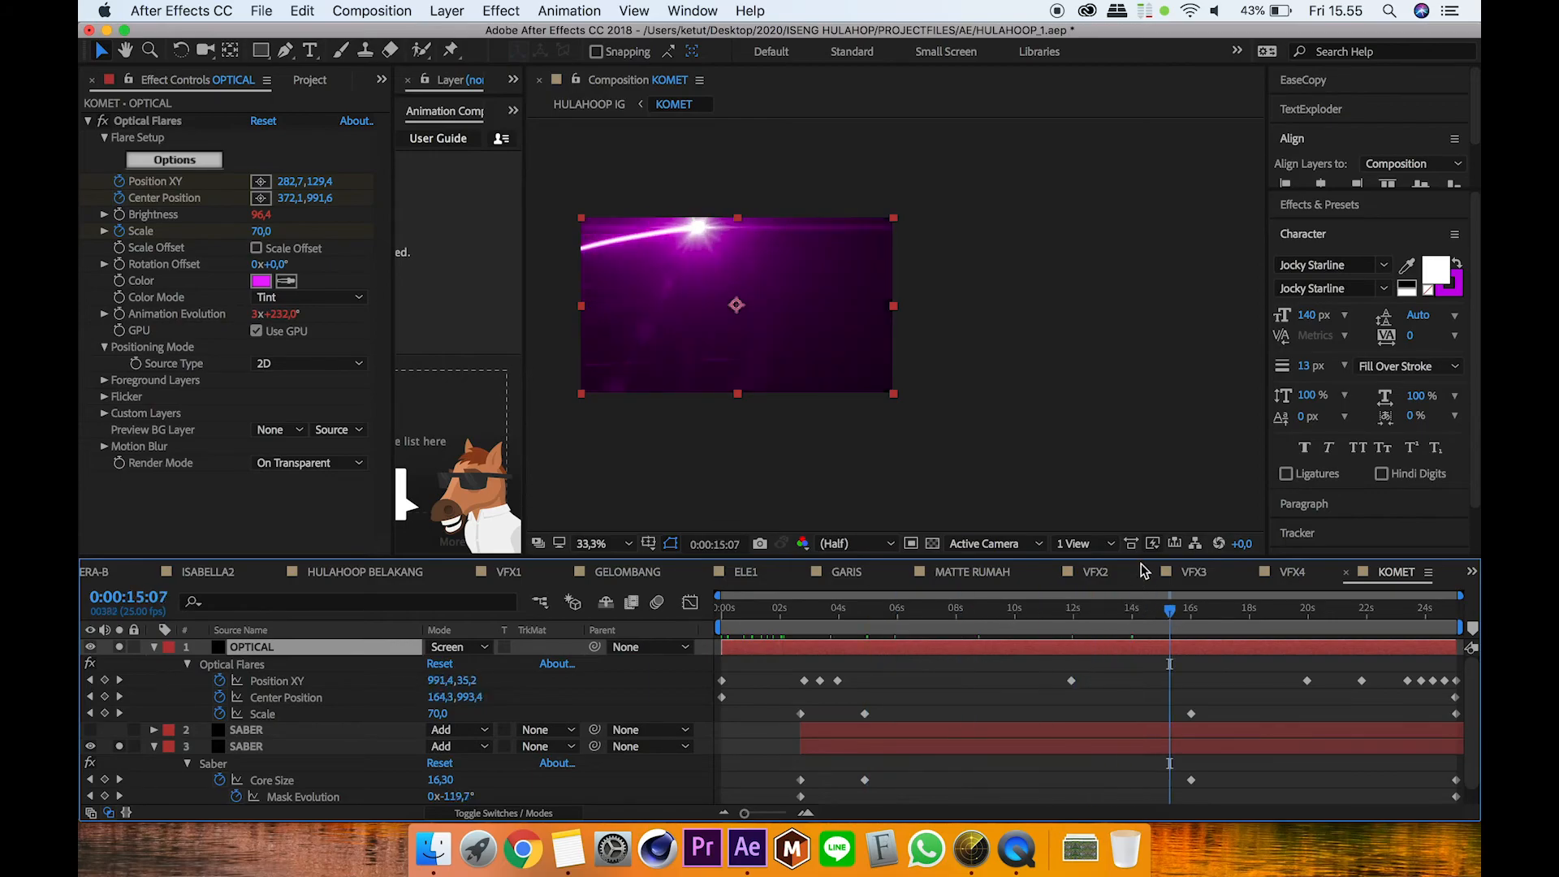
{"action": "left_click_drag", "start_coordinate": [1229, 625], "coordinate": [1340, 624]}
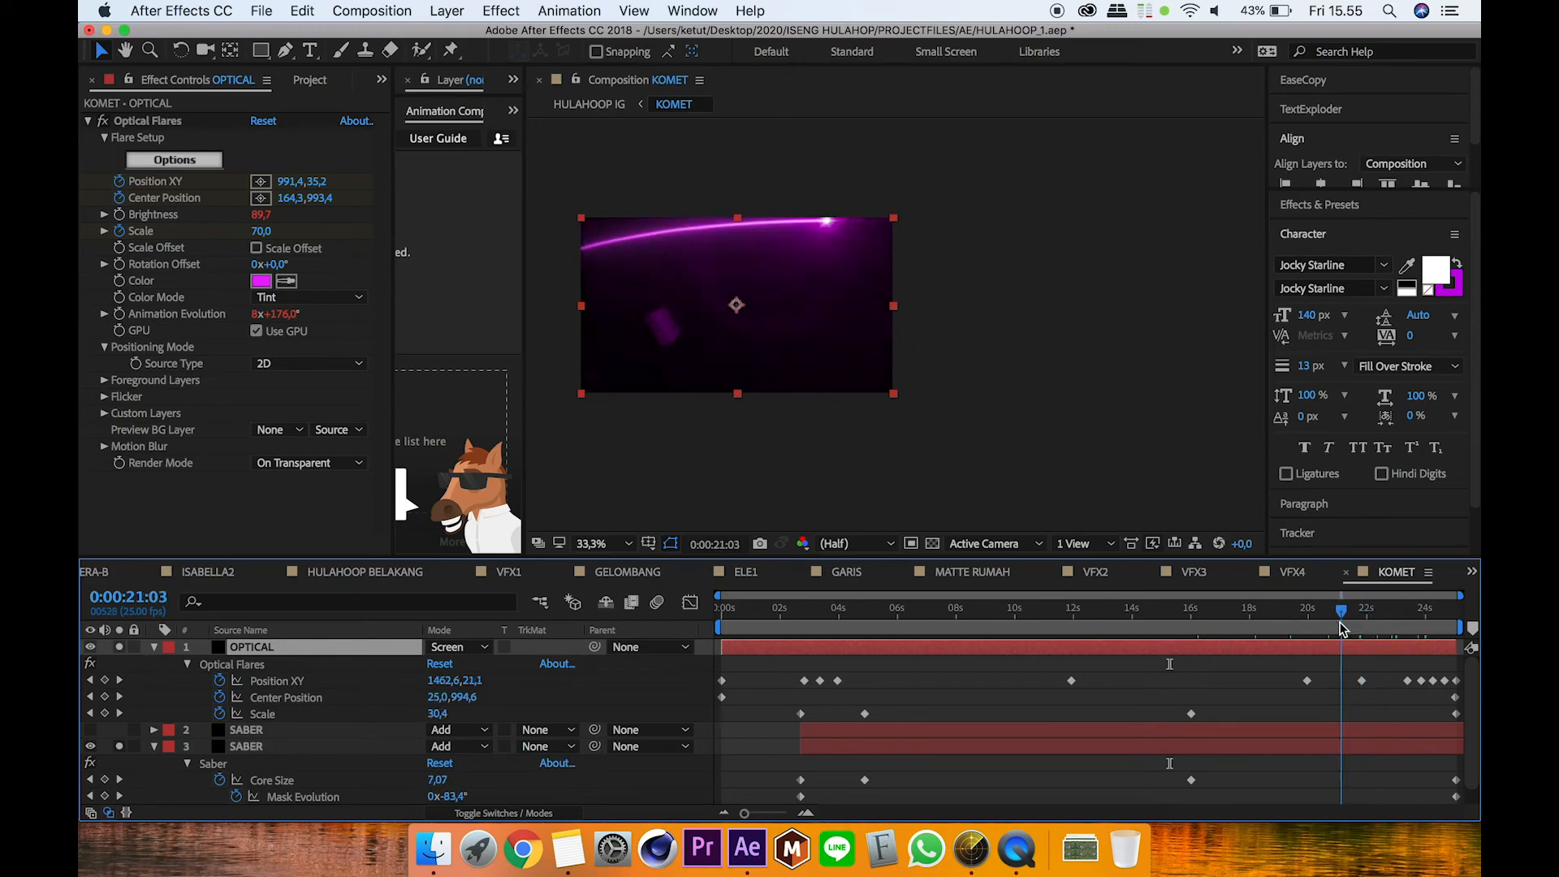
Step: Select the flare's Position XY and Center Position properties, try moving its center point, and undo the move
{"action": "left_click", "coordinate": [301, 683]}
{"action": "left_click", "coordinate": [317, 704]}
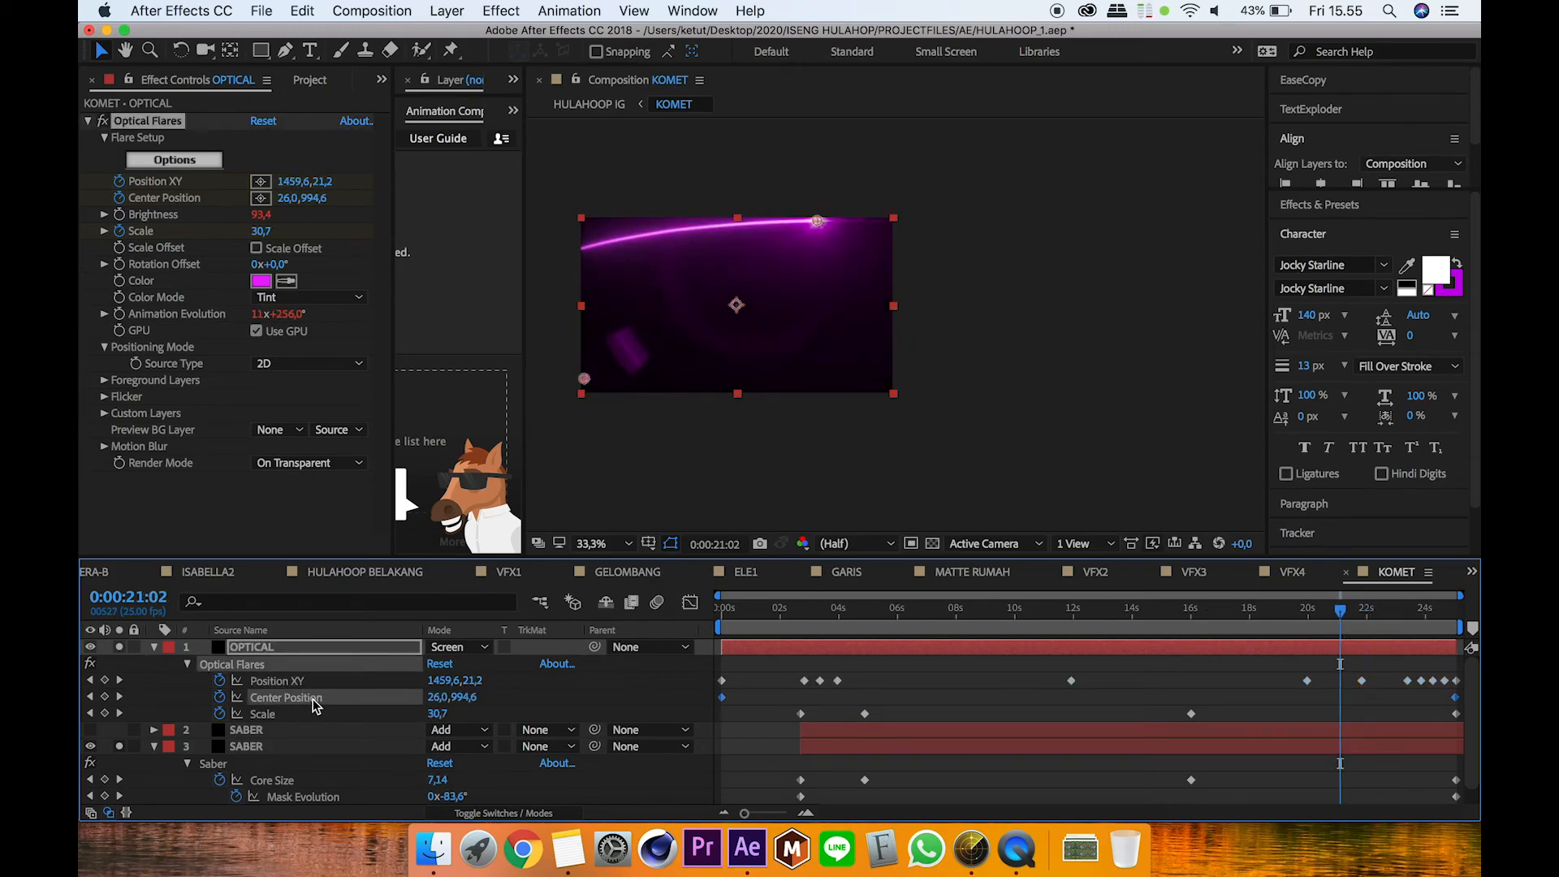
{"action": "left_click_drag", "start_coordinate": [584, 379], "coordinate": [658, 378]}
{"action": "key", "text": "ctrl+z"}
Step: View the flare's motion and scale from 0:00:02:17 to 0:00:22:24 and examine its Brightness property
{"action": "left_click_drag", "start_coordinate": [796, 629], "coordinate": [1458, 642]}
{"action": "mouse_move", "coordinate": [823, 634]}
{"action": "left_mouse_down"}
{"action": "mouse_move", "coordinate": [836, 630]}
{"action": "mouse_move", "coordinate": [801, 626]}
{"action": "left_mouse_up"}
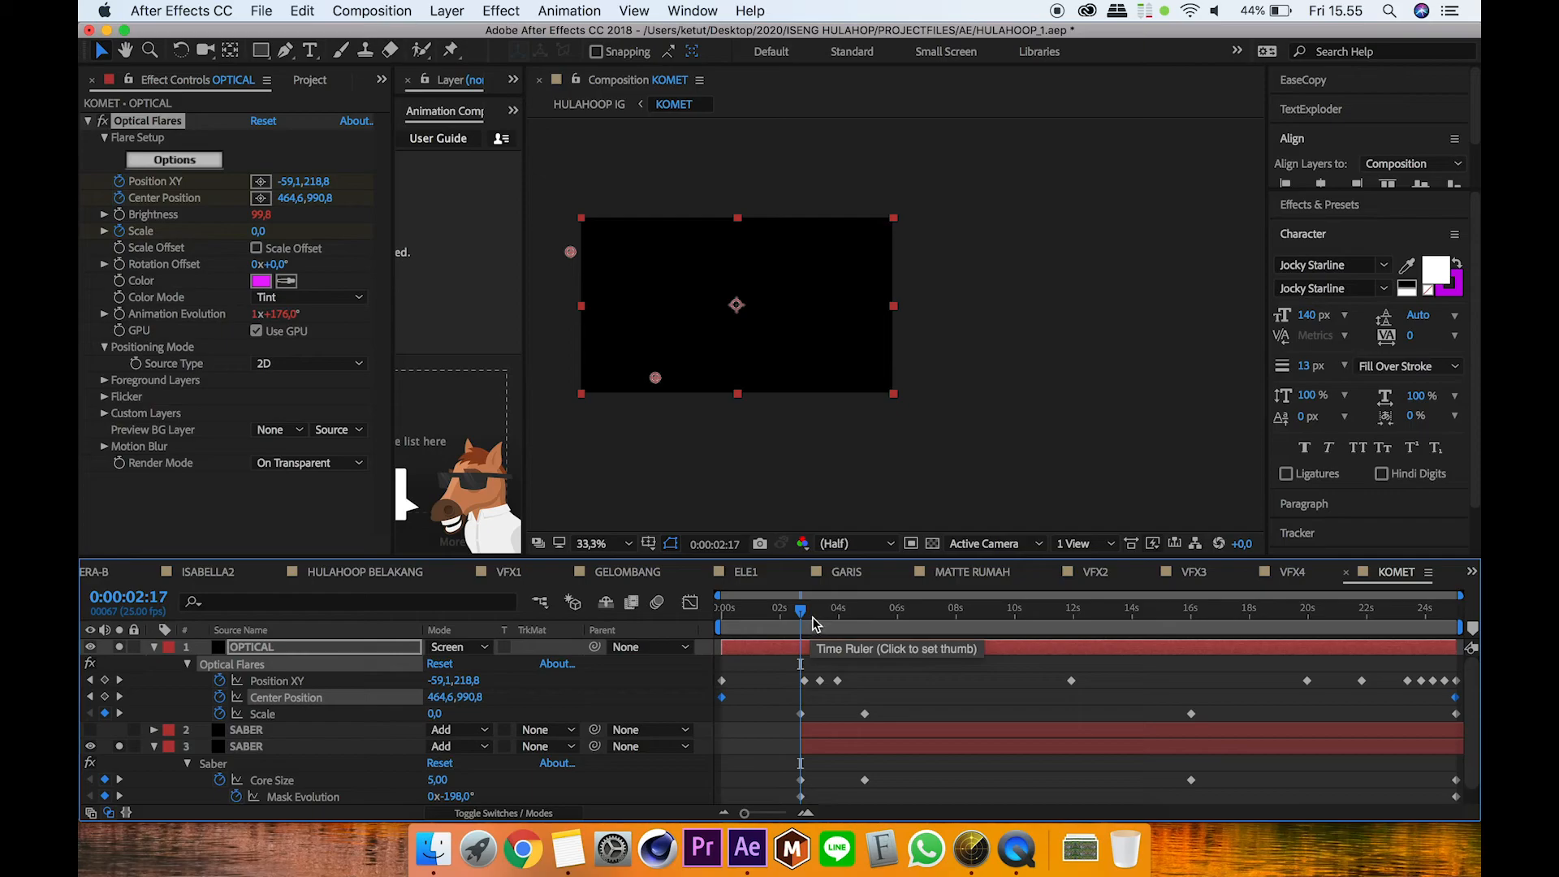
{"action": "left_click_drag", "start_coordinate": [802, 625], "coordinate": [1395, 622]}
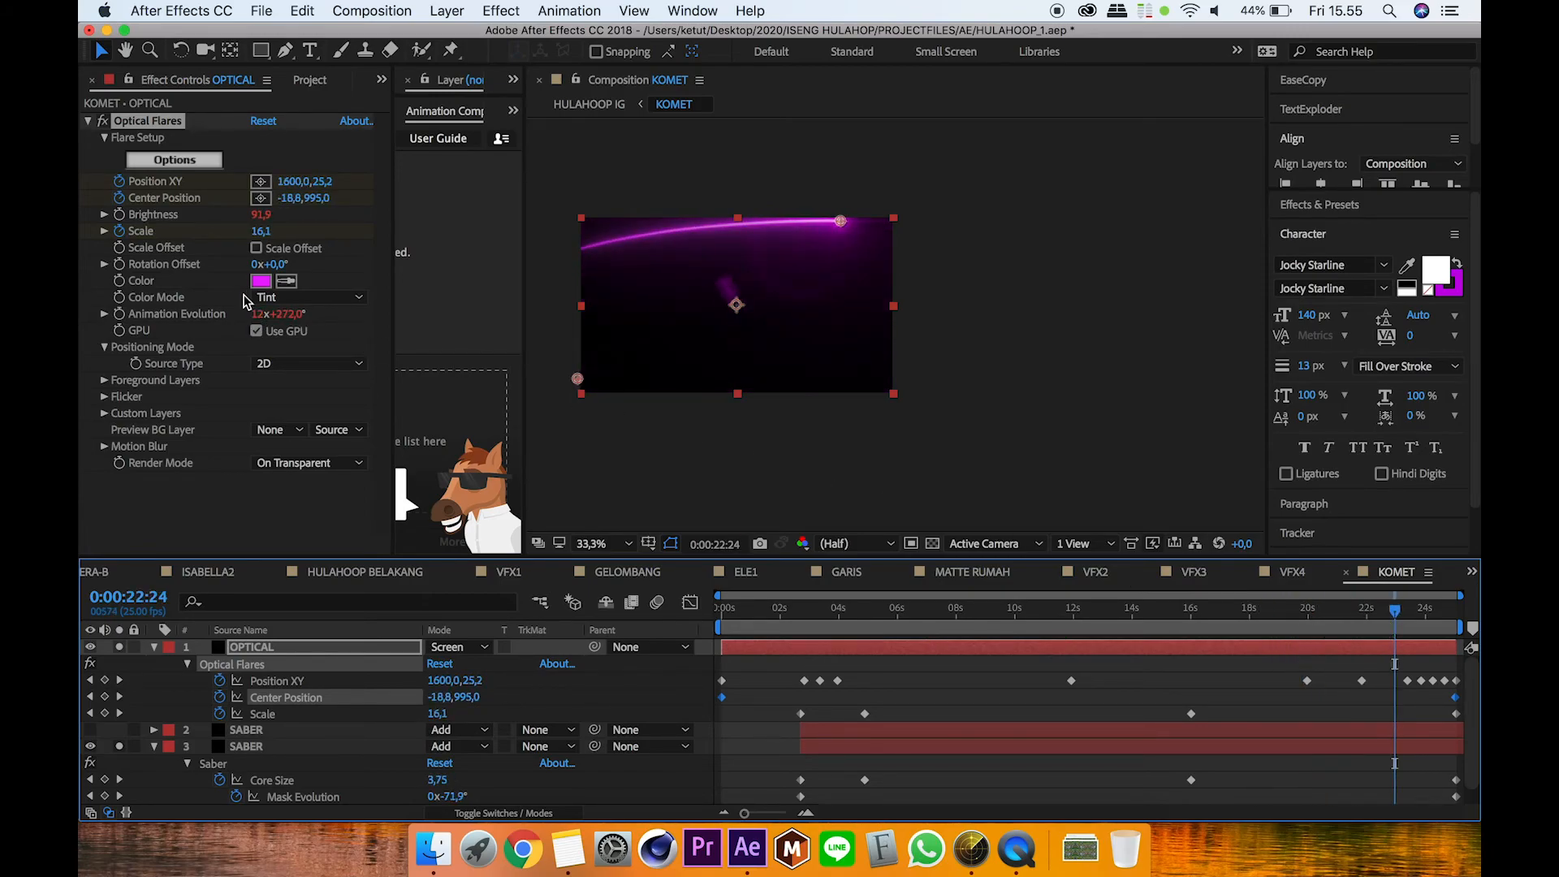
{"action": "left_click", "coordinate": [177, 216]}
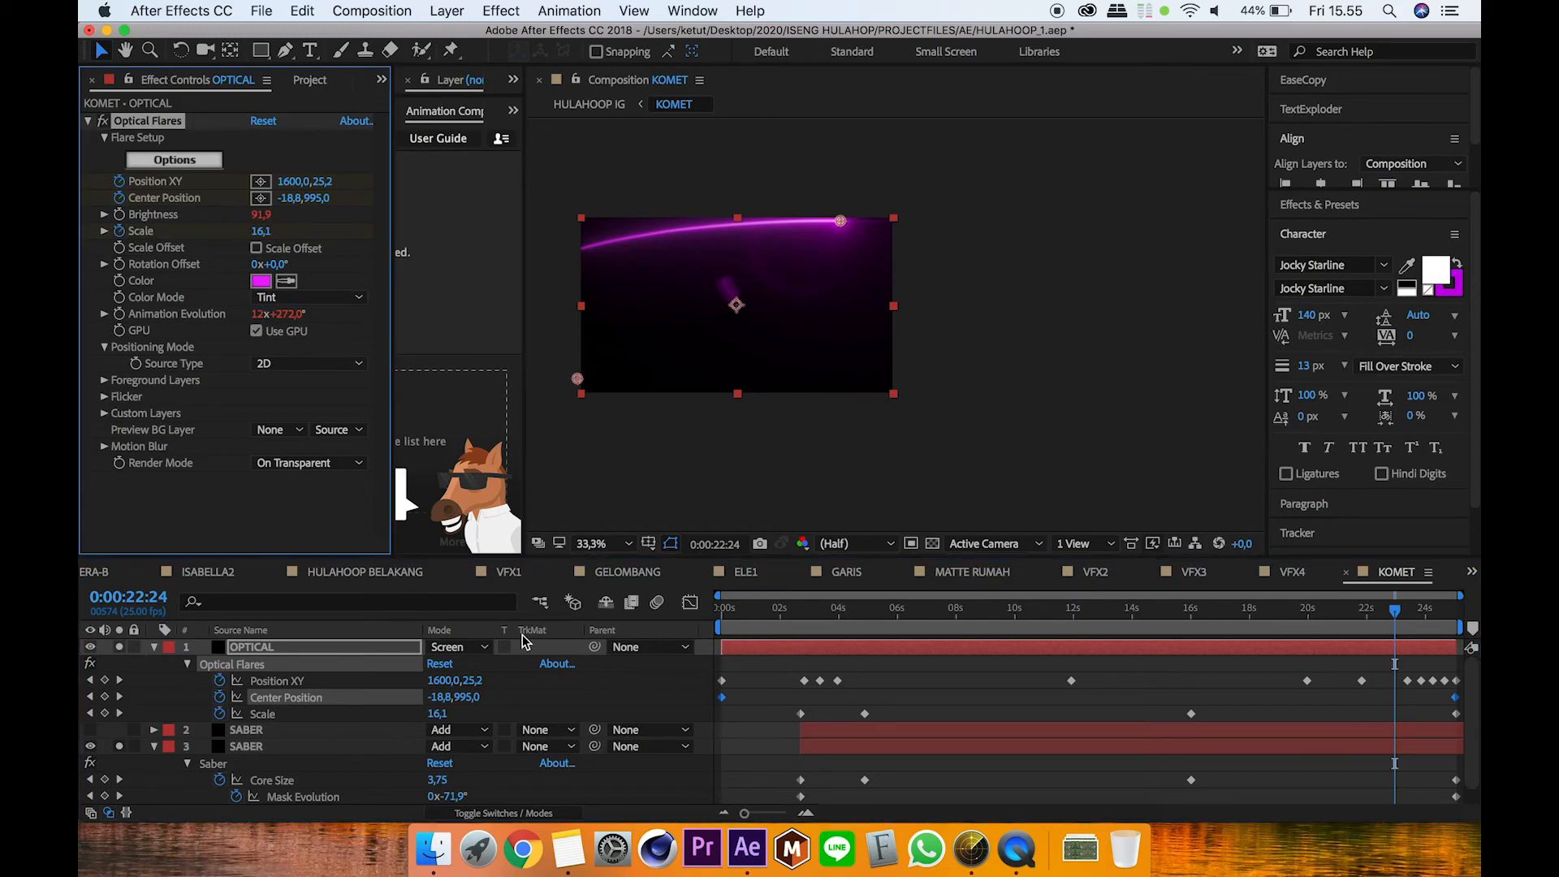
Step: Reveal the OPTICAL layer's Brightness and Animation Evolution expressions and examine the flare from 0:00:11:17 to 0:00:17:11
{"action": "key", "text": "e"}
{"action": "key", "text": "e"}
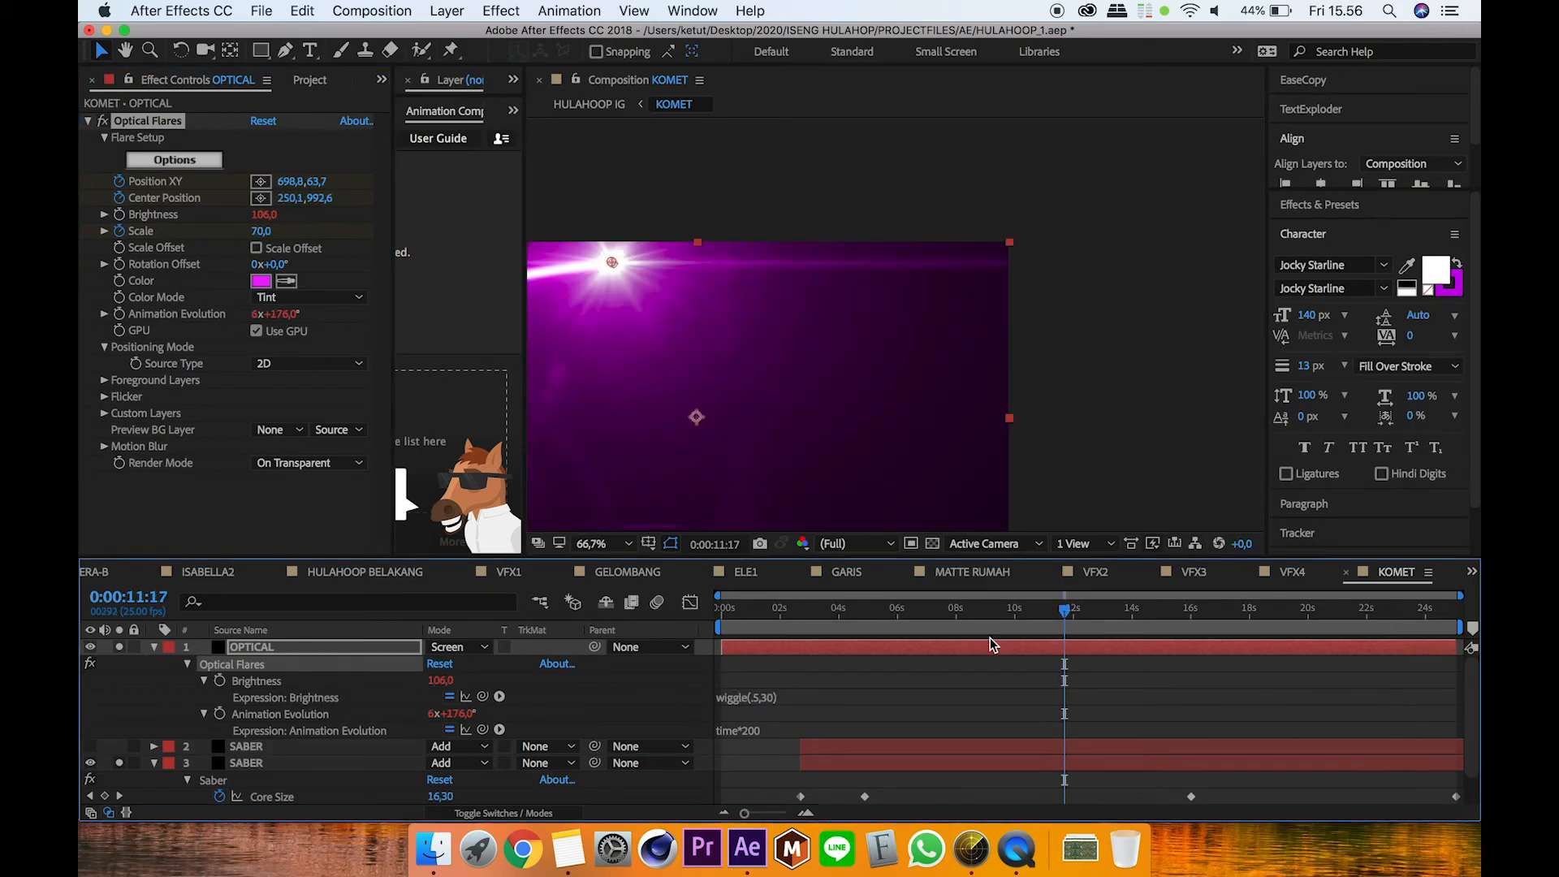
{"action": "left_click_drag", "start_coordinate": [1065, 612], "coordinate": [1192, 620]}
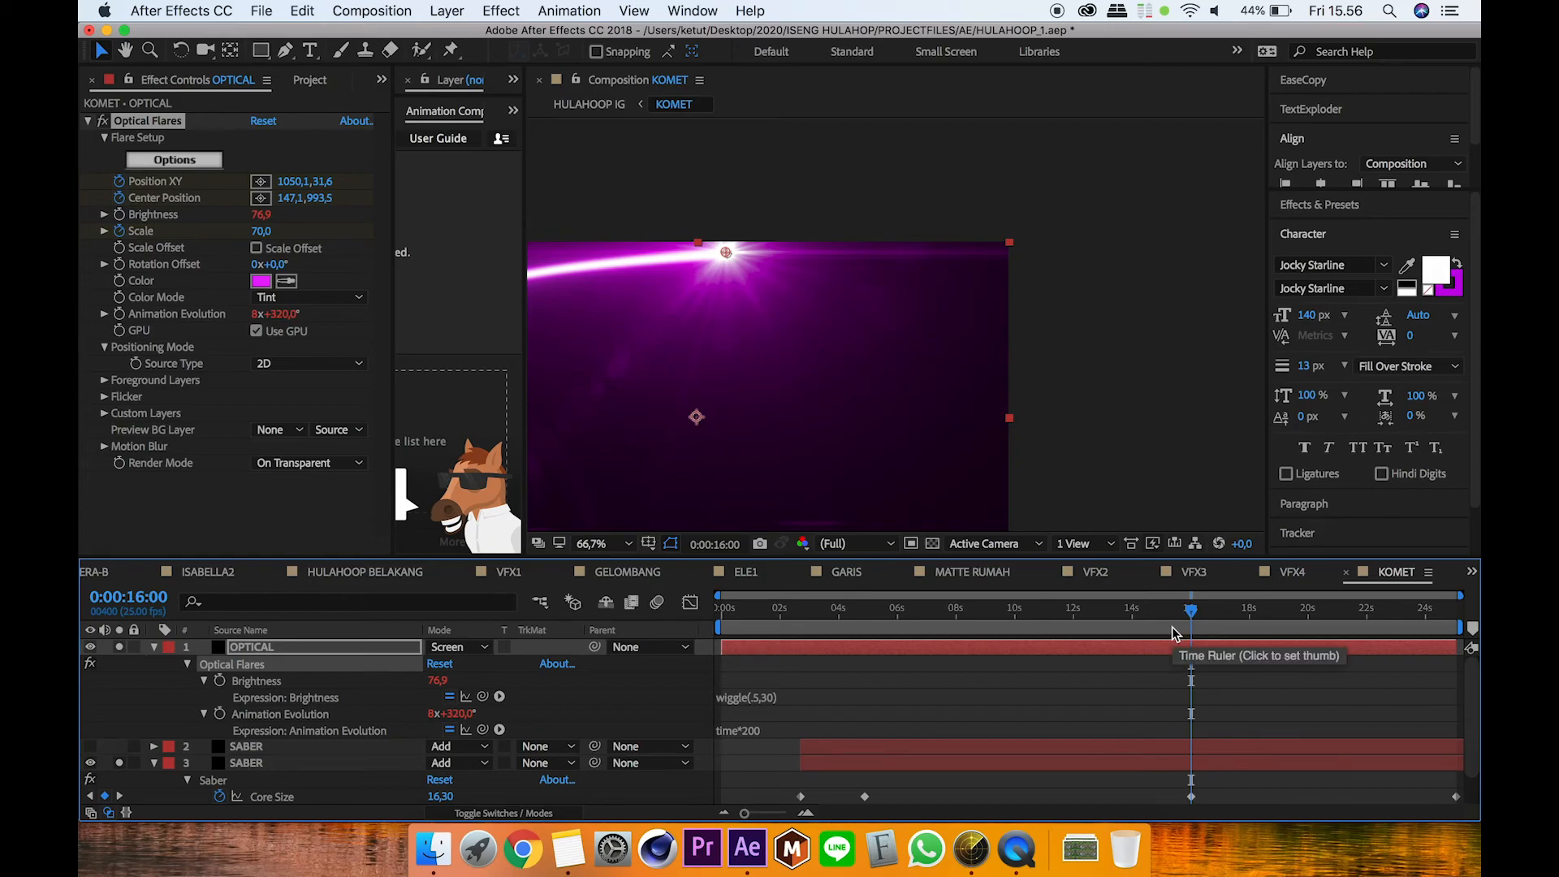
{"action": "left_click_drag", "start_coordinate": [1177, 630], "coordinate": [1227, 623]}
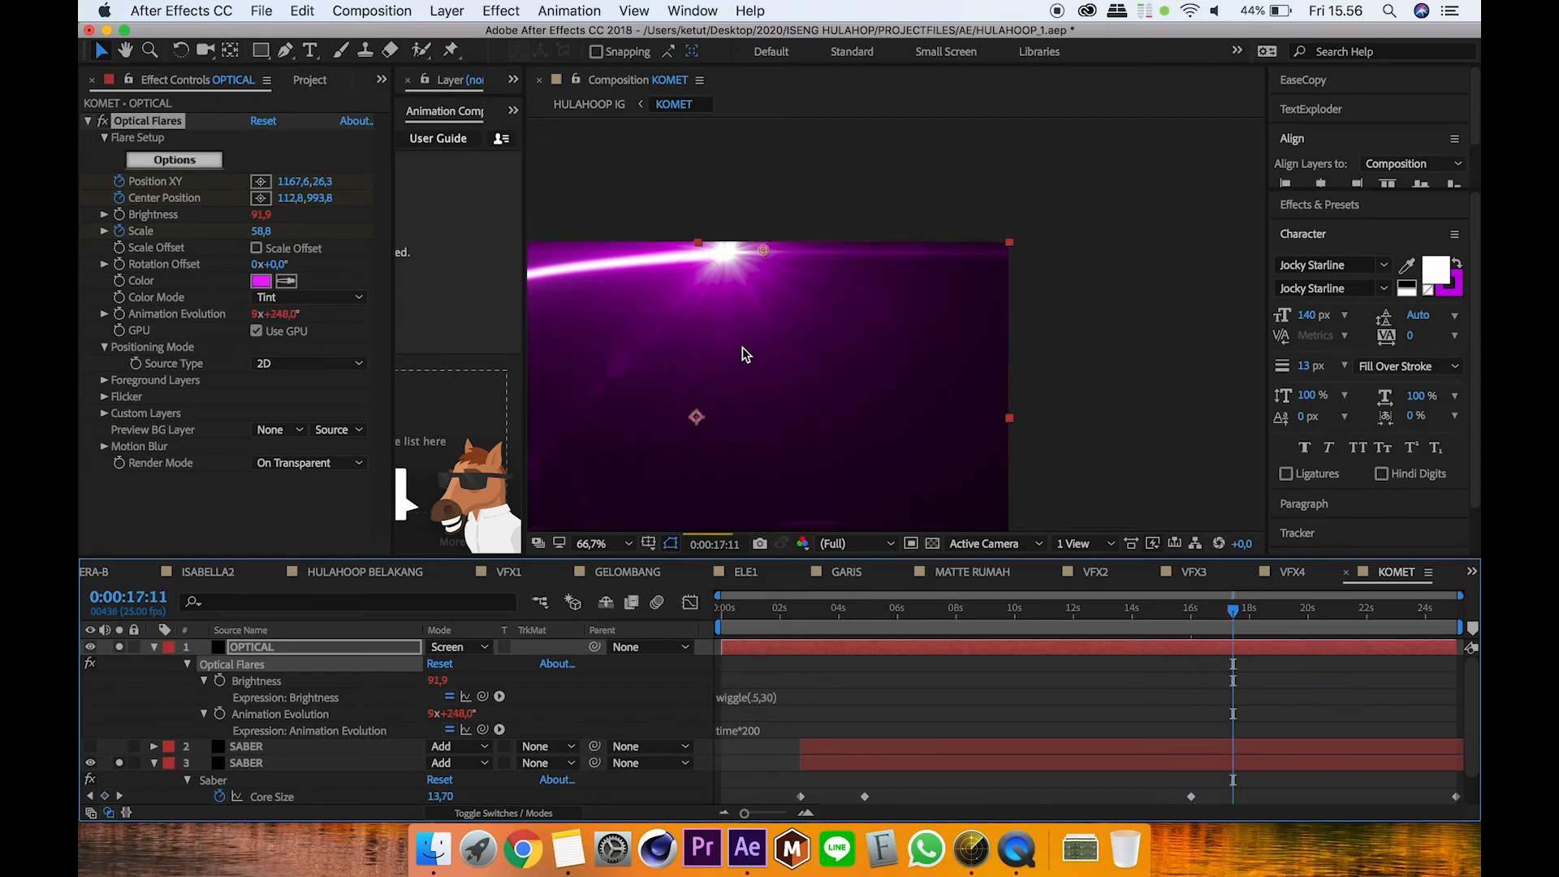
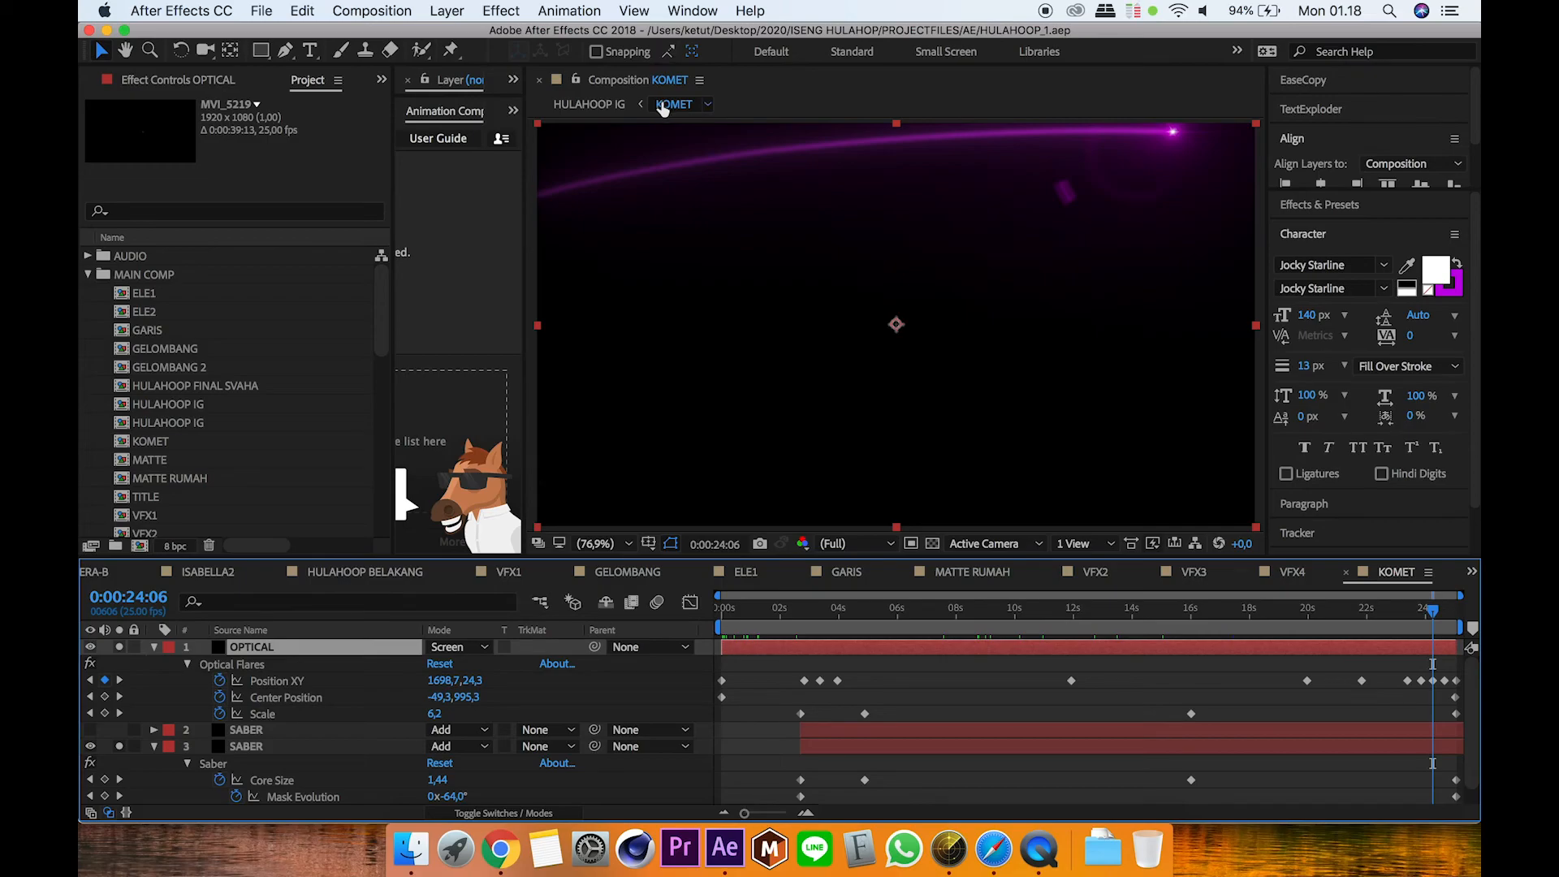
Step: Return to the HULAHOOP IG composition at 0:00:24:14 and show the KOMET layer's Collapse Transformations switch
{"action": "left_click", "coordinate": [603, 105]}
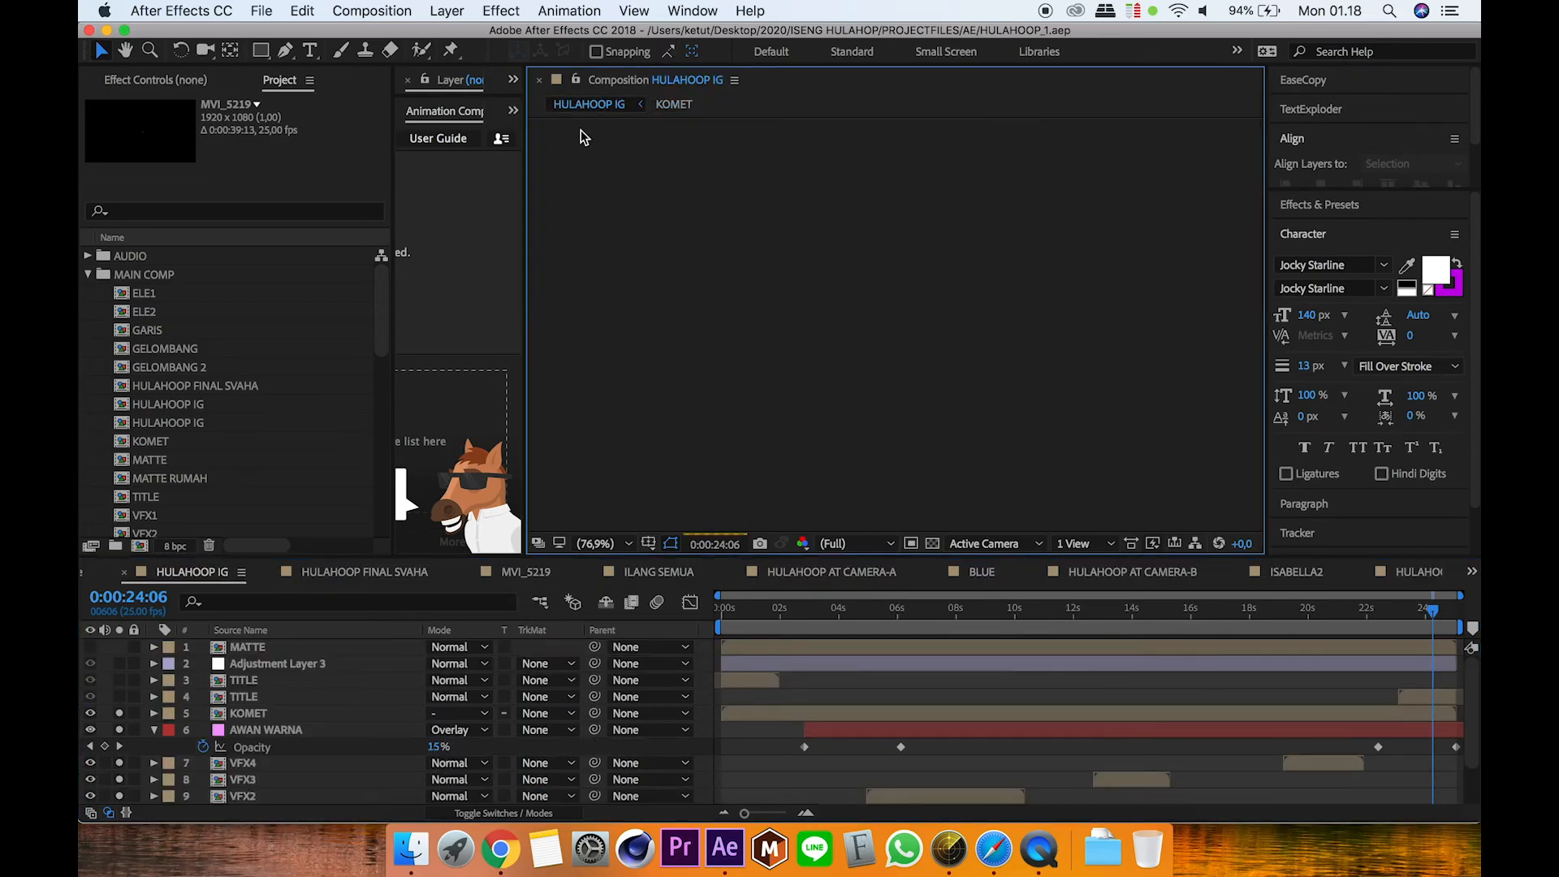
{"action": "left_click_drag", "start_coordinate": [1435, 615], "coordinate": [1440, 617]}
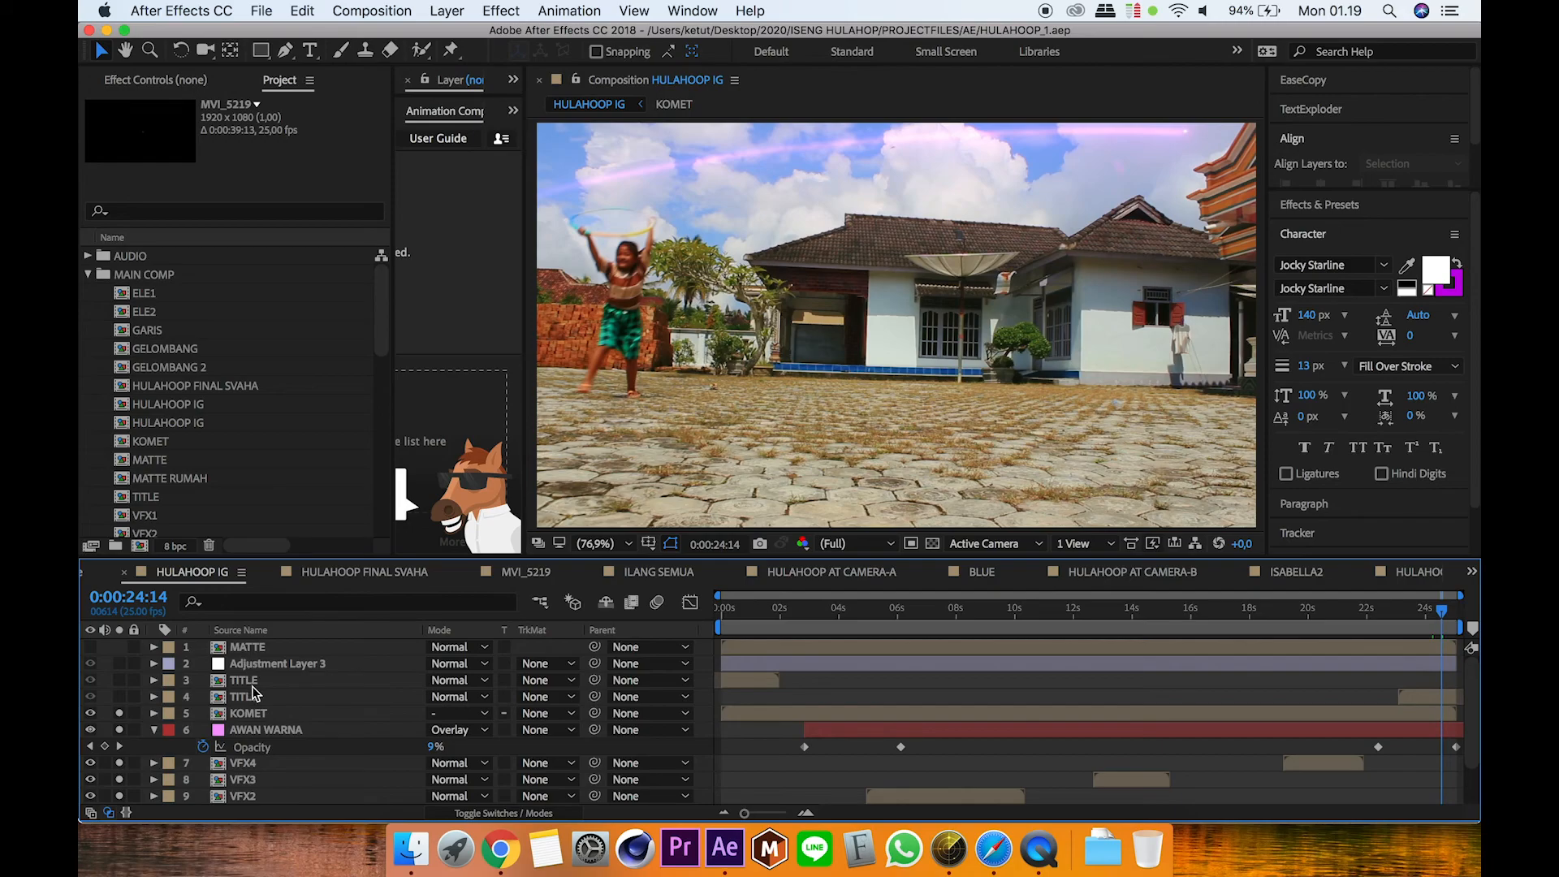
{"action": "left_click", "coordinate": [258, 714]}
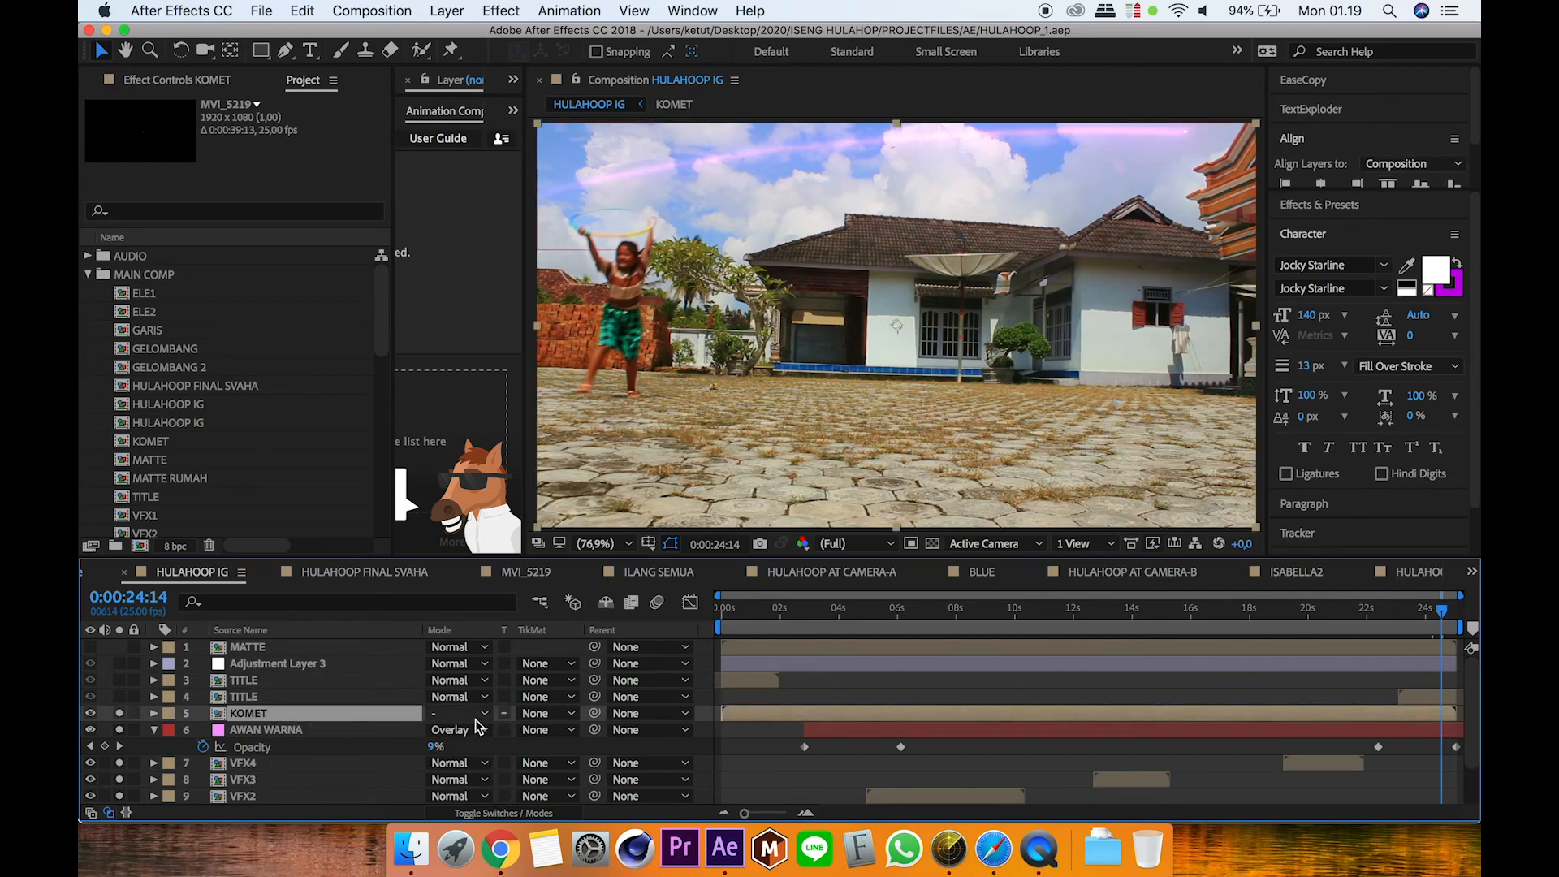
{"action": "left_click", "coordinate": [498, 814]}
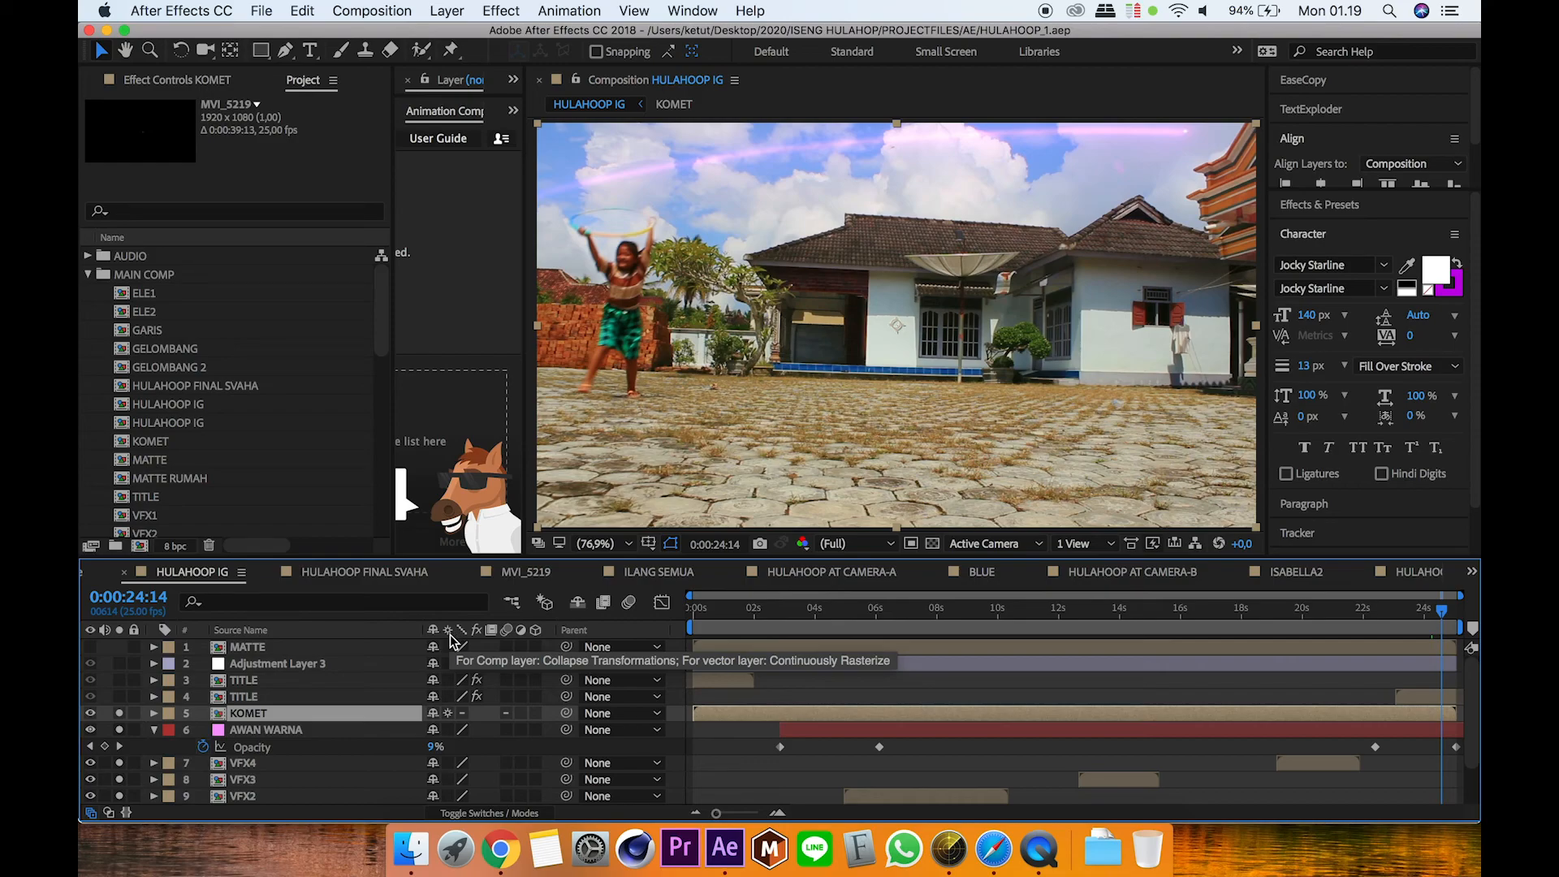
Step: Open KOMET, fold its layers to examine their blending modes, and return to HULAHOOP IG with the layer modes shown
{"action": "double_click", "coordinate": [382, 712]}
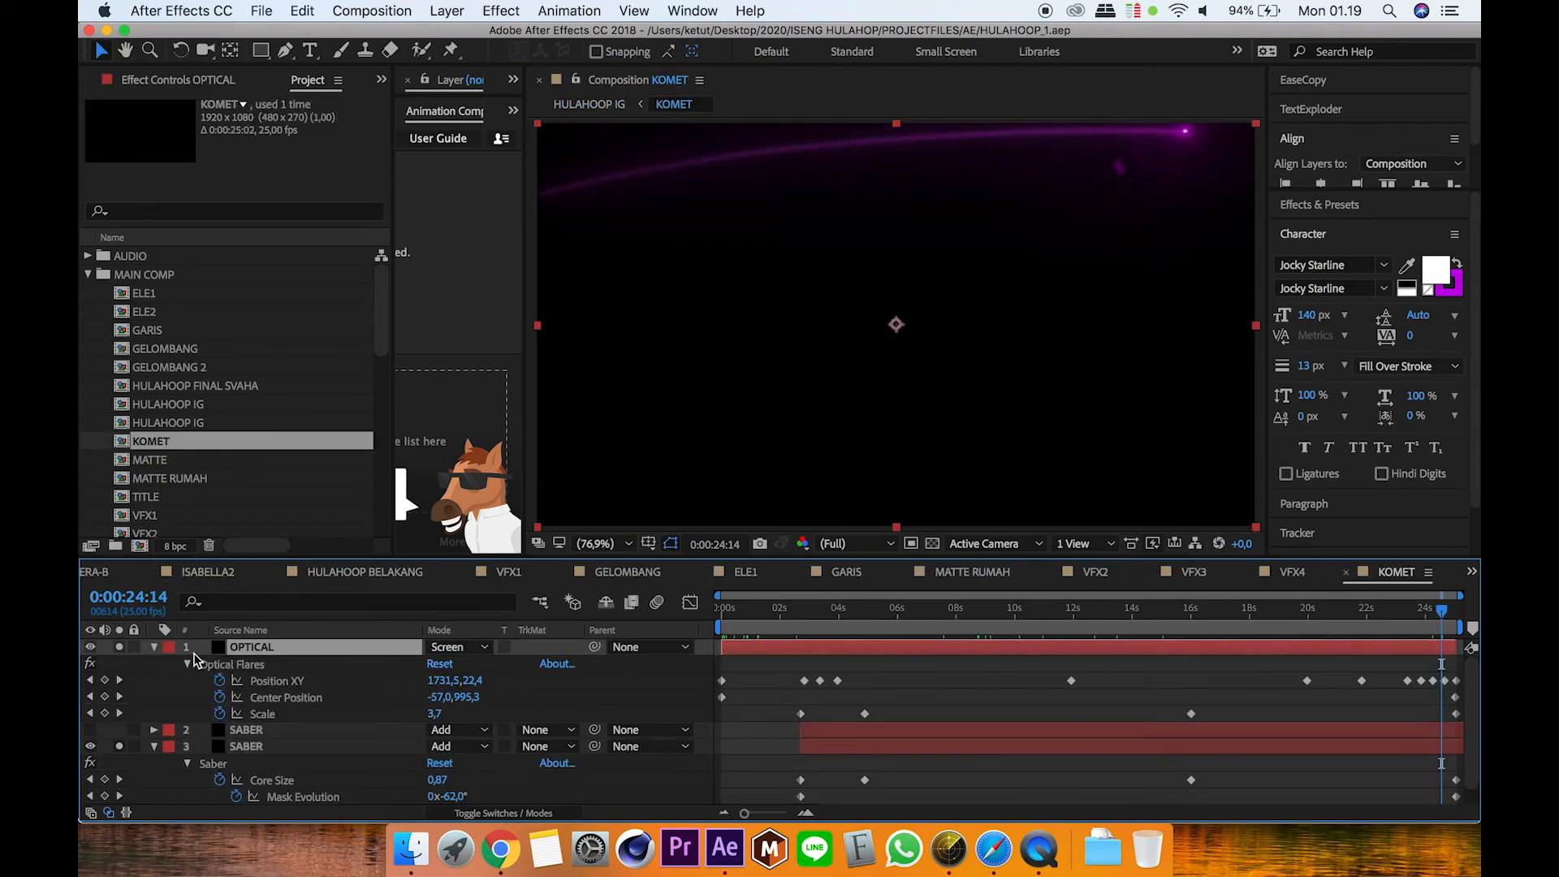
{"action": "left_click", "coordinate": [155, 648]}
{"action": "left_click", "coordinate": [155, 680]}
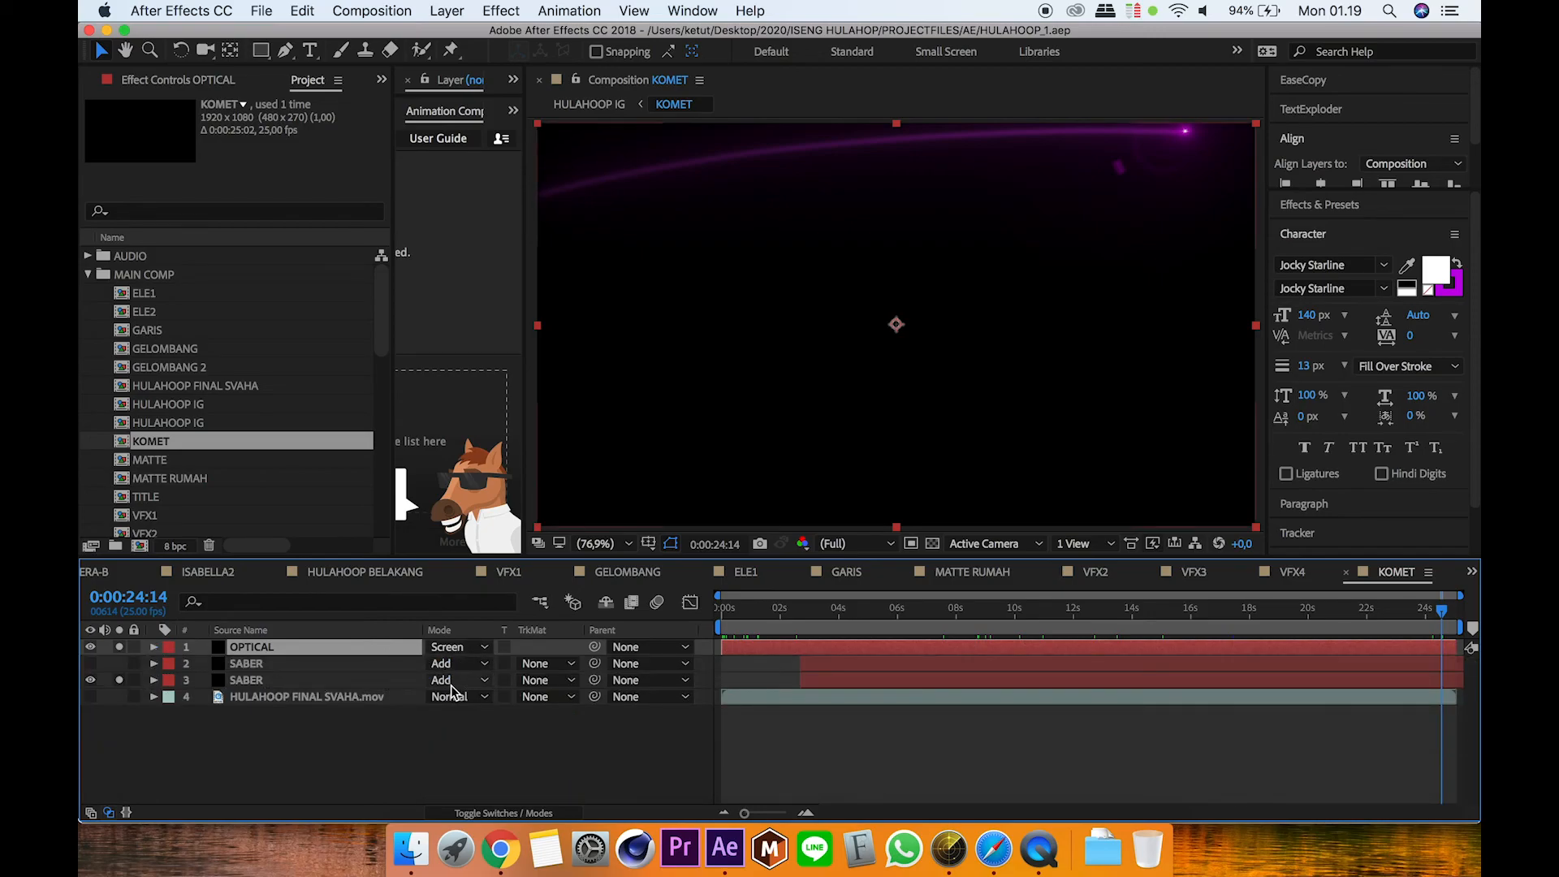
{"action": "left_click", "coordinate": [388, 709]}
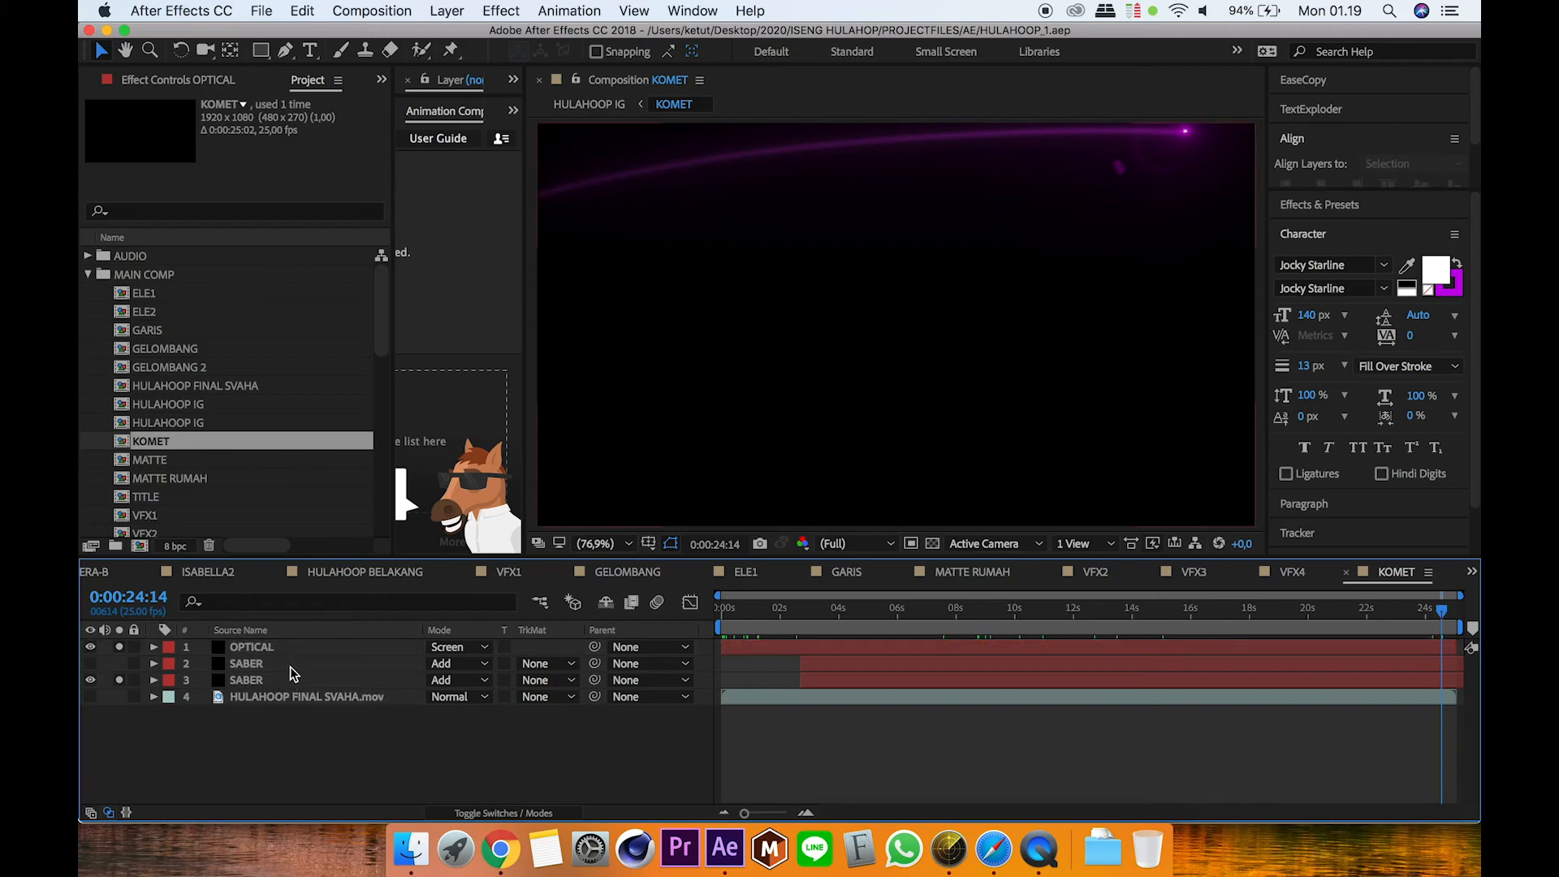
{"action": "left_click", "coordinate": [591, 104]}
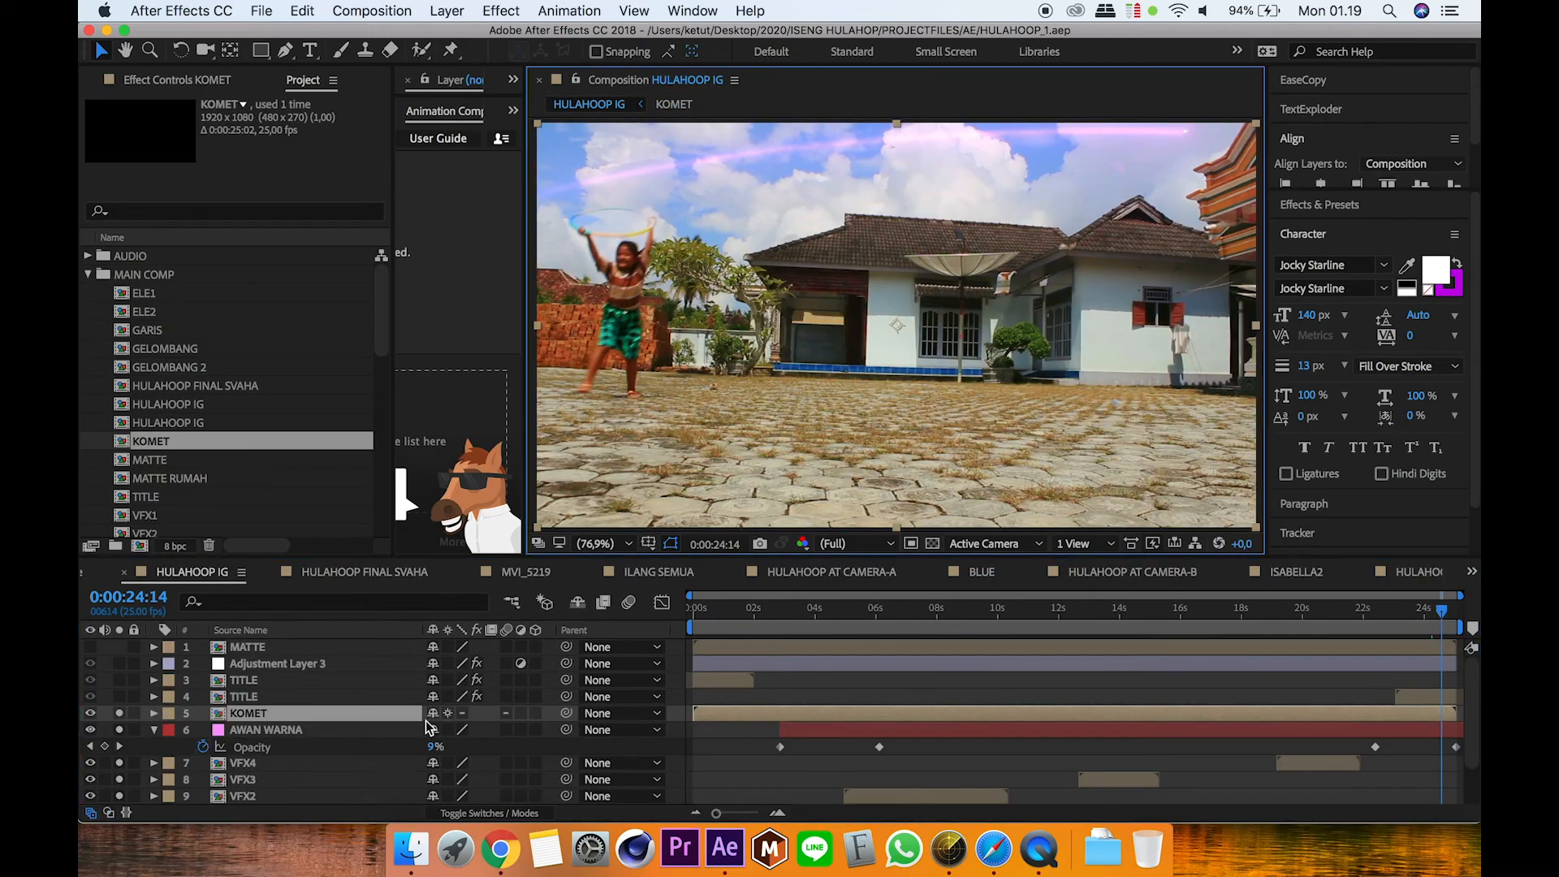
{"action": "left_click", "coordinate": [491, 813]}
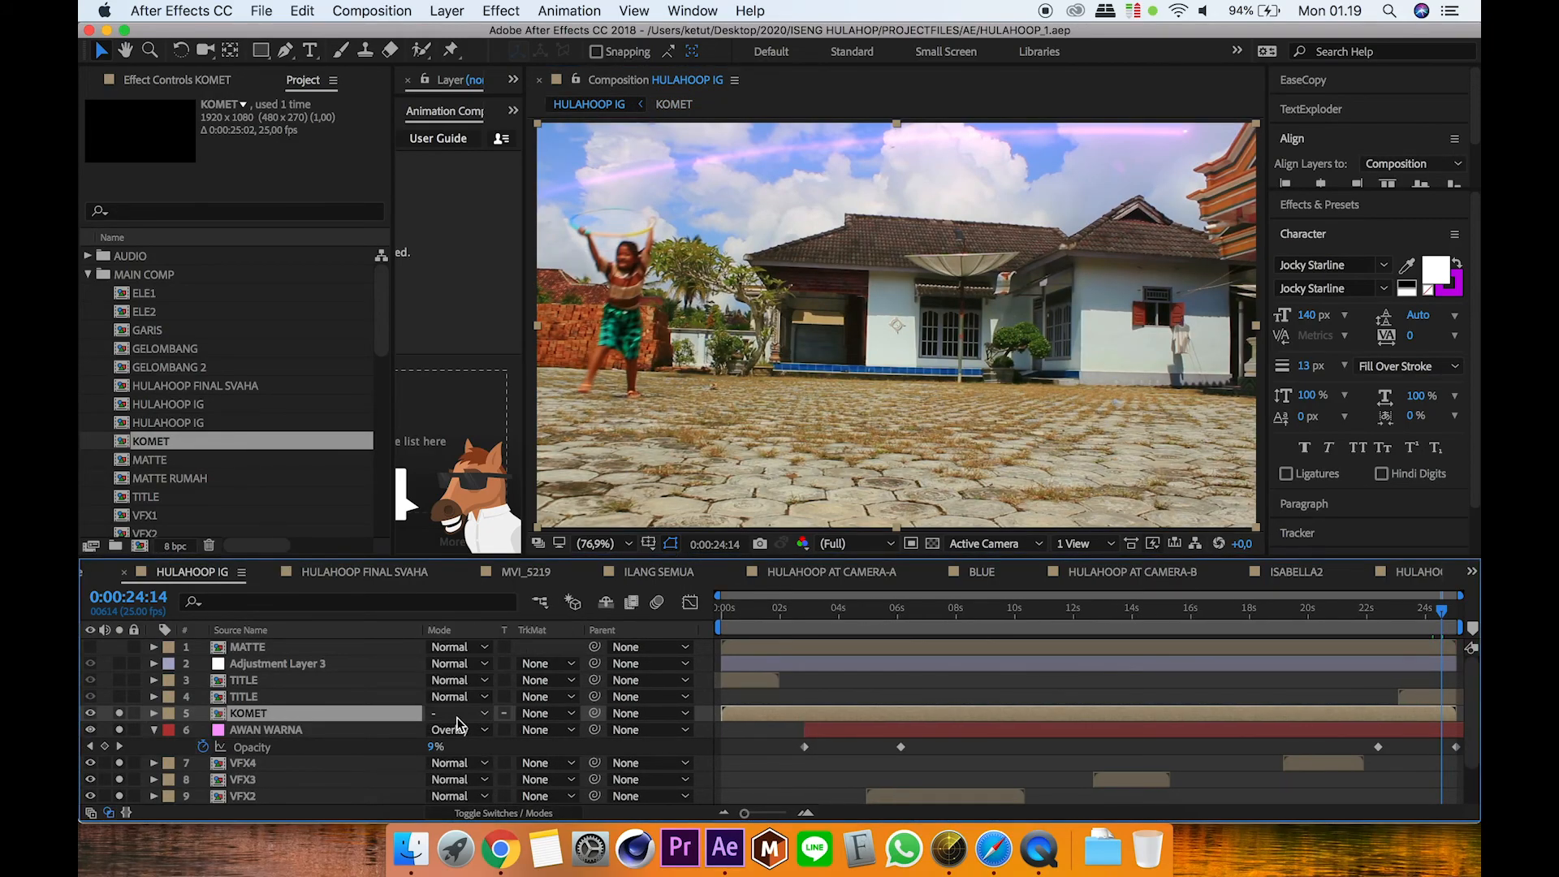
Step: Recheck the blending modes of KOMET's SABER and OPTICAL layers, and return to HULAHOOP IG with the layer switches shown
{"action": "double_click", "coordinate": [363, 713]}
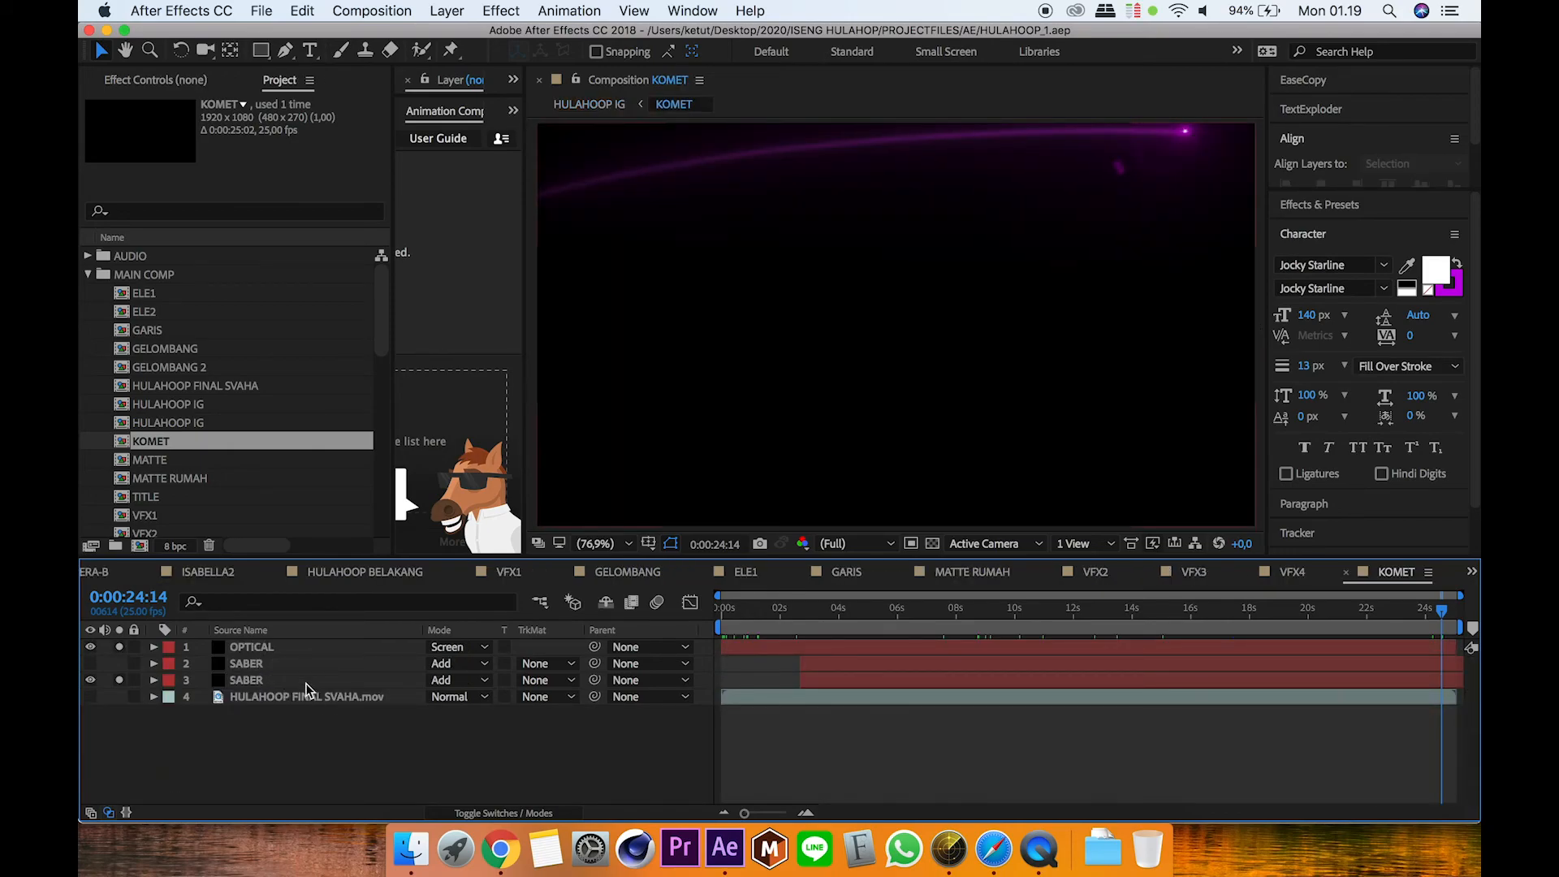
{"action": "left_click", "coordinate": [295, 684]}
{"action": "left_click", "coordinate": [304, 647]}
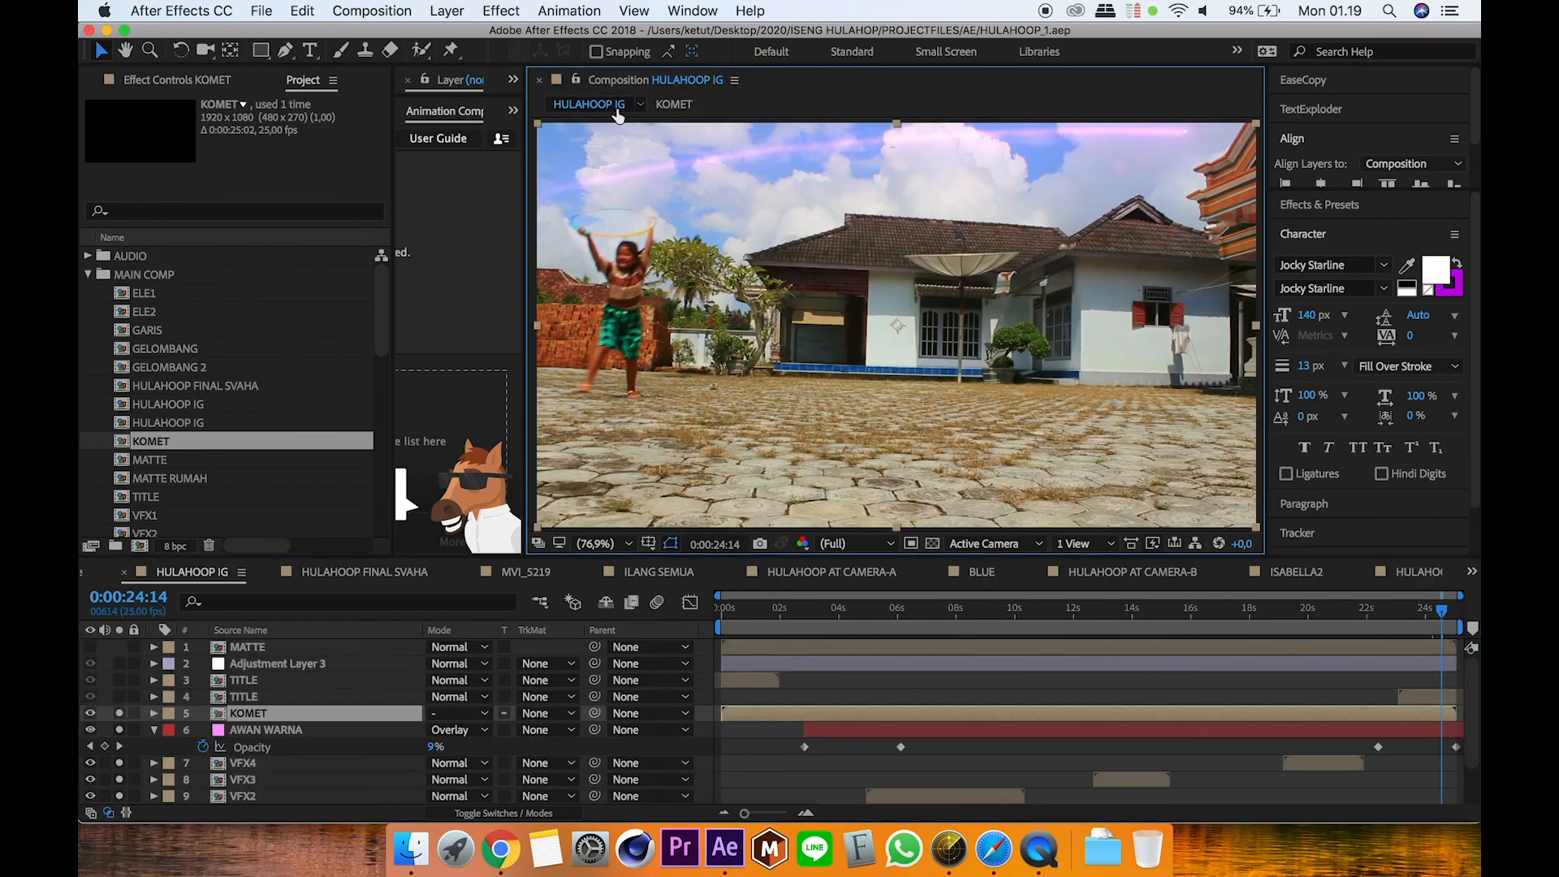
{"action": "left_click", "coordinate": [607, 106]}
{"action": "left_click", "coordinate": [457, 811]}
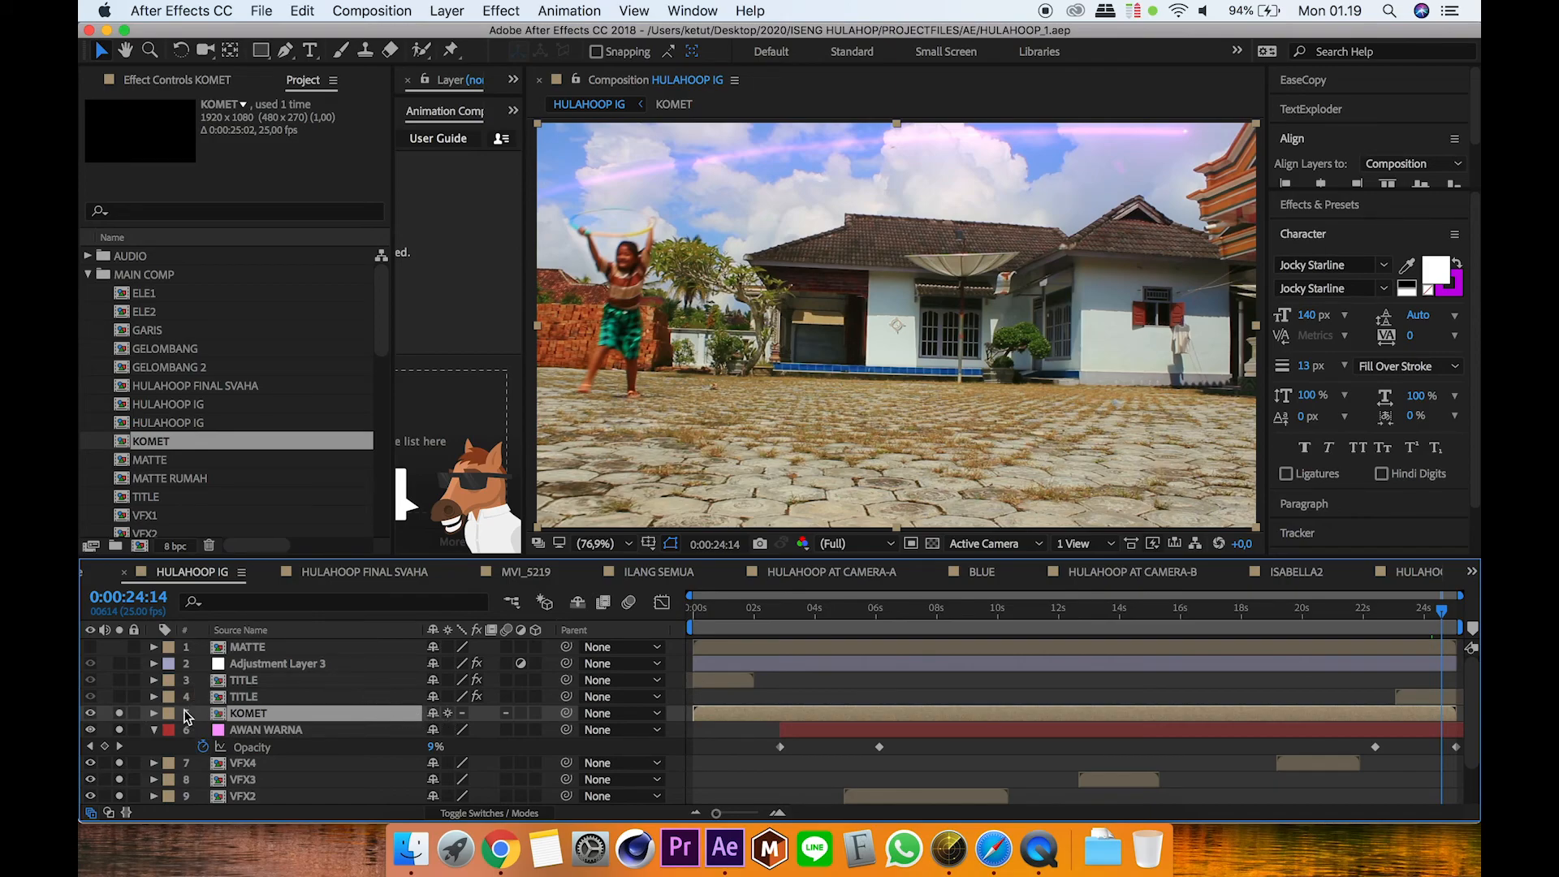
Step: Solo both TITLE layers in HULAHOOP IG and select them together to point out their placement in the timeline
{"action": "left_click", "coordinate": [244, 697]}
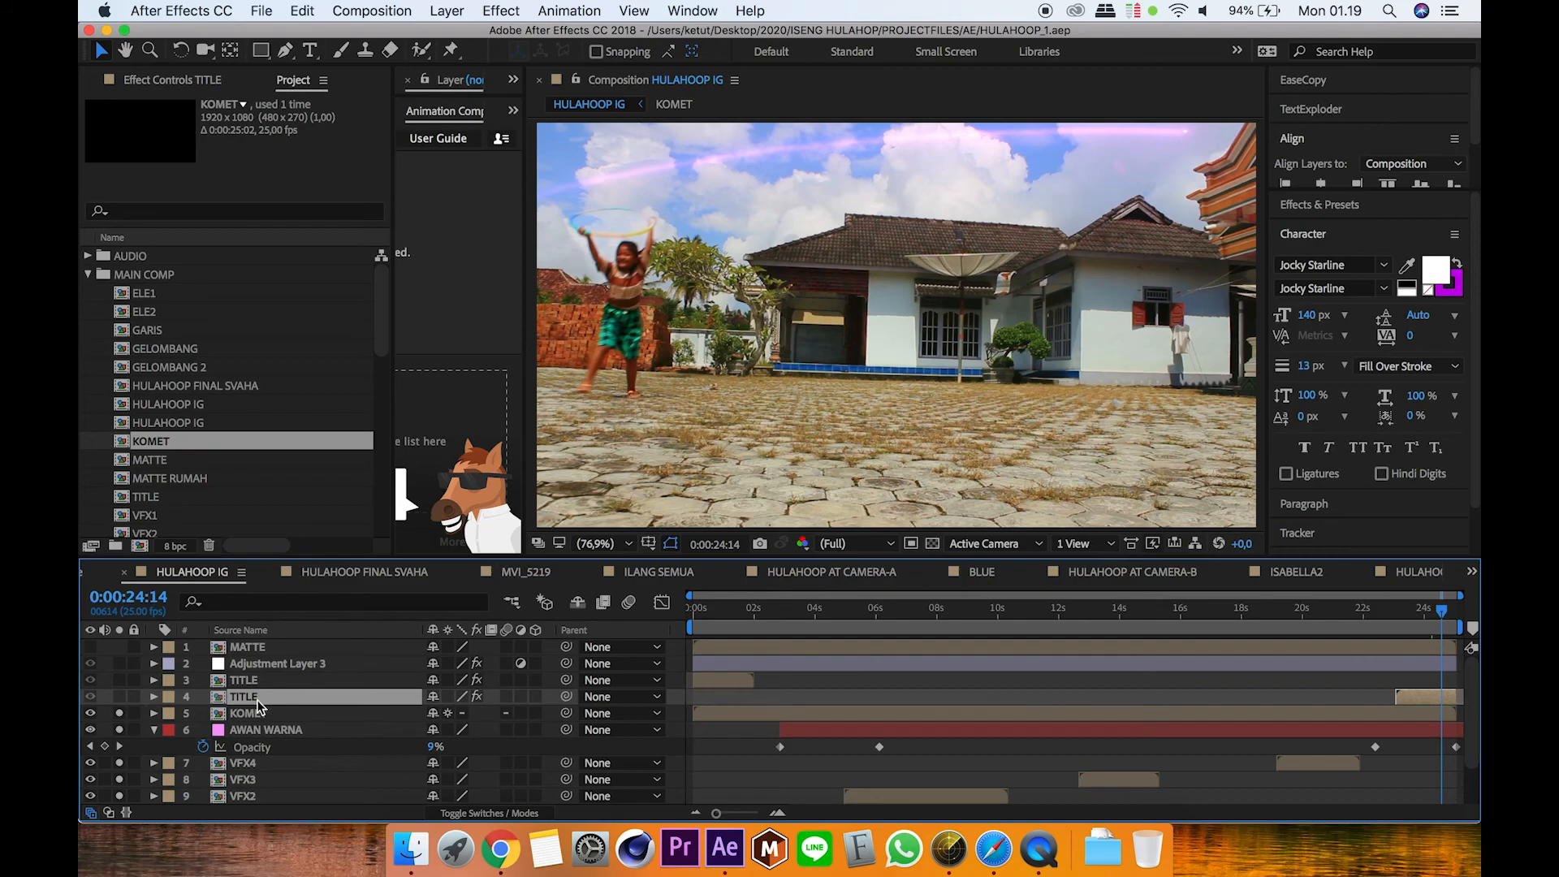
{"action": "left_click", "coordinate": [119, 696]}
{"action": "left_click", "coordinate": [119, 679]}
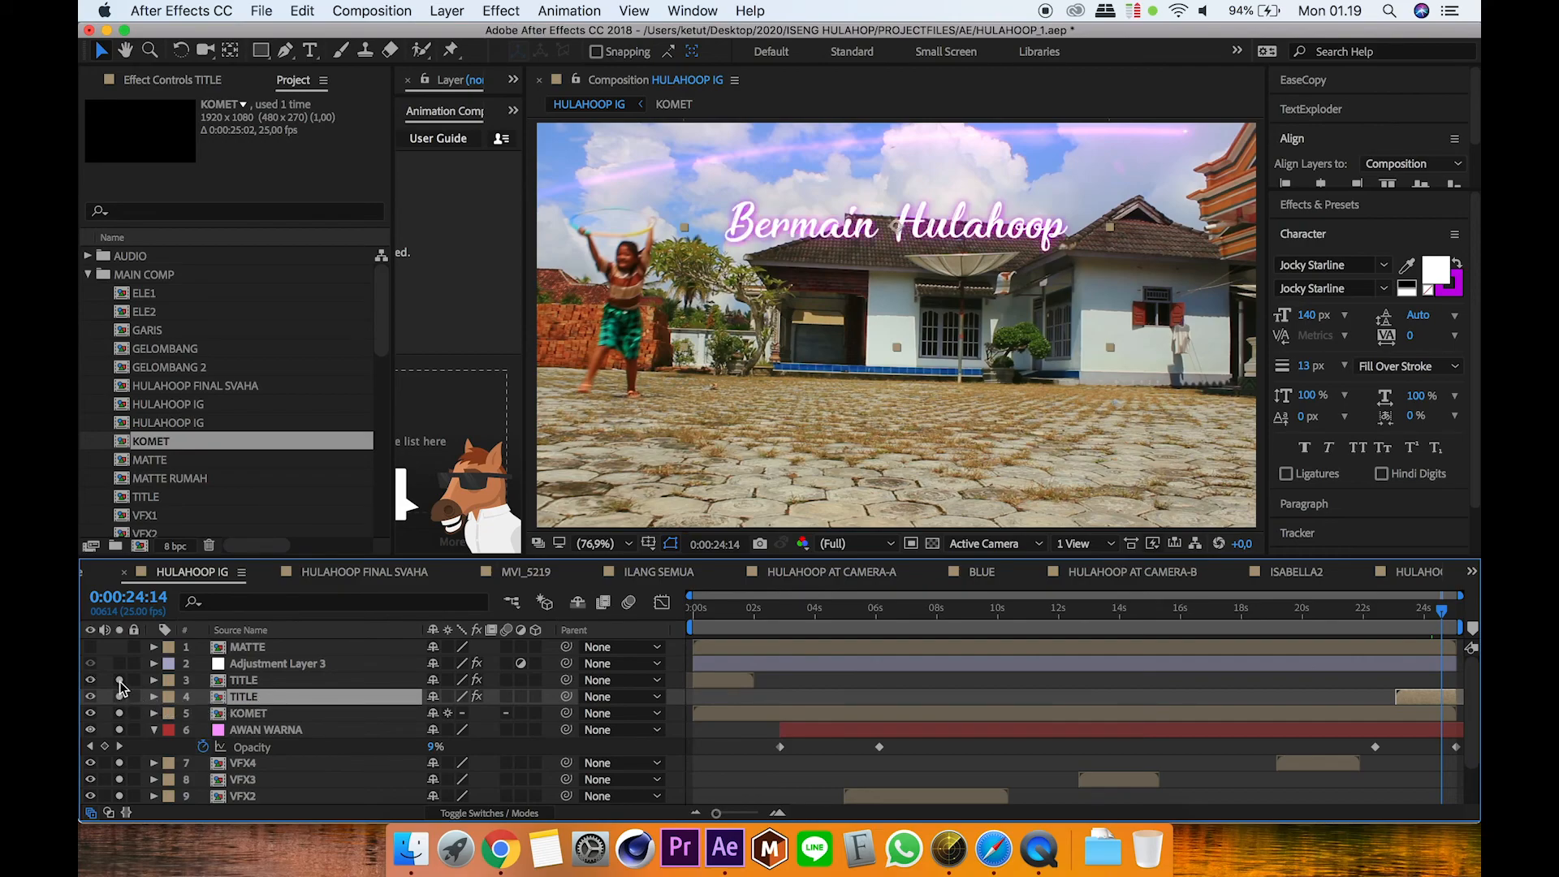
{"action": "left_click", "coordinate": [243, 679]}
{"action": "left_click", "coordinate": [252, 697], "text": "shift"}
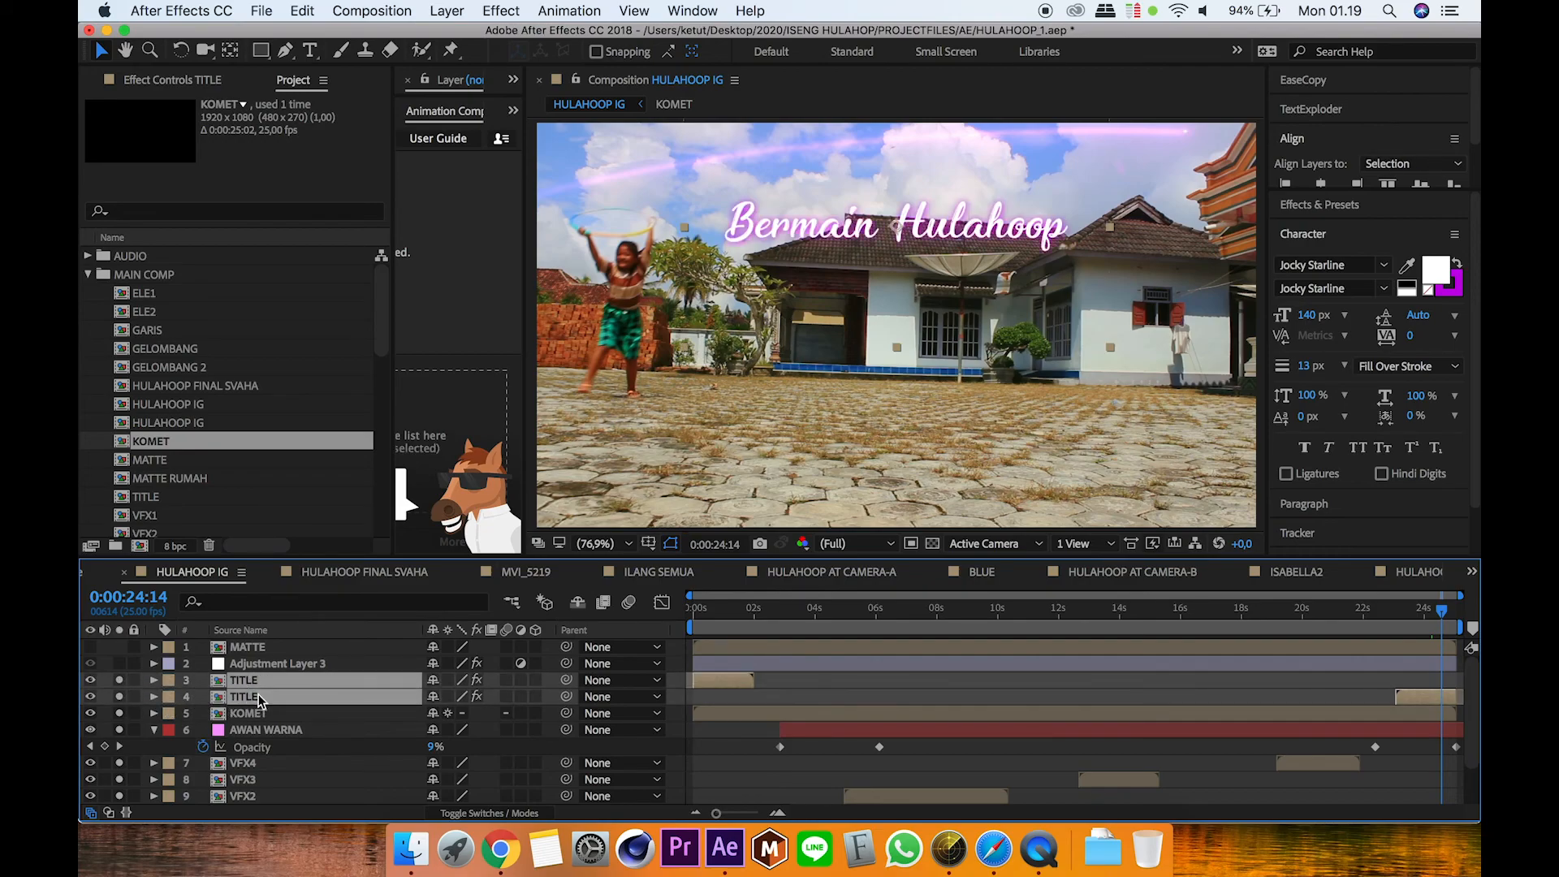
{"action": "left_click", "coordinate": [806, 686]}
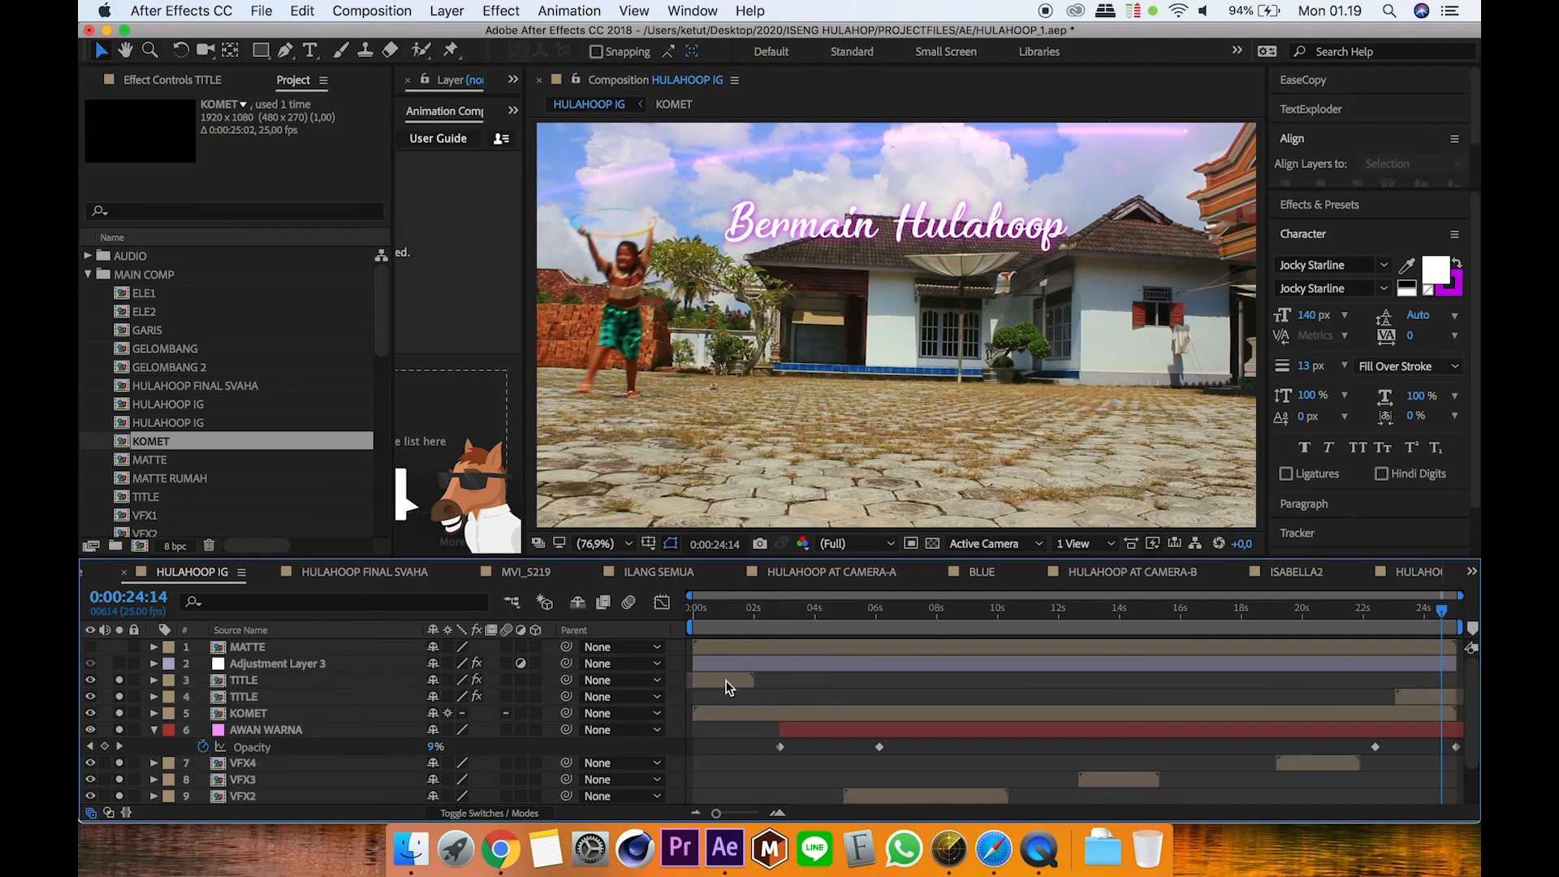
Step: Open the TITLE composition, fold the Bermain Hulahoop text layer, and view the text writing on from 0:00:00:00 to 0:00:01:15
{"action": "left_click", "coordinate": [269, 684]}
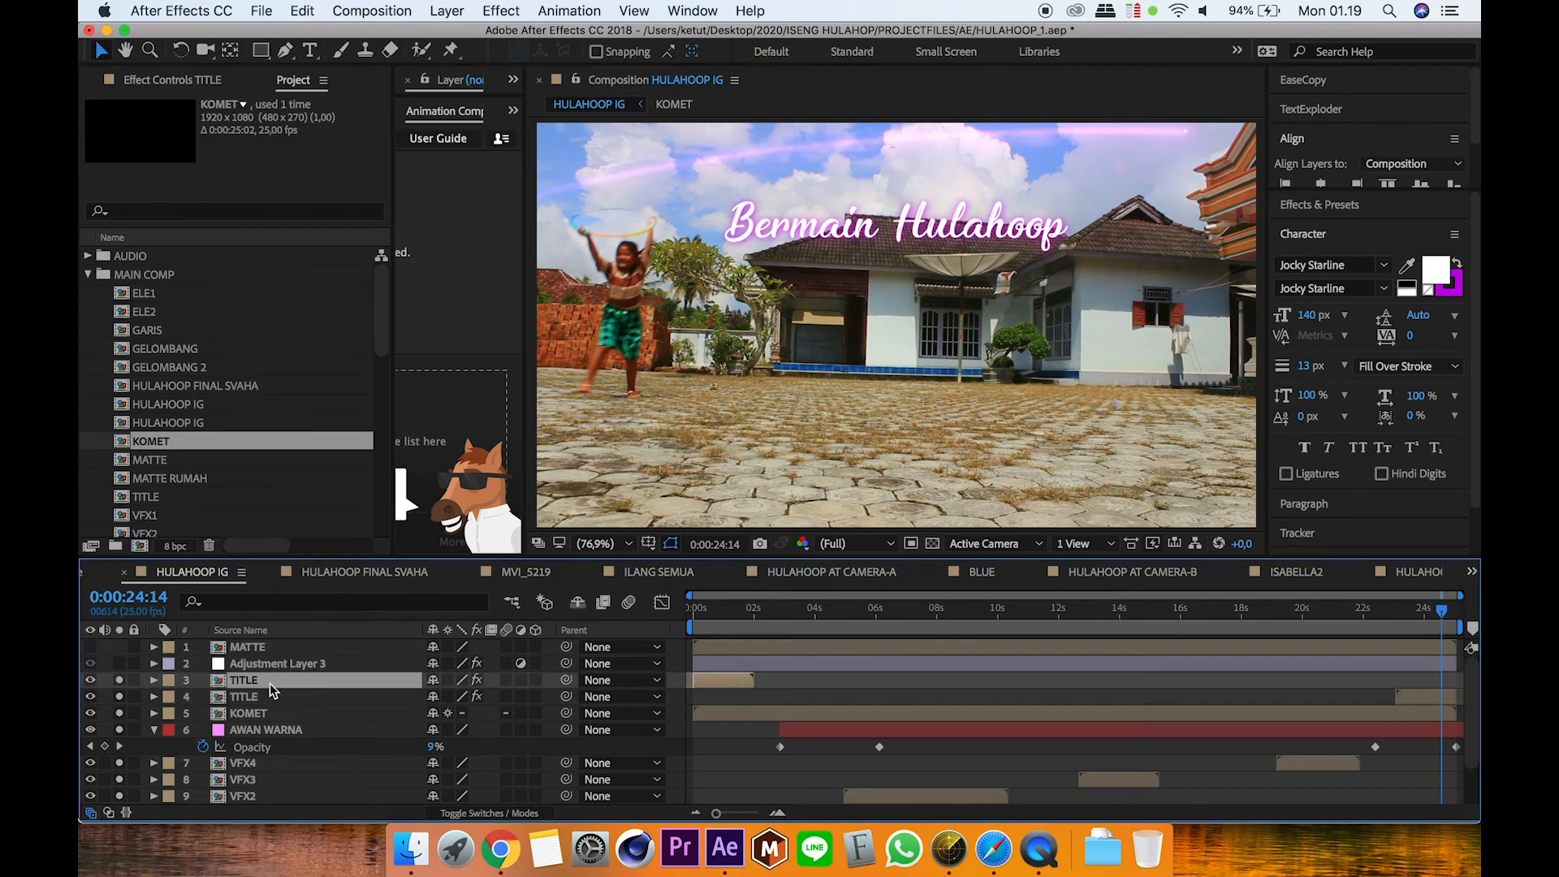
{"action": "double_click", "coordinate": [253, 680]}
{"action": "left_click_drag", "start_coordinate": [806, 615], "coordinate": [650, 637]}
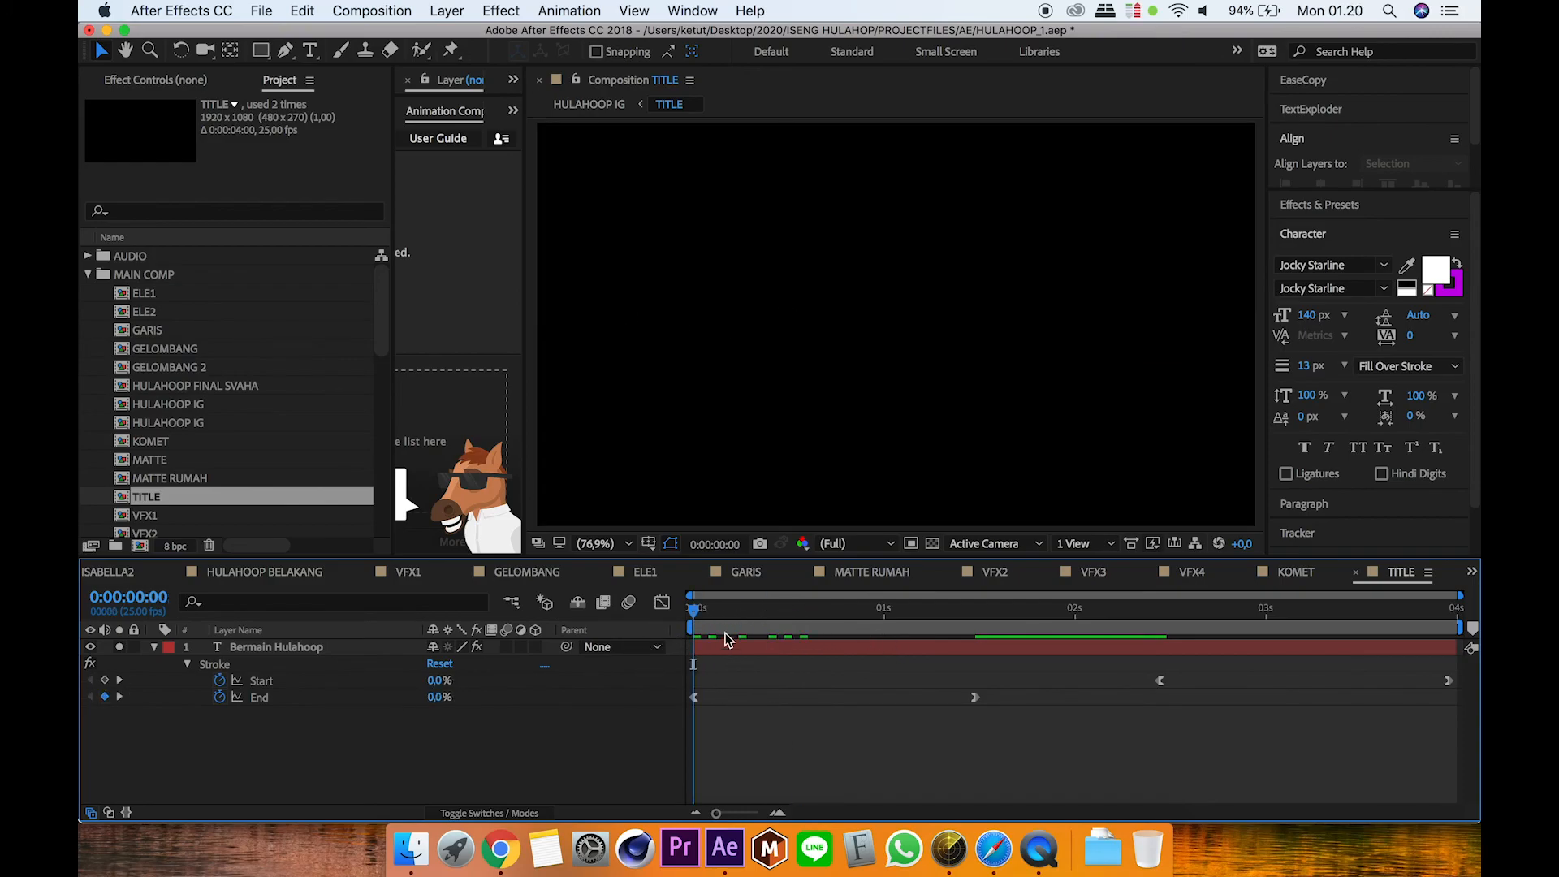
{"action": "left_click", "coordinate": [285, 647]}
{"action": "left_click", "coordinate": [153, 649]}
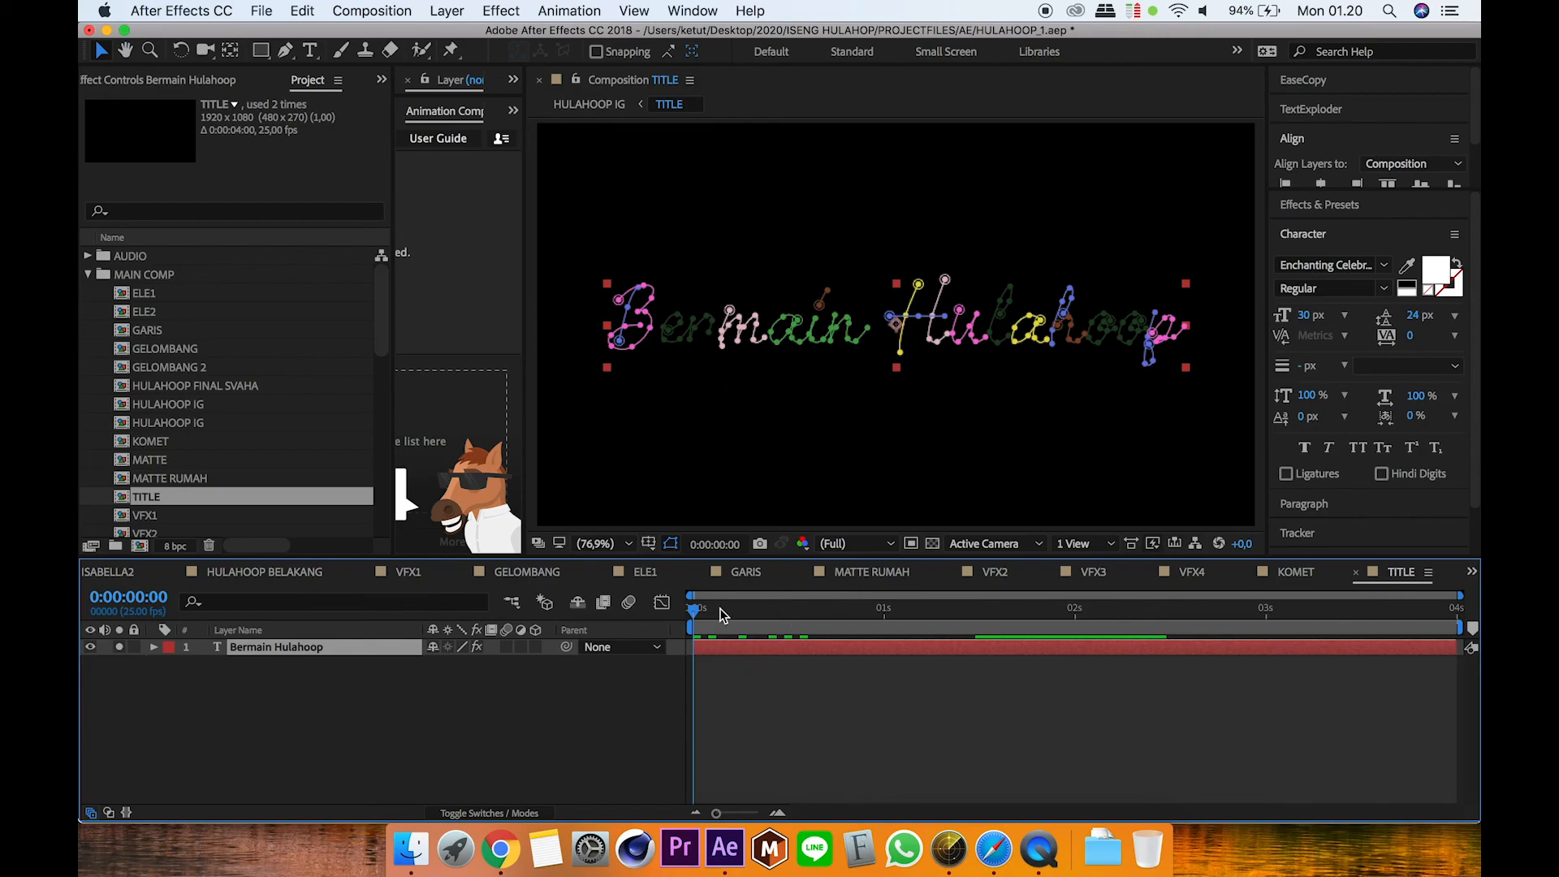
{"action": "left_click_drag", "start_coordinate": [707, 626], "coordinate": [999, 627]}
{"action": "left_click", "coordinate": [923, 696]}
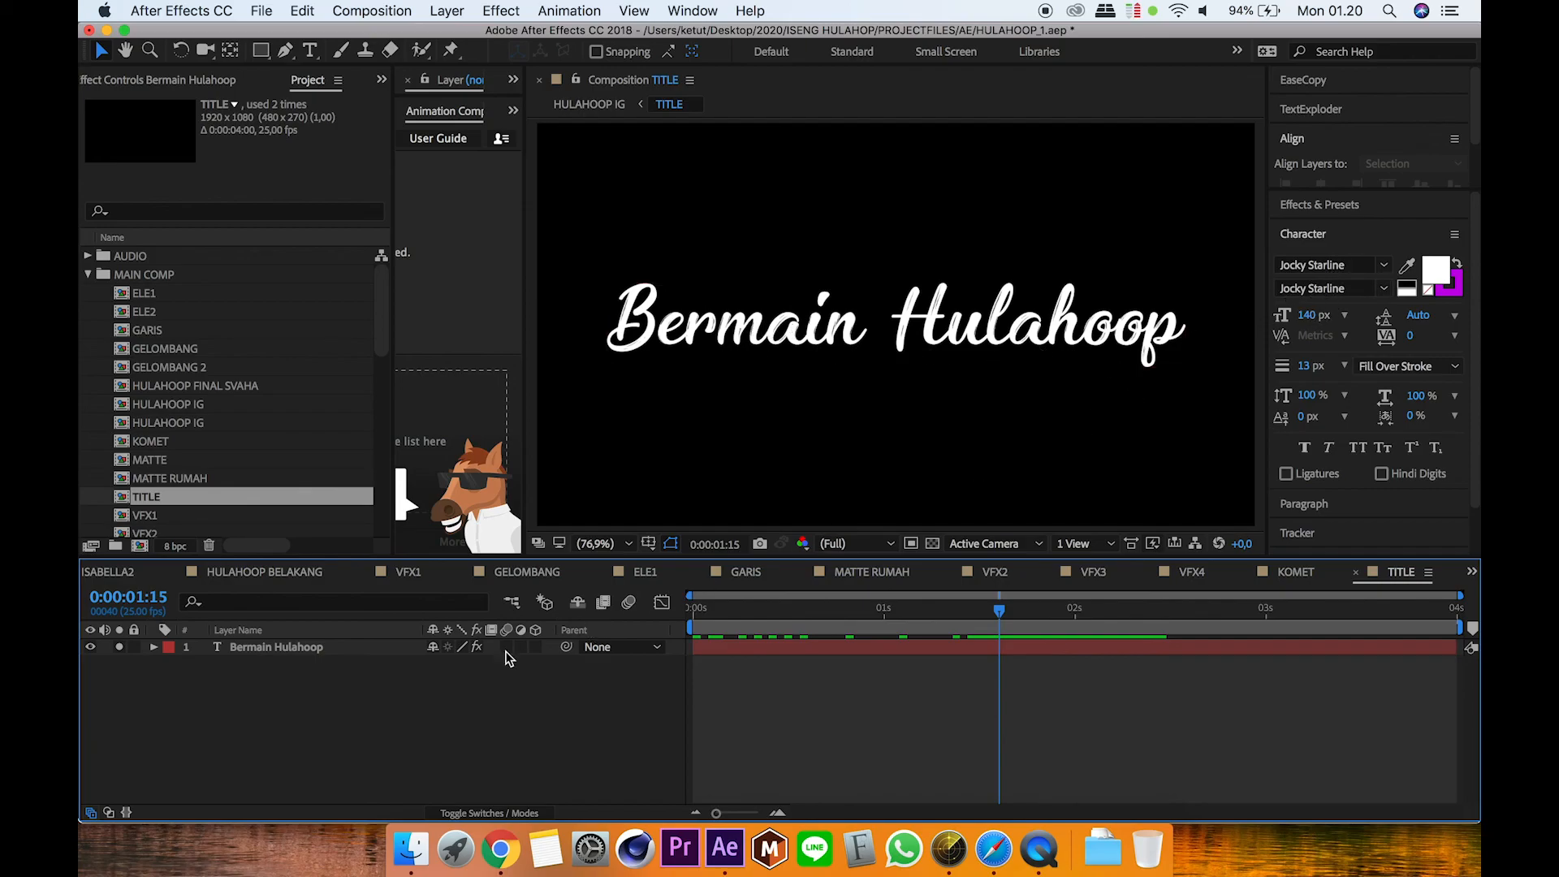
Step: Reveal the Bermain Hulahoop layer's mask paths and examine its Stroke effect settings
{"action": "left_click", "coordinate": [276, 650]}
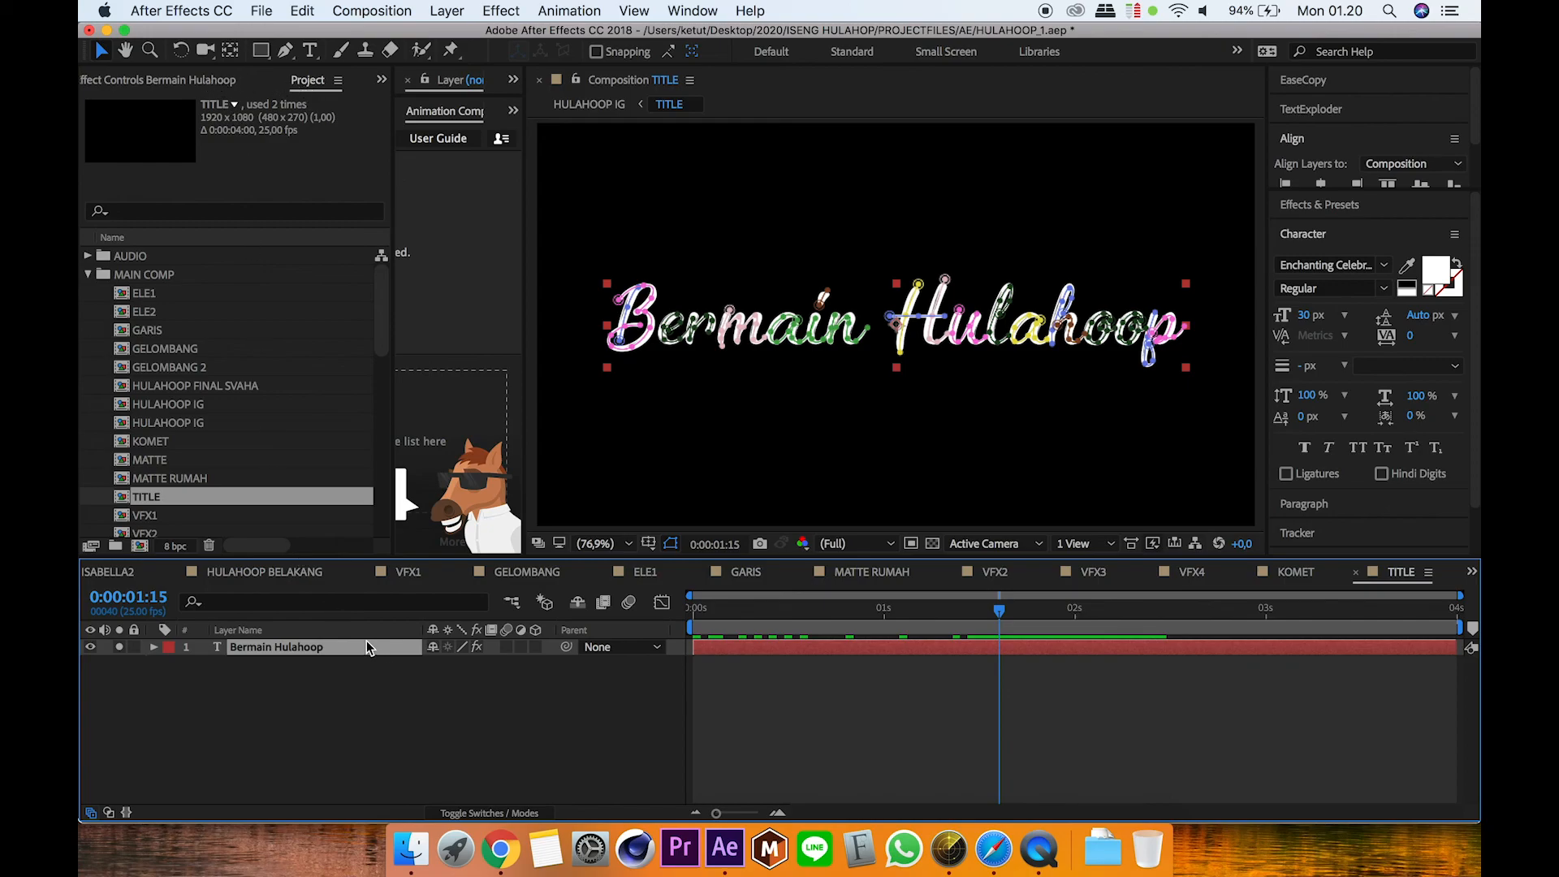
{"action": "key", "text": "m"}
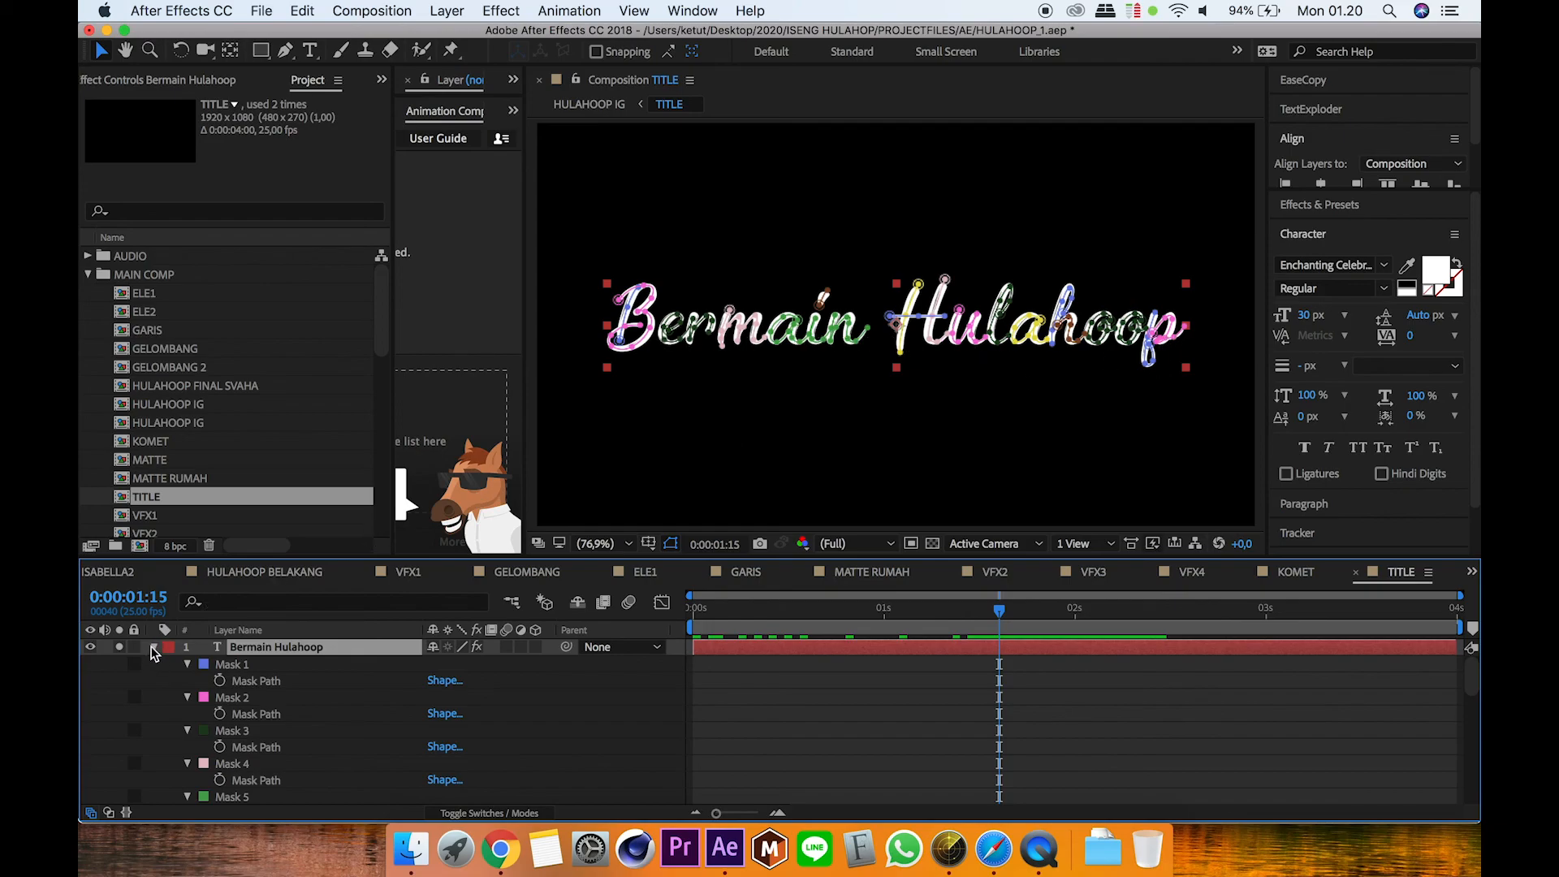
{"action": "left_click", "coordinate": [203, 80]}
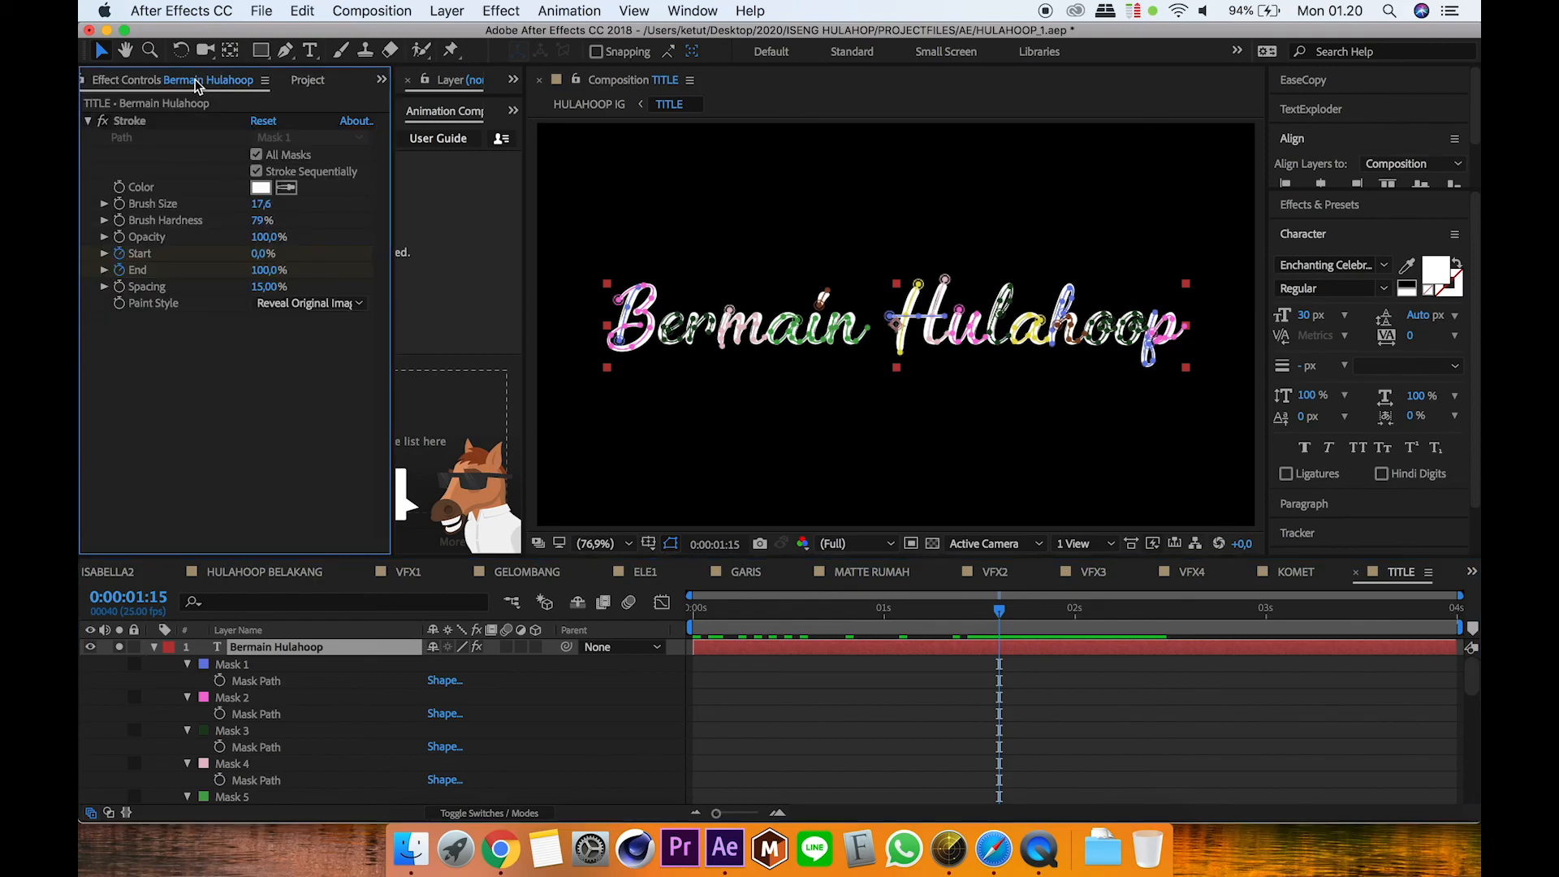
{"action": "left_click", "coordinate": [140, 122]}
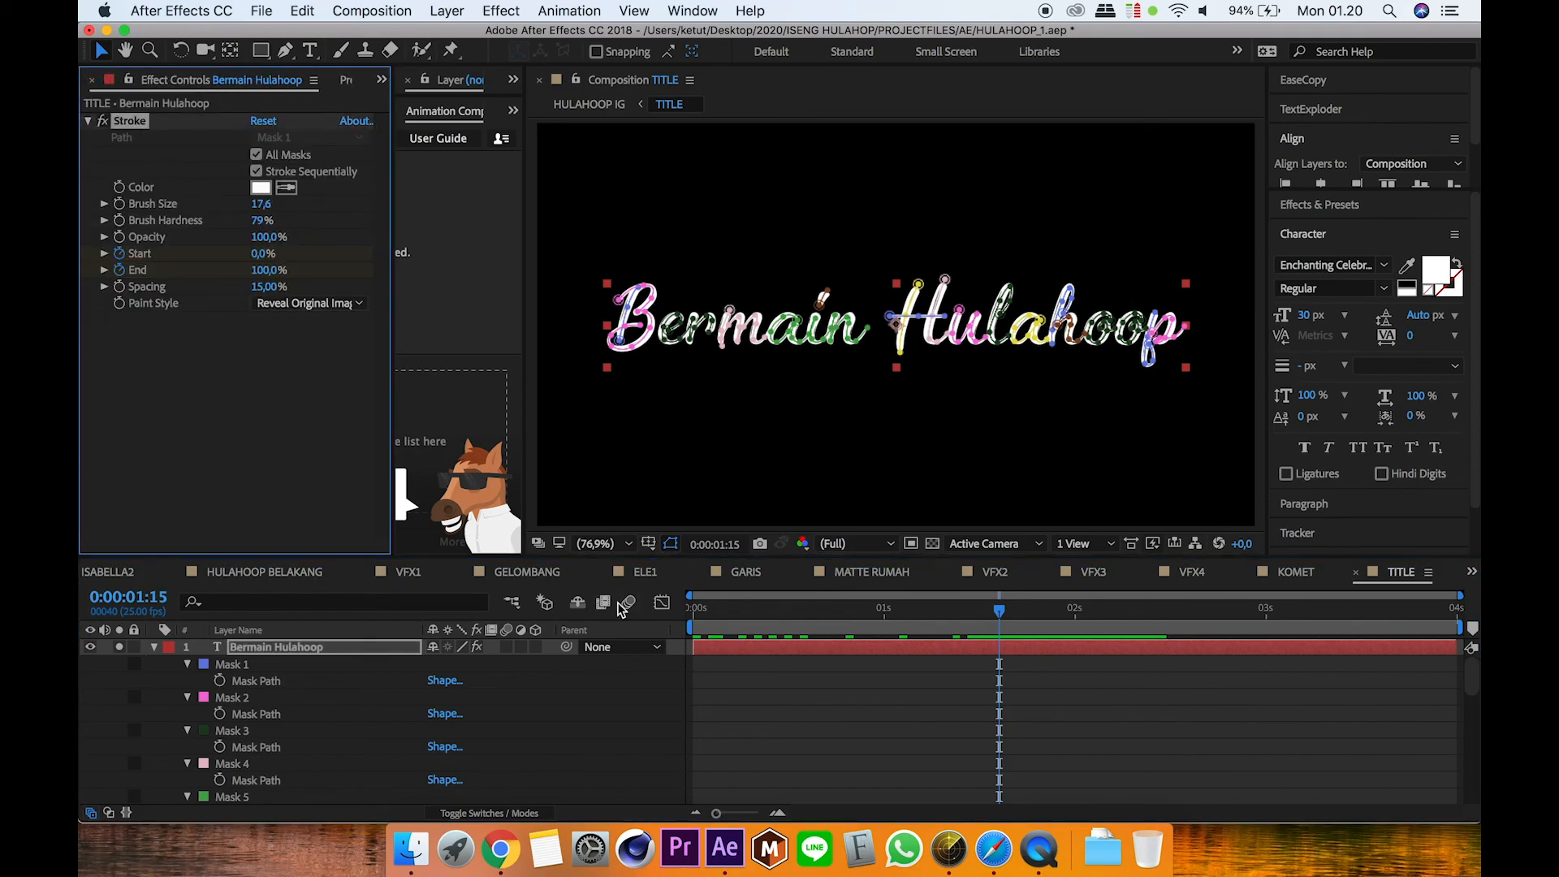
Step: Reveal the Stroke's Start and End keyframes, view the text drawing on and off up to 0:00:03:24, and return to HULAHOOP IG
{"action": "key", "text": "u"}
{"action": "mouse_move", "coordinate": [818, 613]}
{"action": "left_mouse_down"}
{"action": "mouse_move", "coordinate": [793, 632]}
{"action": "mouse_move", "coordinate": [665, 641]}
{"action": "mouse_move", "coordinate": [714, 619]}
{"action": "mouse_move", "coordinate": [1388, 641]}
{"action": "left_mouse_up"}
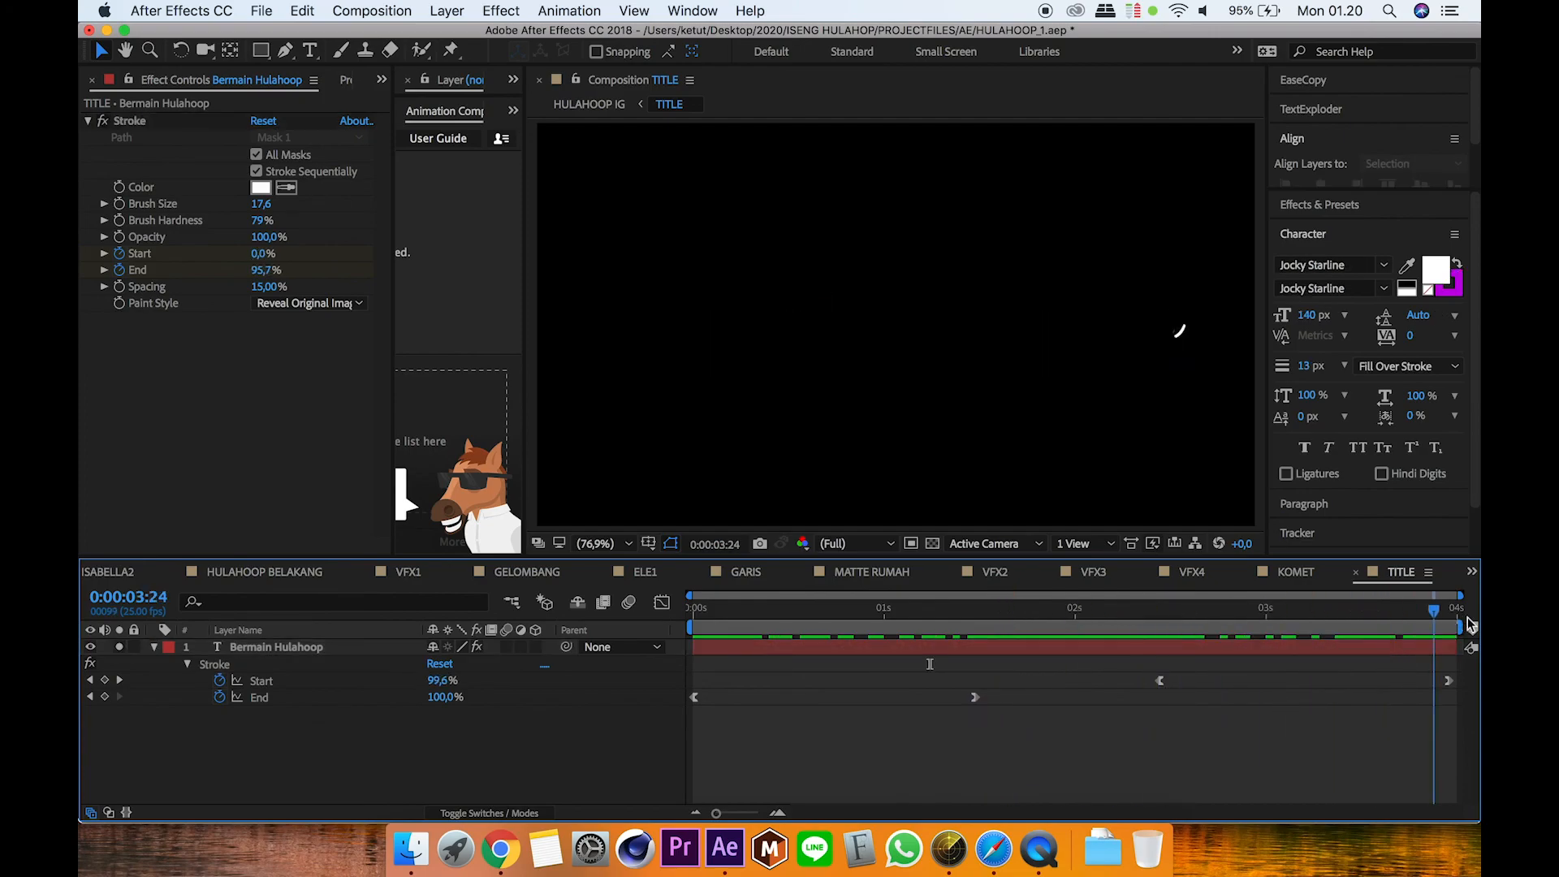
{"action": "left_click_drag", "start_coordinate": [1469, 626], "coordinate": [1074, 634]}
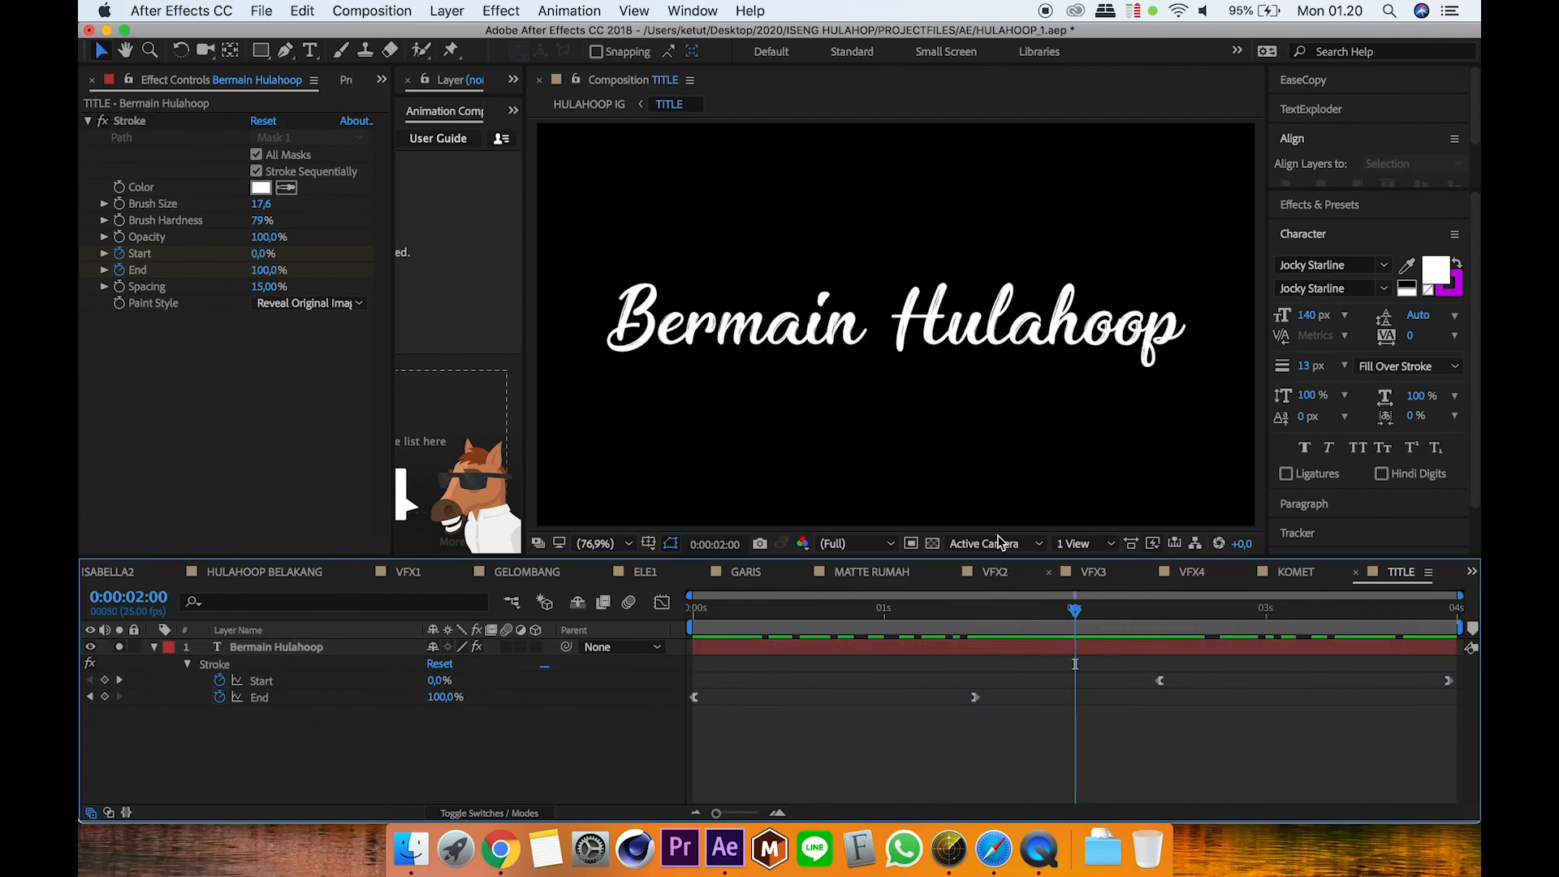
{"action": "left_click", "coordinate": [588, 104]}
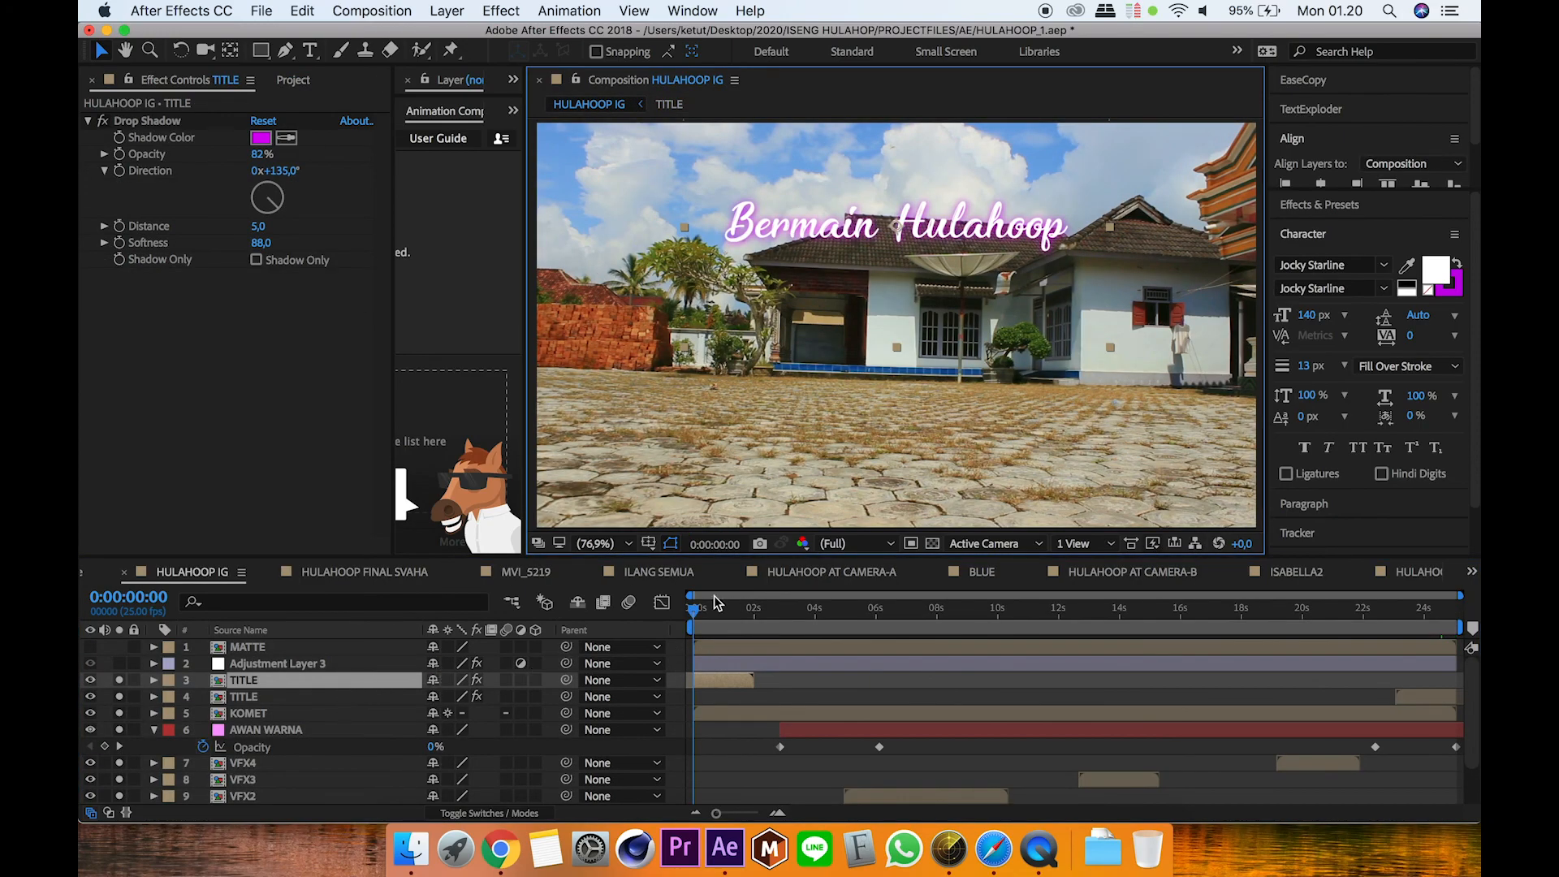
Step: Try shifting the first TITLE layer along the timeline, and realign its start to 0:00:00:00
{"action": "left_click_drag", "start_coordinate": [699, 676], "coordinate": [915, 679]}
{"action": "left_click", "coordinate": [888, 621]}
{"action": "left_click_drag", "start_coordinate": [728, 613], "coordinate": [640, 615]}
{"action": "key", "text": "["}
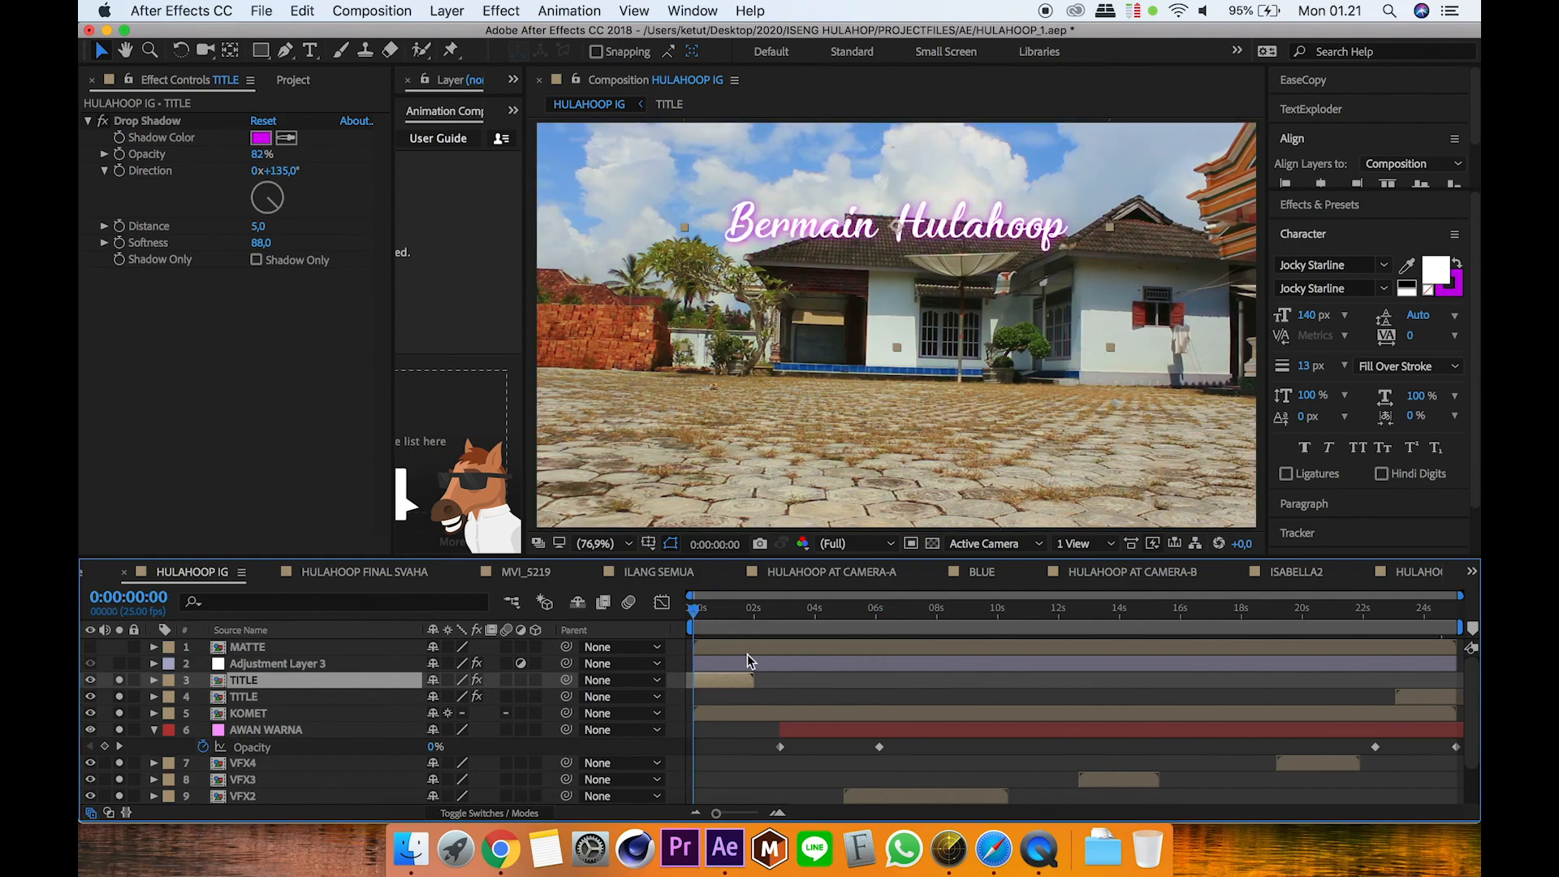
{"action": "left_click", "coordinate": [791, 687]}
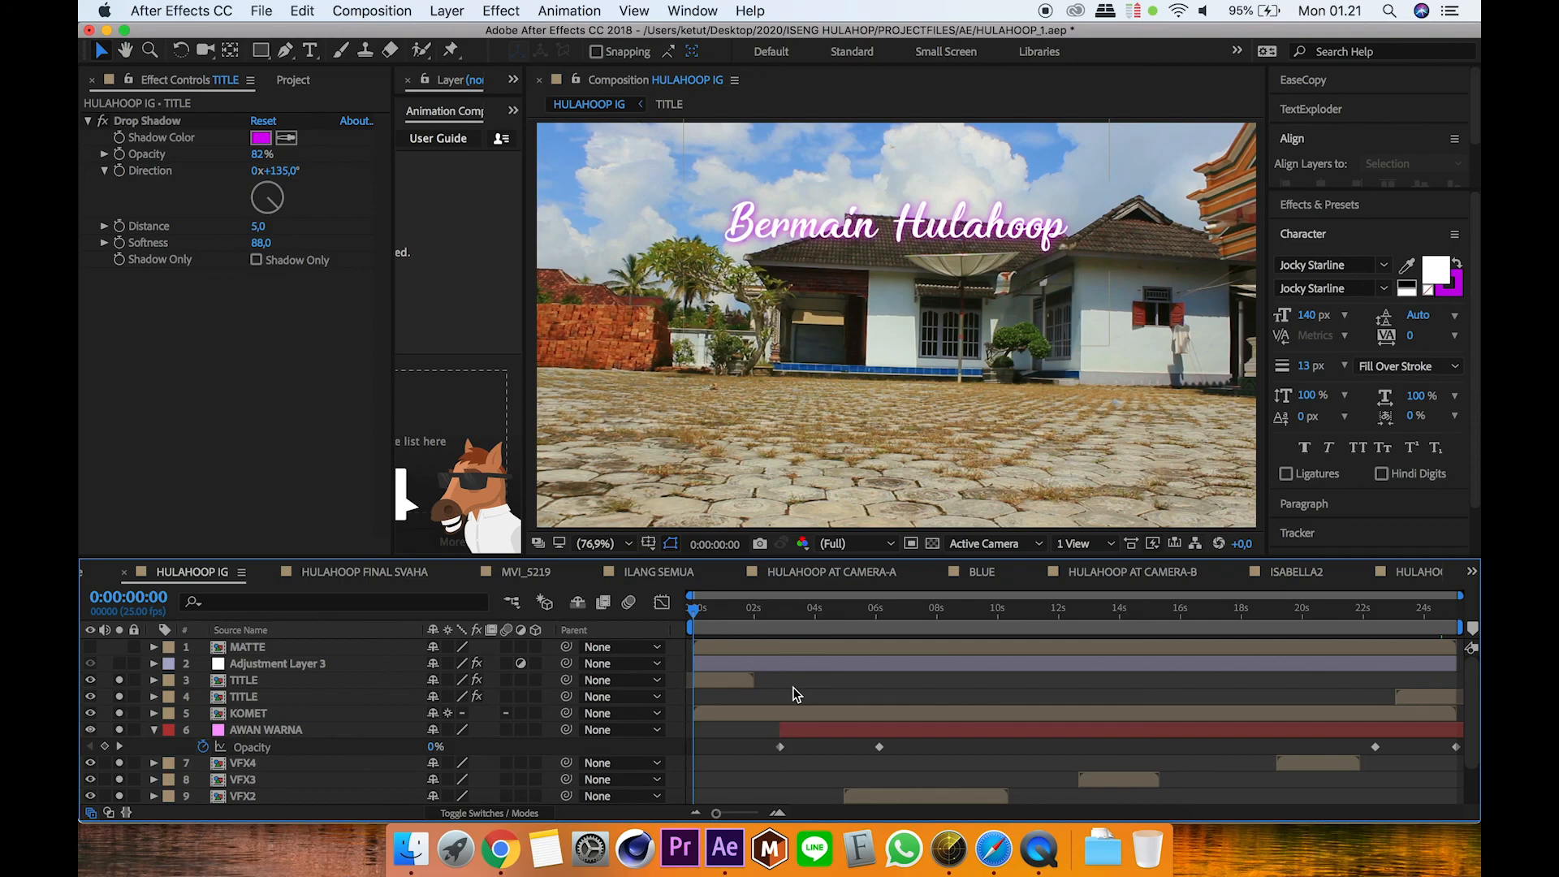